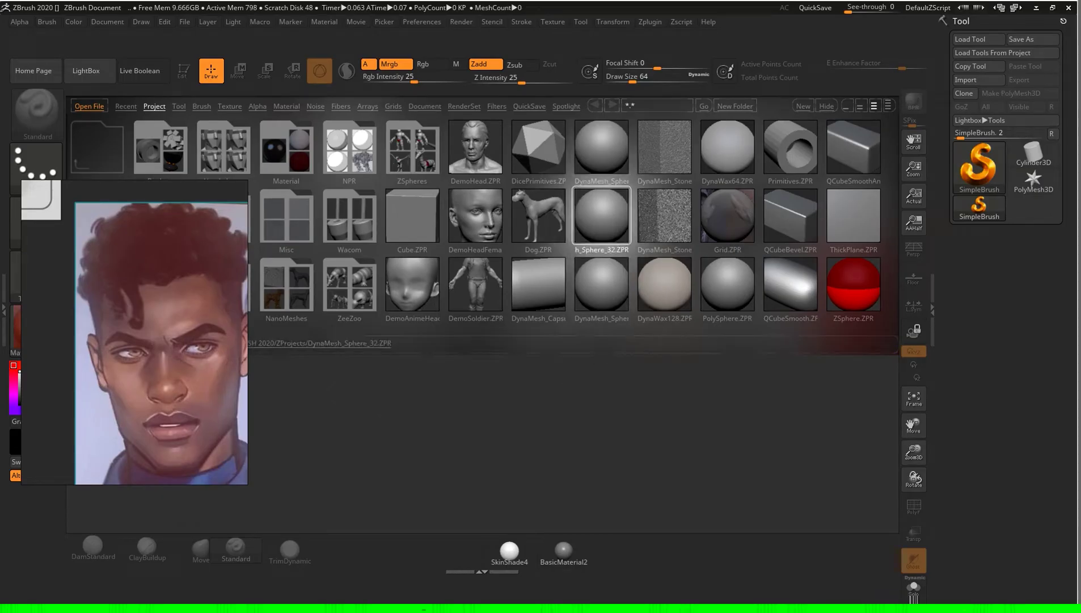
Step: Load DynaMesh_Sphere_32.ZPR from LightBox, declining to save the previous project's changes
double_click(601, 215)
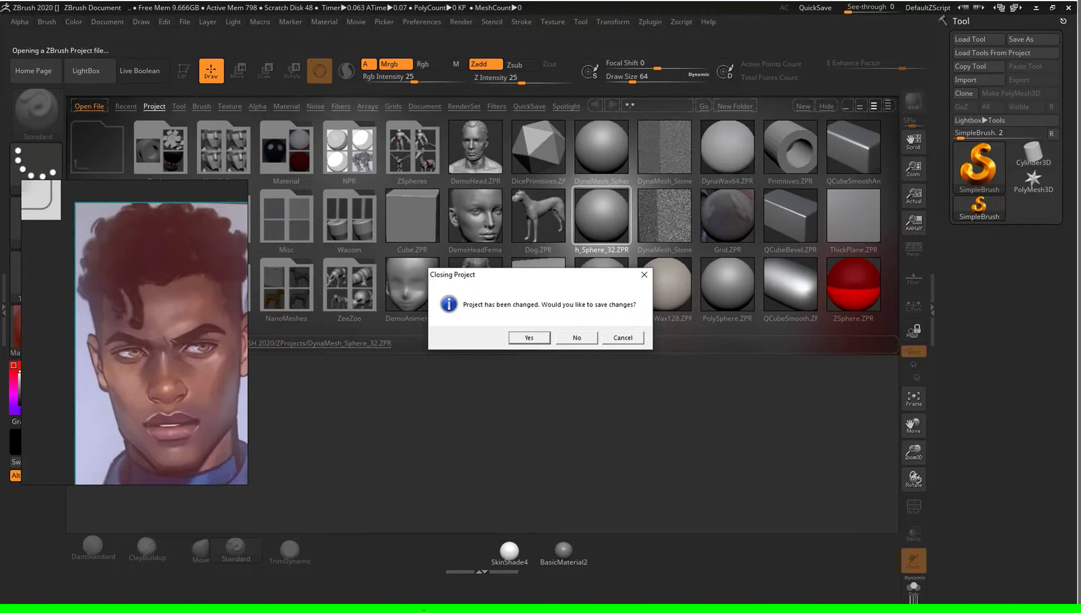
left_click(577, 337)
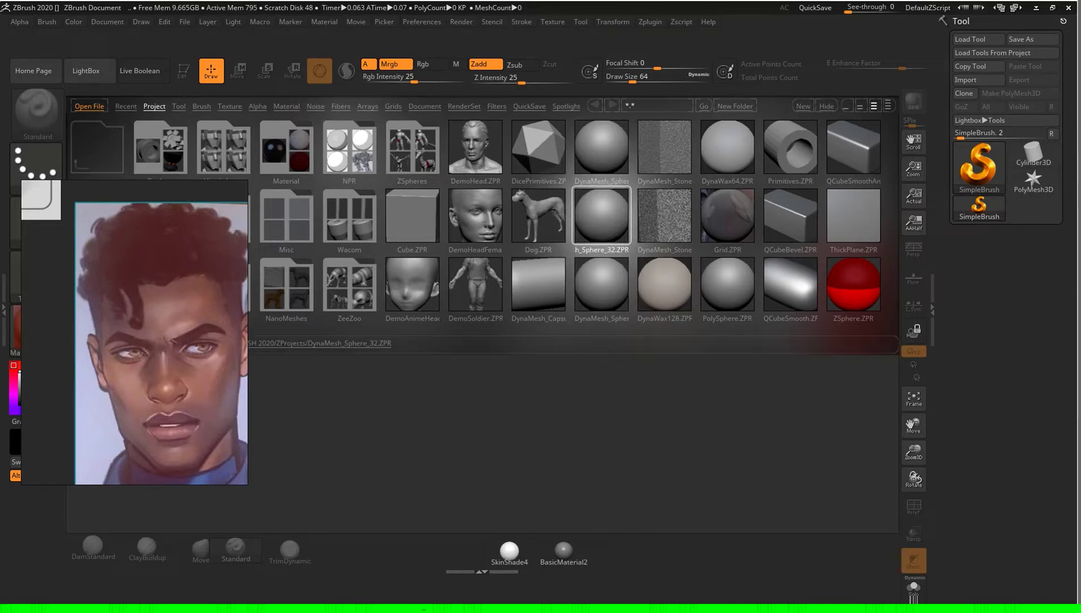
double_click(601, 216)
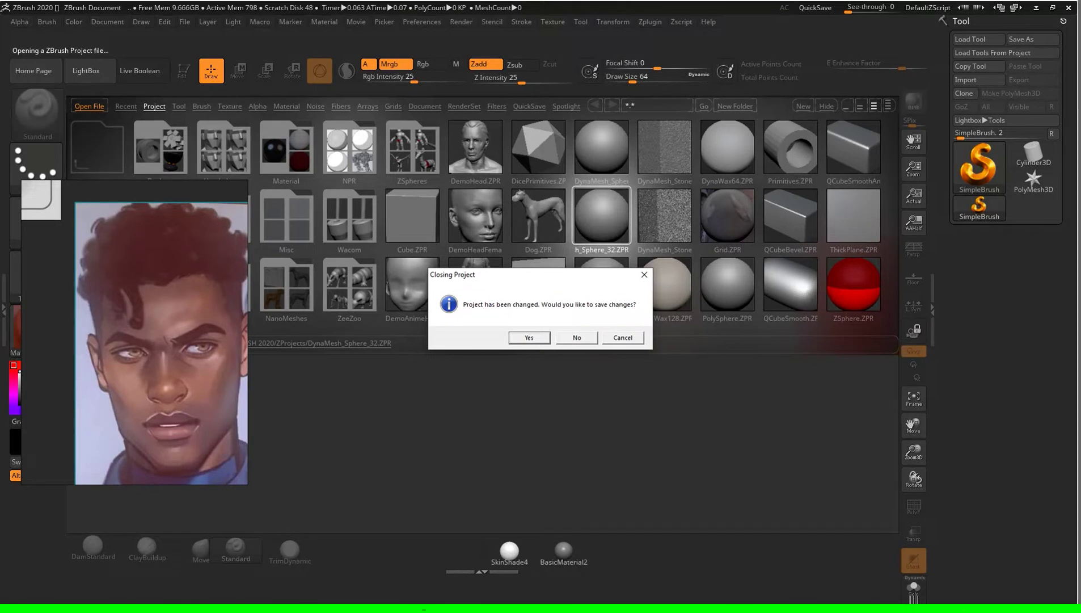
left_click(577, 337)
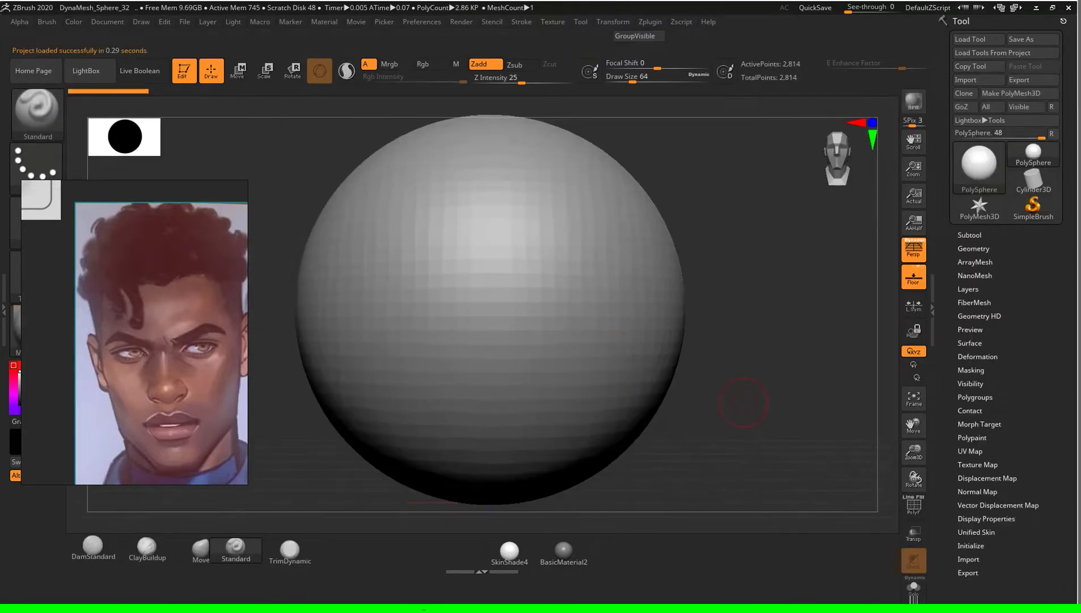
Step: Zoom the PureRef board and shift the whole reference board down and left
scroll(190, 272, "down", 5)
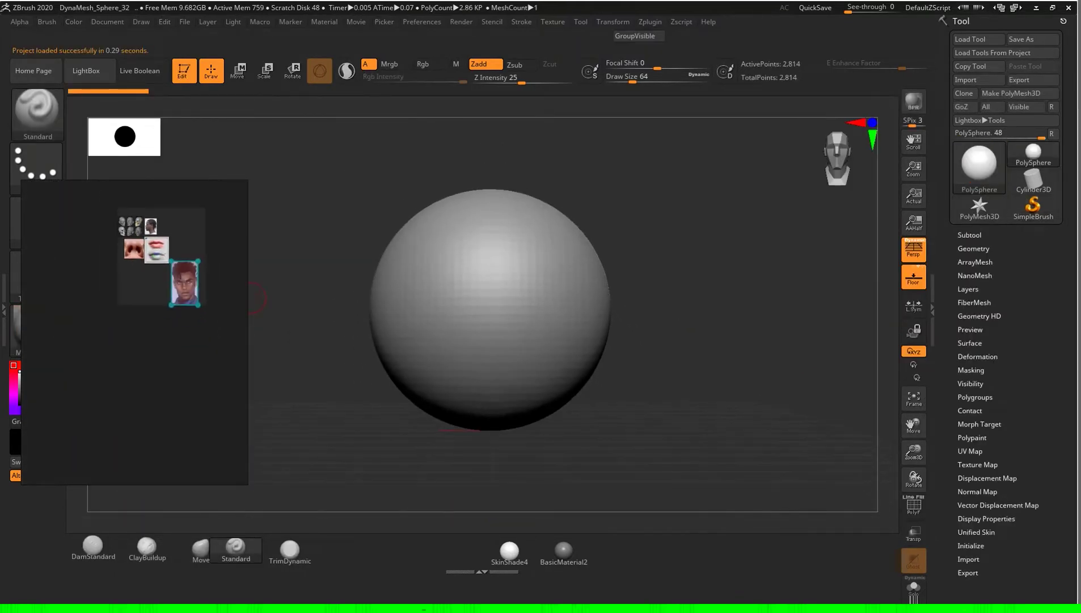
left_click_drag(142, 397, 121, 451)
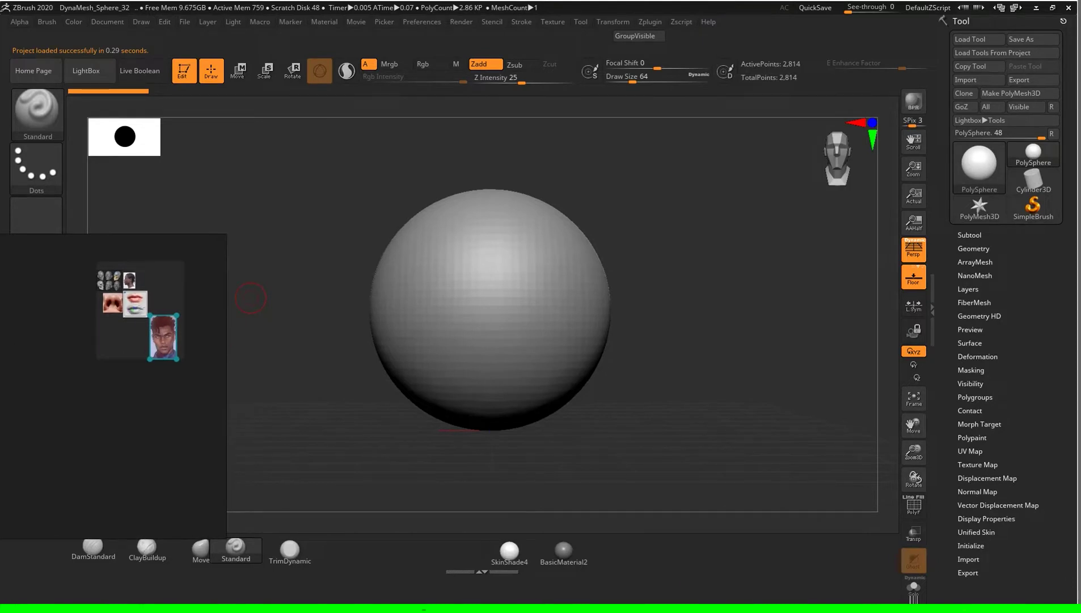
left_click(973, 248)
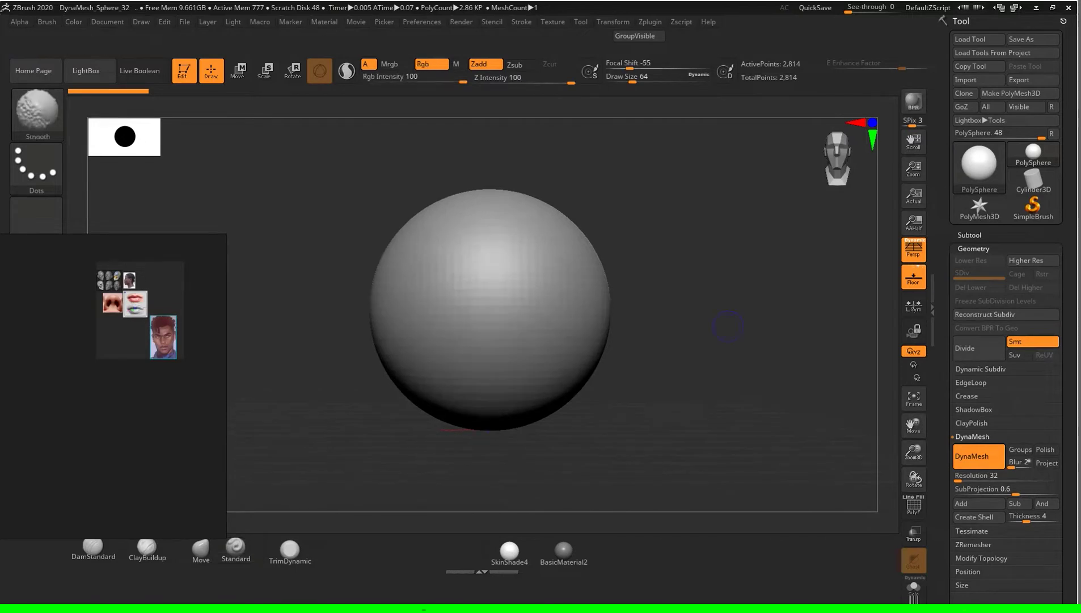
scroll(488, 310, "up", 2)
scroll(488, 309, "up", 2)
scroll(147, 309, "up", 4)
scroll(144, 314, "down", 4)
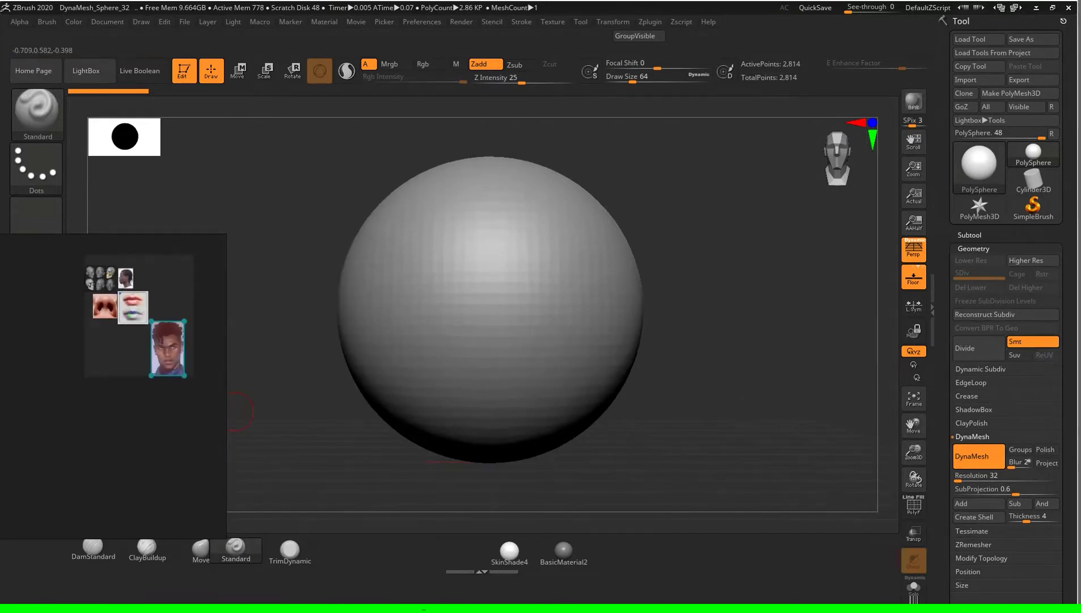
scroll(123, 302, "up", 3)
Step: Move the lips image up-right and the nose image down-left
left_click_drag(134, 311, 190, 290)
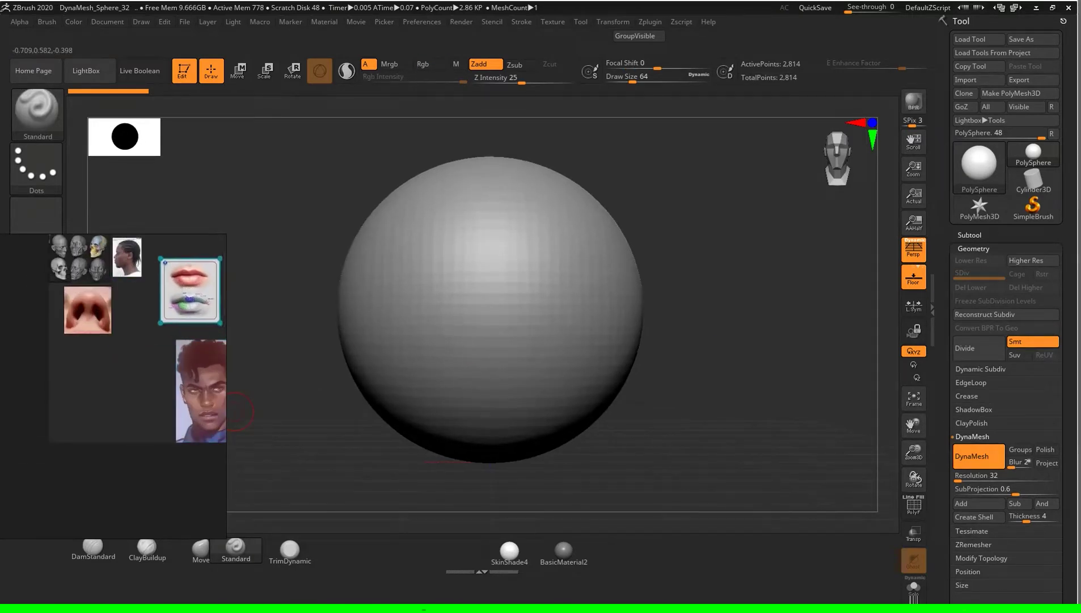
left_click_drag(87, 310, 67, 336)
left_click(137, 258)
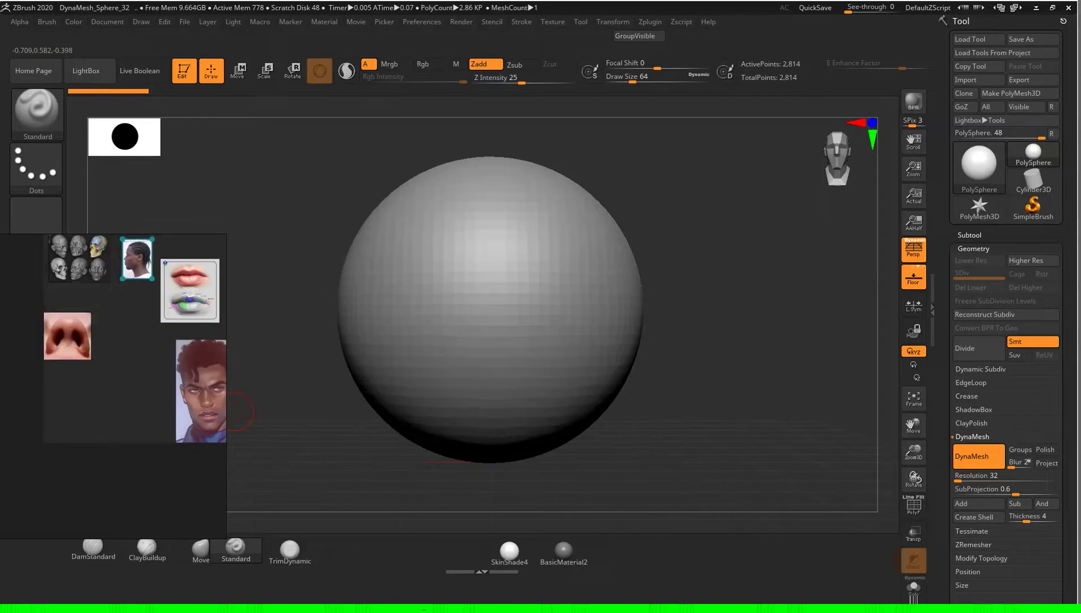
scroll(66, 284, "down", 3)
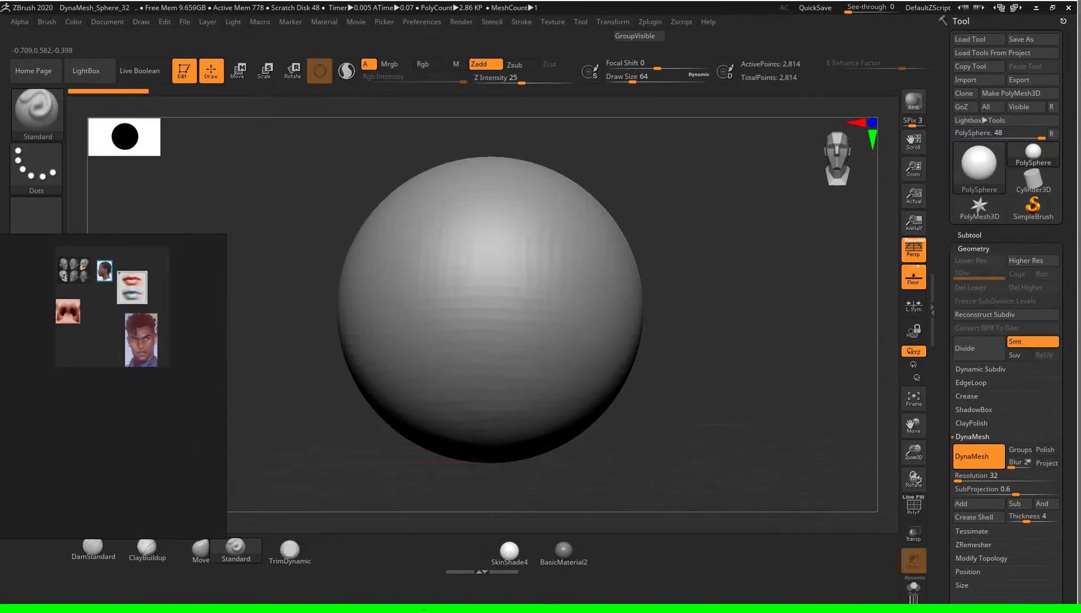
mouse_move(656, 277)
left_mouse_down("alt")
mouse_move(811, 366)
mouse_move(767, 358)
left_mouse_up("alt")
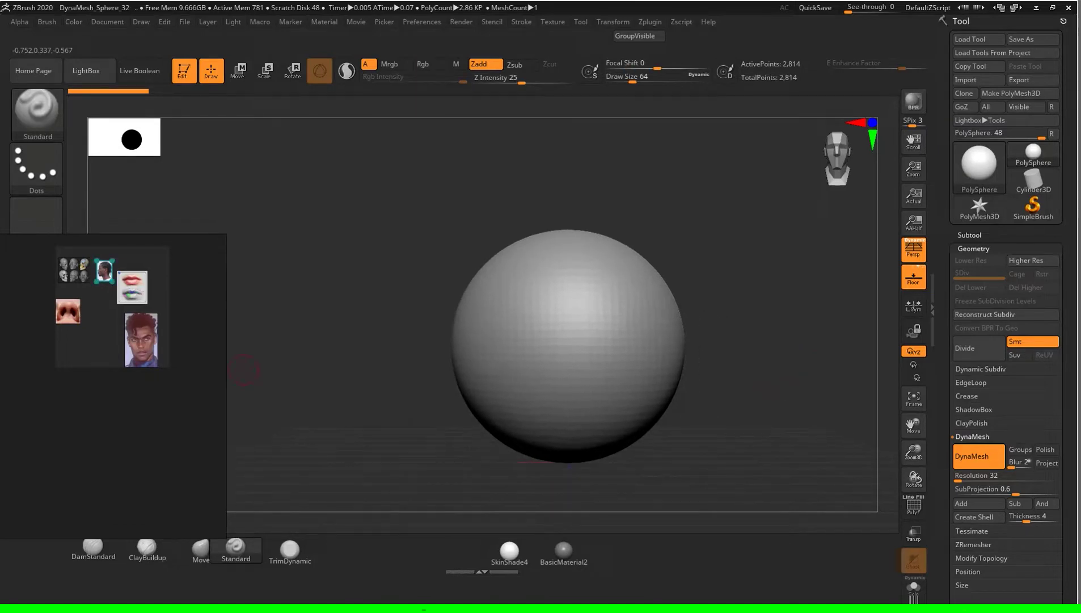
Step: Place the side-profile image beside the lips
scroll(68, 311, "up", 3)
scroll(68, 335, "up", 1)
scroll(113, 340, "down", 4)
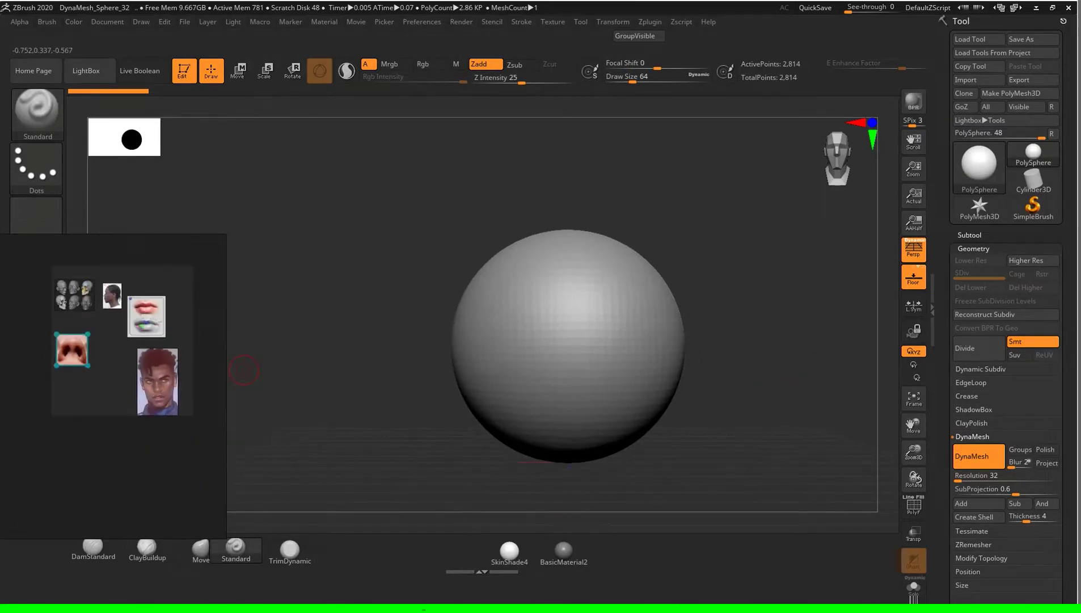
scroll(145, 314, "up", 4)
scroll(113, 386, "down", 2)
scroll(113, 386, "down", 2)
scroll(113, 386, "up", 4)
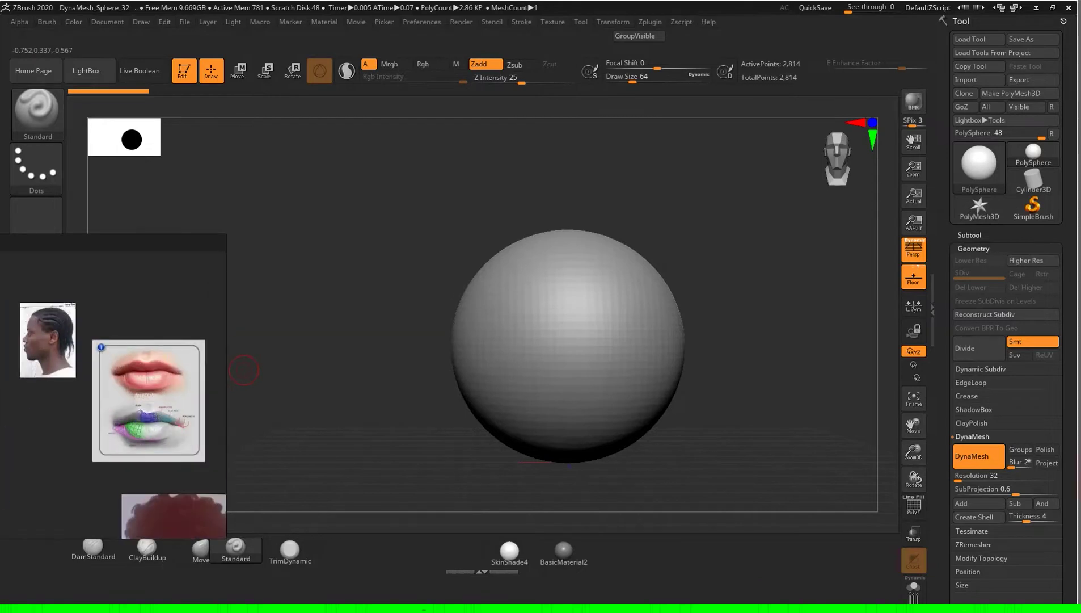
scroll(113, 386, "up", 2)
left_click_drag(43, 352, 139, 341)
scroll(100, 407, "down", 2)
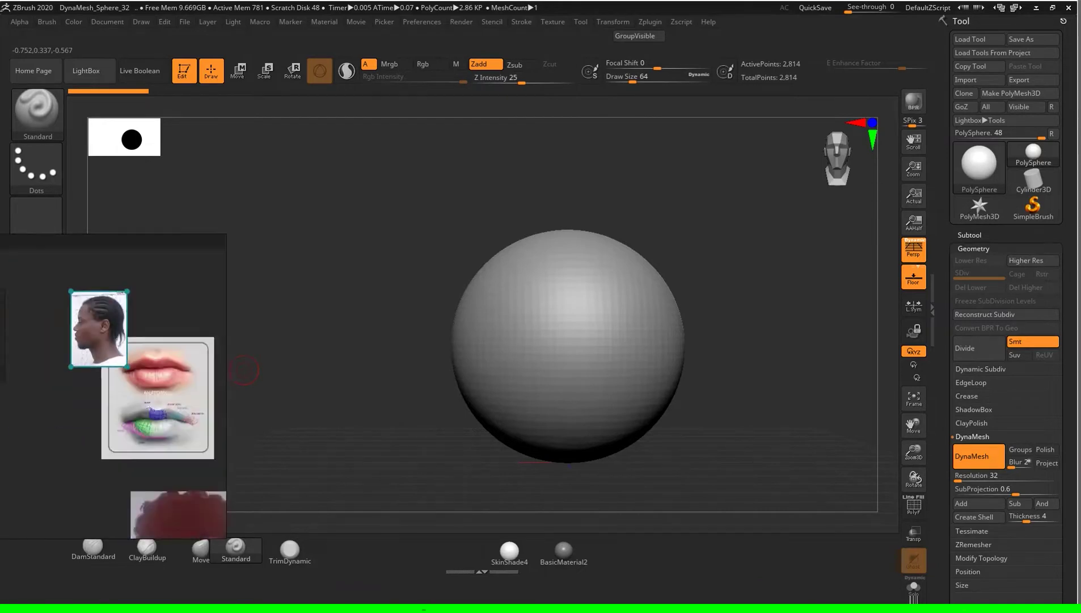
scroll(100, 407, "down", 2)
Step: Move the front portrait left and up, and the skull study and side profile left
left_click(85, 327)
scroll(81, 329, "up", 4)
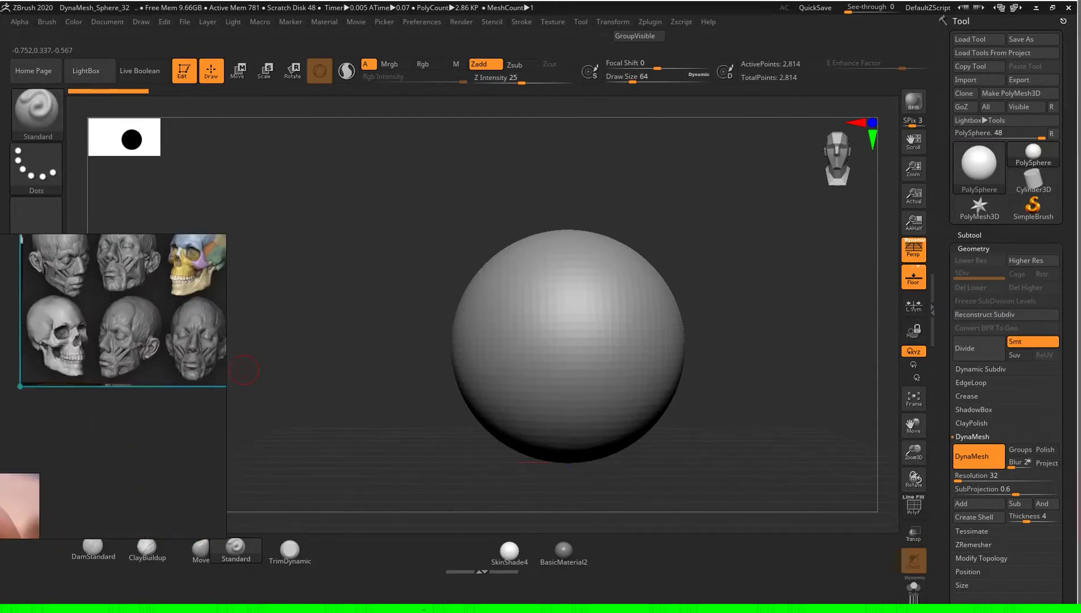
scroll(55, 353, "down", 1)
left_click_drag(208, 437, 123, 410)
scroll(122, 410, "down", 1)
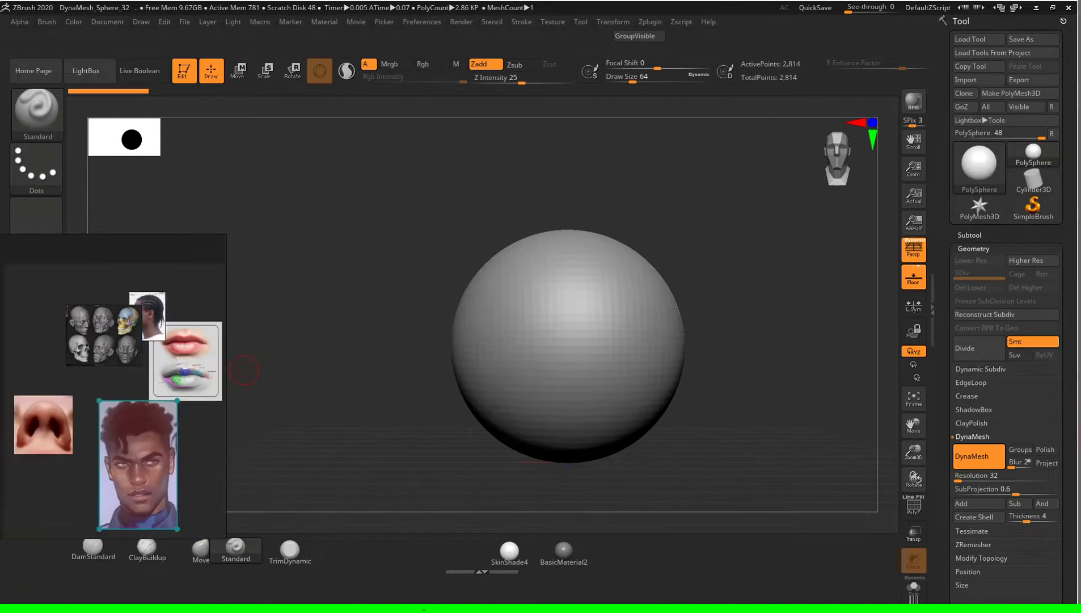
scroll(130, 431, "up", 4)
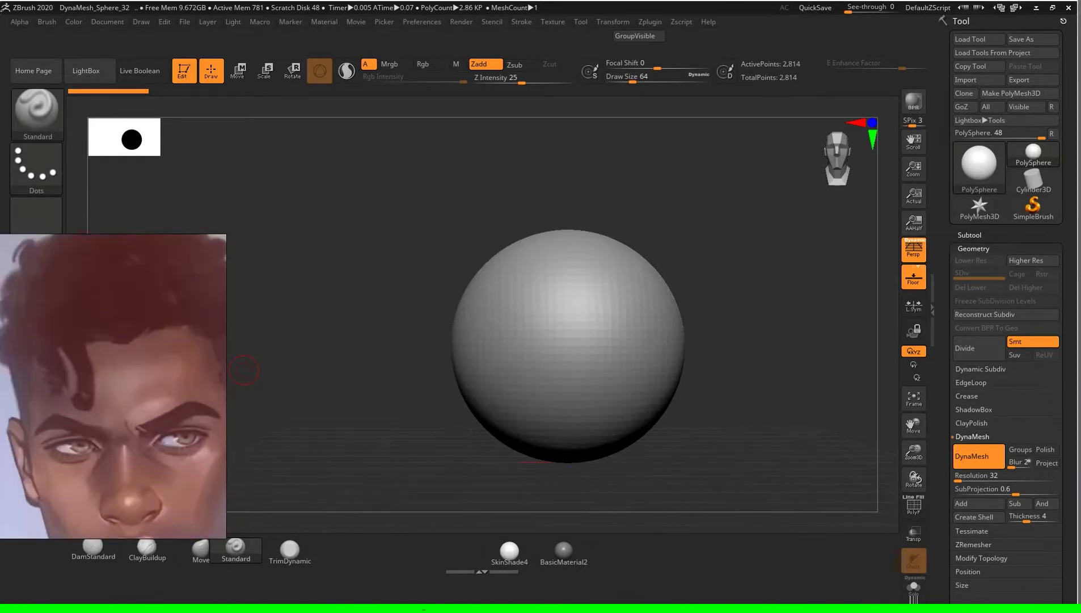
scroll(130, 431, "down", 5)
left_click_drag(106, 306, 38, 299)
left_click_drag(115, 291, 91, 284)
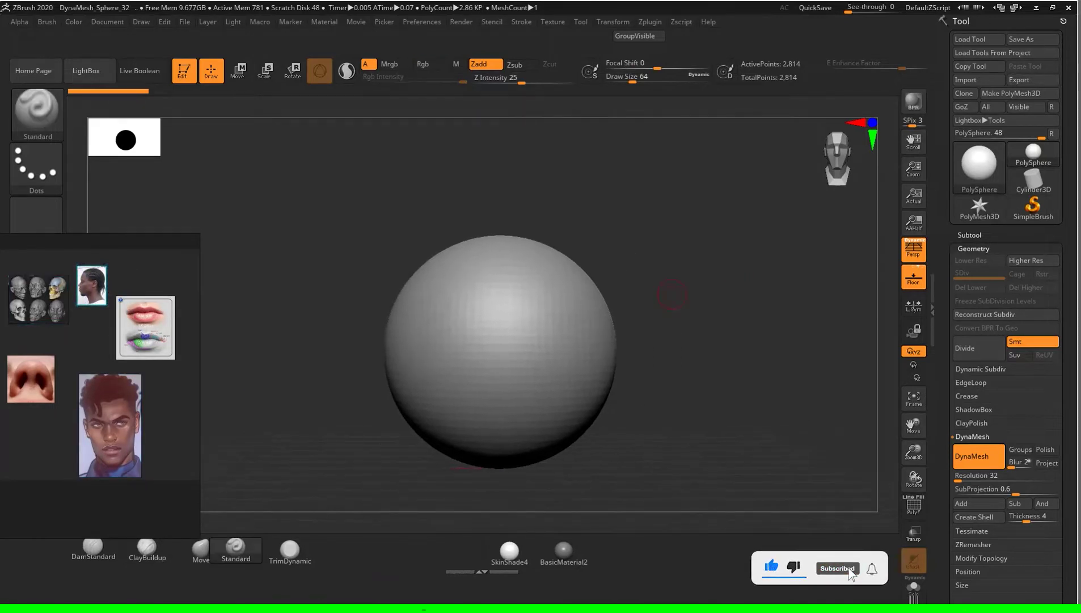
Step: Drag the whole reference board up and bring up the sculpting brush list
mouse_move(91, 285)
left_mouse_down()
mouse_move(96, 197)
mouse_move(100, 235)
left_mouse_up()
key("shift")
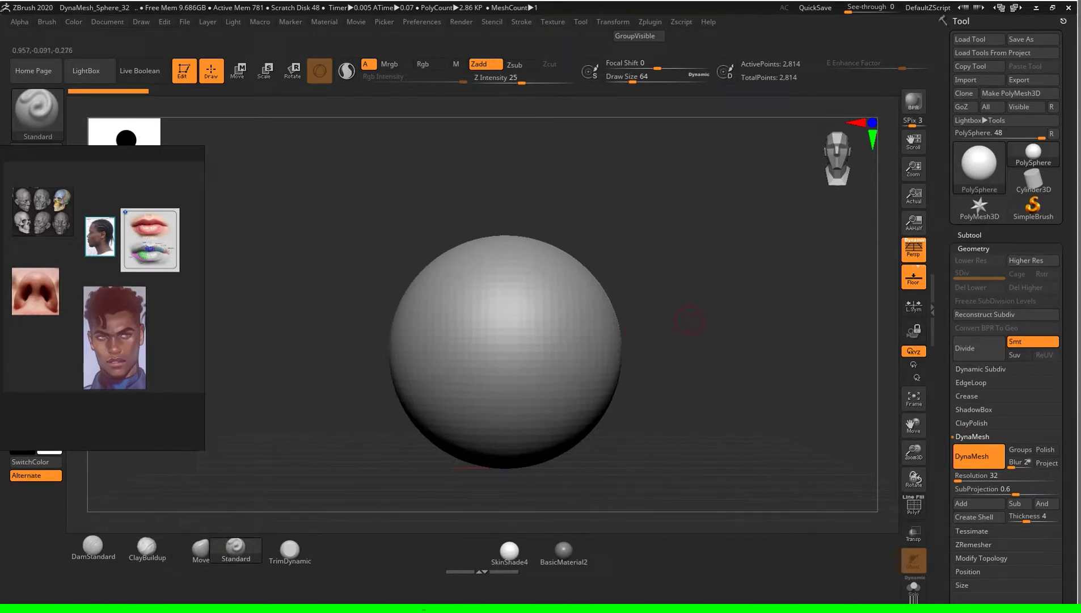
key("b")
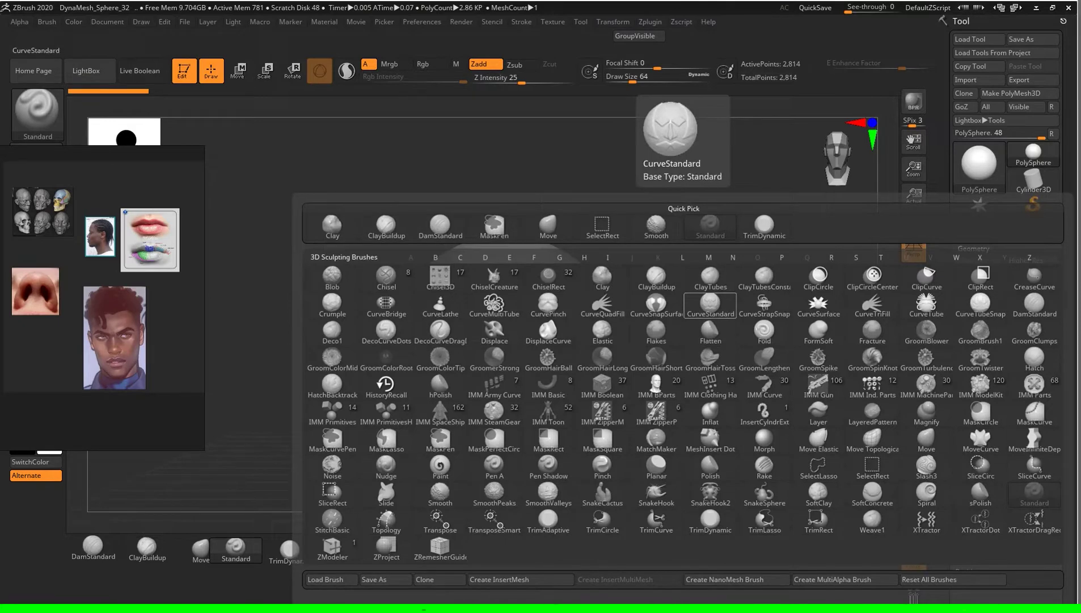
Step: Select the Move brush at size 468 and frame the sphere in view
key("m")
key("v")
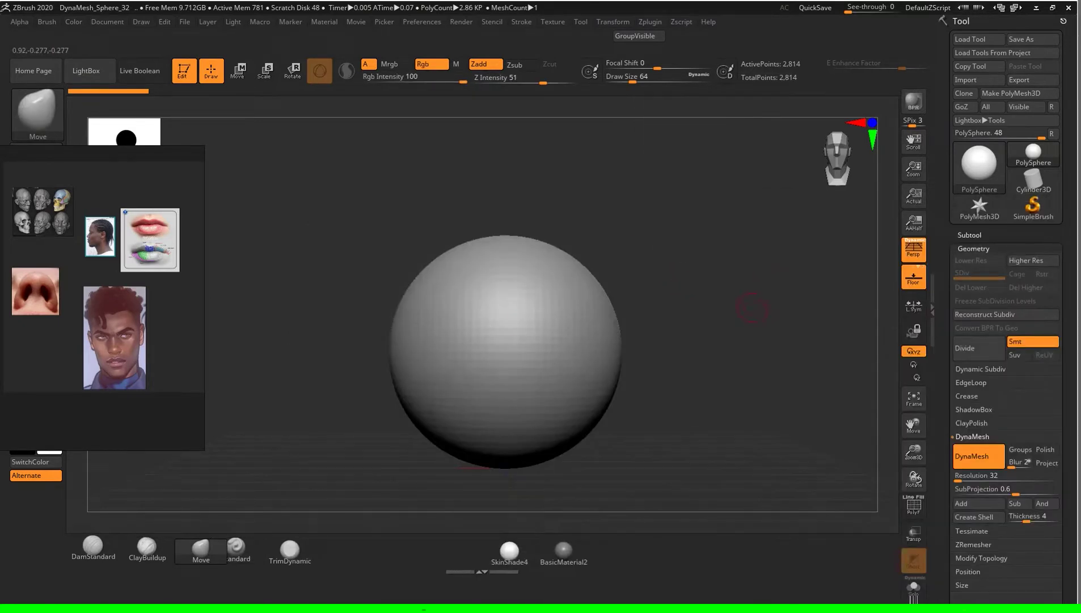
key("shift")
left_click_drag(729, 338, 695, 332, "alt")
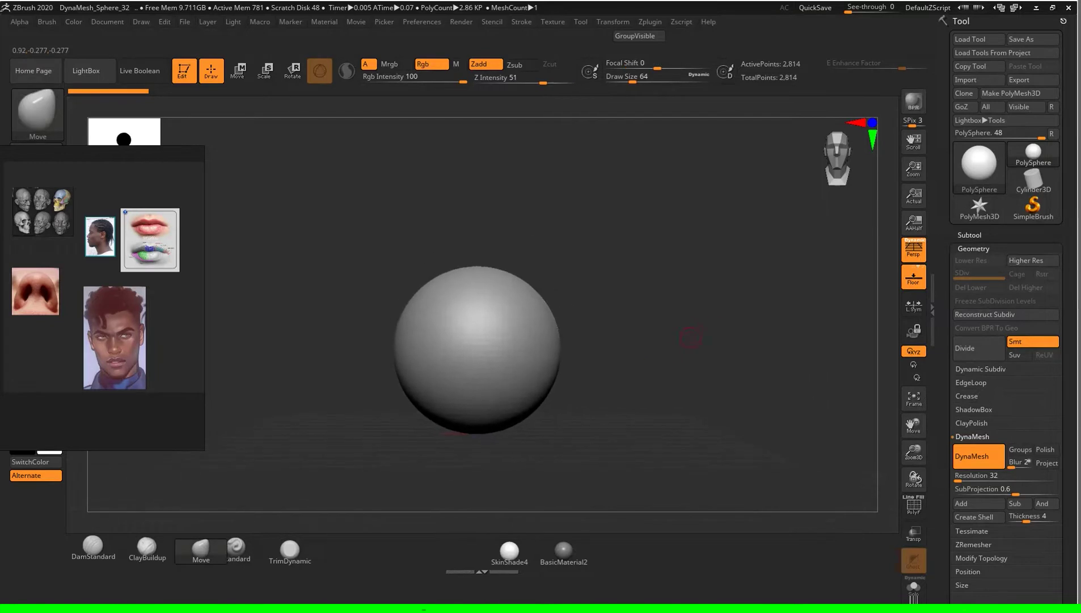
key("s")
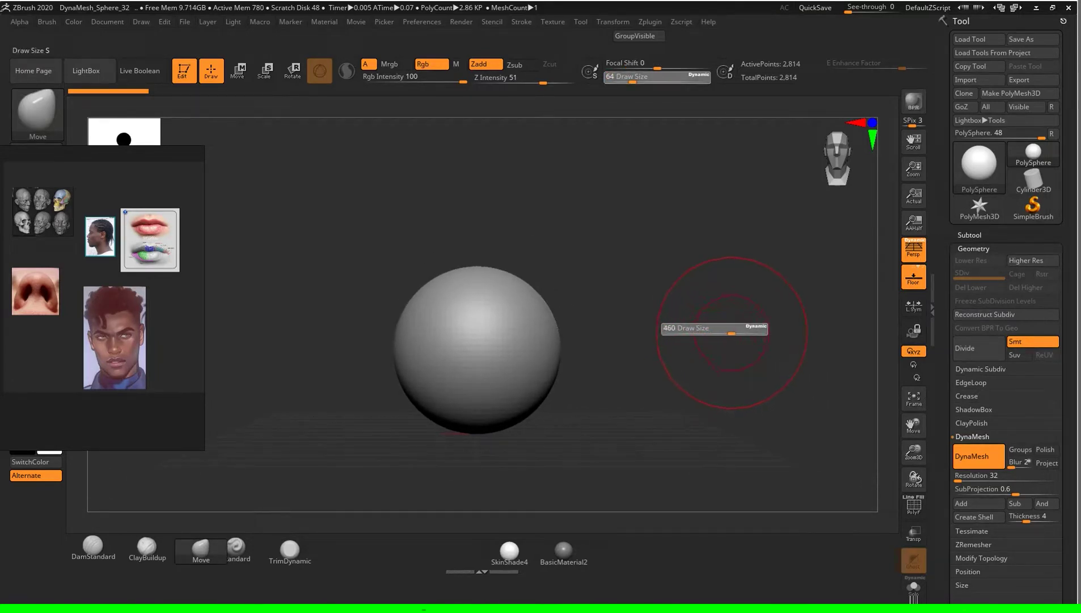
left_click(733, 333)
left_click_drag(618, 374, 571, 369, "alt")
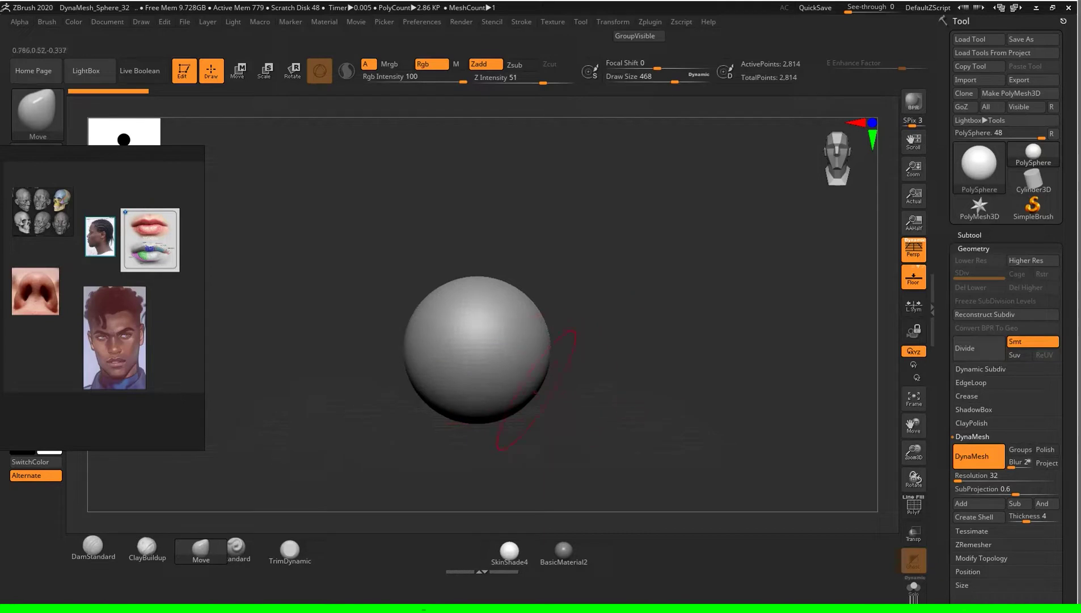
left_click_drag(559, 383, 575, 364, "alt")
Step: Pull the sphere's bottom down and outward into an egg shape, undoing the final stroke
key("shift")
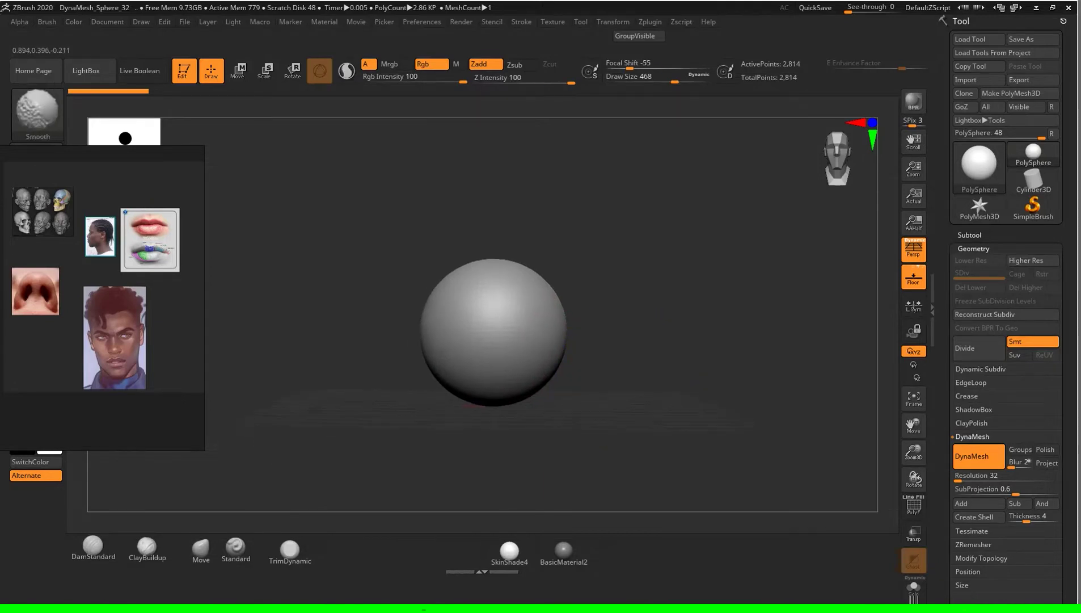
left_click_drag(471, 406, 459, 409, "alt")
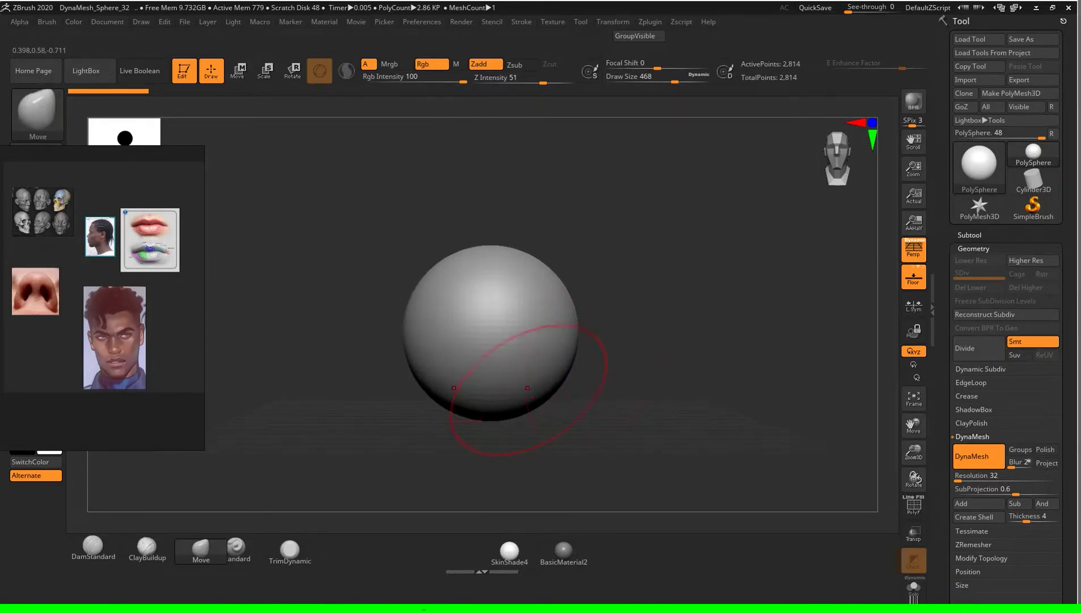
mouse_move(505, 446)
left_mouse_down("ctrl")
mouse_move(511, 432)
mouse_move(495, 434)
left_mouse_up("ctrl")
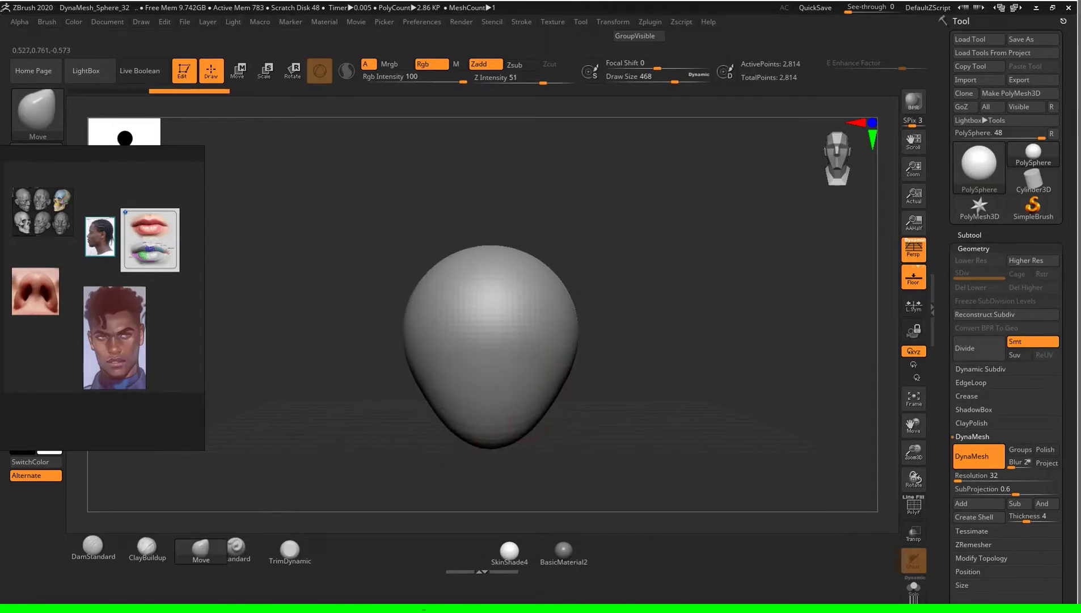
left_click_drag(491, 423, 491, 440)
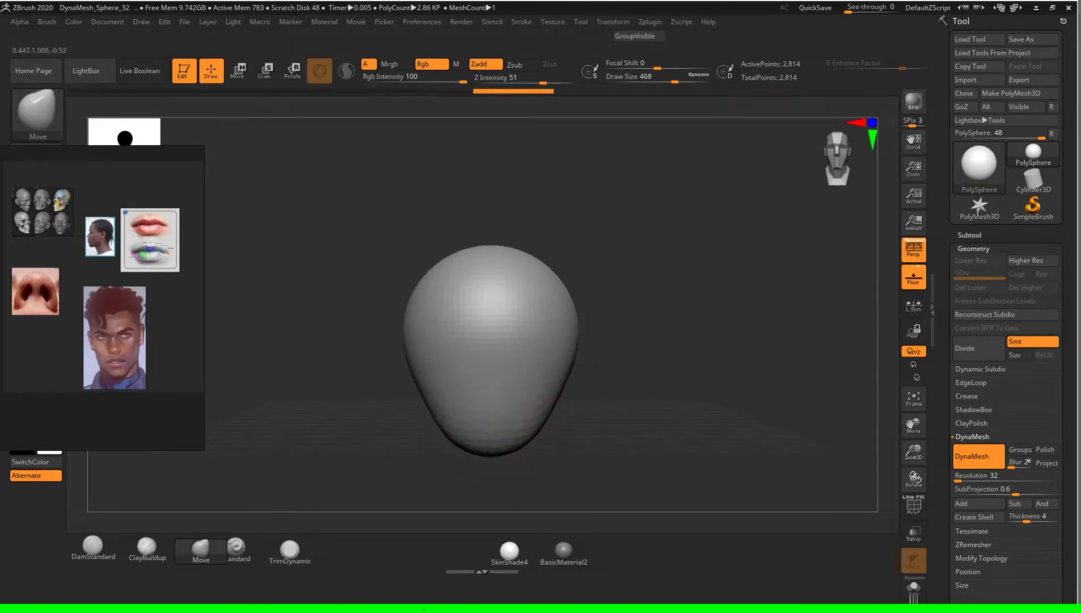
left_click_drag(653, 369, 568, 352)
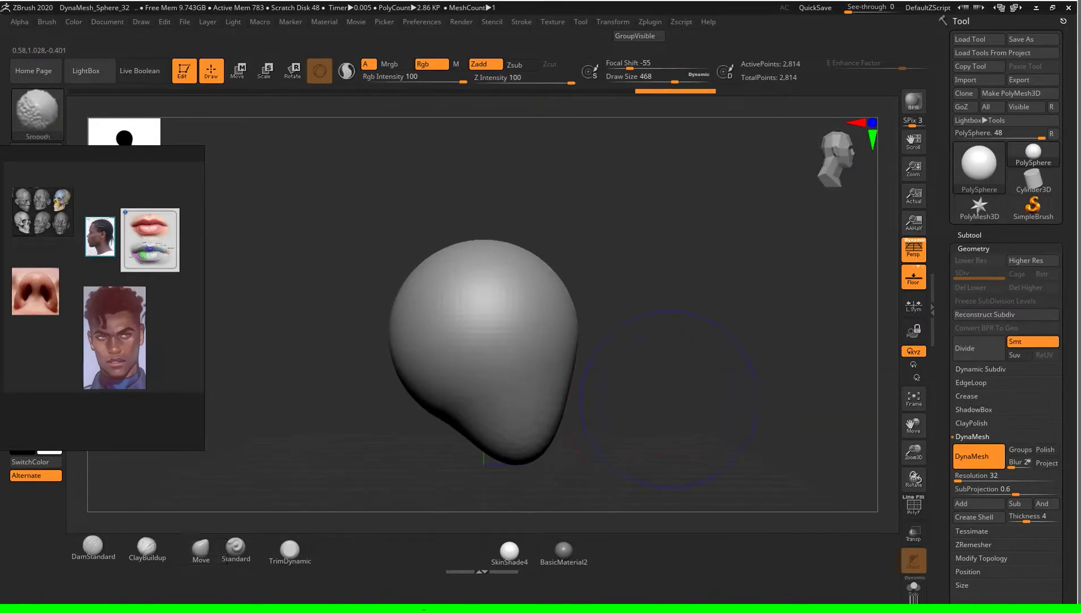
mouse_move(440, 397)
left_mouse_down()
mouse_move(463, 389)
mouse_move(471, 301)
mouse_move(454, 318)
left_mouse_up()
mouse_move(446, 418)
left_mouse_down("shift")
mouse_move(603, 419)
mouse_move(617, 374)
left_mouse_up("shift")
left_click_drag(488, 411, 488, 423)
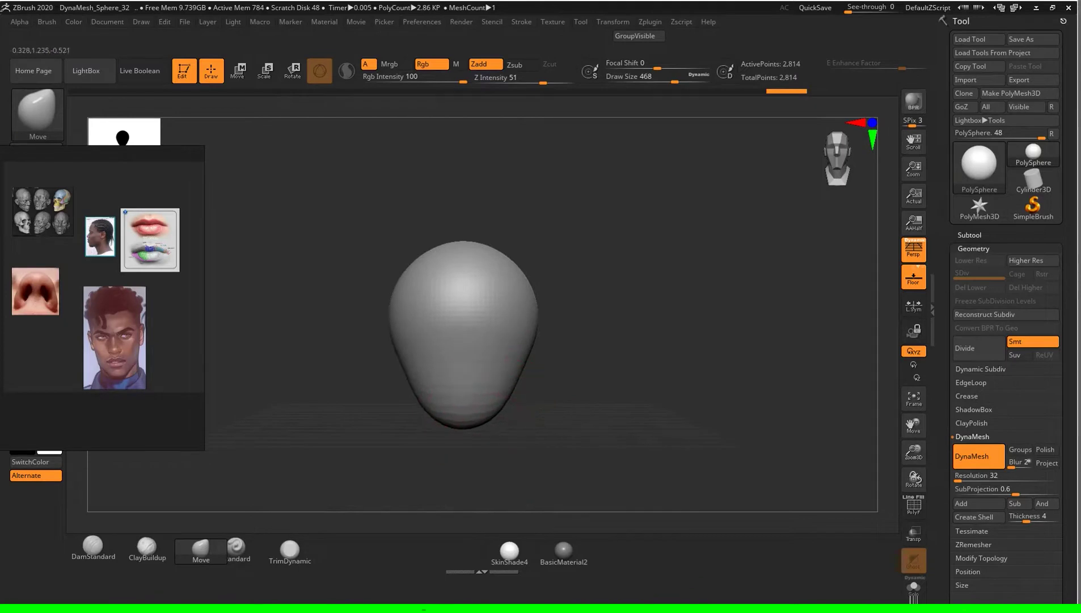
key("ctrl+z")
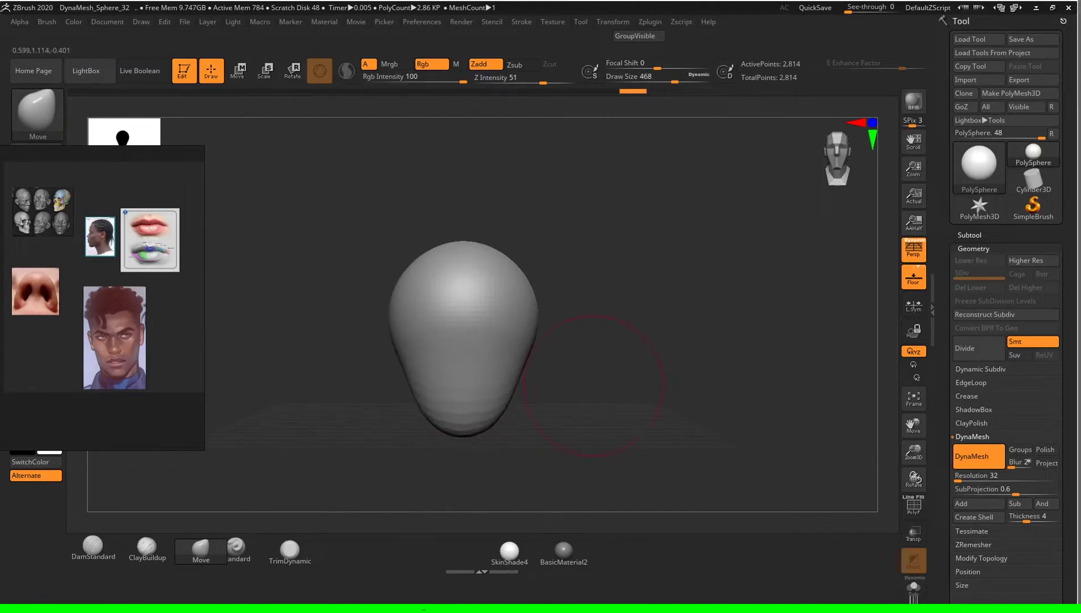
Step: In a side view, bend the lower head forward into a jaw and refine the skull top
left_click_drag(559, 398, 621, 366)
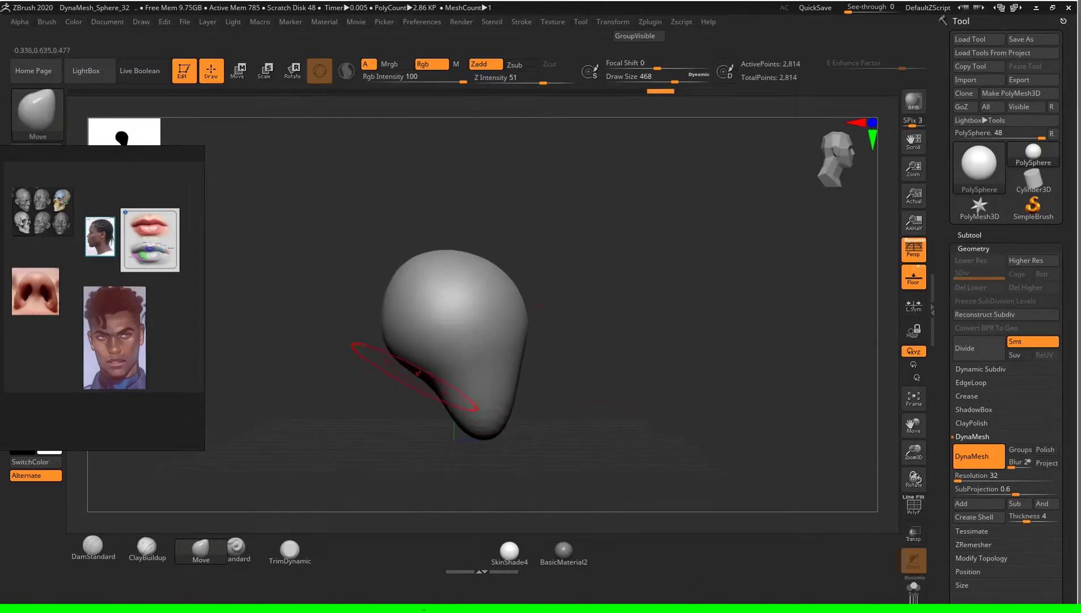
left_click_drag(451, 341, 408, 310)
mouse_move(448, 253)
left_mouse_down()
mouse_move(425, 250)
mouse_move(470, 254)
mouse_move(471, 290)
left_mouse_up()
mouse_move(567, 363)
left_mouse_down()
mouse_move(643, 360)
mouse_move(499, 410)
mouse_move(607, 366)
mouse_move(545, 375)
left_mouse_up()
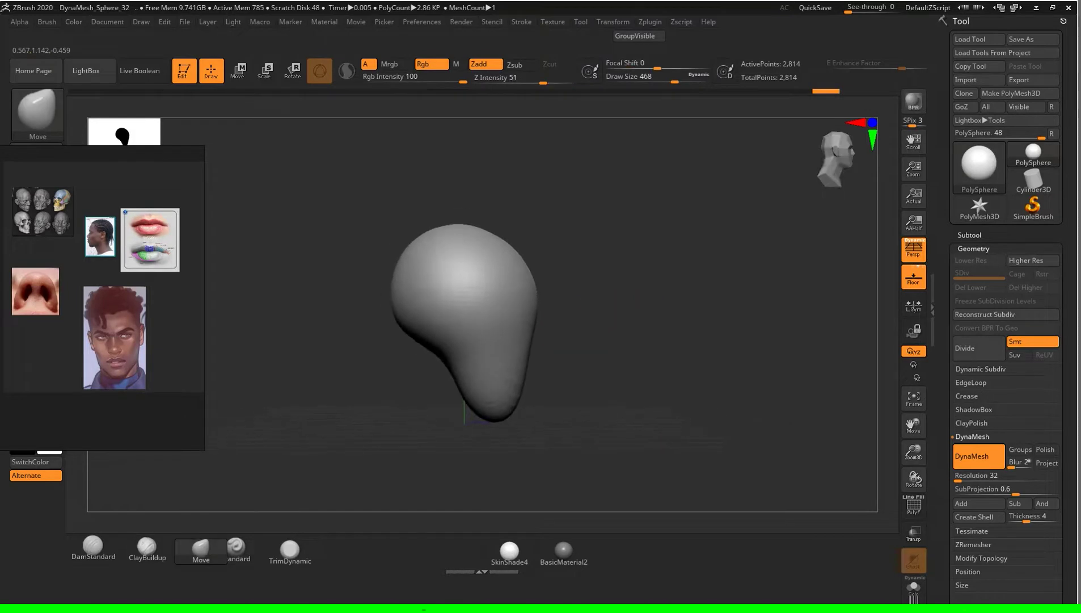
left_click_drag(505, 398, 520, 386)
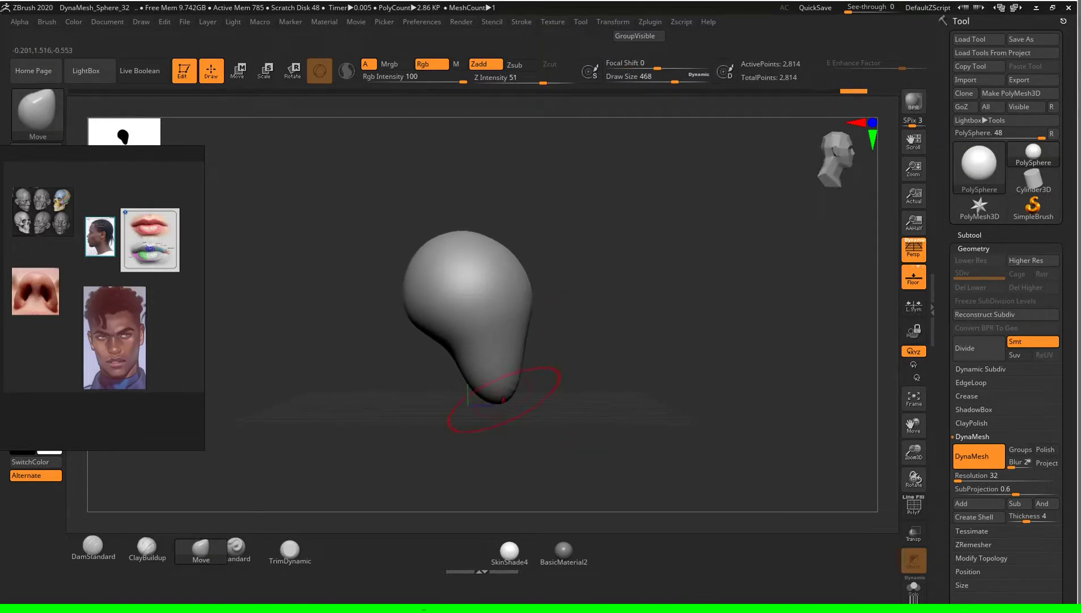
key("ctrl+shift+z")
key("ctrl+shift+z")
key("ctrl+shift+z")
key("ctrl+shift+z")
key("ctrl+shift+z")
key("ctrl+shift+z")
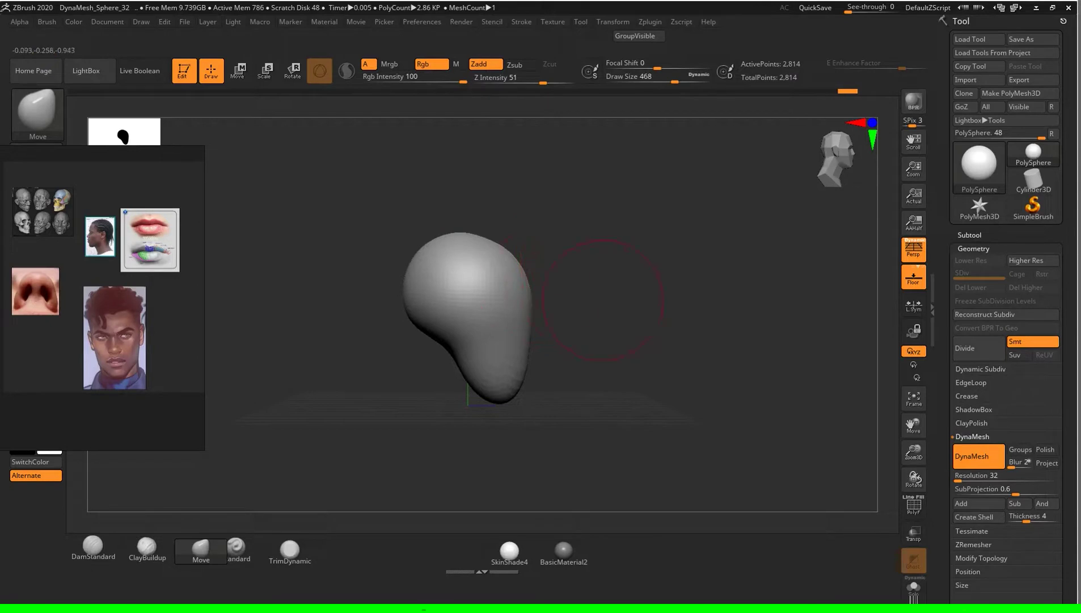
key("ctrl+shift+z")
key("ctrl+shift+z")
key("ctrl+shift+z")
key("ctrl+shift+z")
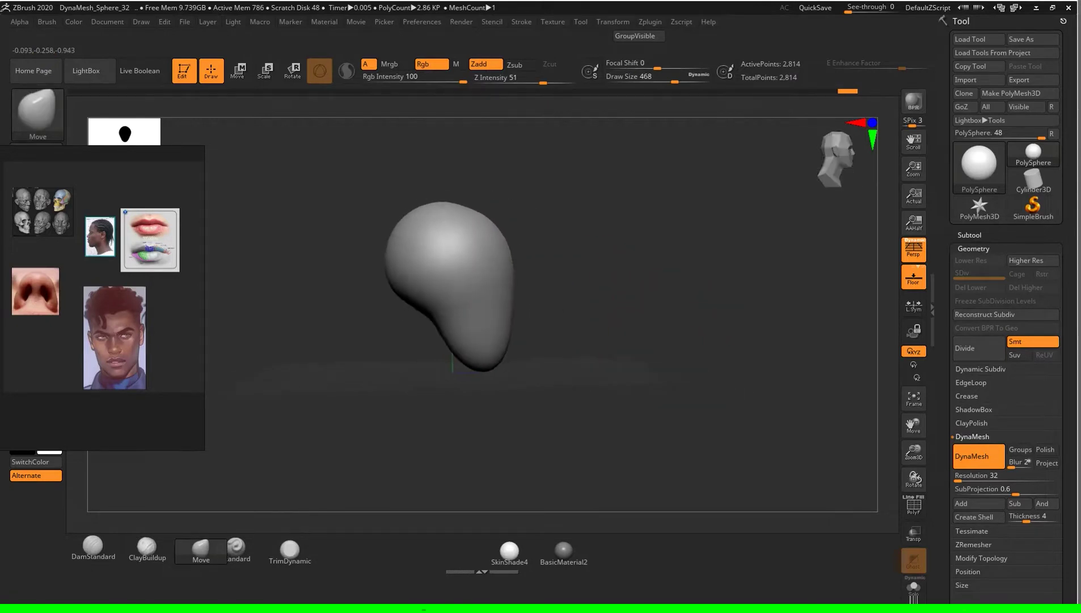
key("ctrl+shift+z")
key("ctrl+shift+z")
key("ctrl+shift+z")
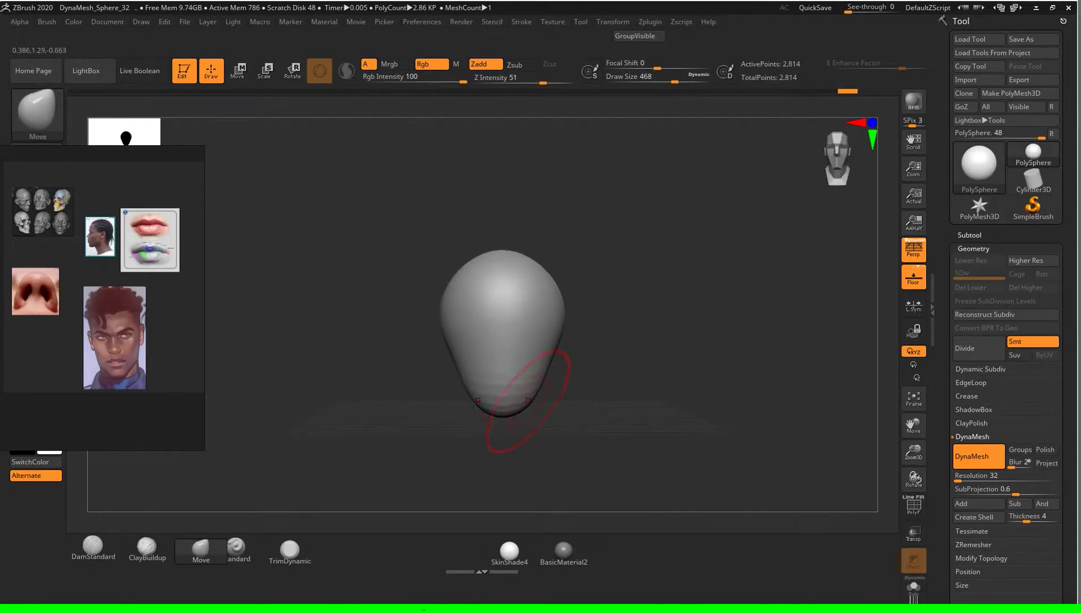
key("ctrl+z")
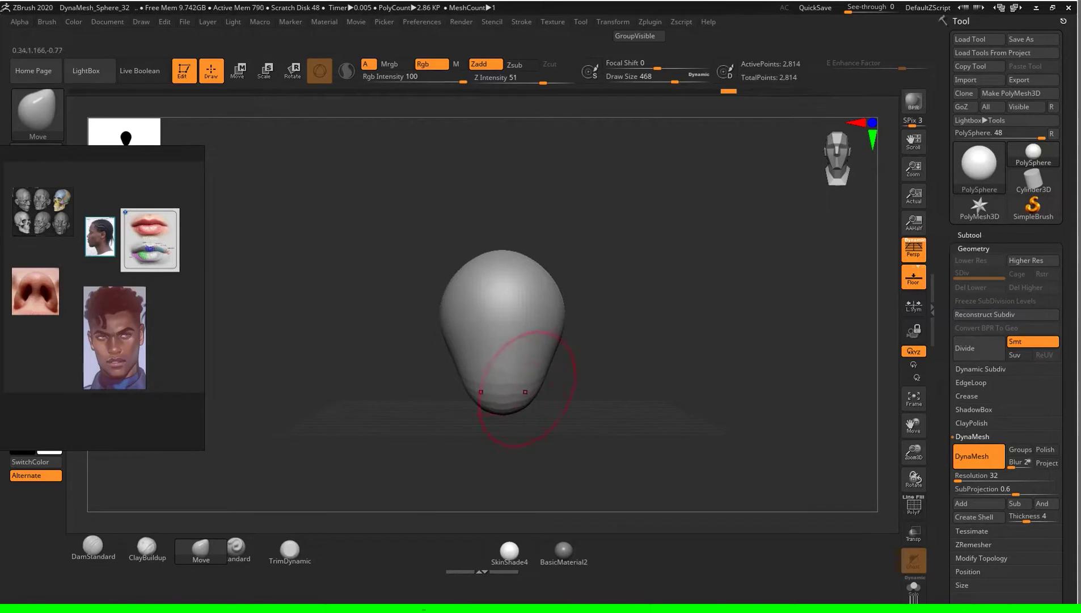
key("ctrl+shift+z")
key("ctrl+shift+z")
key("ctrl+shift+z")
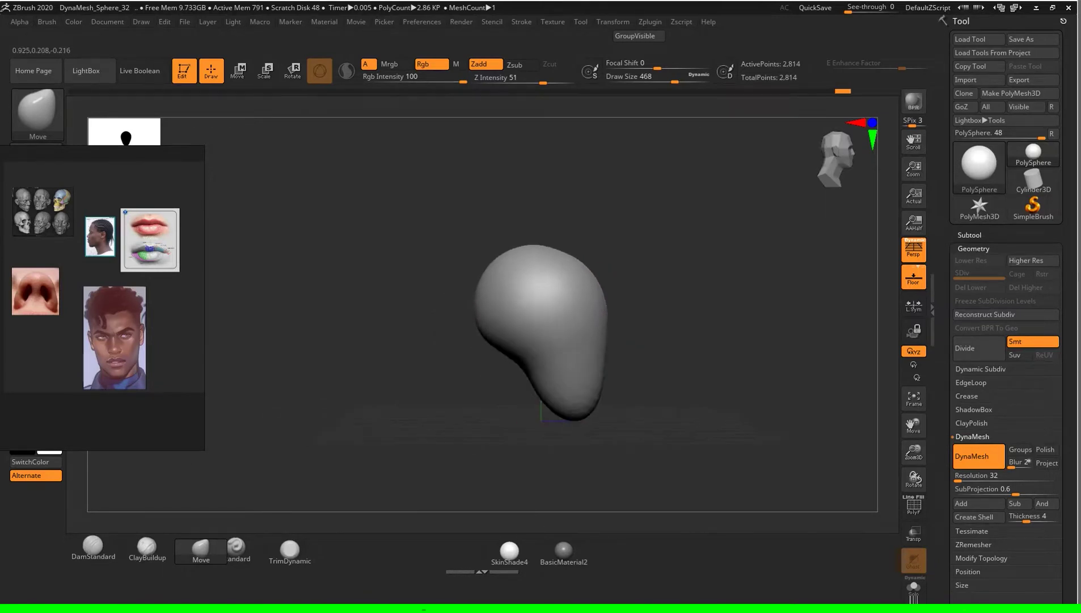
Step: Reduce the Draw Size to 372 and mask the lower front of the face
mouse_move(652, 397)
left_mouse_down("shift")
mouse_move(679, 365)
mouse_move(658, 408)
left_mouse_up("shift")
left_click_drag(622, 321, 628, 344)
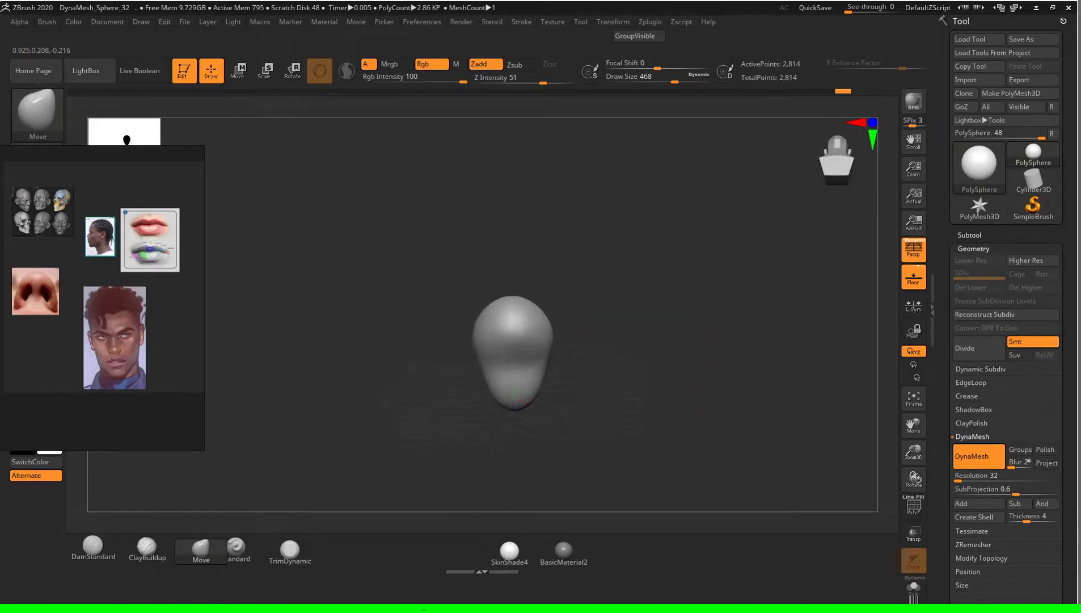
key("s")
left_click_drag(636, 339, 626, 338)
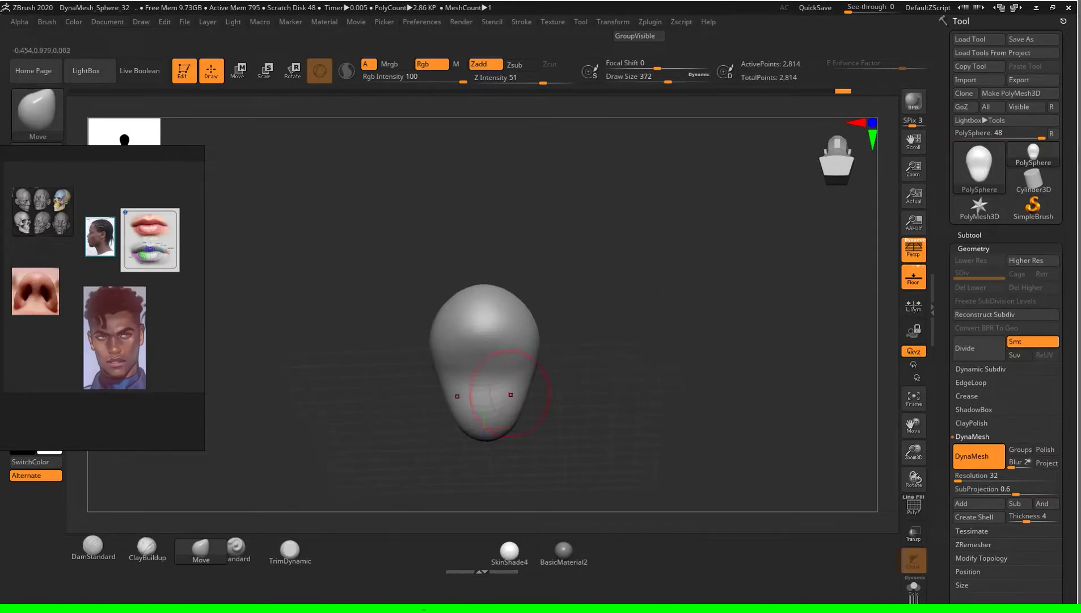
left_click_drag(482, 375, 481, 379, "ctrl")
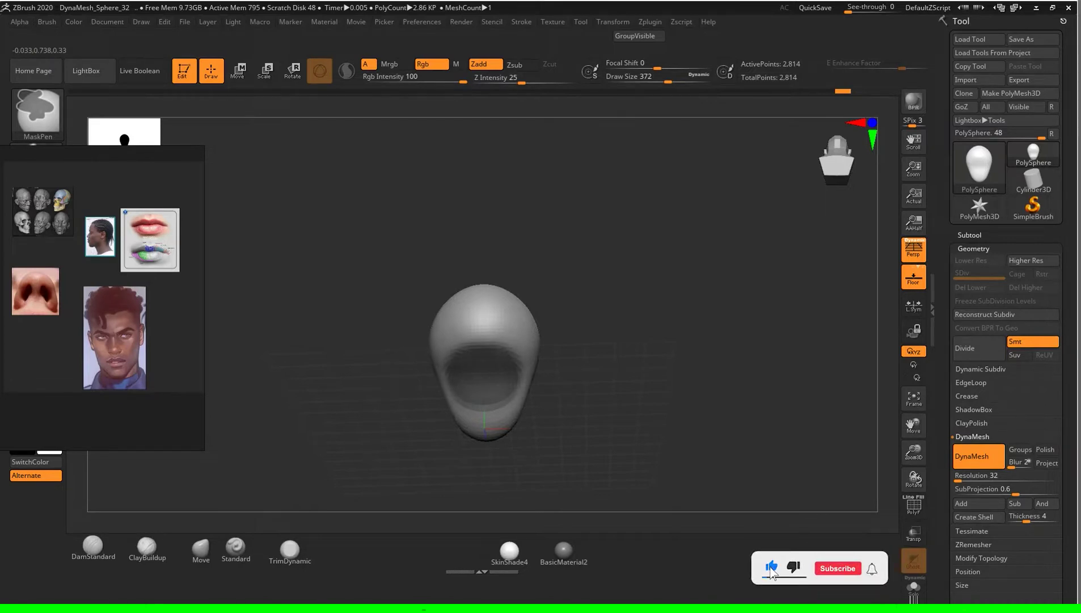
Step: Invert the mask, turn off Gizmo 3D, and pull out a neck with the transpose line
left_click_drag(797, 375, 712, 352)
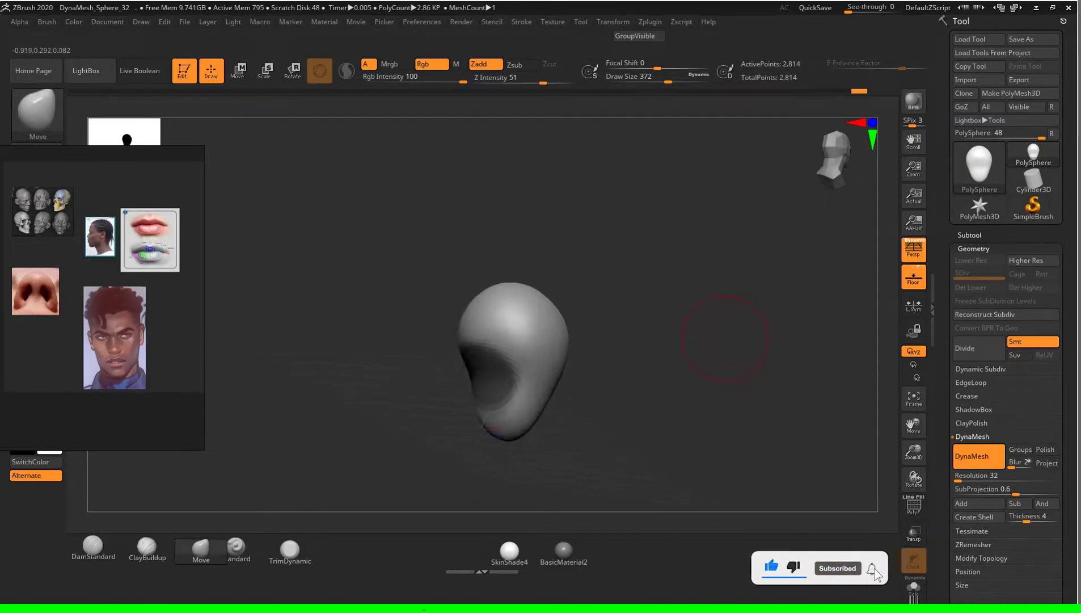
left_click(727, 337, "ctrl")
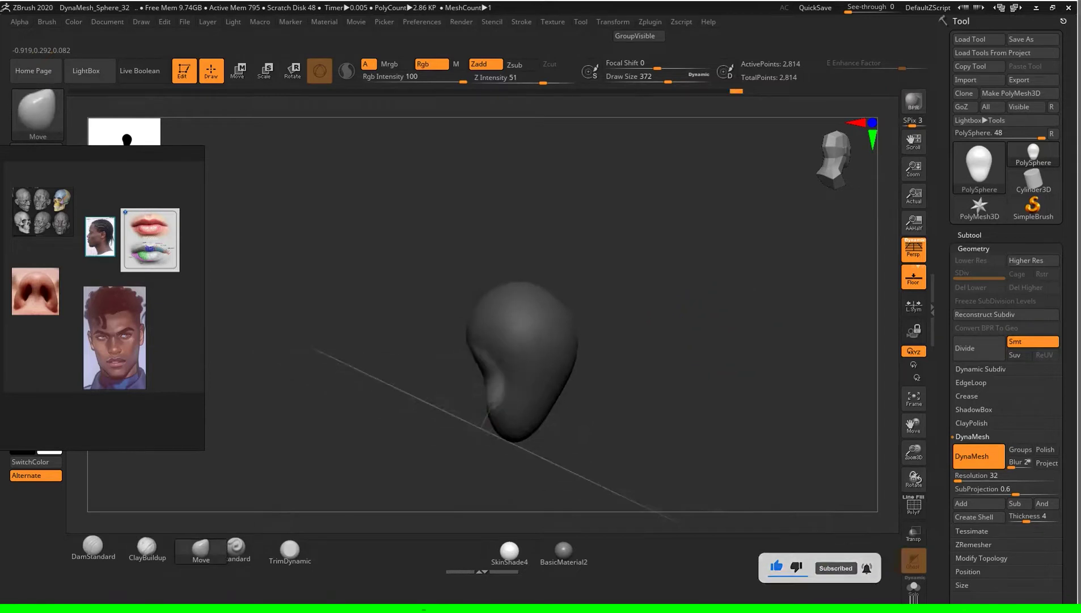
left_click_drag(726, 337, 710, 345)
key("w")
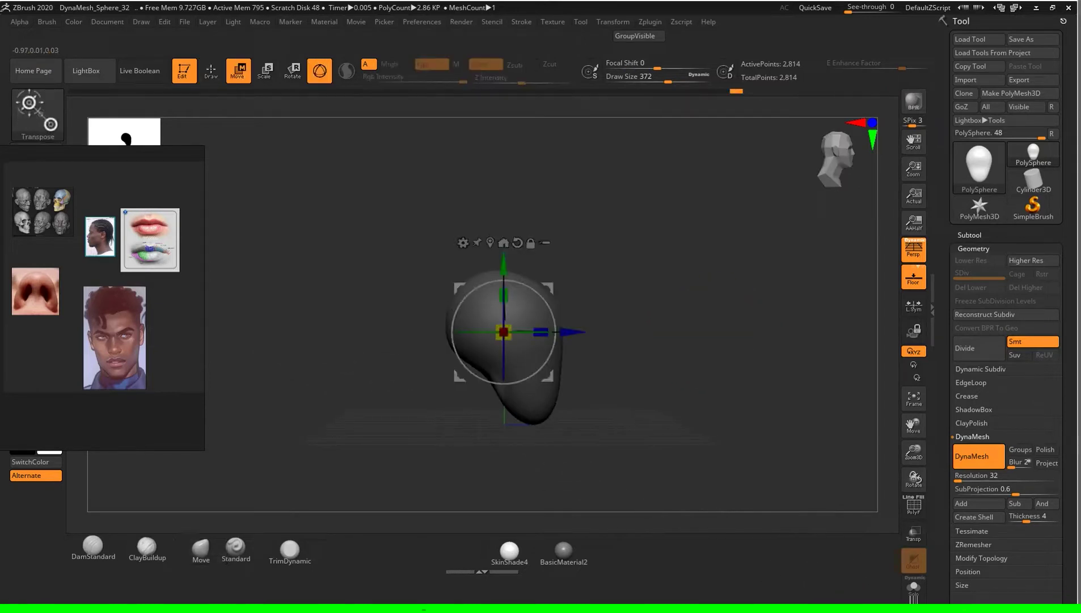
left_click(320, 70)
mouse_move(431, 341)
left_mouse_down()
mouse_move(481, 316)
mouse_move(490, 468)
left_mouse_up()
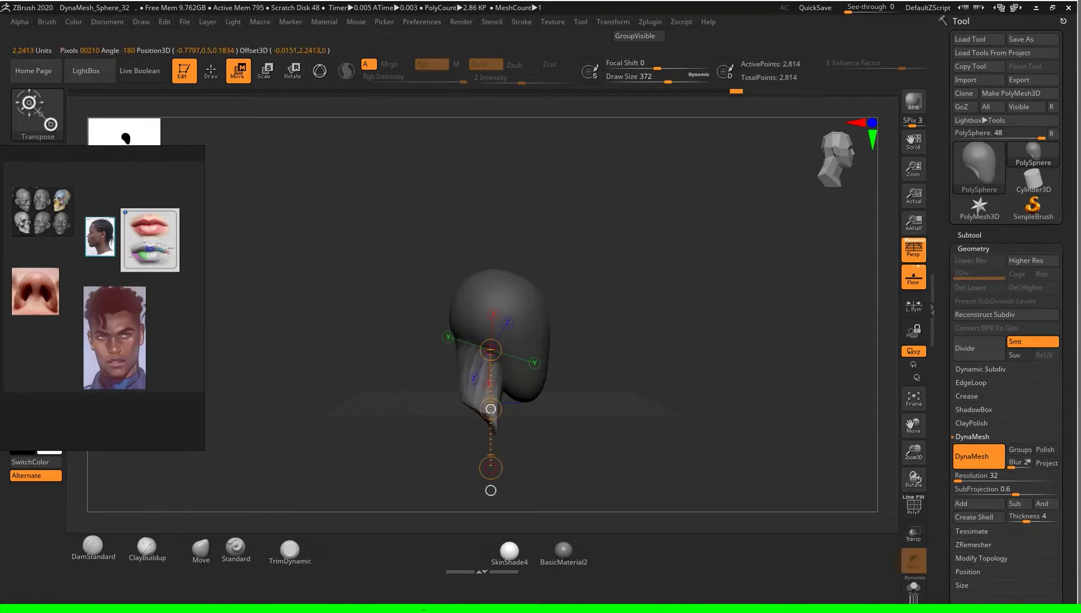
left_click_drag(491, 408, 491, 408)
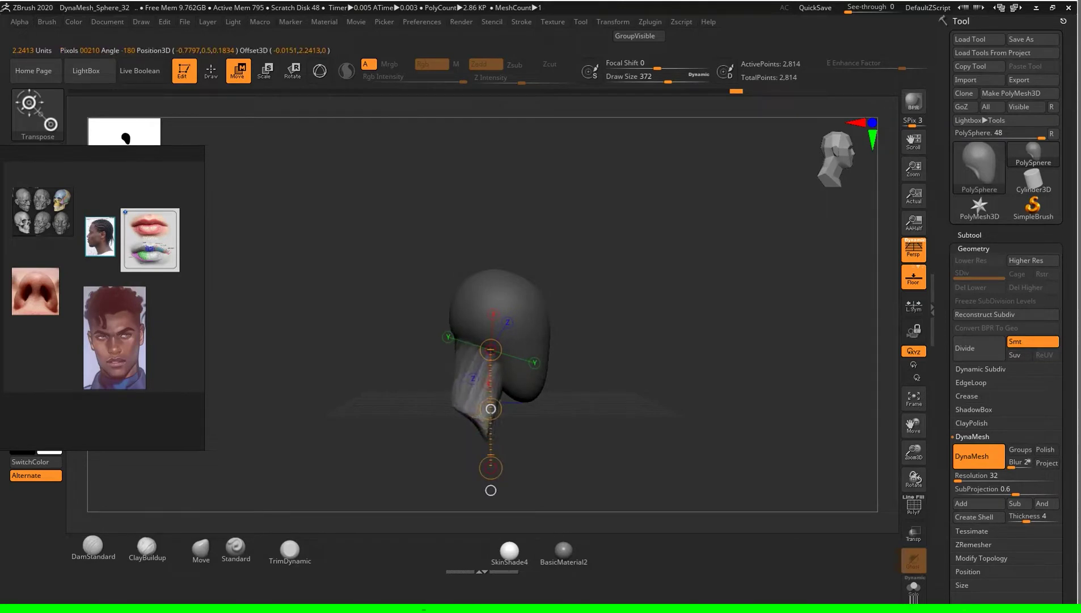
left_click_drag(681, 284, 749, 283)
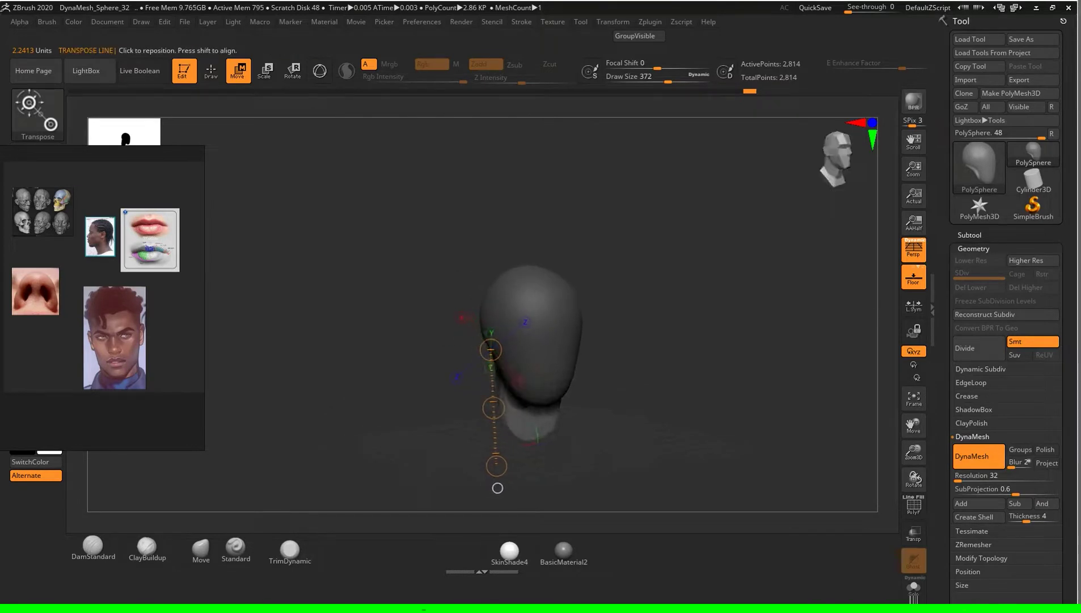
Step: Clear the mask and re-DynaMesh the head and neck at 4,076 points
key("q")
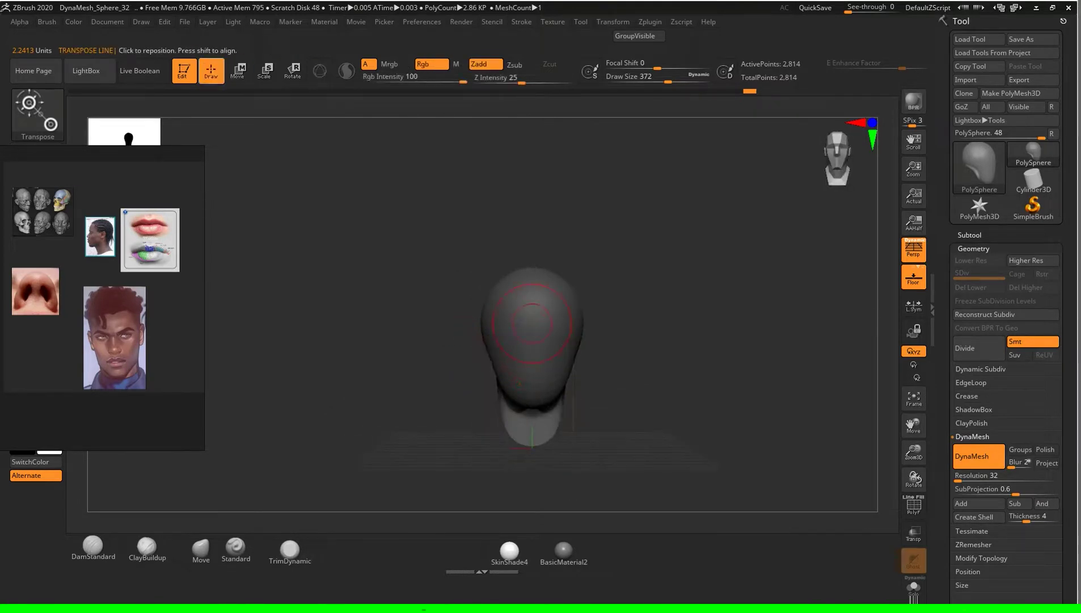
mouse_move(624, 341)
left_mouse_down()
mouse_move(658, 314)
mouse_move(762, 405)
left_mouse_up()
left_click_drag(602, 318, 658, 317)
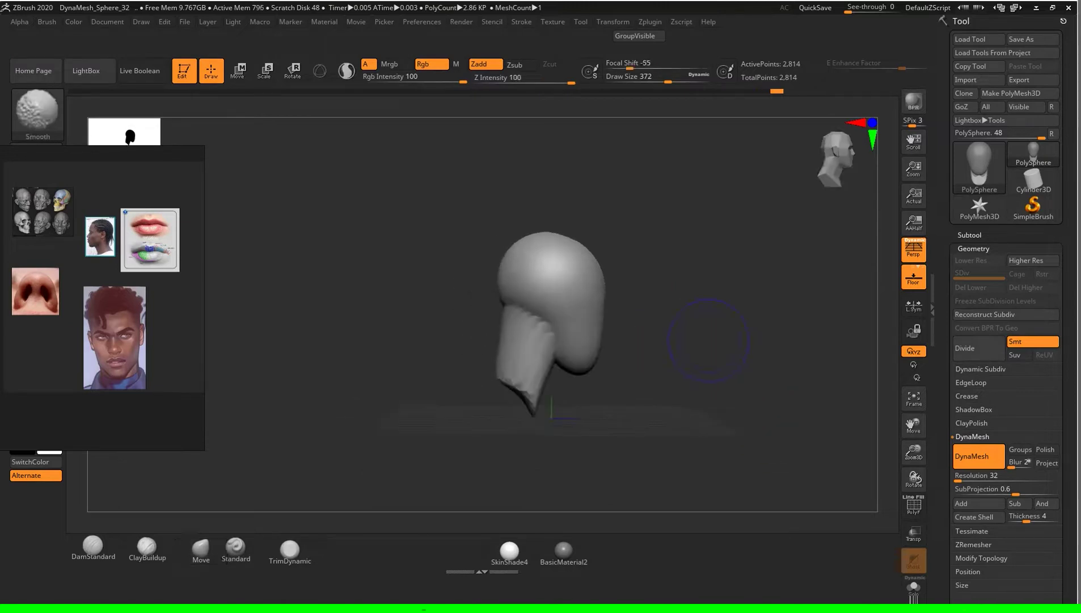
left_click_drag(635, 194, 827, 357, "ctrl")
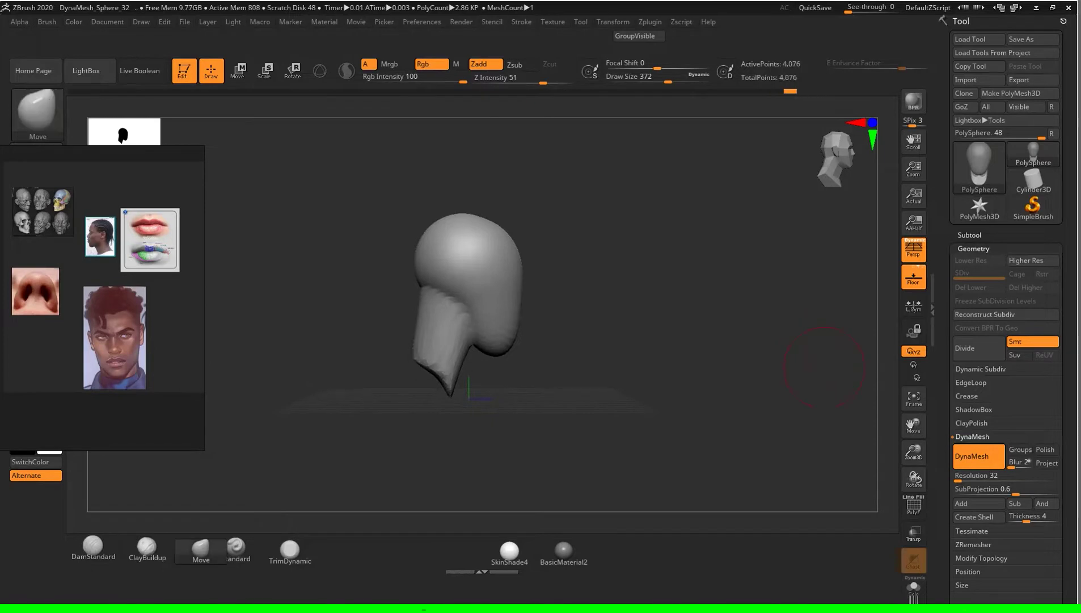
left_click_drag(651, 290, 530, 385, "alt")
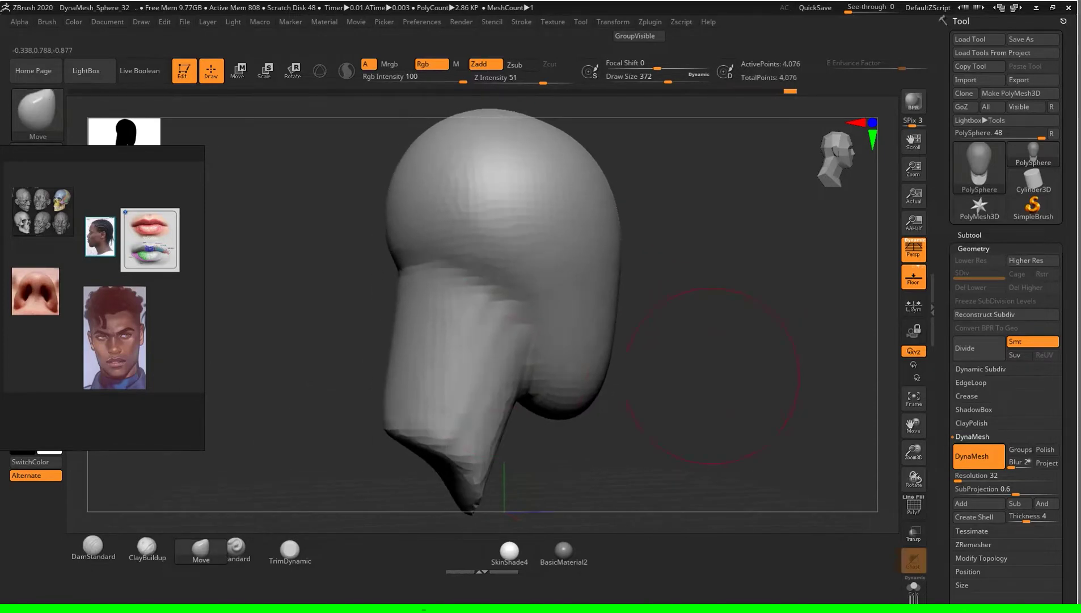
right_click_drag(549, 385, 673, 376)
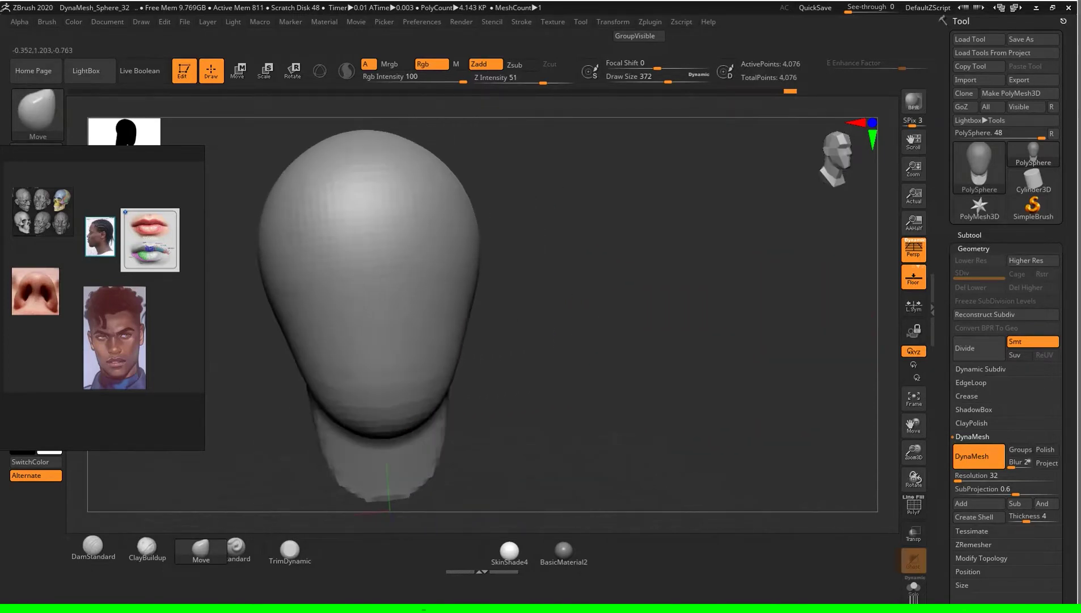
Step: Set the brush Draw Size to 140 and select the ClayBuildup brush
key("s")
left_click_drag(652, 350, 607, 350)
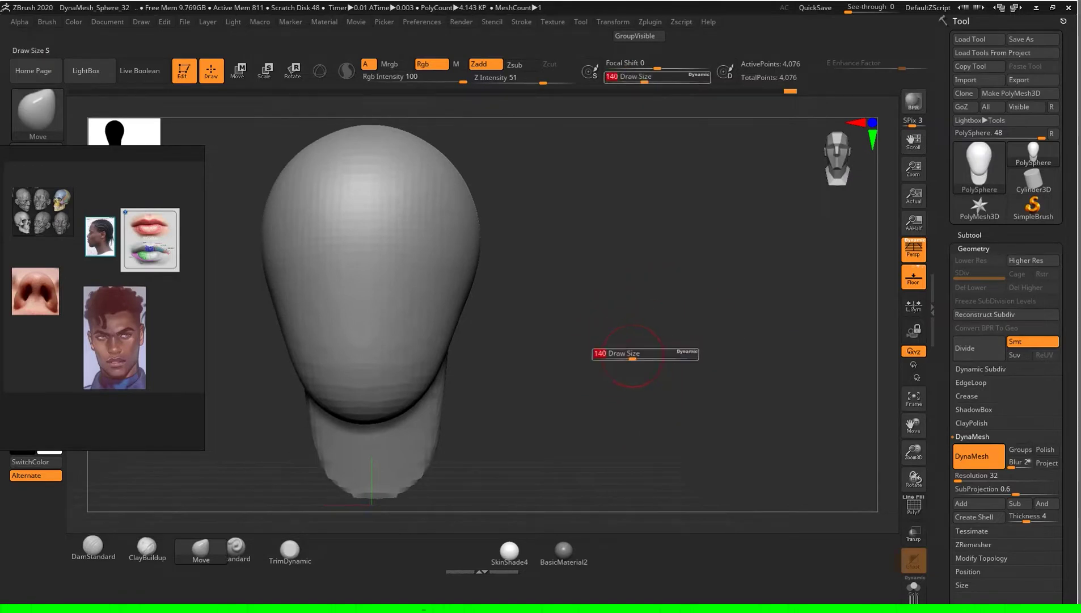
right_click_drag(619, 354, 687, 329, "alt")
left_click(147, 548)
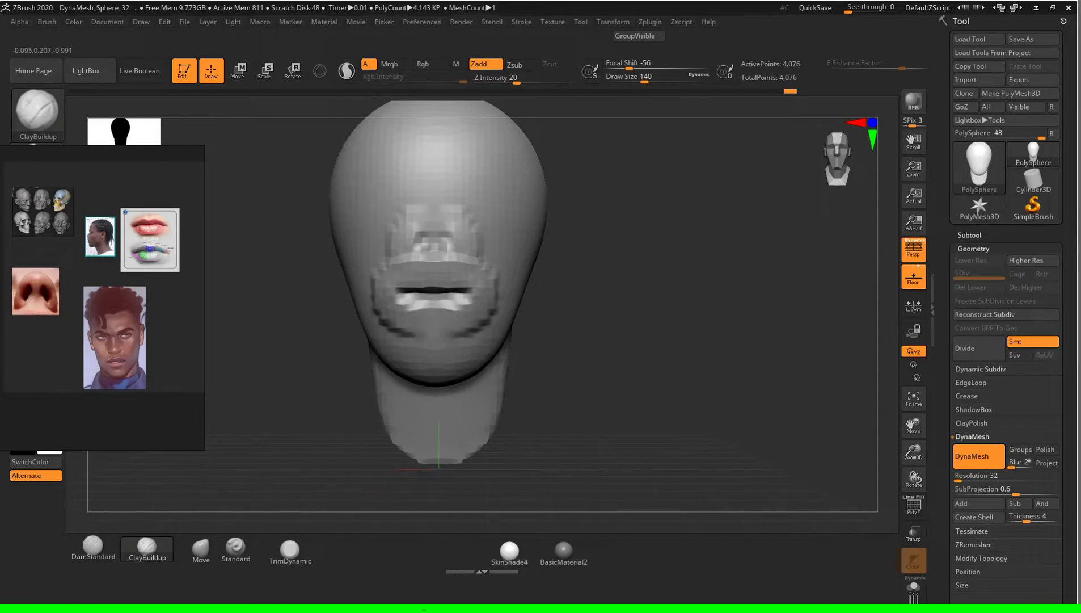
Step: Undo the rough ClayBuildup facial feature strokes and turn the head to a side view
left_click_drag(681, 312, 729, 315)
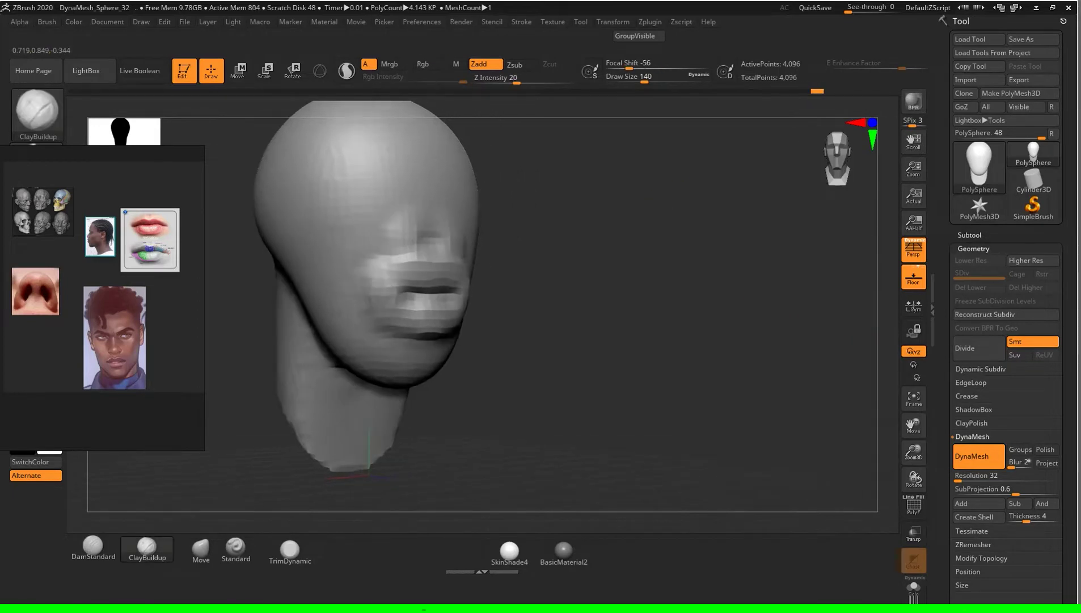
key("ctrl+z")
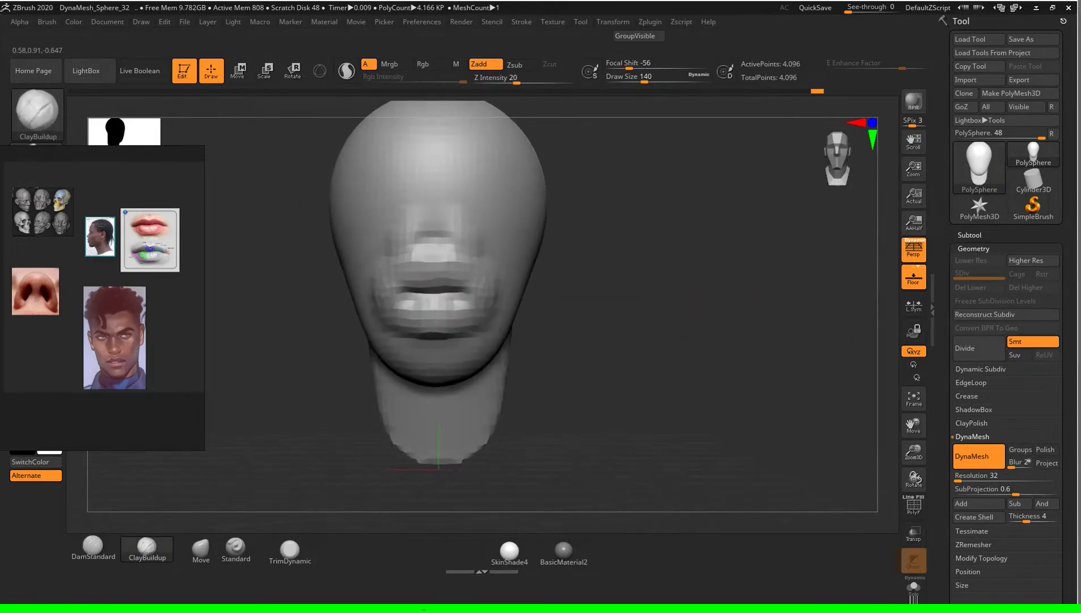
key("ctrl+z")
key("ctrl+z")
mouse_move(681, 312)
left_mouse_down()
mouse_move(697, 353)
mouse_move(658, 341)
left_mouse_up()
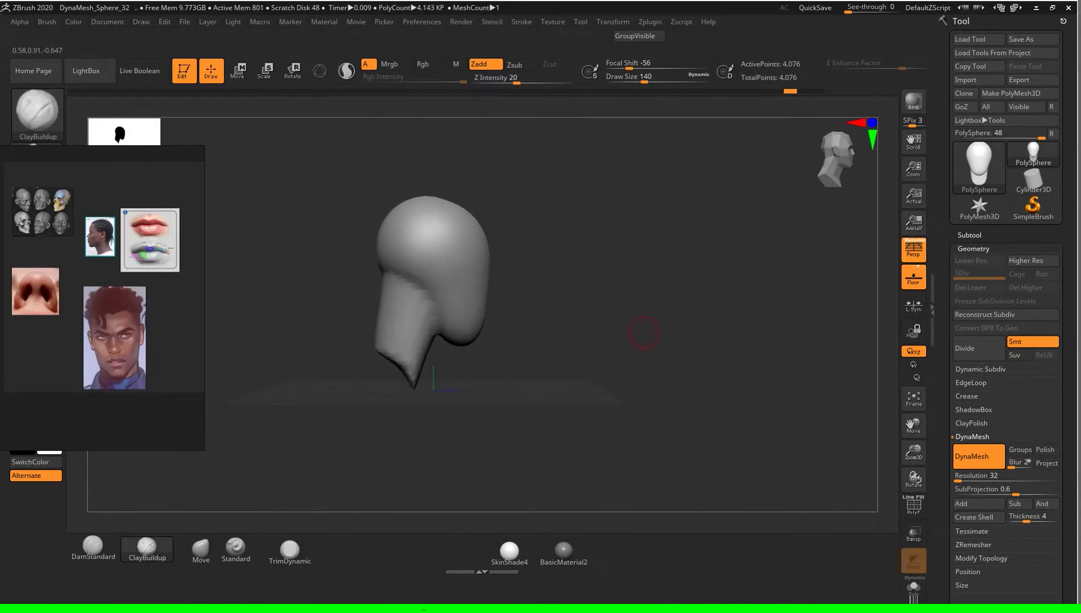
Step: With a 508-size Move brush, blunt the chin and round out the back of the skull
left_click(201, 548)
key("s")
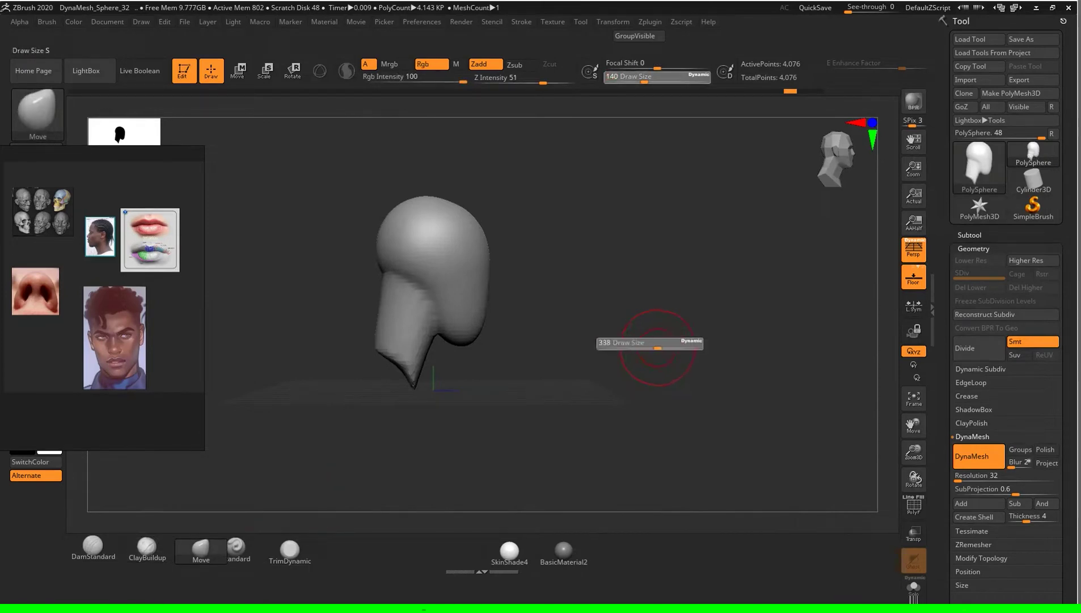
left_click_drag(664, 341, 658, 347)
key("s")
left_click_drag(568, 360, 575, 360)
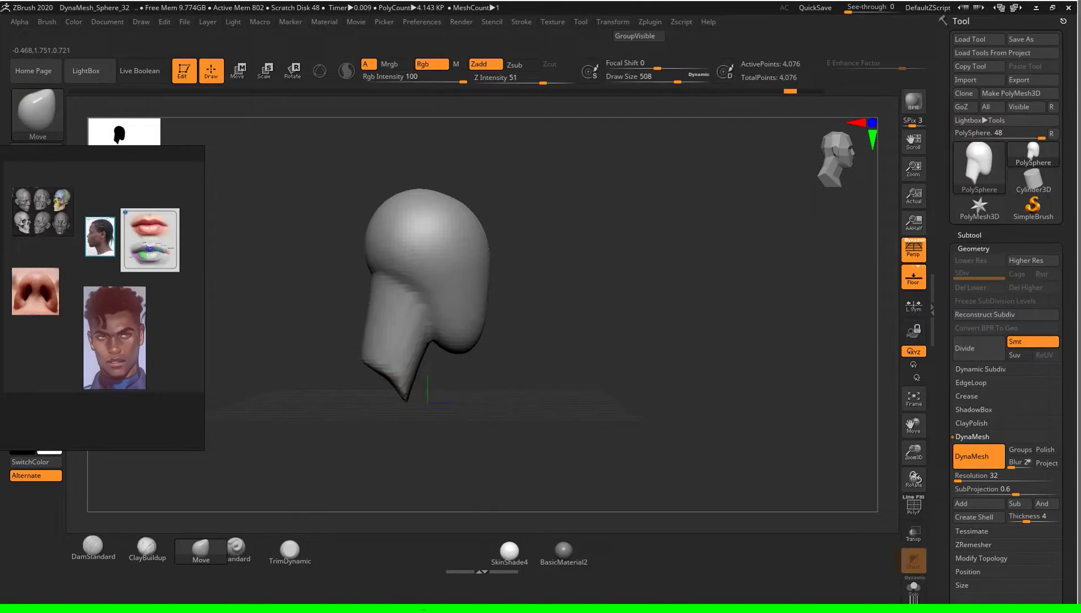
left_click_drag(377, 369, 356, 385)
left_click_drag(378, 255, 386, 260)
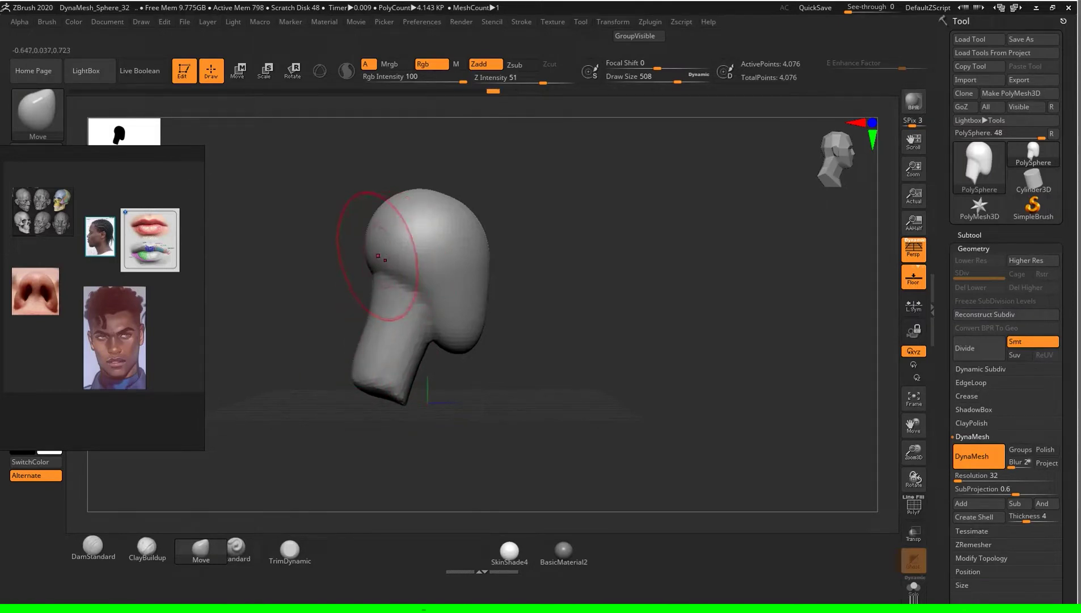
Step: Turn the head to a front view and set the Move brush Draw Size to 484
mouse_move(666, 312)
left_mouse_down()
mouse_move(658, 353)
mouse_move(682, 353)
mouse_move(663, 356)
mouse_move(678, 339)
mouse_move(644, 329)
mouse_move(614, 338)
left_mouse_up()
key("s")
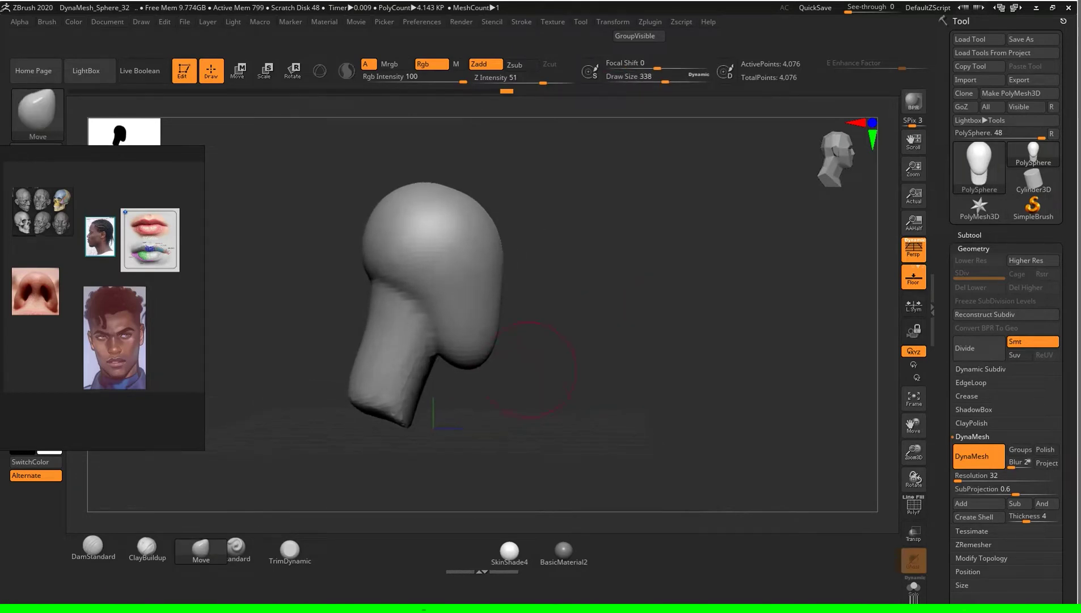
key("s")
left_click_drag(607, 353, 598, 354)
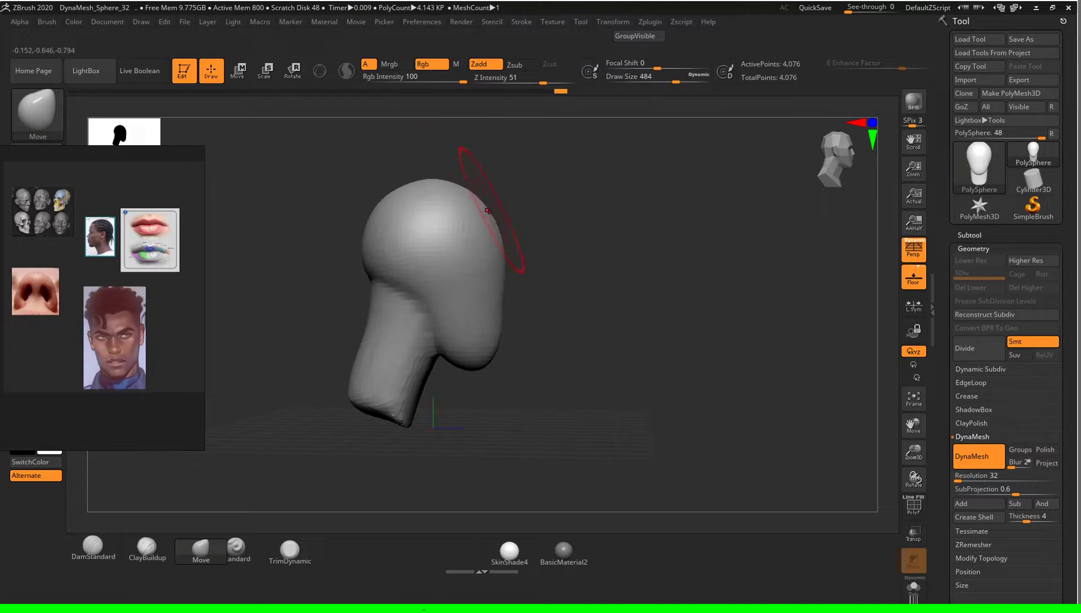
mouse_move(677, 305)
left_mouse_down("shift")
mouse_move(601, 306)
mouse_move(680, 339)
mouse_move(657, 341)
left_mouse_up("shift")
key("s")
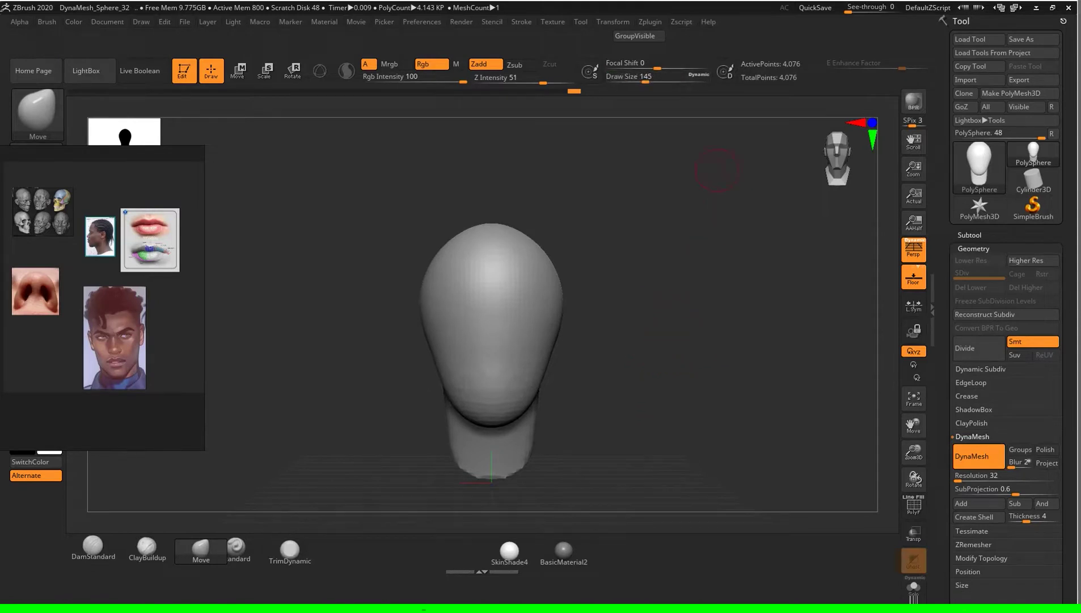
Step: Zoom around the PureRef board to look over the anatomy heads and coloured skull
scroll(42, 215, "up", 2)
scroll(42, 215, "up", 1)
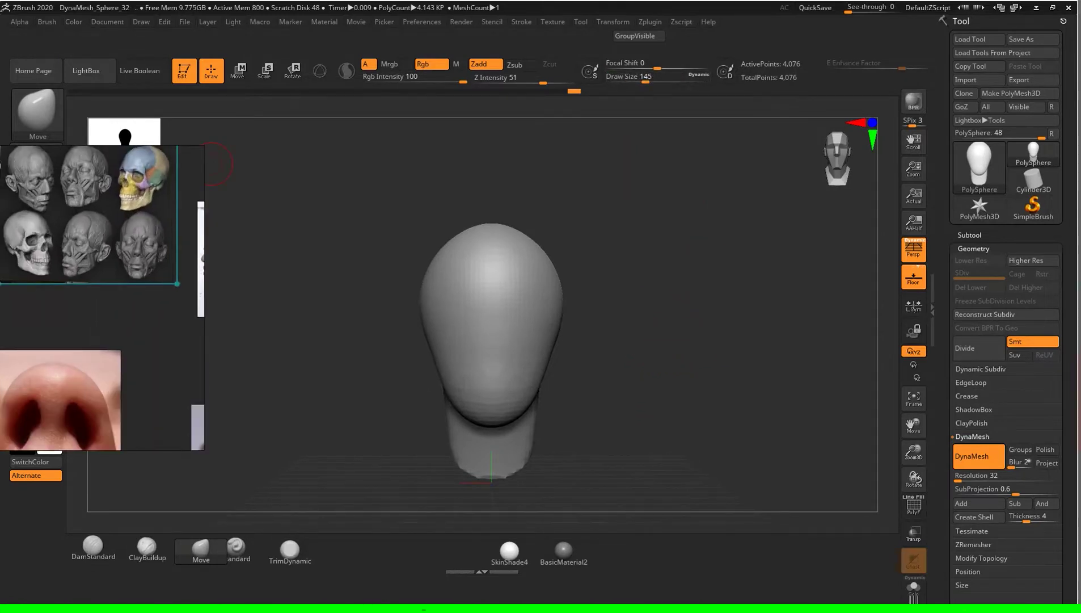
scroll(42, 215, "up", 3)
scroll(43, 215, "up", 2)
scroll(42, 216, "down", 8)
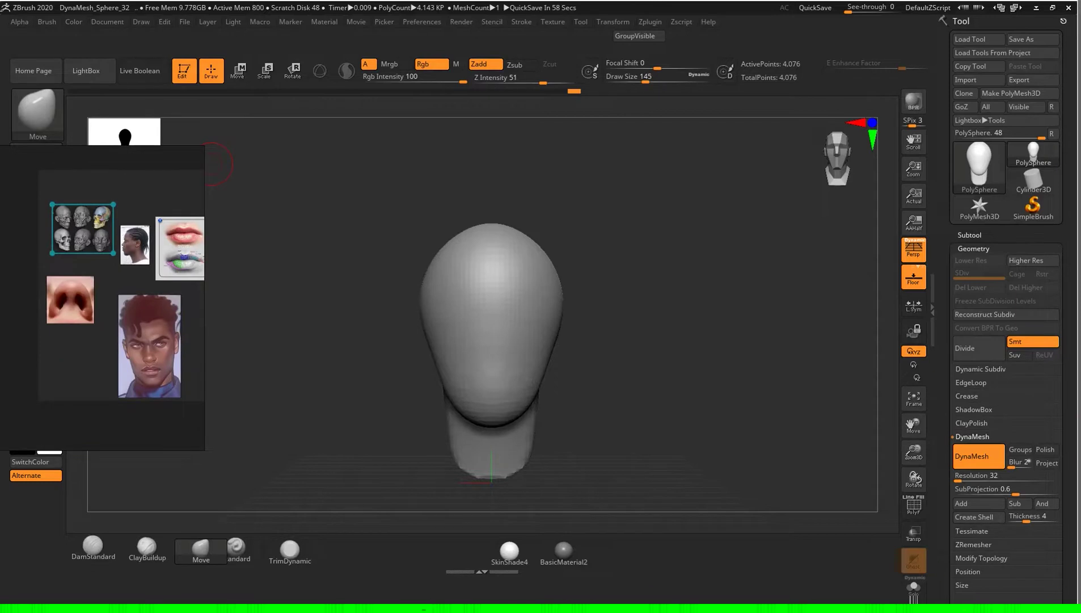
scroll(85, 227, "down", 2)
scroll(85, 227, "down", 2)
scroll(85, 227, "up", 4)
scroll(85, 227, "up", 2)
scroll(142, 267, "up", 3)
scroll(142, 267, "up", 2)
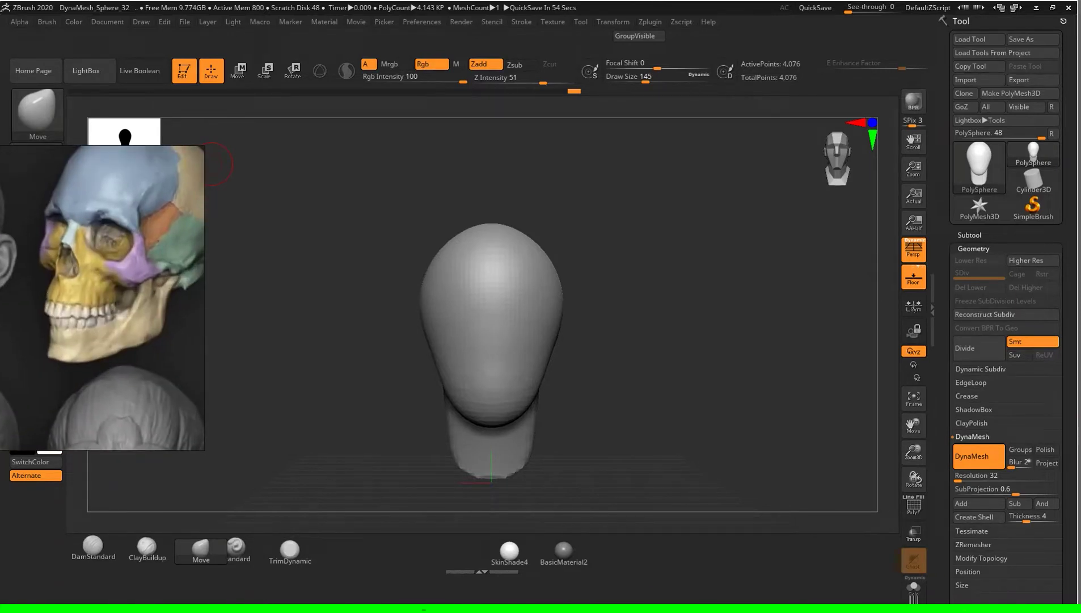
scroll(122, 255, "up", 1)
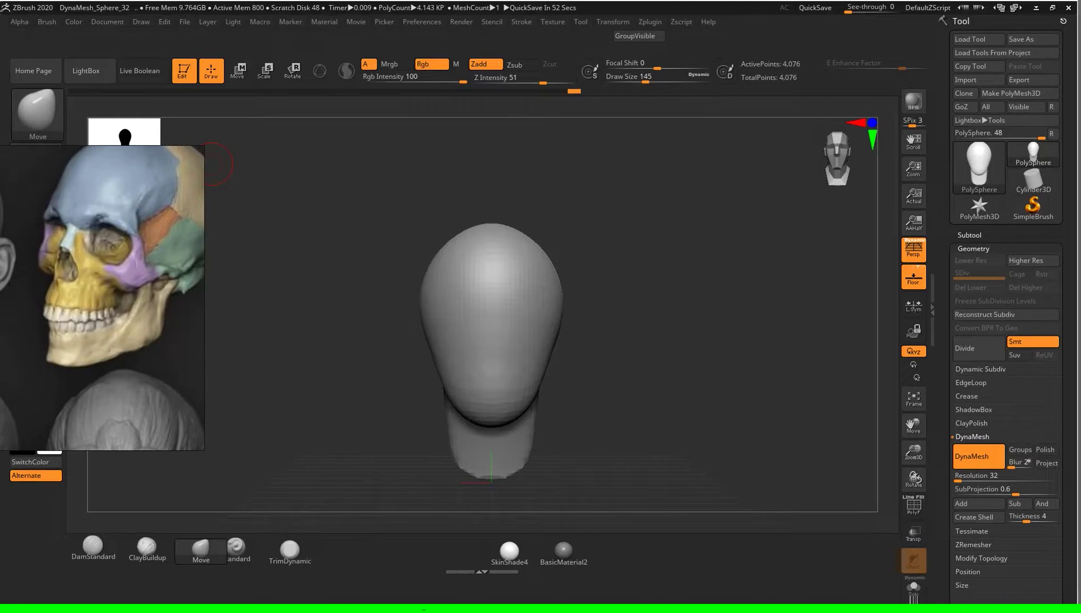
Step: Frame the male portrait large in PureRef, then pull the cranium taller and wider
scroll(121, 255, "down", 1)
scroll(121, 255, "down", 2)
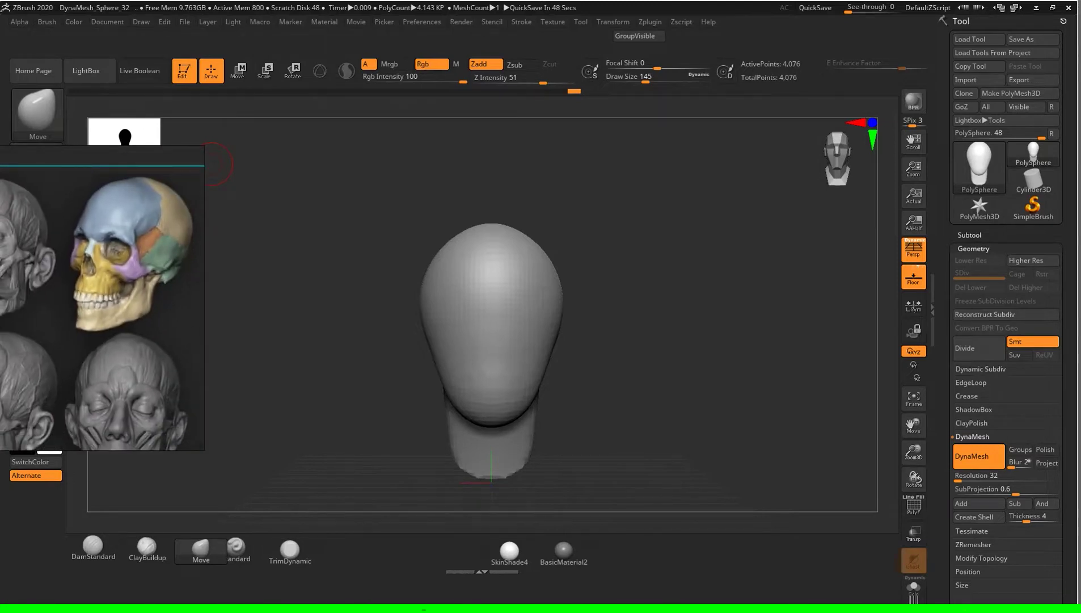
scroll(121, 256, "down", 5)
scroll(169, 361, "up", 5)
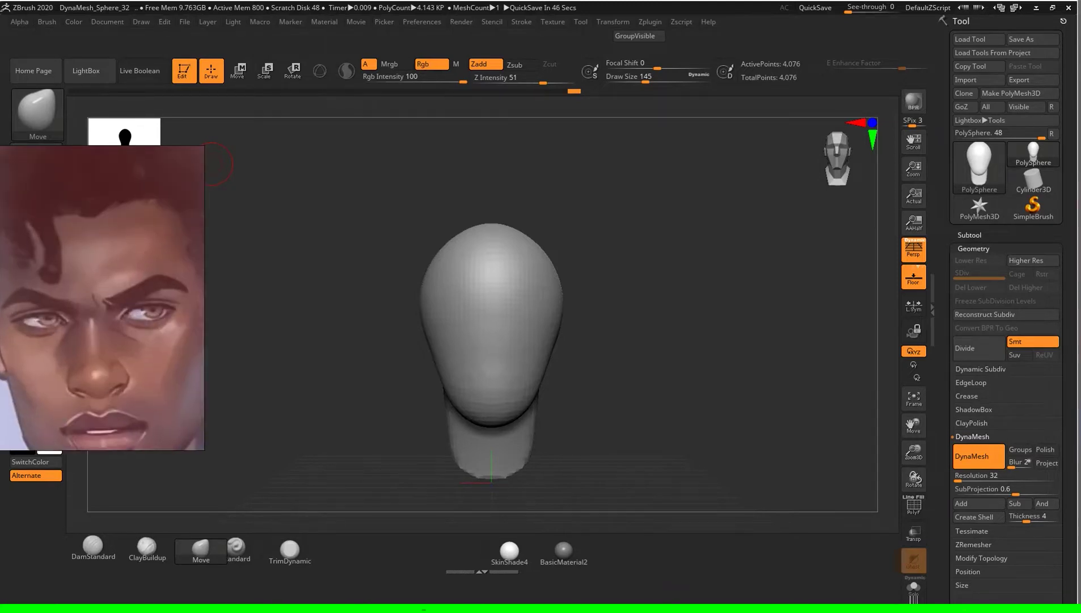
scroll(169, 360, "up", 2)
scroll(113, 298, "down", 1)
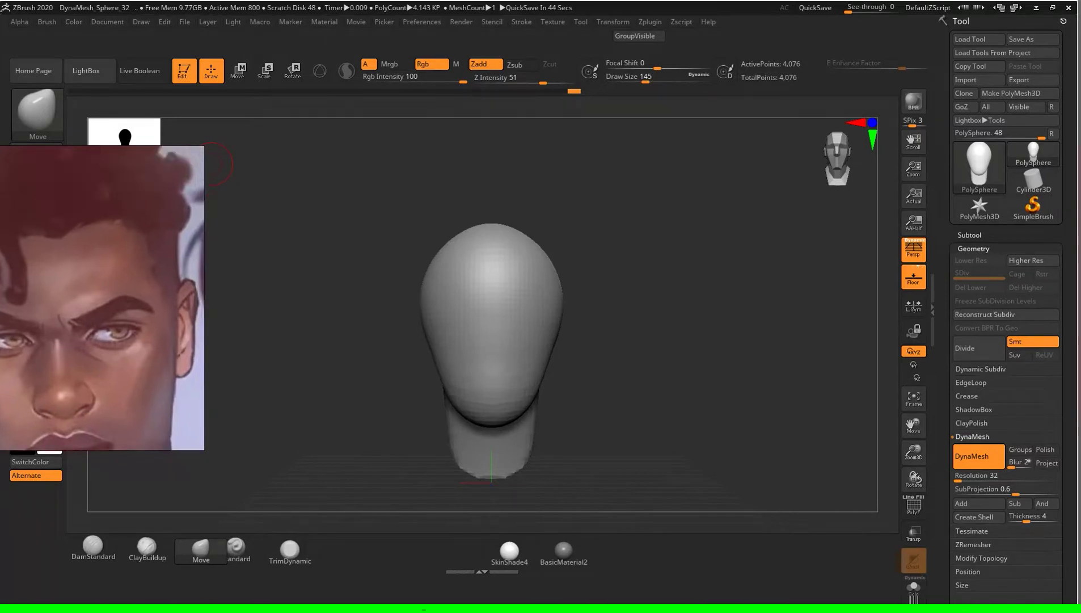
scroll(113, 298, "down", 1)
scroll(114, 297, "down", 1)
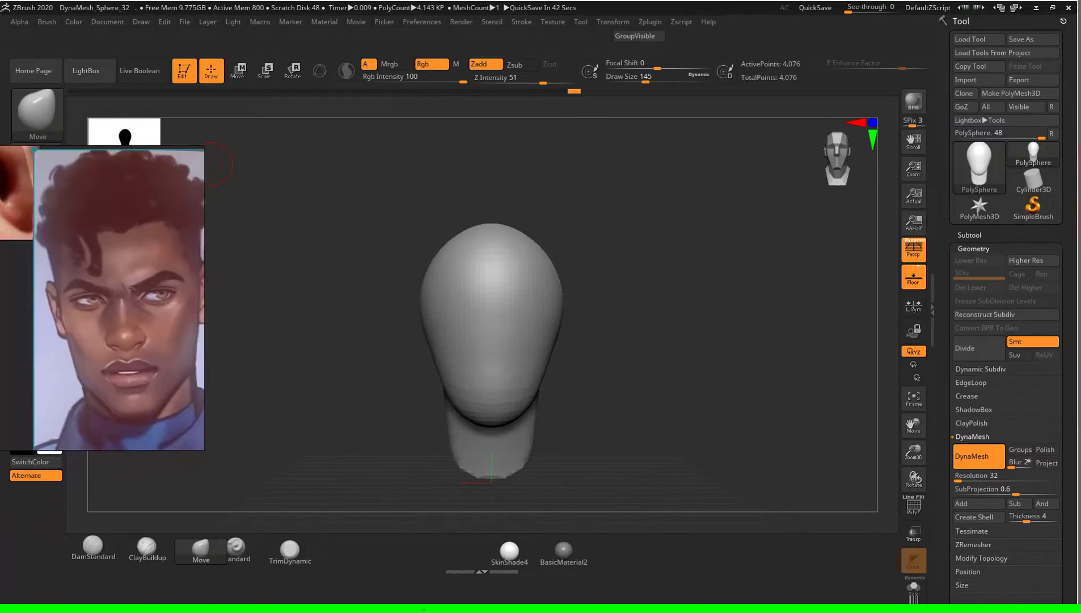
scroll(113, 295, "up", 2)
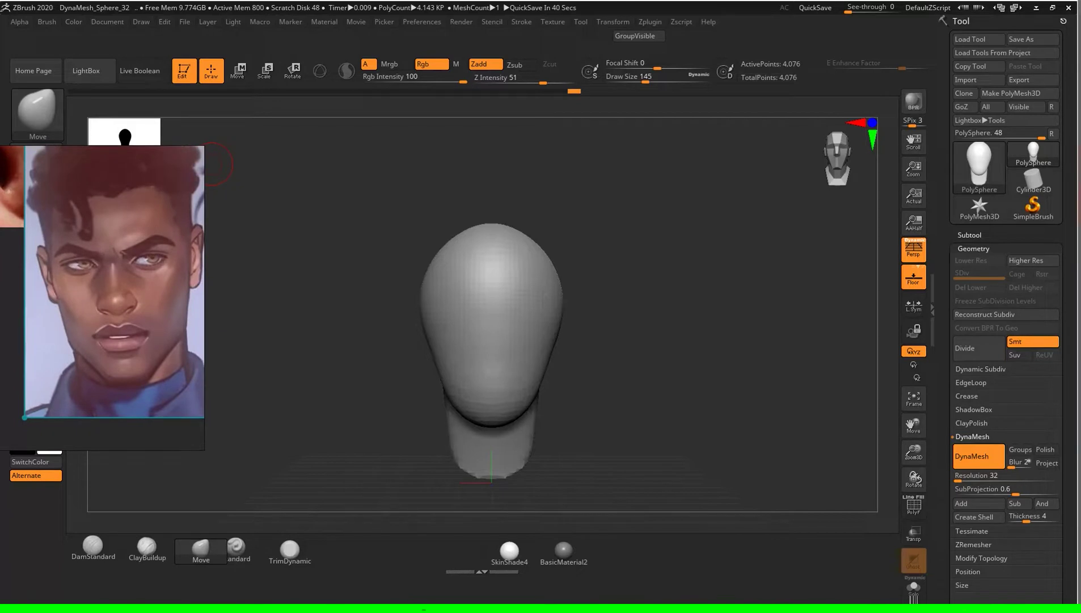
scroll(114, 283, "up", 1)
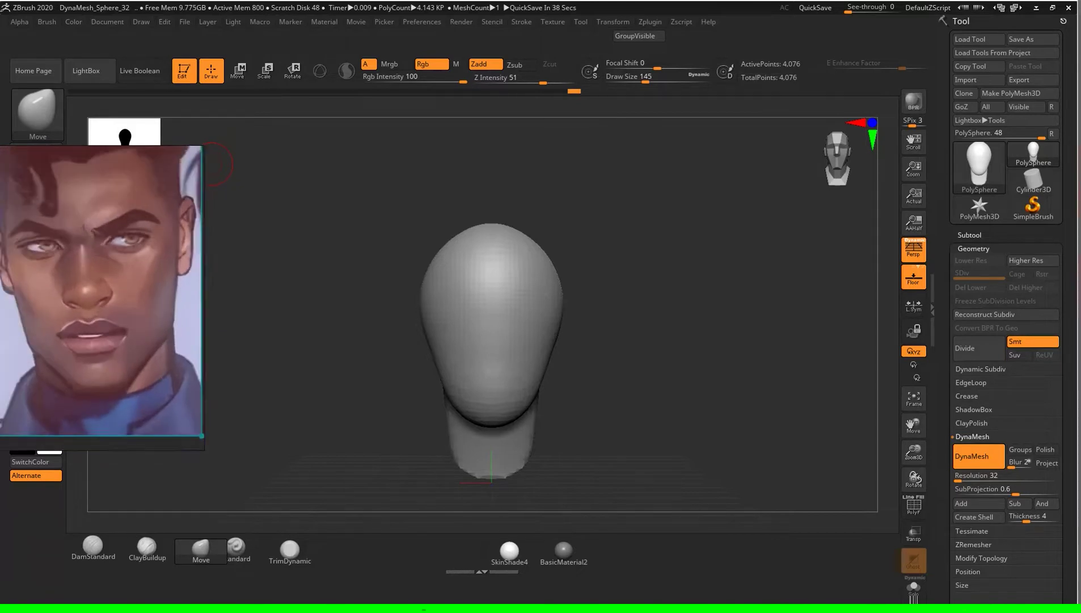
scroll(114, 284, "down", 2)
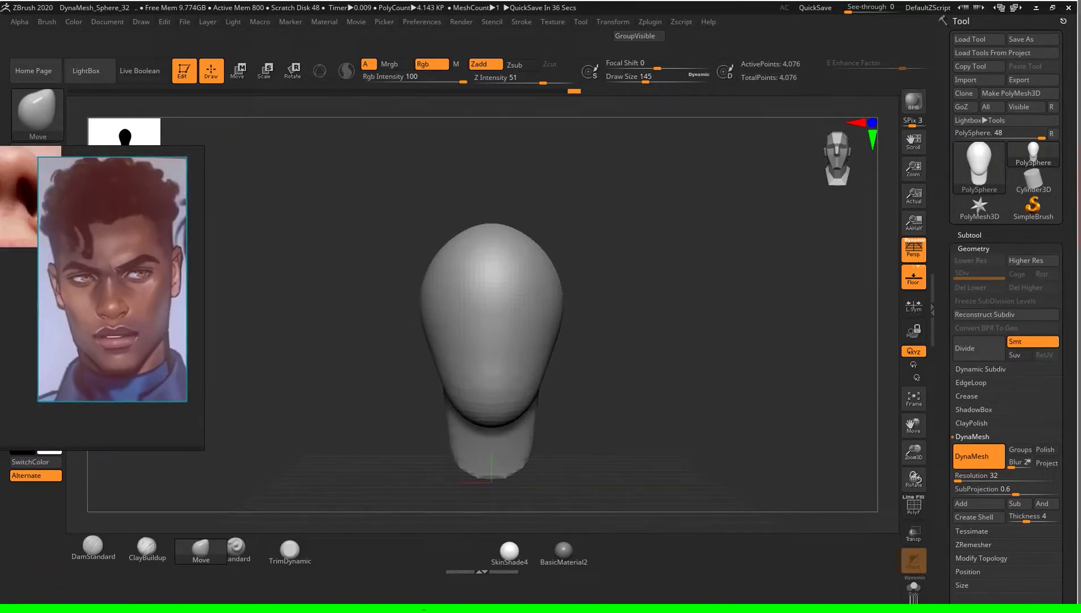
left_click_drag(488, 238, 481, 199)
Step: Lengthen the neck, then at draw size 217 push the cranium taller and wider
left_click_drag(423, 295, 402, 290)
key("s")
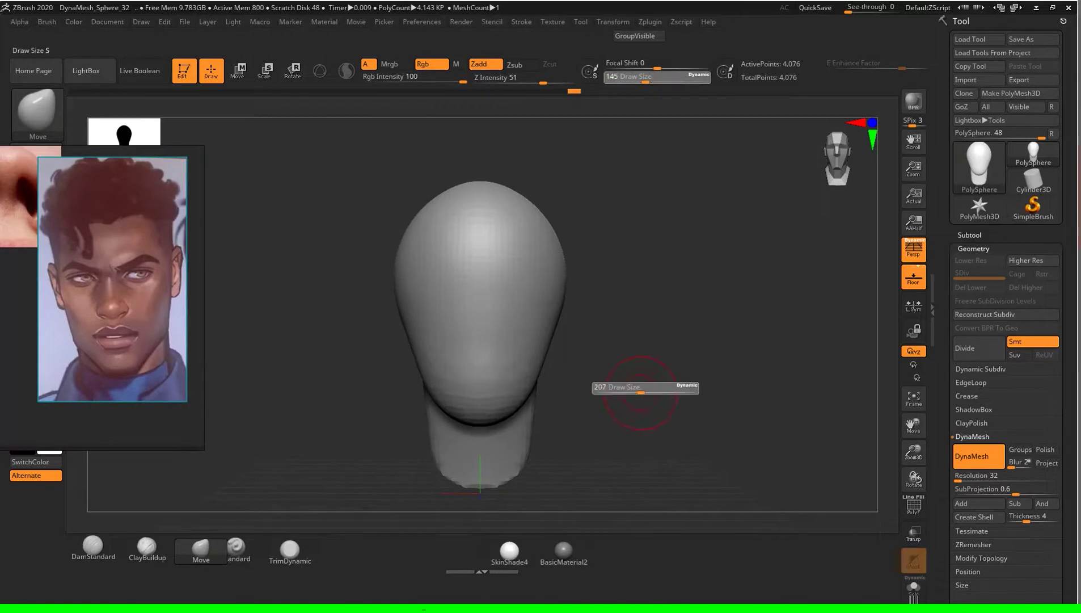
left_click_drag(646, 392, 635, 391)
key("s")
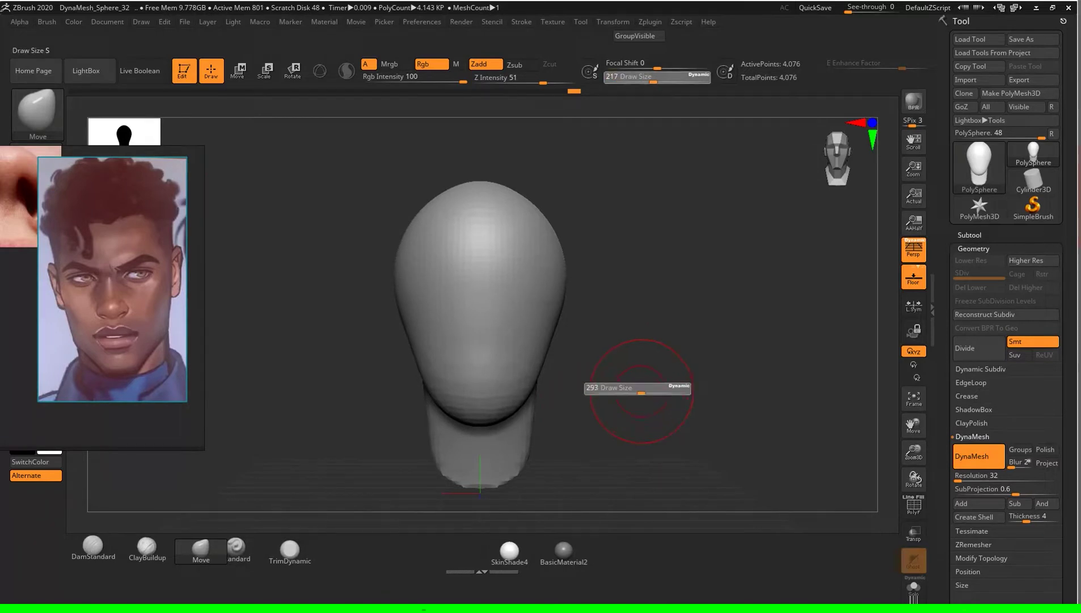
left_click_drag(482, 256, 465, 218)
Step: Refine the head-neck silhouette and jaw crease at draw size 311, then frame the head closer
key("s")
left_click_drag(653, 380, 655, 380)
left_click_drag(471, 397, 484, 410)
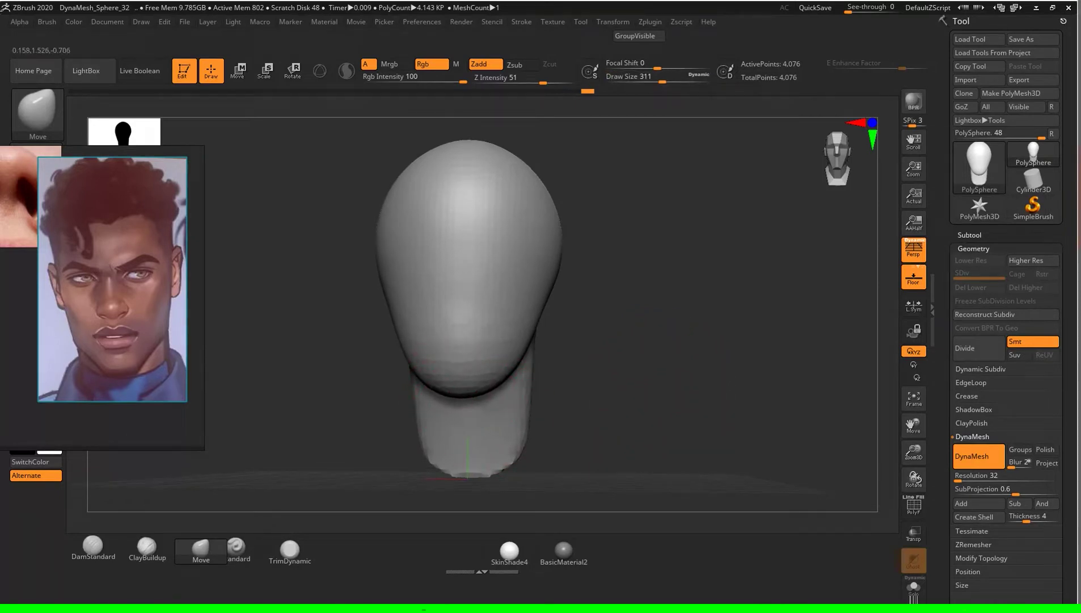
left_click_drag(461, 397, 461, 393)
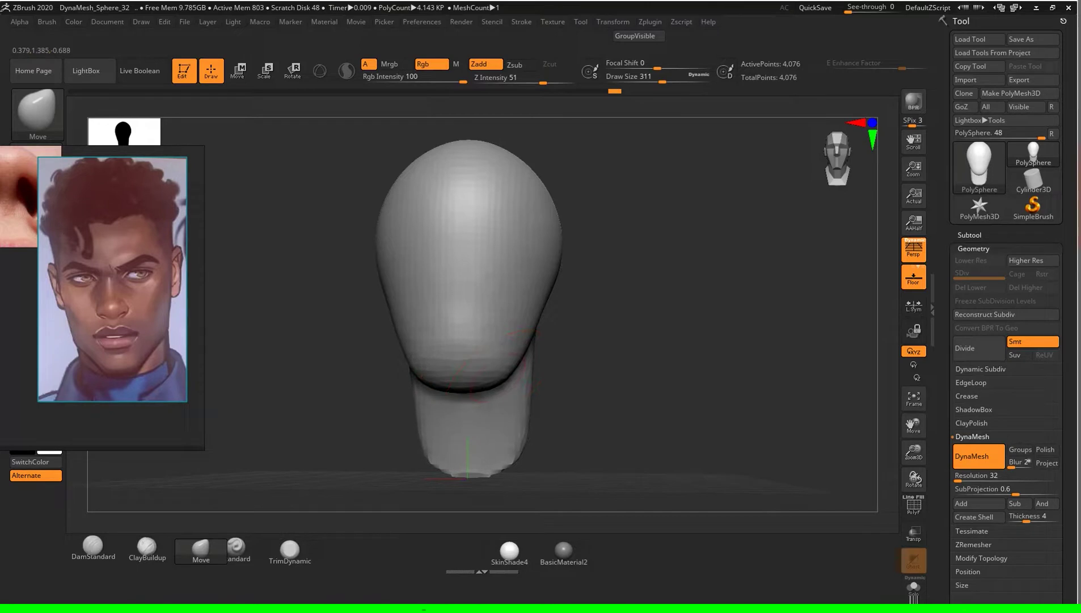
left_click_drag(573, 360, 566, 353, "alt")
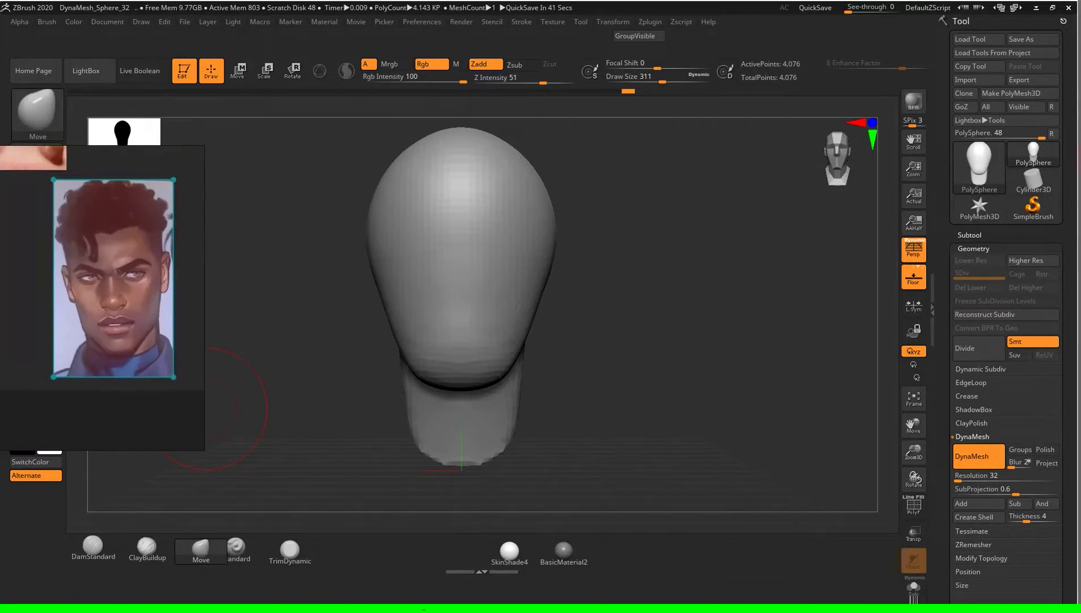
left_click_drag(207, 408, 216, 368, "alt")
Step: Turn the head slightly and set the Move brush draw size to 212
left_click_drag(553, 355, 544, 351)
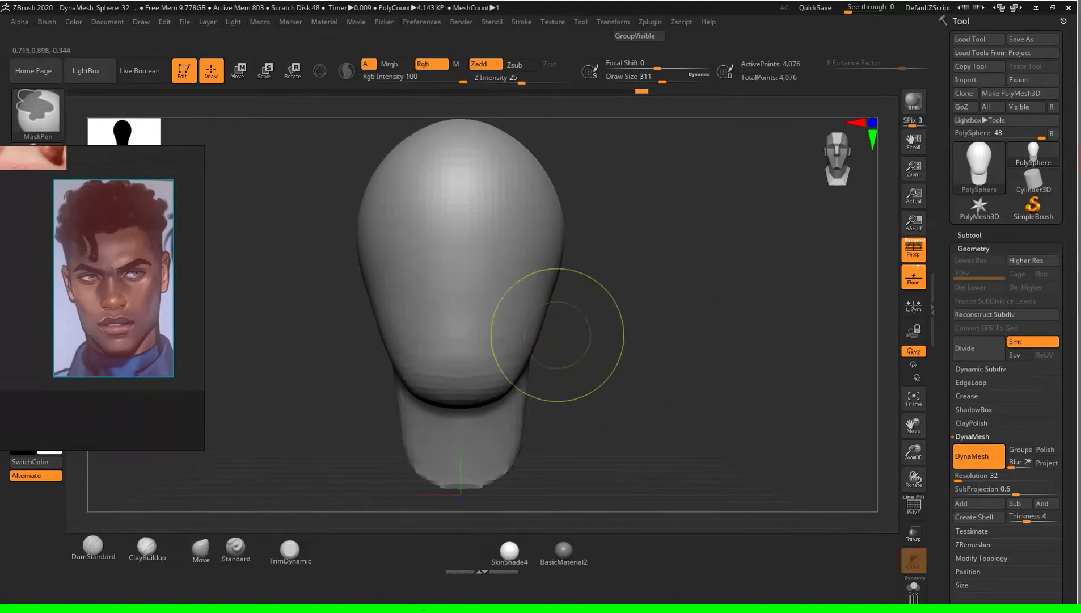
key("s")
left_click_drag(586, 338, 572, 338)
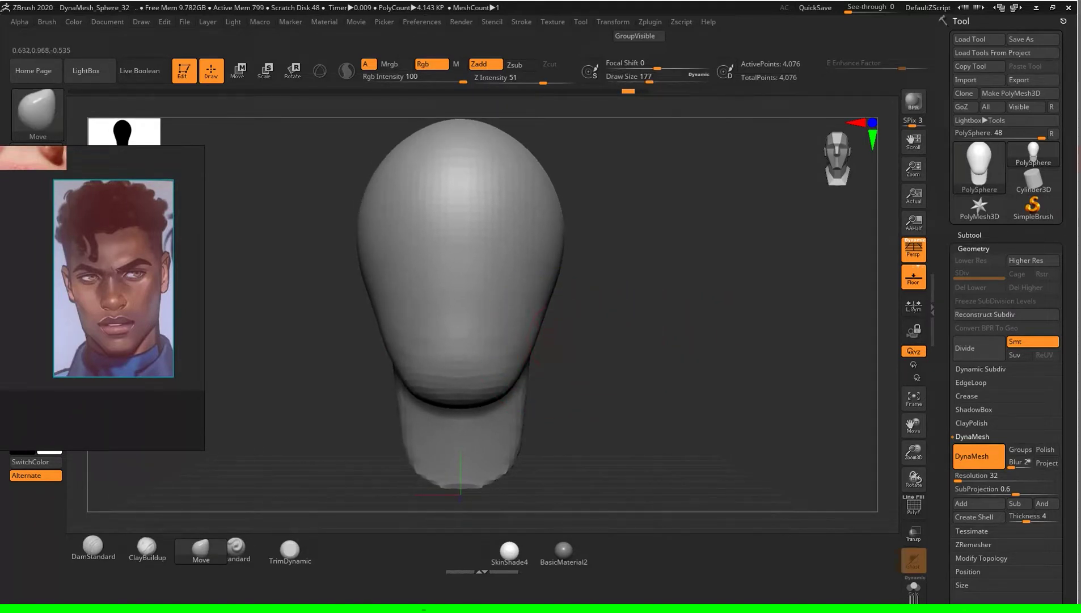
key("s")
left_click_drag(586, 335, 588, 335)
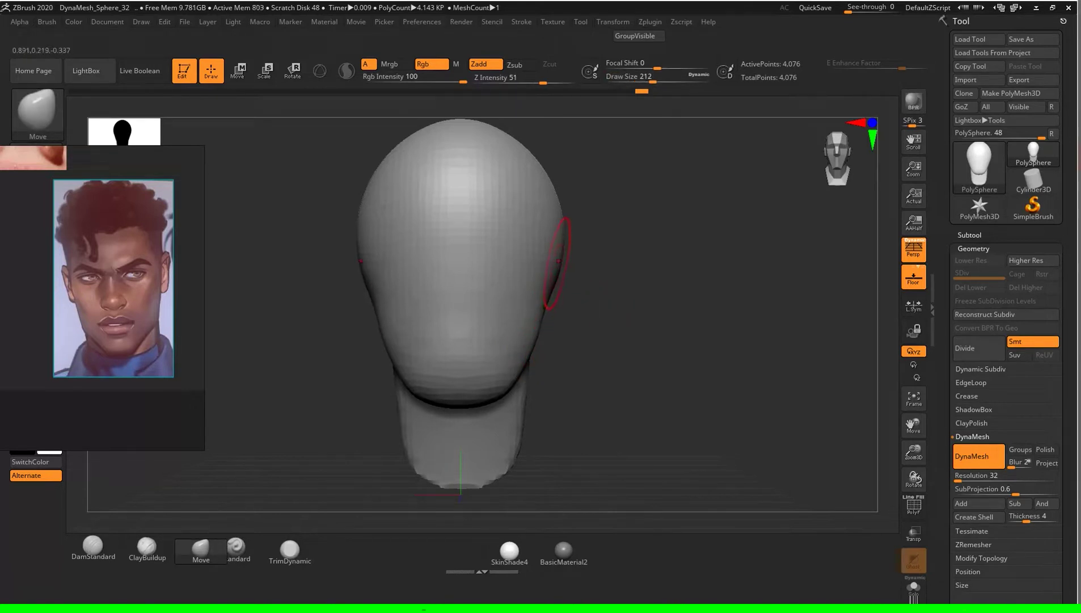
Step: From a three-quarter view at brush size 338, undo the last stroke and remesh with DynaMesh
left_click_drag(559, 257, 645, 321)
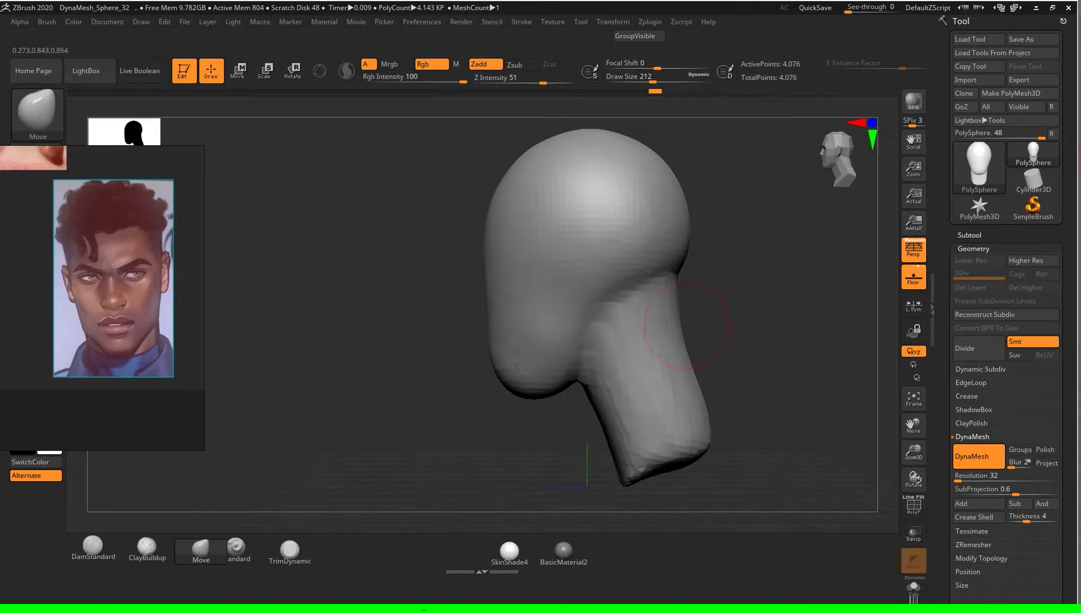
key("s")
left_click_drag(737, 292, 766, 312)
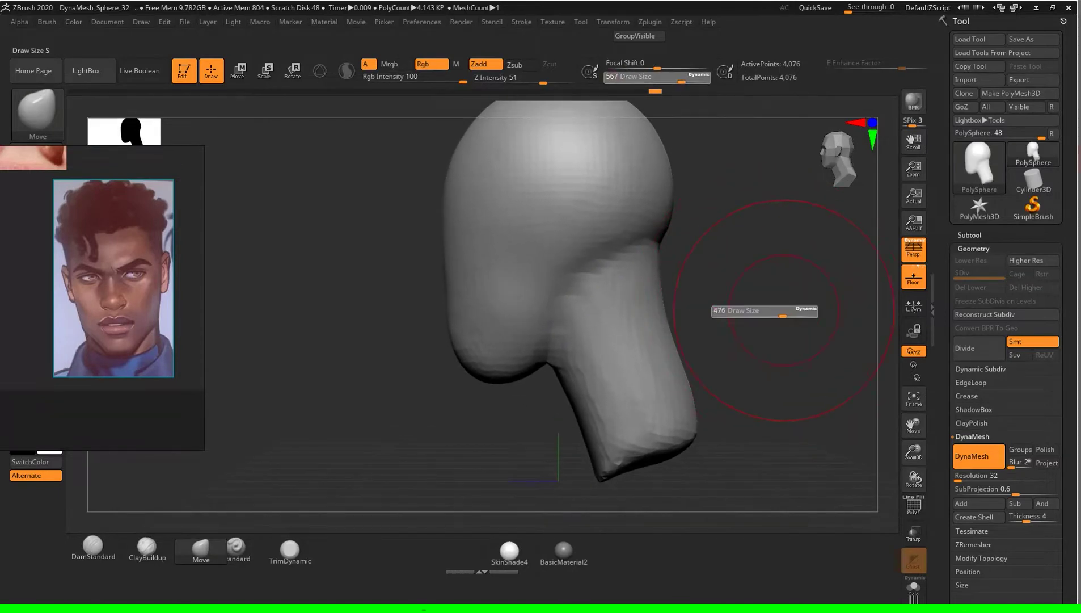
key("ctrl+z")
mouse_move(747, 277)
left_mouse_down("ctrl")
mouse_move(786, 328)
mouse_move(769, 305)
left_mouse_up("ctrl")
key("s")
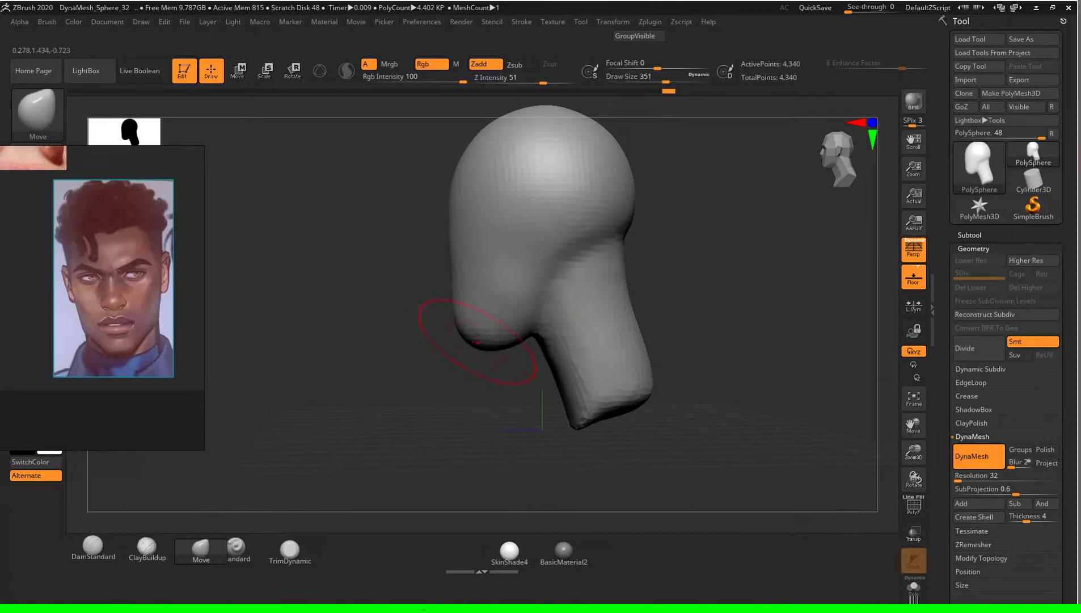
Step: Turn to a straight front view and widen and raise the top of the skull
left_click_drag(421, 355, 454, 363)
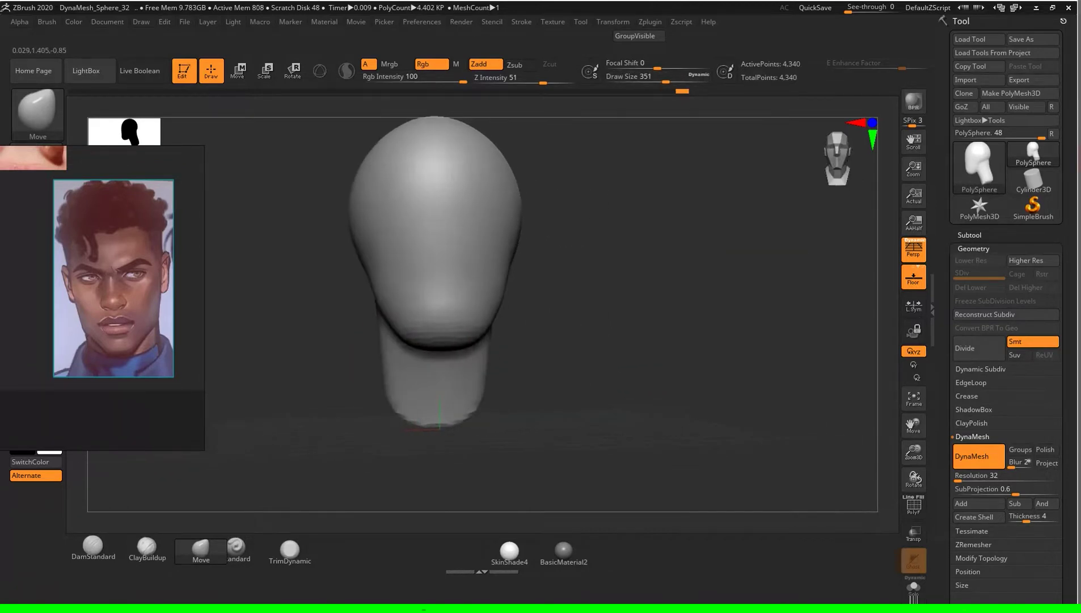
mouse_move(453, 363)
left_mouse_down()
mouse_move(465, 341)
mouse_move(644, 365)
left_mouse_up()
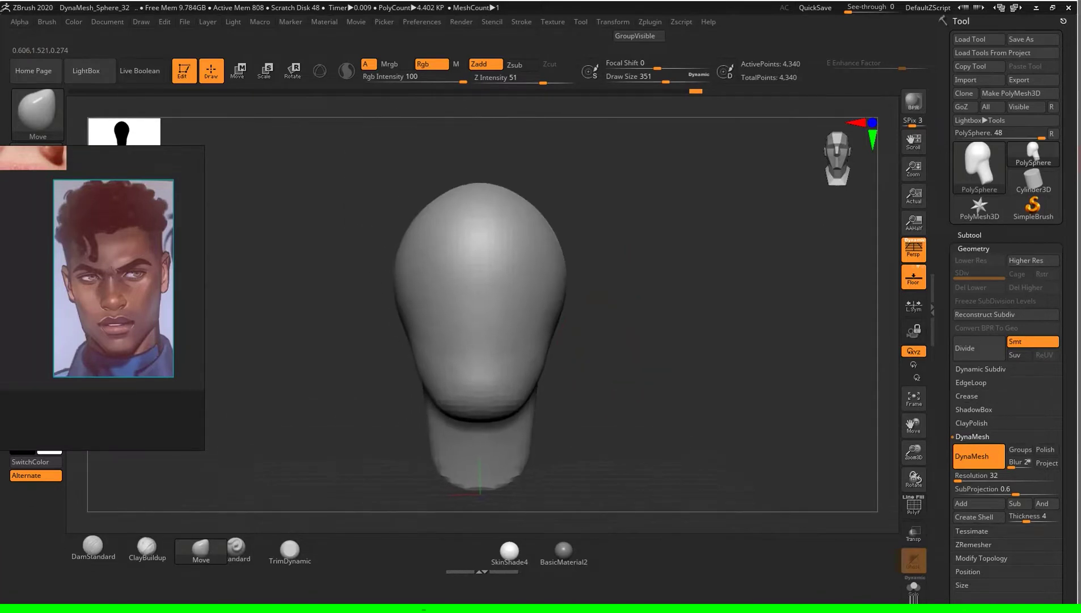
scroll(644, 365, "down", 3)
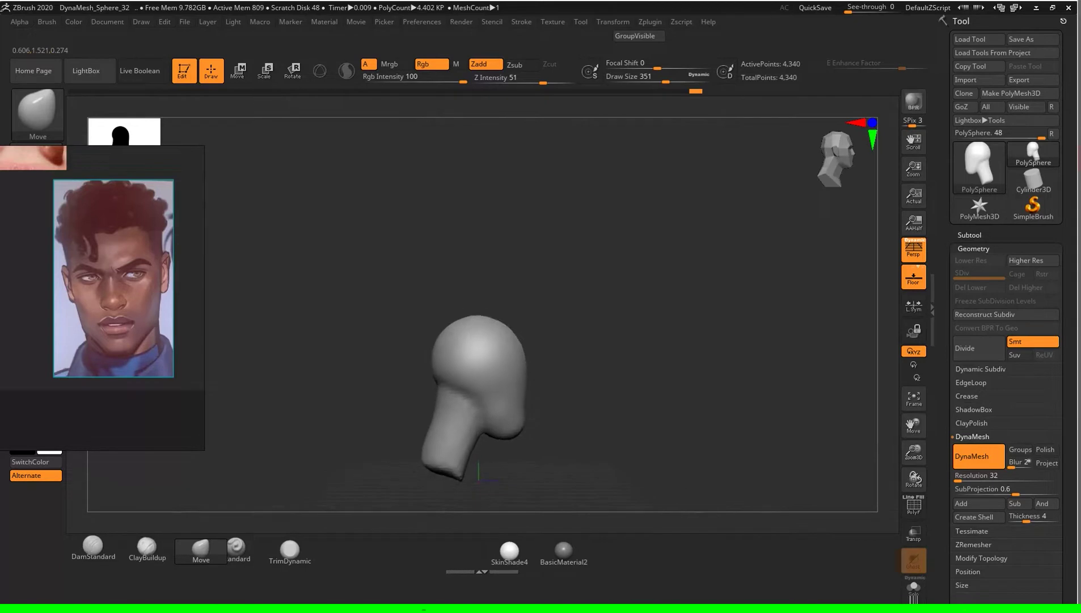
mouse_move(644, 365)
left_mouse_down()
mouse_move(688, 327)
mouse_move(640, 340)
left_mouse_up()
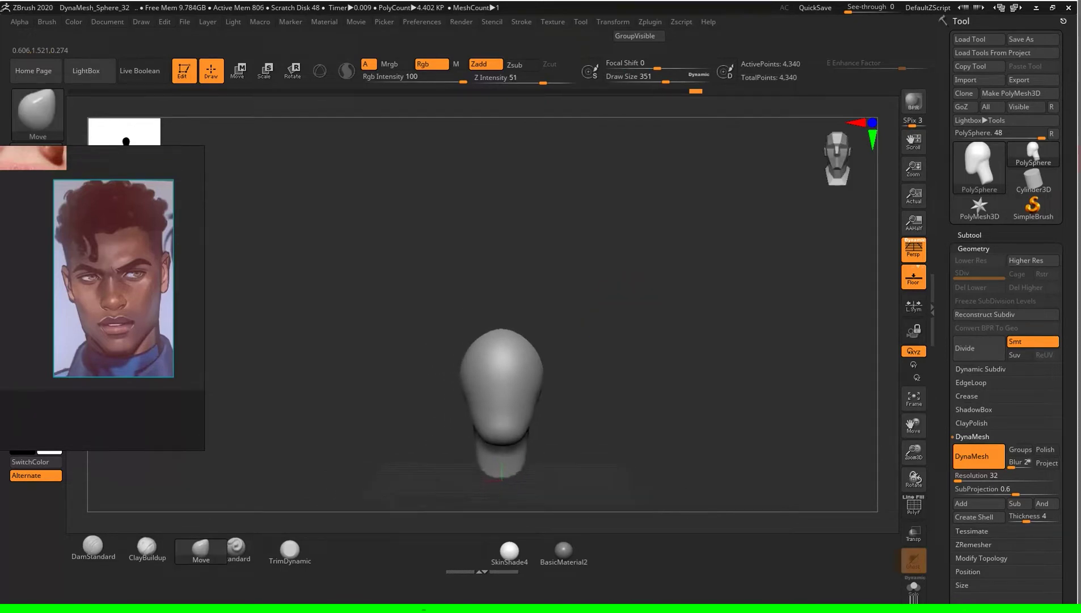
key("s")
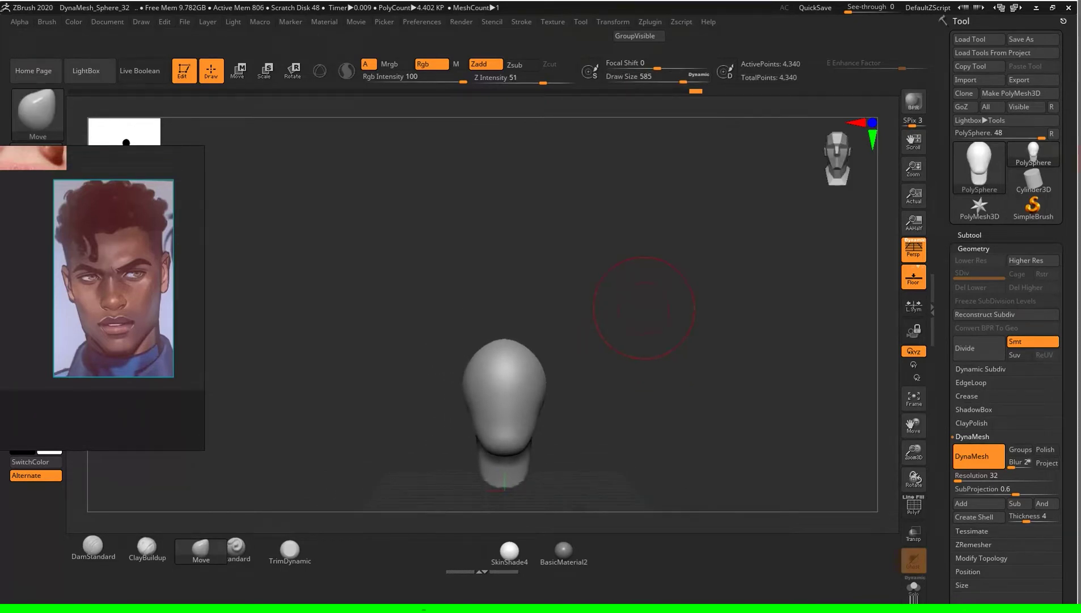
left_click_drag(499, 341, 498, 296)
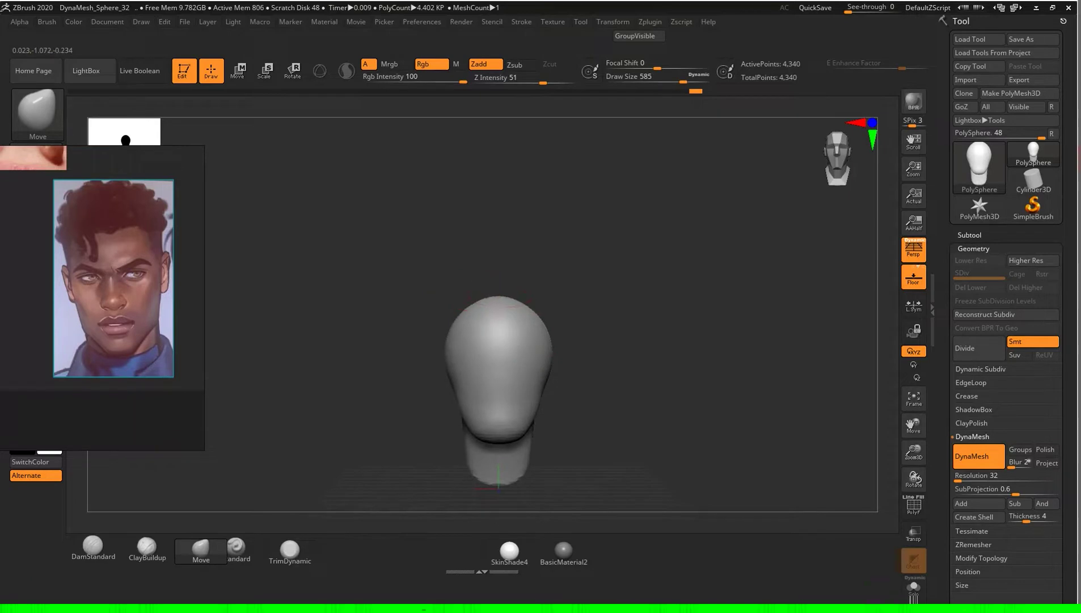
Step: Check the head from another angle and set the draw size to 305
mouse_move(603, 303)
left_mouse_down()
mouse_move(652, 306)
mouse_move(579, 342)
left_mouse_up()
key("s")
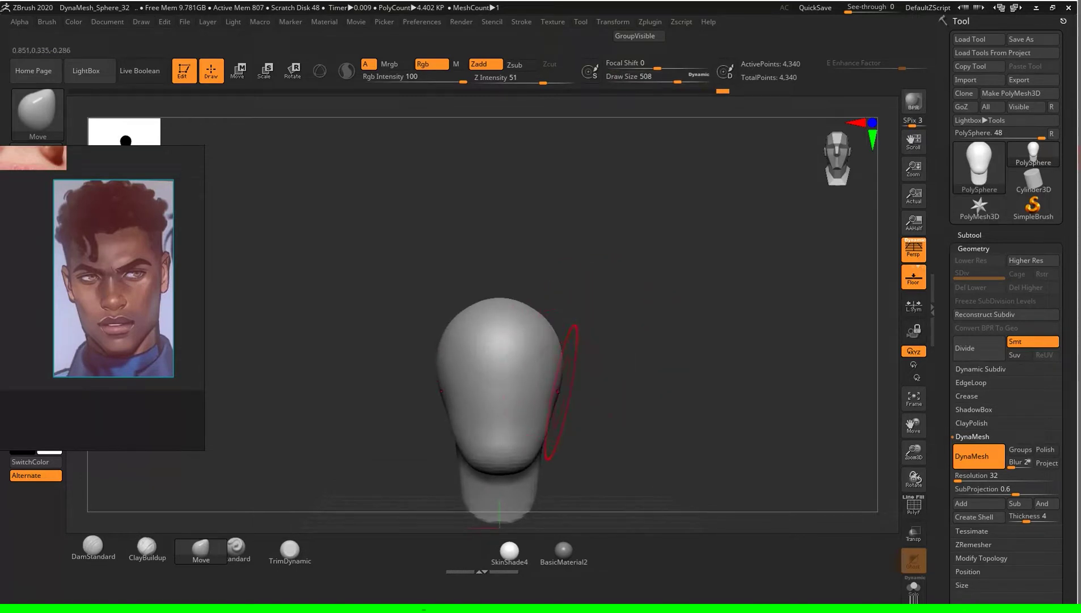
key("s")
mouse_move(624, 385)
left_mouse_down("alt")
mouse_move(607, 335)
mouse_move(545, 317)
mouse_move(597, 301)
left_mouse_up("alt")
key("s")
left_click(571, 334)
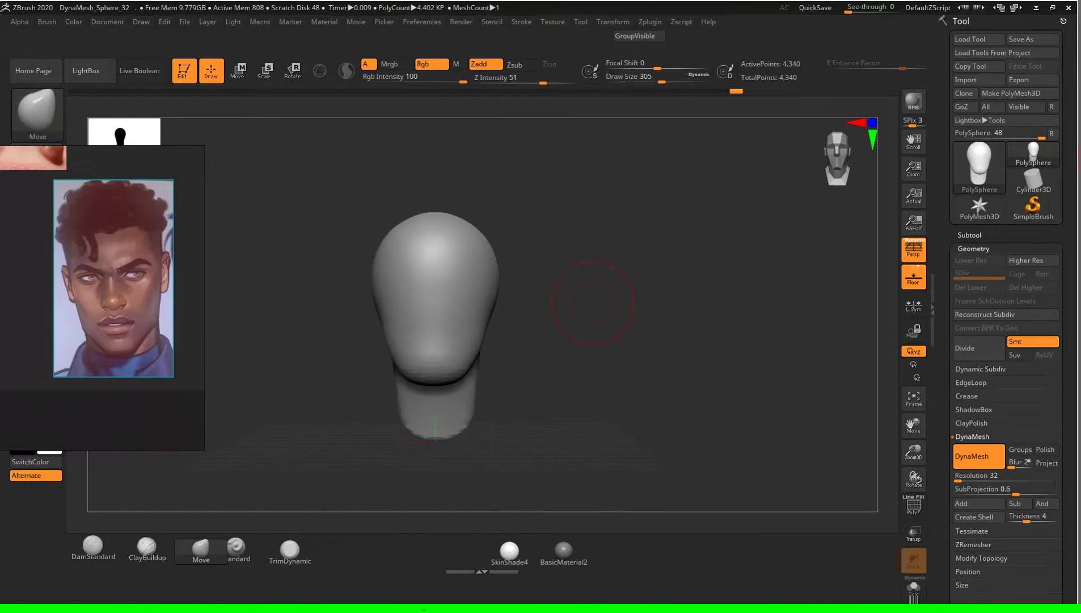
Step: Switch to the ClayBuildup brush and lower its draw size from 228 to 154
left_click(146, 548)
mouse_move(568, 340)
left_mouse_down("alt")
mouse_move(592, 325)
mouse_move(599, 295)
left_mouse_up("alt")
key("s")
left_click(578, 329)
mouse_move(573, 255)
left_mouse_down("alt")
mouse_move(587, 318)
mouse_move(589, 304)
mouse_move(560, 311)
left_mouse_up("alt")
key("s")
Step: Build up clay along the forehead, nose and mouth, then orbit toward the side profile
left_click_drag(459, 326, 461, 339)
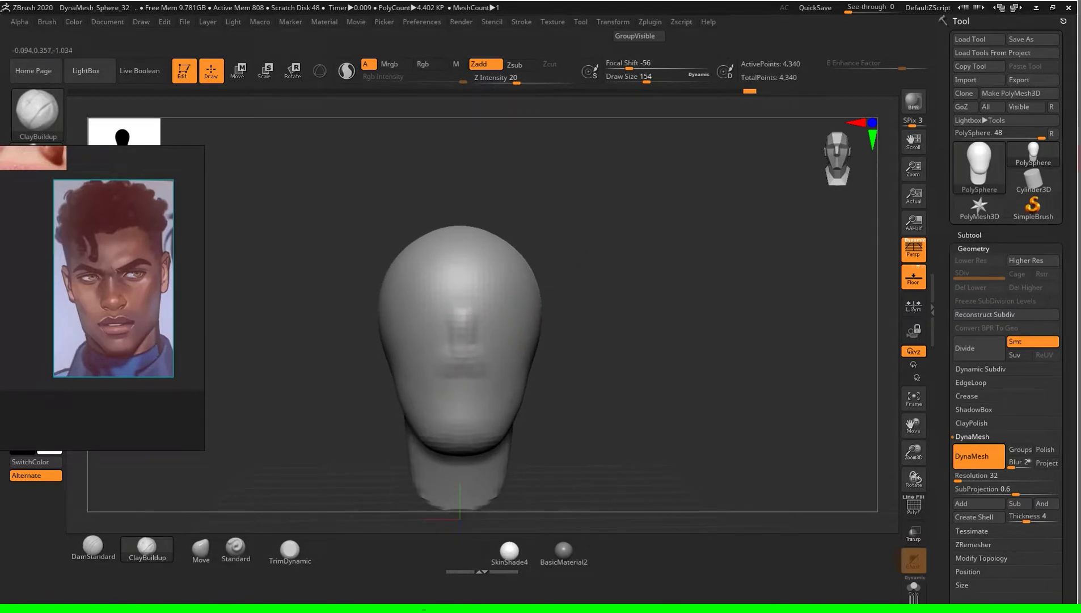
mouse_move(460, 309)
left_mouse_down()
mouse_move(451, 299)
mouse_move(462, 344)
left_mouse_up()
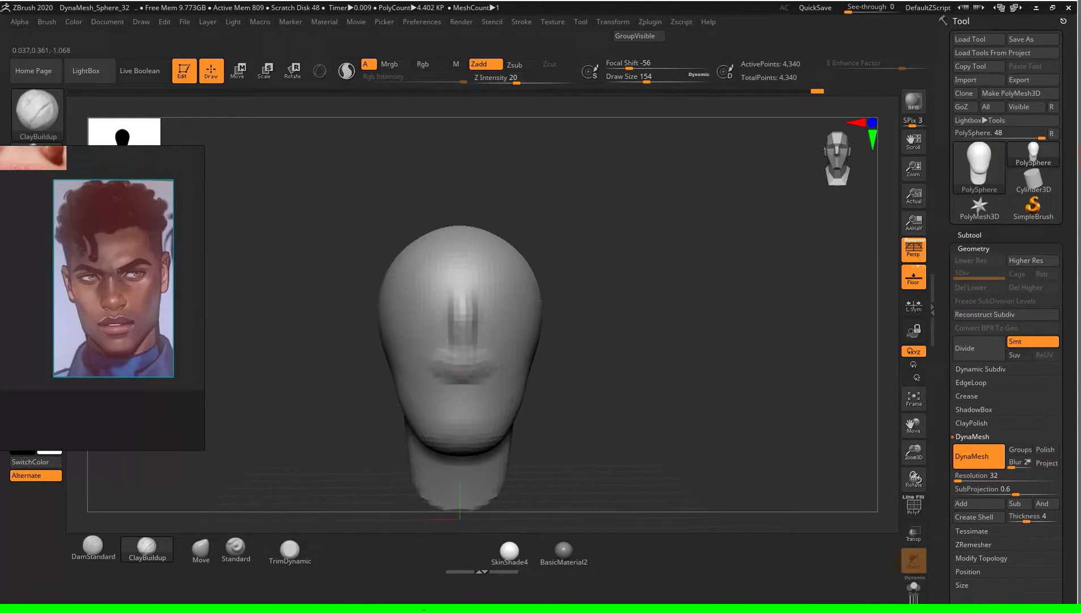
mouse_move(646, 343)
left_mouse_down()
mouse_move(714, 335)
mouse_move(631, 321)
left_mouse_up()
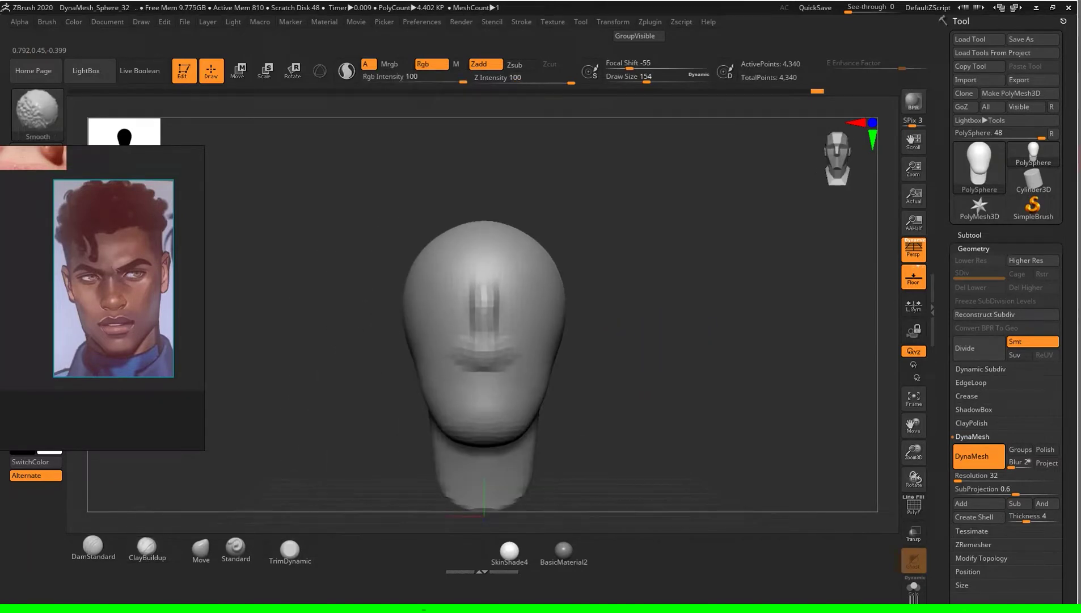
left_click_drag(735, 118, 735, 147, "alt")
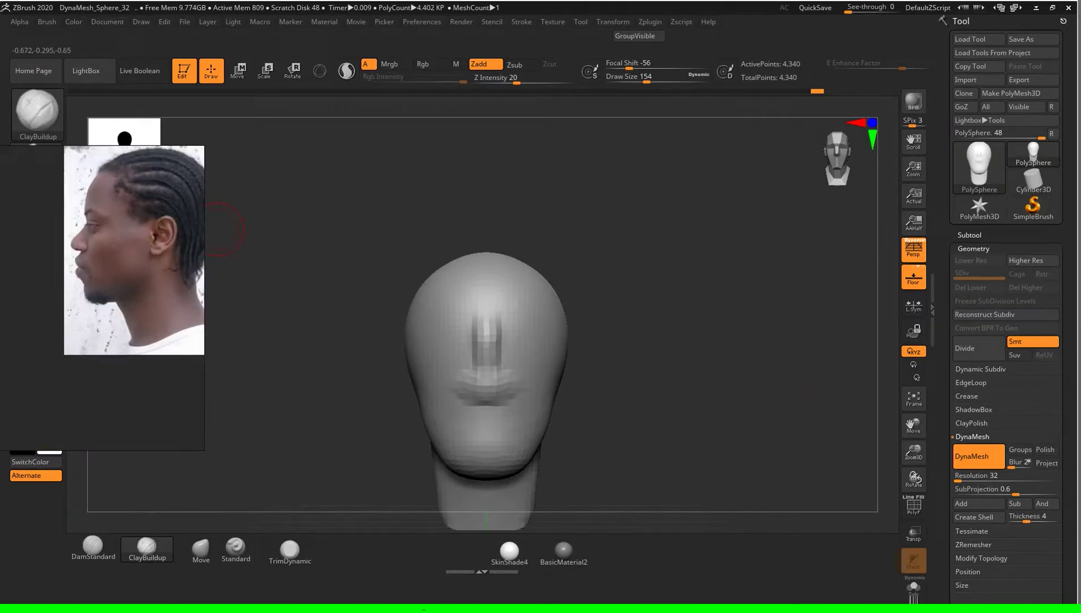
left_click_drag(529, 347, 222, 239)
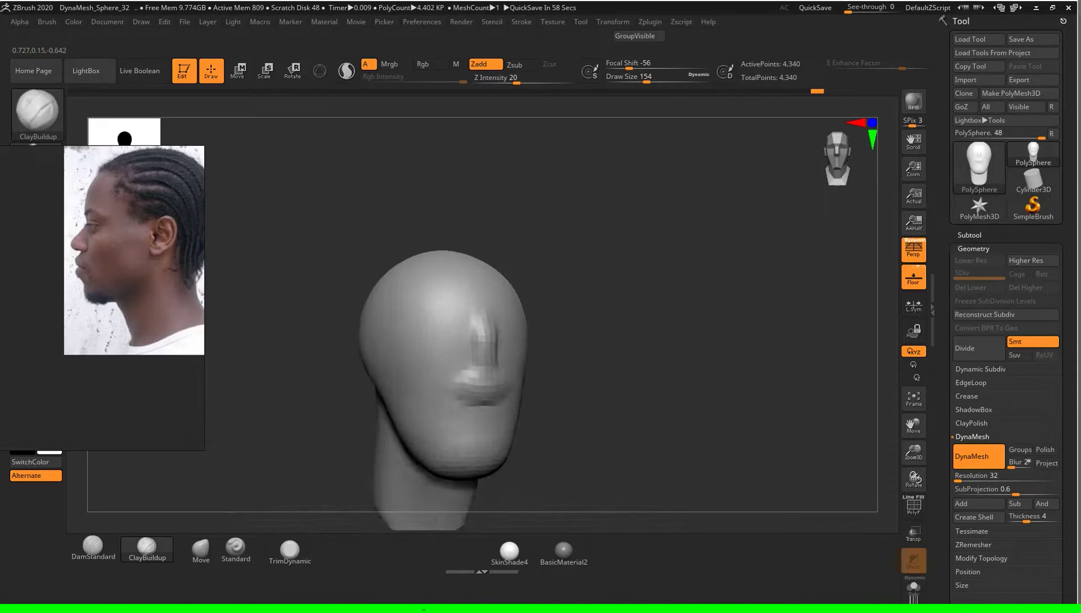
left_click_drag(636, 366, 311, 468)
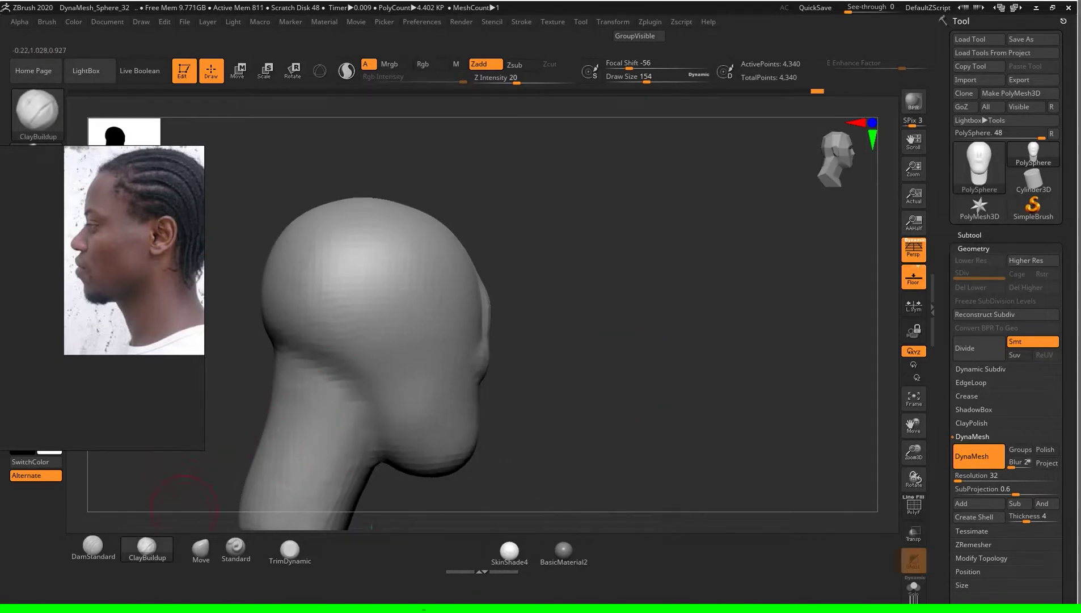
Step: Switch to the Move brush at draw size 280 and pull the nose out from the face
left_click(201, 548)
left_click_drag(627, 362, 612, 363)
key("s")
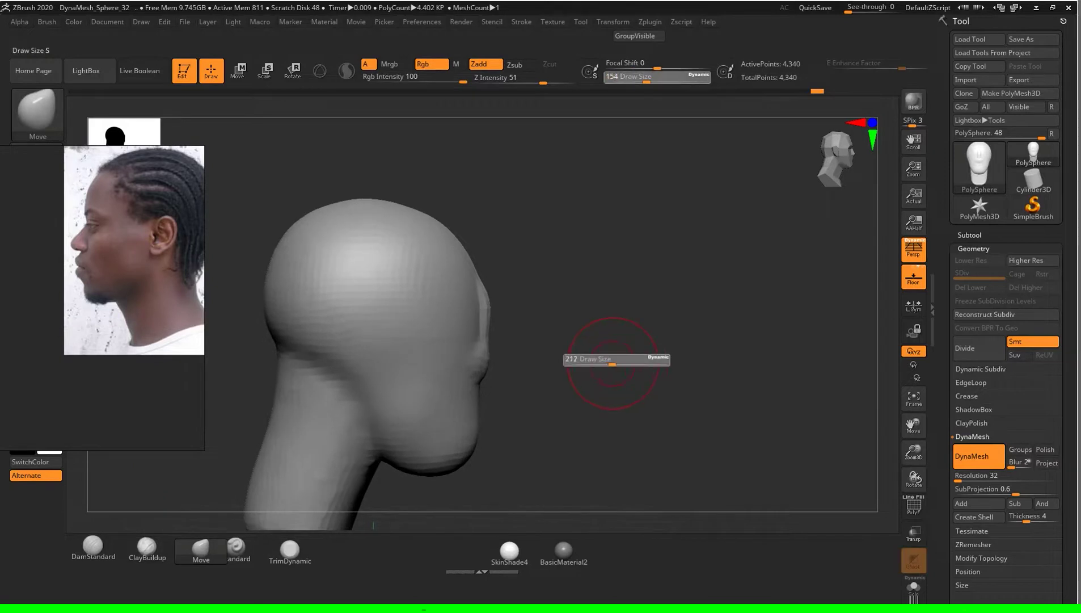
type("s280")
key("Return")
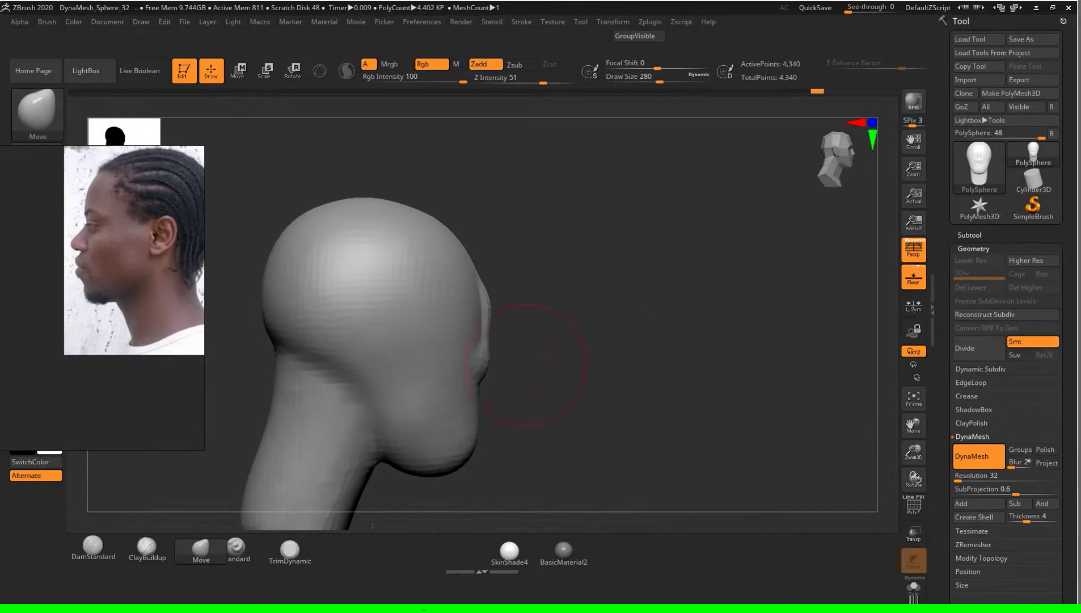
left_click_drag(486, 363, 494, 358)
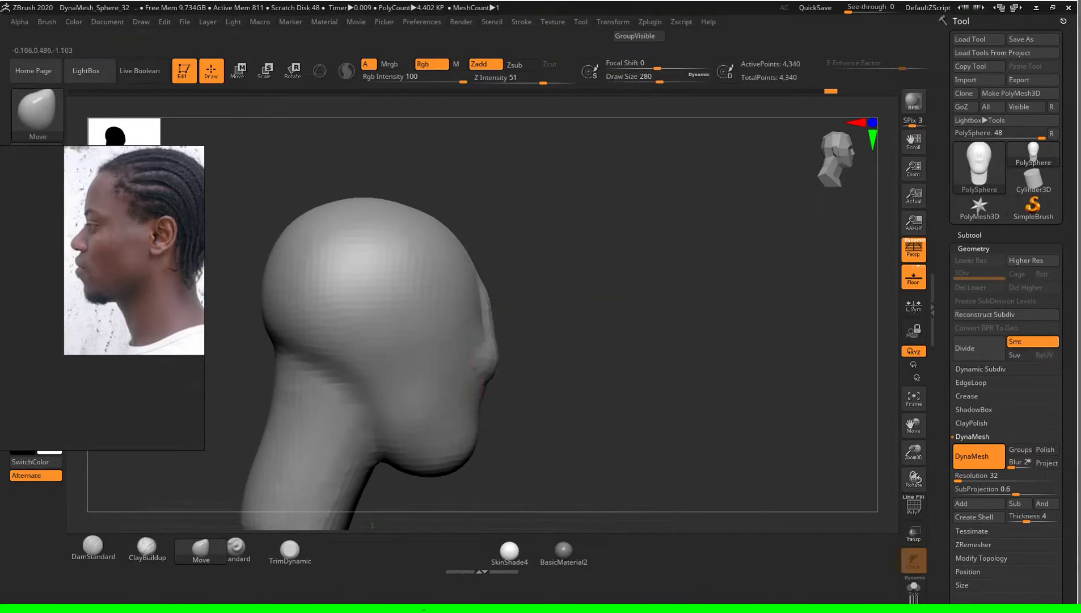
Step: Reduce draw size to 163 and, in side profile, push the back of the skull further out
key("s")
type("207")
key("Return")
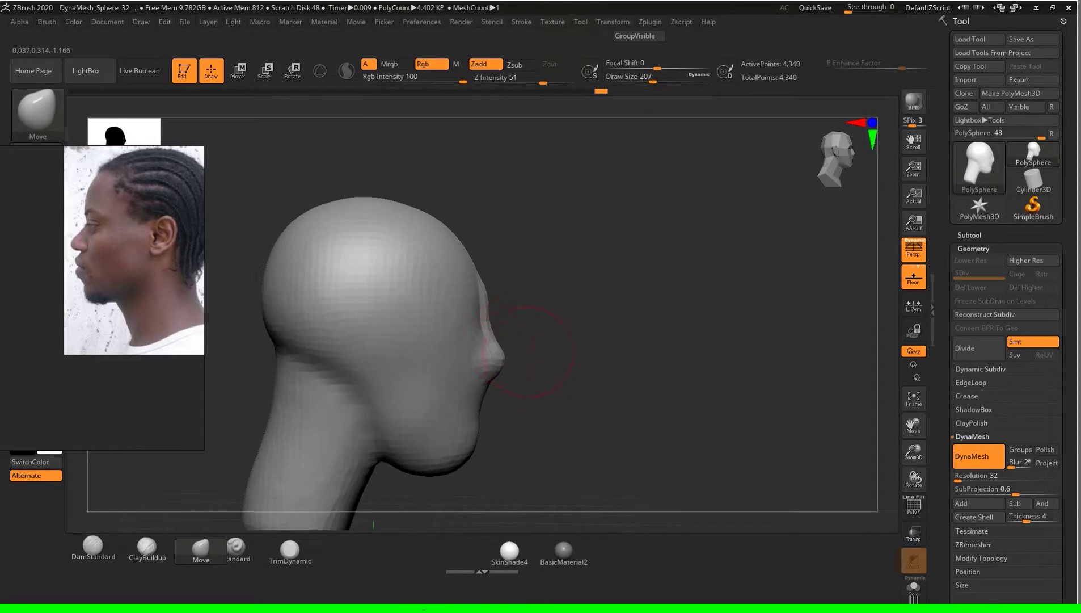
left_click_drag(521, 346, 492, 376)
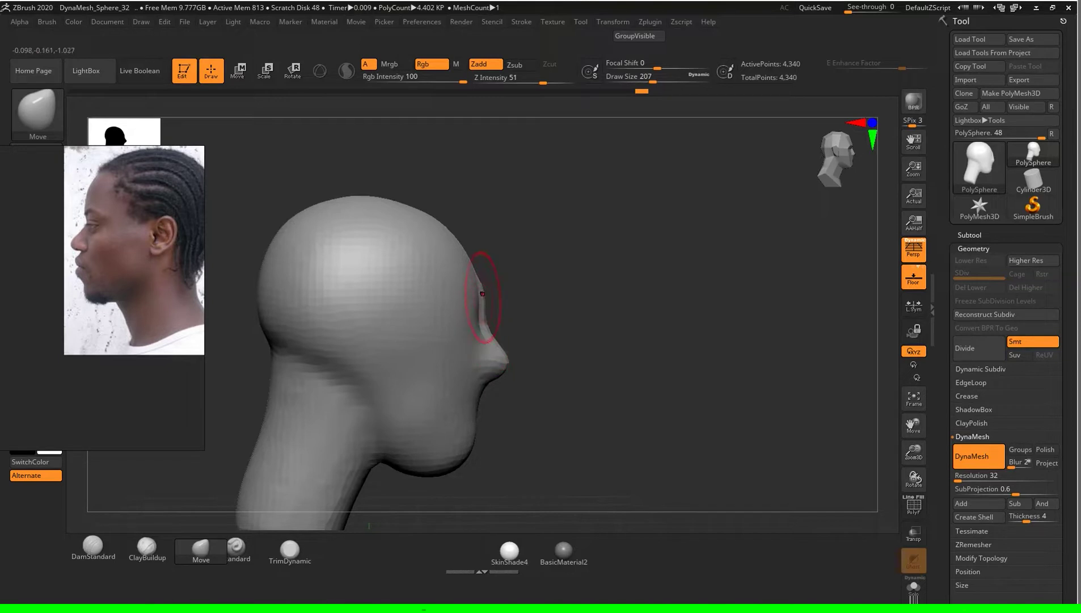
key("s")
left_click_drag(495, 331, 458, 323)
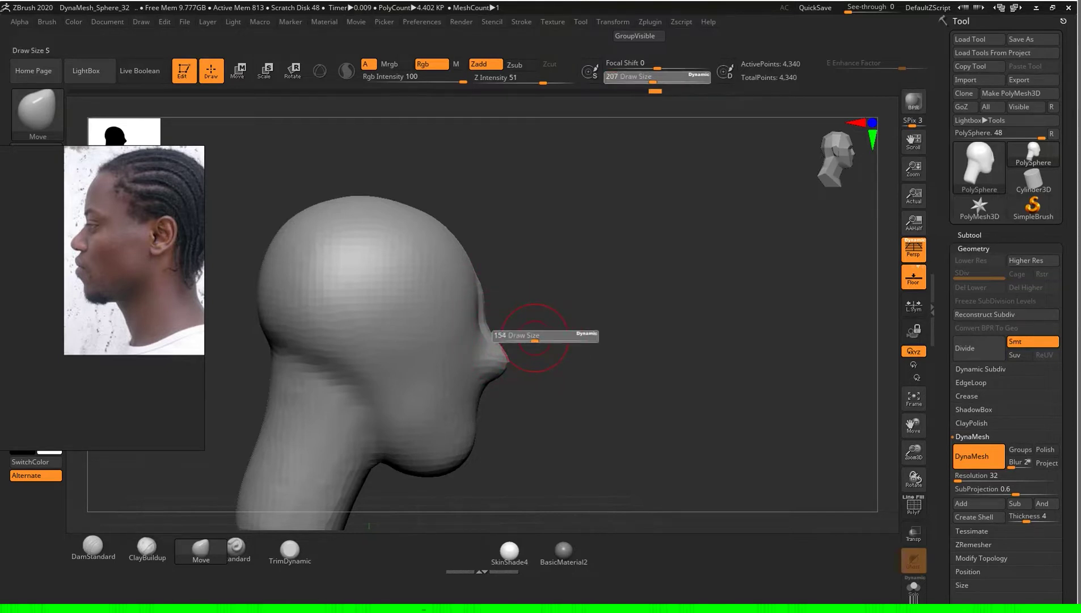
left_click_drag(652, 369, 567, 369, "shift")
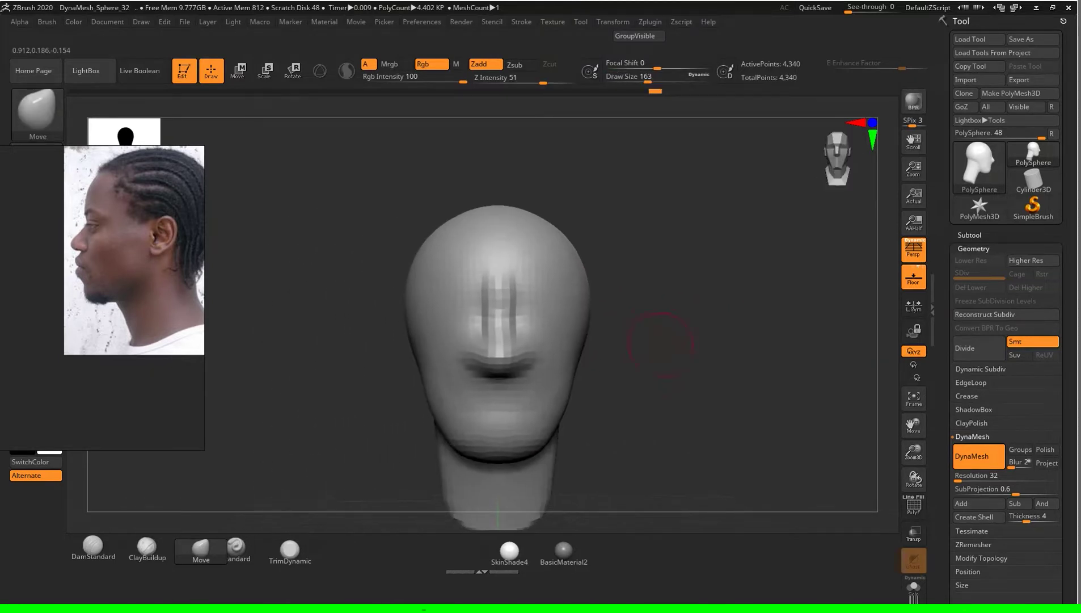
left_click_drag(640, 339, 664, 375)
left_click_drag(473, 337, 505, 386)
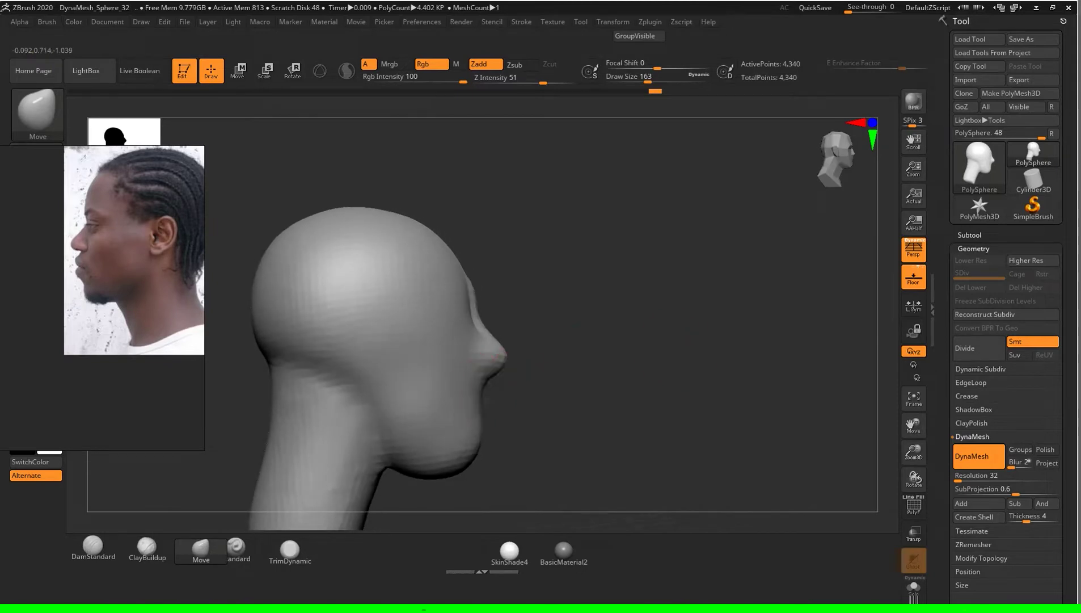
Step: Set draw size to 136 and return the head to a straight front view
mouse_move(613, 363)
left_mouse_down()
mouse_move(646, 374)
mouse_move(584, 340)
mouse_move(556, 363)
mouse_move(661, 369)
mouse_move(647, 369)
left_mouse_up()
key("s")
left_click_drag(568, 363, 498, 360, "alt")
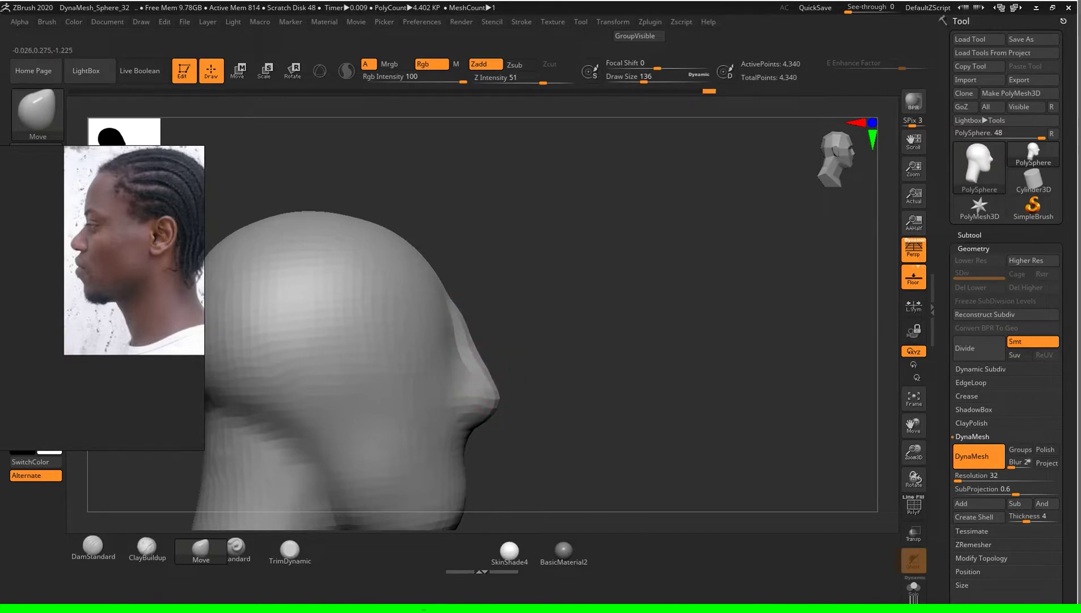
mouse_move(538, 326)
left_mouse_down("shift")
mouse_move(624, 326)
mouse_move(624, 363)
mouse_move(709, 348)
mouse_move(630, 348)
mouse_move(646, 358)
left_mouse_up("shift")
left_click_drag(646, 397, 646, 371, "alt")
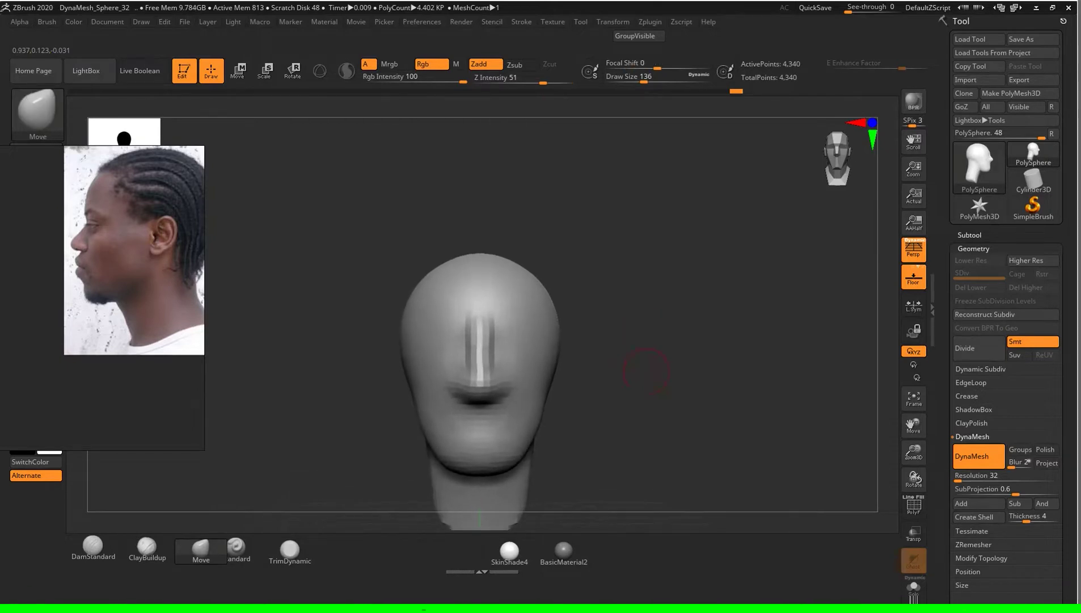
Step: With the ClayBuildup brush, fill and soften the eye sockets on both sides
left_click(147, 548)
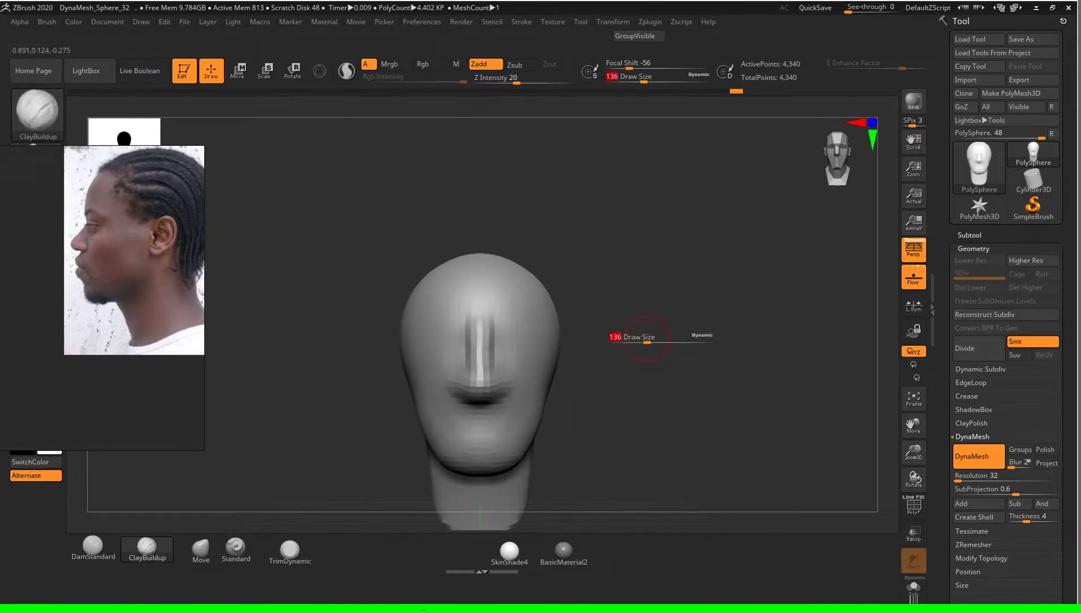
left_click_drag(643, 322, 639, 314, "alt")
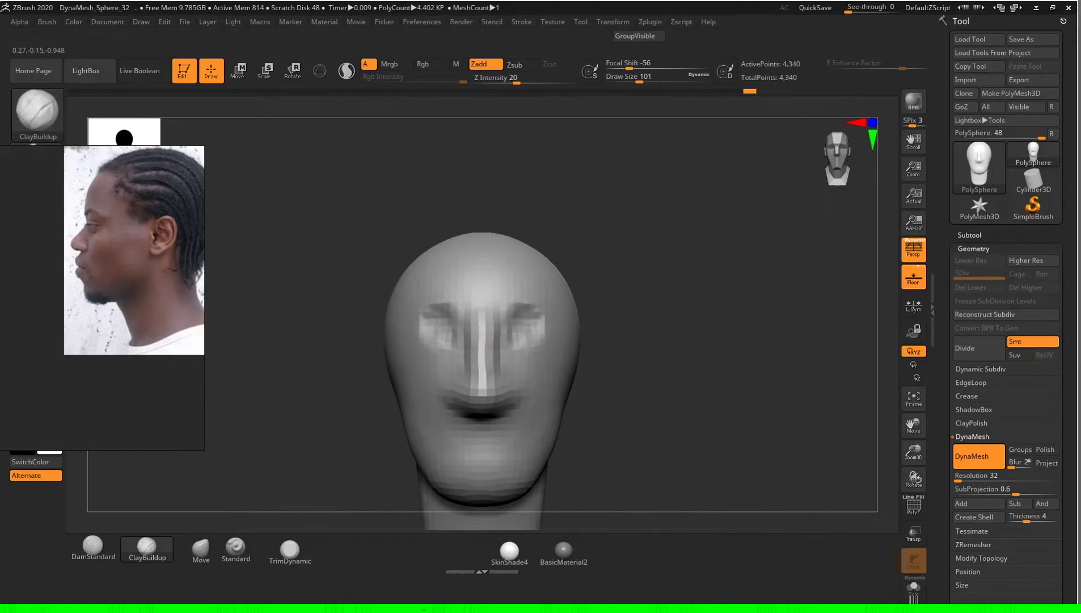
mouse_move(446, 293)
left_mouse_down()
mouse_move(423, 335)
mouse_move(434, 309)
mouse_move(438, 332)
mouse_move(457, 333)
mouse_move(445, 356)
mouse_move(442, 337)
left_mouse_up()
Step: Rotate through both profiles and settle the head at an exact side profile
left_click_drag(573, 318, 500, 324)
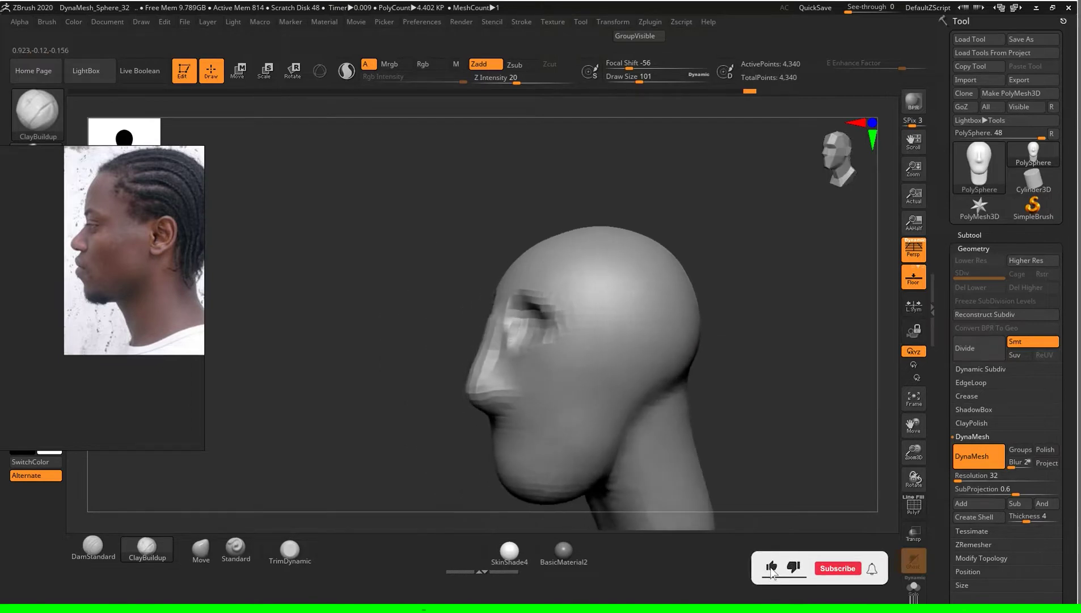
left_click_drag(545, 369, 675, 374)
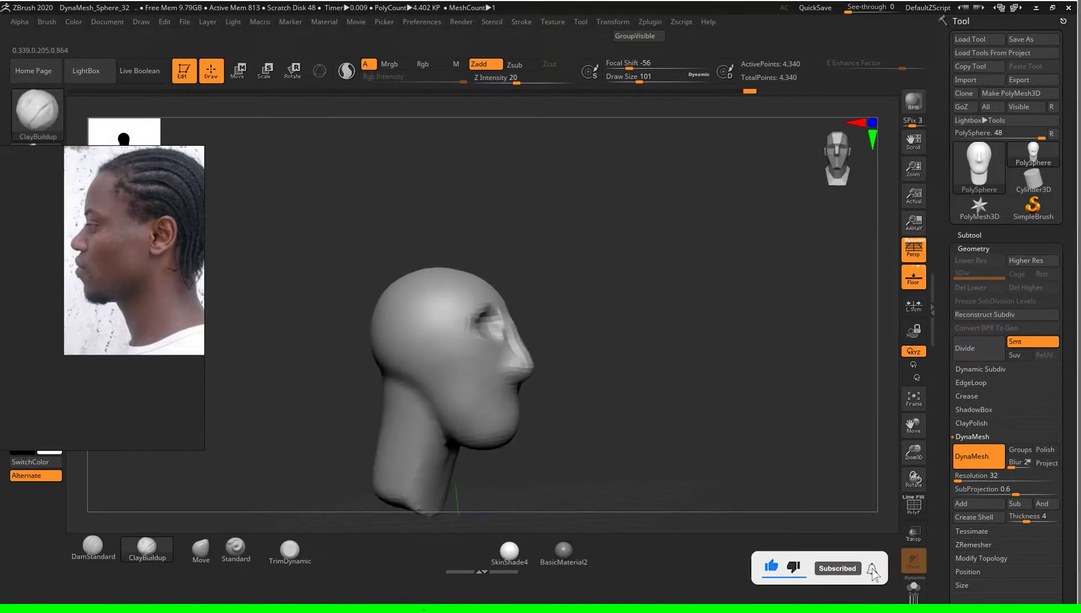
mouse_move(686, 367)
left_mouse_down()
mouse_move(613, 368)
mouse_move(703, 372)
left_mouse_up()
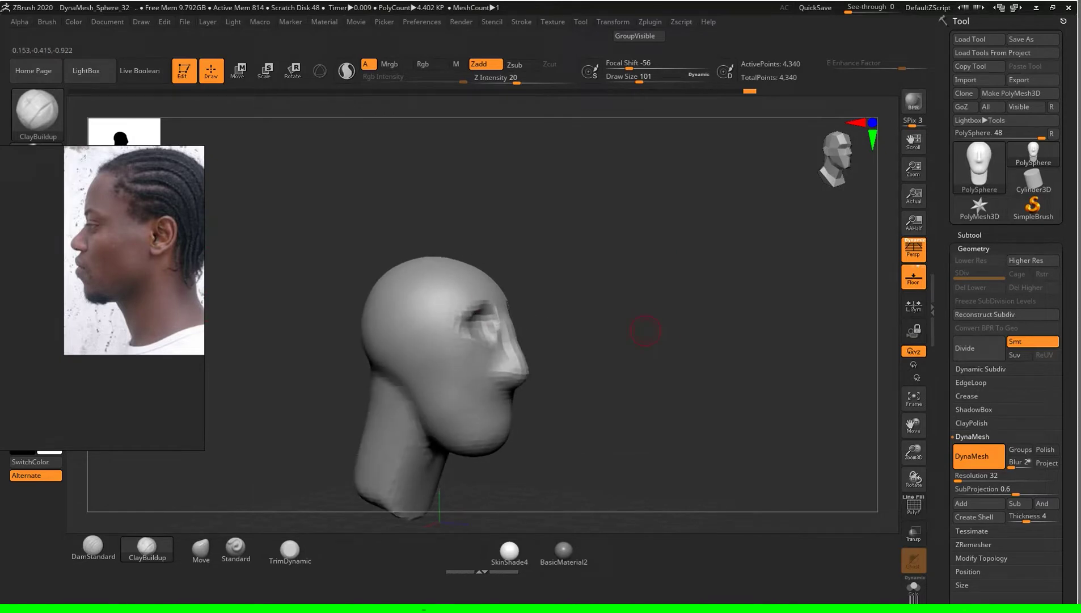
left_click_drag(644, 328, 634, 328, "shift")
key("s")
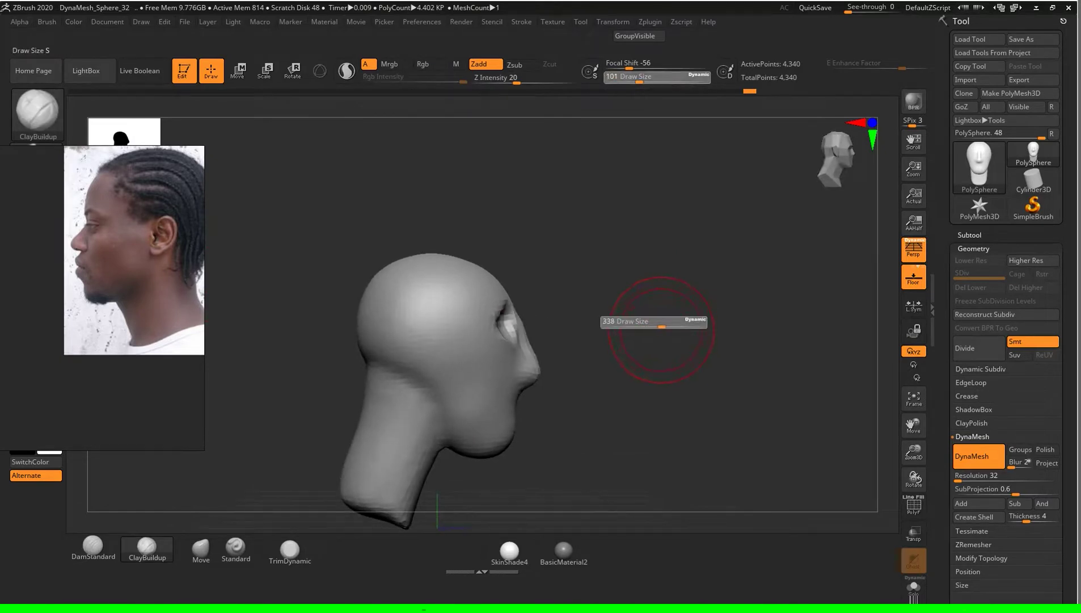
Step: Switch to the Move brush at draw size 408 and reshape the brow and eye area
left_click(201, 548)
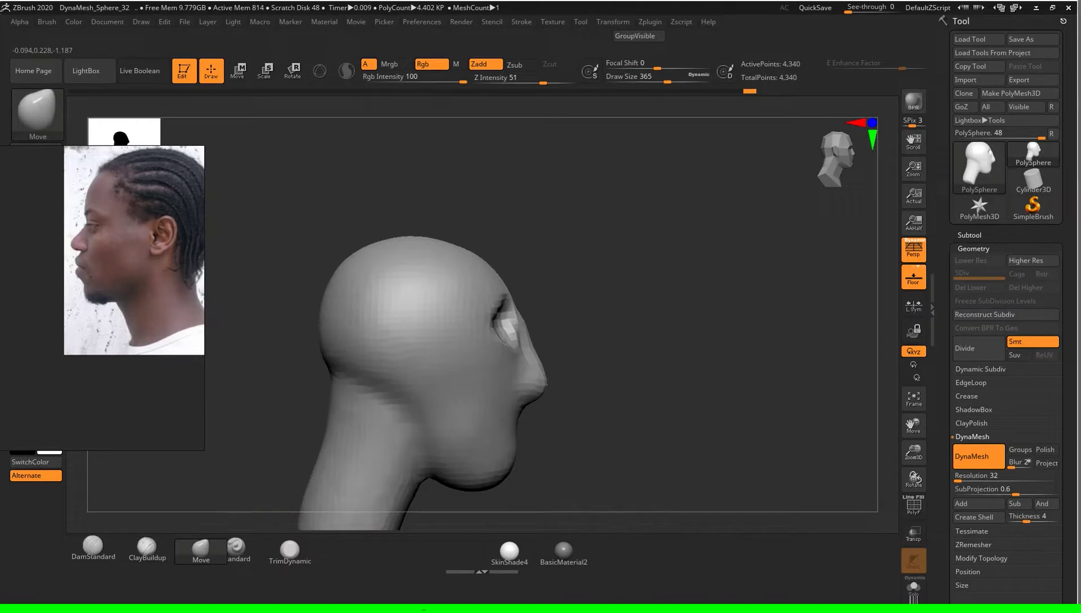
left_click_drag(453, 244, 496, 299, "alt")
key("s")
left_click_drag(576, 279, 586, 275)
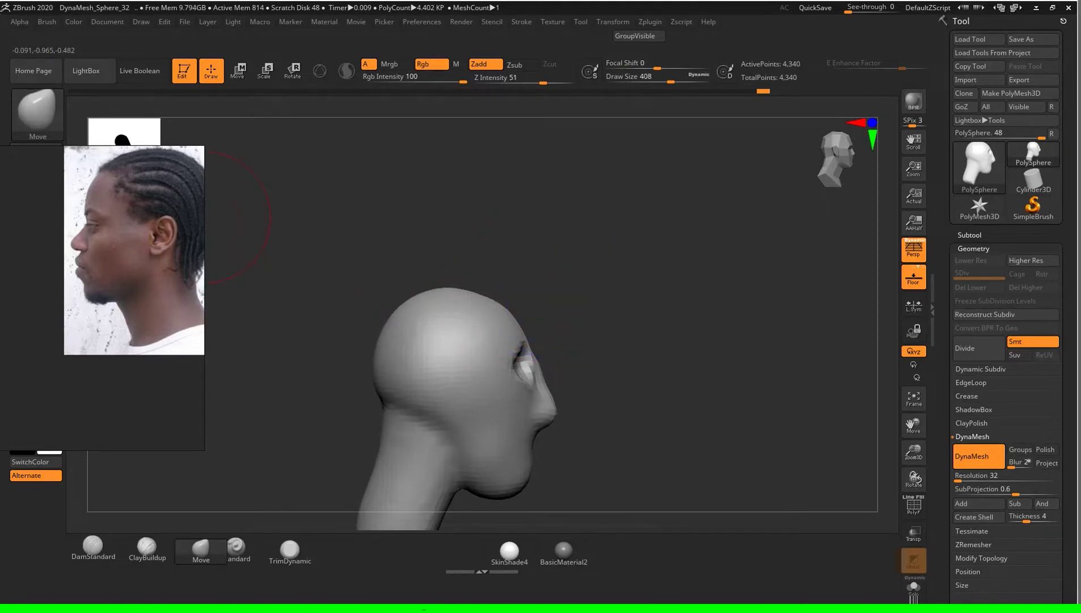
left_click_drag(651, 306, 627, 306)
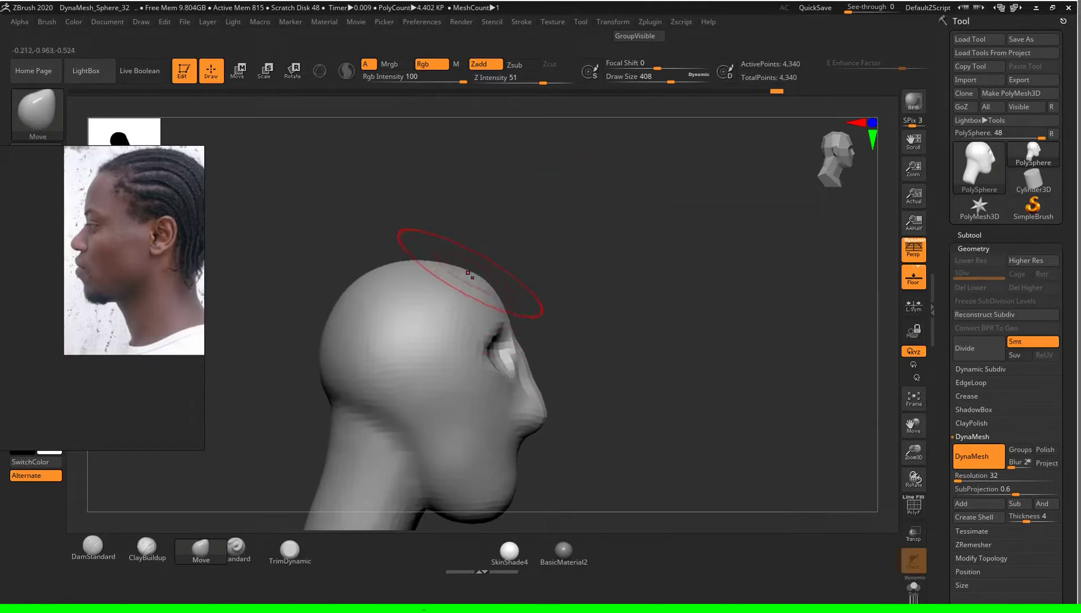
left_click_drag(510, 295, 513, 307)
Step: Try draw sizes 305, 666 and 484 before settling on 338
key("s")
left_click(571, 280)
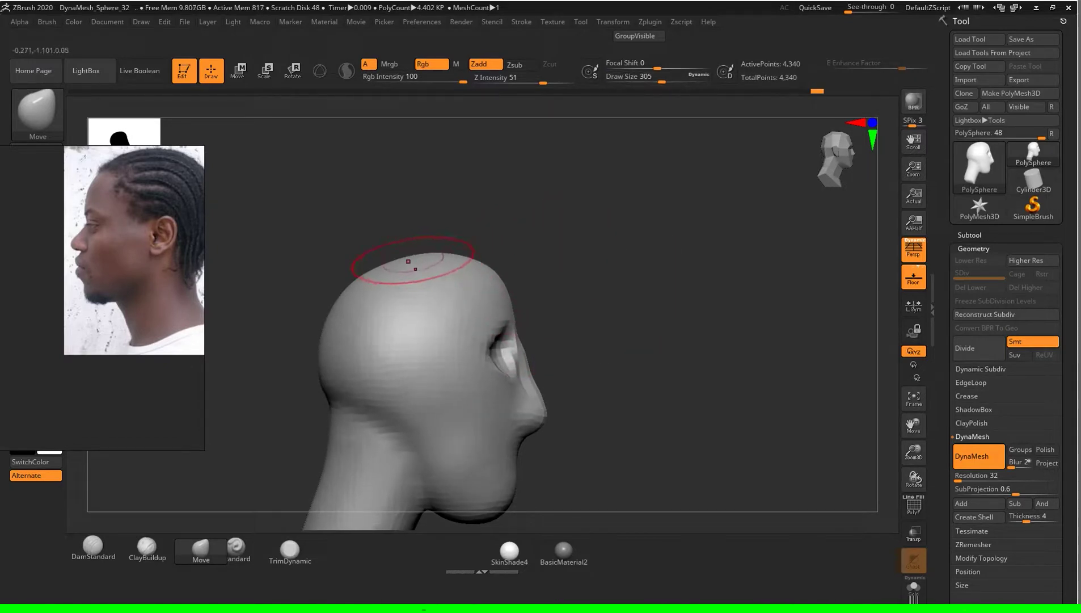
key("s")
left_click(481, 223)
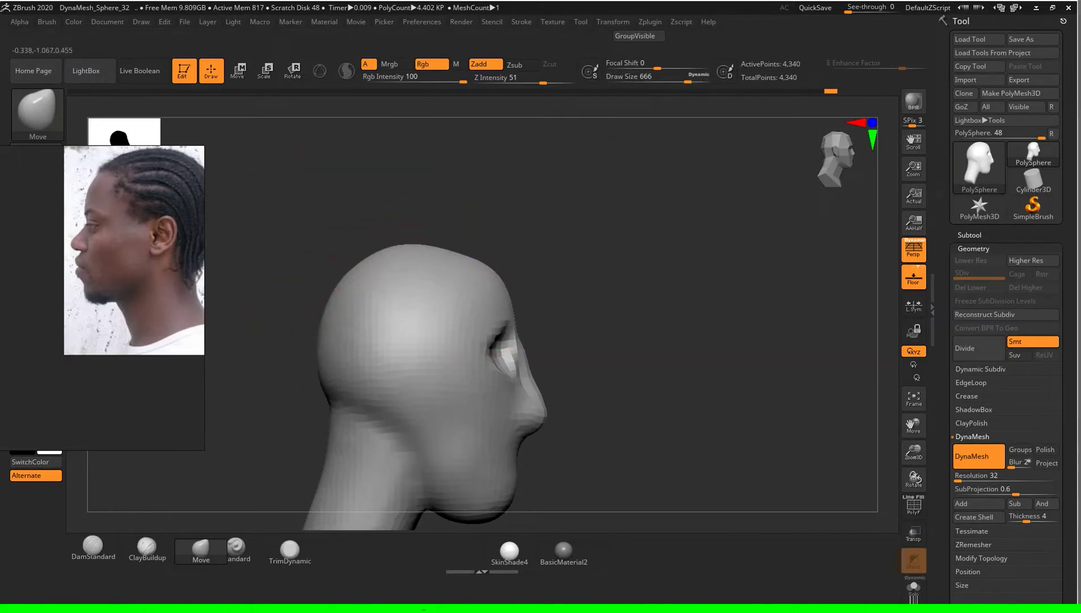
key("s")
left_click(451, 210)
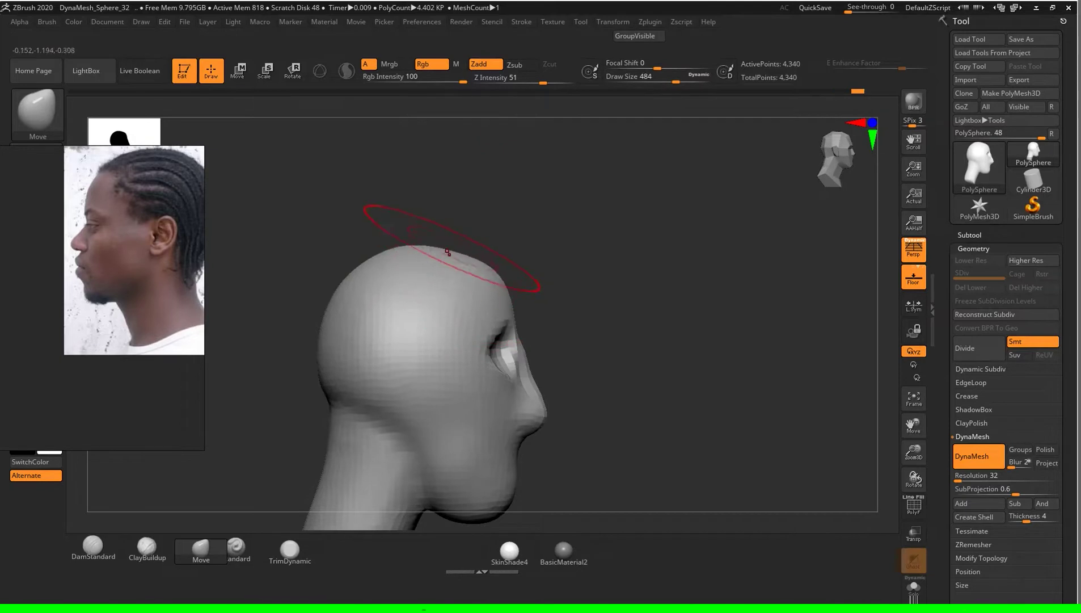
key("s")
left_click(468, 207)
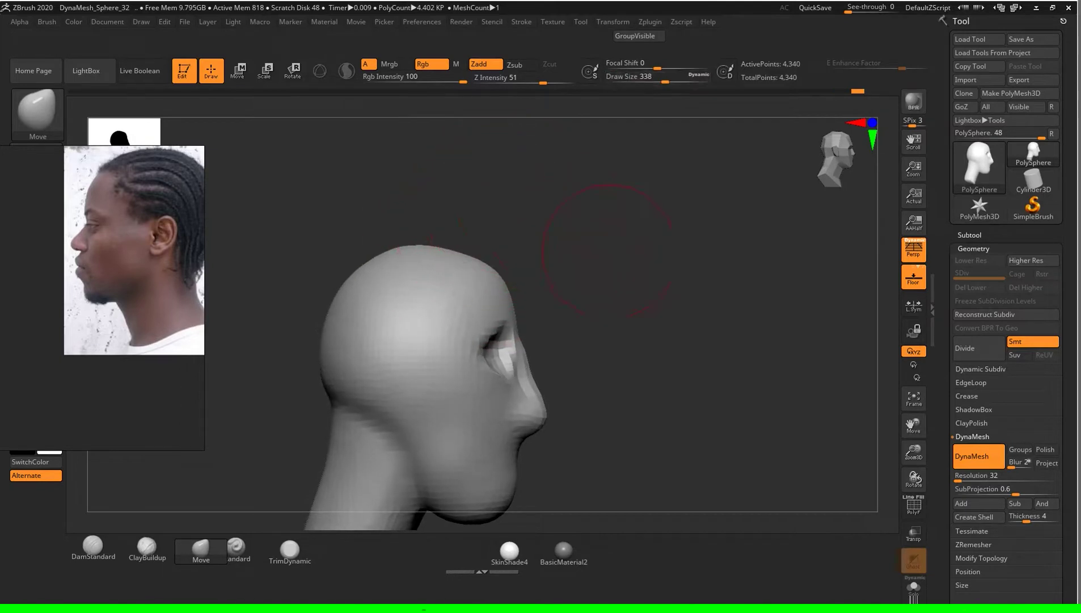
Step: Set draw size to 400 and check the head from front and right-facing profile views
left_click_drag(581, 233, 571, 237)
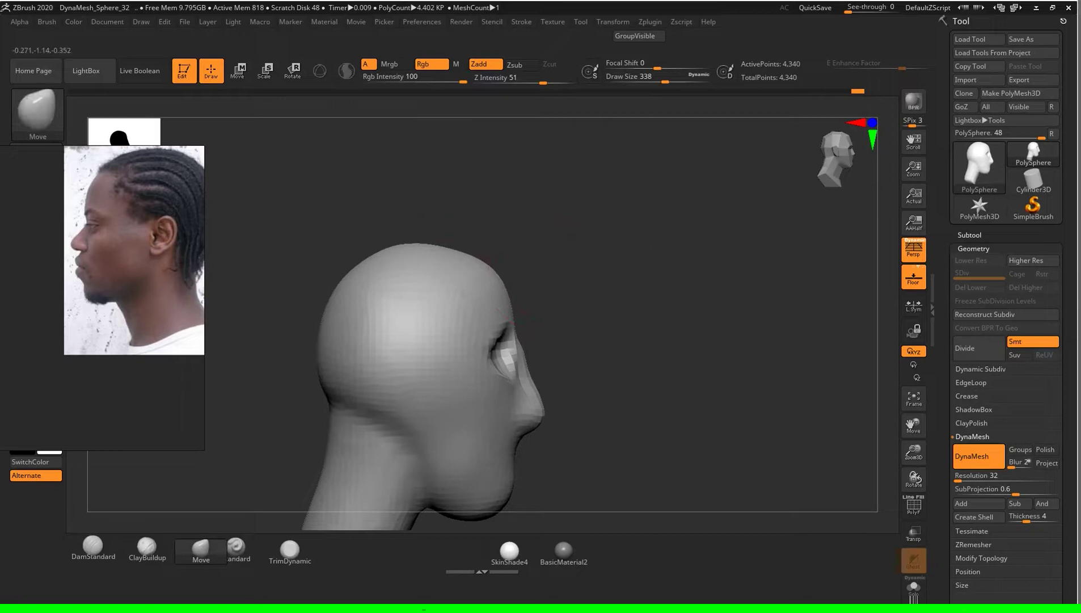
left_click_drag(595, 312, 653, 318, "shift")
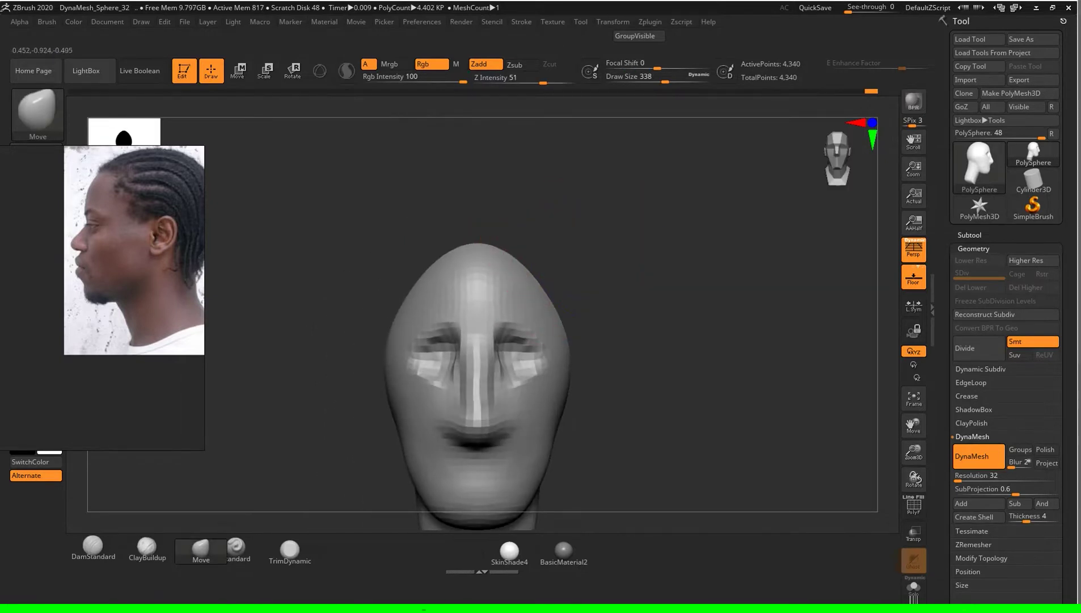
key("s")
mouse_move(618, 282)
left_mouse_down()
mouse_move(658, 282)
mouse_move(525, 277)
mouse_move(567, 285)
left_mouse_up()
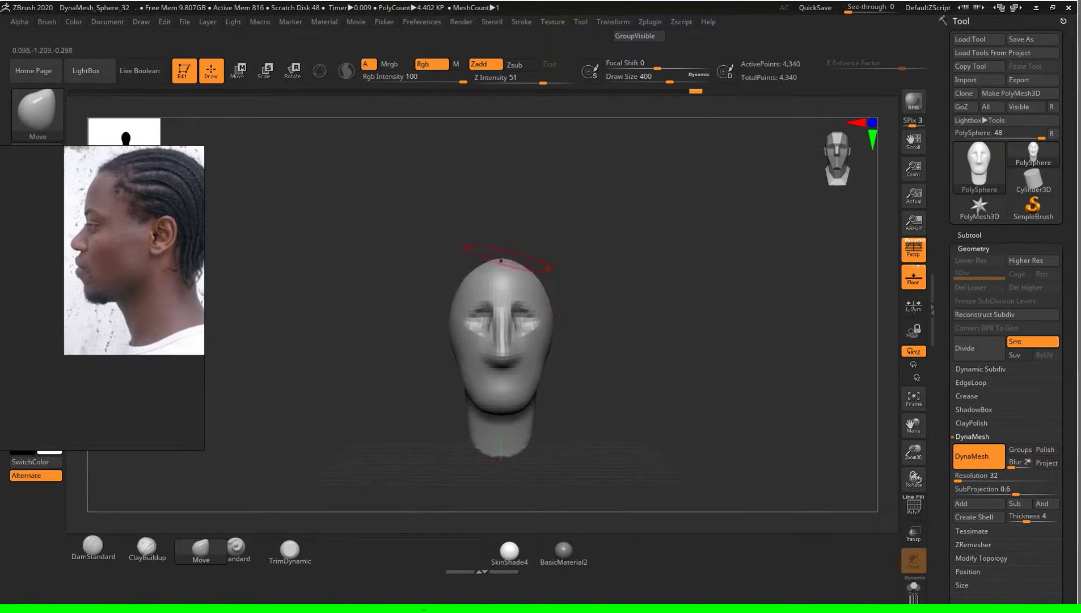
left_click_drag(431, 258, 526, 261)
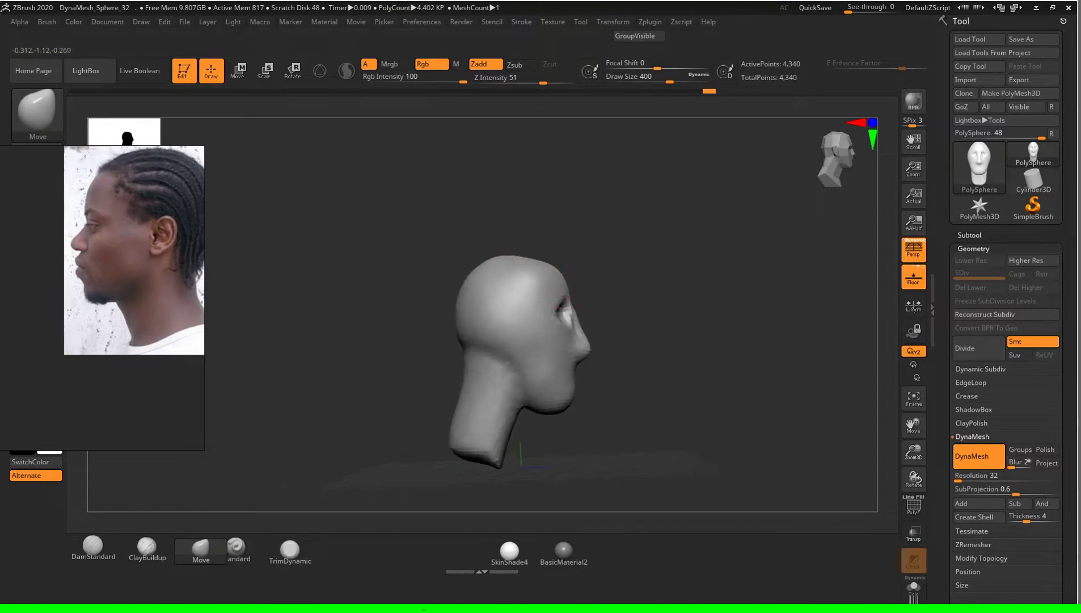
left_click_drag(517, 256, 624, 286)
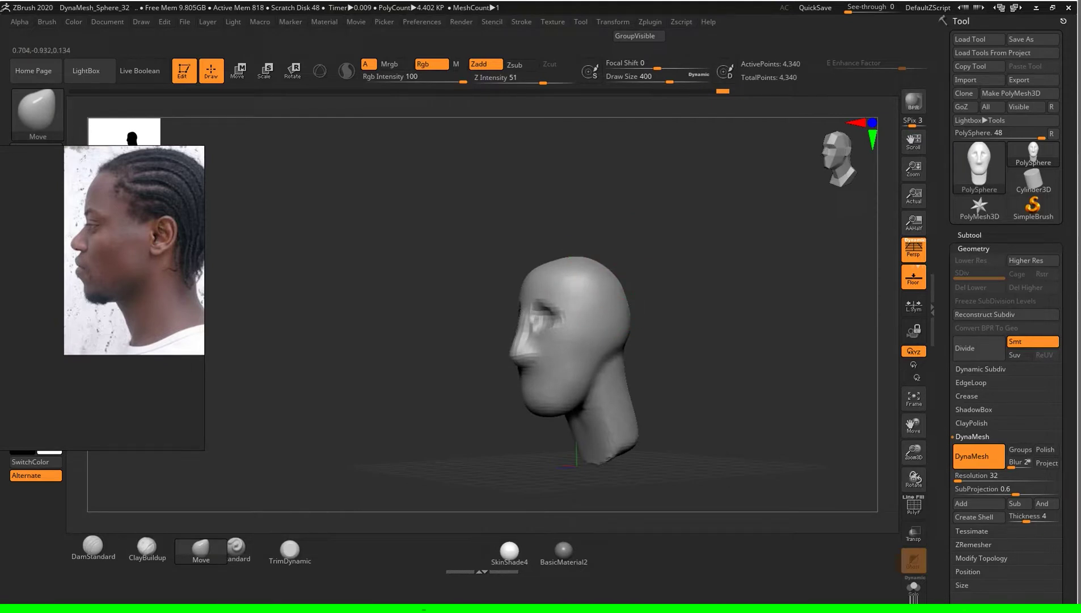
mouse_move(624, 262)
left_mouse_down()
mouse_move(698, 267)
mouse_move(689, 327)
left_mouse_up()
Step: Set the Move brush to 453 and orbit the head through profile, back and three-quarter views
key("s")
key("s")
left_click_drag(613, 302, 641, 303)
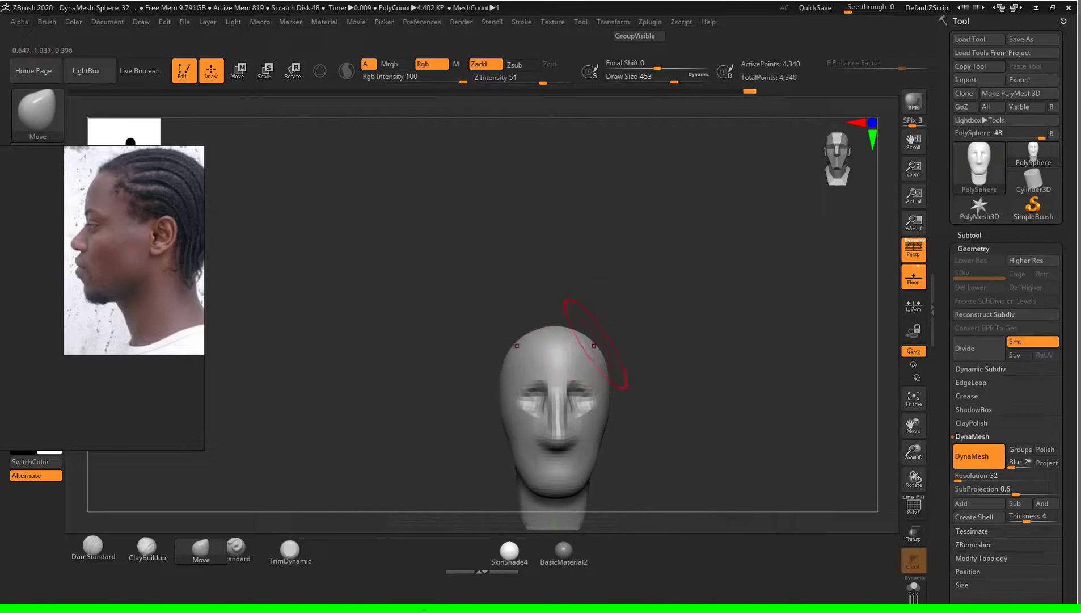
left_click_drag(782, 205, 727, 341)
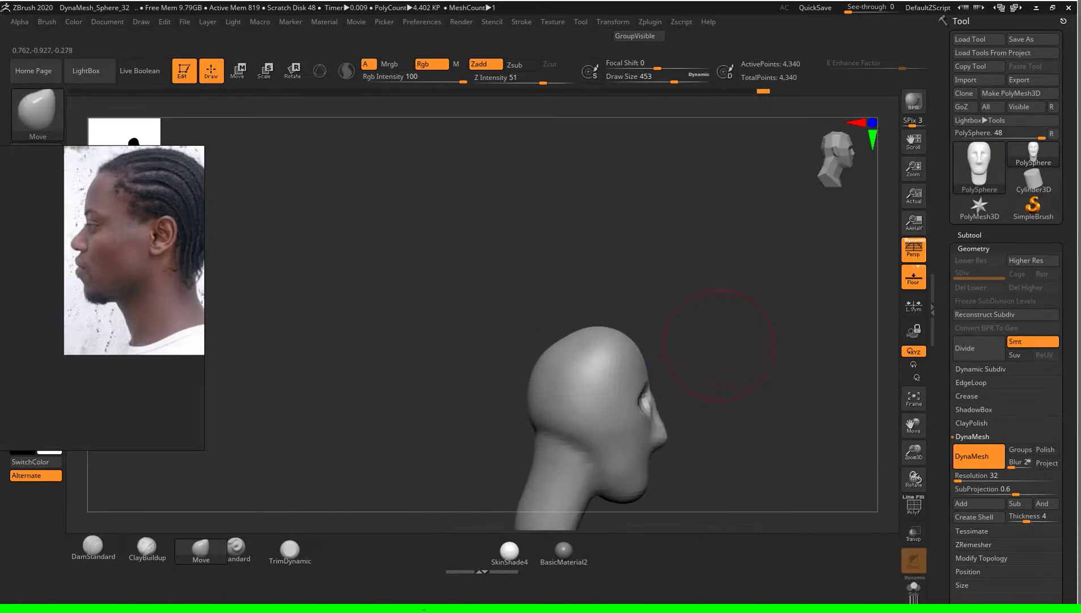
left_click_drag(726, 341, 507, 332)
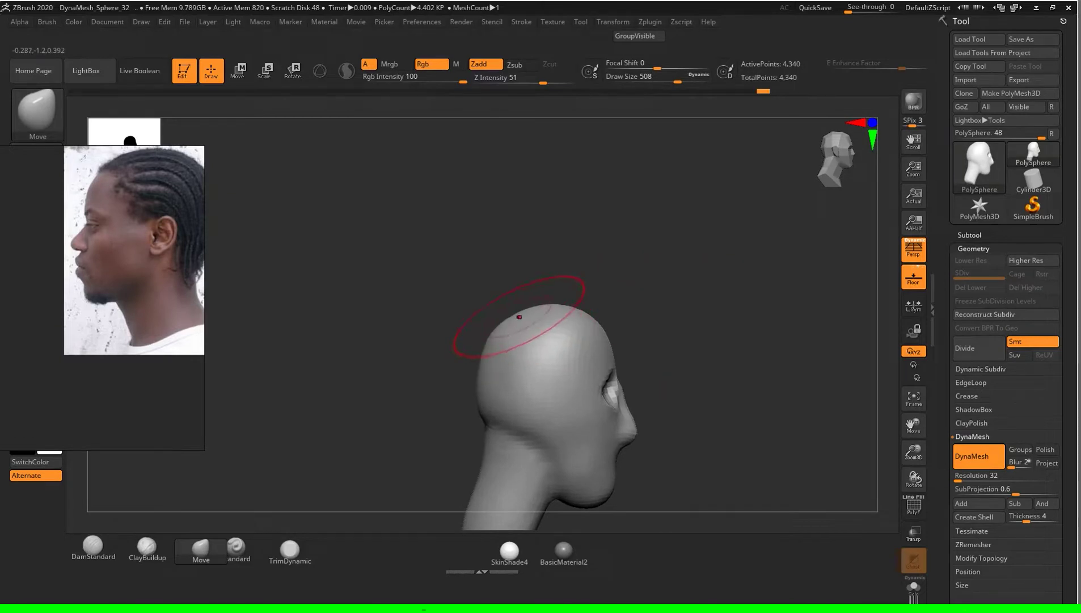
left_click_drag(520, 314, 537, 326)
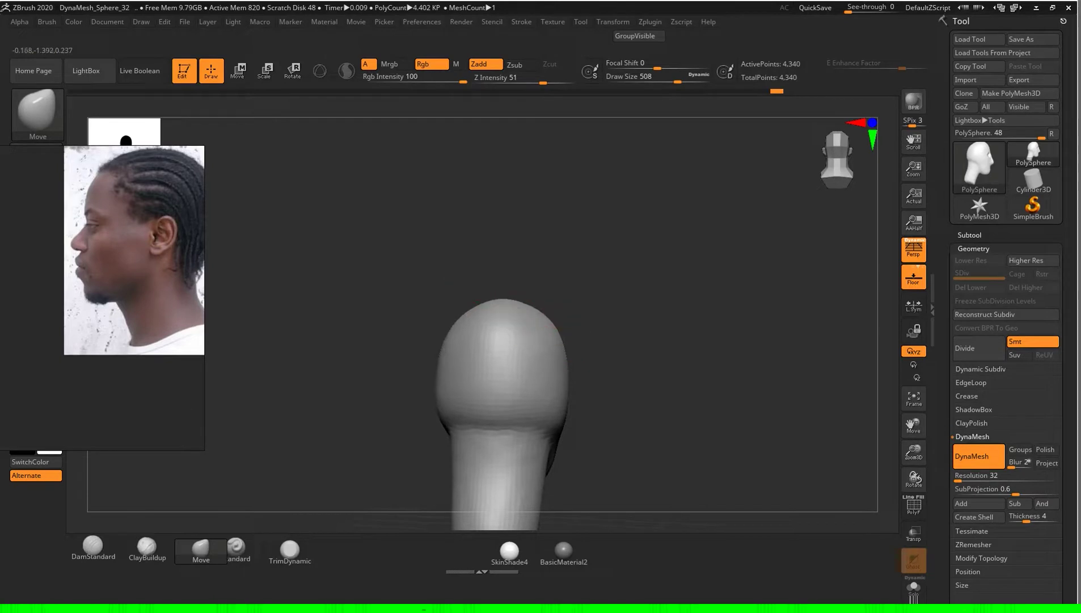
mouse_move(482, 292)
left_mouse_down()
mouse_move(573, 295)
mouse_move(653, 317)
left_mouse_up()
Step: Reselect the Move brush at size 324 and reshape the face around the eyes and nose
key("s")
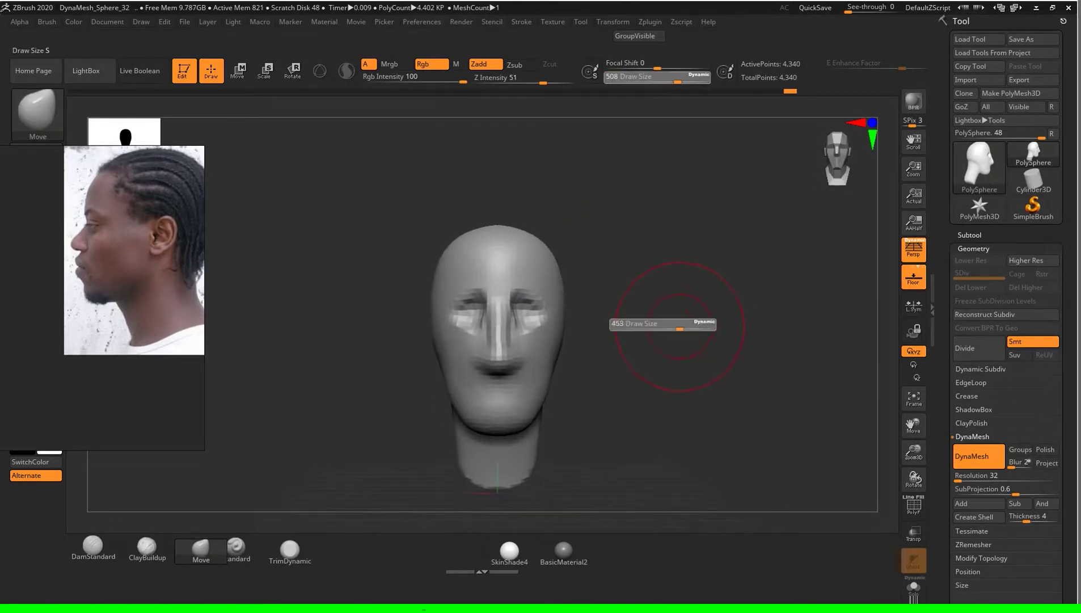
mouse_move(664, 329)
left_mouse_down()
mouse_move(660, 344)
mouse_move(662, 320)
left_mouse_up()
key("s")
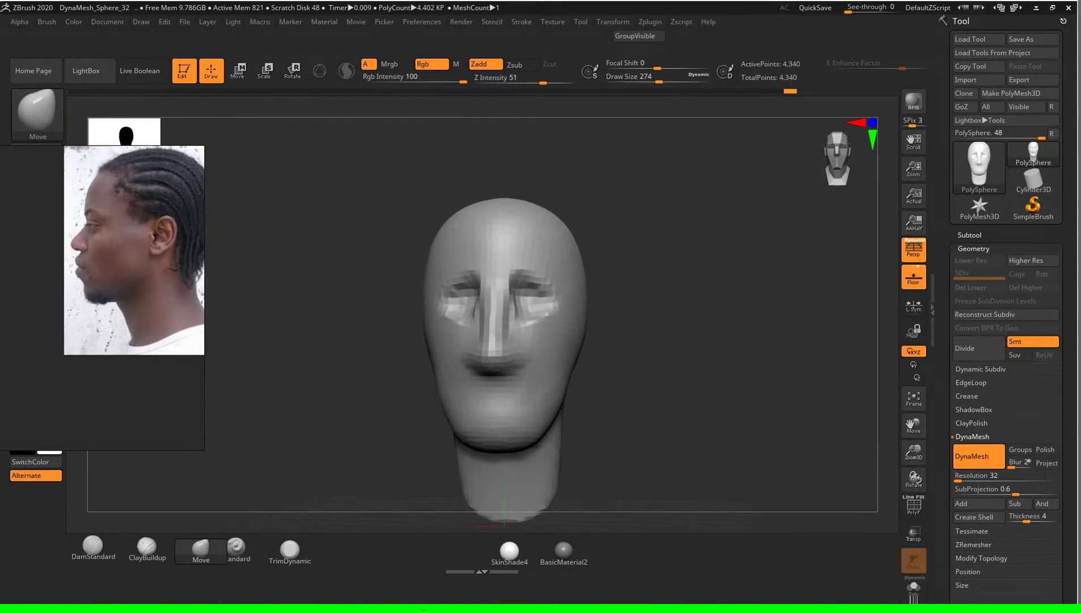
key("b")
key("m")
key("v")
key("s")
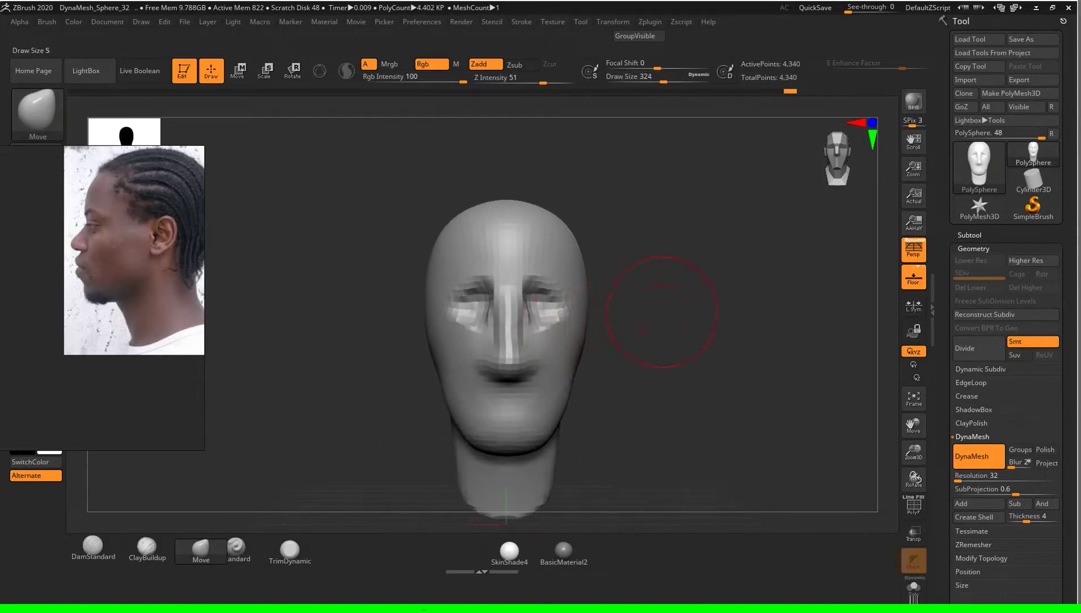
left_click_drag(542, 326, 499, 267)
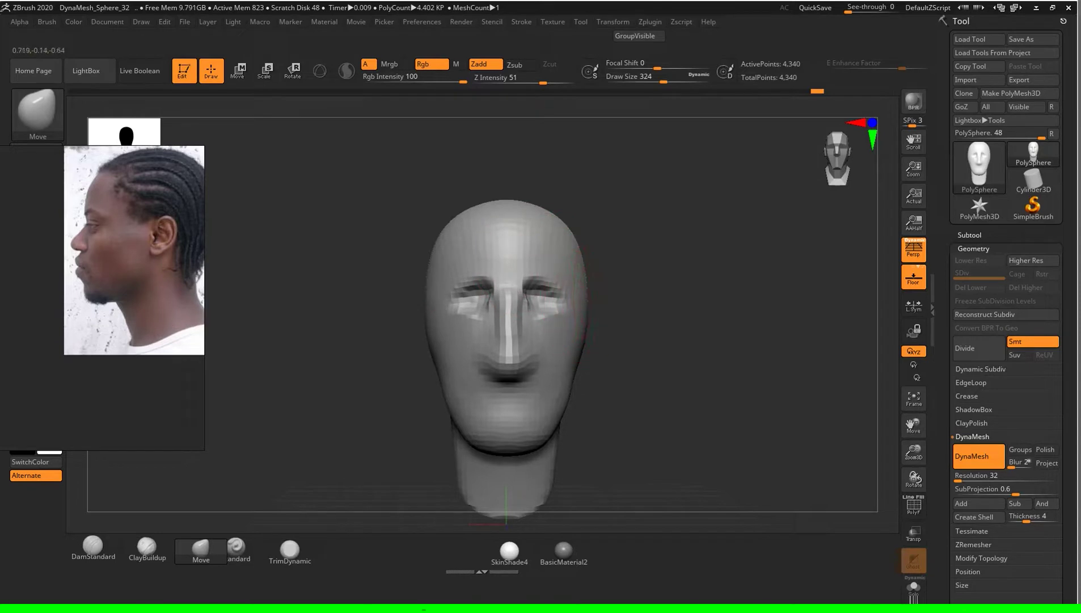
left_click_drag(519, 278, 537, 318)
Step: From the right profile, step draw size through 274 and 202 to 559 and reshape the crown
left_click_drag(610, 307, 672, 321)
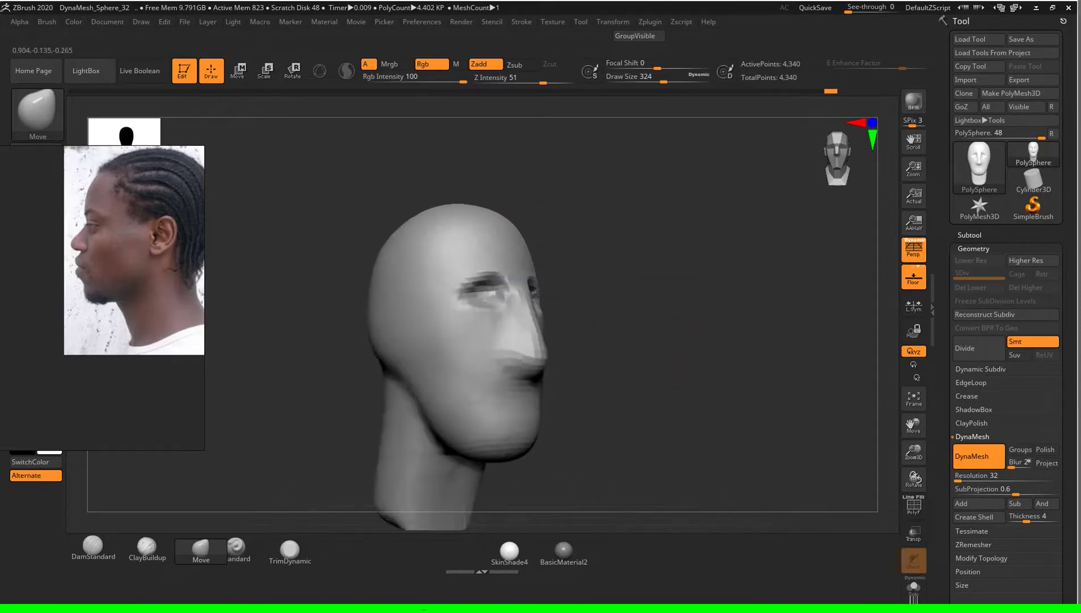
key("s")
left_click(672, 321)
left_click_drag(673, 321, 611, 393, "alt")
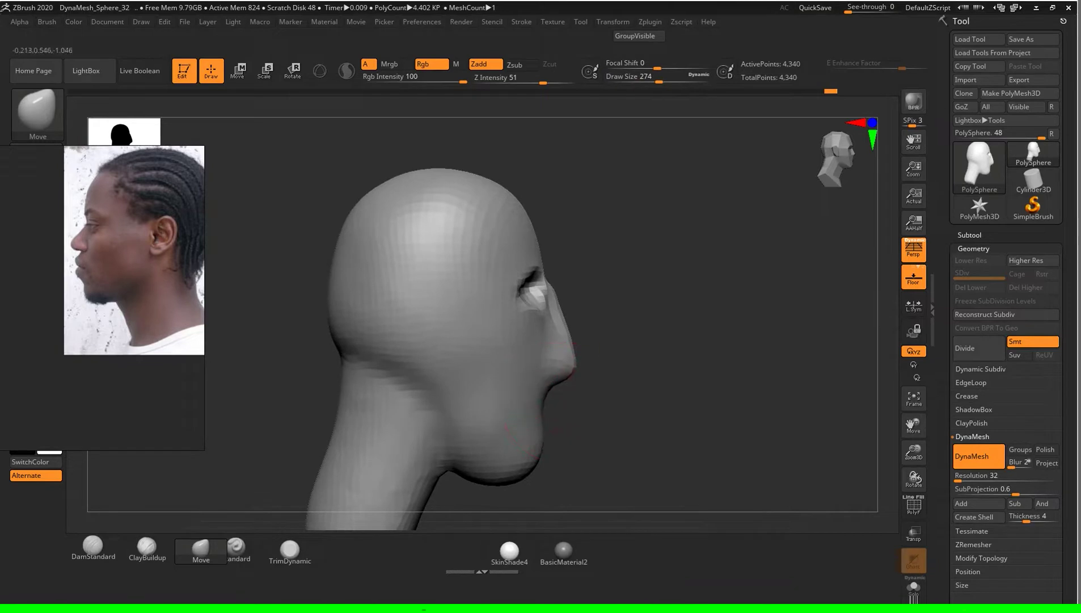
key("s")
left_click_drag(602, 294, 595, 294)
mouse_move(698, 321)
left_mouse_down("alt")
mouse_move(716, 339)
mouse_move(704, 330)
left_mouse_up("alt")
key("s")
key("s")
left_click_drag(660, 277, 670, 276)
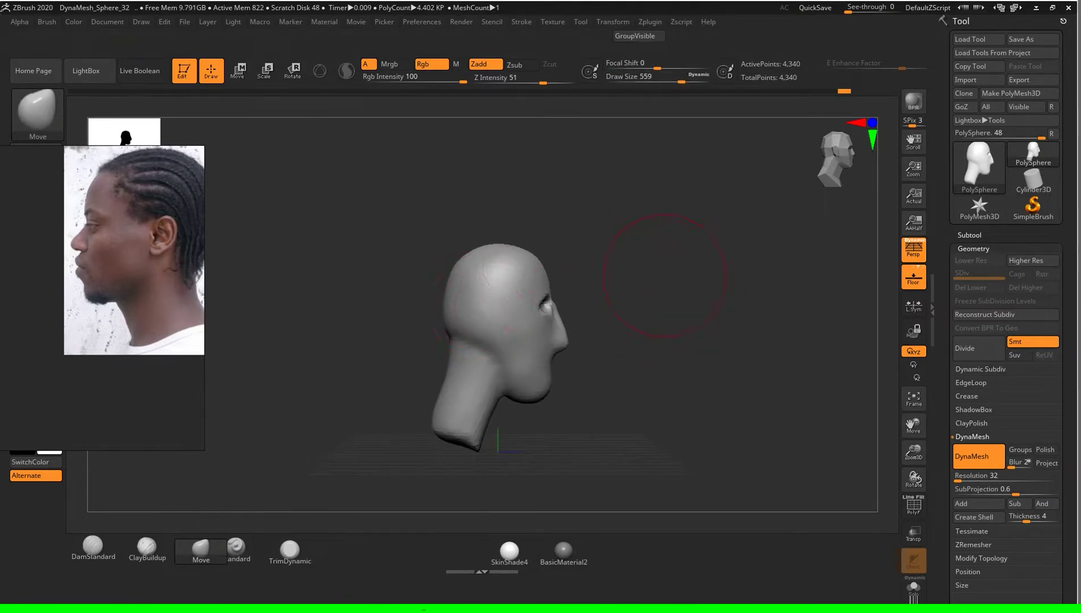
left_click_drag(493, 255, 497, 244)
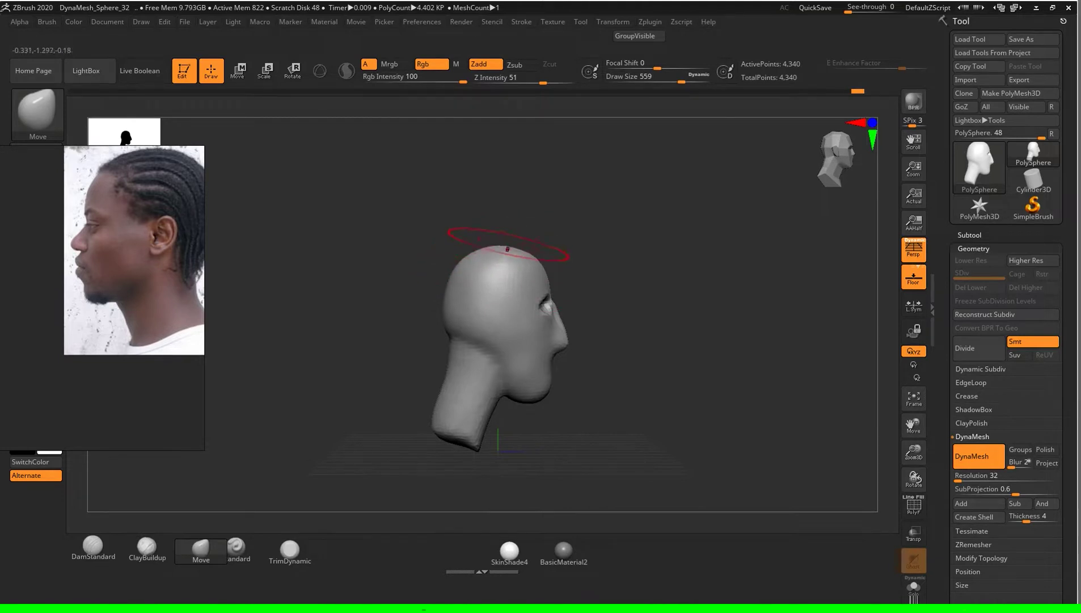
Step: Check front and profile views while settling the draw size at 286
left_click_drag(613, 255, 684, 336)
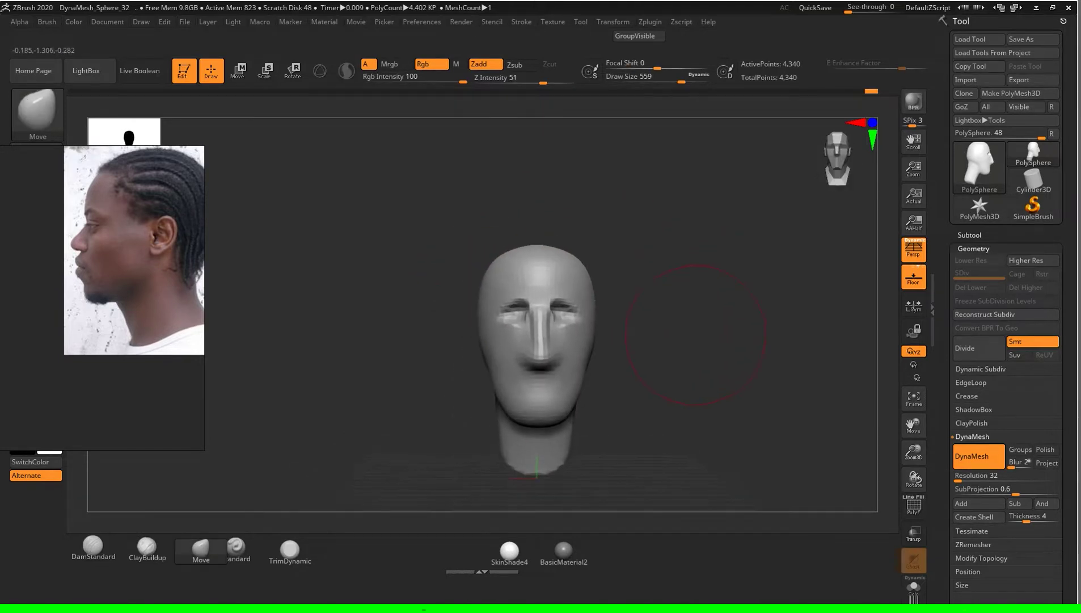
key("s")
key("s")
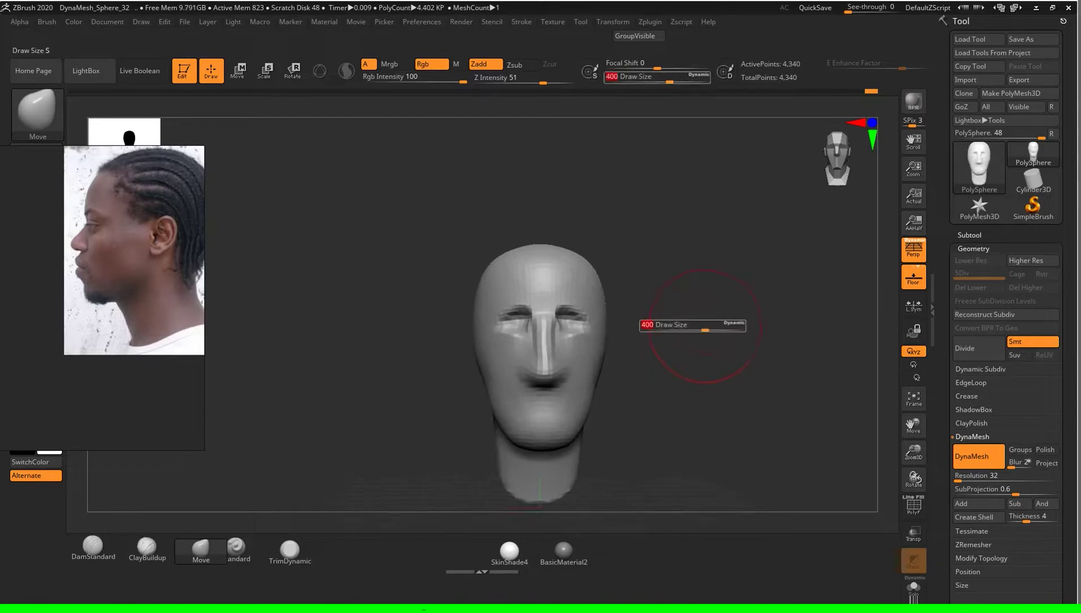
left_click_drag(705, 326, 686, 326)
left_click_drag(714, 257, 709, 374)
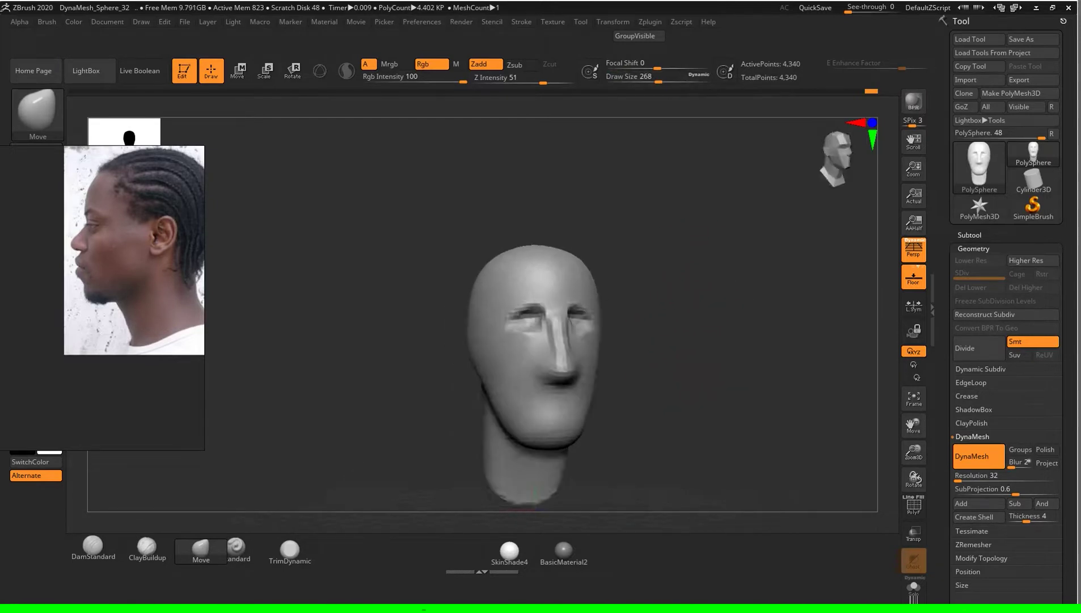
mouse_move(725, 376)
left_mouse_down()
mouse_move(783, 375)
mouse_move(734, 358)
left_mouse_up()
key("s")
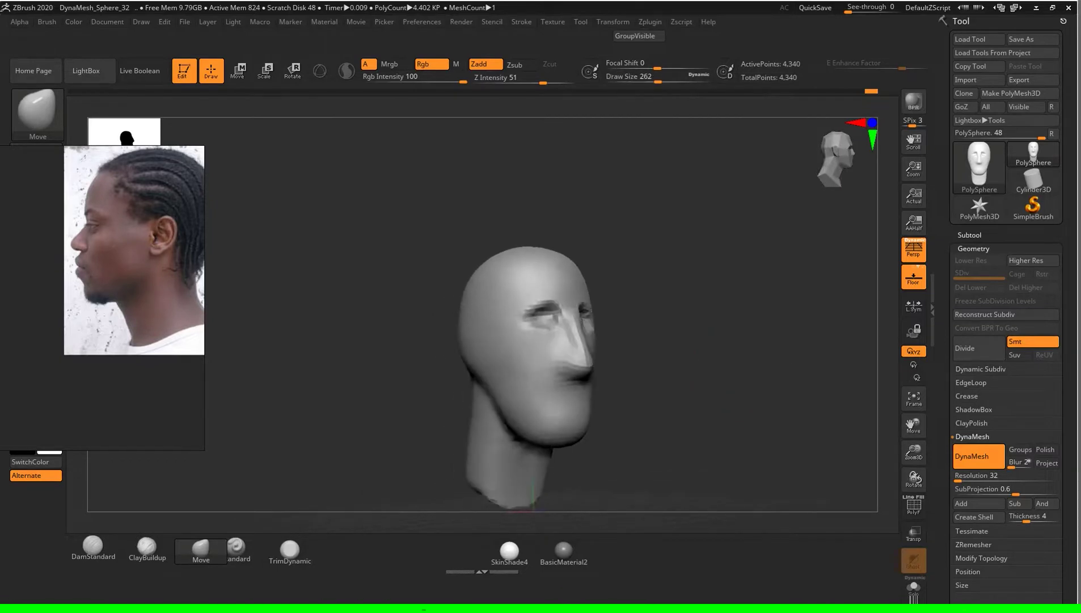
key("s")
left_click(732, 358)
right_click_drag(732, 357, 596, 317, "ctrl")
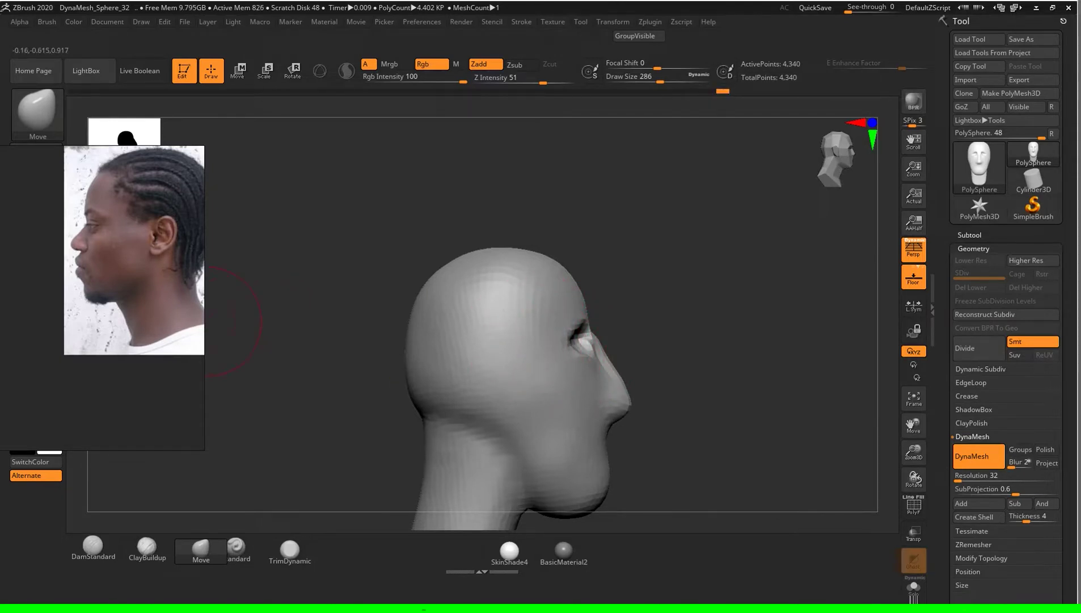
Step: Resize the side-profile reference photo and inspect the head from front, profile and under the chin
left_click_drag(64, 355, 67, 355)
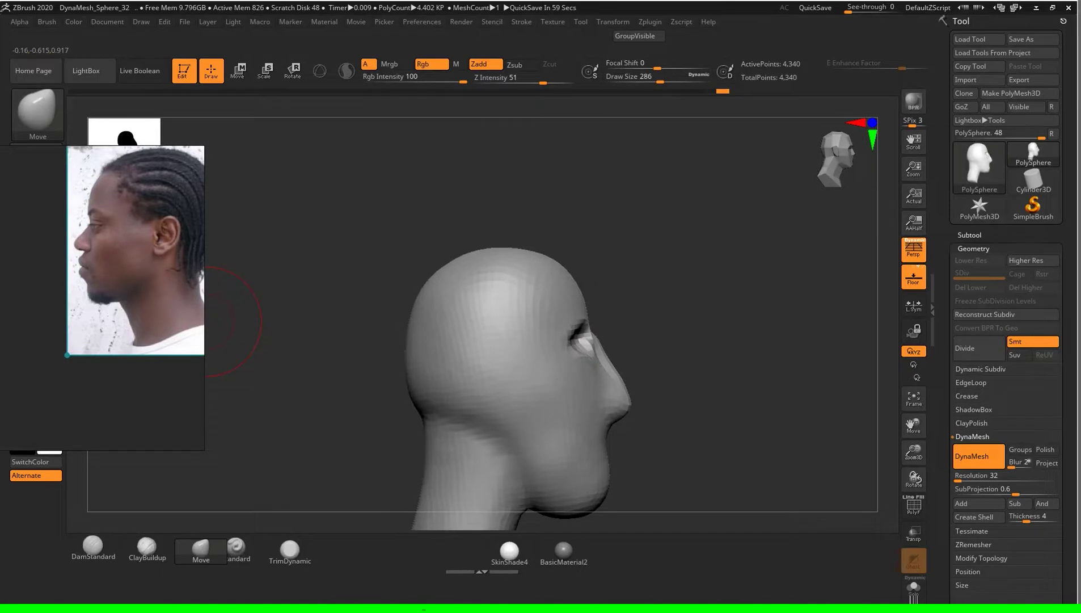
left_click_drag(230, 320, 266, 314)
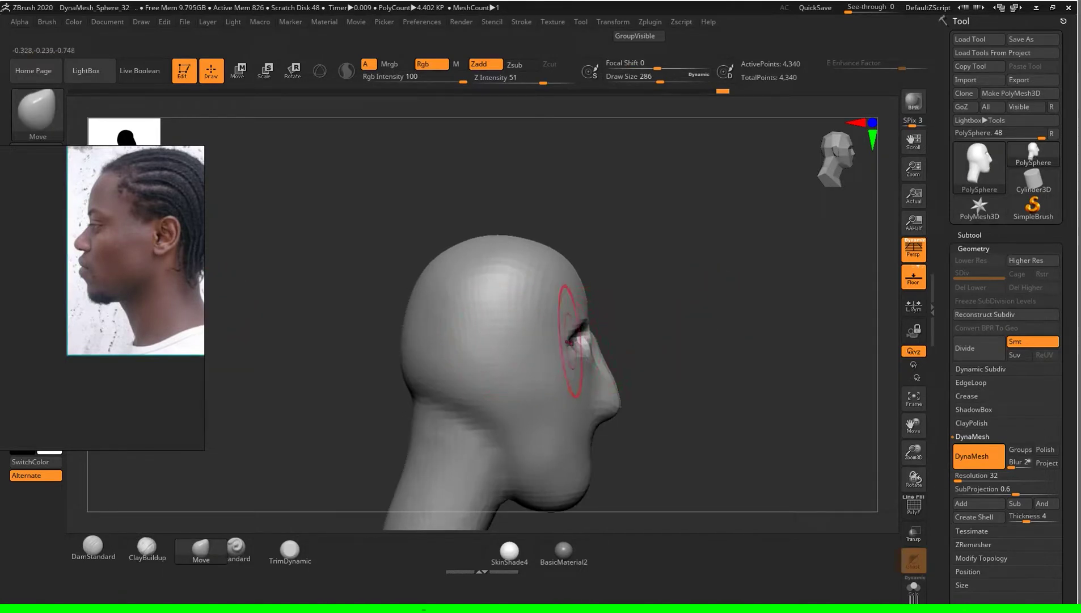
mouse_move(579, 339)
left_mouse_down()
mouse_move(759, 340)
mouse_move(737, 318)
left_mouse_up()
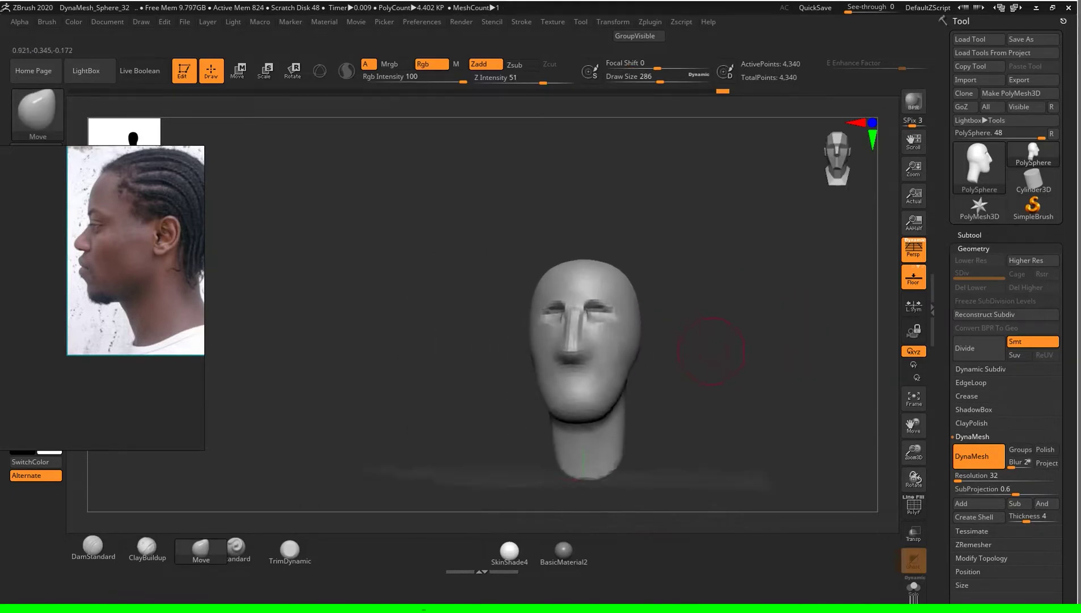
left_click_drag(738, 318, 823, 323)
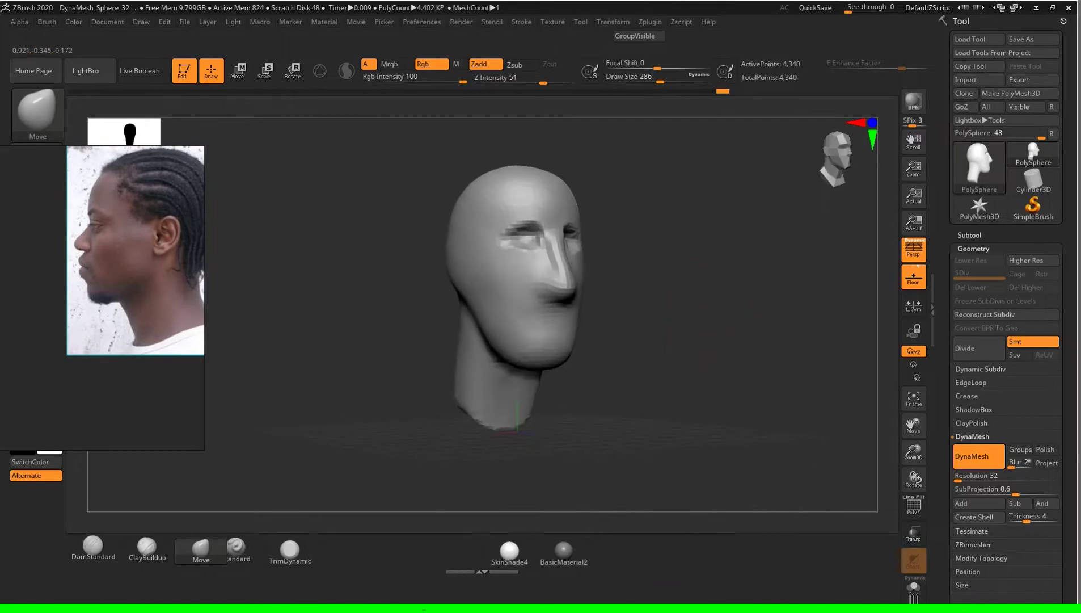
mouse_move(820, 411)
left_mouse_down()
mouse_move(580, 316)
mouse_move(571, 291)
left_mouse_up()
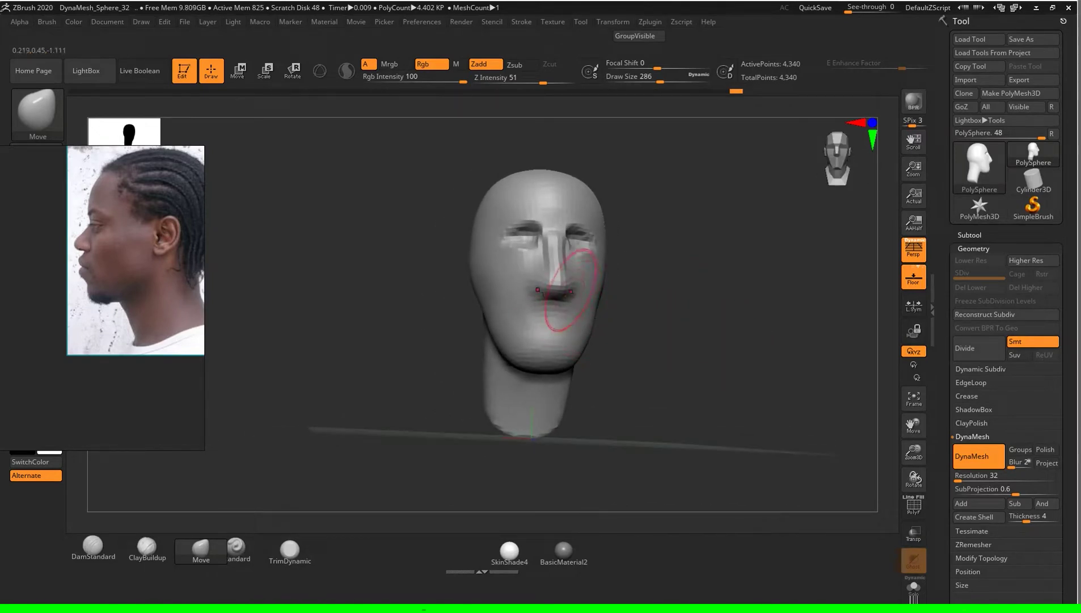
left_click_drag(738, 369, 750, 278)
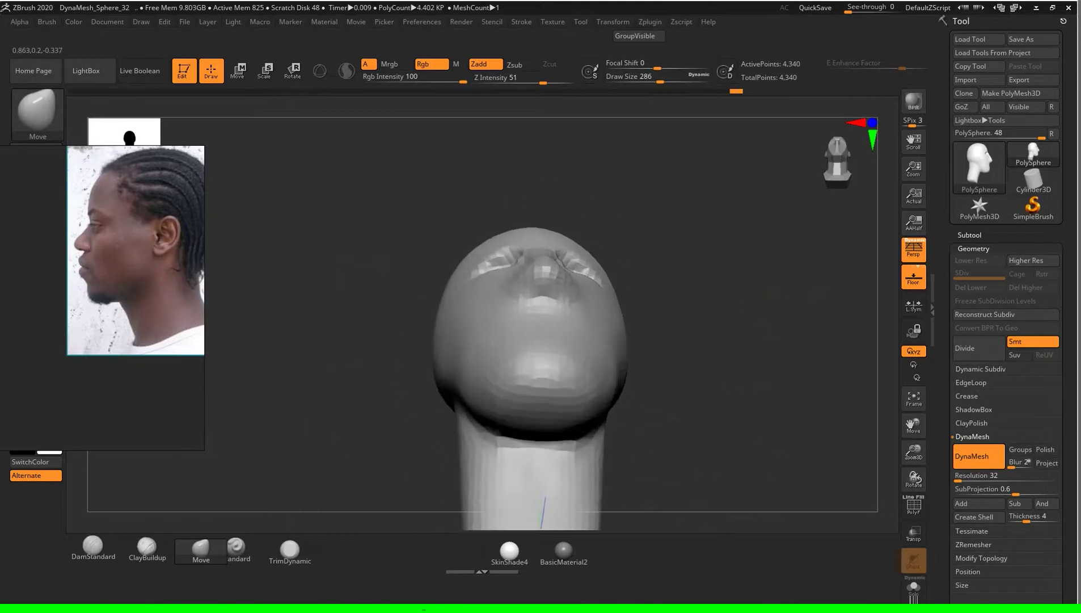
key("s")
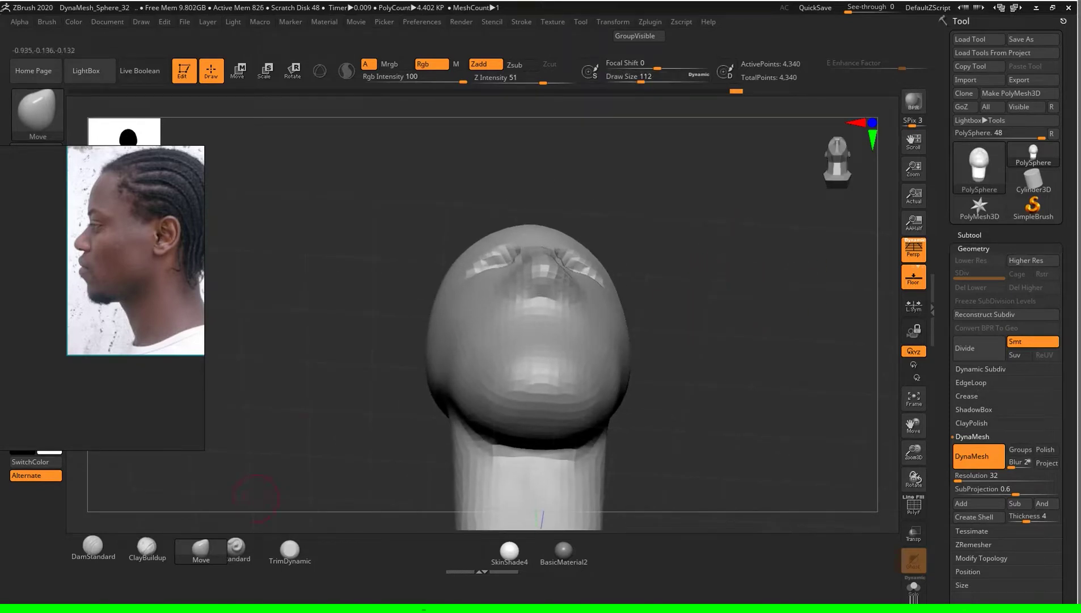
Step: Add ClayBuildup clay to the cheeks beside the mouth, discarding a mouth-corner stroke
left_click(147, 546)
left_click_drag(741, 306, 737, 408)
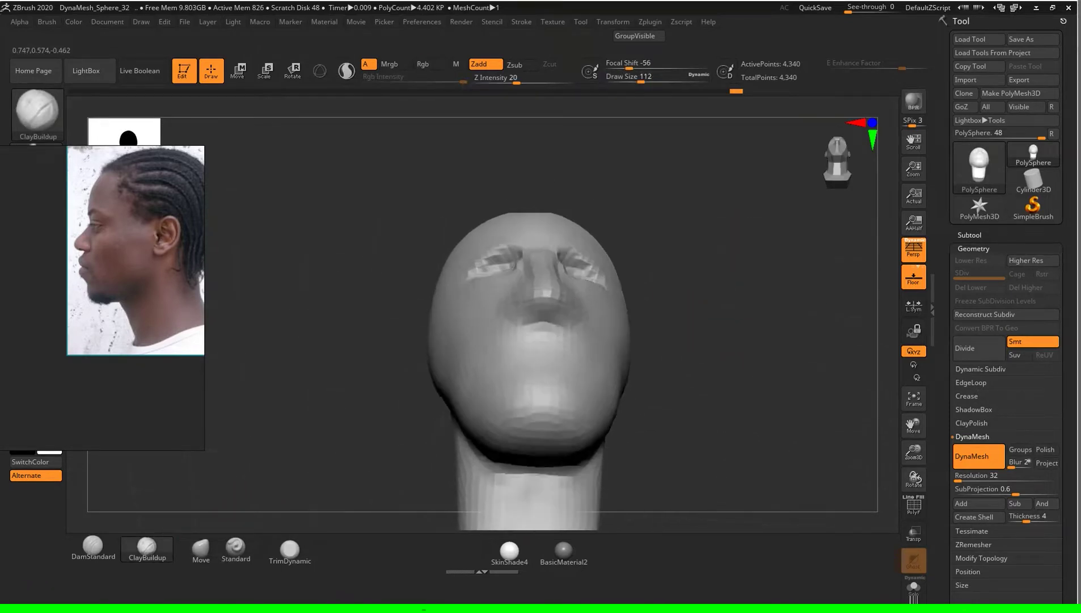
mouse_move(732, 318)
left_mouse_down("alt")
mouse_move(527, 391)
mouse_move(519, 400)
mouse_move(542, 414)
left_mouse_up("alt")
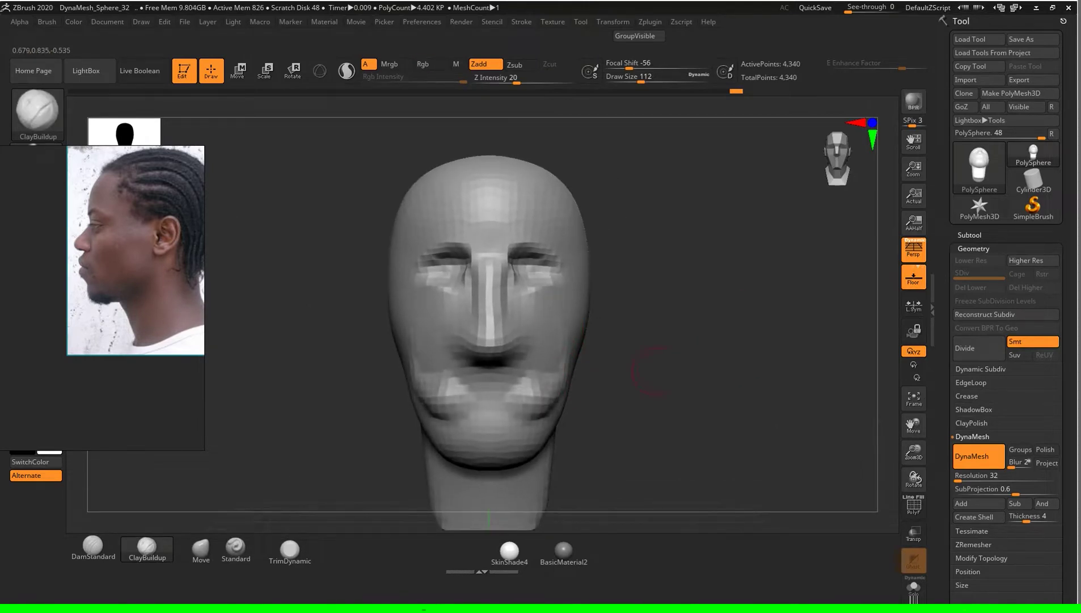
left_click_drag(639, 385, 685, 372)
key("ctrl+z")
key("ctrl+z")
key("ctrl+z")
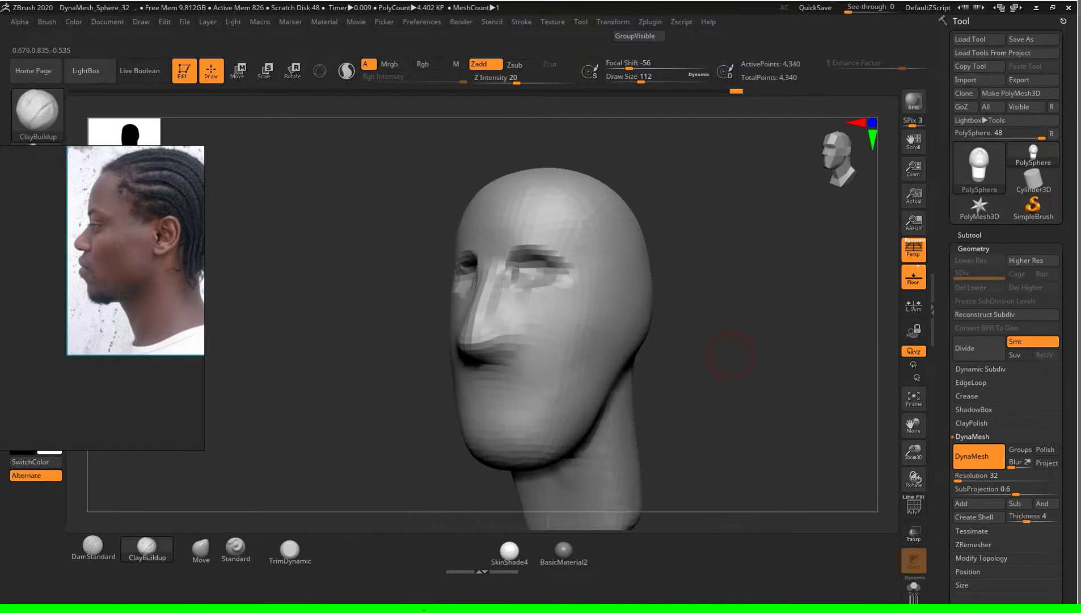
mouse_move(592, 359)
left_mouse_down()
mouse_move(579, 326)
mouse_move(568, 398)
left_mouse_up()
left_click_drag(579, 335, 567, 397)
Step: Build up the nose ridge at brush size 51, then re-DynaMesh the head to 4,754 points
mouse_move(710, 372)
left_mouse_down()
mouse_move(706, 216)
mouse_move(707, 340)
left_mouse_up()
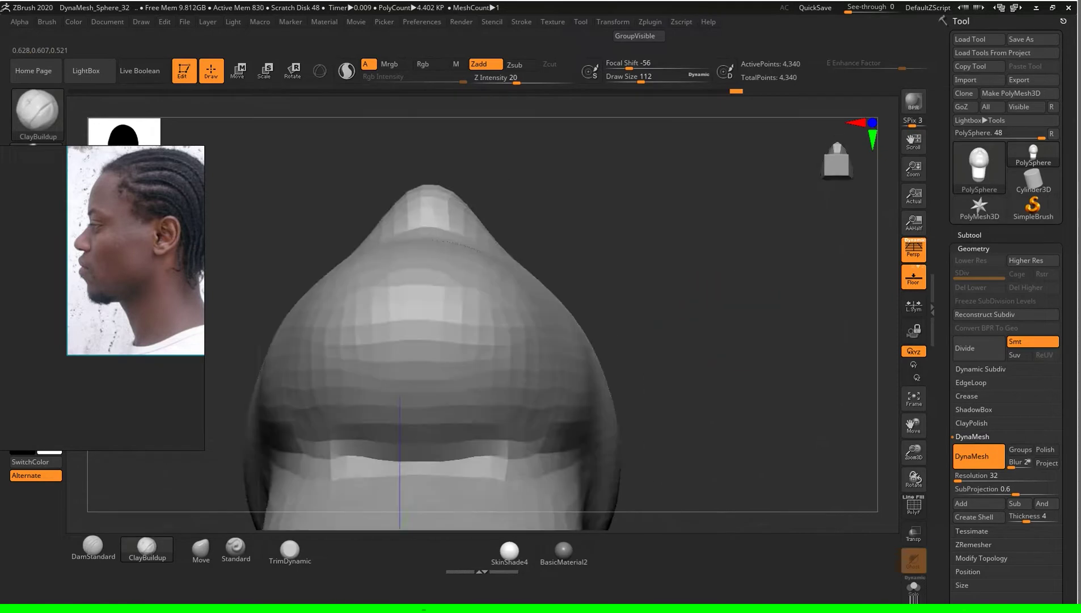
mouse_move(713, 300)
left_mouse_down()
mouse_move(712, 273)
mouse_move(713, 305)
mouse_move(687, 235)
left_mouse_up()
key("s")
left_click(707, 300)
mouse_move(439, 277)
left_mouse_down()
mouse_move(417, 315)
mouse_move(411, 292)
mouse_move(443, 292)
mouse_move(412, 301)
mouse_move(414, 310)
left_mouse_up()
mouse_move(713, 279)
left_mouse_down("ctrl")
mouse_move(755, 309)
mouse_move(652, 317)
mouse_move(717, 279)
mouse_move(748, 325)
mouse_move(699, 315)
left_mouse_up("ctrl")
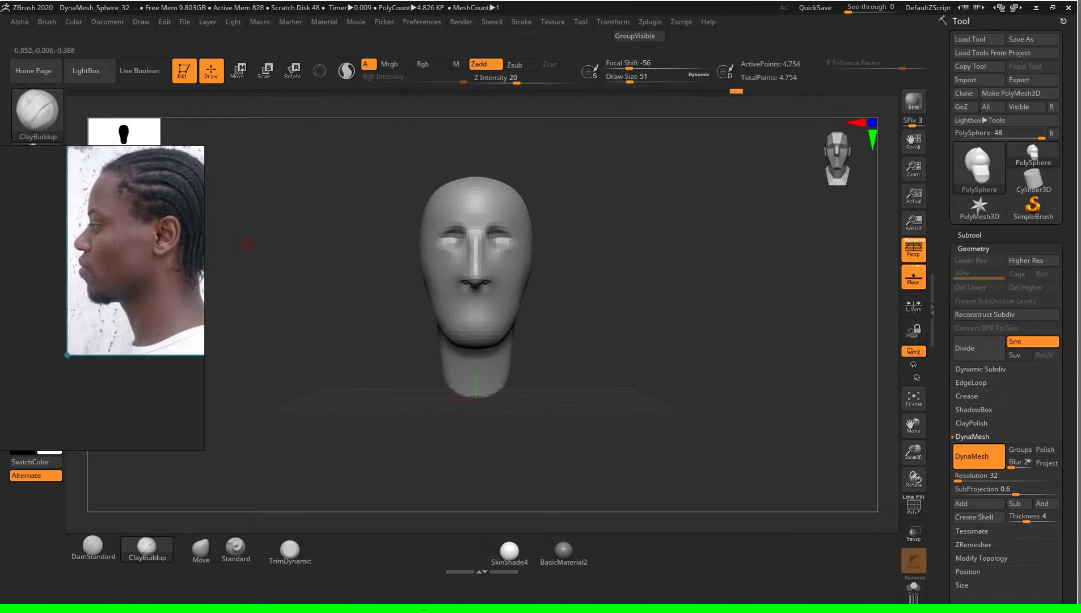
Step: Bring the front portrait reference into view and zoom in on the face
scroll(98, 220, "down", 5)
scroll(45, 187, "up", 2)
scroll(45, 187, "up", 2)
scroll(45, 187, "down", 5)
scroll(90, 340, "up", 2)
scroll(90, 340, "up", 2)
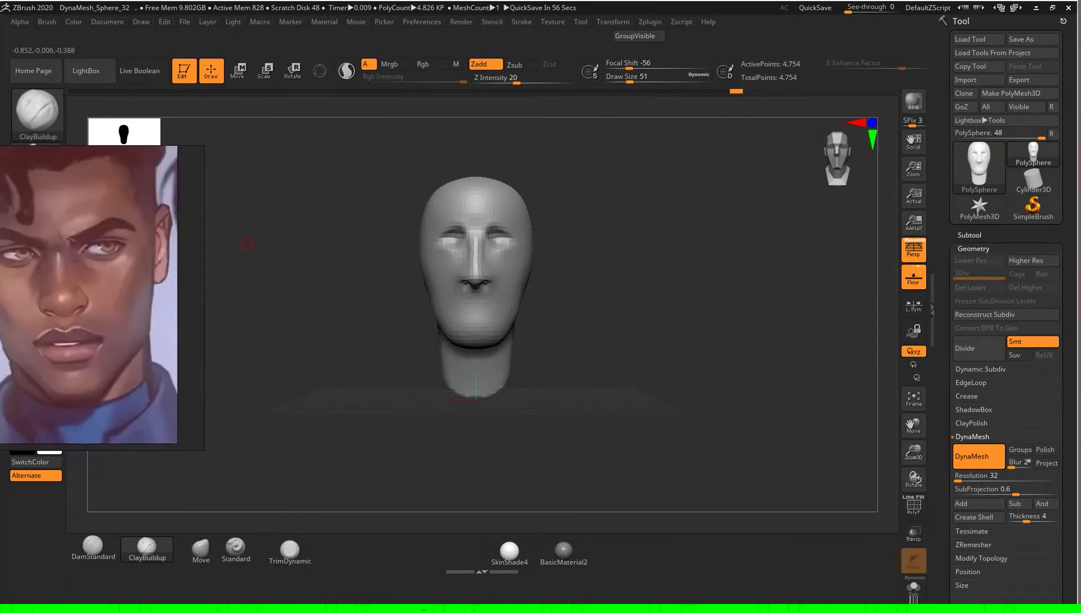
mouse_move(622, 356)
left_mouse_down()
mouse_move(607, 358)
mouse_move(624, 356)
mouse_move(624, 238)
left_mouse_up()
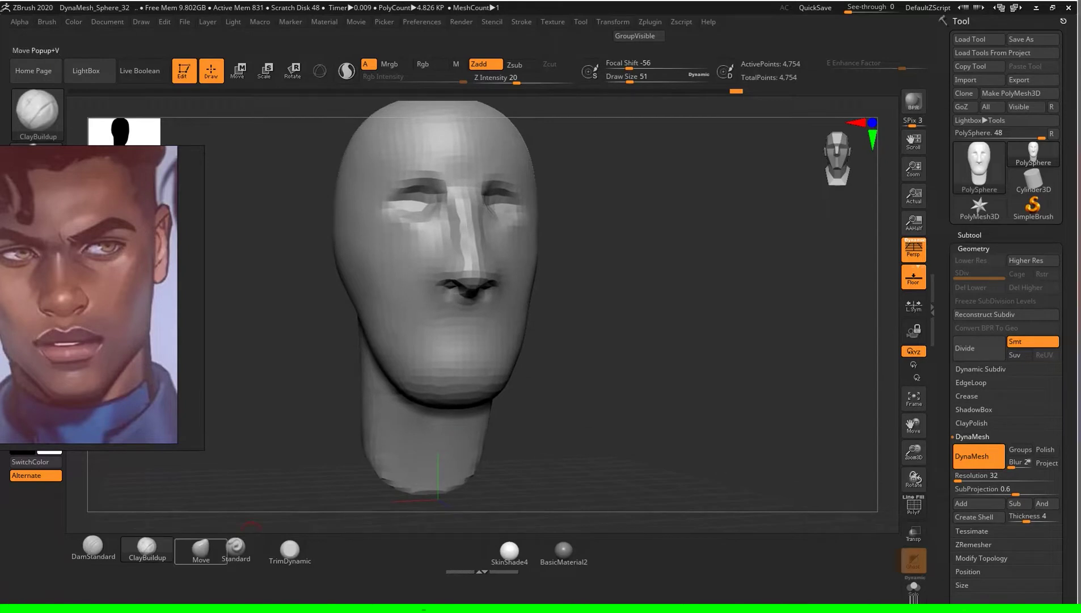
left_click_drag(622, 377, 618, 349, "alt")
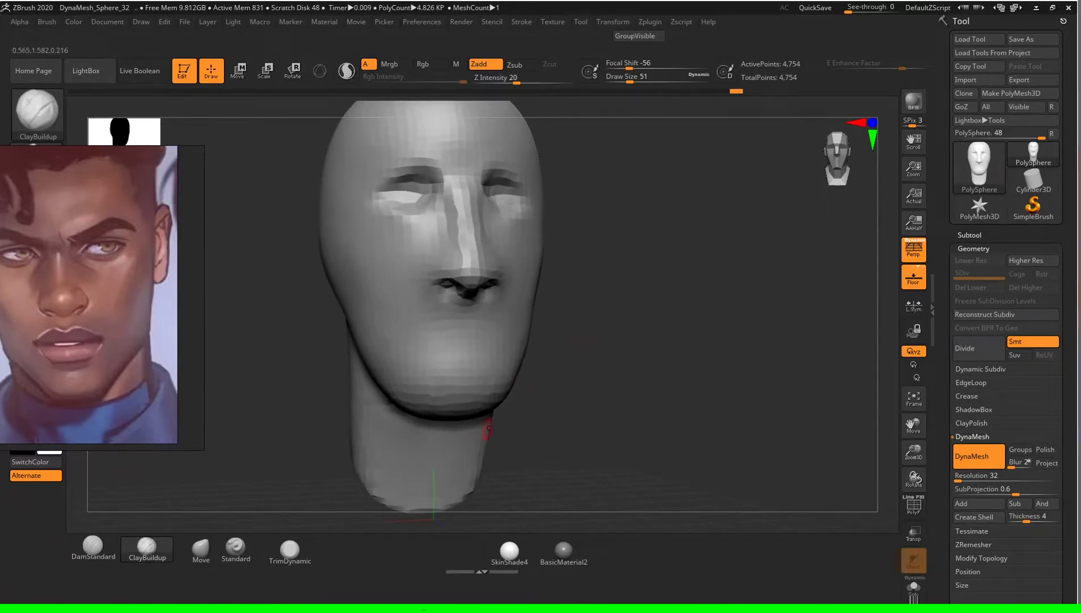
Step: Build up and reshape the lips between nose and chin with a size-90 ClayBuildup brush
key("s")
mouse_move(647, 351)
left_mouse_down("alt")
mouse_move(656, 341)
mouse_move(597, 348)
left_mouse_up("alt")
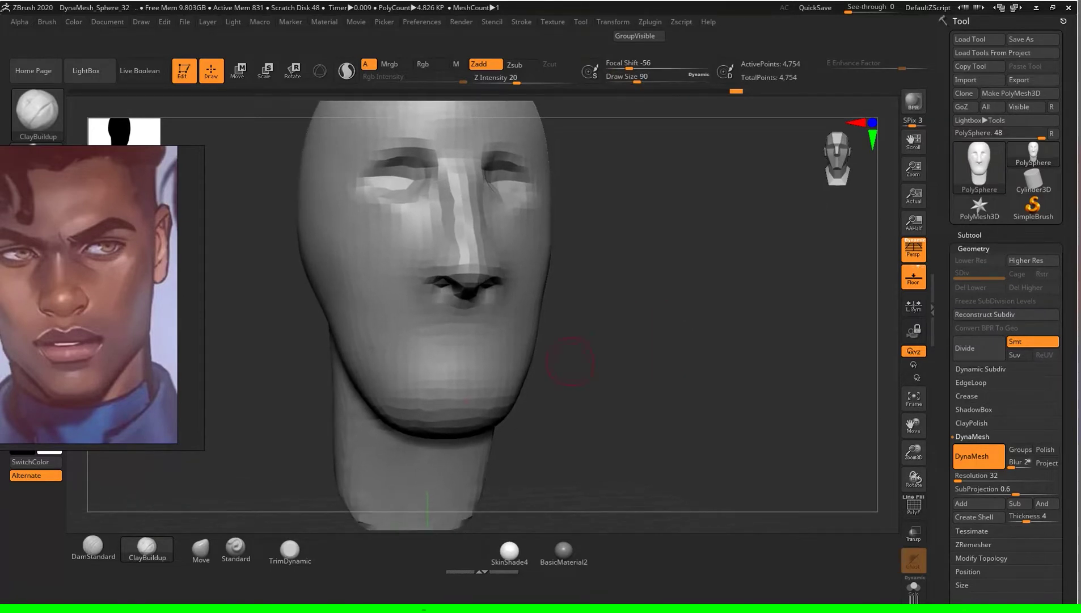
mouse_move(413, 366)
left_mouse_down()
mouse_move(460, 346)
mouse_move(468, 368)
mouse_move(434, 340)
mouse_move(476, 345)
mouse_move(463, 352)
left_mouse_up()
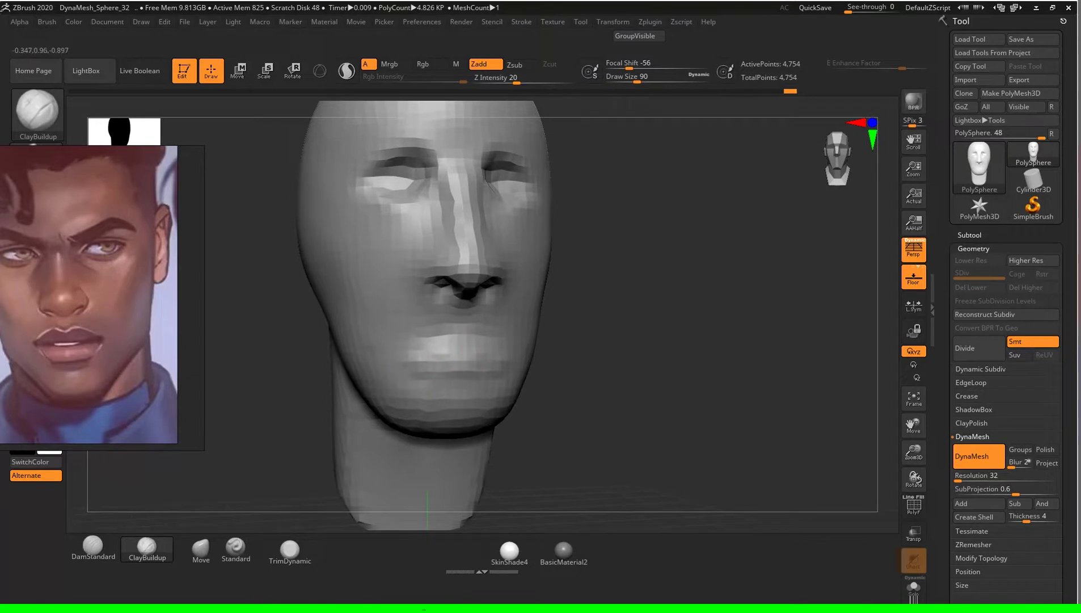
left_click_drag(422, 354, 459, 349)
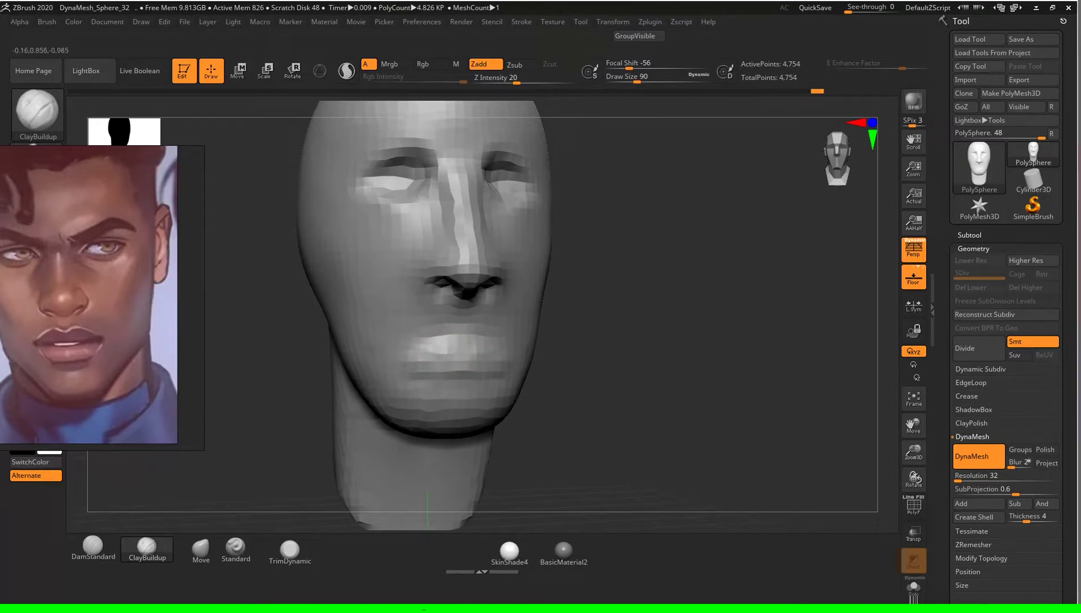
left_click_drag(562, 346, 630, 331)
key("s")
left_click(93, 546)
Step: Carve a DamStandard groove along the lip line, then check it in profile
left_click_drag(779, 188, 737, 190)
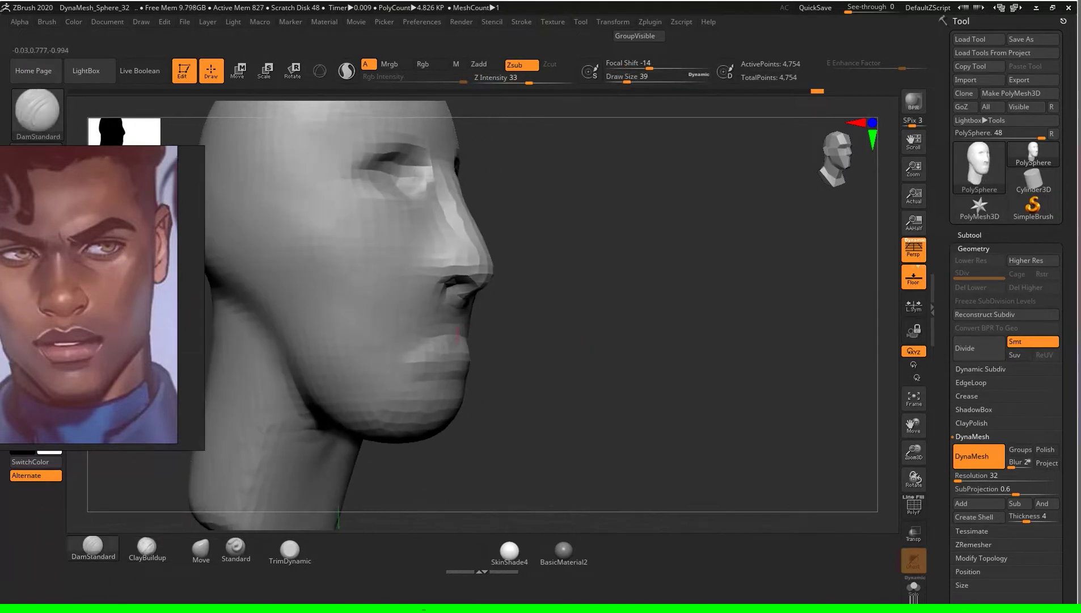
left_click_drag(653, 294, 409, 365)
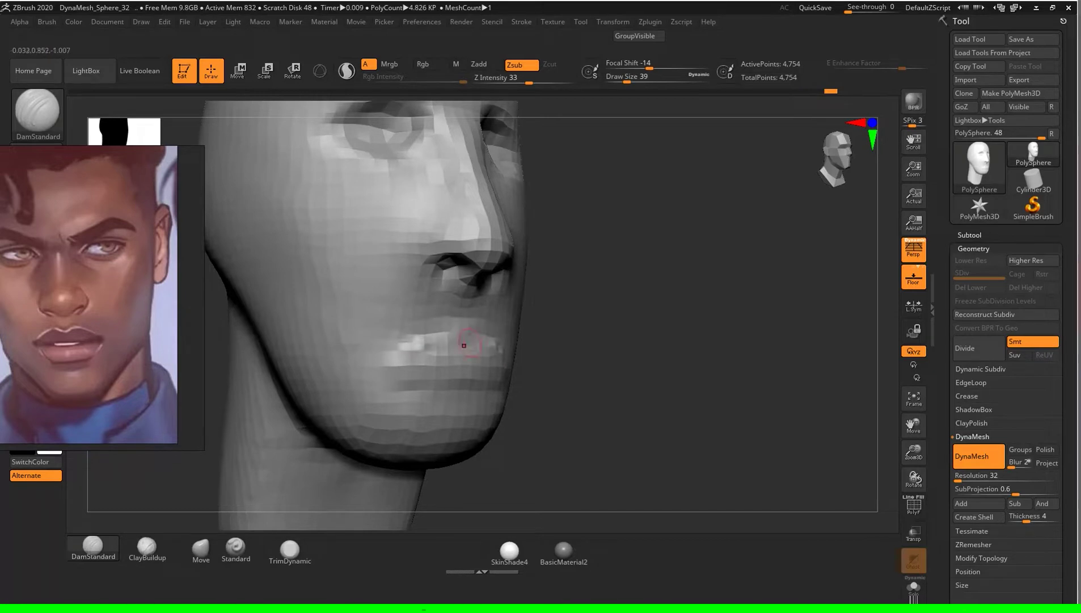
left_click_drag(504, 381, 413, 376)
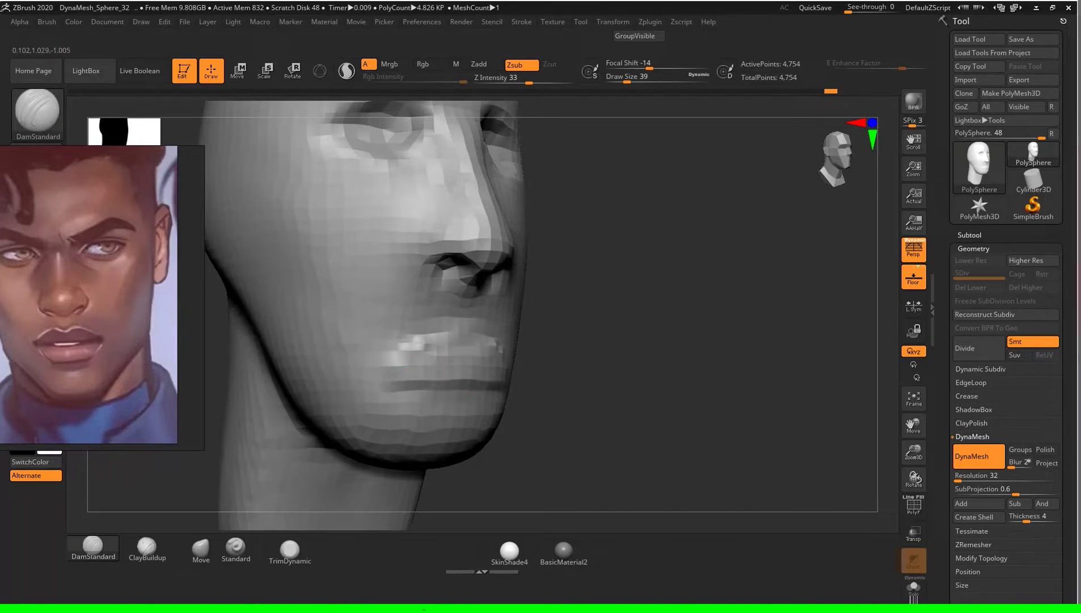
left_click_drag(544, 363, 262, 520)
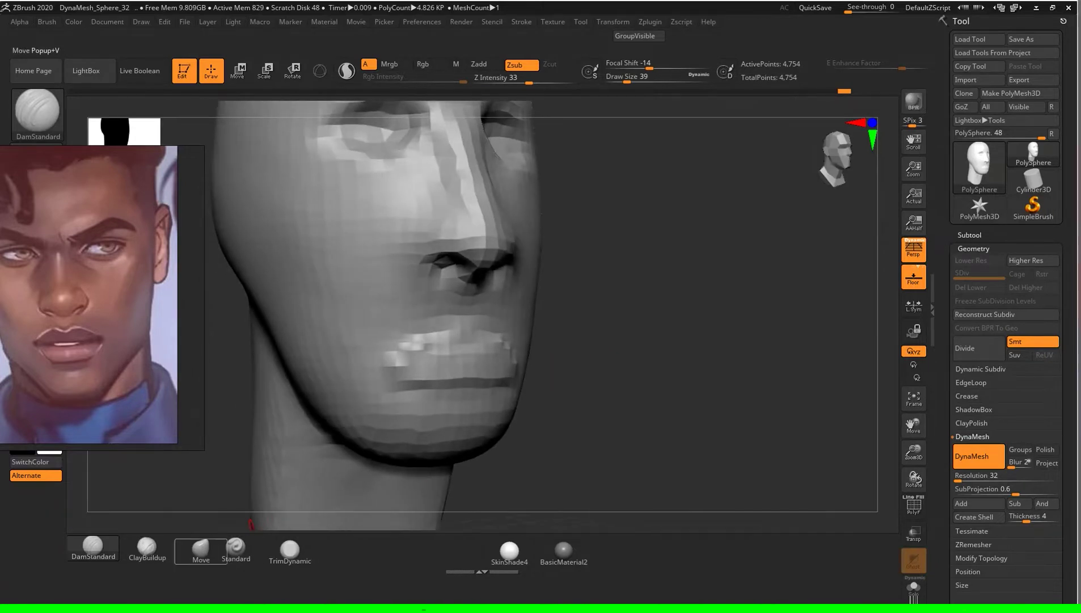
Step: Try a ClayBuildup stroke on the lower lip, undo it, and turn to side profile
left_click(147, 546)
mouse_move(633, 362)
left_mouse_down()
mouse_move(652, 346)
mouse_move(632, 315)
mouse_move(603, 362)
left_mouse_up()
key("s")
key("s")
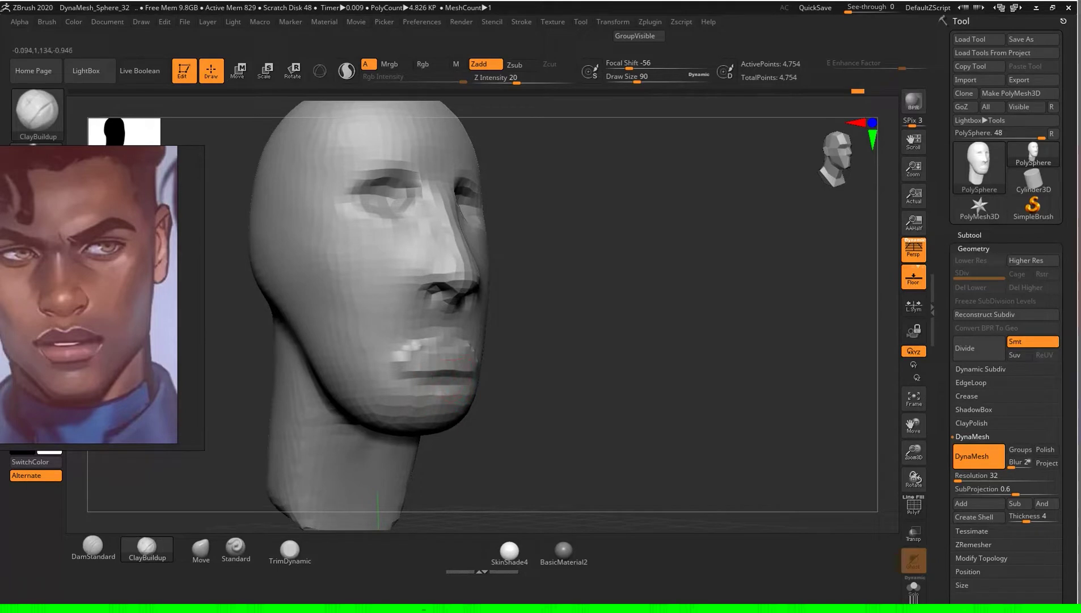
left_click_drag(397, 389, 420, 369)
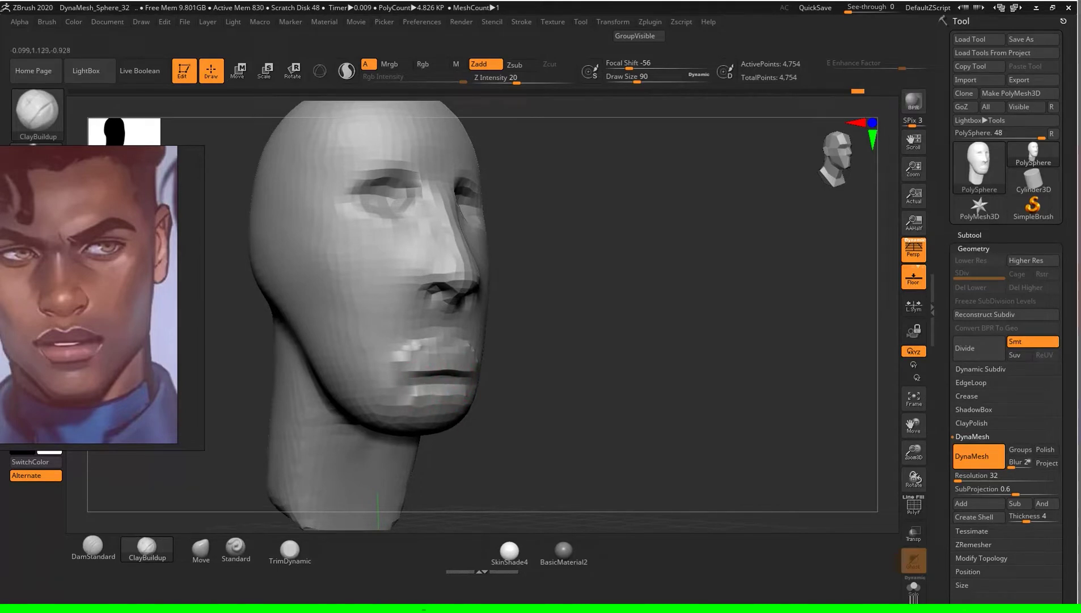
key("ctrl+z")
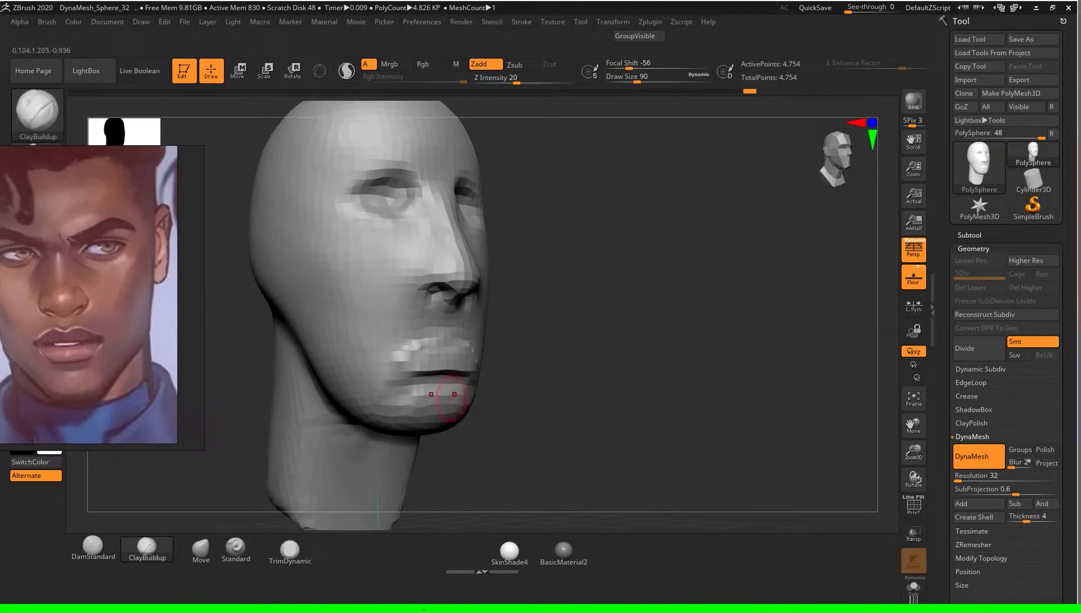
mouse_move(700, 374)
left_mouse_down("alt")
mouse_move(700, 408)
mouse_move(749, 408)
mouse_move(751, 437)
left_mouse_up("alt")
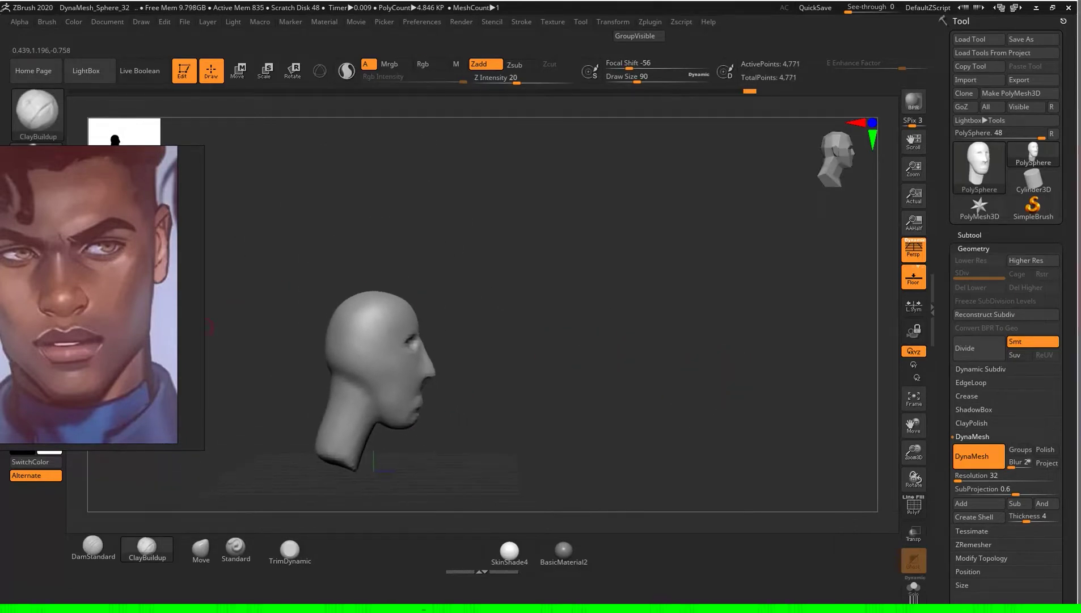
Step: Scroll through the reference images and enlarge the head in view
scroll(102, 295, "down", 5)
scroll(187, 290, "up", 4)
scroll(114, 273, "up", 2)
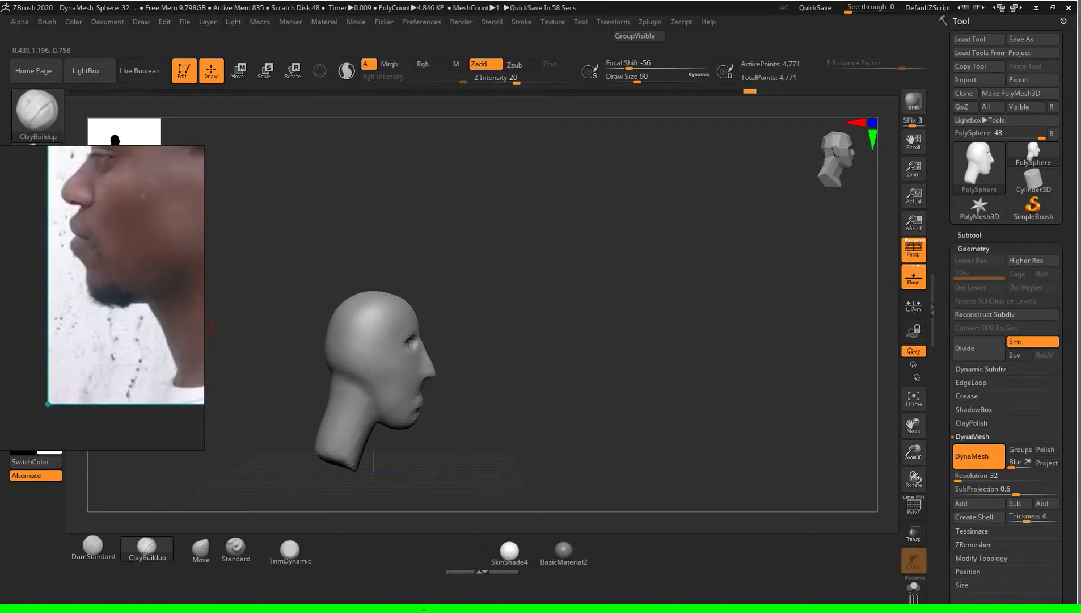
scroll(125, 295, "down", 2)
scroll(125, 295, "up", 2)
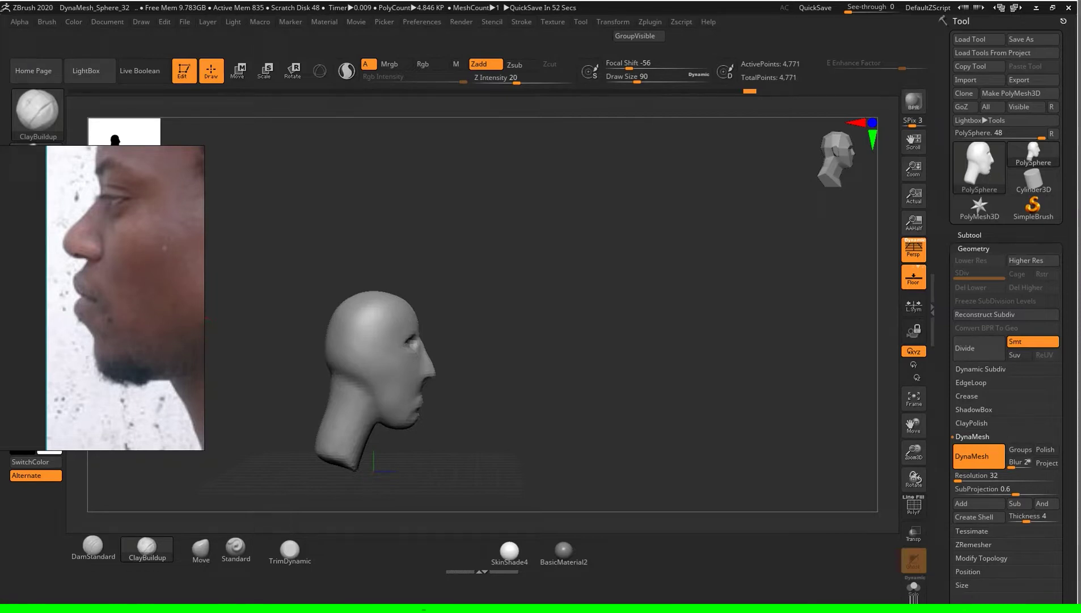
mouse_move(510, 341)
right_mouse_down("ctrl")
mouse_move(555, 398)
mouse_move(363, 493)
right_mouse_up("ctrl")
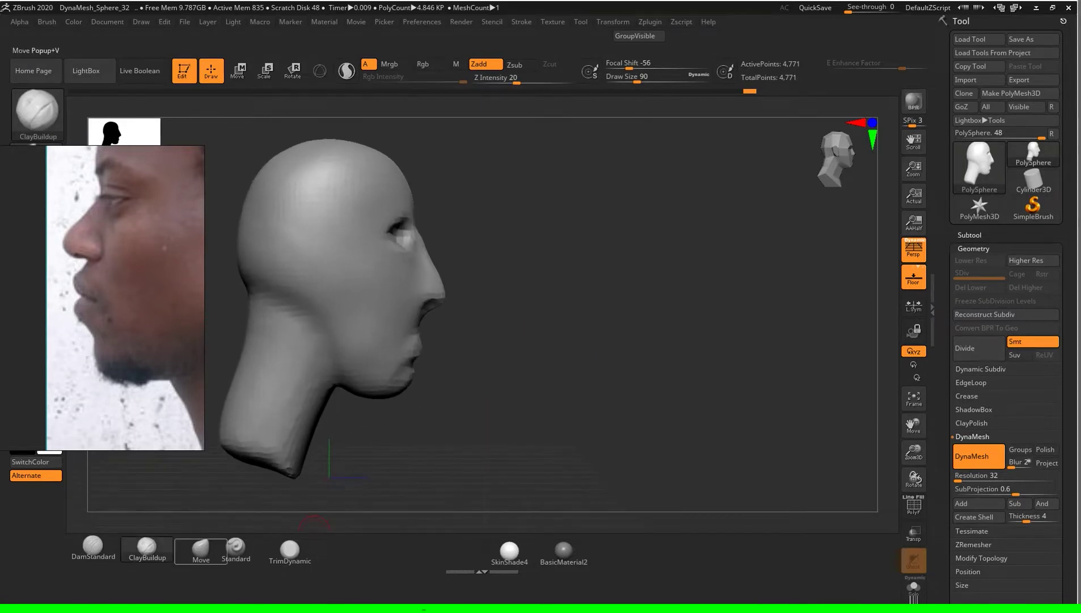
Step: Reshape the lips and chin underside in profile with the Move brush at size 212
left_click(200, 547)
key("s")
key("ctrl+z")
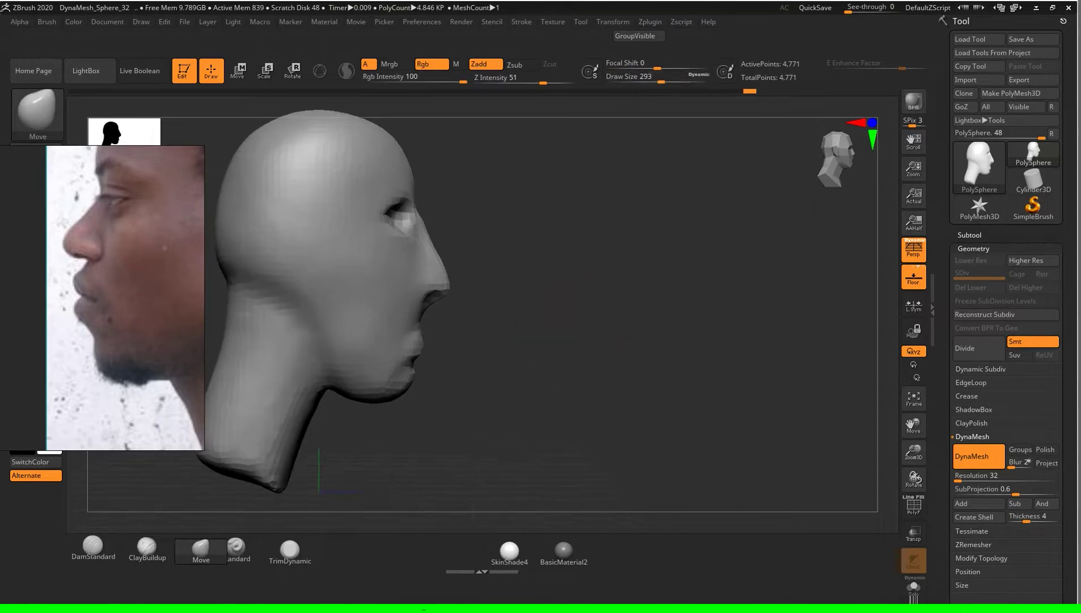
left_click_drag(423, 335, 404, 363)
key("s")
left_click_drag(454, 326, 440, 346)
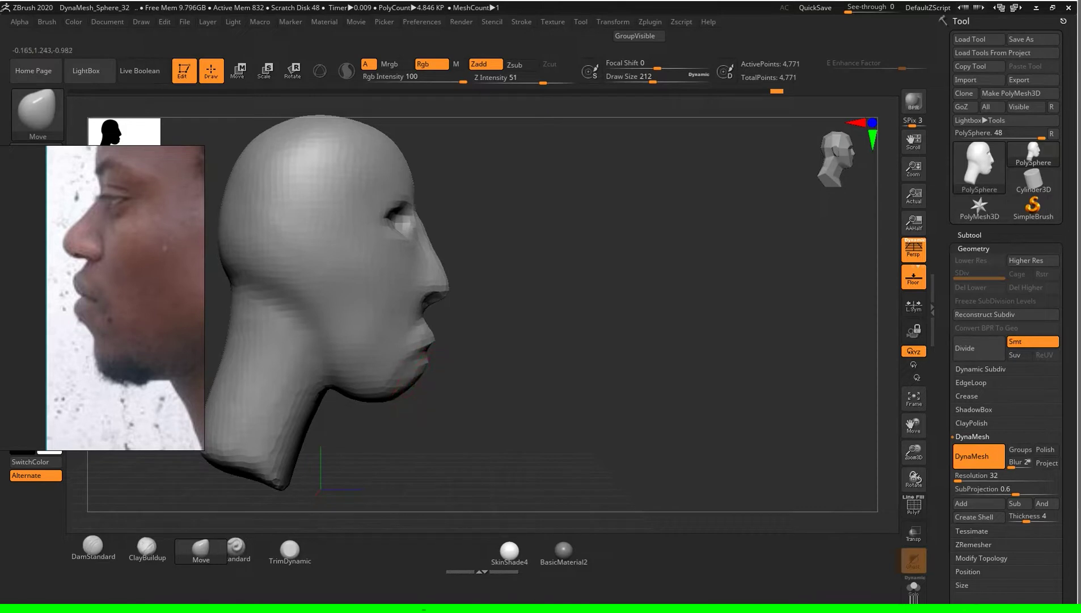
left_click_drag(396, 385, 397, 392)
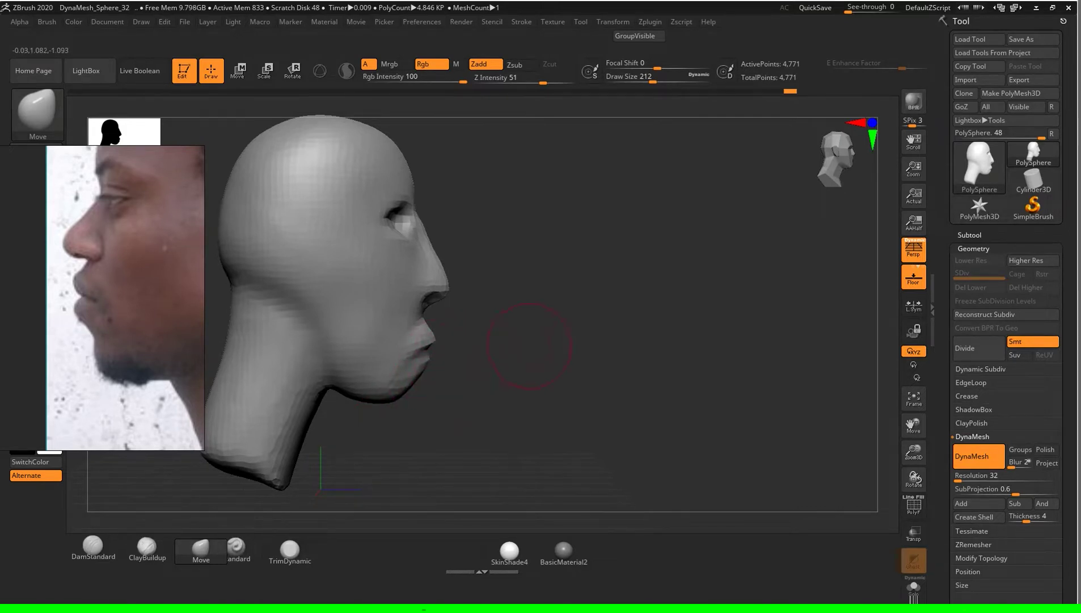
Step: Enlarge the back of the skull and extend the neck, keeping the larger head shape
left_click_drag(527, 347, 504, 340)
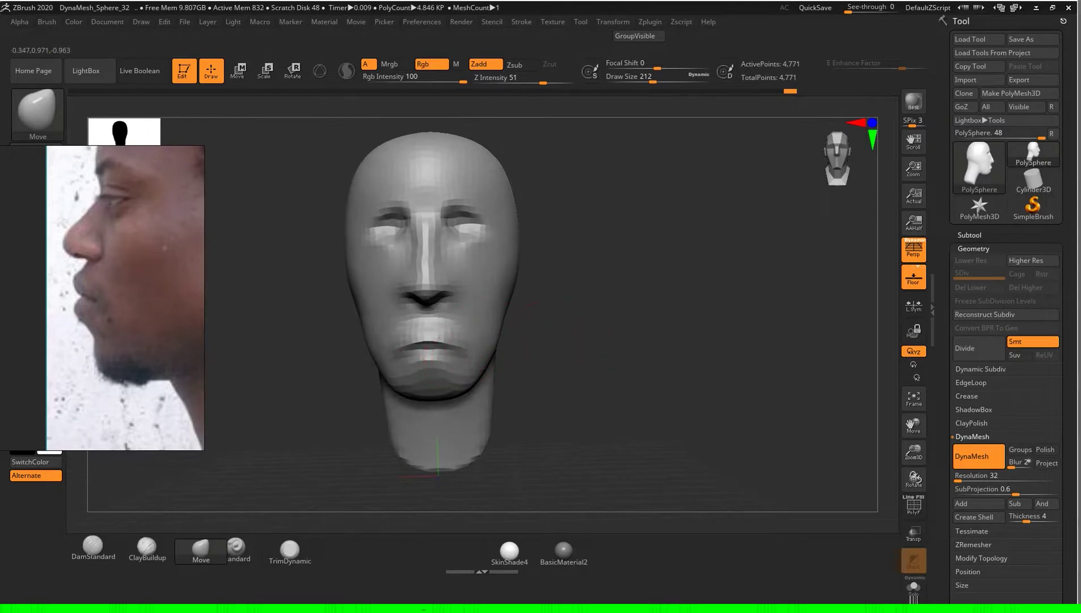
left_click_drag(610, 335, 587, 333)
key("s")
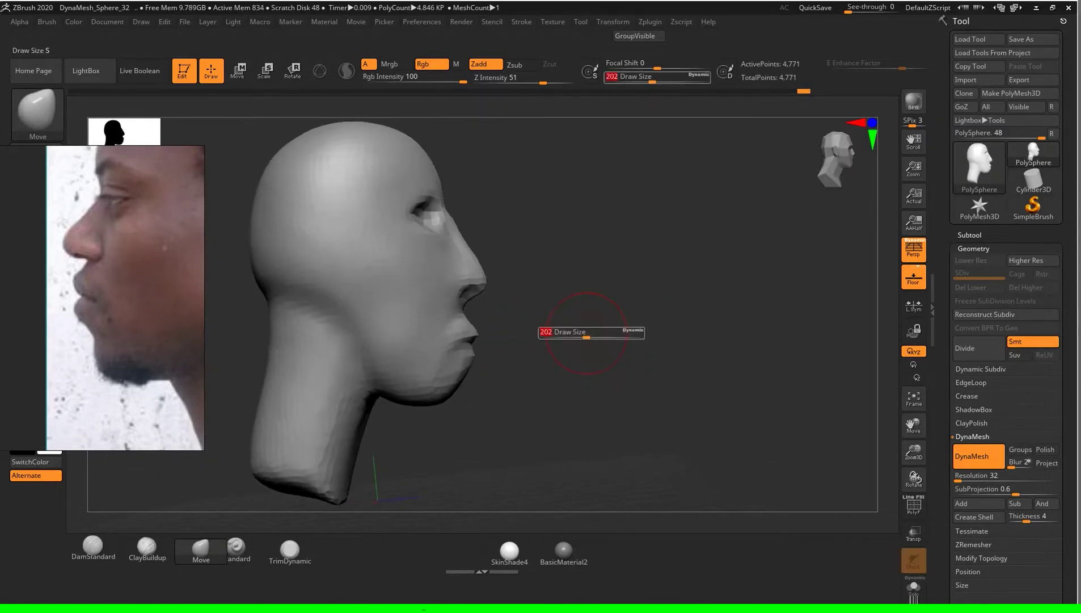
key("ctrl+z")
key("ctrl+z")
key("ctrl+z")
left_click_drag(588, 337, 597, 340)
key("s")
left_click(615, 316)
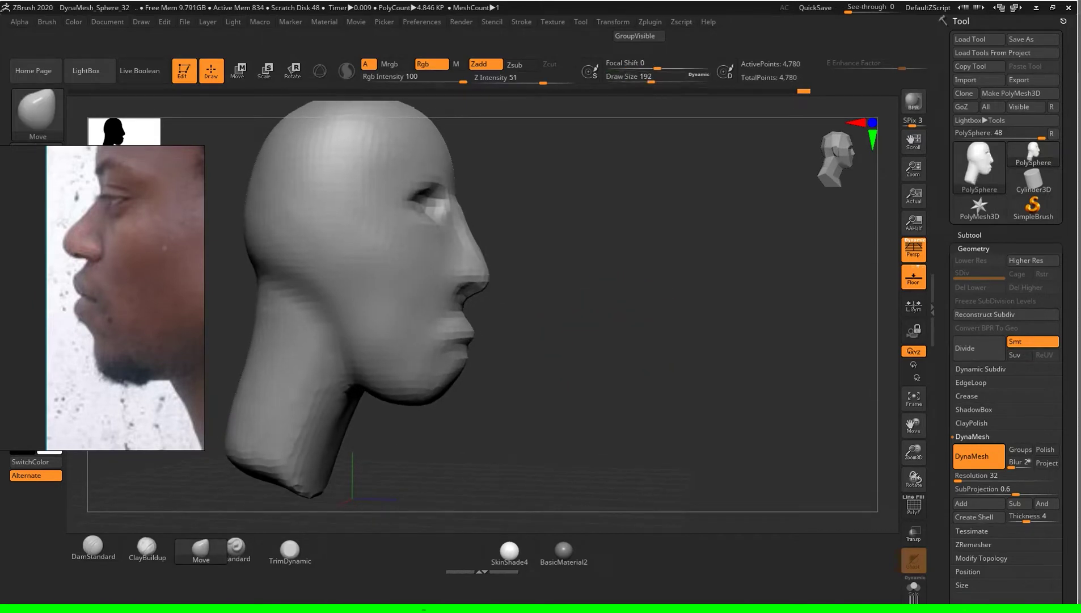
key("ctrl+z")
key("s")
left_click(597, 322)
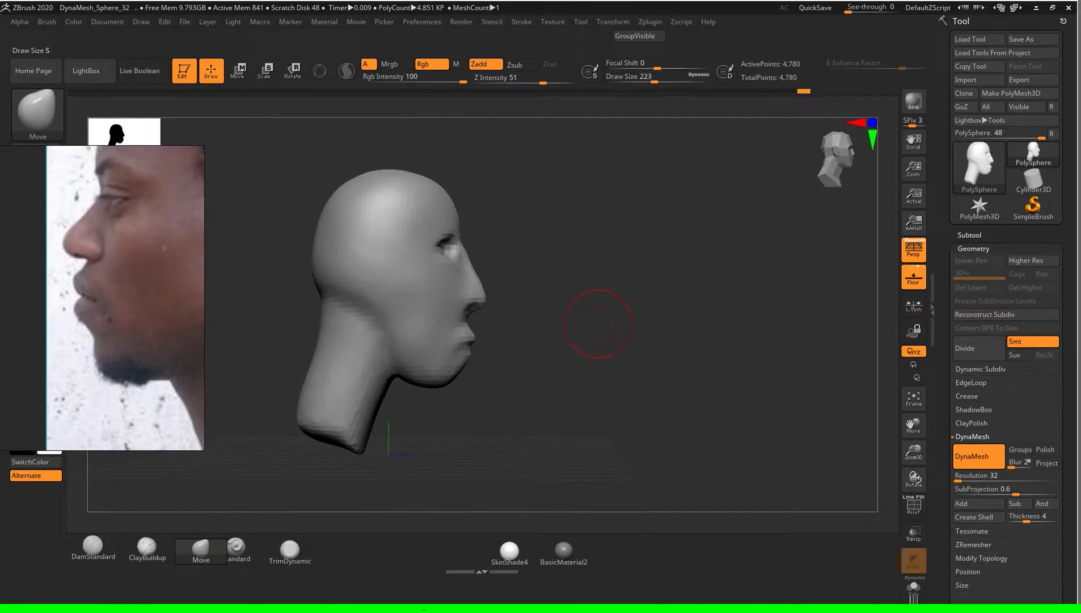
key("ctrl+shift+z")
Step: Reshape the jaw and neck at brush size 318, checking front and three-quarter views
key("s")
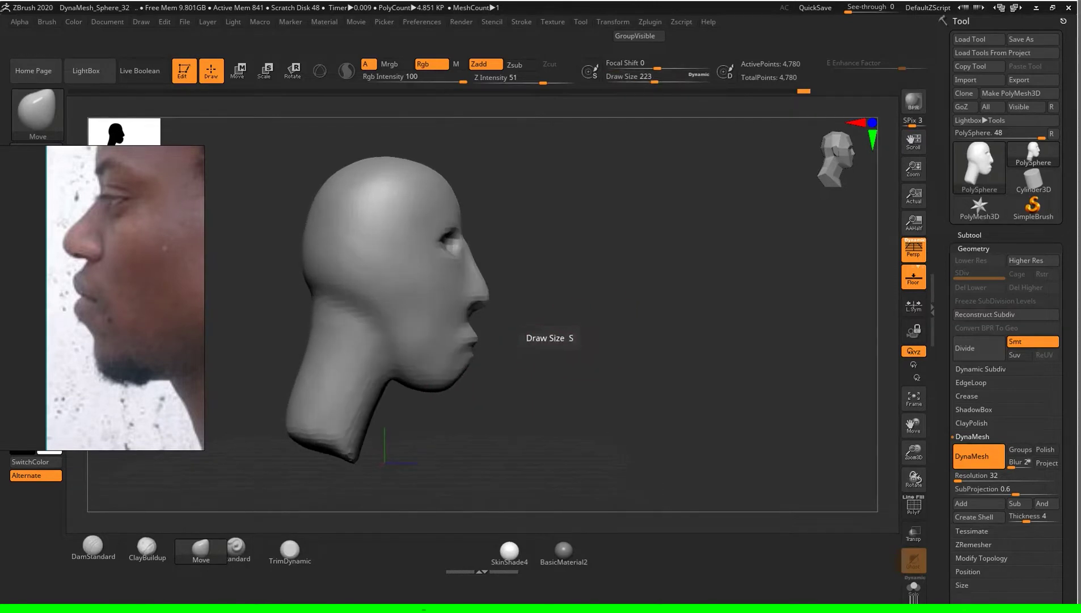
left_click(559, 344)
left_click_drag(431, 397, 441, 388)
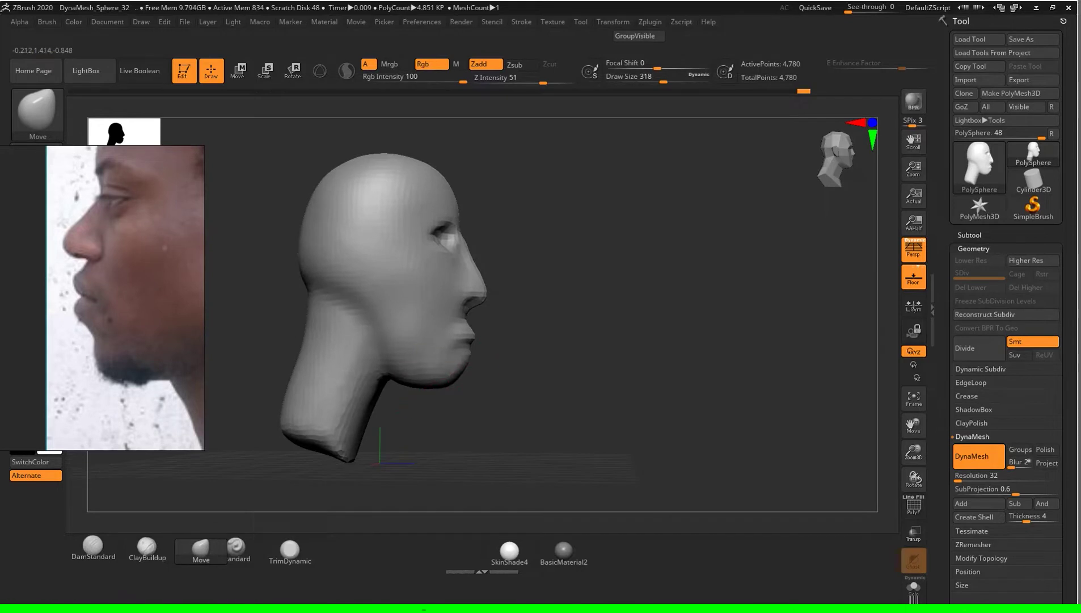
left_click_drag(453, 382, 340, 386)
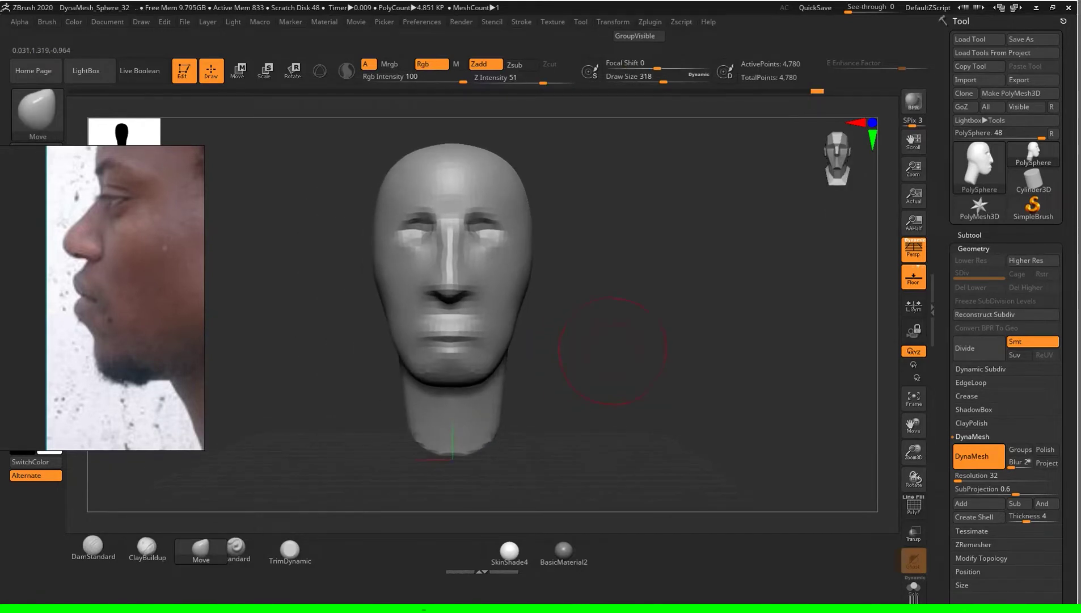
left_click_drag(567, 398, 653, 391)
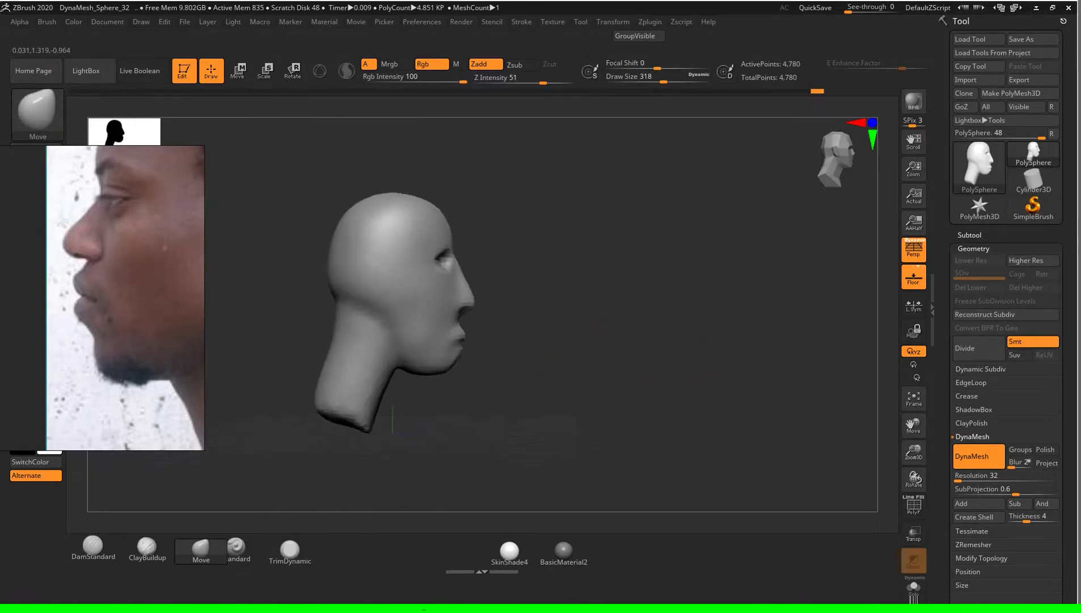
left_click_drag(397, 398, 218, 245)
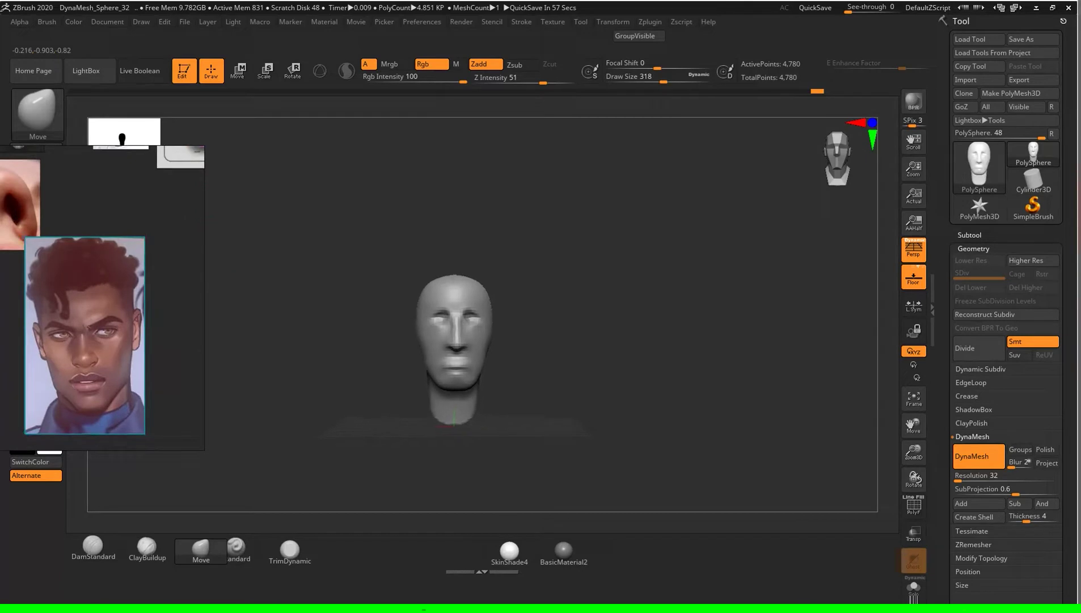
scroll(215, 245, "up", 3)
left_click_drag(553, 352, 553, 360, "alt")
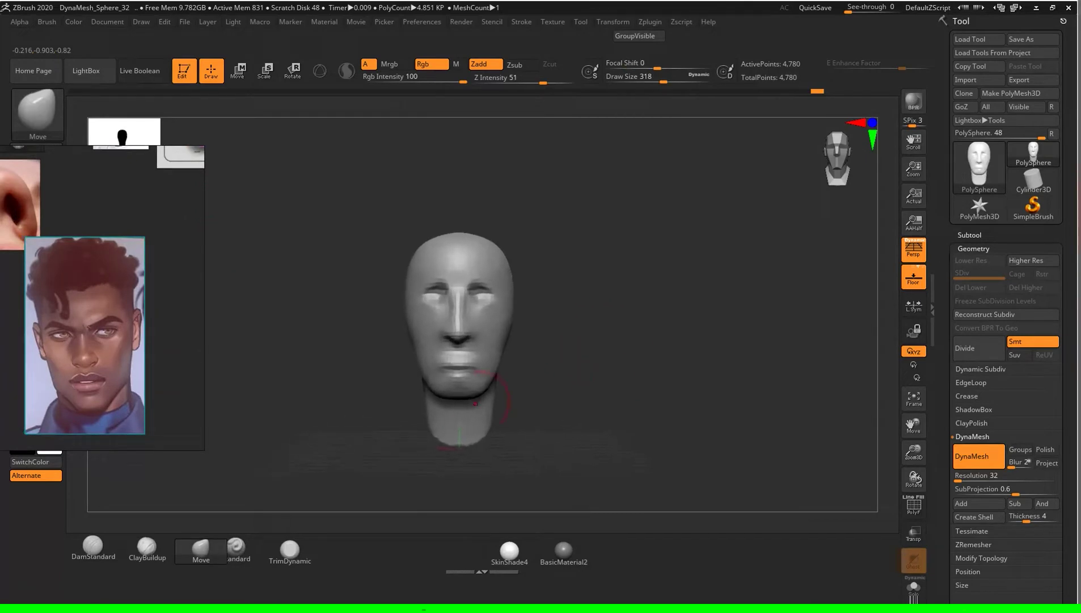
Step: Reshape the eye socket and brow with the Move brush at size 299
left_click(147, 546)
key("s")
mouse_move(633, 322)
left_mouse_down()
mouse_move(612, 322)
mouse_move(710, 298)
left_mouse_up()
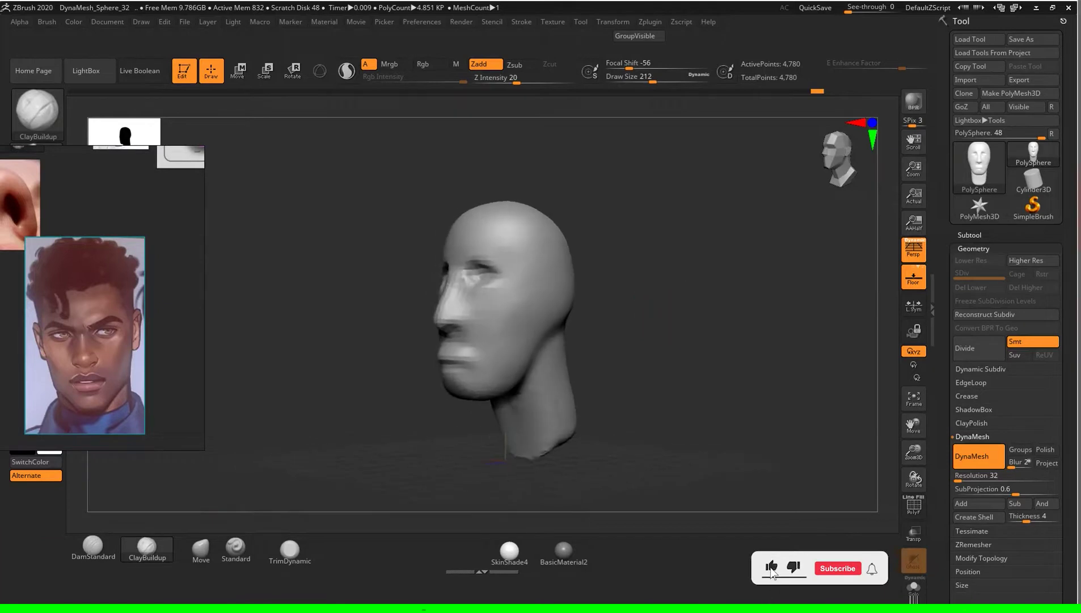
left_click_drag(709, 303, 839, 304)
left_click(201, 547)
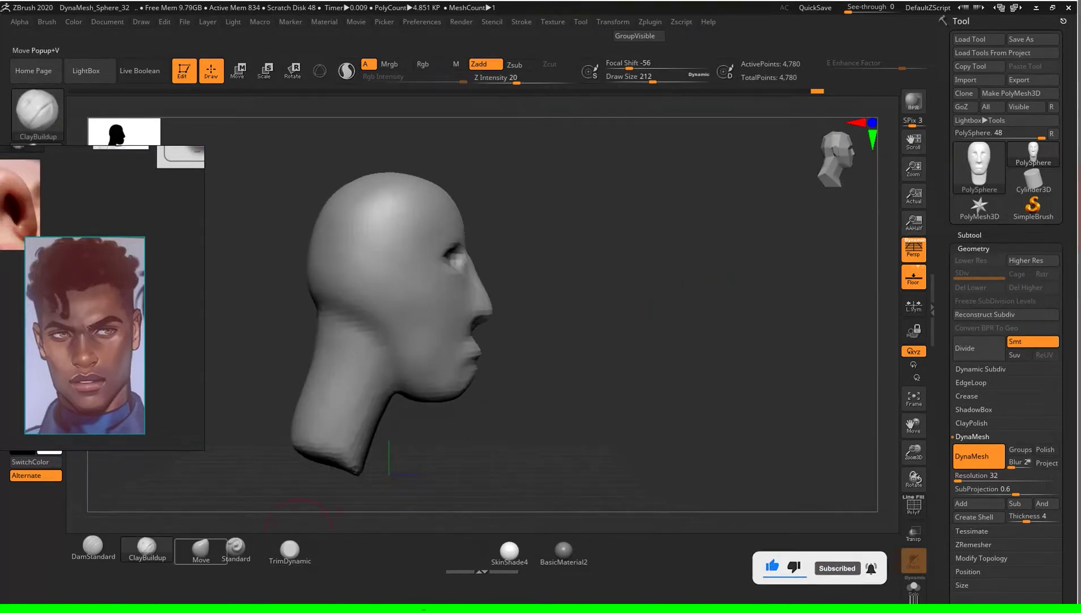
mouse_move(505, 349)
left_mouse_down("alt")
mouse_move(607, 295)
mouse_move(636, 293)
mouse_move(627, 284)
mouse_move(641, 302)
left_mouse_up("alt")
key("s")
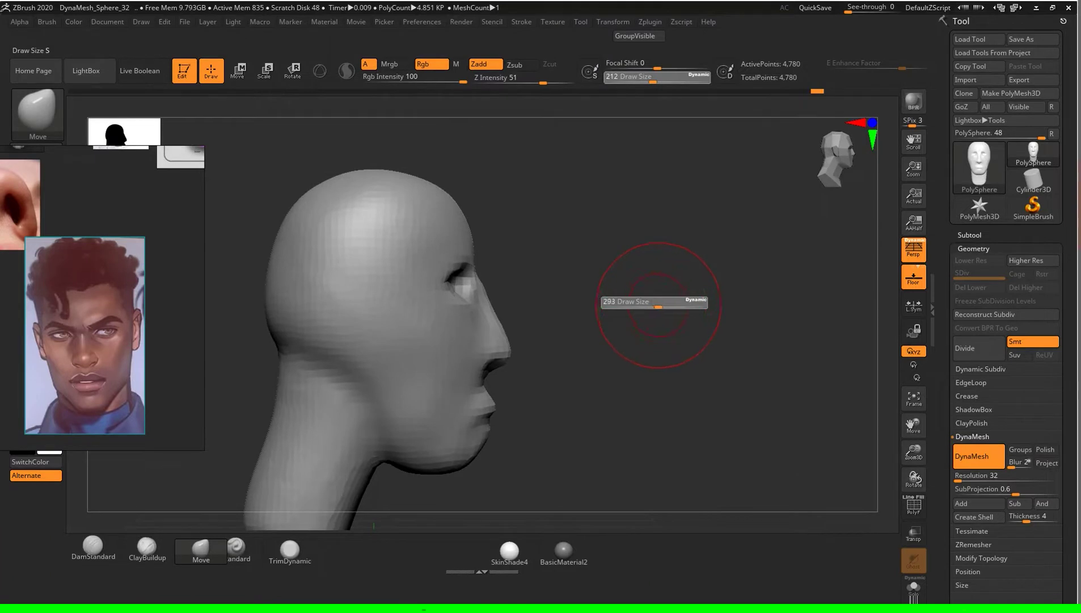
mouse_move(431, 267)
left_mouse_down()
mouse_move(422, 275)
mouse_move(440, 267)
mouse_move(448, 278)
left_mouse_up()
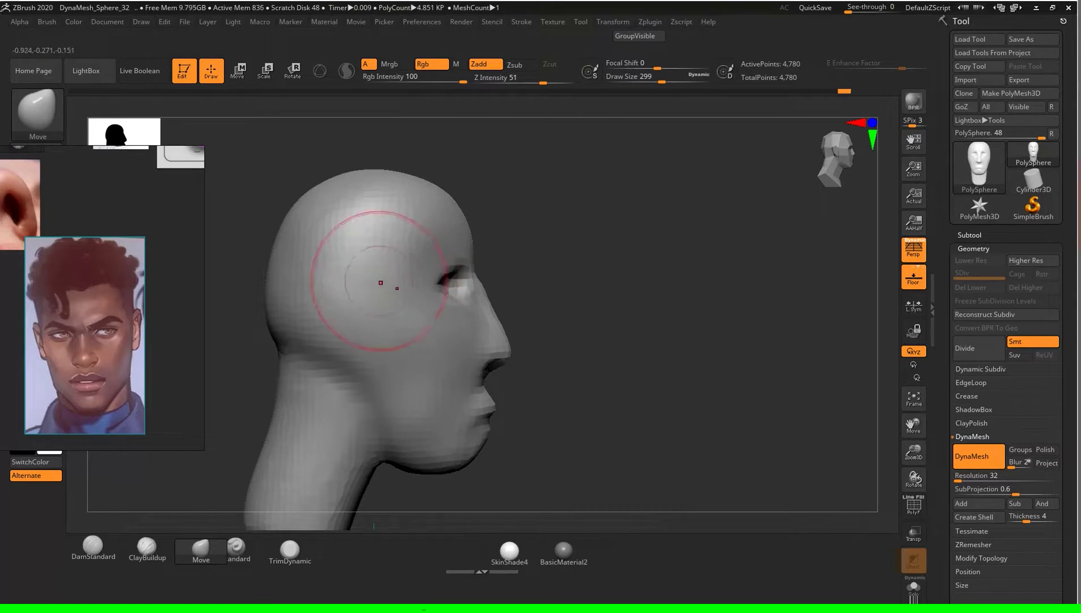
left_click_drag(681, 317, 604, 329)
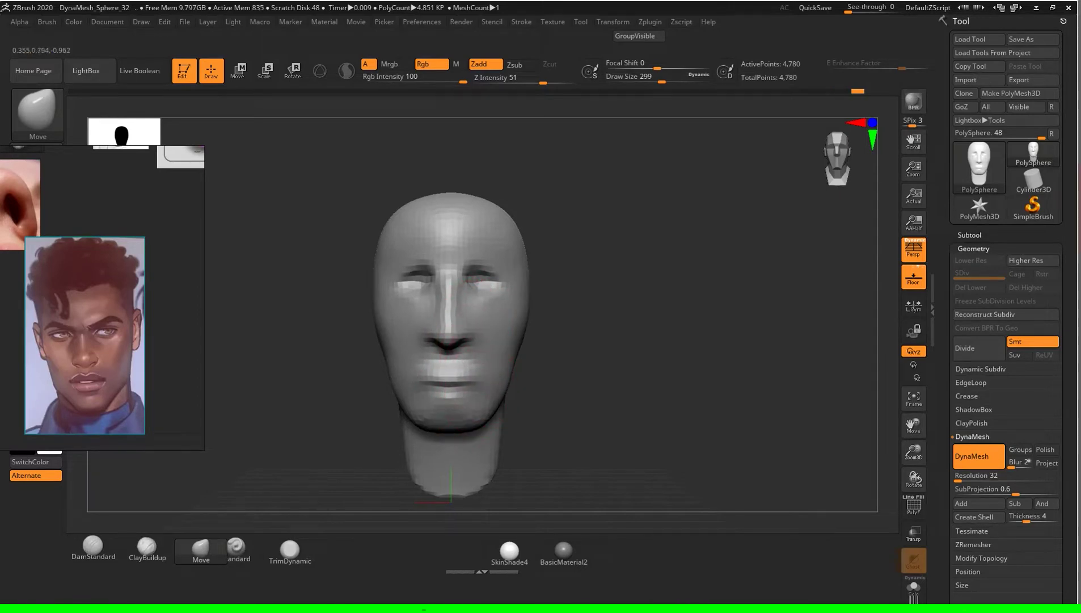
left_click_drag(608, 339, 753, 323)
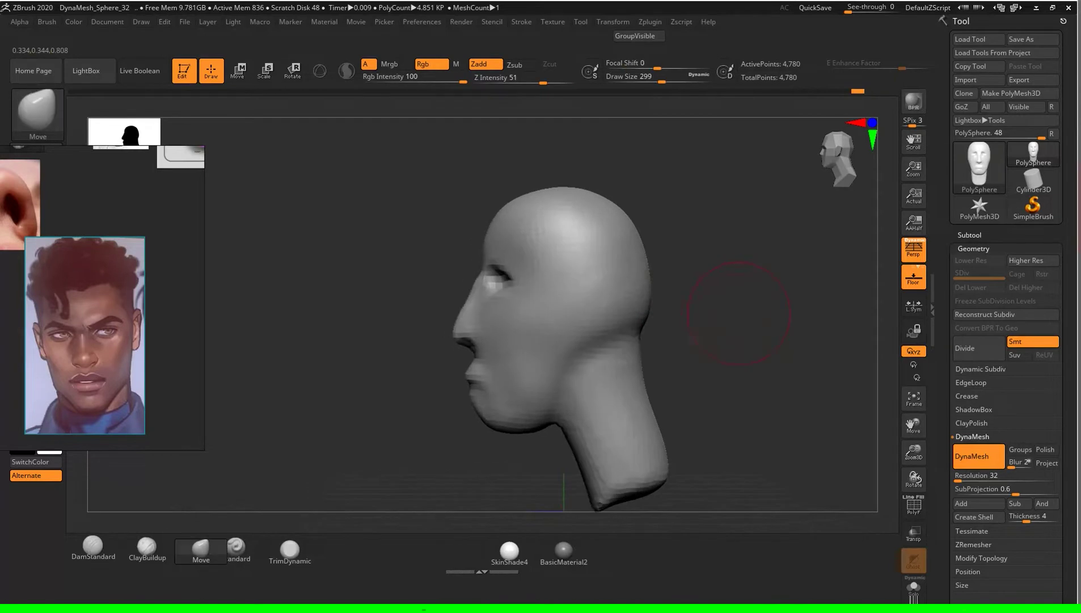
mouse_move(753, 324)
left_mouse_down("alt")
mouse_move(709, 363)
mouse_move(806, 357)
left_mouse_up("alt")
Step: Set up ClayBuildup for the cheeks from a front view, brush size 234
left_click(147, 548)
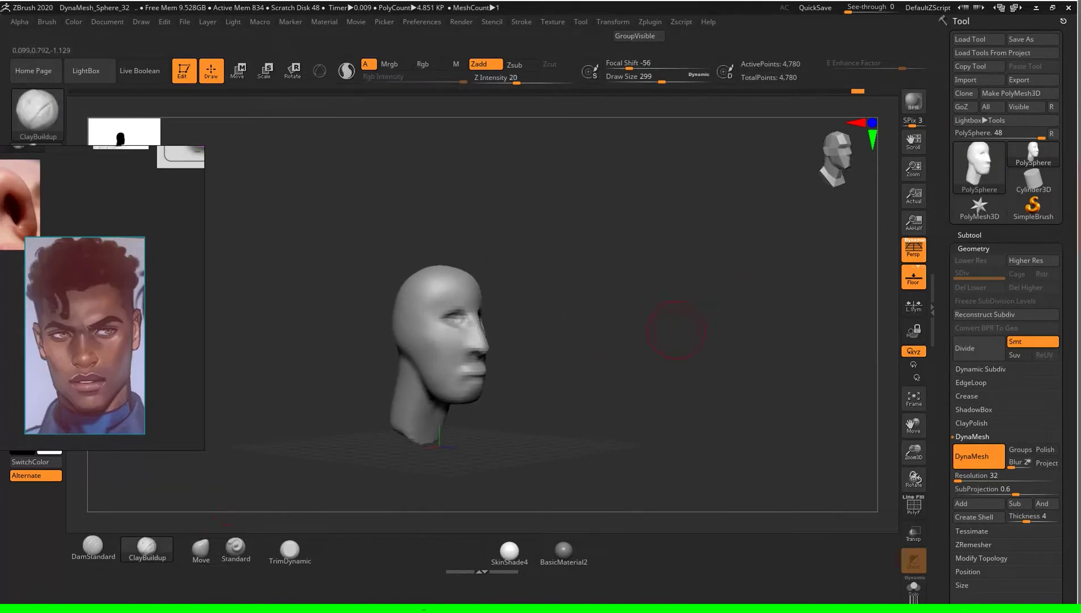
left_click_drag(675, 325, 595, 329, "shift")
key("s")
left_click_drag(636, 327, 642, 327)
mouse_move(642, 326)
left_mouse_down("alt")
mouse_move(641, 306)
mouse_move(630, 329)
mouse_move(634, 301)
mouse_move(637, 316)
mouse_move(592, 338)
left_mouse_up("alt")
key("s")
key("s")
key("s")
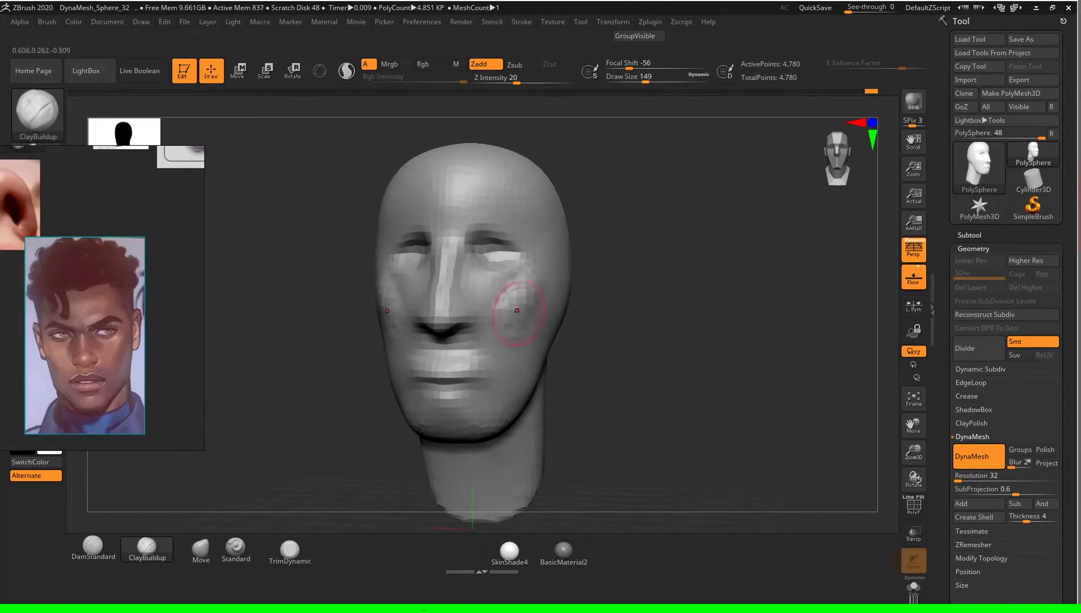
Step: Smooth the cheek build-up, checking it from three-quarter and profile views
left_click_drag(709, 295, 555, 291, "shift")
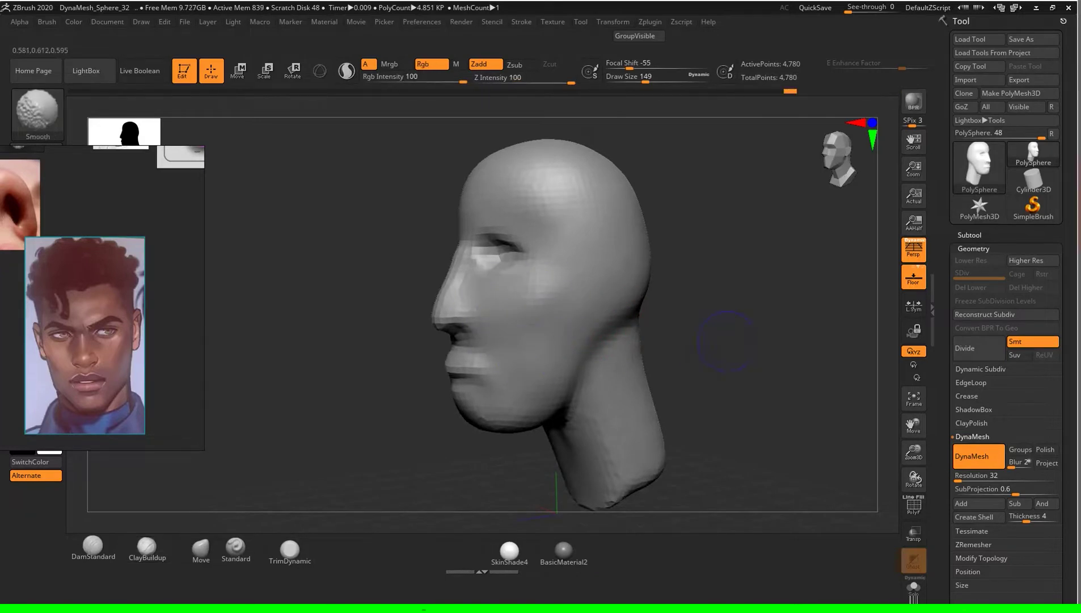
left_click_drag(709, 352, 840, 352)
left_click_drag(513, 298, 518, 331)
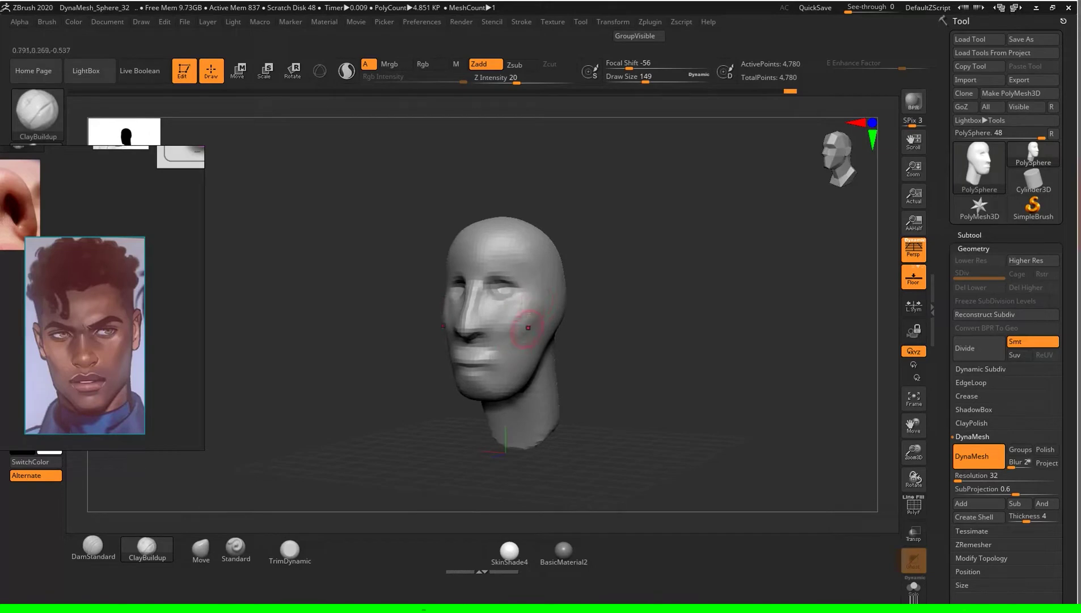
key("shift")
mouse_move(652, 332)
left_mouse_down()
mouse_move(766, 332)
mouse_move(709, 332)
mouse_move(709, 295)
left_mouse_up()
mouse_move(514, 297)
left_mouse_down()
mouse_move(639, 314)
mouse_move(641, 348)
mouse_move(575, 348)
left_mouse_up()
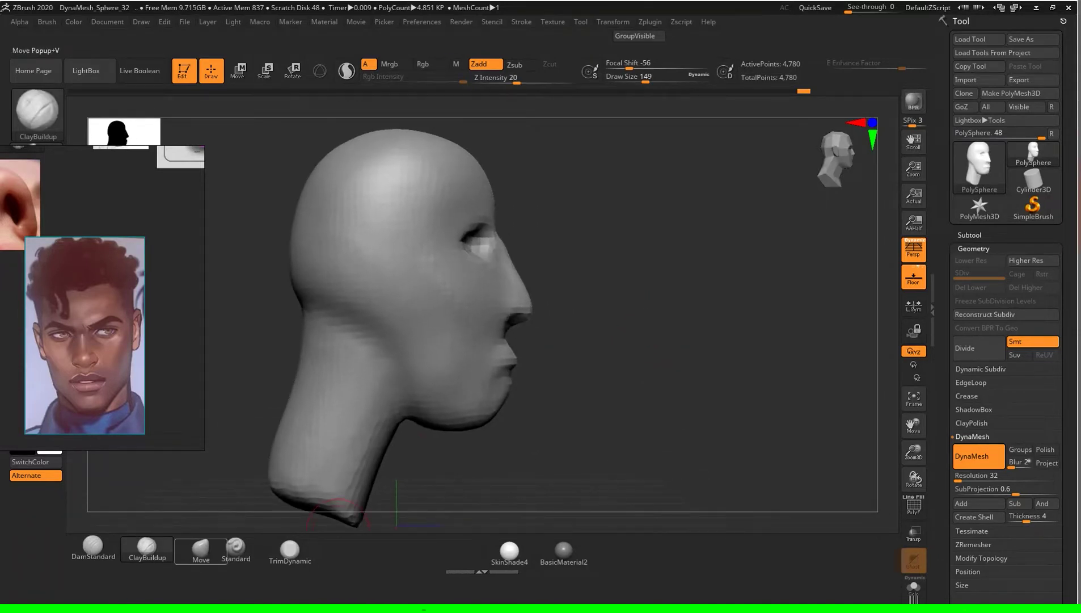
Step: Refine the brow and forehead with the Move brush, raising its size from 182 to 1000
left_click(201, 548)
key("s")
left_click(611, 335)
left_click_drag(611, 332, 584, 315)
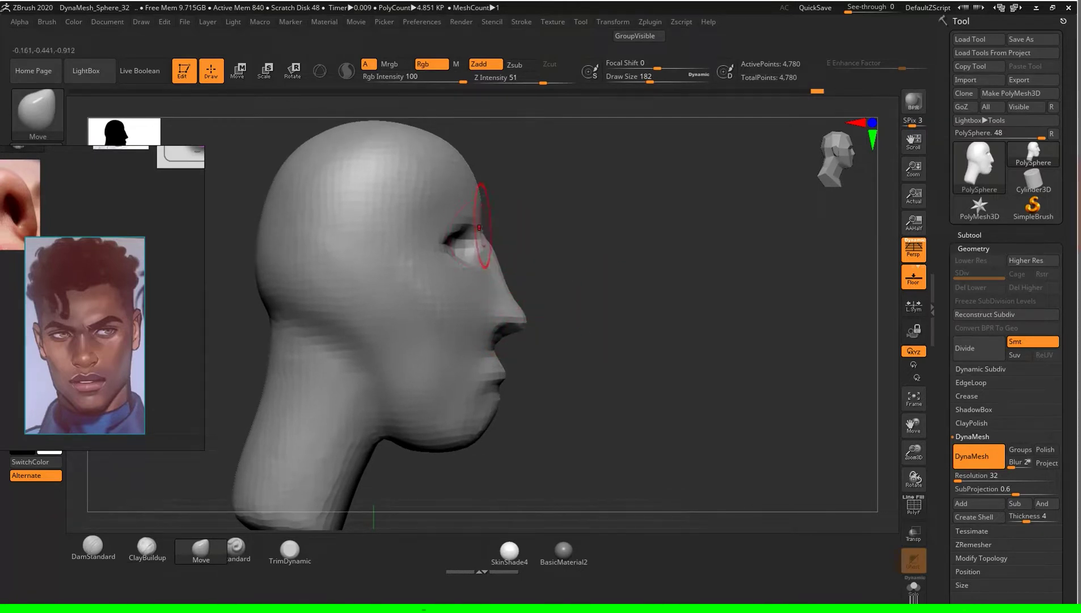
mouse_move(545, 232)
left_mouse_down()
mouse_move(647, 244)
mouse_move(680, 204)
mouse_move(681, 323)
mouse_move(567, 282)
mouse_move(582, 293)
left_mouse_up()
key("s")
key("s")
key("s")
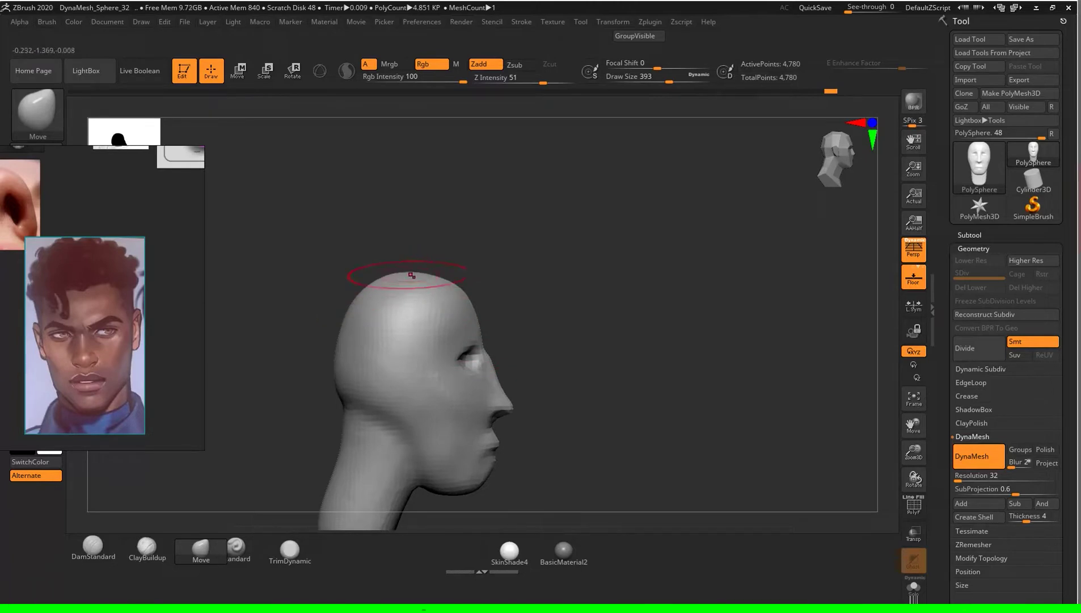
key("s")
left_click_drag(456, 270, 522, 270)
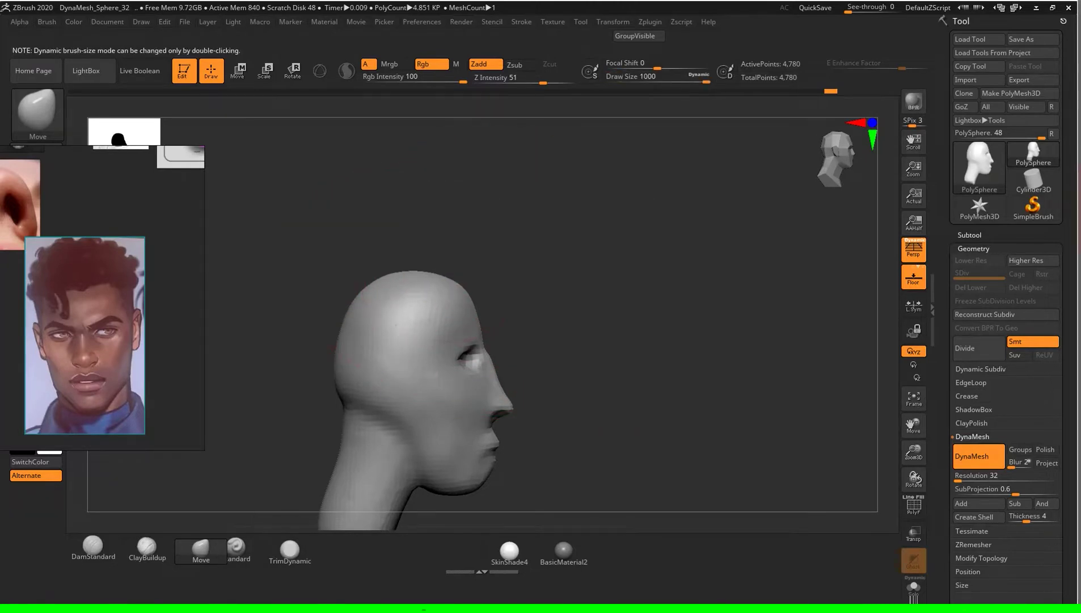
Step: Shift the whole head and reshape neck and face with the Move brush at size 400
mouse_move(458, 294)
left_mouse_down()
mouse_move(559, 258)
mouse_move(522, 267)
left_mouse_up()
key("s")
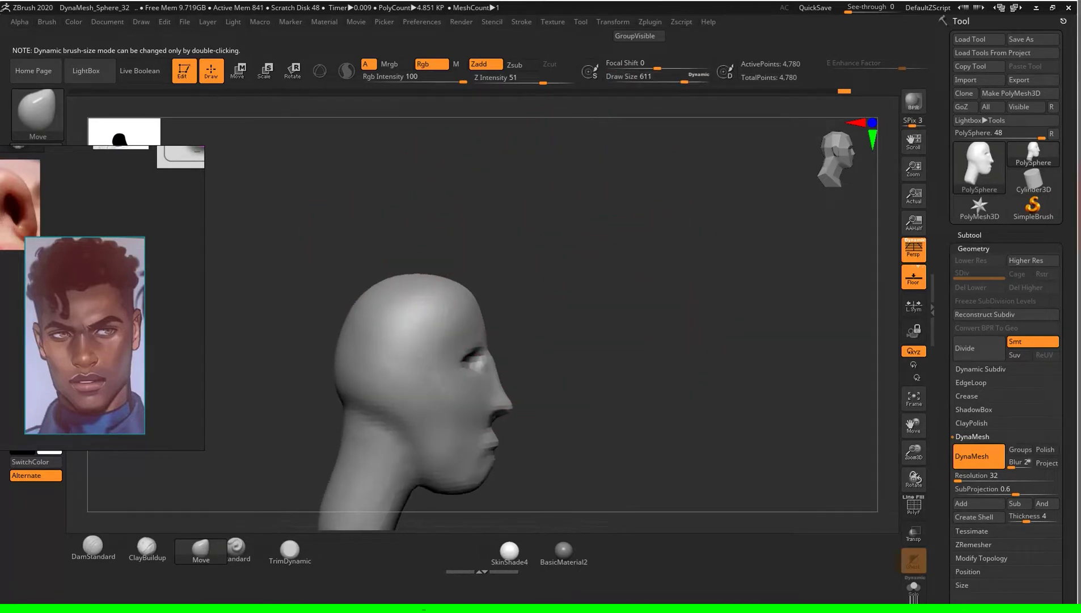
key("s")
left_click_drag(636, 309, 627, 309)
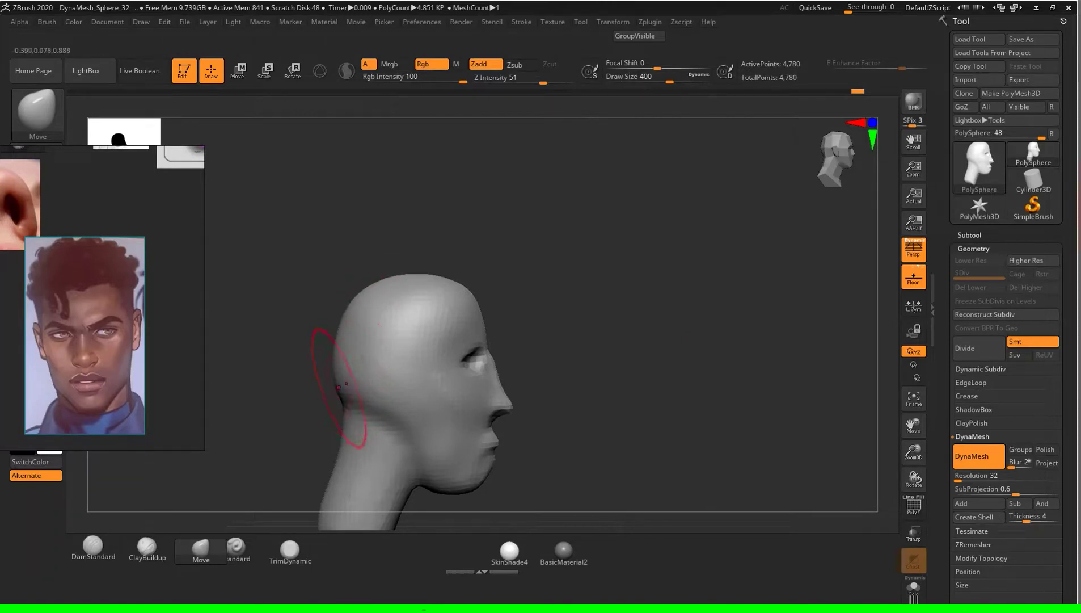
left_click_drag(590, 340, 461, 339, "shift")
key("s")
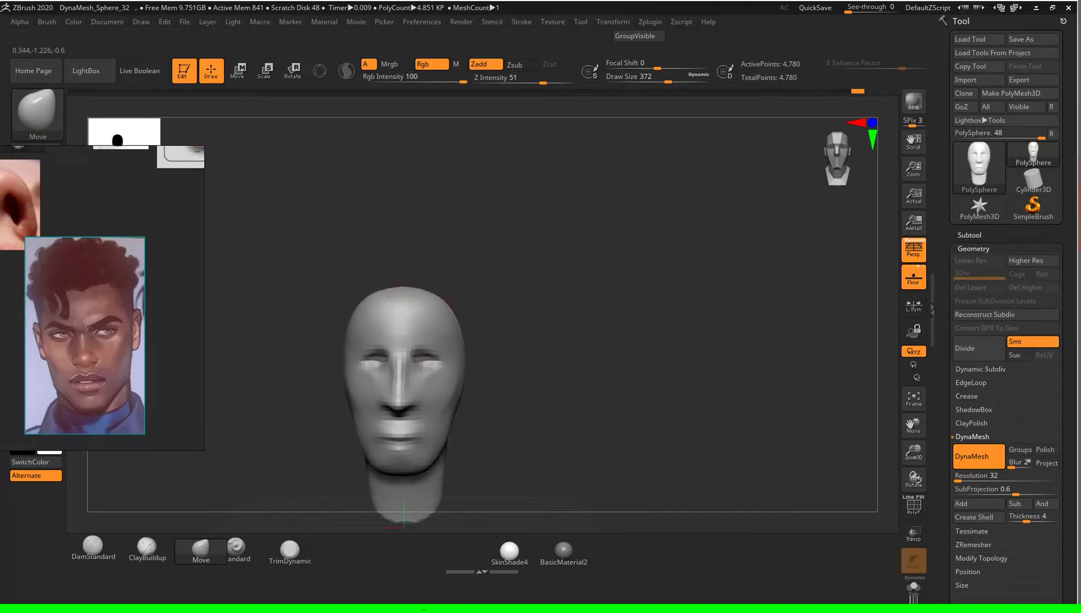
left_click_drag(475, 295, 478, 334, "shift")
key("s")
mouse_move(603, 350)
left_mouse_down("alt")
mouse_move(612, 316)
mouse_move(590, 346)
left_mouse_up("alt")
Step: Widen and enlarge the face at size 734, then check front and side profiles
key("s")
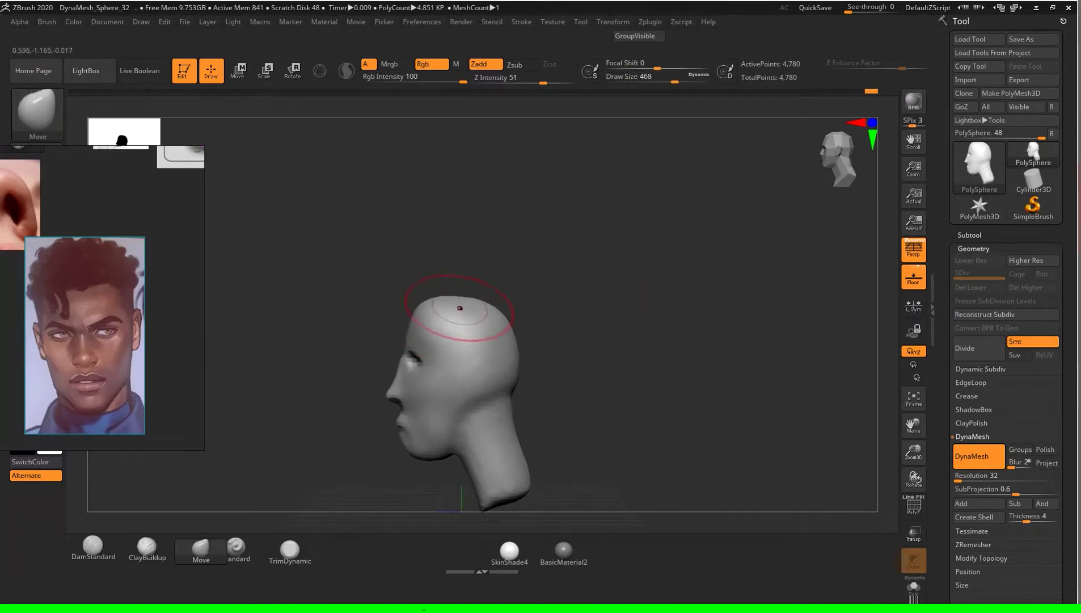
key("s")
left_click_drag(553, 290, 581, 289)
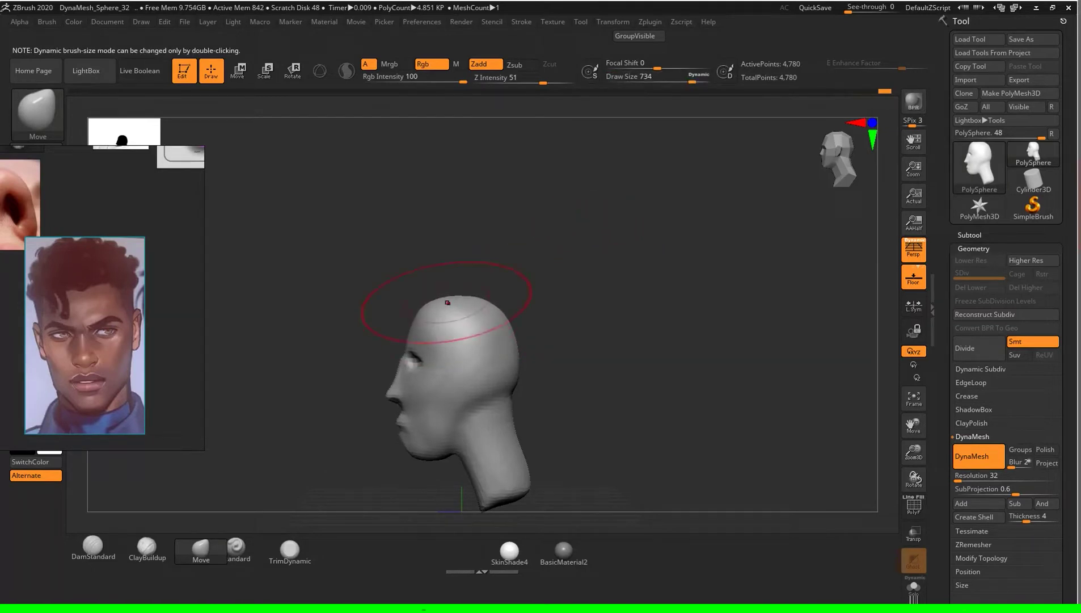
mouse_move(544, 317)
left_mouse_down()
mouse_move(592, 334)
mouse_move(572, 333)
mouse_move(563, 320)
mouse_move(640, 302)
mouse_move(636, 311)
left_mouse_up()
key("s")
key("s")
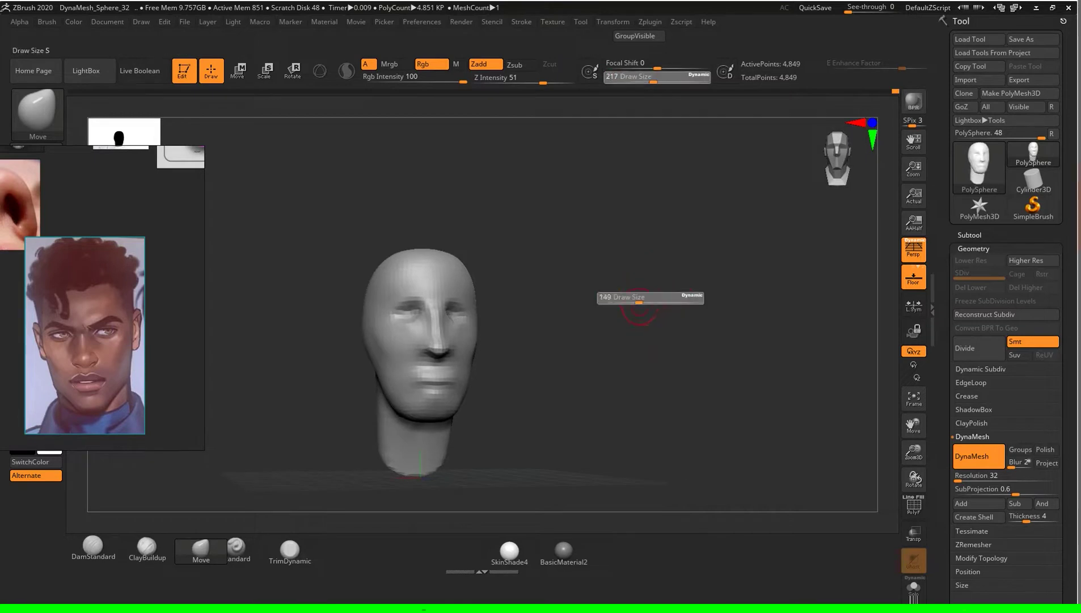
left_click_drag(431, 340, 471, 317)
key("s")
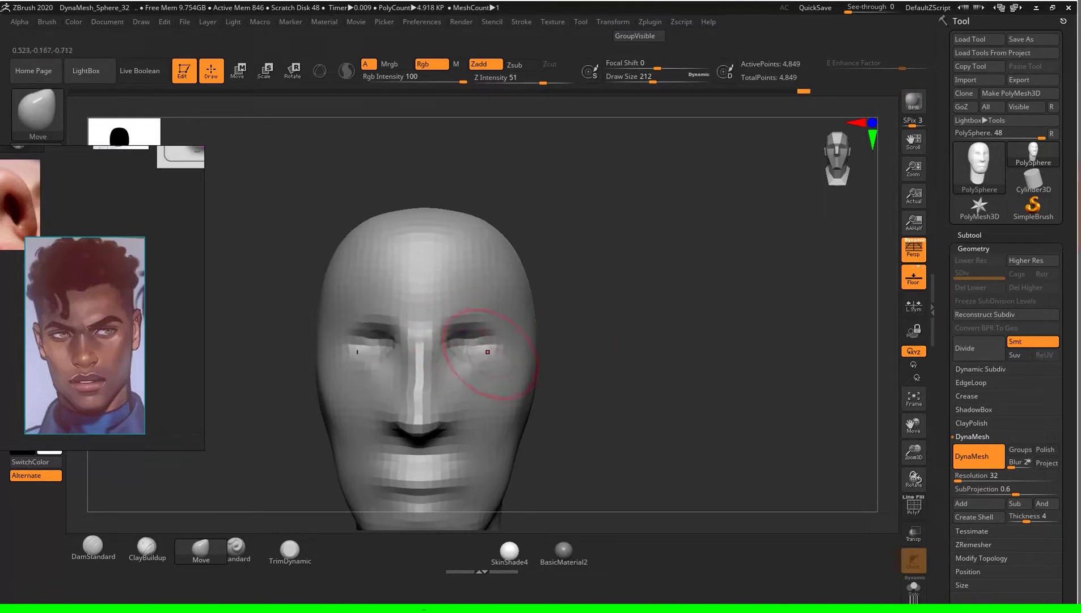
left_click_drag(672, 351, 514, 352)
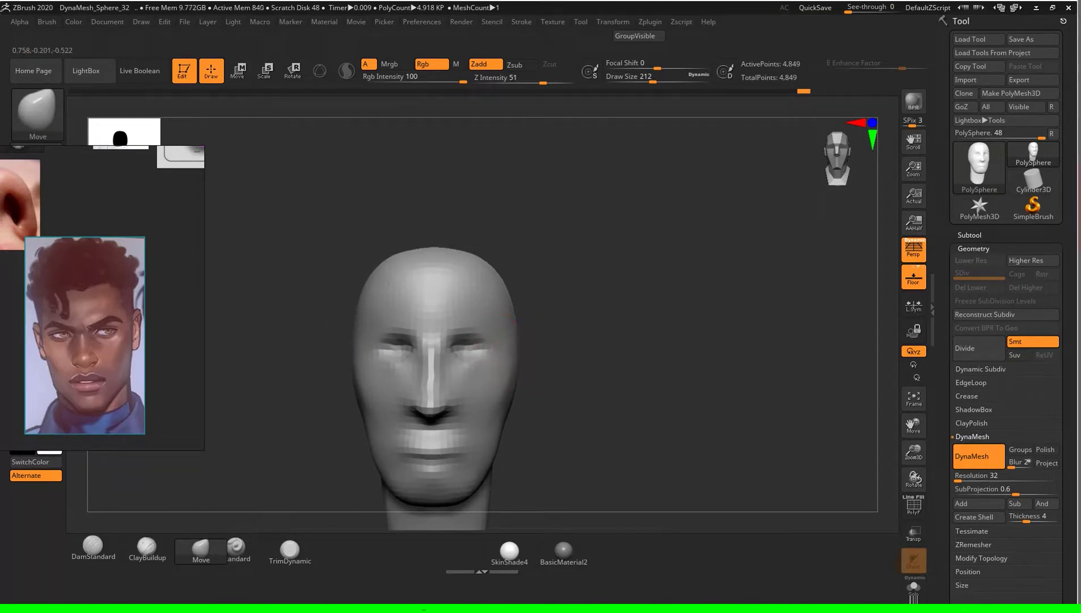
left_click_drag(594, 347, 631, 343)
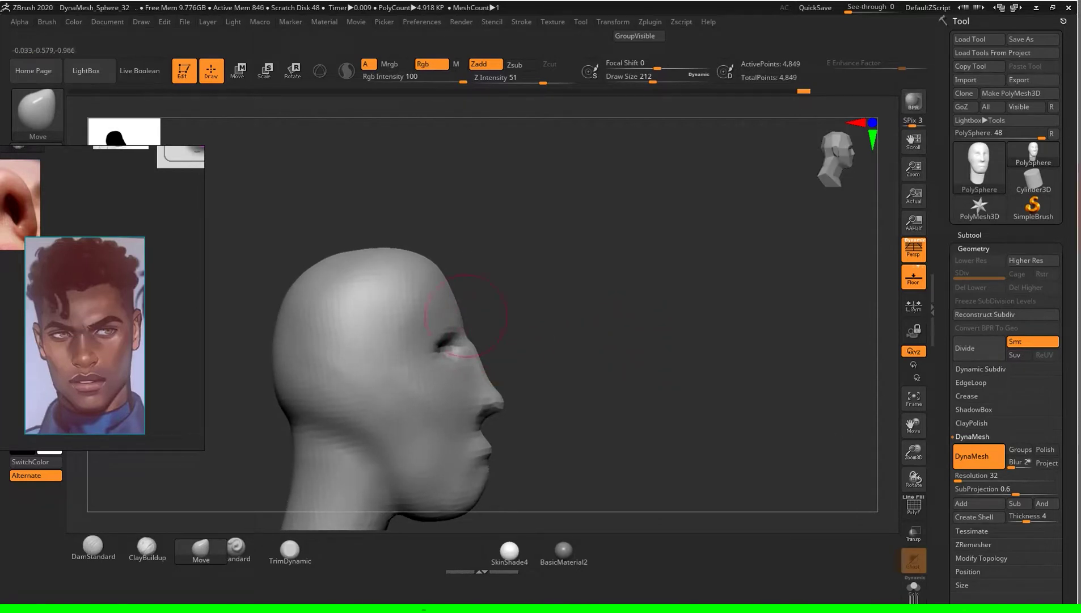
mouse_move(596, 341)
left_mouse_down()
mouse_move(611, 227)
mouse_move(608, 285)
mouse_move(601, 238)
mouse_move(584, 344)
left_mouse_up()
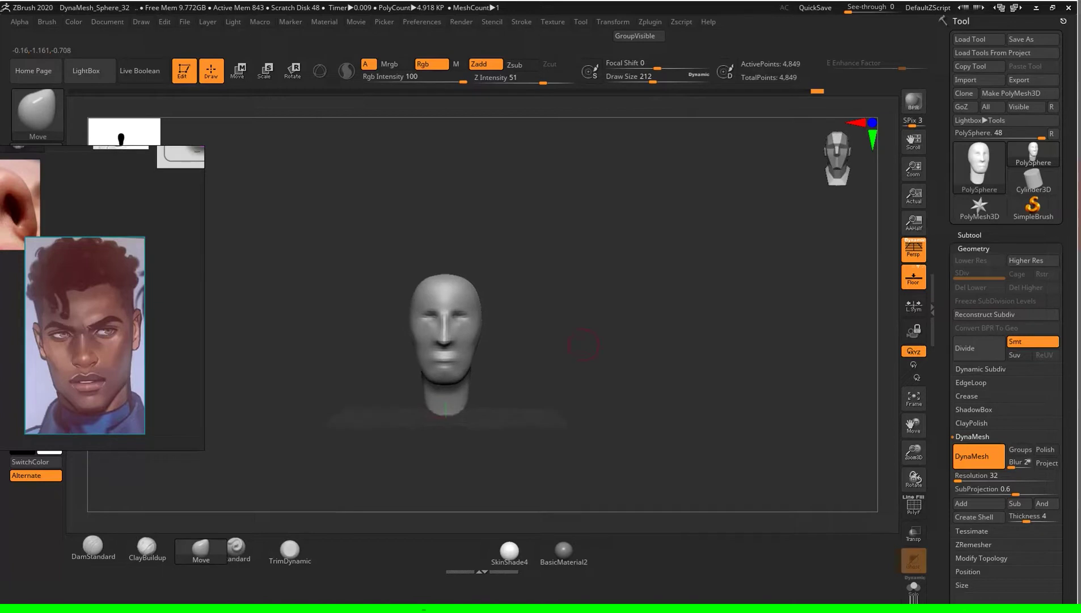
left_click_drag(85, 334, 93, 323)
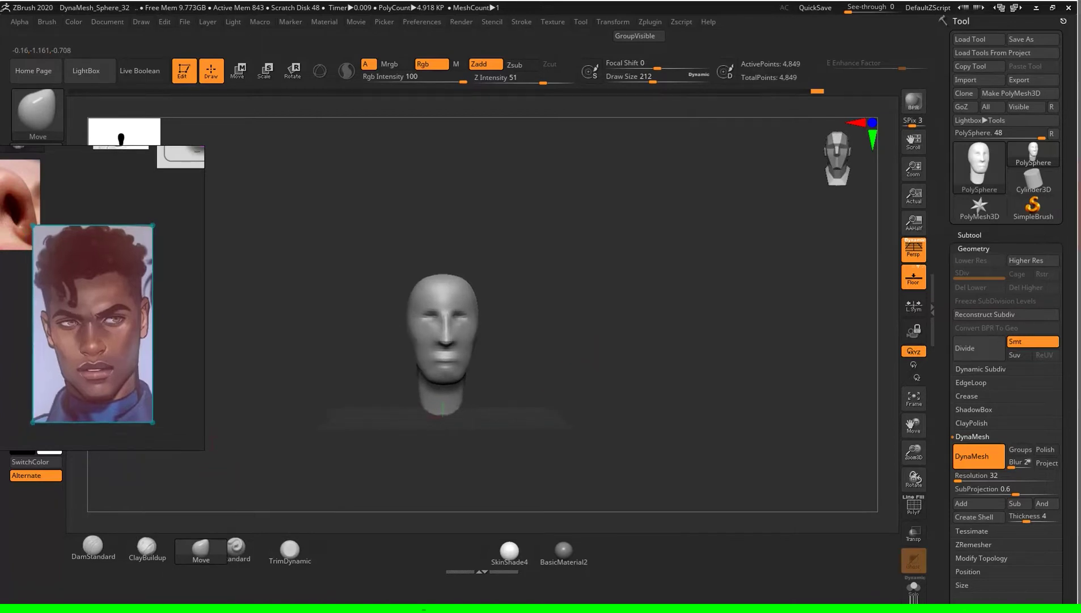
scroll(446, 280, "up", 3)
Step: Carve and deepen a DamStandard crease along the mouth line between the lips
left_click_drag(624, 284, 670, 272)
left_click_drag(664, 375, 624, 369, "shift")
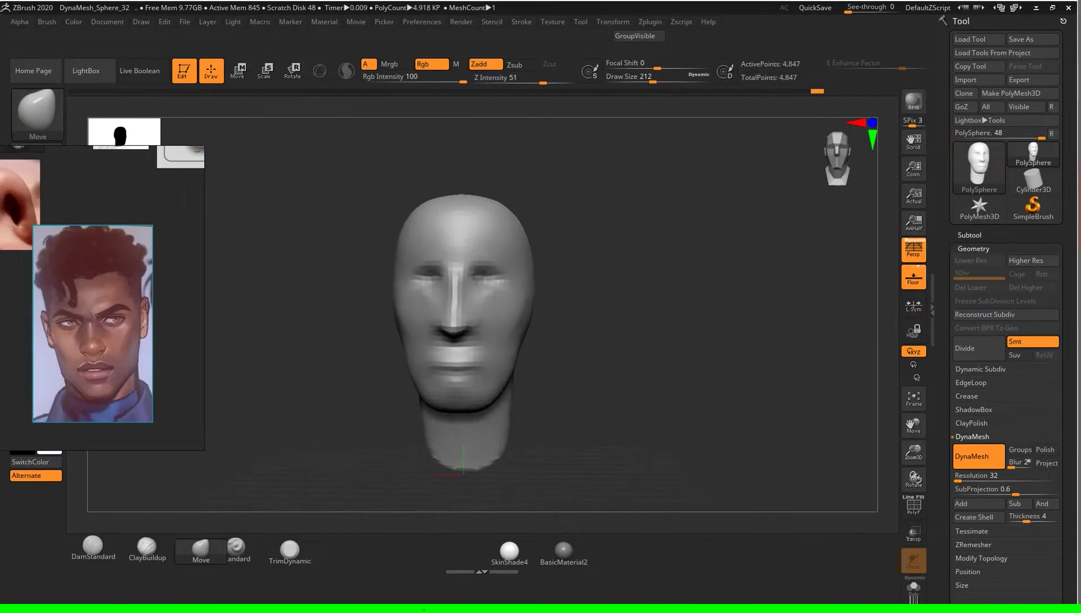
left_click_drag(624, 318, 675, 335)
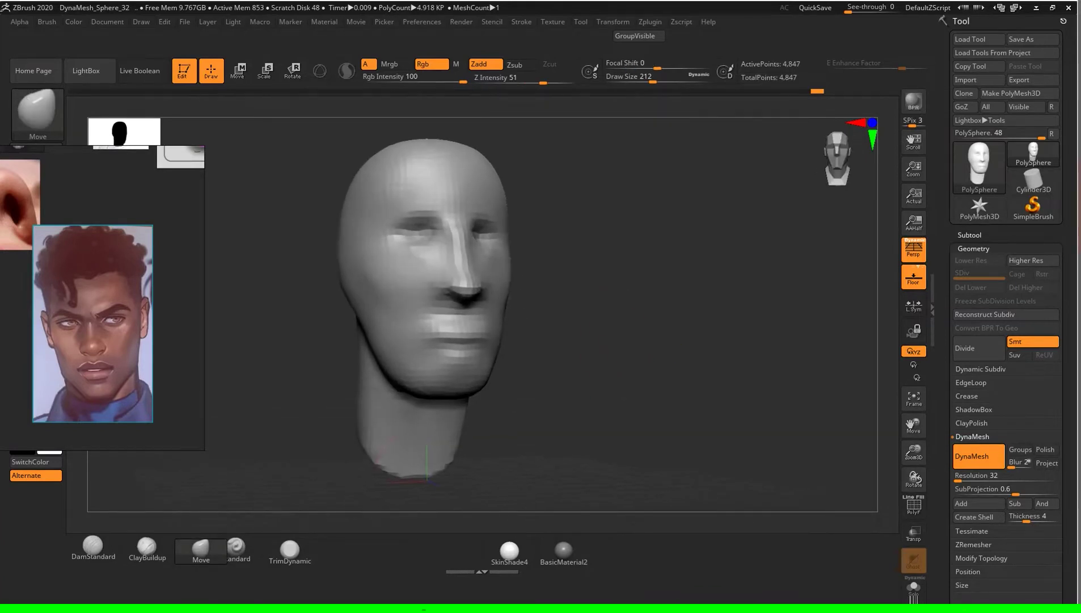
left_click(93, 546)
mouse_move(556, 334)
left_mouse_down()
mouse_move(623, 333)
mouse_move(530, 337)
mouse_move(445, 372)
left_mouse_up()
key("s")
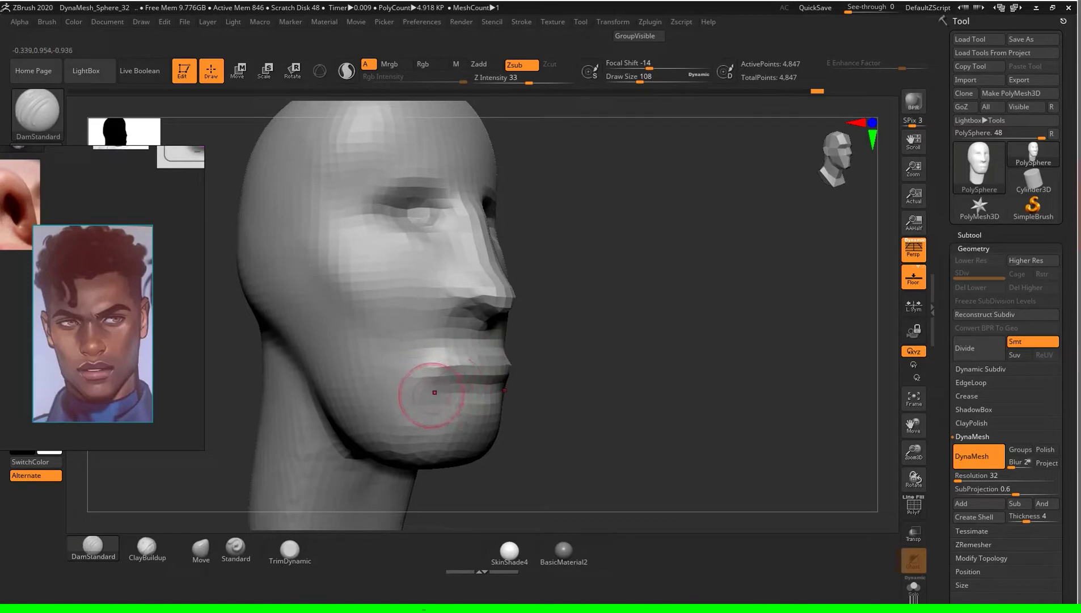
left_click_drag(435, 392, 505, 390)
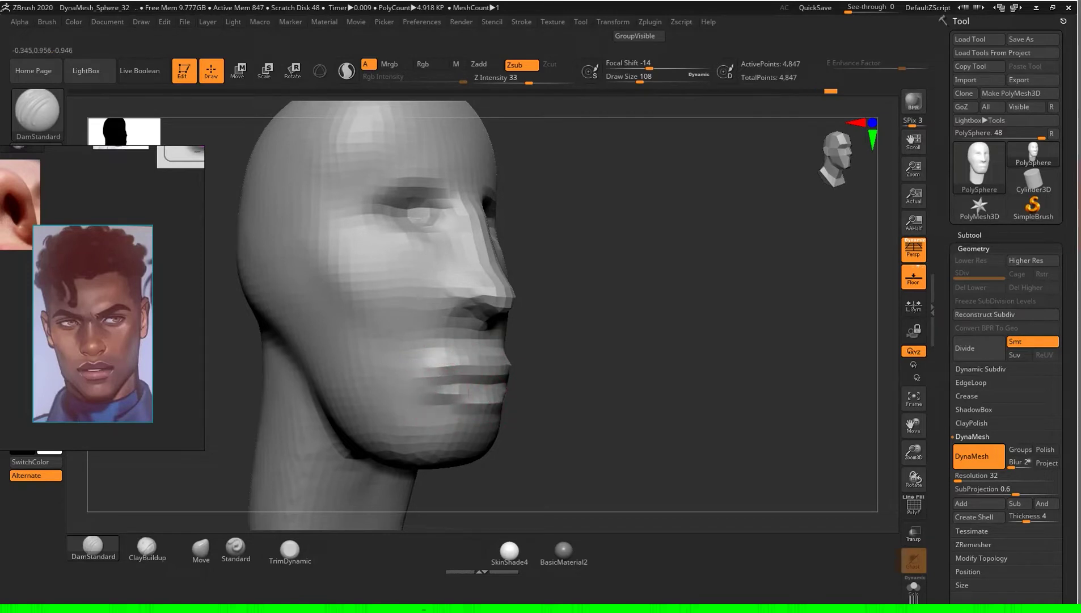
mouse_move(435, 386)
left_mouse_down()
mouse_move(469, 413)
mouse_move(505, 406)
left_mouse_up()
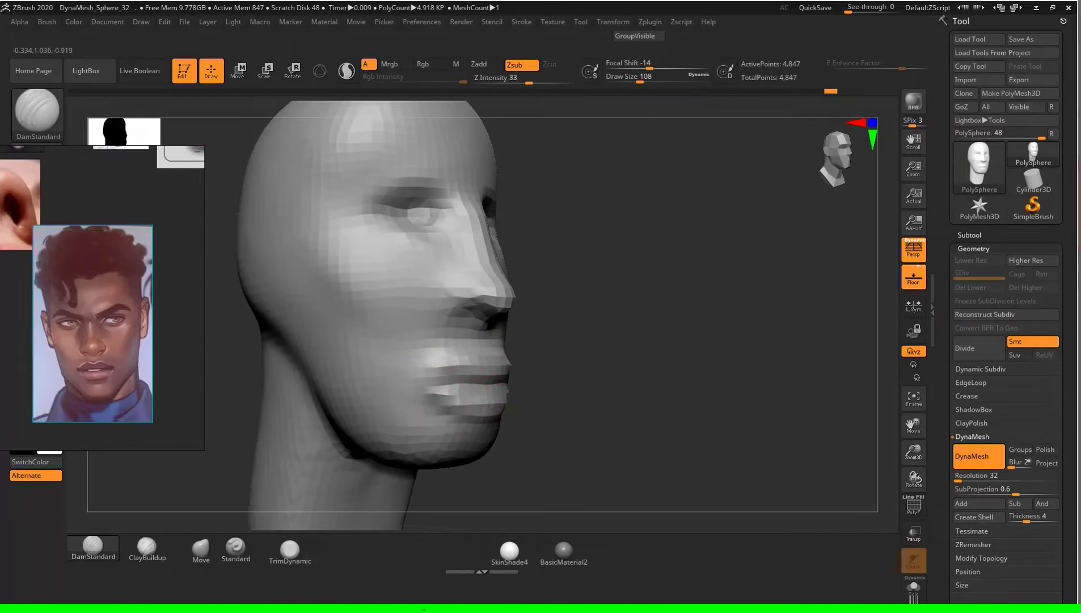
left_click_drag(426, 371, 510, 365)
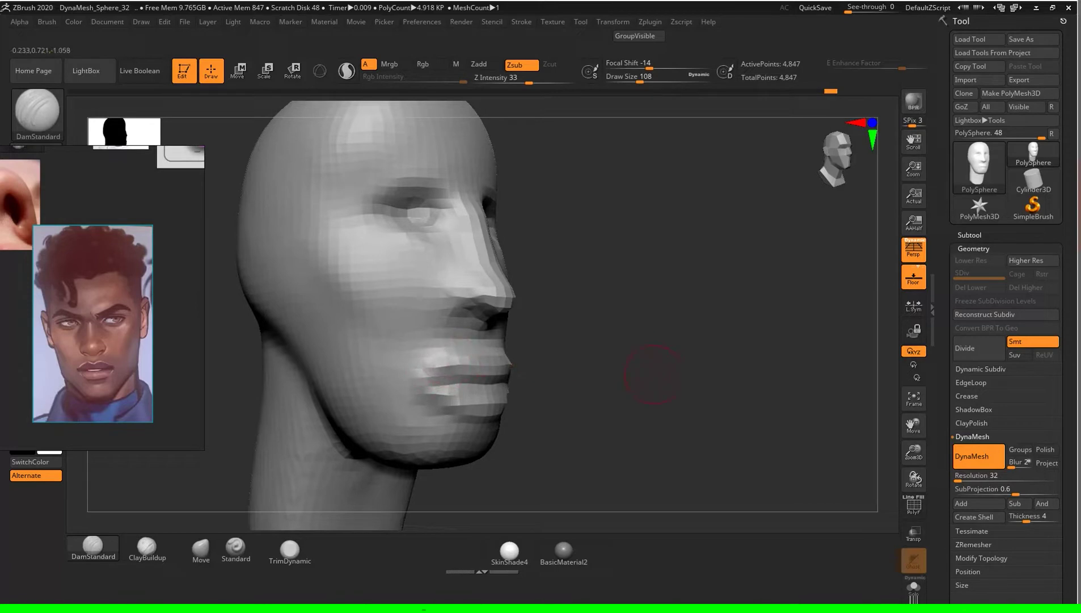
Step: Build up volume on the lower lip and chin with ClayBuildup
left_click_drag(643, 365, 539, 374)
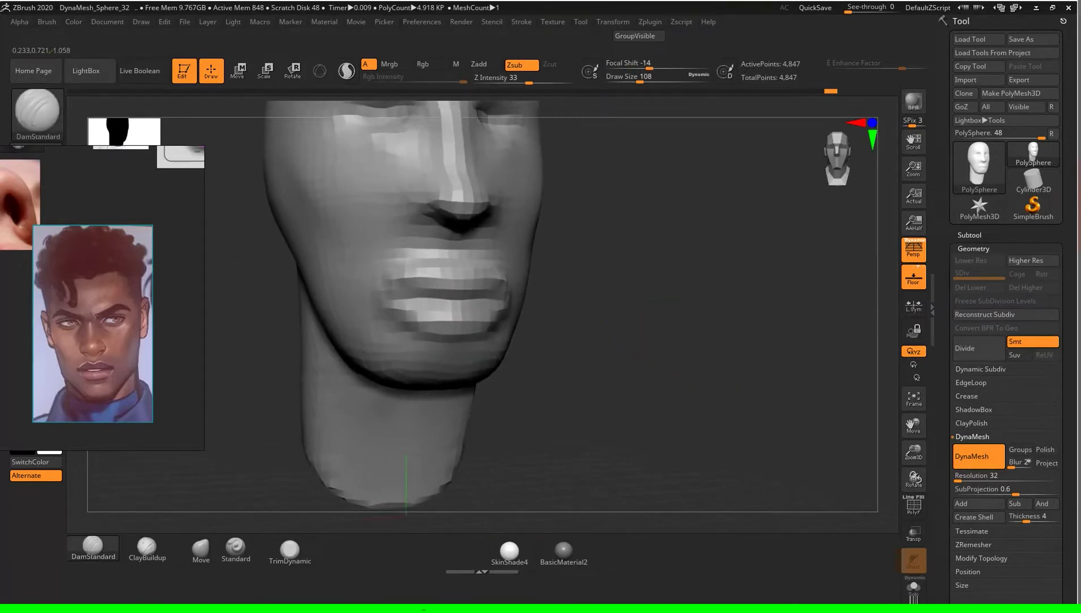
left_click_drag(624, 369, 714, 369)
left_click(147, 547)
mouse_move(499, 361)
left_mouse_down()
mouse_move(435, 357)
mouse_move(410, 375)
left_mouse_up()
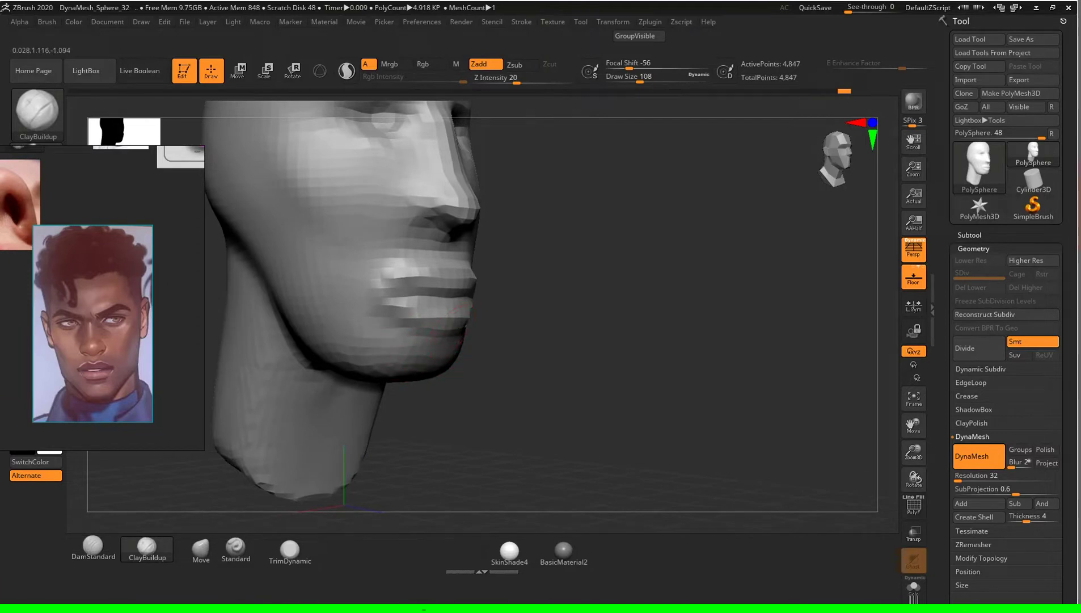
left_click_drag(448, 327, 419, 332)
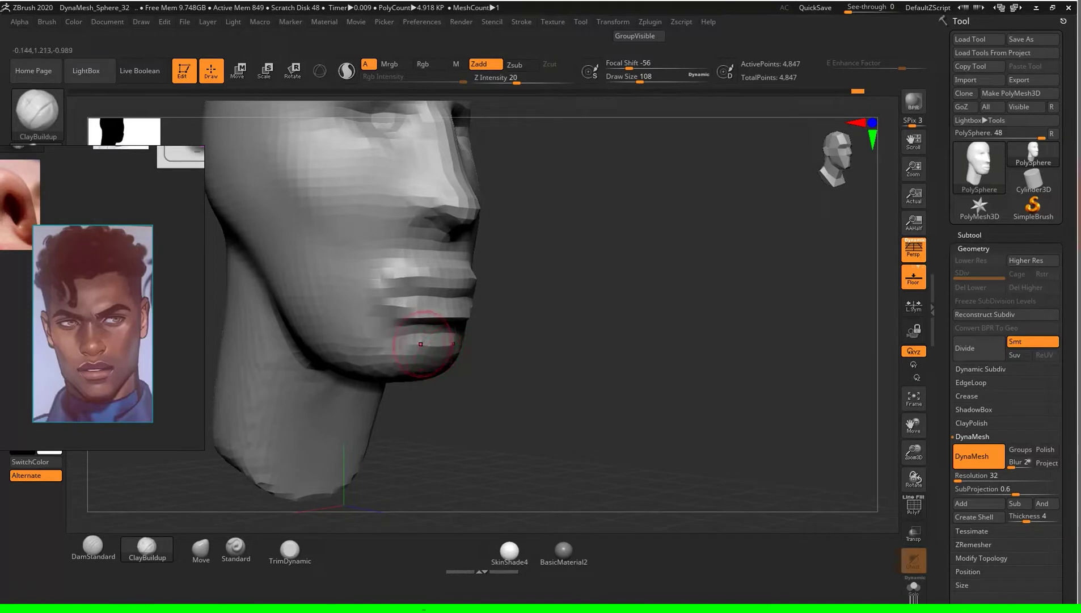
mouse_move(432, 351)
left_mouse_down()
mouse_move(397, 355)
mouse_move(623, 342)
mouse_move(565, 315)
mouse_move(531, 362)
left_mouse_up()
key("s")
left_click(200, 548)
Step: Nudge the lips into shape with the Move brush, lifting them slightly upward
key("s")
left_click_drag(482, 318, 485, 352, "alt")
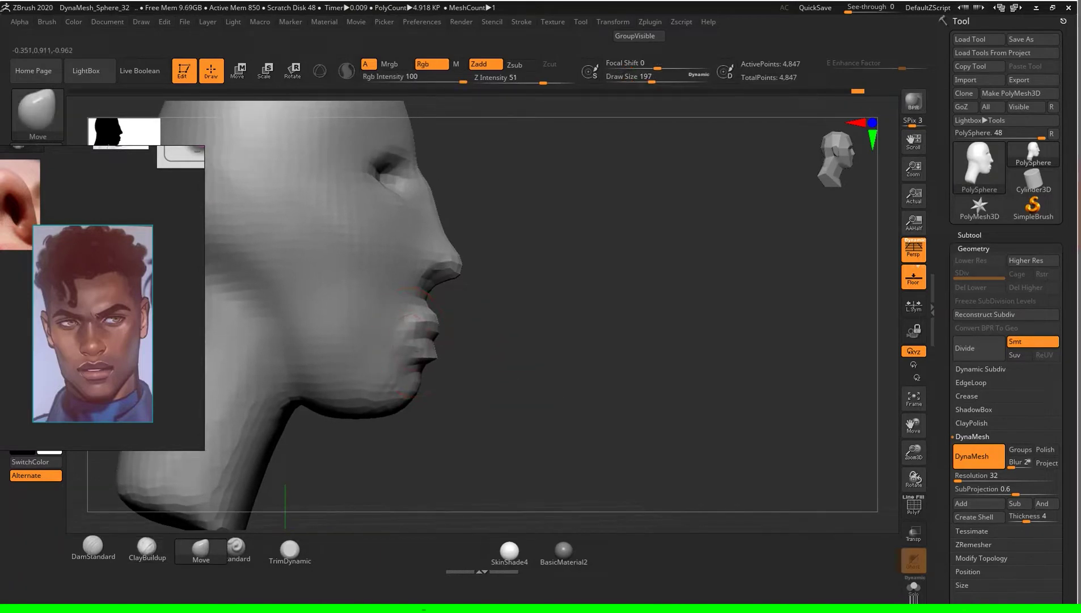
left_click_drag(426, 336, 427, 342)
left_click_drag(525, 326, 516, 340)
left_click_drag(450, 323, 506, 333)
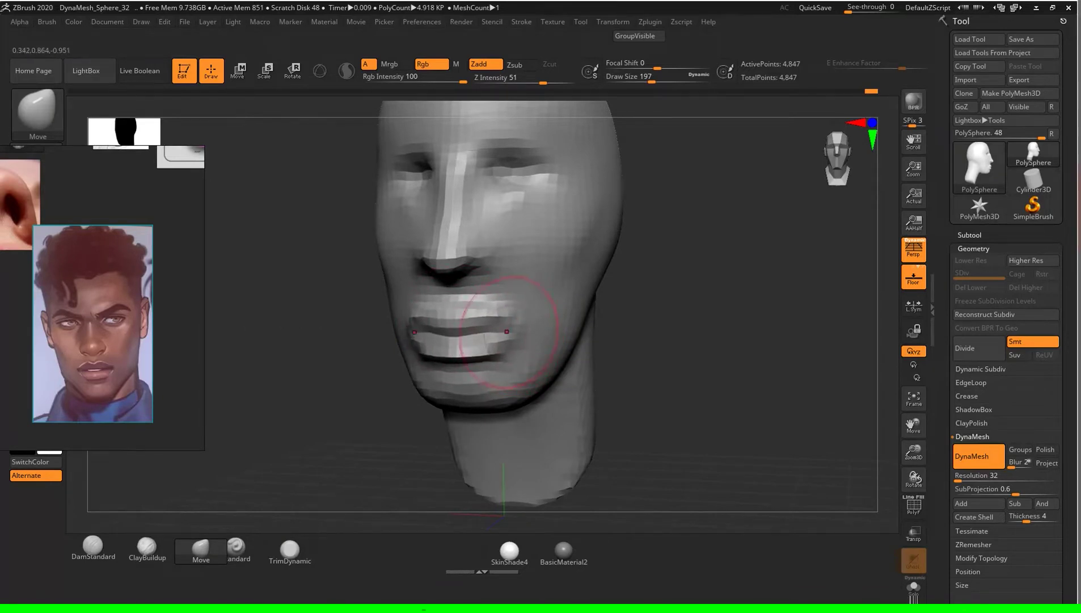
Step: Check the lips from three-quarter and front views, and set the brush size to 268
key("f")
mouse_move(741, 391)
left_mouse_down()
mouse_move(806, 391)
mouse_move(700, 362)
mouse_move(670, 372)
mouse_move(651, 340)
mouse_move(683, 375)
mouse_move(657, 379)
mouse_move(635, 362)
left_mouse_up()
mouse_move(715, 386)
left_mouse_down()
mouse_move(738, 385)
mouse_move(709, 375)
mouse_move(710, 397)
left_mouse_up()
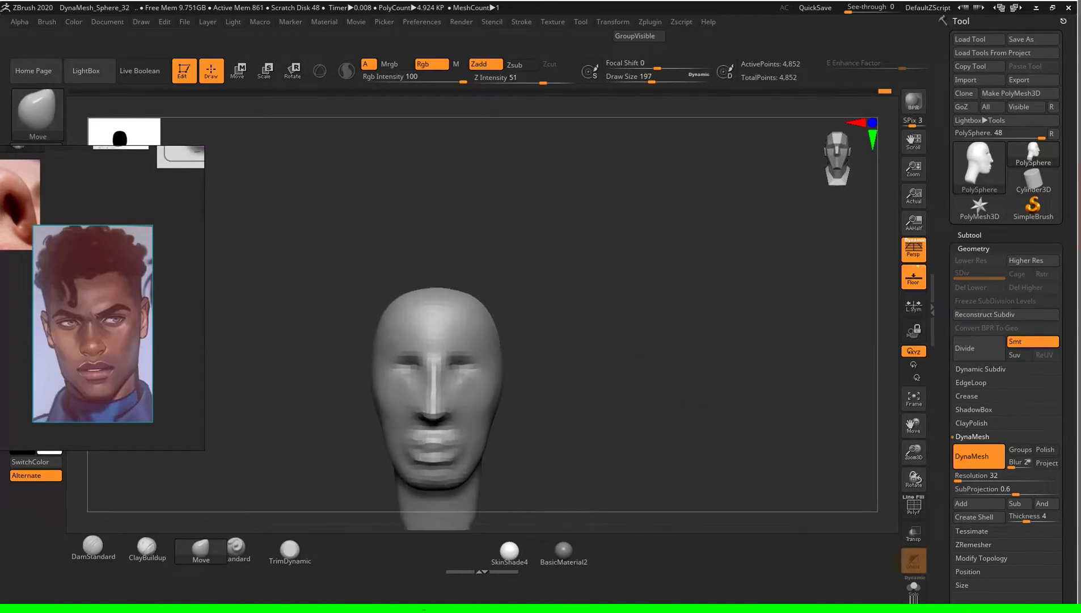
left_click_drag(428, 432, 439, 432)
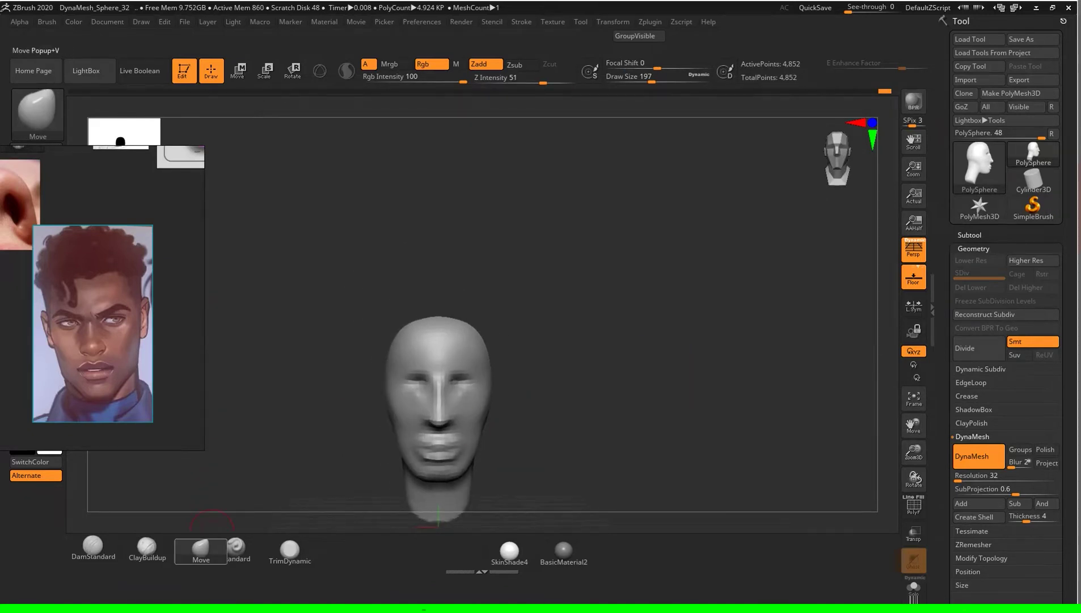
key("b")
key("Escape")
key("s")
mouse_move(614, 373)
left_mouse_down()
mouse_move(594, 350)
mouse_move(590, 318)
left_mouse_up()
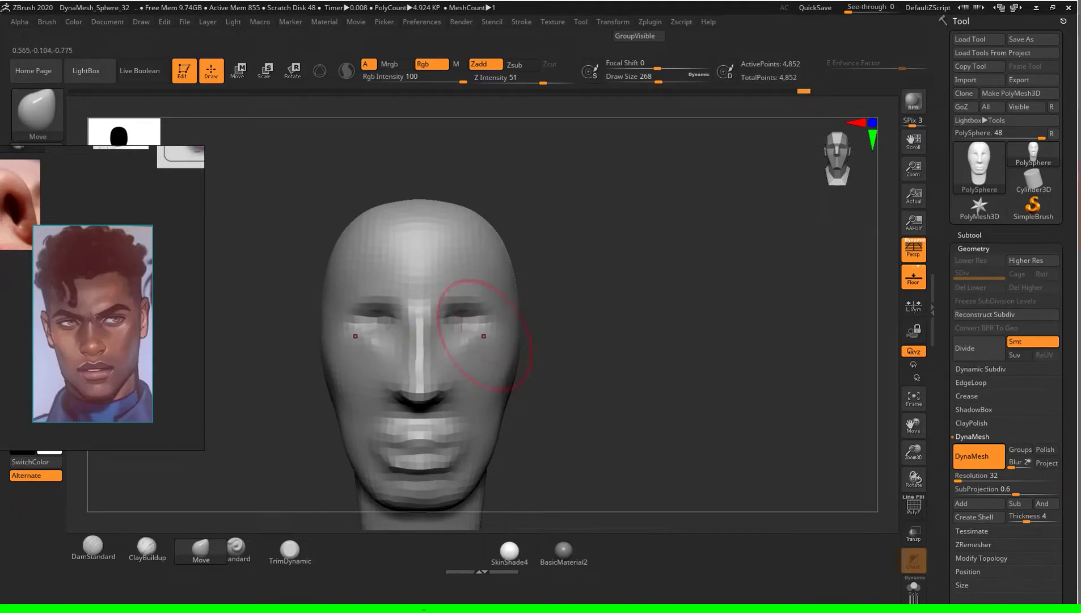
mouse_move(581, 375)
left_mouse_down("alt")
mouse_move(591, 345)
mouse_move(531, 362)
left_mouse_up("alt")
Step: Enlarge the brush and pull the chin underside slightly down, checking the left profile
key("s")
key("s")
left_click_drag(575, 344, 592, 319)
key("s")
left_click_drag(422, 369, 422, 372)
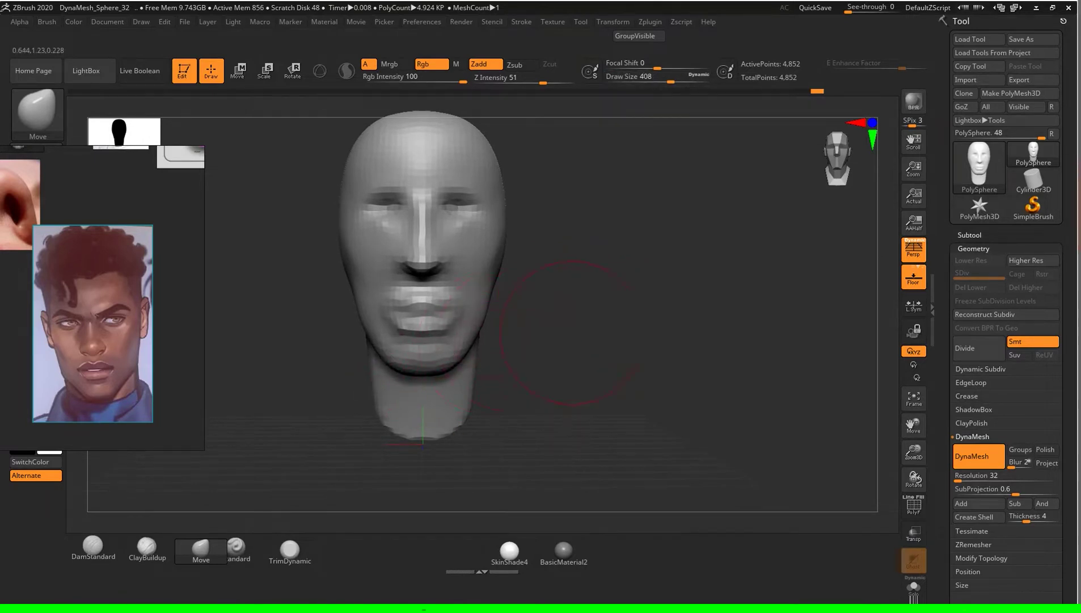
left_click_drag(571, 334, 681, 341)
left_click_drag(420, 310, 630, 226, "alt")
Step: Review the head from front and right profile, shrinking the Move brush to 167
mouse_move(676, 277)
left_mouse_down()
mouse_move(654, 261)
mouse_move(567, 261)
left_mouse_up()
left_click_drag(539, 329, 642, 331)
key("s")
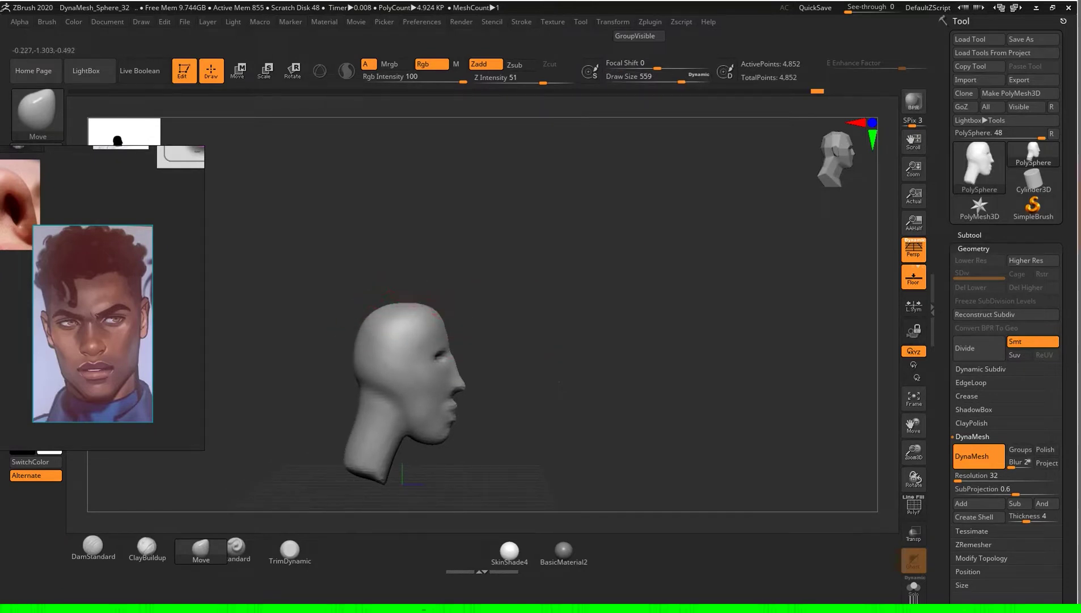
mouse_move(641, 330)
left_mouse_down()
mouse_move(550, 331)
mouse_move(592, 321)
mouse_move(685, 371)
mouse_move(635, 332)
mouse_move(551, 345)
mouse_move(600, 374)
mouse_move(608, 326)
mouse_move(558, 350)
left_mouse_up()
key("s")
key("s")
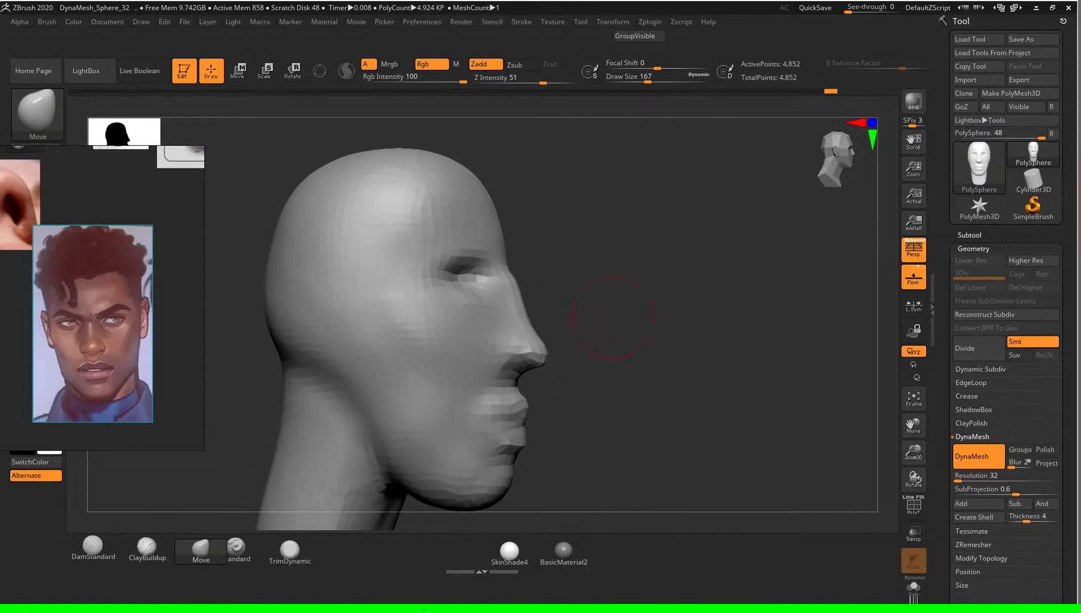
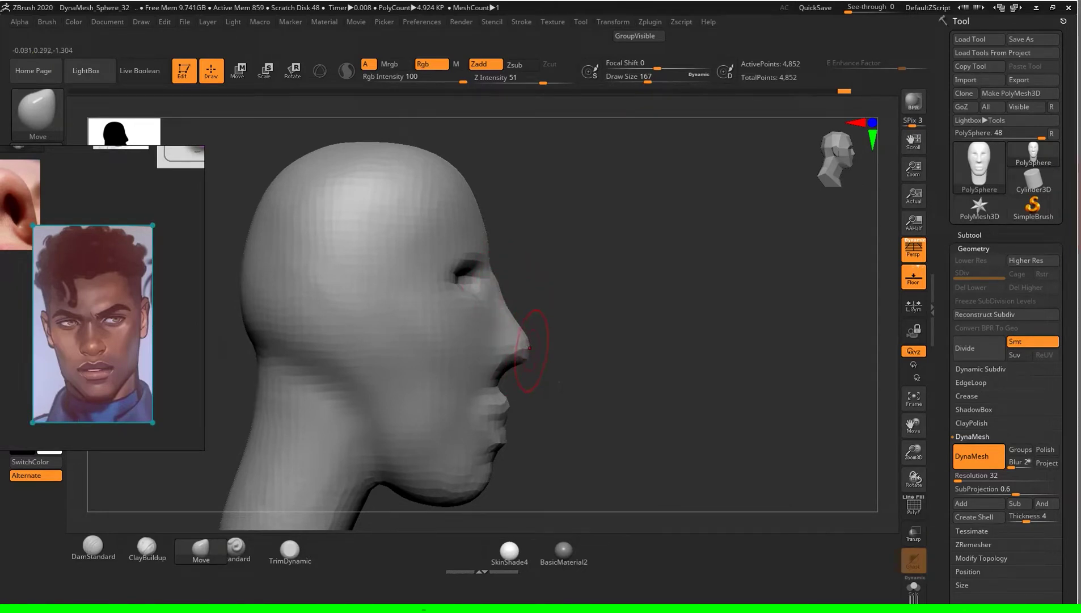
Step: From the front view, build up the brow with ClayBuildup and smooth the face surface
mouse_move(561, 355)
left_mouse_down()
mouse_move(684, 364)
mouse_move(647, 340)
mouse_move(624, 363)
mouse_move(633, 351)
mouse_move(628, 280)
left_mouse_up()
left_click(146, 546)
key("s")
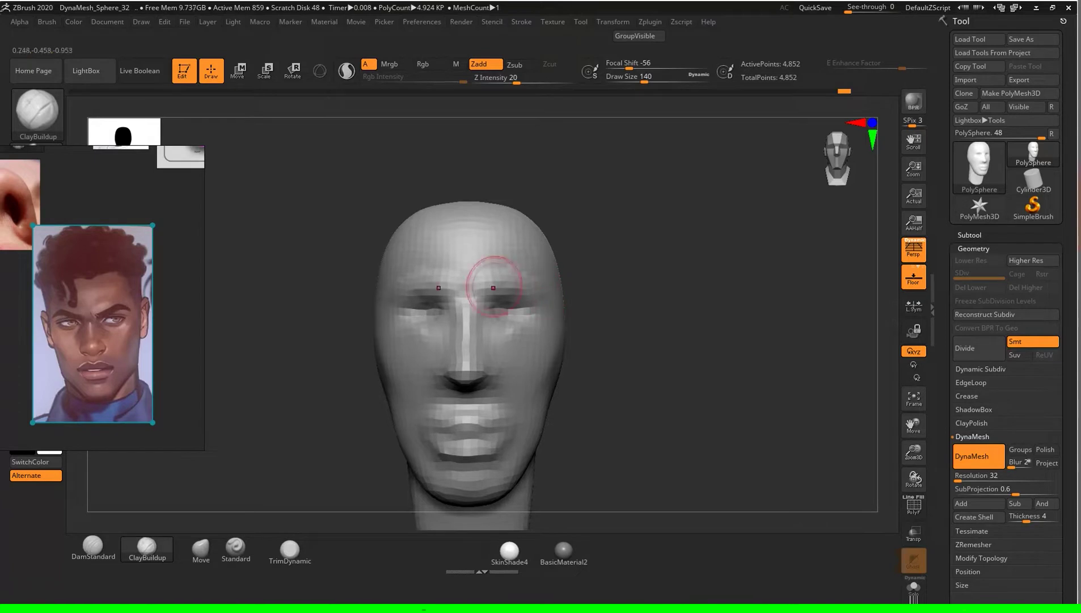
mouse_move(639, 326)
left_mouse_down("shift")
mouse_move(701, 368)
mouse_move(674, 314)
mouse_move(656, 333)
left_mouse_up("shift")
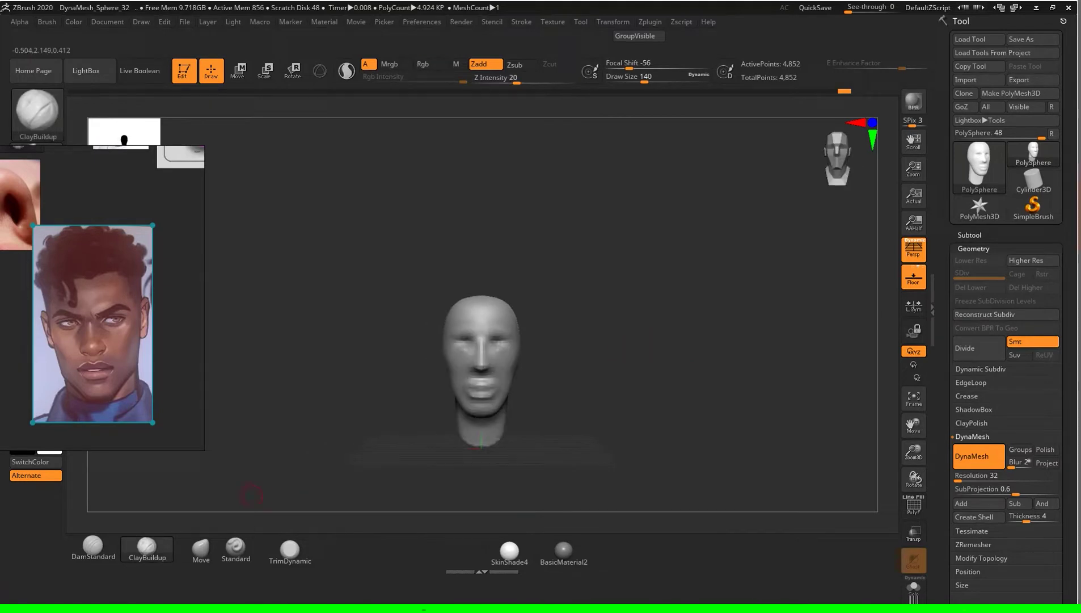
left_click(201, 548)
Step: Stretch the head taller, pull the chin down, and raise and reshape the crown and back of the skull
key("s")
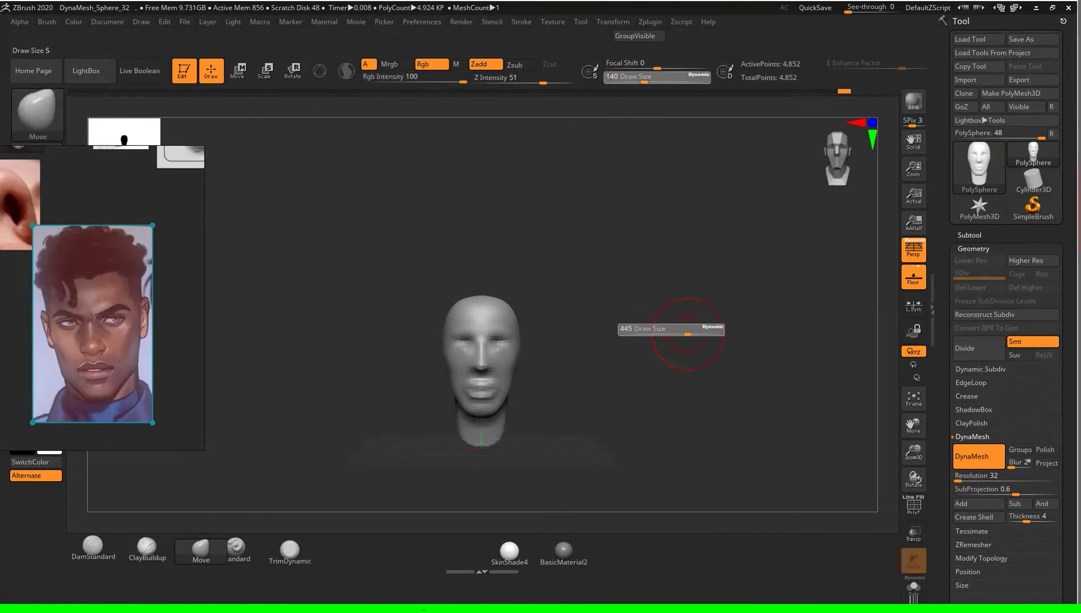
left_click_drag(479, 391, 479, 454)
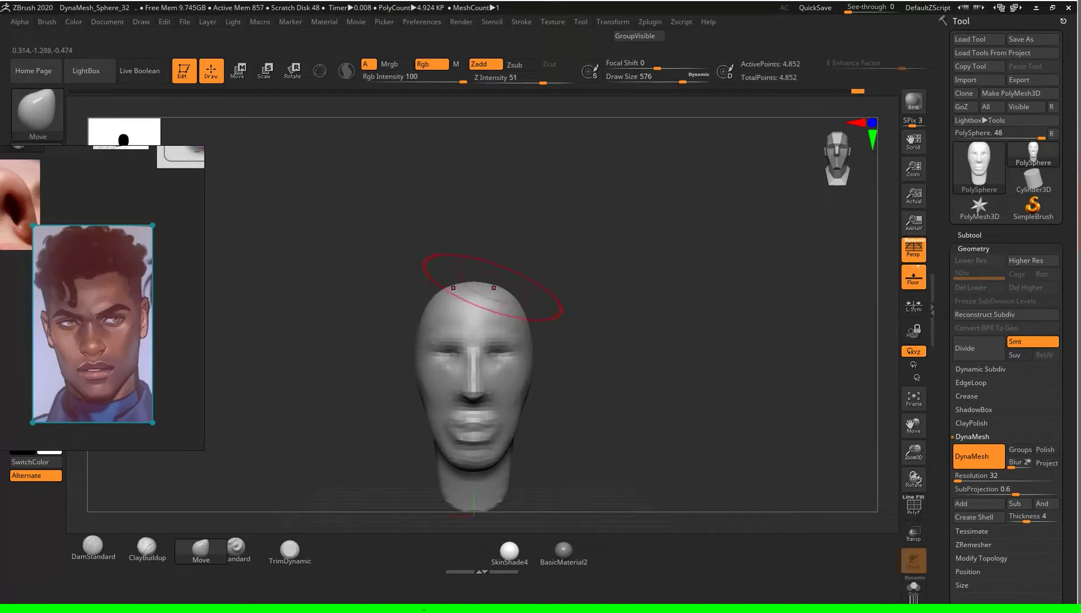
left_click_drag(477, 306, 475, 297)
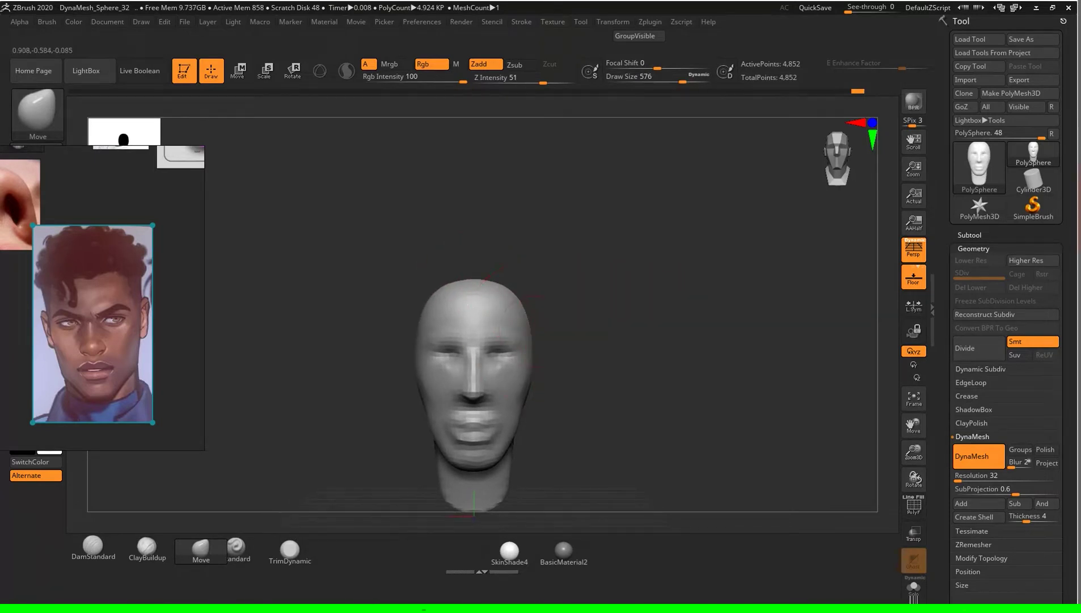
mouse_move(635, 392)
left_mouse_down("shift")
mouse_move(630, 402)
mouse_move(529, 290)
left_mouse_up("shift")
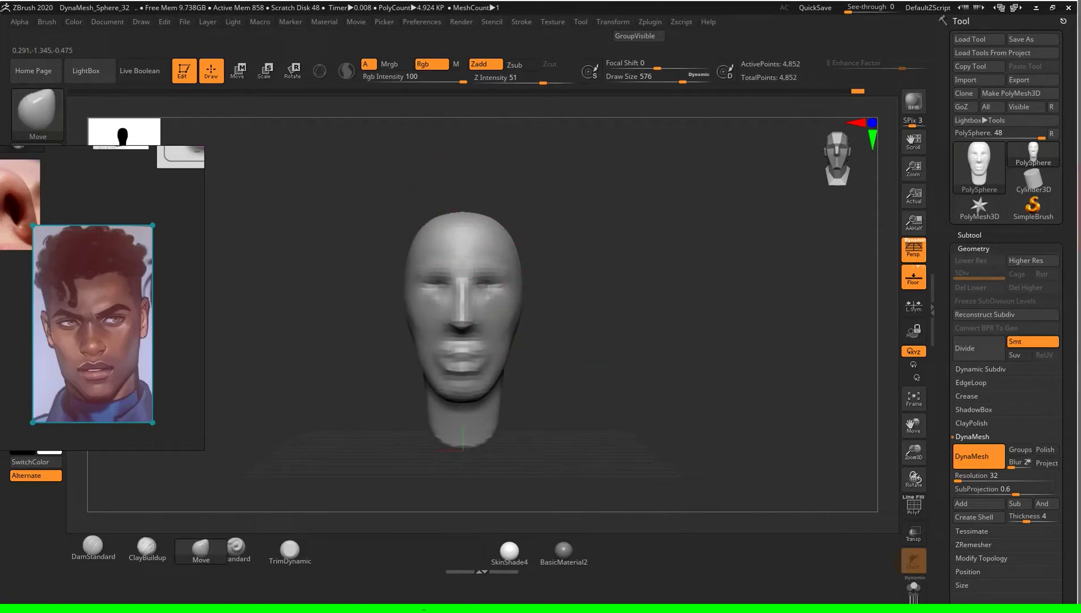
left_click_drag(471, 207, 434, 224)
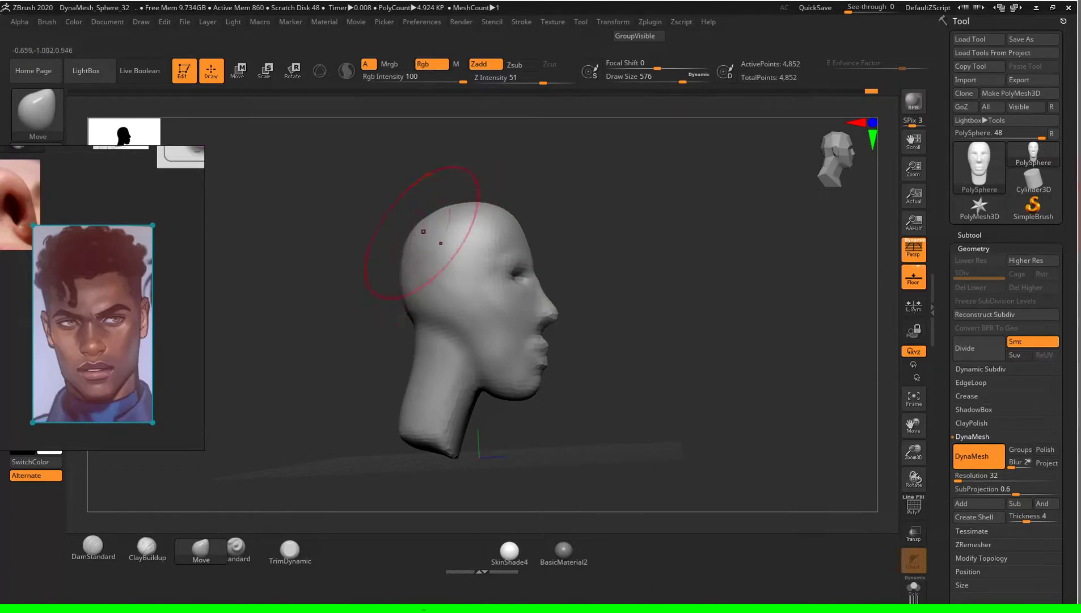
left_click_drag(465, 203, 438, 213)
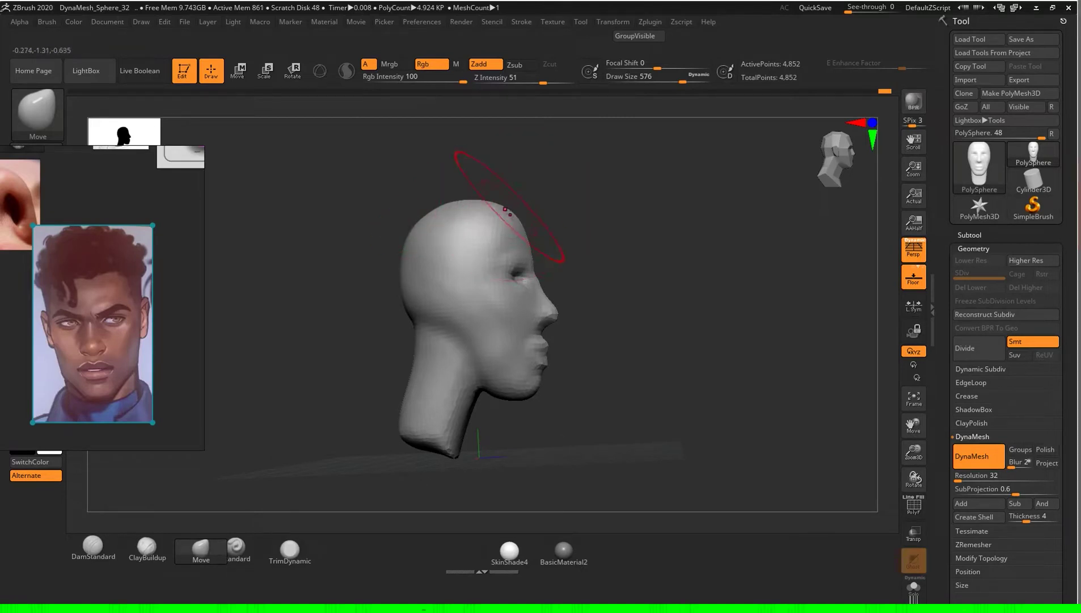
Step: Check the head from front and three-quarter views and set the Move brush size to 228
left_click_drag(754, 267, 669, 283)
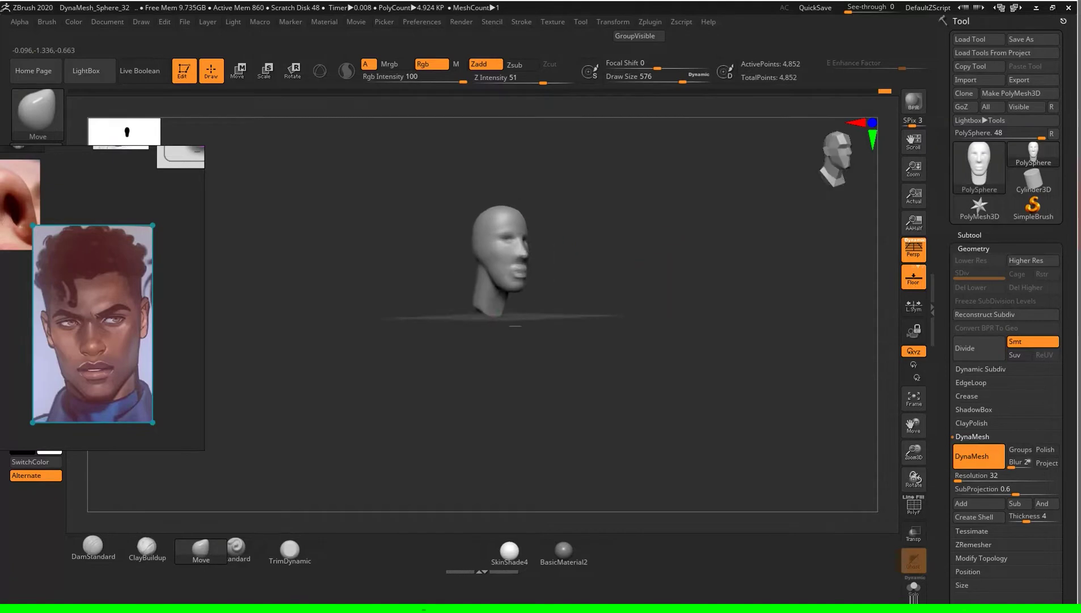
mouse_move(670, 283)
left_mouse_down()
mouse_move(669, 363)
mouse_move(642, 397)
left_mouse_up()
key("s")
left_click_drag(621, 352, 610, 323, "alt")
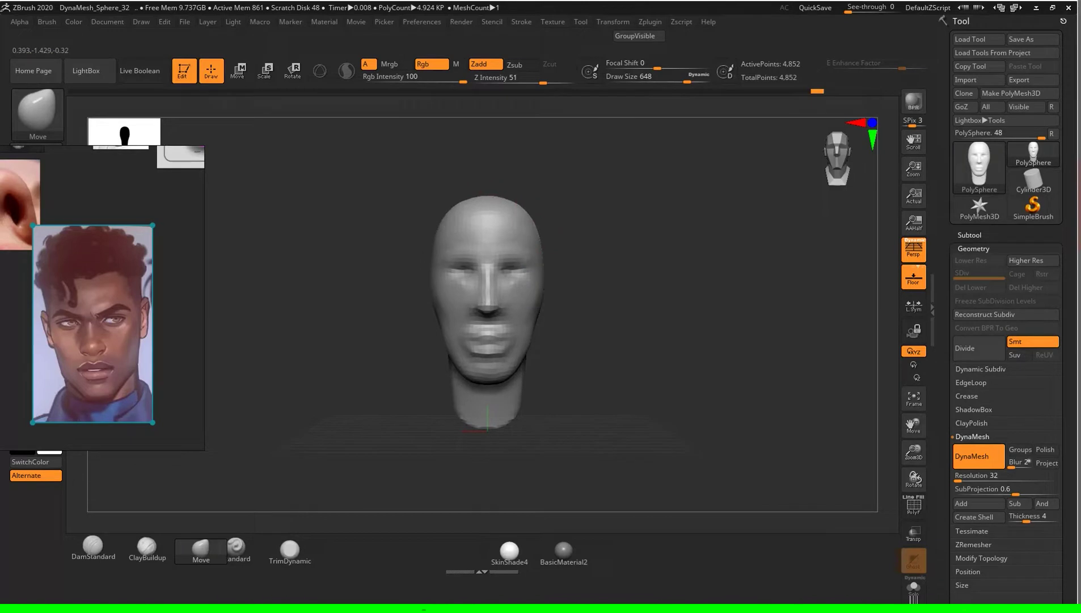
mouse_move(652, 340)
left_mouse_down()
mouse_move(737, 329)
mouse_move(610, 327)
left_mouse_up()
key("s")
left_click_drag(632, 273, 877, 306)
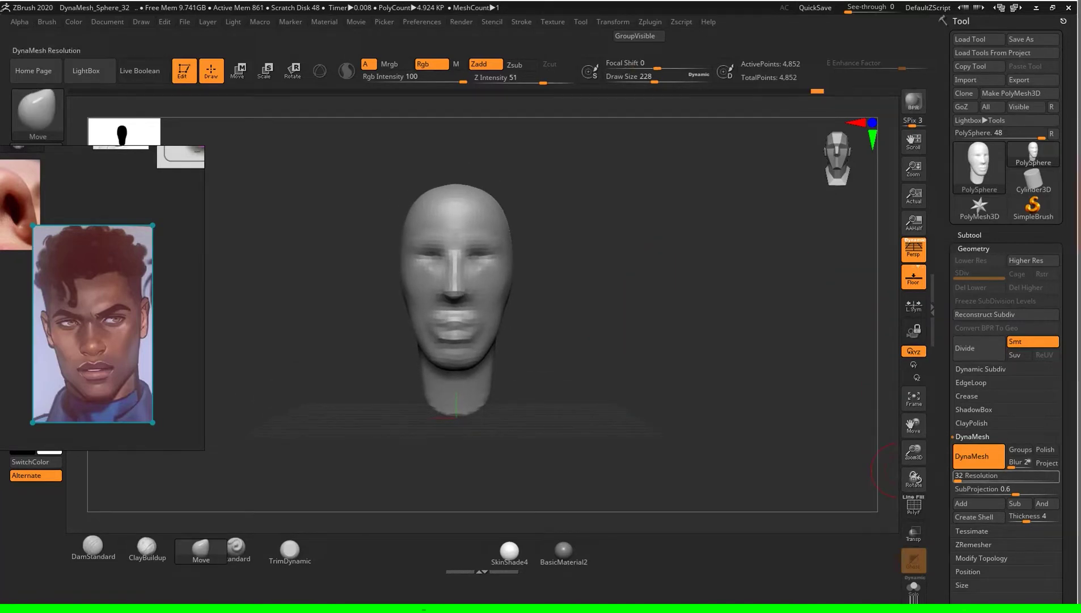
Step: Remesh the head with DynaMesh at resolution 48, giving 11,465 points, and check it in profile
left_click(960, 476)
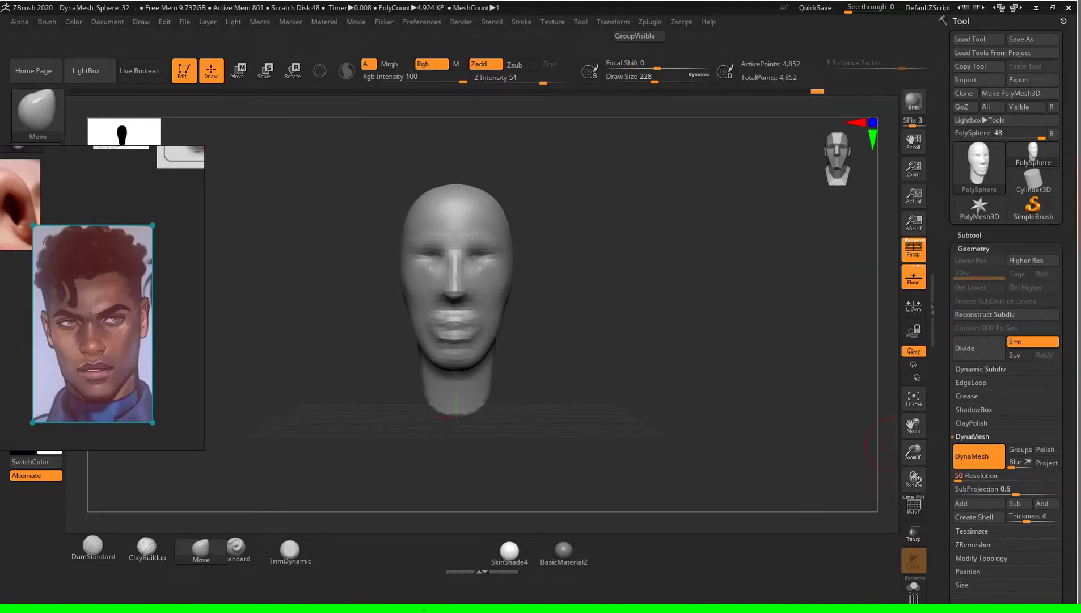
key("Return")
mouse_move(491, 419)
left_mouse_down("ctrl")
mouse_move(631, 343)
mouse_move(561, 341)
left_mouse_up("ctrl")
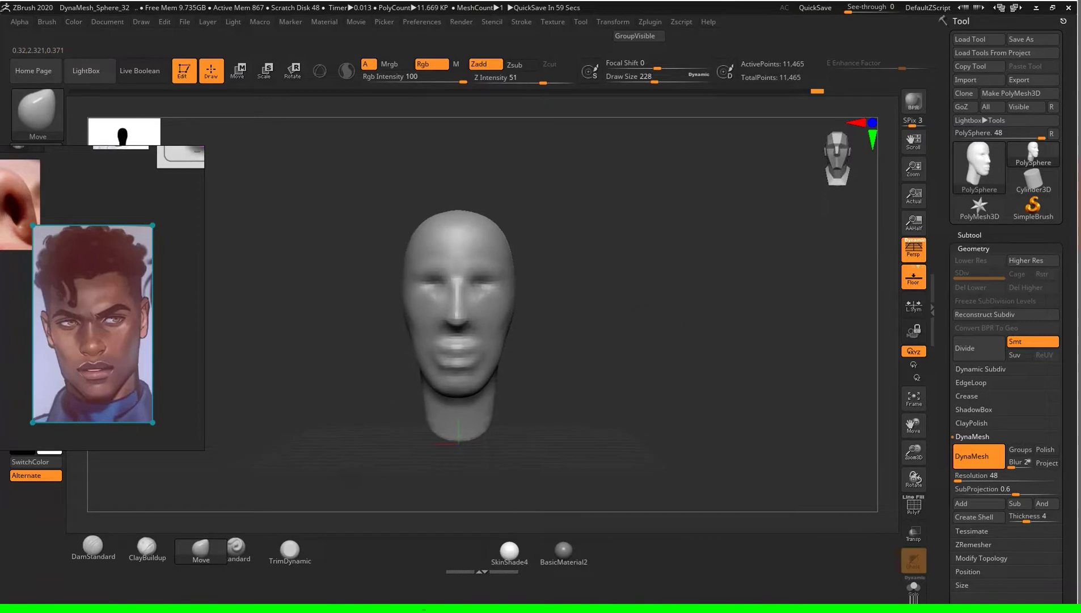
left_click_drag(615, 261, 616, 317, "alt")
mouse_move(561, 340)
left_mouse_down()
mouse_move(635, 344)
mouse_move(635, 330)
left_mouse_up()
key("s")
left_click_drag(660, 372, 652, 341, "alt")
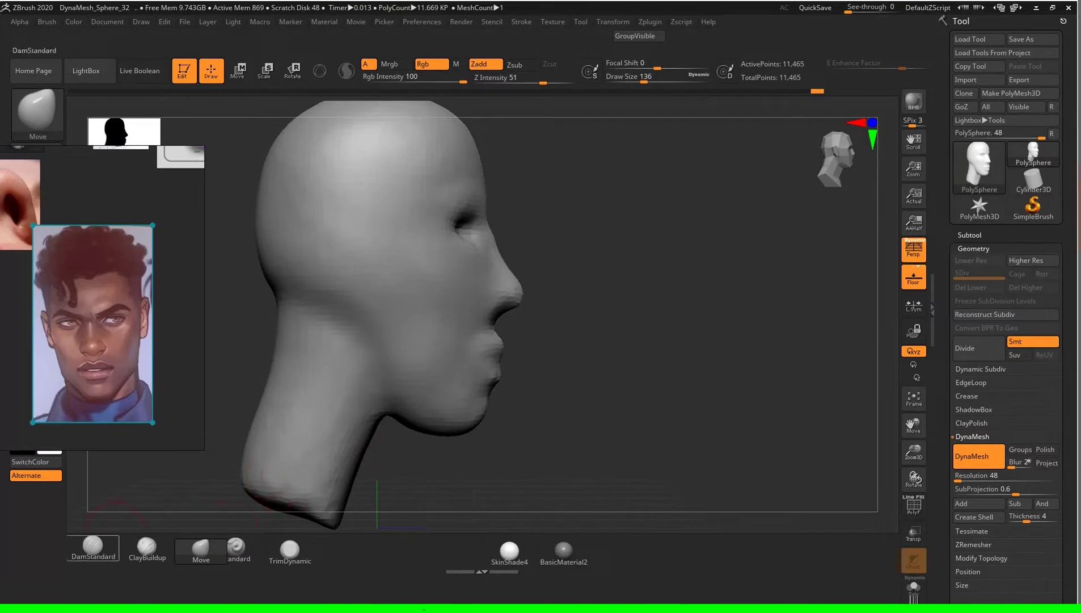
left_click(93, 545)
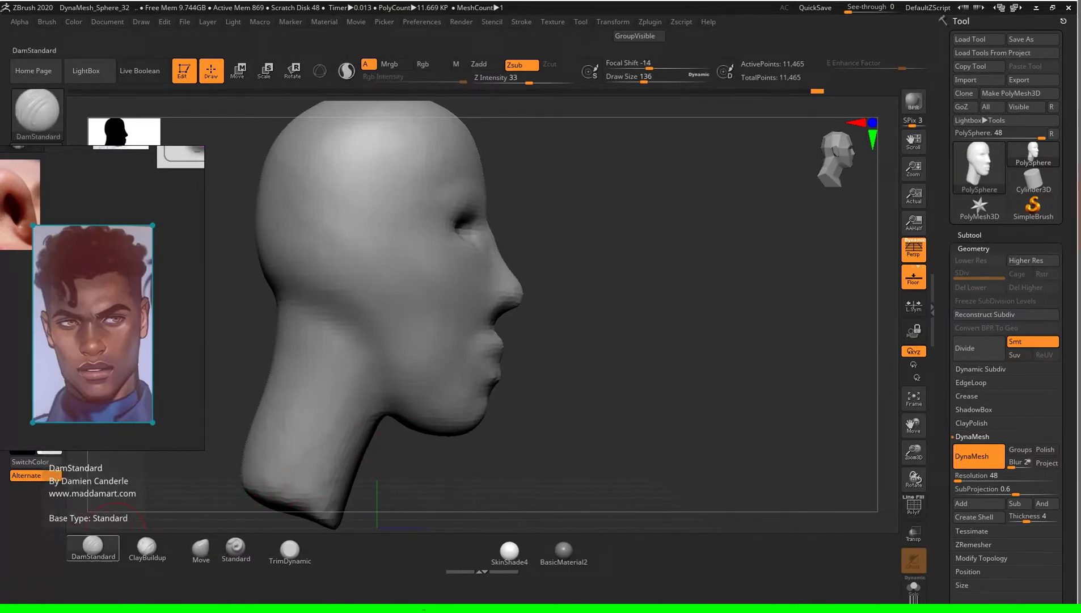
Step: Set the DamStandard brush size to 90 and zoom in around the nose and mouth from several angles
key("s")
left_click_drag(681, 327, 652, 327)
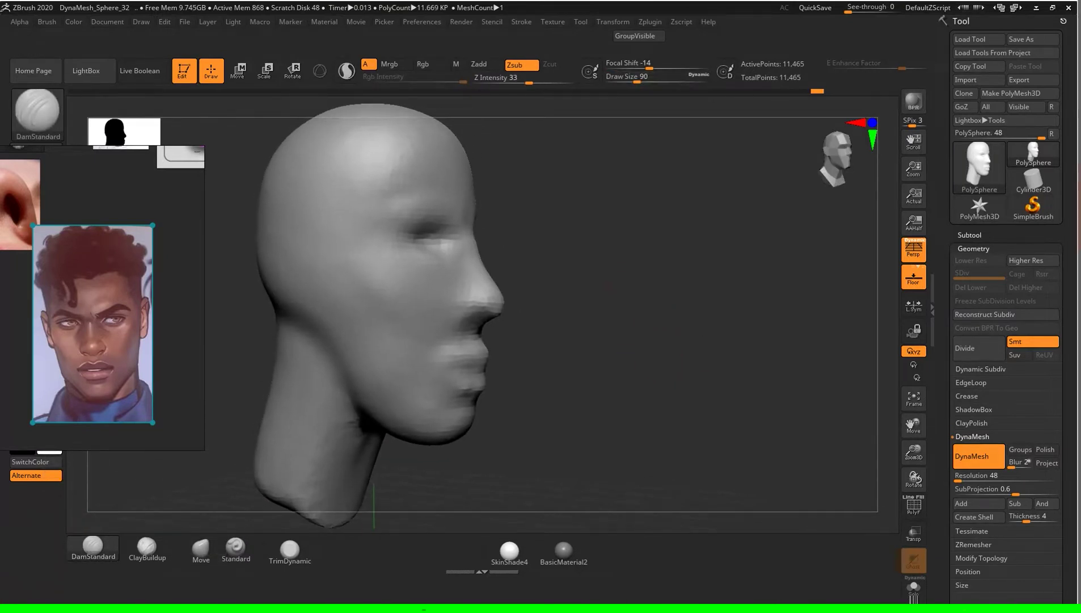
right_click_drag(664, 350, 664, 318, "ctrl")
right_click_drag(501, 337, 494, 299, "alt")
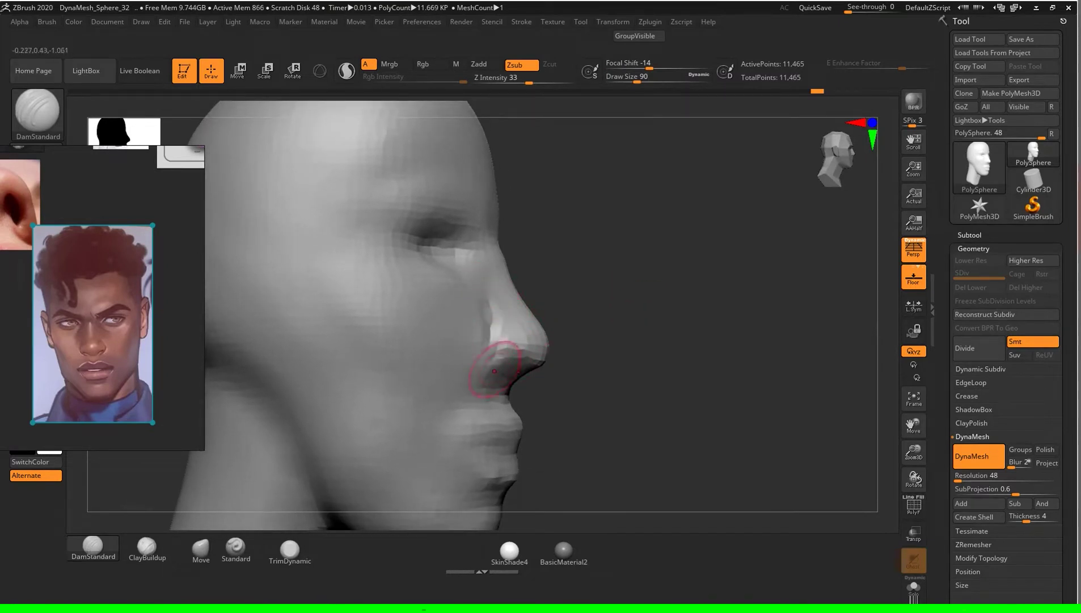
mouse_move(494, 337)
right_mouse_down("shift")
mouse_move(642, 333)
mouse_move(494, 310)
right_mouse_up("shift")
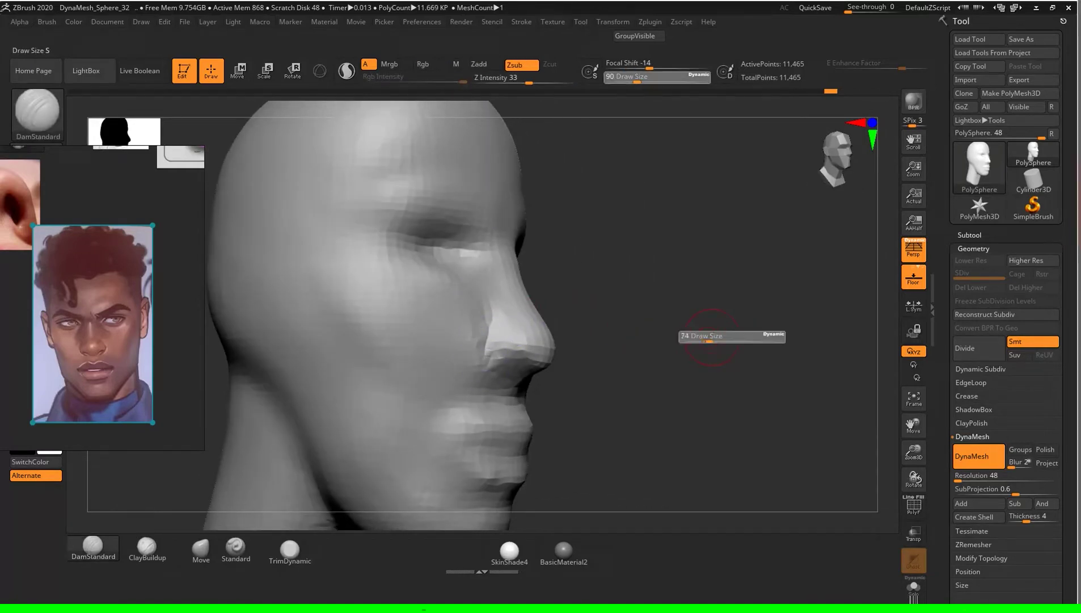
mouse_move(492, 349)
right_mouse_down()
mouse_move(590, 346)
mouse_move(701, 303)
mouse_move(700, 326)
mouse_move(491, 371)
right_mouse_up()
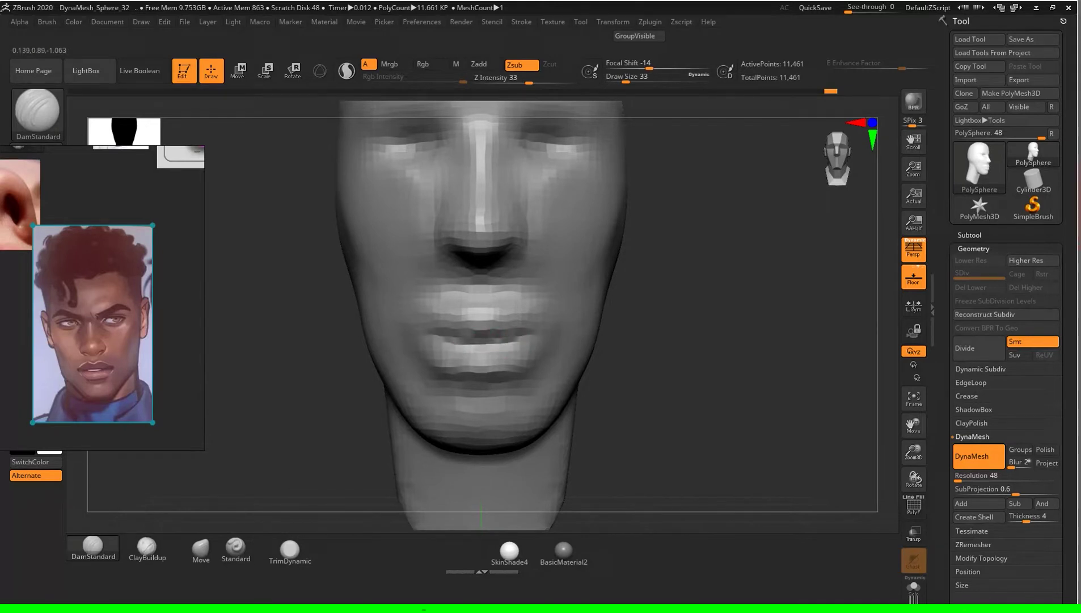
mouse_move(491, 372)
right_mouse_down()
mouse_move(649, 355)
mouse_move(471, 344)
right_mouse_up()
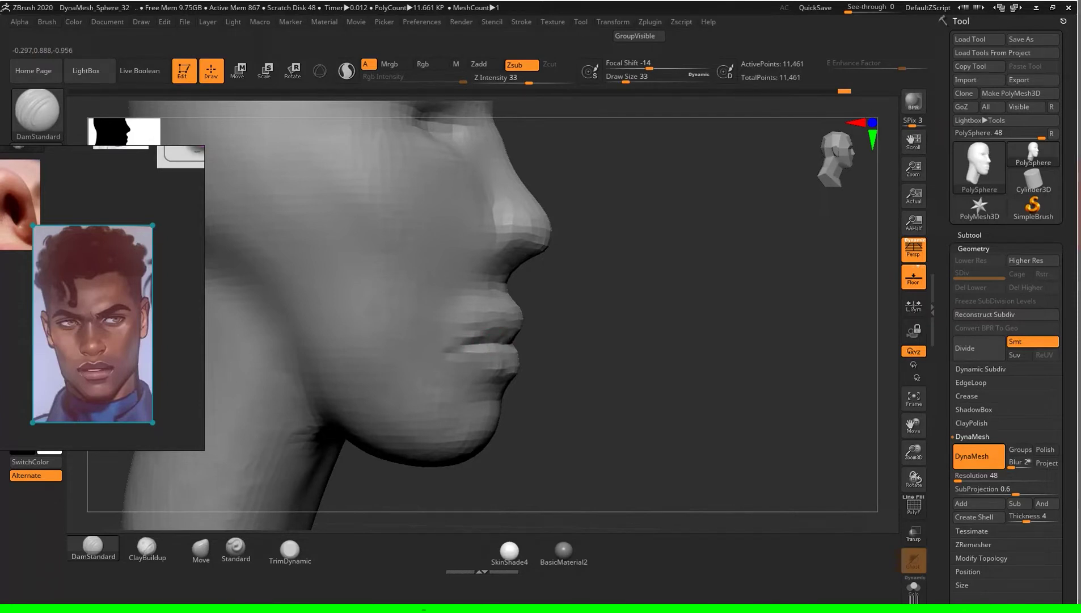
right_click_drag(691, 339, 592, 345)
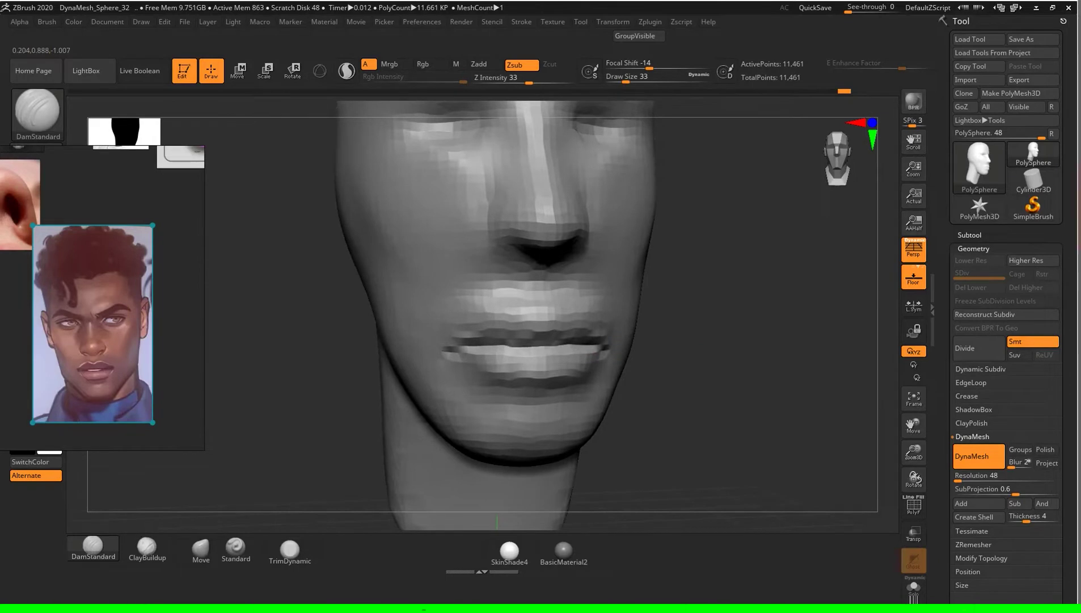
Step: Carve deeper creases between the lips and above the upper lip, then set brush size 80
left_click_drag(539, 376, 570, 380)
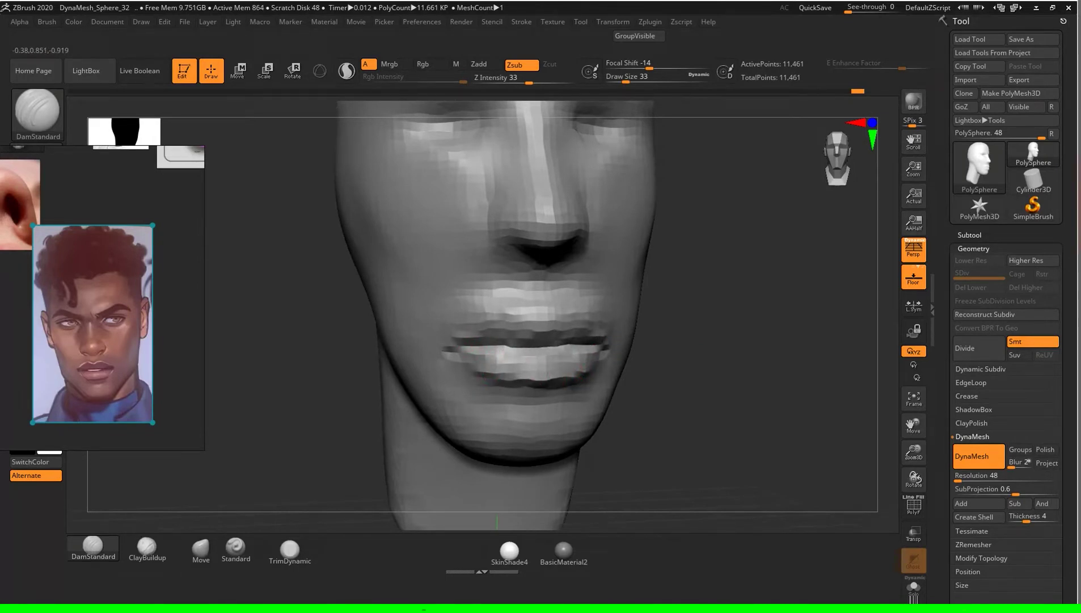
left_click_drag(579, 321, 510, 321)
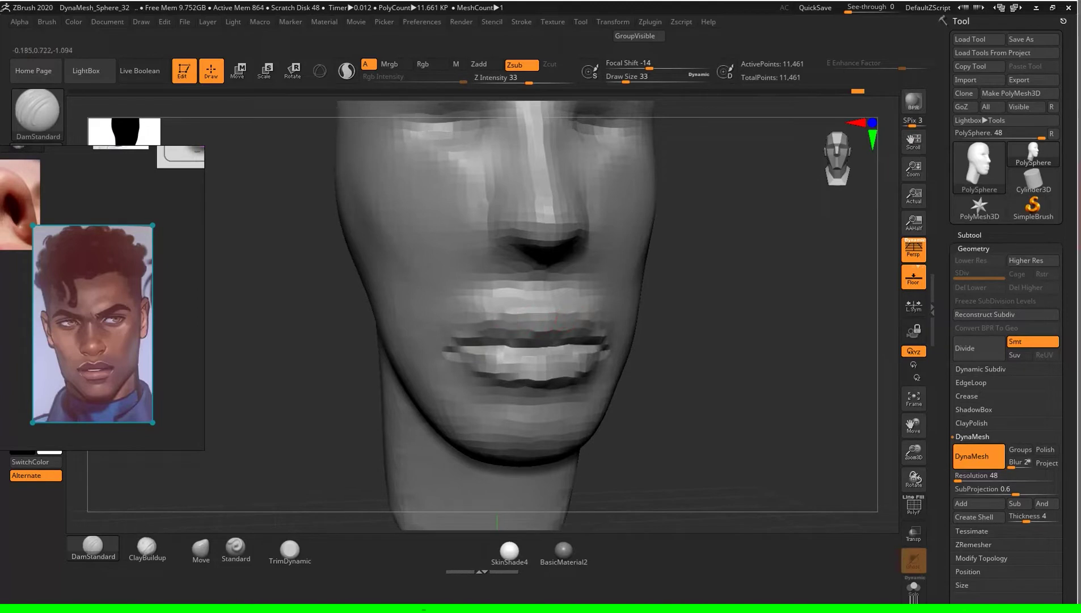
mouse_move(556, 313)
right_mouse_down()
mouse_move(658, 317)
mouse_move(734, 372)
right_mouse_up()
type("s80")
mouse_move(652, 301)
right_mouse_down()
mouse_move(567, 307)
mouse_move(664, 307)
mouse_move(678, 297)
mouse_move(681, 309)
mouse_move(672, 304)
right_mouse_up()
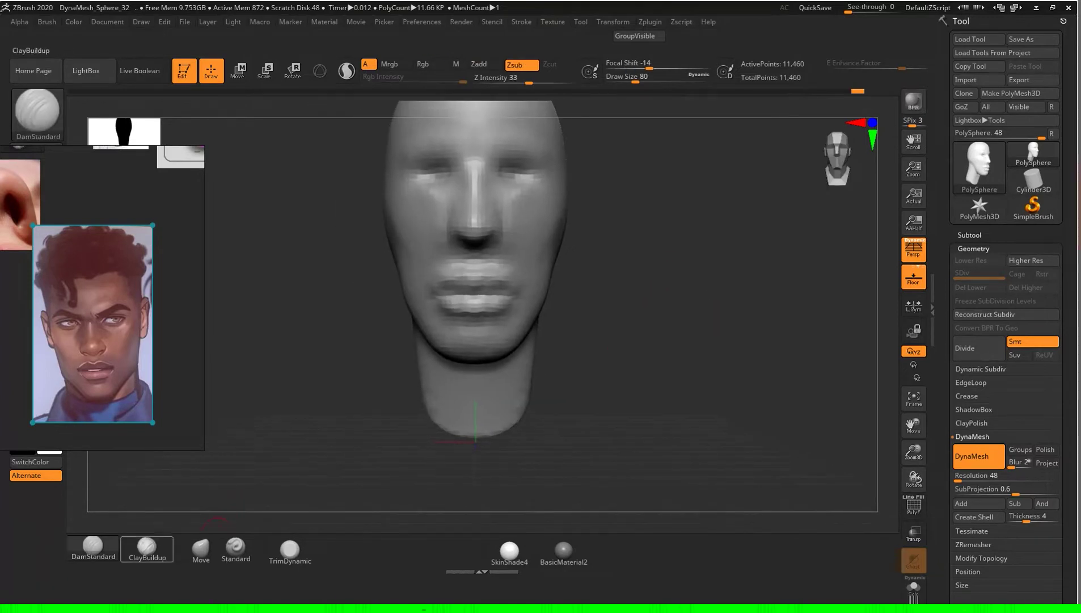
Step: Frame the head, then reshape the right eye socket and brow with the Move brush at size 177
left_click(147, 546)
right_click_drag(595, 278, 628, 277)
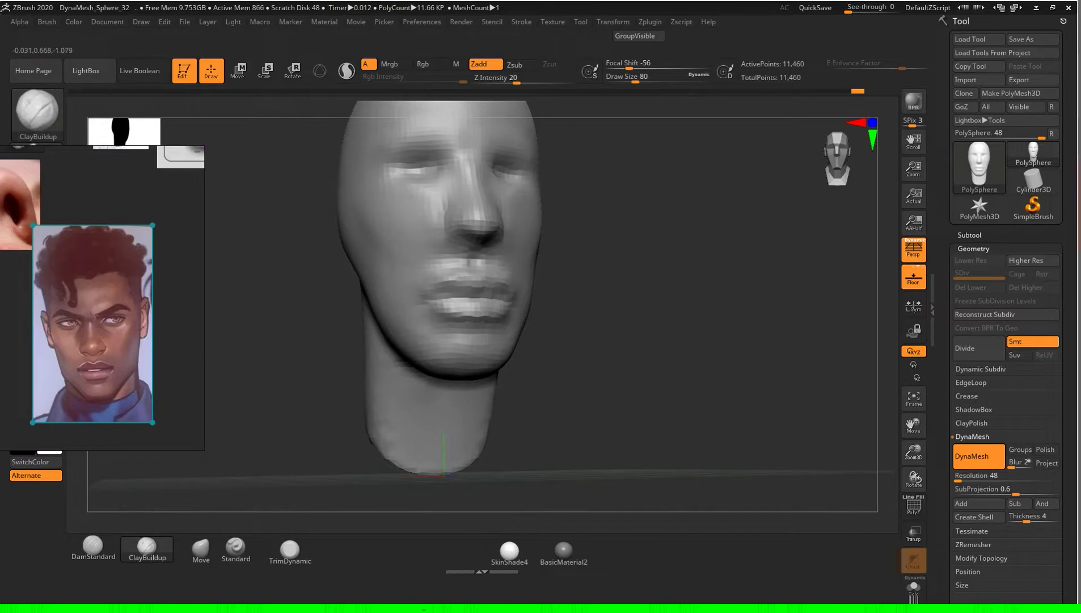
mouse_move(466, 258)
right_mouse_down()
mouse_move(676, 299)
mouse_move(653, 369)
mouse_move(624, 368)
right_mouse_up()
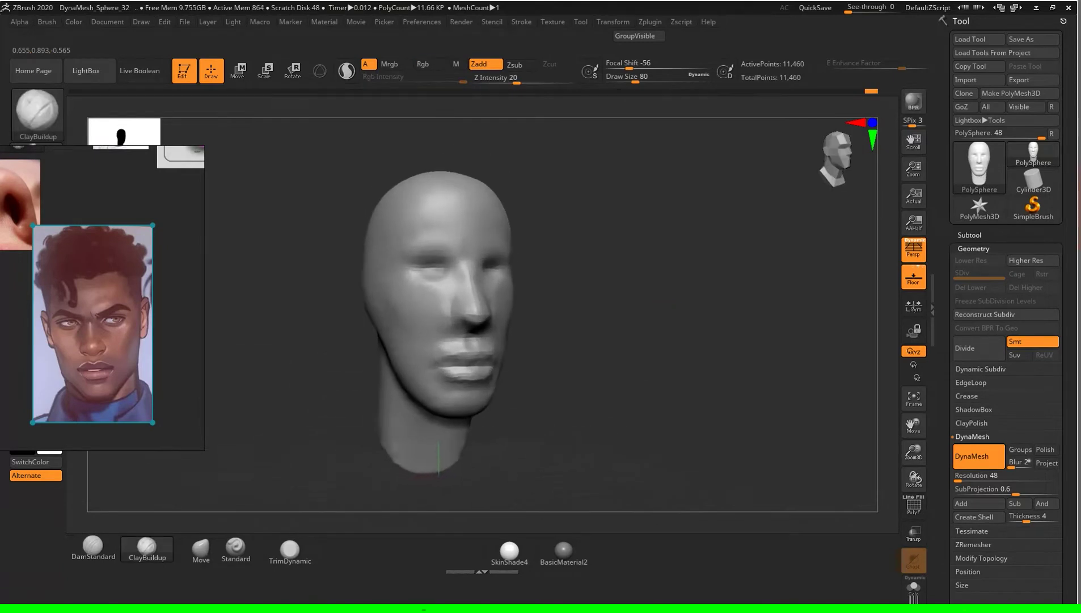
key("f")
right_click_drag(244, 528, 257, 524, "alt")
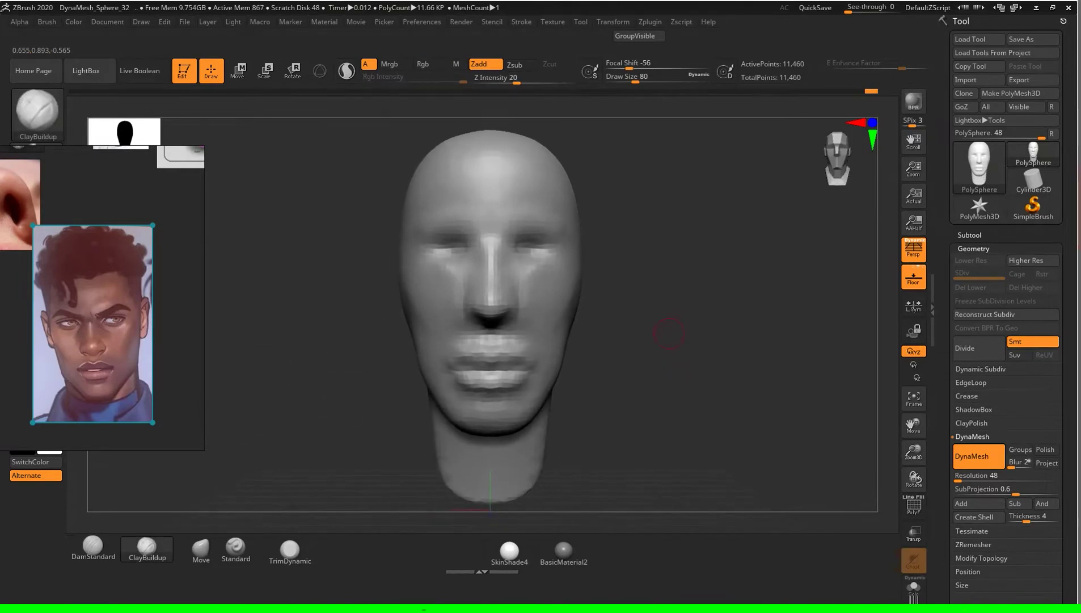
left_click(200, 548)
key("s")
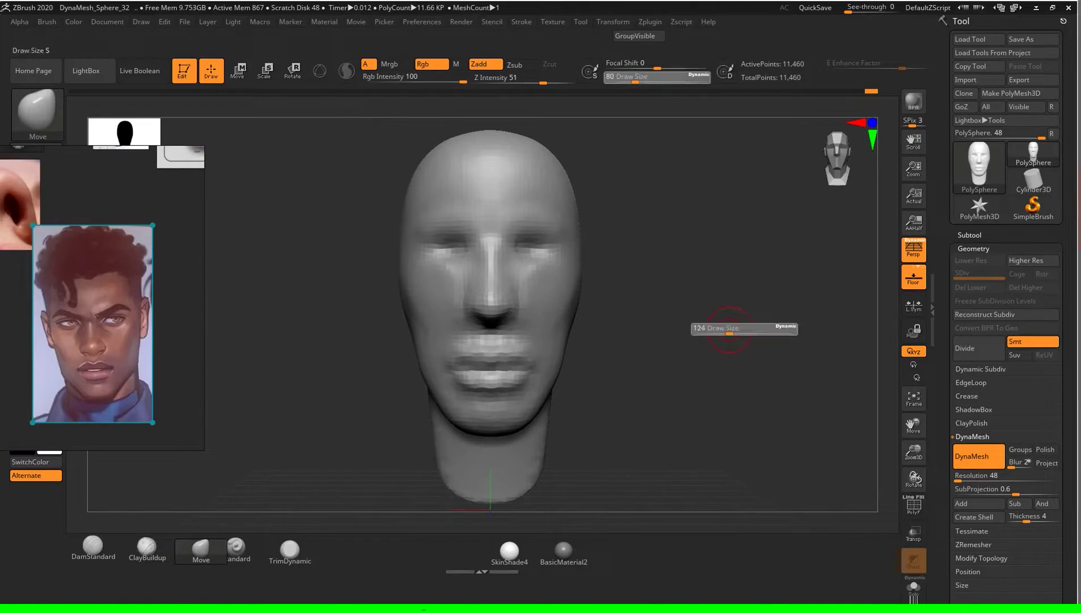
left_click_drag(737, 333, 732, 334)
right_click_drag(709, 352, 709, 385, "alt")
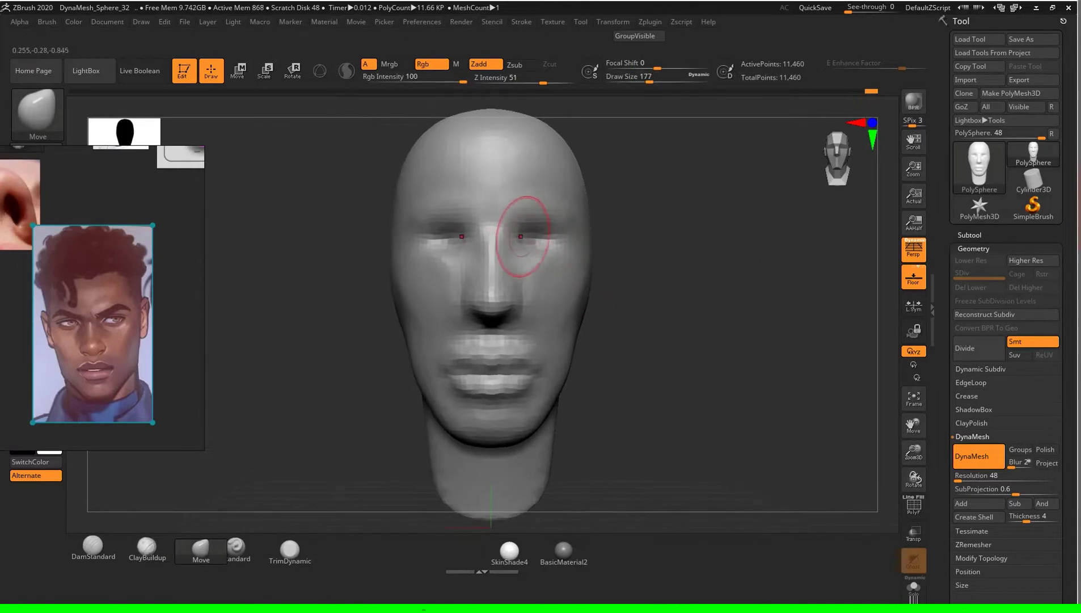
left_click_drag(524, 238, 522, 249)
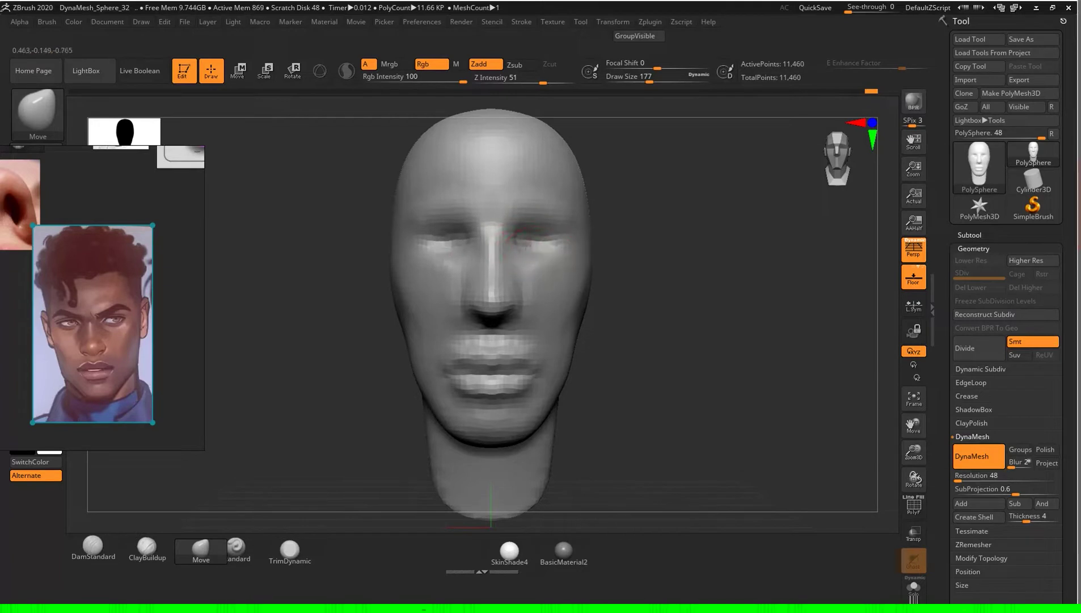
left_click_drag(520, 205, 517, 196)
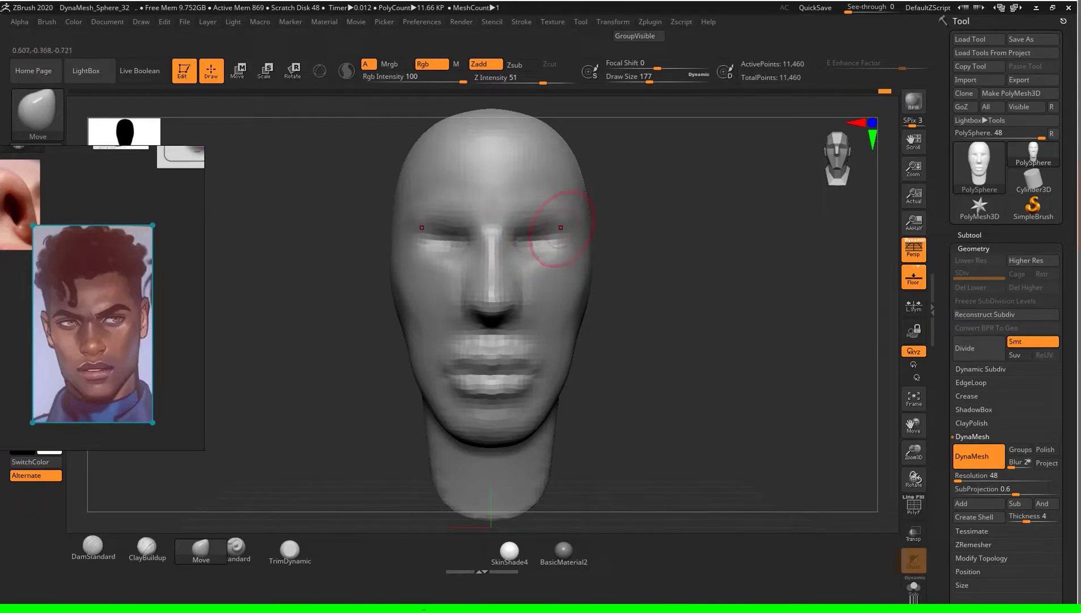
Step: Orbit the head through profile and front views, enlarging the Move brush from 228 to 299
left_click_drag(677, 321, 659, 261)
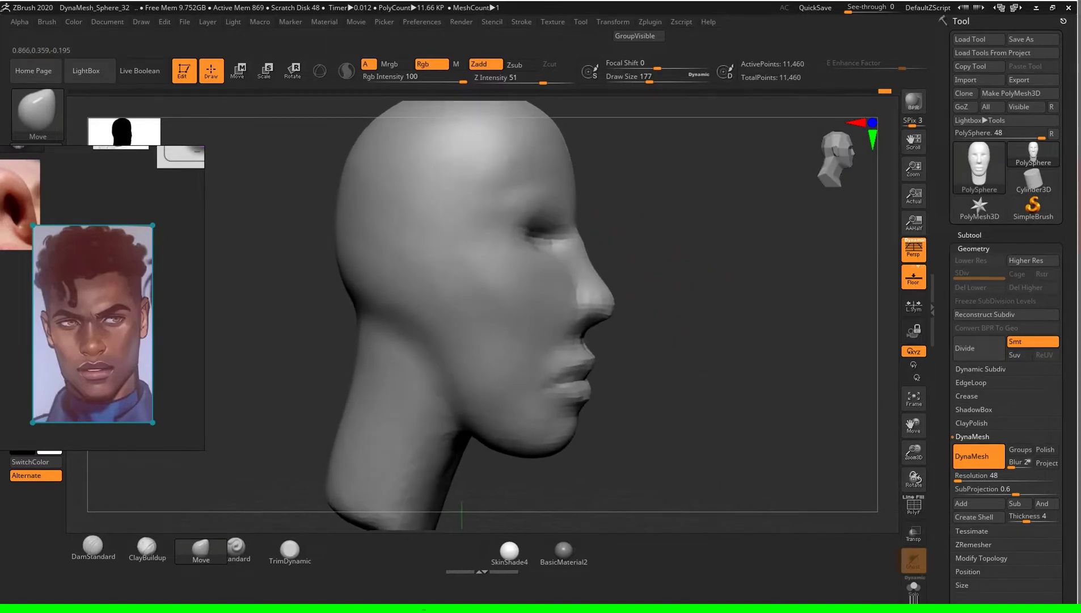
key("s")
mouse_move(703, 260)
left_mouse_down()
mouse_move(689, 284)
mouse_move(579, 279)
left_mouse_up()
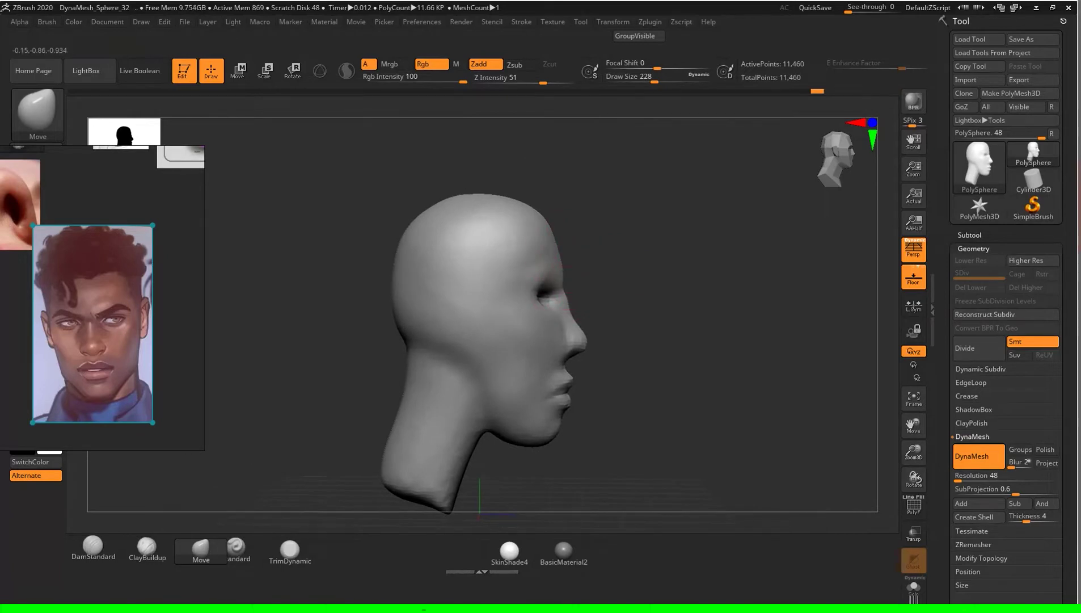
left_click_drag(704, 286, 709, 289, "shift")
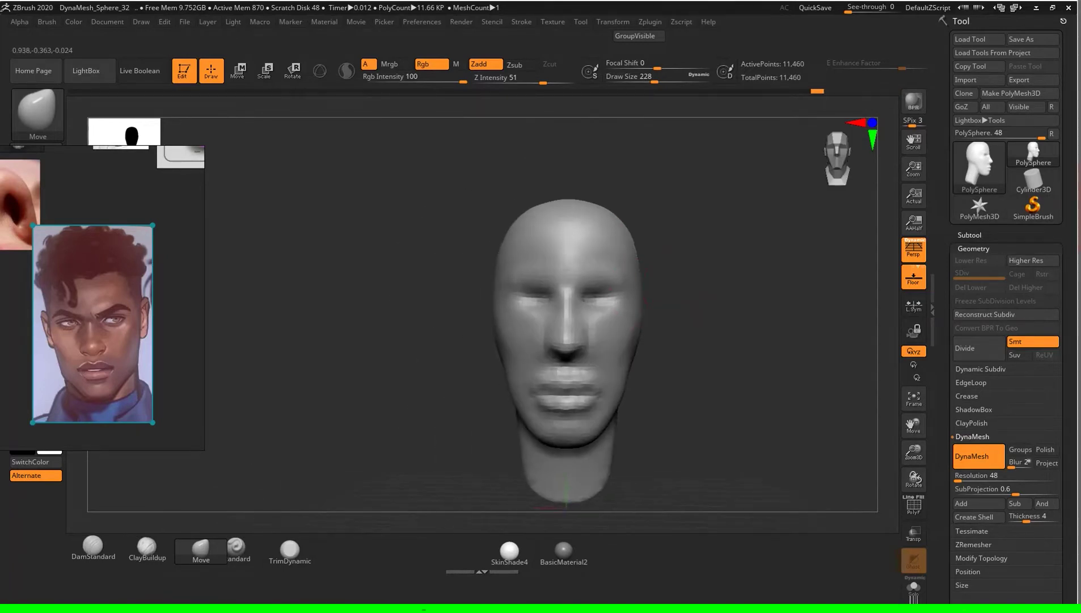
mouse_move(736, 386)
left_mouse_down("alt")
mouse_move(697, 334)
mouse_move(732, 336)
mouse_move(697, 334)
mouse_move(634, 391)
mouse_move(646, 368)
mouse_move(662, 375)
mouse_move(692, 350)
left_mouse_up("alt")
key("s")
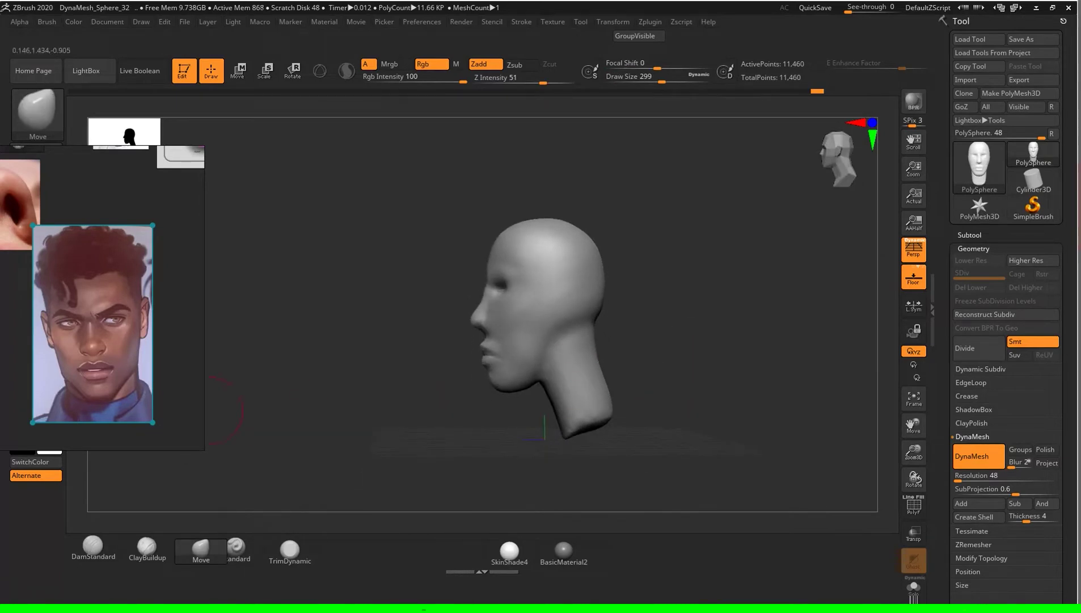
left_click_drag(692, 351, 652, 363)
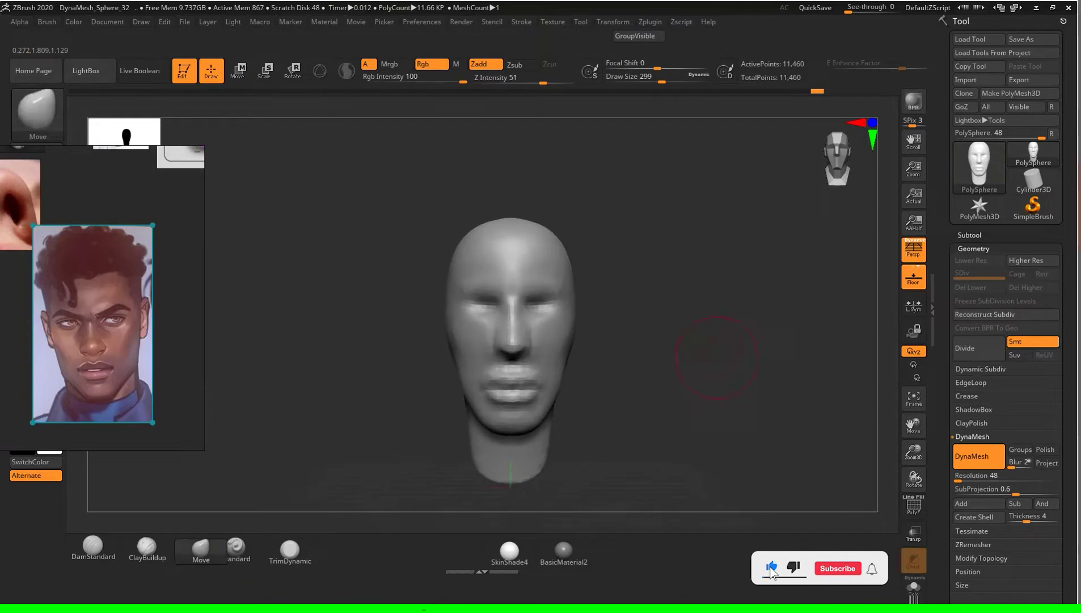
left_click_drag(652, 363, 692, 351)
Step: At brush size 379, push the jaw, under-chin and side-of-neck contour upward
key("s")
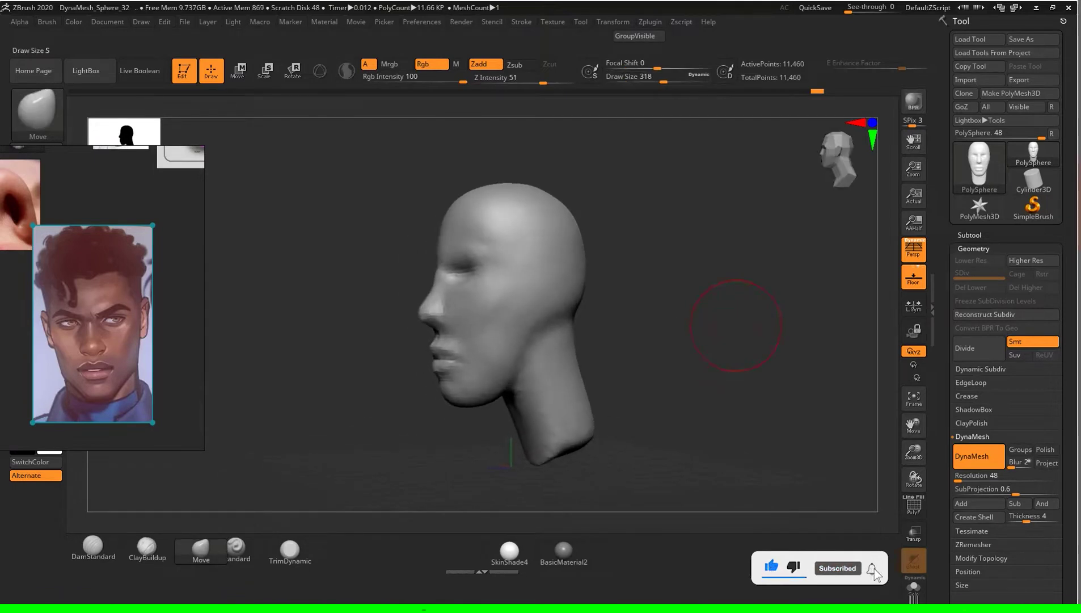
mouse_move(736, 362)
left_mouse_down()
mouse_move(692, 352)
mouse_move(736, 349)
mouse_move(736, 339)
left_mouse_up()
key("s")
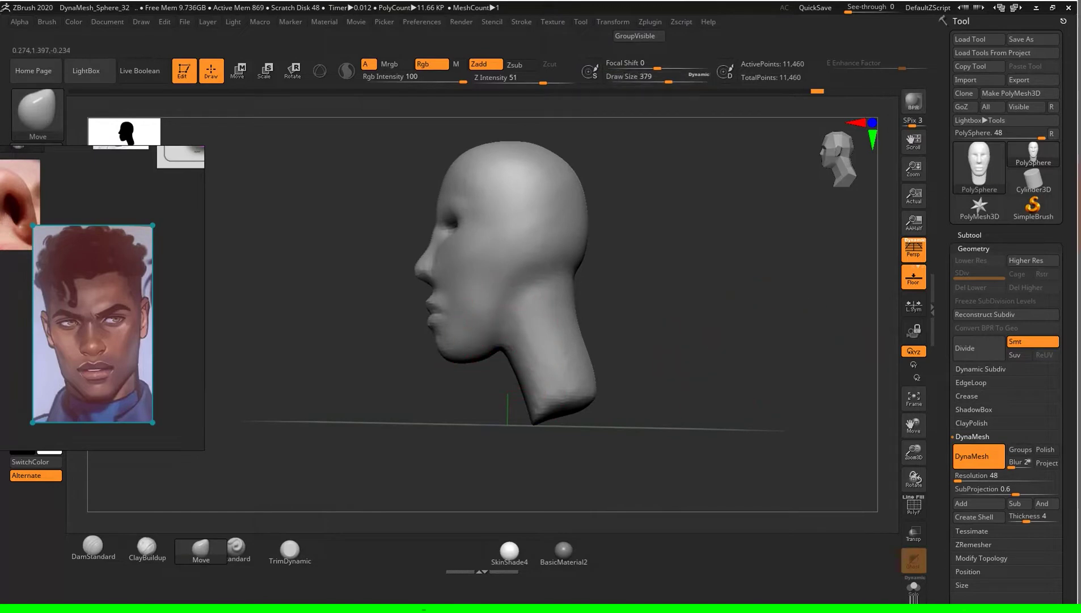
left_click_drag(479, 363, 483, 351)
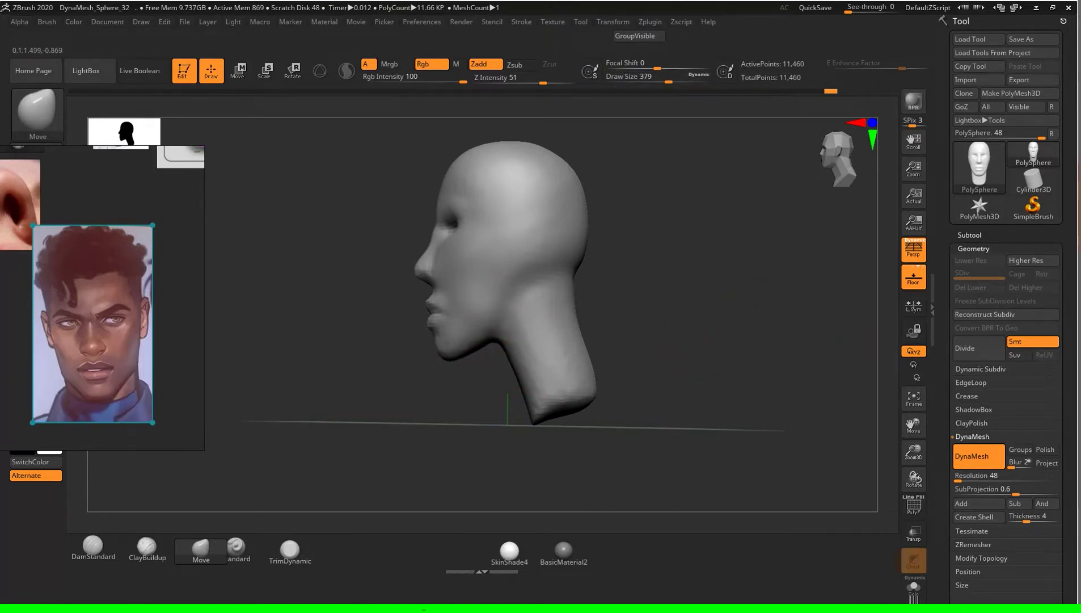
left_click_drag(496, 348, 501, 339)
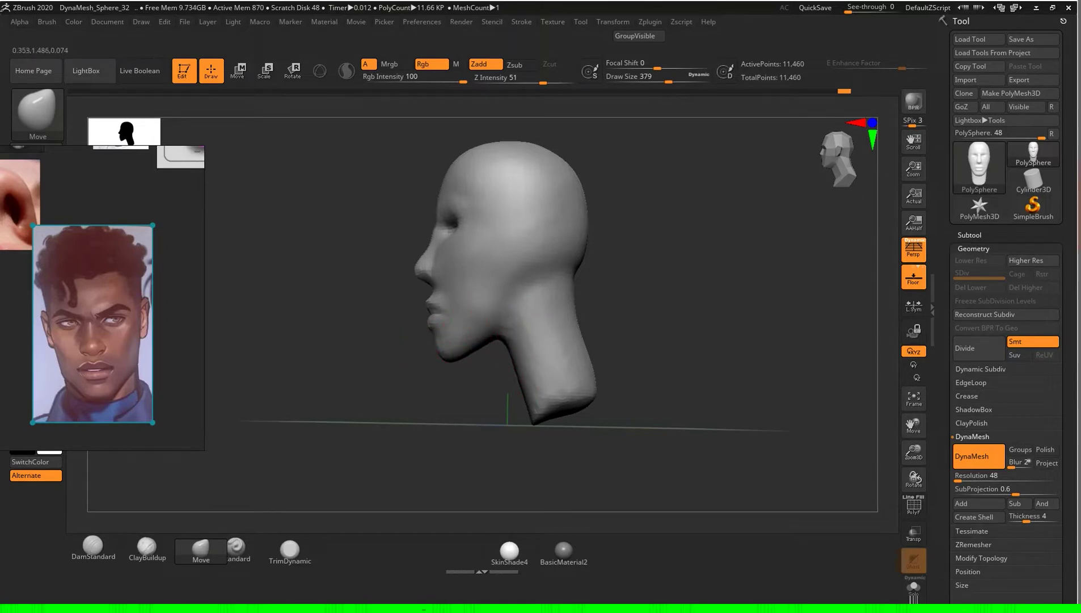
mouse_move(510, 347)
left_mouse_down()
mouse_move(533, 318)
mouse_move(657, 375)
left_mouse_up()
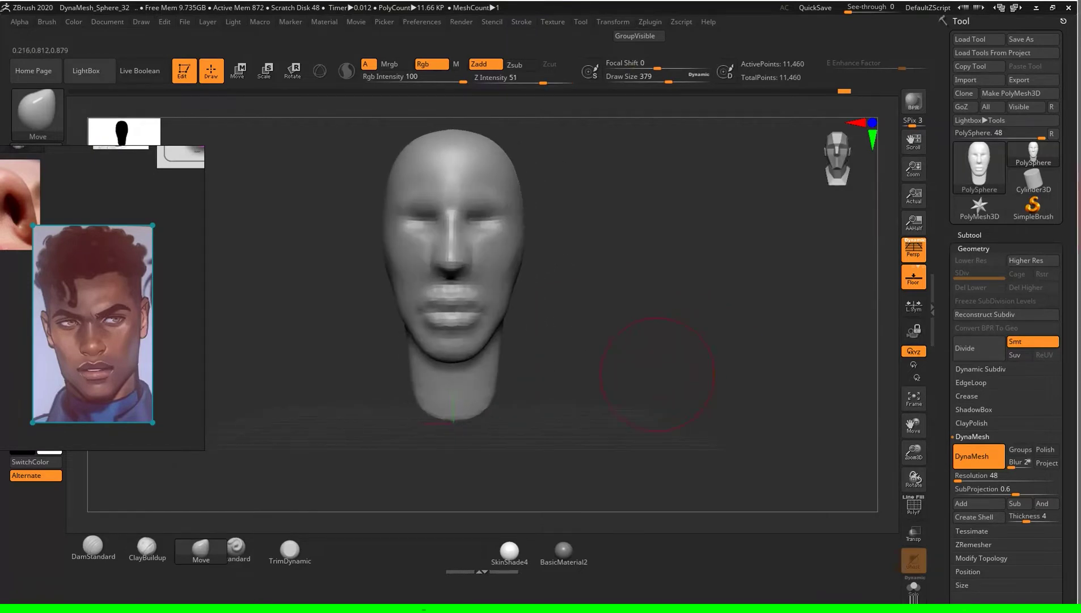
Step: Build up the cheek with ClayBuildup at size 197, softening its crease, and smooth the jaw and cheek
left_click(146, 548)
mouse_move(669, 317)
left_mouse_down()
mouse_move(647, 363)
mouse_move(504, 317)
left_mouse_up()
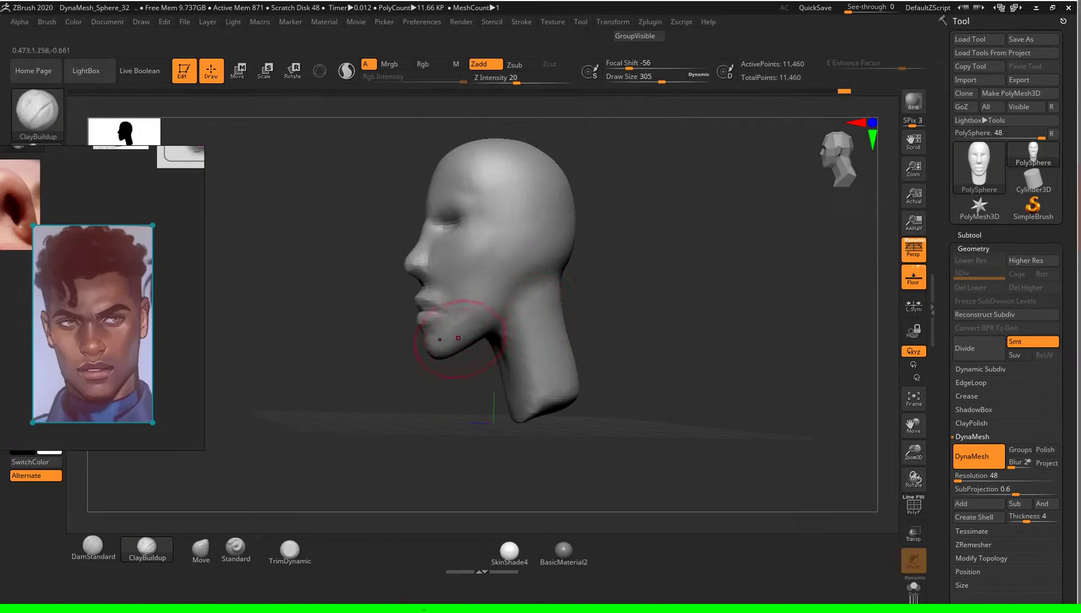
key("s")
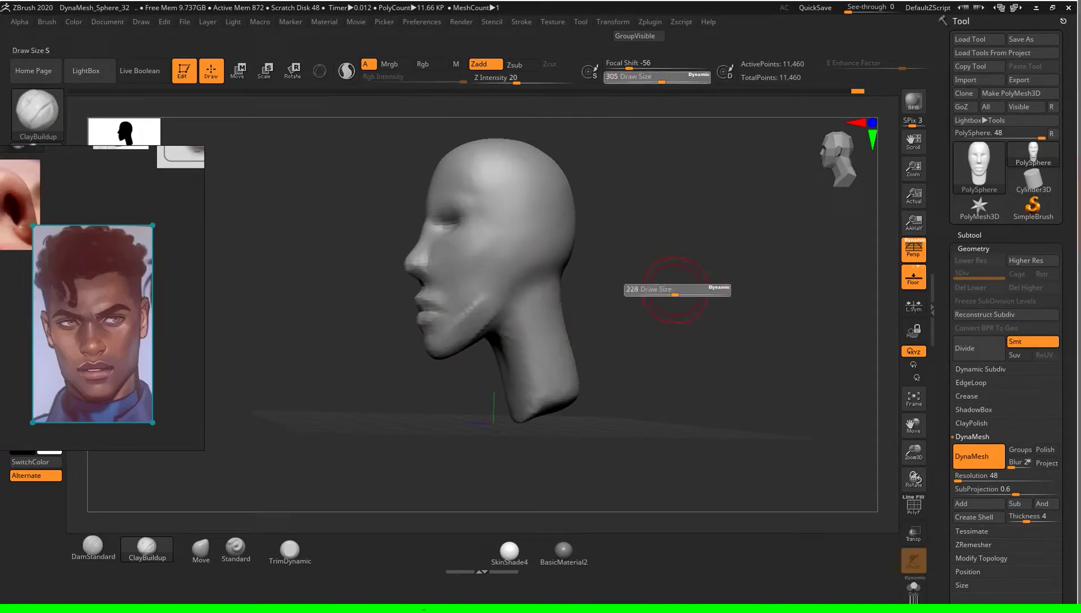
left_click_drag(684, 291, 674, 291)
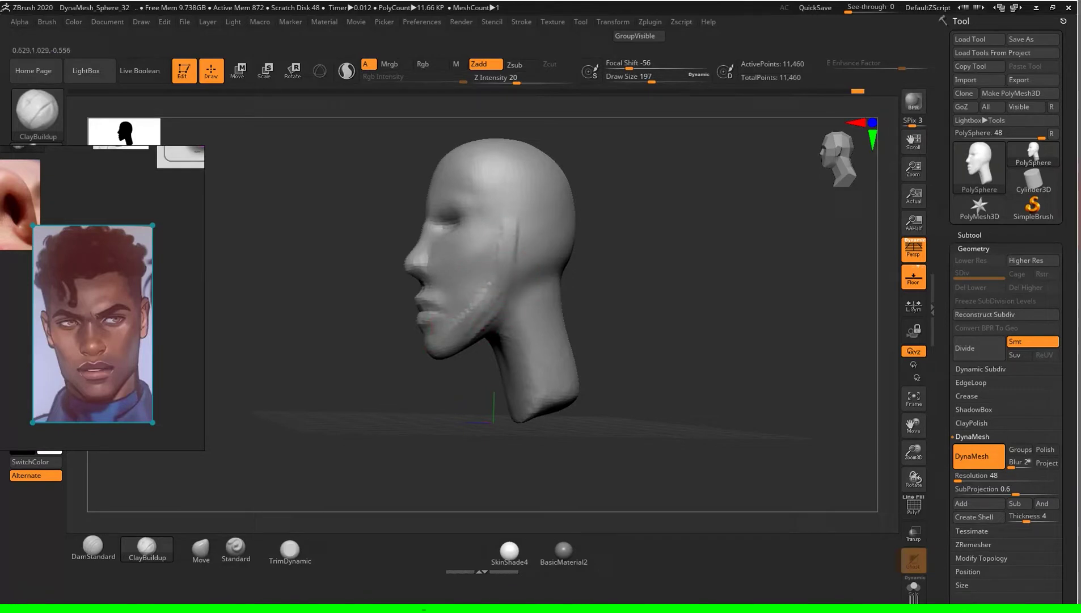
left_click_drag(560, 322, 635, 329)
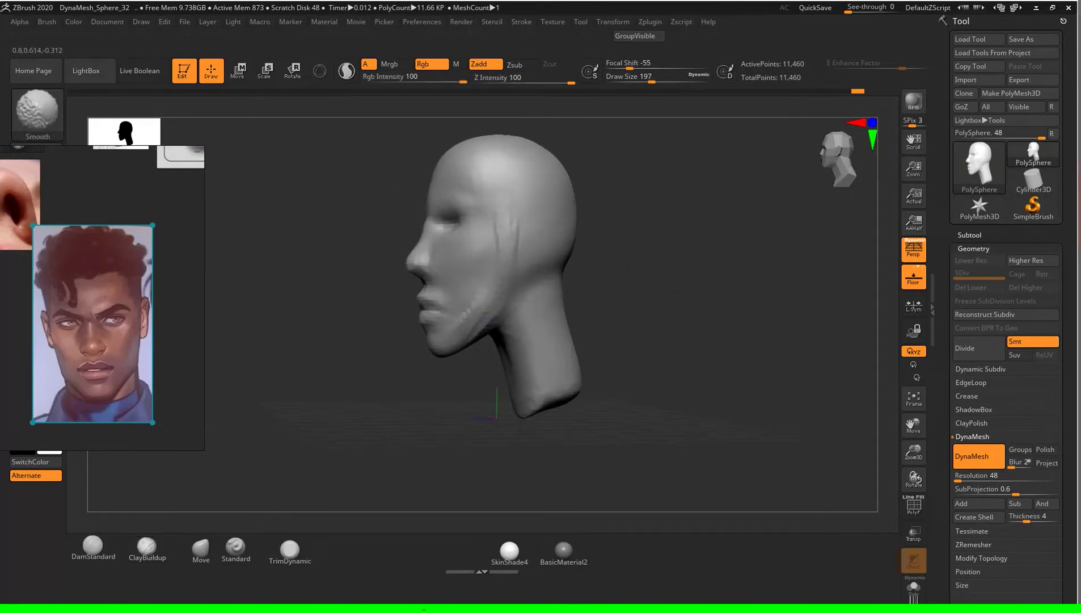
mouse_move(495, 248)
left_mouse_down("shift")
mouse_move(497, 285)
mouse_move(513, 306)
left_mouse_up("shift")
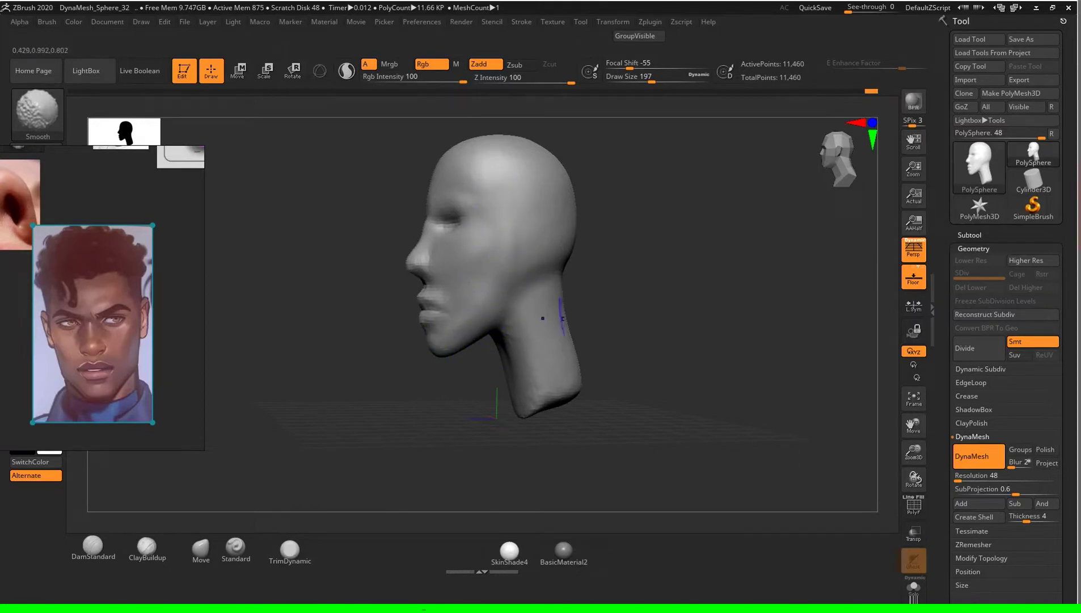
left_click_drag(736, 326, 594, 158)
mouse_move(633, 311)
left_mouse_down()
mouse_move(766, 312)
mouse_move(507, 253)
left_mouse_up()
key("shift")
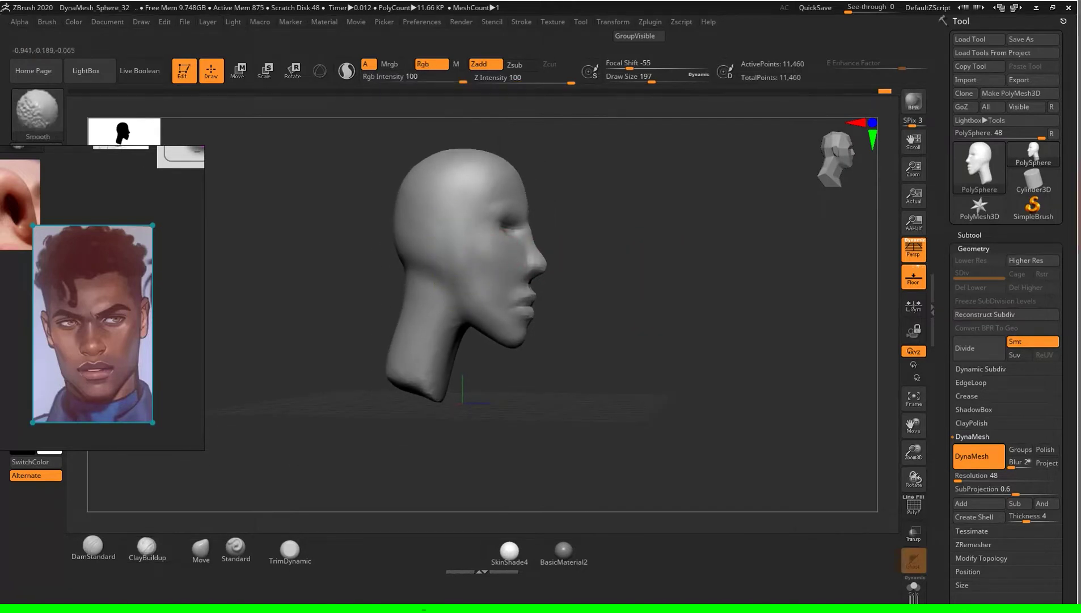
left_click_drag(473, 270, 480, 300, "shift")
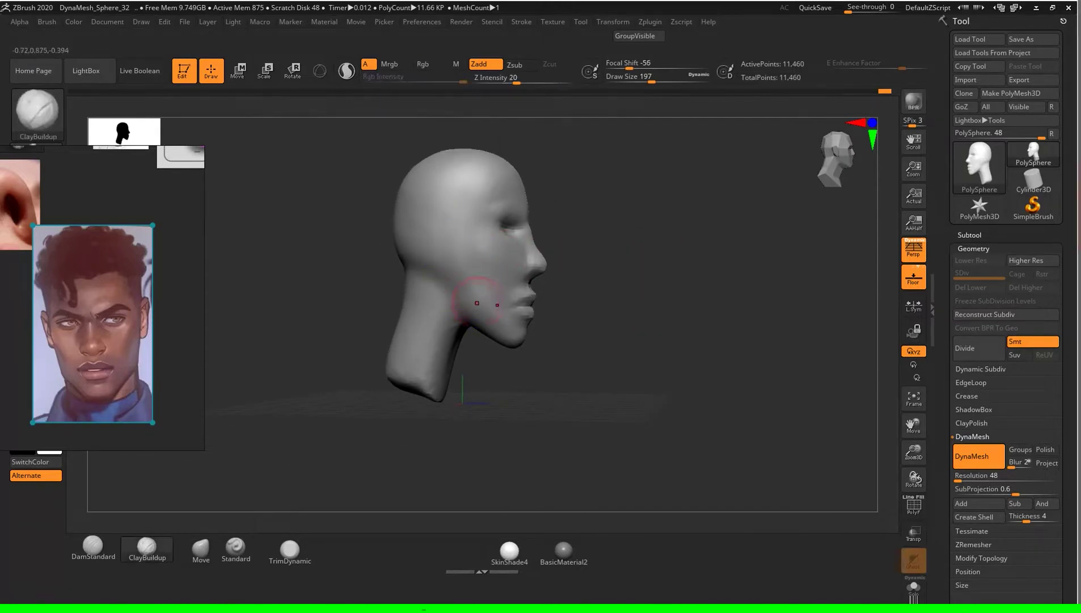
mouse_move(664, 294)
left_mouse_down()
mouse_move(647, 308)
mouse_move(647, 340)
mouse_move(605, 296)
left_mouse_up()
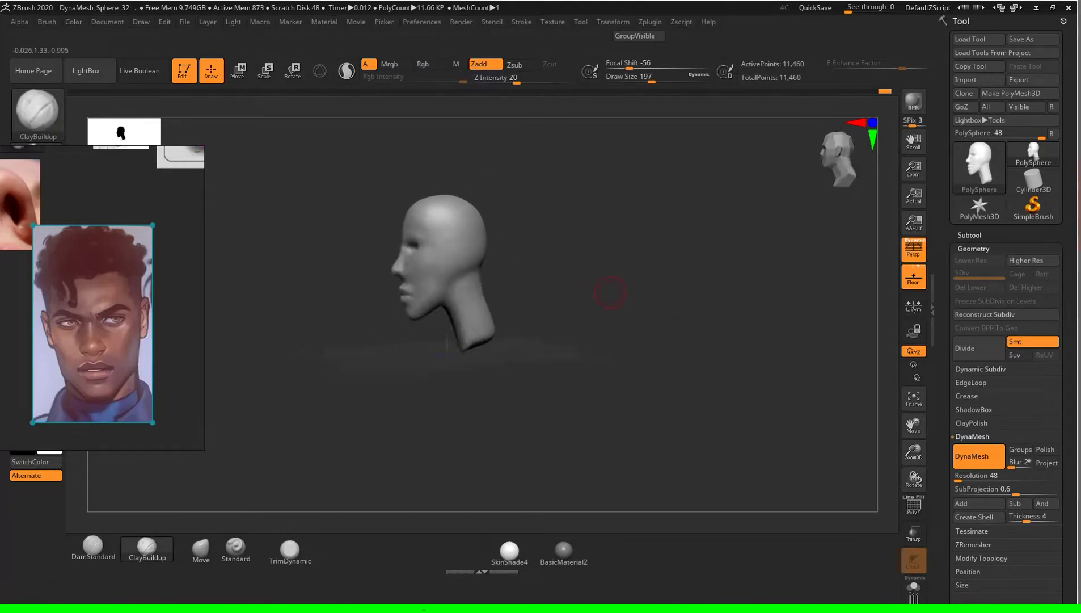
left_click(201, 547)
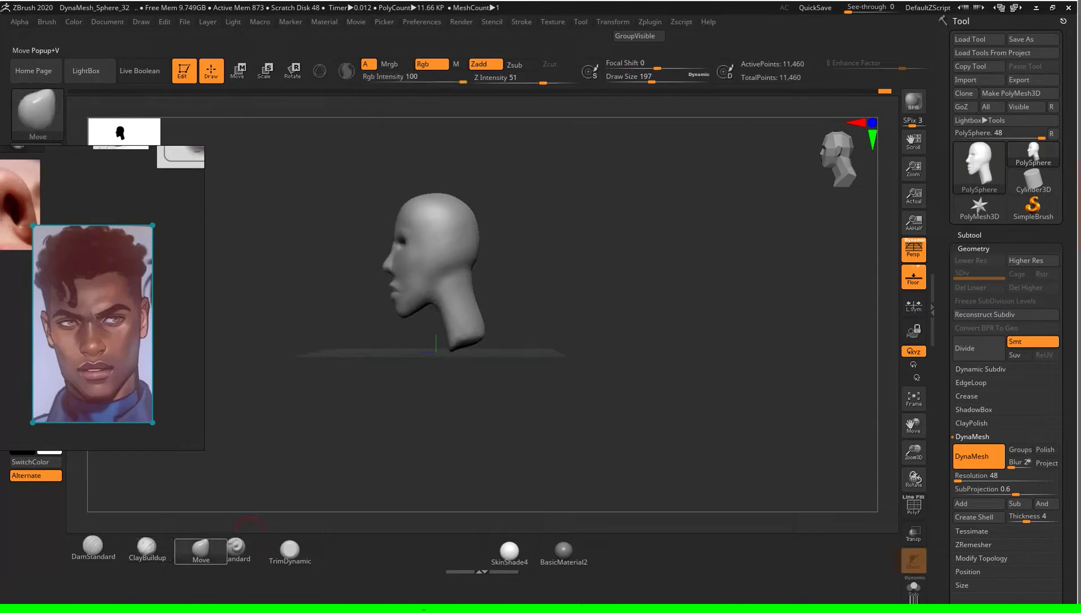
Step: Adjust the Move brush size to 262 and tilt the view to look under the chin
mouse_move(652, 334)
left_mouse_down("alt")
mouse_move(651, 297)
mouse_move(592, 294)
left_mouse_up("alt")
key("s")
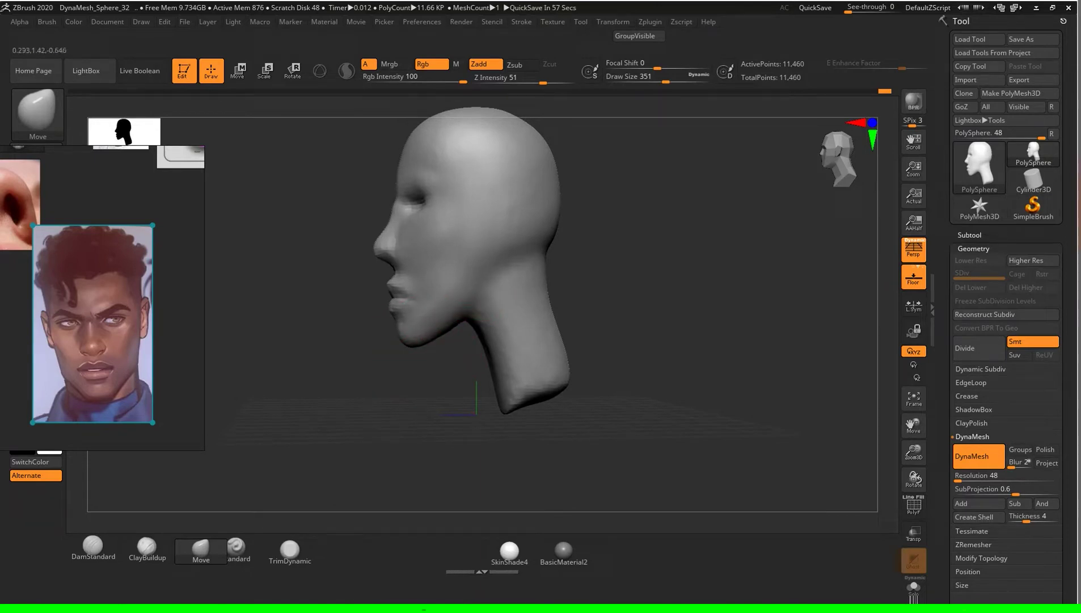
key("s")
left_click(429, 368)
mouse_move(430, 368)
left_mouse_down()
mouse_move(430, 340)
mouse_move(527, 354)
left_mouse_up()
key("s")
left_click_drag(527, 354, 570, 341, "alt")
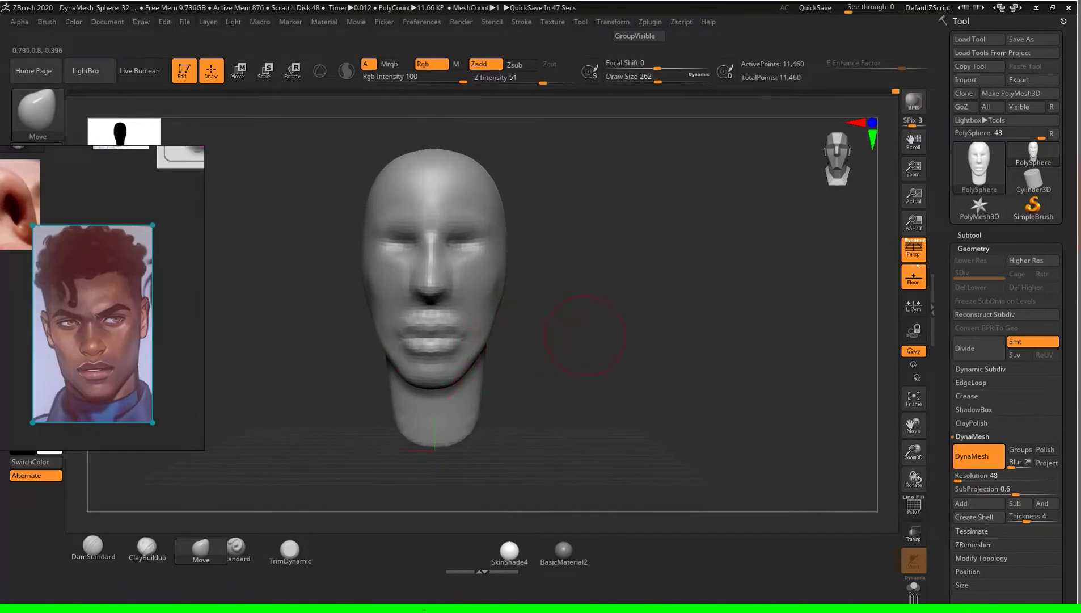
left_click_drag(583, 334, 596, 332, "alt")
mouse_move(534, 313)
left_mouse_down("alt")
mouse_move(604, 326)
mouse_move(563, 281)
left_mouse_up("alt")
key("s")
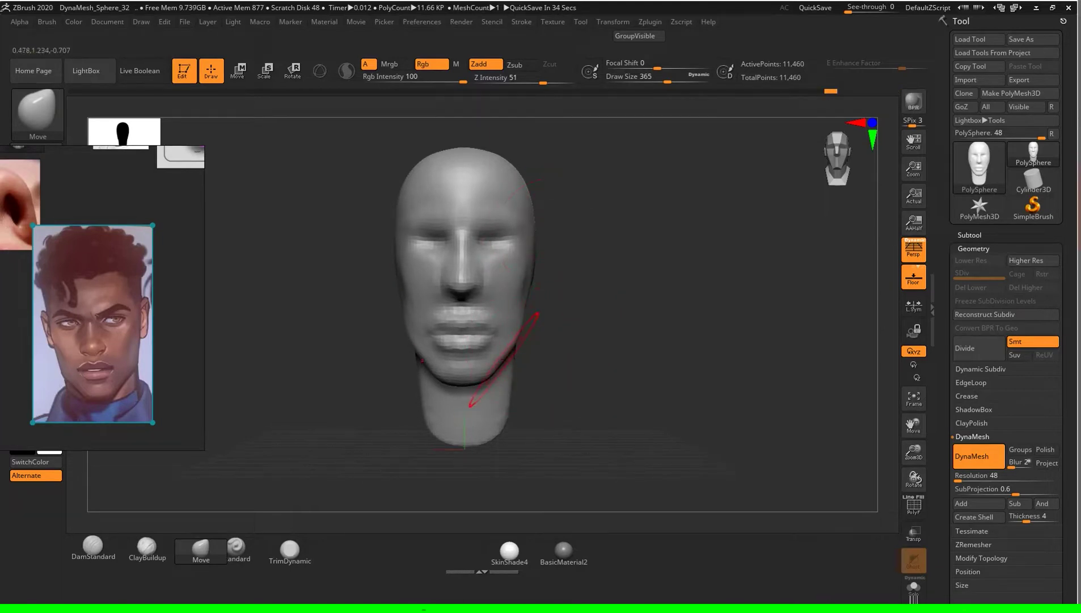
Step: Orbit the head to check its sides, enlarging the brush to 585
left_click_drag(522, 352, 517, 272)
mouse_move(578, 323)
left_mouse_down("shift")
mouse_move(567, 318)
mouse_move(573, 340)
left_mouse_up("shift")
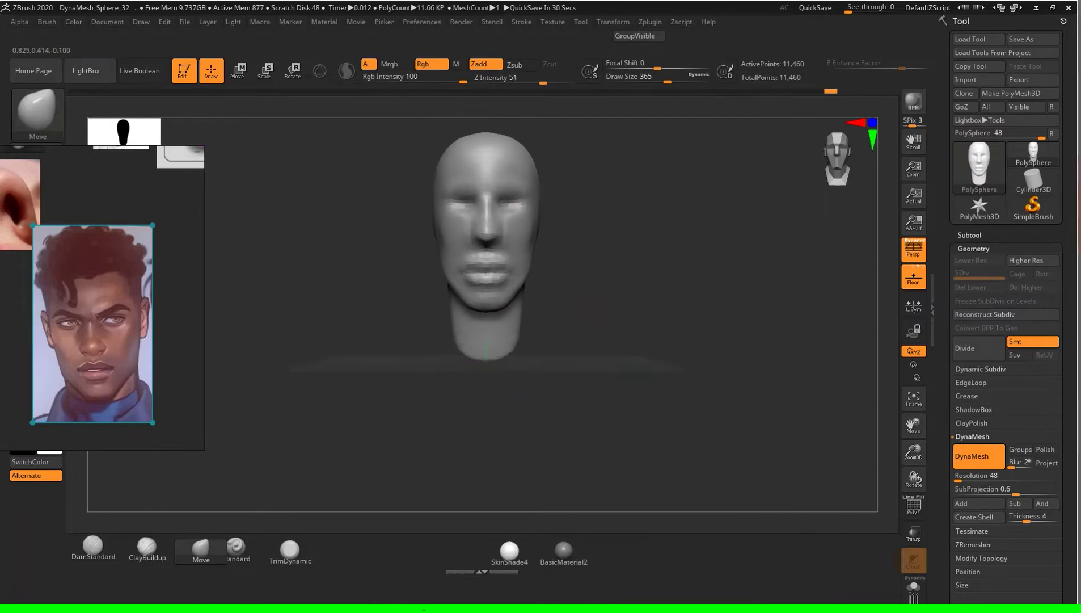
key("s")
left_click_drag(590, 291, 594, 291)
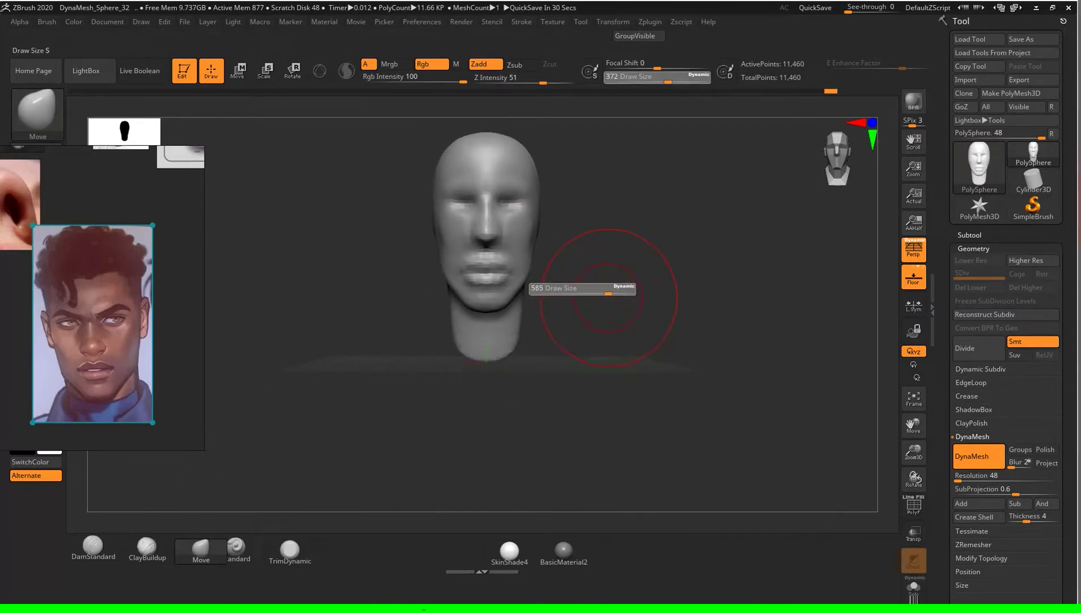
left_click_drag(539, 249, 540, 276, "alt")
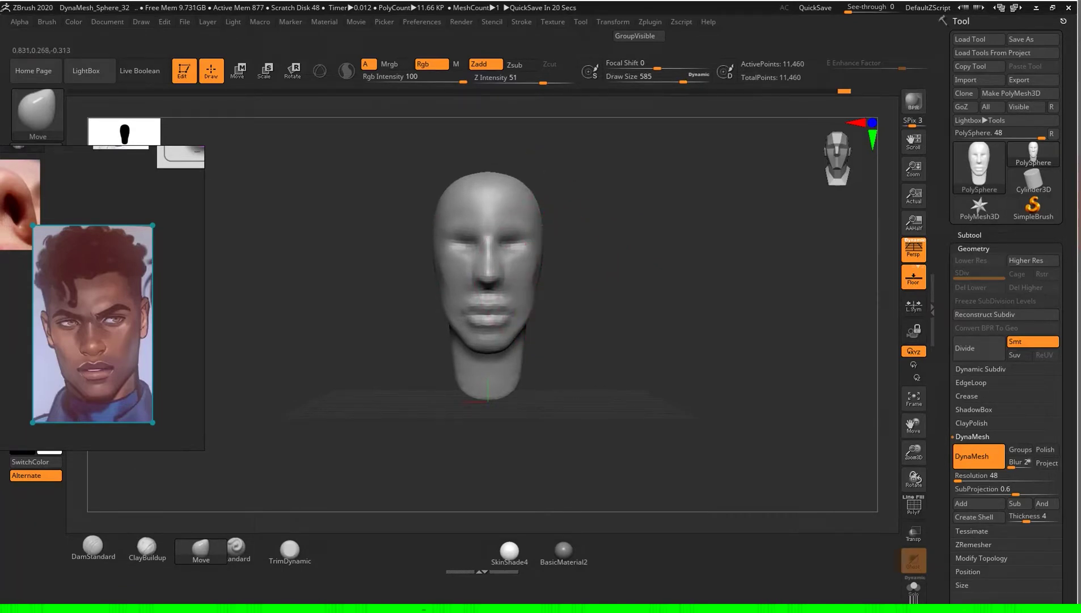
mouse_move(527, 284)
left_mouse_down()
mouse_move(573, 284)
mouse_move(527, 284)
mouse_move(527, 250)
mouse_move(573, 284)
mouse_move(527, 284)
mouse_move(528, 317)
left_mouse_up()
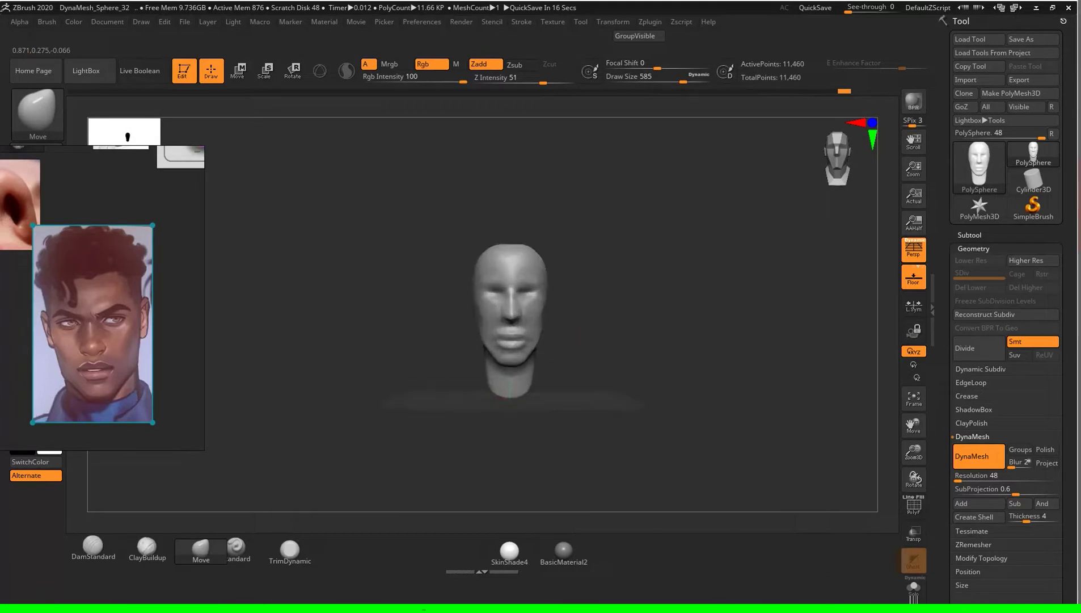
left_click_drag(625, 326, 888, 337, "shift")
Step: Select the Move brush via B-M-V, then shrink the reference board and move it to the lower left
key("b")
key("m")
key("v")
key("s")
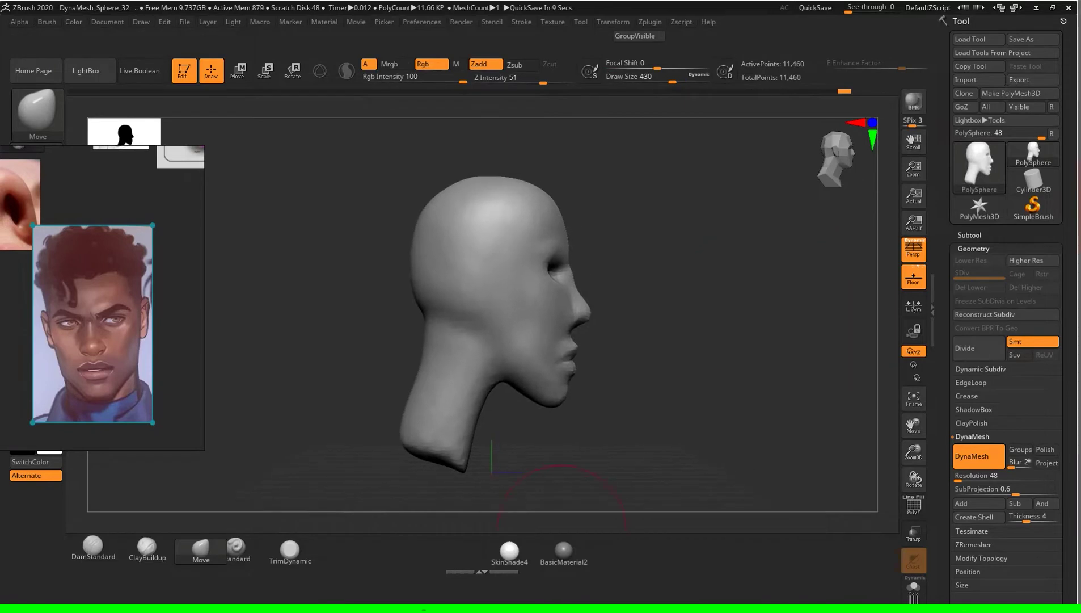
scroll(69, 253, "down", 10)
left_click_drag(114, 340, 141, 485)
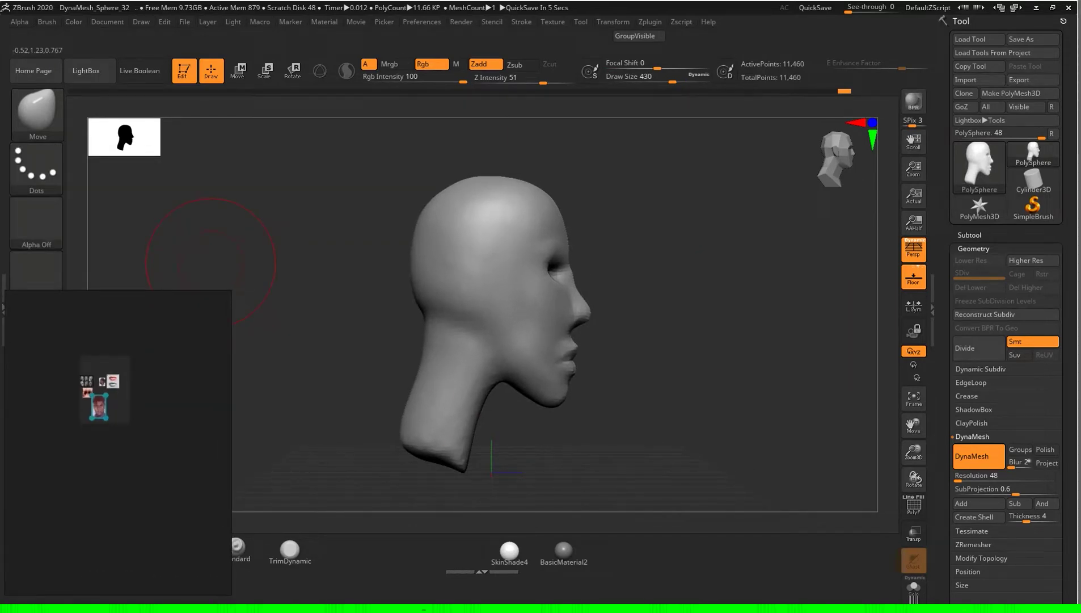
Step: Orbit the head between left profile, right profile and front, setting brush size to 239
left_click_drag(210, 261, 484, 214)
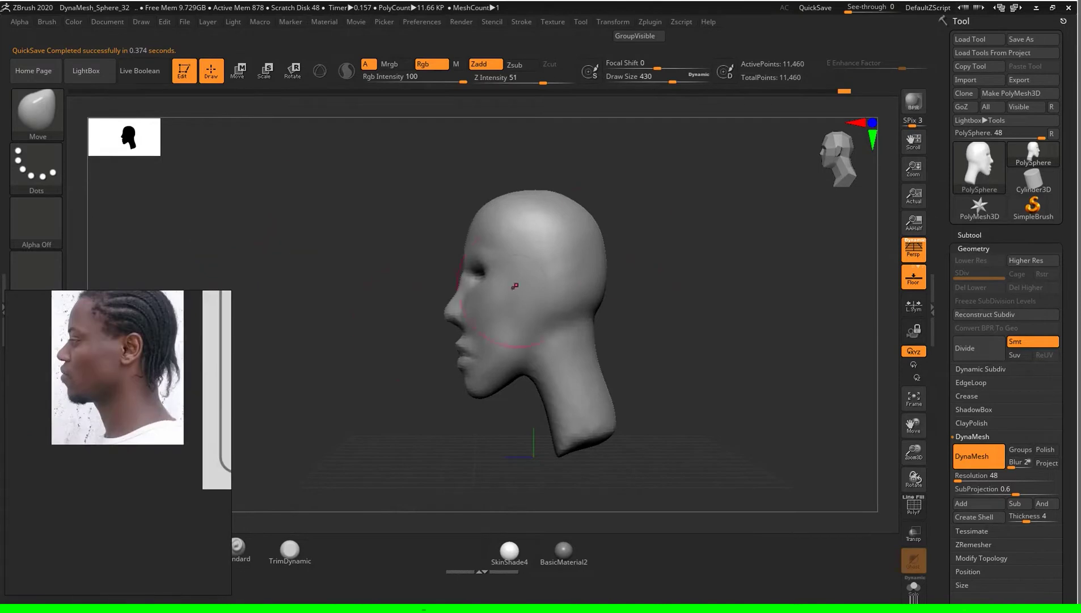
left_click_drag(544, 241, 661, 241)
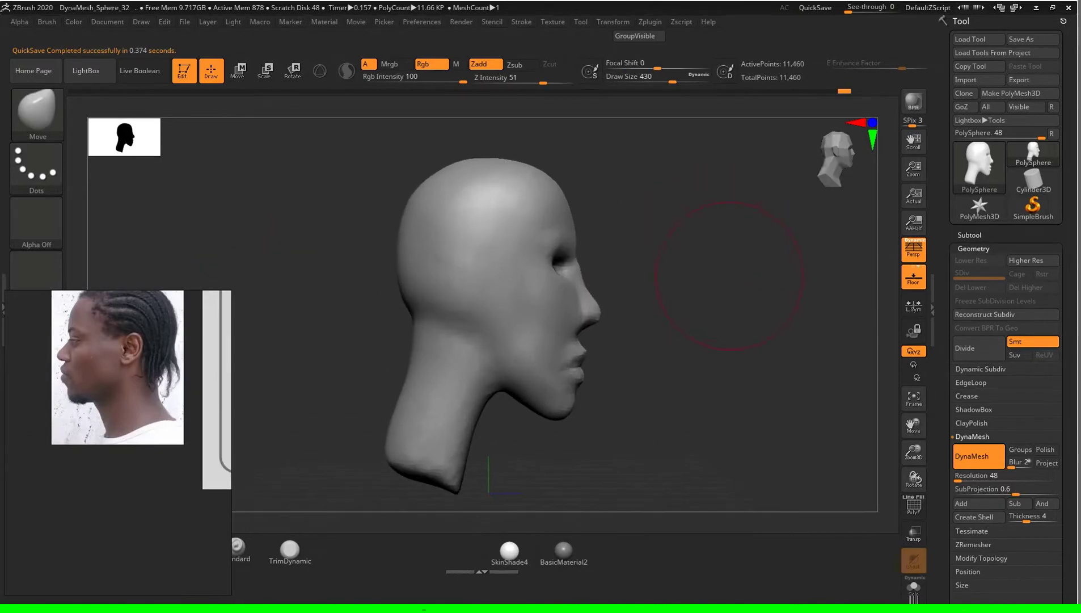
key("s")
mouse_move(684, 313)
left_mouse_down()
mouse_move(694, 322)
mouse_move(669, 286)
left_mouse_up()
key("s")
key("s")
key("s")
left_click(635, 219)
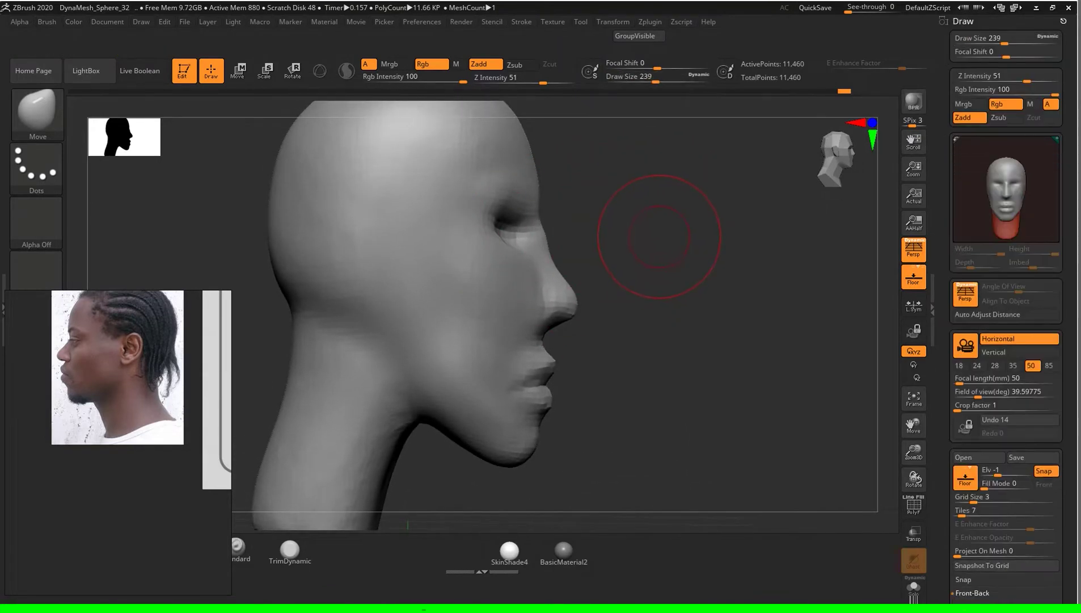
left_click_drag(640, 229, 535, 266)
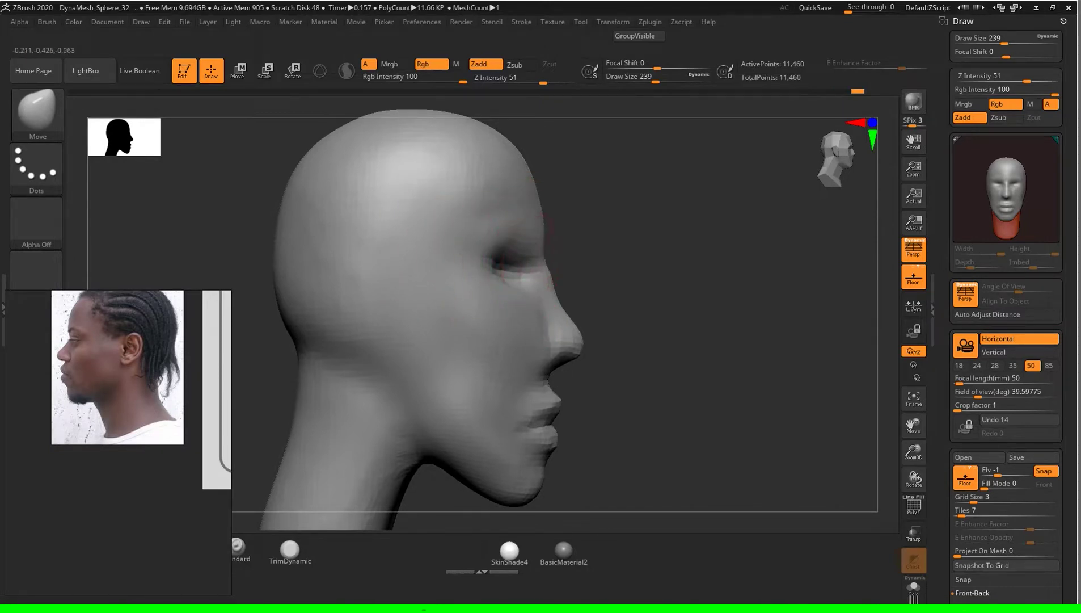
left_click_drag(717, 282, 578, 278)
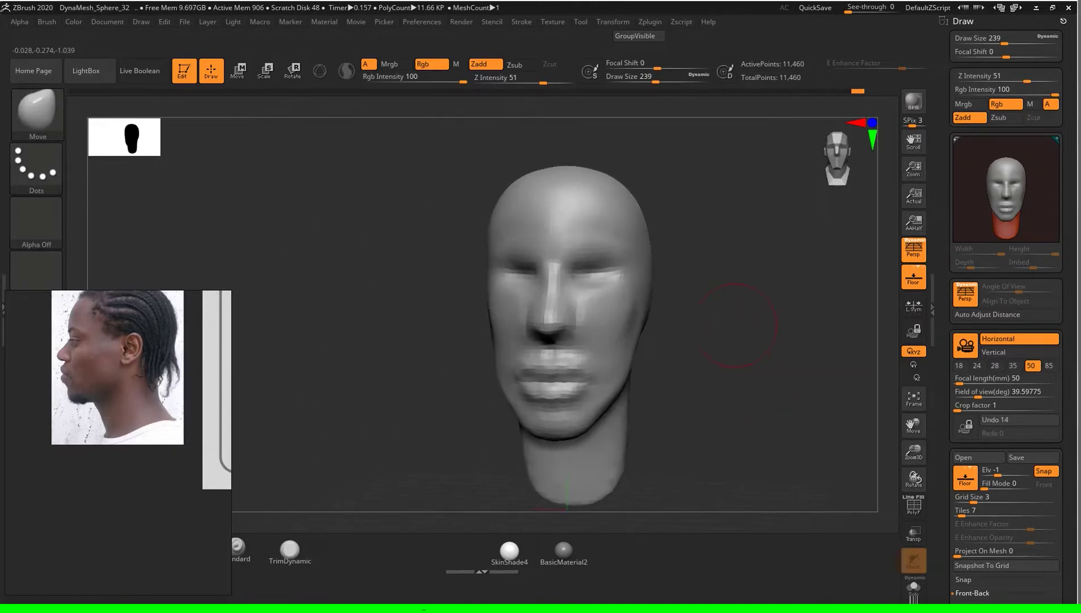
mouse_move(767, 360)
left_mouse_down()
mouse_move(755, 357)
mouse_move(732, 386)
mouse_move(640, 288)
left_mouse_up()
Step: Enlarge the brush to 445 while scrolling the reference board in and out
key("s")
scroll(751, 372, "down", 3)
key("s")
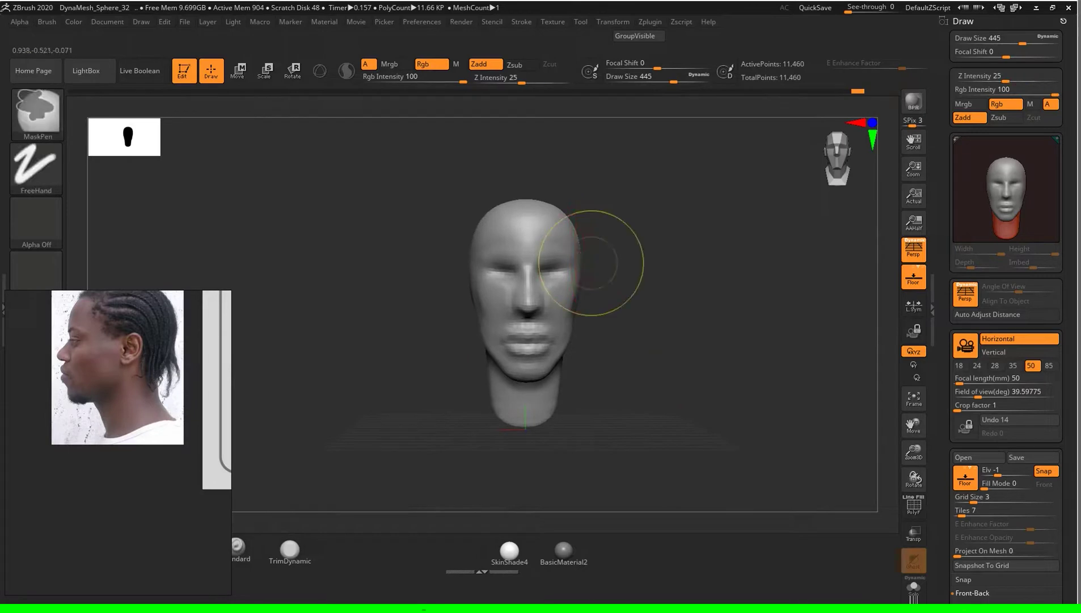
mouse_move(639, 326)
left_mouse_down()
mouse_move(715, 318)
mouse_move(651, 326)
left_mouse_up()
scroll(652, 318, "down", 2)
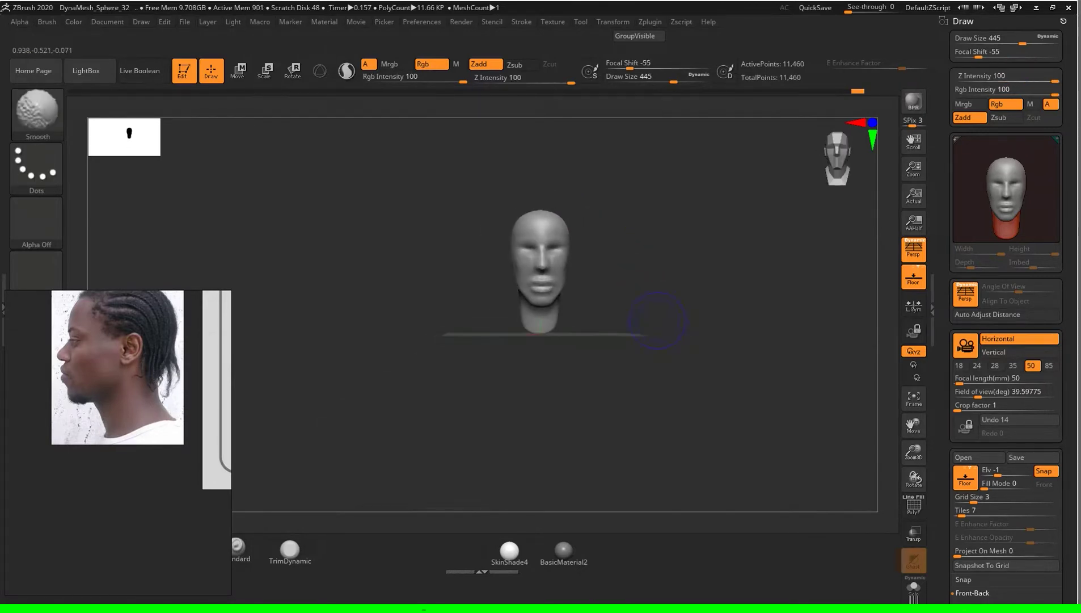
scroll(652, 326, "up", 3)
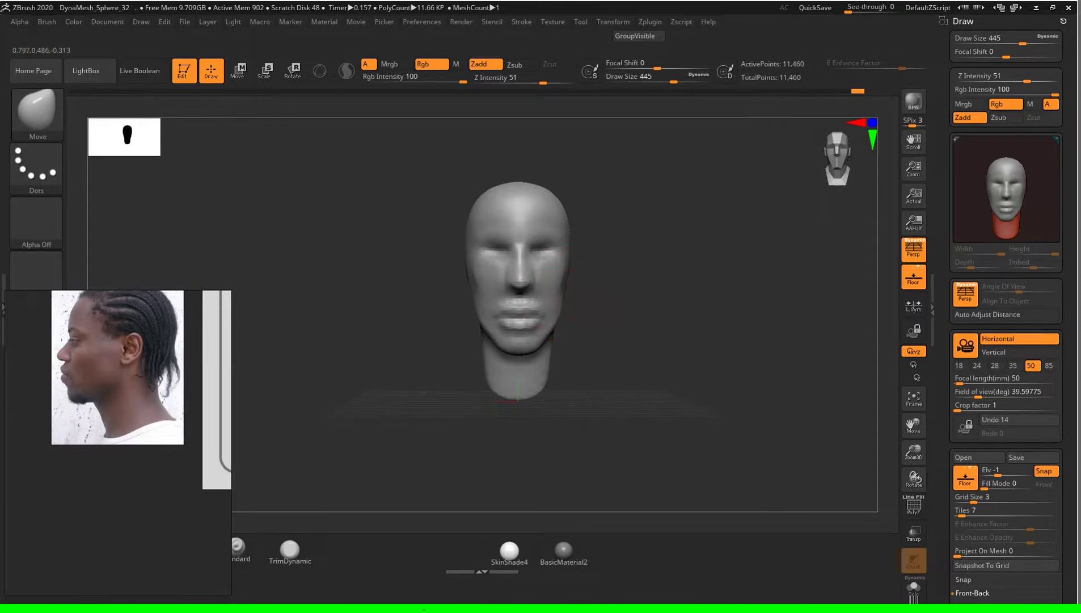
Step: Check the head from left profile and front, settle the brush at 500, and show all reference thumbnails
left_click_drag(563, 284, 655, 345)
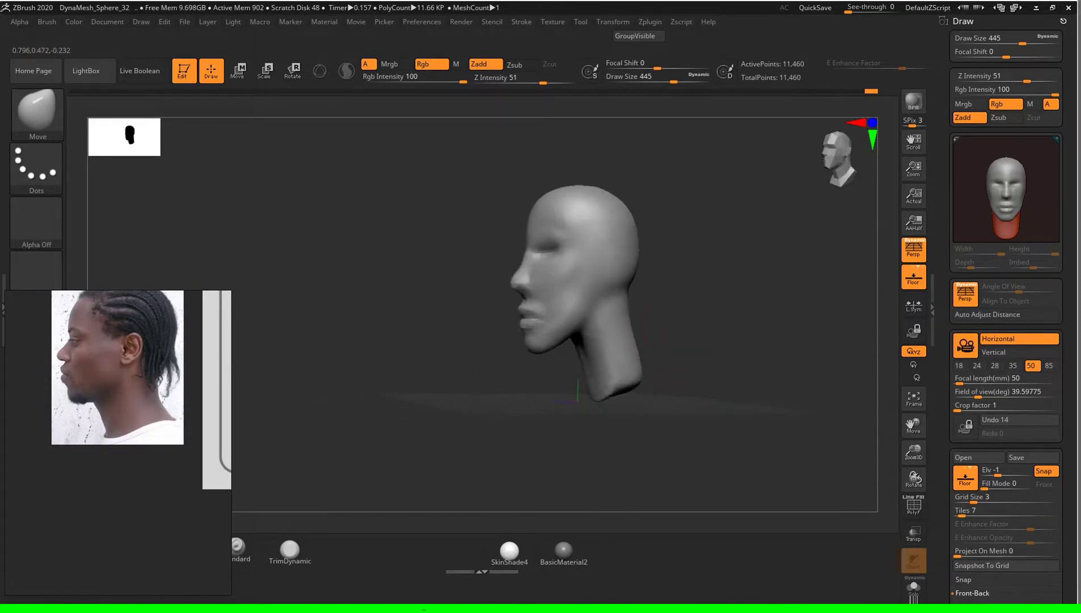
mouse_move(607, 367)
left_mouse_down()
mouse_move(708, 322)
mouse_move(709, 425)
left_mouse_up()
key("s")
mouse_move(703, 321)
left_mouse_down()
mouse_move(724, 322)
mouse_move(567, 366)
left_mouse_up()
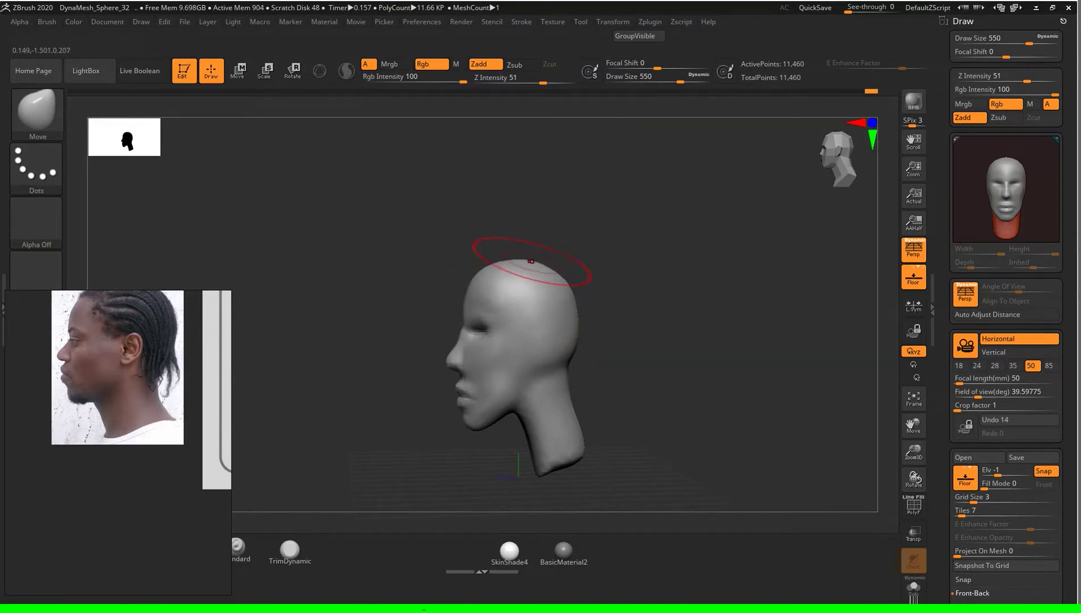
mouse_move(622, 311)
left_mouse_down()
mouse_move(674, 343)
mouse_move(642, 329)
left_mouse_up()
key("s")
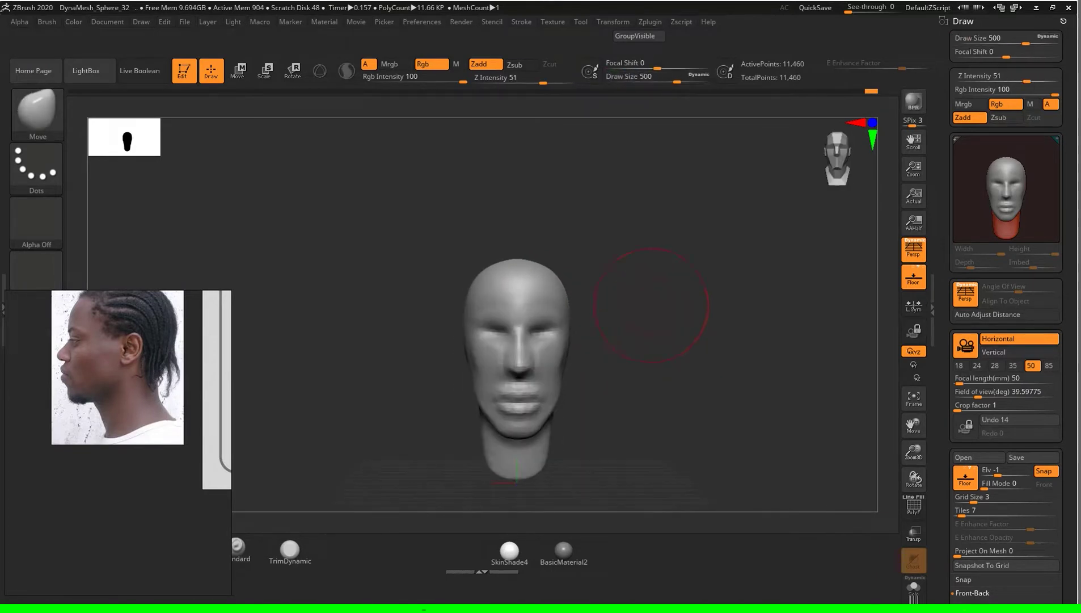
scroll(118, 397, "down", 5)
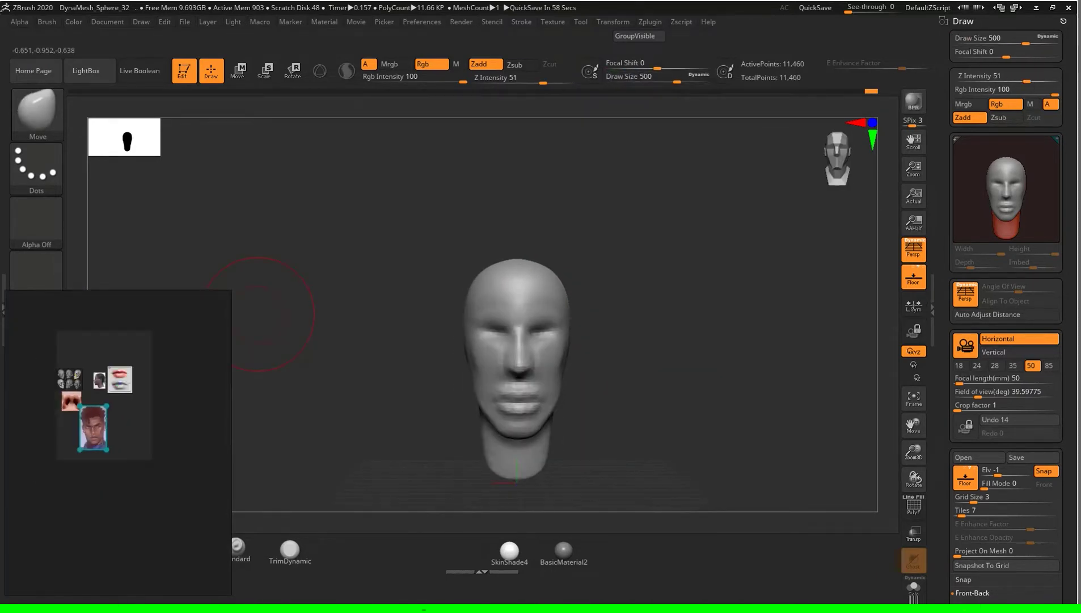
Step: Scroll the reference board in to the large frontal face portrait and reduce the brush to 408
scroll(93, 432, "up", 3)
scroll(93, 432, "up", 2)
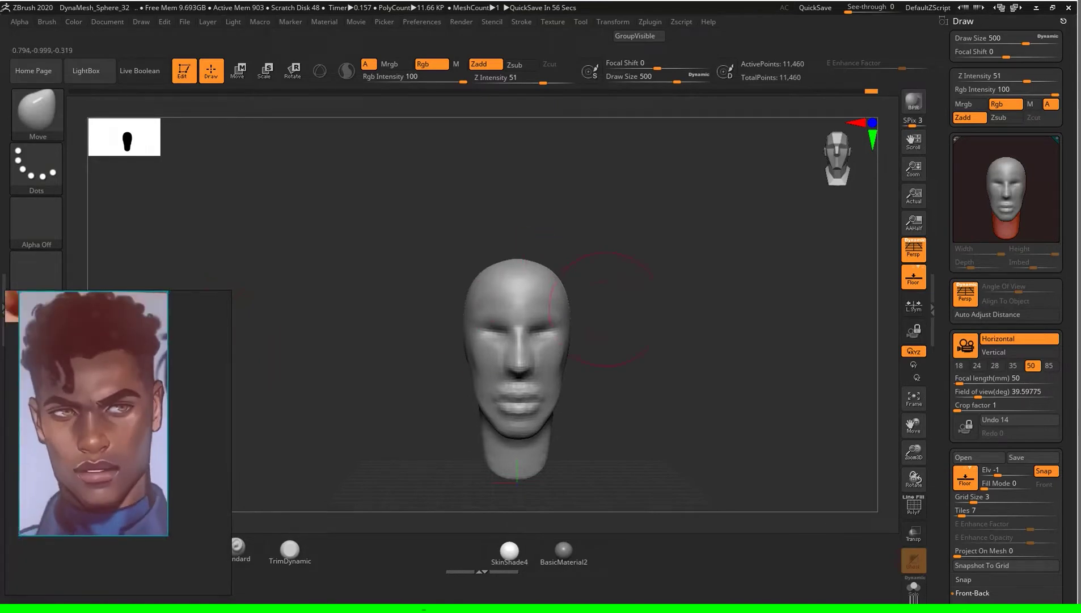
key("s")
left_click_drag(673, 370, 667, 370)
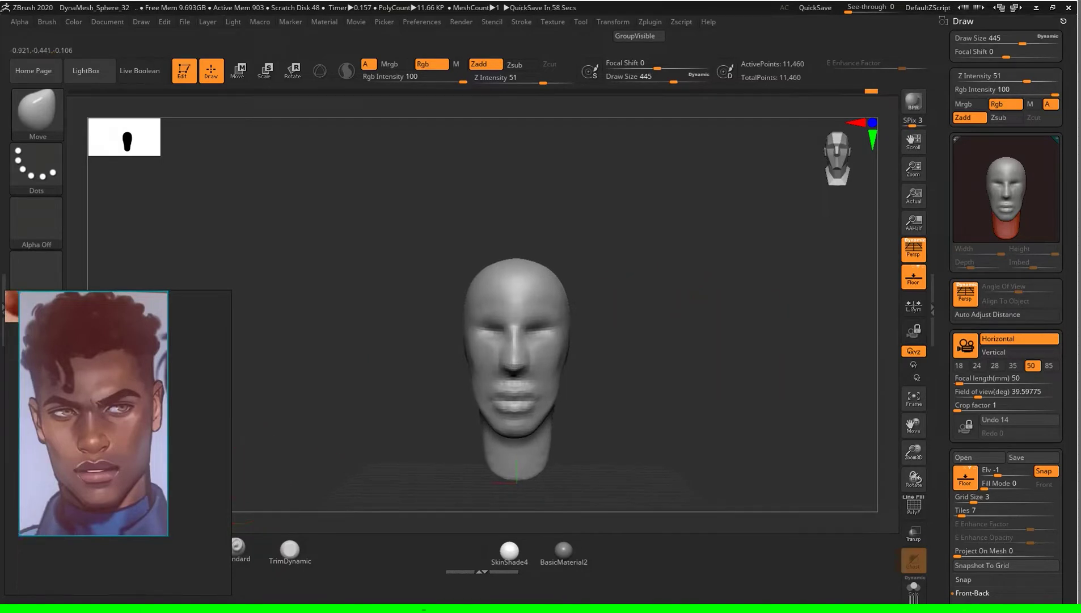
mouse_move(735, 327)
left_mouse_down()
mouse_move(703, 342)
mouse_move(710, 314)
left_mouse_up()
key("s")
Step: Zoom in close on the head with a smaller brush and study the nose from front and three-quarter views
key("s")
mouse_move(730, 416)
left_mouse_down("alt")
mouse_move(730, 363)
mouse_move(669, 340)
mouse_move(624, 379)
left_mouse_up("alt")
key("s")
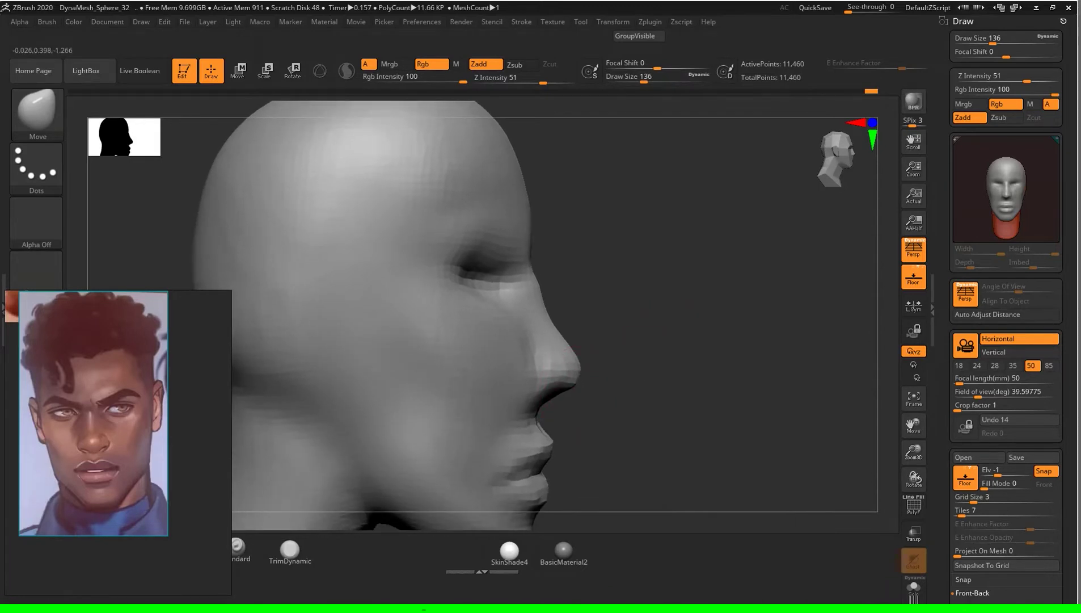
left_click_drag(569, 392, 576, 393)
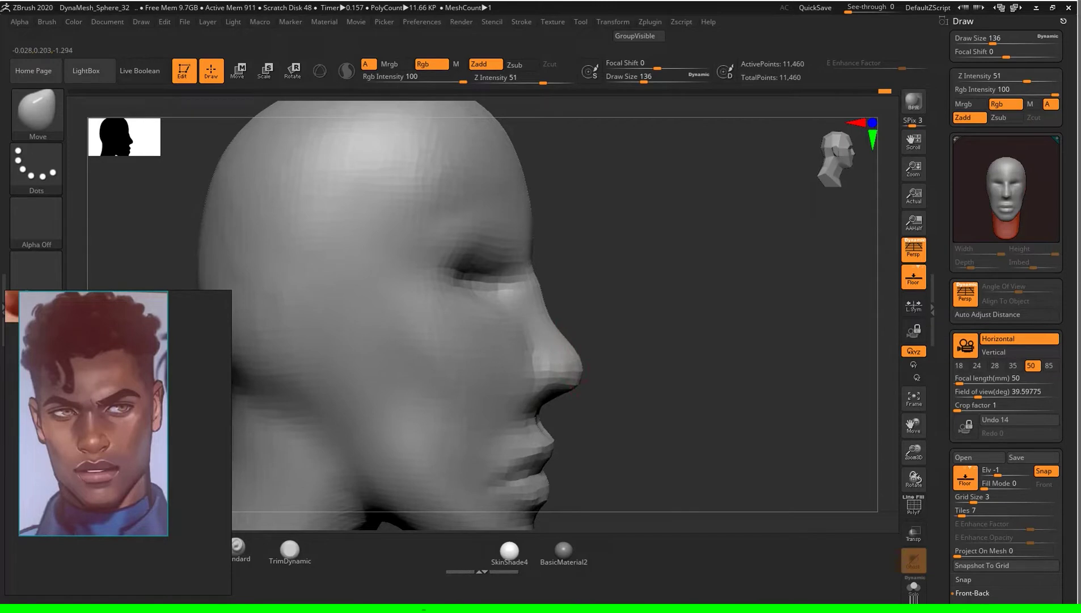
left_click_drag(576, 393, 747, 370)
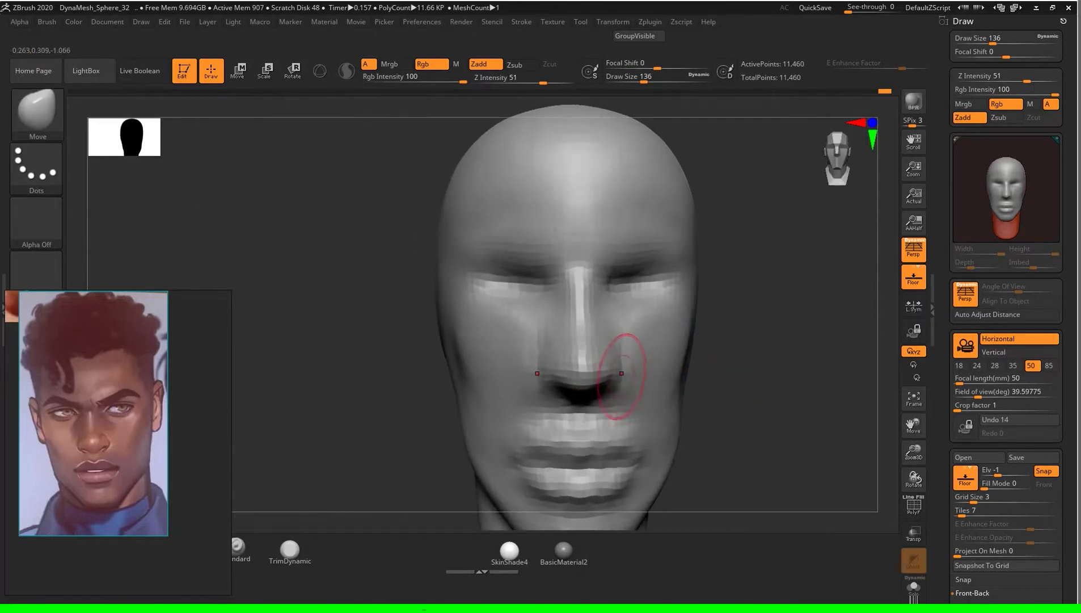
mouse_move(617, 367)
left_mouse_down()
mouse_move(738, 374)
mouse_move(624, 369)
left_mouse_up()
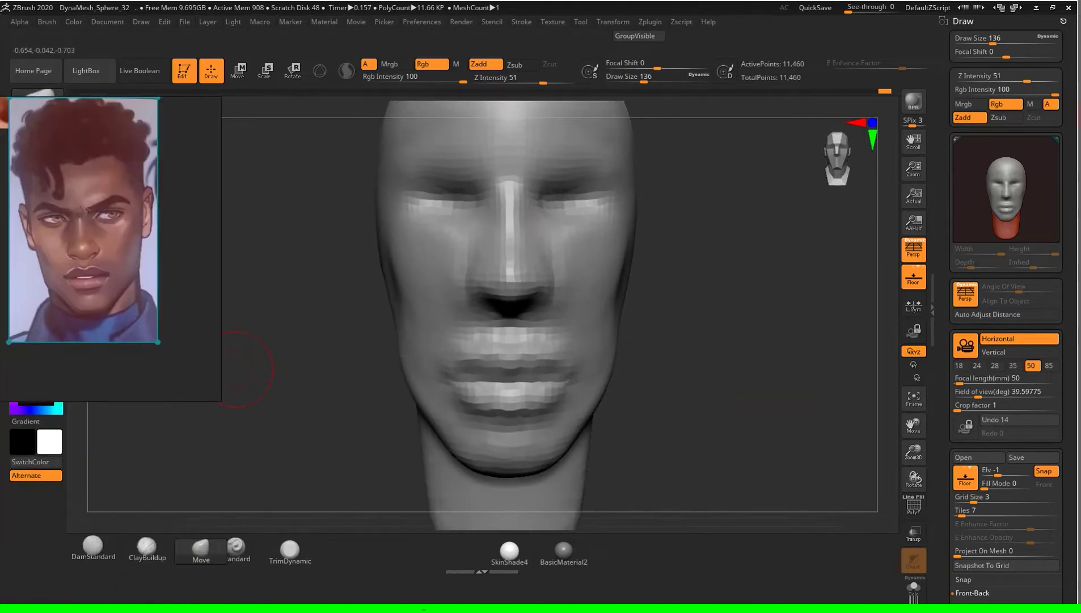
Step: Switch to ClayBuildup at draw size 62 and frame the head from the front
left_click(147, 546)
mouse_move(776, 341)
left_mouse_down()
mouse_move(773, 314)
mouse_move(764, 343)
left_mouse_up()
key("s")
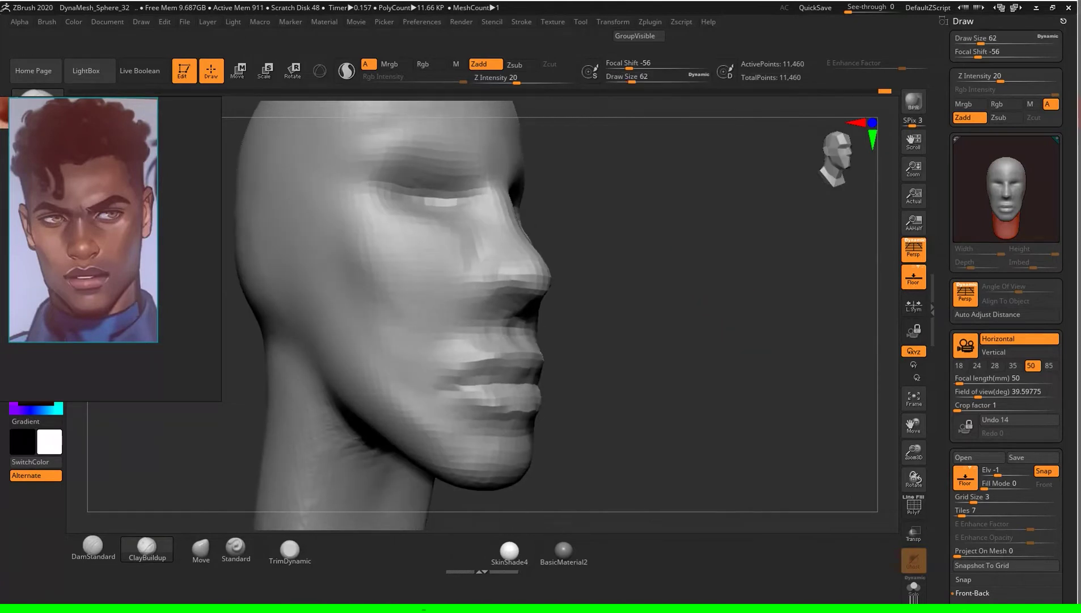
left_click_drag(723, 301, 567, 283, "alt")
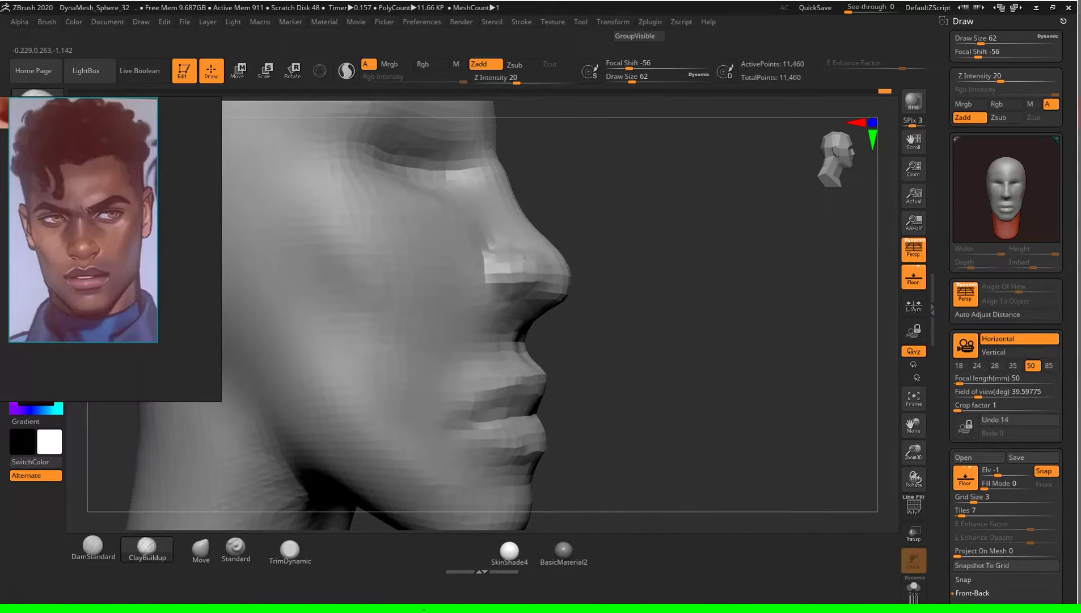
mouse_move(746, 324)
left_mouse_down()
mouse_move(784, 324)
mouse_move(562, 266)
mouse_move(544, 273)
left_mouse_up()
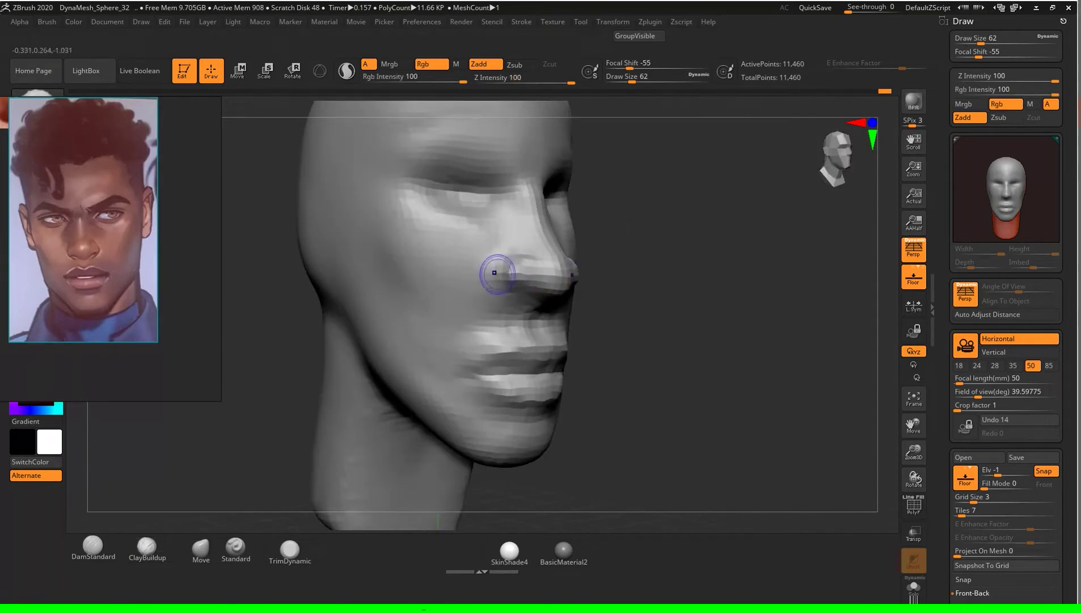
mouse_move(724, 325)
left_mouse_down()
mouse_move(728, 336)
mouse_move(766, 318)
mouse_move(681, 330)
left_mouse_up()
key("f")
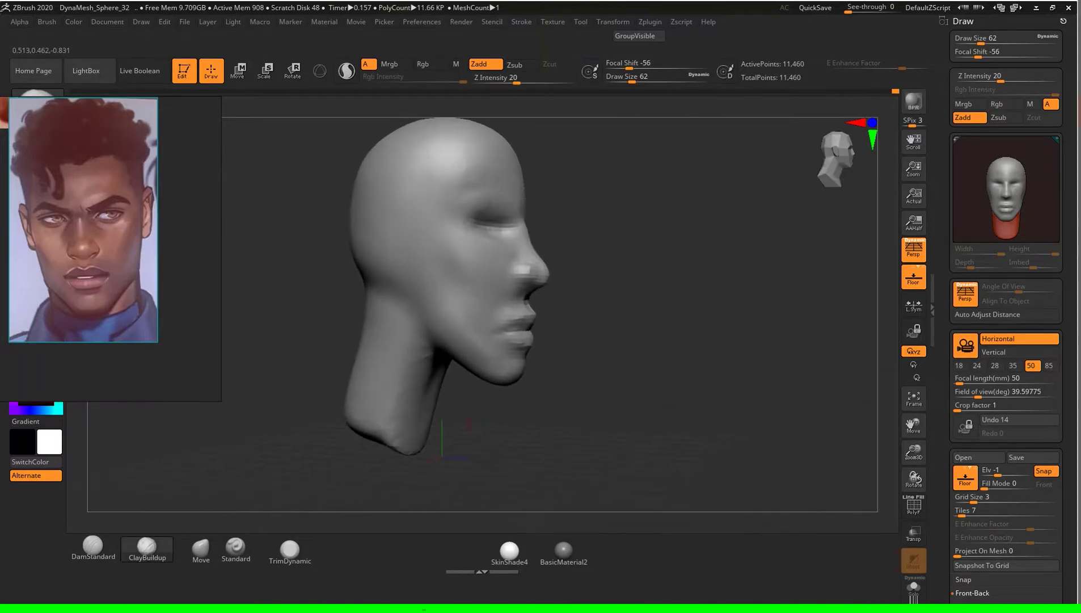
Step: Carve creases around the nose with DamStandard from front, three-quarter and profile views
left_click(92, 546)
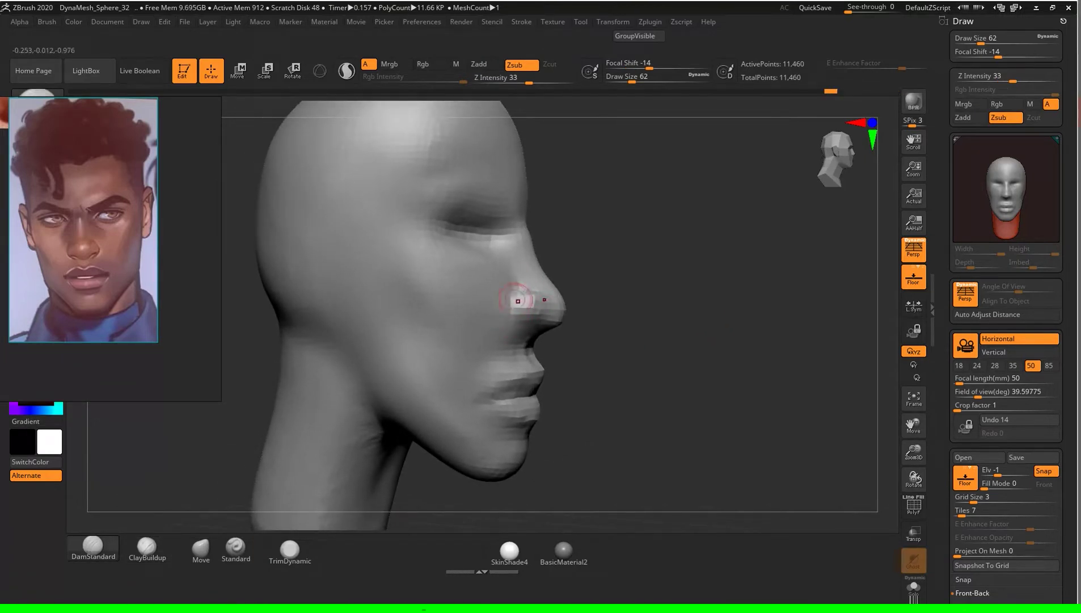
left_click_drag(670, 335, 674, 311)
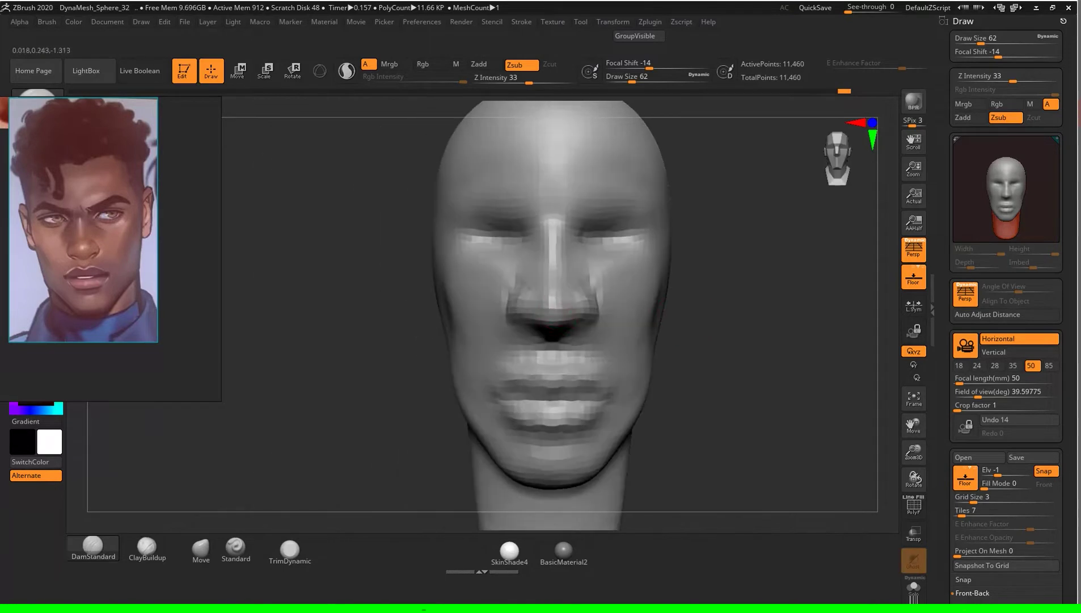
key("b")
key("s")
key("t")
key("b")
key("d")
key("s")
left_click_drag(720, 351, 560, 319)
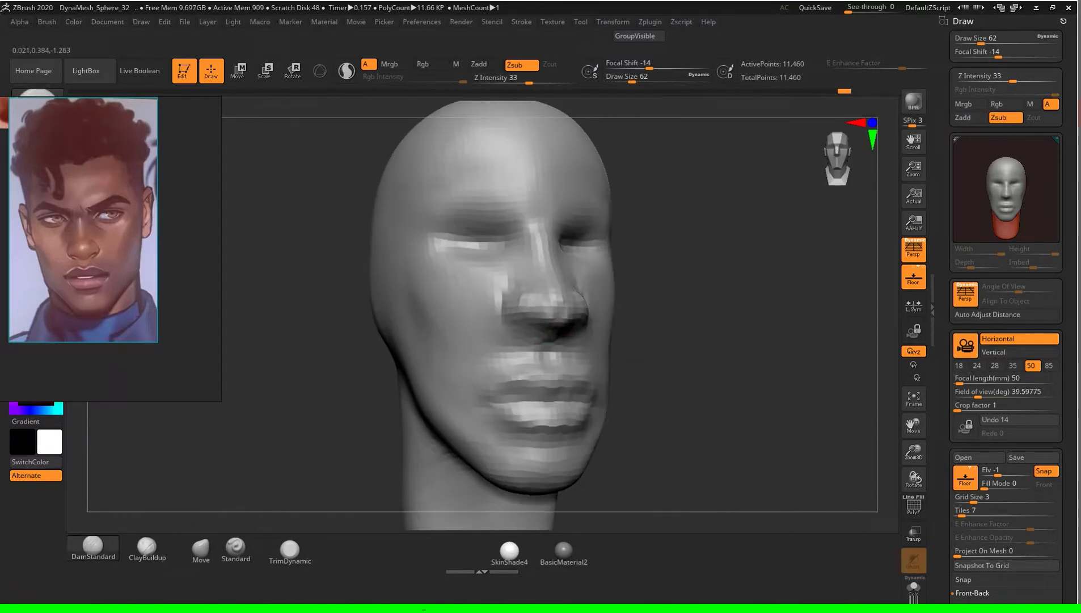
left_click_drag(613, 365, 749, 368)
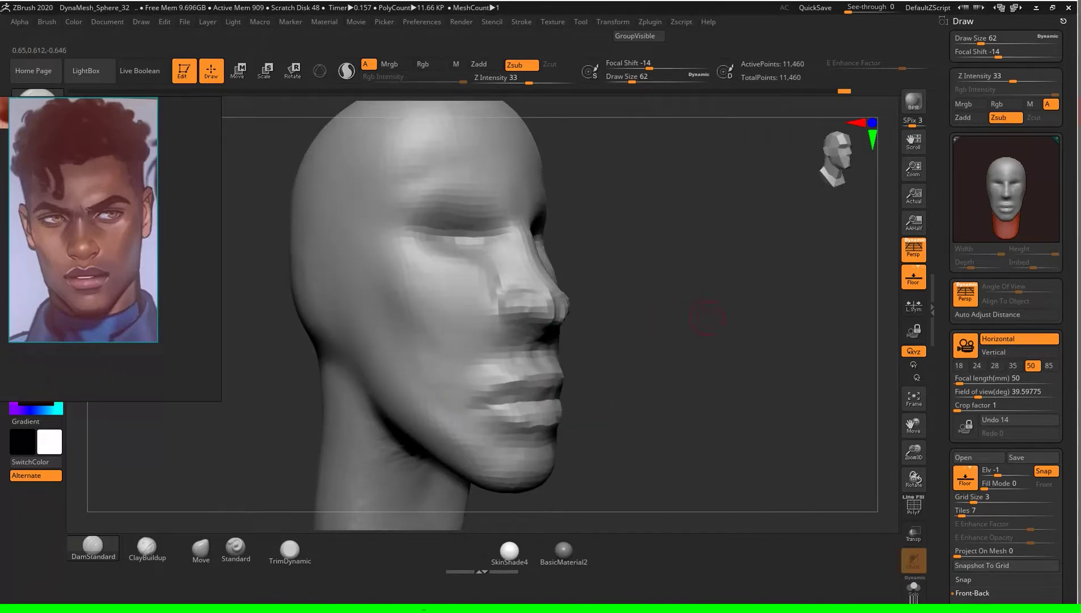
Step: Alternate smoothing, DamStandard and Standard brushes on the nostrils and lips while orbiting
key("b")
key("m")
key("v")
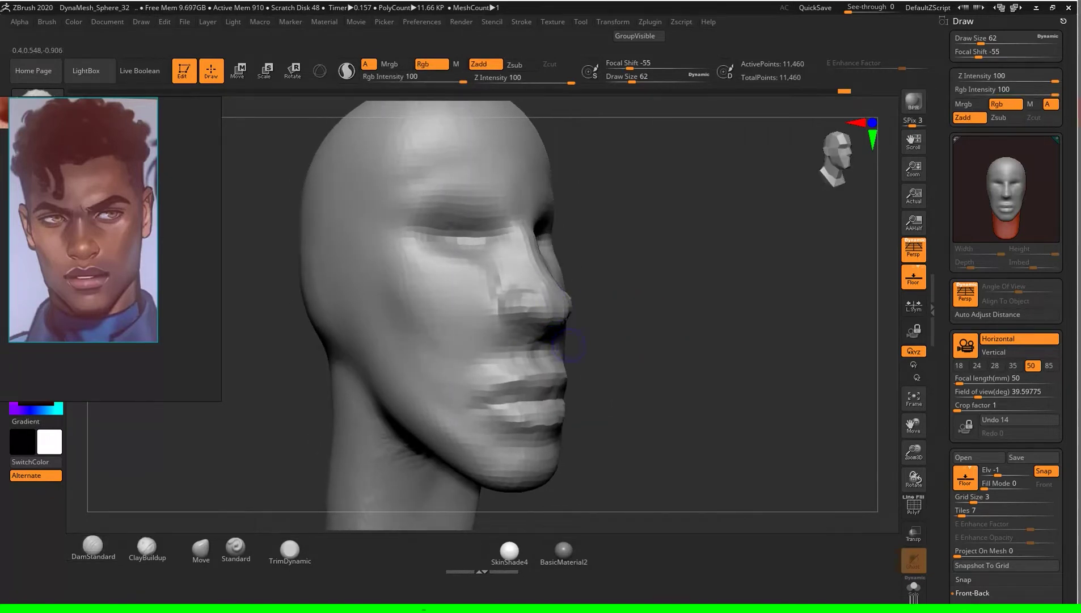
key("b")
key("d")
key("s")
left_click_drag(652, 306, 539, 306)
left_click_drag(352, 318, 669, 320)
key("b")
key("s")
key("t")
Step: Select the Move brush and settle its draw size at 149
left_click(93, 546)
left_click(199, 546)
mouse_move(639, 316)
left_mouse_down()
mouse_move(659, 326)
mouse_move(664, 311)
mouse_move(614, 310)
left_mouse_up()
key("s")
scroll(572, 287, "up", 5)
key("s")
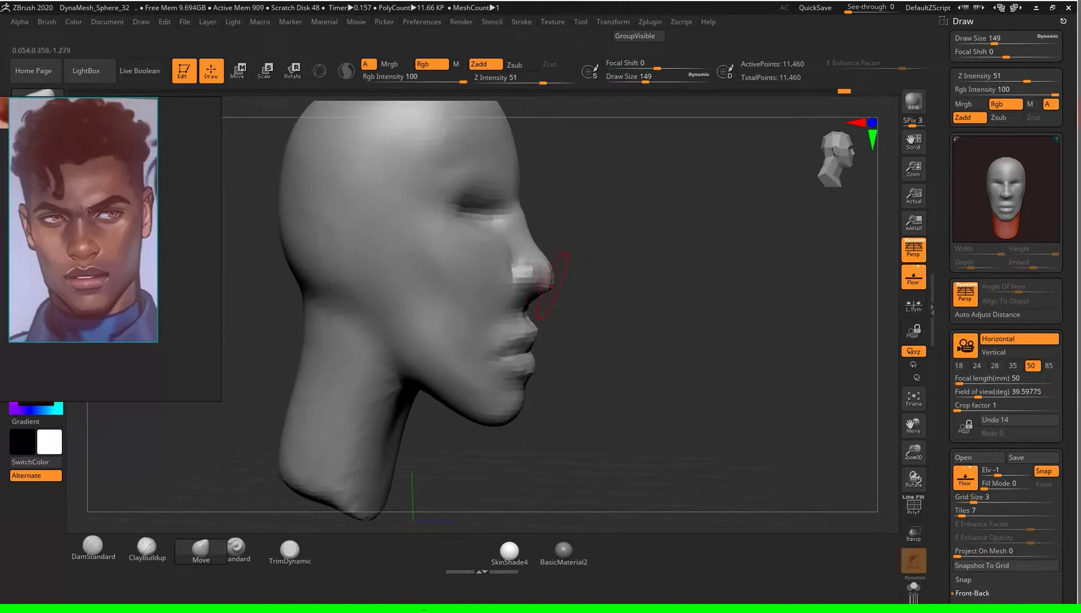
Step: Zoom out on the front view and enlarge the brush to about 318
left_click_drag(616, 300, 685, 296)
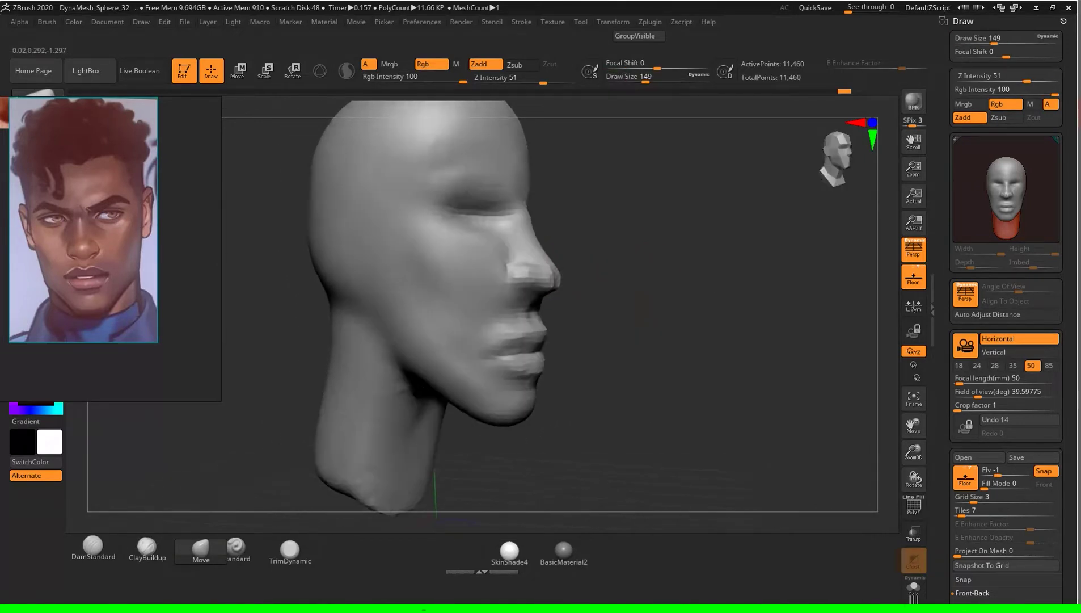
scroll(729, 357, "down", 2)
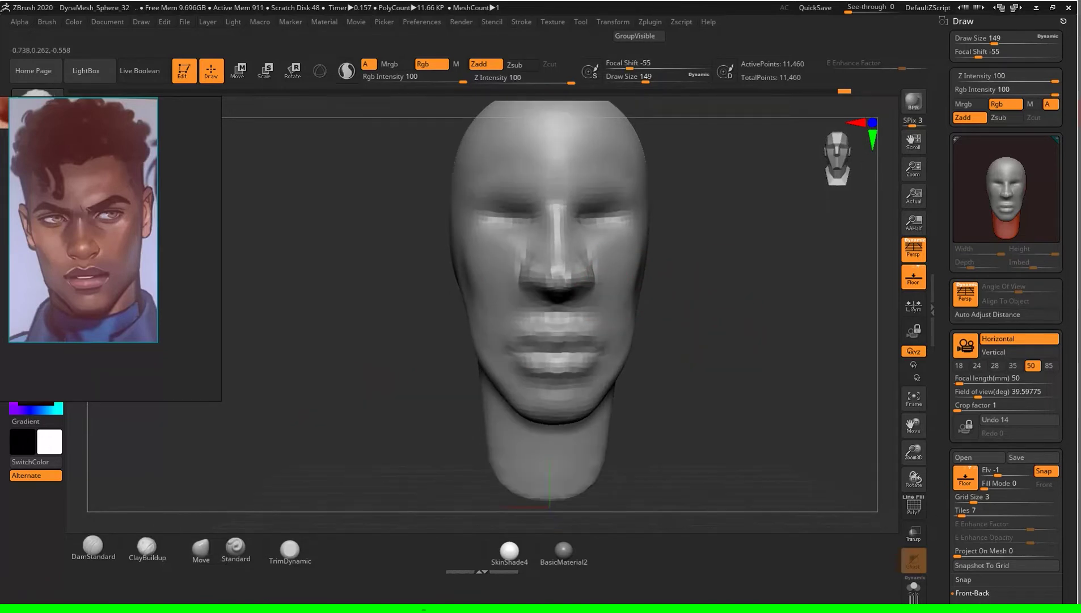
scroll(720, 346, "down", 2)
key("s")
scroll(699, 294, "up", 1)
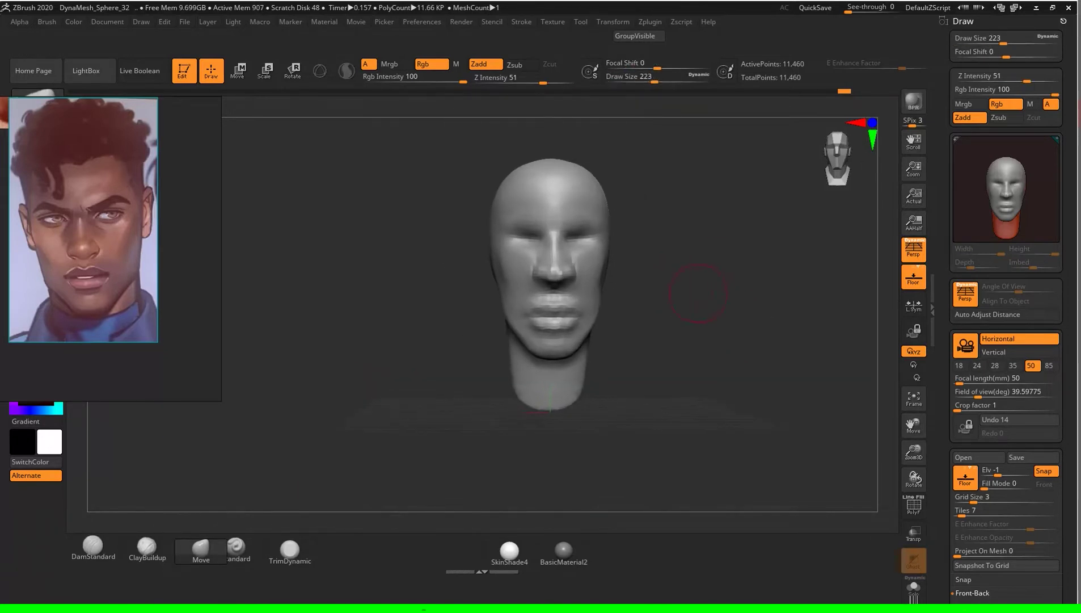
key("s")
left_click_drag(704, 291, 663, 241)
Step: Reduce draw size to 239, turn to a three-quarter view, and select ClayBuildup
key("s")
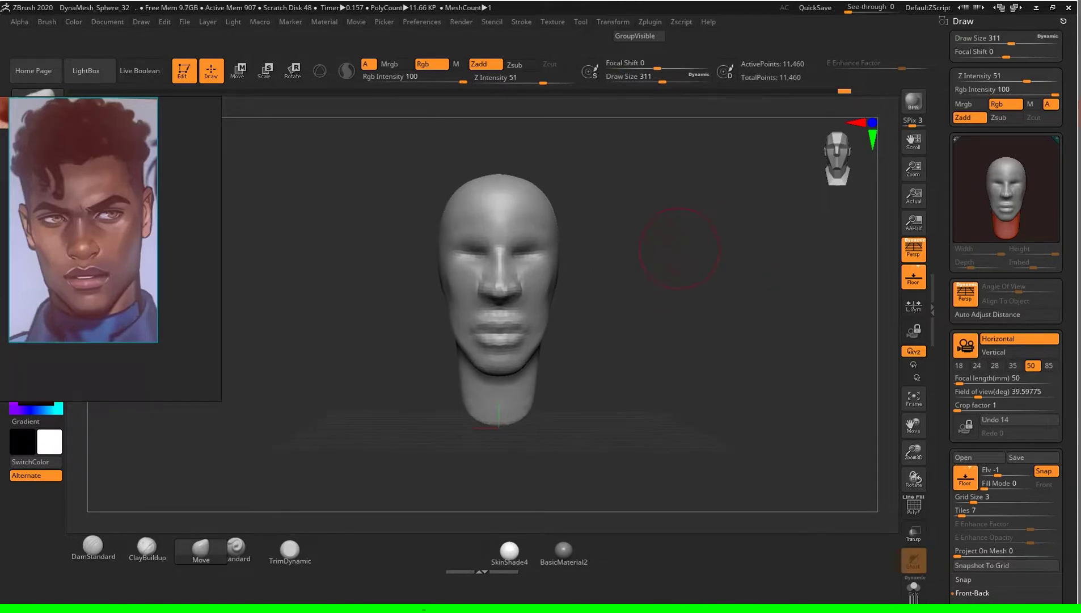
scroll(687, 274, "up", 2)
key("s")
left_click_drag(715, 309, 701, 275)
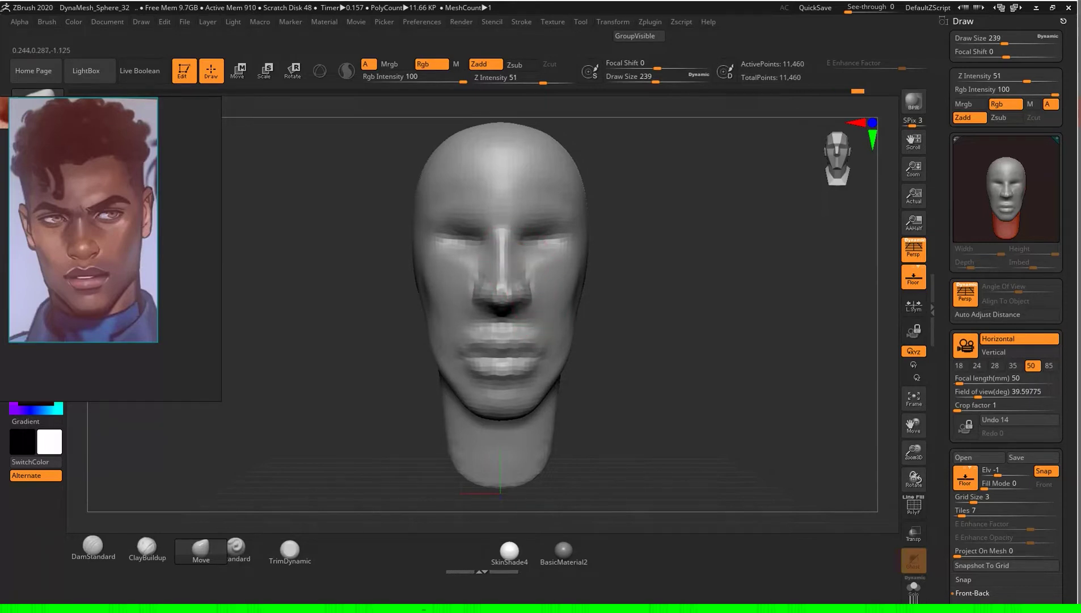
mouse_move(653, 295)
left_mouse_down()
mouse_move(766, 301)
mouse_move(652, 295)
left_mouse_up()
left_click(147, 547)
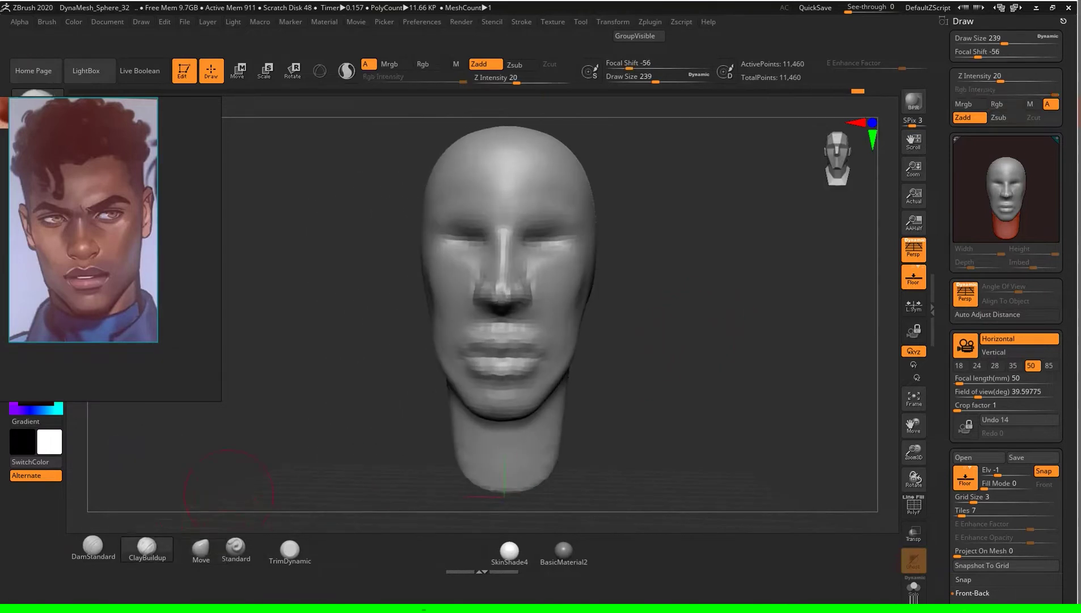
Step: Zoom in on the face, shrink the brush to 54, and check front and profile views
left_click_drag(710, 318, 736, 291)
key("s")
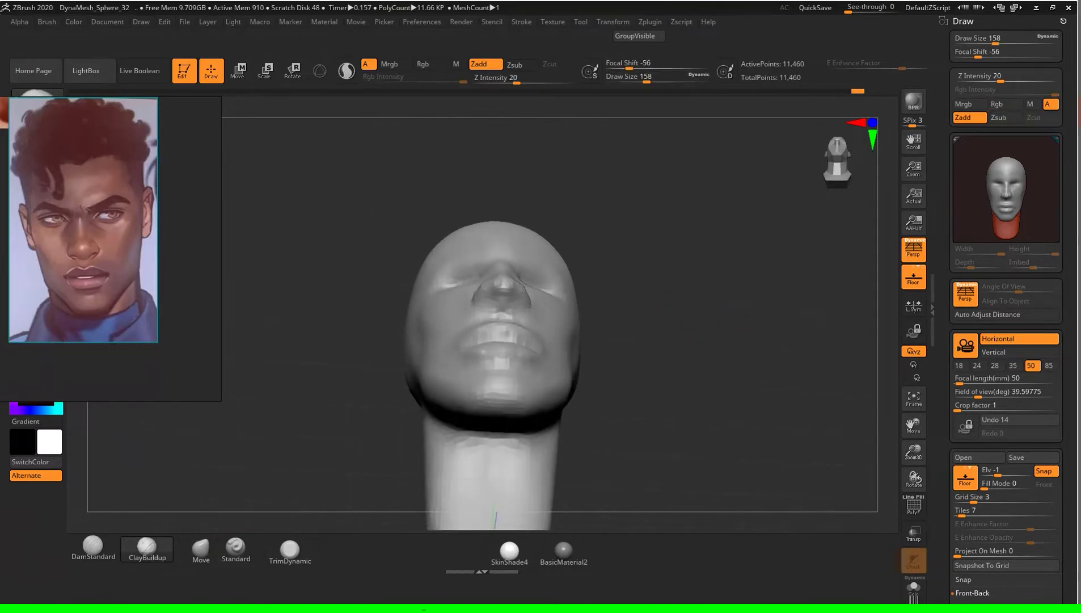
right_click_drag(705, 241, 767, 285, "ctrl")
key("s")
left_click_drag(738, 290, 716, 288)
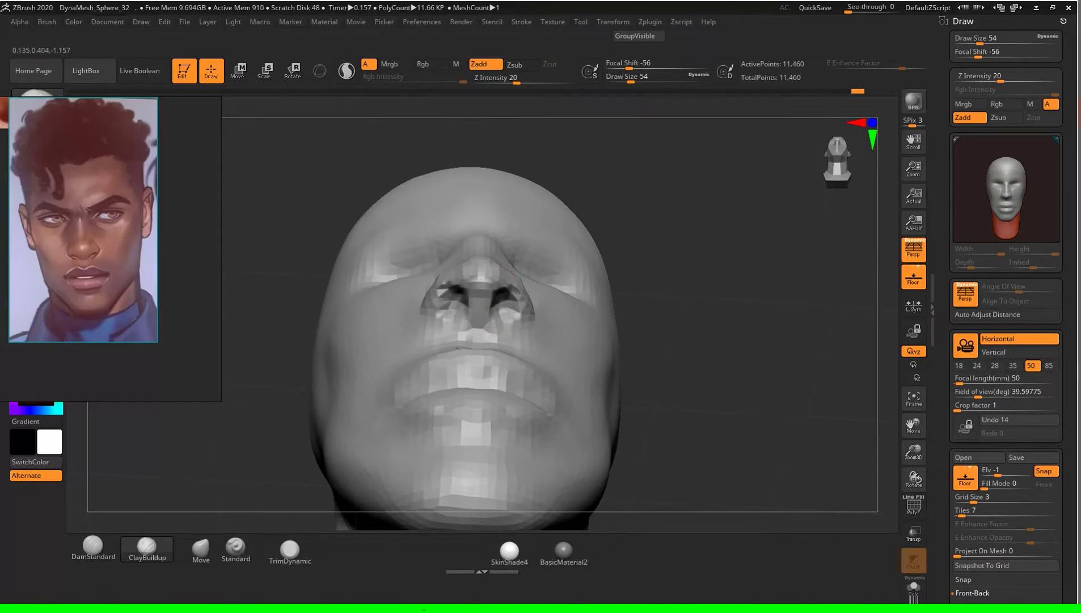
mouse_move(743, 333)
left_mouse_down()
mouse_move(759, 351)
mouse_move(749, 355)
left_mouse_up()
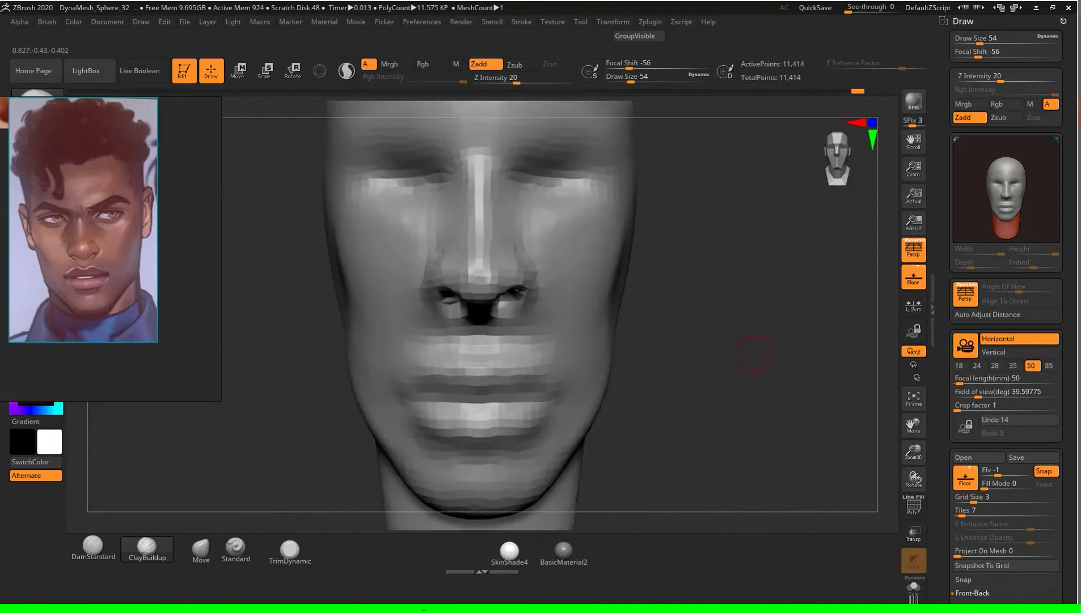
key("f")
mouse_move(702, 309)
left_mouse_down()
mouse_move(755, 312)
mouse_move(748, 325)
left_mouse_up()
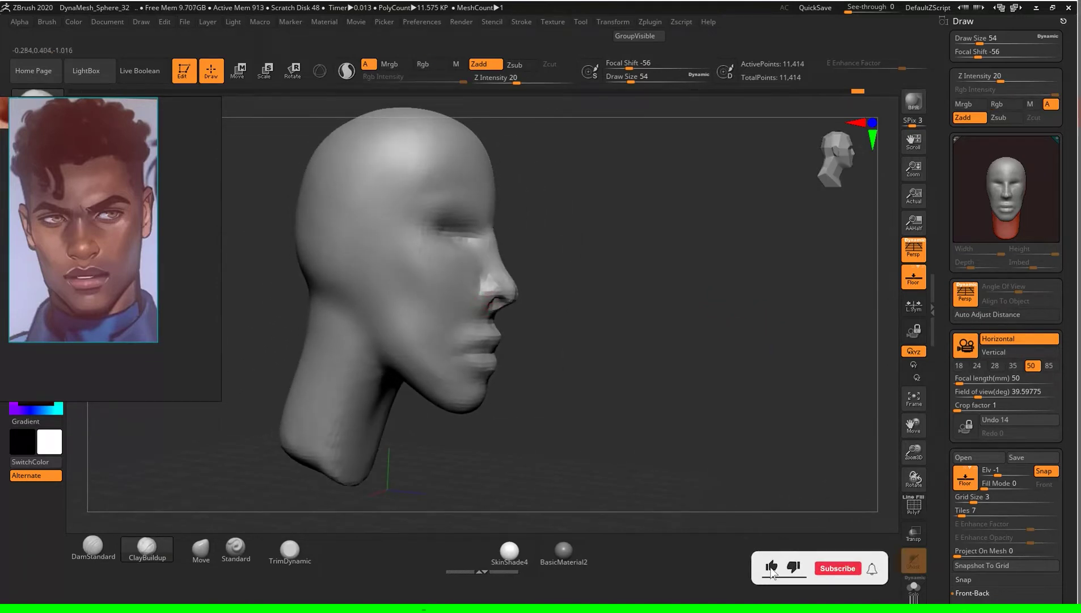
left_click_drag(709, 341, 624, 340)
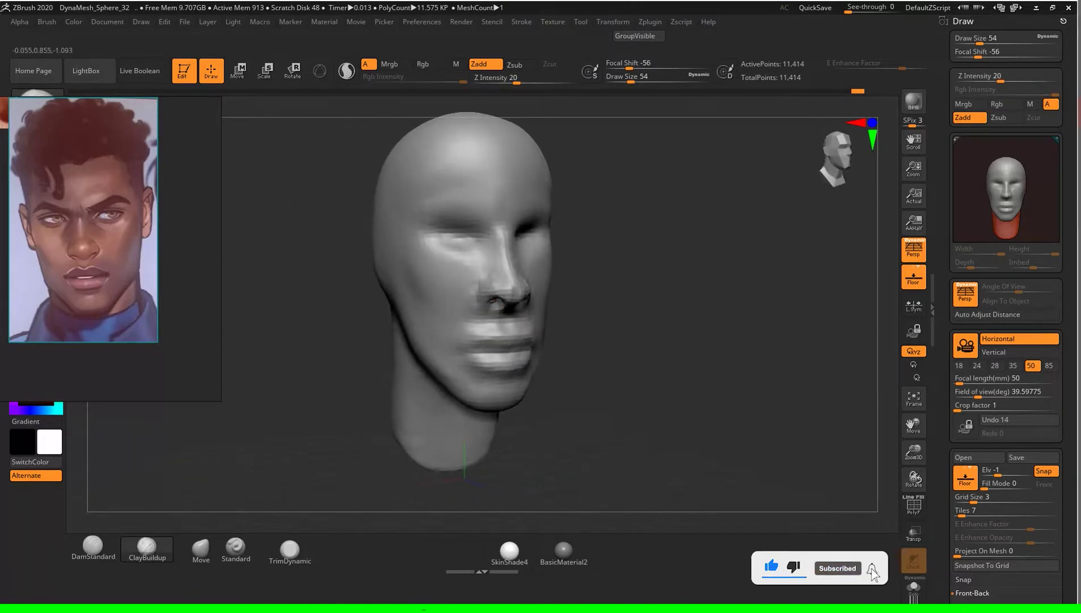
Step: Enlarge the brush, switch to Move, and view the framed head in right profile
key("s")
left_click_drag(736, 357, 752, 358)
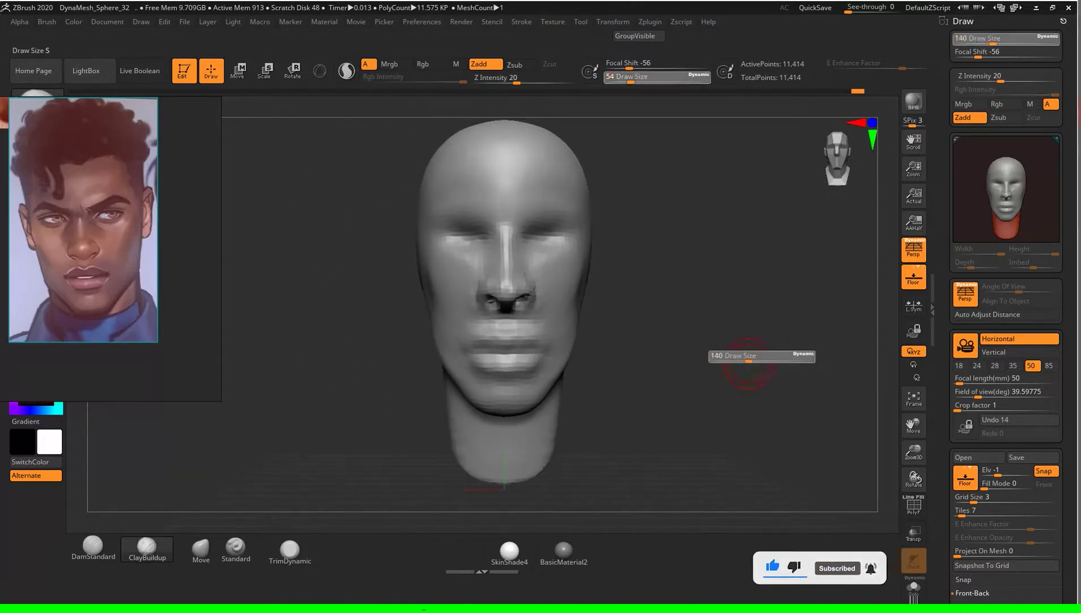
left_click(200, 548)
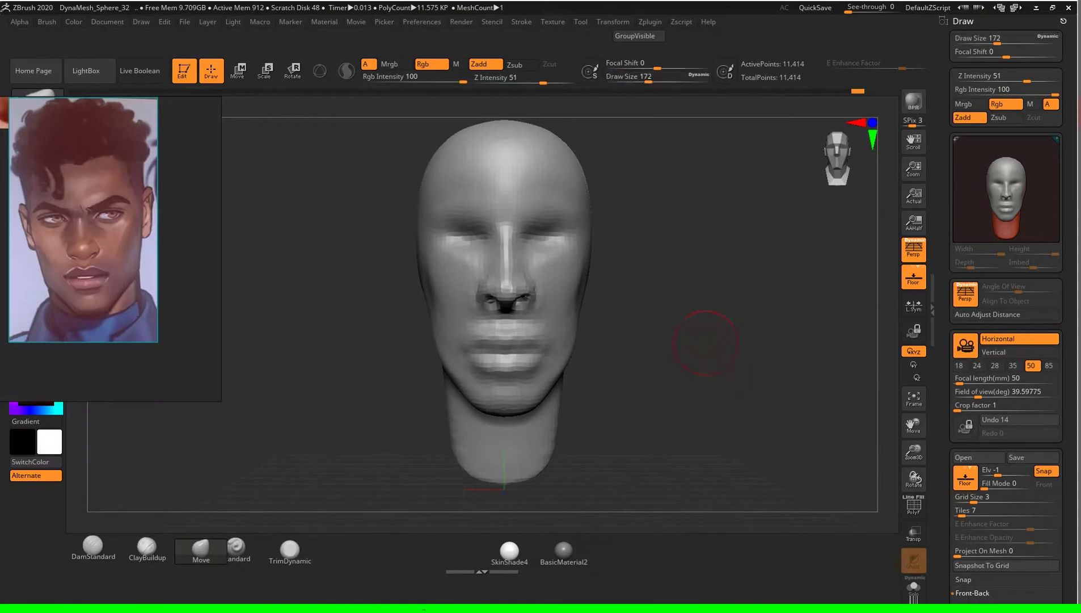
key("f")
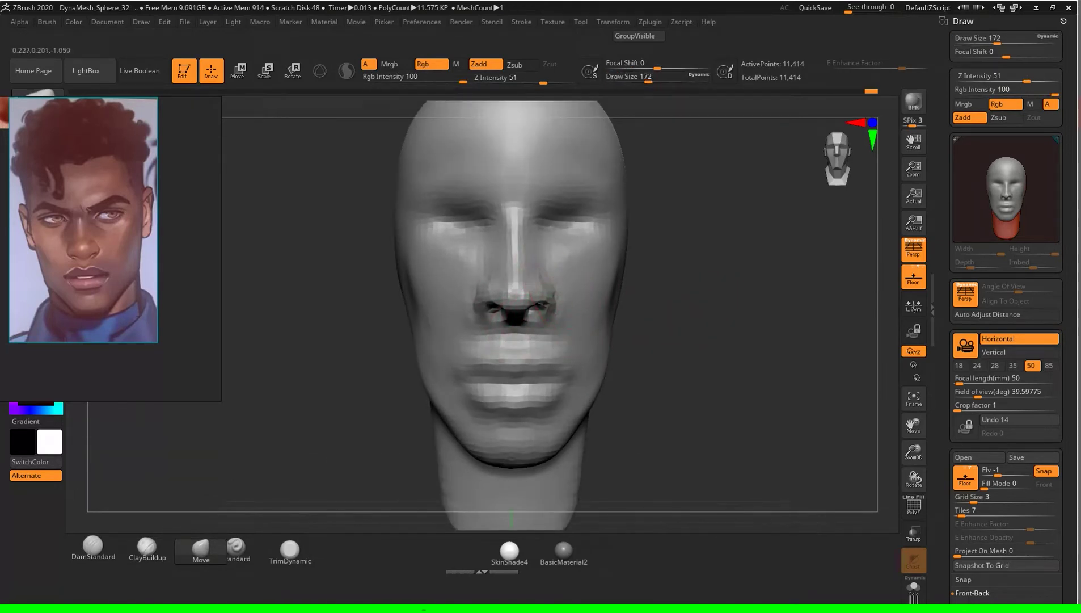
mouse_move(641, 340)
left_mouse_down()
mouse_move(684, 358)
mouse_move(641, 357)
mouse_move(720, 312)
mouse_move(700, 374)
mouse_move(697, 353)
left_mouse_up()
Step: Deepen both eye sockets with ClayBuildup at size 104, then re-DynaMesh the head
left_click(147, 548)
key("s")
key("s")
left_click_drag(693, 314, 724, 350, "alt")
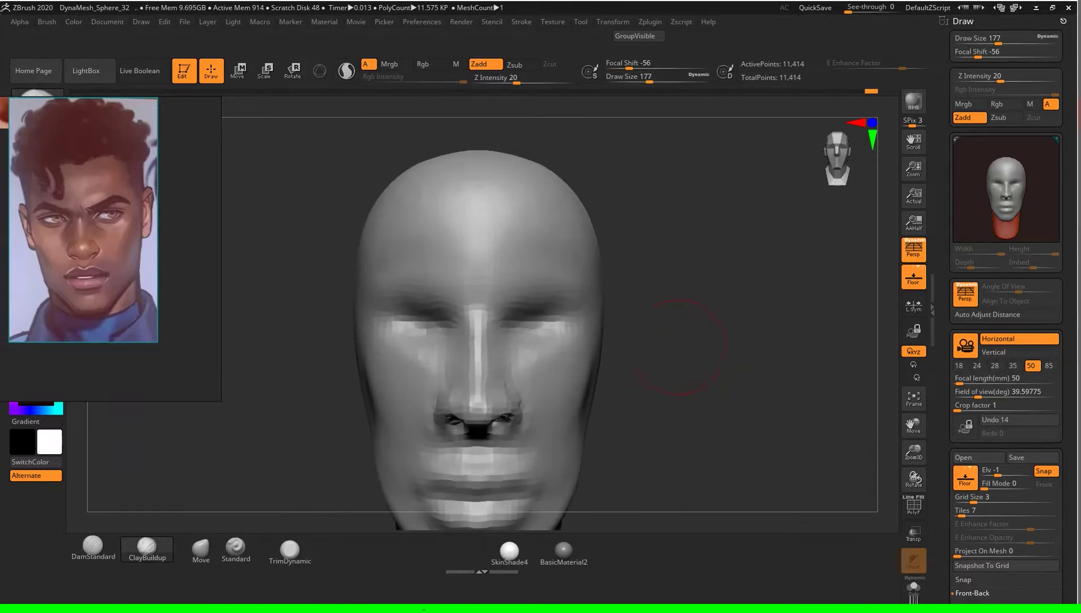
key("s")
left_click_drag(691, 330, 683, 331)
left_click_drag(519, 316, 557, 332)
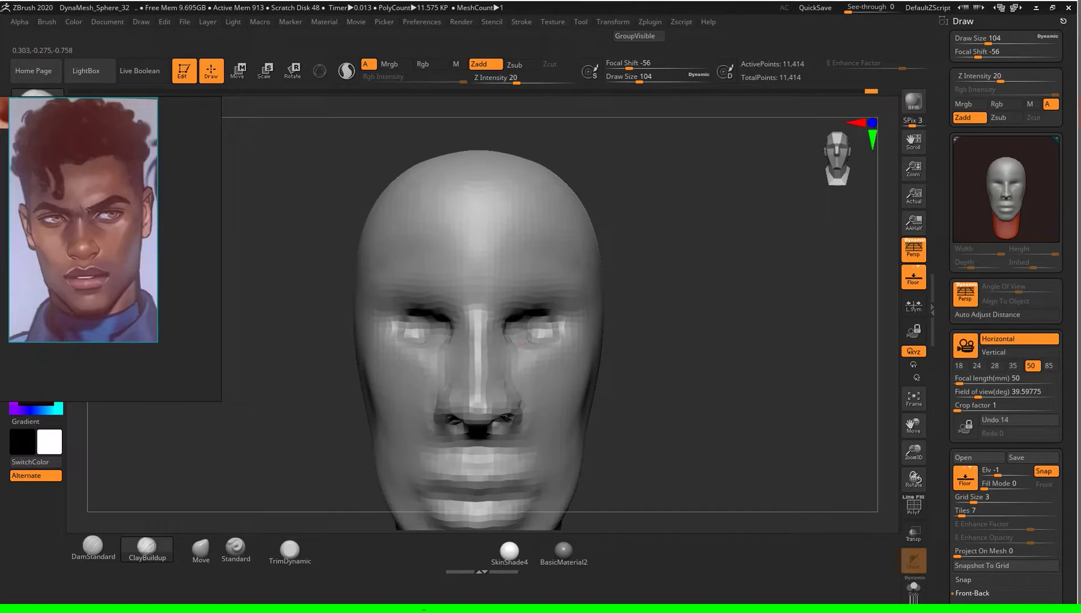
mouse_move(698, 341)
left_mouse_down()
mouse_move(748, 366)
mouse_move(724, 367)
mouse_move(736, 379)
mouse_move(828, 380)
mouse_move(732, 374)
mouse_move(726, 397)
mouse_move(771, 391)
mouse_move(742, 365)
mouse_move(828, 371)
left_mouse_up()
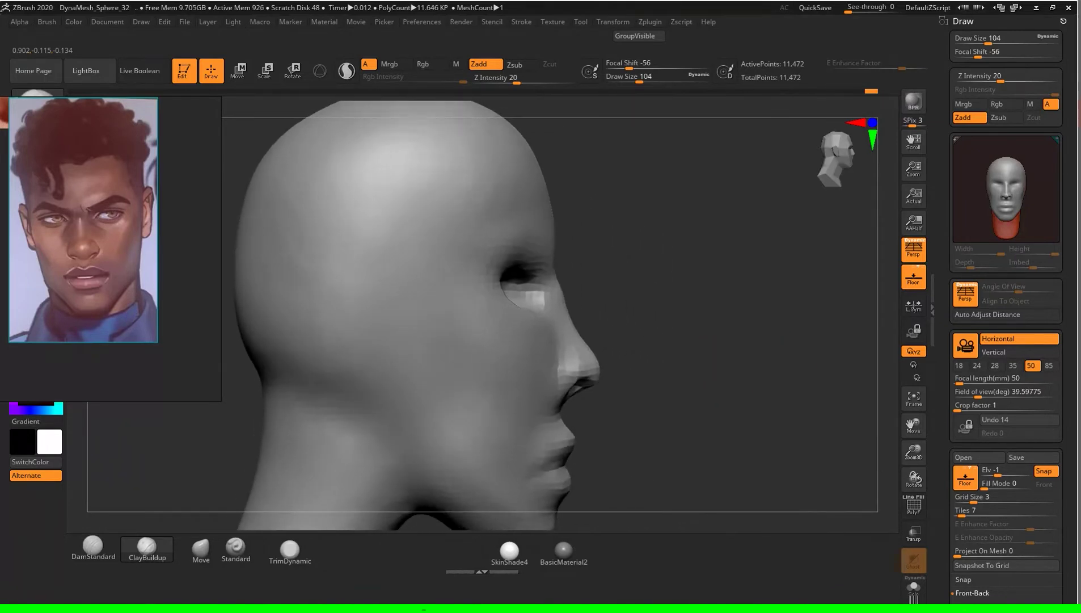
left_click(201, 548)
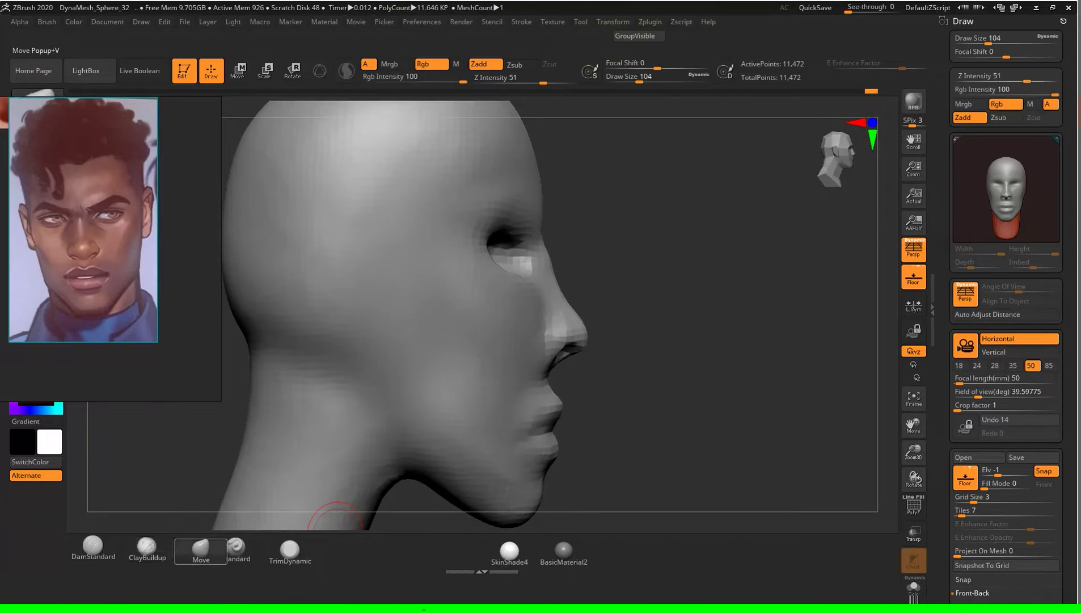
Step: Nudge the eye-socket corner outward with Move at draw size 217, then face front
key("s")
left_click_drag(714, 300, 709, 300)
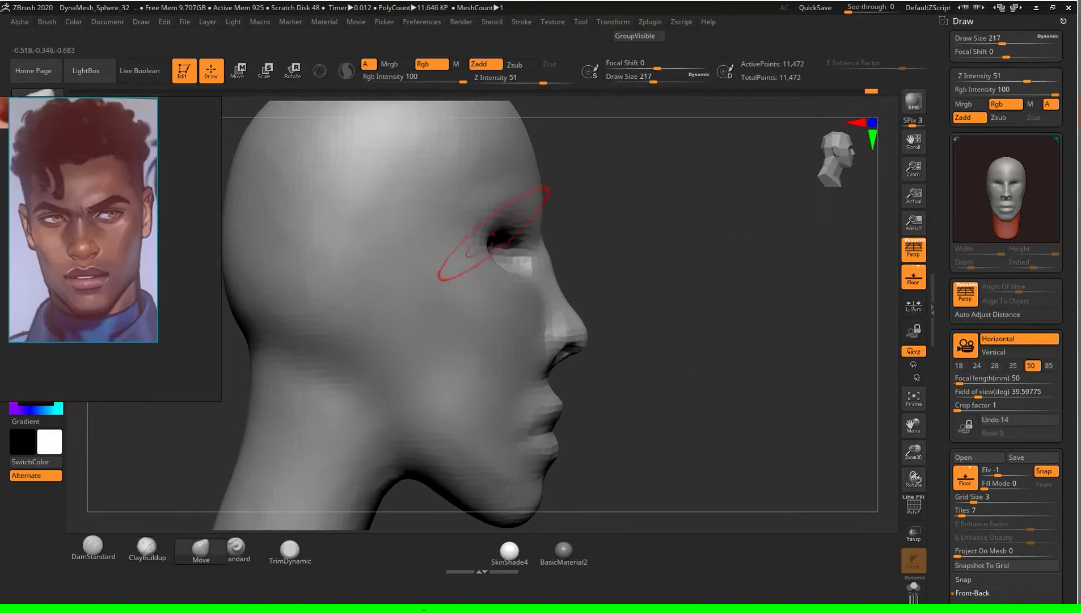
left_click_drag(487, 250, 492, 249)
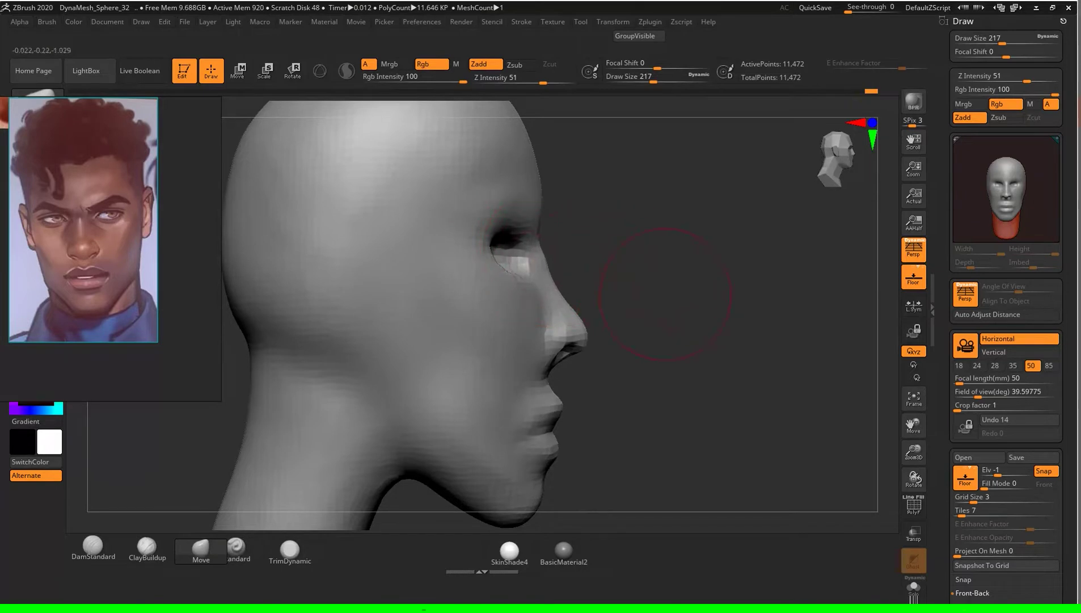
left_click_drag(658, 289, 567, 286, "shift")
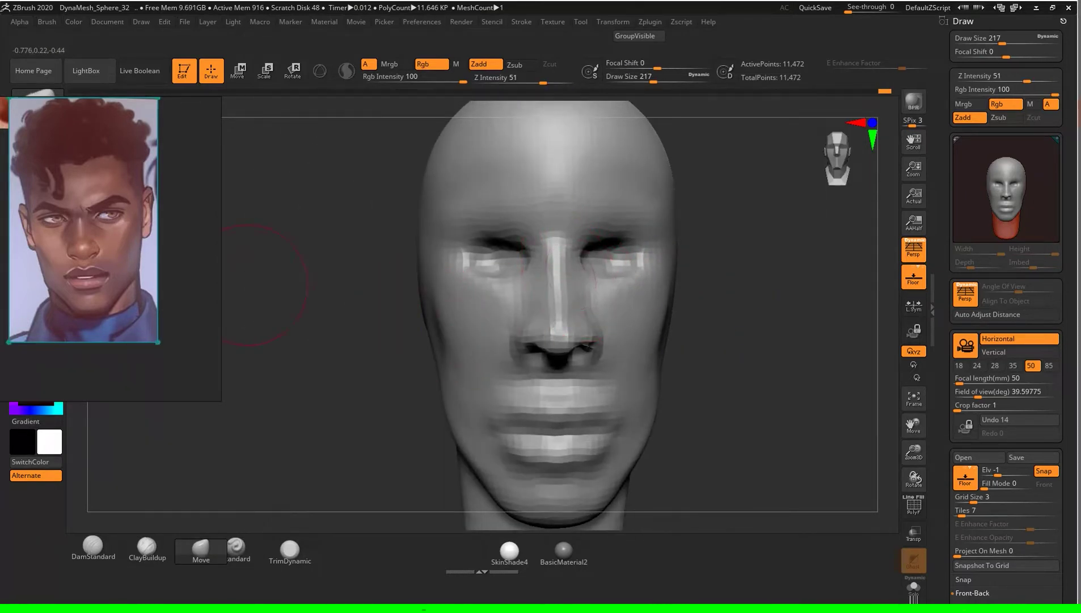
Step: Zoom the reference portrait larger and zoom out to see the whole head
scroll(109, 236, "down", 5)
scroll(108, 235, "up", 2)
scroll(107, 235, "up", 2)
scroll(108, 236, "up", 2)
scroll(108, 236, "up", 2)
mouse_move(264, 284)
left_mouse_down()
mouse_move(796, 446)
mouse_move(796, 397)
left_mouse_up()
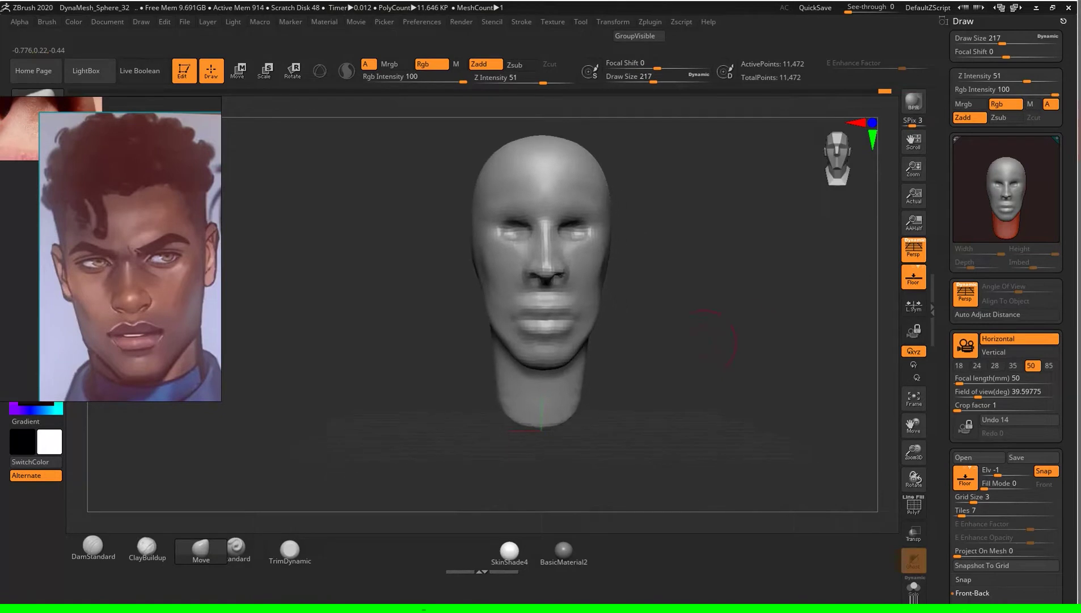
Step: Carve lip creases with DamStandard at draw size 136 from three-quarter and profile views
left_click(92, 546)
left_click_drag(709, 369, 754, 364)
scroll(683, 334, "up", 2)
key("s")
left_click(647, 347)
scroll(683, 325, "up", 3)
left_click_drag(683, 325, 704, 327)
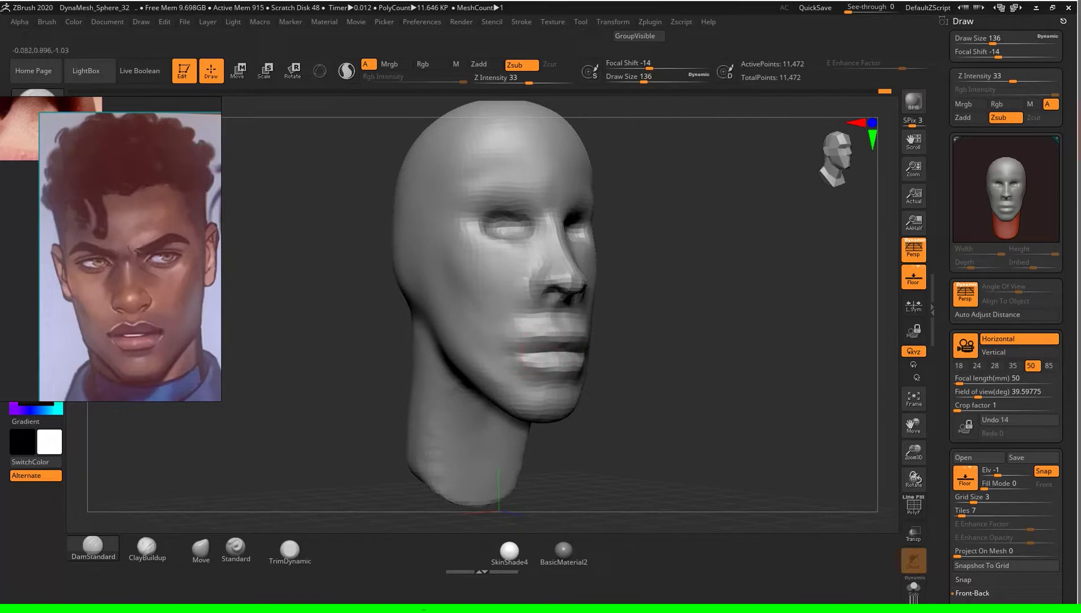
mouse_move(646, 347)
left_mouse_down()
mouse_move(431, 425)
mouse_move(553, 382)
left_mouse_up()
scroll(402, 433, "up", 3)
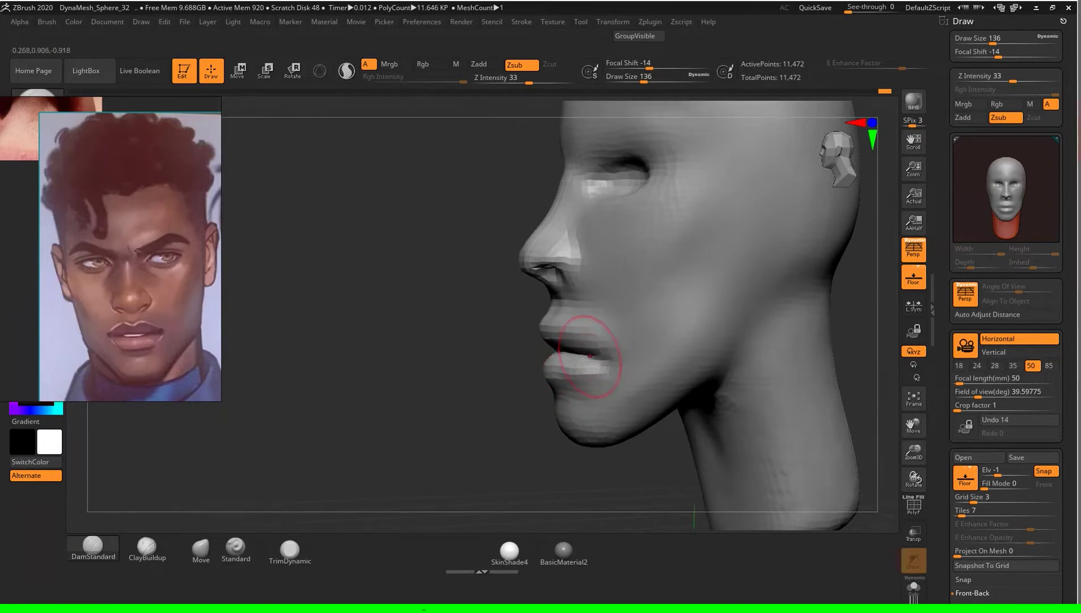
left_click_drag(517, 389, 700, 397, "shift")
Step: Swap to Standard and back to DamStandard, working the mouth in right profile
key("b")
key("s")
key("t")
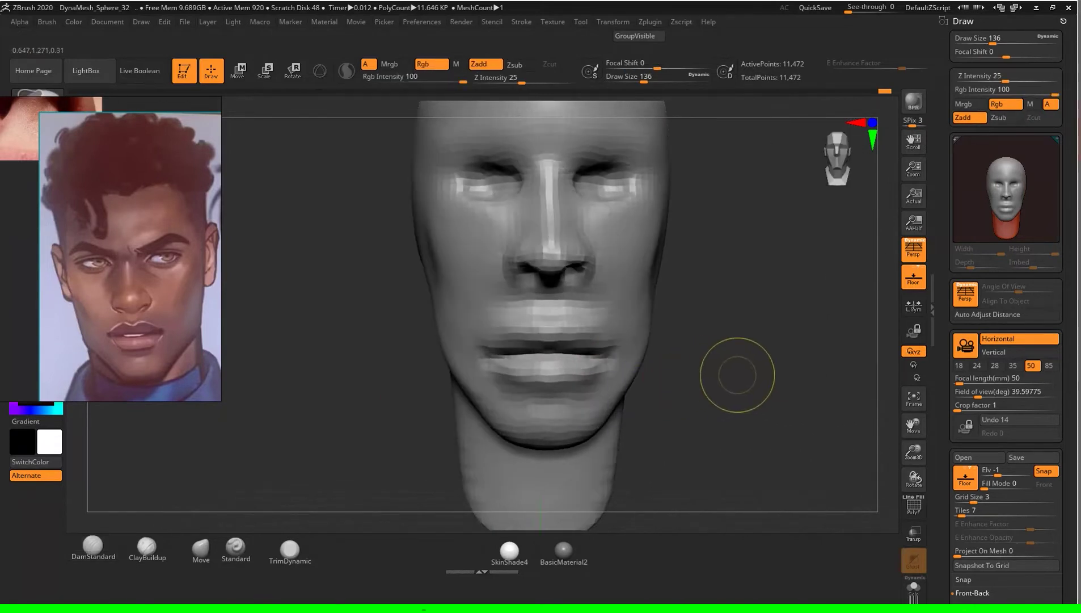
key("b")
key("d")
key("s")
mouse_move(771, 381)
left_mouse_down()
mouse_move(862, 386)
mouse_move(670, 352)
left_mouse_up()
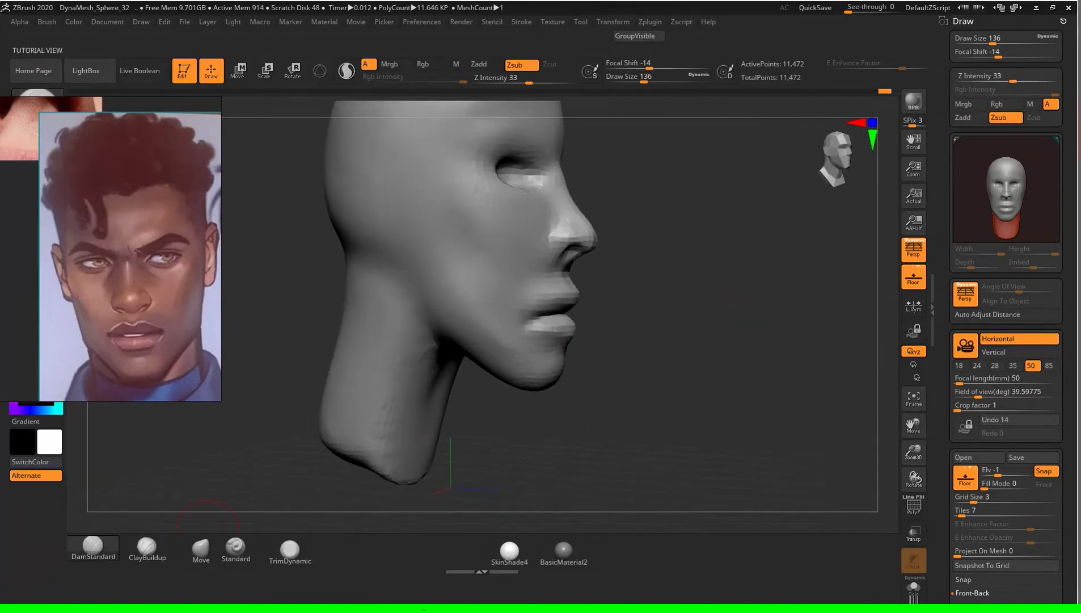
Step: Build up form around the lips with ClayBuildup from front and profile views
left_click(147, 548)
key("s")
left_click_drag(785, 333, 533, 315, "shift")
scroll(736, 322, "up", 3)
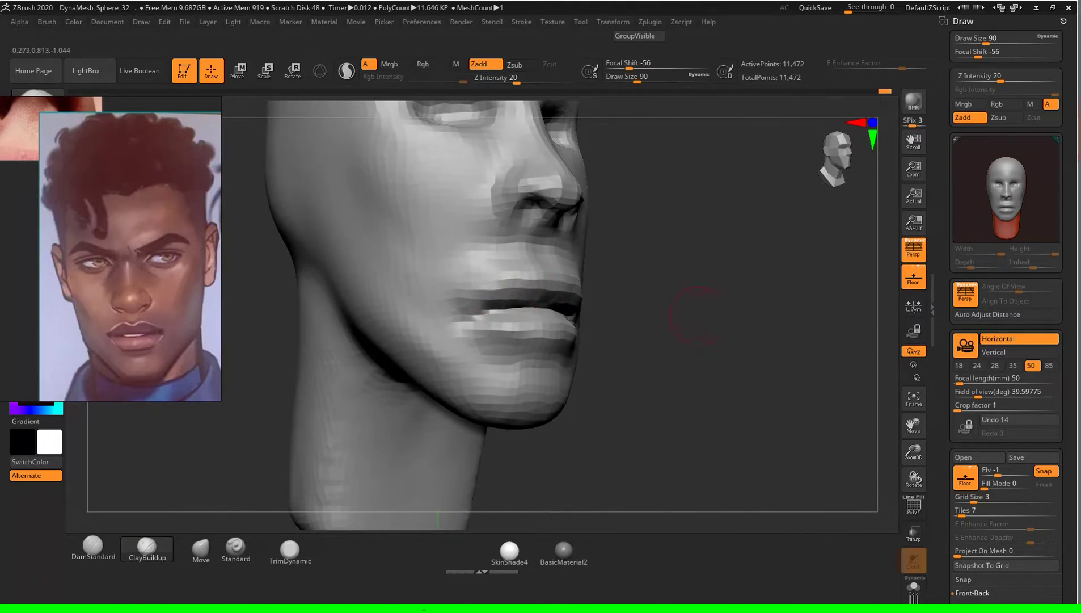
left_click_drag(675, 308, 523, 345)
mouse_move(685, 371)
left_mouse_down()
mouse_move(695, 353)
mouse_move(681, 318)
left_mouse_up()
Step: Carve fine mouth creases with DamStandard at draw size 59, then reselect Move
left_click(93, 546)
key("s")
right_click_drag(689, 324, 692, 309, "ctrl")
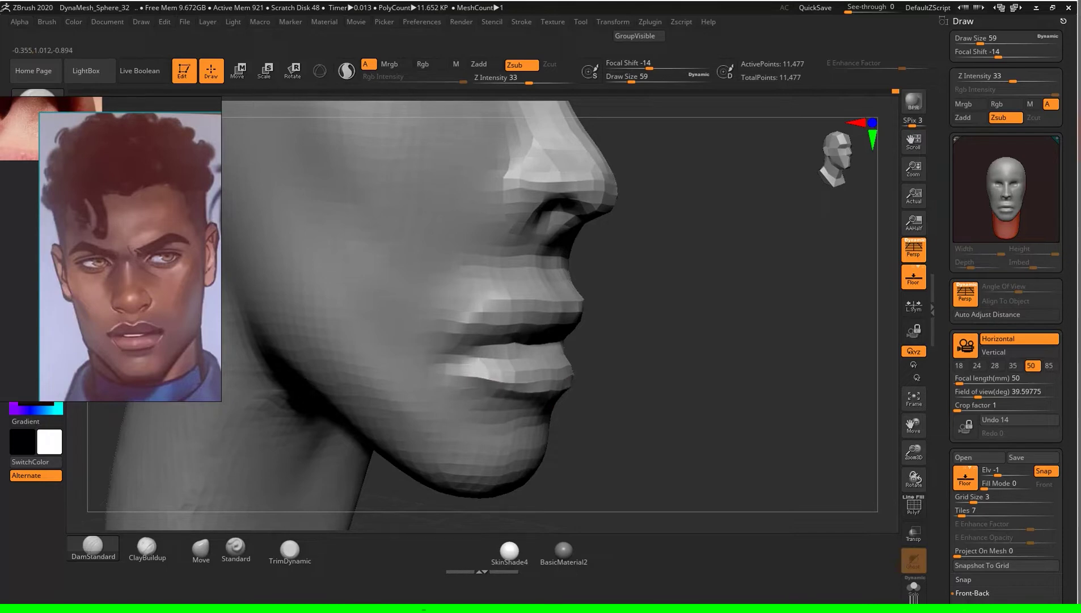
mouse_move(760, 363)
left_mouse_down()
mouse_move(784, 374)
mouse_move(799, 405)
mouse_move(747, 301)
left_mouse_up()
key("f")
mouse_move(555, 222)
left_mouse_down()
mouse_move(651, 374)
mouse_move(647, 326)
mouse_move(624, 317)
mouse_move(511, 330)
left_mouse_up()
left_click_drag(624, 341, 624, 369, "alt")
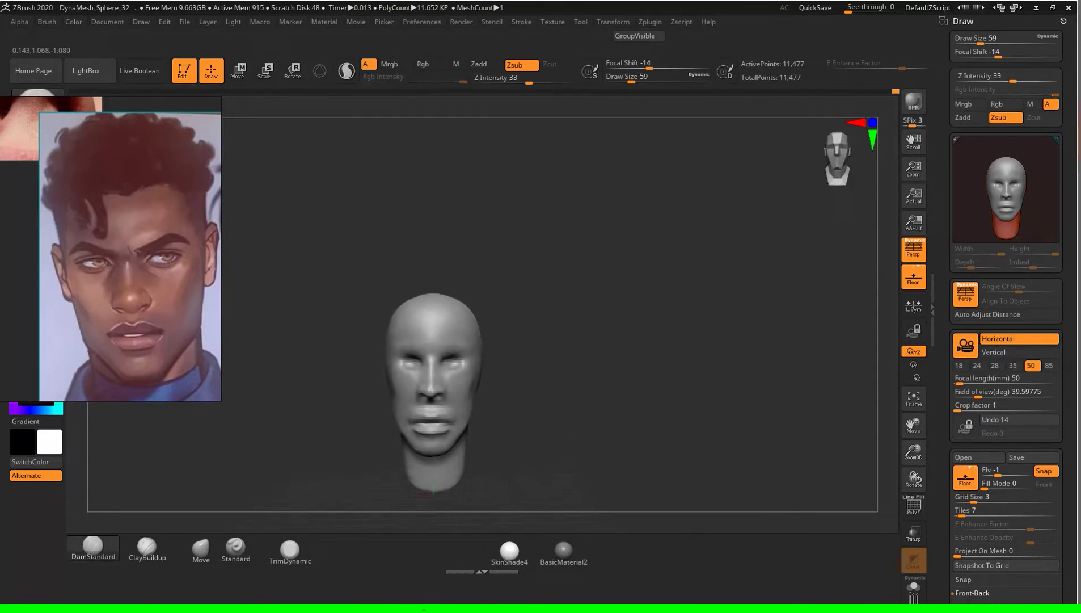
left_click(201, 547)
key("s")
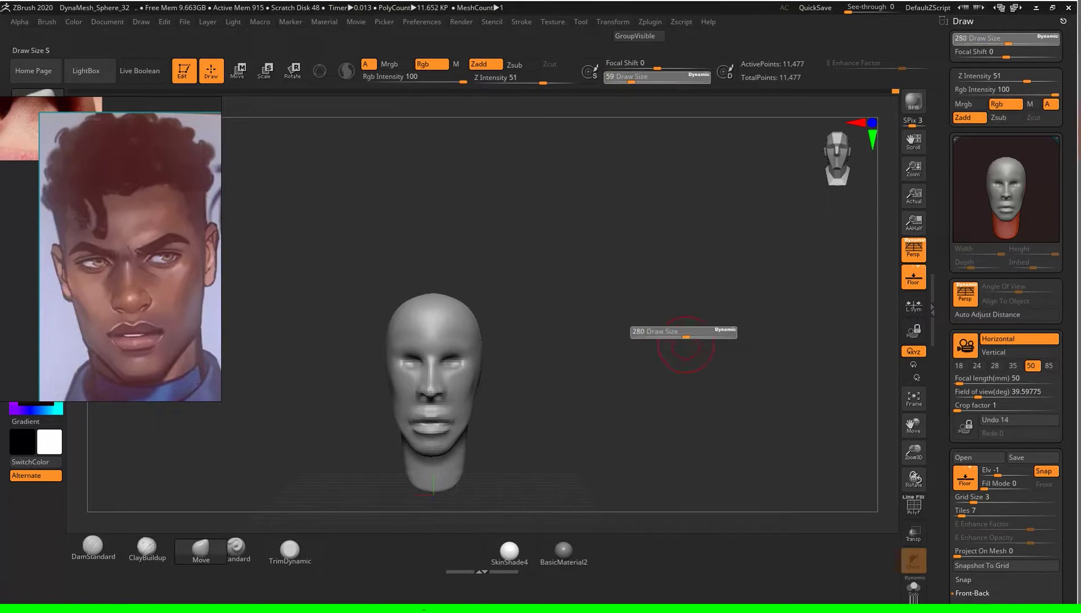
Step: Enlarge the Move brush to about 695 and review the head from front, back and left profile
left_click_drag(712, 337, 707, 337)
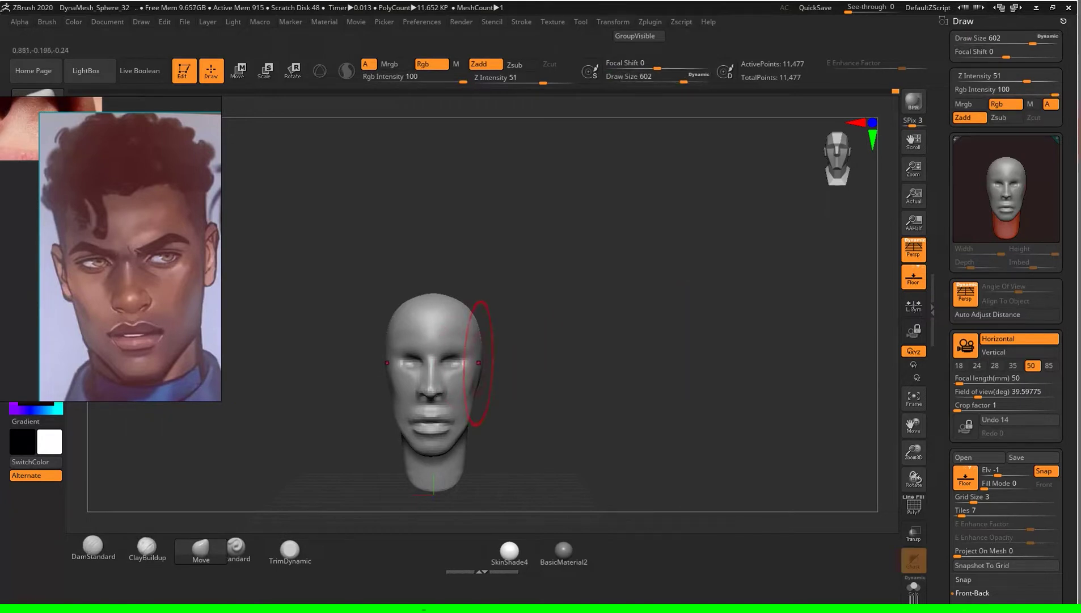
key("s")
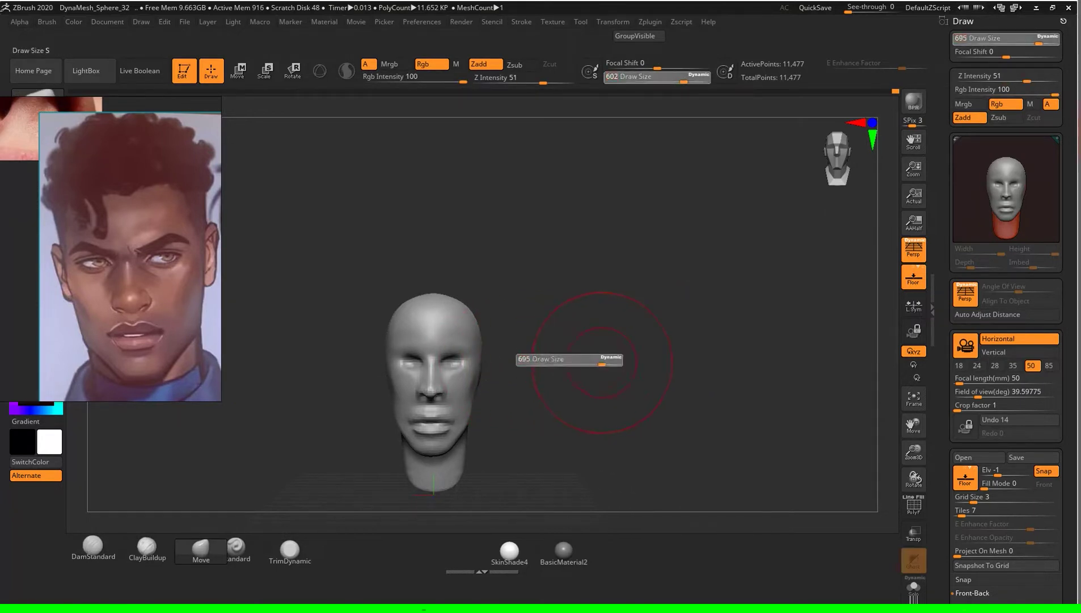
left_click_drag(578, 356, 499, 360)
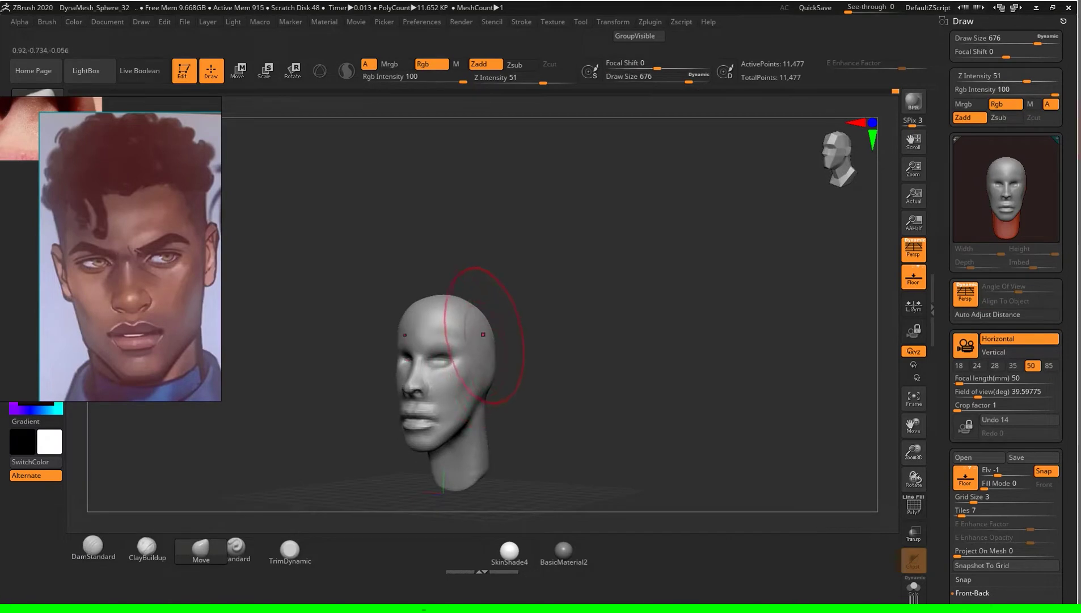
mouse_move(471, 304)
left_mouse_down("shift")
mouse_move(545, 306)
mouse_move(467, 351)
left_mouse_up("shift")
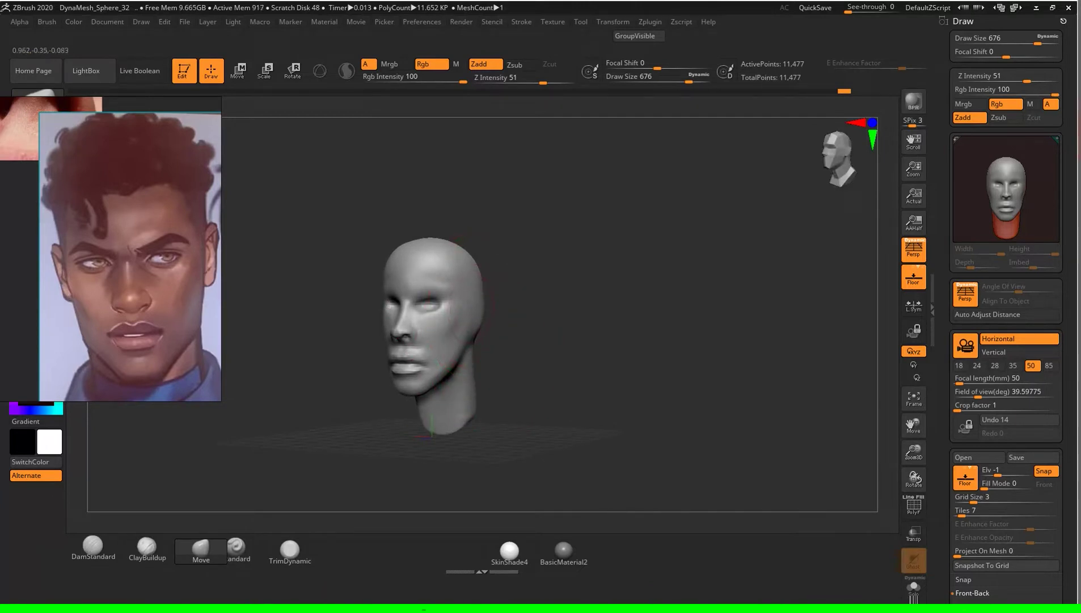
left_click_drag(491, 305, 559, 349)
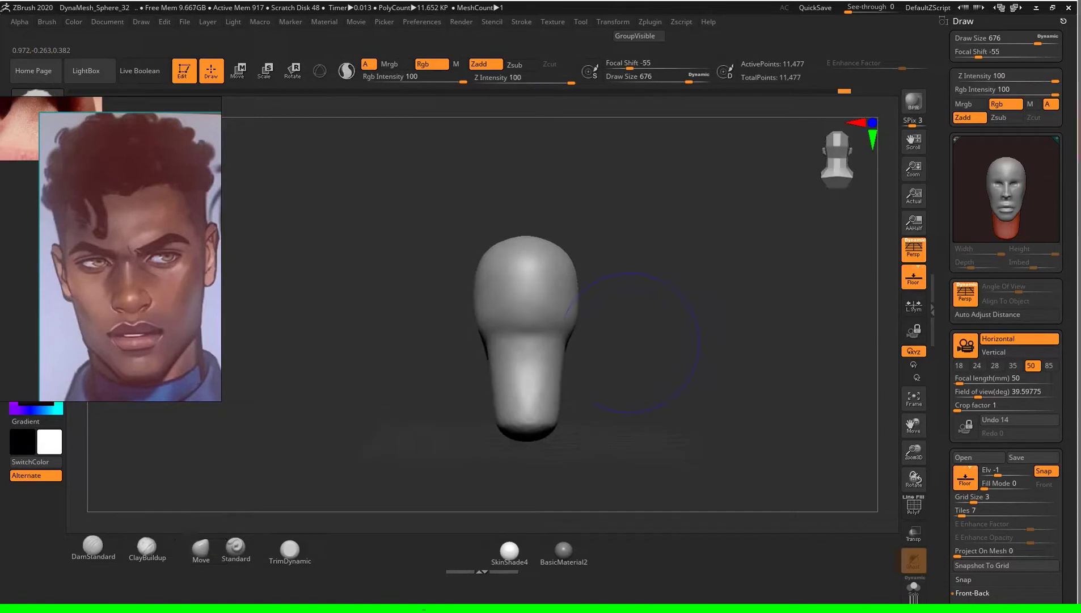
left_click_drag(560, 348, 672, 351)
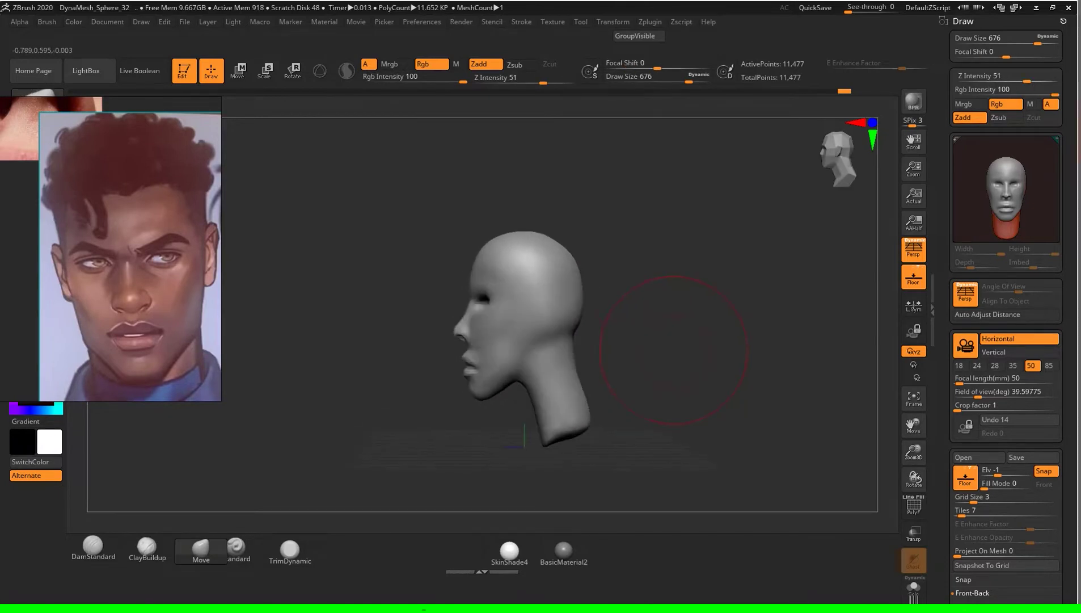
scroll(676, 349, "down", 2)
Step: Set the brush size to 753 and push the top of the skull into shape in profile
key("s")
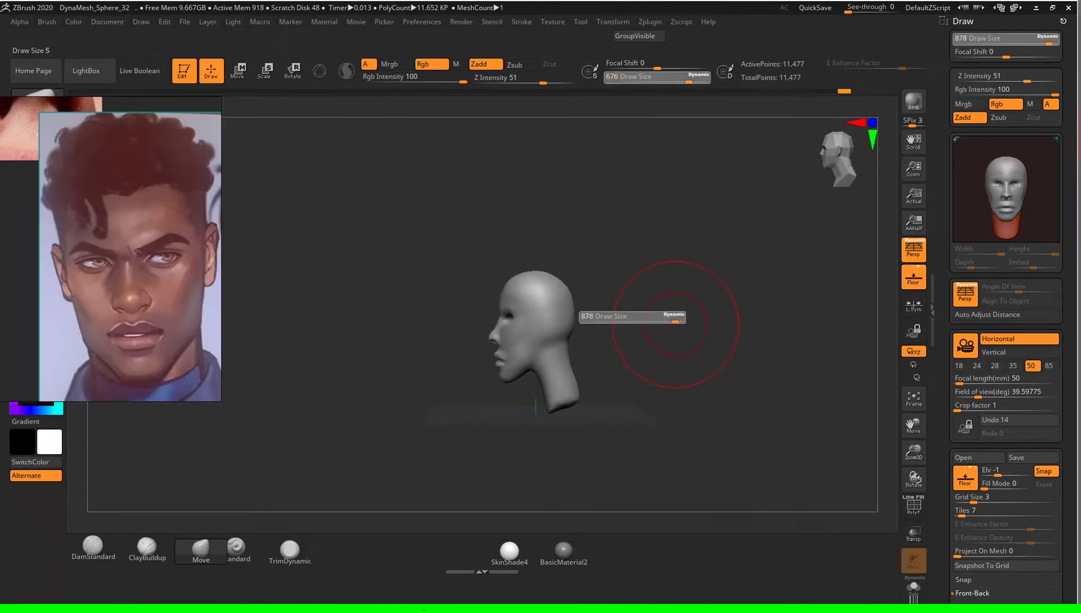
scroll(465, 278, "up", 2)
left_click_drag(681, 335, 681, 334)
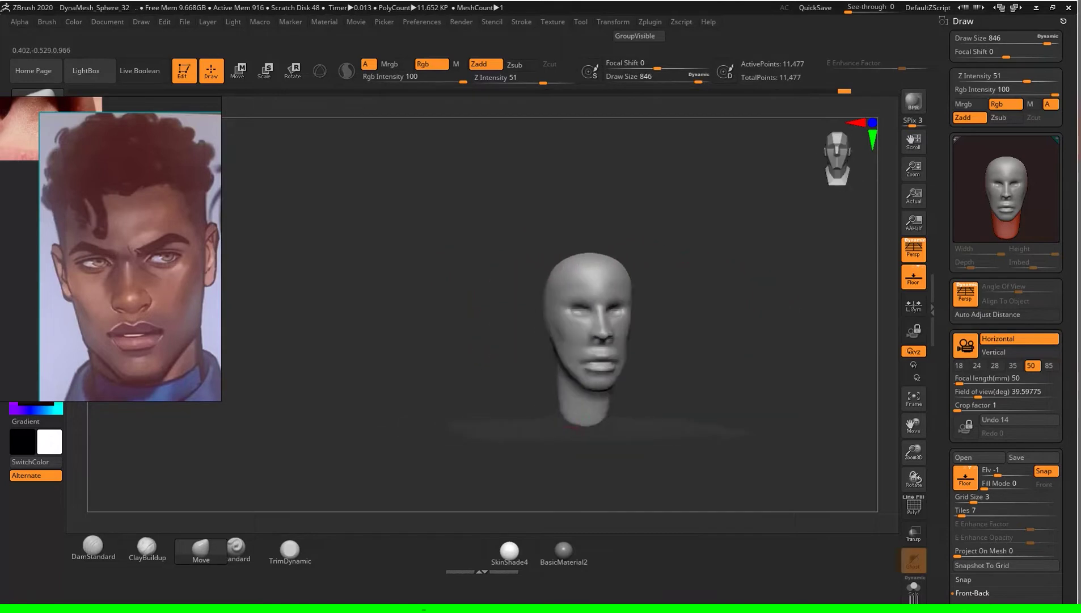
key("s")
left_click_drag(691, 324, 694, 367, "alt")
key("s")
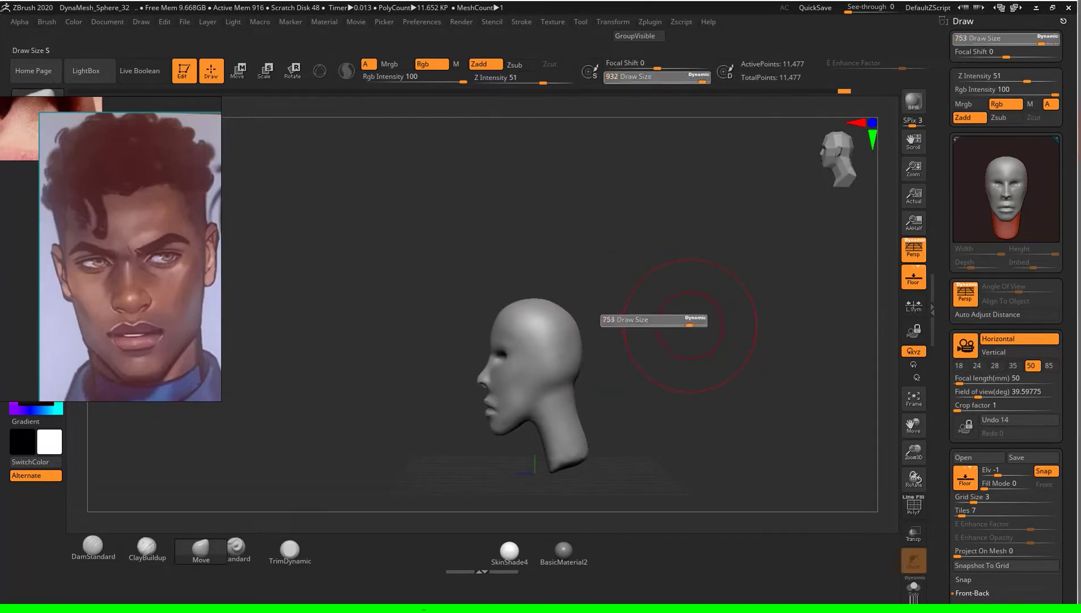
key("Return")
left_click_drag(689, 325, 554, 306)
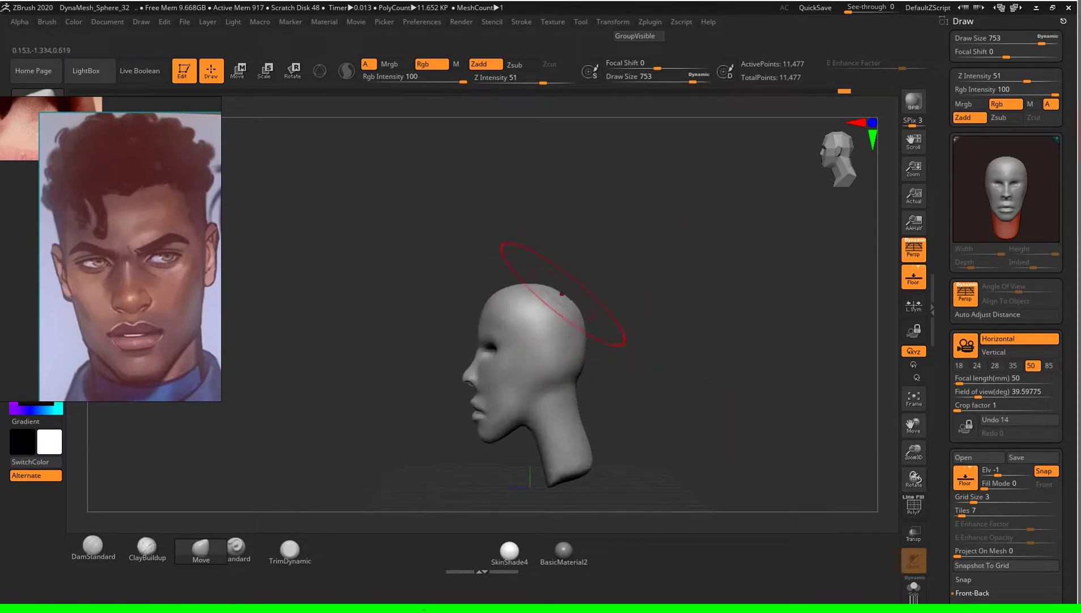
left_click_drag(554, 305, 556, 300)
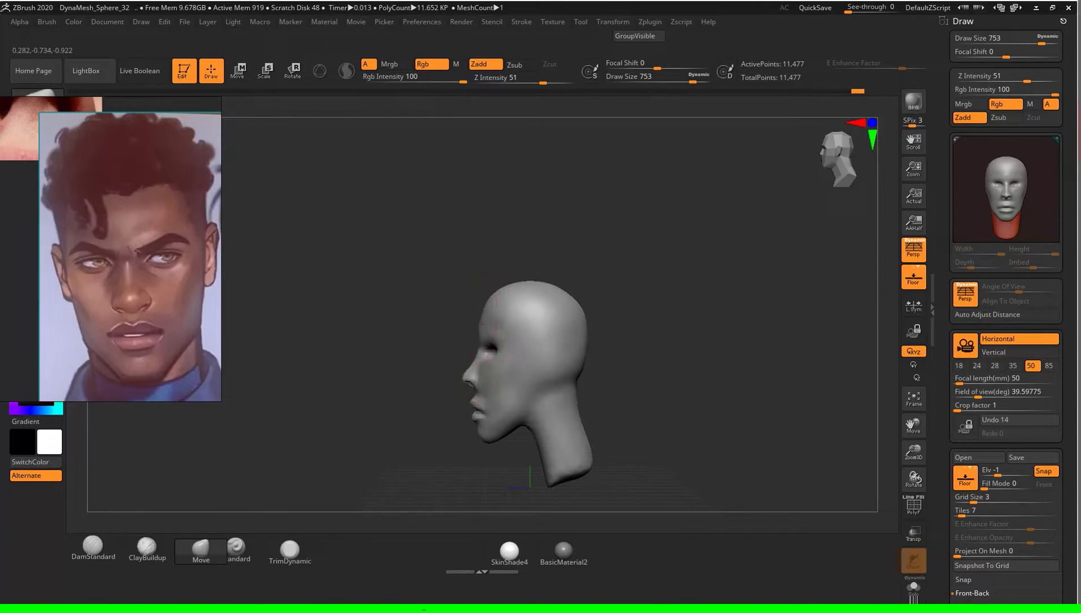
Step: Check both profiles and the front view, then shrink the brush to 430
left_click_drag(647, 323, 783, 321)
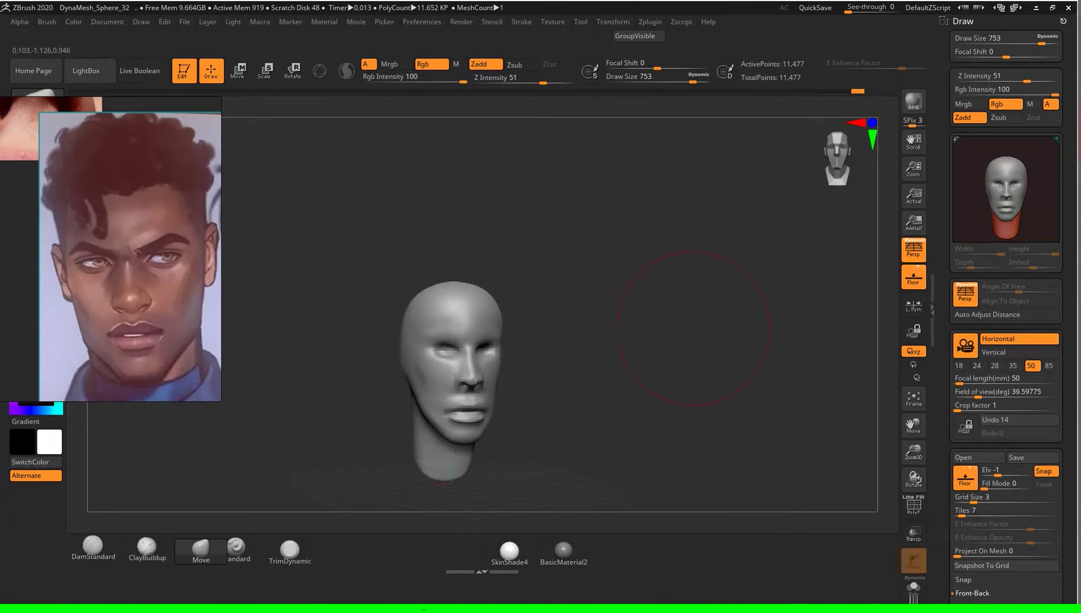
left_click_drag(562, 300, 555, 297)
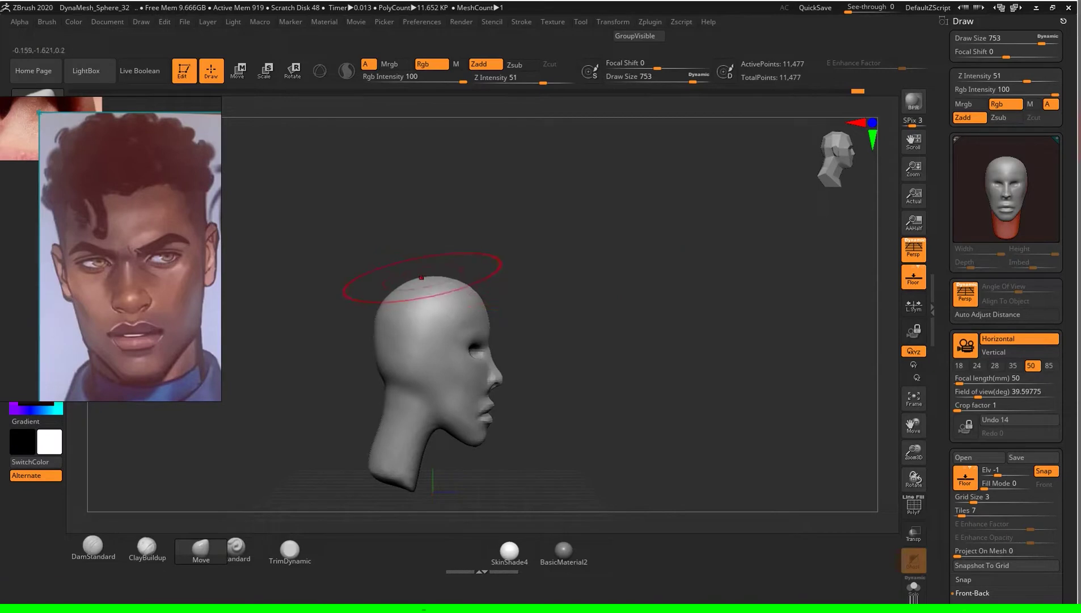
mouse_move(568, 340)
left_mouse_down("shift")
mouse_move(618, 340)
mouse_move(579, 322)
left_mouse_up("shift")
key("s")
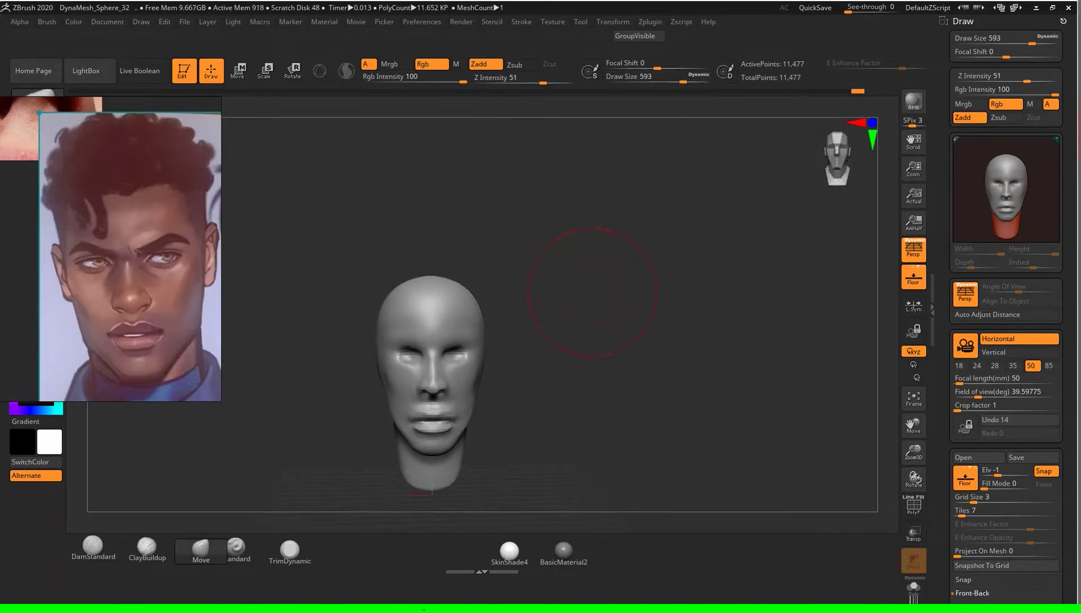
scroll(468, 325, "up", 2)
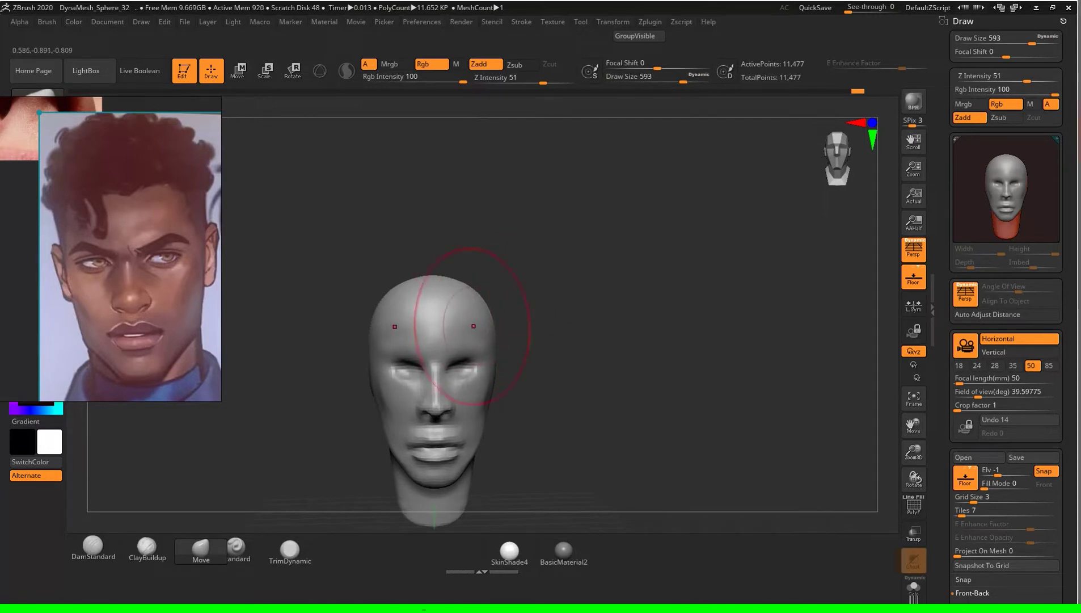
mouse_move(544, 340)
left_mouse_down()
mouse_move(584, 340)
mouse_move(545, 341)
left_mouse_up()
key("s")
scroll(621, 234, "down", 2)
Step: Reduce the brush further toward 324 while checking side, three-quarter and front views
left_click_drag(568, 238, 621, 235)
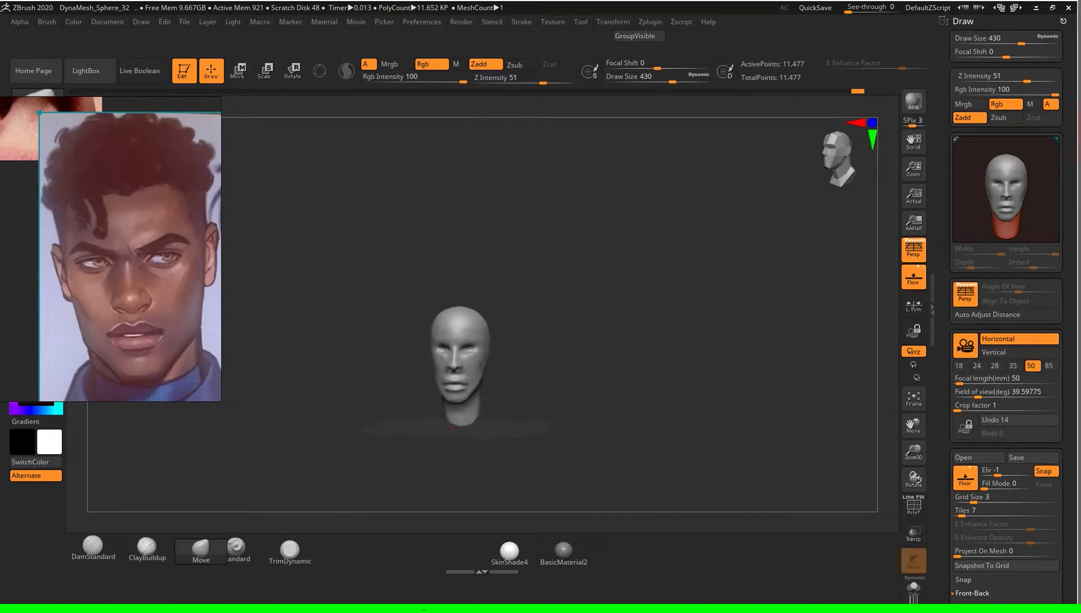
mouse_move(638, 349)
left_mouse_down()
mouse_move(620, 360)
mouse_move(602, 340)
mouse_move(621, 341)
mouse_move(590, 340)
mouse_move(615, 253)
mouse_move(635, 314)
left_mouse_up()
key("s")
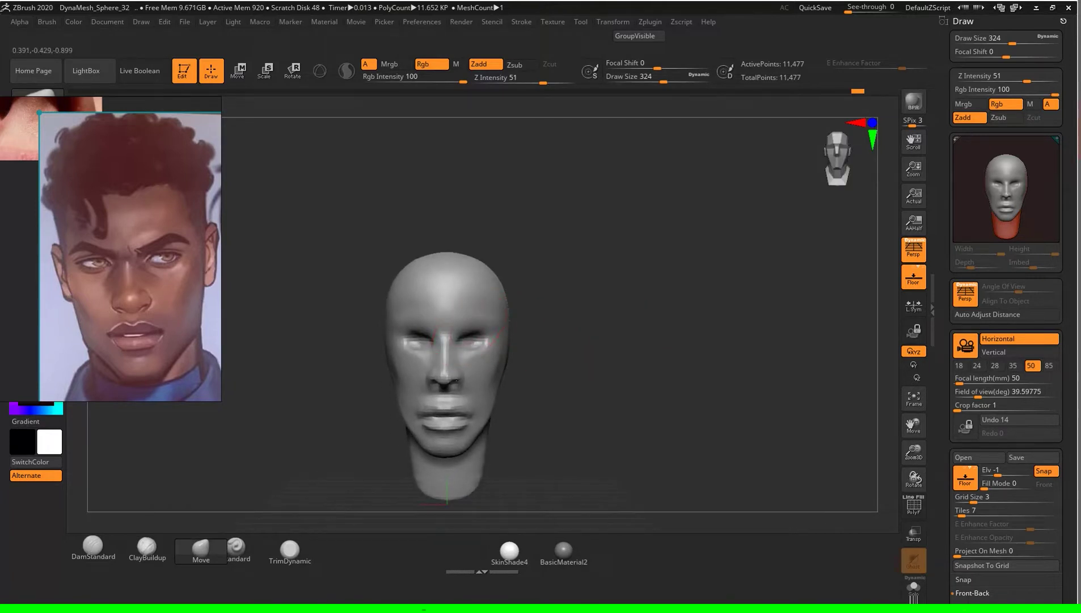
mouse_move(474, 324)
left_mouse_down()
mouse_move(608, 314)
mouse_move(501, 315)
left_mouse_up()
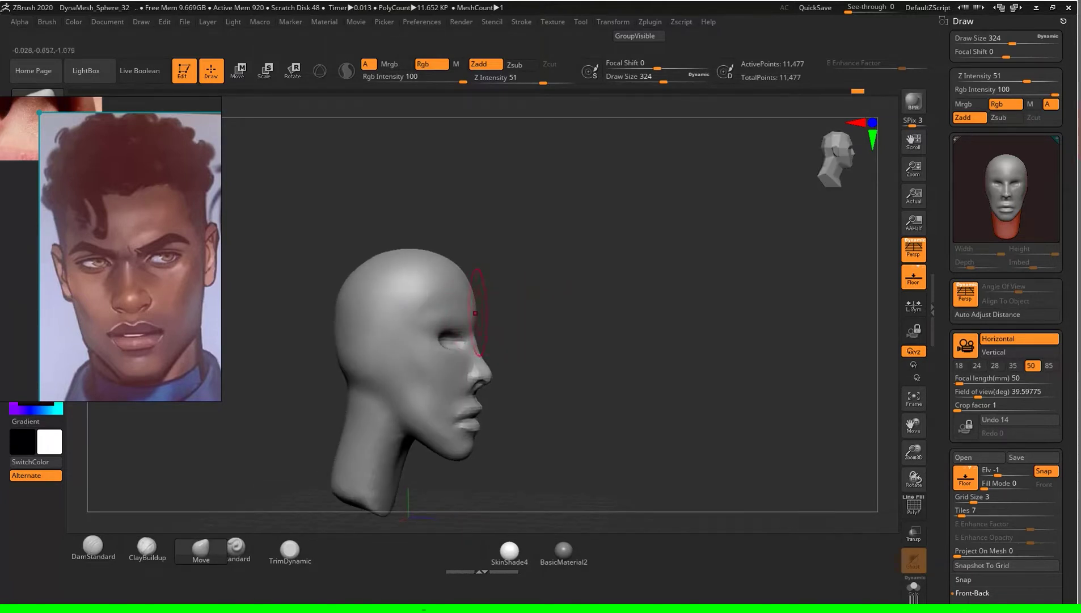
mouse_move(500, 340)
left_mouse_down()
mouse_move(567, 340)
mouse_move(545, 341)
left_mouse_up()
mouse_move(454, 341)
left_mouse_down()
mouse_move(499, 340)
mouse_move(397, 341)
left_mouse_up()
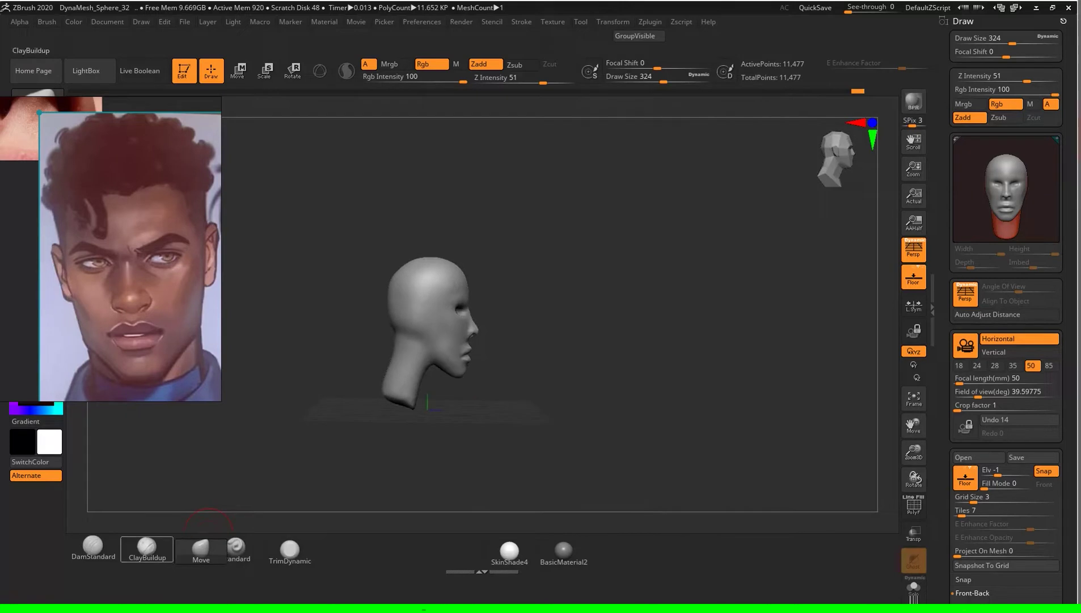
left_click_drag(511, 346, 634, 339)
Step: Set the ClayBuildup size to 120, build up the right brow ridge, and zoom the reference board
key("s")
type("s")
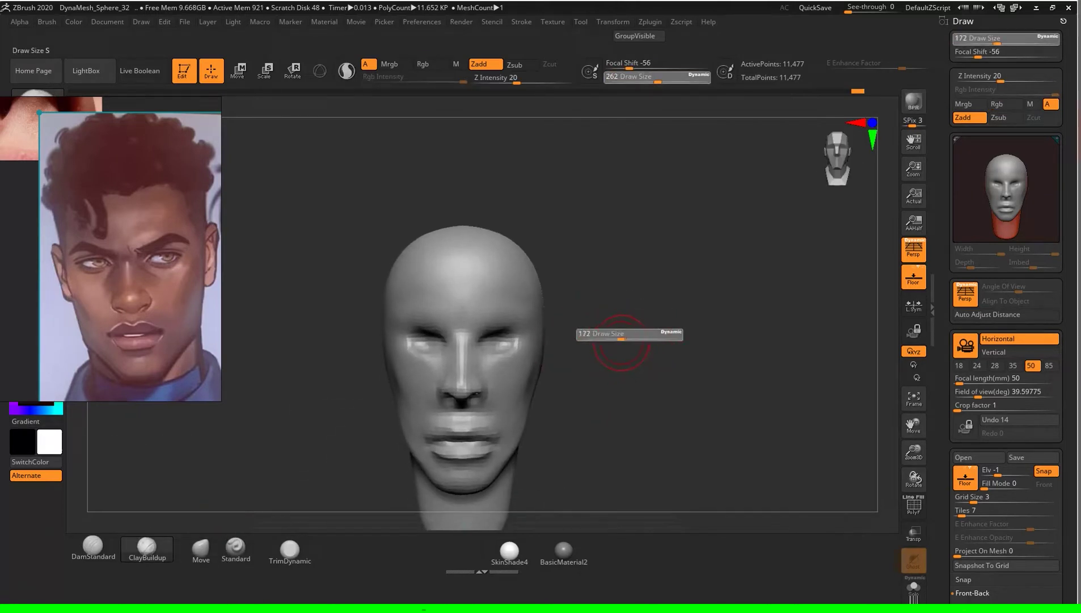
type("120")
key("Return")
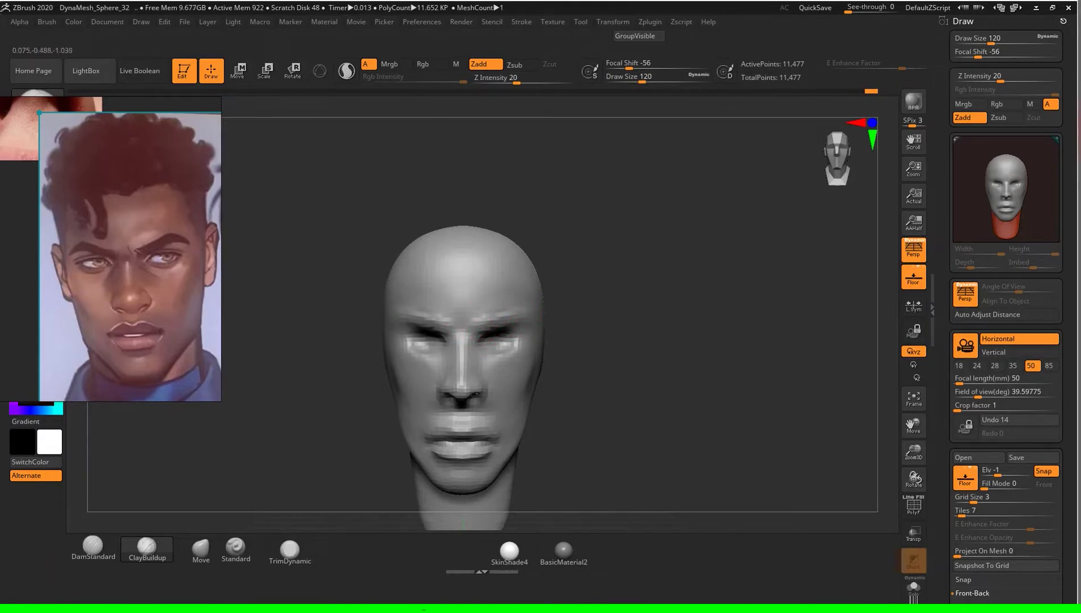
left_click_drag(485, 312, 478, 324)
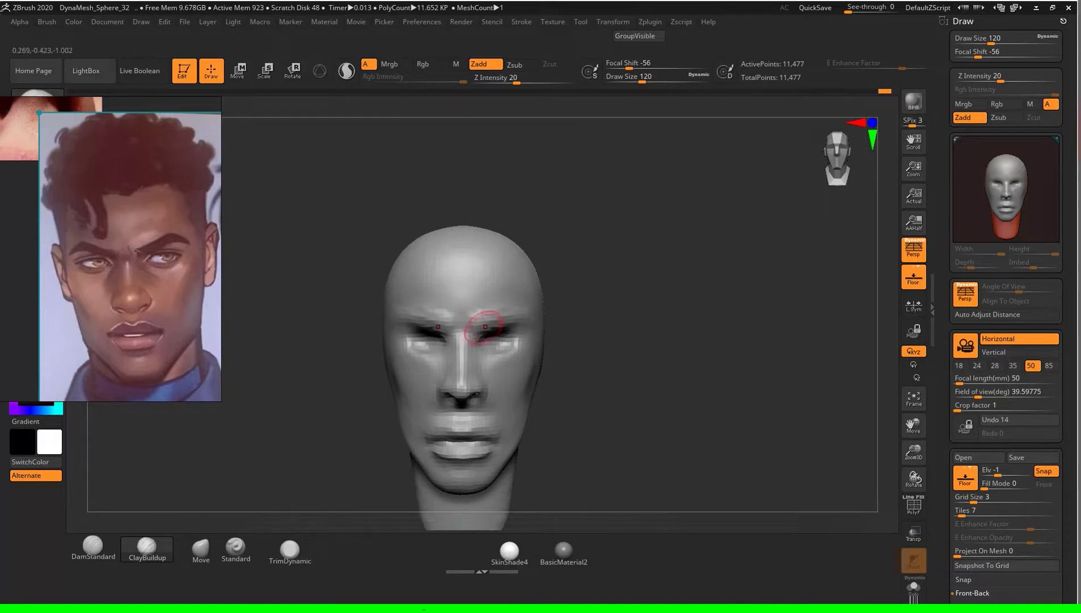
scroll(170, 256, "down", 3)
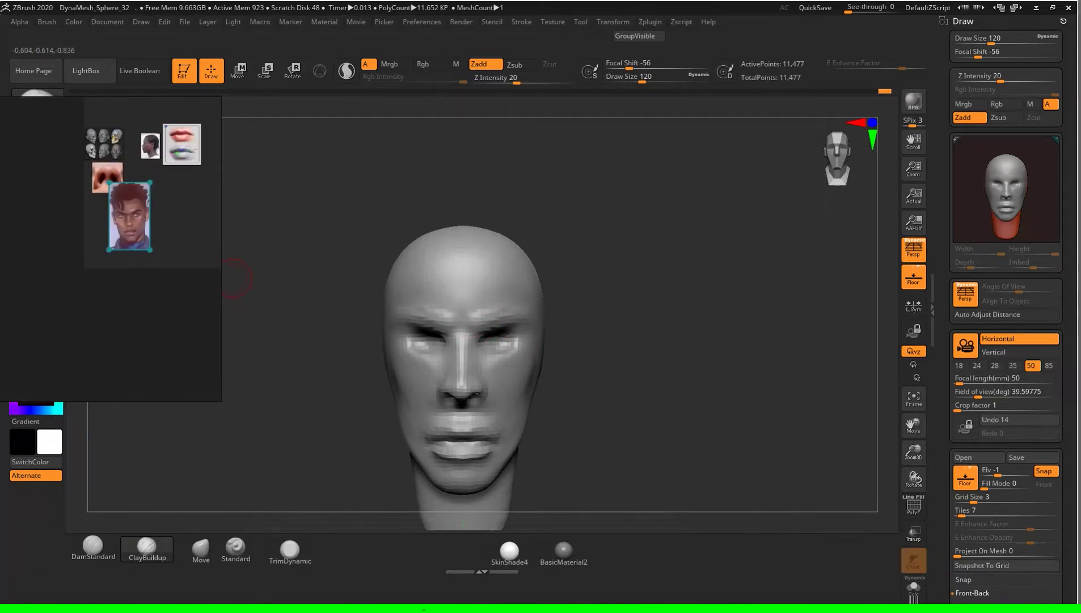
scroll(85, 187, "up", 4)
scroll(110, 250, "down", 3)
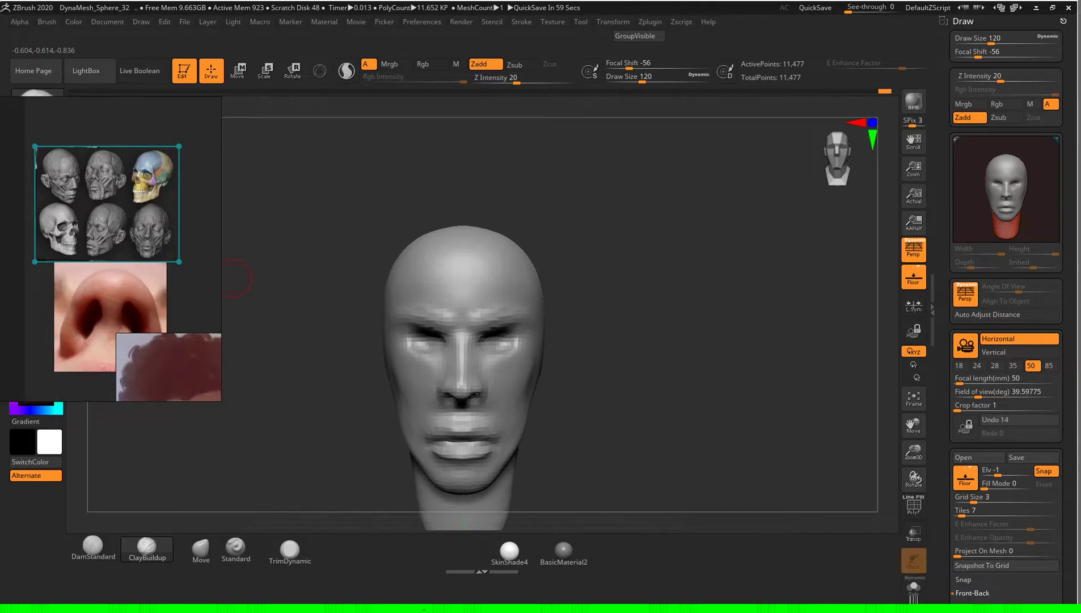
scroll(111, 250, "up", 4)
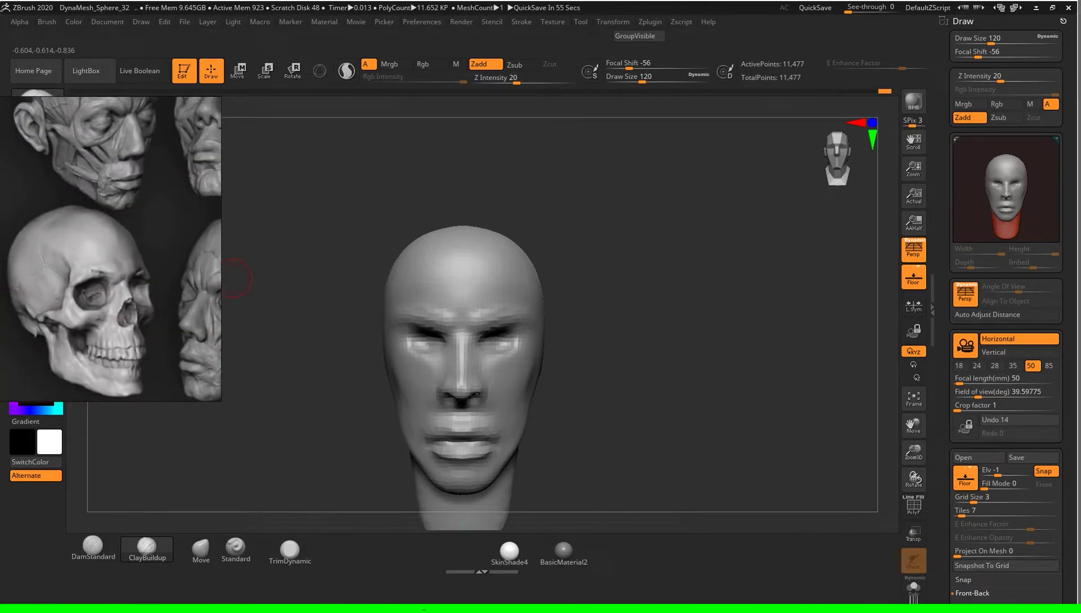
Step: Review the brows in three-quarter and front views, then move from ClayBuildup to the Move brush
left_click_drag(233, 278, 256, 279)
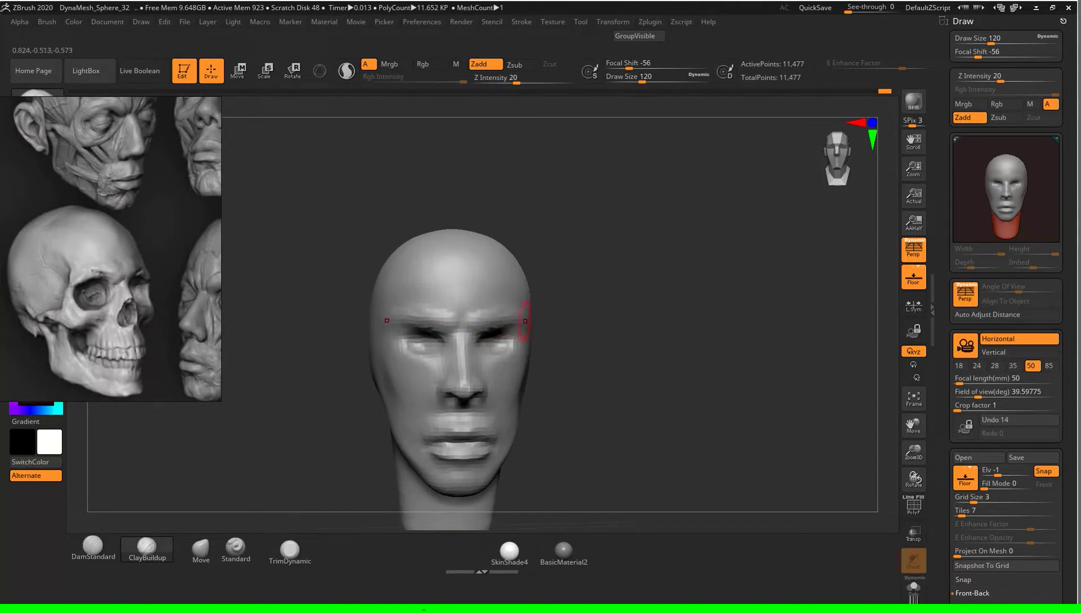
left_click_drag(610, 328, 566, 328)
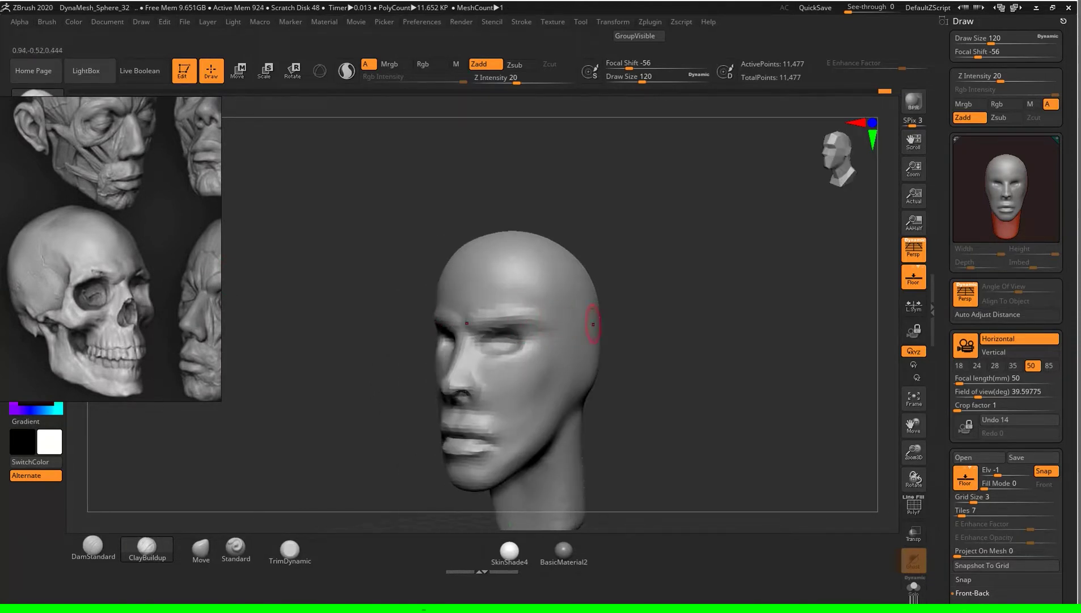
left_click_drag(596, 253, 454, 313, "shift")
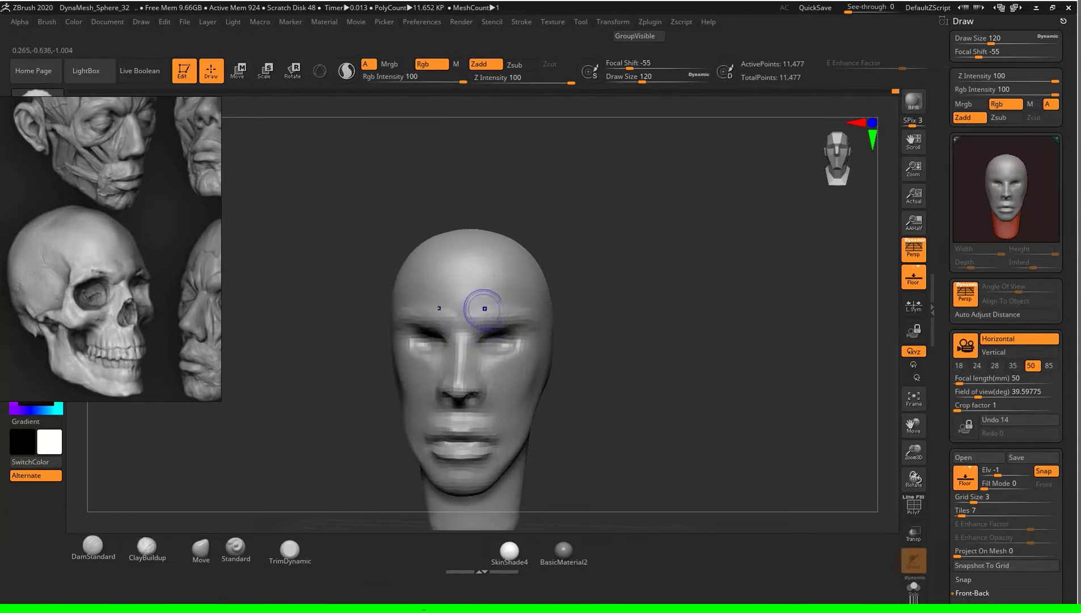
mouse_move(552, 316)
left_mouse_down()
mouse_move(633, 338)
mouse_move(635, 351)
mouse_move(487, 358)
left_mouse_up()
left_click(146, 545)
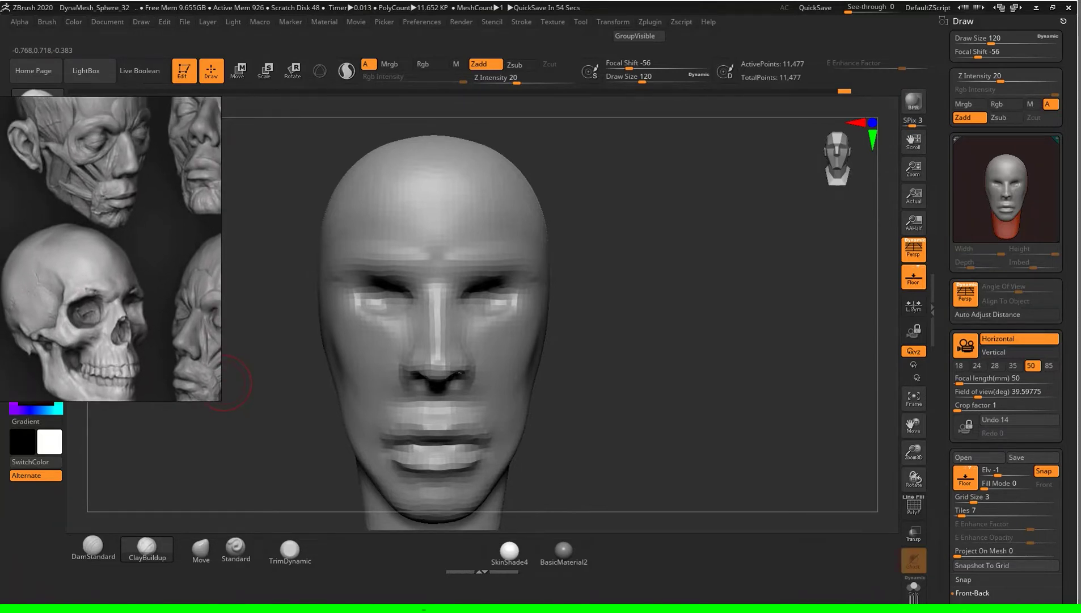
left_click_drag(225, 383, 199, 507)
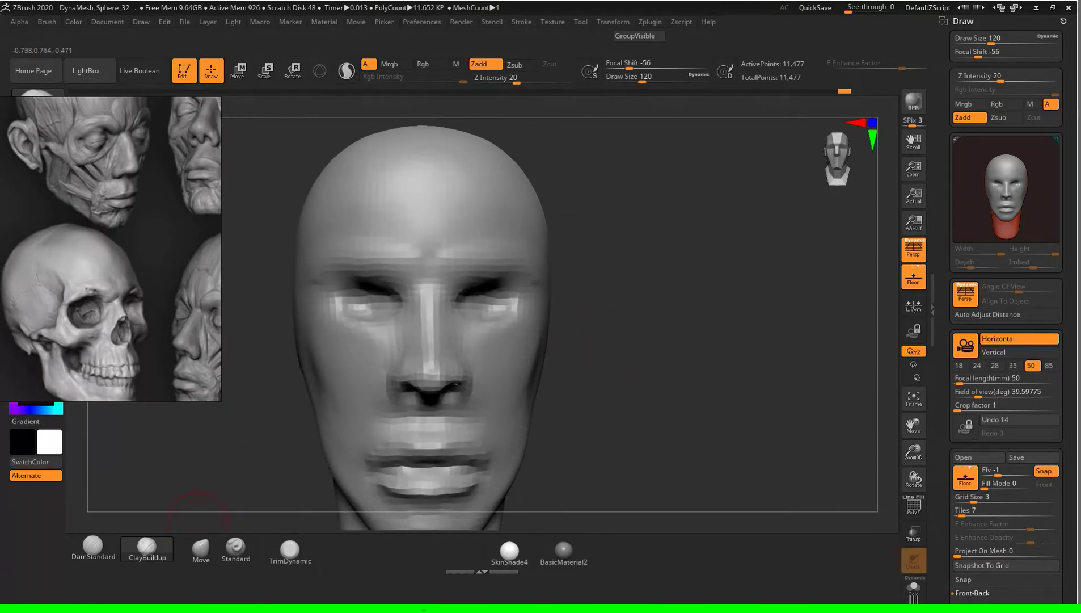
left_click(200, 548)
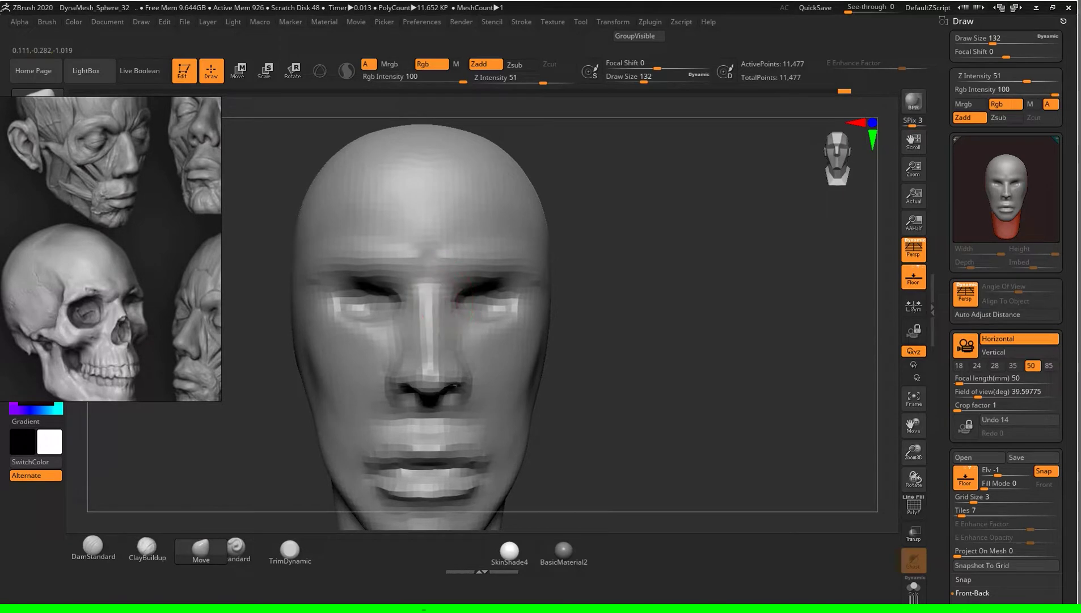
Step: Zoom out and lower the head in view until the whole head shows in right profile
left_click_drag(266, 318, 442, 305)
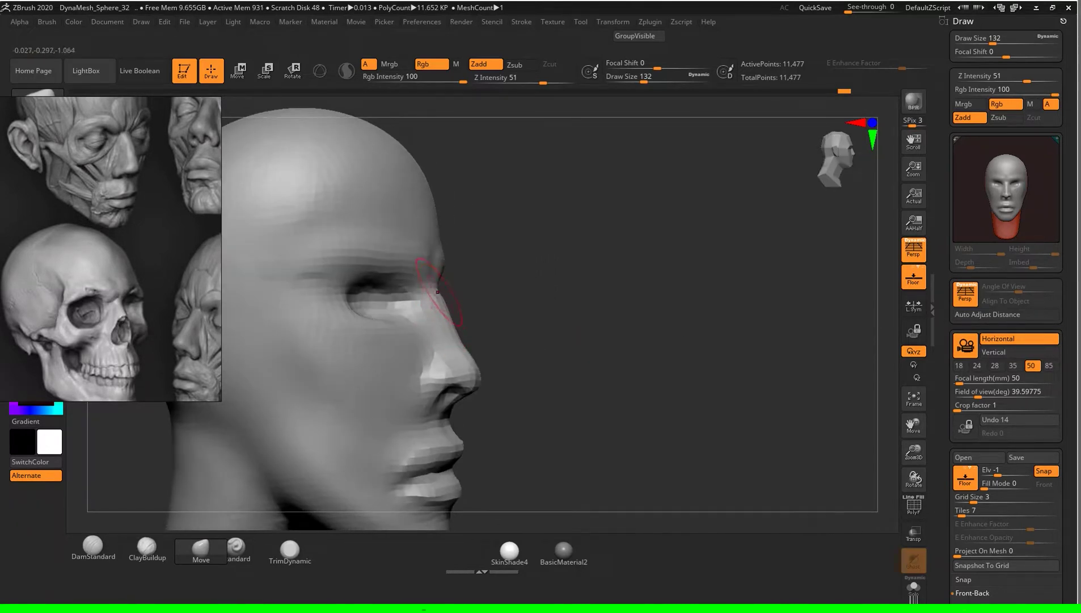
mouse_move(578, 305)
left_mouse_down()
mouse_move(632, 306)
mouse_move(664, 337)
mouse_move(463, 294)
left_mouse_up()
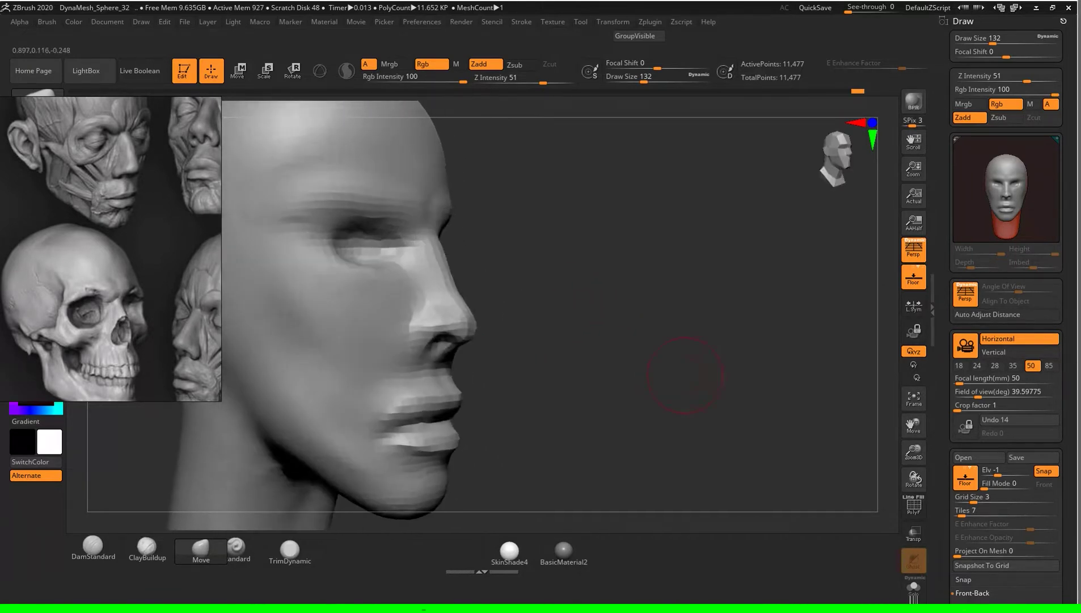
left_click_drag(659, 361, 477, 328)
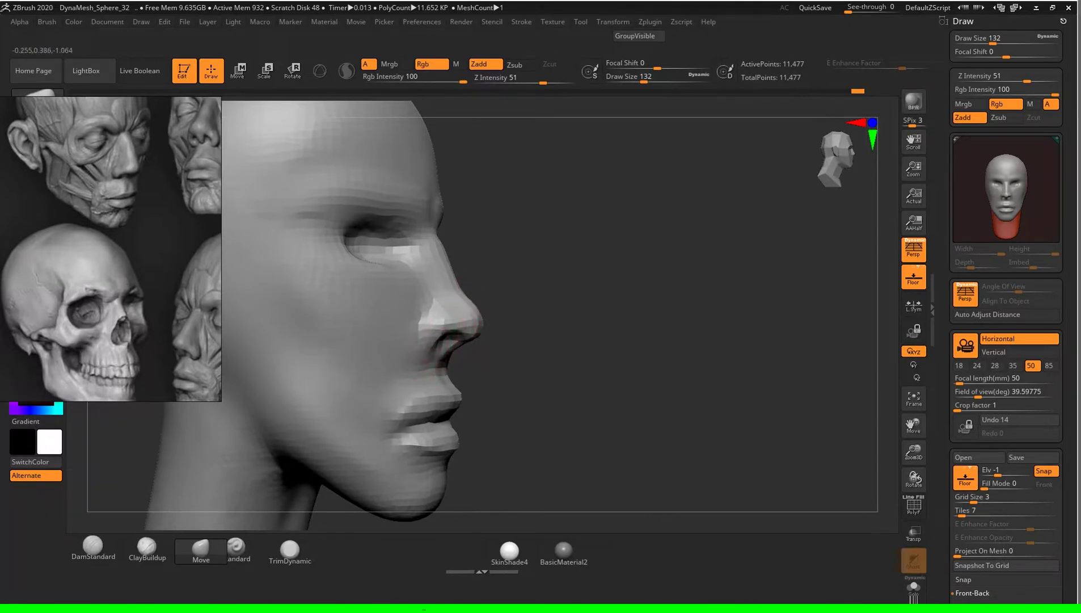
left_click_drag(488, 340, 569, 363)
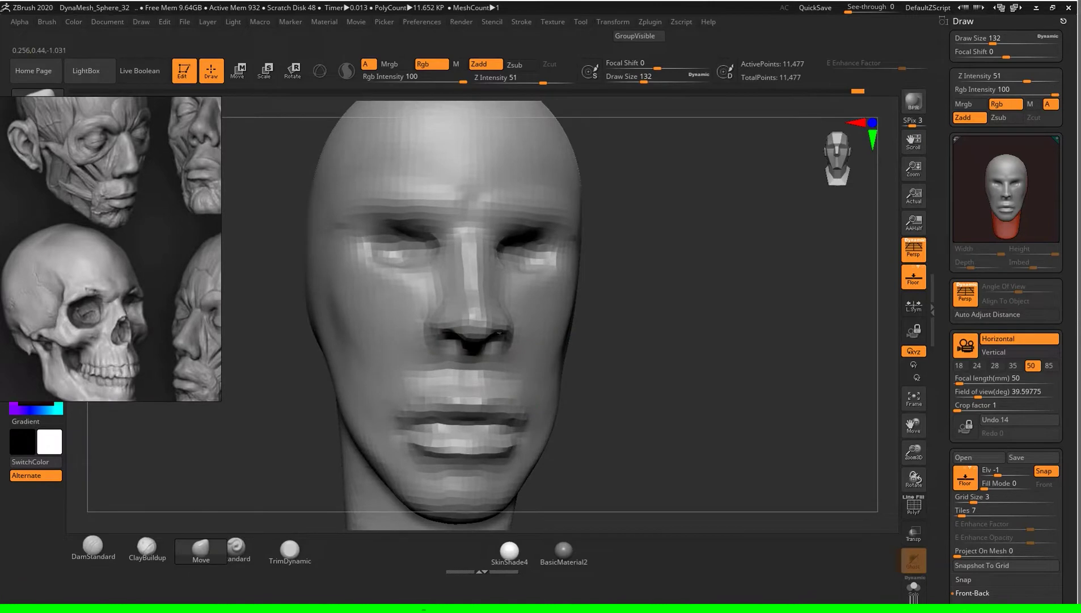
right_click_drag(494, 379, 693, 293, "ctrl")
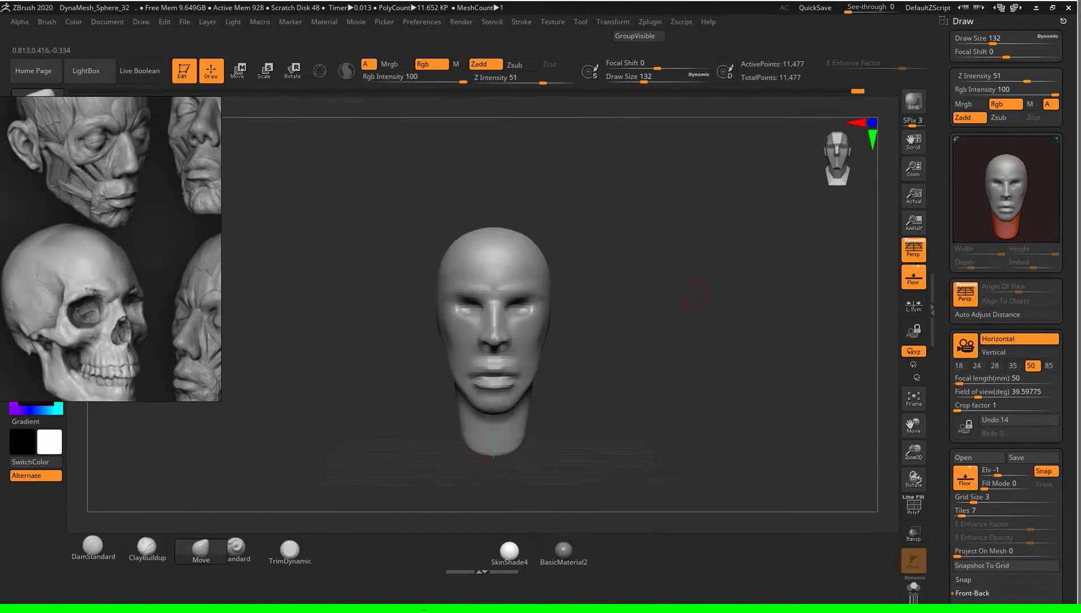
right_click_drag(673, 249, 679, 312, "alt")
right_click_drag(660, 379, 699, 374)
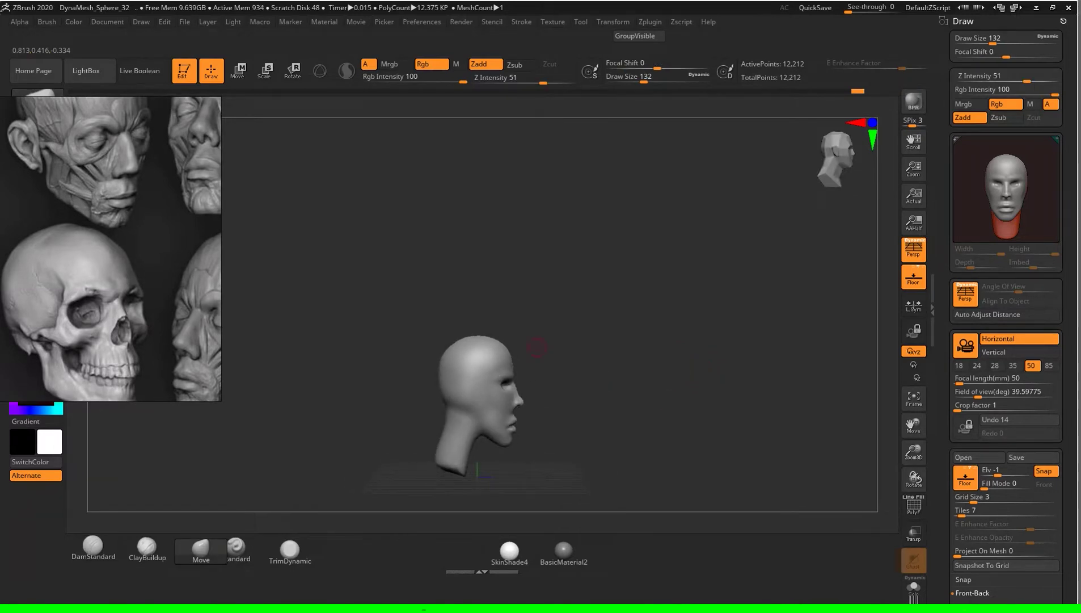
Step: Zoom the reference overlay onto the profile photo and enlarge the brush to 542
scroll(136, 210, "down", 3)
scroll(136, 210, "down", 2)
scroll(136, 210, "down", 1)
scroll(136, 210, "up", 3)
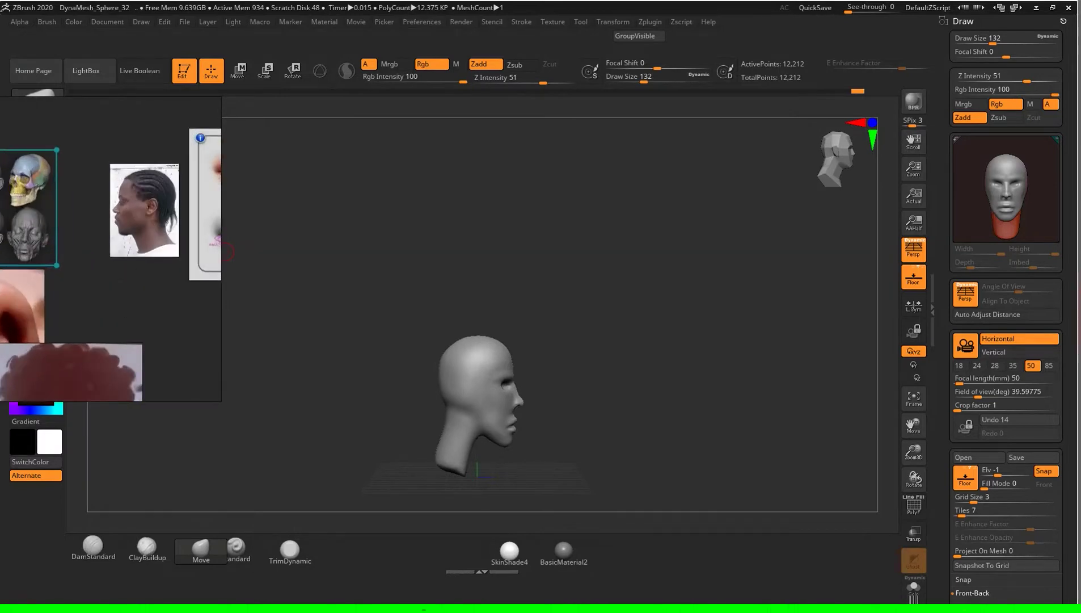
scroll(145, 210, "up", 2)
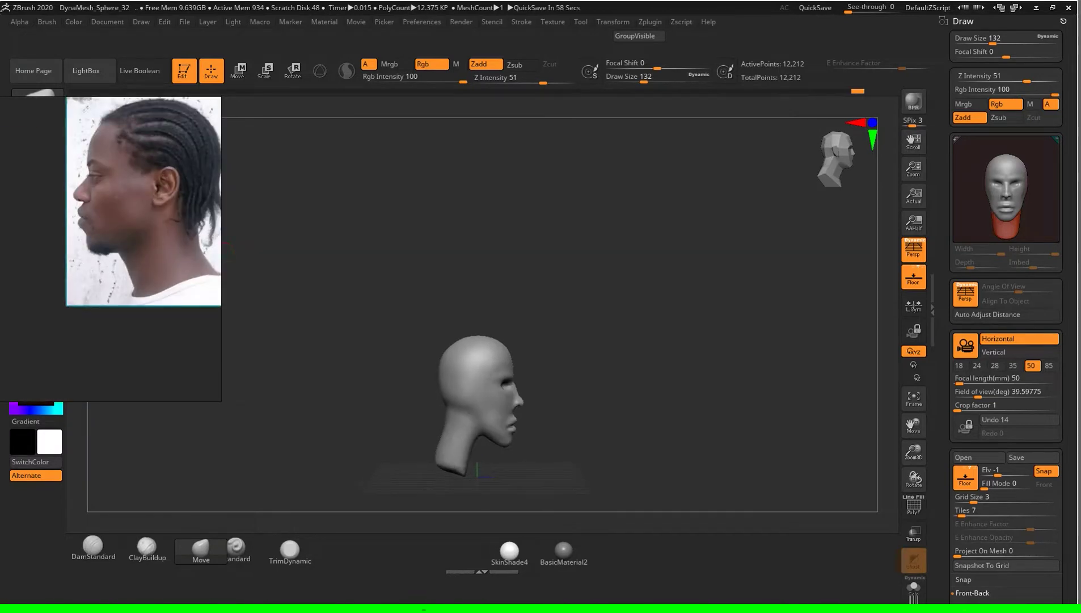
right_click_drag(651, 366, 653, 347, "alt")
key("s")
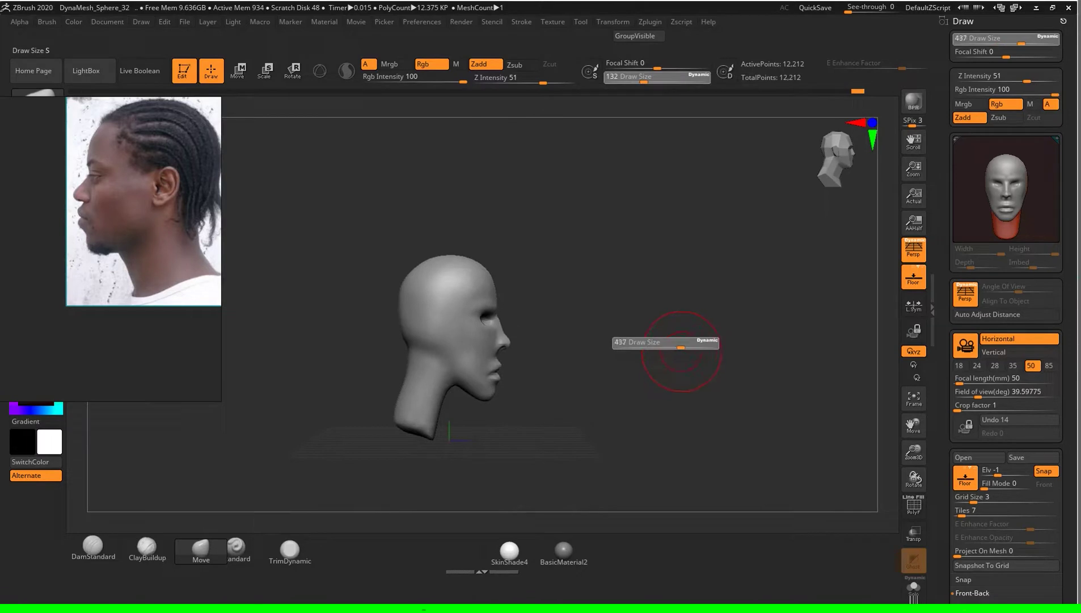
left_click_drag(680, 348, 691, 347)
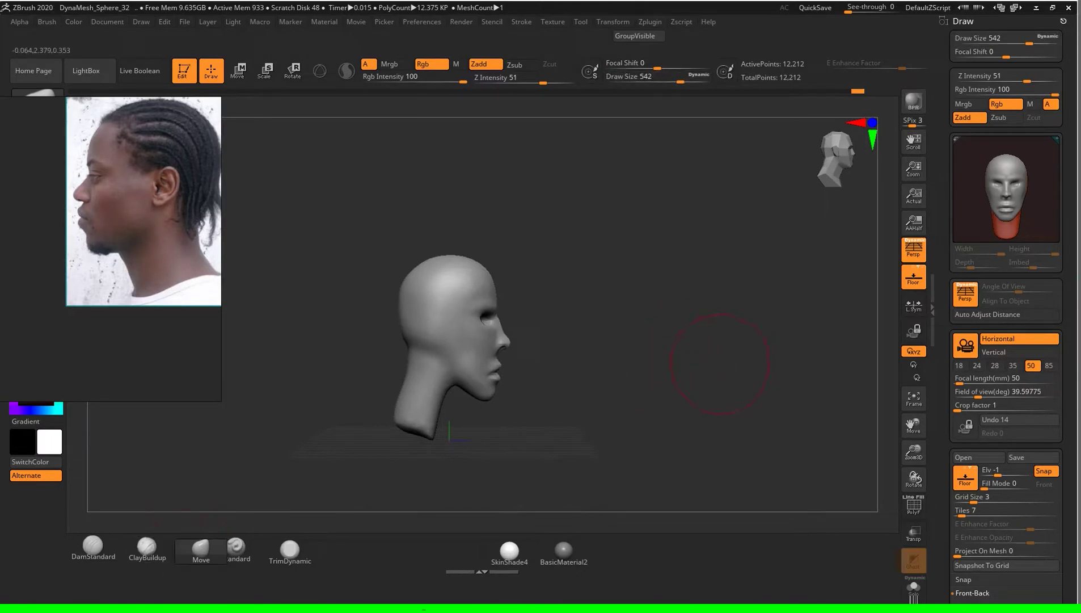
Step: Set the Move brush to 567, push the back of the neck outward, and lower Z intensity to 25
key("s")
right_click_drag(699, 386, 720, 359, "alt")
key("s")
left_click_drag(712, 364, 704, 365)
right_click_drag(618, 391, 635, 361, "alt")
key("s")
left_click_drag(627, 379, 641, 379)
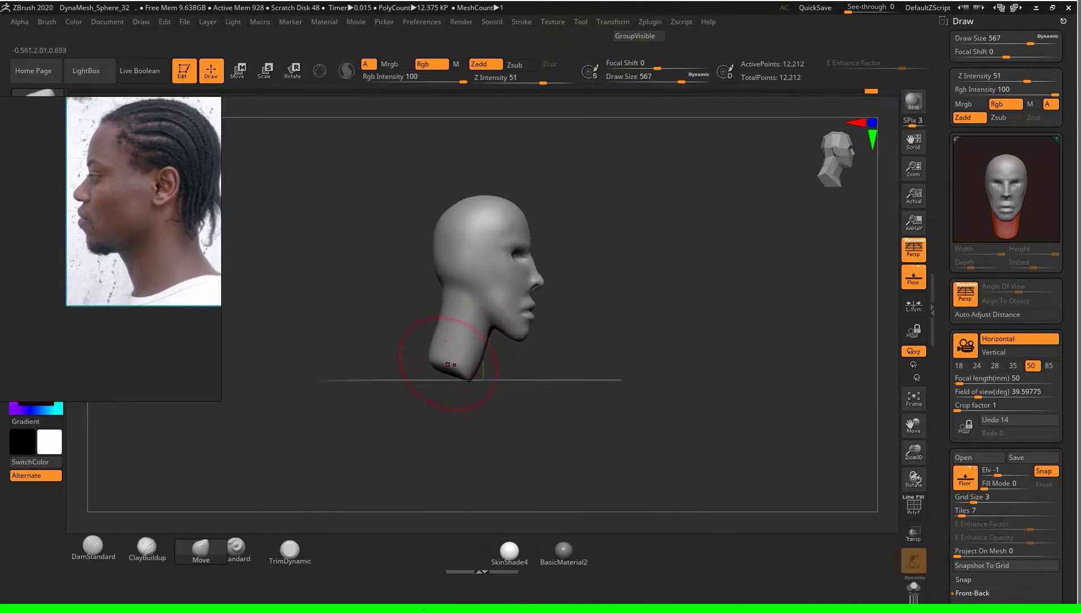
left_click_drag(442, 361, 433, 362)
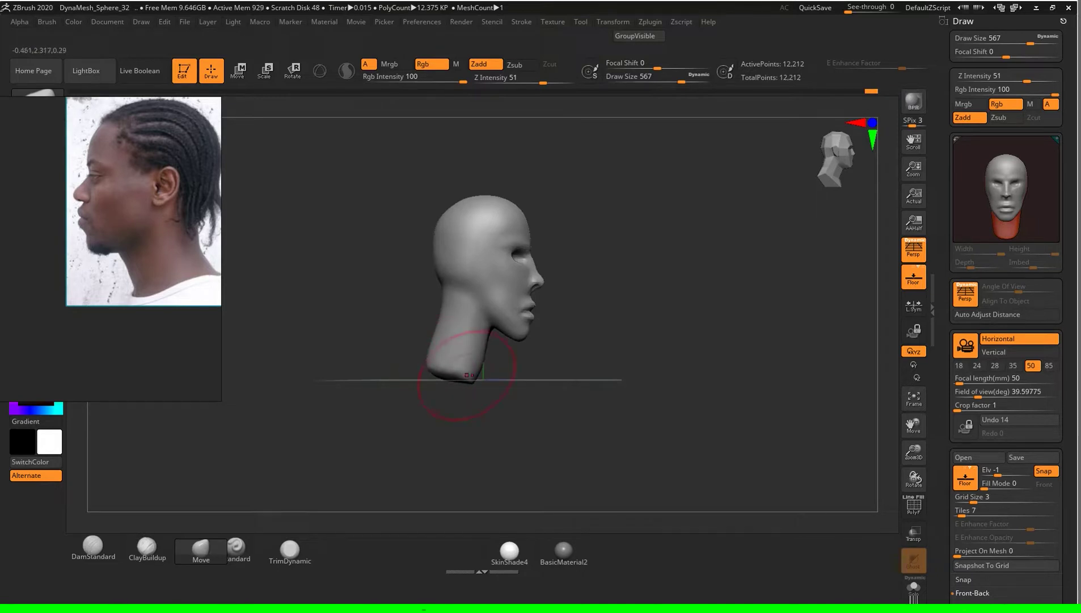
mouse_move(461, 371)
left_mouse_down()
mouse_move(658, 394)
mouse_move(637, 397)
mouse_move(615, 386)
mouse_move(698, 393)
mouse_move(630, 397)
left_mouse_up()
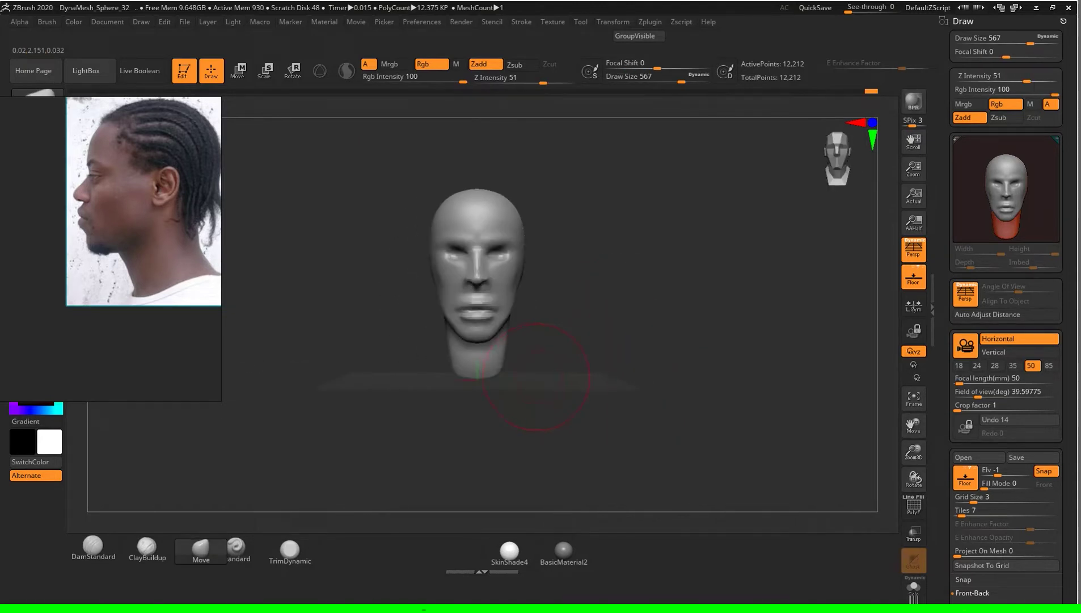
mouse_move(511, 374)
left_mouse_down()
mouse_move(592, 380)
mouse_move(447, 430)
left_mouse_up()
key("ctrl")
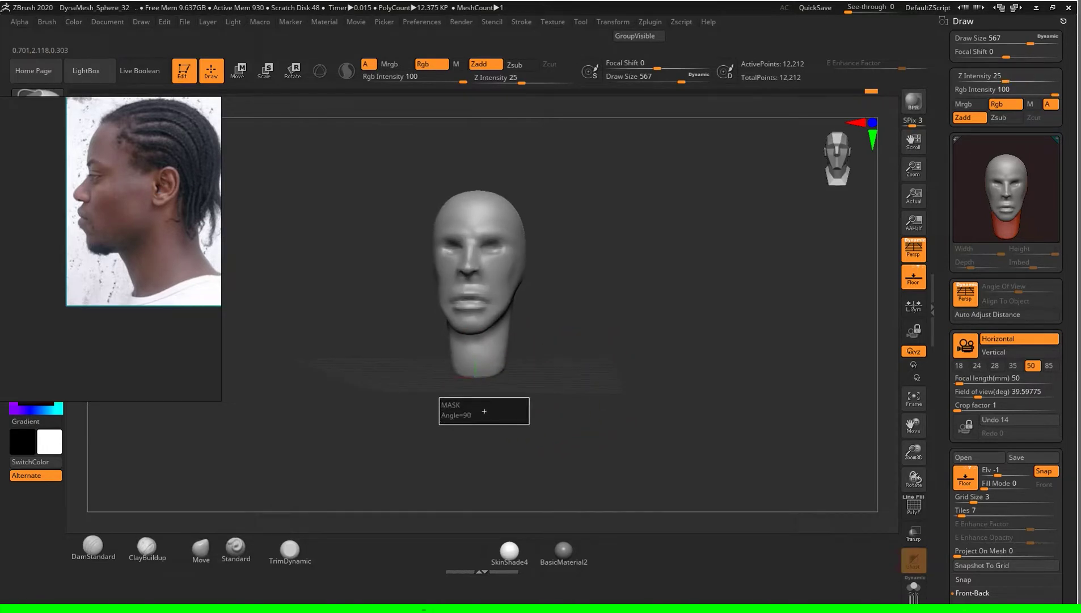
Step: Mask the head and pull the neck base out into rounded shoulders with the Move brush
key("b")
key("m")
key("v")
left_click(615, 362, "ctrl")
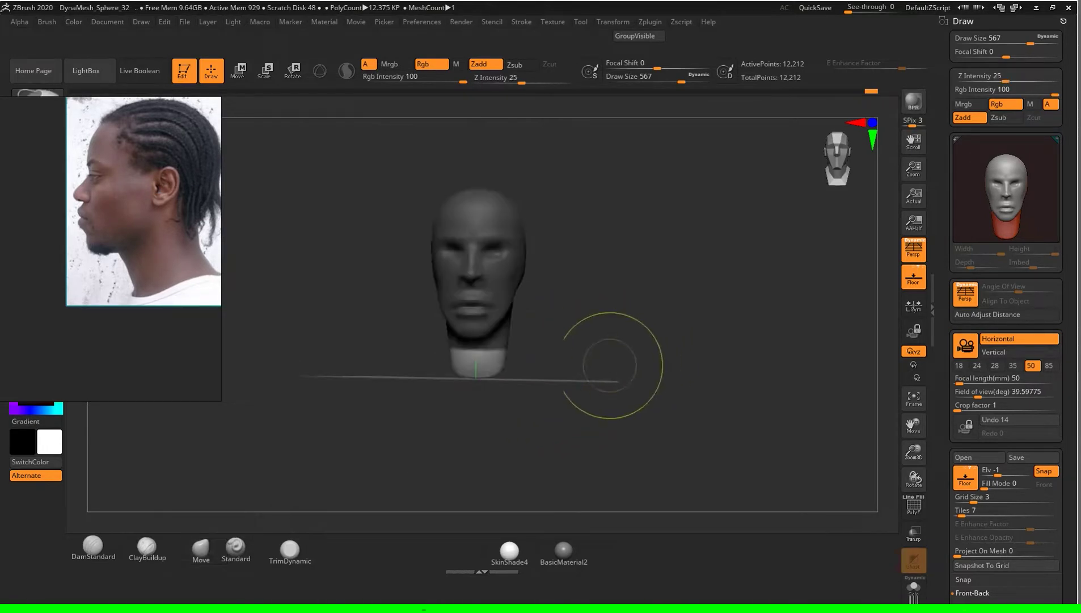
left_click_drag(513, 370, 527, 377)
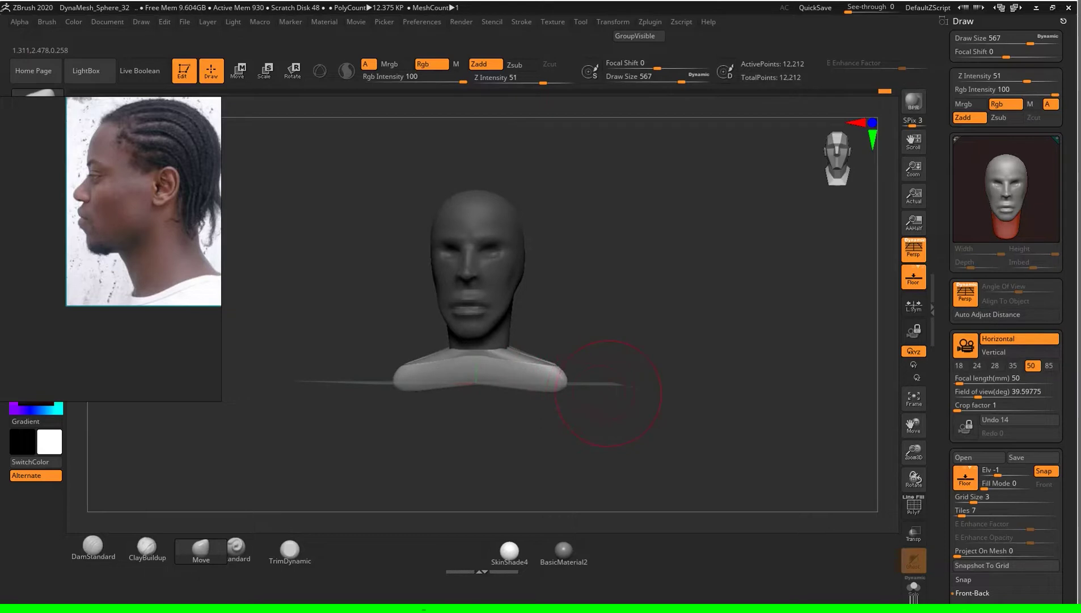
left_click_drag(533, 374, 649, 411)
mouse_move(482, 392)
left_mouse_down()
mouse_move(539, 375)
mouse_move(536, 400)
left_mouse_up()
mouse_move(460, 406)
left_mouse_down()
mouse_move(688, 393)
mouse_move(724, 360)
mouse_move(525, 412)
left_mouse_up()
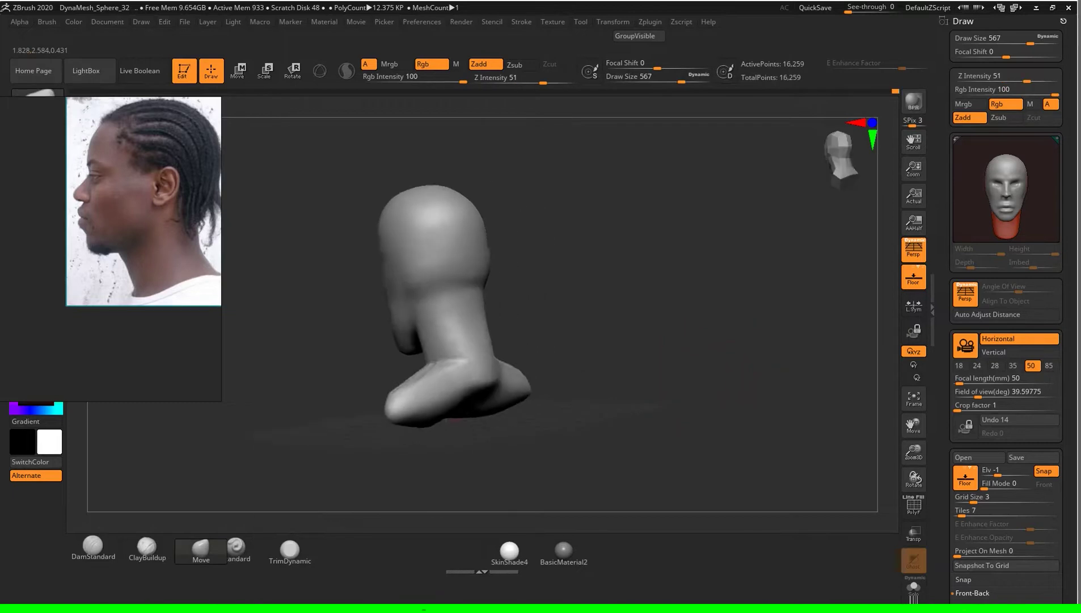
mouse_move(454, 397)
left_mouse_down()
mouse_move(477, 386)
mouse_move(579, 411)
left_mouse_up()
Step: Enlarge the brush to 1000 and pull the shoulder bottom slightly lower from the front
mouse_move(645, 343)
left_mouse_down()
mouse_move(610, 424)
mouse_move(593, 380)
left_mouse_up()
mouse_move(567, 431)
left_mouse_down()
mouse_move(681, 443)
mouse_move(658, 446)
mouse_move(651, 429)
mouse_move(579, 434)
mouse_move(634, 446)
mouse_move(604, 409)
left_mouse_up()
key("s")
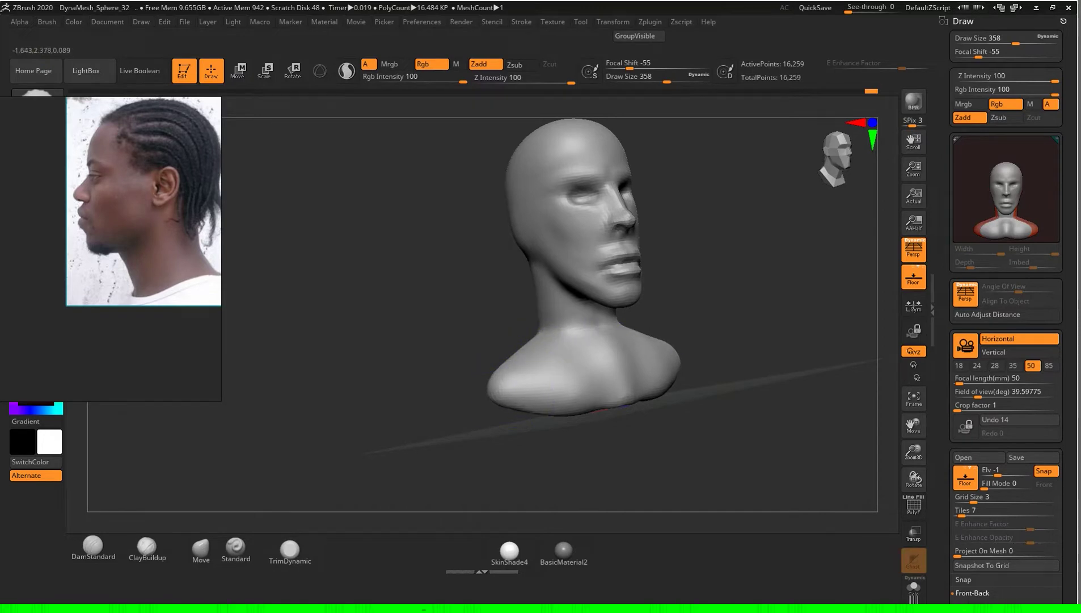
mouse_move(737, 442)
left_mouse_down("shift")
mouse_move(676, 441)
mouse_move(710, 427)
left_mouse_up("shift")
key("s")
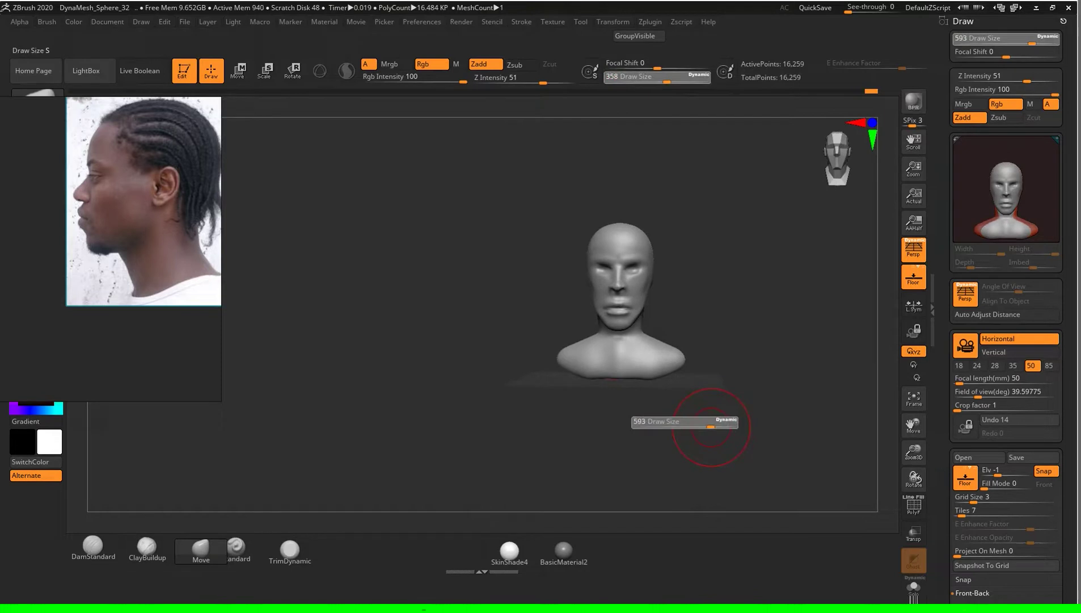
left_click_drag(733, 427, 708, 410, "alt")
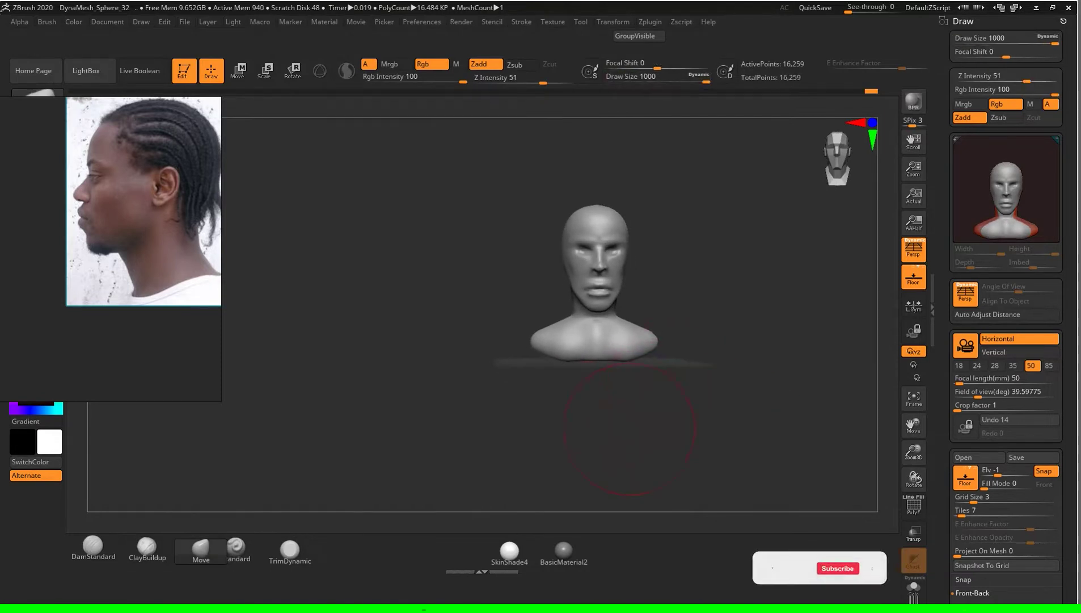
key("s")
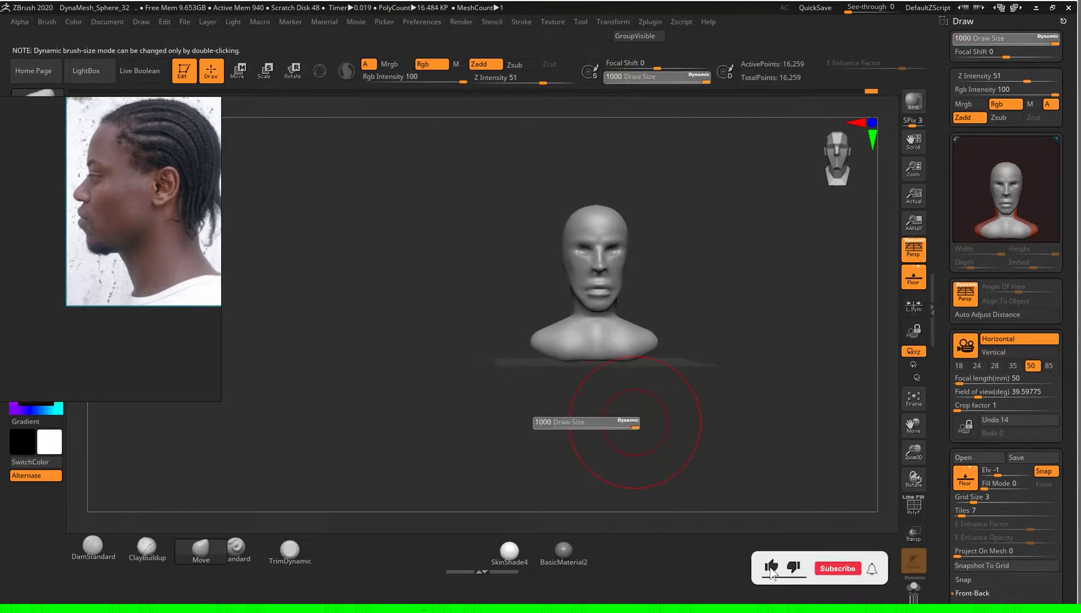
left_click_drag(659, 363, 673, 355, "alt")
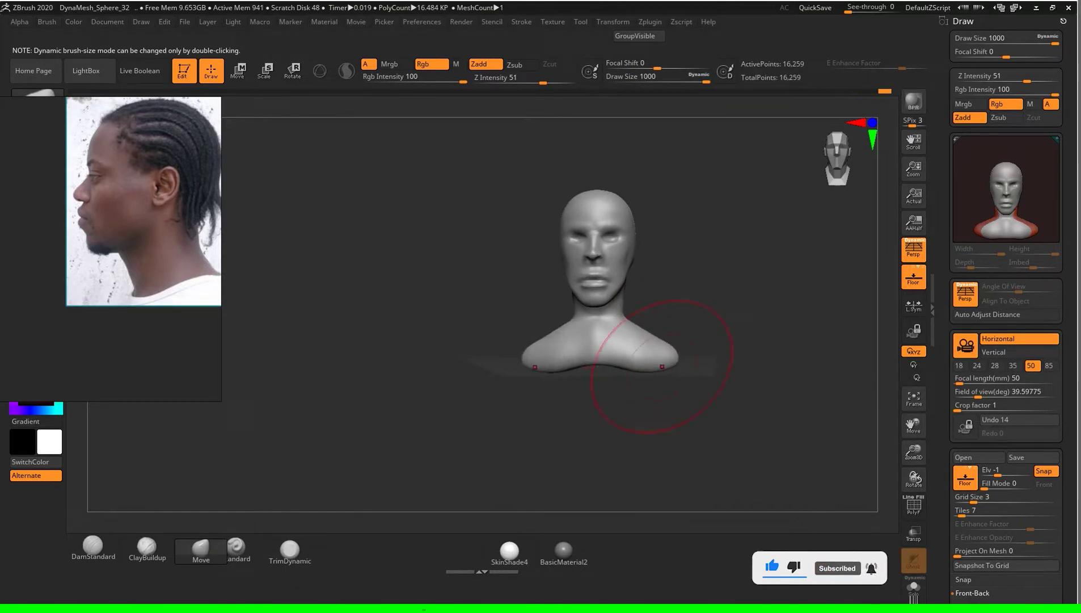
left_click_drag(599, 341, 598, 371)
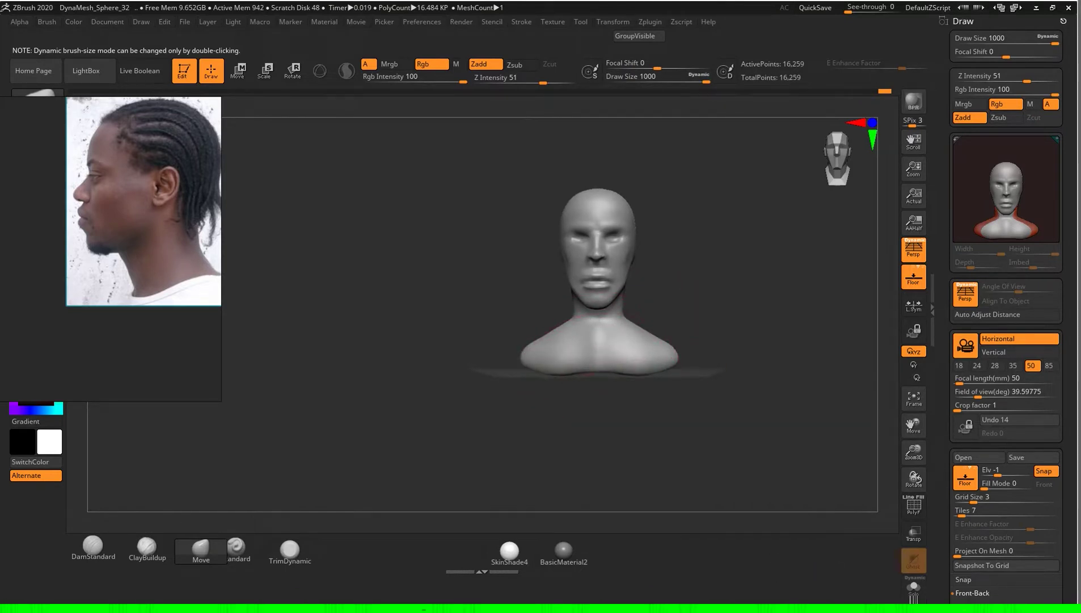
mouse_move(598, 371)
right_mouse_down()
mouse_move(709, 369)
mouse_move(655, 408)
right_mouse_up()
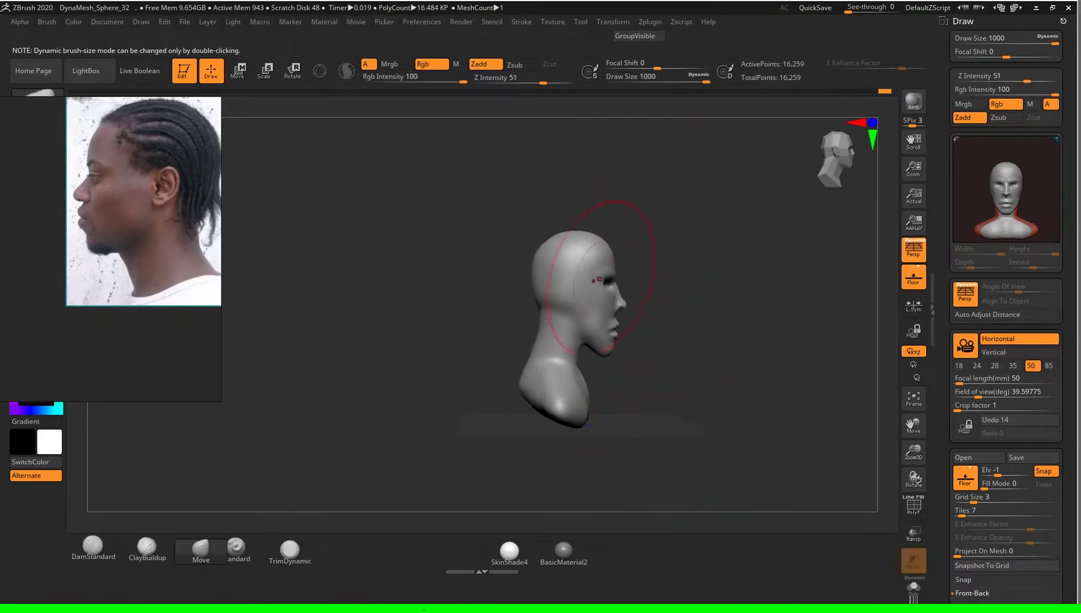
Step: Orbit around the back of the bust and step the brush size through 500, 835 and 878
right_click_drag(598, 279, 655, 415)
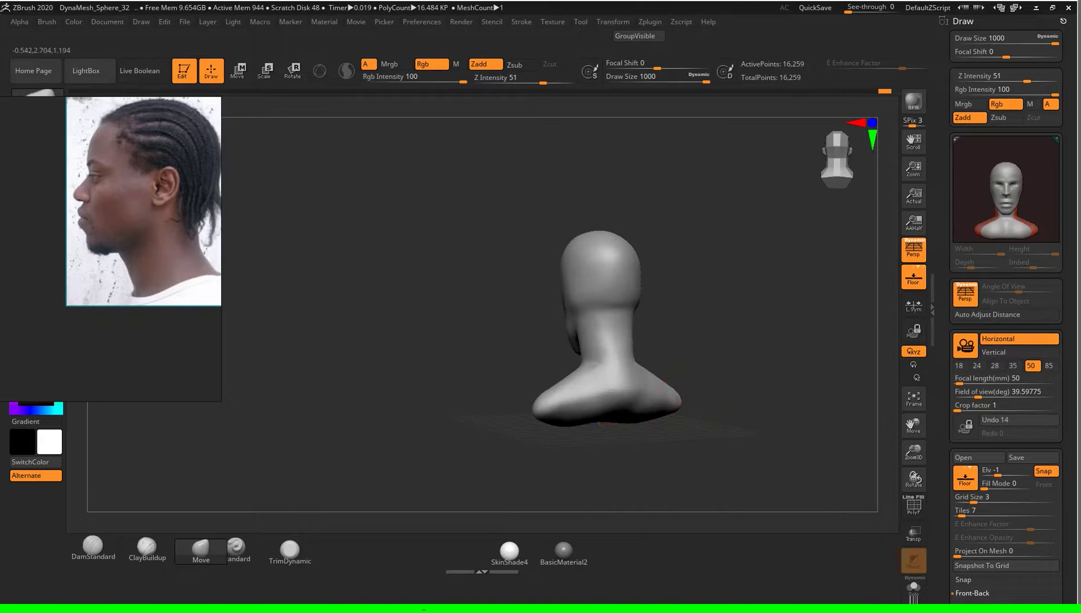
mouse_move(602, 406)
right_mouse_down()
mouse_move(577, 434)
mouse_move(567, 207)
right_mouse_up()
type("s500")
key("Return")
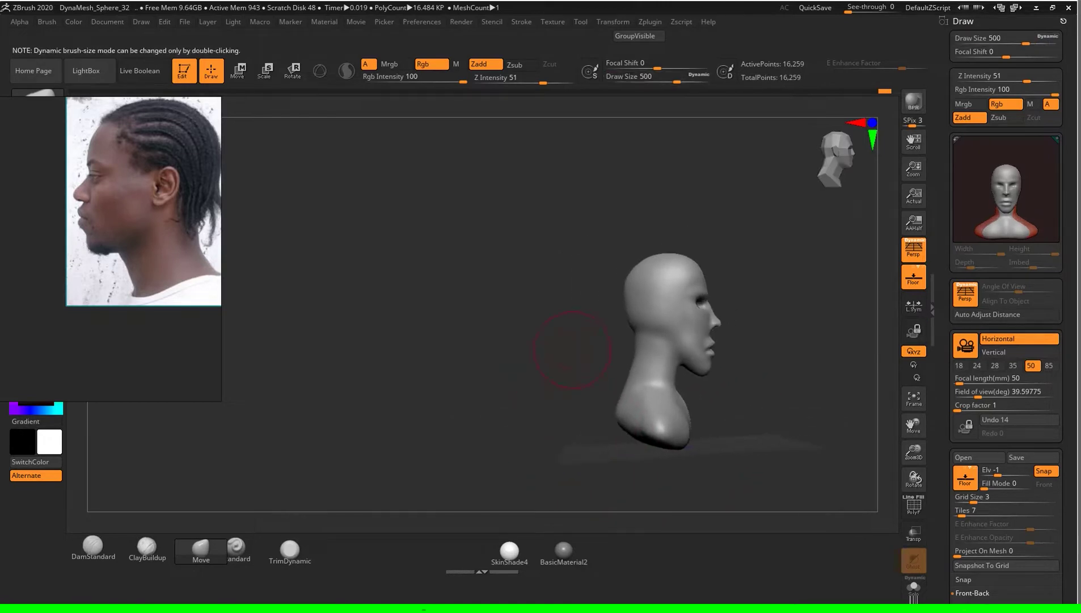
right_click_drag(529, 360, 480, 351, "alt")
type("s")
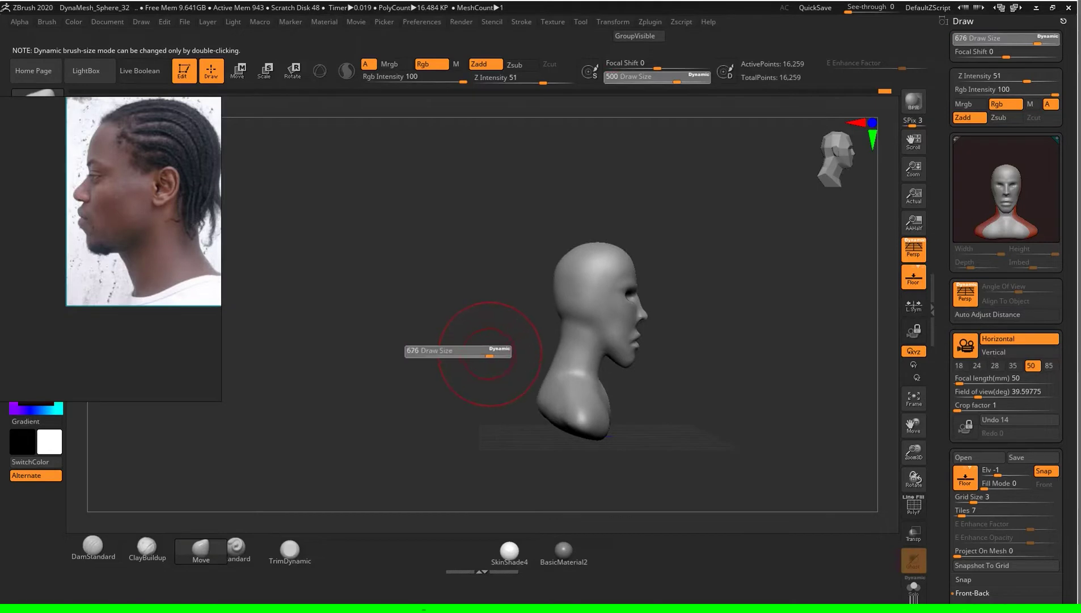
type("835")
key("Return")
right_click_drag(545, 340, 477, 327, "alt")
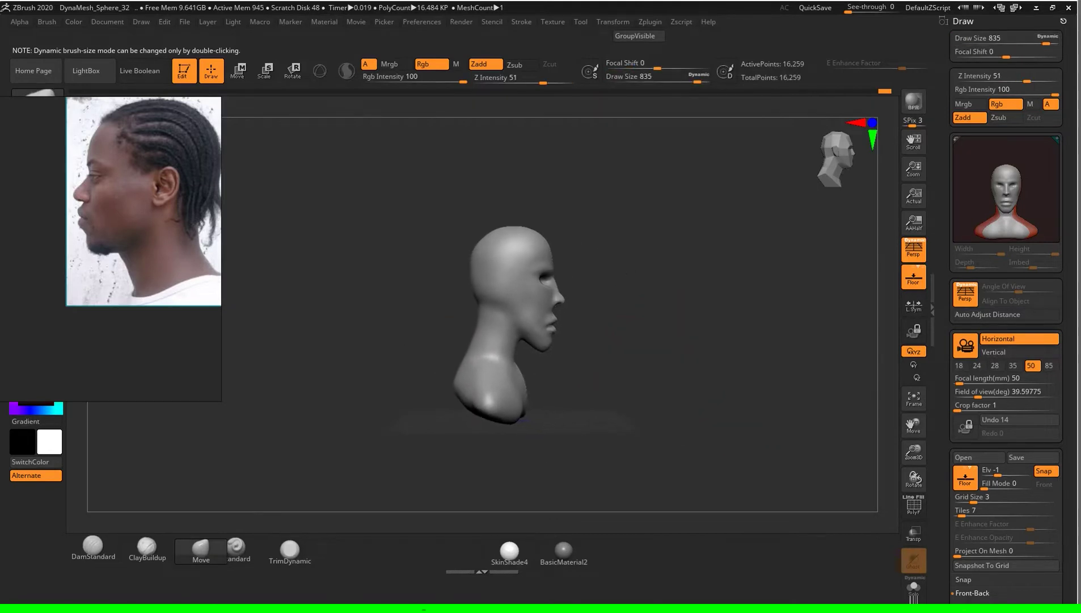
type("s")
type("878")
key("Return")
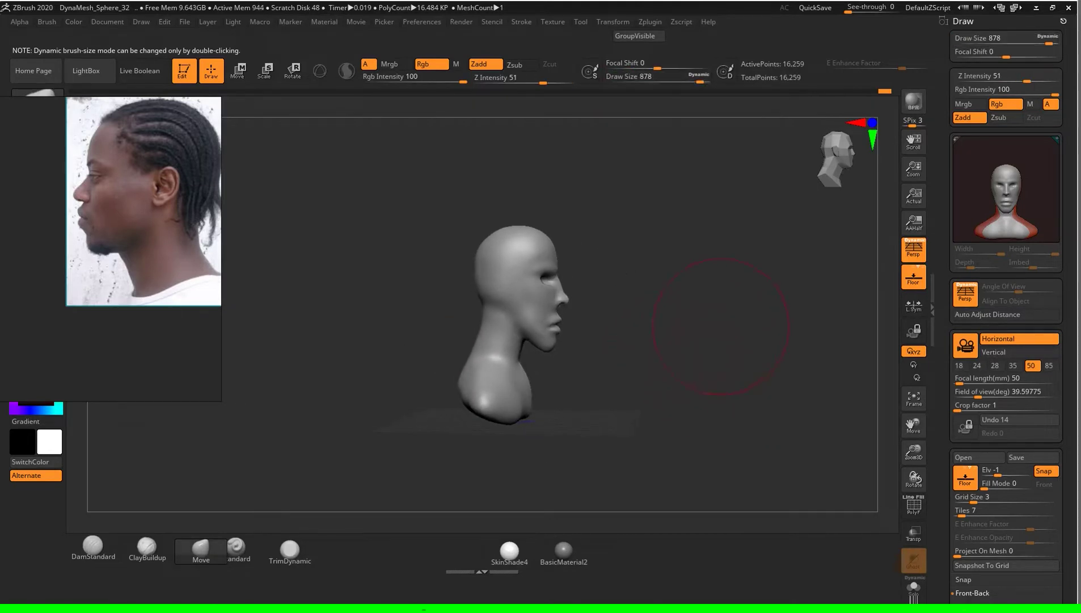
Step: Reduce the brush size to 533 and then 408, checking the bust from front and three-quarter views
key("s")
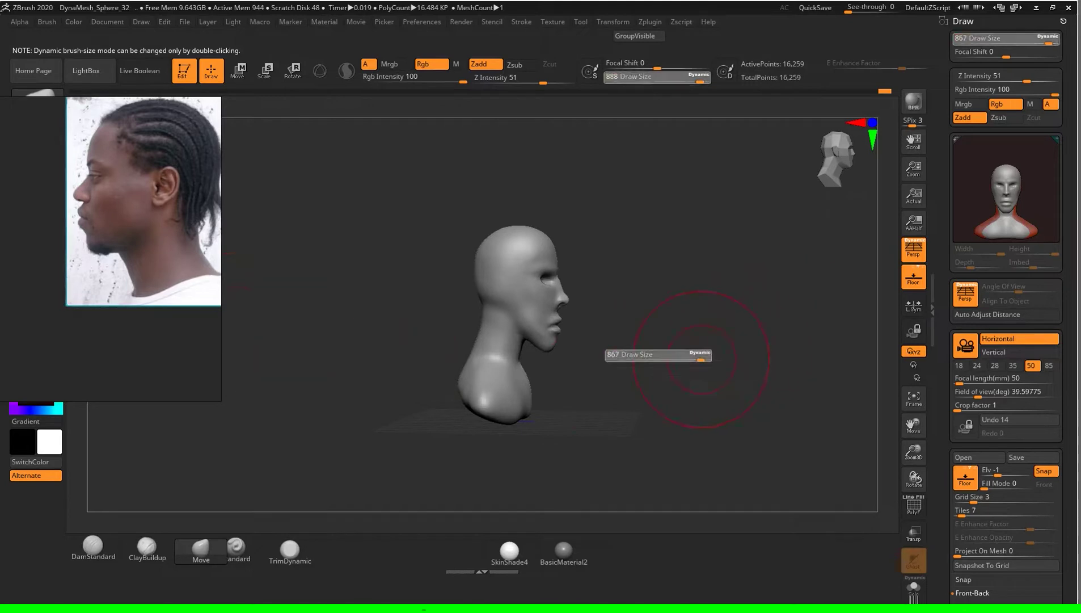
mouse_move(697, 360)
right_mouse_down("ctrl")
mouse_move(640, 381)
mouse_move(665, 355)
right_mouse_up("ctrl")
key("s")
type("s533")
key("Return")
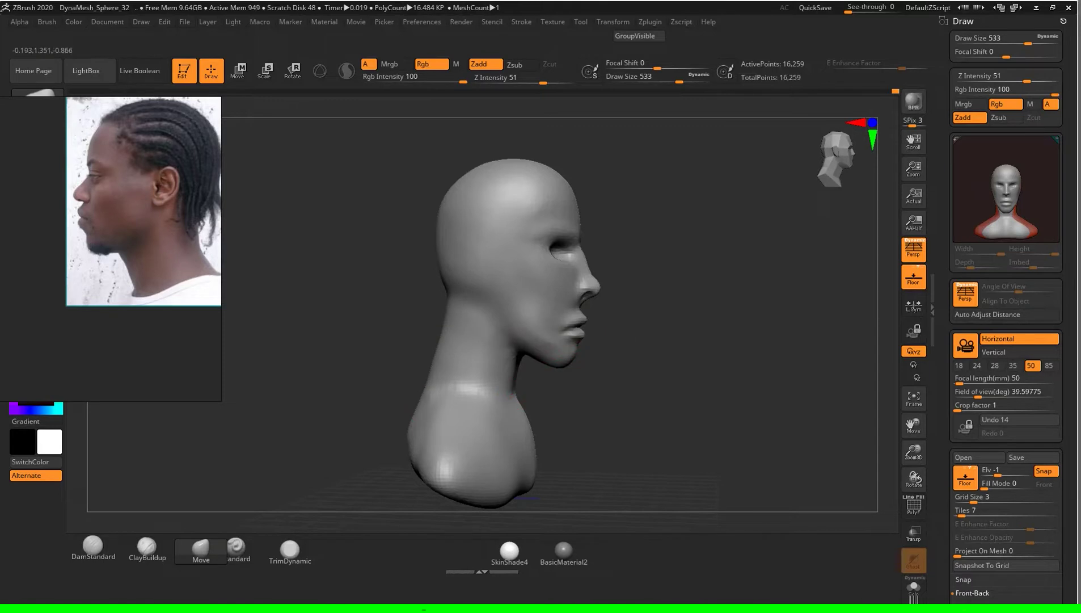
left_click_drag(610, 368, 713, 327)
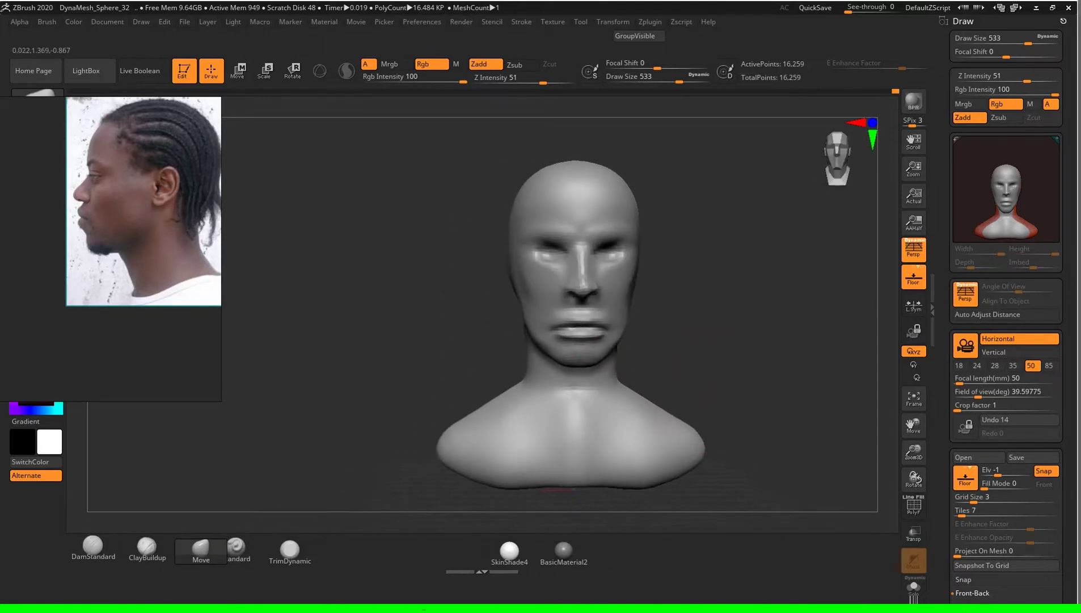
key("s")
left_click_drag(683, 334, 649, 358)
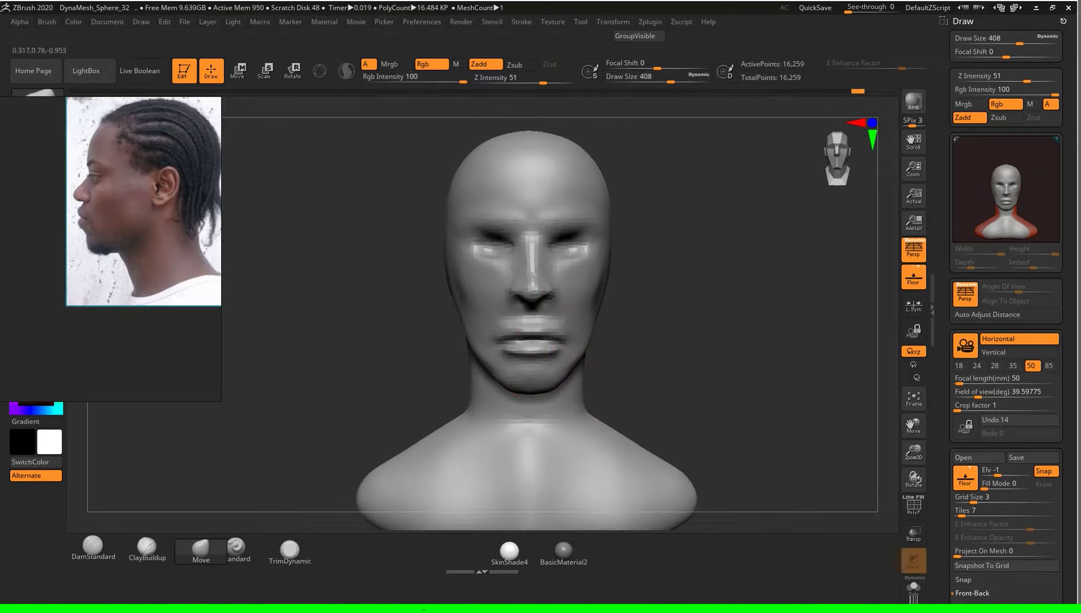
left_click_drag(681, 351, 619, 351)
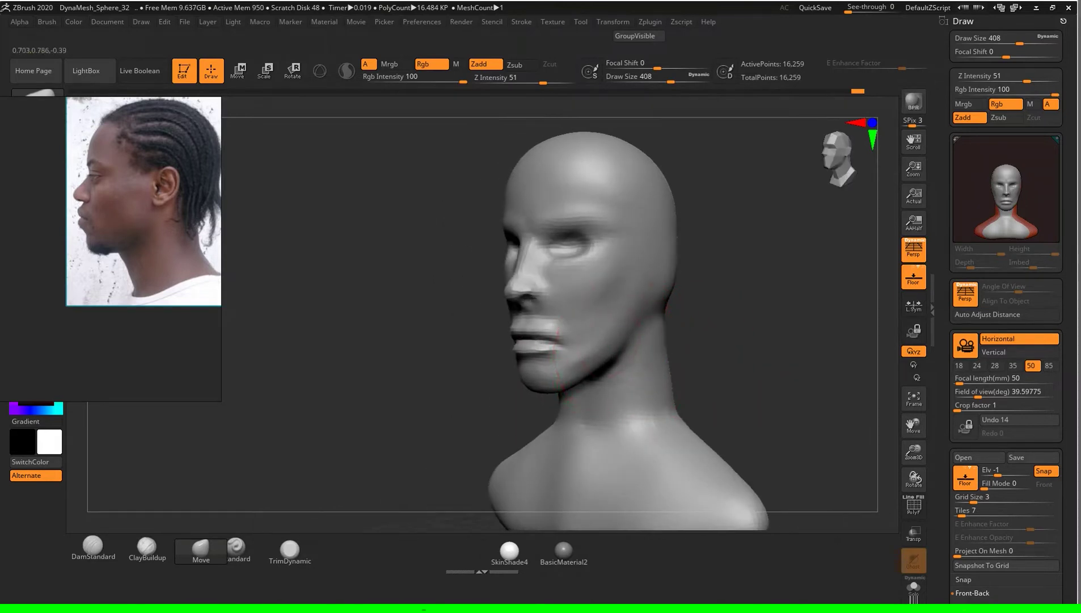
mouse_move(748, 358)
left_mouse_down()
mouse_move(794, 357)
mouse_move(738, 318)
mouse_move(794, 318)
left_mouse_up()
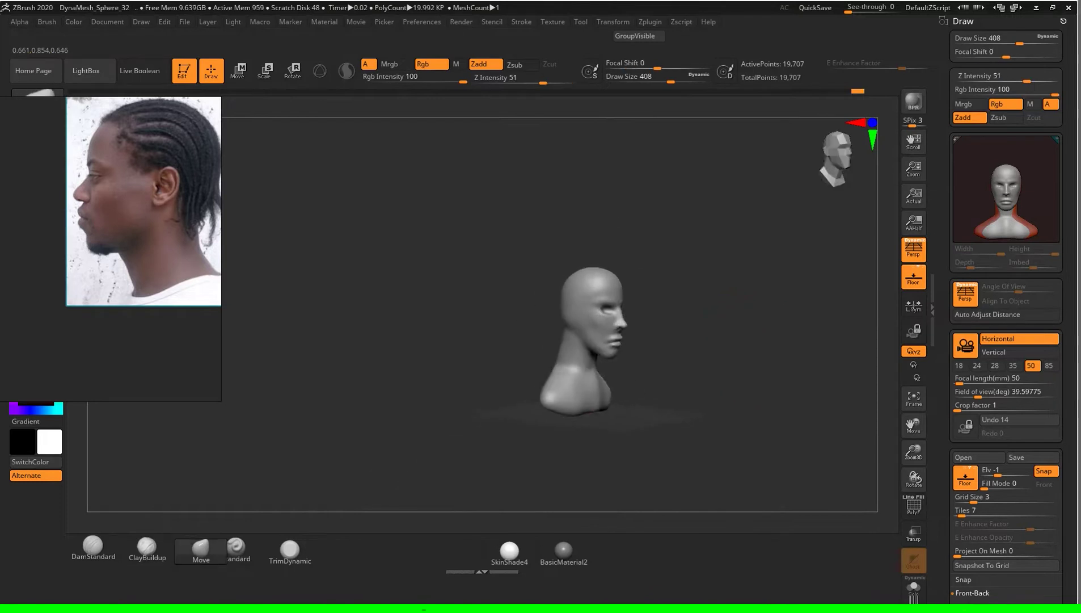
left_click_drag(709, 318, 783, 351)
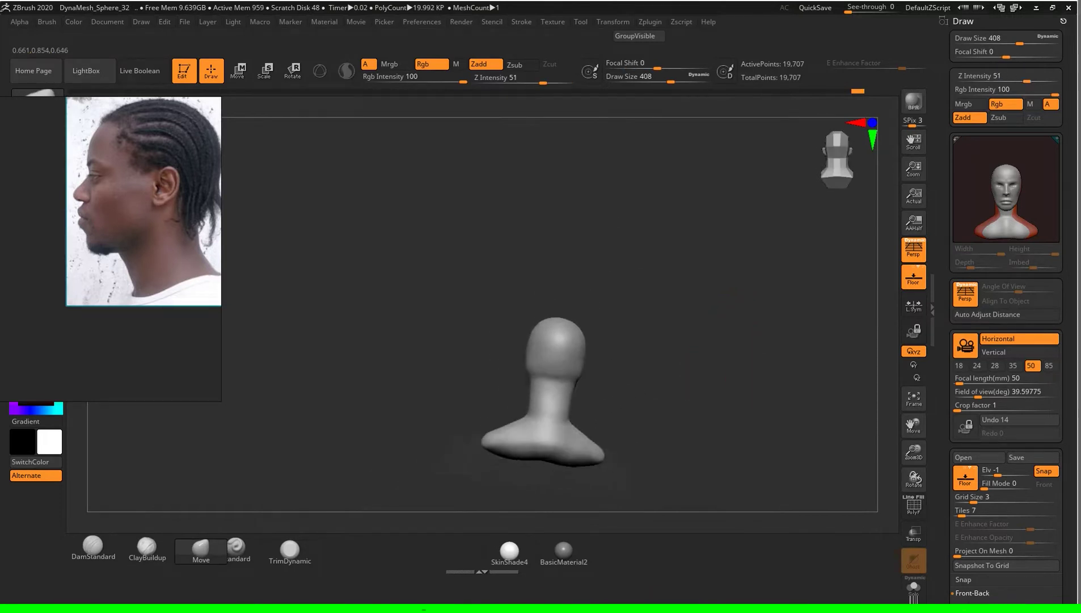
key("s")
mouse_move(709, 363)
left_mouse_down()
mouse_move(652, 366)
mouse_move(724, 366)
left_mouse_up()
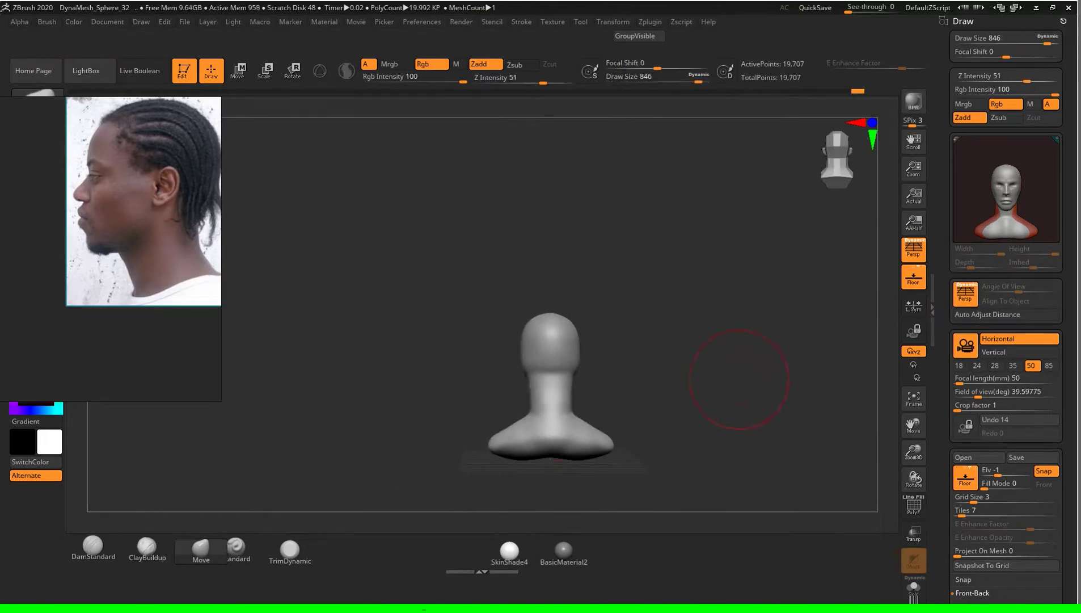
mouse_move(678, 434)
left_mouse_down()
mouse_move(738, 437)
mouse_move(738, 398)
left_mouse_up()
left_click_drag(562, 392, 542, 366)
key("s")
mouse_move(499, 329)
left_mouse_down()
mouse_move(482, 329)
mouse_move(488, 412)
left_mouse_up()
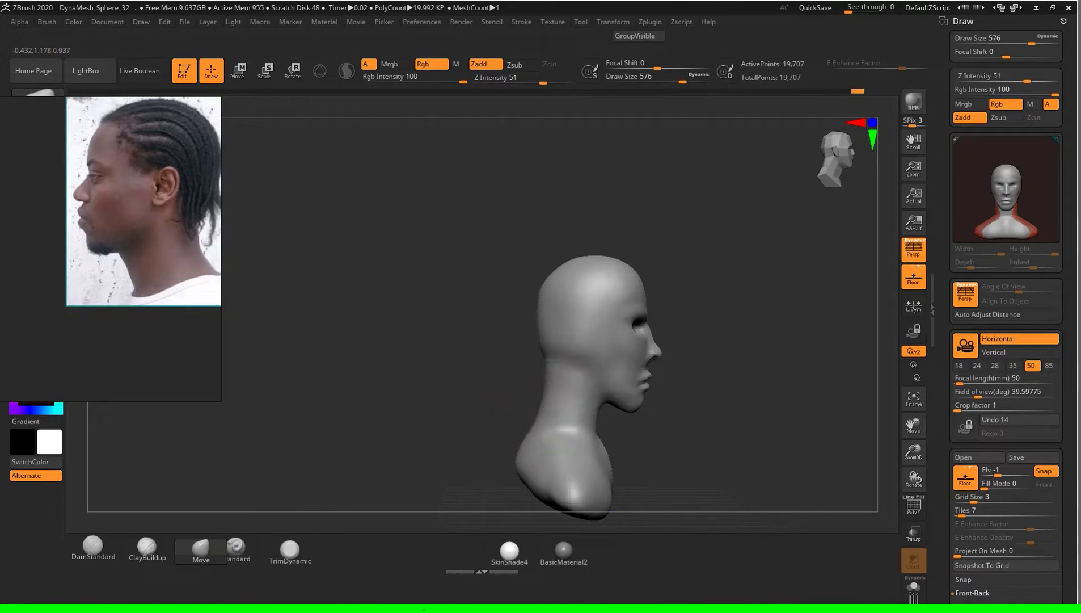
left_click_drag(455, 375, 468, 413, "alt")
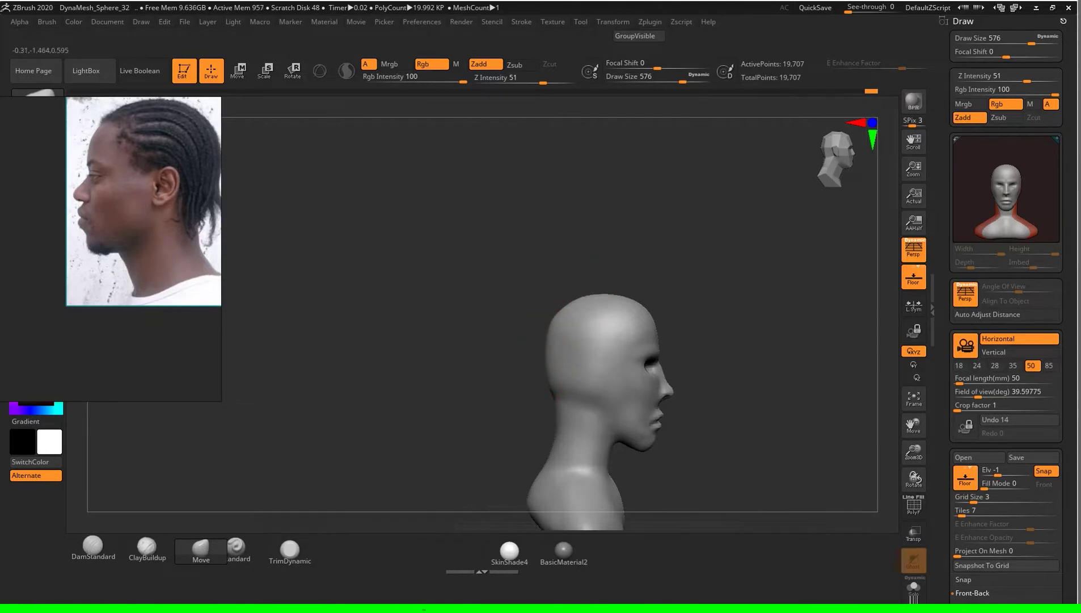
left_click_drag(562, 435, 698, 432)
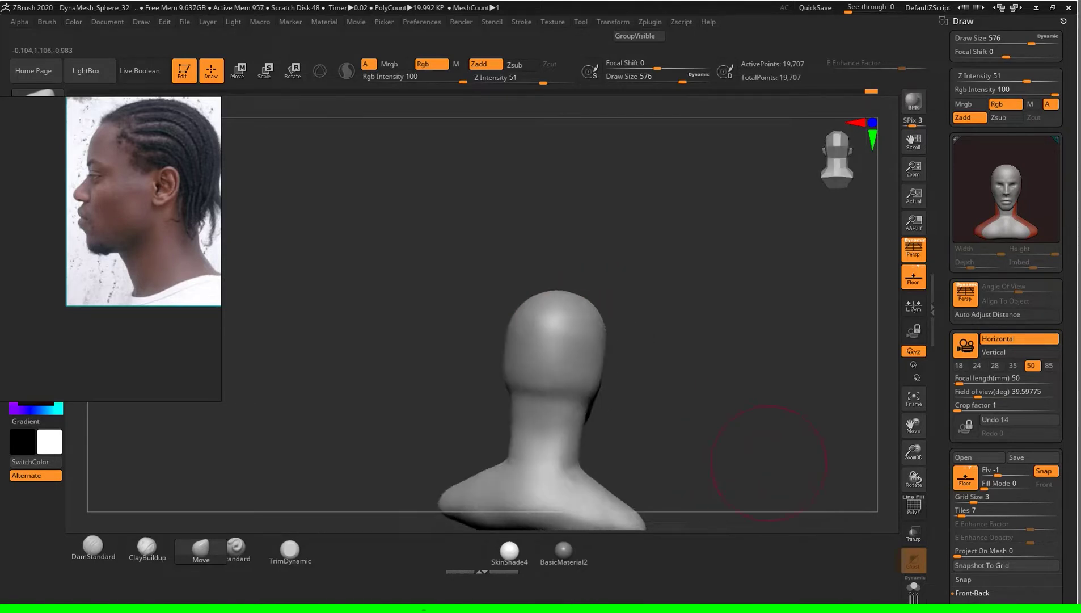
left_click_drag(728, 382, 465, 386)
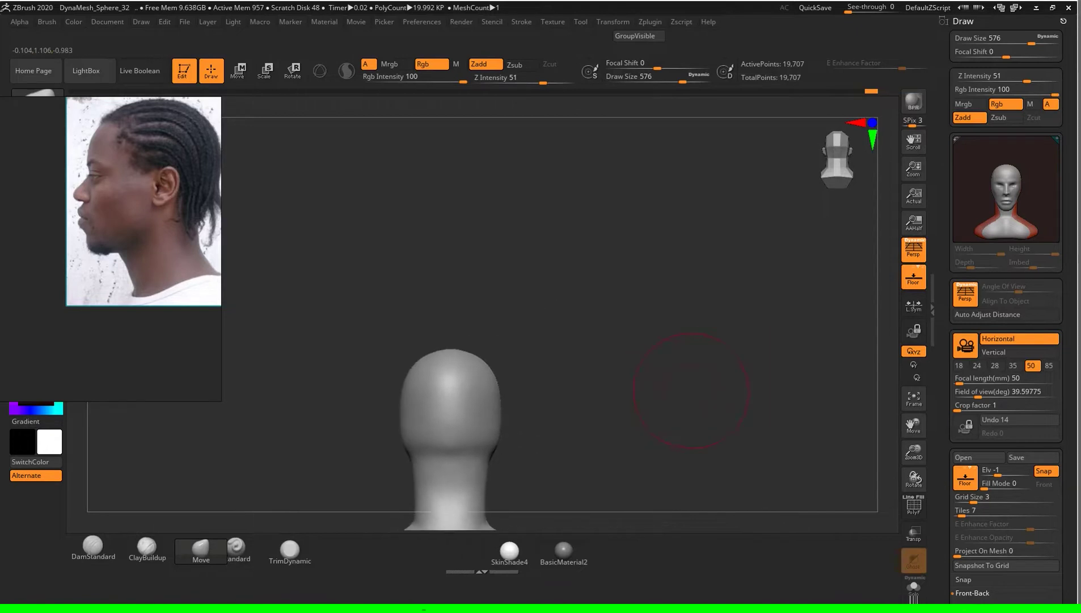
key("f")
key("s")
mouse_move(675, 341)
left_mouse_down()
mouse_move(650, 343)
mouse_move(789, 341)
left_mouse_up()
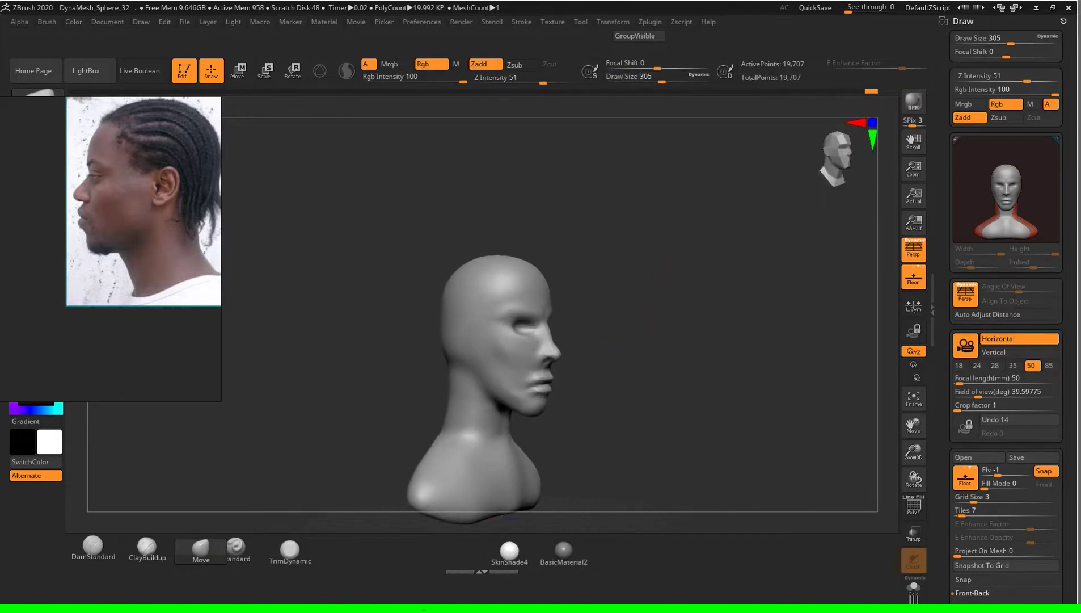
key("s")
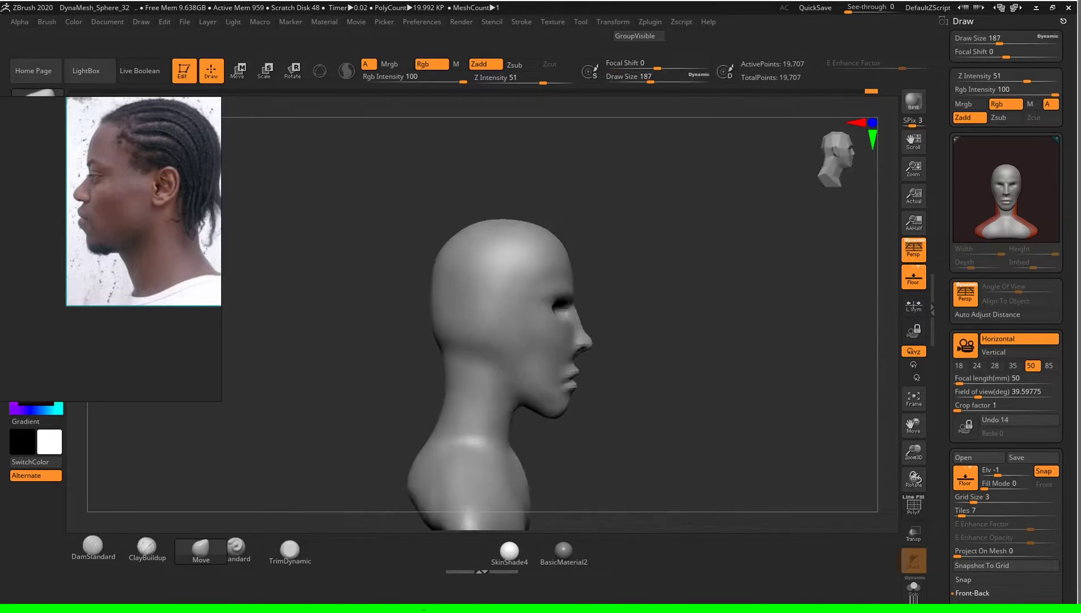
left_click_drag(685, 338, 675, 397, "alt")
mouse_move(708, 356)
left_mouse_down("alt")
mouse_move(699, 362)
mouse_move(738, 378)
left_mouse_up("alt")
key("s")
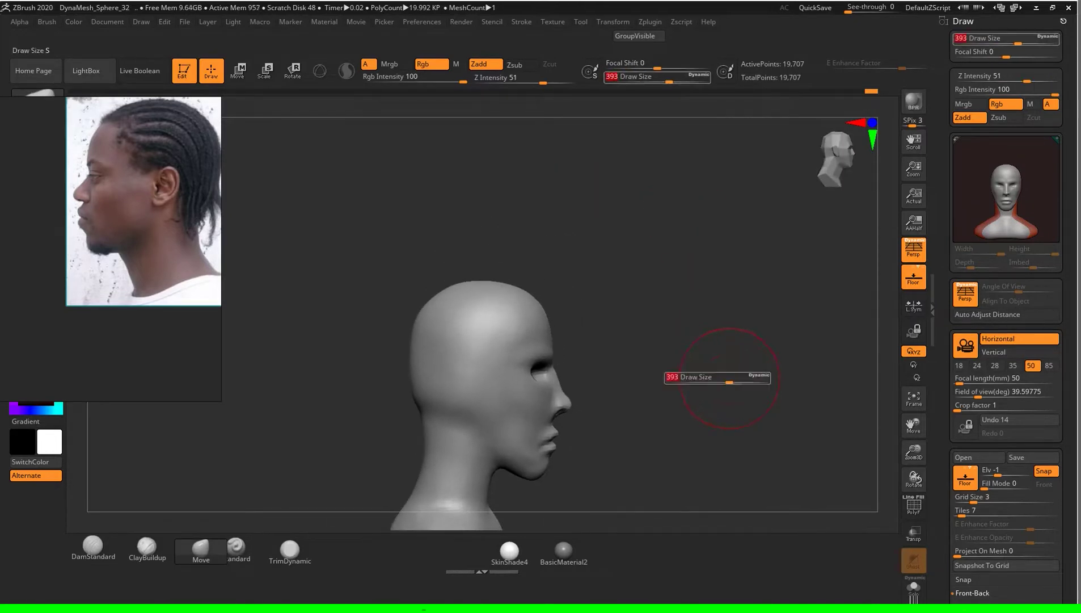
left_click_drag(636, 405, 631, 385, "alt")
key("s")
left_click_drag(716, 370, 729, 372)
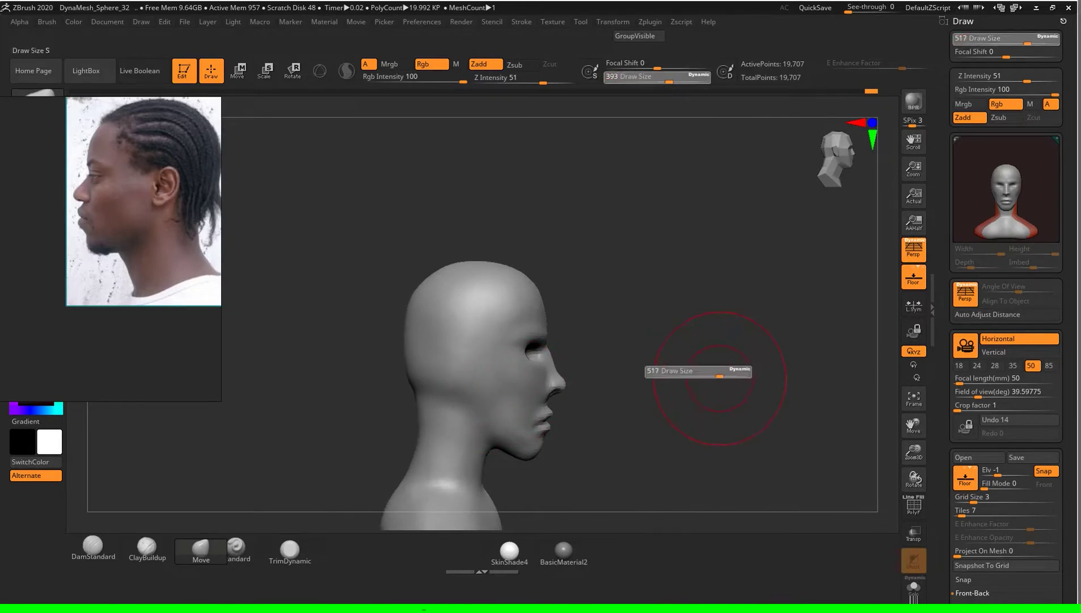
left_click_drag(496, 396, 476, 344, "alt")
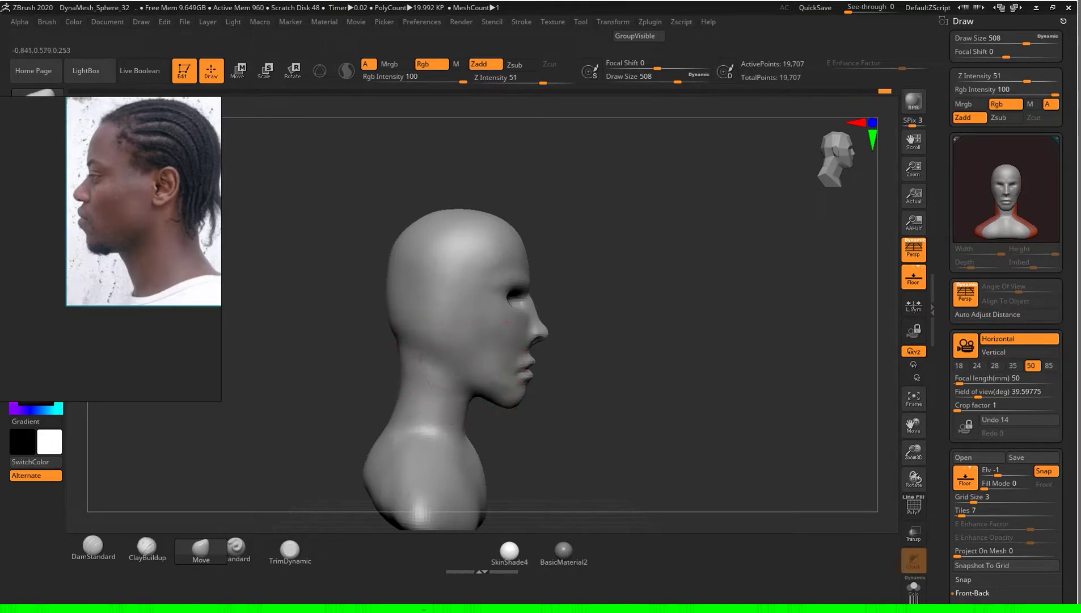
left_click_drag(255, 352, 386, 357)
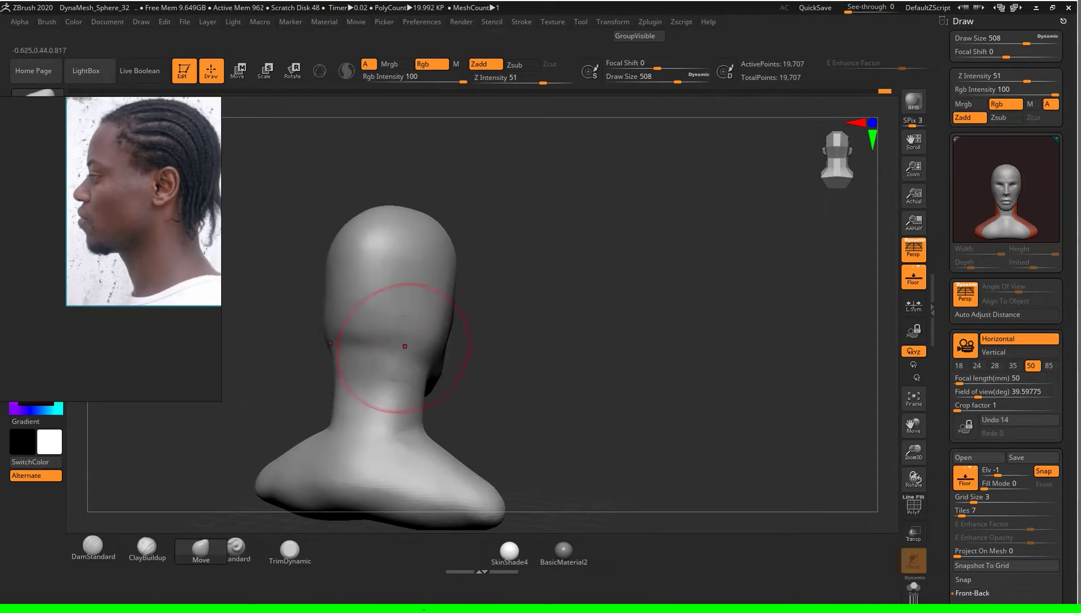
mouse_move(573, 347)
left_mouse_down()
mouse_move(652, 381)
mouse_move(647, 278)
mouse_move(590, 283)
mouse_move(612, 287)
left_mouse_up()
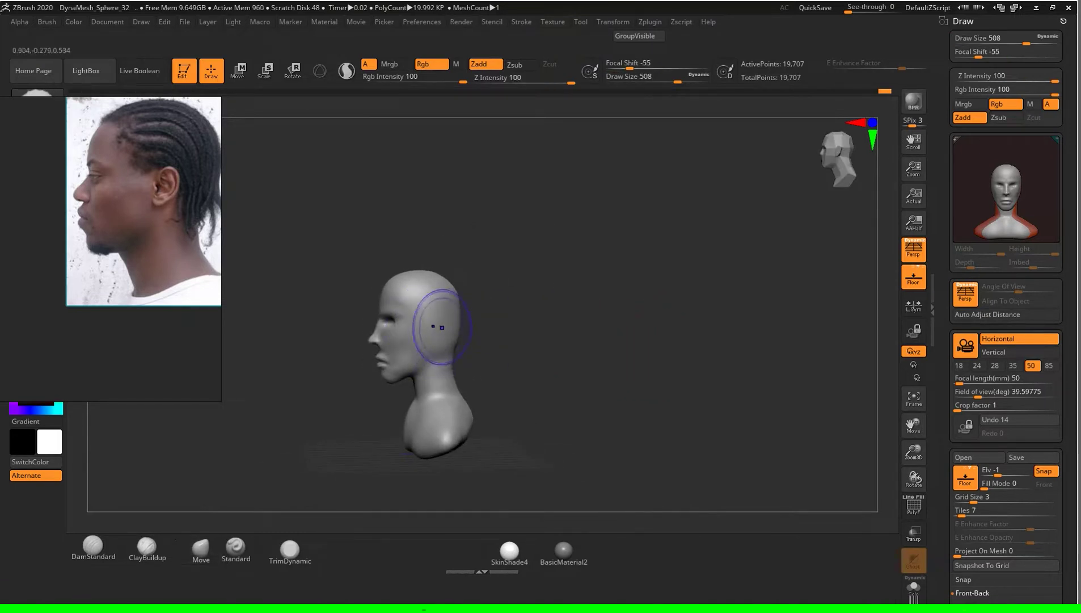
left_click(201, 549)
left_click_drag(539, 397, 585, 370, "shift")
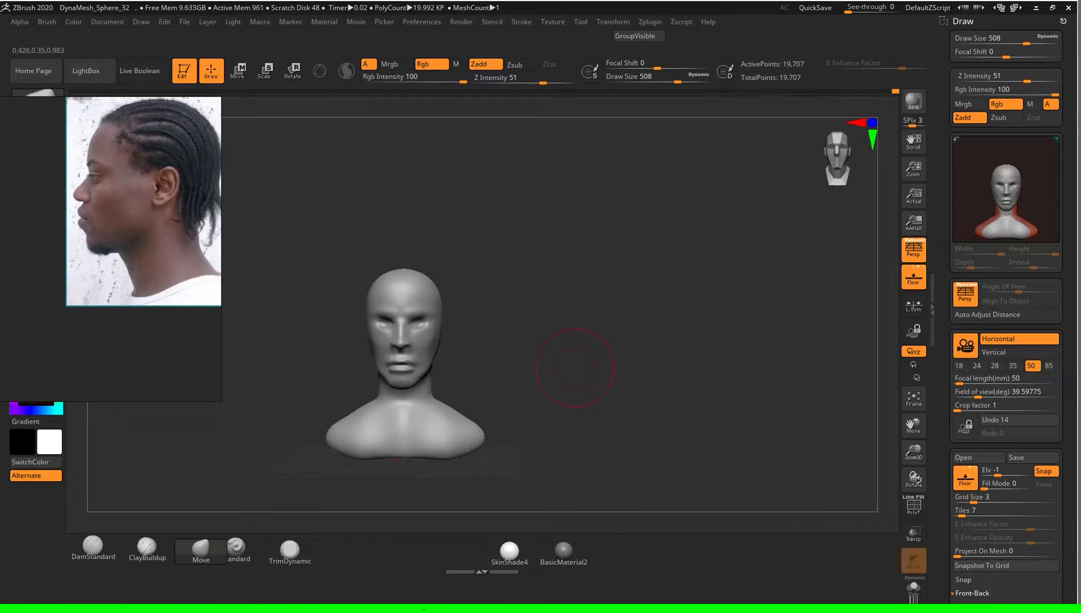
mouse_move(621, 401)
left_mouse_down()
mouse_move(644, 370)
mouse_move(629, 374)
left_mouse_up()
key("s")
left_click_drag(624, 431, 624, 488, "alt")
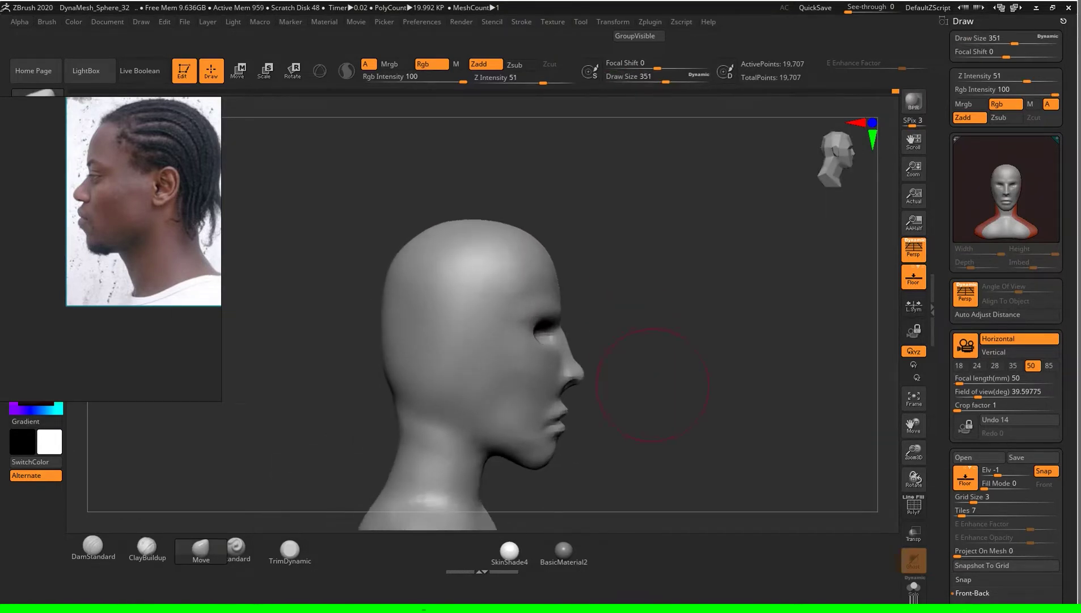
Step: Build a clay ridge along the cheekbone from eye to temple with ClayBuildup at size 112
left_click(147, 546)
key("s")
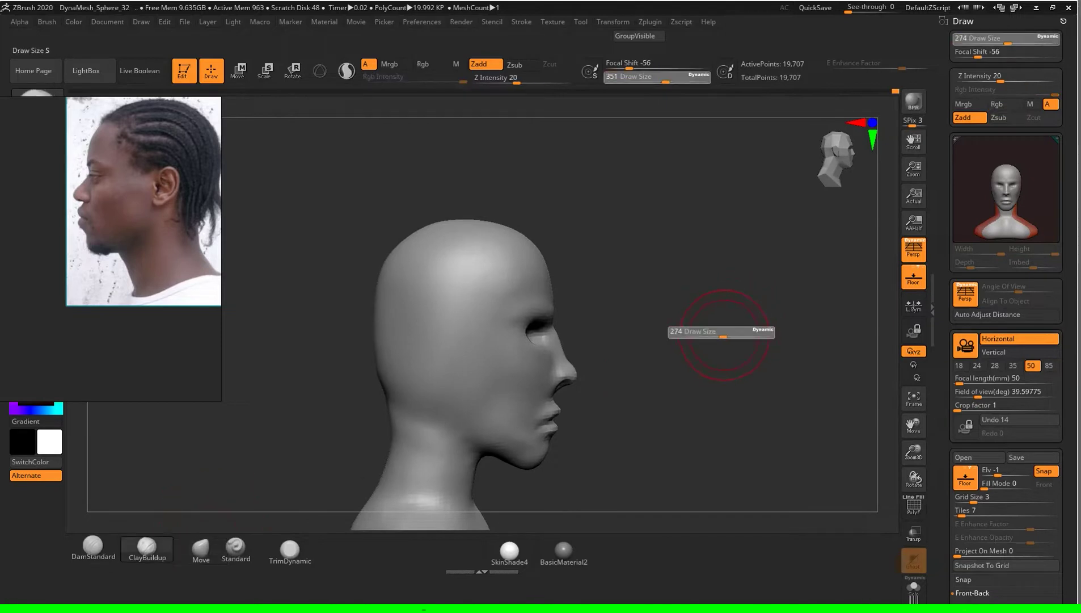
left_click_drag(712, 337, 697, 336)
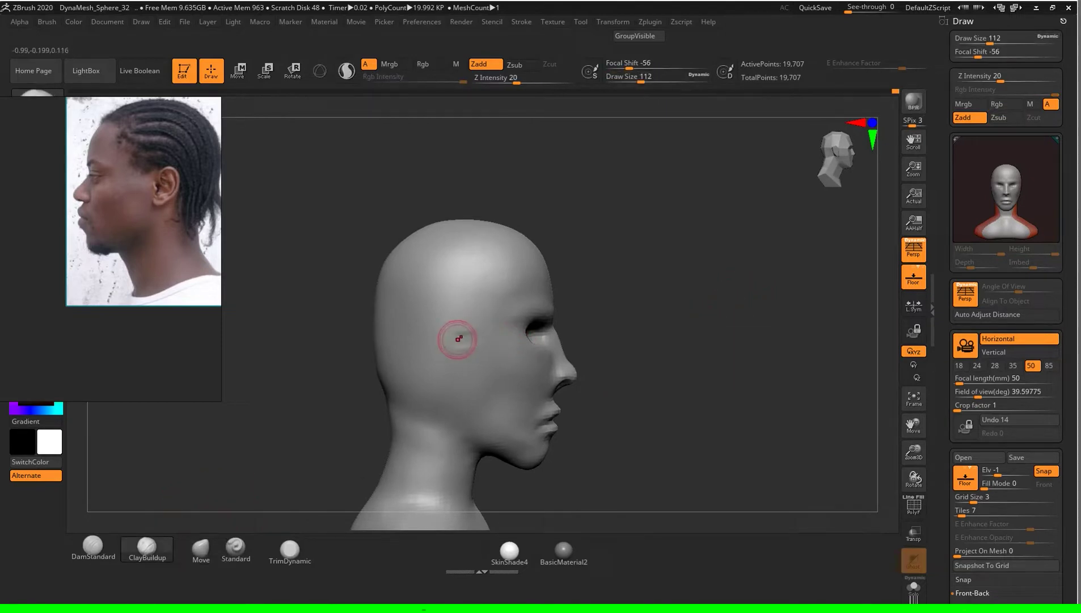
left_click_drag(478, 336, 522, 333)
mouse_move(456, 326)
left_mouse_down()
mouse_move(488, 329)
mouse_move(467, 327)
left_mouse_up()
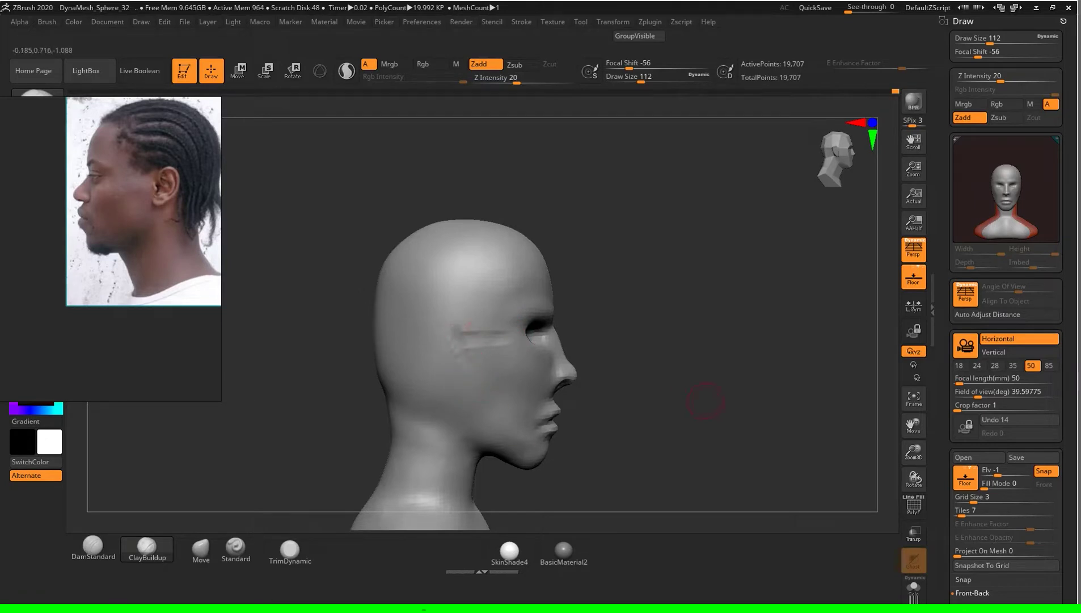
Step: Turn the head to left profile and switch between masking and ClayBuildup to mask an ear shape
left_click_drag(705, 359, 573, 363)
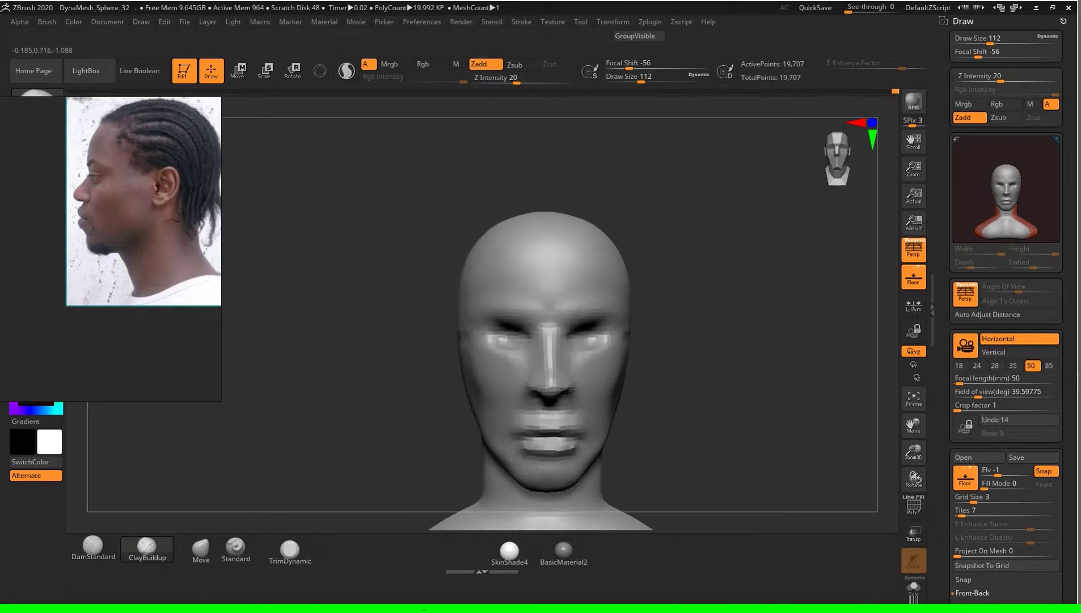
left_click_drag(737, 358, 640, 356)
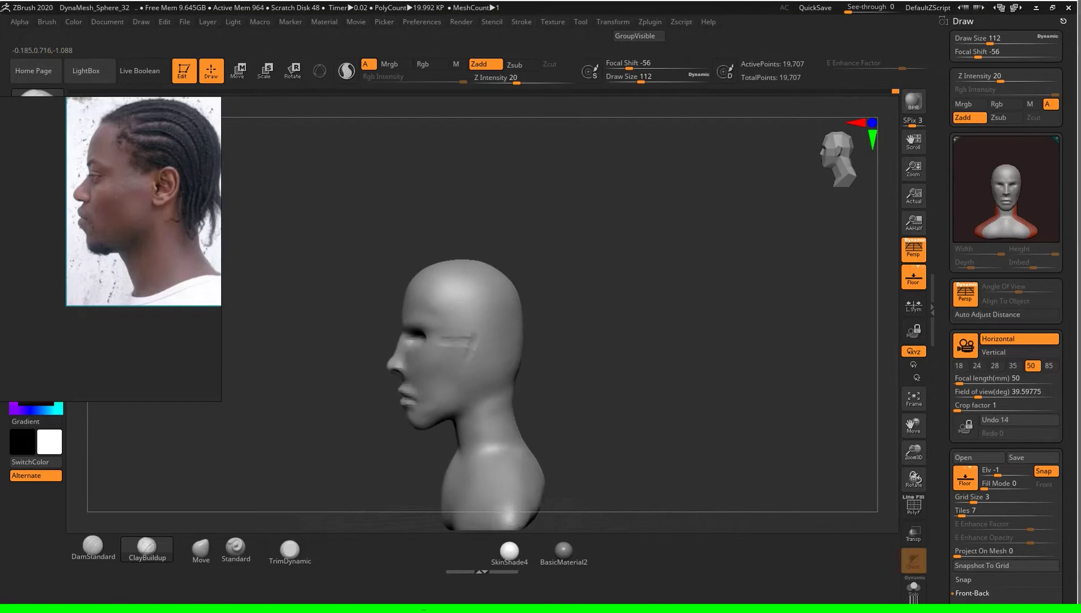
key("b")
key("s")
key("t")
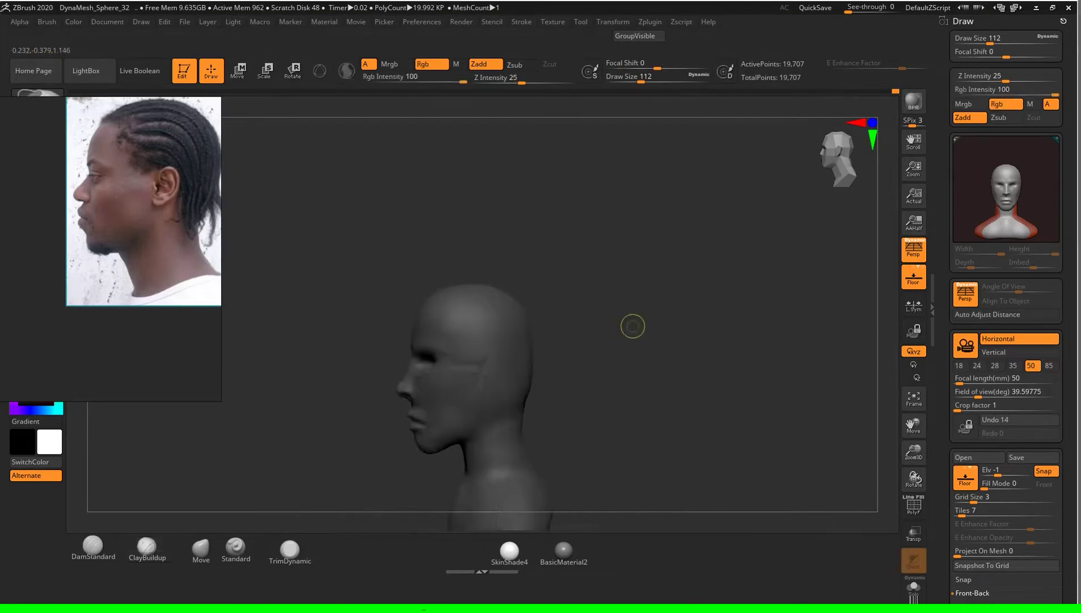
key("b")
key("c")
key("b")
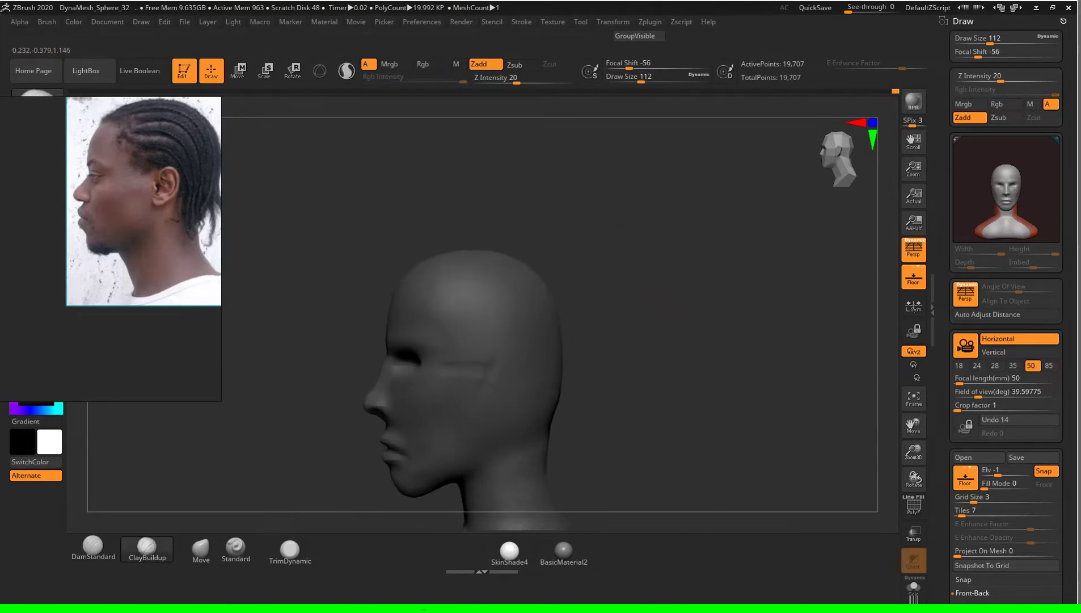
key("b")
key("s")
key("t")
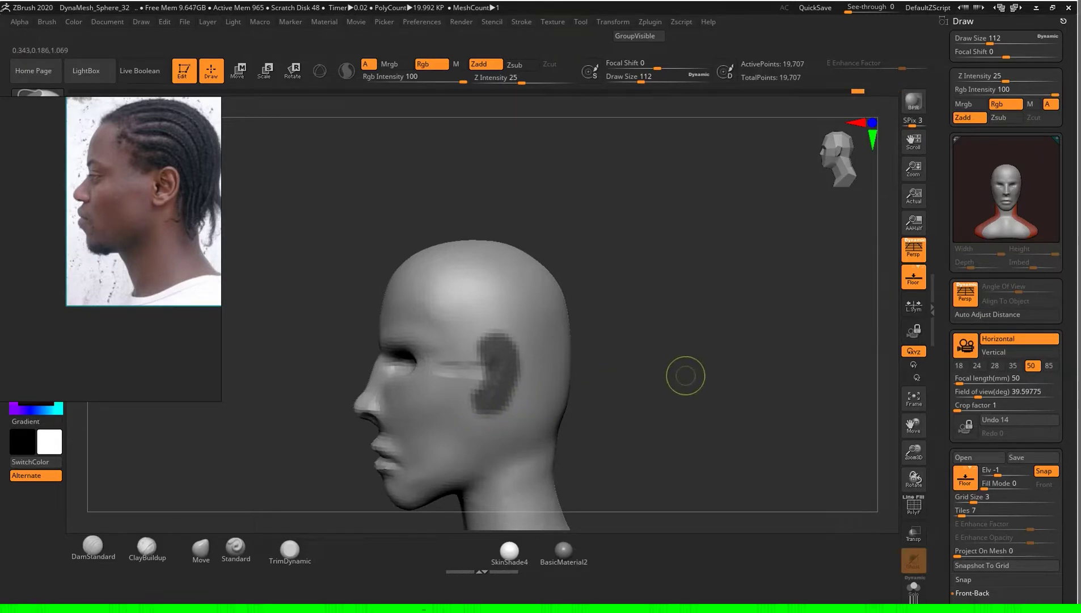
left_click_drag(677, 379, 715, 374)
Step: Pull the unmasked ear outward from the head with a Move transpose line
key("w")
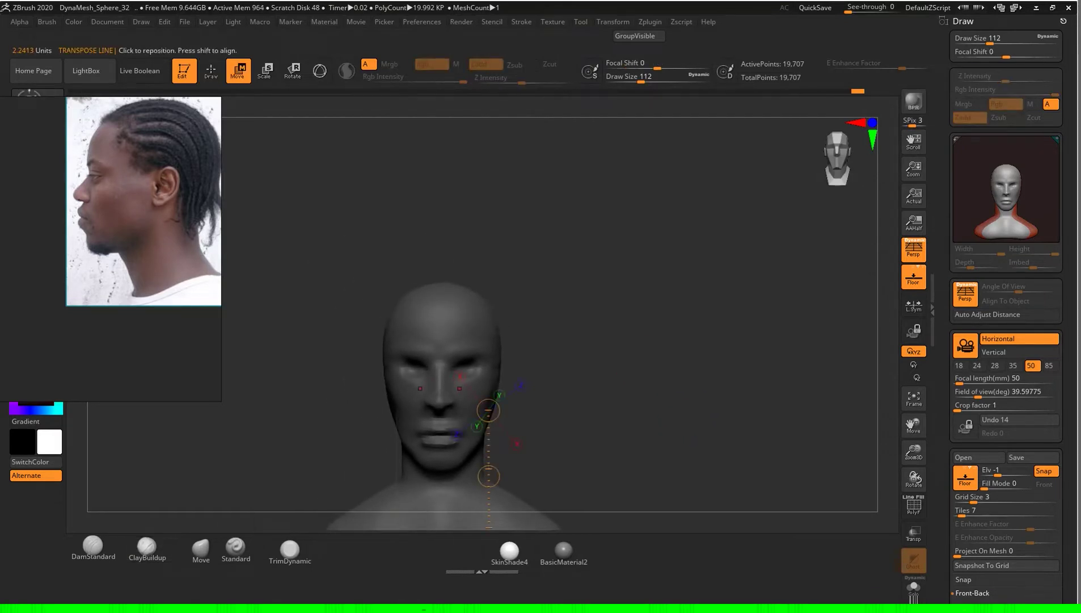
mouse_move(439, 376)
left_mouse_down()
mouse_move(455, 344)
mouse_move(555, 365)
mouse_move(345, 258)
mouse_move(534, 259)
mouse_move(343, 258)
left_mouse_up()
mouse_move(444, 335)
left_mouse_down()
mouse_move(468, 378)
mouse_move(477, 362)
mouse_move(646, 363)
left_mouse_up()
left_click_drag(532, 363, 531, 363)
Step: Center the 3D gizmo on the ear and check its placement from side and front
mouse_move(709, 284)
left_mouse_down()
mouse_move(596, 287)
mouse_move(466, 377)
mouse_move(436, 364)
left_mouse_up()
key("y")
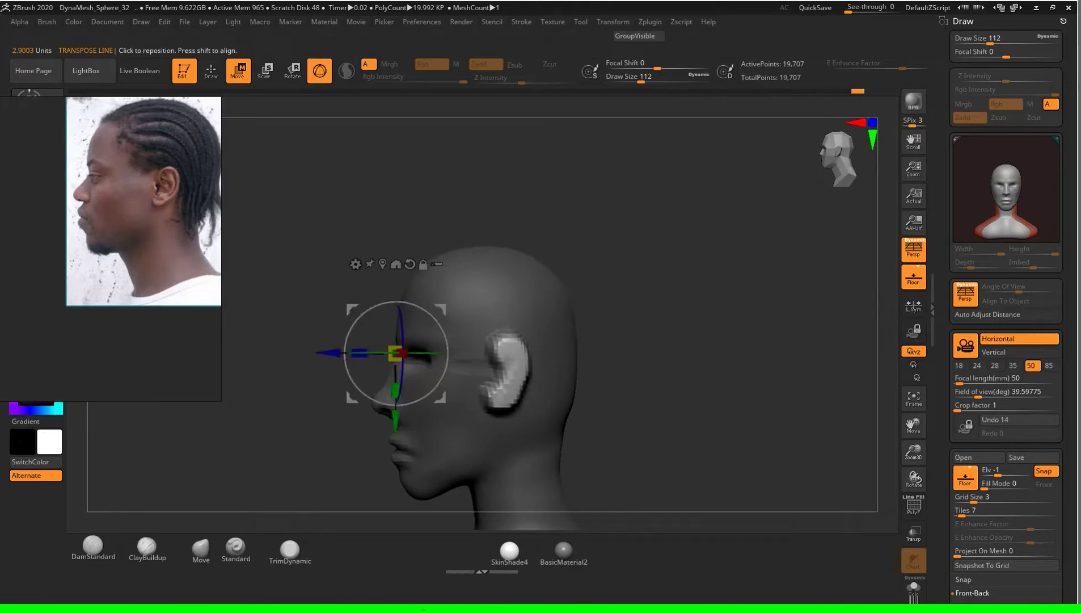
left_click(396, 264)
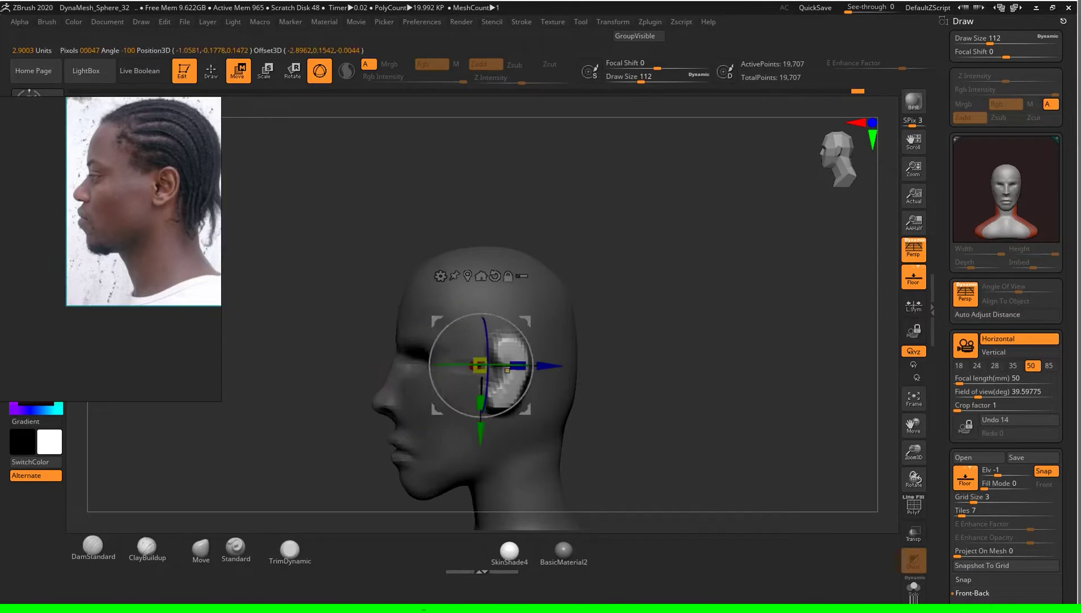
left_click_drag(507, 411, 511, 396, "alt")
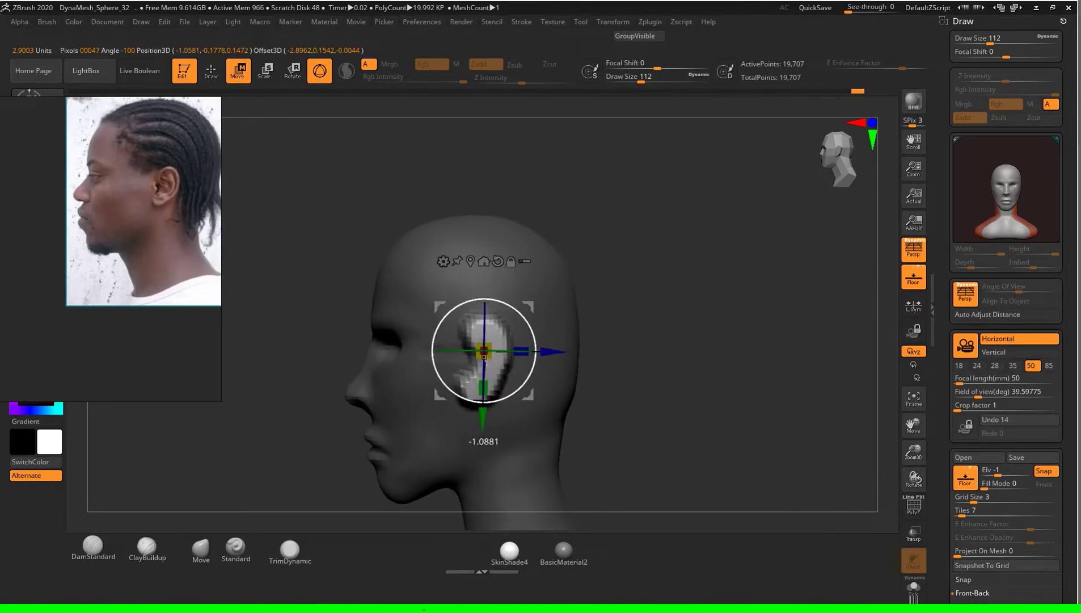
mouse_move(511, 395)
left_mouse_down()
mouse_move(645, 343)
mouse_move(657, 348)
mouse_move(592, 331)
left_mouse_up()
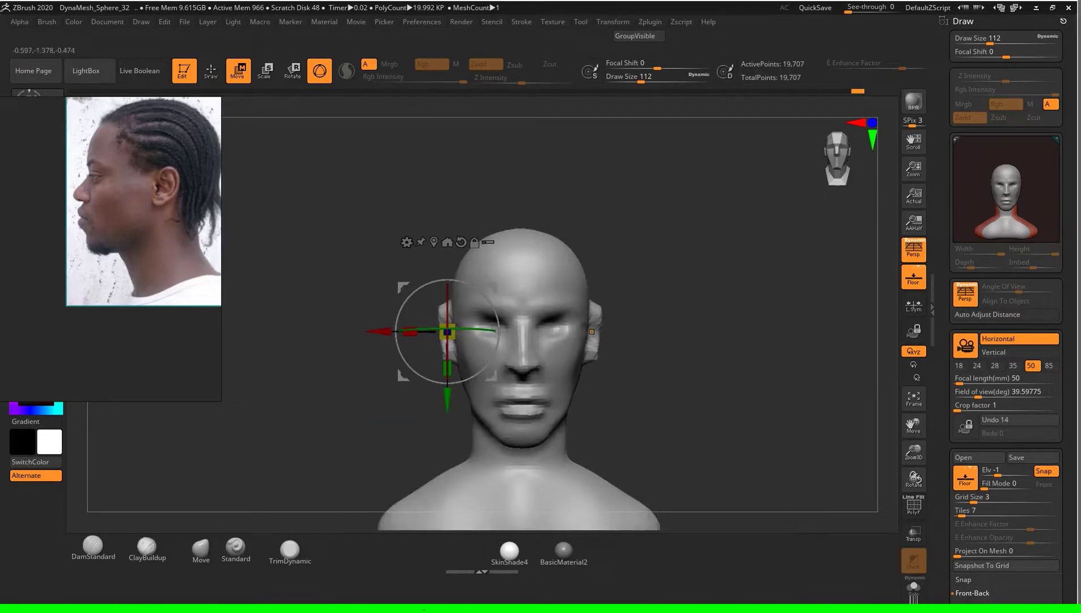
Step: Return to Draw mode with the ClayBuildup brush and orbit back to a side view
key("q")
key("b")
key("c")
key("b")
mouse_move(670, 354)
left_mouse_down()
mouse_move(695, 344)
mouse_move(702, 368)
mouse_move(303, 517)
left_mouse_up()
Step: Smooth the faceted ear with a size-344 Standard brush from front and side angles
left_click(235, 546)
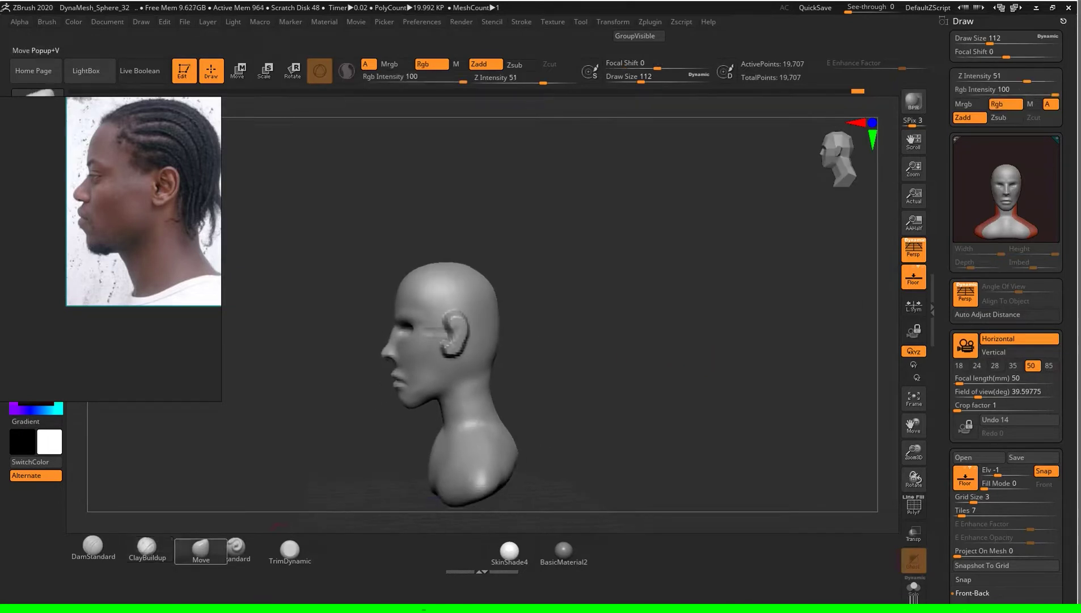
mouse_move(652, 363)
left_mouse_down()
mouse_move(701, 376)
mouse_move(643, 334)
mouse_move(663, 339)
mouse_move(652, 351)
mouse_move(578, 357)
left_mouse_up()
key("s")
key("s")
left_click_drag(669, 362, 681, 362)
left_click_drag(451, 345, 441, 309)
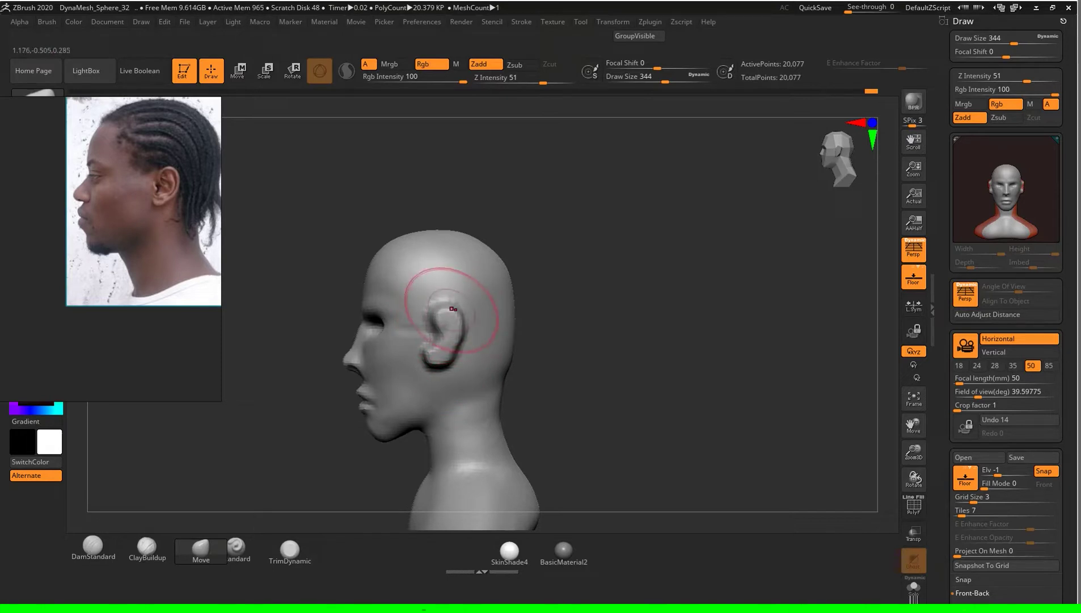
mouse_move(567, 341)
left_mouse_down()
mouse_move(618, 348)
mouse_move(511, 351)
mouse_move(465, 386)
left_mouse_up()
key("s")
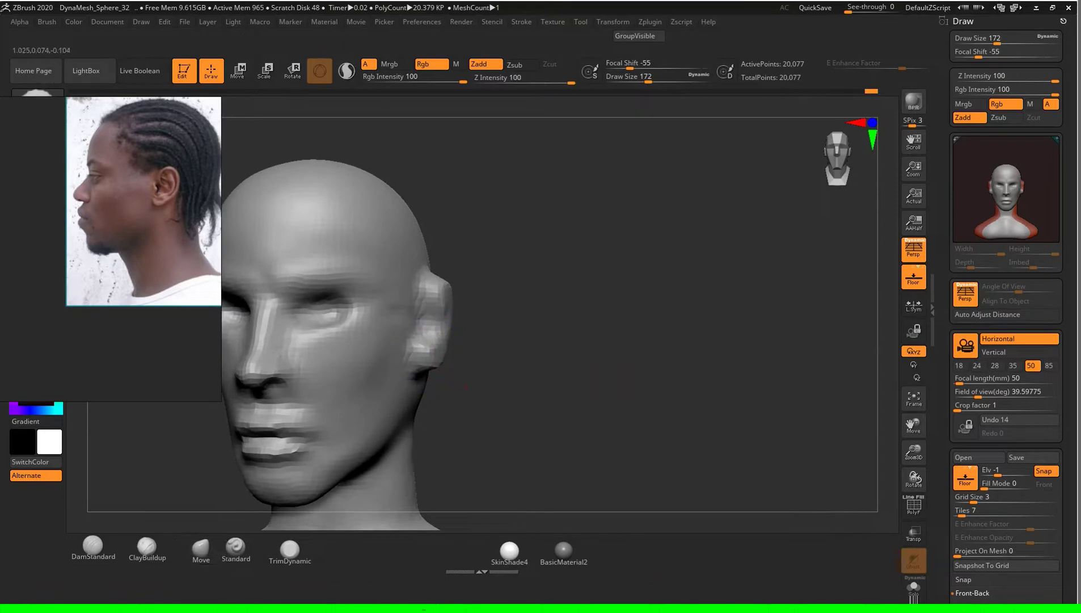
left_click_drag(415, 325, 422, 292, "shift")
mouse_move(525, 309)
left_mouse_down()
mouse_move(442, 338)
mouse_move(454, 286)
left_mouse_up()
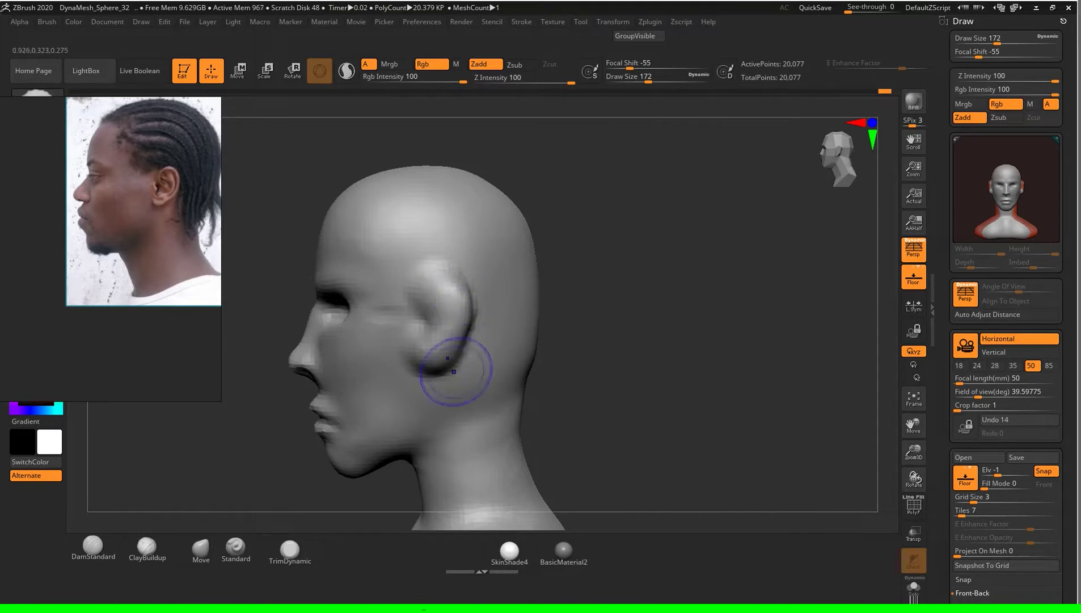
Step: Carve a groove behind the ear rim with the DamStandard brush
left_click(201, 547)
left_click_drag(249, 454, 526, 225)
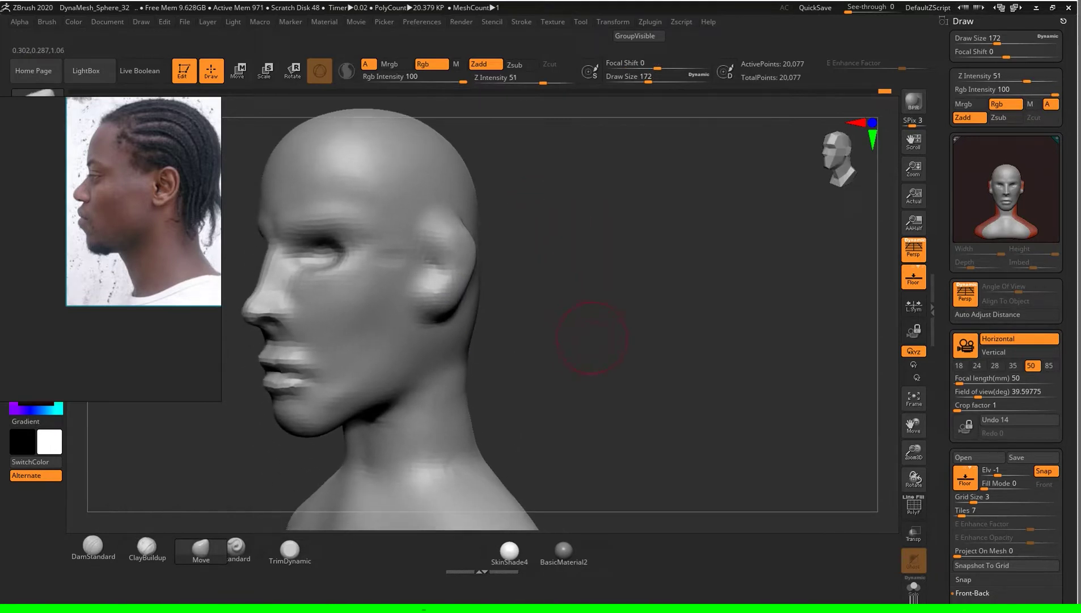
left_click_drag(592, 338, 619, 323)
left_click(93, 545)
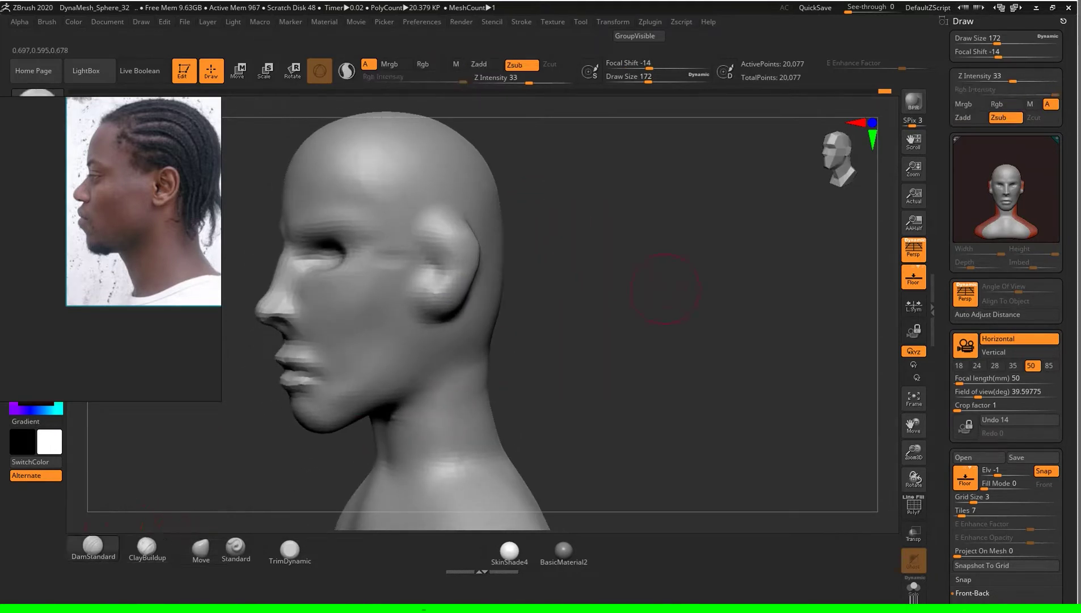
left_click_drag(651, 289, 447, 265, "alt")
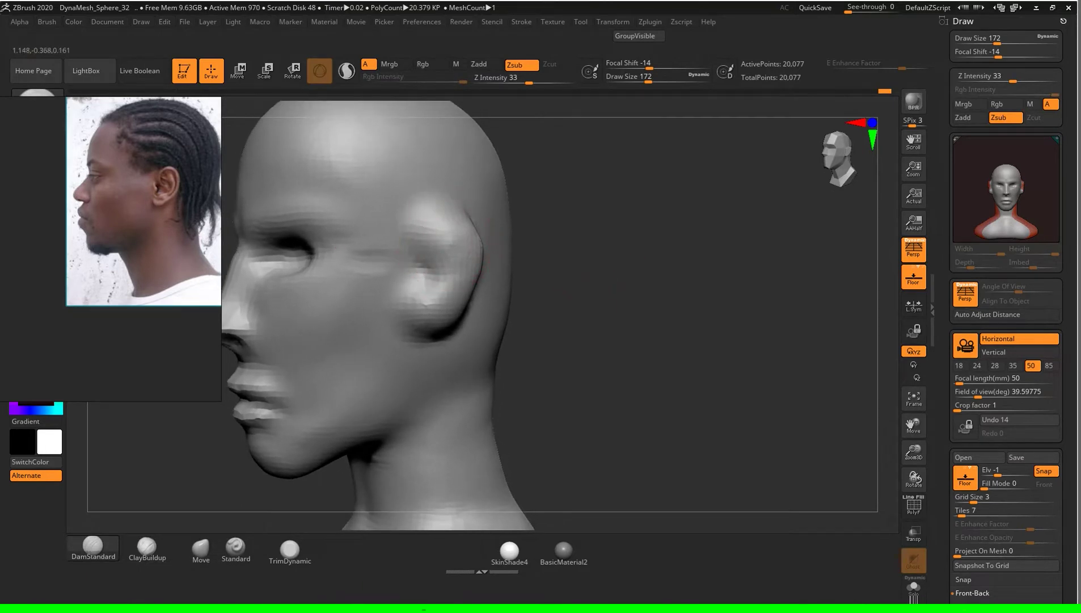
left_click_drag(448, 243, 451, 245)
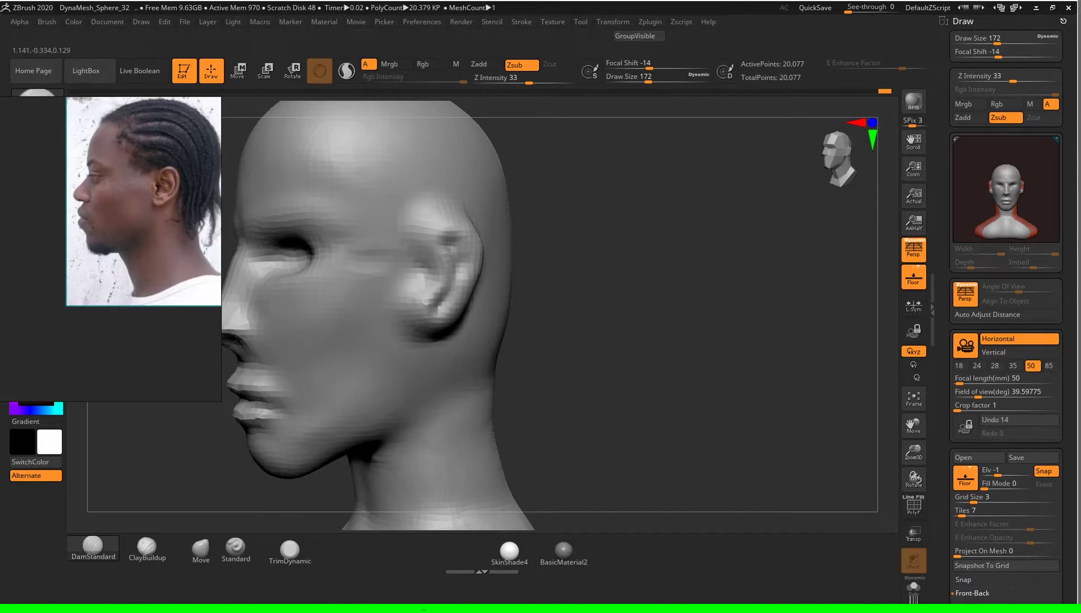
left_click(236, 547)
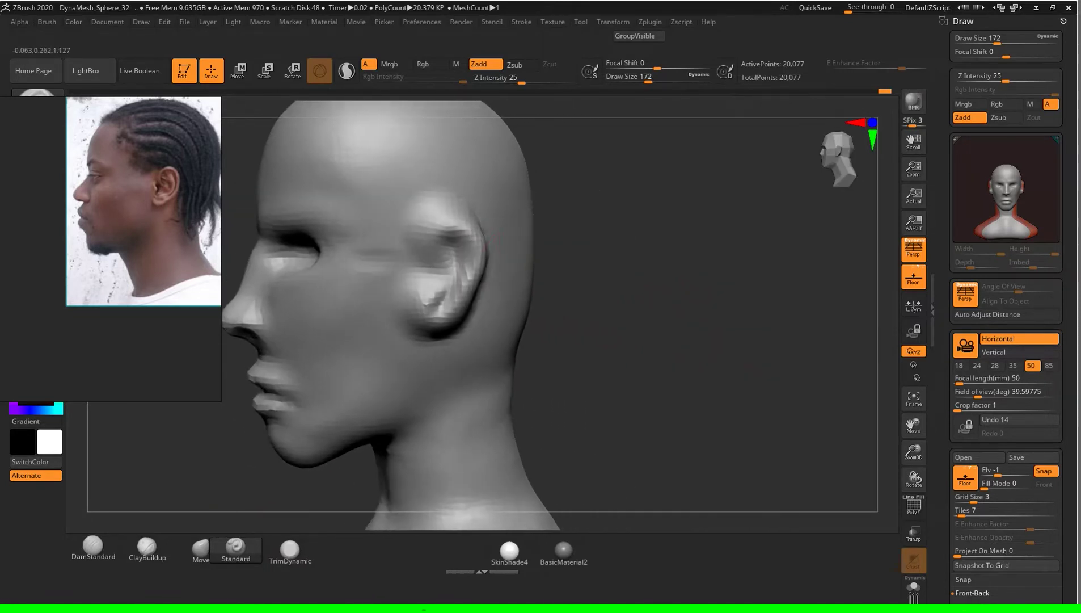
key("s")
left_click_drag(705, 305, 701, 305)
left_click_drag(732, 329, 691, 331)
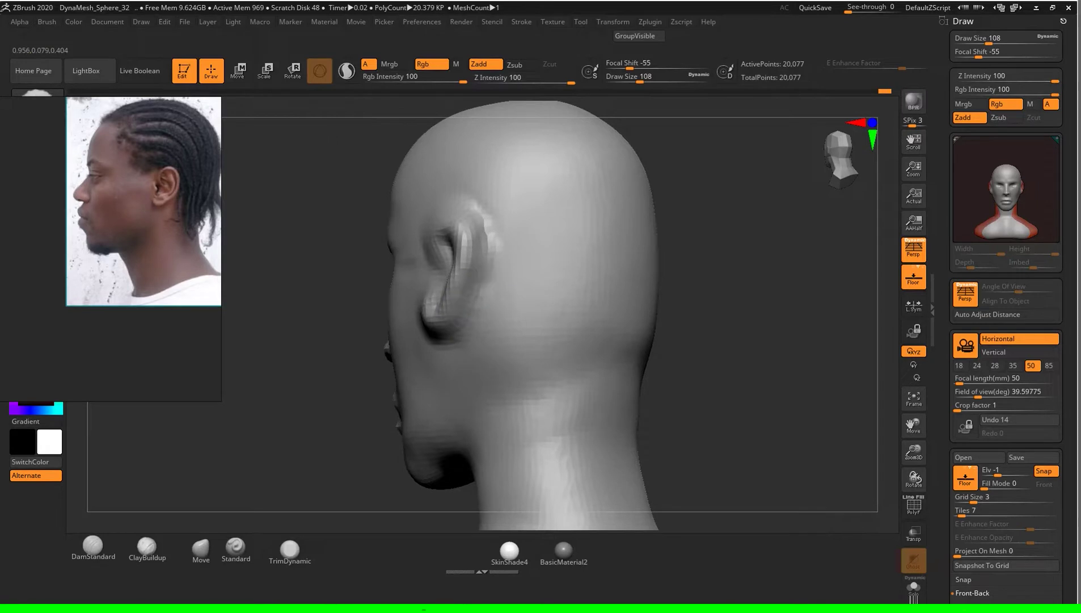
left_click_drag(658, 352, 737, 394, "shift")
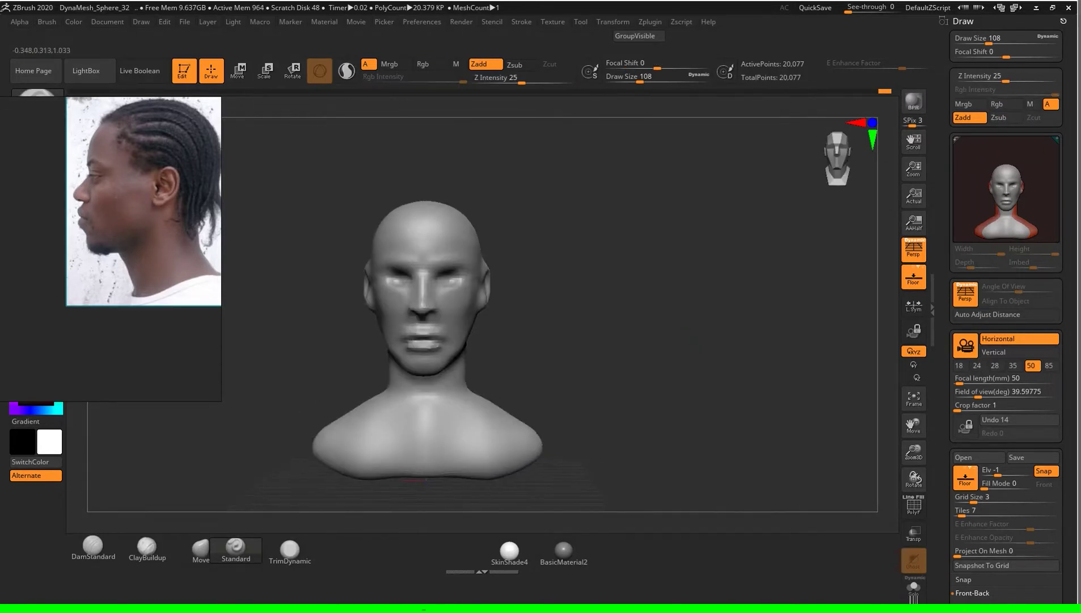
left_click_drag(590, 332, 636, 334, "shift")
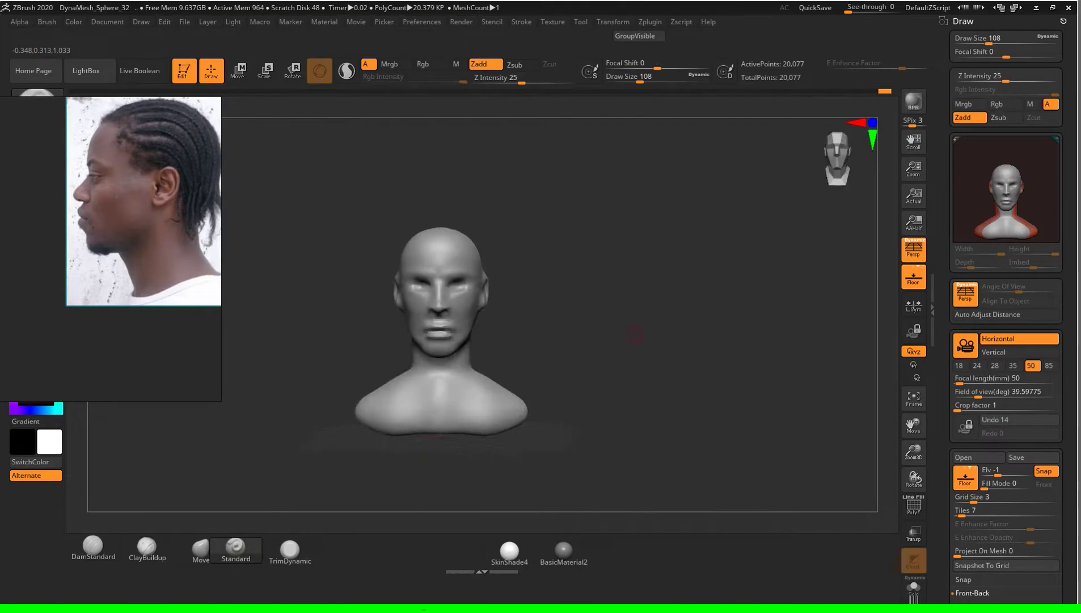
scroll(673, 344, "up", 5)
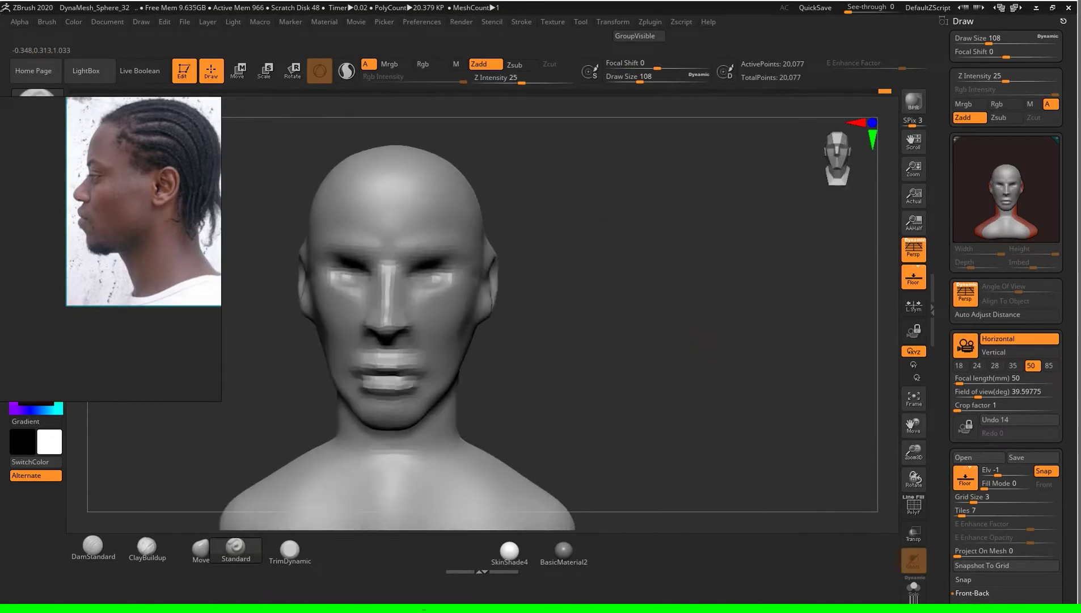
left_click(201, 547)
key("s")
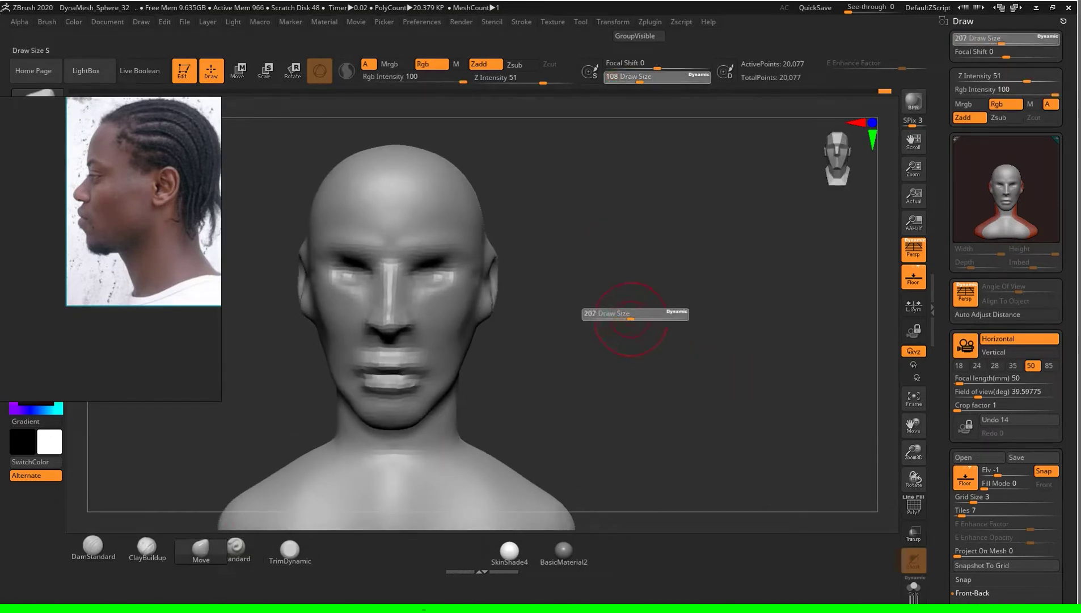
mouse_move(630, 320)
left_mouse_down()
mouse_move(621, 303)
mouse_move(614, 343)
left_mouse_up()
key("s")
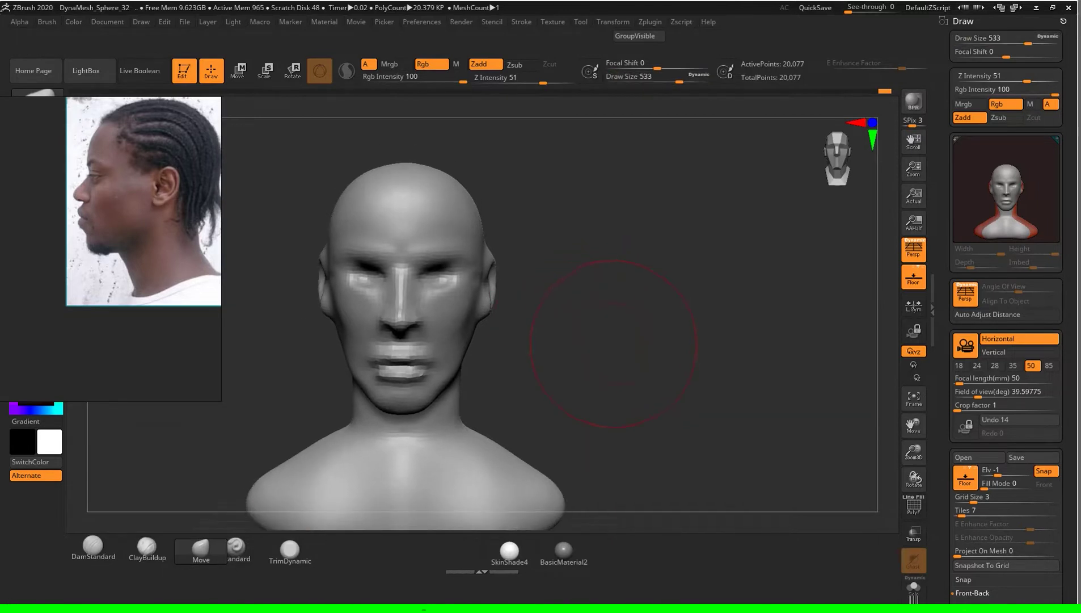
scroll(509, 315, "down", 2)
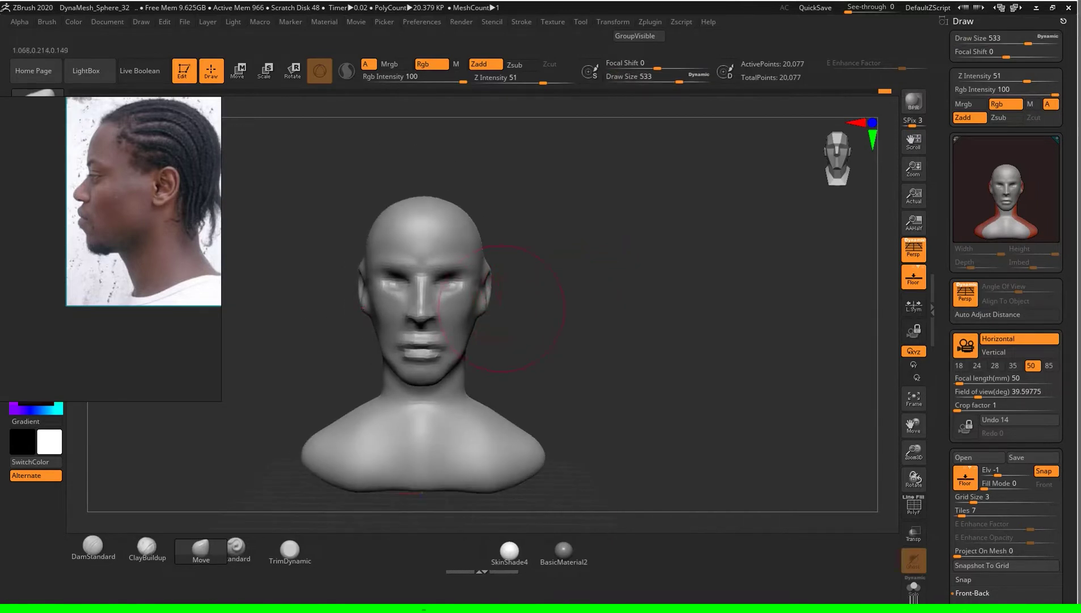
key("s")
left_click_drag(550, 320, 493, 313)
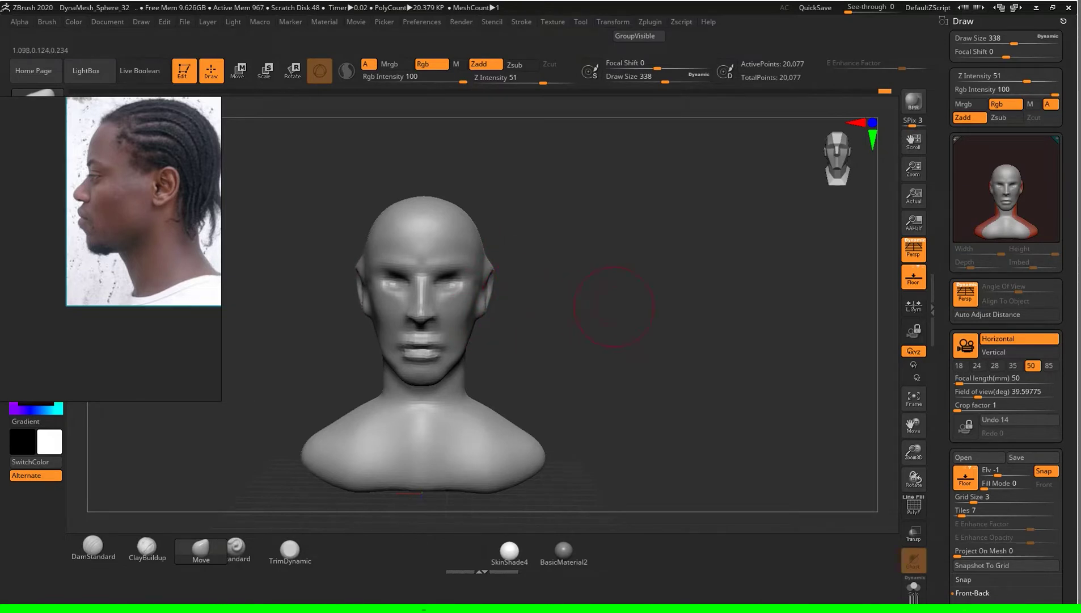
left_click_drag(599, 302, 640, 253)
scroll(664, 329, "up", 2)
mouse_move(663, 329)
left_mouse_down()
mouse_move(712, 320)
mouse_move(692, 323)
left_mouse_up()
key("s")
scroll(568, 295, "up", 2)
left_click_drag(624, 284, 473, 274)
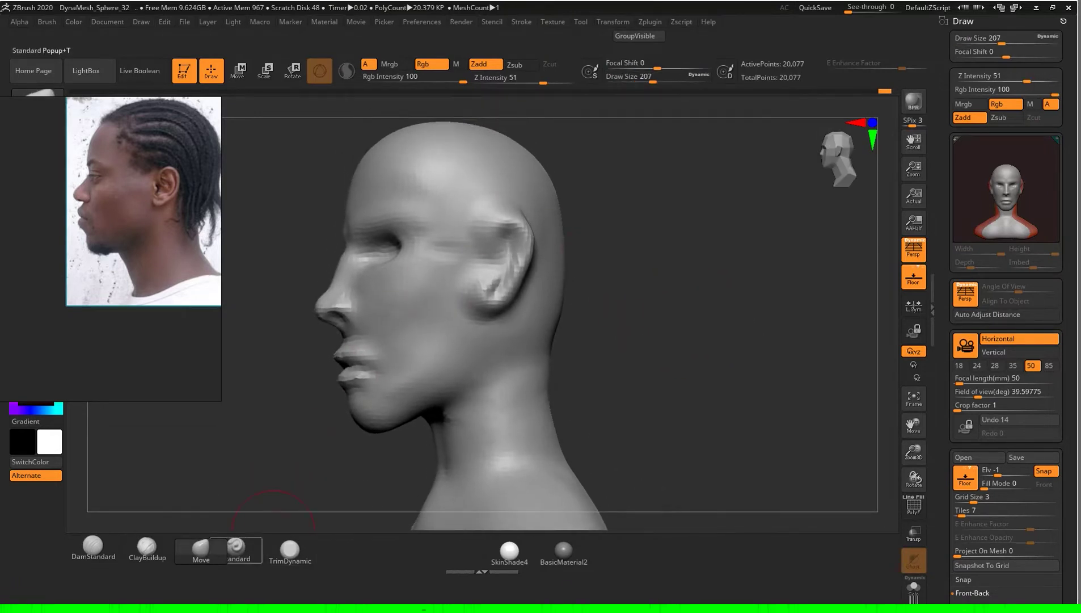
Step: Build up ridges inside the ear cavity with ClayBuildup at draw size 124
left_click(236, 546)
key("s")
mouse_move(675, 366)
left_mouse_down()
mouse_move(683, 356)
mouse_move(662, 355)
mouse_move(741, 338)
mouse_move(729, 334)
left_mouse_up()
left_click(147, 547)
key("s")
left_click_drag(714, 296, 499, 218)
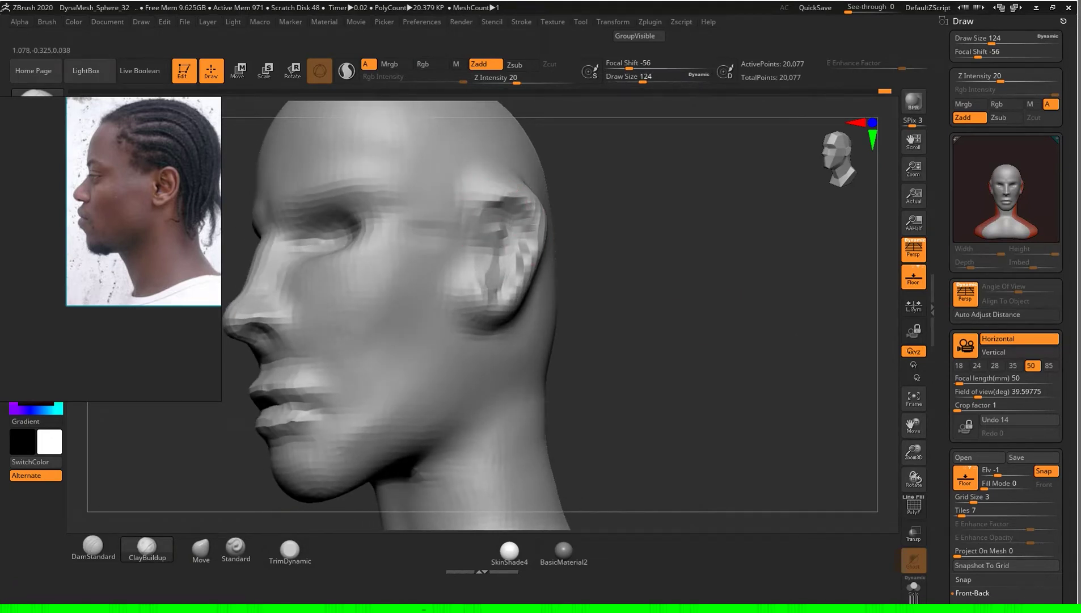
left_click_drag(493, 289, 497, 240)
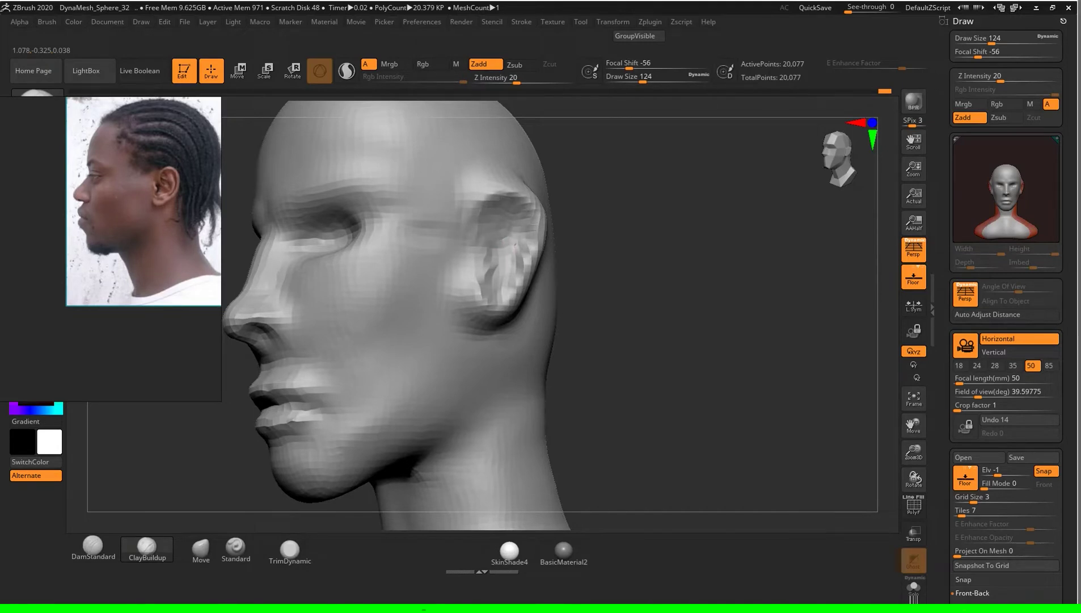
mouse_move(497, 240)
left_mouse_down()
mouse_move(510, 266)
mouse_move(479, 246)
left_mouse_up()
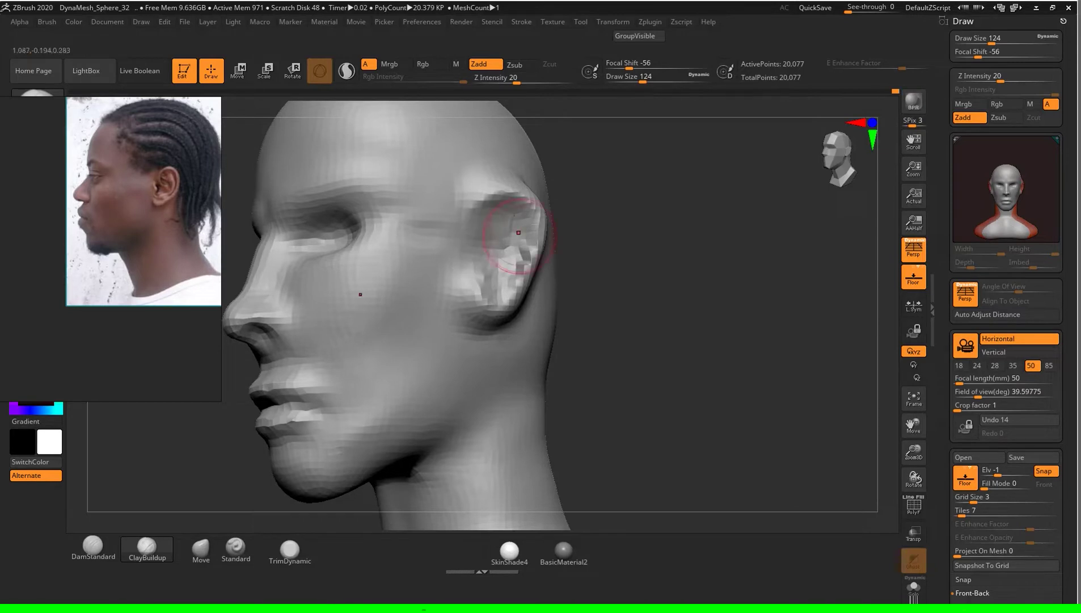
Step: Add bumps along the upper ear rim, then smooth the inner and lower ear
left_click_drag(518, 232, 634, 241)
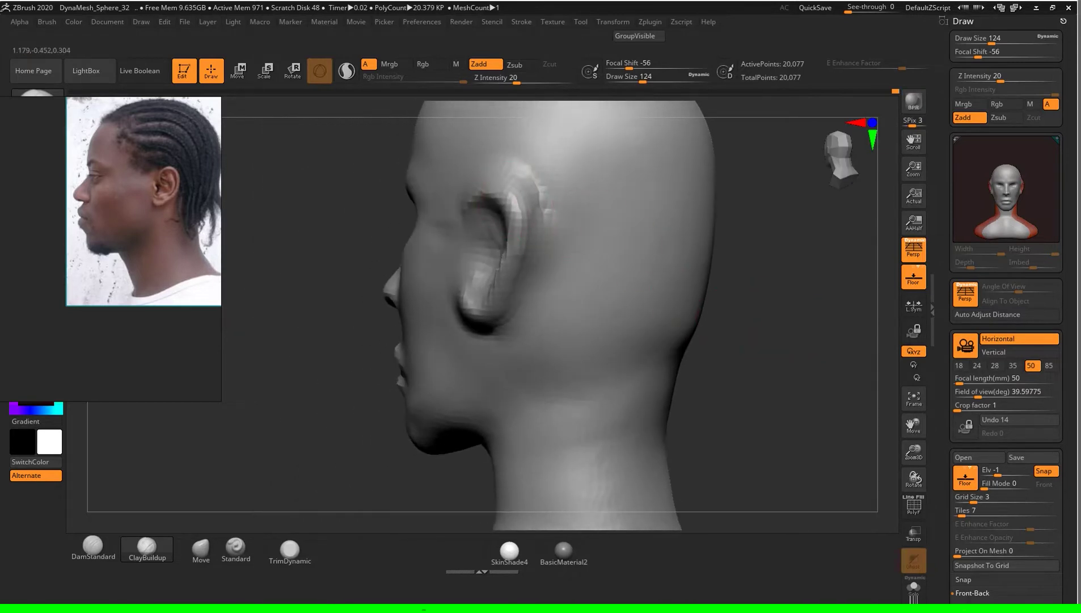
left_click_drag(531, 181, 547, 196)
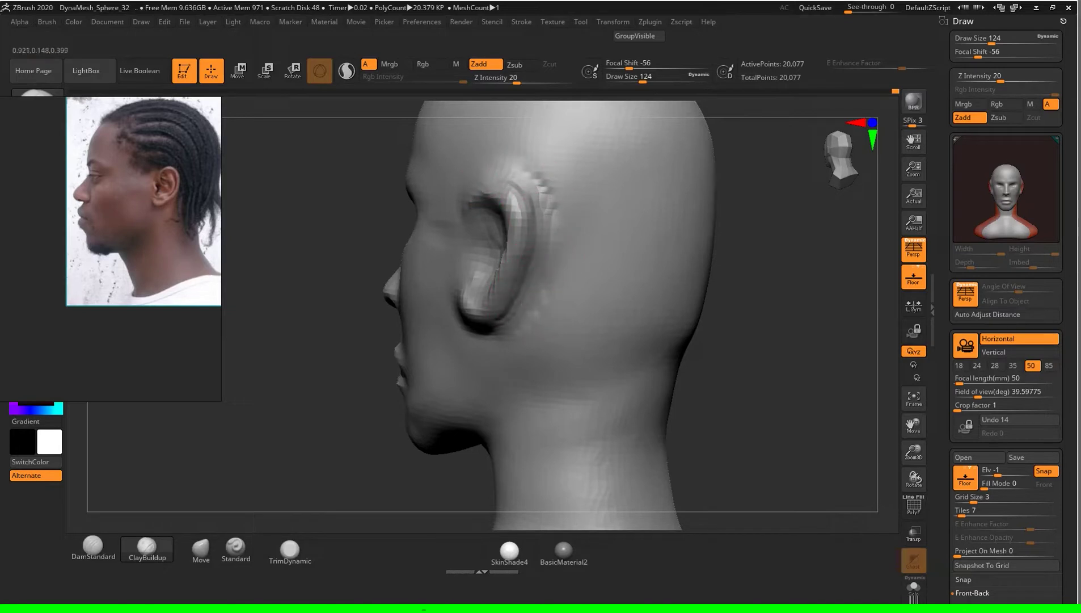
mouse_move(553, 205)
left_mouse_down()
mouse_move(505, 164)
mouse_move(550, 181)
mouse_move(560, 224)
left_mouse_up()
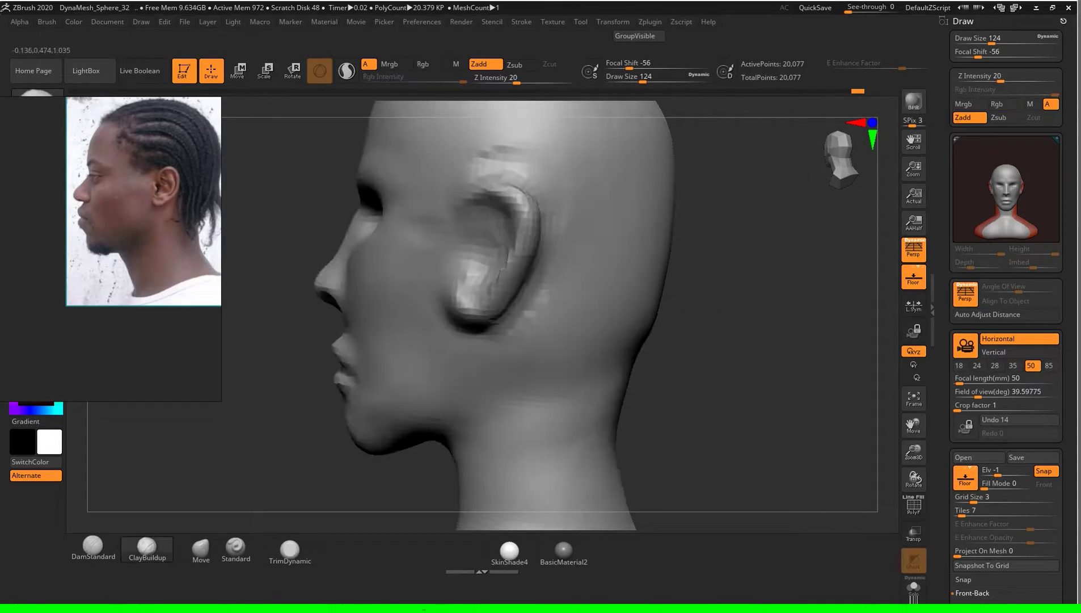
mouse_move(796, 399)
left_mouse_down()
mouse_move(778, 350)
mouse_move(720, 346)
mouse_move(535, 258)
mouse_move(525, 266)
left_mouse_up()
mouse_move(693, 285)
left_mouse_down("alt")
mouse_move(706, 323)
mouse_move(652, 319)
left_mouse_up("alt")
left_click_drag(510, 295, 514, 299, "shift")
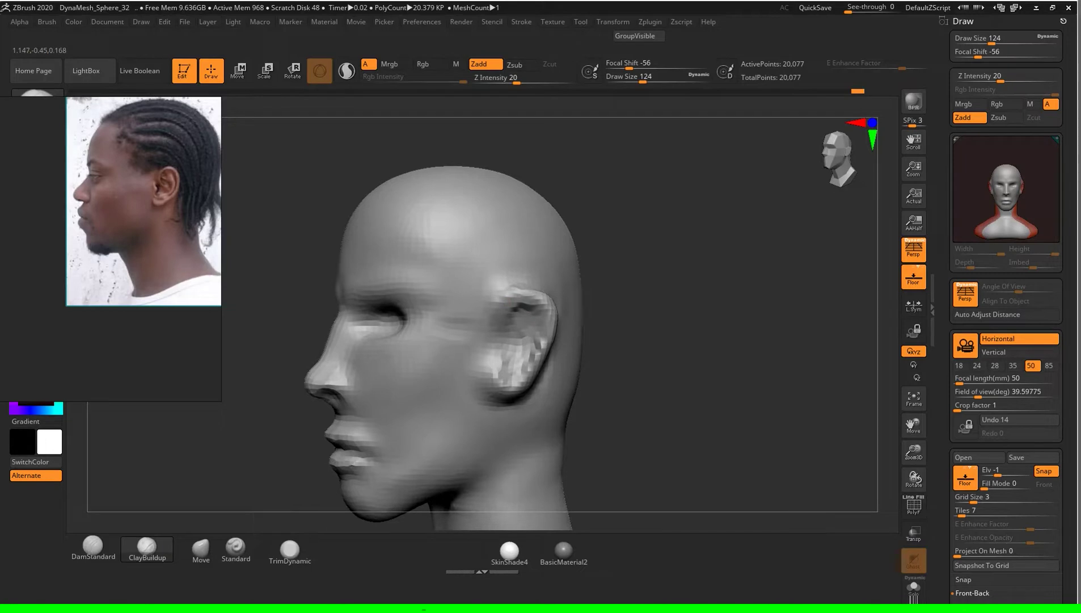
left_click_drag(519, 341, 534, 364, "shift")
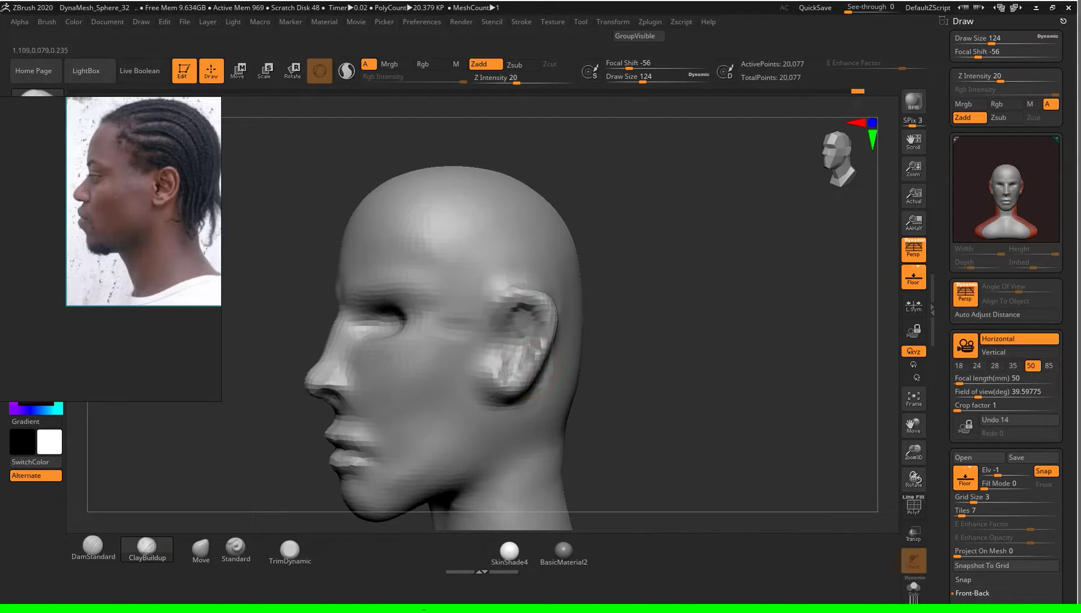
mouse_move(451, 388)
right_mouse_down("shift")
mouse_move(675, 386)
mouse_move(644, 363)
mouse_move(700, 386)
mouse_move(700, 414)
right_mouse_up("shift")
key("f")
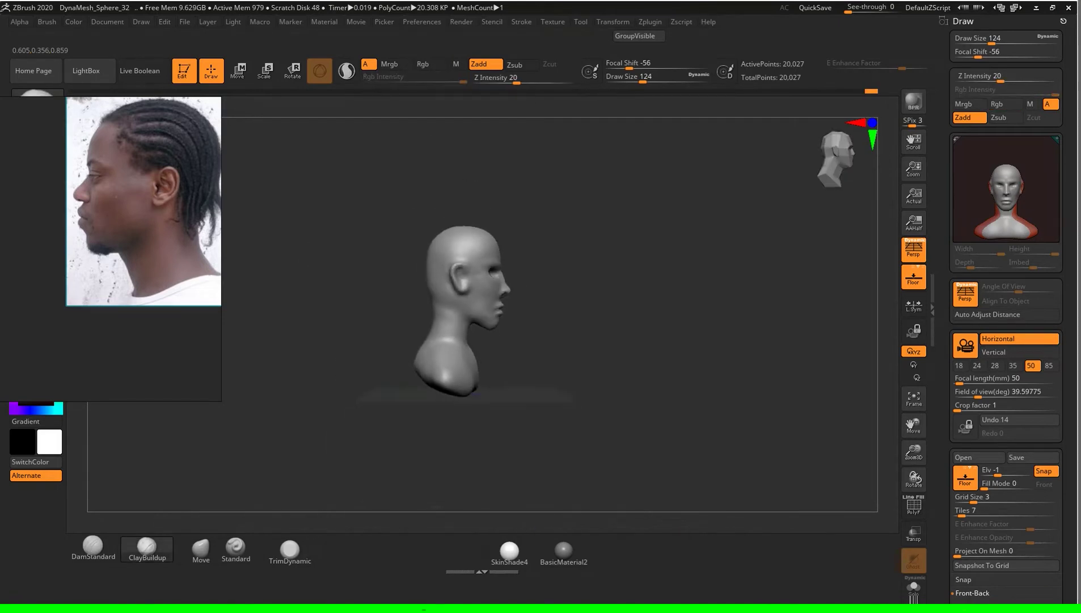
Step: Orbit the head to back and left-profile views, resizing the Move brush from 773 to 351
left_click(236, 546)
key("s")
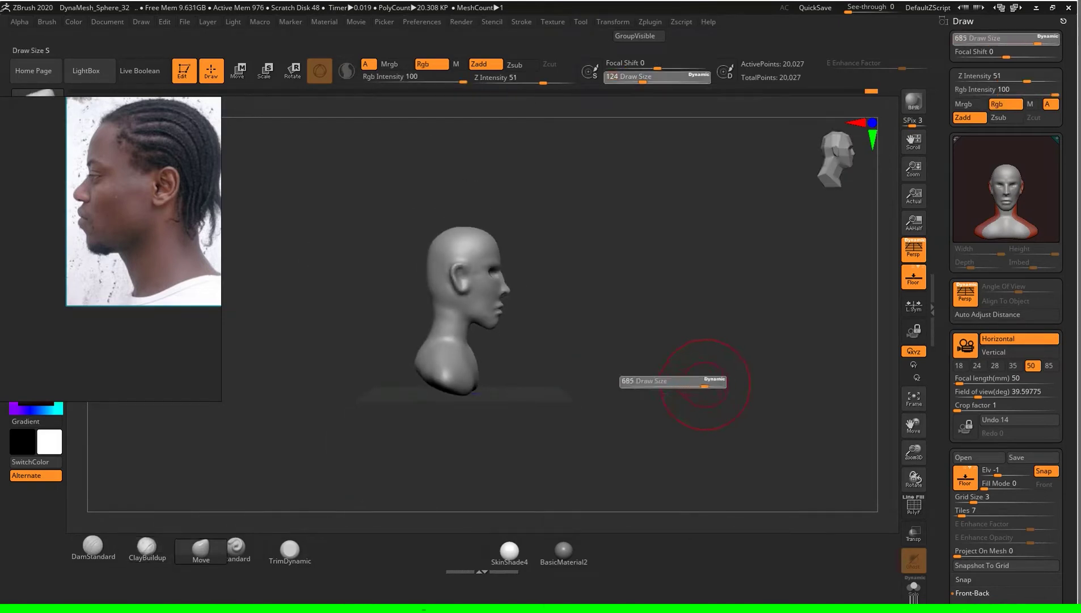
right_click_drag(705, 384, 699, 349, "ctrl")
key("s")
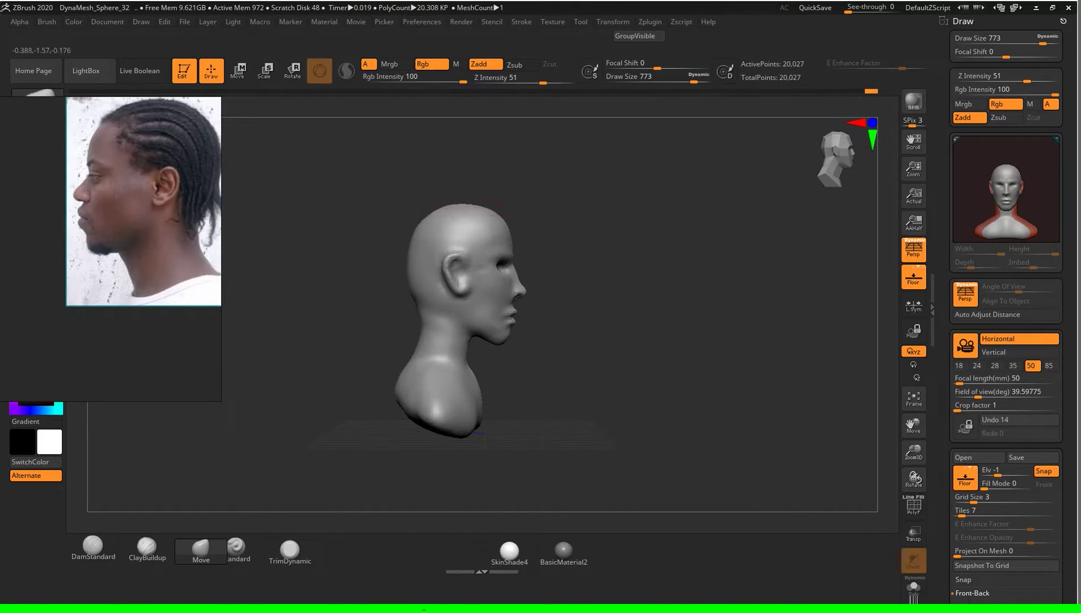
mouse_move(699, 323)
left_mouse_down()
mouse_move(679, 334)
mouse_move(637, 329)
left_mouse_up()
key("s")
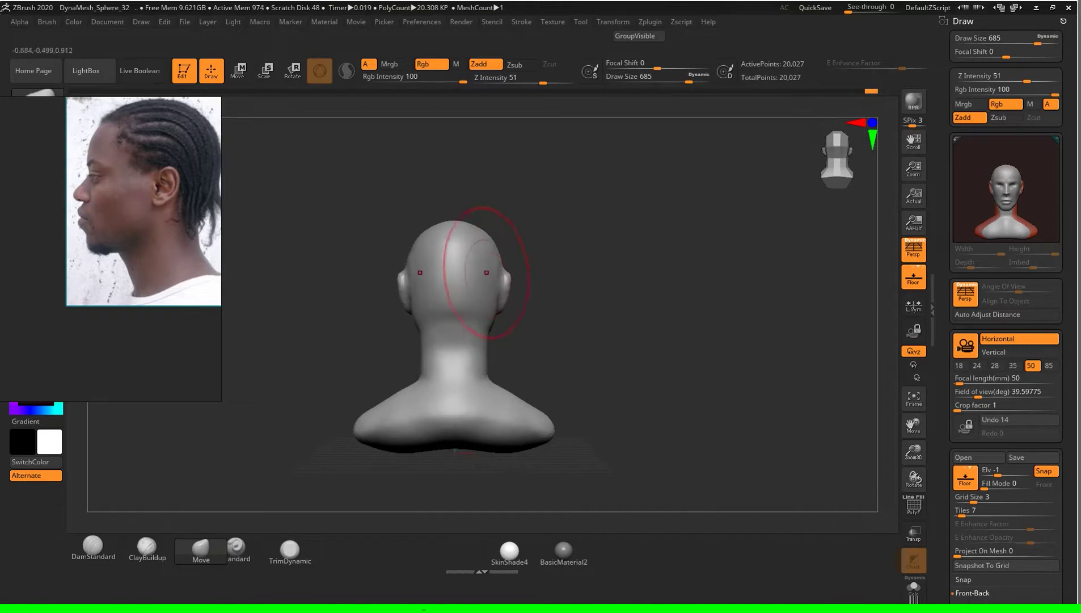
mouse_move(615, 313)
left_mouse_down()
mouse_move(590, 305)
mouse_move(645, 309)
left_mouse_up()
key("s")
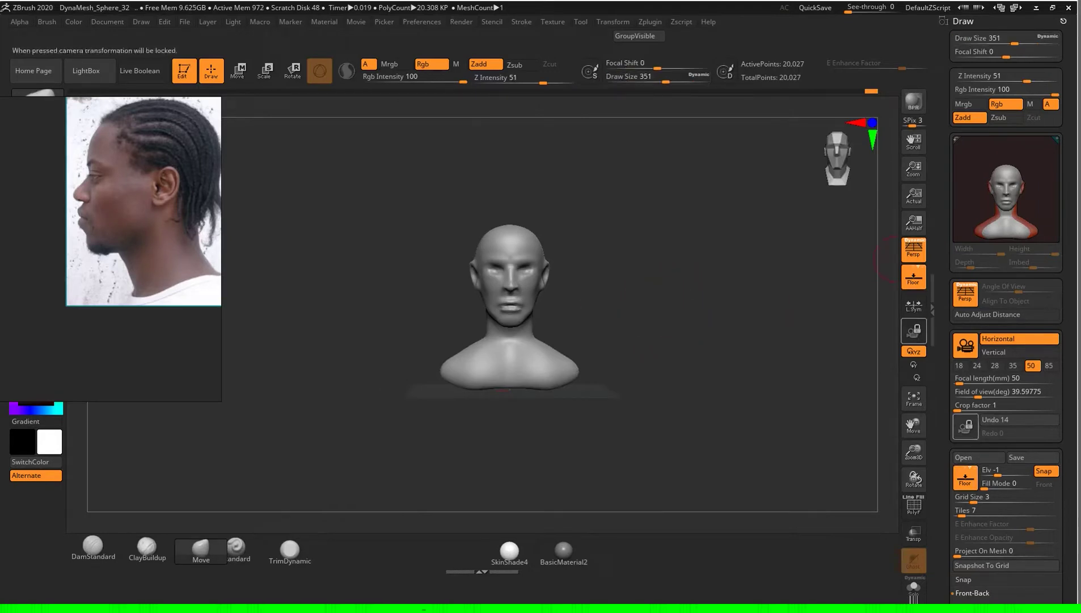
Step: Set DynaMesh resolution to 80 and remesh the head to 56,070 points
left_click(963, 21)
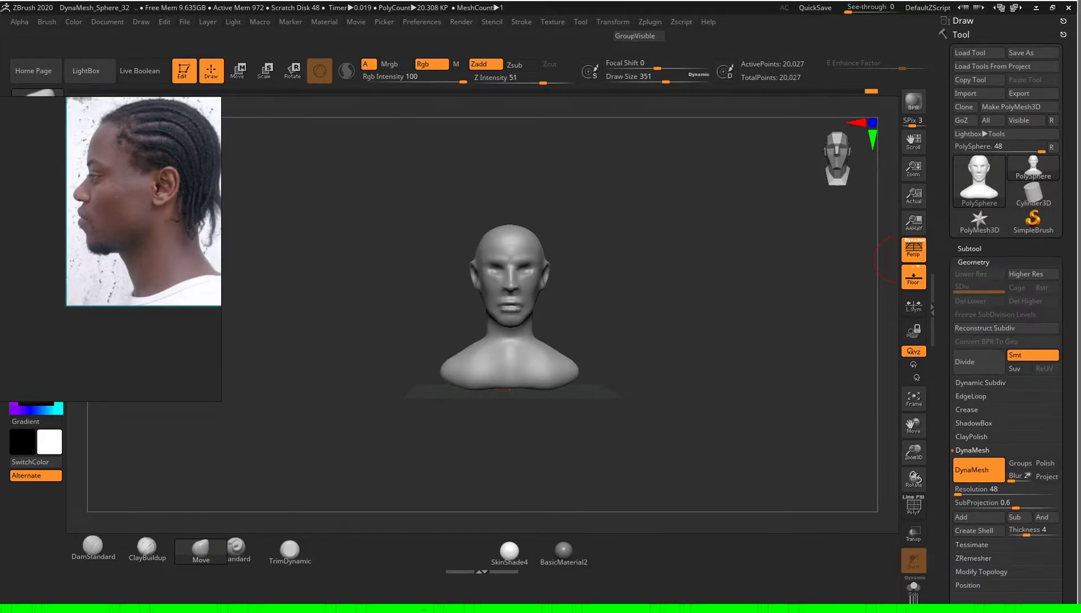
type("288")
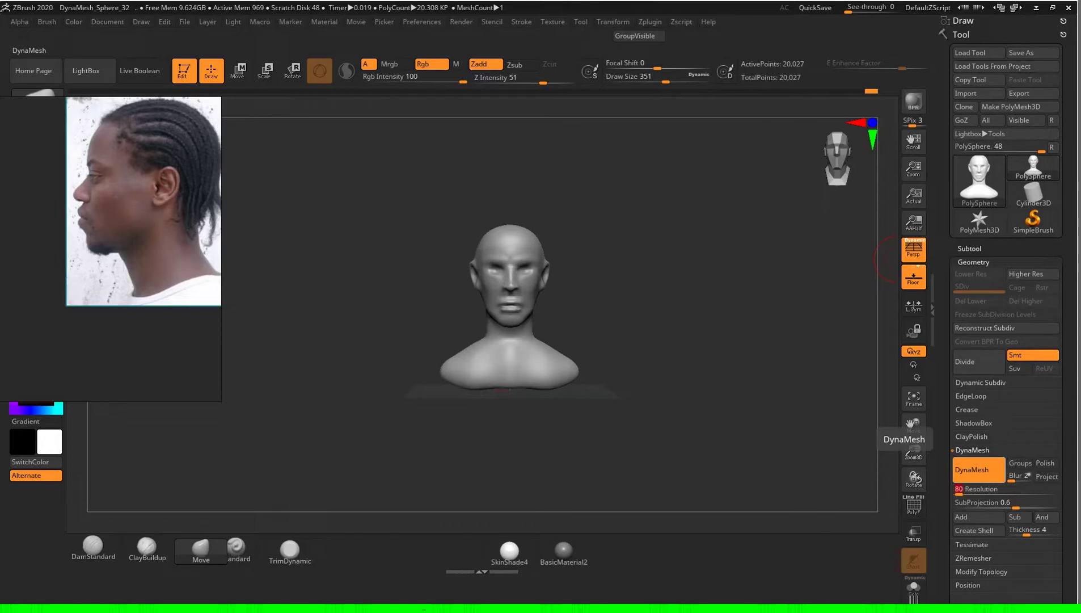
key("Return")
left_click_drag(652, 340, 806, 341)
mouse_move(681, 283)
left_mouse_down("alt")
mouse_move(681, 369)
mouse_move(738, 341)
mouse_move(783, 340)
left_mouse_up("alt")
left_click(147, 547)
Step: Shrink the ClayBuildup brush to size 74 and smooth the carved ear detail
mouse_move(238, 513)
left_mouse_down()
mouse_move(721, 324)
mouse_move(718, 331)
mouse_move(719, 307)
mouse_move(513, 255)
left_mouse_up()
key("s")
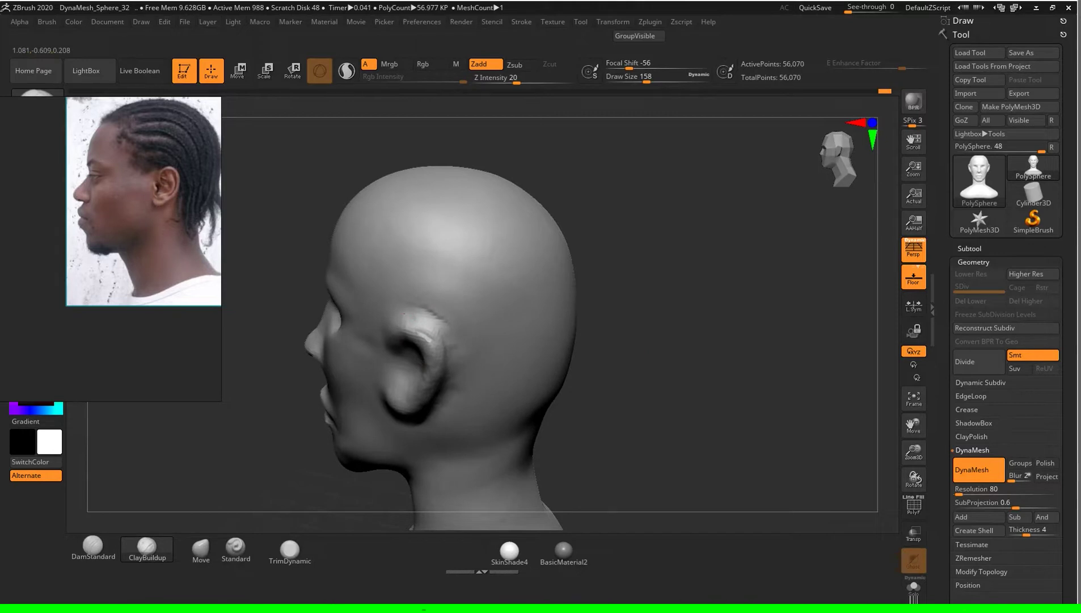
left_click_drag(612, 397, 466, 363)
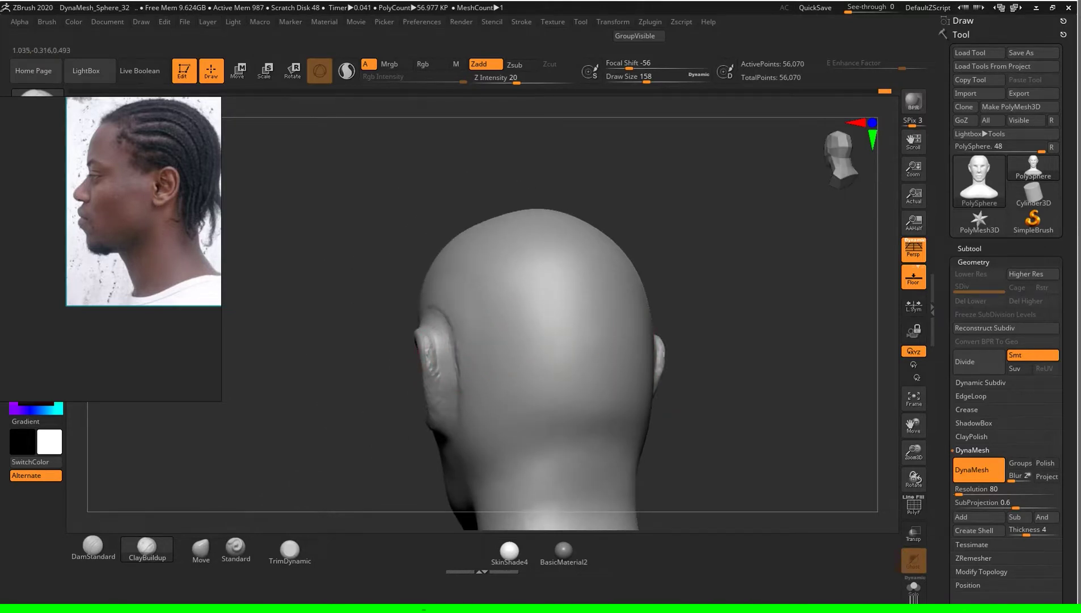
left_click_drag(314, 386, 505, 332)
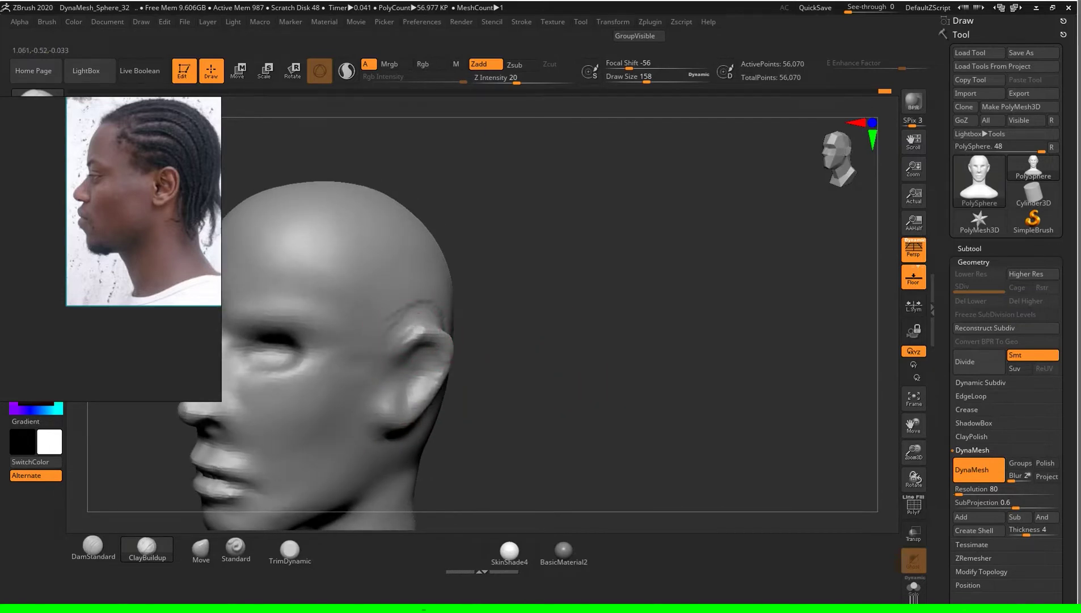
key("s")
left_click_drag(571, 335, 438, 325)
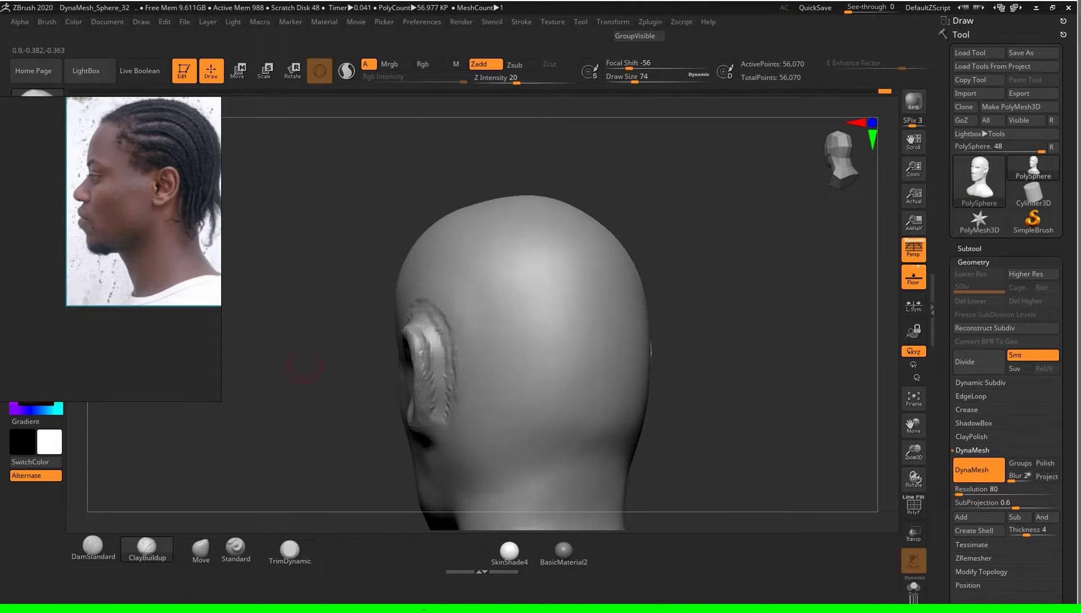
left_click_drag(420, 337, 445, 417, "shift")
mouse_move(339, 336)
left_mouse_down()
mouse_move(401, 323)
mouse_move(689, 428)
left_mouse_up()
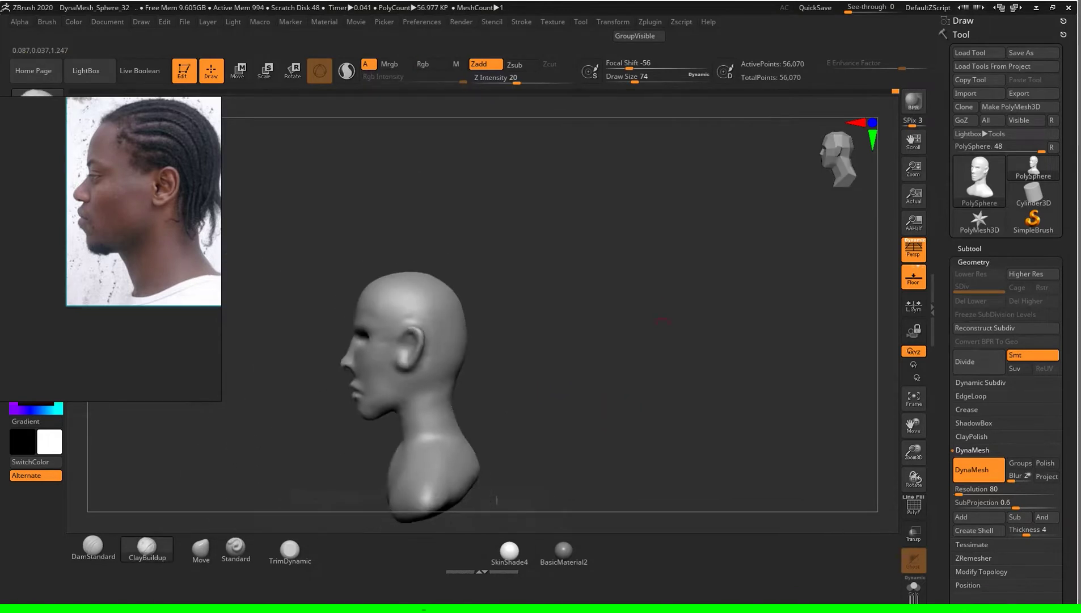
left_click_drag(690, 428, 543, 247)
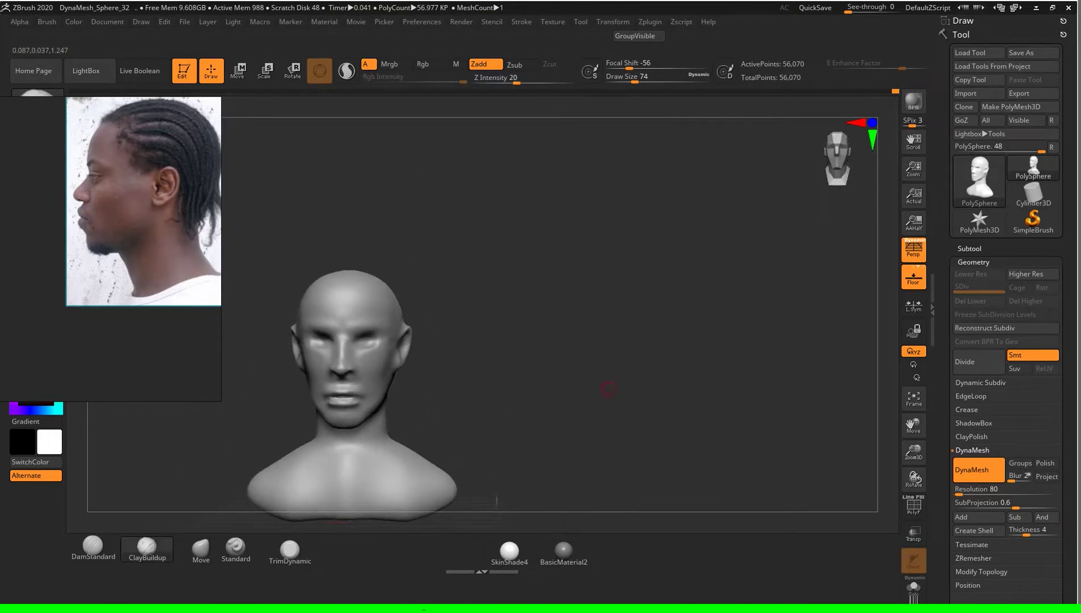
left_click_drag(608, 389, 650, 319, "alt")
Step: Select the Move brush at draw size 286 and orbit to a left-facing profile
left_click(201, 548)
type("s87")
key("Return")
mouse_move(695, 324)
left_mouse_down("alt")
mouse_move(607, 337)
mouse_move(647, 316)
left_mouse_up("alt")
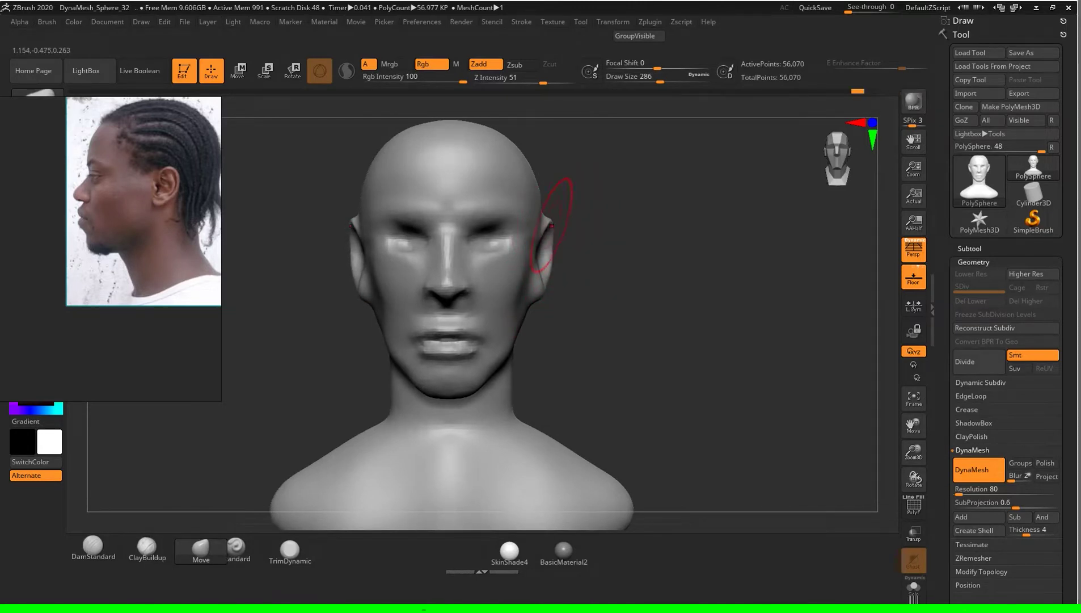
mouse_move(624, 292)
left_mouse_down()
mouse_move(406, 341)
mouse_move(411, 373)
left_mouse_up()
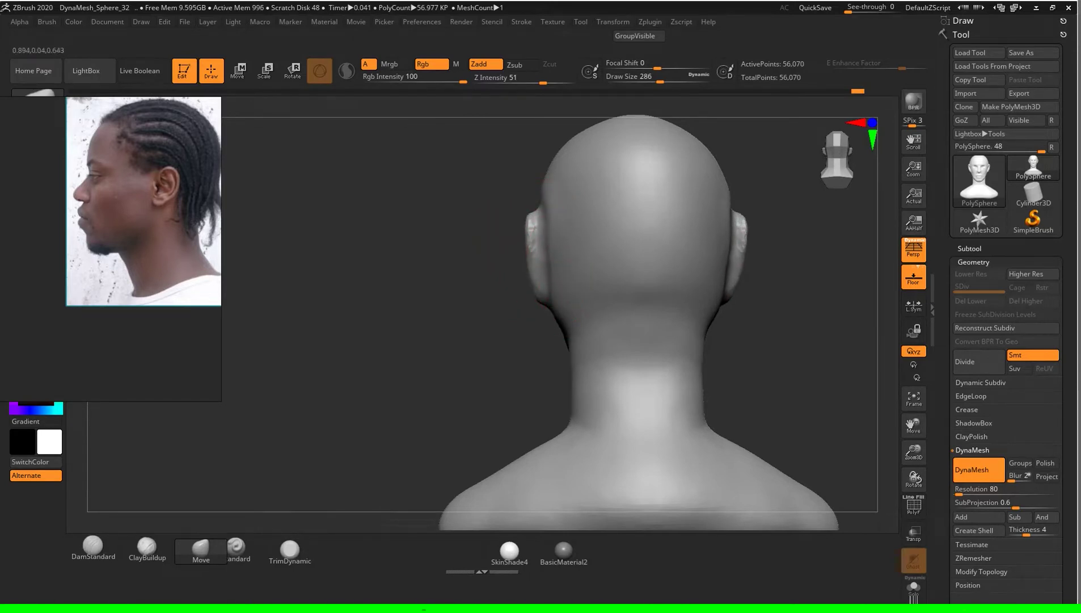
mouse_move(427, 316)
left_mouse_down()
mouse_move(672, 293)
mouse_move(652, 280)
left_mouse_up()
Step: Push the neck and shoulder contour slightly outward at draw size 182
key("s")
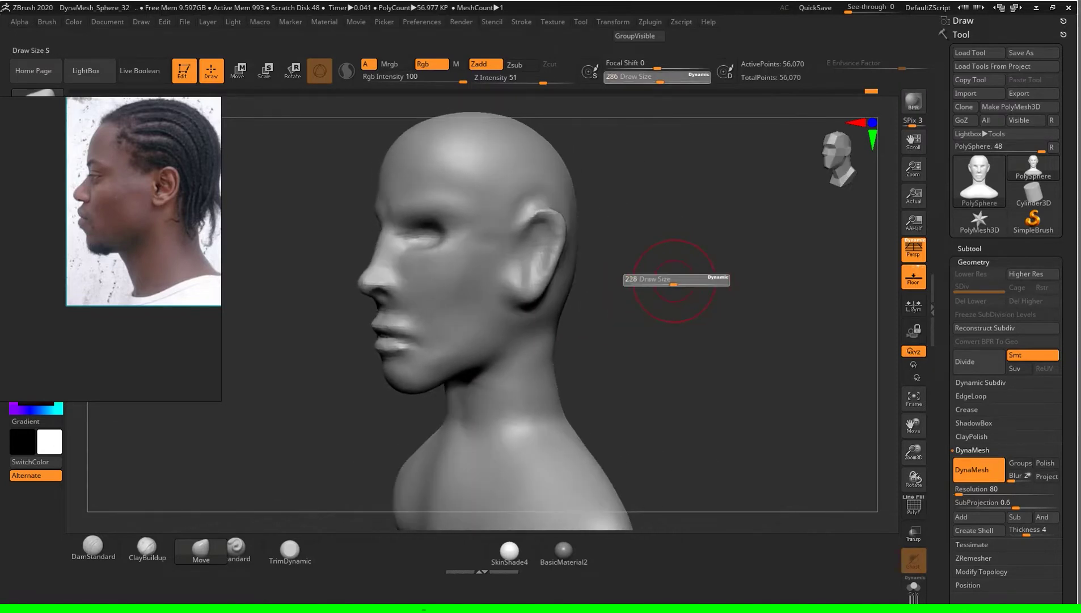
mouse_move(448, 431)
left_mouse_down()
mouse_move(425, 443)
mouse_move(539, 443)
left_mouse_up()
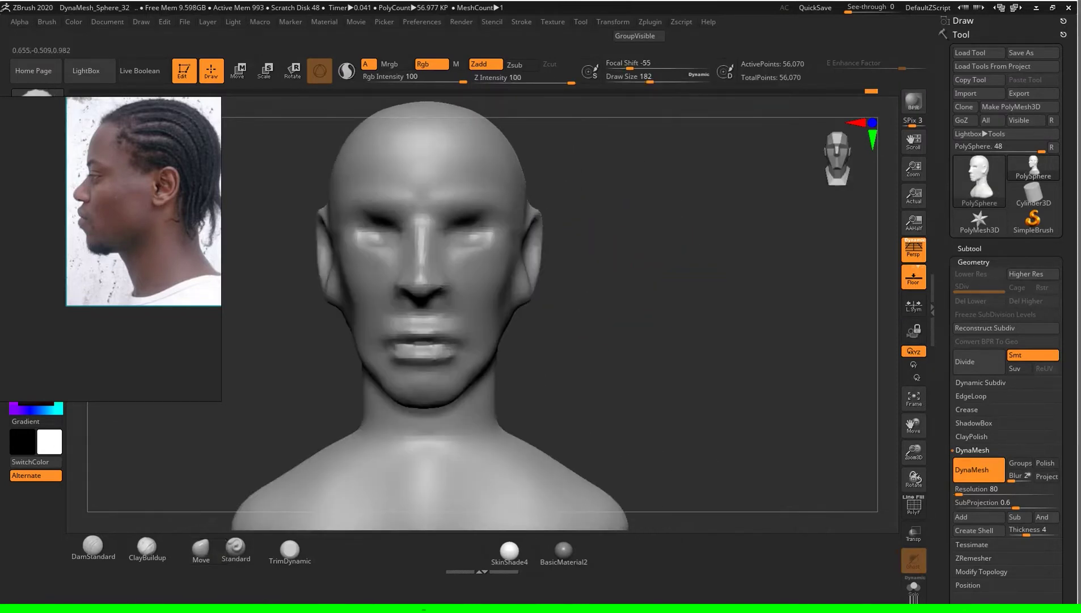
left_click_drag(737, 442, 737, 369, "alt")
left_click_drag(647, 273, 647, 247, "alt")
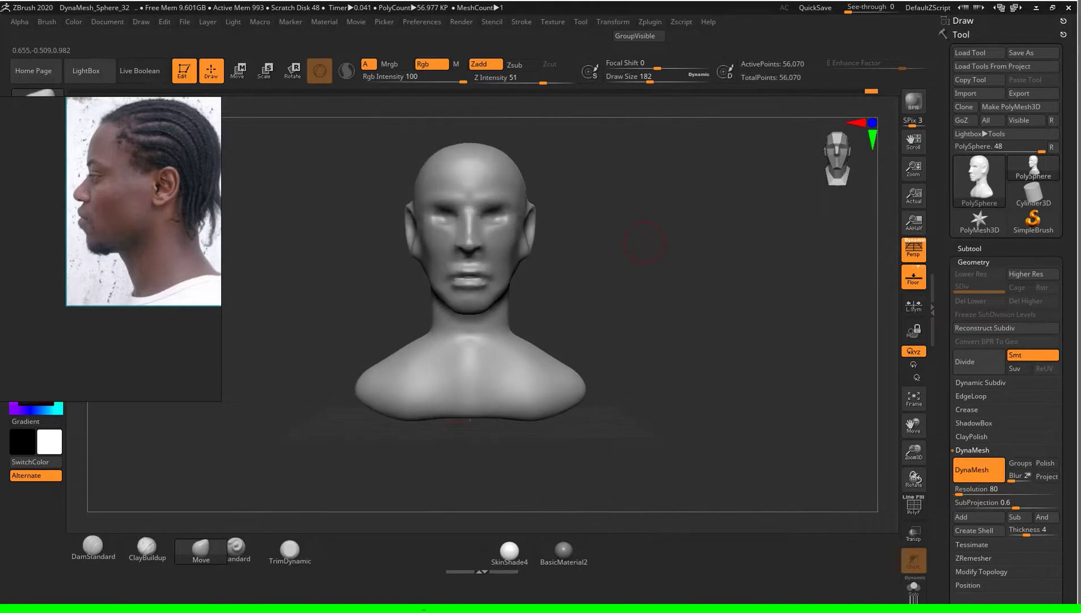
left_click_drag(657, 309, 213, 518)
left_click(146, 547)
mouse_move(709, 397)
left_mouse_down()
mouse_move(698, 363)
mouse_move(723, 318)
mouse_move(681, 298)
mouse_move(772, 300)
left_mouse_up()
Step: Add clay strokes along the jaw and ear with ClayBuildup at size 116
key("s")
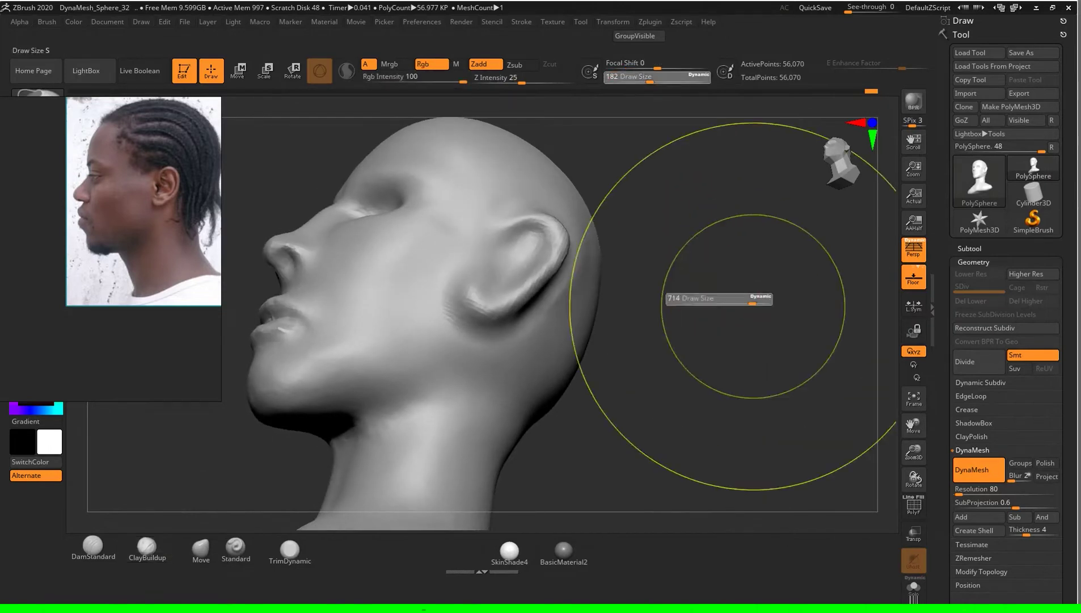
key("s")
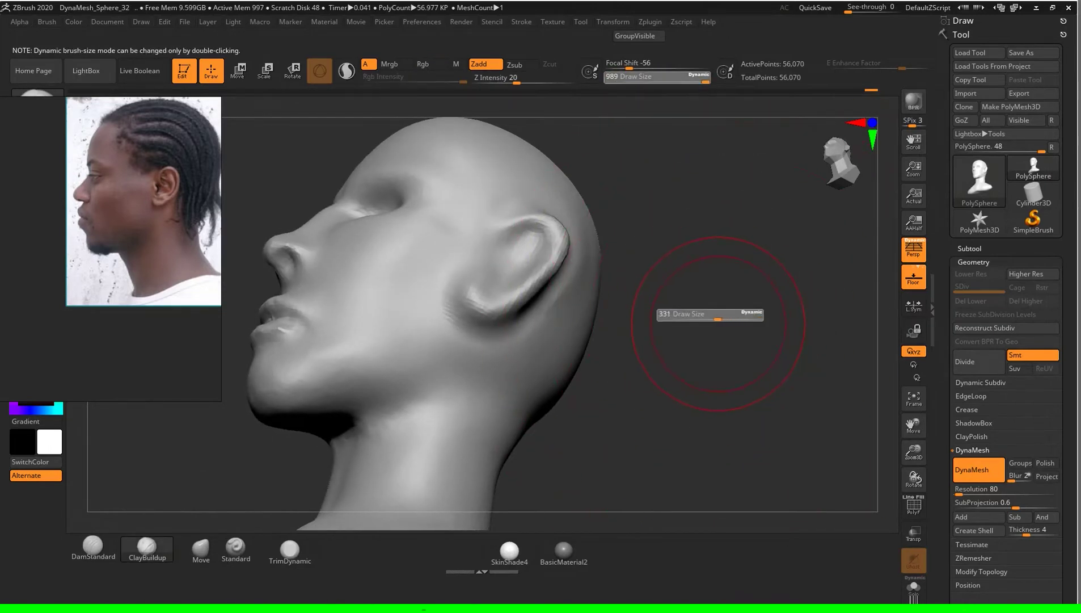
key("s")
mouse_move(683, 306)
left_mouse_down()
mouse_move(700, 326)
mouse_move(514, 309)
left_mouse_up()
left_click_drag(499, 269, 473, 298)
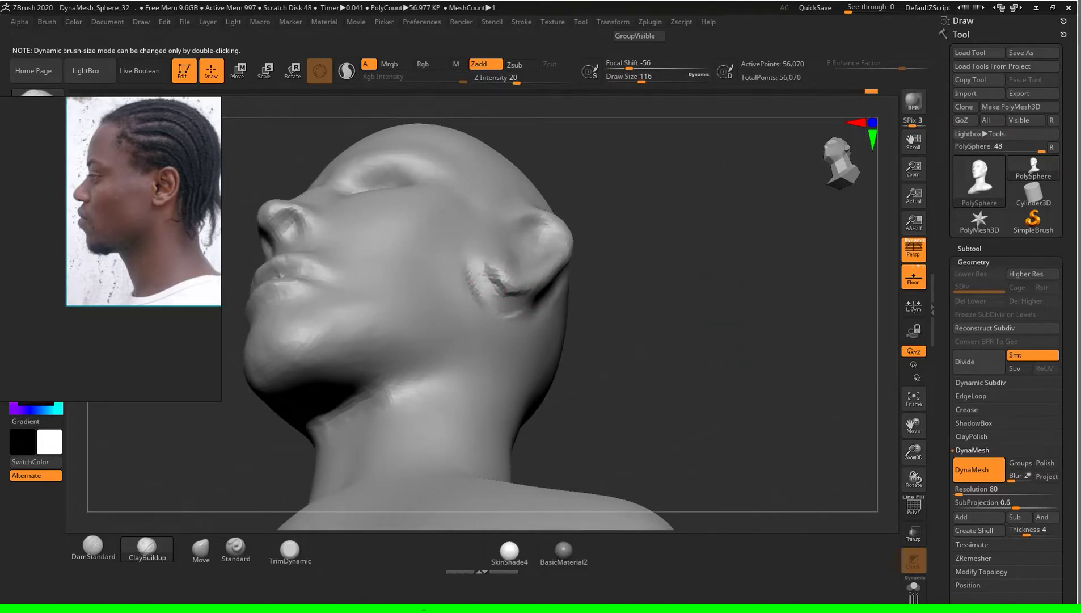
left_click_drag(499, 281, 506, 301)
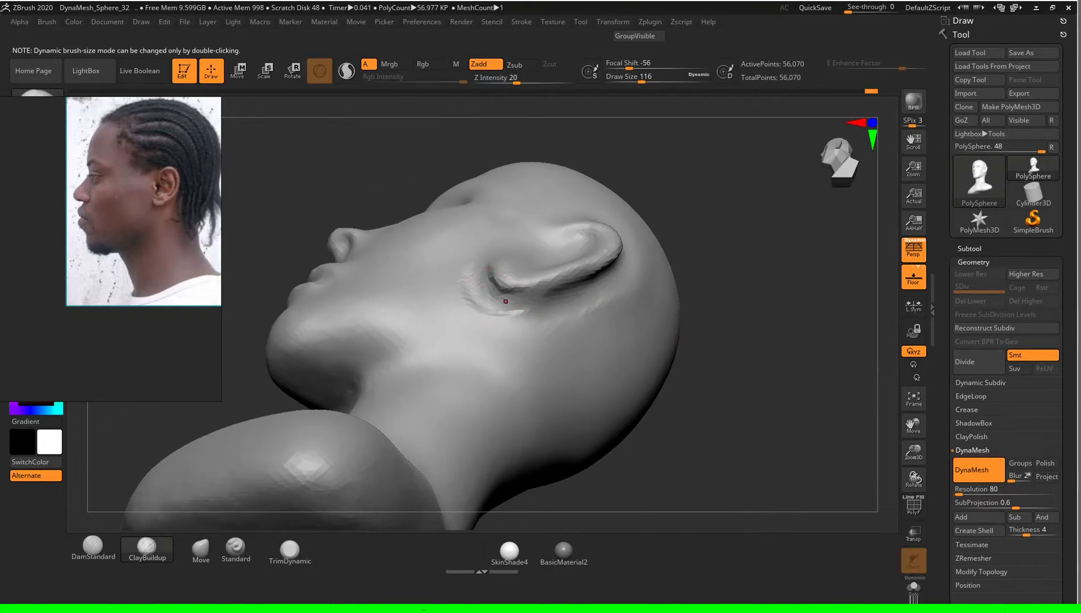
mouse_move(724, 362)
left_mouse_down()
mouse_move(670, 431)
mouse_move(700, 308)
mouse_move(700, 325)
mouse_move(652, 326)
mouse_move(655, 346)
left_mouse_up()
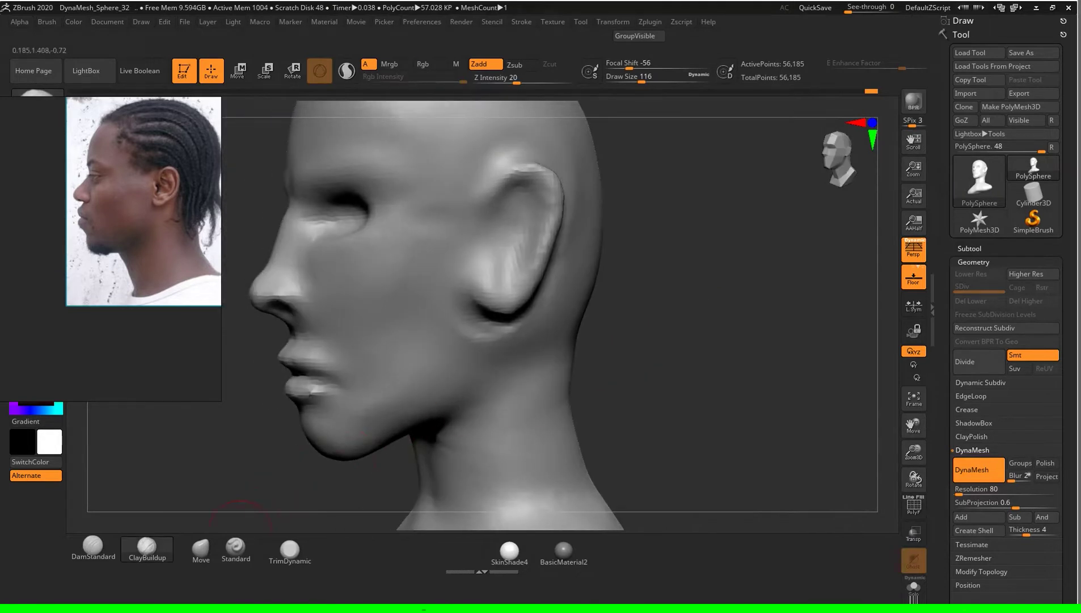
Step: Adjust the ear with the Move brush at sizes 149 then 83, checking front and profile views
left_click(201, 547)
key("s")
left_click_drag(726, 328, 740, 328)
mouse_move(737, 287)
left_mouse_down("alt")
mouse_move(483, 314)
mouse_move(511, 306)
left_mouse_up("alt")
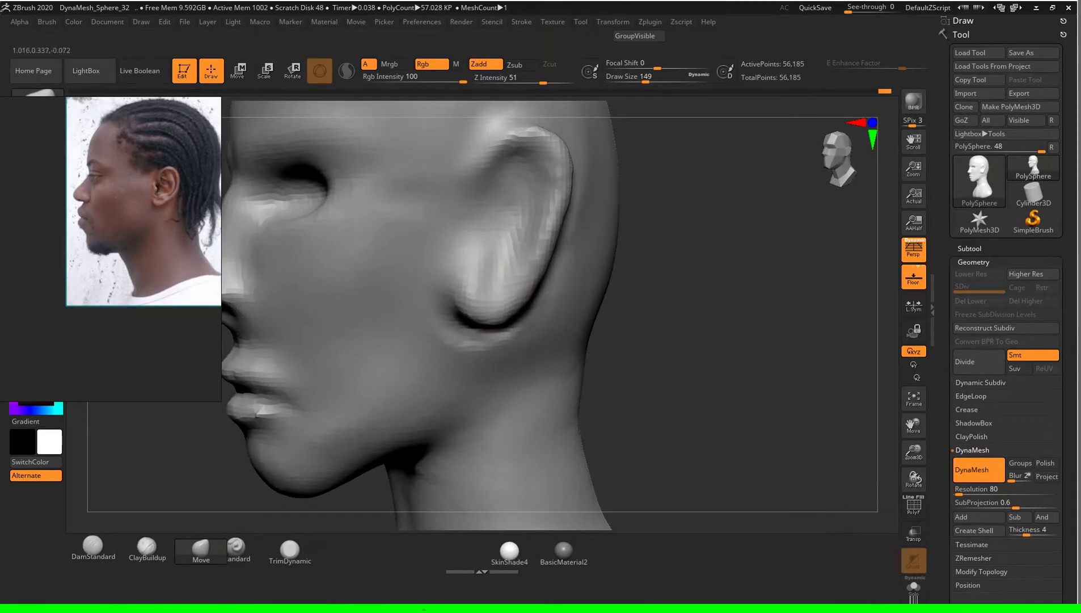
mouse_move(732, 317)
left_mouse_down()
mouse_move(769, 320)
mouse_move(816, 367)
mouse_move(511, 373)
left_mouse_up()
key("s")
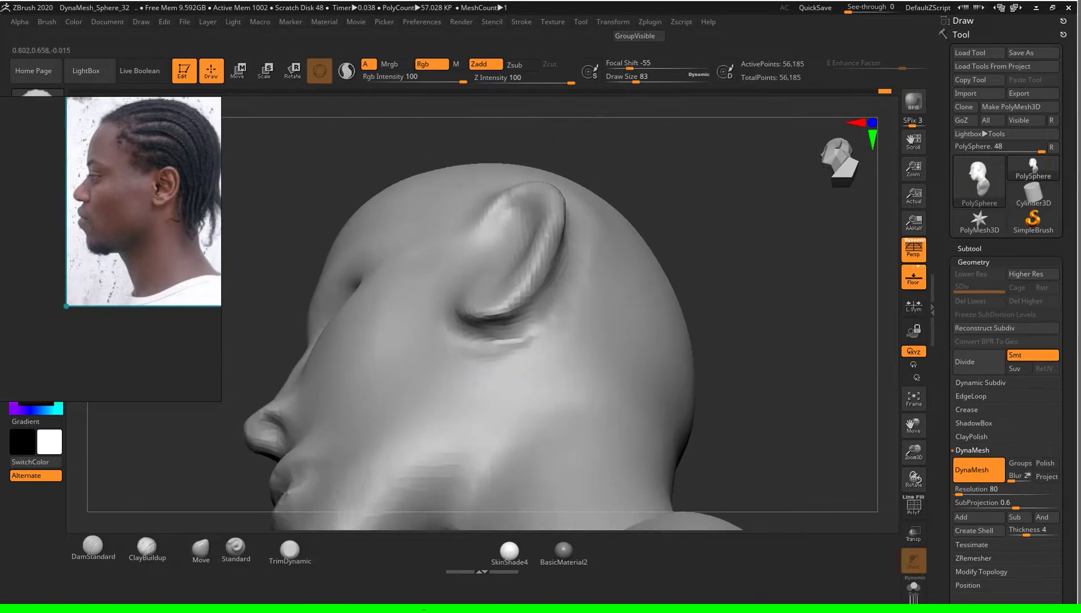
left_click(201, 547)
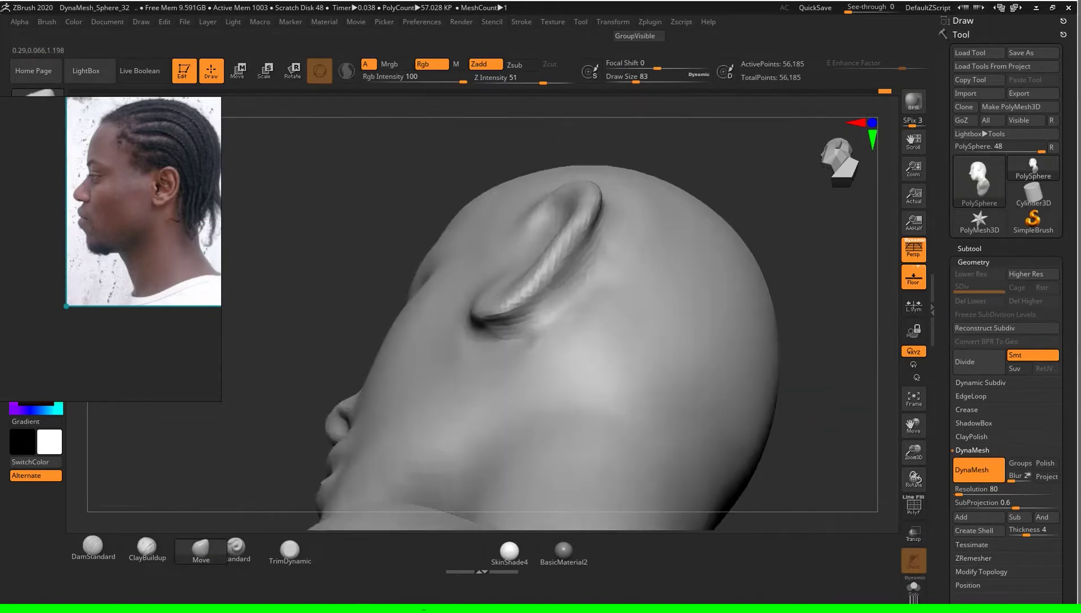
left_click_drag(823, 397, 709, 284)
left_click(840, 159)
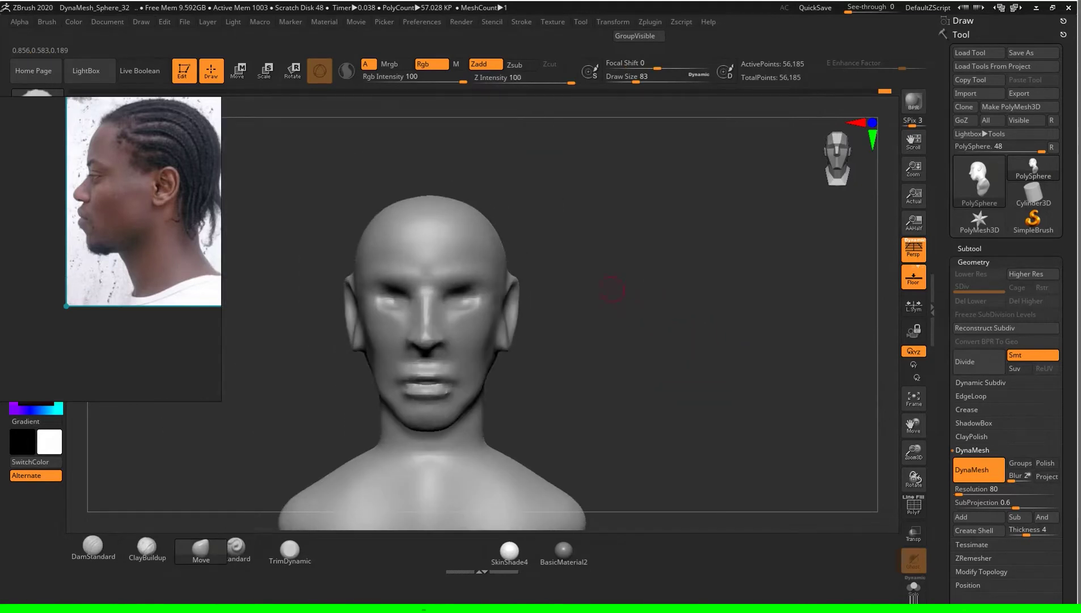
left_click_drag(681, 340, 766, 334)
left_click_drag(680, 329, 633, 320)
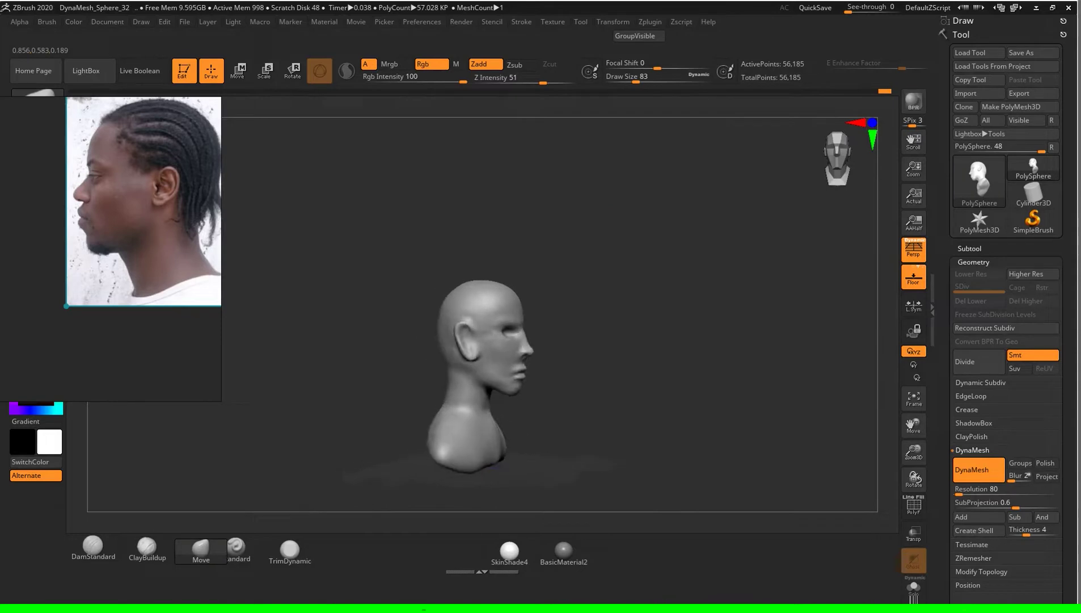
left_click_drag(669, 301, 783, 283)
Step: Enlarge the brush to 400, then 1000, and pull the bust's lower edge down
key("b")
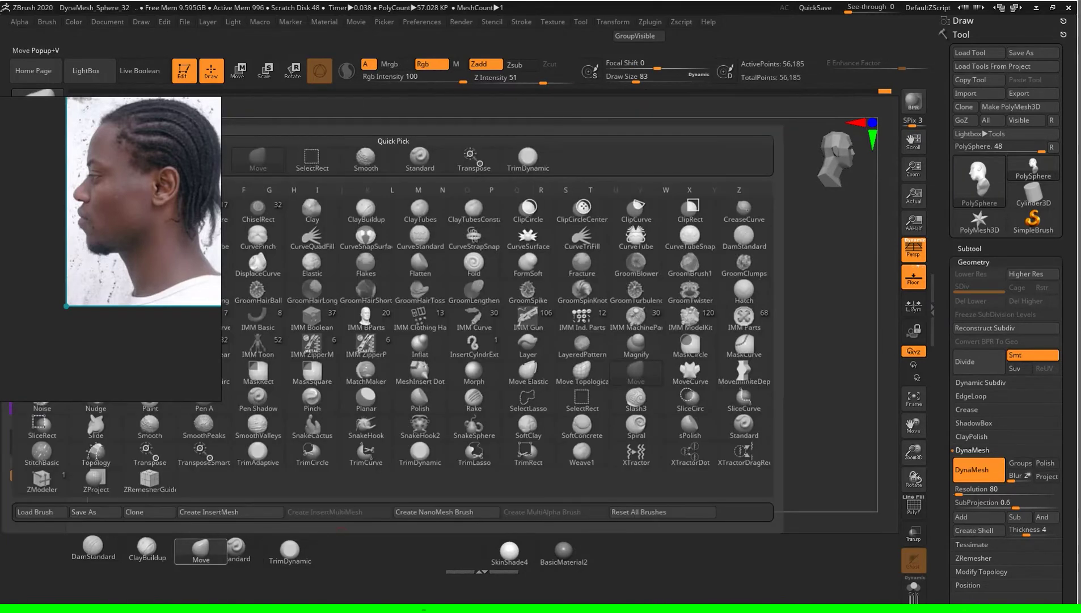
type("s400")
key("Return")
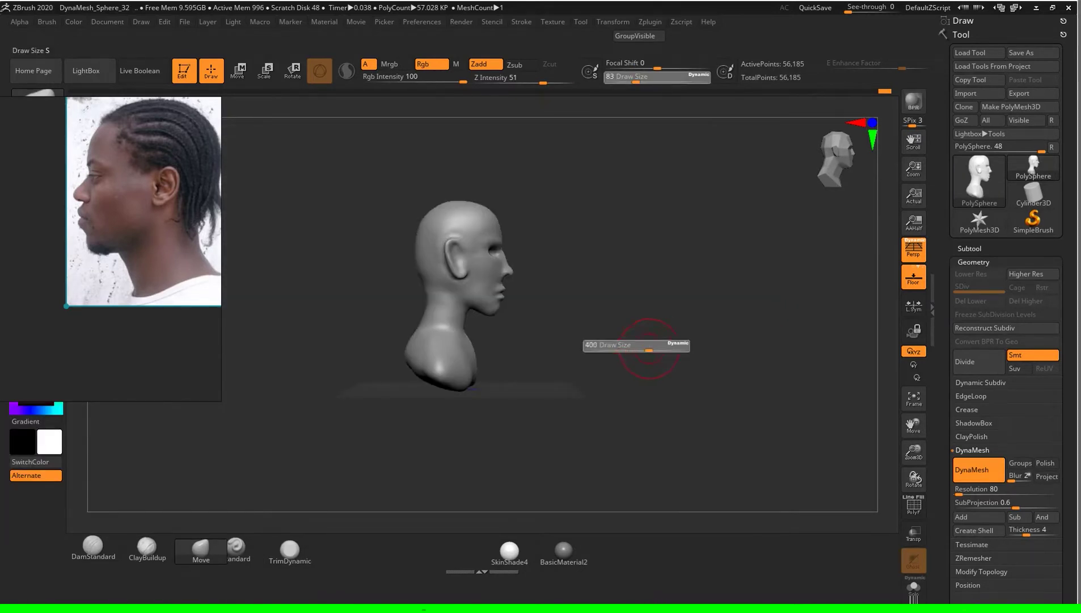
mouse_move(664, 347)
left_mouse_down()
mouse_move(568, 340)
mouse_move(647, 363)
mouse_move(471, 318)
left_mouse_up()
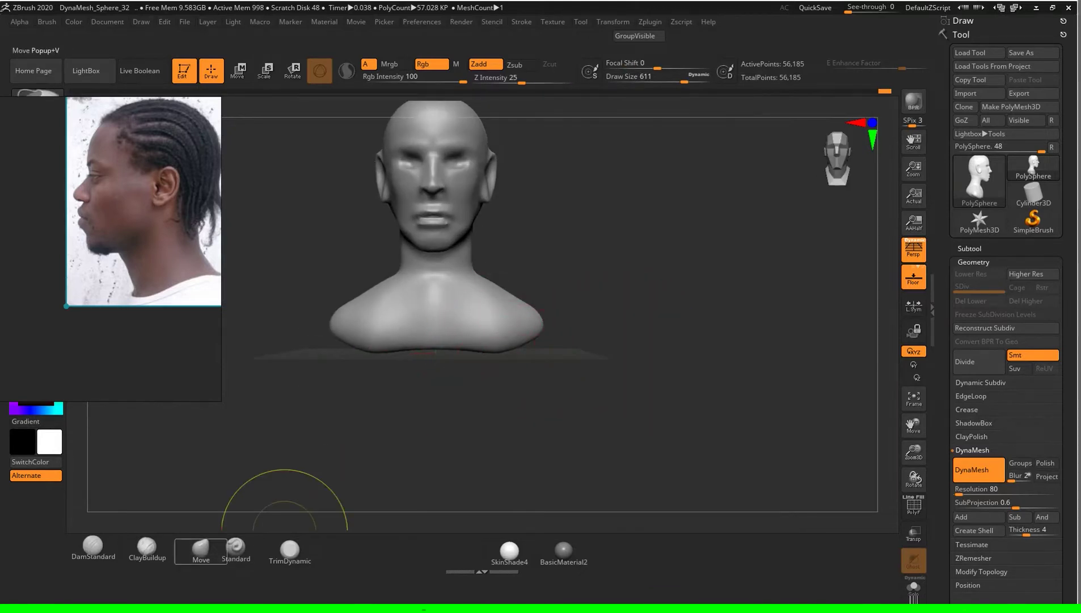
key("b")
mouse_move(816, 308)
left_mouse_down()
mouse_move(637, 369)
mouse_move(502, 367)
left_mouse_up()
key("bracketright")
key("bracketright")
key("bracketright")
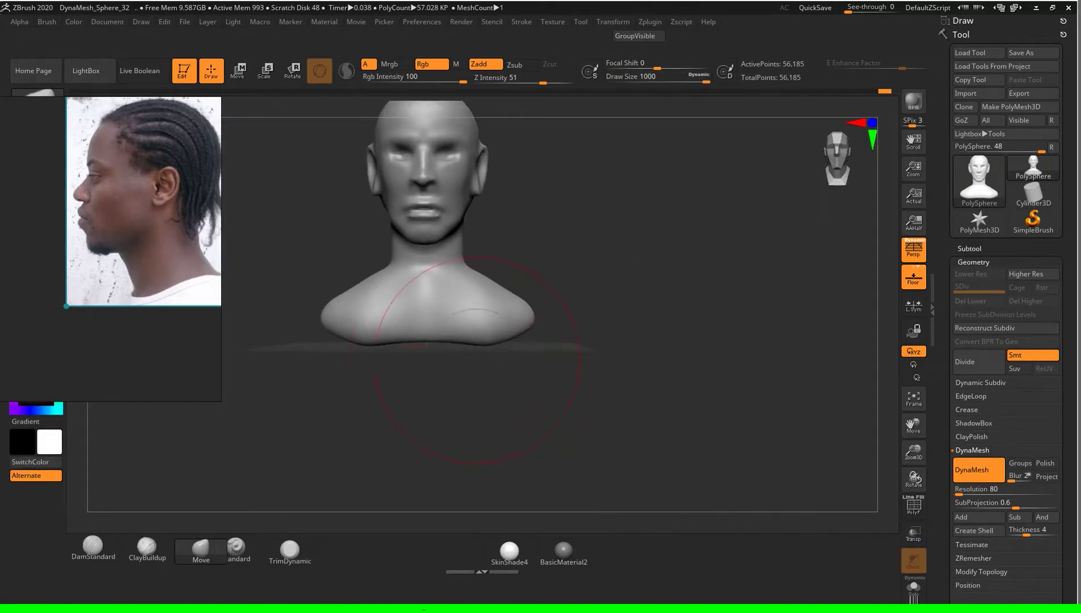
left_click_drag(425, 340, 428, 347)
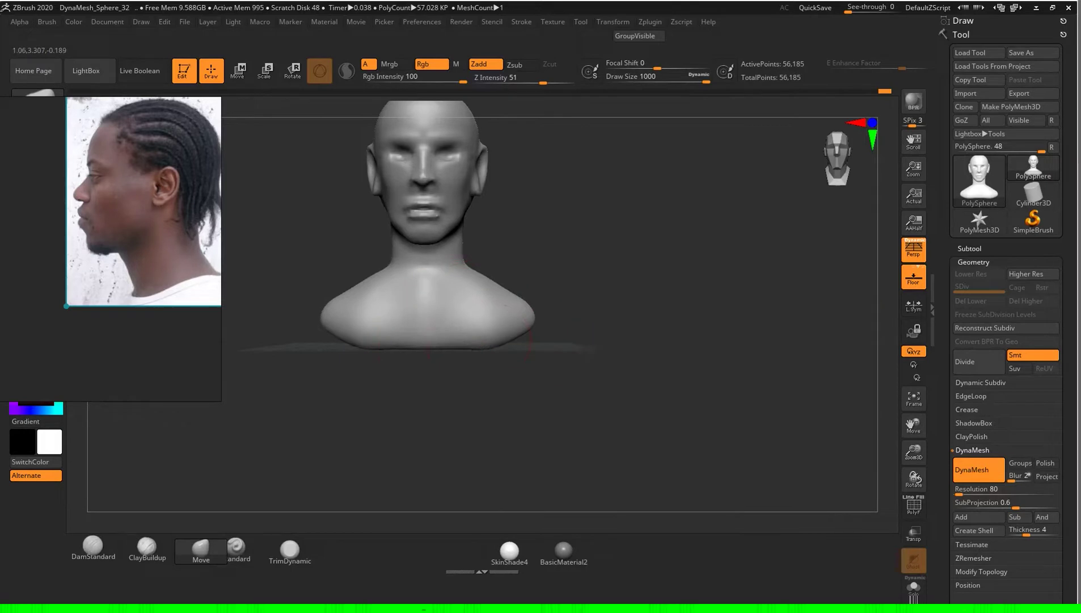
left_click_drag(709, 323, 590, 326)
Step: Select ClayBuildup and reduce its draw size to 365, then 293
key("s")
key("b")
key("c")
key("b")
mouse_move(567, 363)
left_mouse_down()
mouse_move(639, 361)
mouse_move(636, 373)
mouse_move(618, 363)
mouse_move(650, 363)
mouse_move(441, 226)
left_mouse_up()
key("s")
key("s")
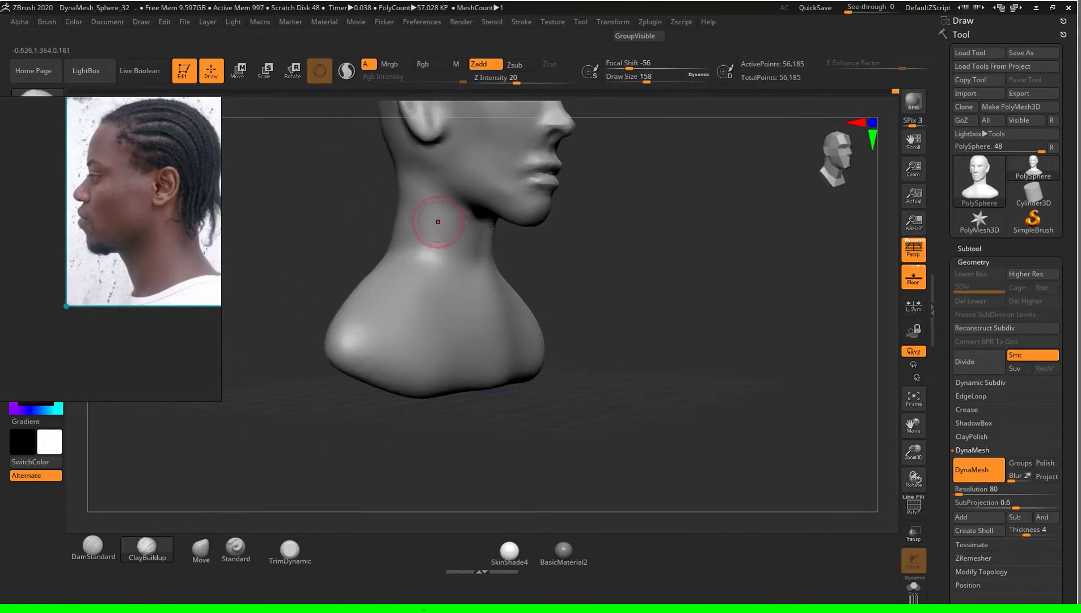
Step: Build up the diagonal neck muscle with ClayBuildup at size 286, checking from below
key("s")
left_click_drag(653, 297, 665, 297)
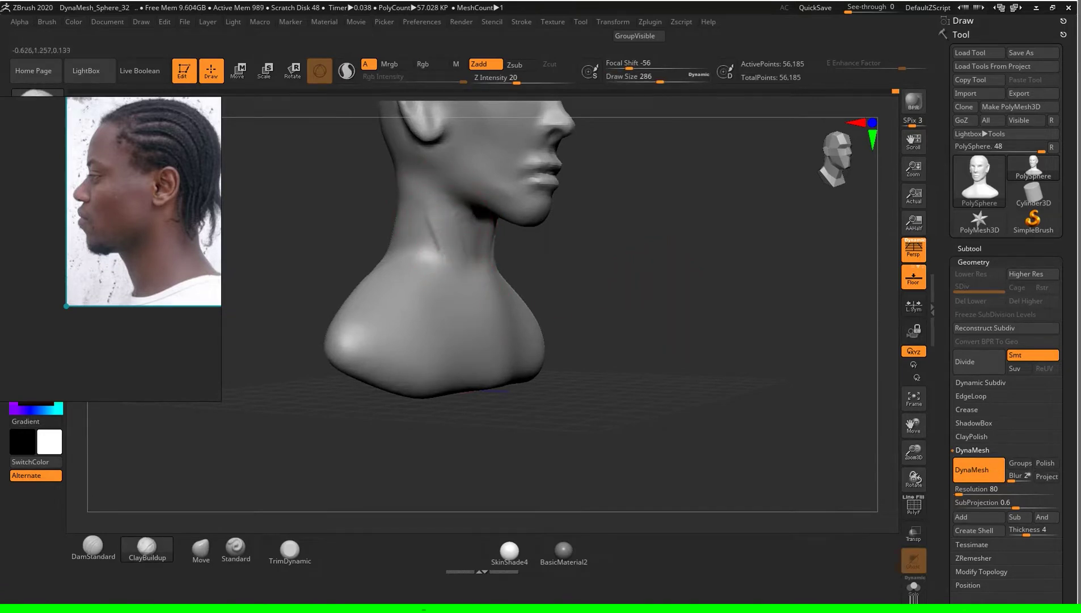
mouse_move(430, 218)
left_mouse_down()
mouse_move(416, 200)
mouse_move(432, 204)
mouse_move(461, 299)
left_mouse_up()
mouse_move(823, 295)
left_mouse_down()
mouse_move(735, 239)
mouse_move(732, 199)
mouse_move(716, 196)
mouse_move(704, 221)
left_mouse_up()
key("s")
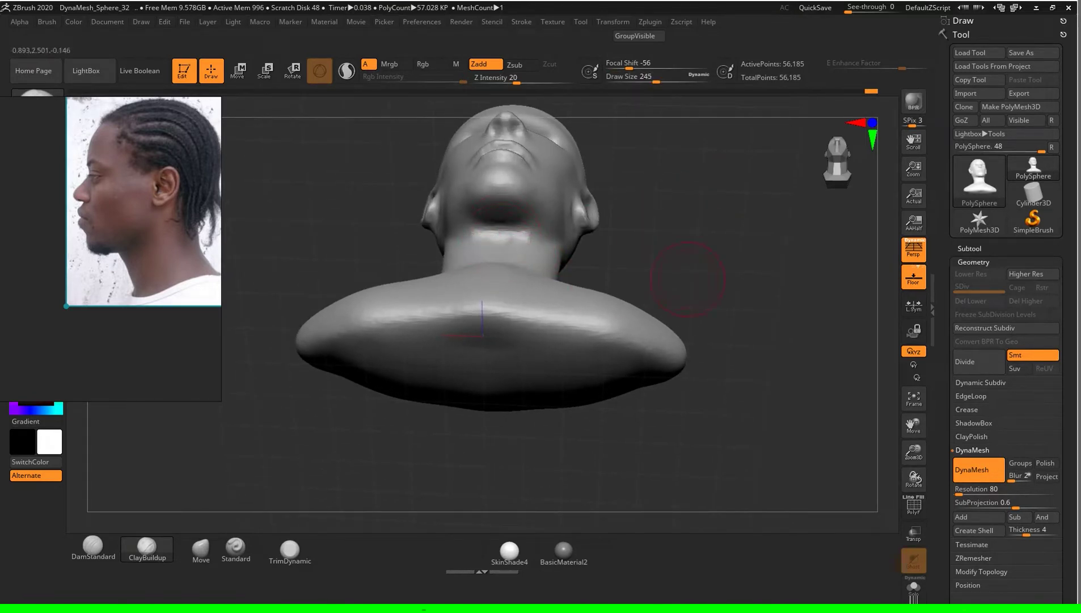
left_click_drag(688, 279, 570, 220)
left_click_drag(716, 147, 724, 205)
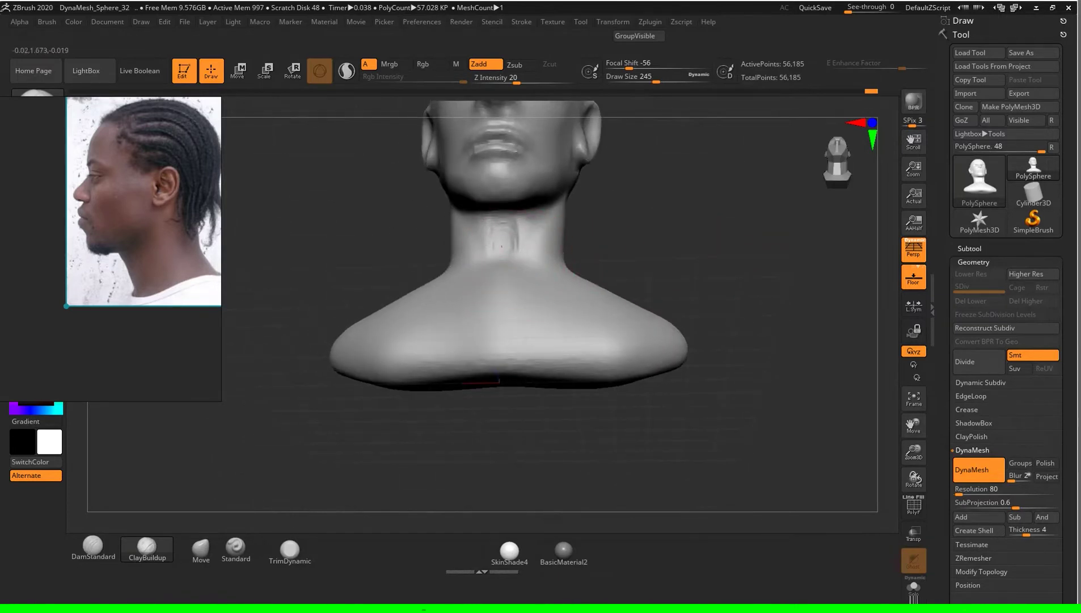
Step: Smooth the neck with the brush at size 132, checking it from below and front
key("b")
key("s")
key("t")
key("b")
key("c")
key("b")
key("s")
left_click_drag(737, 233, 731, 233)
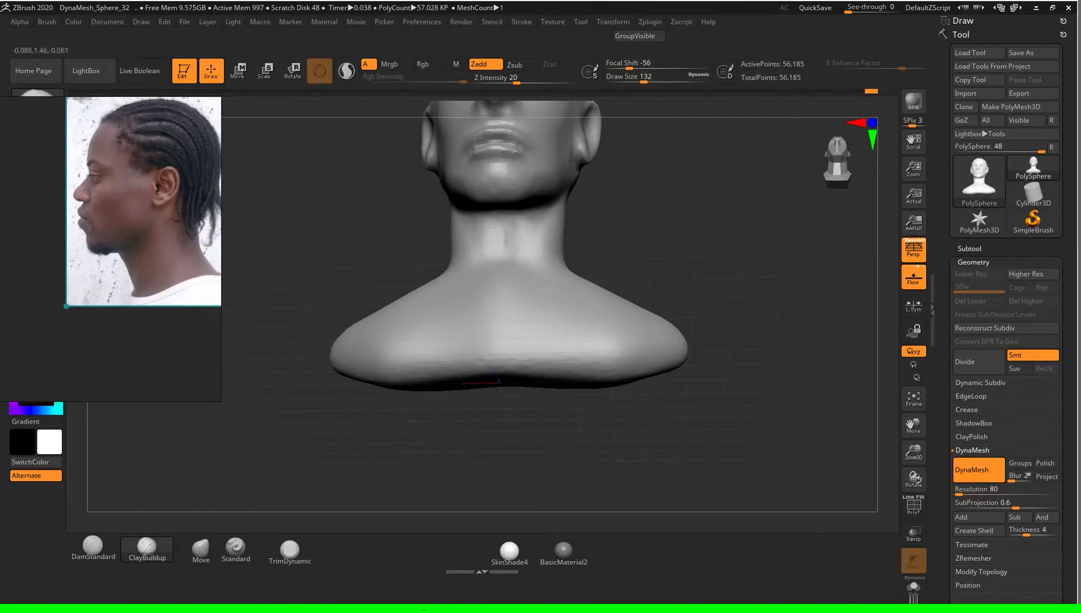
left_click_drag(502, 260, 511, 227)
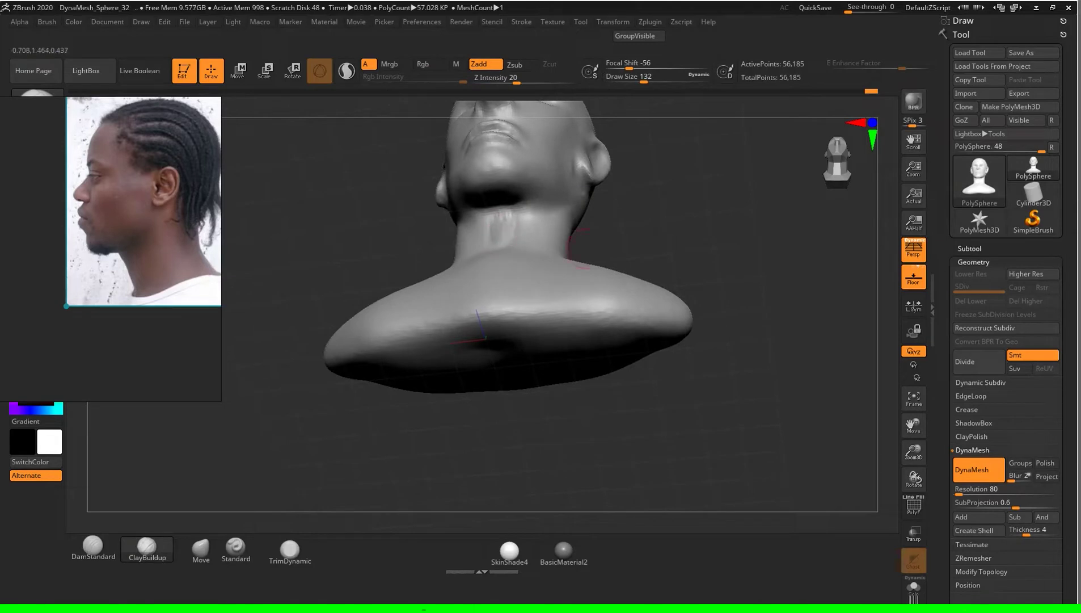
left_click_drag(536, 267, 510, 238, "shift")
key("b")
key("s")
key("t")
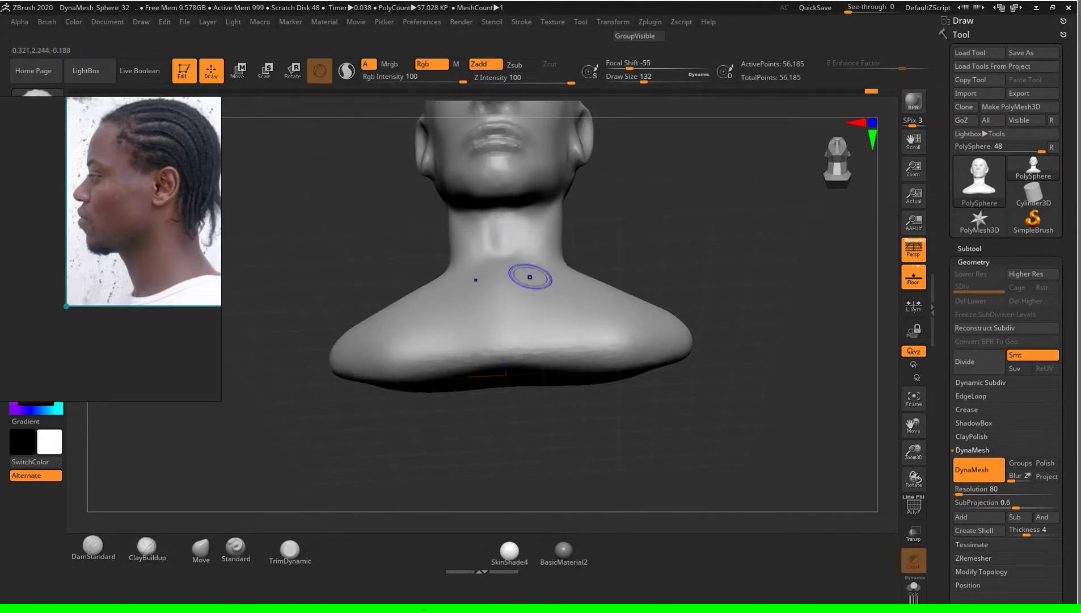
left_click_drag(738, 227, 738, 267, "shift")
Step: Build a vertical ridge at the neck base and deepen the collarbone lines
left_click(146, 546)
left_click_drag(709, 351, 670, 351)
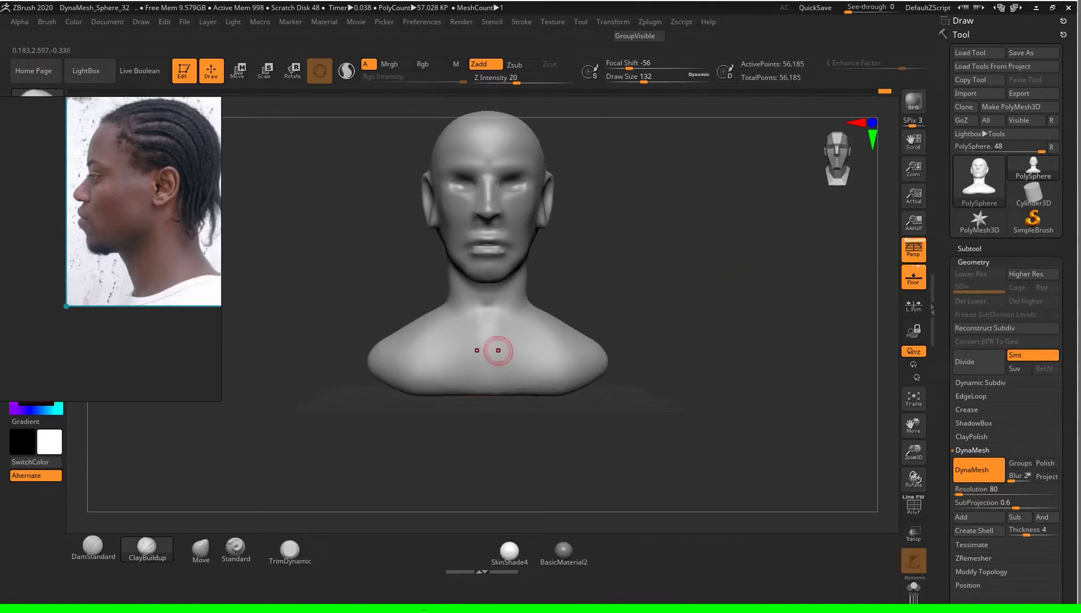
left_click_drag(494, 343, 477, 345)
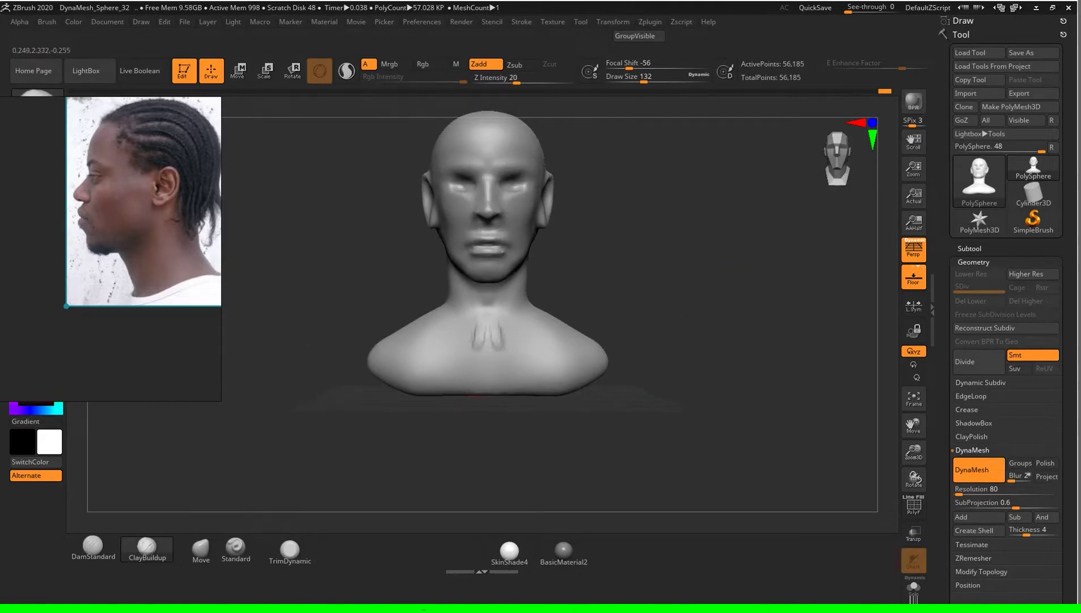
left_click_drag(519, 338, 551, 332)
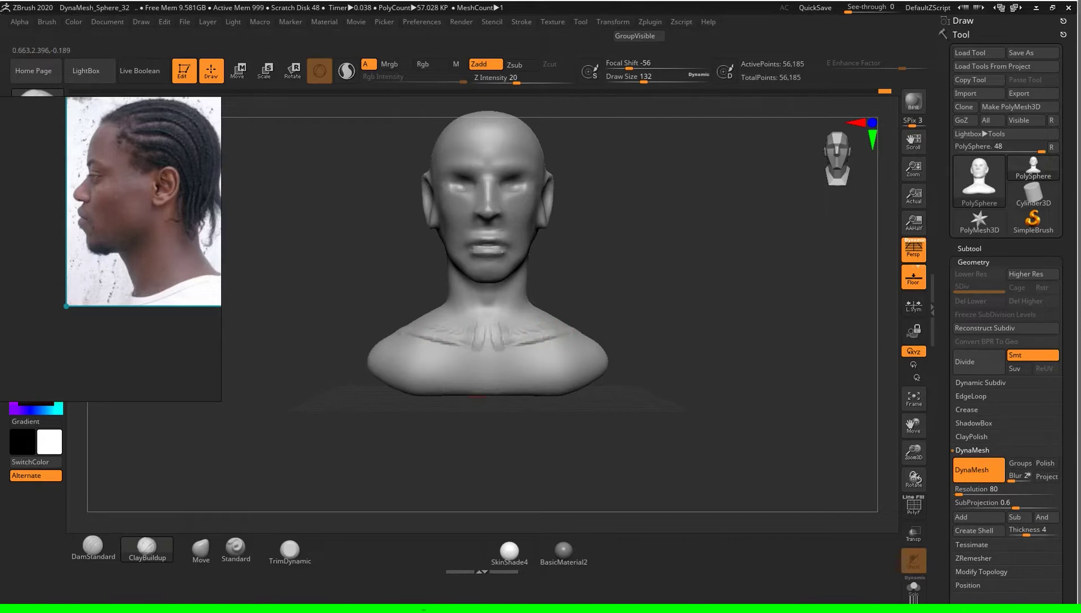
left_click_drag(653, 329, 605, 328)
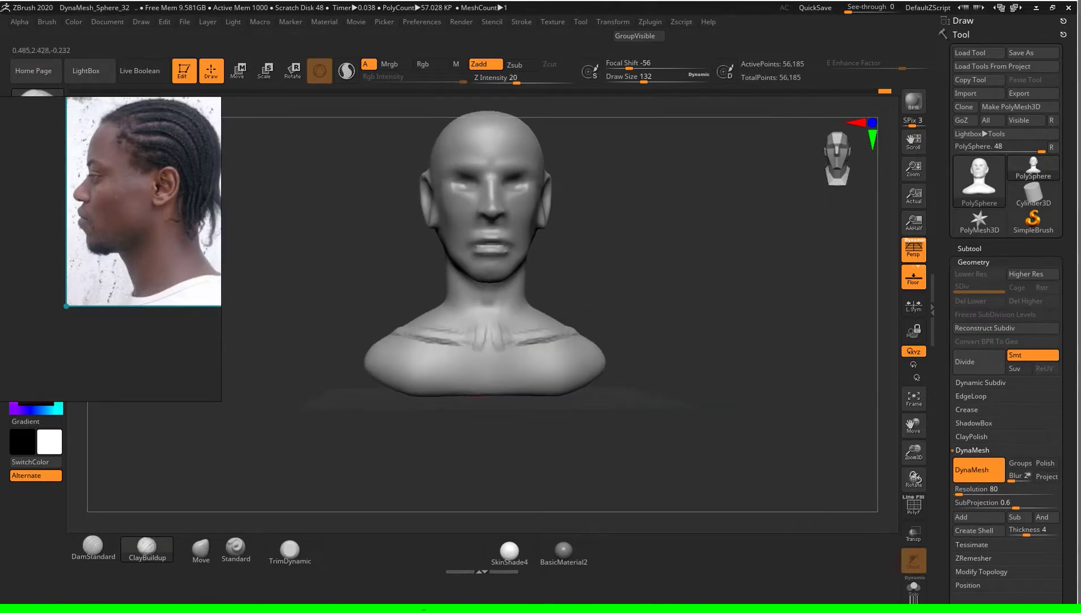
Step: Smooth the sculpted pit at the base of the neck
key("b")
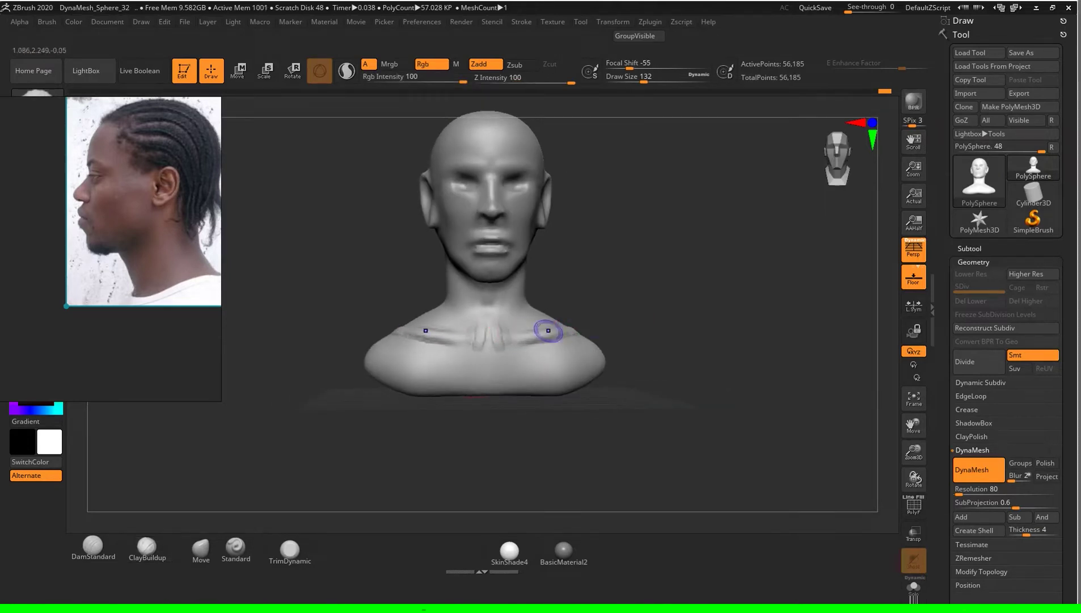
key("c")
key("b")
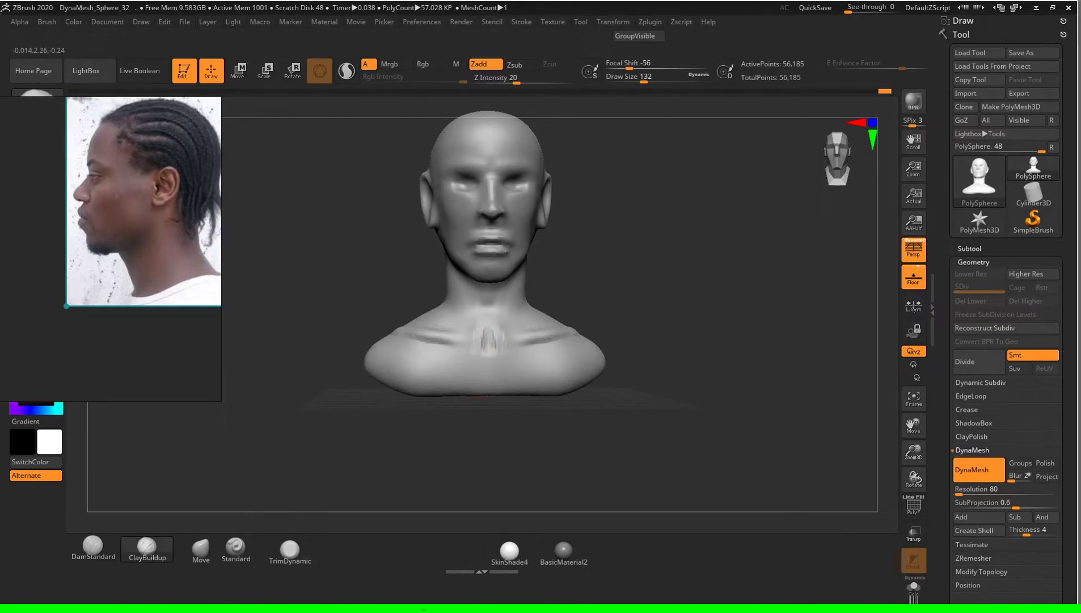
left_click_drag(655, 319, 647, 309)
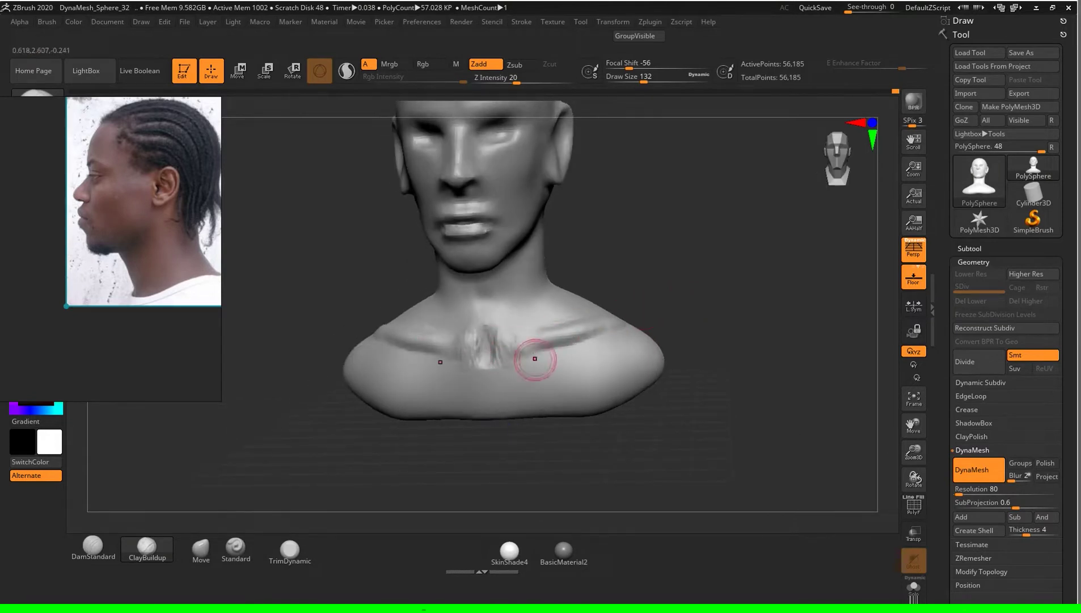
mouse_move(491, 346)
left_mouse_down("shift")
mouse_move(506, 378)
mouse_move(507, 345)
mouse_move(584, 338)
mouse_move(567, 339)
left_mouse_up("shift")
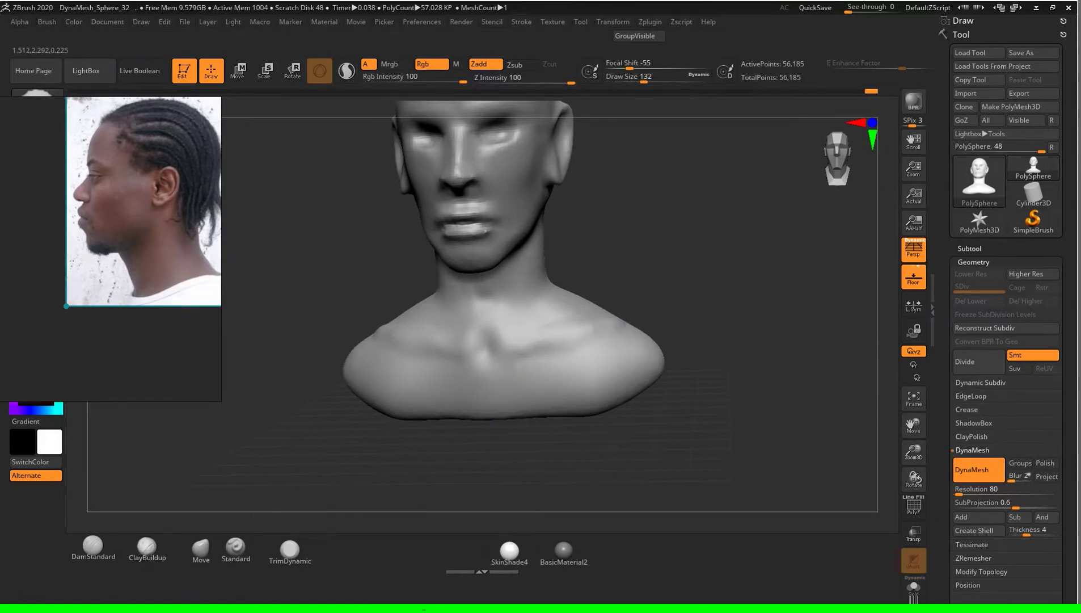
mouse_move(684, 313)
left_mouse_down()
mouse_move(737, 317)
mouse_move(679, 310)
mouse_move(679, 346)
mouse_move(726, 349)
mouse_move(674, 326)
mouse_move(698, 326)
mouse_move(698, 352)
mouse_move(709, 341)
mouse_move(690, 318)
mouse_move(702, 319)
mouse_move(636, 298)
mouse_move(661, 330)
left_mouse_up()
key("s")
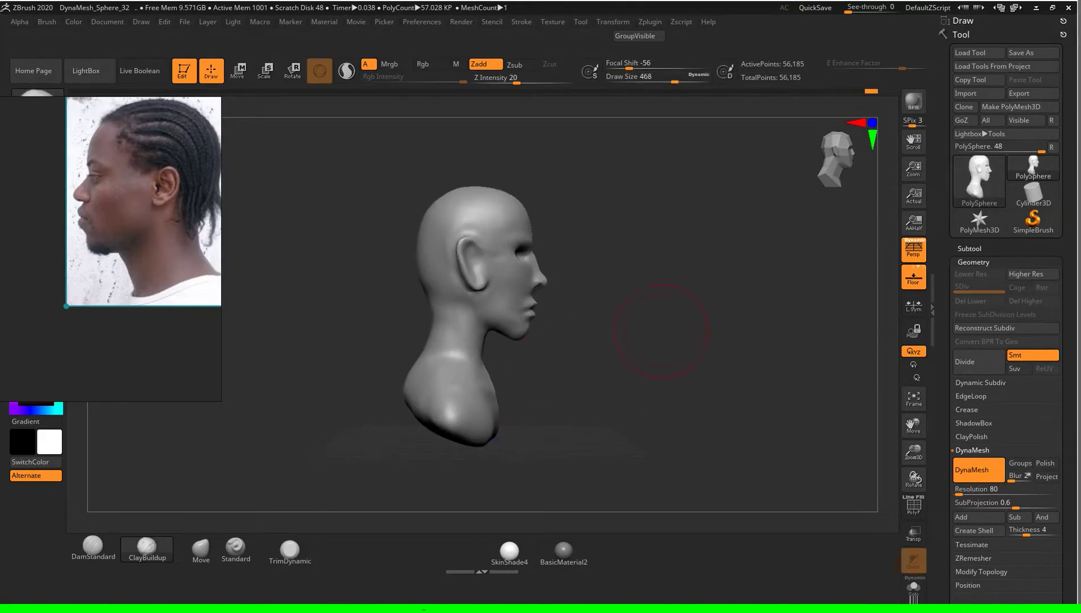
Step: Switch to the Move brush and set its draw size to 408
left_click(201, 548)
key("s")
left_click(630, 340)
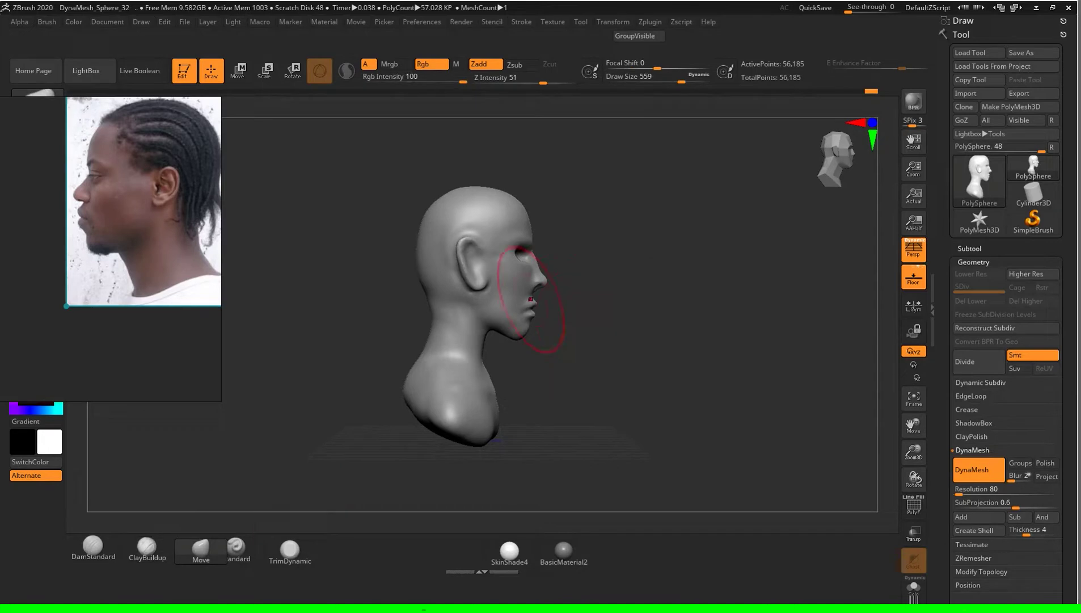
key("s")
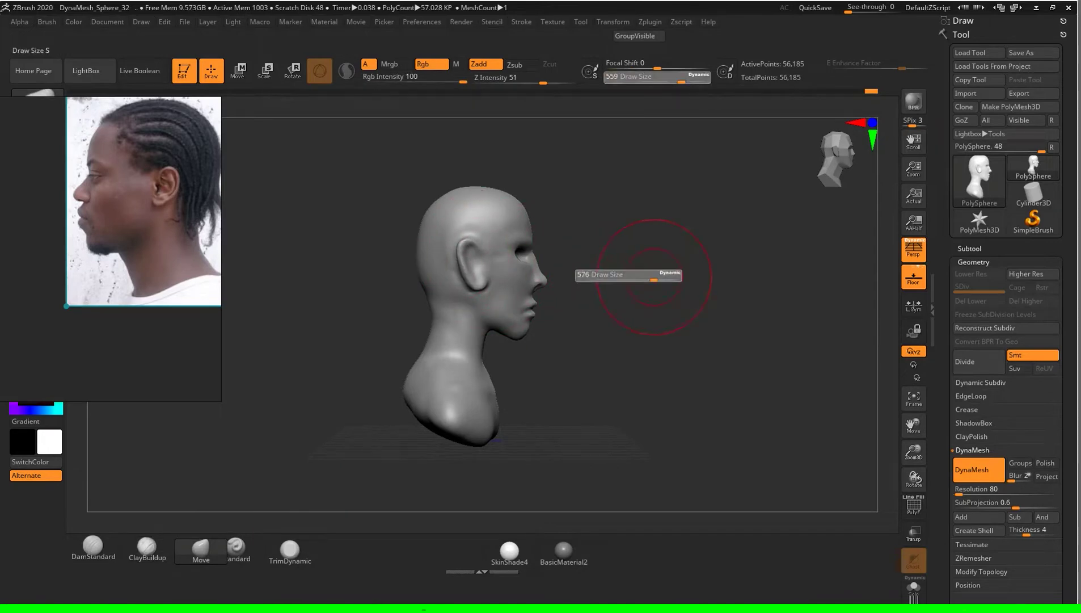
left_click_drag(648, 279, 641, 279)
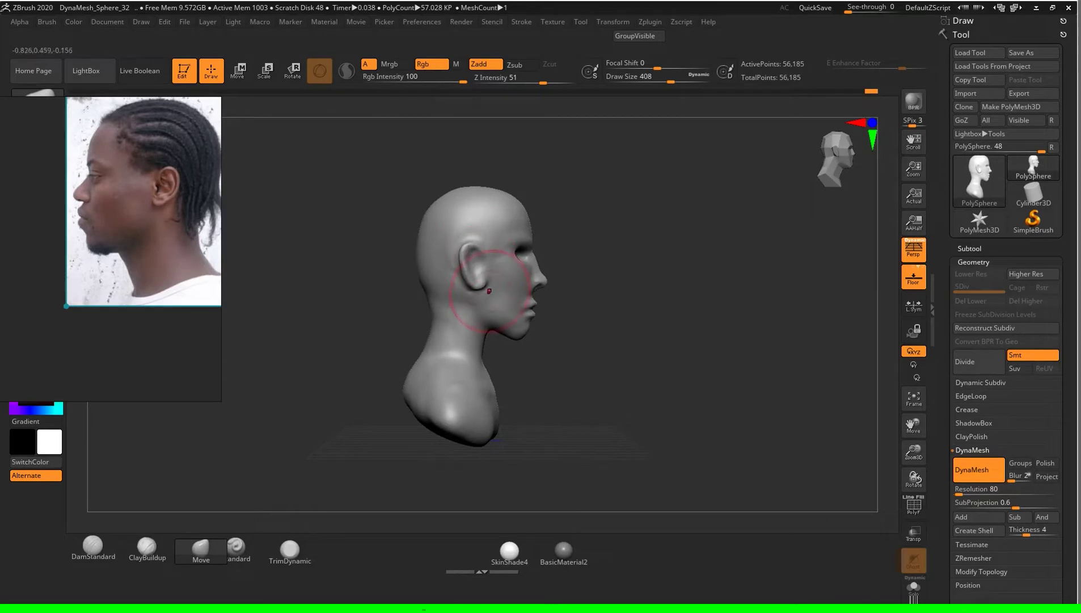
Step: Orbit the head to its left profile and enlarge the Move brush to 657
mouse_move(543, 280)
left_mouse_down()
mouse_move(487, 284)
mouse_move(647, 314)
mouse_move(622, 338)
left_mouse_up()
key("s")
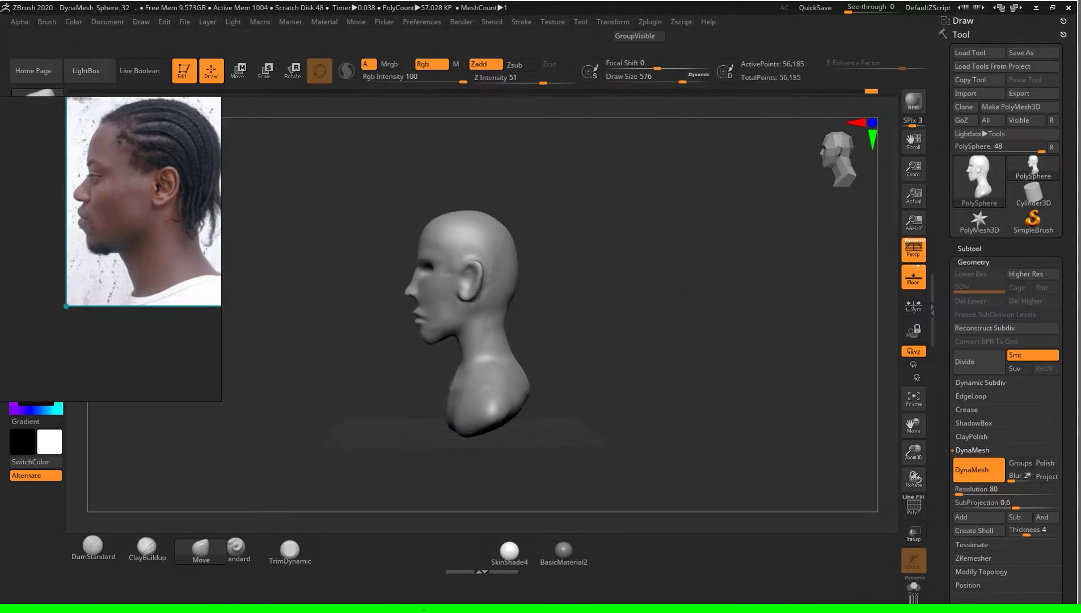
key("s")
left_click_drag(620, 297, 629, 298)
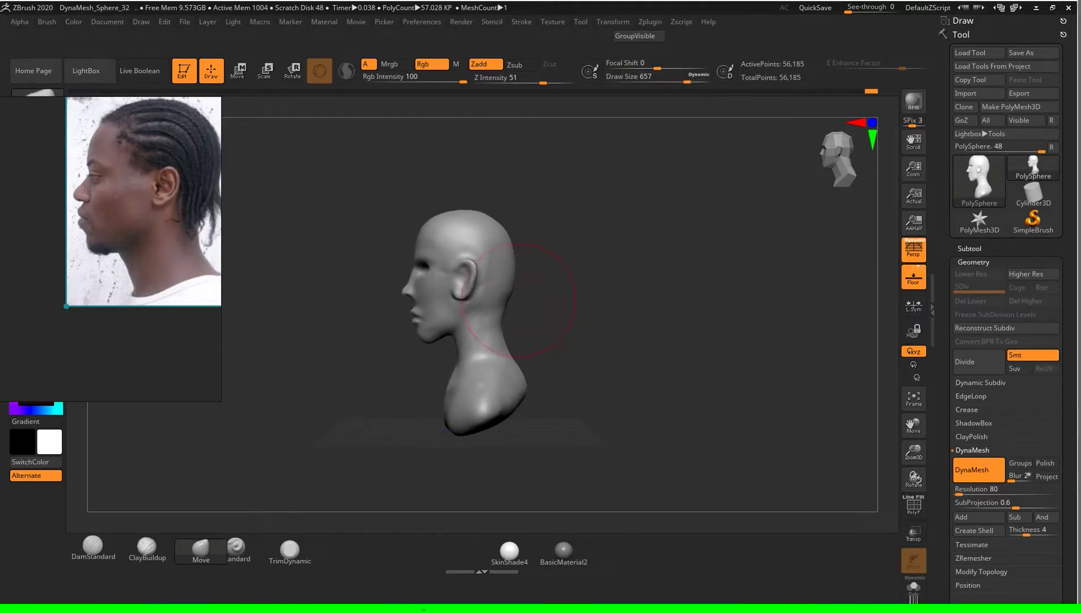
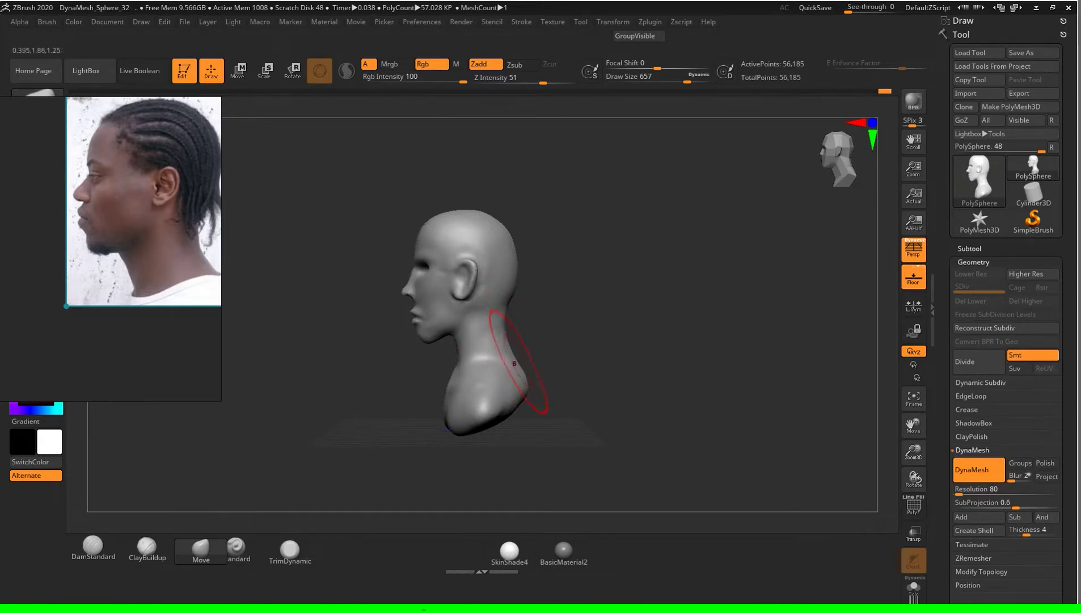
Step: Orbit the bust, cut Draw Size to 422, and scroll the reference panel to the portrait
left_click_drag(523, 370, 505, 441)
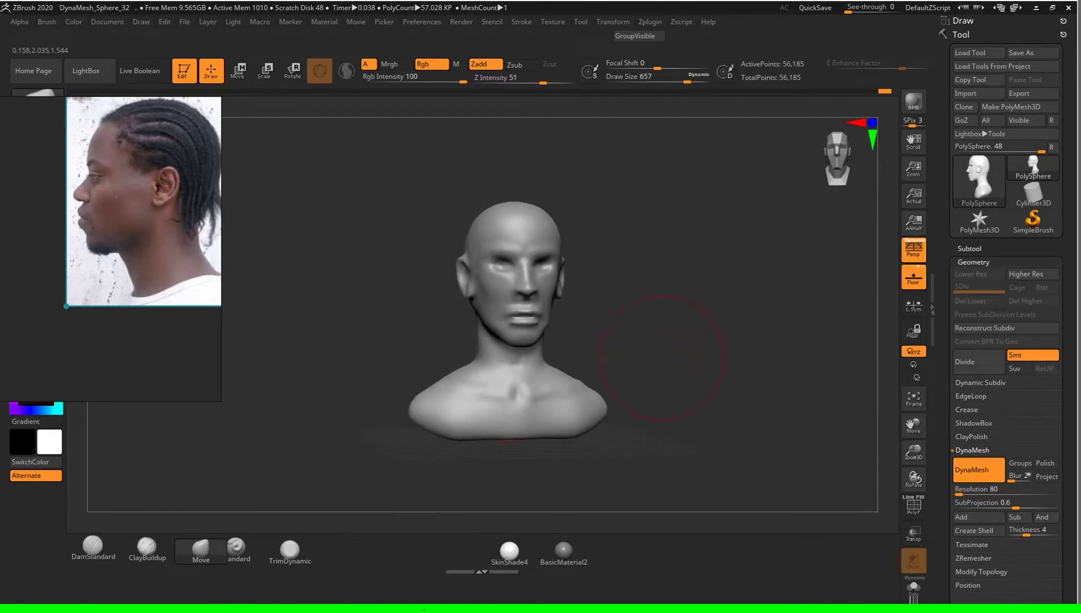
key("s")
left_click_drag(635, 314, 509, 341)
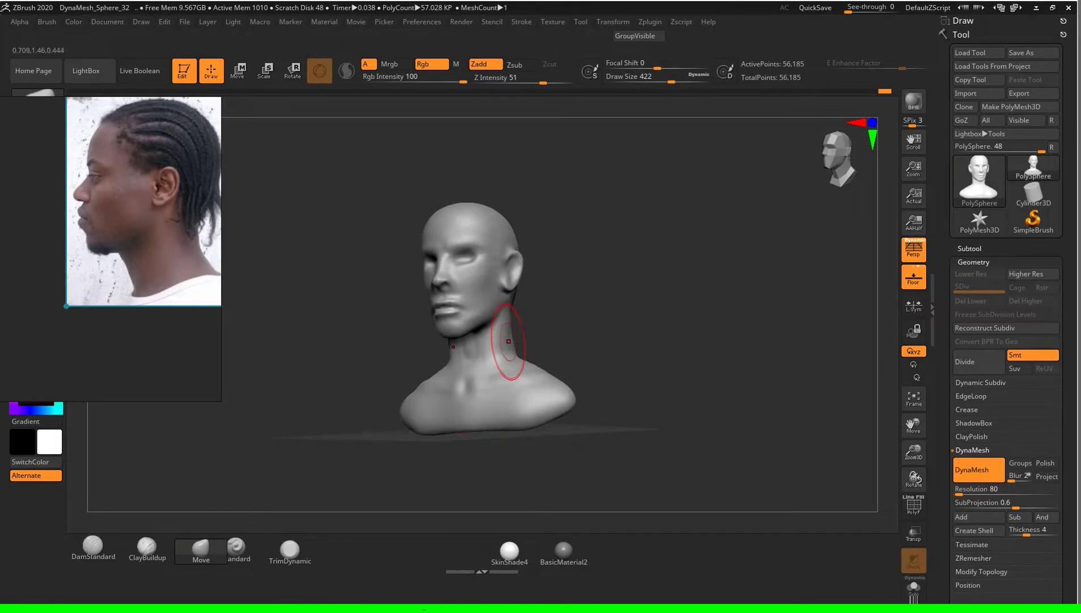
left_click_drag(556, 329, 635, 332)
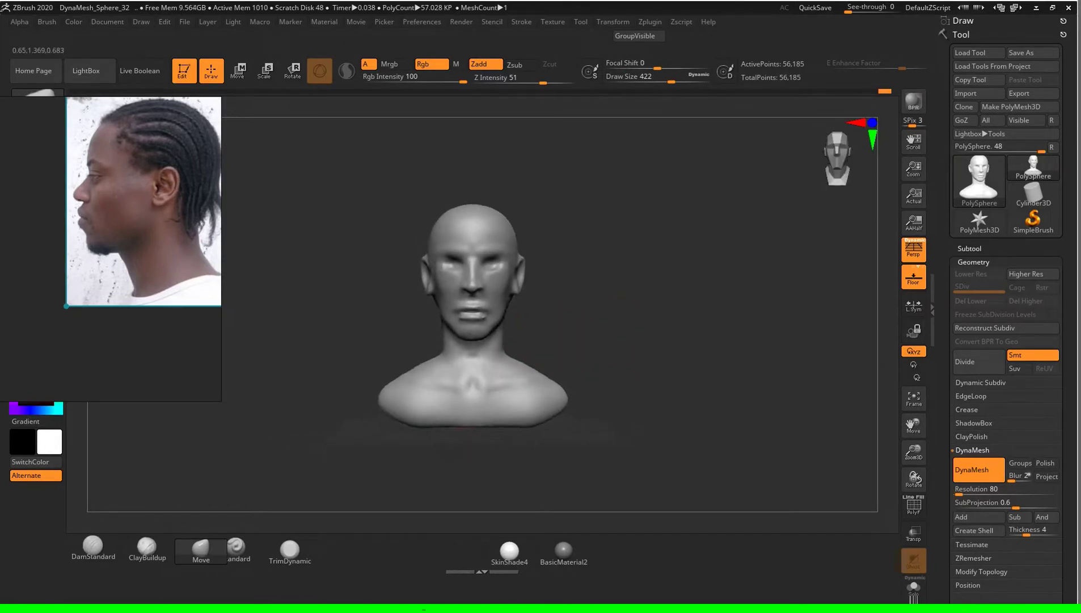
mouse_move(635, 332)
left_mouse_down("alt")
mouse_move(573, 330)
mouse_move(630, 337)
left_mouse_up("alt")
scroll(113, 227, "down", 3)
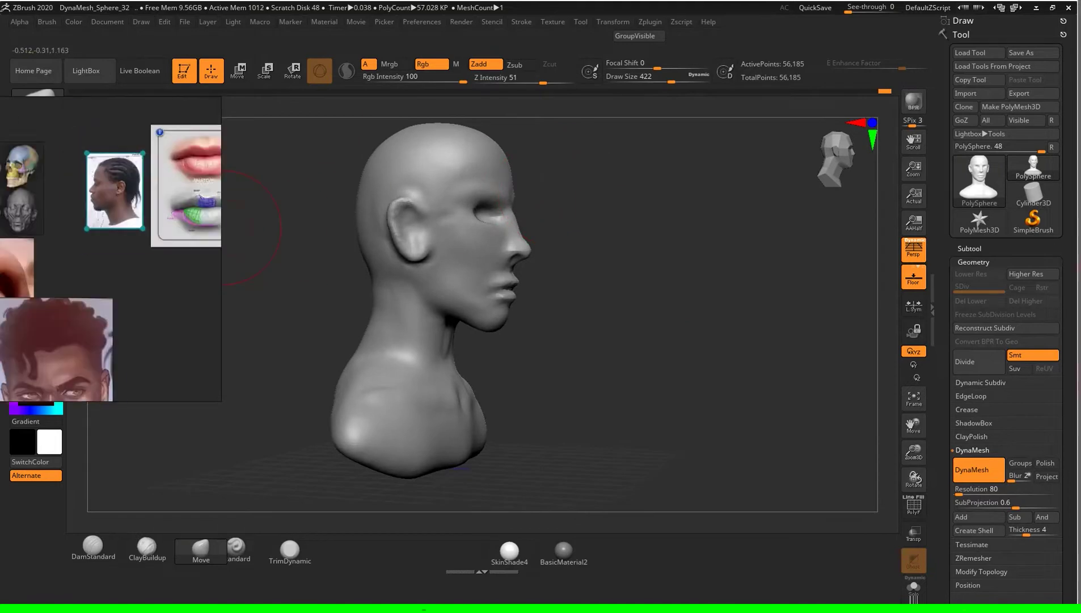
scroll(108, 244, "down", 2)
scroll(108, 250, "up", 3)
scroll(110, 284, "up", 3)
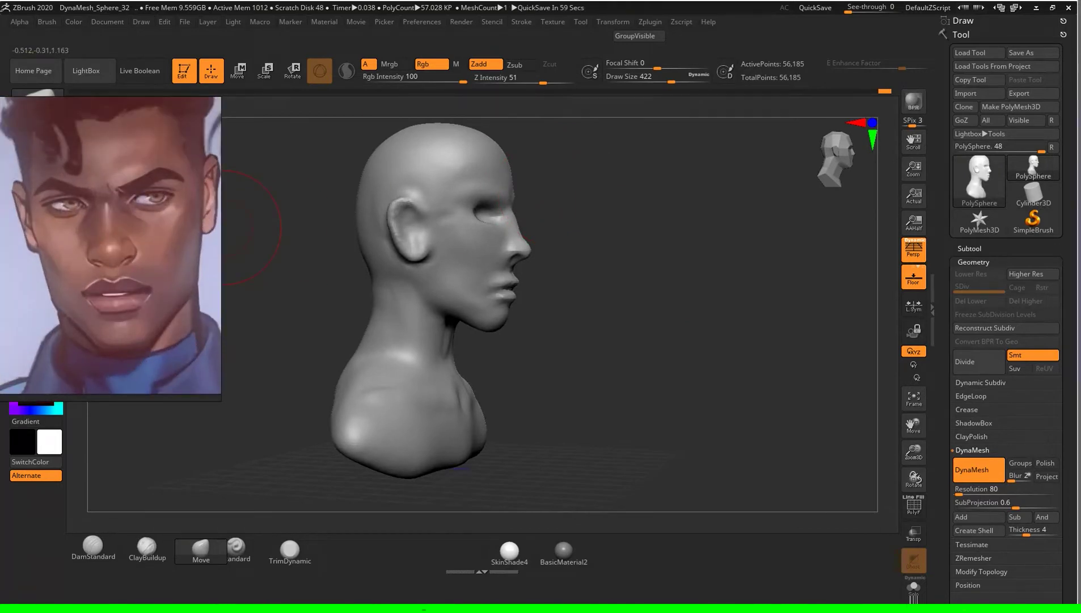
Step: Shrink Draw Size in stages through 239 and 136 down to 74, with ClayBuildup selected
left_click_drag(615, 225, 665, 310)
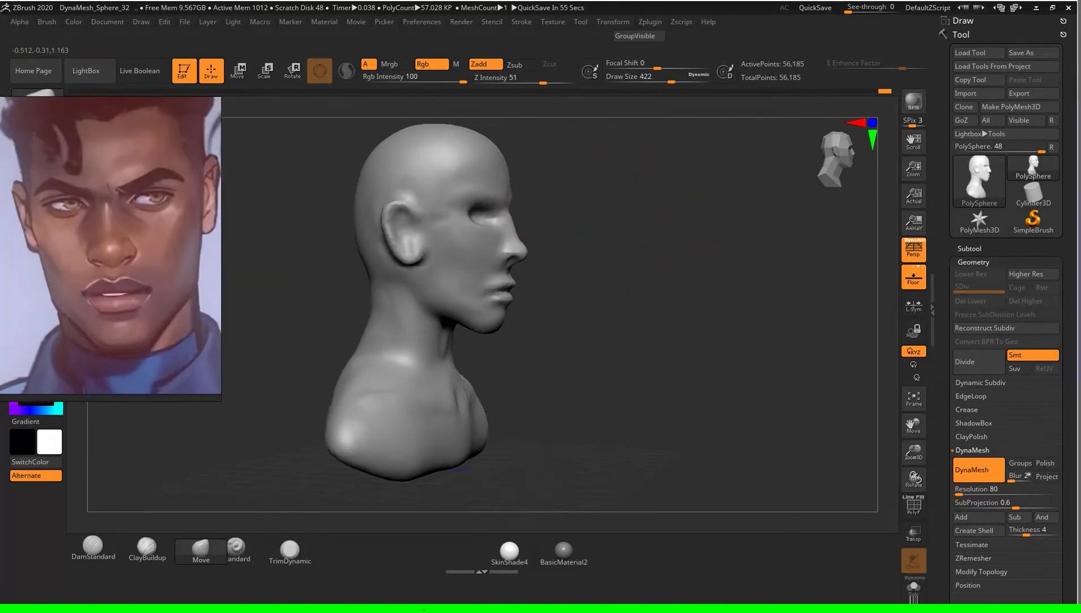
key("s")
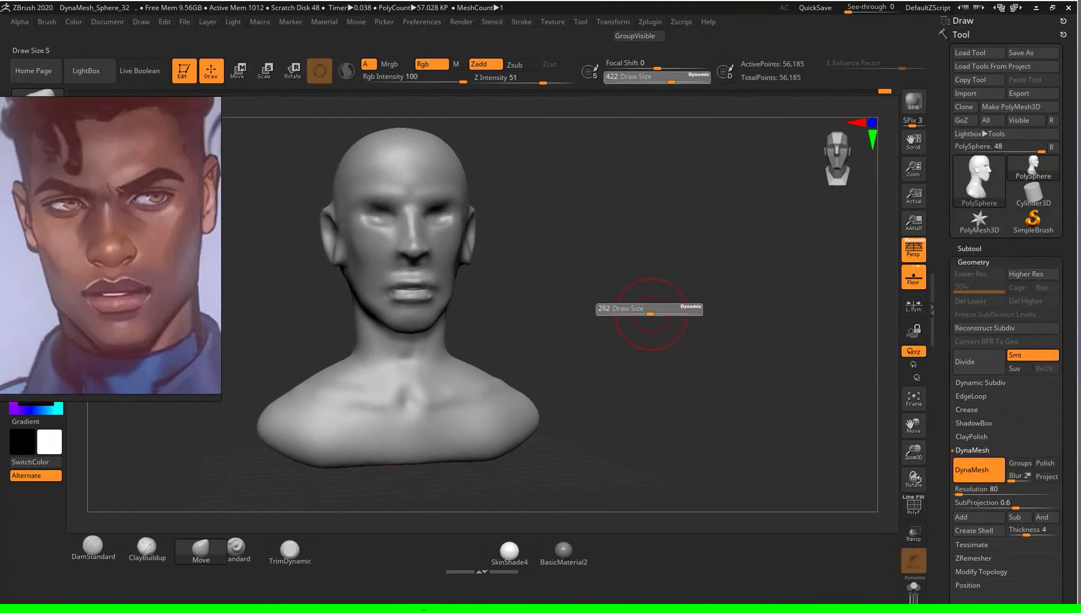
left_click_drag(665, 309, 629, 309)
left_click_drag(681, 340, 681, 284, "alt")
key("s")
left_click(610, 296)
mouse_move(610, 295)
left_mouse_down()
mouse_move(661, 290)
mouse_move(624, 307)
left_mouse_up()
key("s")
left_click(147, 546)
Step: Build up the lips with ClayBuildup, checking them in profile and front views
left_click_drag(681, 340, 647, 352)
left_click_drag(652, 304, 514, 302)
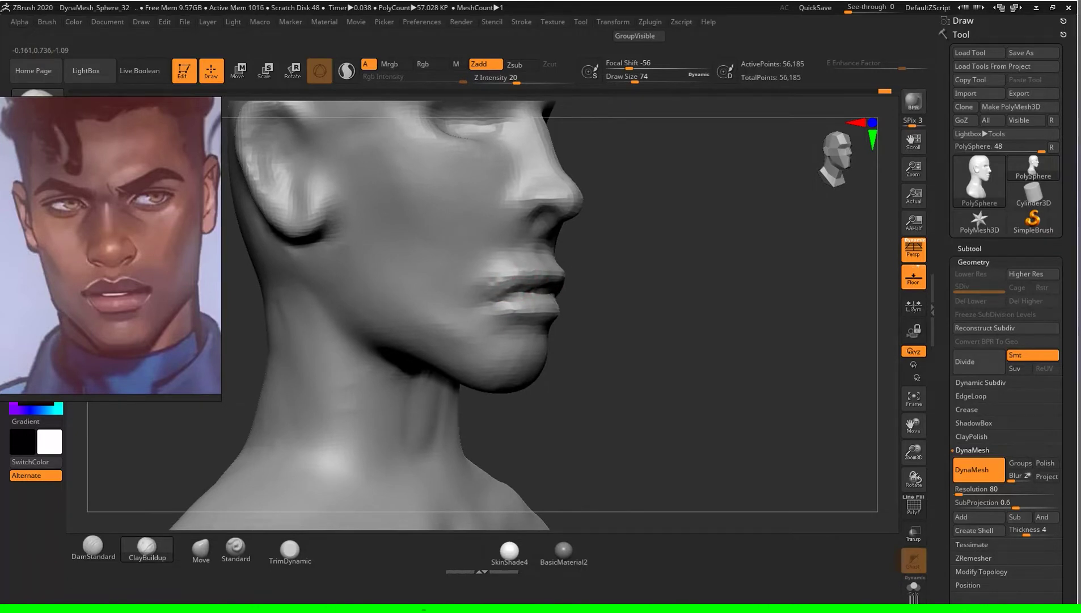
right_click_drag(528, 298, 567, 286)
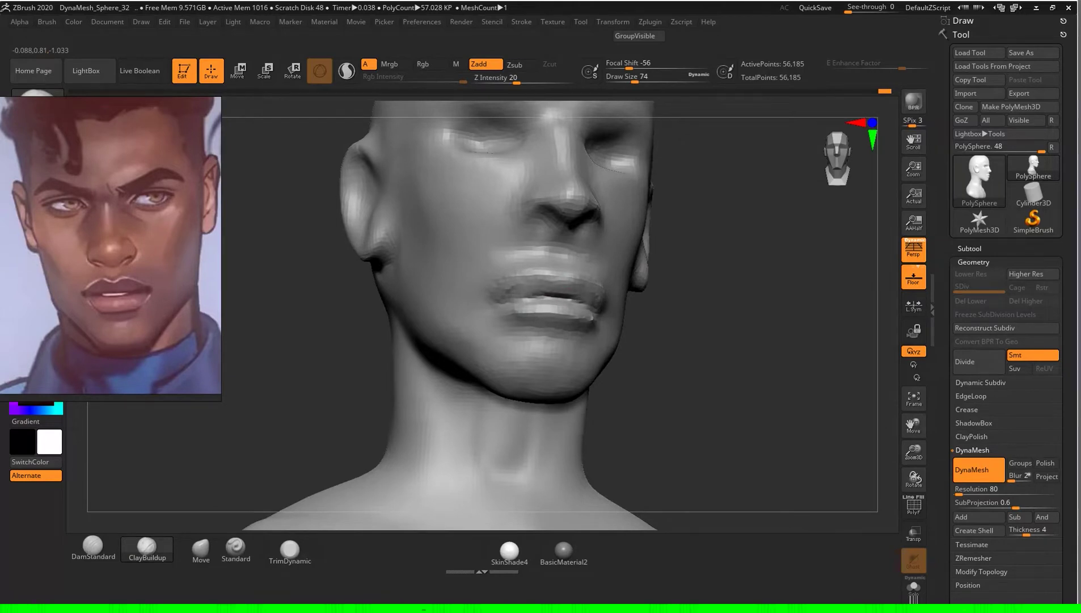
left_click_drag(692, 317, 527, 311)
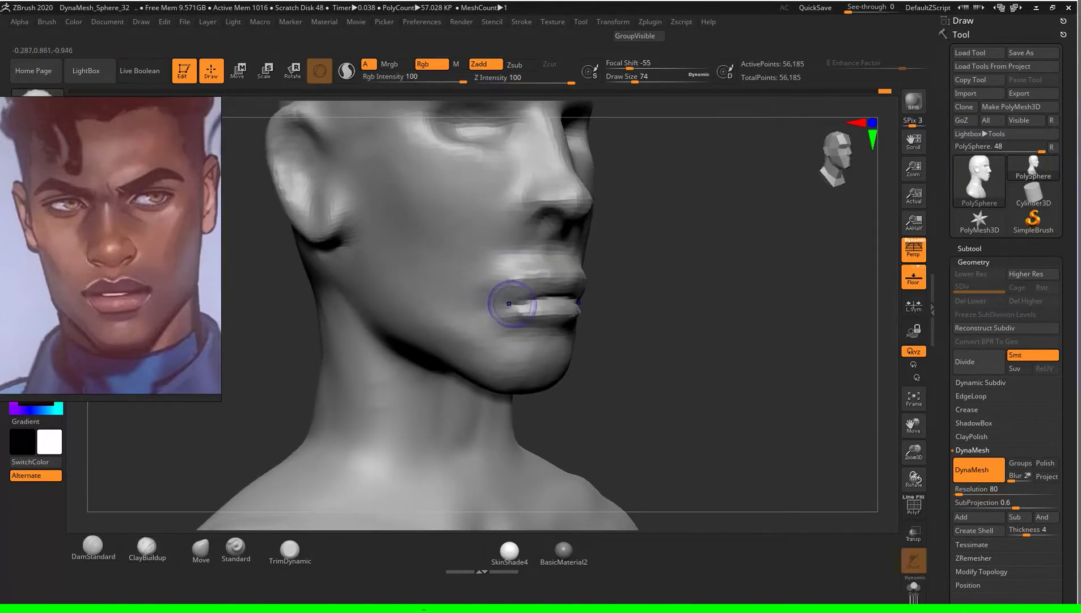
left_click(147, 548)
left_click_drag(724, 314, 772, 306)
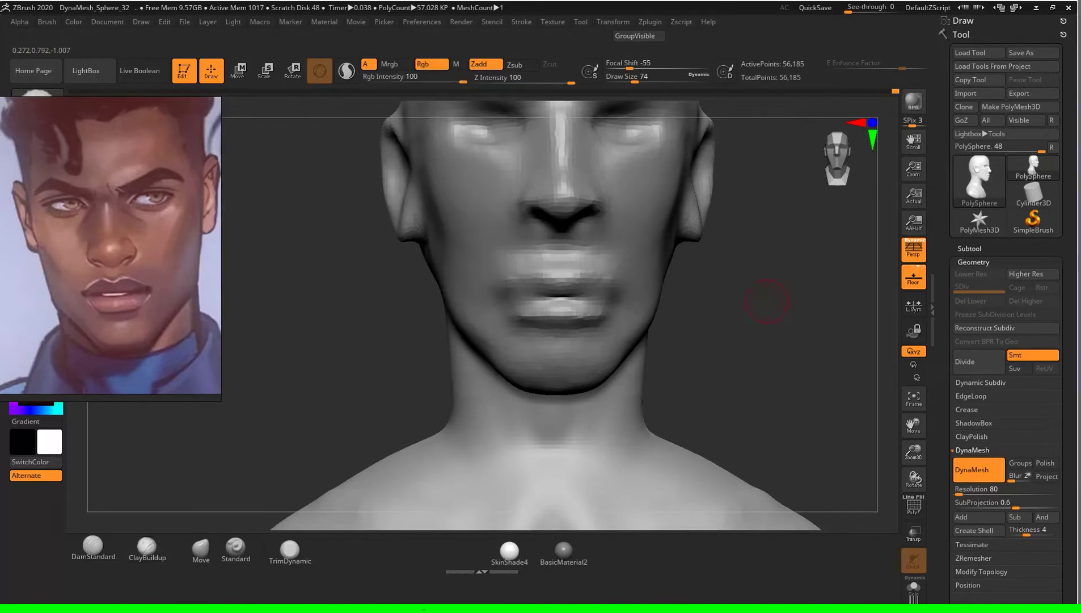
Step: Carve the lip parting line with DamStandard, orbiting to compare front and side
left_click(93, 546)
left_click_drag(318, 329, 678, 314)
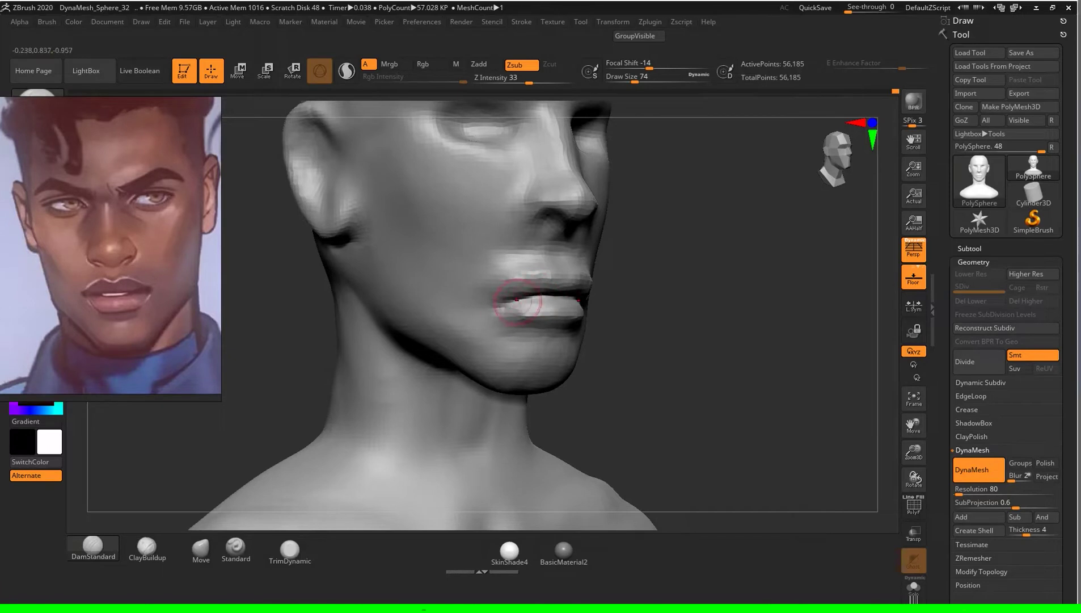
left_click_drag(488, 316, 543, 339)
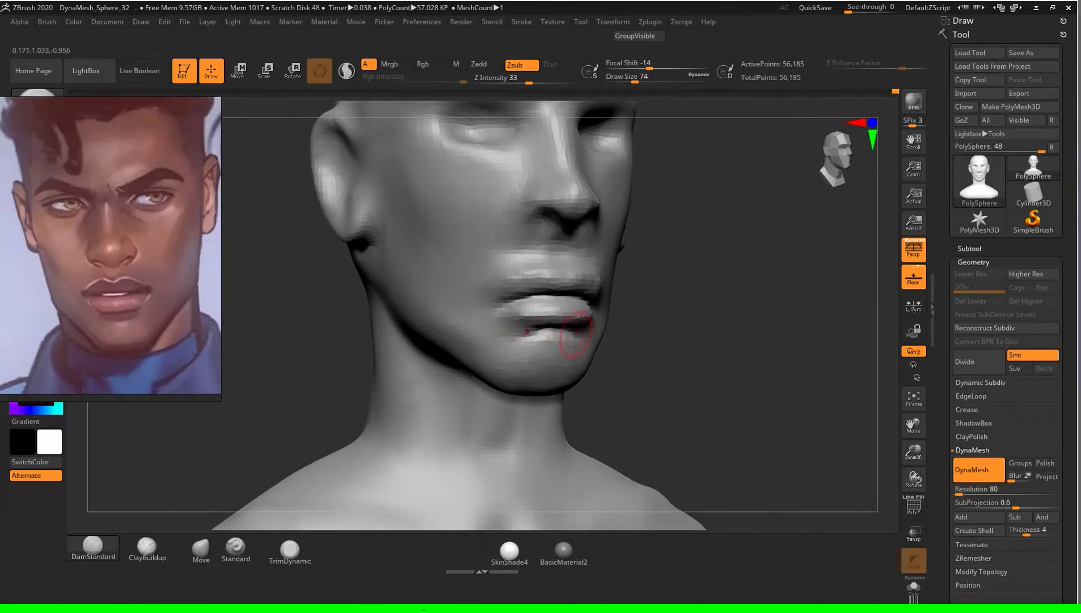
right_click_drag(574, 335, 624, 329, "shift")
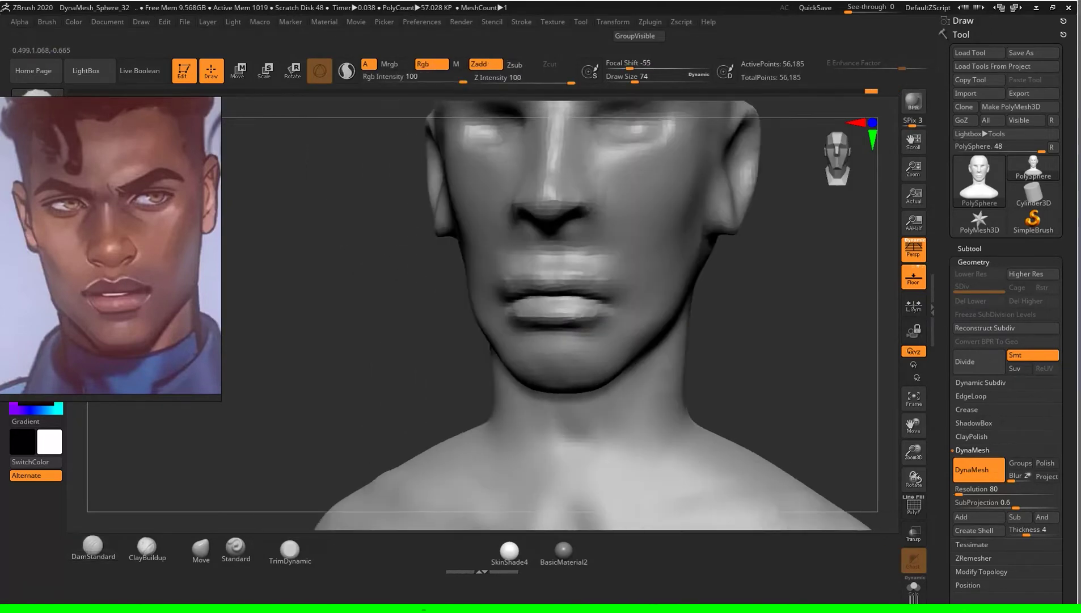
right_click_drag(527, 311, 531, 281)
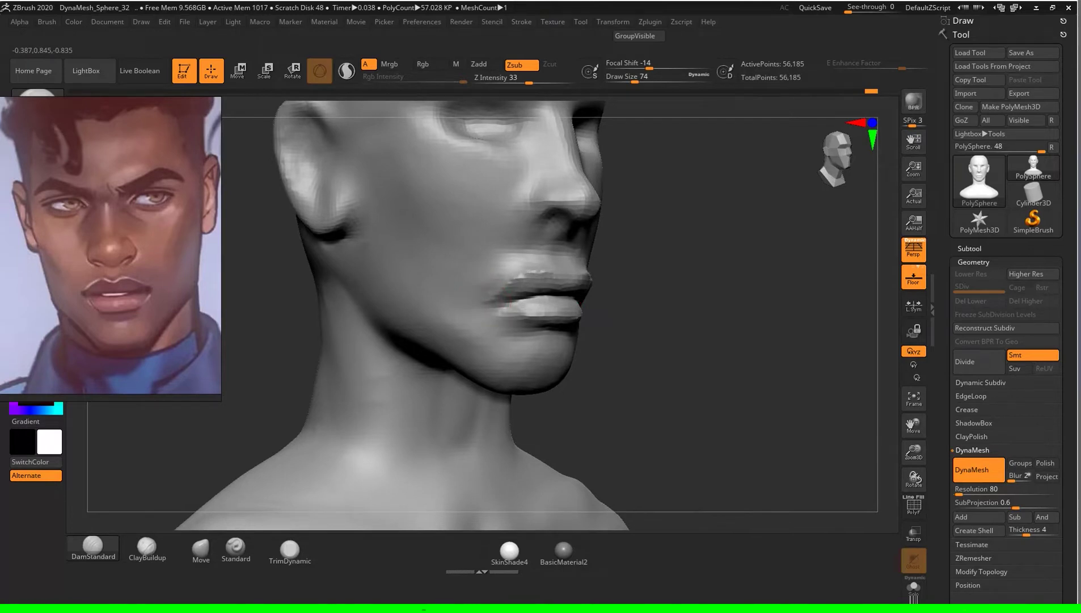
right_click_drag(527, 311, 531, 311)
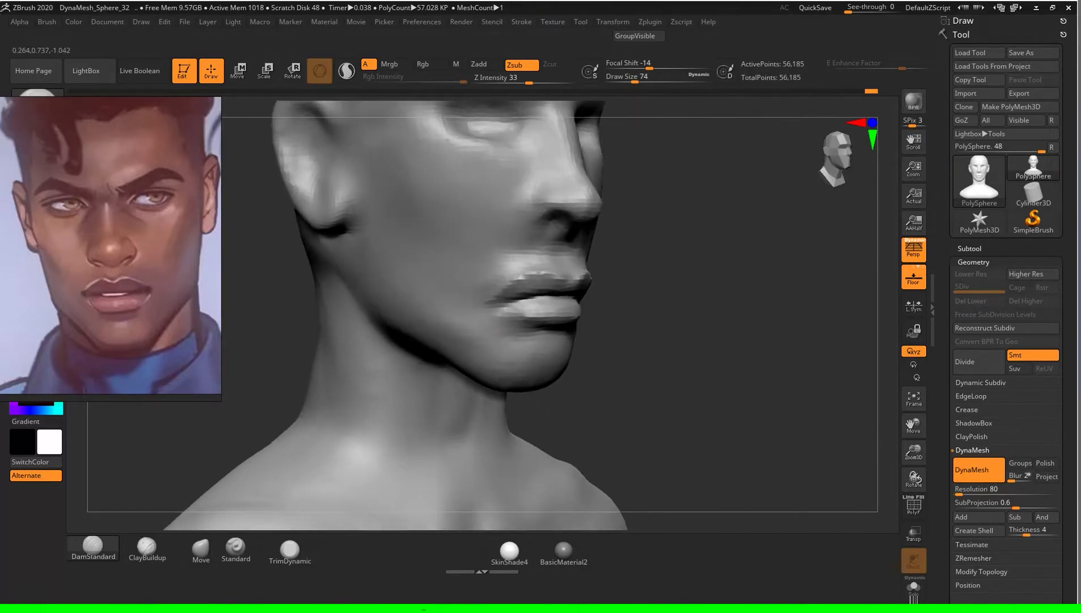
mouse_move(700, 350)
right_mouse_down()
mouse_move(724, 379)
mouse_move(542, 284)
right_mouse_up()
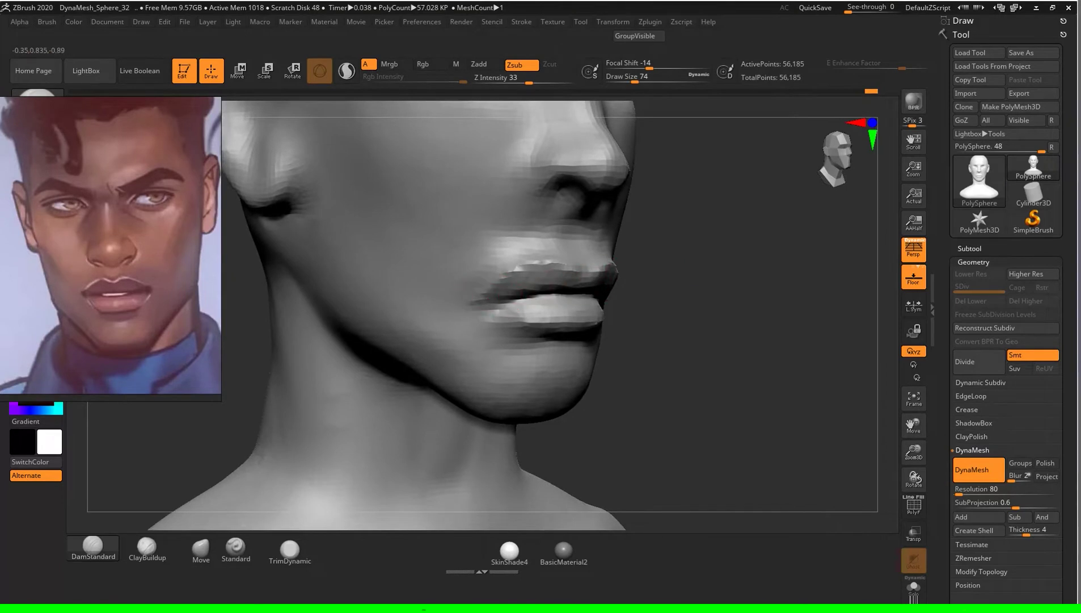
Step: Swap between Move and DamStandard by hotkey and push the lips into a new shape
key("b")
key("s")
key("t")
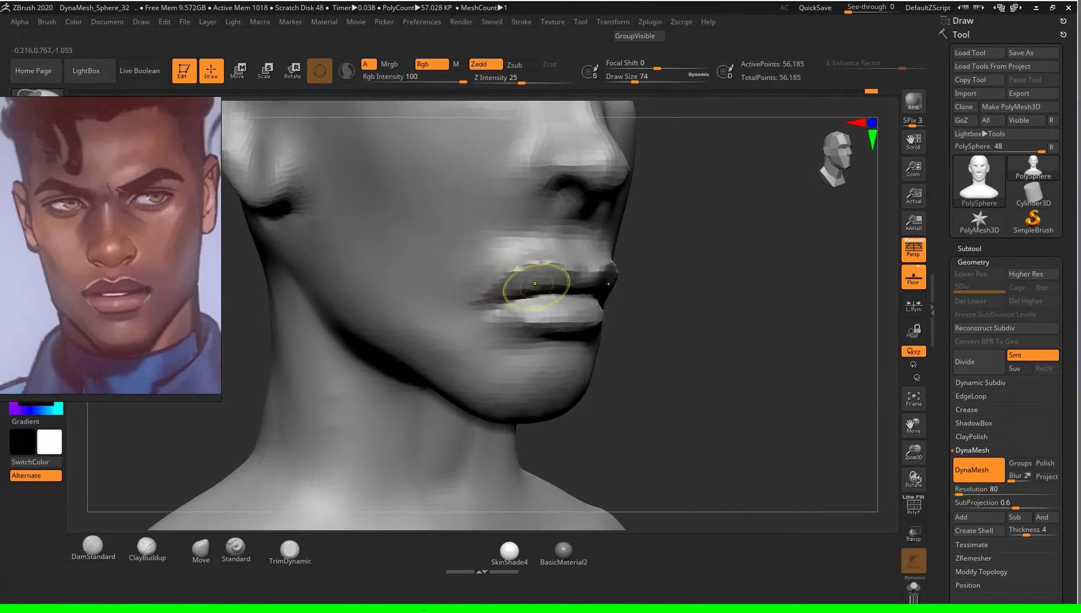
key("b")
key("d")
key("s")
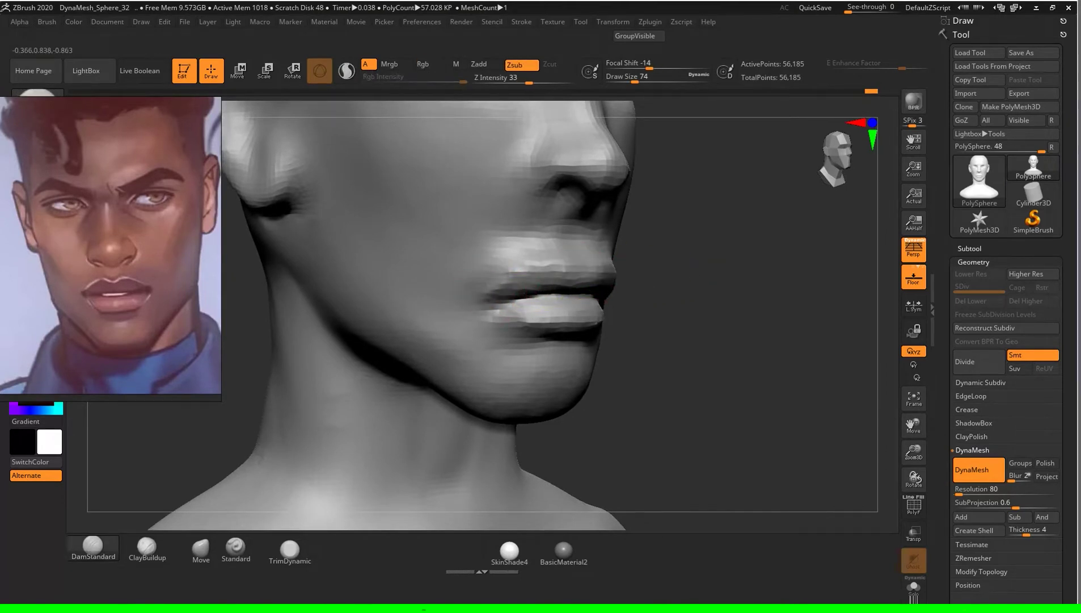
mouse_move(767, 294)
right_mouse_down()
mouse_move(772, 309)
mouse_move(763, 261)
mouse_move(612, 344)
mouse_move(480, 306)
right_mouse_up()
key("b")
key("m")
key("v")
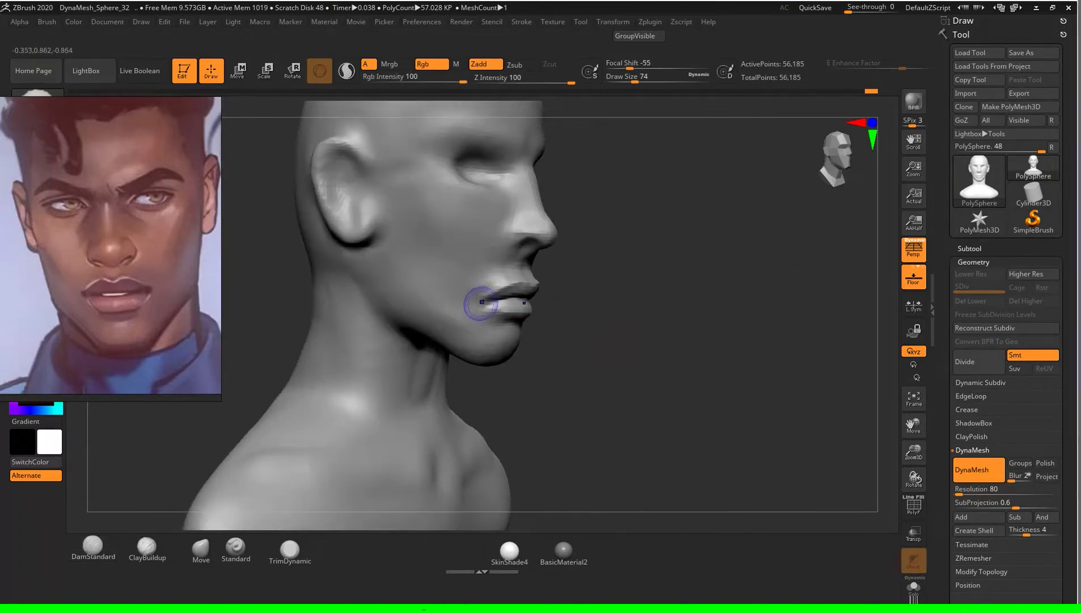
mouse_move(483, 301)
left_mouse_down()
mouse_move(494, 288)
mouse_move(499, 308)
left_mouse_up()
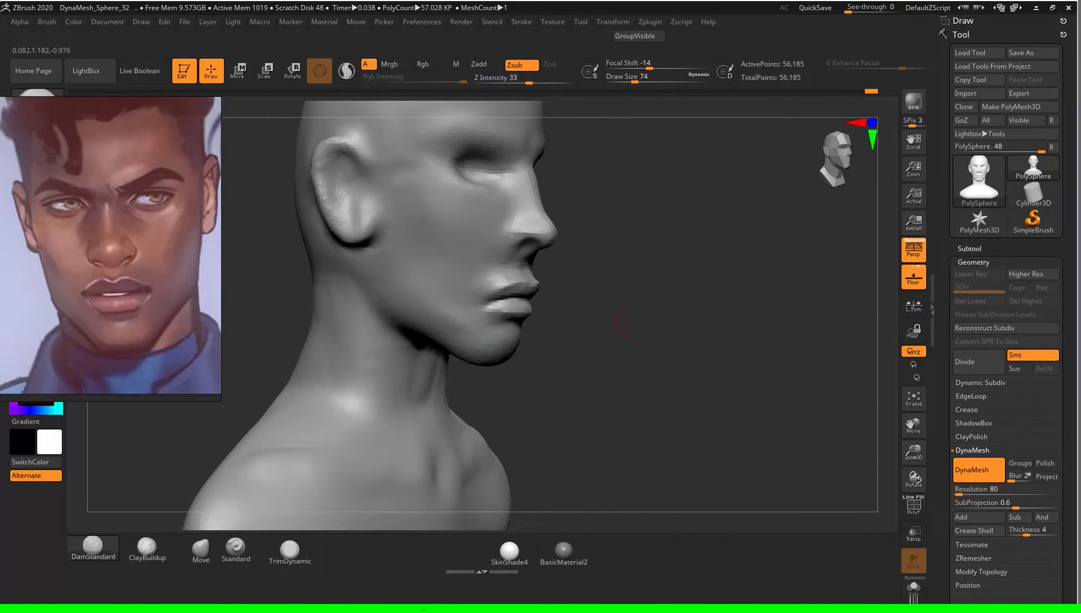
Step: Keep alternating DamStandard and Move to deepen the mouth corners and the crease under the lower lip
key("b")
key("d")
key("s")
key("b")
key("m")
key("v")
mouse_move(724, 330)
right_mouse_down()
mouse_move(698, 317)
mouse_move(715, 307)
mouse_move(705, 291)
mouse_move(227, 513)
right_mouse_up()
key("b")
key("d")
key("s")
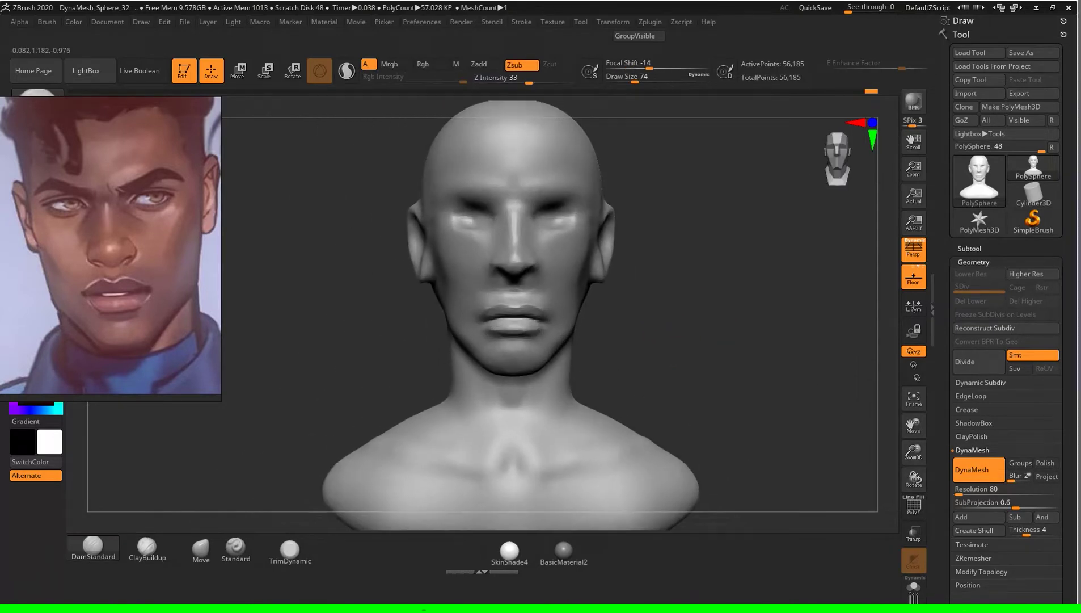
left_click(200, 547)
Step: Reshape the lip profile with Move at brush sizes 172, 202 and 149, undoing one stroke
key("s")
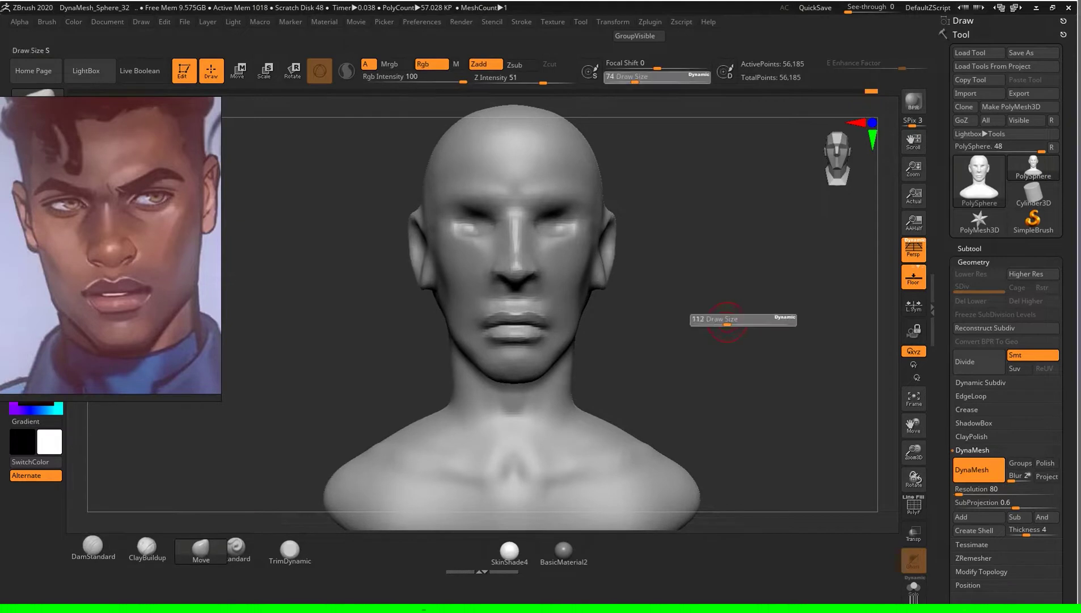
key("Return")
right_click_drag(735, 323, 564, 329, "alt")
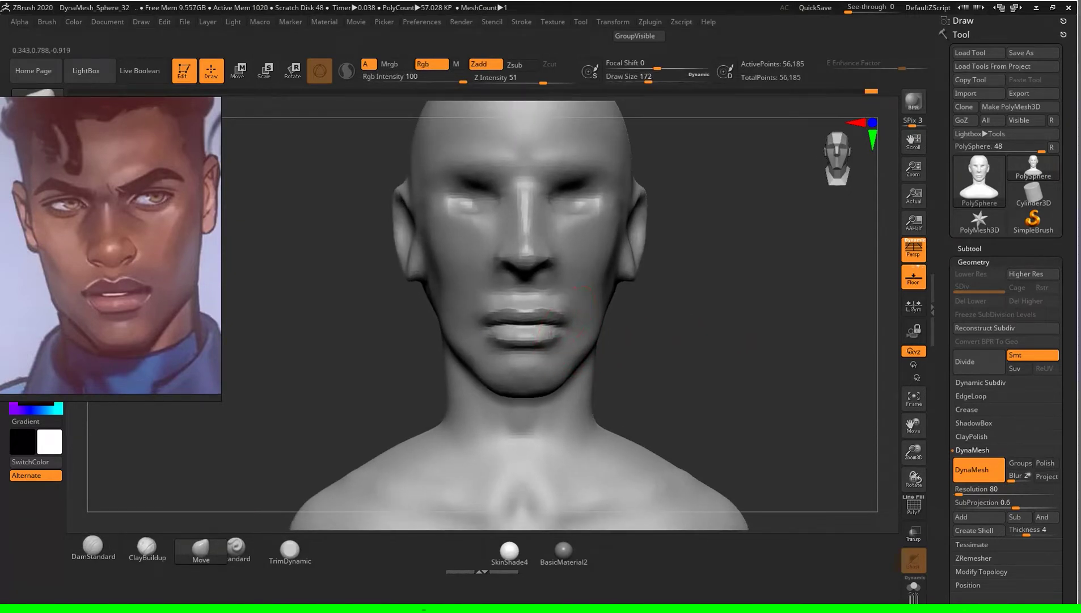
right_click_drag(736, 313, 533, 309)
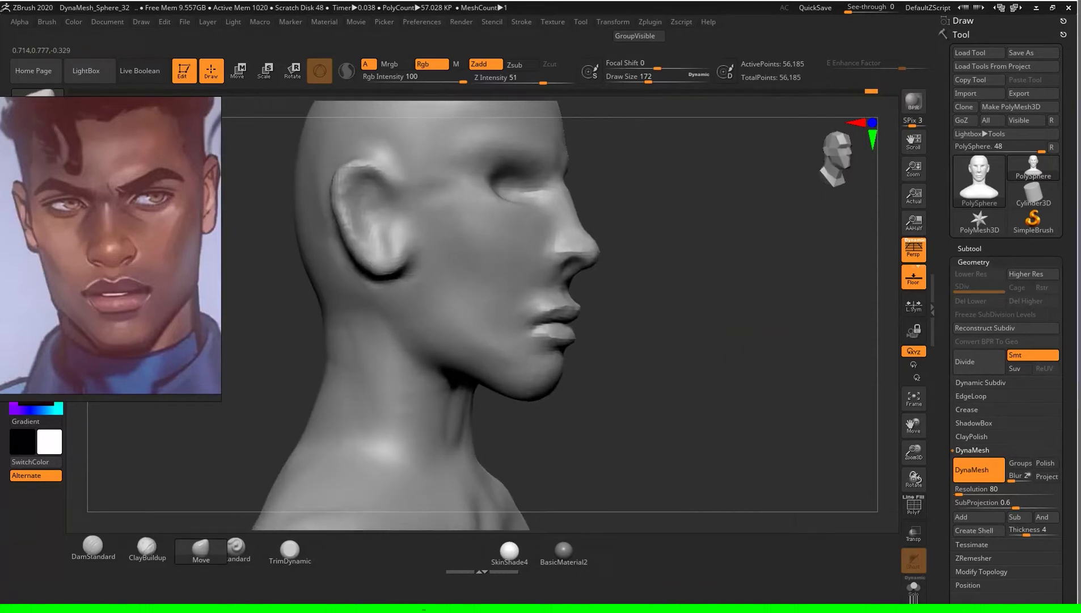
right_click_drag(625, 312, 647, 316)
key("s")
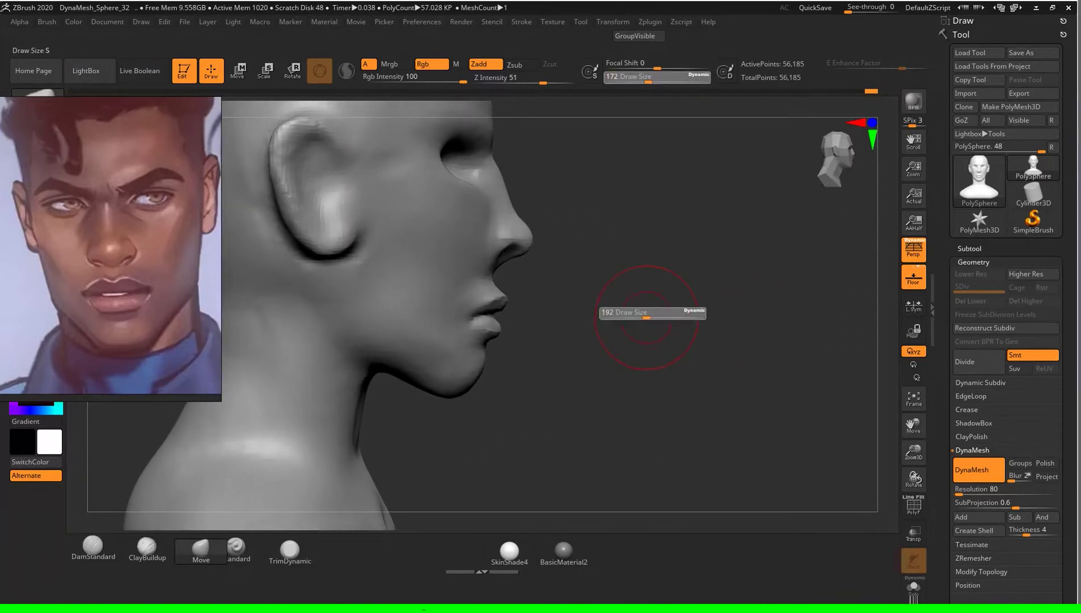
left_click(648, 316)
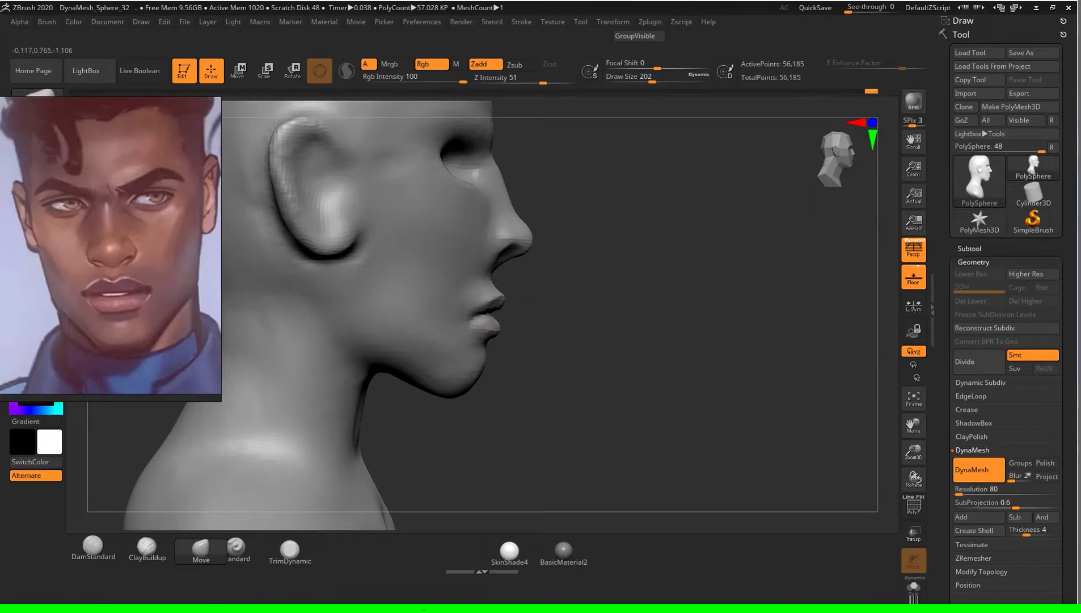
mouse_move(480, 374)
right_mouse_down()
mouse_move(442, 377)
mouse_move(724, 314)
mouse_move(686, 343)
right_mouse_up()
key("s")
left_click_drag(687, 343, 678, 344)
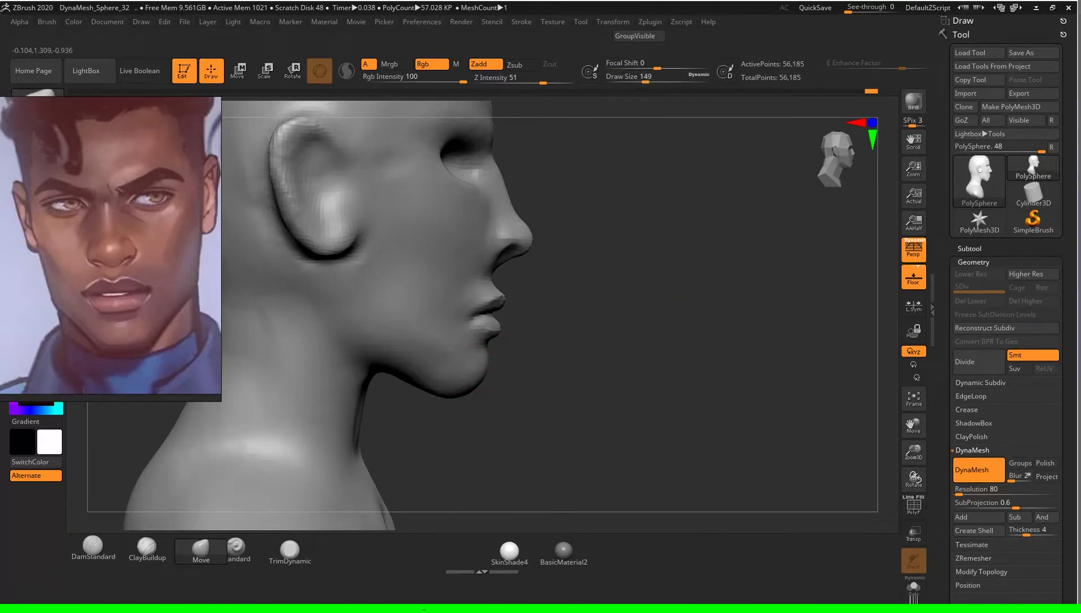
key("ctrl+z")
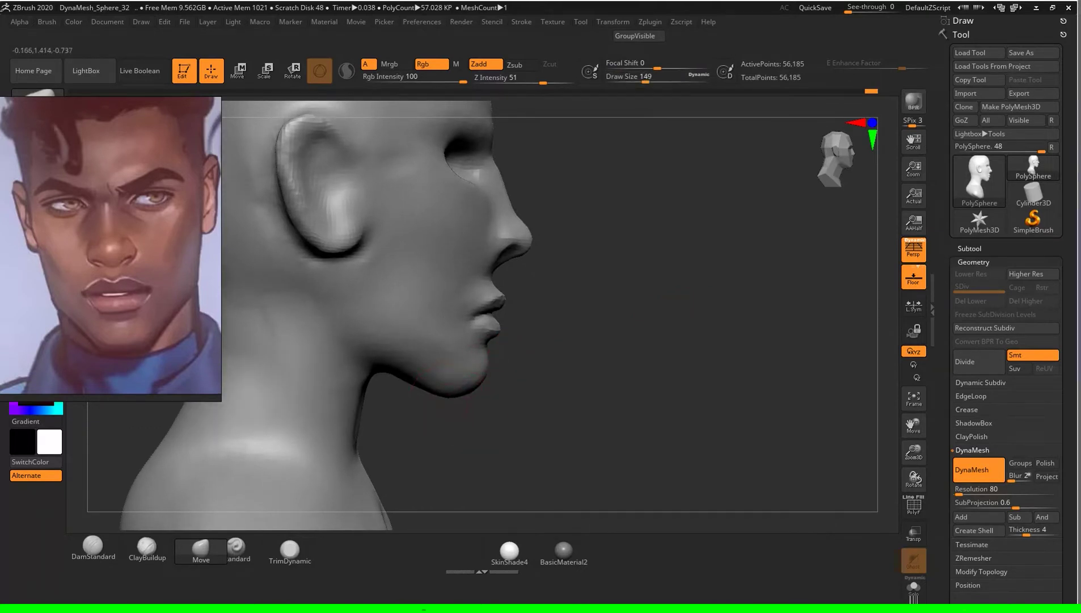
Step: Work the mouth from the front with the brush at 71, 80, then about 97
mouse_move(494, 382)
left_mouse_down()
mouse_move(704, 348)
mouse_move(691, 380)
mouse_move(638, 353)
left_mouse_up()
key("s")
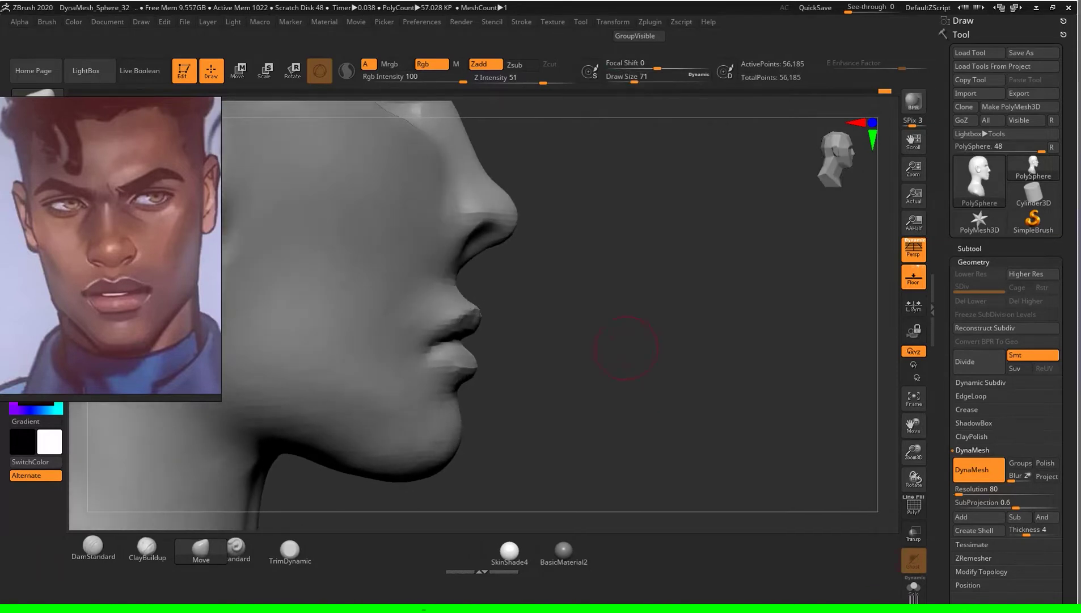
left_click_drag(532, 330, 624, 330)
key("s")
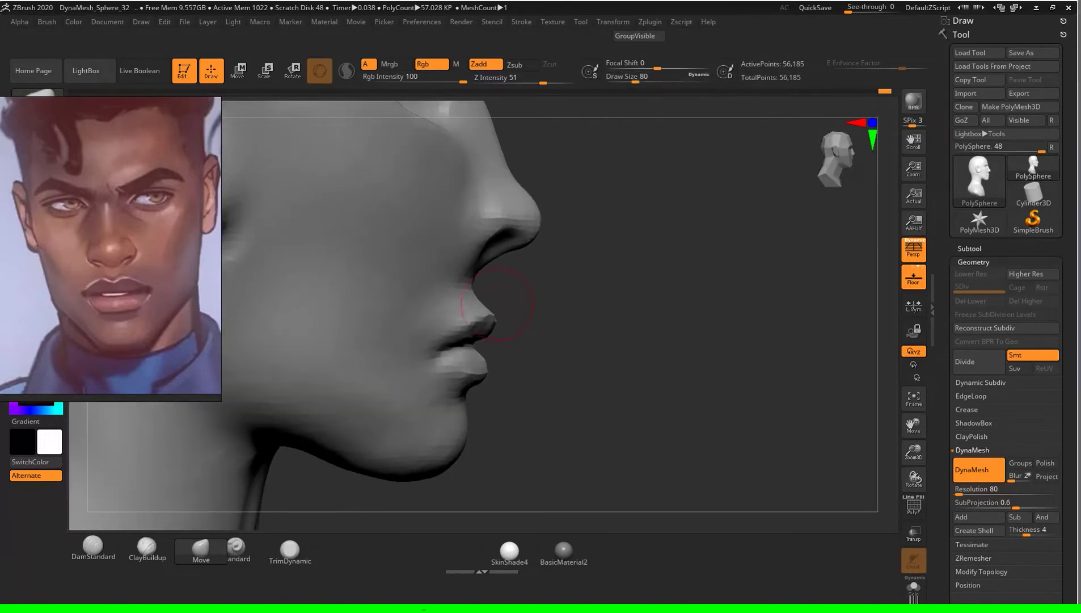
key("s")
left_click_drag(533, 291, 542, 291)
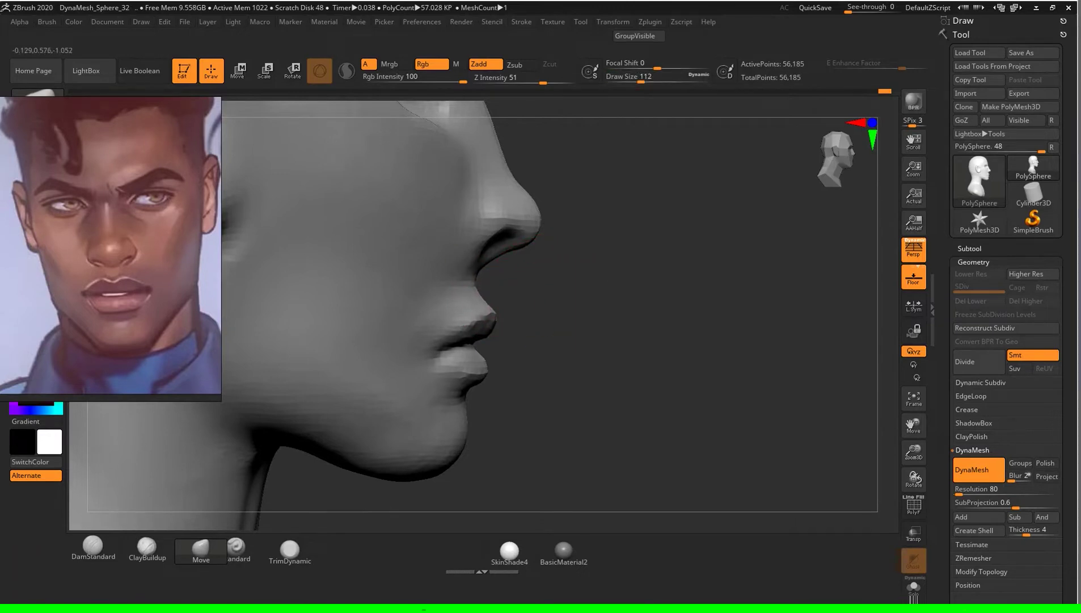
left_click_drag(489, 293, 658, 313, "shift")
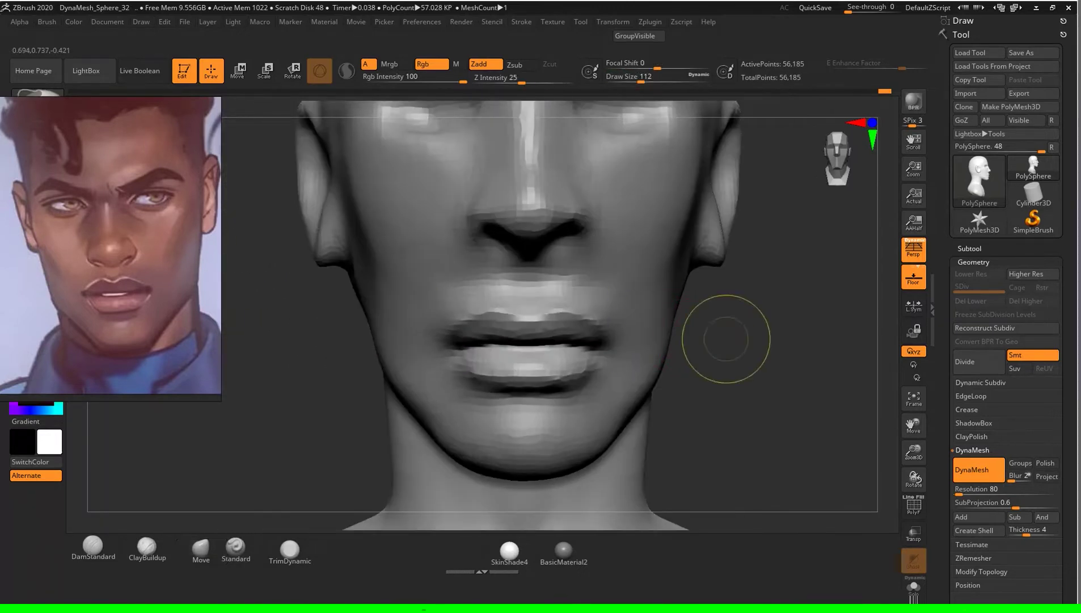
Step: Nudge the nose and cheek with Move and add ClayBuildup strokes from three-quarter and front views
key("b")
key("m")
key("v")
mouse_move(769, 384)
left_mouse_down()
mouse_move(763, 343)
mouse_move(648, 368)
left_mouse_up()
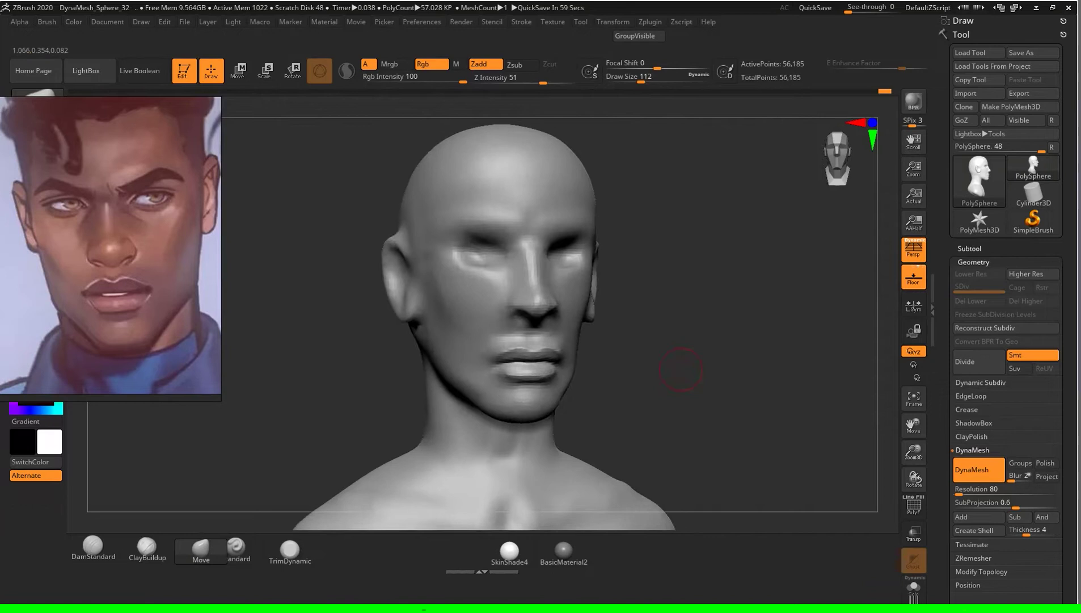
key("b")
key("c")
key("b")
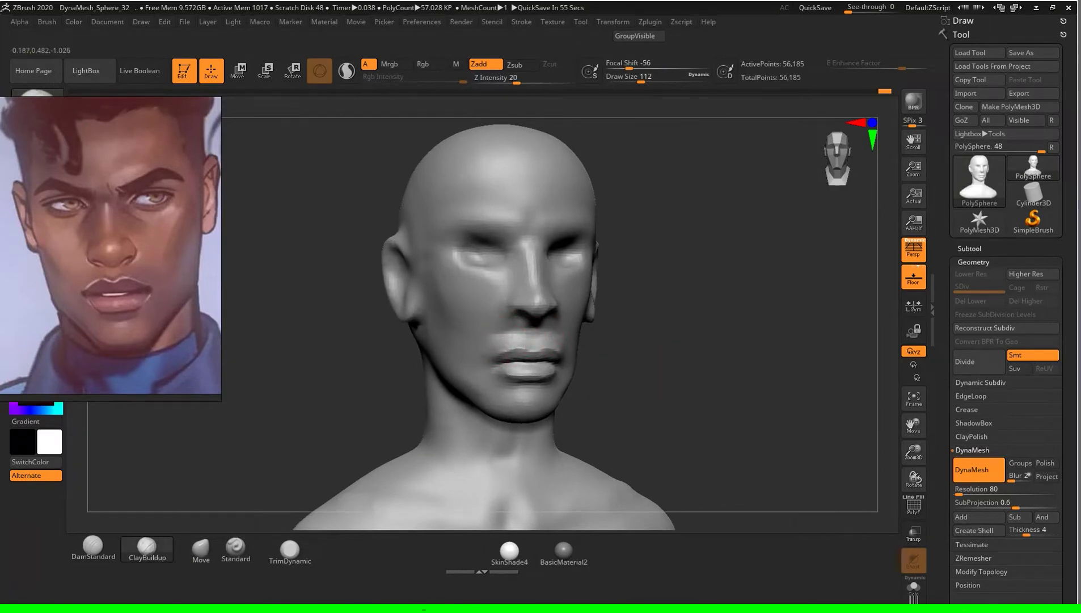
left_click_drag(648, 367, 494, 348)
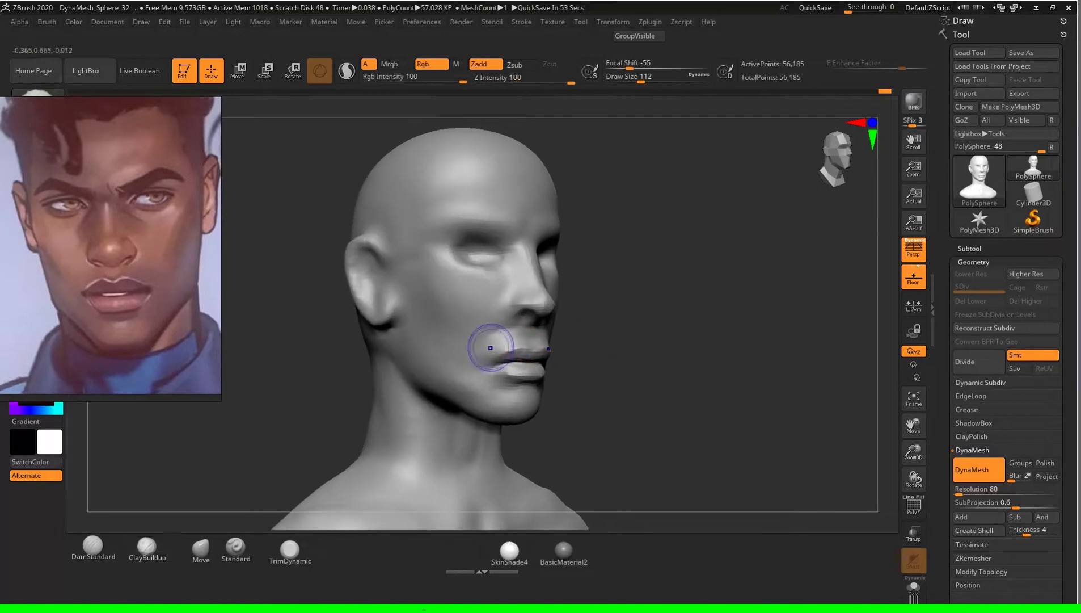
key("b")
key("c")
Step: Pull the lower lip down and fuller with Move at size 365, then shrink it to 207
key("b")
mouse_move(506, 333)
left_mouse_down()
mouse_move(728, 365)
mouse_move(716, 357)
mouse_move(748, 349)
mouse_move(716, 338)
left_mouse_up()
key("b")
key("m")
key("v")
key("s")
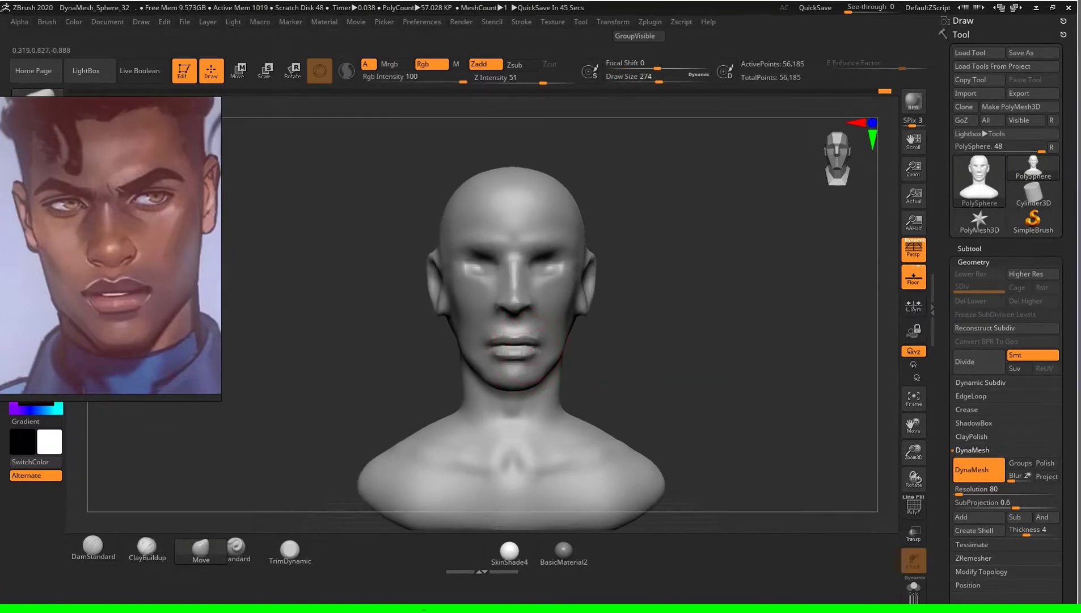
key("s")
mouse_move(726, 338)
left_mouse_down()
mouse_move(740, 338)
mouse_move(647, 346)
left_mouse_up()
left_click_drag(525, 345, 523, 352)
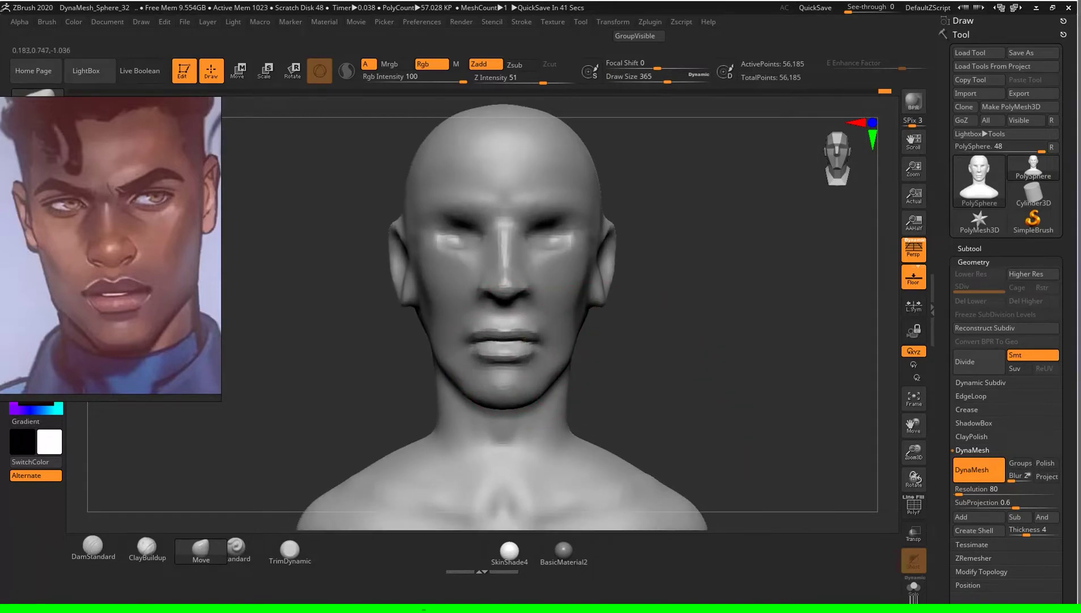
key("s")
left_click_drag(714, 340, 689, 340)
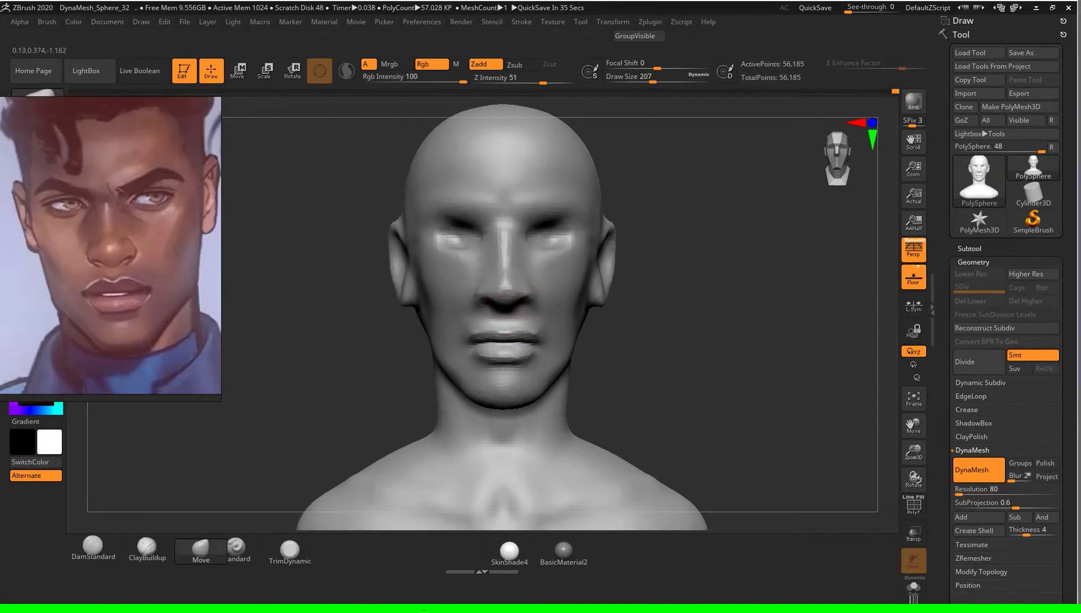
Step: Check the mouth in profile, frame the bust, and reduce the brush to 120 then 74
mouse_move(599, 337)
left_mouse_down()
mouse_move(687, 340)
mouse_move(680, 350)
left_mouse_up()
key("s")
right_click_drag(500, 311, 501, 316, "ctrl")
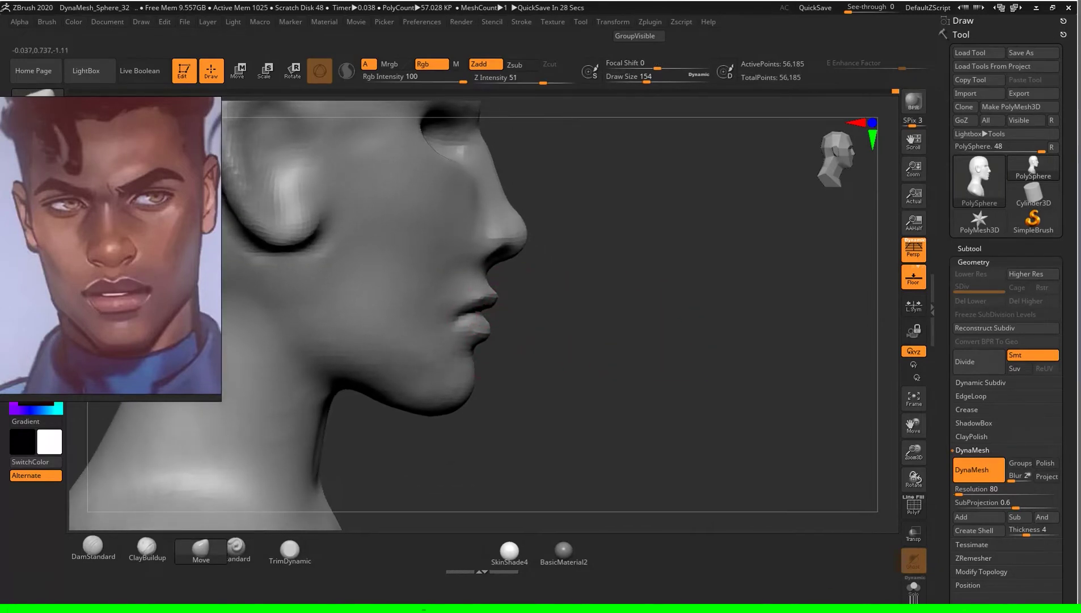
left_click_drag(534, 328, 590, 329)
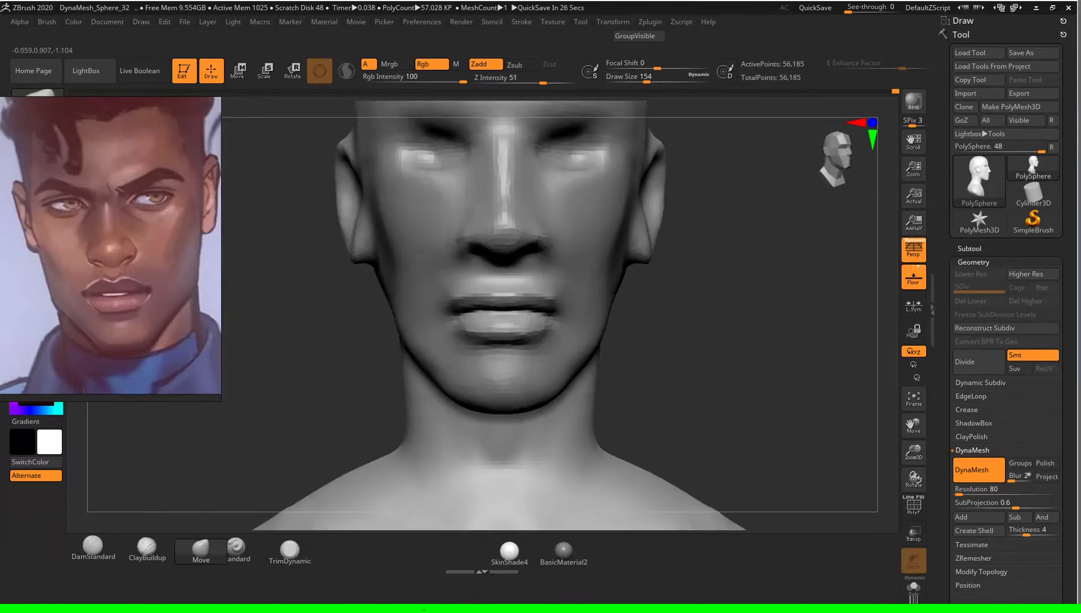
key("f")
mouse_move(737, 340)
left_mouse_down()
mouse_move(681, 341)
mouse_move(805, 340)
left_mouse_up()
left_click_drag(738, 352, 744, 295, "alt")
key("s")
mouse_move(763, 349)
left_mouse_down()
mouse_move(737, 341)
mouse_move(737, 317)
left_mouse_up()
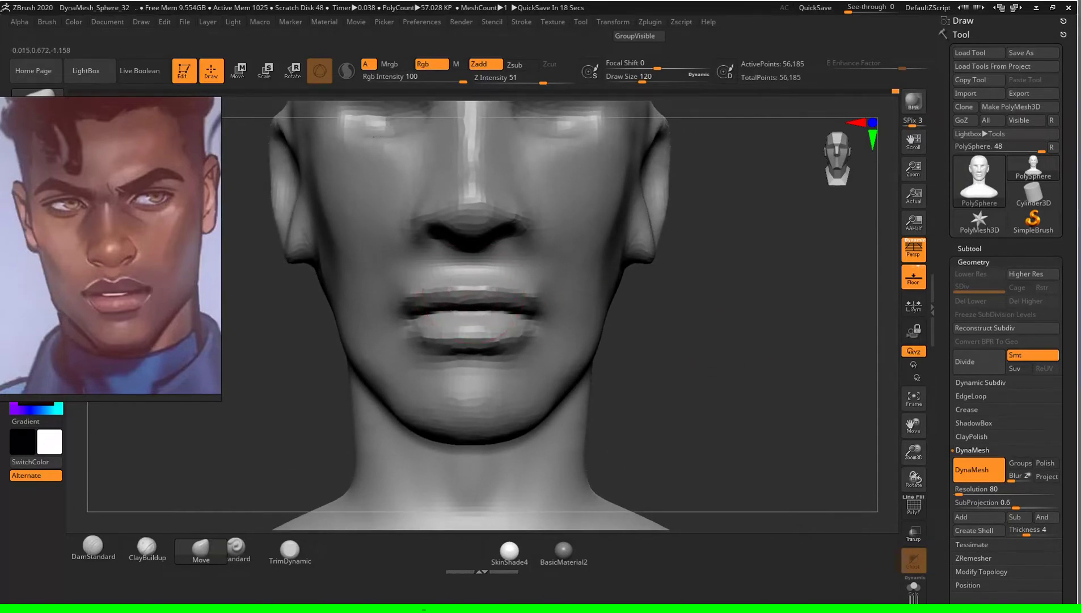
key("s")
left_click_drag(687, 317, 683, 317)
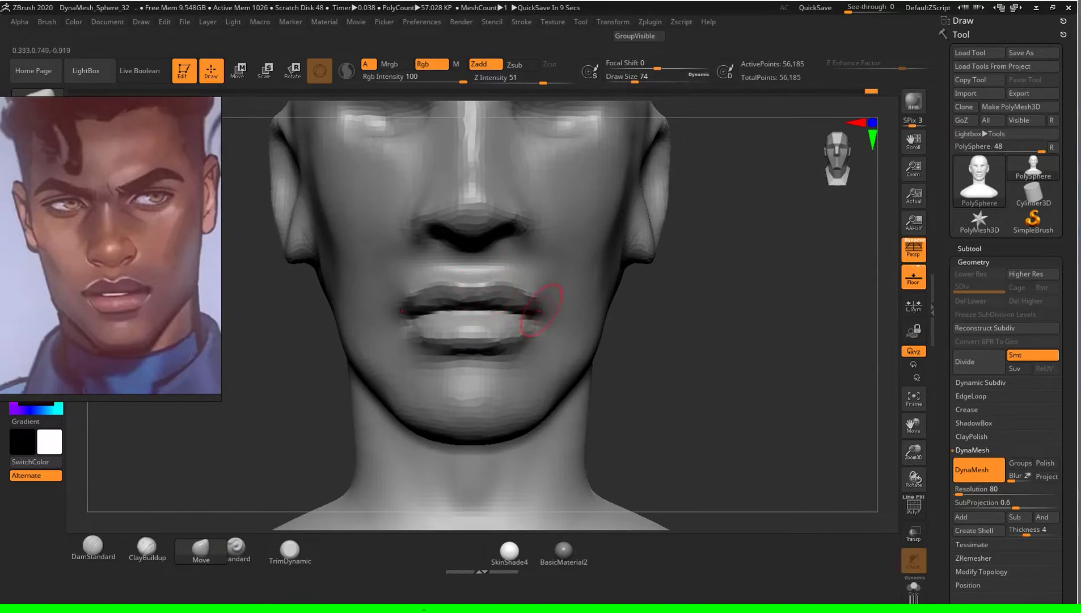
Step: Refine the mouth with Move from profile and front views, ending on ClayBuildup
left_click_drag(545, 386, 700, 387)
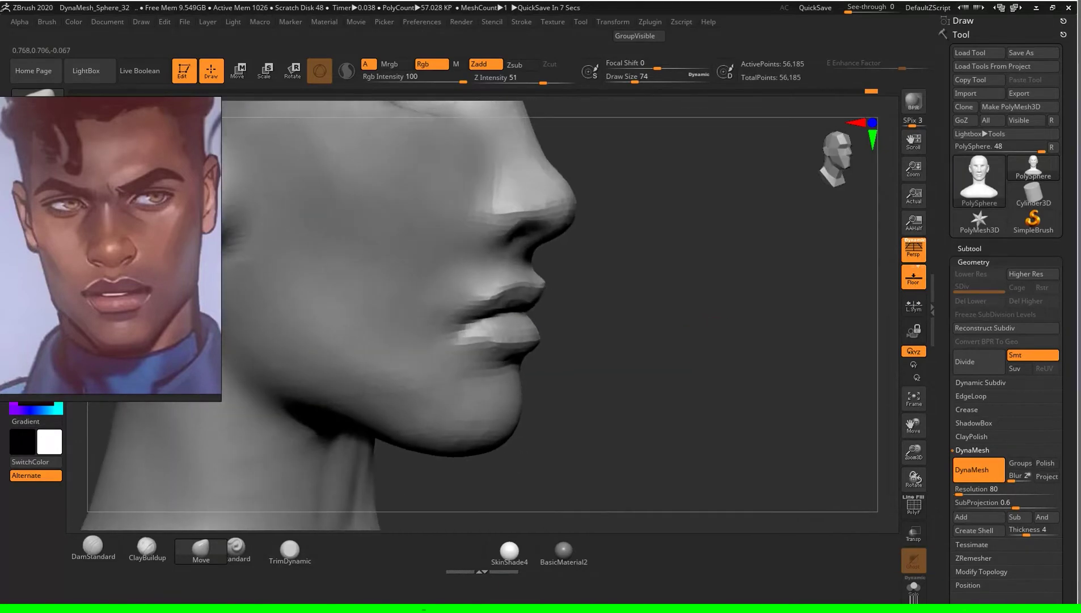
left_click(201, 547)
mouse_move(840, 339)
left_mouse_down()
mouse_move(697, 338)
mouse_move(716, 339)
mouse_move(675, 317)
left_mouse_up()
key("s")
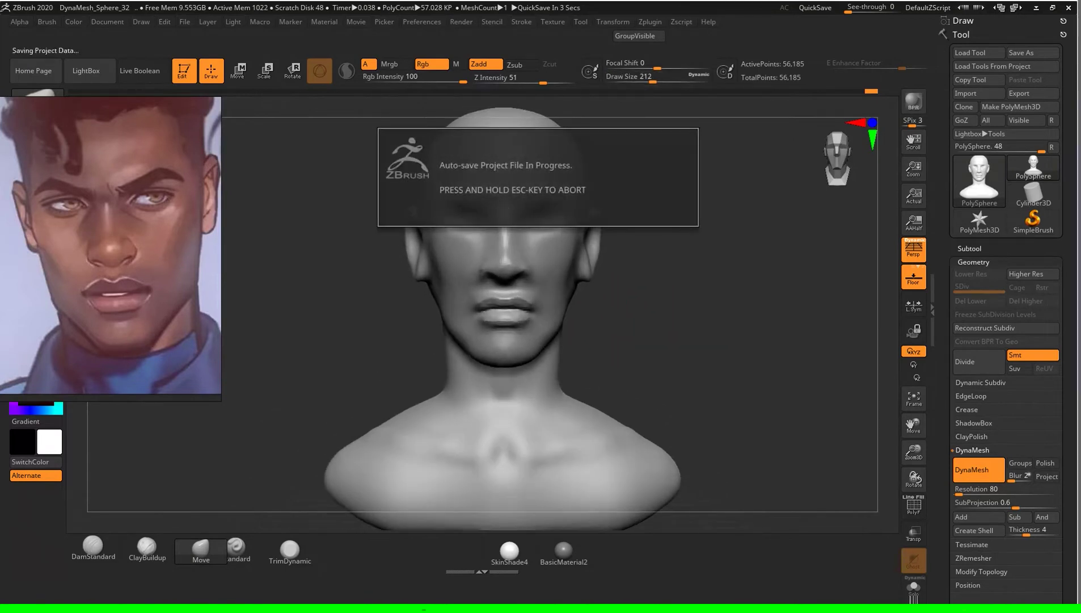
left_click_drag(697, 363, 698, 339, "alt")
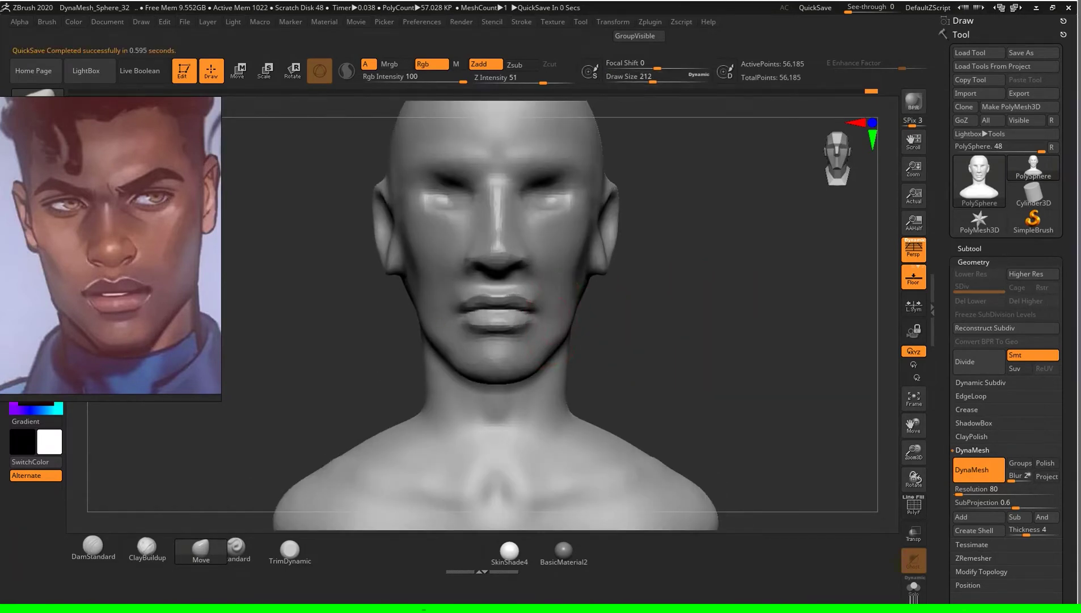
left_click_drag(672, 332, 711, 320)
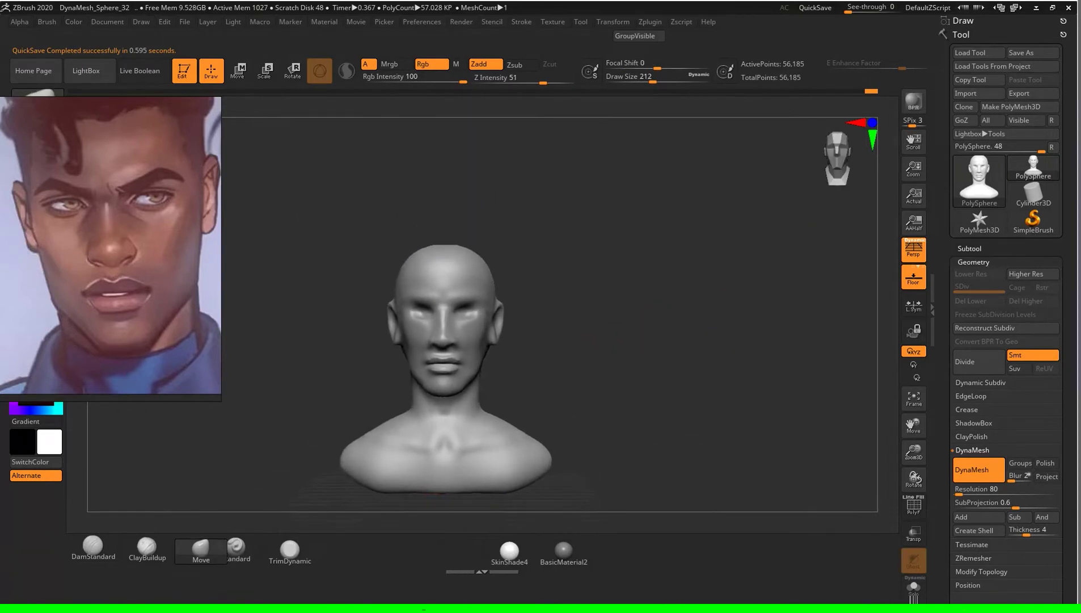
mouse_move(711, 319)
left_mouse_down("alt")
mouse_move(687, 374)
mouse_move(705, 389)
mouse_move(702, 341)
mouse_move(669, 295)
left_mouse_up("alt")
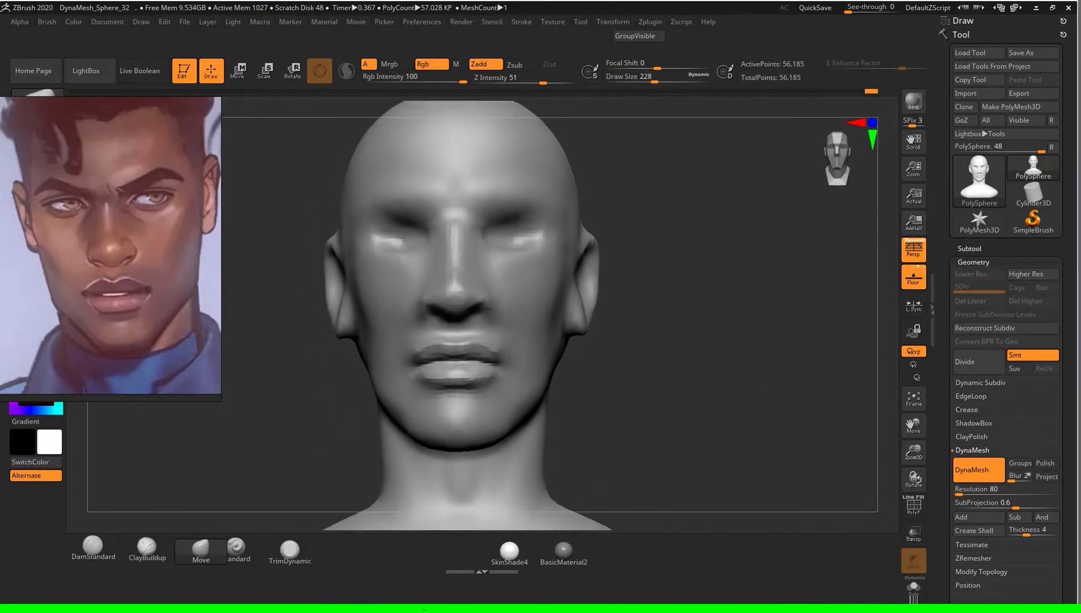
left_click(146, 548)
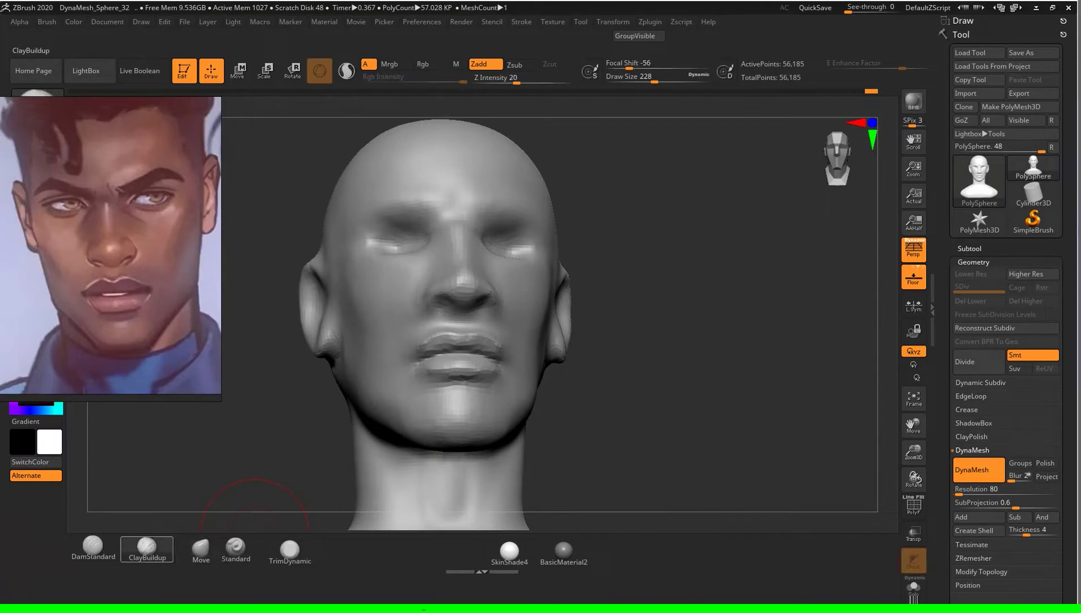
Step: Build up the upper lip with ClayBuildup at Draw Size 104, then 37 and 77
type("s104")
key("Return")
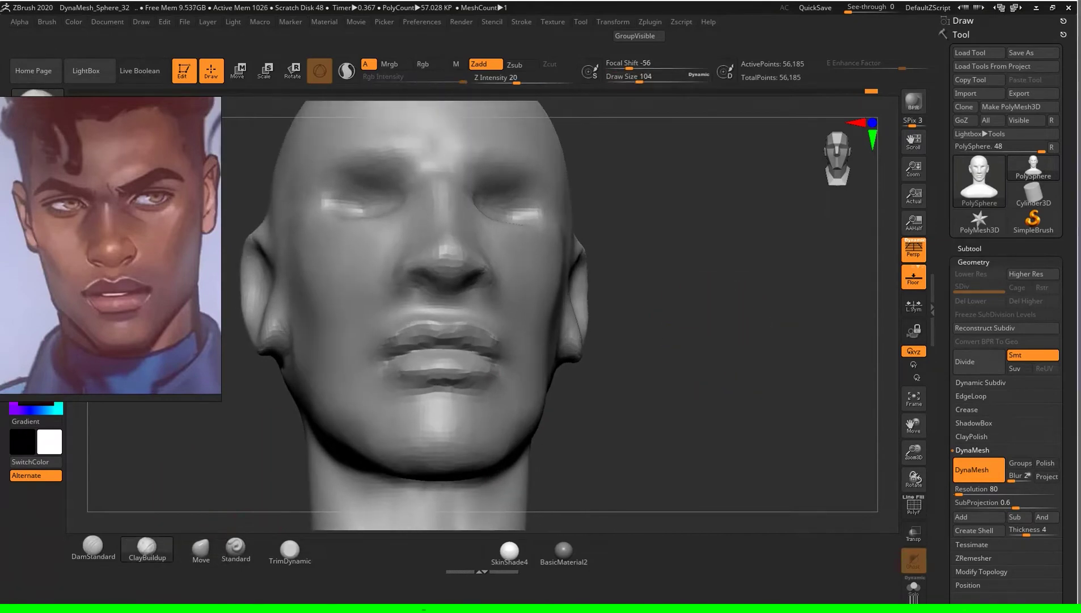
left_click_drag(703, 339, 458, 337)
key("s")
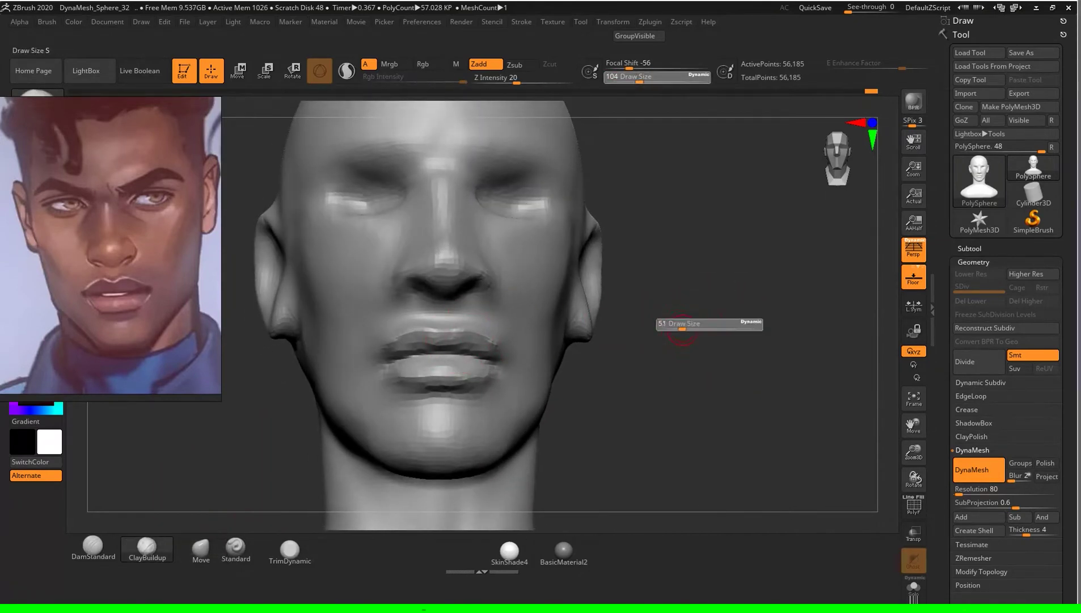
left_click_drag(685, 334, 673, 334)
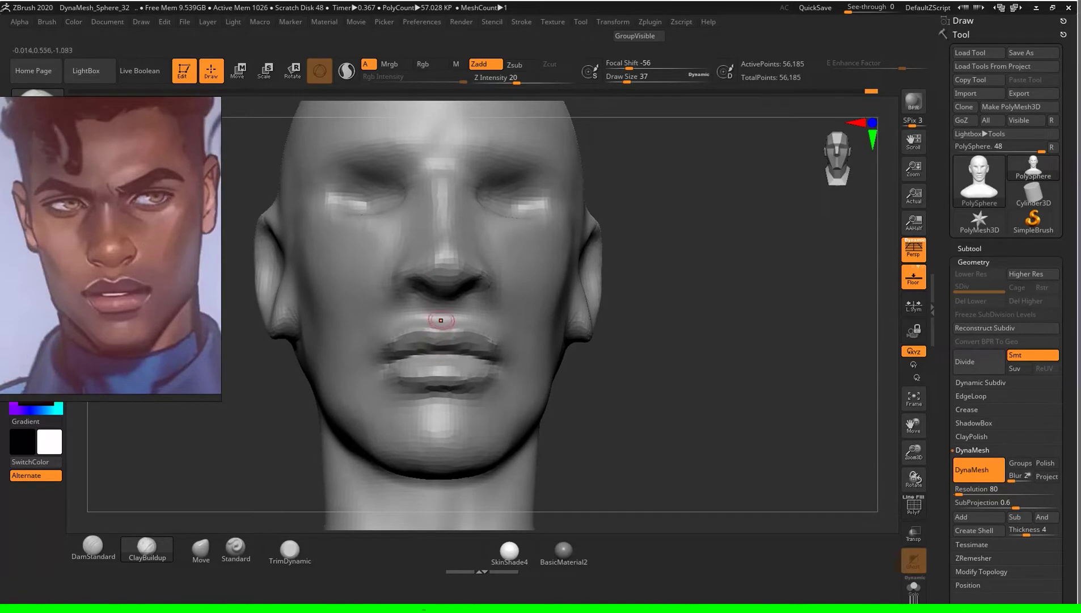
mouse_move(710, 364)
left_mouse_down()
mouse_move(652, 363)
mouse_move(667, 369)
mouse_move(497, 329)
left_mouse_up()
key("s")
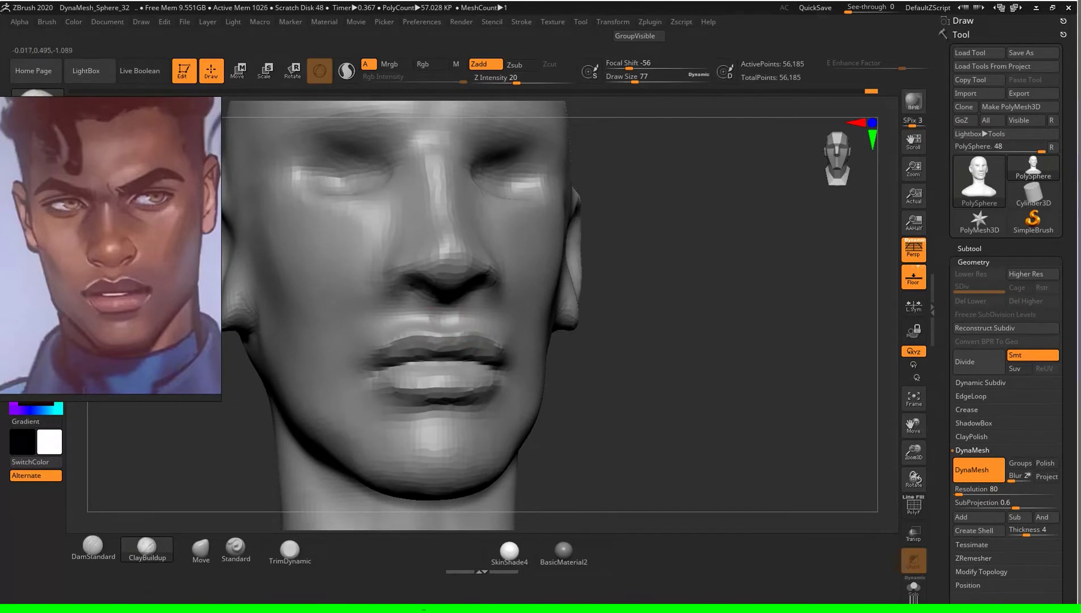
Step: Review the head in right profile, snap back to an exact front view, and pick Move
right_click_drag(446, 320, 284, 320)
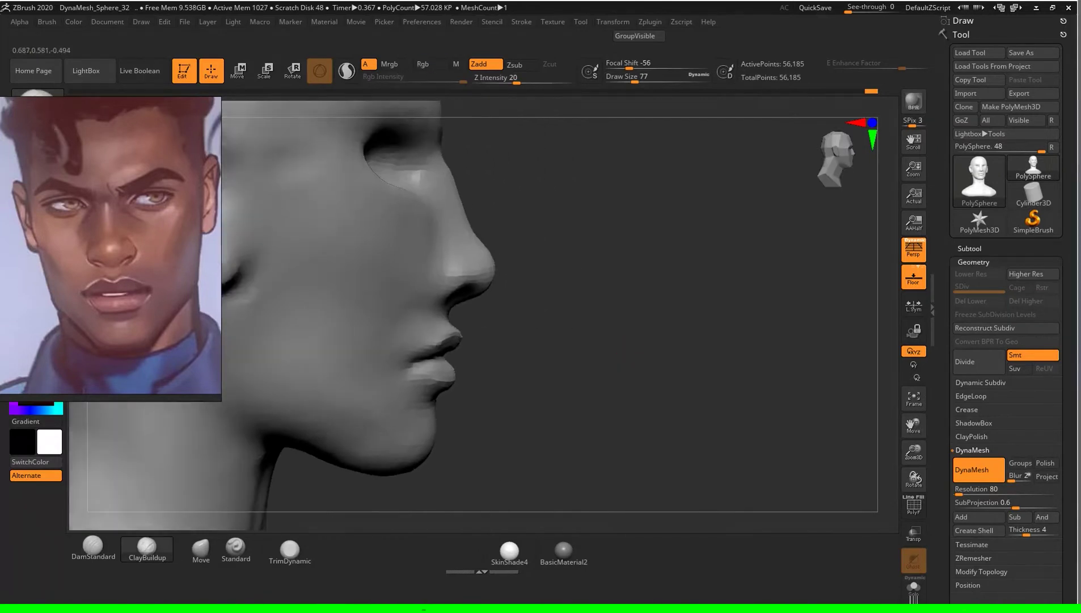
left_click_drag(607, 355, 641, 355)
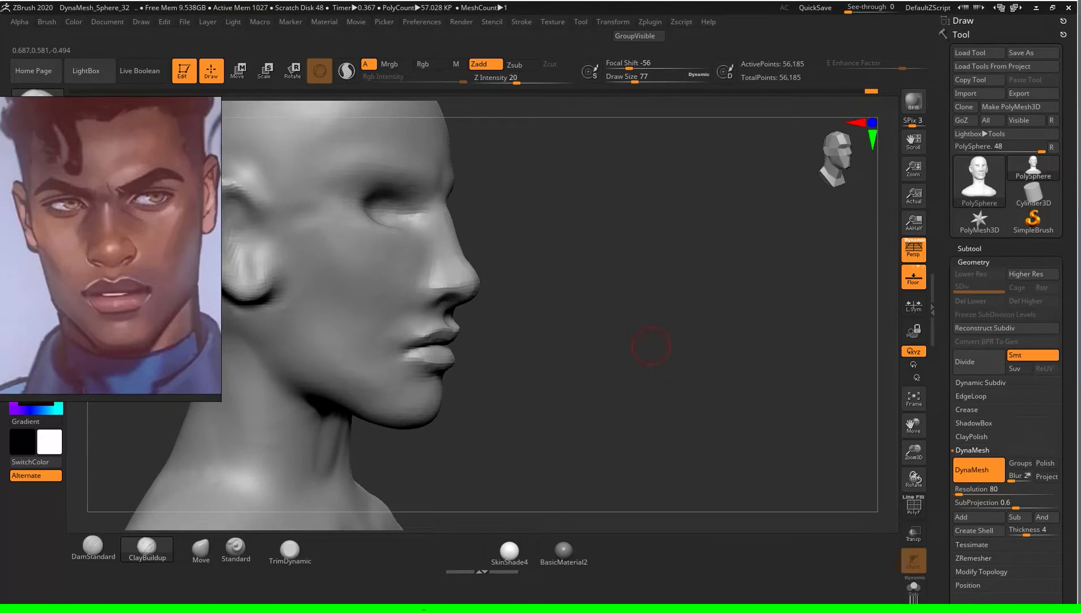
left_click_drag(651, 362, 811, 363, "shift")
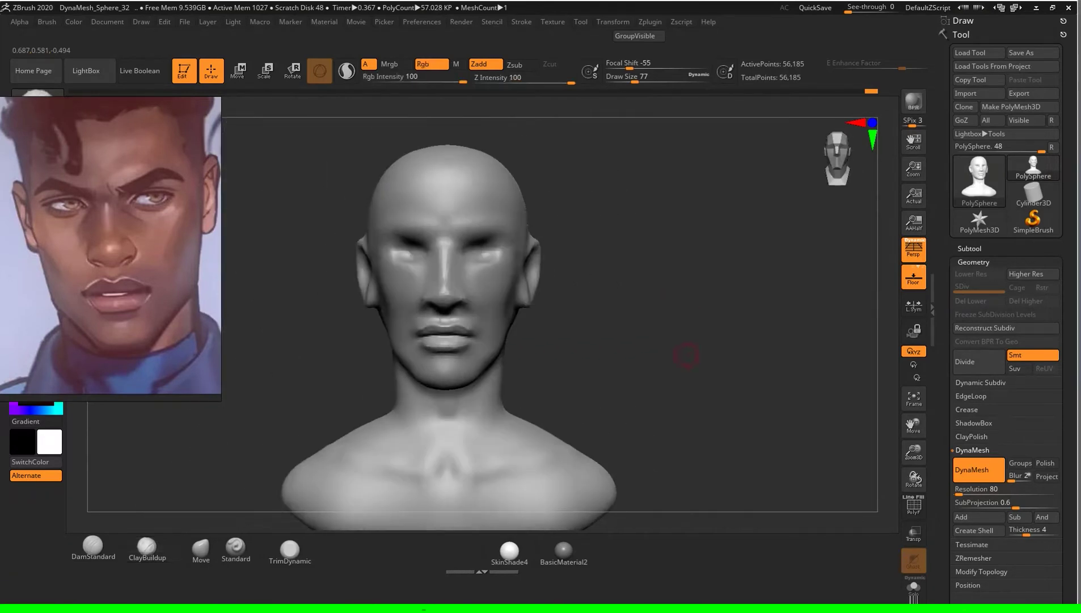
mouse_move(652, 363)
left_mouse_down()
mouse_move(737, 363)
mouse_move(653, 363)
mouse_move(681, 366)
mouse_move(252, 514)
left_mouse_up()
left_click(201, 548)
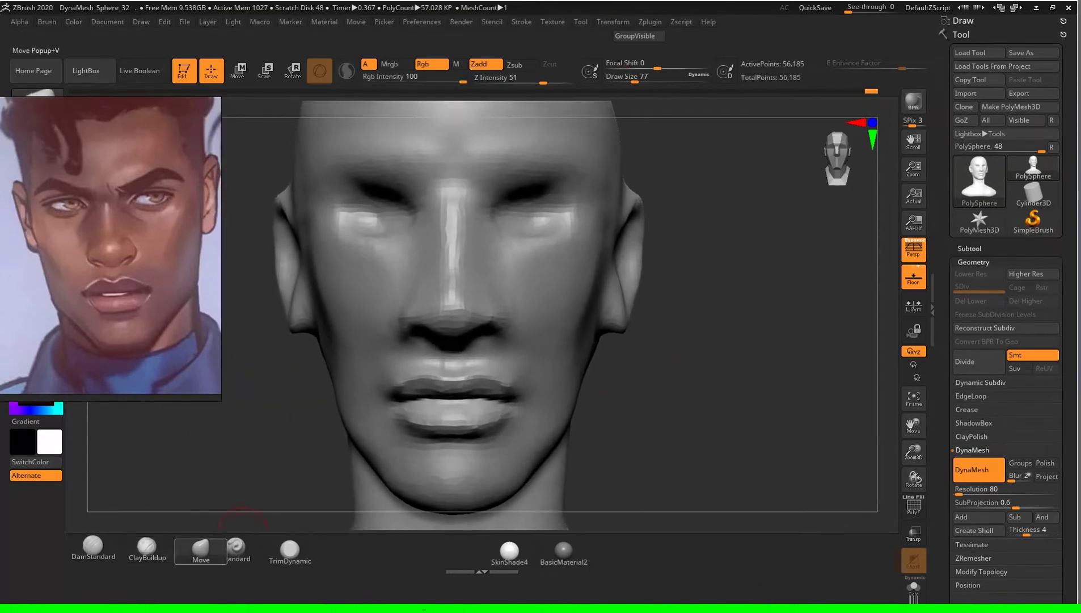
Step: Reshape the nostril wings symmetrically with Move, then view the right profile
key("s")
left_click_drag(717, 381, 702, 391, "alt")
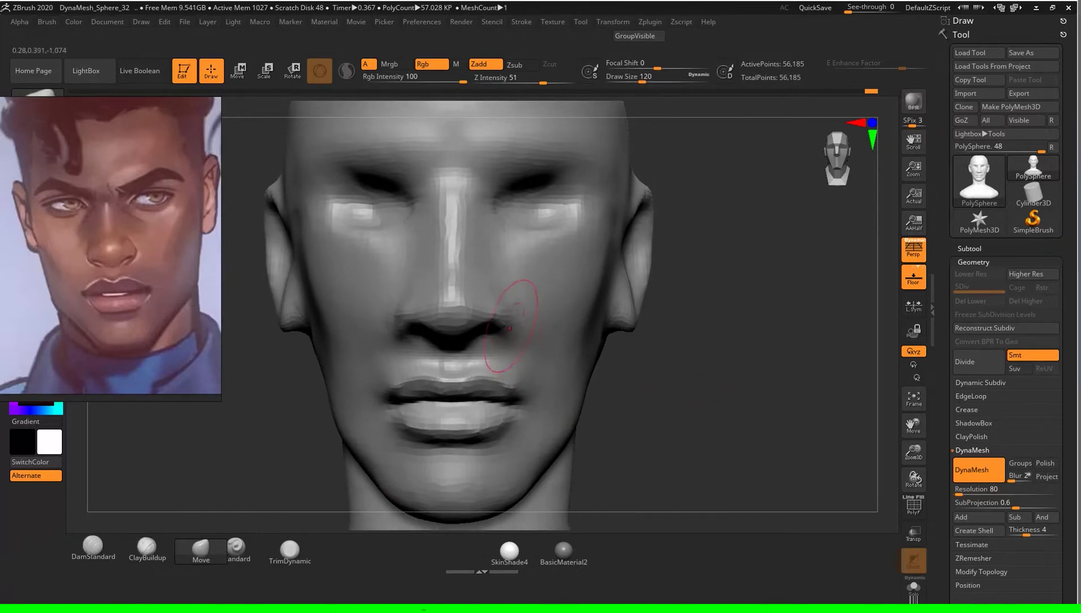
left_click_drag(503, 319, 499, 339)
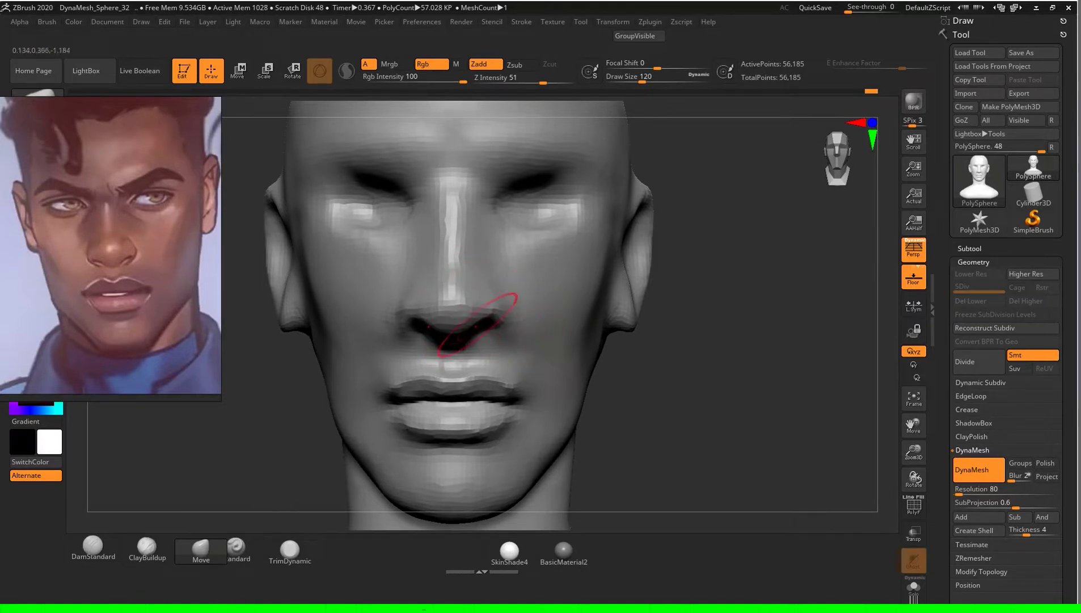
right_click_drag(477, 325, 365, 464)
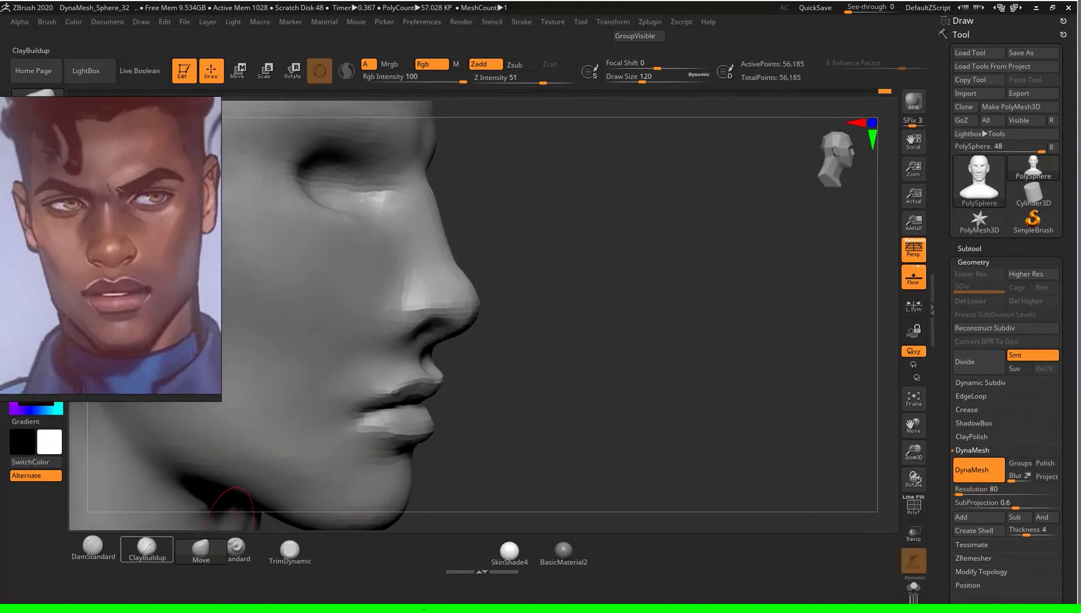
Step: Carve the crease around the nostril and lip corner with DamStandard at Draw Size 49
left_click(93, 546)
key("s")
left_click_drag(605, 331, 596, 331)
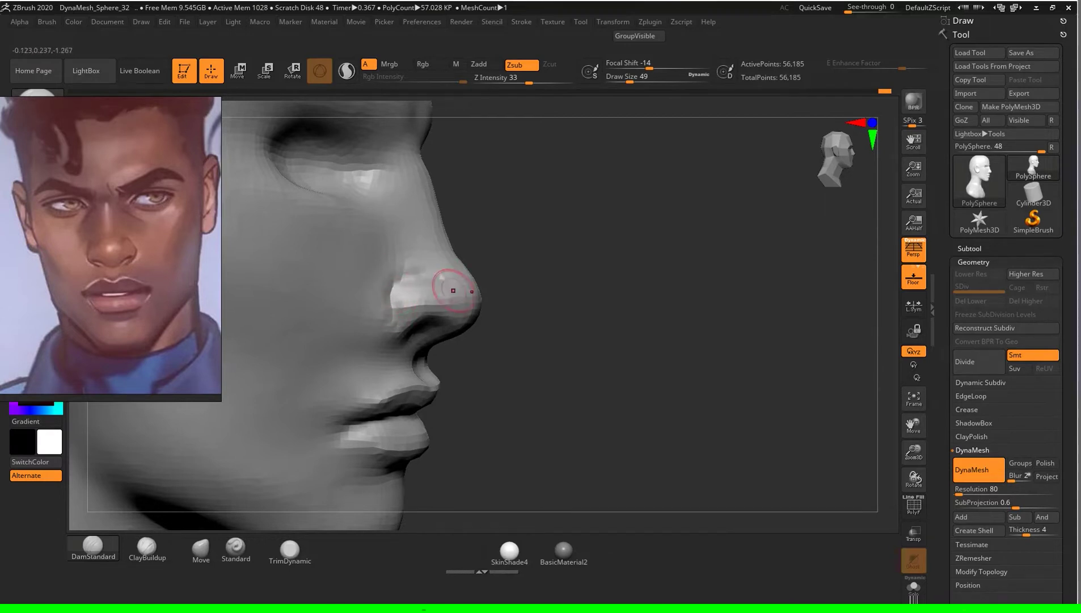
right_click_drag(418, 298, 598, 295)
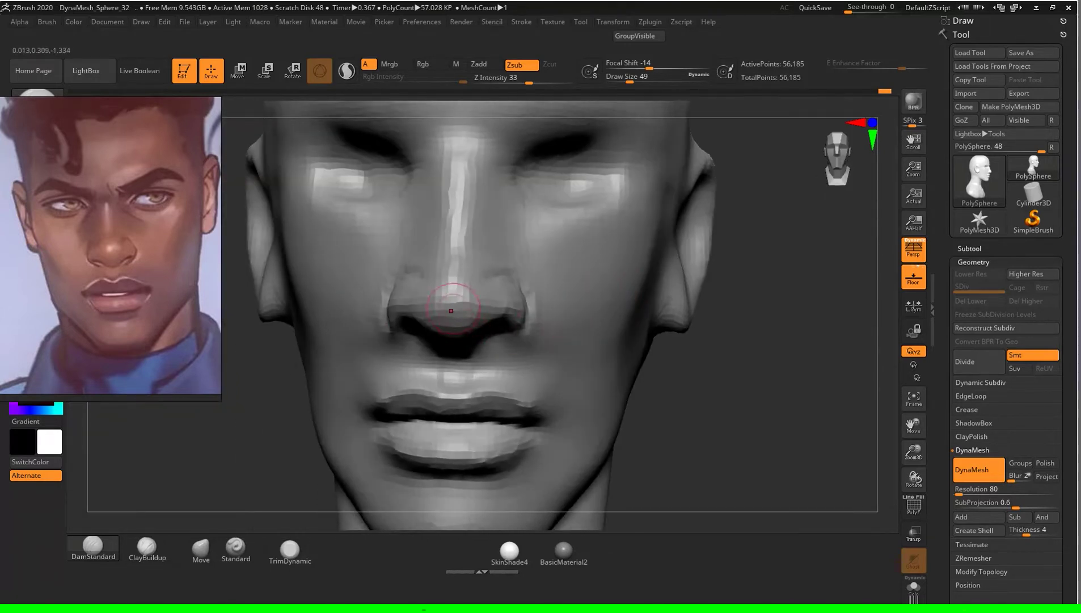
mouse_move(745, 414)
right_mouse_down()
mouse_move(702, 366)
mouse_move(533, 312)
right_mouse_up()
key("s")
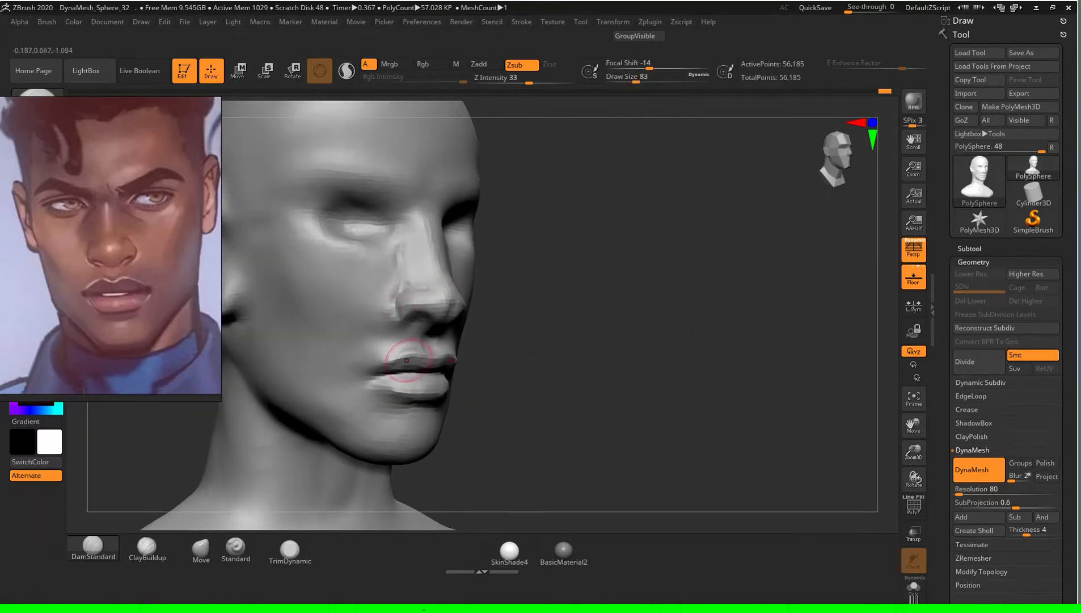
right_click_drag(406, 359, 429, 290)
Step: Deepen the crease further and orbit the whole bust to check it from several angles
mouse_move(429, 290)
left_mouse_down("shift")
mouse_move(408, 267)
mouse_move(405, 329)
left_mouse_up("shift")
left_click(93, 546)
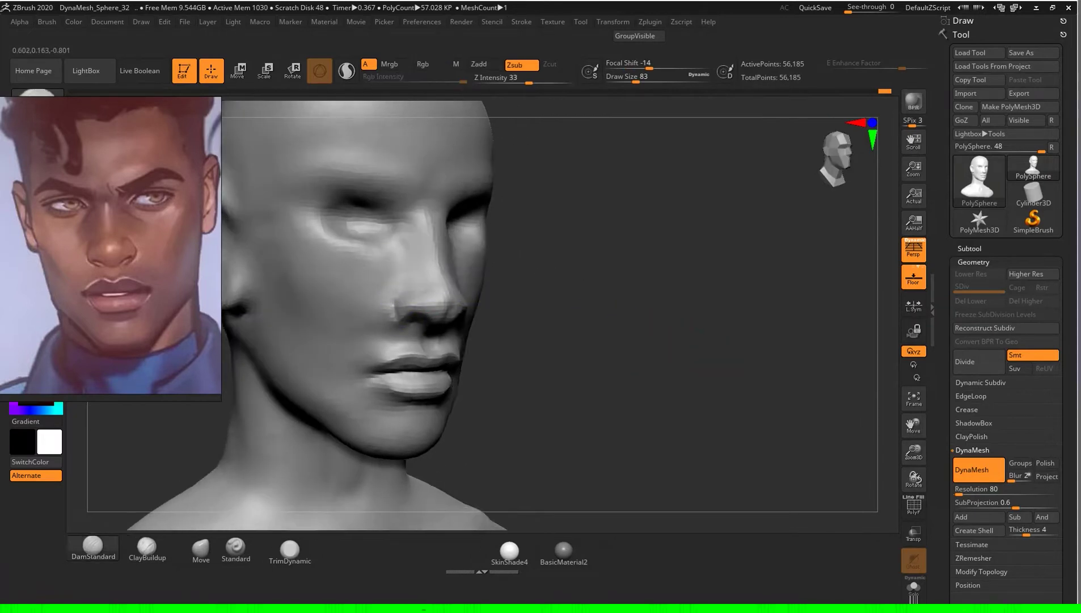
right_click_drag(624, 340, 511, 340)
right_click_drag(432, 284, 511, 256, "alt")
mouse_move(567, 312)
right_mouse_down()
mouse_move(685, 328)
mouse_move(288, 434)
right_mouse_up()
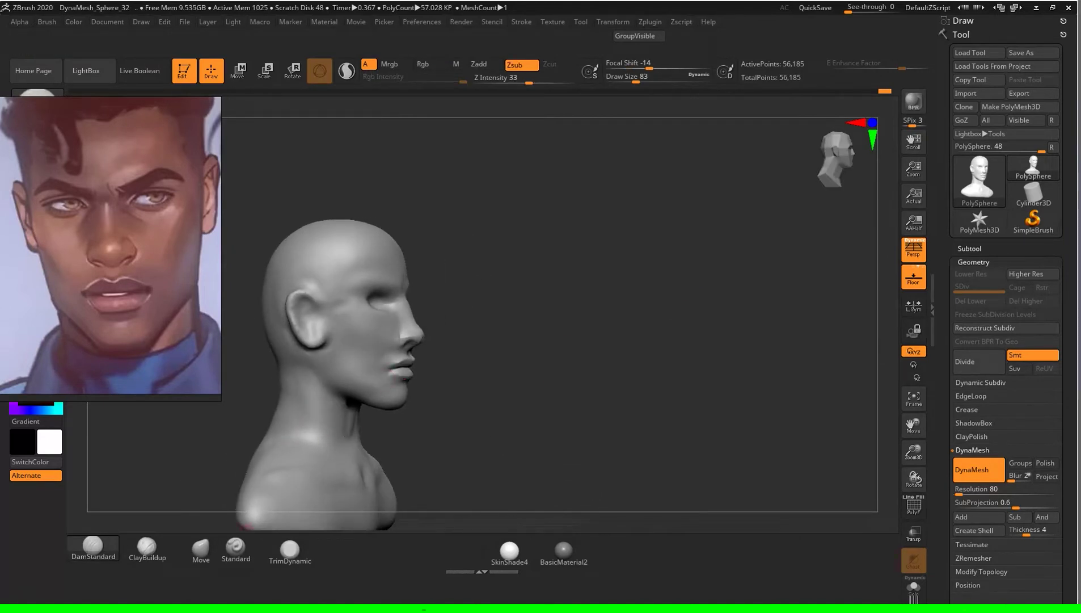
Step: Try ClayBuildup, undo, then switch to the Move brush and zoom in on the front view
left_click(147, 546)
right_click_drag(453, 340, 651, 345)
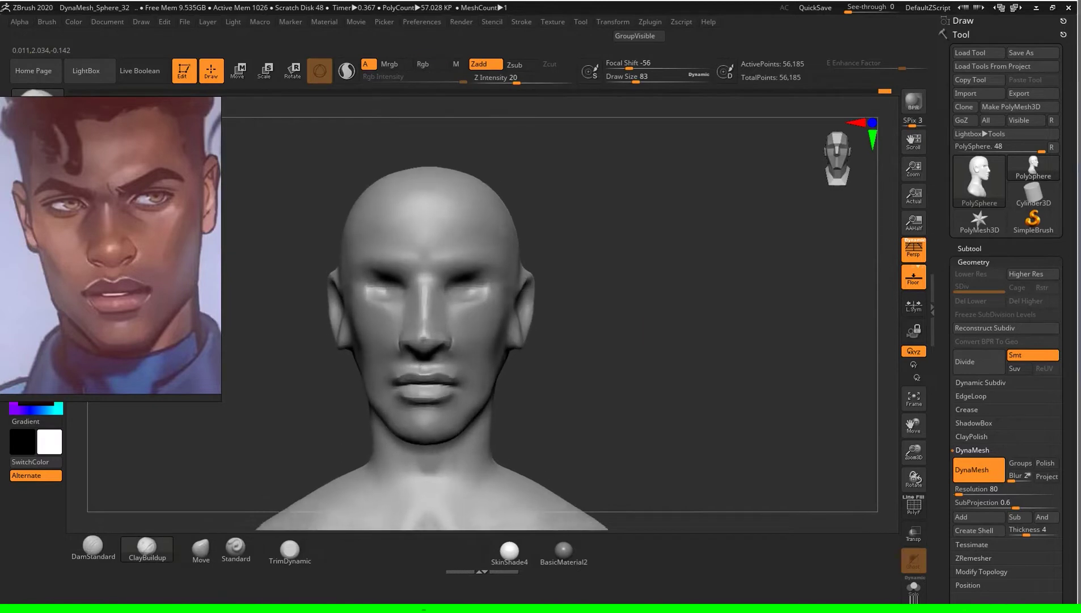
right_click_drag(567, 317, 483, 321)
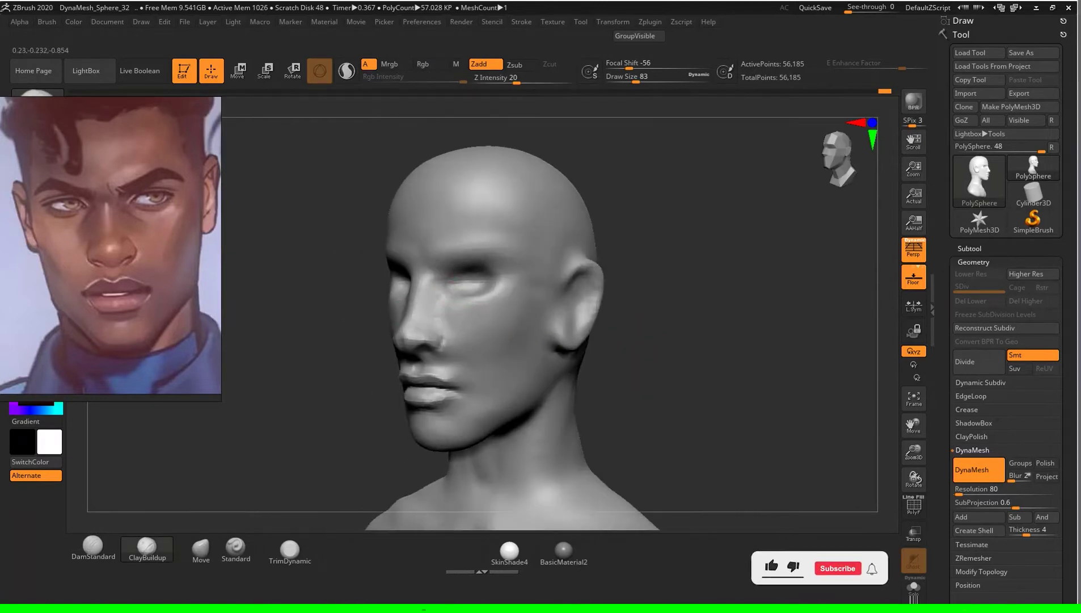
right_click_drag(717, 398, 448, 287, "shift")
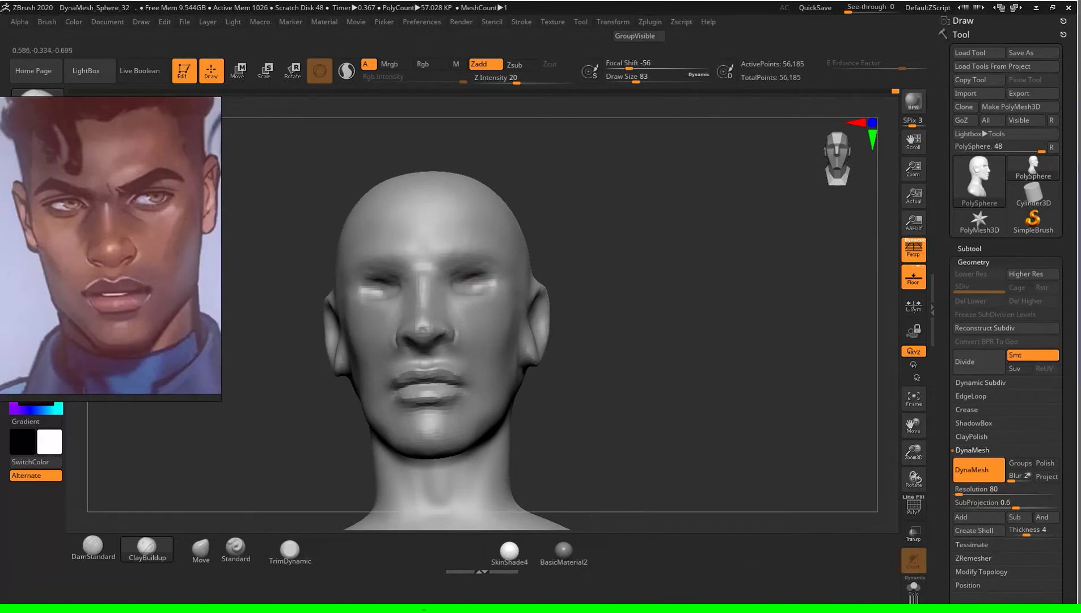
key("ctrl+z")
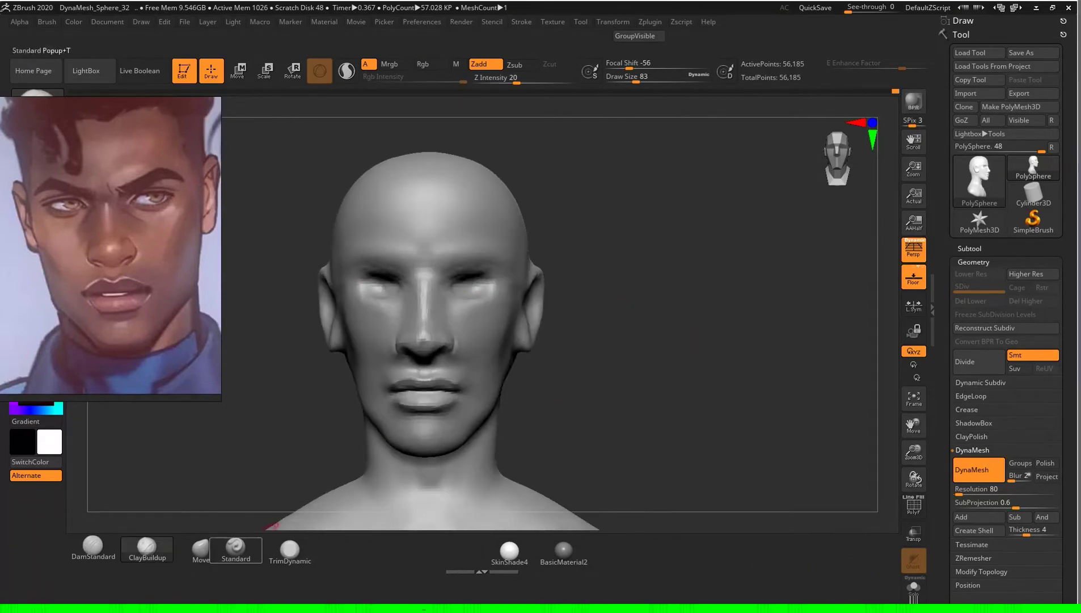
left_click(201, 547)
right_click_drag(678, 362, 678, 398, "alt")
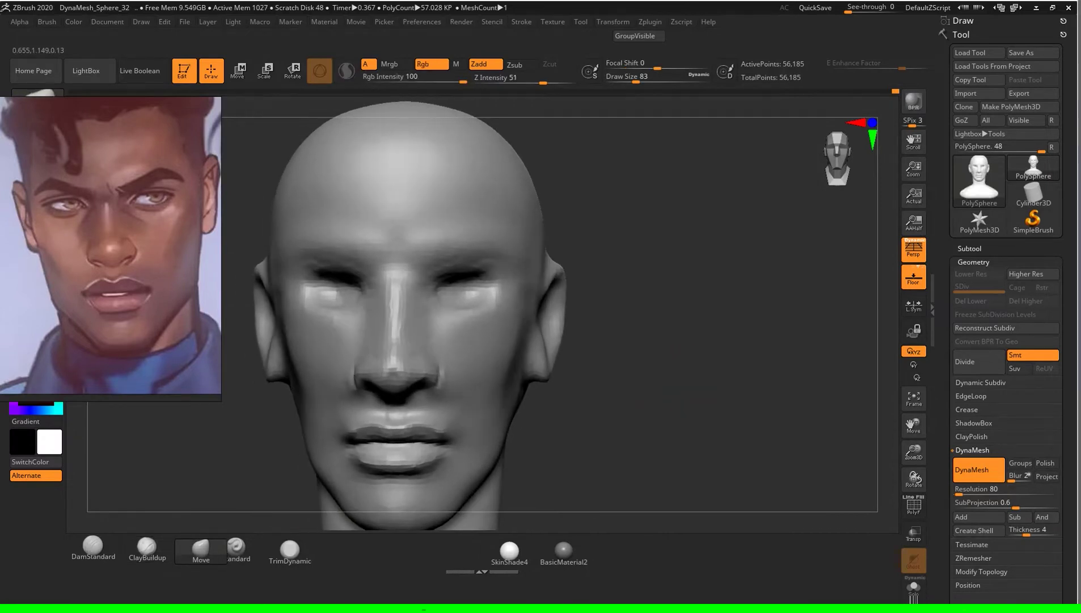
left_click_drag(665, 392, 669, 393)
Step: With the Move brush at Draw Size 158, push the nose and cheek profile into shape
key("s")
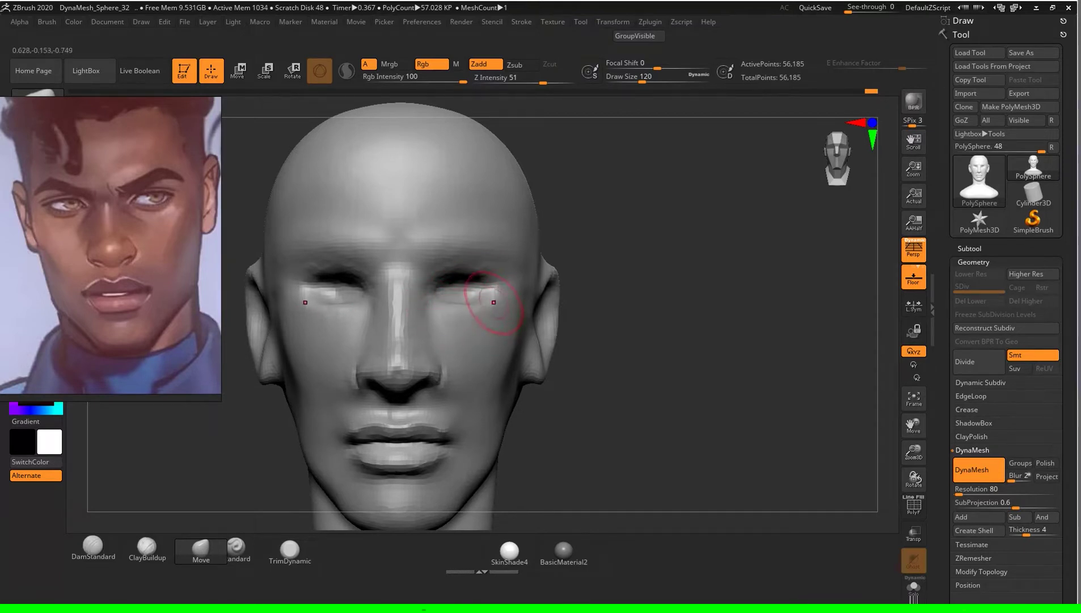
mouse_move(649, 359)
left_mouse_down()
mouse_move(539, 363)
mouse_move(648, 359)
mouse_move(681, 387)
mouse_move(586, 371)
left_mouse_up()
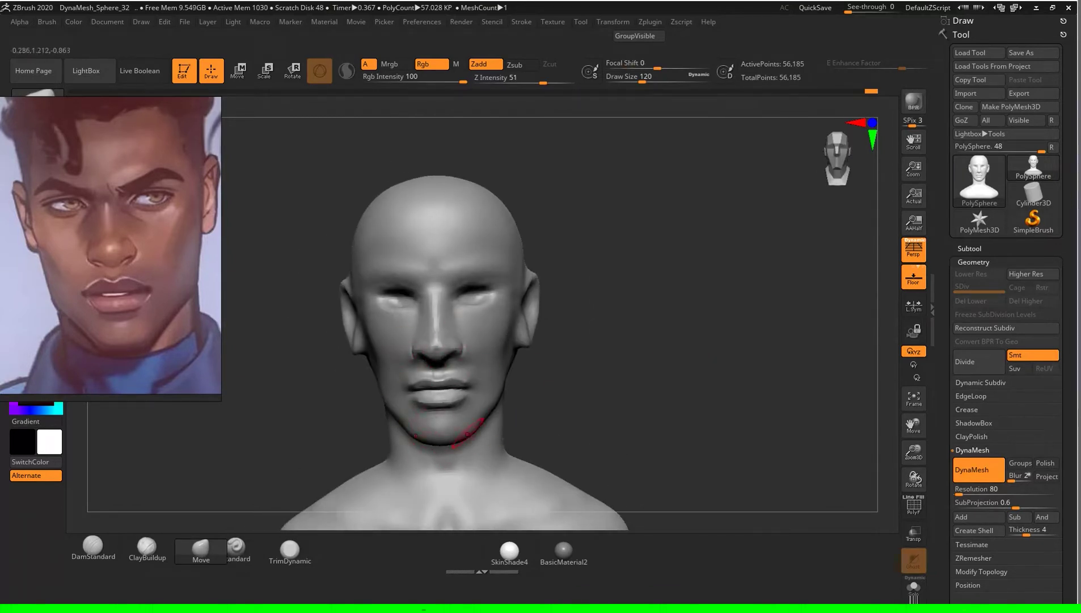
mouse_move(747, 283)
left_mouse_down()
mouse_move(674, 318)
mouse_move(652, 352)
left_mouse_up()
key("s")
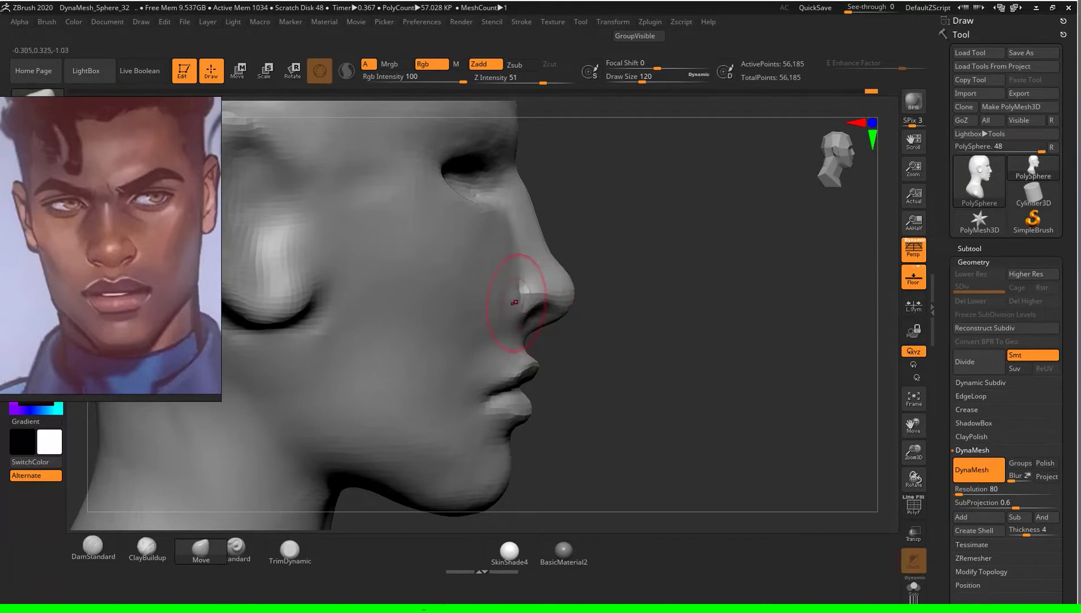
key("s")
mouse_move(669, 343)
left_mouse_down()
mouse_move(689, 343)
mouse_move(683, 352)
left_mouse_up()
left_click_drag(500, 239, 498, 240)
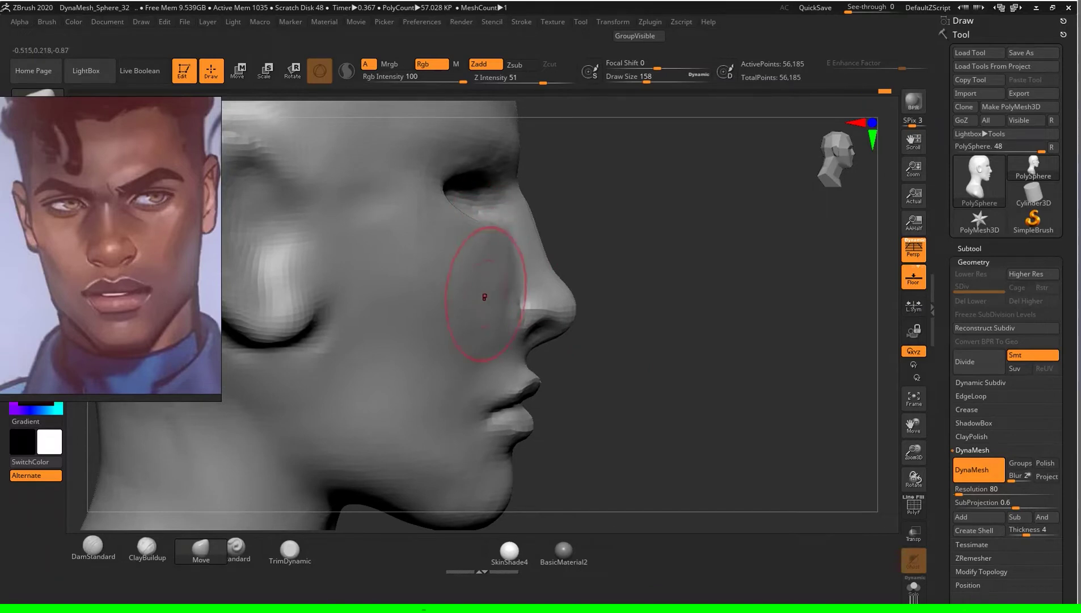
left_click_drag(684, 344, 700, 362)
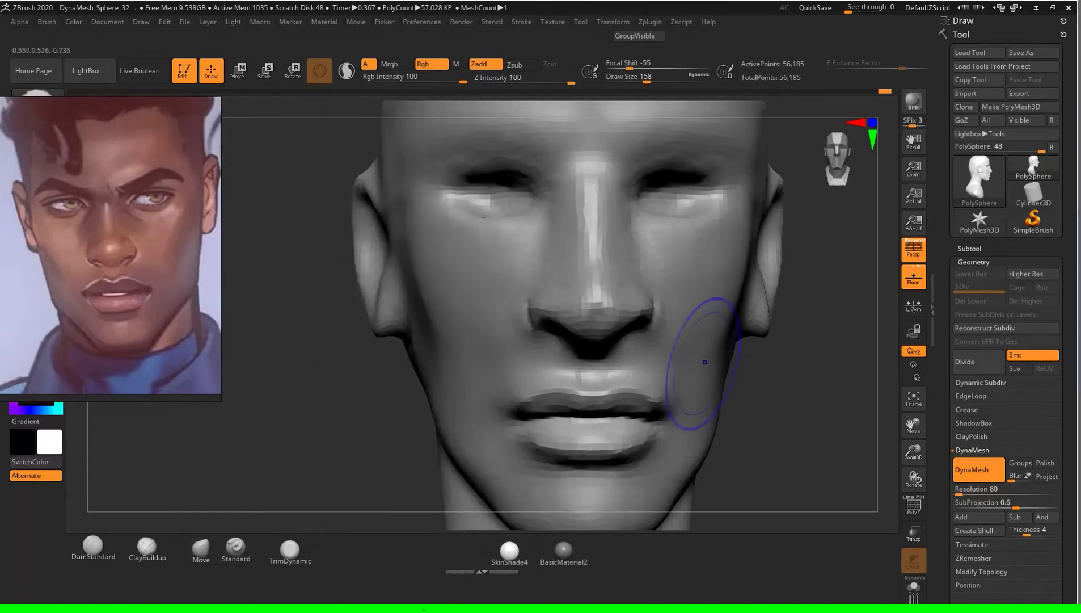
Step: Shape the cheeks with the Move brush at Draw Size 274, then 128, checking from the side
key("s")
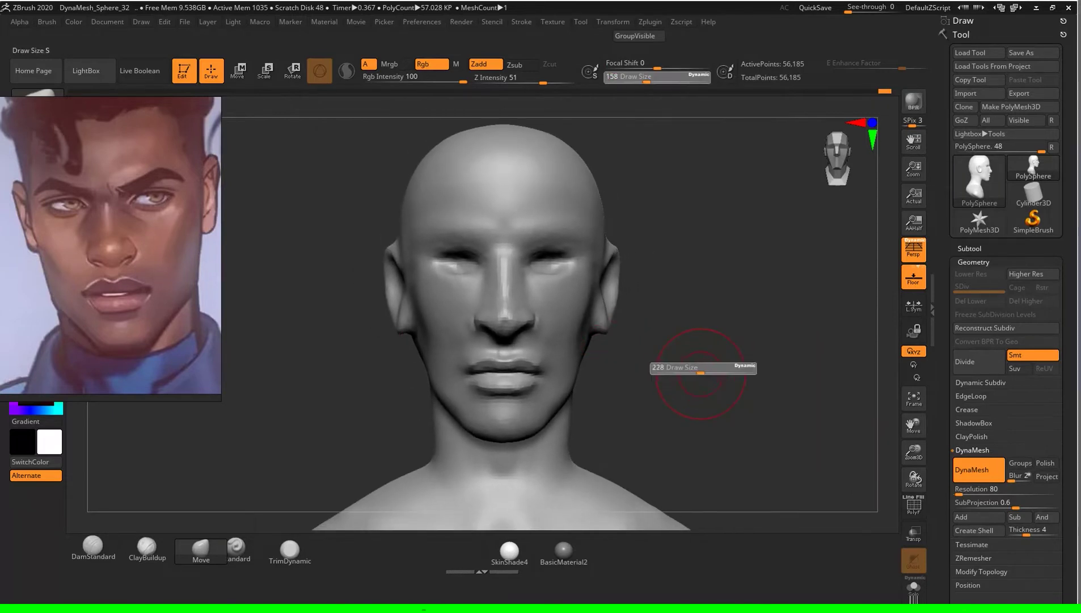
left_click_drag(709, 373, 704, 372)
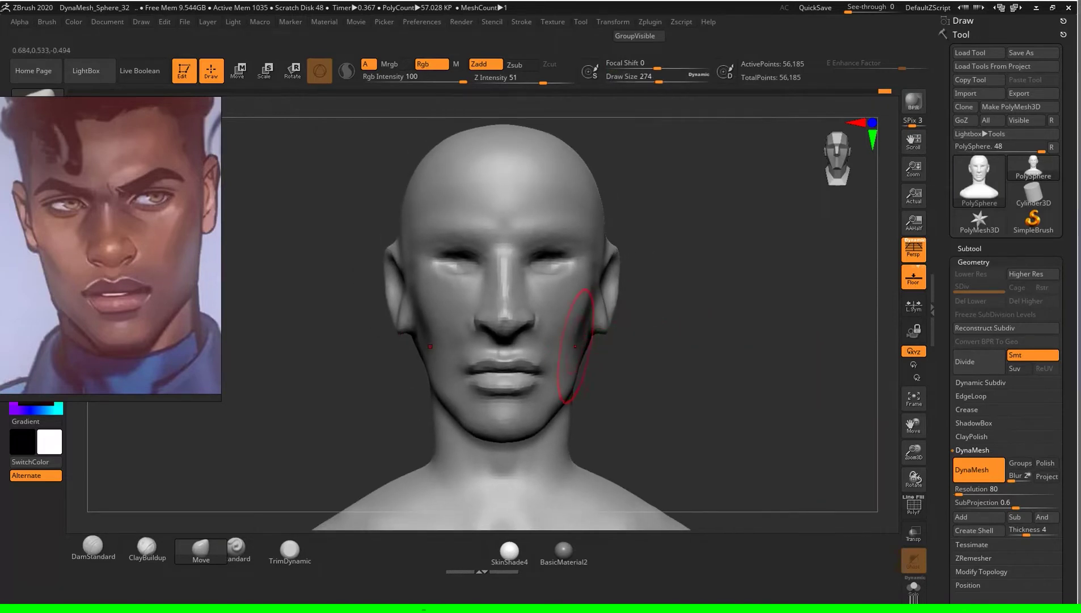
left_click_drag(671, 371, 658, 373)
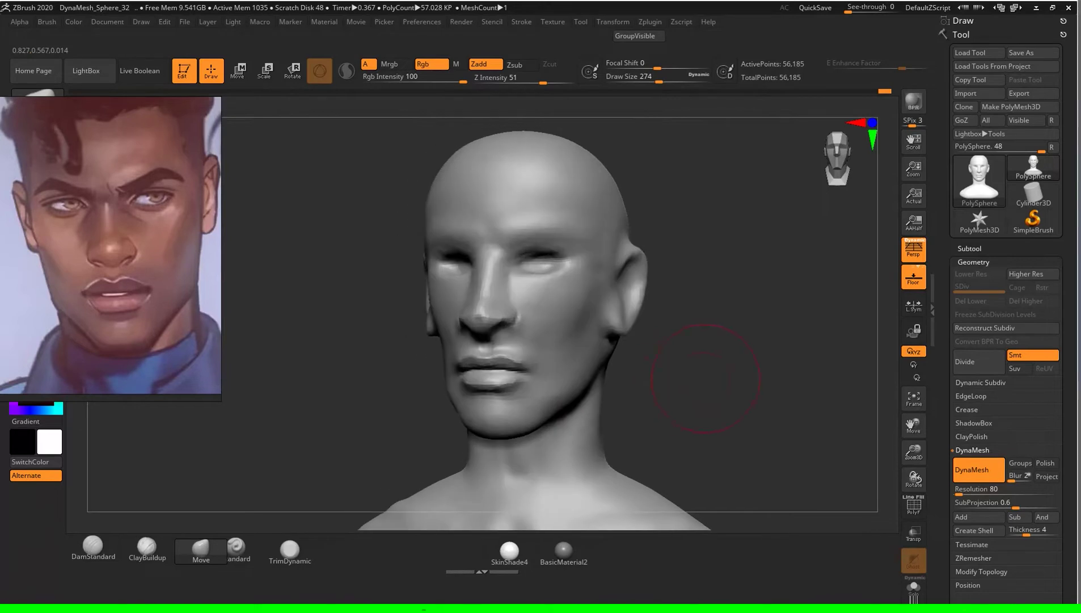
mouse_move(721, 363)
left_mouse_down("alt")
mouse_move(718, 340)
mouse_move(699, 358)
mouse_move(709, 329)
mouse_move(726, 332)
mouse_move(721, 386)
mouse_move(714, 348)
mouse_move(698, 340)
mouse_move(720, 368)
left_mouse_up("alt")
key("s")
key("s")
left_click(712, 339)
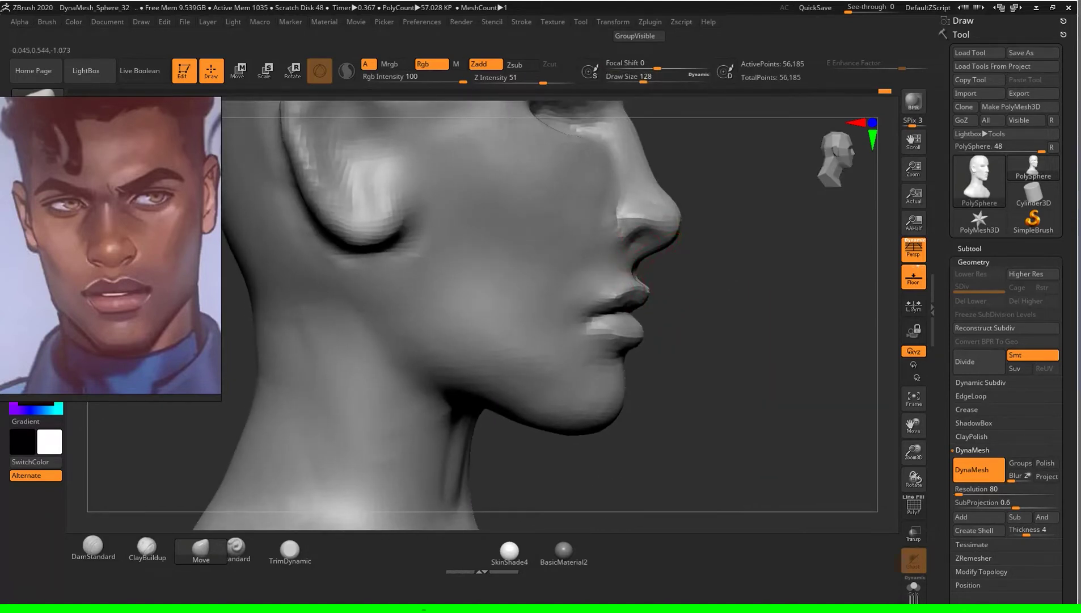
Step: Refine the nose at Draw Size 177, then re-DynaMesh the bust to 58,465 points
mouse_move(738, 340)
left_mouse_down()
mouse_move(703, 329)
mouse_move(739, 303)
left_mouse_up()
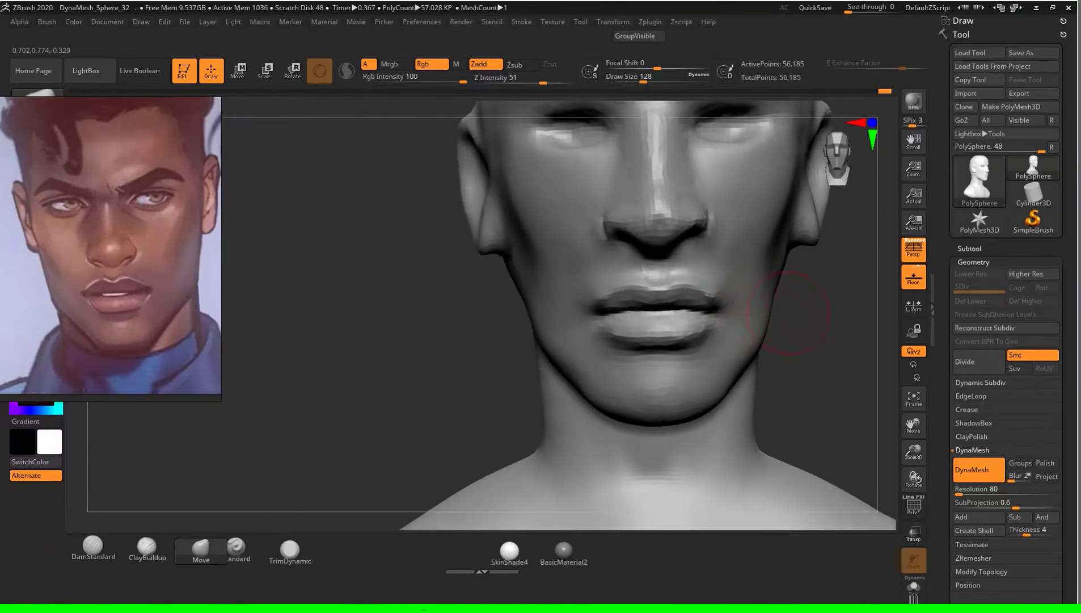
left_click_drag(818, 326, 749, 332, "alt")
key("s")
left_click(743, 336)
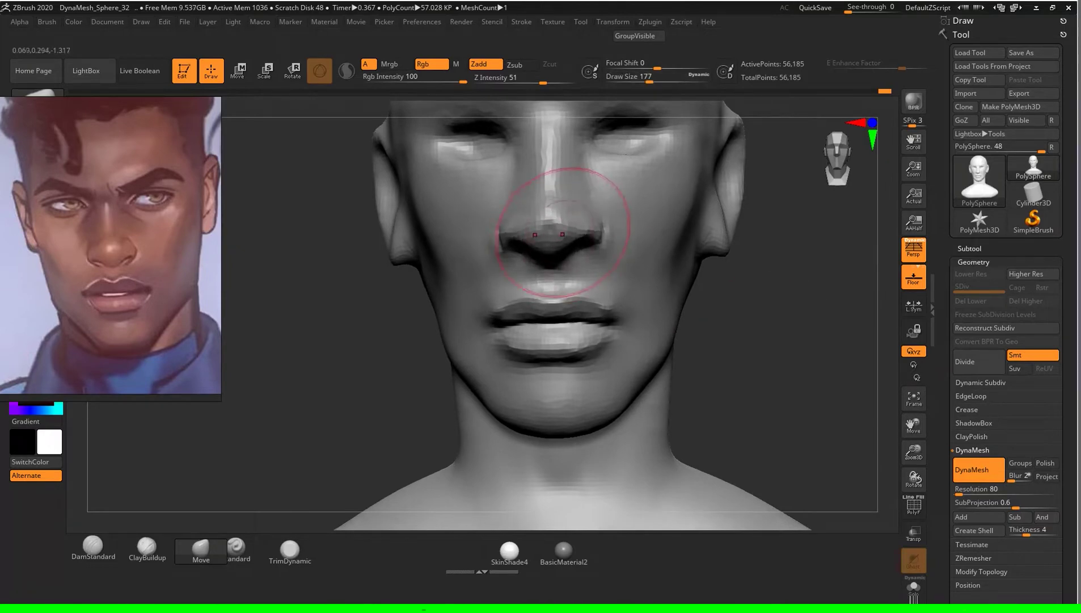
mouse_move(785, 375)
left_mouse_down()
mouse_move(828, 369)
mouse_move(782, 365)
left_mouse_up()
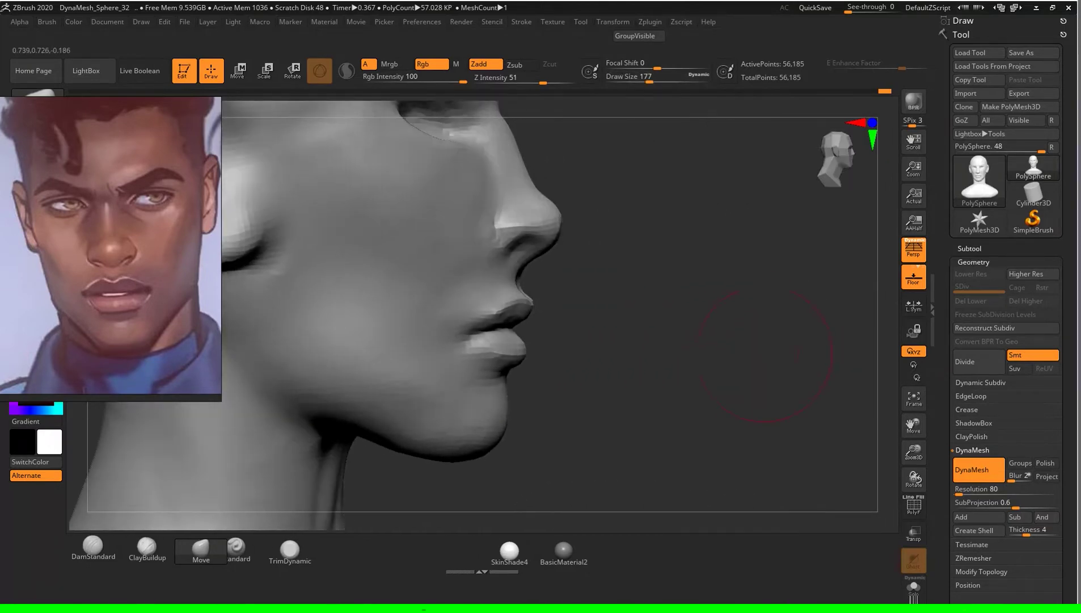
mouse_move(701, 301)
left_mouse_down("ctrl")
mouse_move(748, 338)
mouse_move(783, 339)
mouse_move(749, 339)
mouse_move(782, 338)
mouse_move(748, 256)
left_mouse_up("ctrl")
key("f")
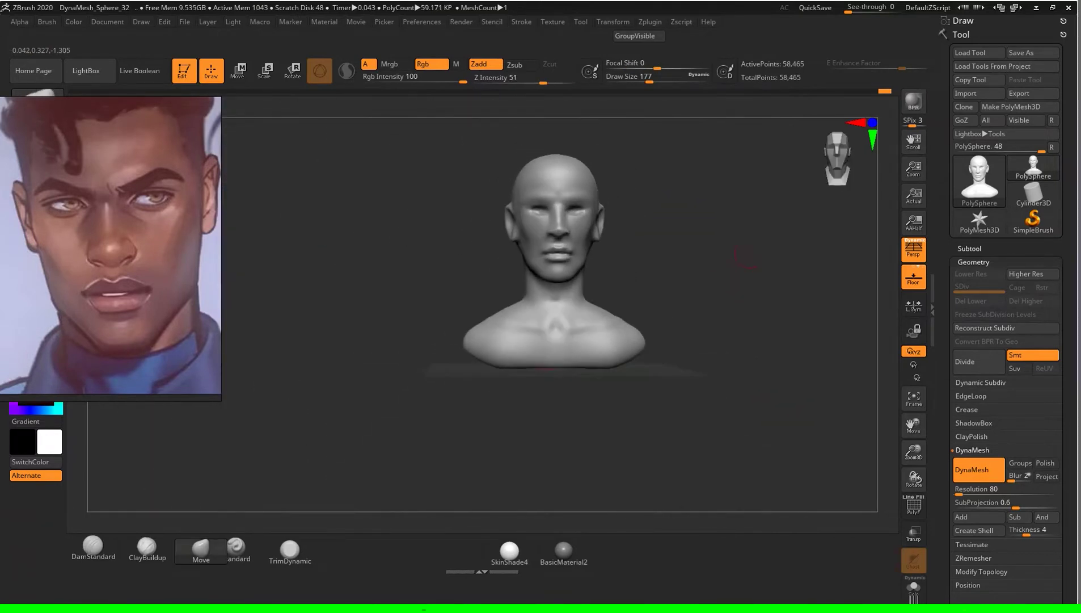
mouse_move(758, 345)
left_mouse_down()
mouse_move(805, 339)
mouse_move(747, 322)
left_mouse_up()
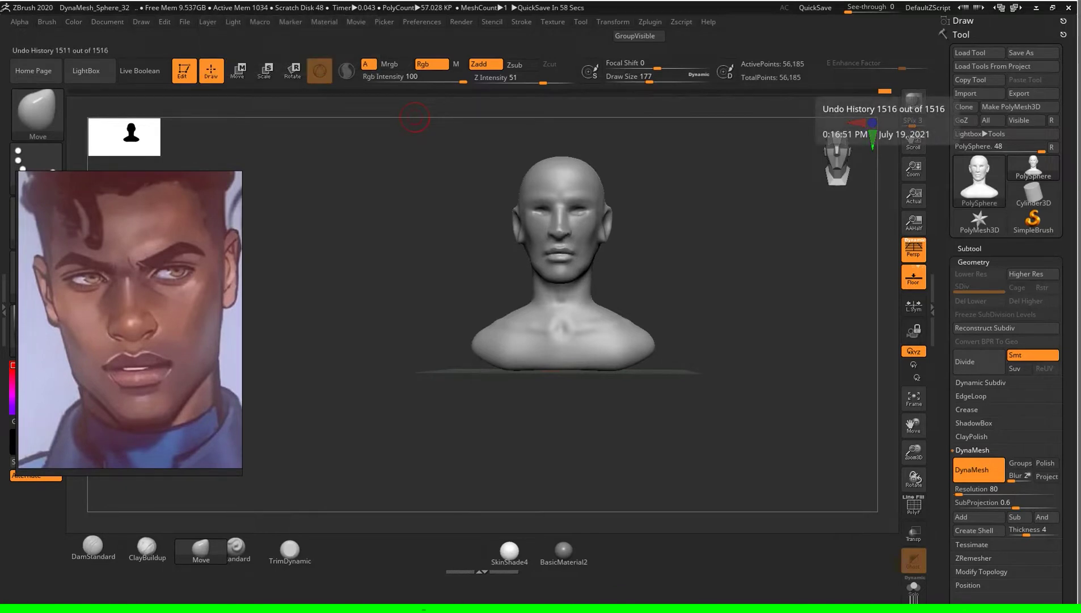
left_click_drag(857, 91, 250, 90)
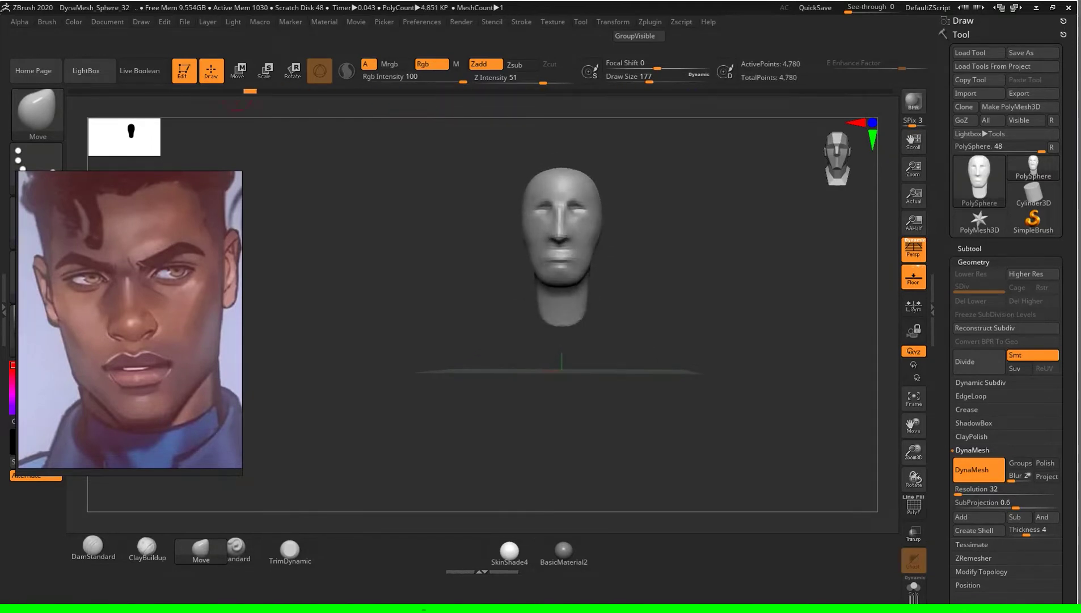
mouse_move(251, 91)
left_mouse_down()
mouse_move(75, 91)
mouse_move(777, 91)
left_mouse_up()
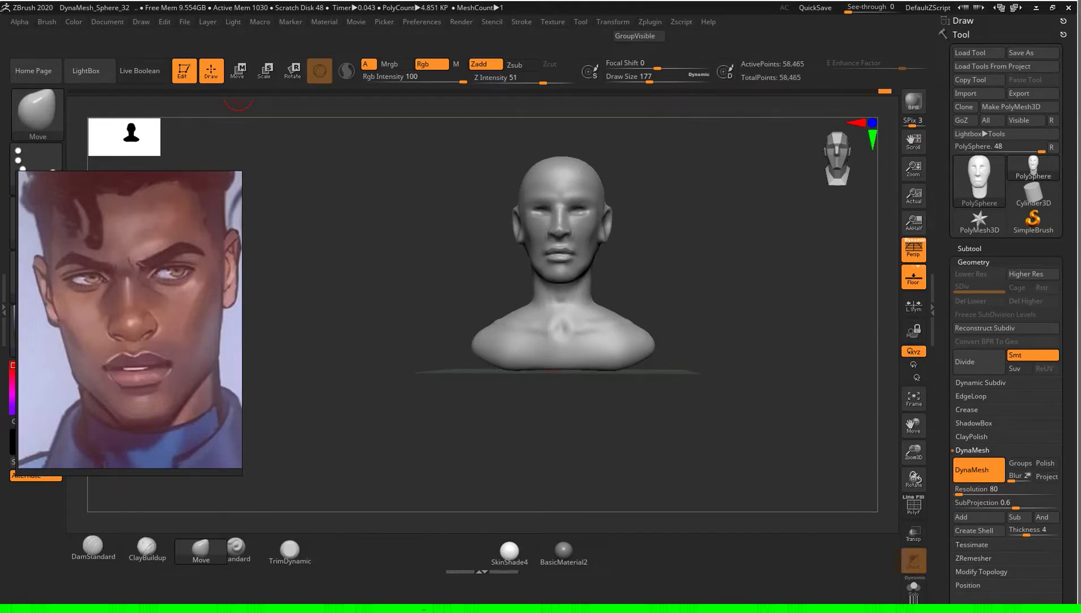
left_click_drag(765, 425, 585, 426)
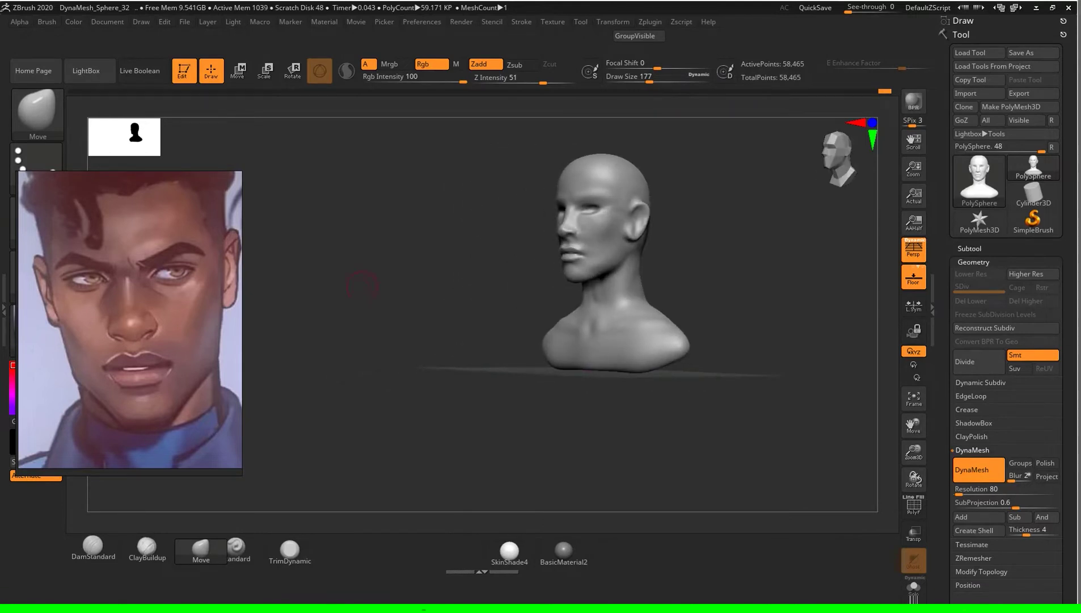
mouse_move(871, 91)
left_mouse_down()
mouse_move(263, 91)
mouse_move(830, 91)
left_mouse_up()
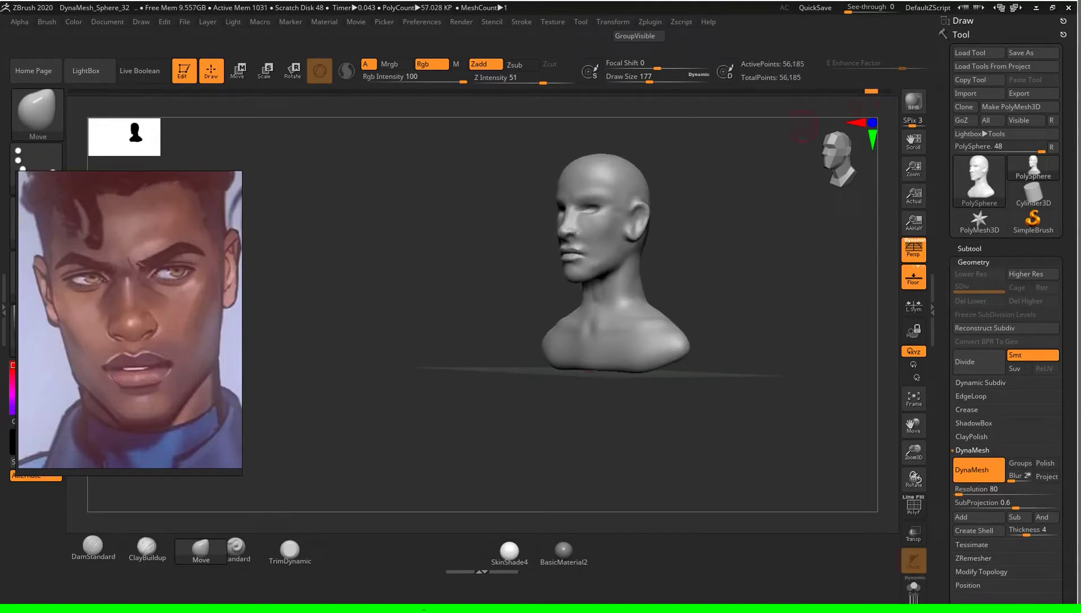
Step: Zoom the reference board in and out to see all the thumbnails
left_click_drag(749, 273, 767, 266, "shift")
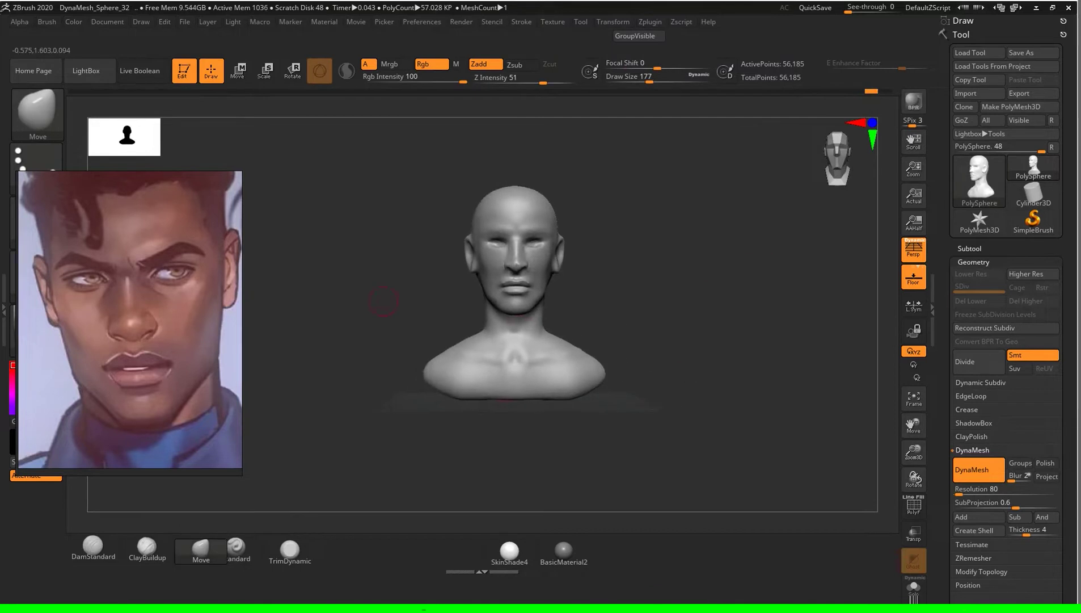
scroll(130, 324, "down", 3)
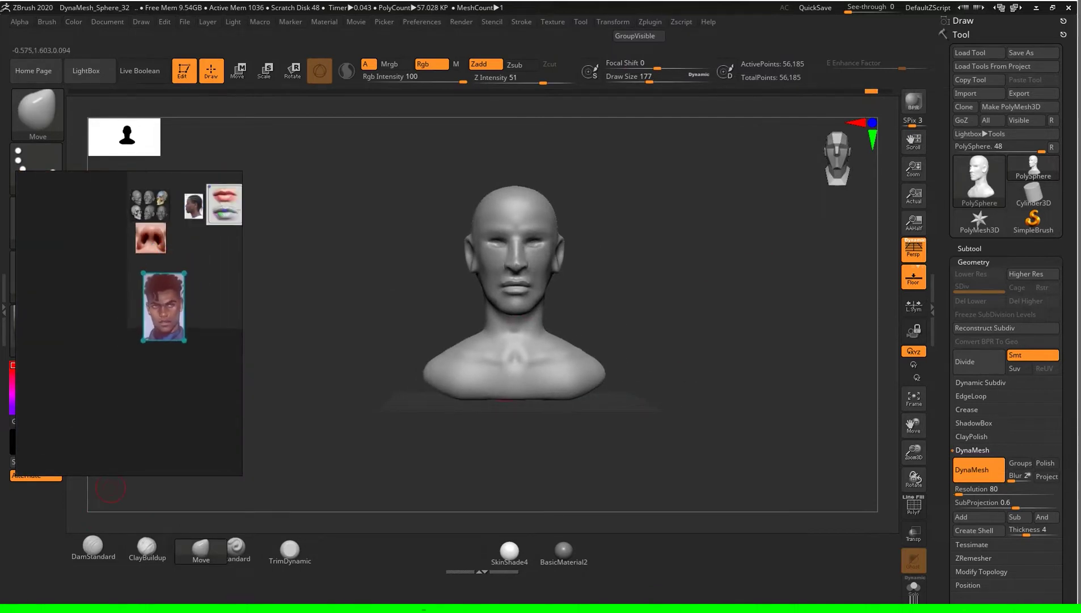
scroll(170, 283, "up", 3)
scroll(163, 210, "up", 3)
scroll(163, 210, "up", 2)
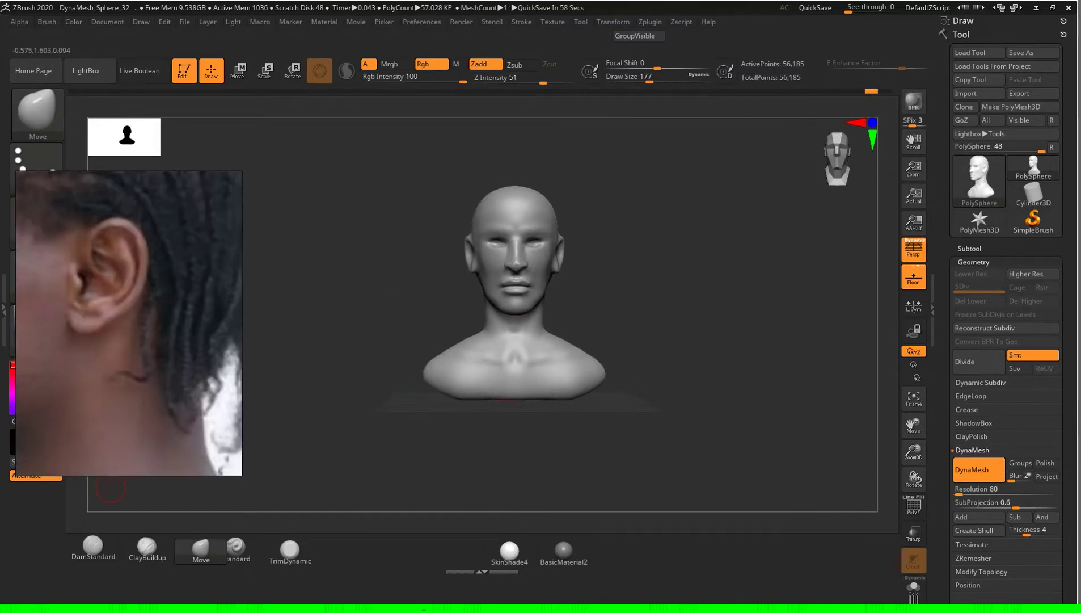
scroll(124, 261, "down", 3)
scroll(125, 261, "down", 3)
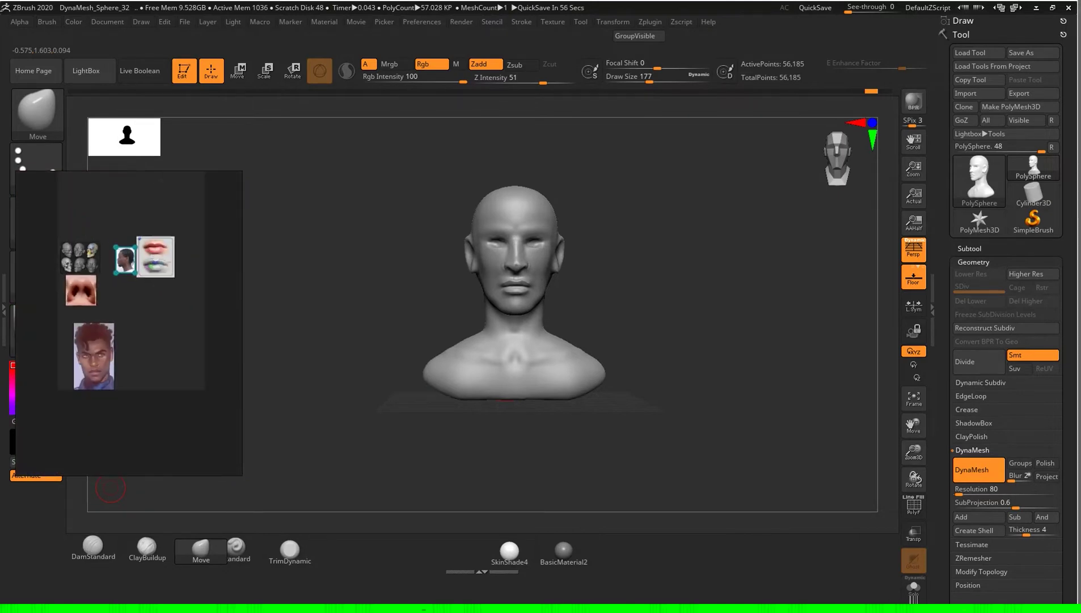
Step: Rearrange the reference thumbnails and zoom into the ear on the side-profile photo
left_click_drag(81, 290, 75, 295)
left_click_drag(79, 258, 83, 242)
left_click_drag(156, 257, 168, 260)
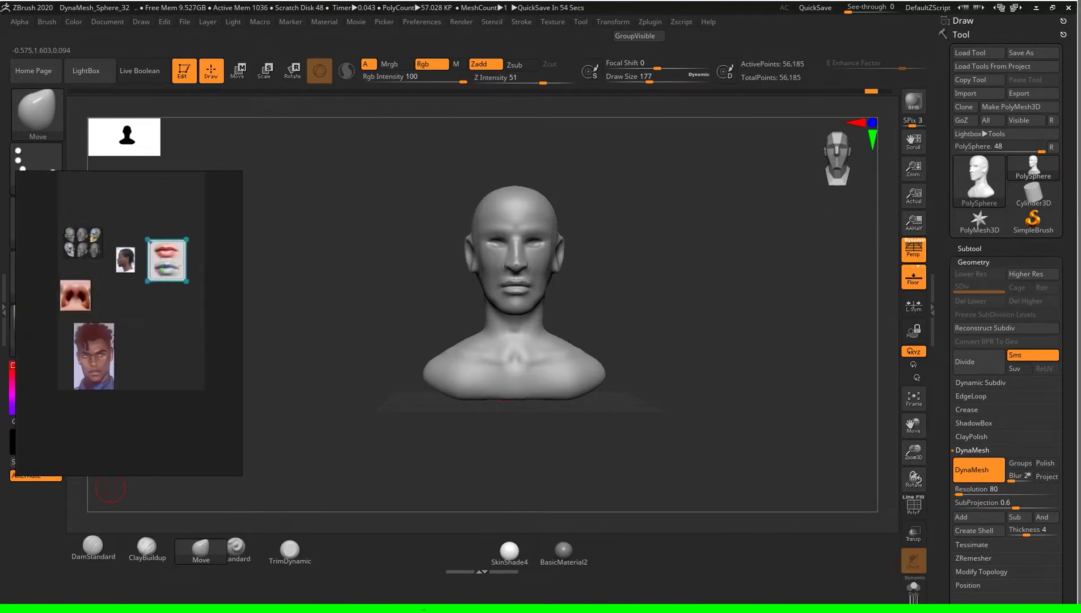
scroll(125, 259, "up", 2)
scroll(125, 259, "up", 3)
scroll(125, 259, "up", 1)
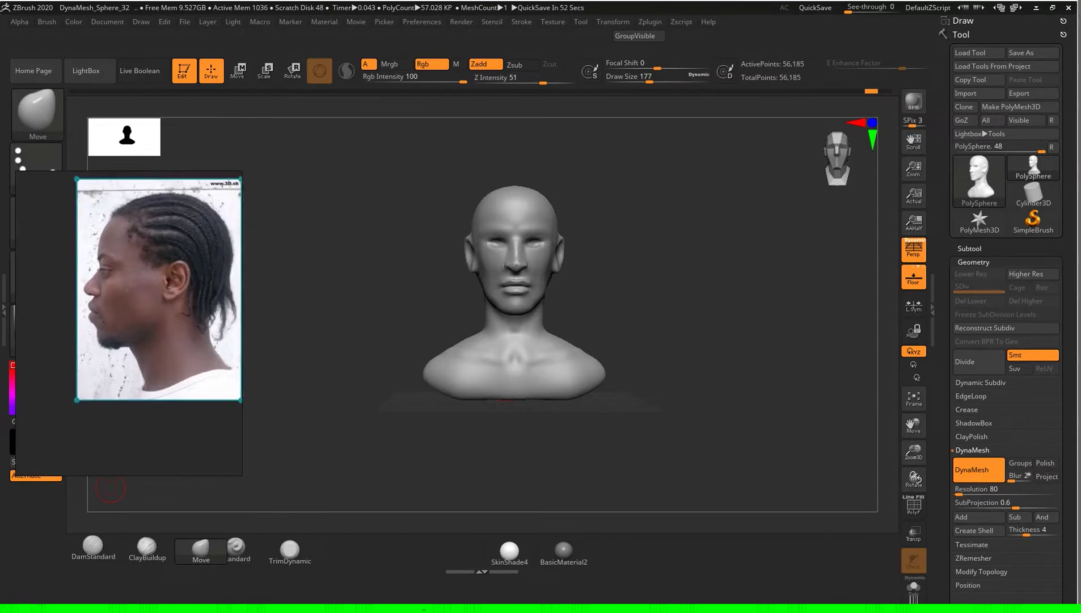
scroll(125, 259, "up", 3)
scroll(170, 267, "up", 3)
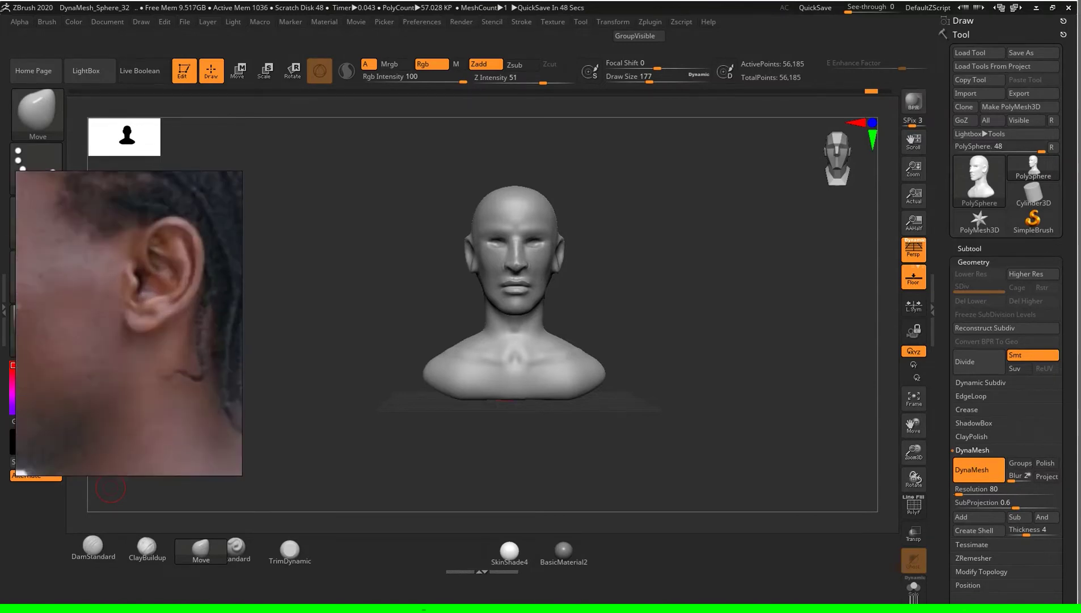
mouse_move(111, 488)
left_mouse_down("shift")
mouse_move(238, 488)
mouse_move(238, 431)
left_mouse_up("shift")
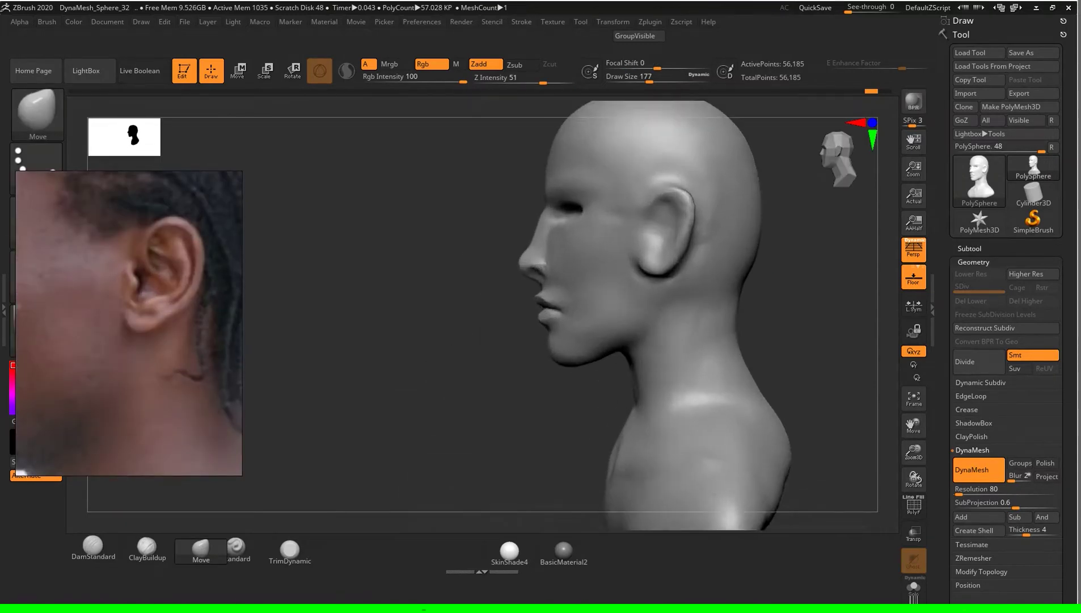
Step: Build up the ear's outer rim with ClayBuildup at Draw Size 68, working from side views
mouse_move(755, 369)
left_mouse_down("alt")
mouse_move(731, 308)
mouse_move(703, 308)
mouse_move(731, 272)
mouse_move(707, 257)
left_mouse_up("alt")
key("s")
left_click(146, 547)
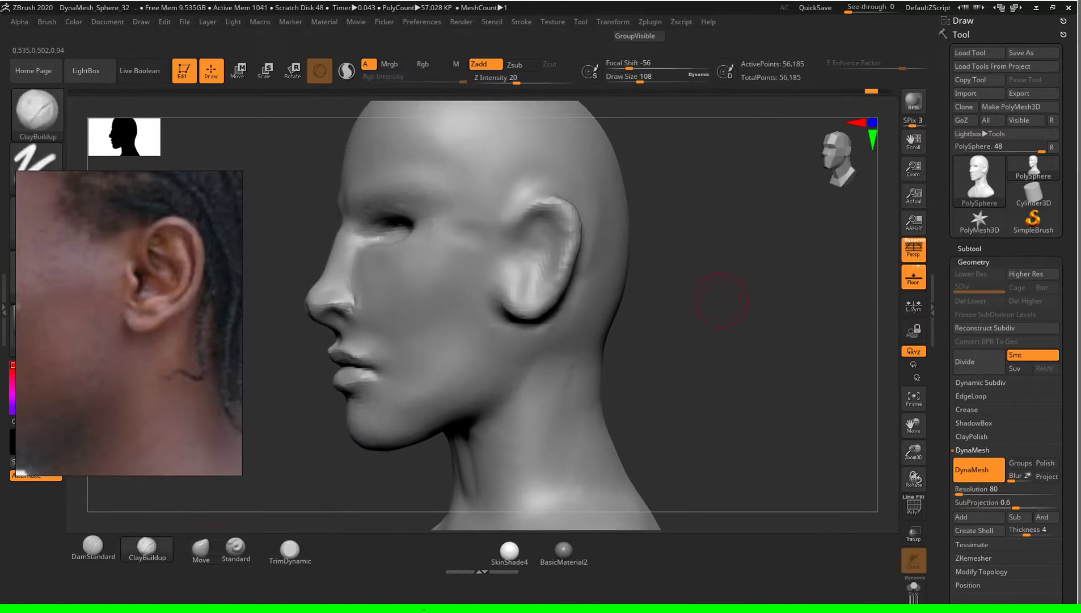
key("s")
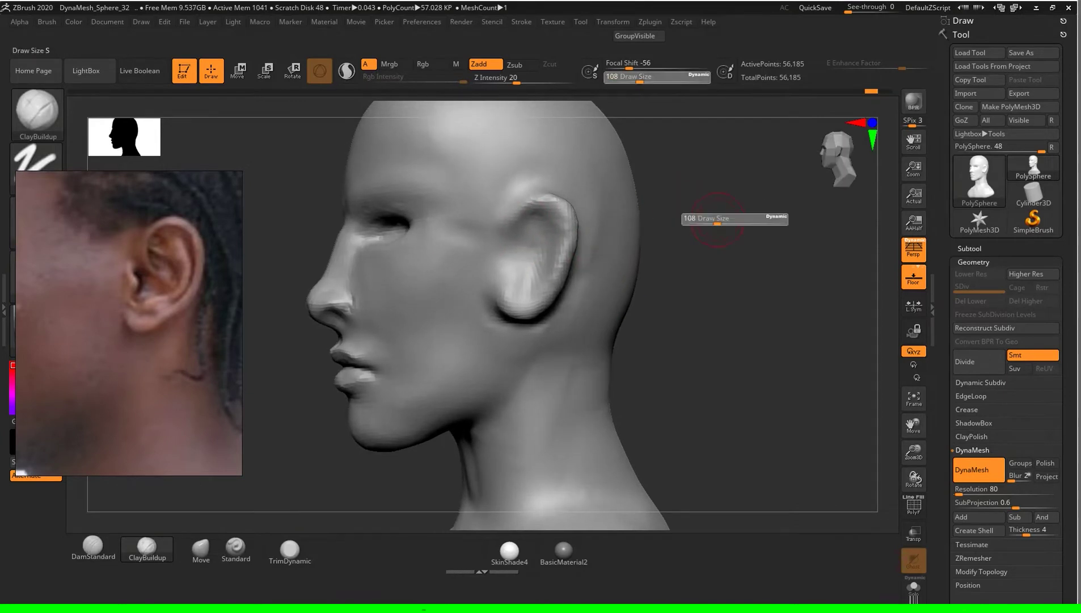
left_click_drag(712, 223, 744, 244)
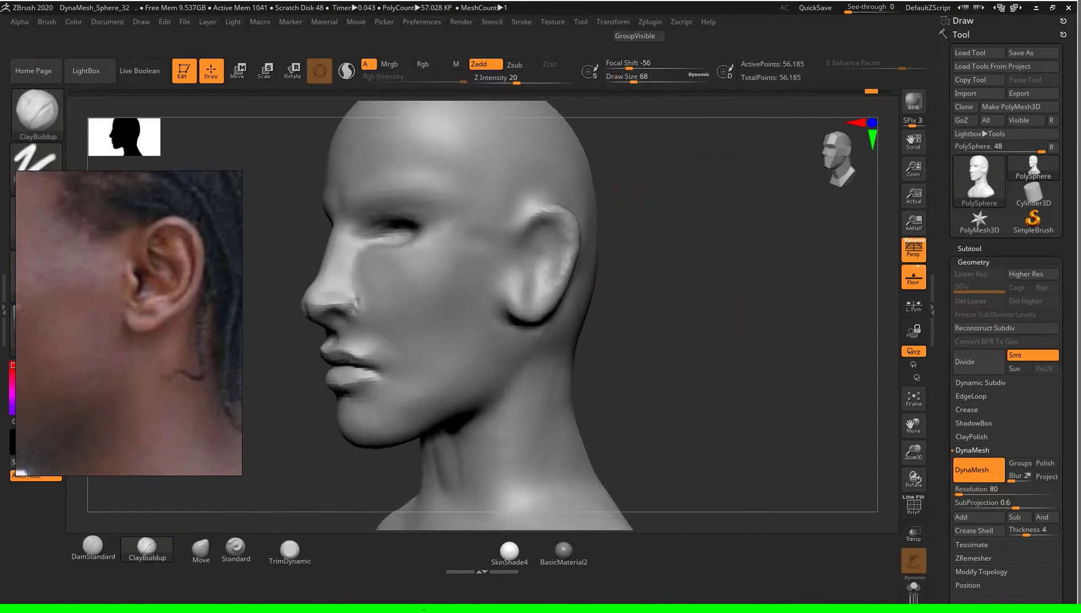
left_click_drag(709, 300, 667, 304)
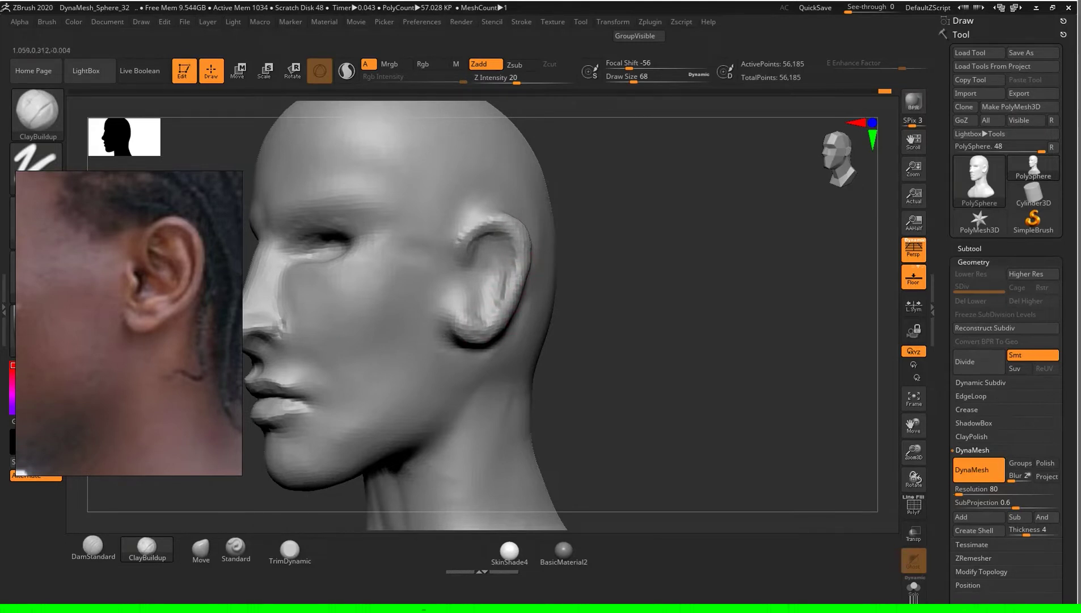
mouse_move(705, 310)
left_mouse_down()
mouse_move(723, 341)
mouse_move(613, 307)
left_mouse_up()
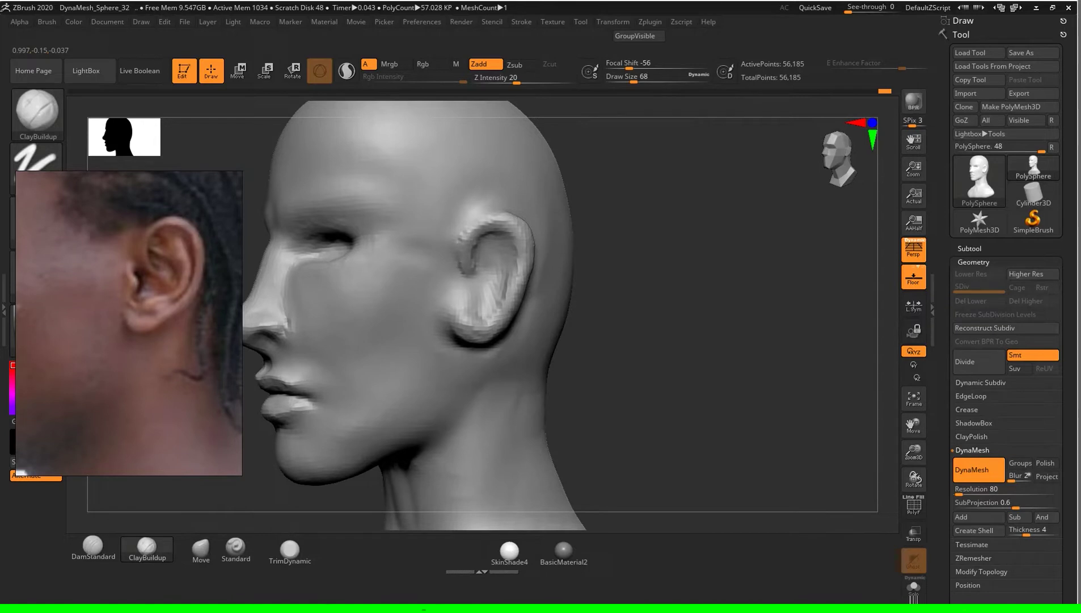
mouse_move(707, 307)
left_mouse_down()
mouse_move(722, 324)
mouse_move(702, 333)
mouse_move(703, 345)
left_mouse_up()
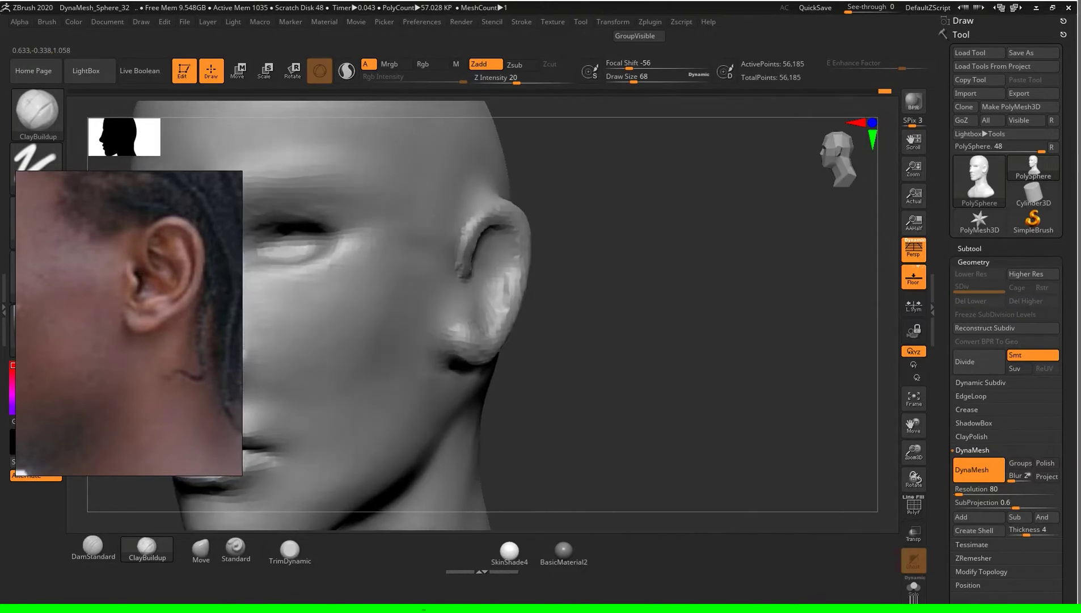
left_click_drag(737, 345, 721, 346)
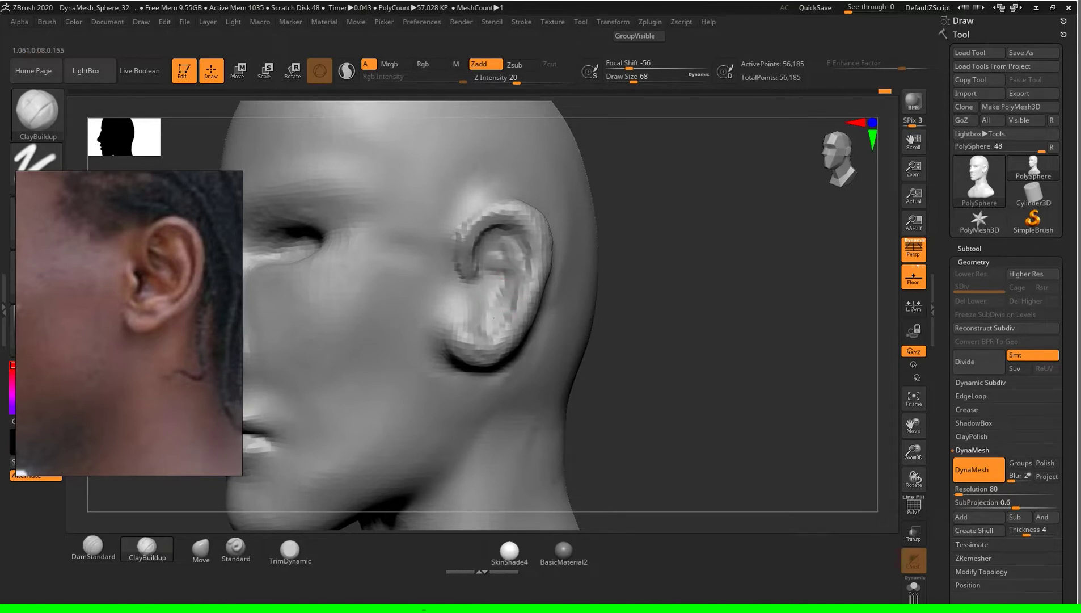
key("f")
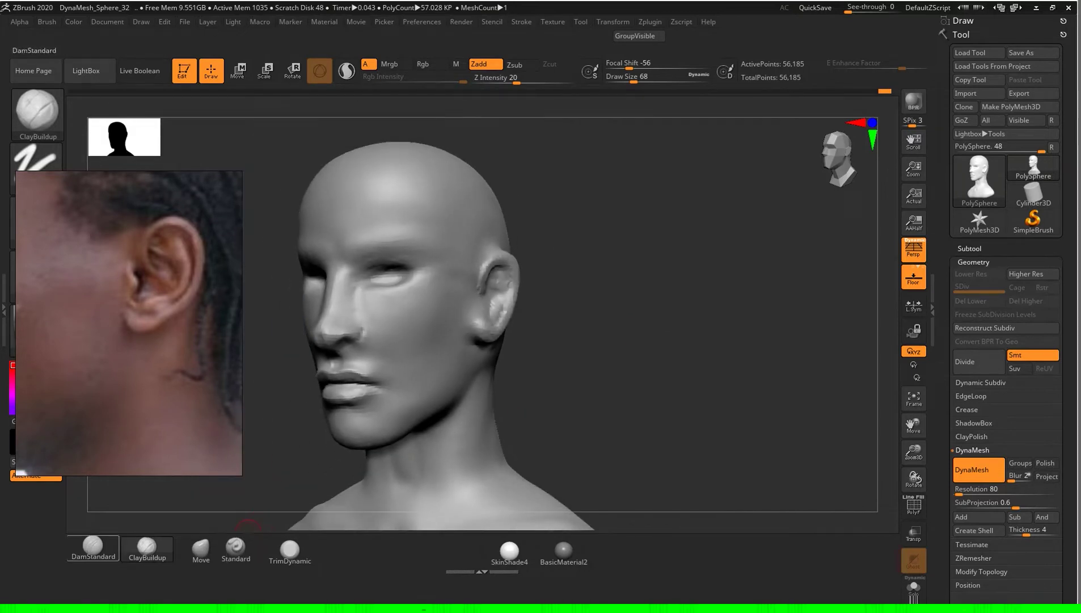
Step: Carve creases into the ear with DamStandard, settling on Draw Size 83
left_click(92, 545)
key("s")
mouse_move(678, 312)
left_mouse_down()
mouse_move(636, 309)
mouse_move(692, 305)
left_mouse_up()
key("s")
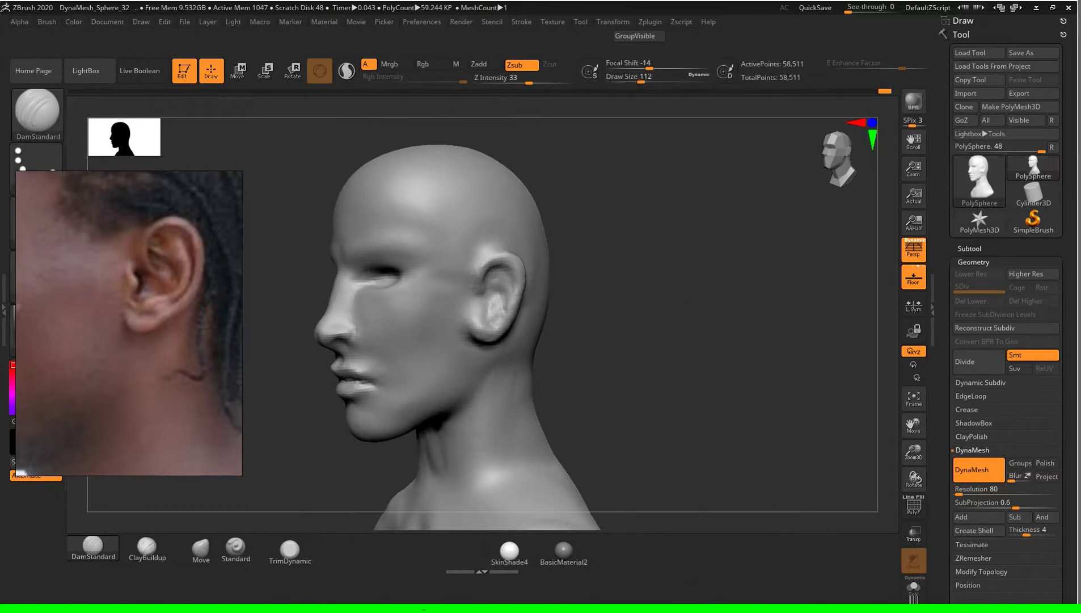
right_click_drag(692, 307, 704, 313, "ctrl")
key("s")
left_click_drag(703, 307, 693, 307)
right_click_drag(707, 229, 678, 229, "alt")
key("s")
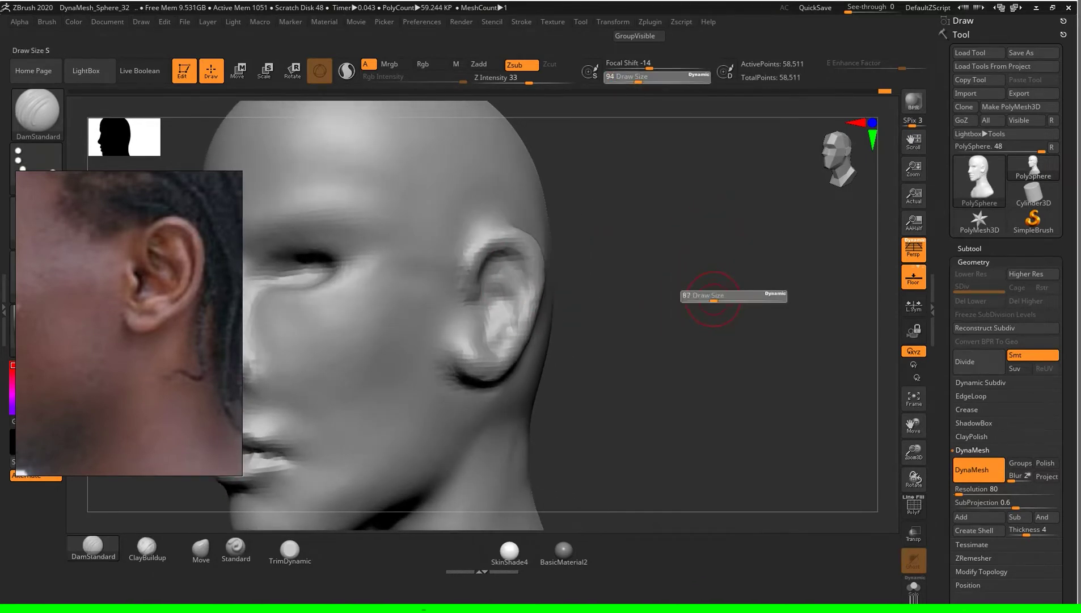
left_click_drag(703, 296, 690, 296)
left_click_drag(689, 284, 686, 277)
right_click_drag(539, 273, 506, 267)
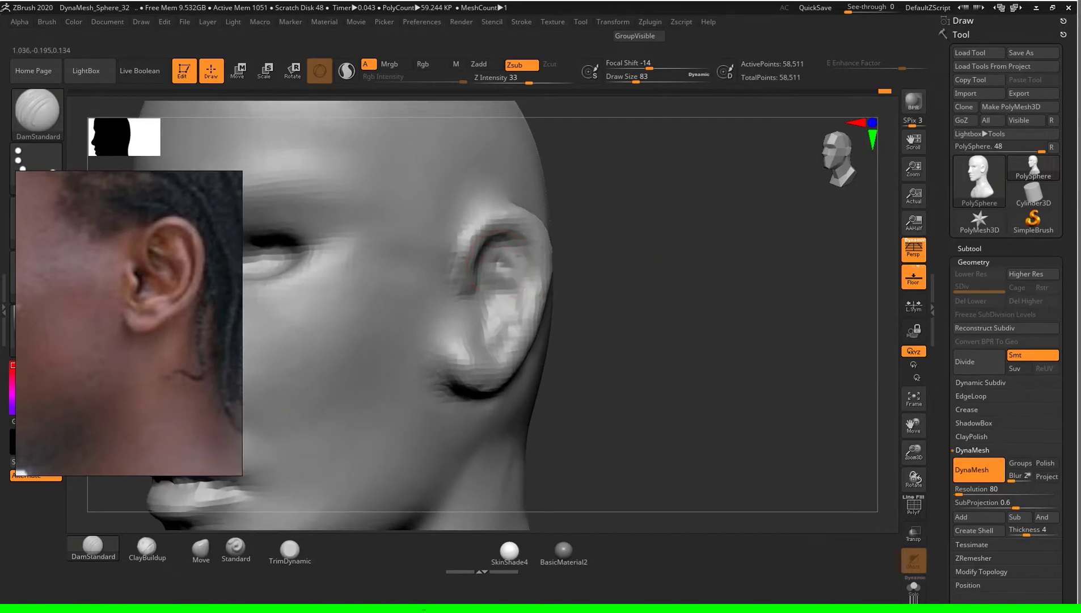
mouse_move(570, 281)
right_mouse_down()
mouse_move(699, 318)
mouse_move(356, 521)
right_mouse_up()
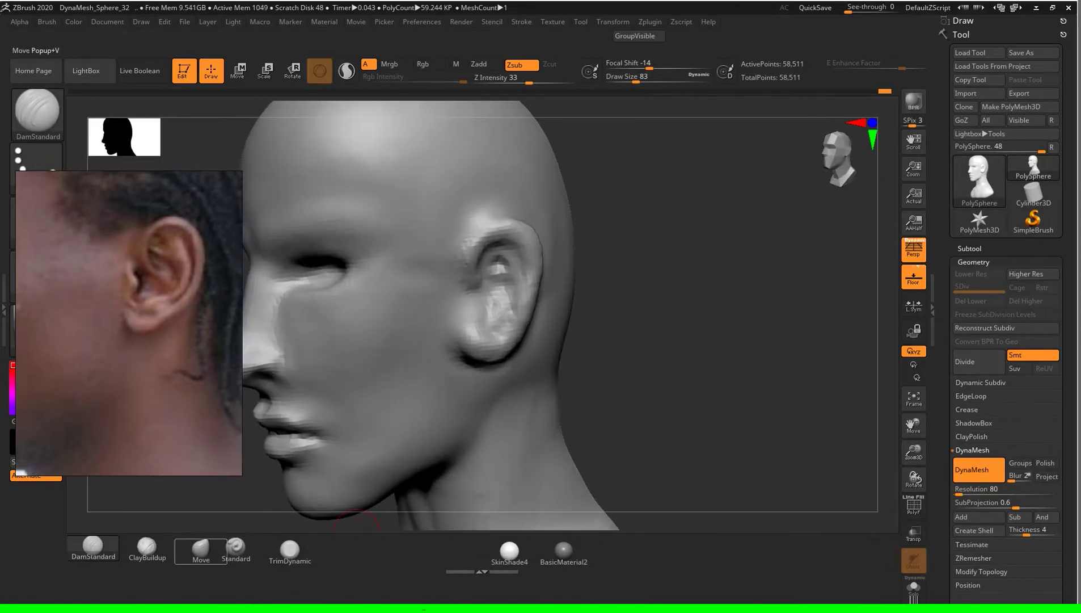
Step: Add clay to the ear's folds with ClayBuildup at Draw Size 59
left_click(146, 546)
right_click_drag(669, 335, 711, 332)
key("s")
left_click(707, 328)
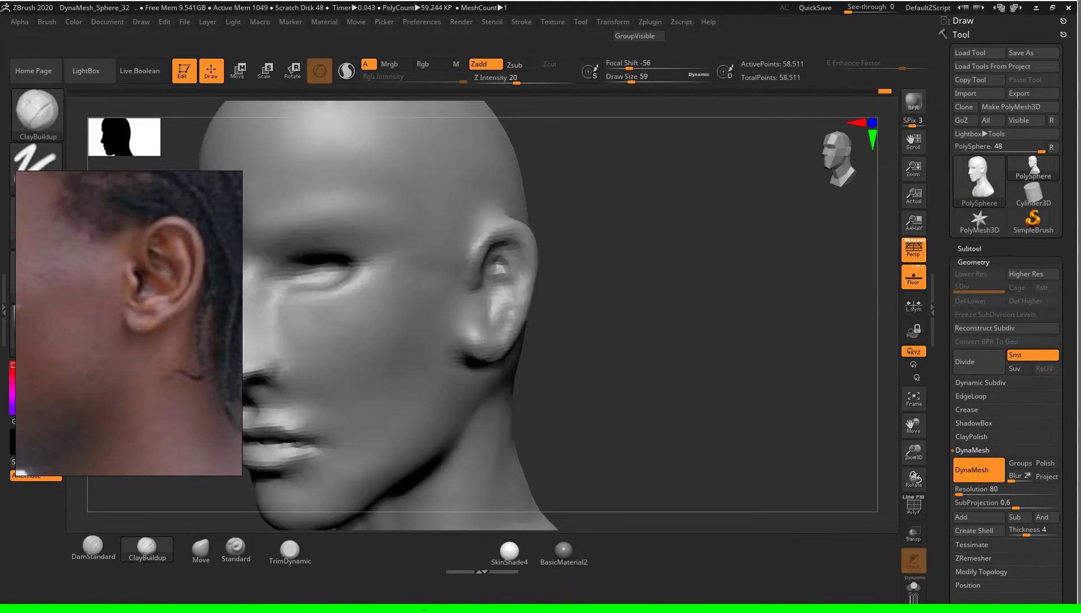
right_click_drag(526, 272, 526, 301, "alt")
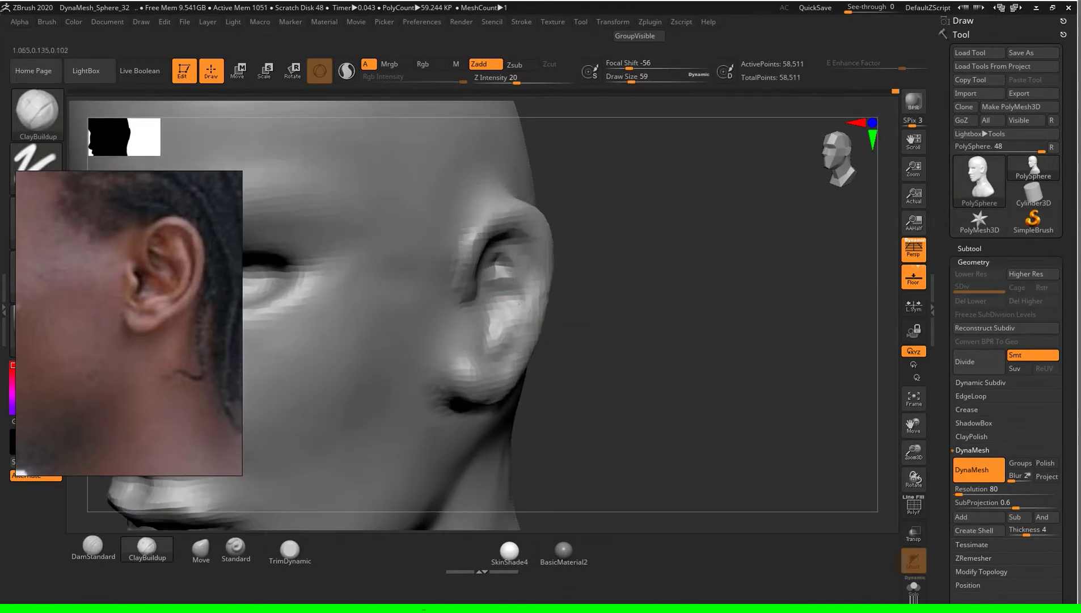
right_click_drag(692, 356, 528, 417)
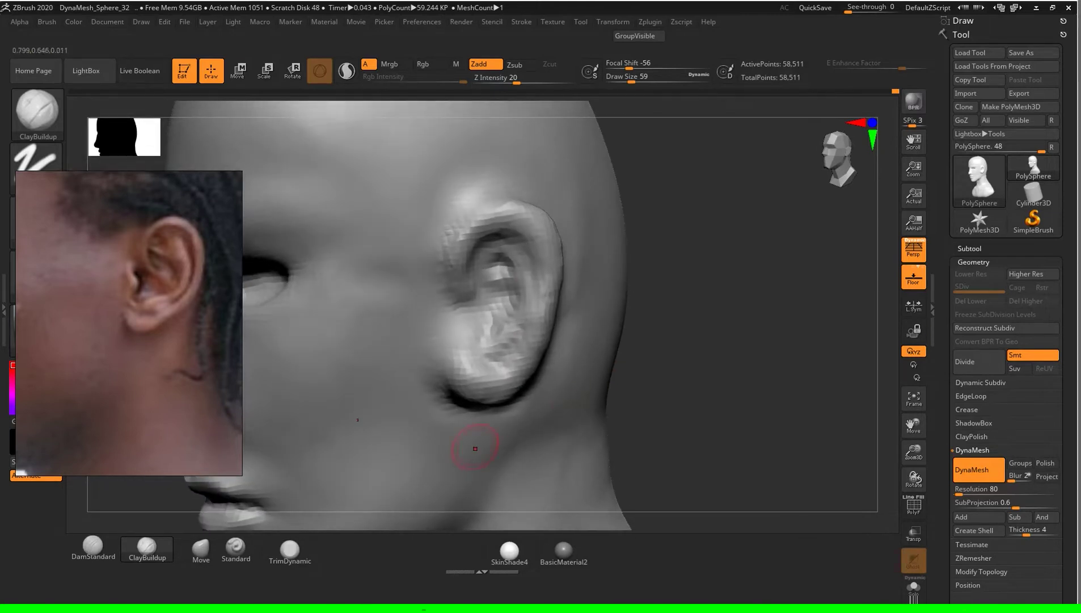
Step: Carve a DamStandard groove down the antihelix toward the earlobe
left_click(93, 545)
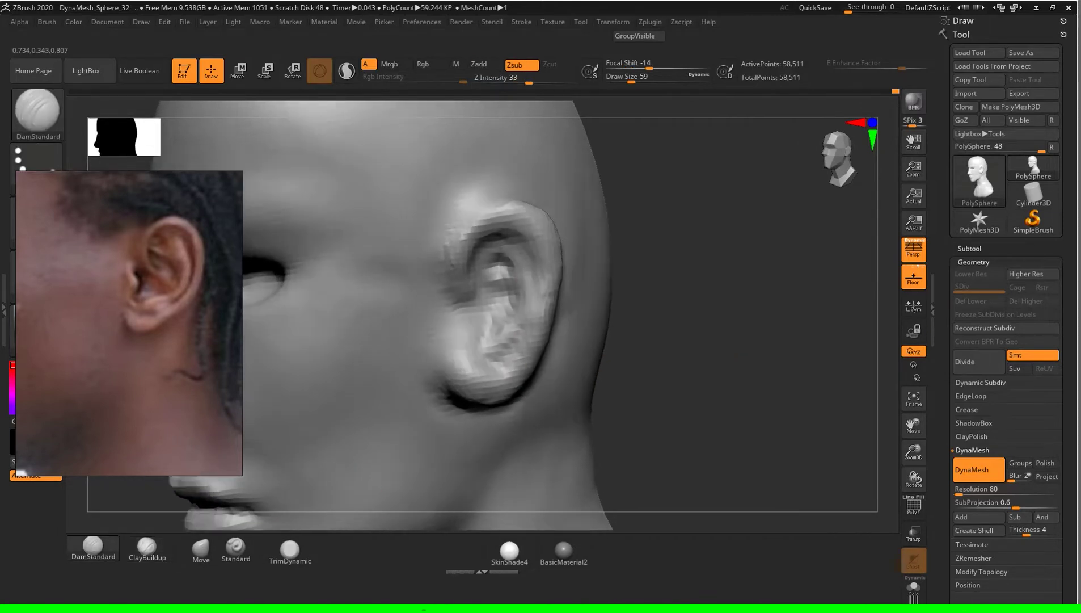
right_click_drag(709, 340, 653, 352)
right_click_drag(544, 250, 505, 245)
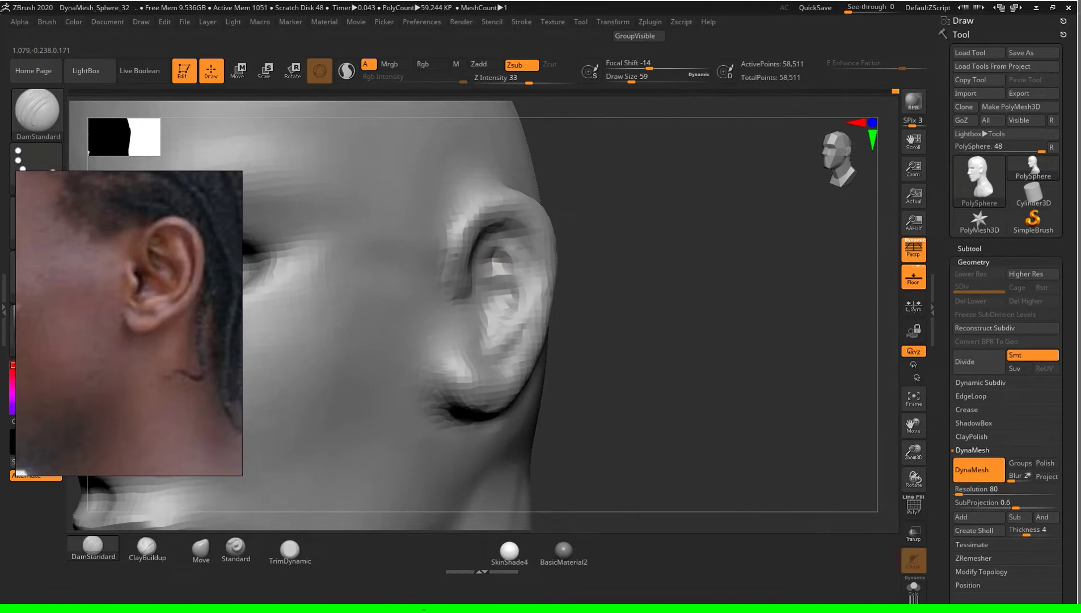
left_click_drag(531, 260, 501, 364)
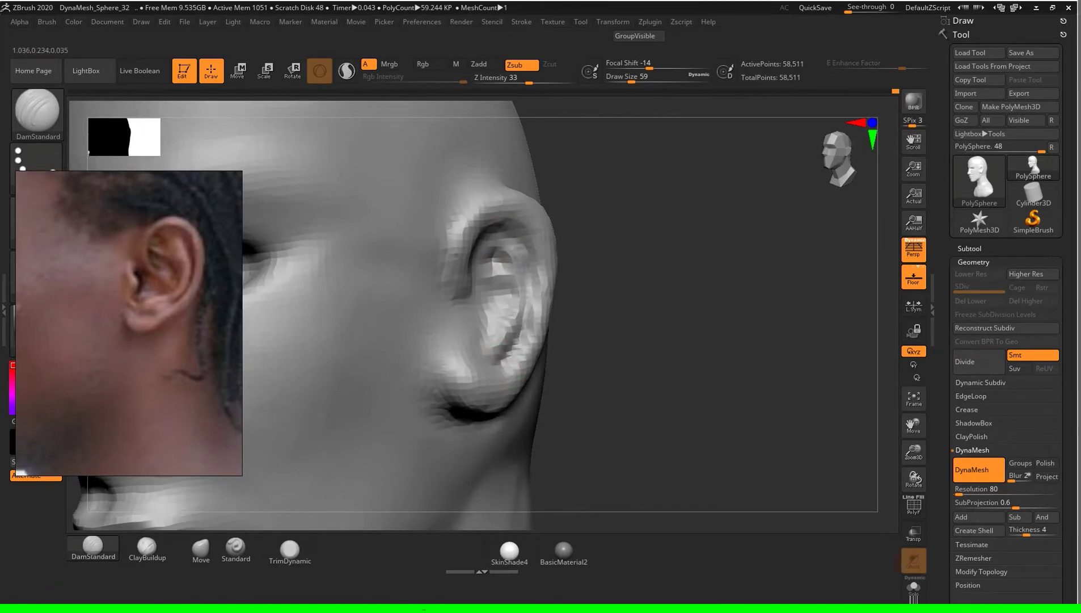
key("f")
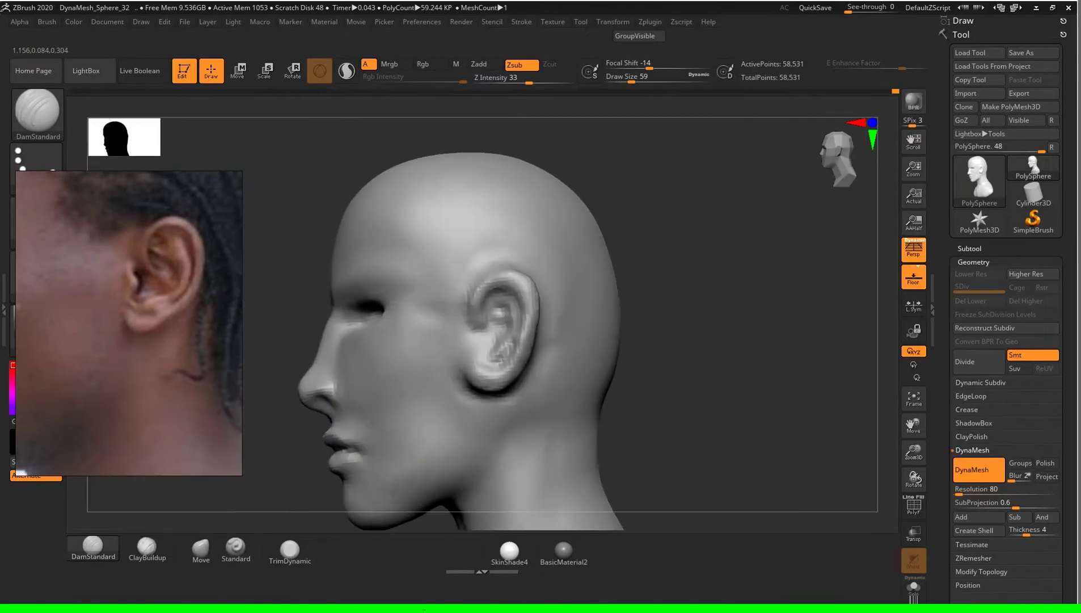
left_click_drag(709, 318, 763, 346, "shift")
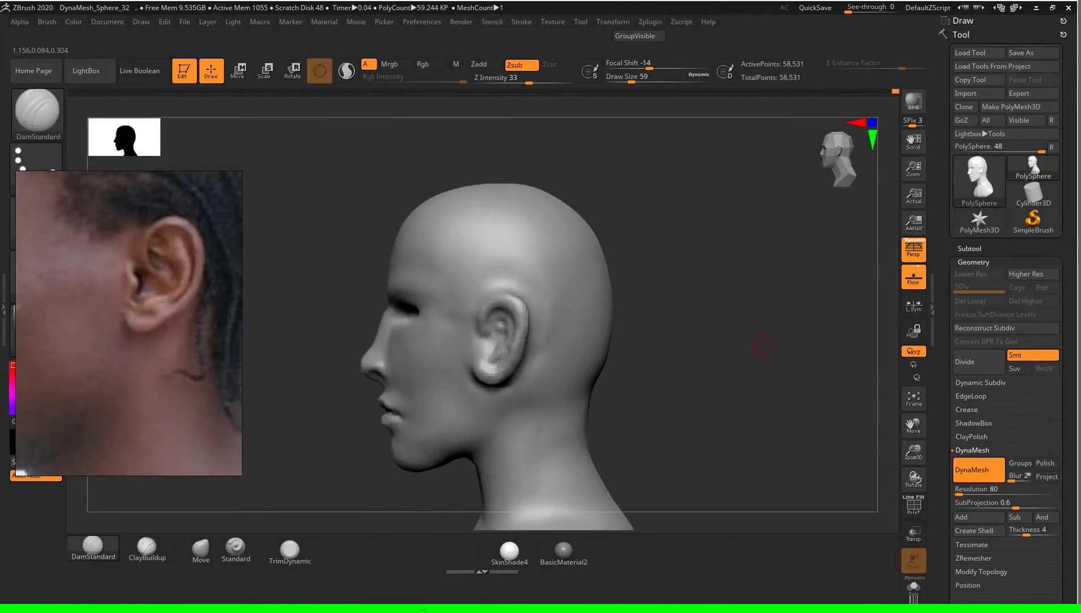
left_click_drag(763, 345, 751, 301, "alt")
left_click(201, 547)
Step: Try a Move push on the head silhouette at size 245, undo it, and shrink the brush to 124
key("s")
left_click_drag(702, 345, 721, 346)
left_click_drag(567, 318, 550, 318)
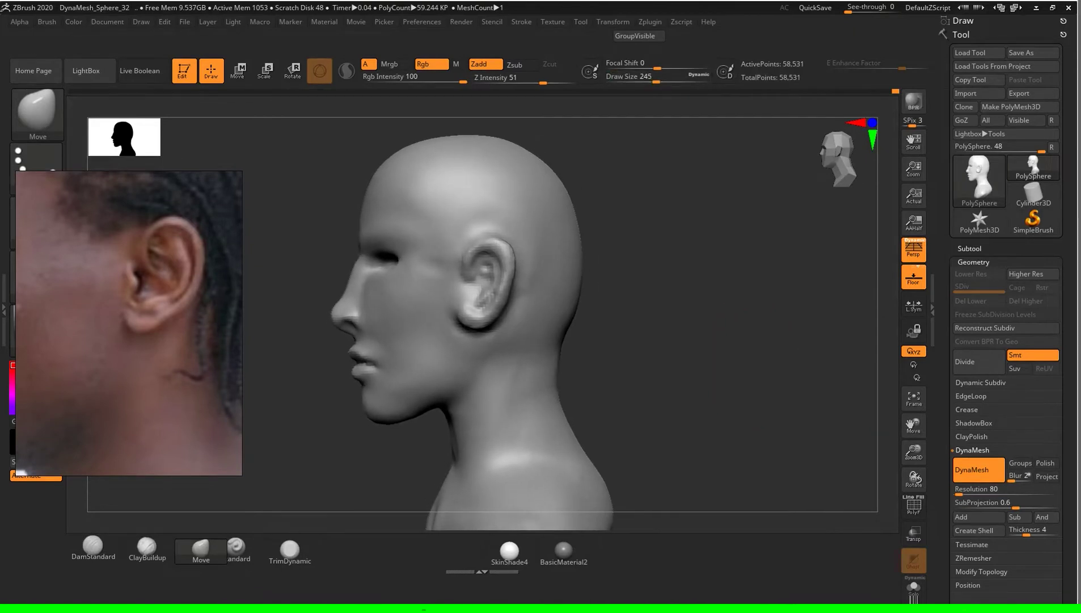
key("ctrl+z")
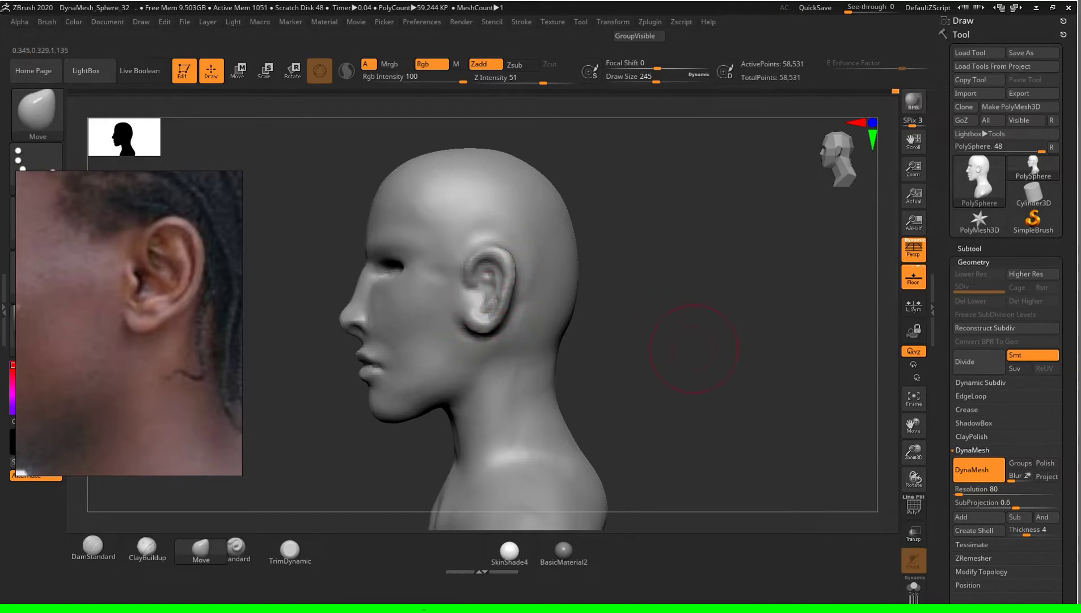
key("s")
right_click_drag(691, 346, 621, 331, "ctrl")
key("s")
mouse_move(658, 328)
left_mouse_down()
mouse_move(578, 335)
mouse_move(556, 317)
left_mouse_up()
key("s")
Step: Smooth the earlobe at Draw Size 65 and reshape its lower edge with Move
key("shift")
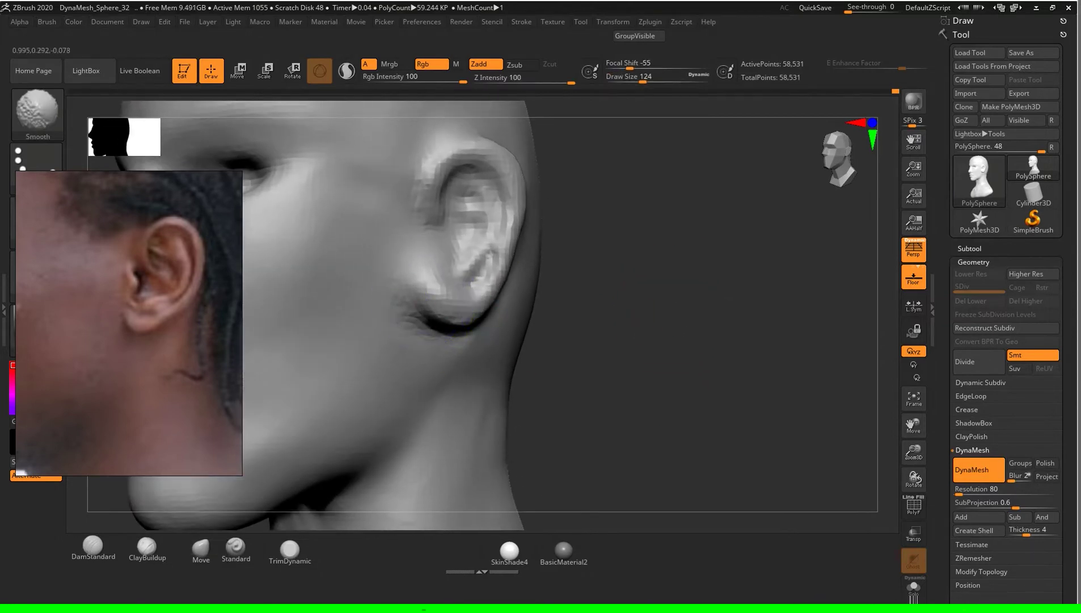
key("b")
key("m")
key("v")
key("s")
left_click_drag(658, 328, 641, 328)
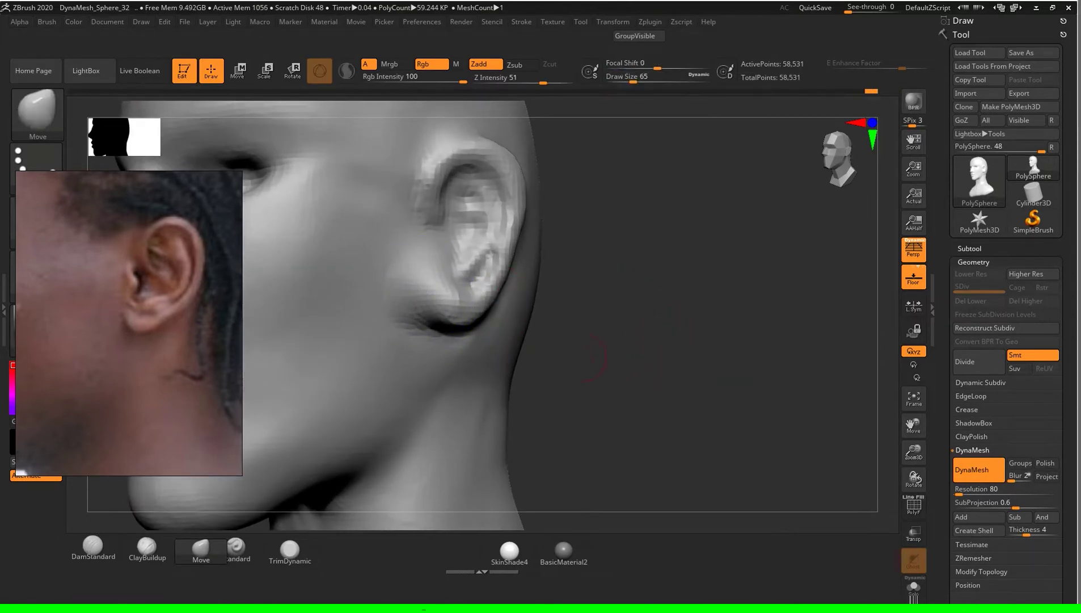
left_click_drag(375, 285, 394, 328, "shift")
mouse_move(660, 374)
left_mouse_down("alt")
mouse_move(660, 408)
mouse_move(715, 371)
mouse_move(771, 368)
left_mouse_up("alt")
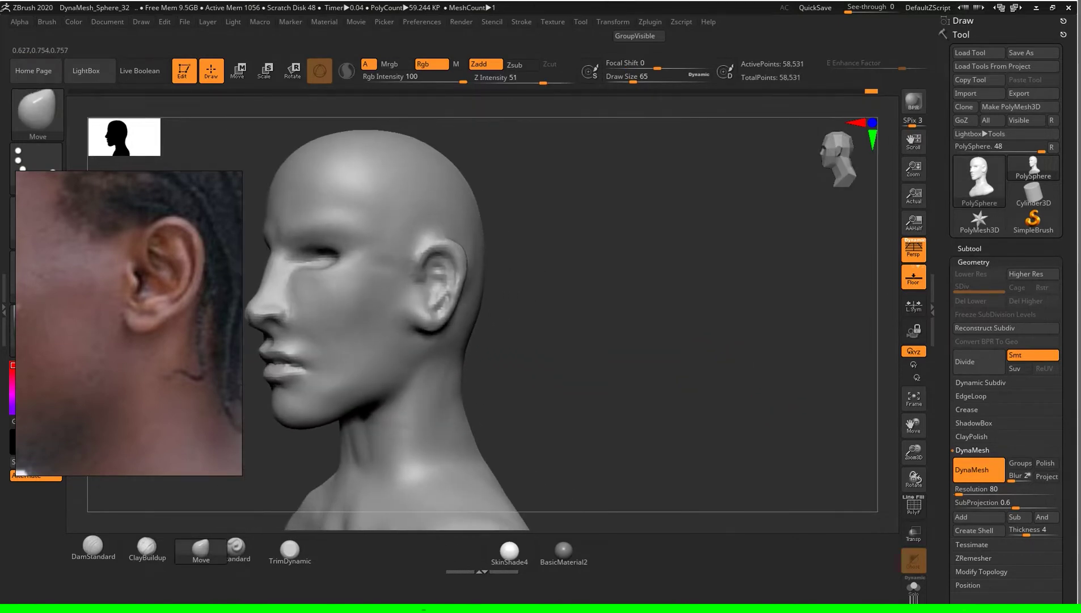
left_click_drag(652, 363, 652, 306, "alt")
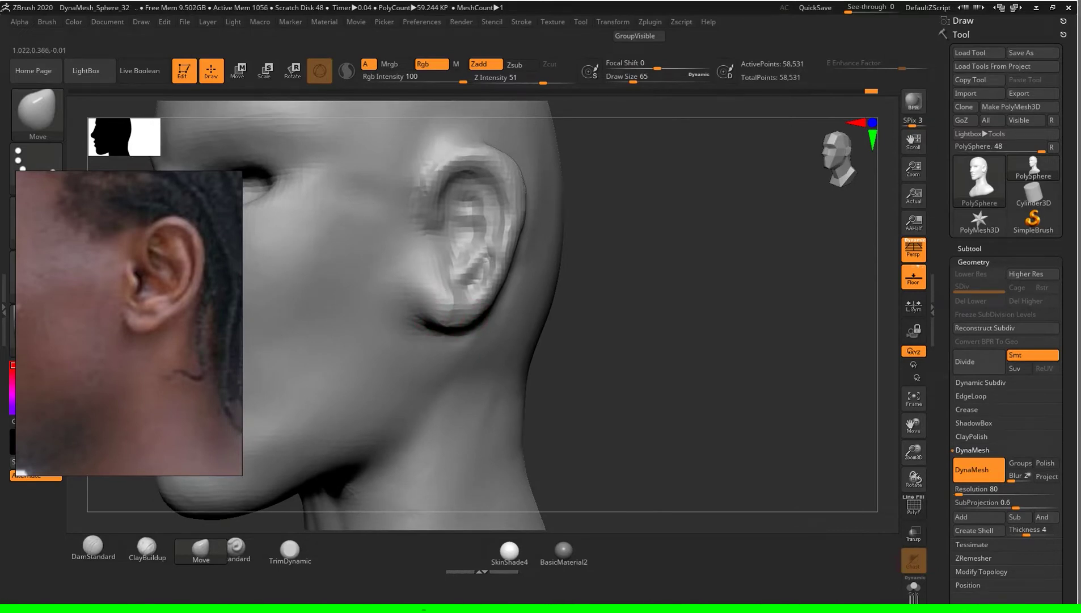
left_click_drag(437, 322, 438, 318)
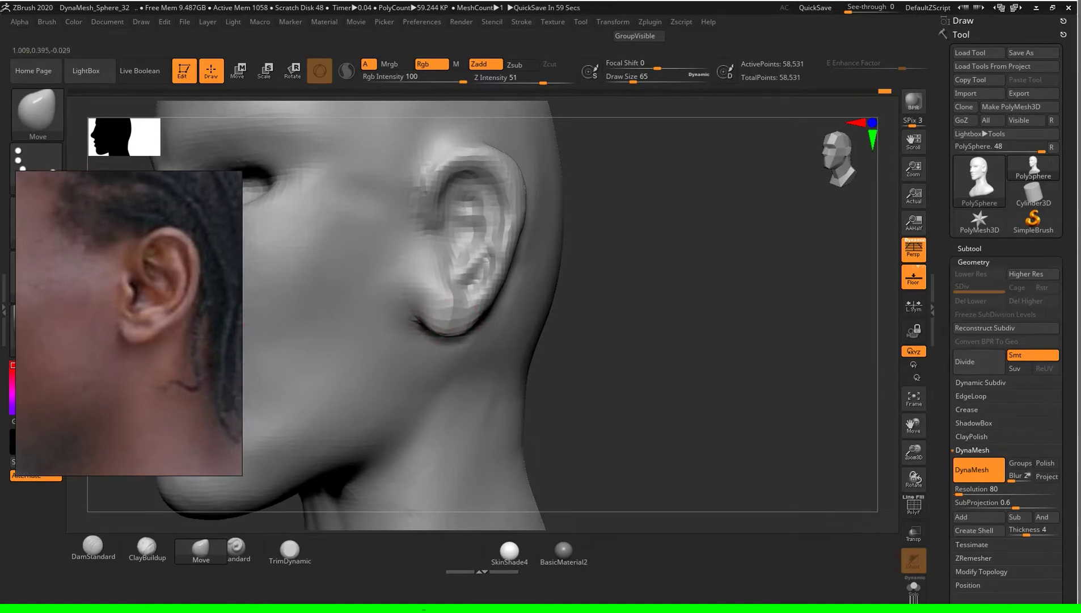
Step: Refine the ear outline with the Move brush at sizes 94, 149 and 101
left_click_drag(686, 322, 507, 320)
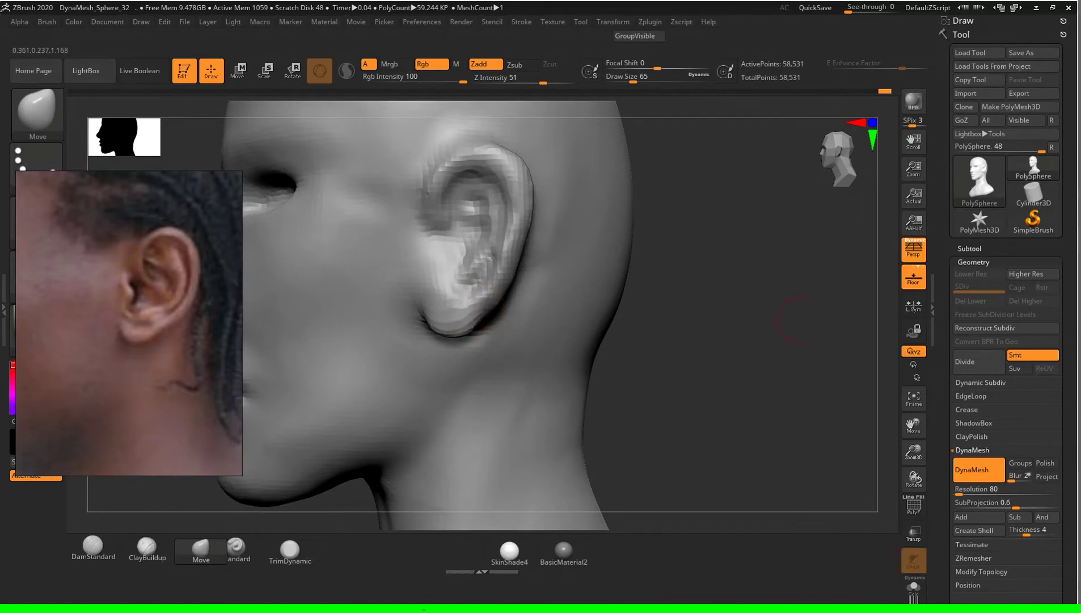
left_click_drag(794, 321, 601, 349)
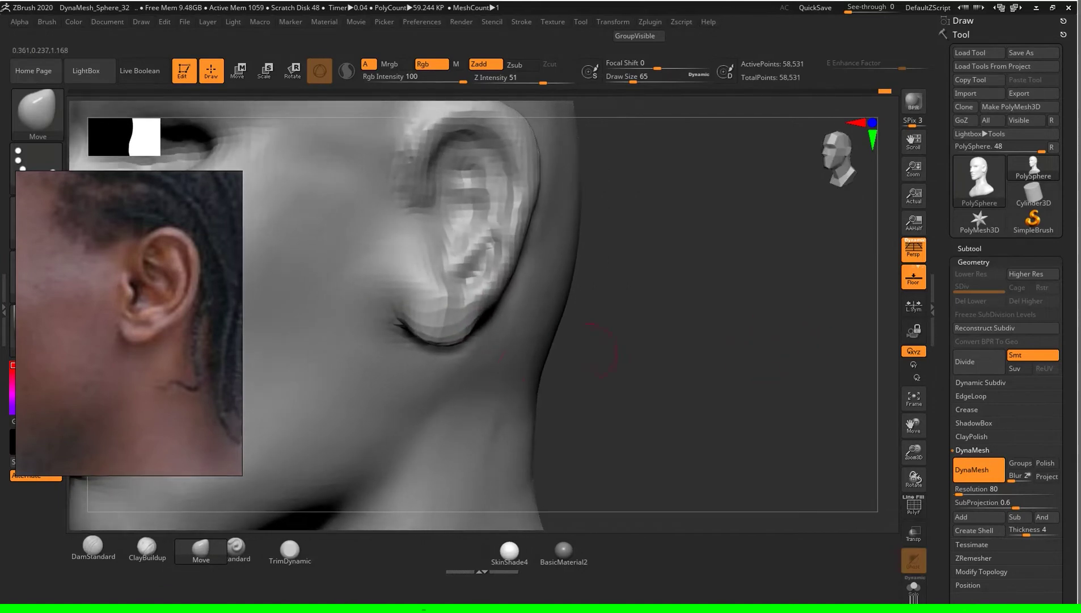
left_click_drag(624, 368, 724, 357)
key("s")
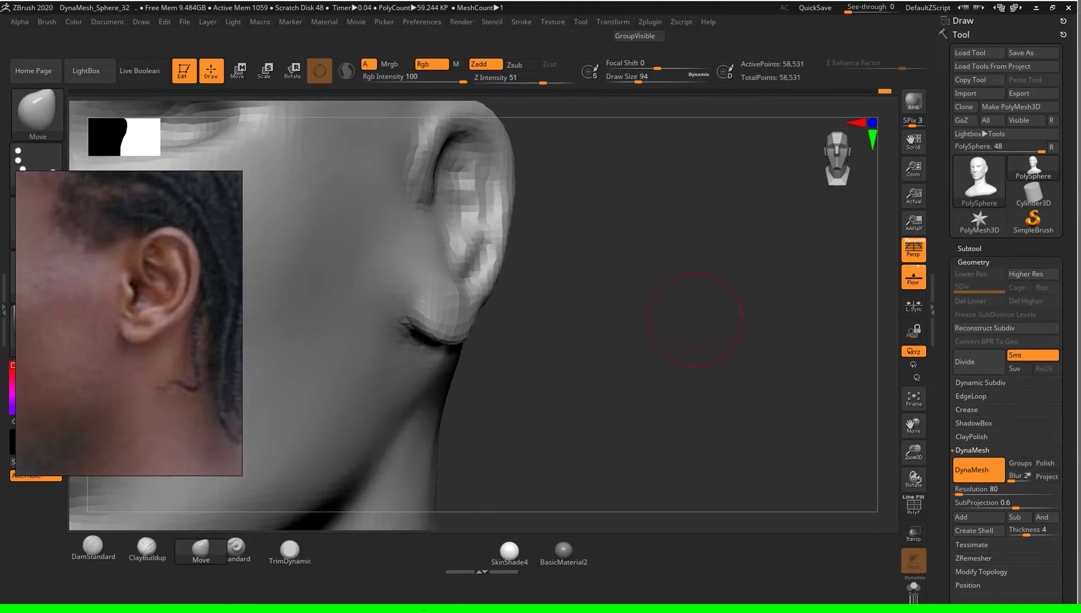
left_click_drag(711, 301, 525, 290)
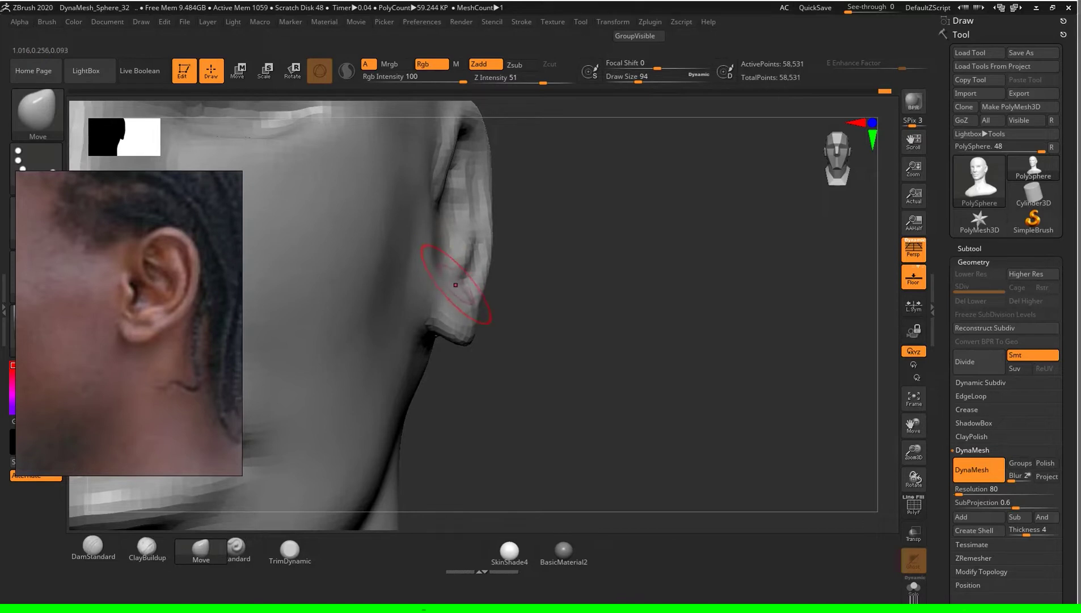
mouse_move(536, 291)
left_mouse_down()
mouse_move(642, 295)
mouse_move(697, 318)
mouse_move(678, 329)
left_mouse_up()
key("s")
left_click(720, 335)
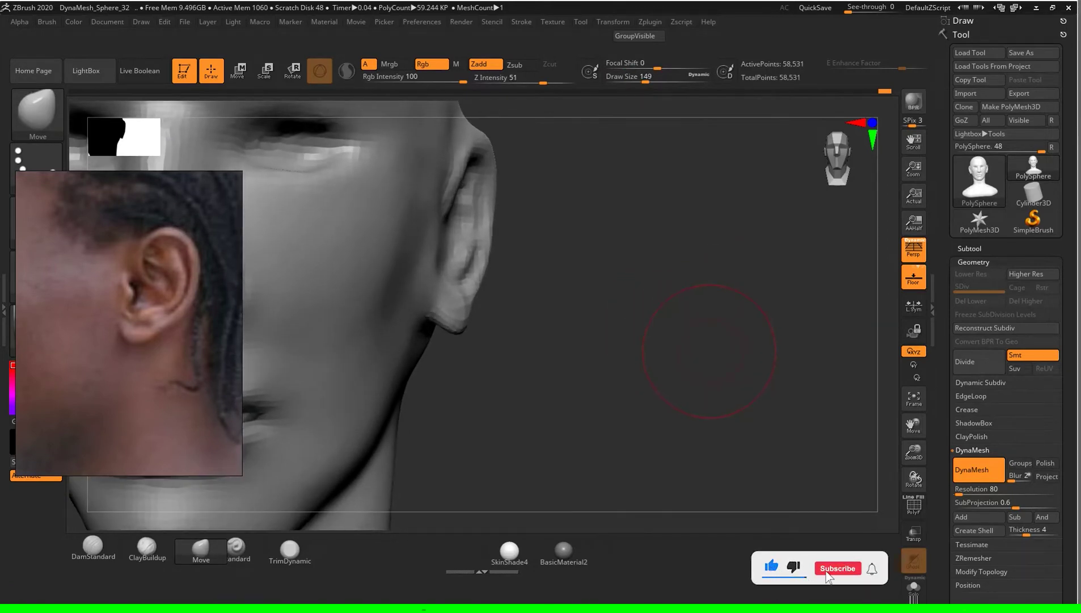
mouse_move(717, 347)
left_mouse_down()
mouse_move(707, 306)
mouse_move(669, 306)
left_mouse_up()
key("s")
left_click(706, 333)
Step: Set Draw Size 77 and carve deeper DamStandard creases along the ear's folds and rim
key("s")
type("s132")
key("Return")
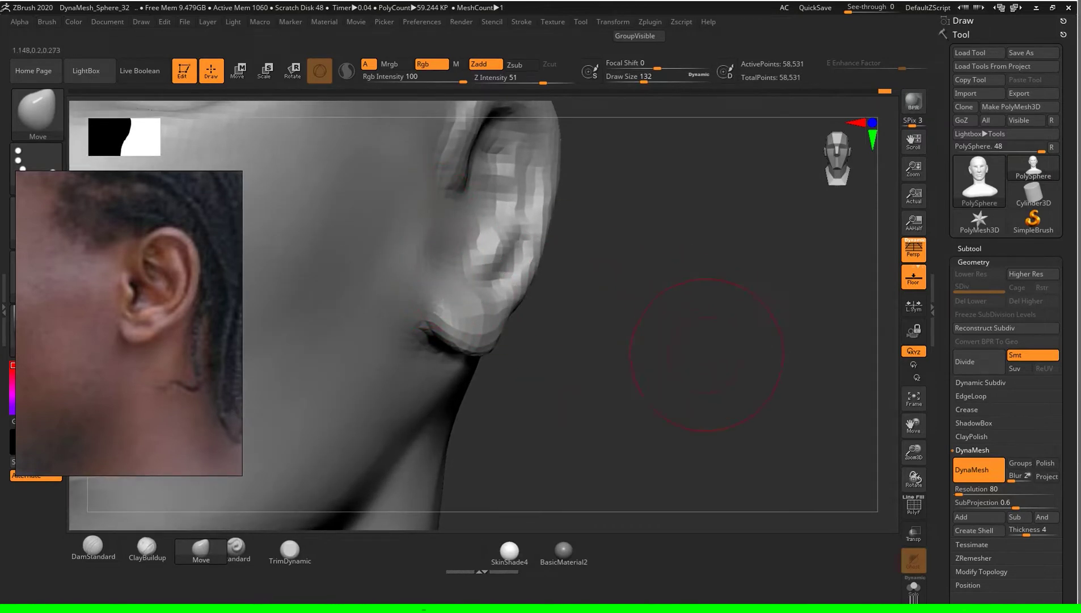
mouse_move(728, 370)
left_mouse_down()
mouse_move(715, 349)
mouse_move(769, 359)
mouse_move(681, 363)
left_mouse_up()
type("s77")
key("Return")
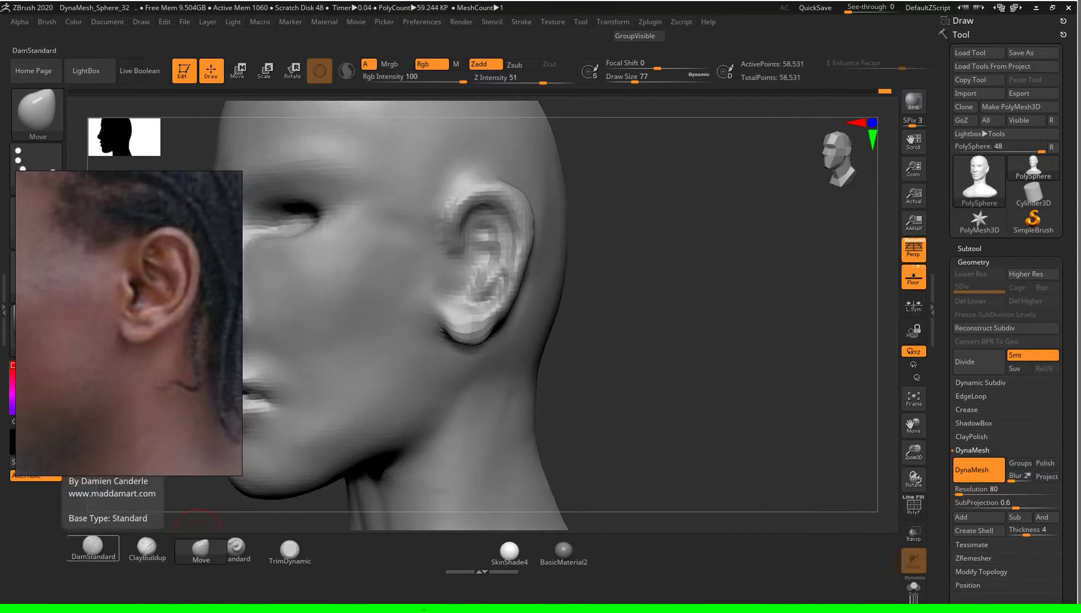
left_click(92, 546)
mouse_move(681, 363)
left_mouse_down()
mouse_move(635, 363)
mouse_move(695, 205)
mouse_move(621, 346)
left_mouse_up()
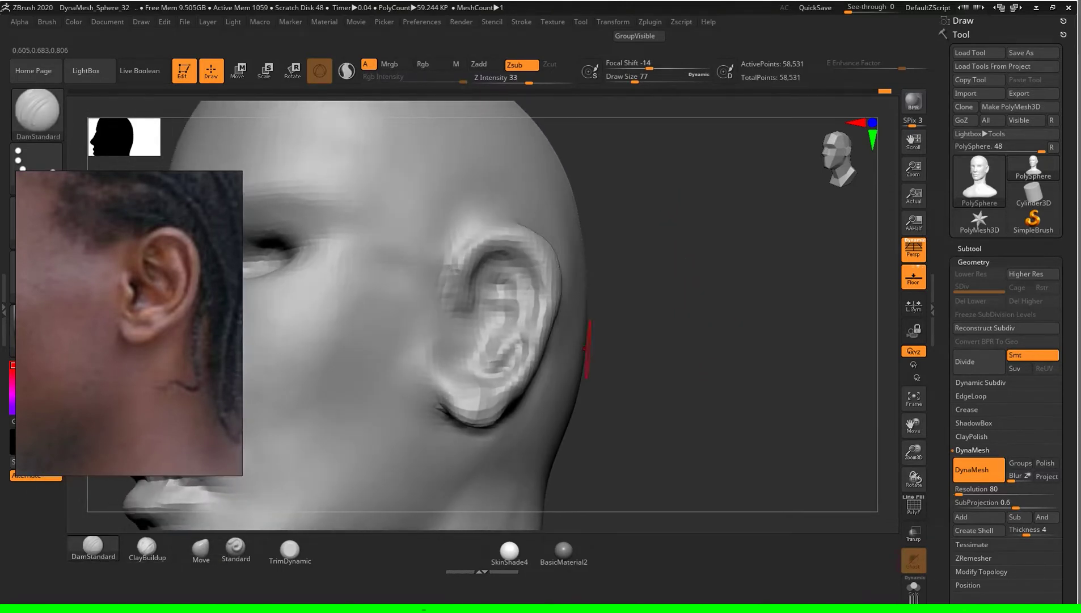
mouse_move(530, 280)
left_mouse_down()
mouse_move(494, 327)
mouse_move(483, 317)
left_mouse_up()
left_click_drag(531, 238, 466, 272)
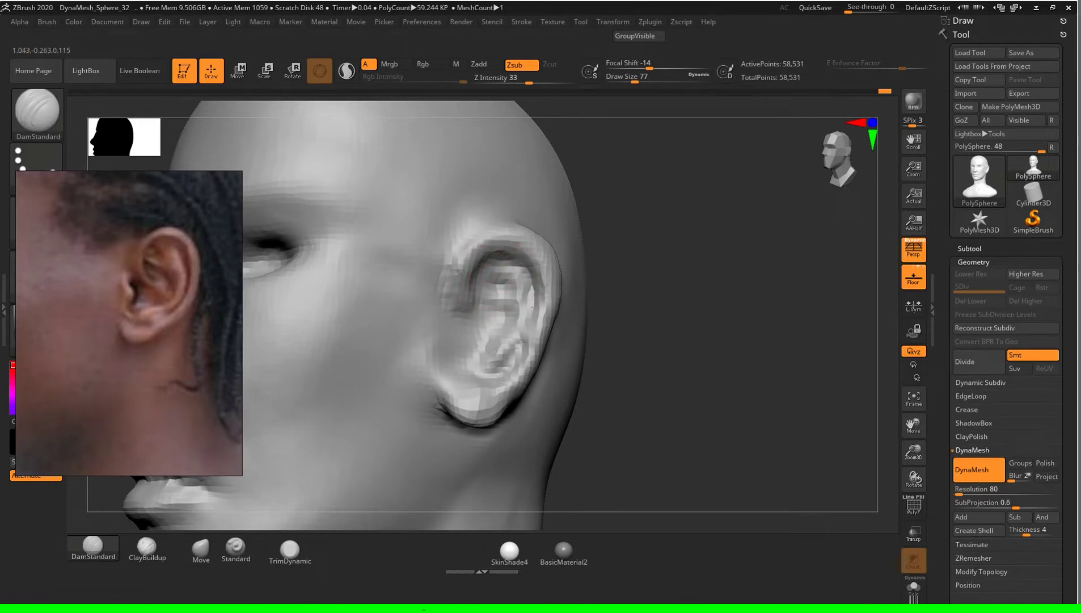
Step: Carve a groove inside the ear's inner fold and shrink the brush to 62
left_click_drag(527, 334, 504, 369)
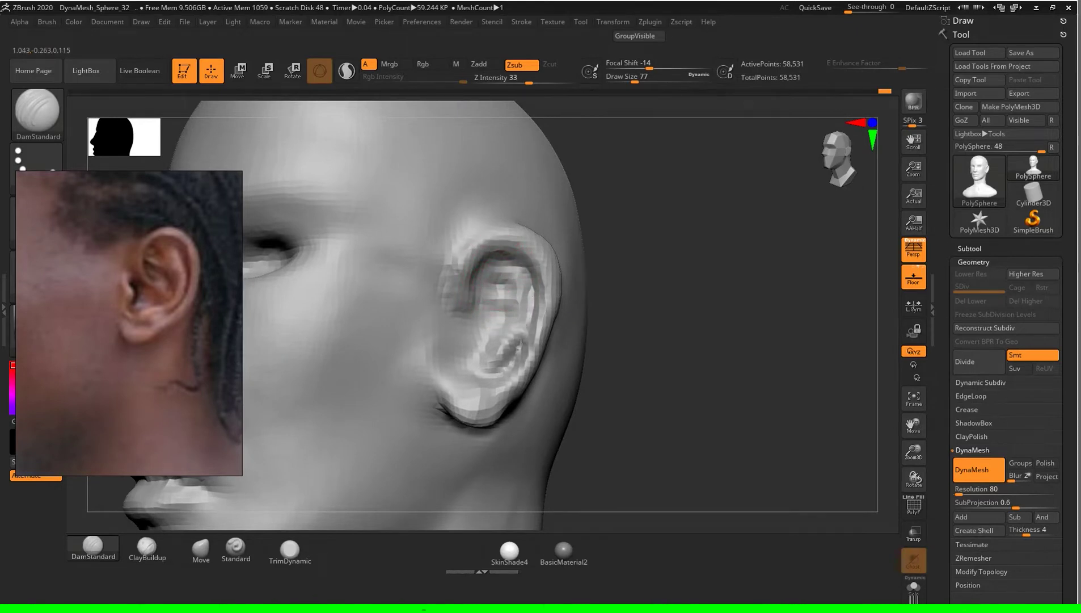
mouse_move(726, 338)
left_mouse_down()
mouse_move(736, 358)
mouse_move(709, 340)
mouse_move(726, 341)
mouse_move(709, 352)
left_mouse_up()
key("s")
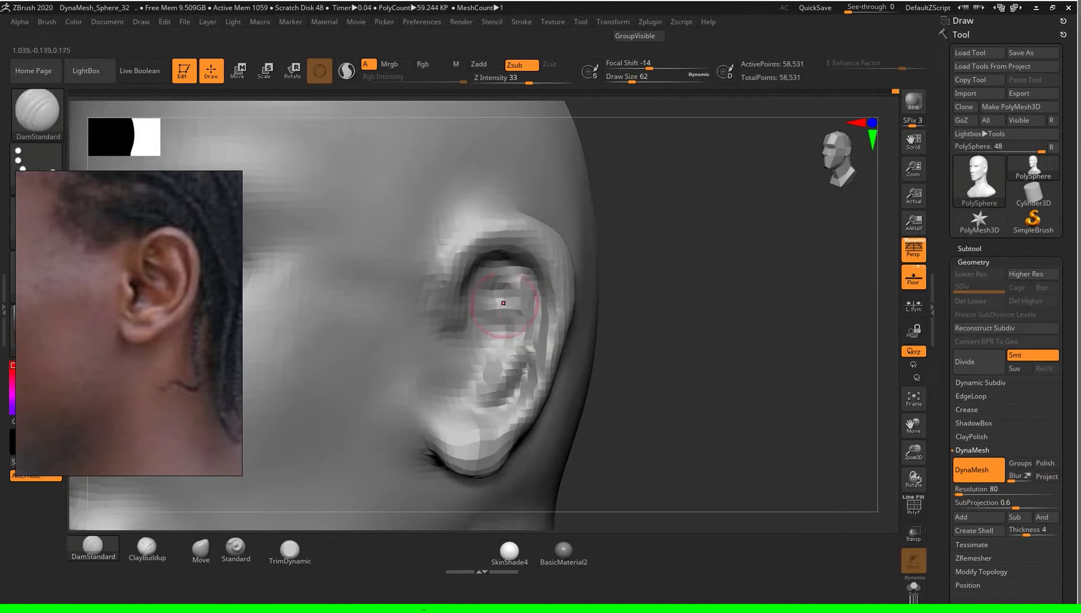
Step: Build up the inner ear with ClayBuildup, re-DynaMesh, and set the brush size to 192
left_click(147, 548)
mouse_move(502, 332)
left_mouse_down()
mouse_move(496, 309)
mouse_move(507, 362)
mouse_move(493, 382)
left_mouse_up()
mouse_move(754, 397)
left_mouse_down("ctrl")
mouse_move(763, 405)
mouse_move(736, 330)
left_mouse_up("ctrl")
mouse_move(770, 395)
left_mouse_down()
mouse_move(778, 464)
mouse_move(547, 422)
left_mouse_up()
key("s")
left_click_drag(369, 386, 391, 389)
left_click(201, 547)
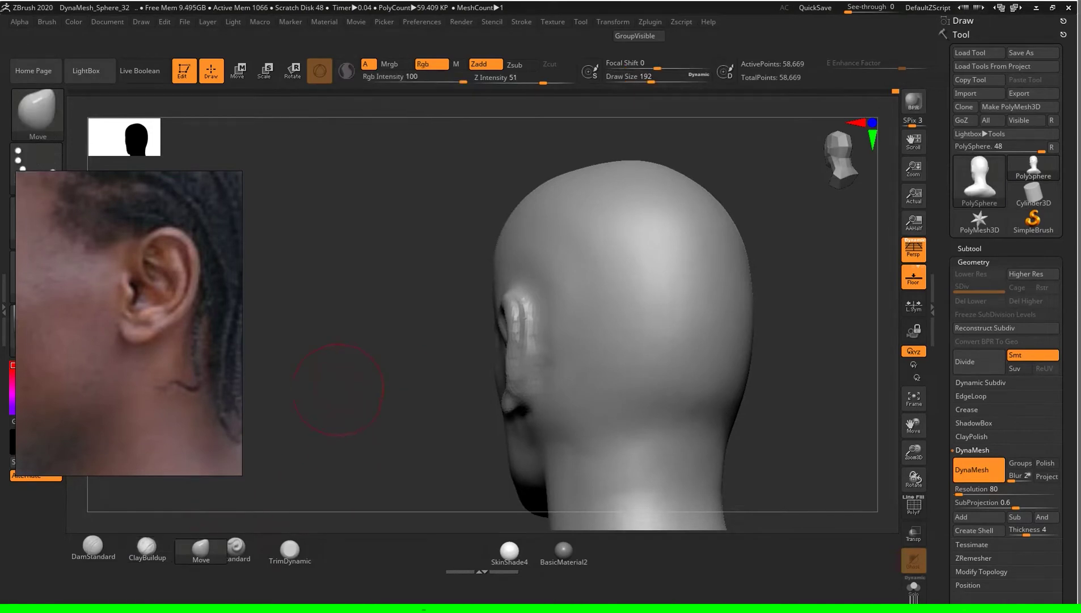
Step: From the back view, pull the ear's outer rim slightly outward with a size-217 Move brush, then frame the head
left_click_drag(318, 431, 349, 396)
key("s")
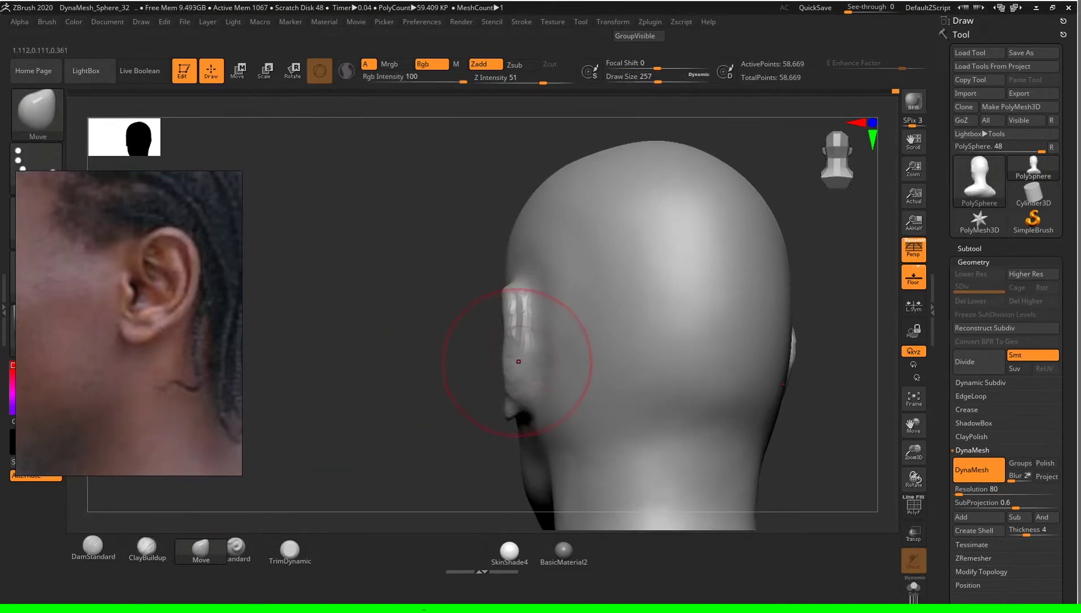
key("s")
left_click_drag(397, 381, 374, 381)
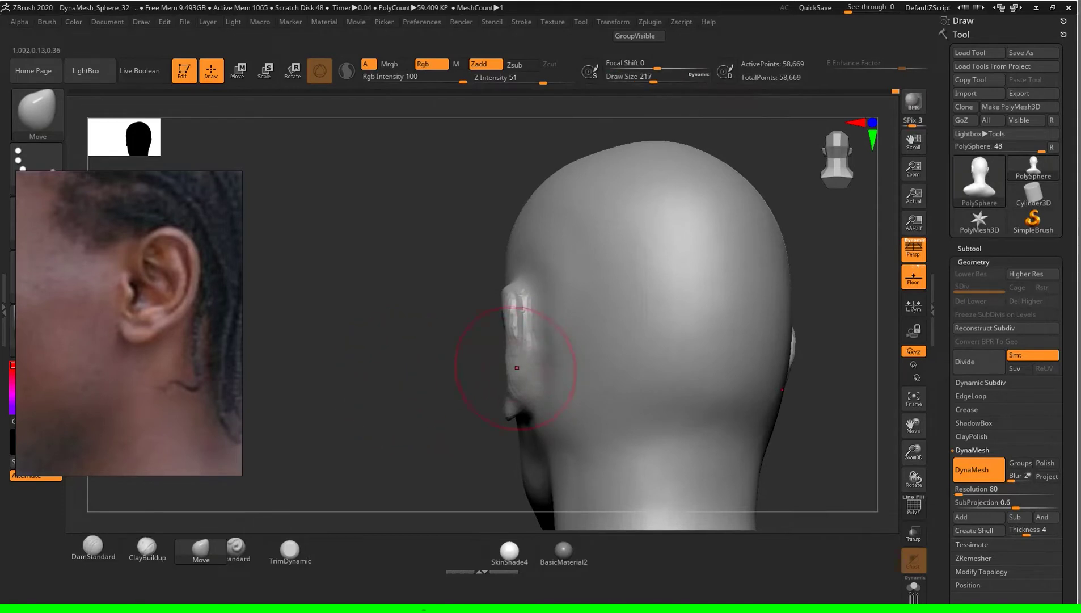
left_click_drag(518, 330, 519, 329)
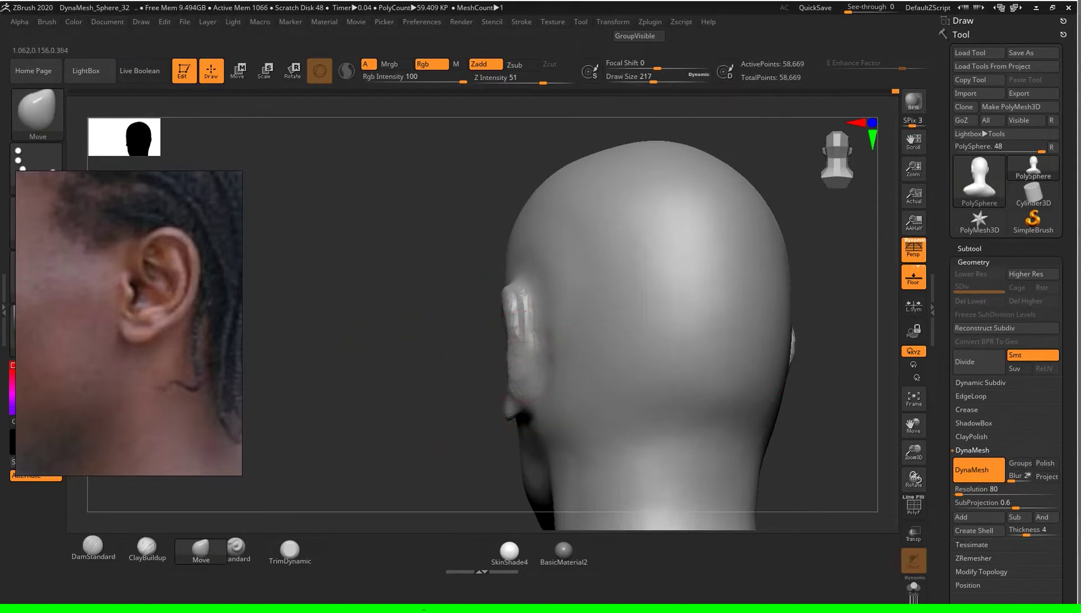
left_click_drag(363, 318, 227, 318)
mouse_move(681, 283)
left_mouse_down()
mouse_move(556, 284)
mouse_move(539, 369)
mouse_move(491, 446)
left_mouse_up()
key("f")
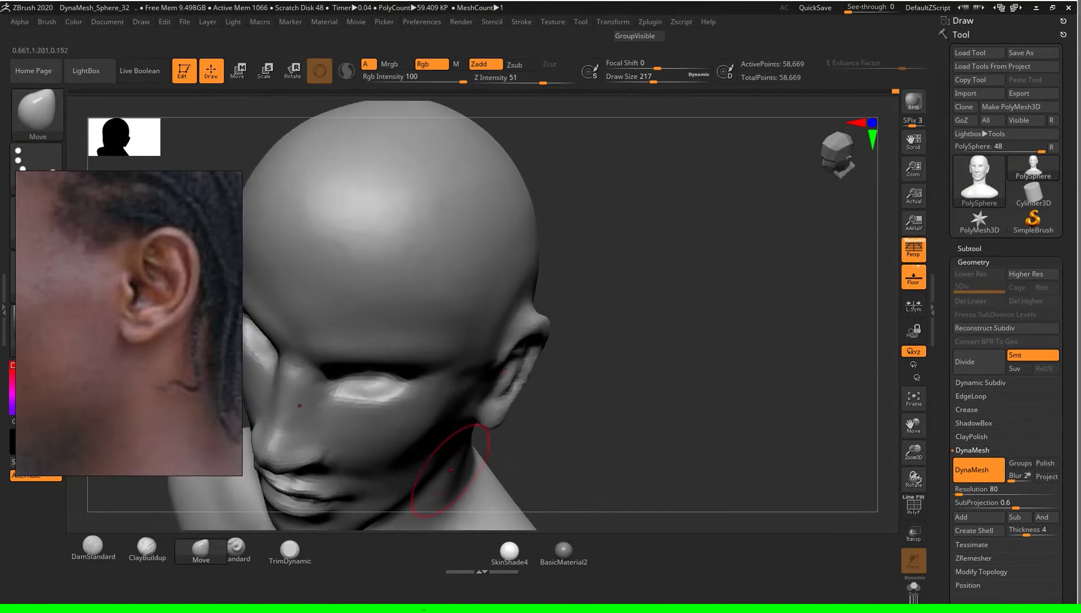
left_click(146, 546)
Step: Resize the ClayBuildup brush from 116 down to 71
key("s")
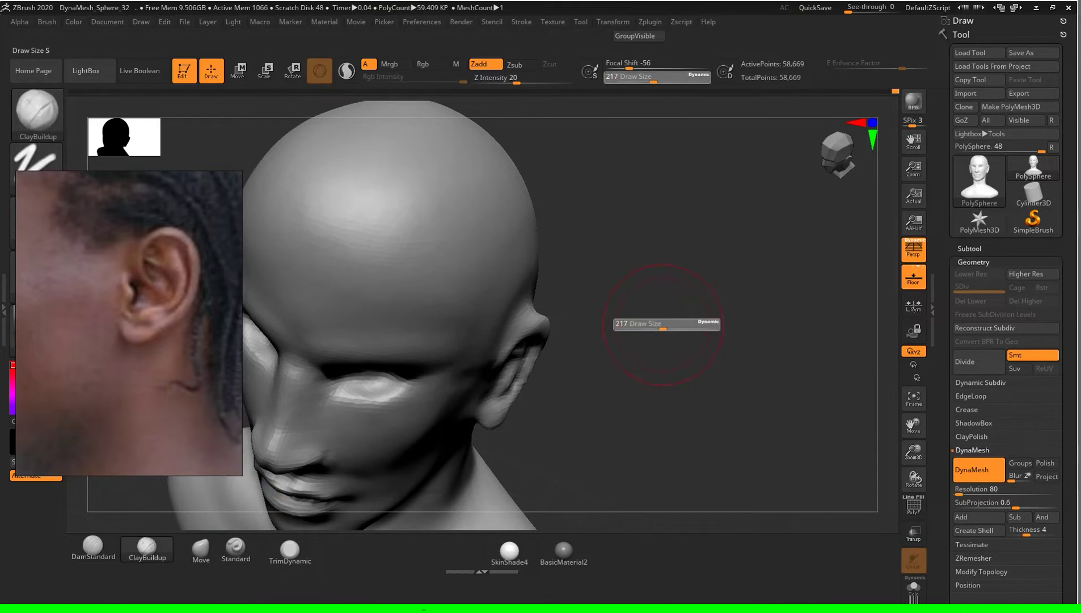
left_click_drag(652, 330, 652, 317)
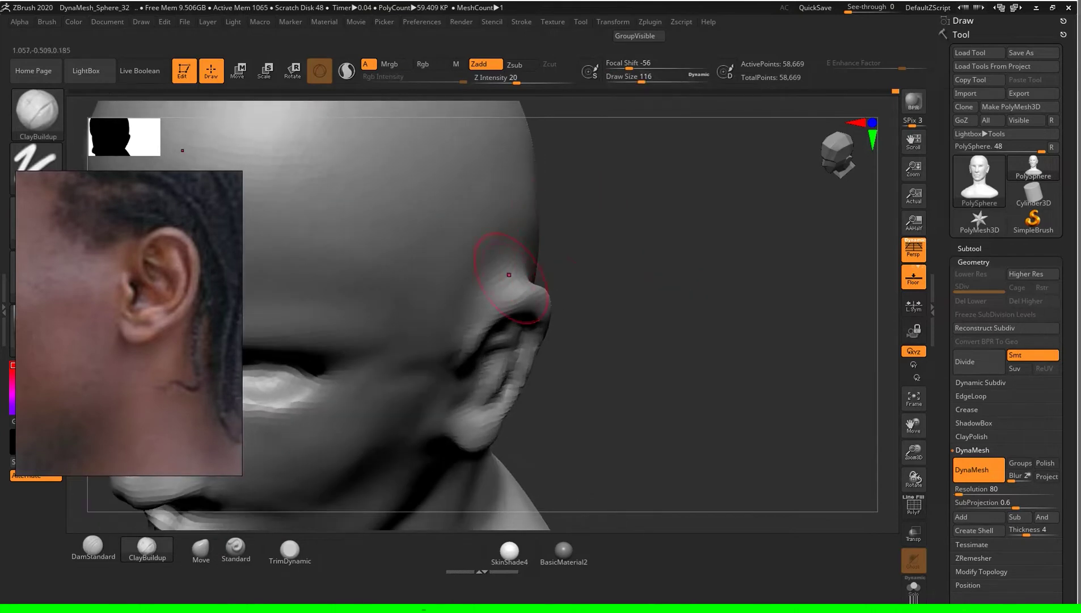
key("s")
left_click_drag(653, 286, 500, 295)
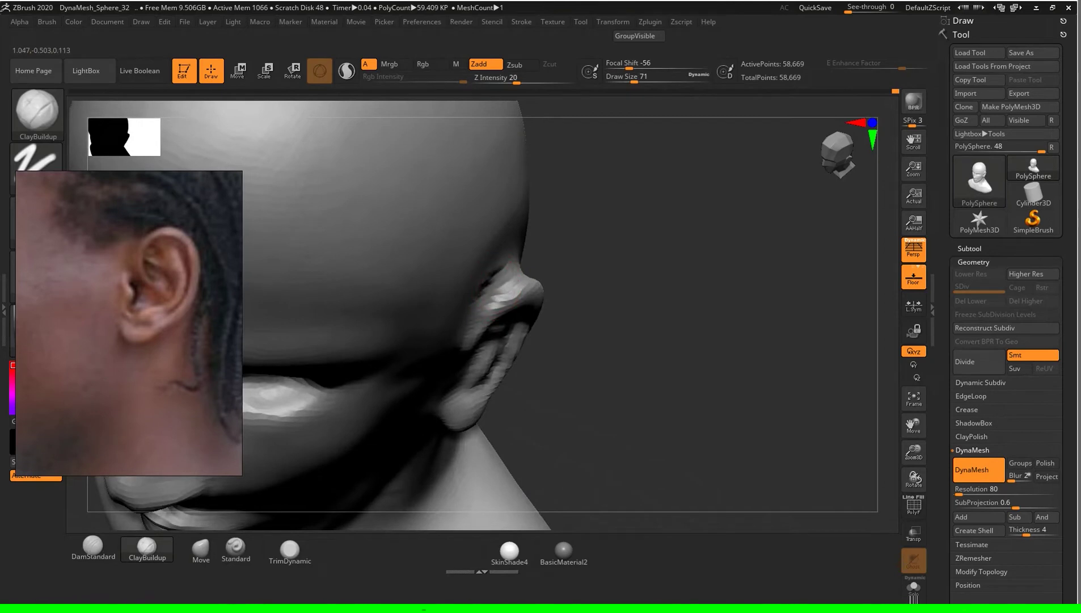
Step: Orbit around the head to check the ear from back, profile and three-quarter views
left_click_drag(666, 273, 542, 267)
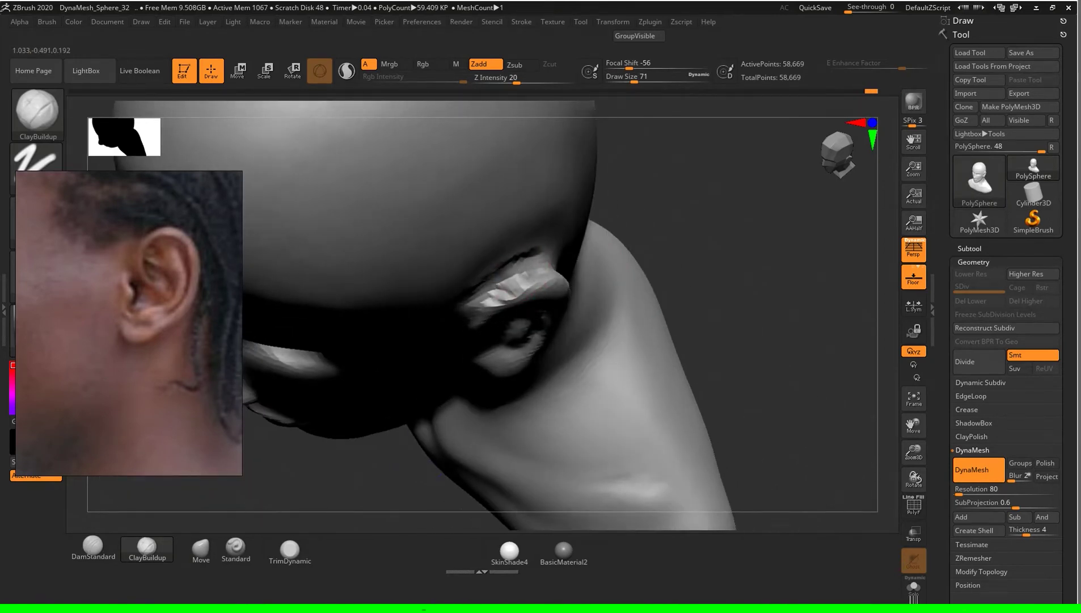
mouse_move(692, 256)
left_mouse_down()
mouse_move(496, 290)
mouse_move(522, 307)
left_mouse_up()
left_click_drag(680, 301, 530, 281)
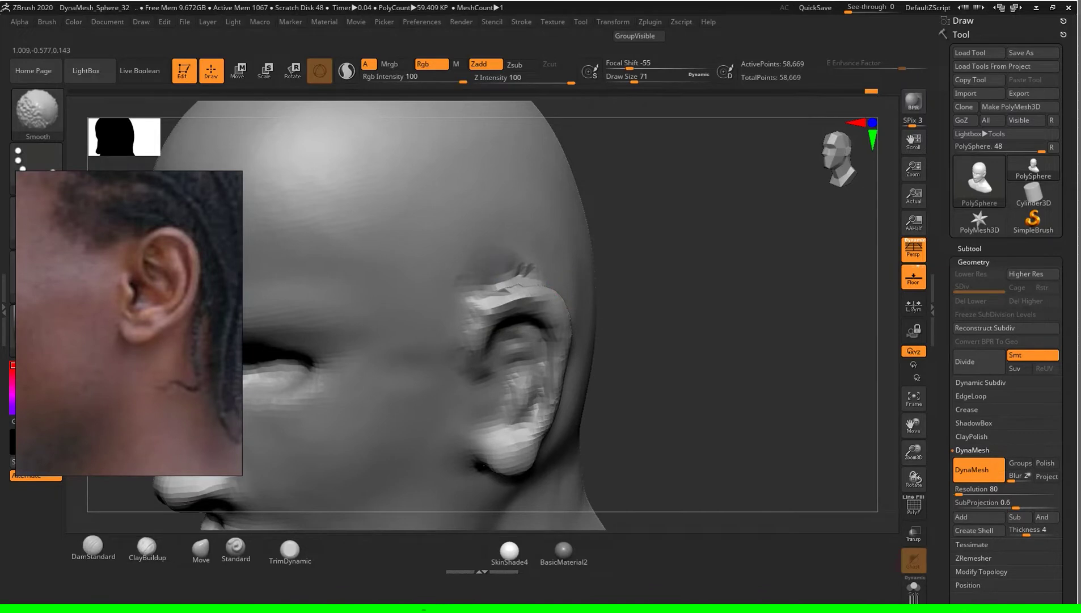
left_click_drag(749, 314, 616, 300)
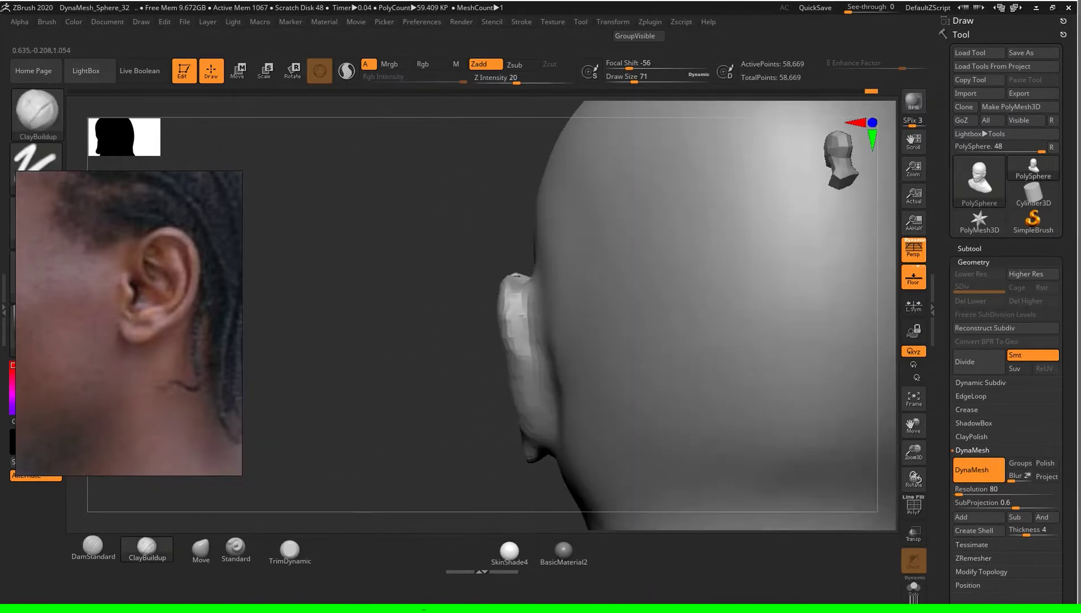
left_click_drag(373, 308, 498, 312)
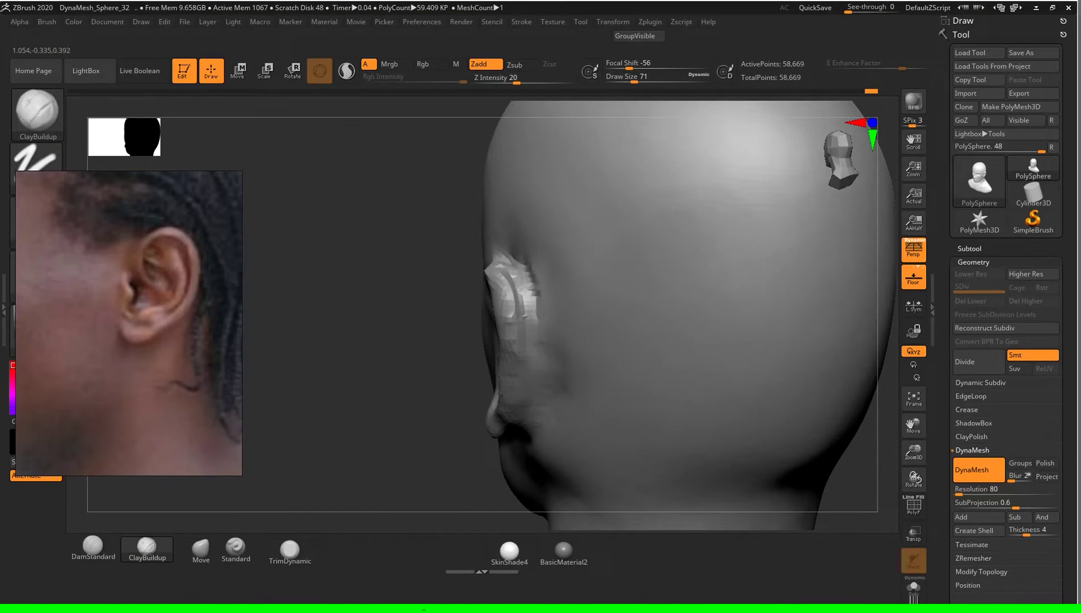
mouse_move(387, 366)
left_mouse_down()
mouse_move(803, 416)
mouse_move(803, 379)
left_mouse_up()
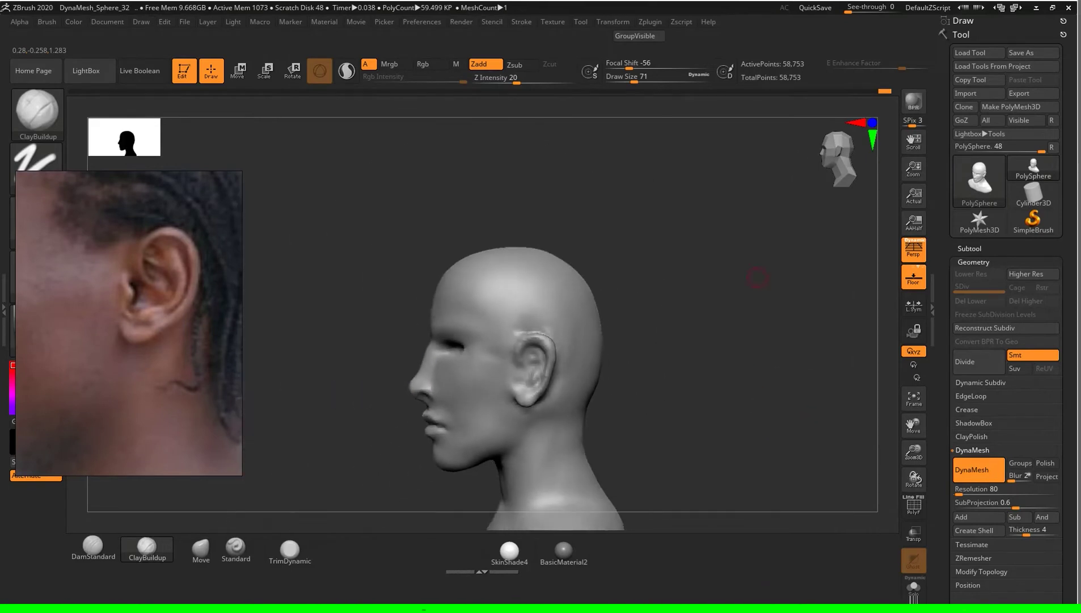
Step: Select the Move brush and shrink it from 228 to 97 near the ear
left_click_drag(745, 408, 745, 314, "alt")
left_click(200, 548)
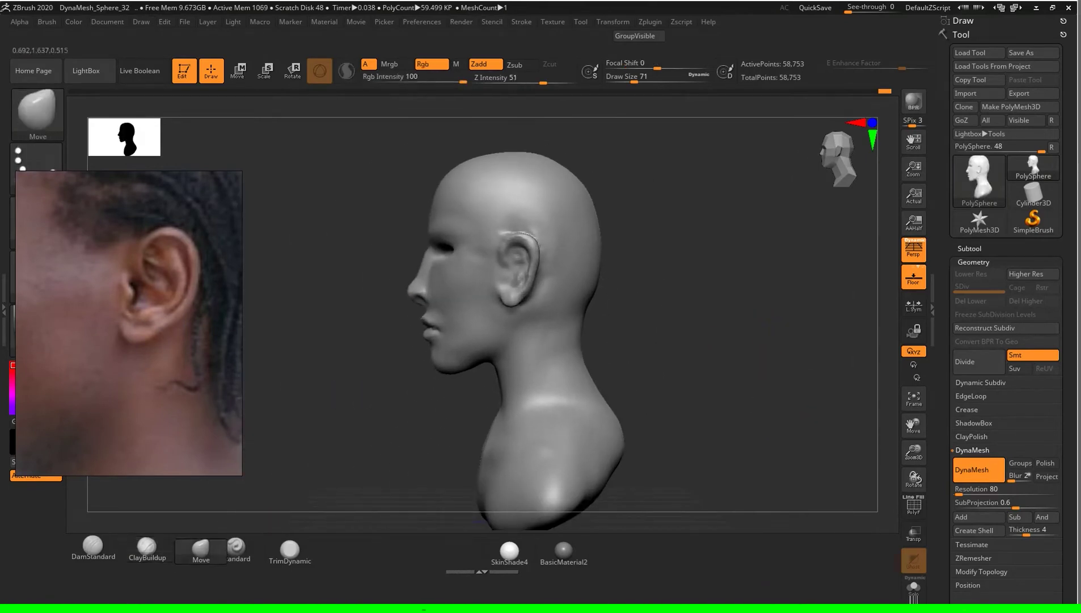
key("s")
left_click_drag(774, 346, 756, 322, "alt")
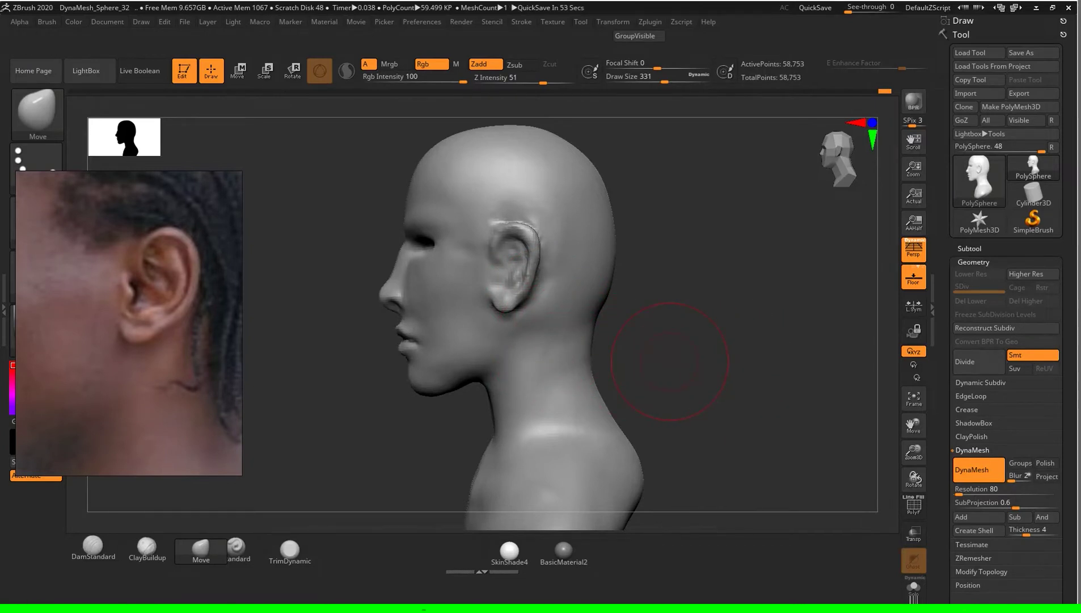
key("s")
mouse_move(720, 310)
left_mouse_down()
mouse_move(708, 310)
mouse_move(718, 277)
mouse_move(706, 280)
mouse_move(718, 294)
mouse_move(384, 296)
mouse_move(721, 312)
mouse_move(710, 255)
left_mouse_up()
key("s")
key("s")
mouse_move(783, 332)
left_mouse_down()
mouse_move(737, 332)
mouse_move(817, 312)
mouse_move(794, 315)
left_mouse_up()
key("s")
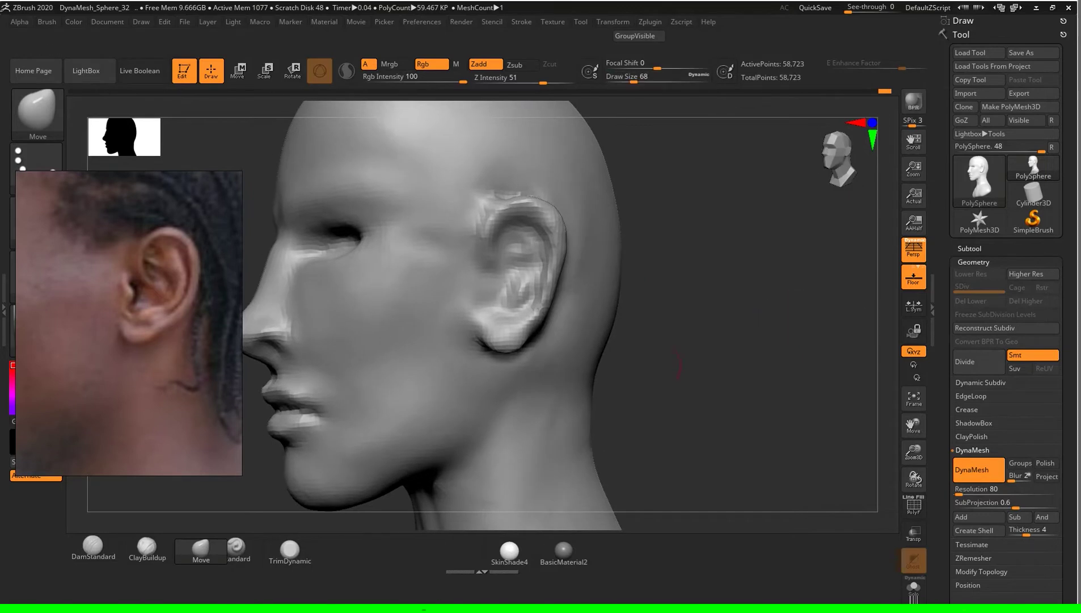
Step: Build up clay in the ear's folds, then frame and orbit the whole bust
left_click(147, 548)
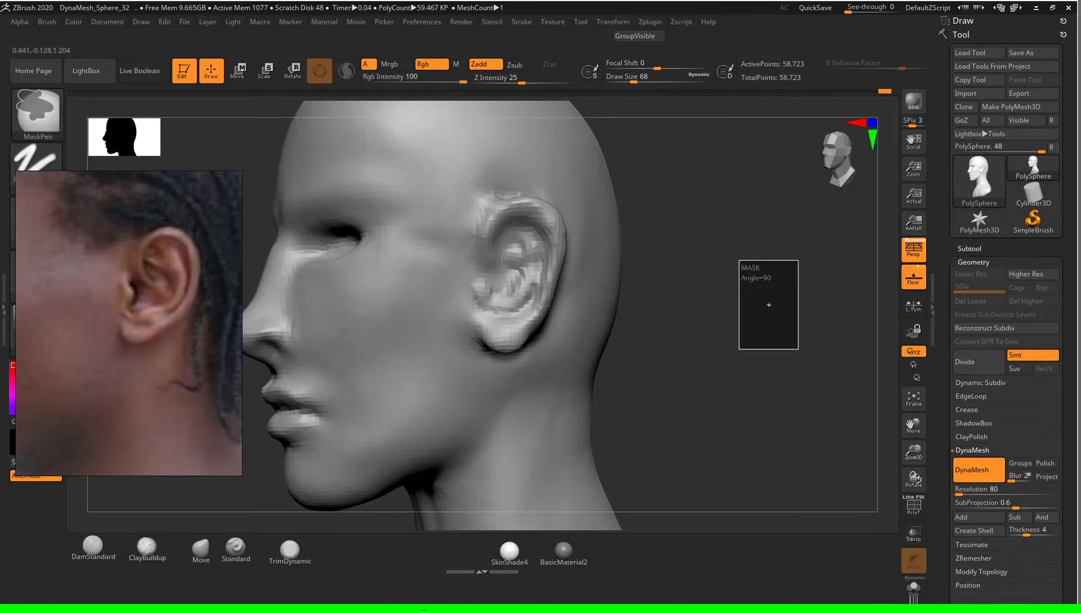
key("f")
mouse_move(772, 374)
left_mouse_down()
mouse_move(822, 374)
mouse_move(794, 375)
mouse_move(794, 397)
mouse_move(851, 397)
mouse_move(738, 397)
left_mouse_up()
key("f")
left_click_drag(715, 335, 669, 335)
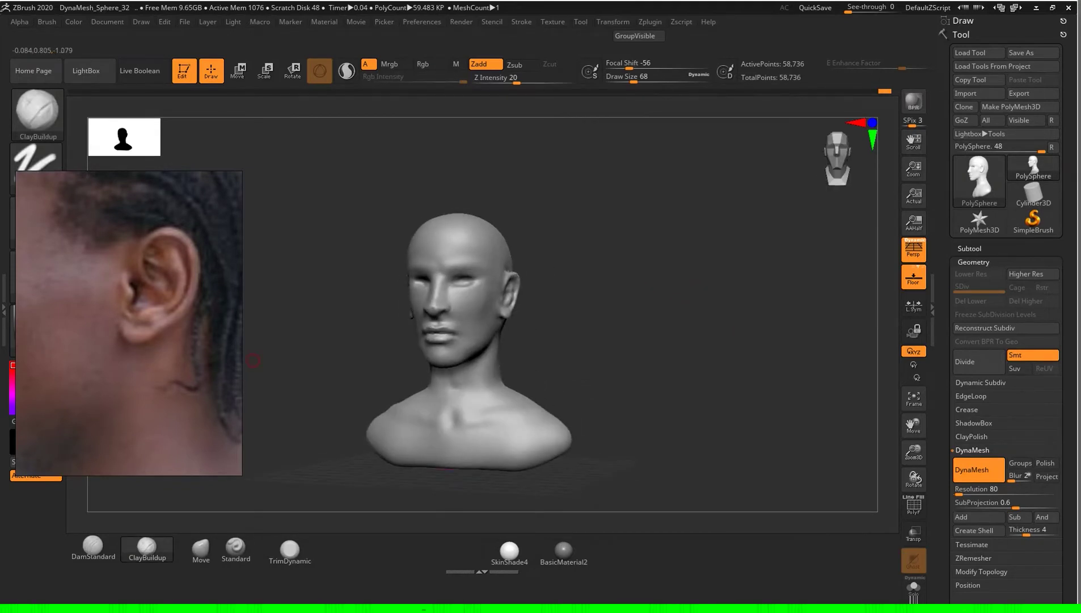
Step: Scroll the reference board back to the front portrait and move the nose image aside
scroll(165, 312, "down", 4)
scroll(165, 312, "down", 3)
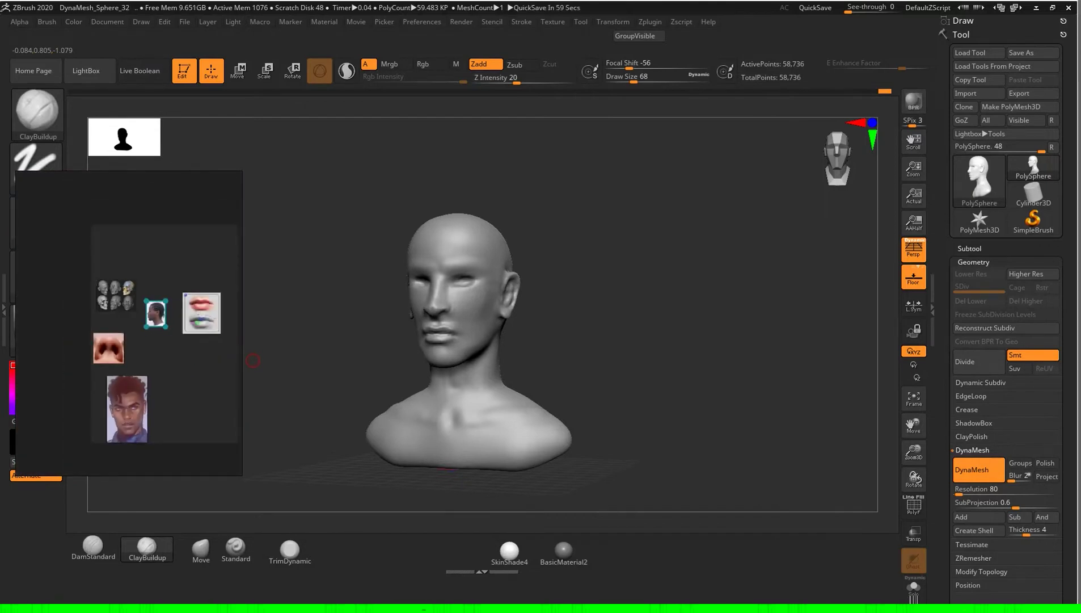
scroll(157, 309, "up", 3)
scroll(156, 310, "up", 2)
scroll(156, 309, "down", 3)
left_click_drag(107, 241, 96, 215)
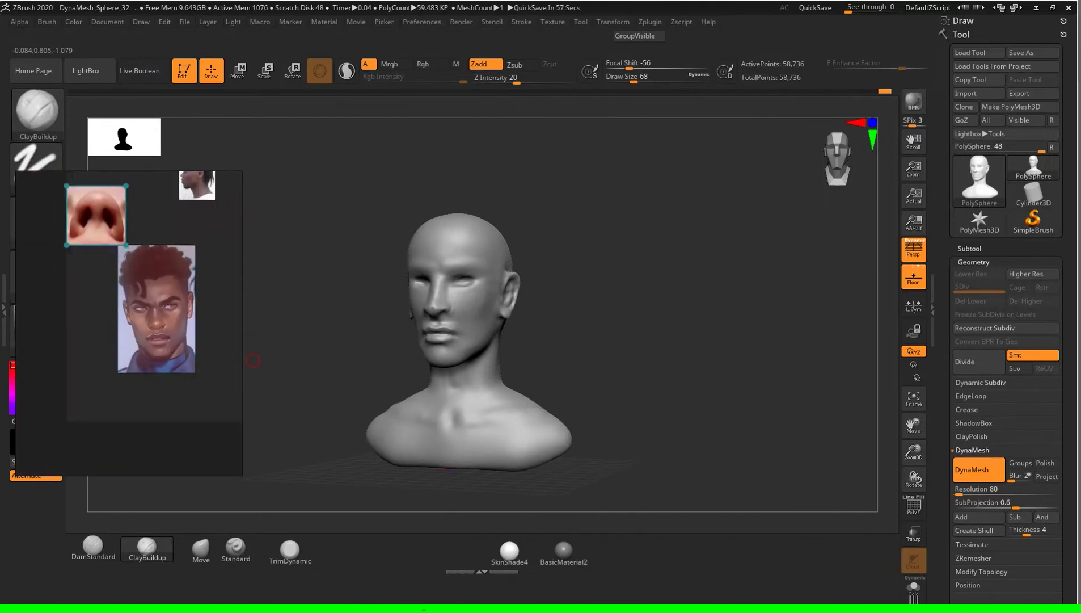
scroll(142, 318, "up", 3)
Step: View the face from the front and push its shape with the Move brush at Draw Size 172
left_click_drag(783, 406, 821, 405)
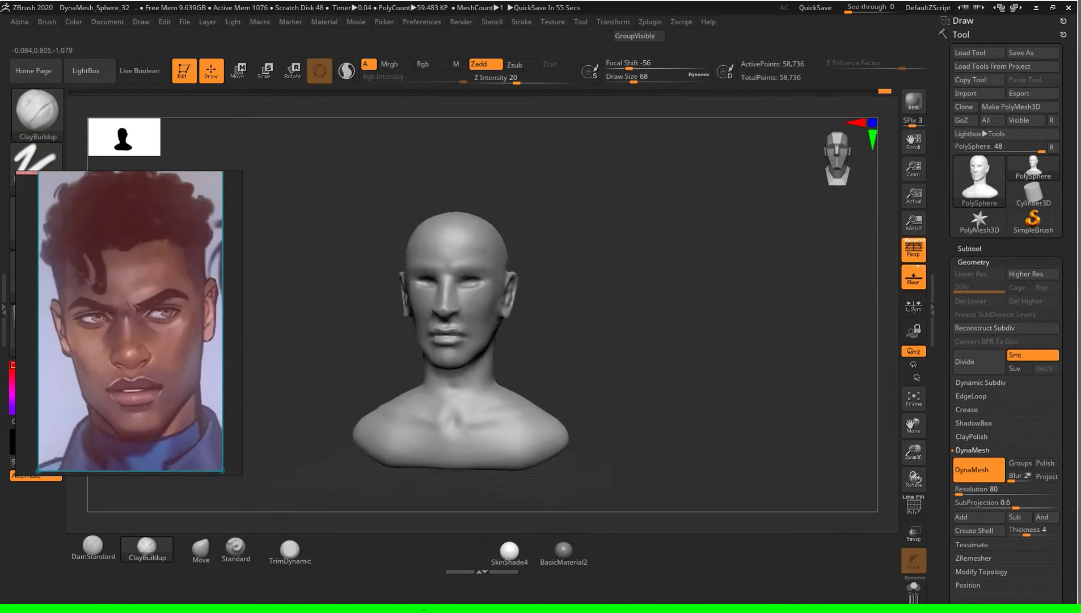
left_click_drag(555, 229, 567, 355, "alt")
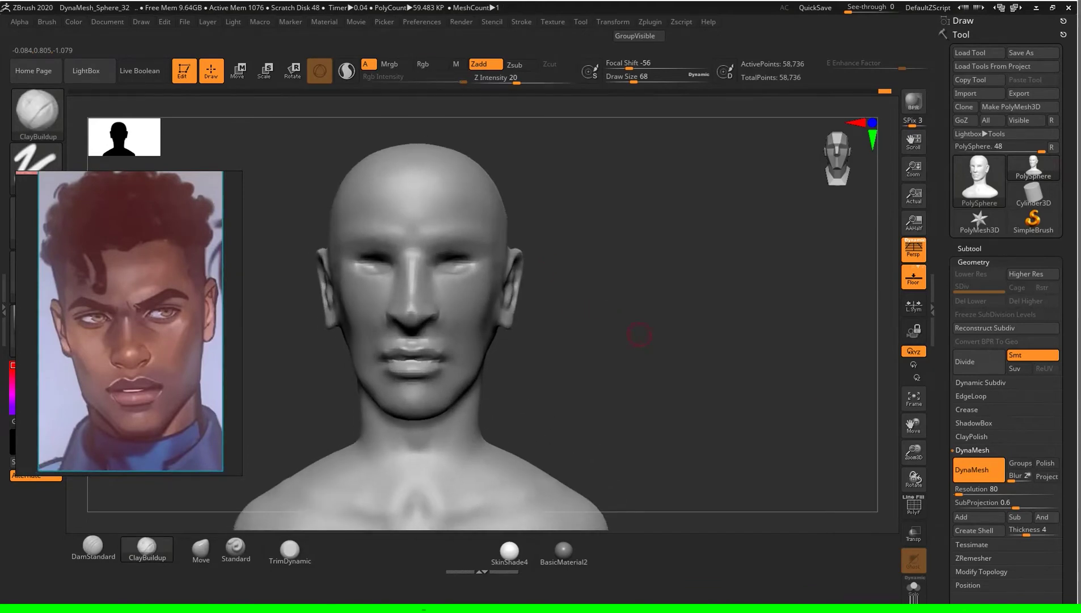
key("b")
key("m")
key("v")
key("d")
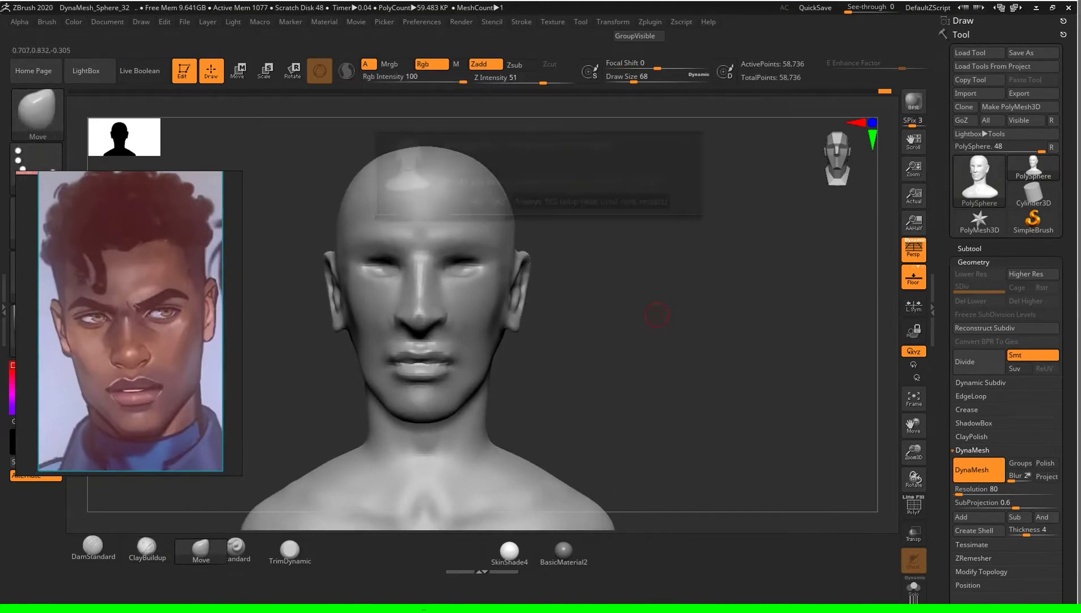
key("s")
left_click_drag(666, 319, 489, 279, "alt")
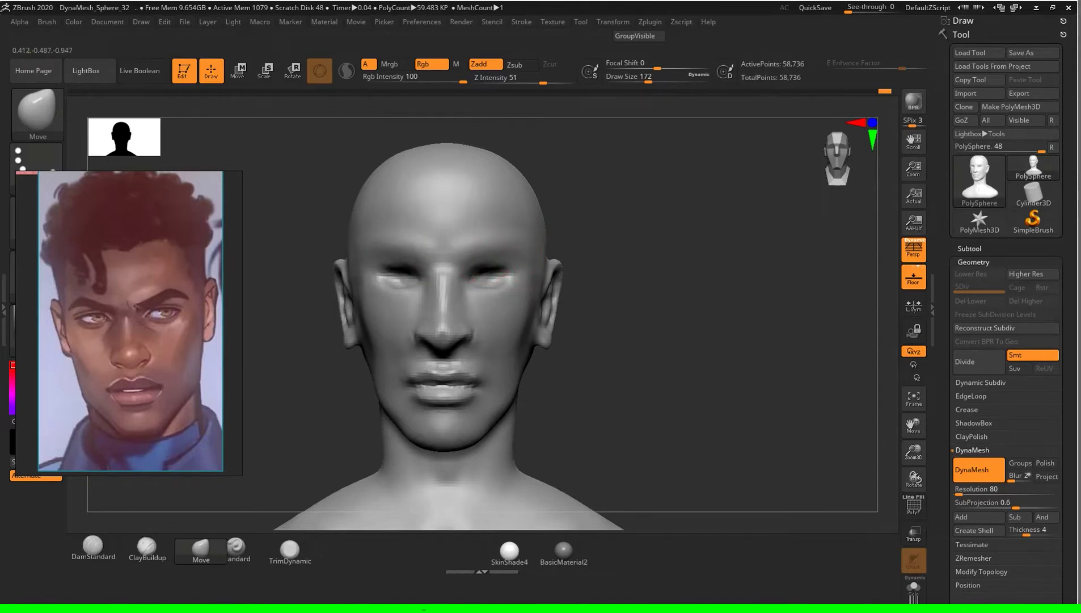
mouse_move(668, 338)
left_mouse_down("alt")
mouse_move(707, 352)
mouse_move(547, 404)
left_mouse_up("alt")
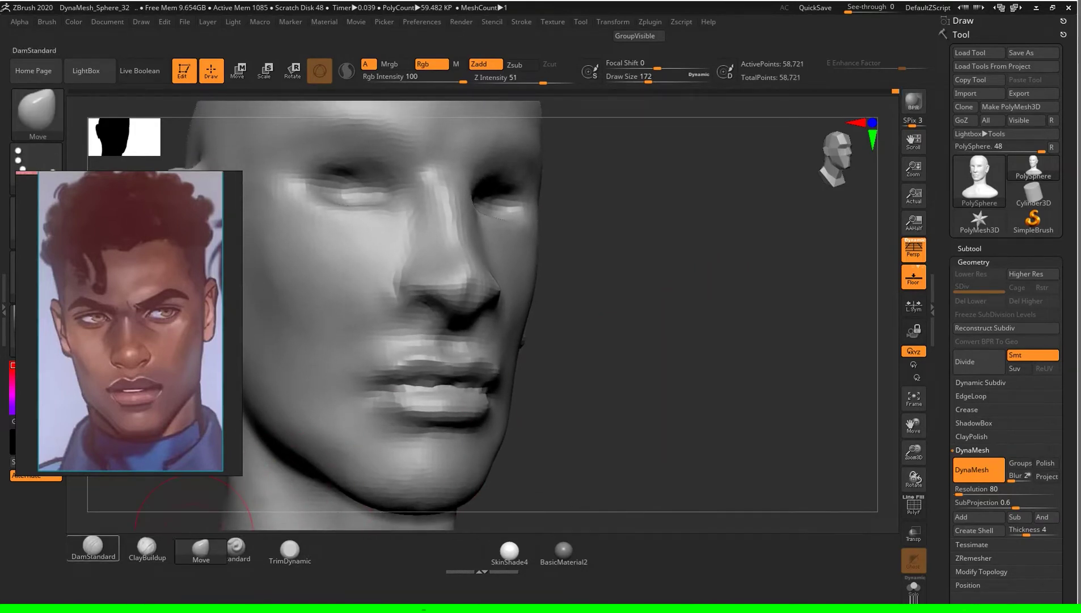
Step: Refine the upper lip and nostril area with ClayBuildup at Draw Size 74, ending in front view
left_click(93, 546)
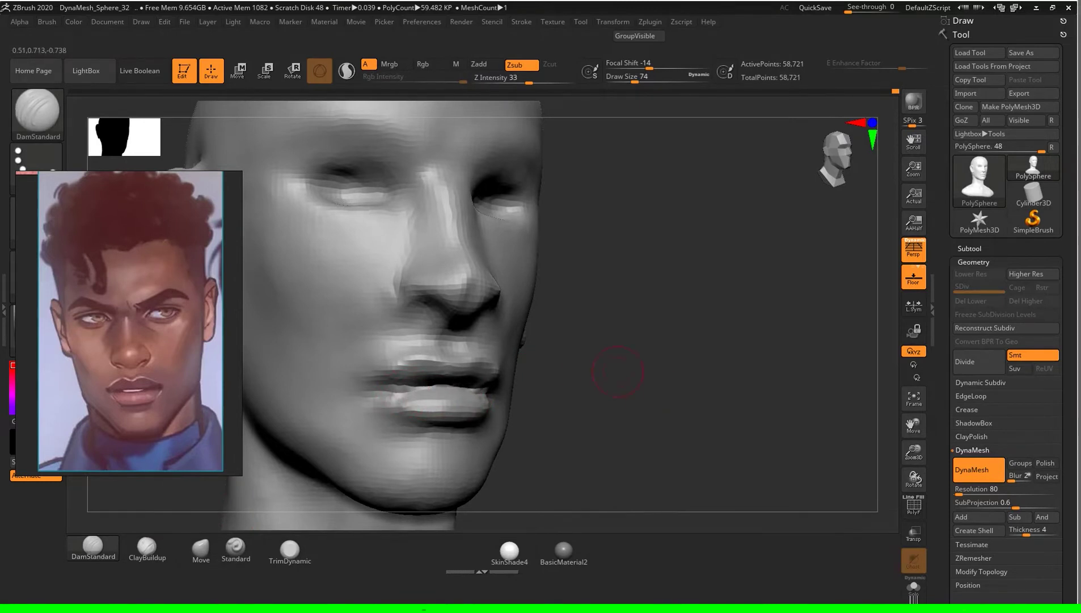
left_click_drag(619, 371, 270, 518)
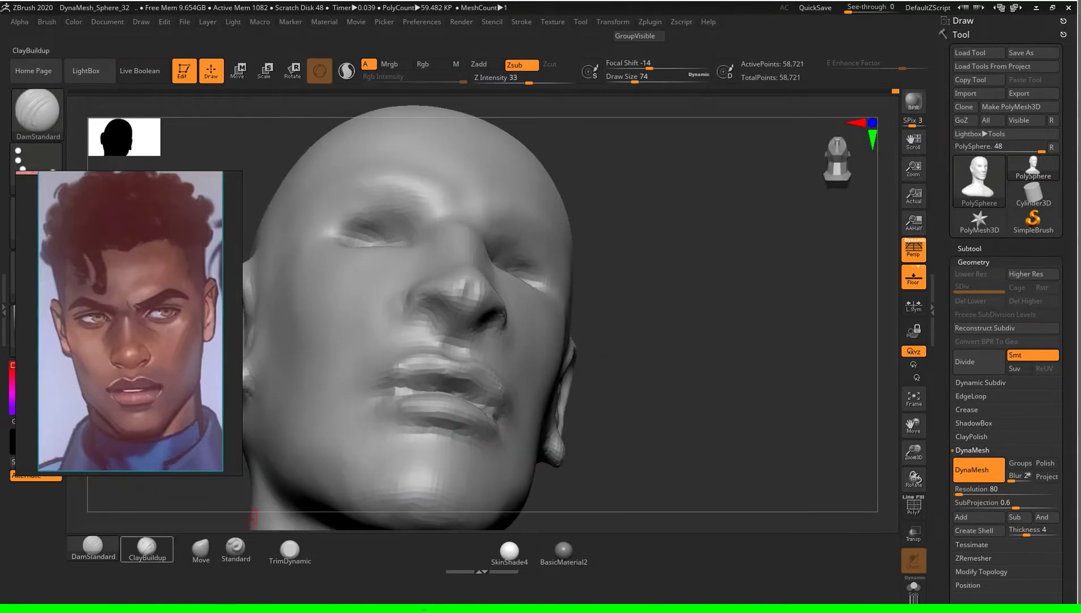
left_click(146, 546)
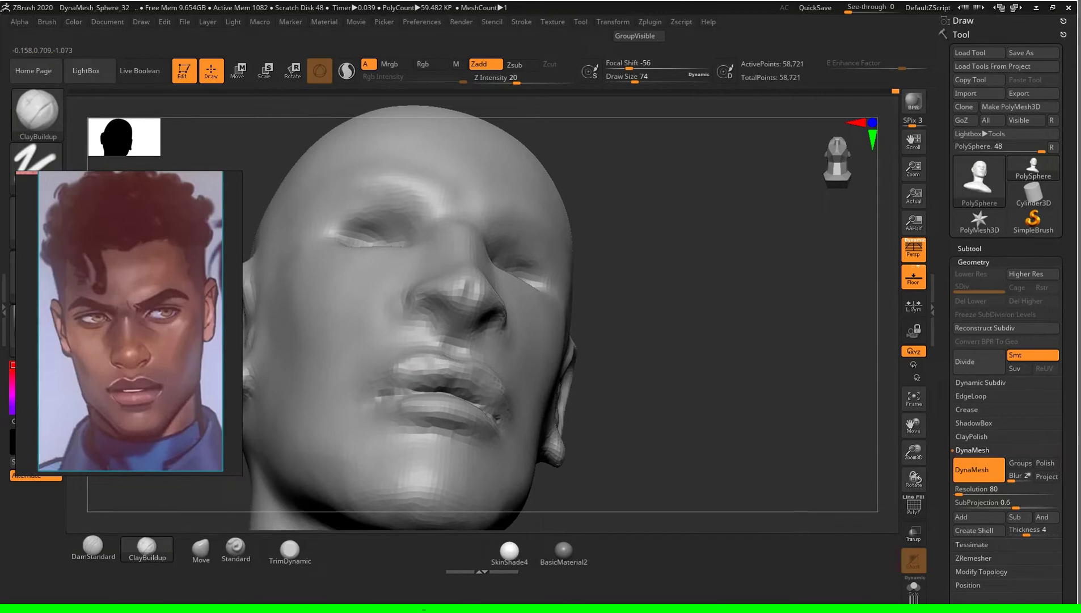
mouse_move(652, 372)
left_mouse_down()
mouse_move(716, 398)
mouse_move(700, 374)
mouse_move(705, 359)
mouse_move(617, 362)
left_mouse_up()
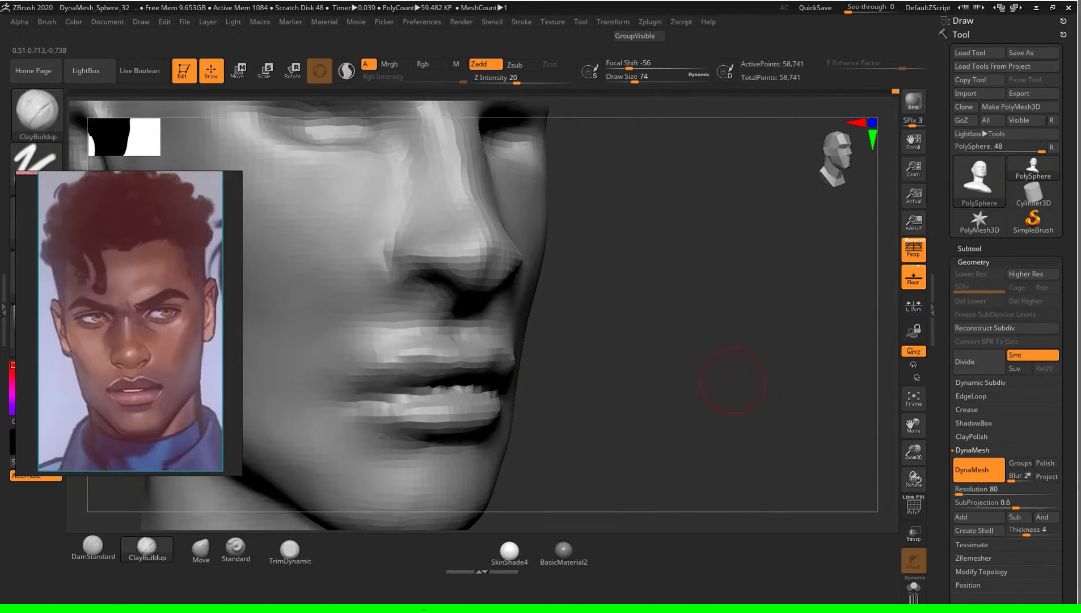
key("f")
mouse_move(726, 371)
left_mouse_down("shift")
mouse_move(669, 369)
mouse_move(719, 368)
mouse_move(669, 369)
mouse_move(719, 348)
left_mouse_up("shift")
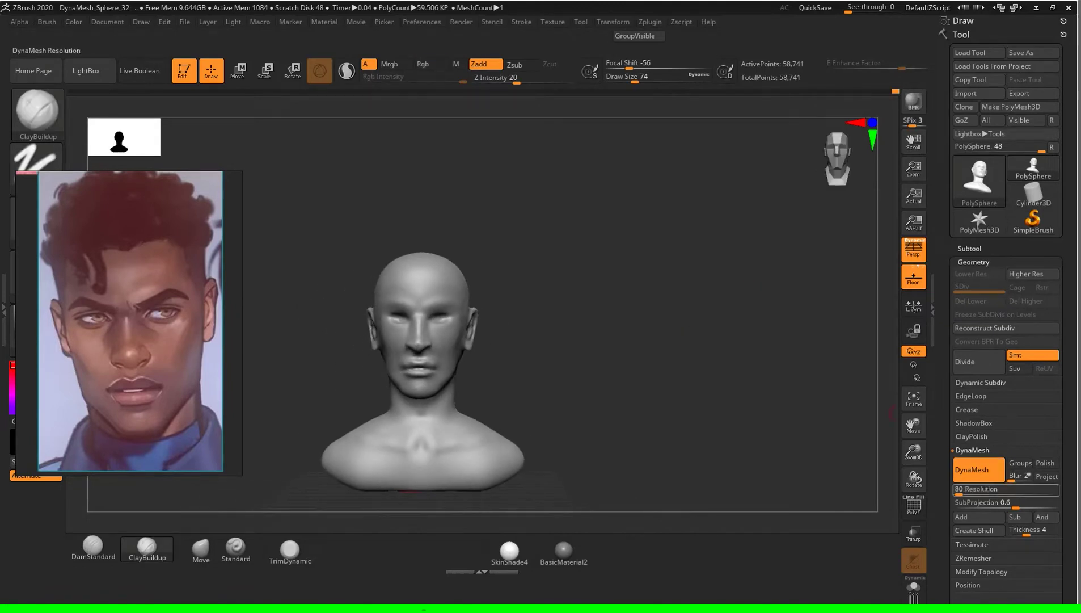
Step: Set the DynaMesh resolution to 104 and remesh the bust
left_click(975, 489)
type("104")
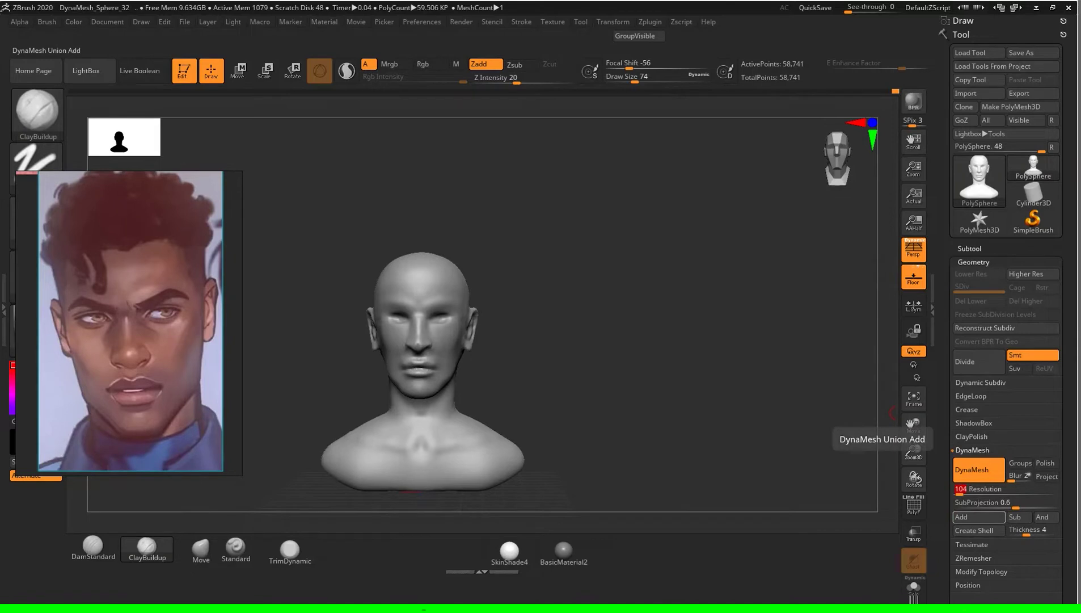
key("Return")
mouse_move(892, 413)
left_mouse_down()
mouse_move(839, 408)
mouse_move(892, 412)
mouse_move(851, 397)
left_mouse_up()
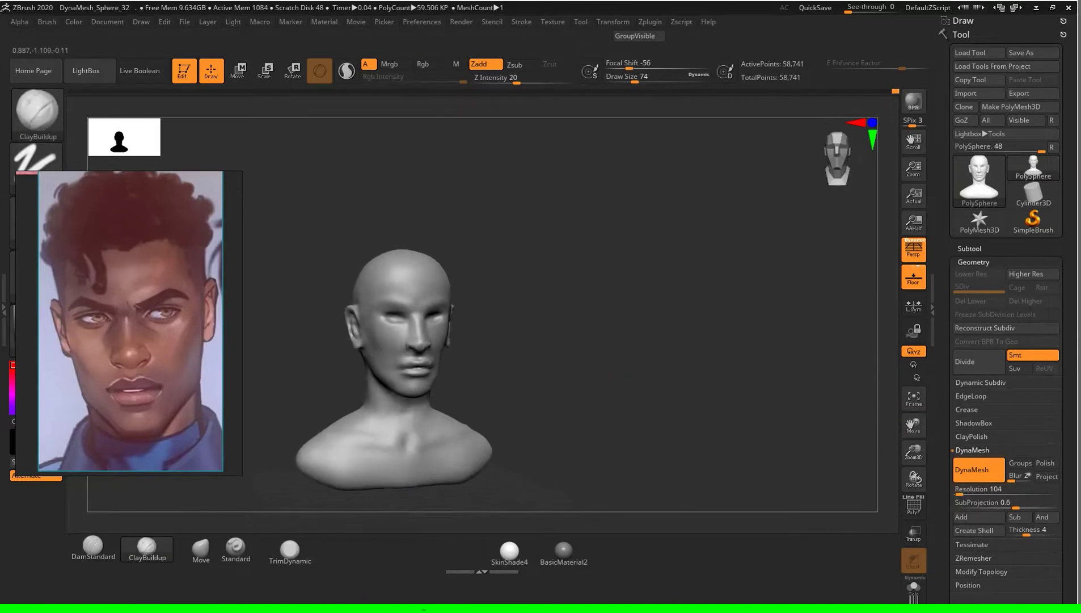
mouse_move(511, 366)
left_mouse_down()
mouse_move(610, 367)
mouse_move(592, 327)
mouse_move(618, 330)
mouse_move(619, 256)
mouse_move(602, 255)
mouse_move(639, 332)
left_mouse_up()
Step: Set brush size 108 and inspect the new mesh with the PolyF wireframe, then hide it
key("s")
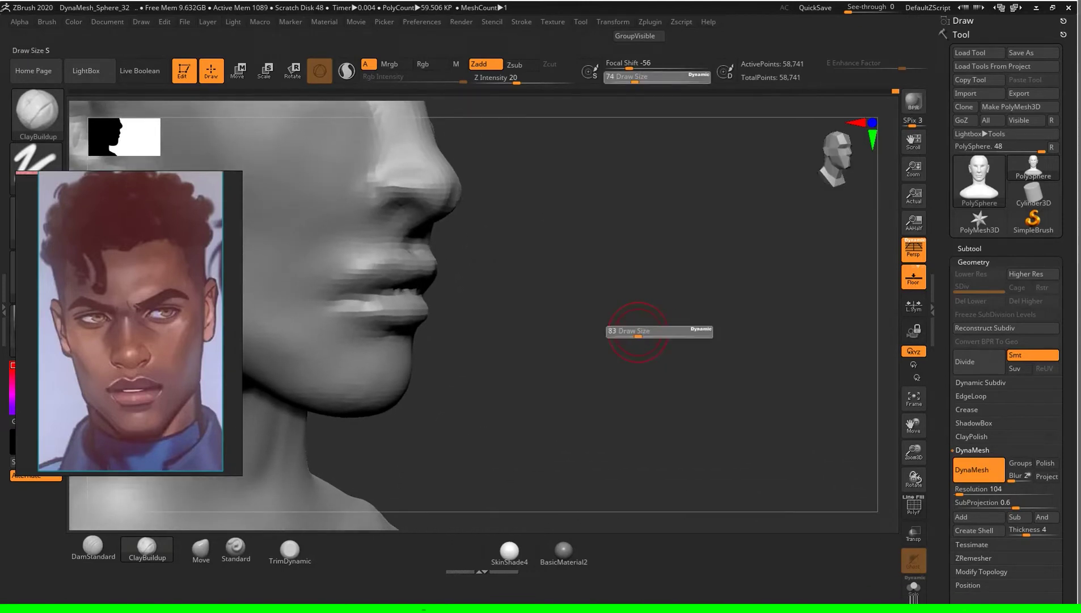
left_click(639, 331)
mouse_move(640, 328)
left_mouse_down()
mouse_move(631, 333)
mouse_move(715, 357)
mouse_move(721, 391)
mouse_move(754, 392)
mouse_move(695, 386)
mouse_move(636, 340)
mouse_move(556, 347)
mouse_move(564, 283)
left_mouse_up()
key("shift+f")
mouse_move(766, 340)
left_mouse_down()
mouse_move(726, 346)
mouse_move(671, 325)
mouse_move(640, 253)
mouse_move(601, 250)
mouse_move(601, 273)
mouse_move(561, 275)
mouse_move(681, 330)
mouse_move(687, 313)
mouse_move(698, 317)
mouse_move(663, 347)
left_mouse_up()
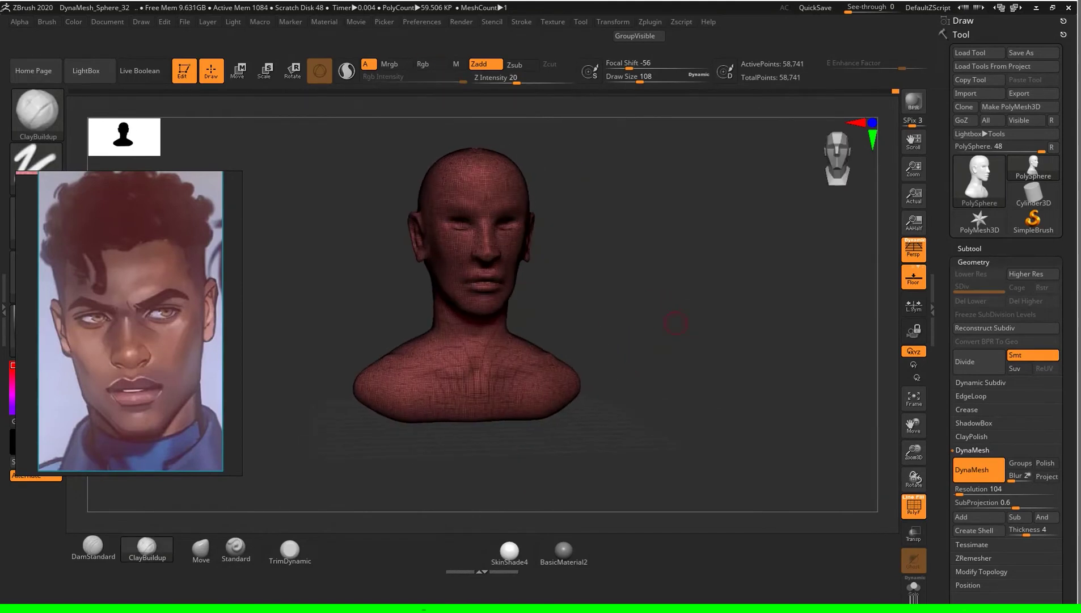
mouse_move(725, 297)
left_mouse_down()
mouse_move(686, 300)
mouse_move(726, 297)
mouse_move(726, 318)
mouse_move(653, 386)
mouse_move(624, 340)
mouse_move(641, 318)
mouse_move(669, 318)
mouse_move(683, 299)
mouse_move(668, 306)
mouse_move(694, 343)
mouse_move(690, 321)
mouse_move(735, 321)
mouse_move(695, 315)
mouse_move(651, 339)
left_mouse_up()
key("shift+f")
key("s")
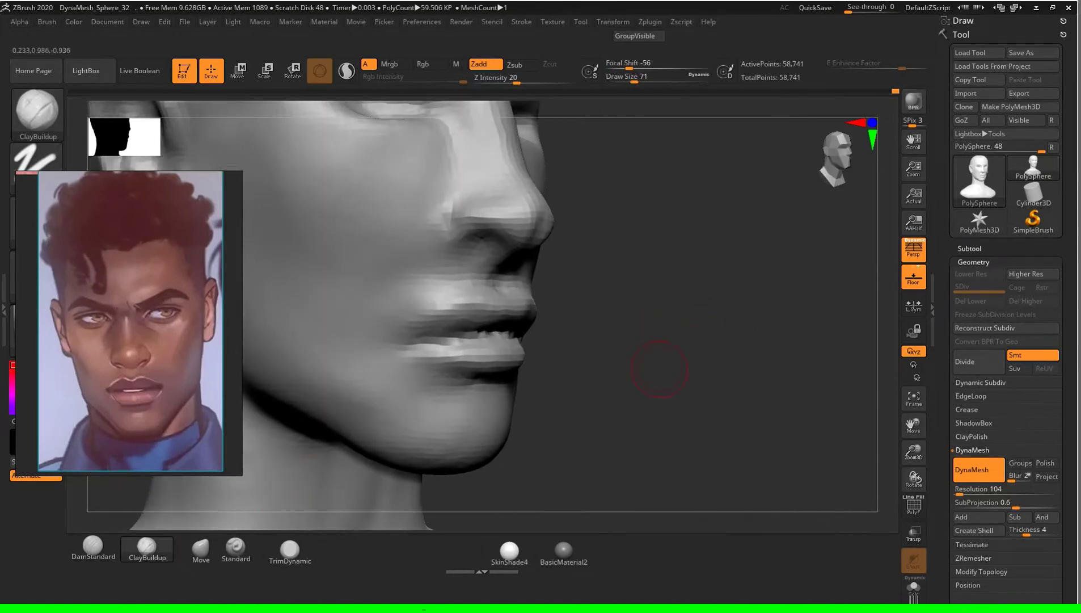
Step: Carve a crease at the corner of the mouth with DamStandard
left_click(92, 546)
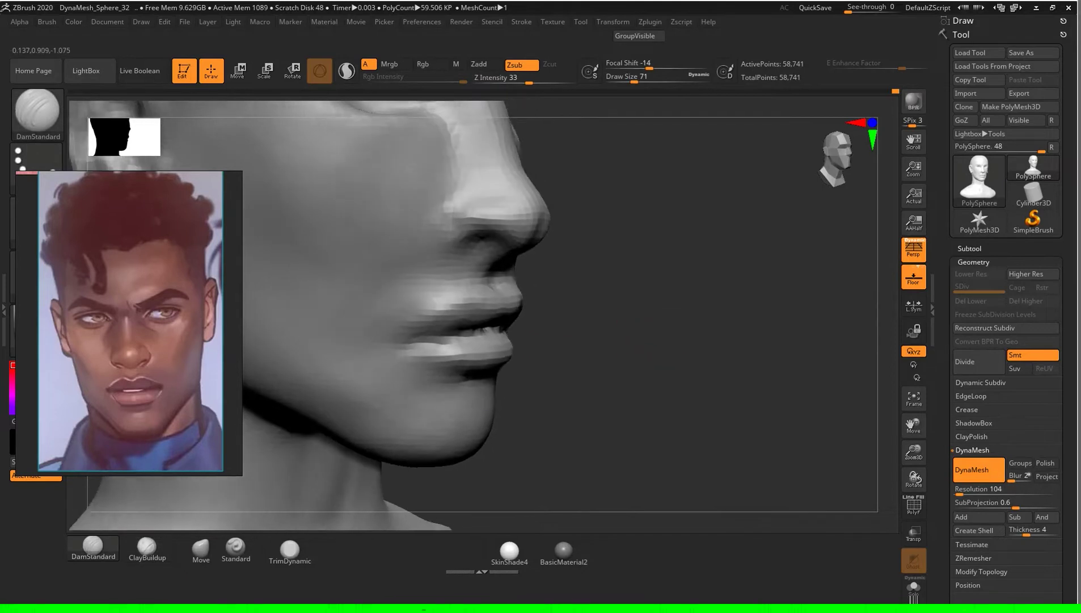
left_click_drag(410, 325, 435, 319)
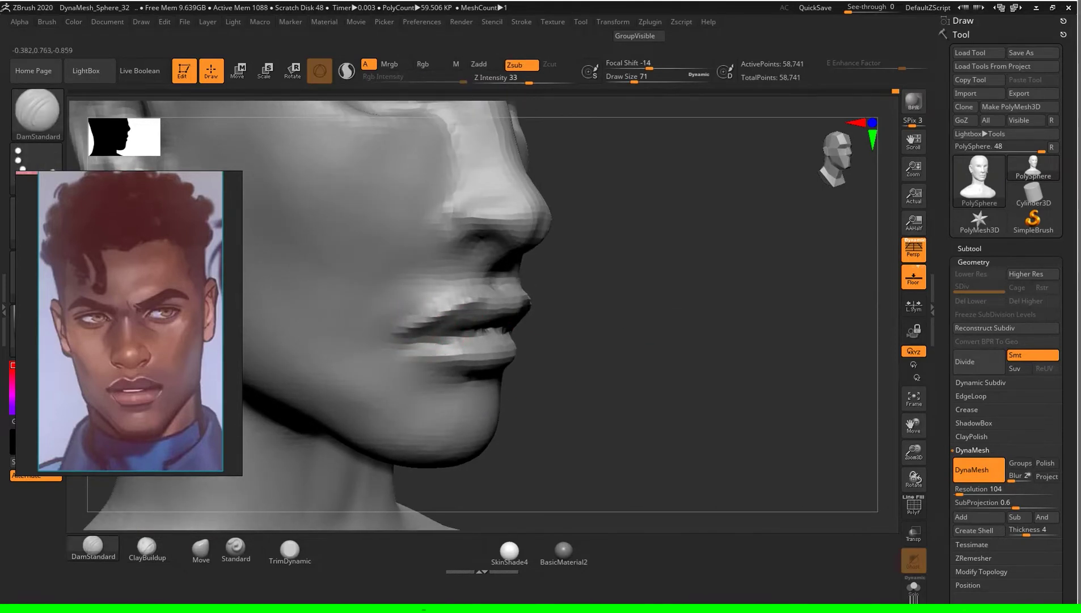
right_click_drag(603, 307, 603, 335, "ctrl")
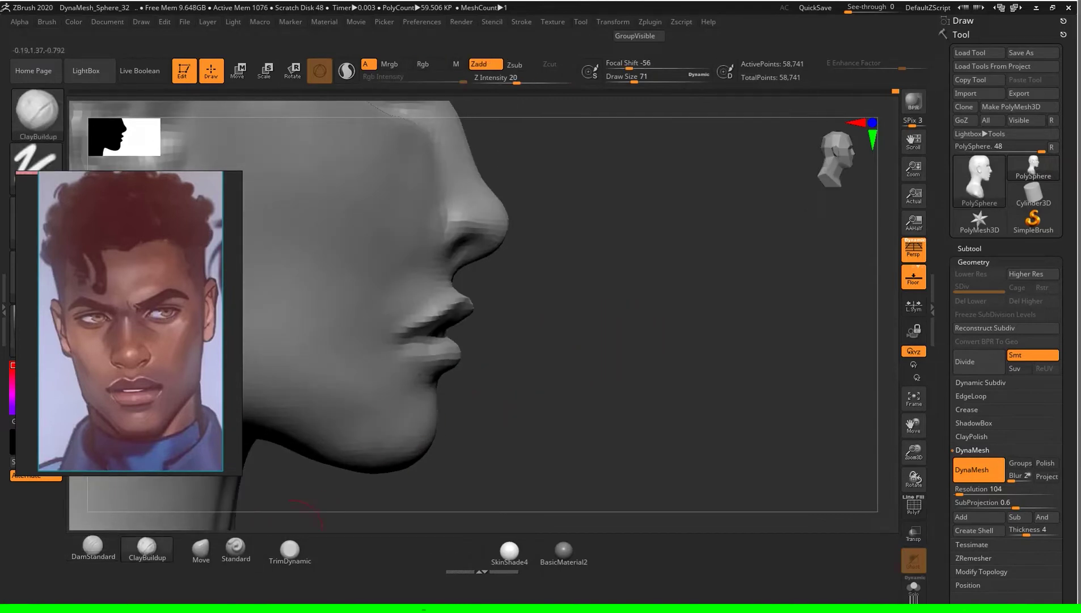
Step: Resize the Move brush to 112 and then 65 for work around the mouth
left_click(201, 548)
key("s")
left_click_drag(575, 345, 471, 296)
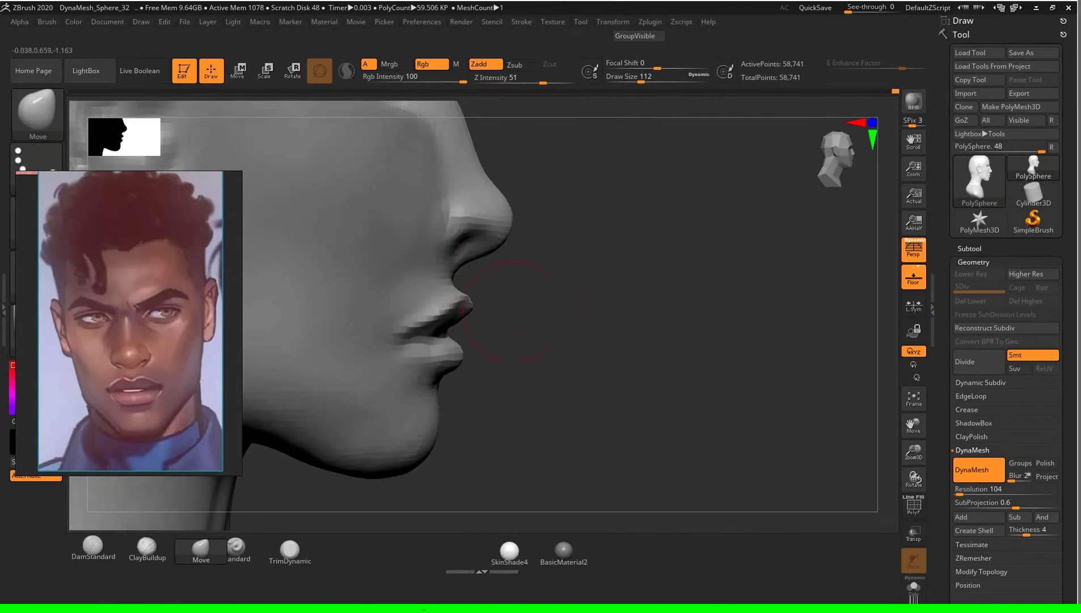
right_click_drag(470, 301, 721, 350, "shift")
type("s65")
key("Return")
mouse_move(720, 350)
left_mouse_down()
mouse_move(669, 363)
mouse_move(690, 374)
mouse_move(653, 391)
left_mouse_up()
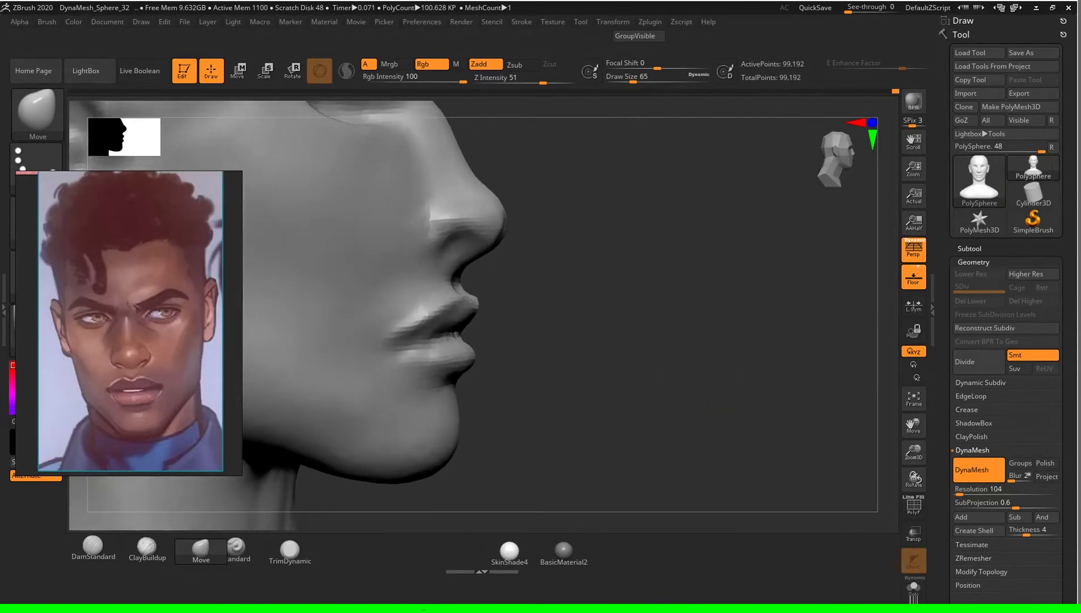
Step: Nudge the upper lip below the nose with the Move brush at size 71
left_click(93, 546)
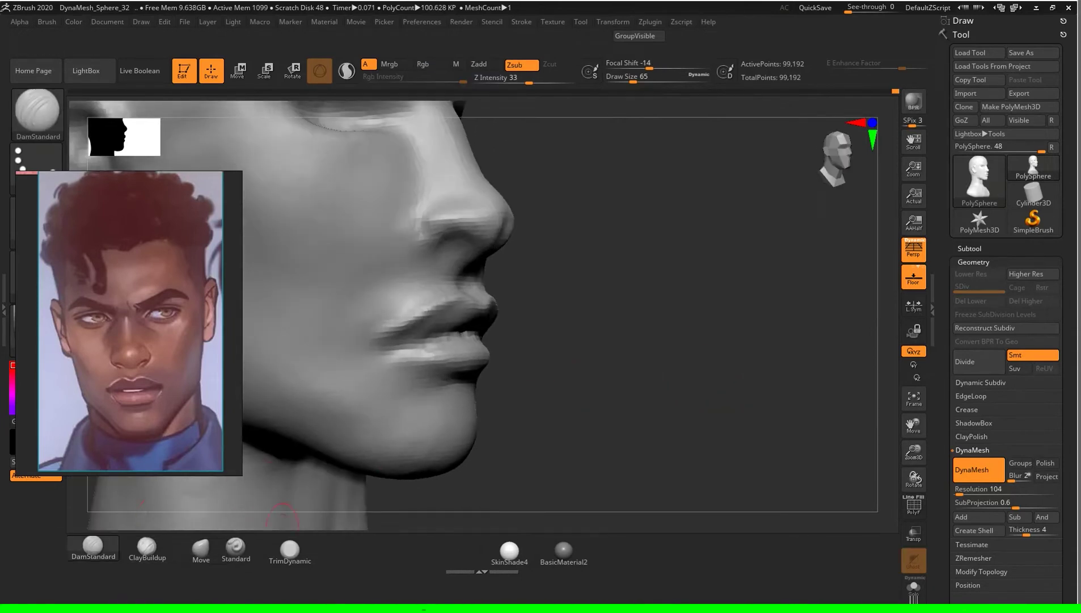
left_click(146, 546)
mouse_move(646, 357)
left_mouse_down()
mouse_move(687, 342)
mouse_move(690, 314)
mouse_move(446, 335)
left_mouse_up()
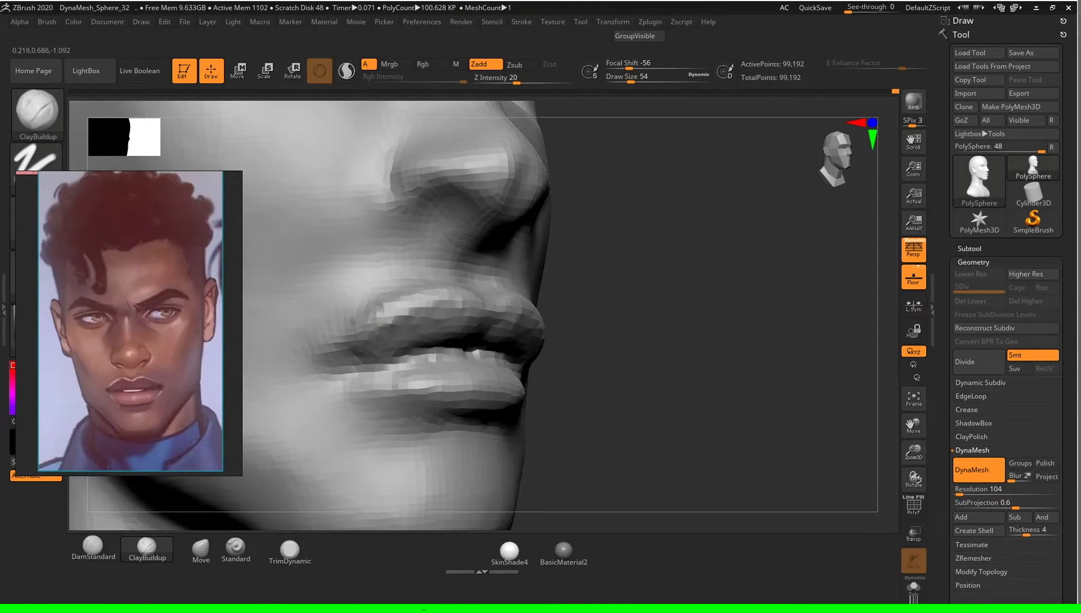
left_click_drag(669, 352, 683, 360)
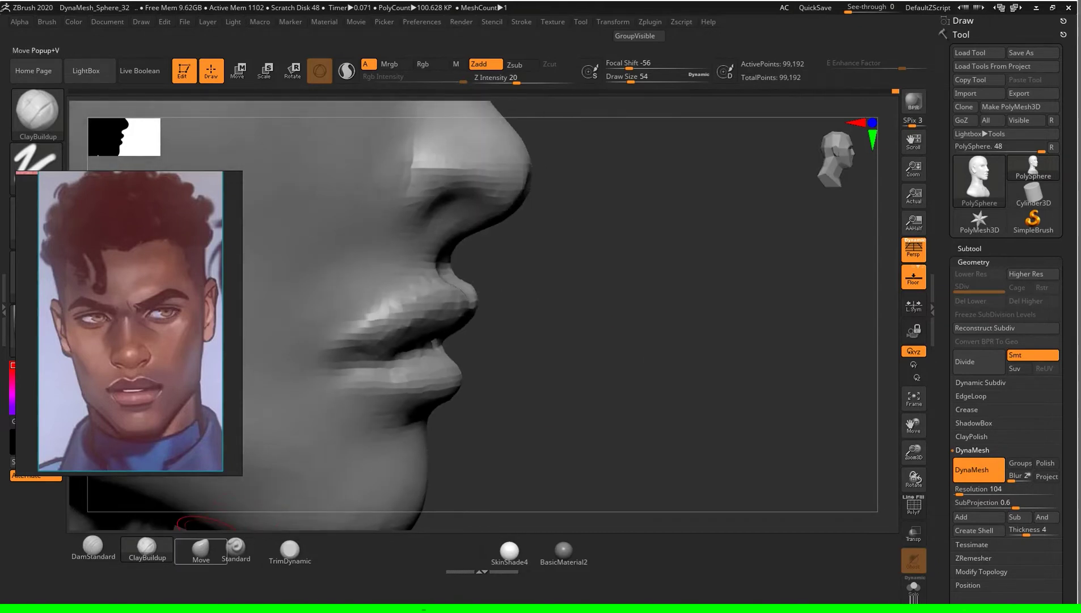
key("b")
key("m")
key("v")
key("s")
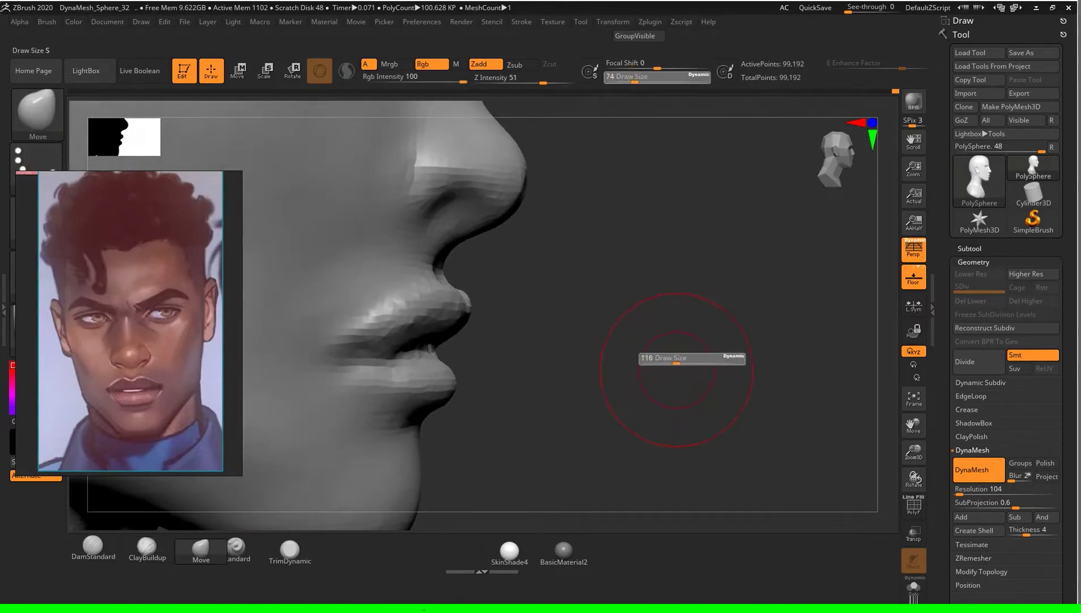
left_click_drag(677, 361, 639, 336, "shift")
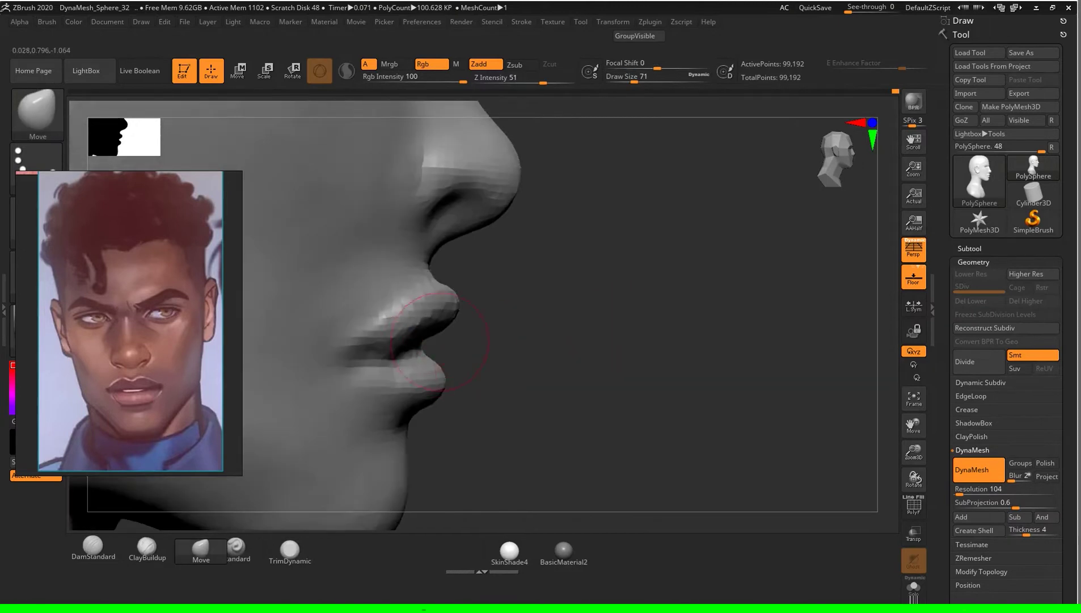
left_click_drag(446, 311, 448, 319)
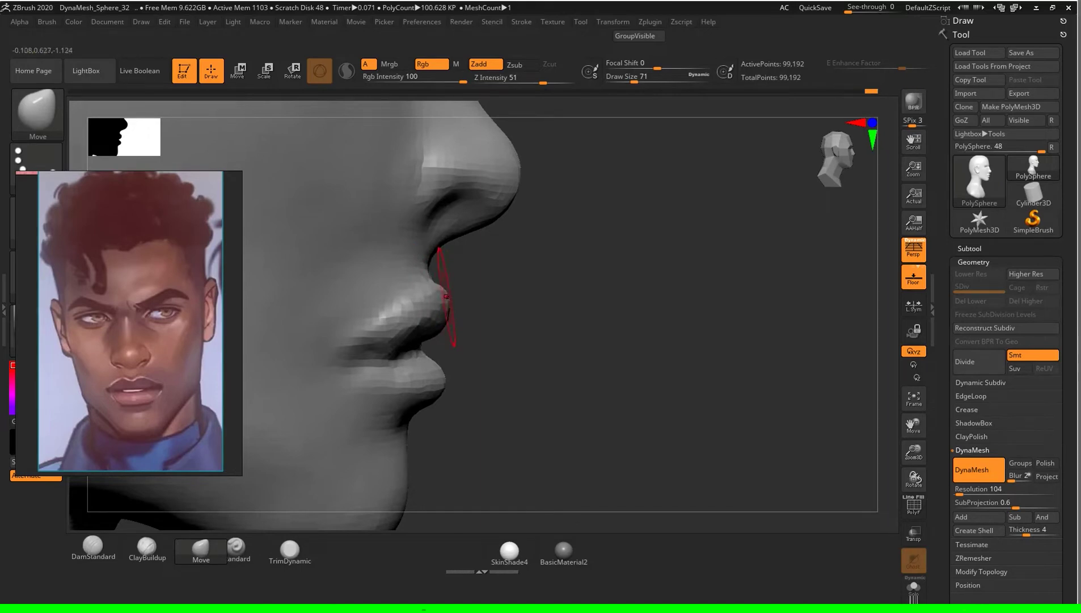
Step: Lower the brush size to 44 and orbit around the lips from several angles
left_click_drag(709, 397, 820, 403)
key("f")
left_click_drag(681, 352, 766, 353)
mouse_move(606, 318)
left_mouse_down()
mouse_move(653, 318)
mouse_move(625, 322)
left_mouse_up()
key("s")
left_click_drag(647, 366, 421, 315)
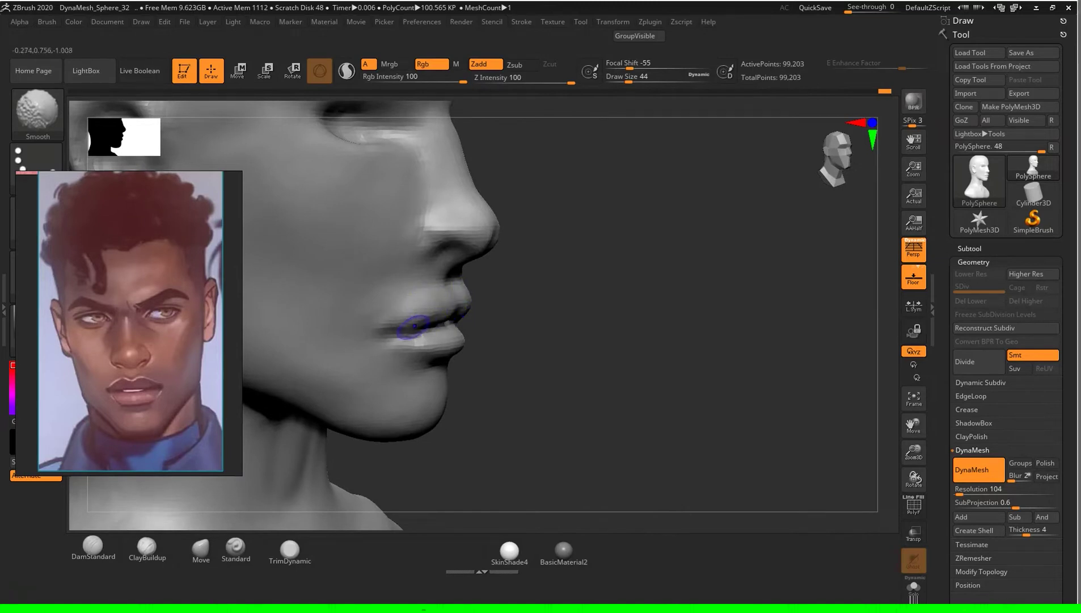
left_click_drag(530, 298, 471, 333)
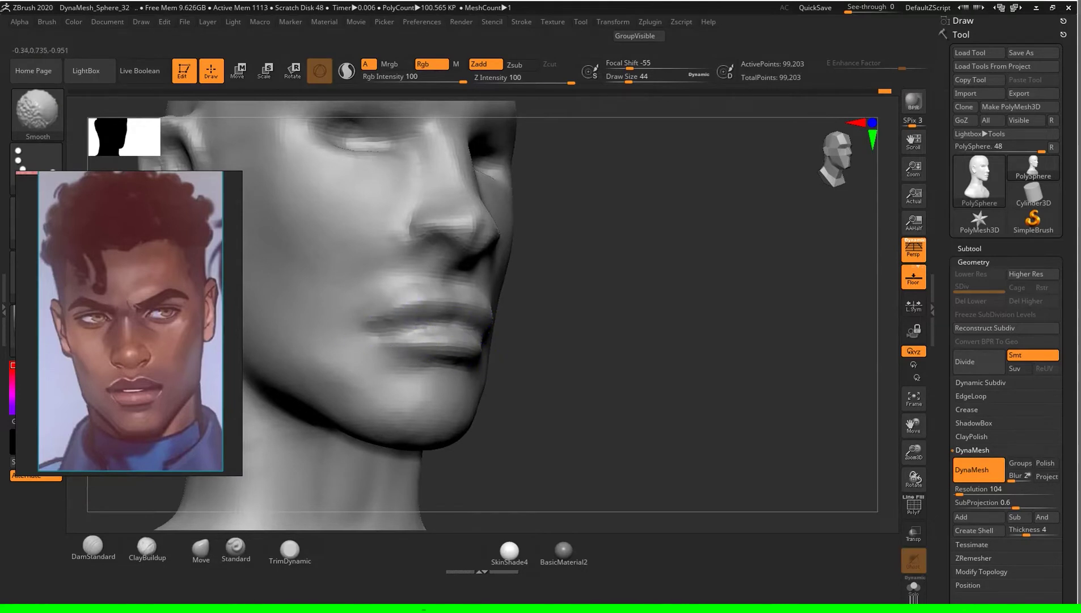
left_click_drag(710, 295, 653, 301)
Step: Carve a deeper crease along the lower lip with DamStandard
left_click(201, 547)
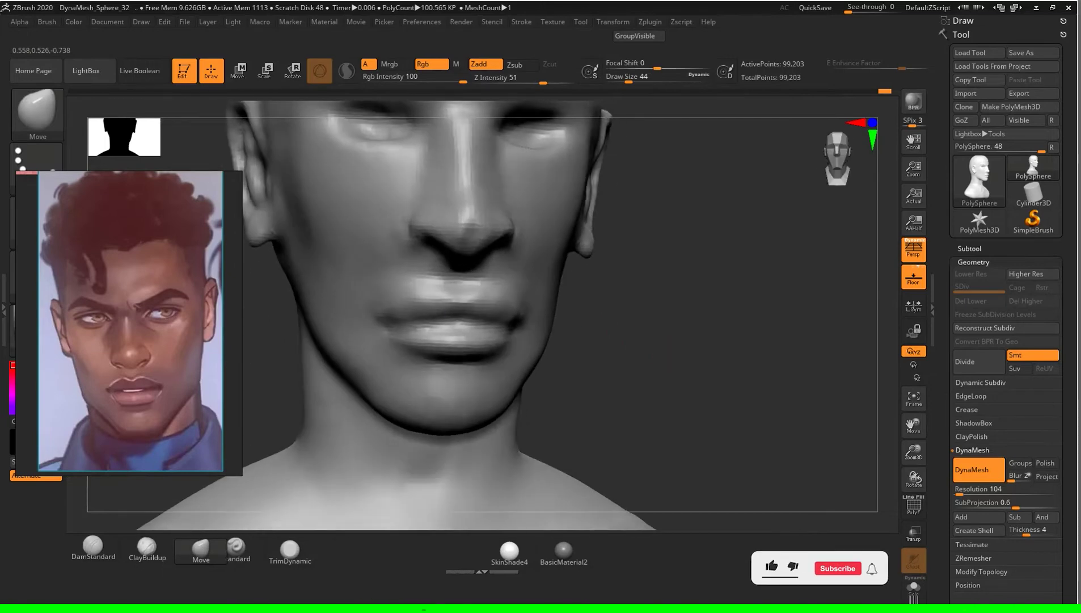
left_click_drag(710, 341, 568, 341)
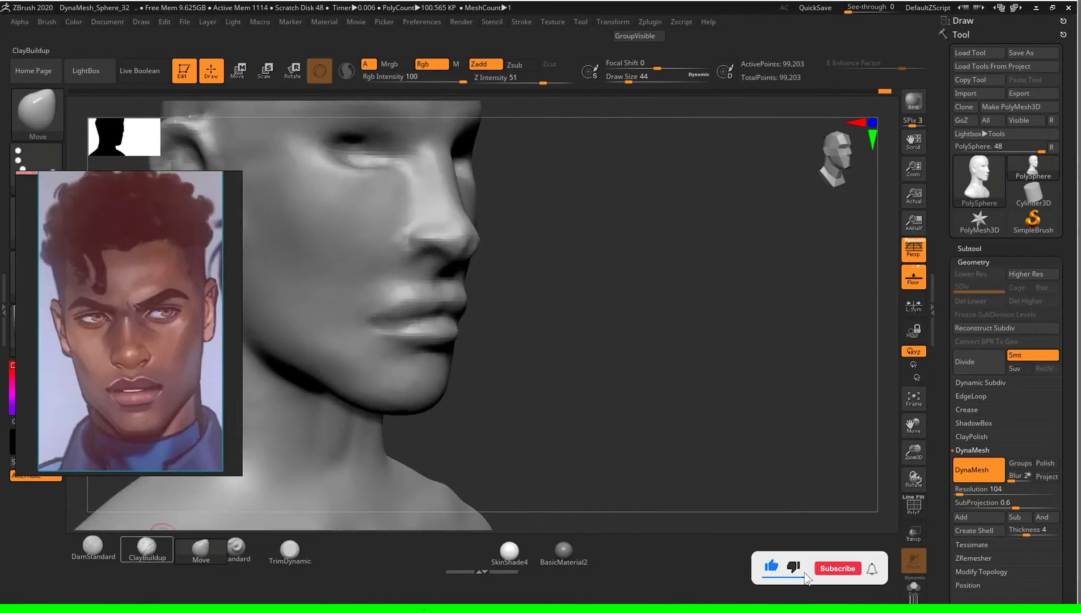
left_click(92, 548)
left_click_drag(738, 368, 625, 374)
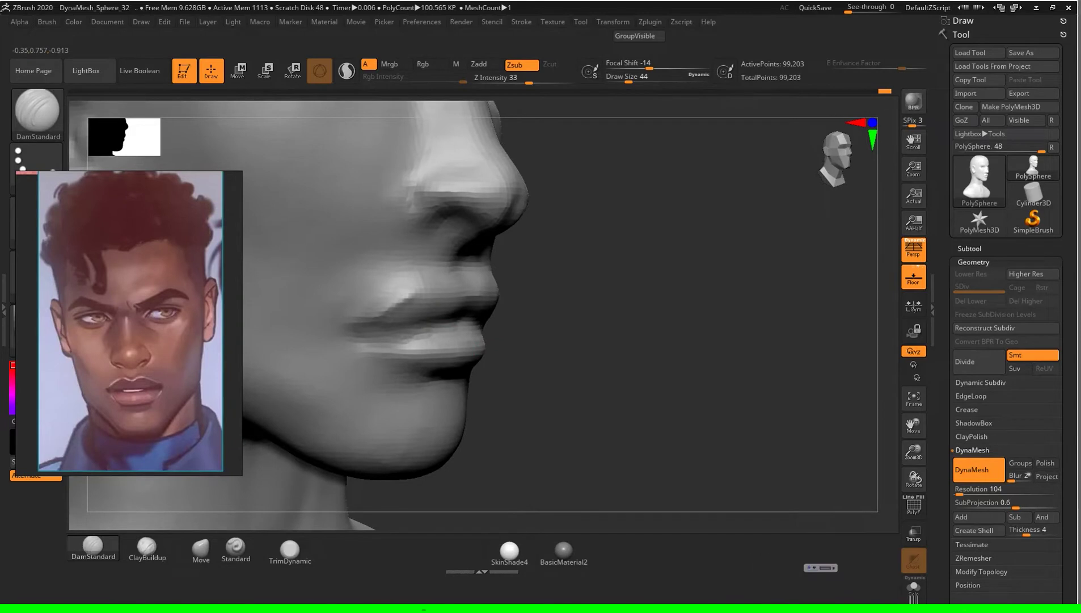
left_click_drag(709, 341, 794, 341)
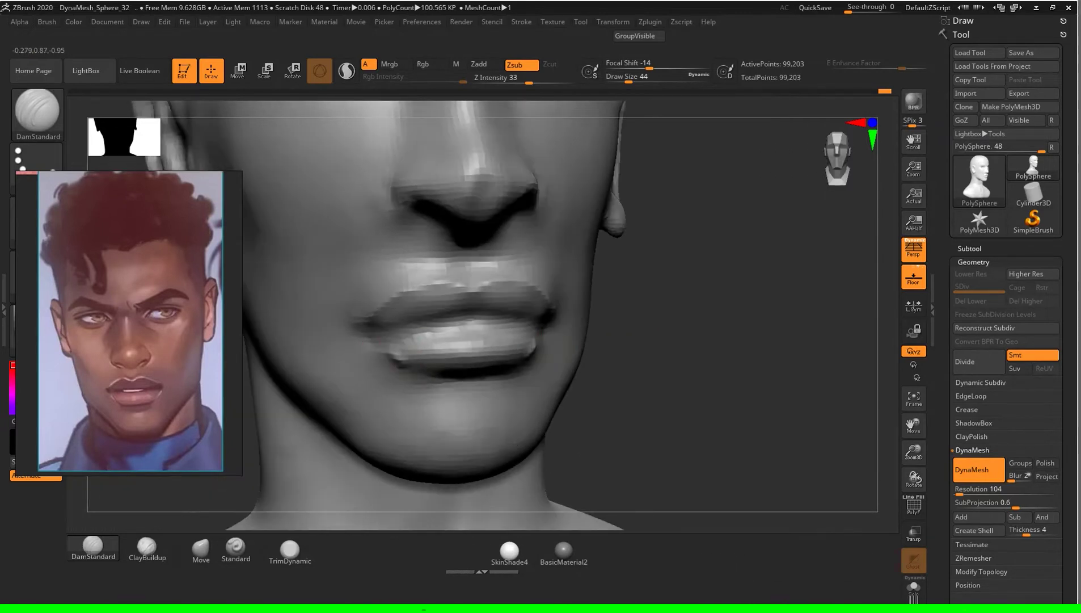
left_click_drag(529, 351, 402, 358)
mouse_move(709, 340)
left_mouse_down()
mouse_move(794, 341)
mouse_move(698, 375)
mouse_move(635, 357)
mouse_move(667, 354)
mouse_move(630, 359)
mouse_move(676, 345)
mouse_move(669, 360)
left_mouse_up()
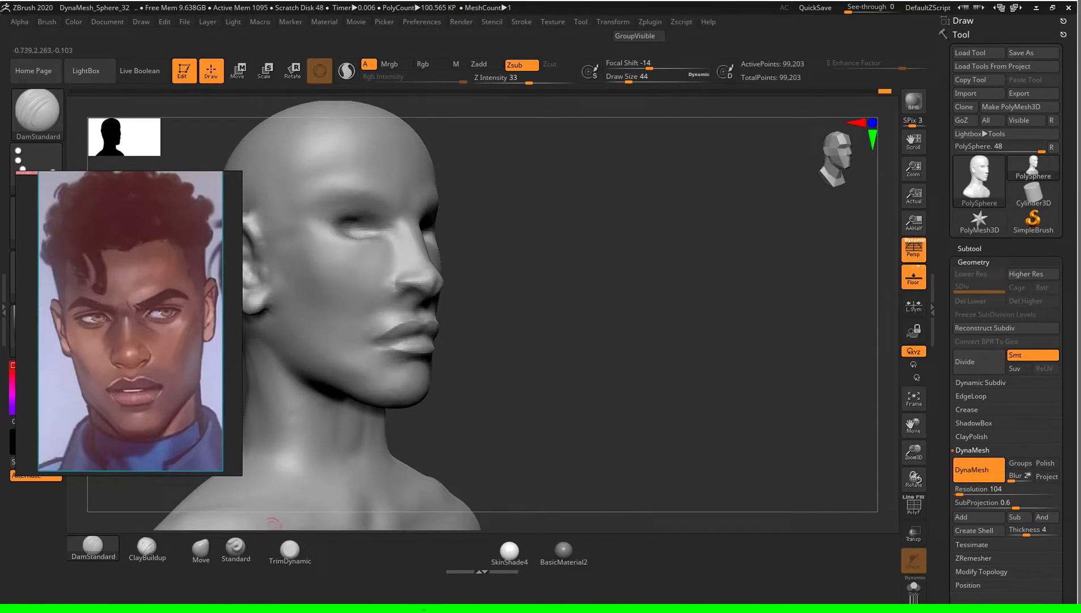
Step: Enlarge the Move brush and set DamStandard to size 27, checking the lips from the front
left_click(201, 548)
key("s")
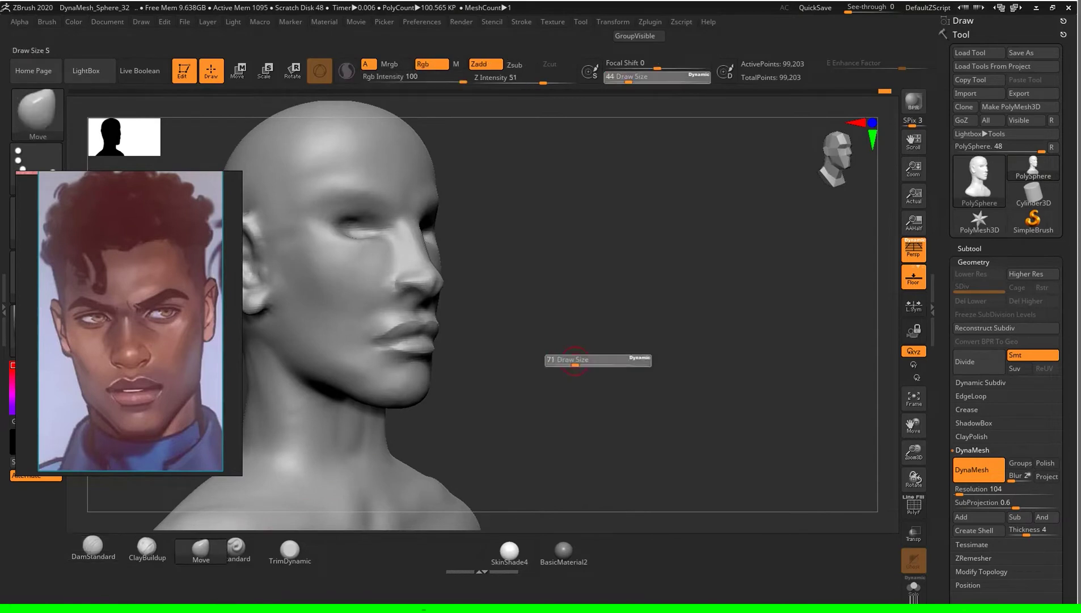
mouse_move(601, 360)
left_mouse_down()
mouse_move(567, 341)
mouse_move(639, 339)
mouse_move(427, 435)
left_mouse_up()
left_click(92, 546)
key("s")
left_click_drag(620, 357, 590, 356)
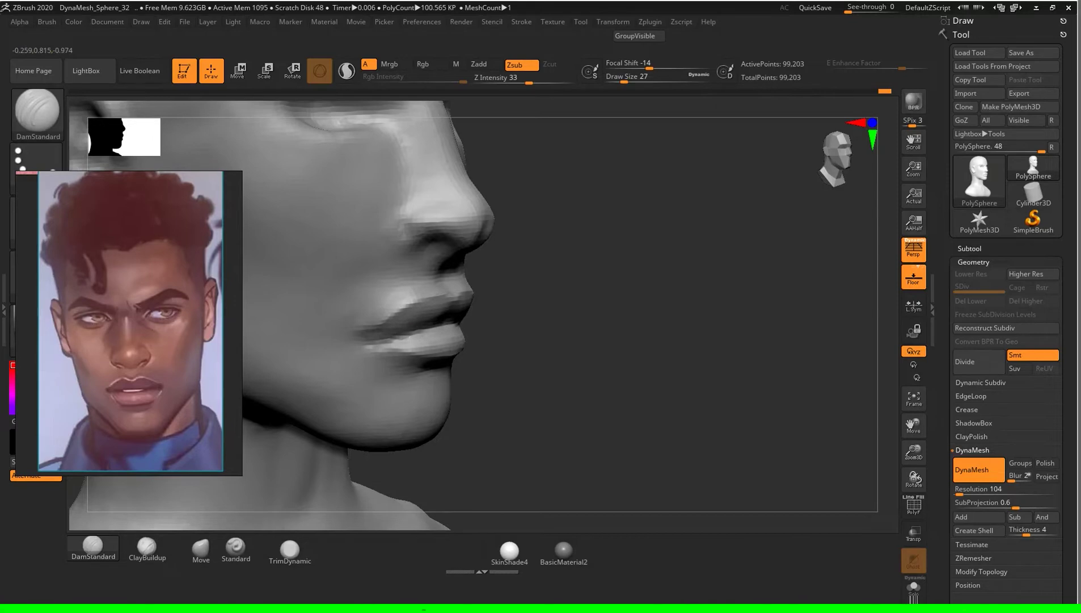
left_click_drag(545, 363, 547, 389)
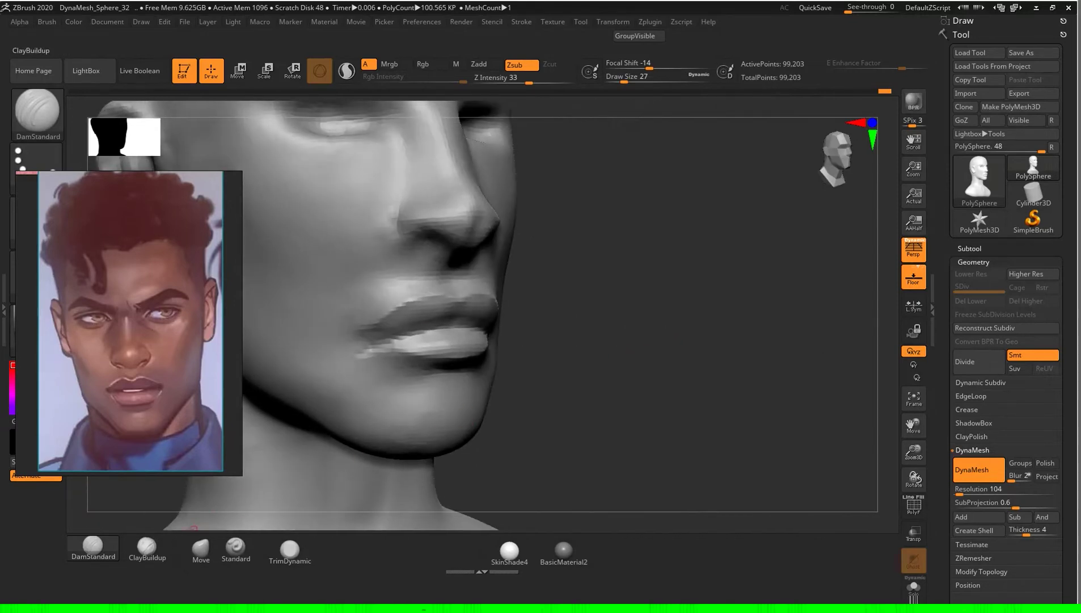
Step: Reshape the lips with the Move brush at Draw Size 77
left_click(201, 547)
key("s")
left_click(629, 345)
left_click_drag(629, 345, 556, 329)
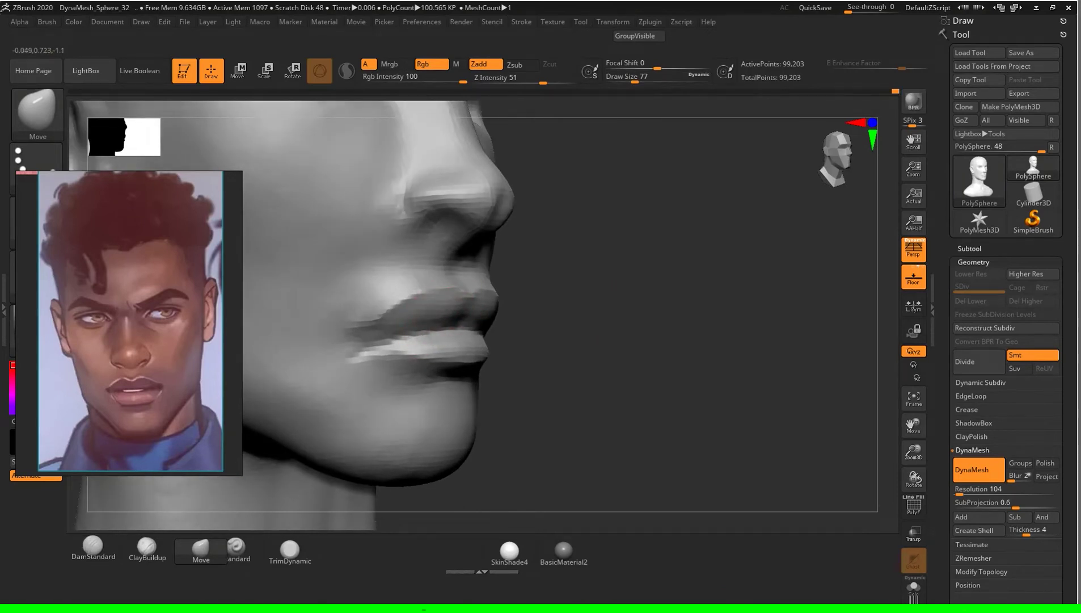
left_click_drag(495, 302, 499, 297)
mouse_move(567, 284)
left_mouse_down()
mouse_move(653, 283)
mouse_move(567, 284)
left_mouse_up()
left_click_drag(499, 307, 476, 306)
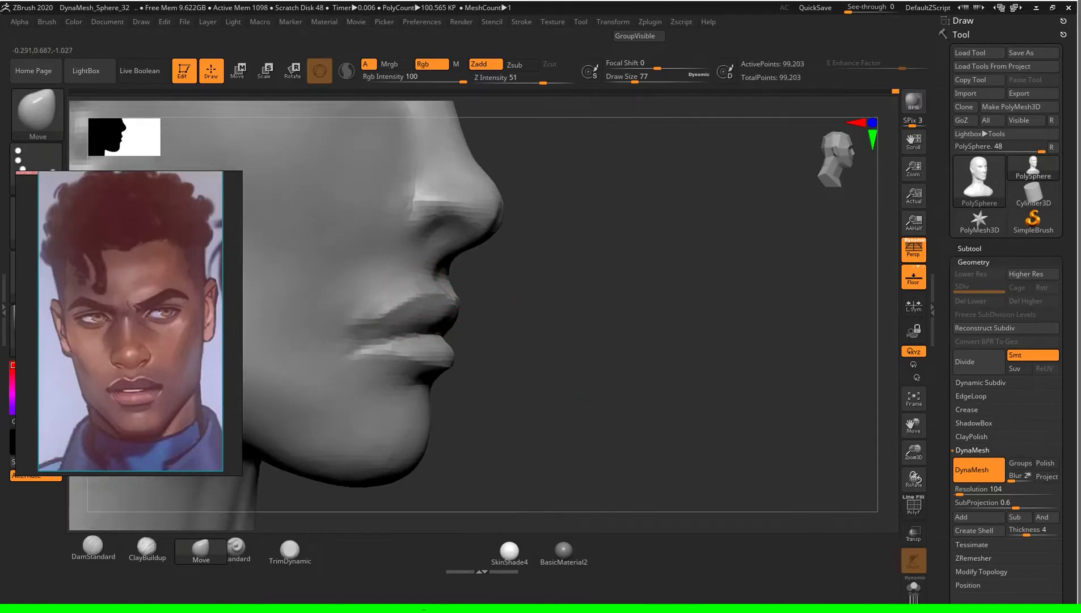
mouse_move(536, 287)
left_mouse_down()
mouse_move(568, 295)
mouse_move(544, 311)
left_mouse_up()
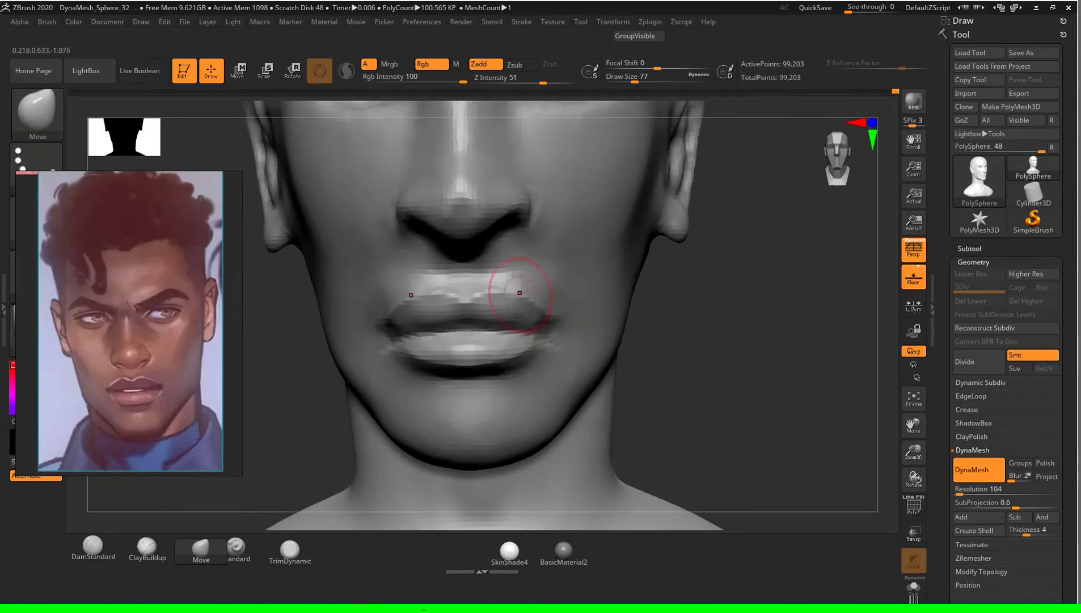
left_click_drag(713, 362, 624, 363)
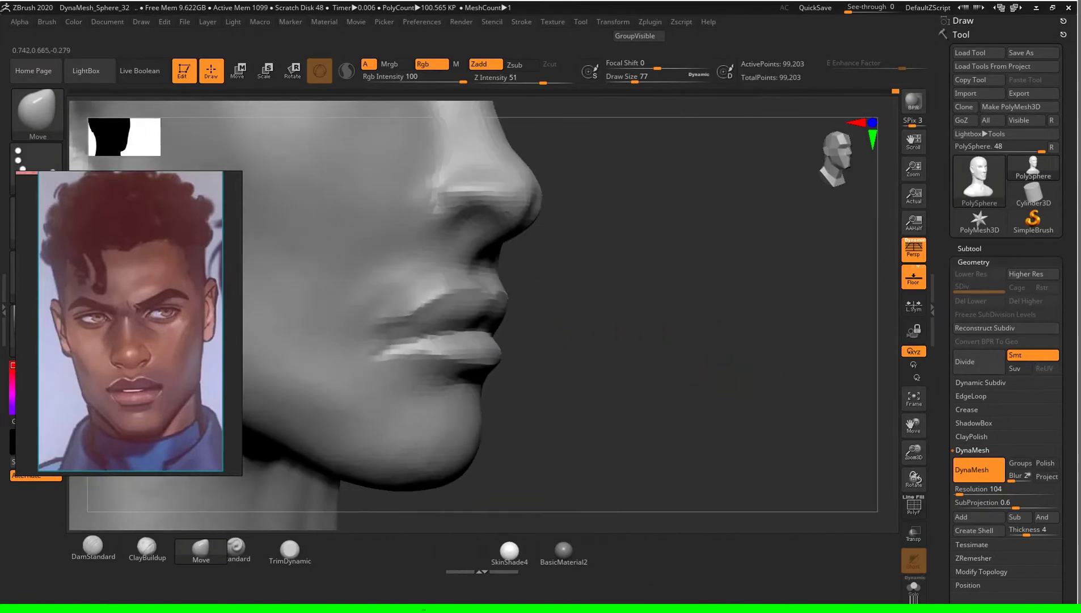
Step: Frame the bust and compare its front, profile and three-quarter views
key("f")
mouse_move(680, 340)
left_mouse_down()
mouse_move(715, 347)
mouse_move(663, 340)
mouse_move(749, 340)
mouse_move(525, 302)
left_mouse_up()
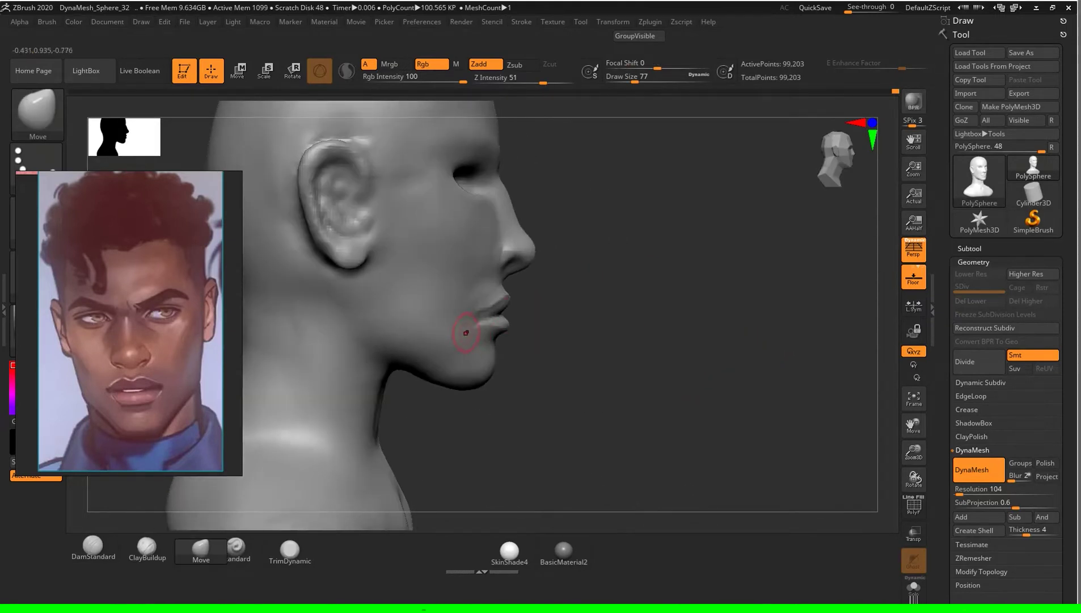
mouse_move(691, 376)
left_mouse_down()
mouse_move(743, 367)
mouse_move(736, 345)
mouse_move(709, 352)
left_mouse_up()
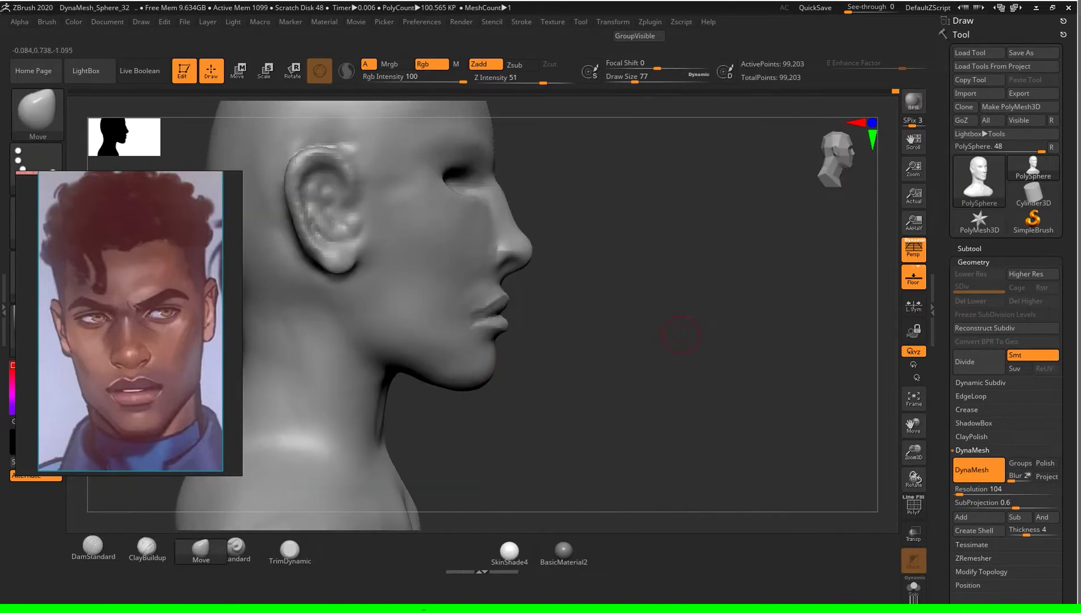
left_click_drag(471, 403, 485, 410)
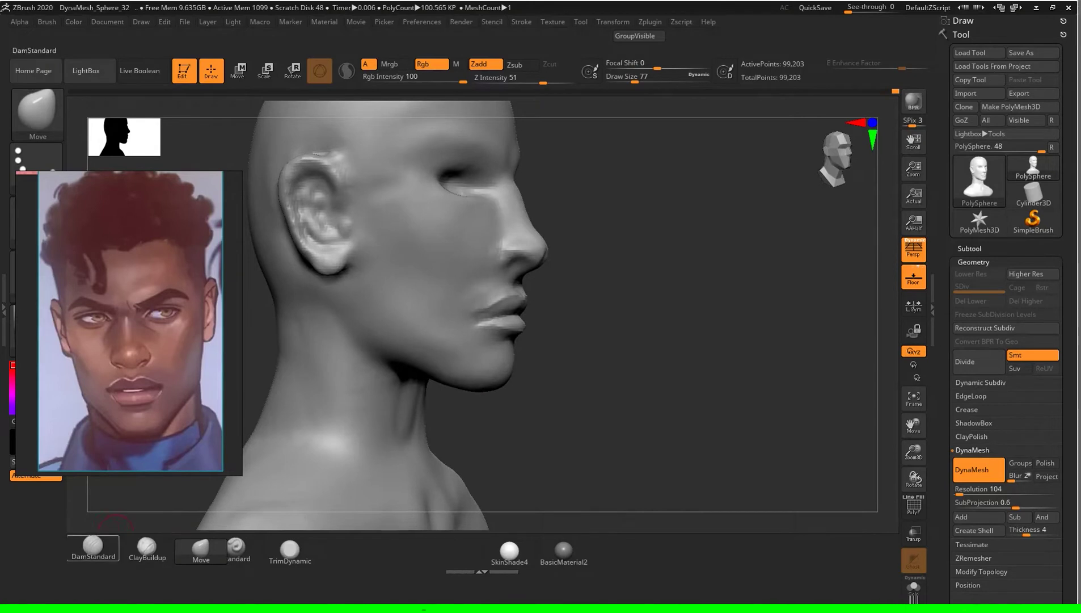
left_click(108, 543)
left_click_drag(665, 351, 651, 347, "alt")
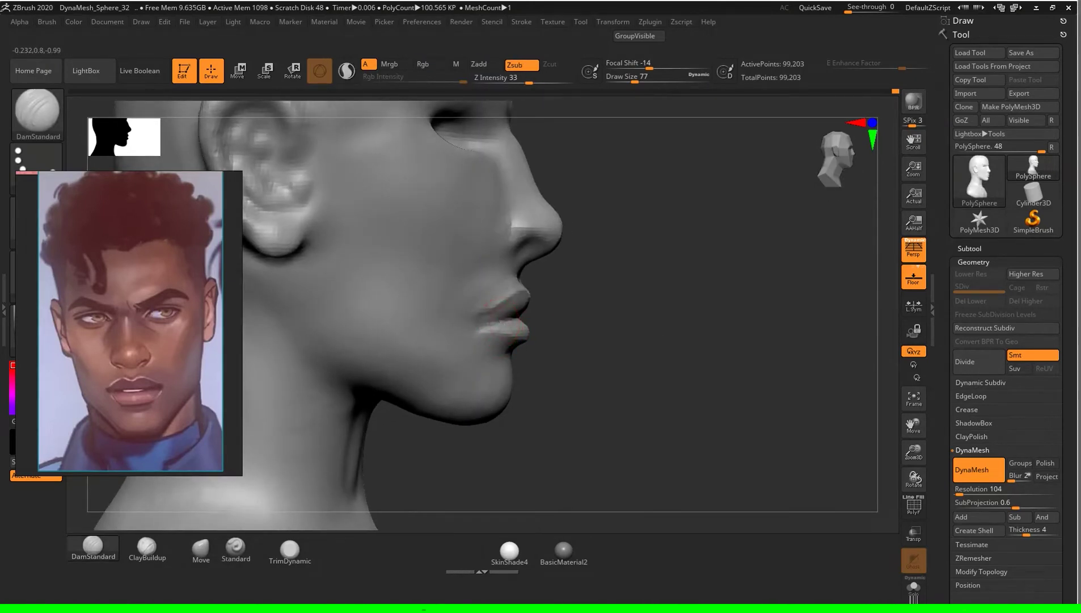
Step: Smooth the lip and chin area, then frame the bust again
left_click_drag(545, 336, 491, 322)
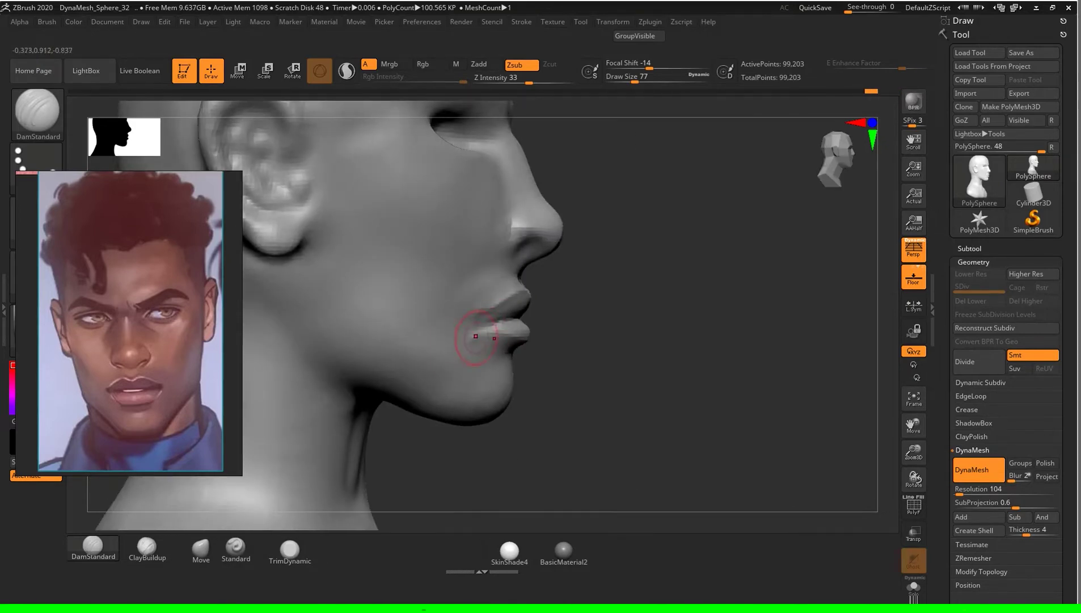
mouse_move(636, 335)
left_mouse_down()
mouse_move(454, 338)
mouse_move(466, 341)
left_mouse_up()
mouse_move(630, 357)
left_mouse_down()
mouse_move(755, 386)
mouse_move(752, 339)
left_mouse_up()
mouse_move(376, 347)
left_mouse_down()
mouse_move(408, 306)
mouse_move(431, 309)
mouse_move(409, 309)
left_mouse_up()
key("f")
left_click_drag(653, 278, 708, 274)
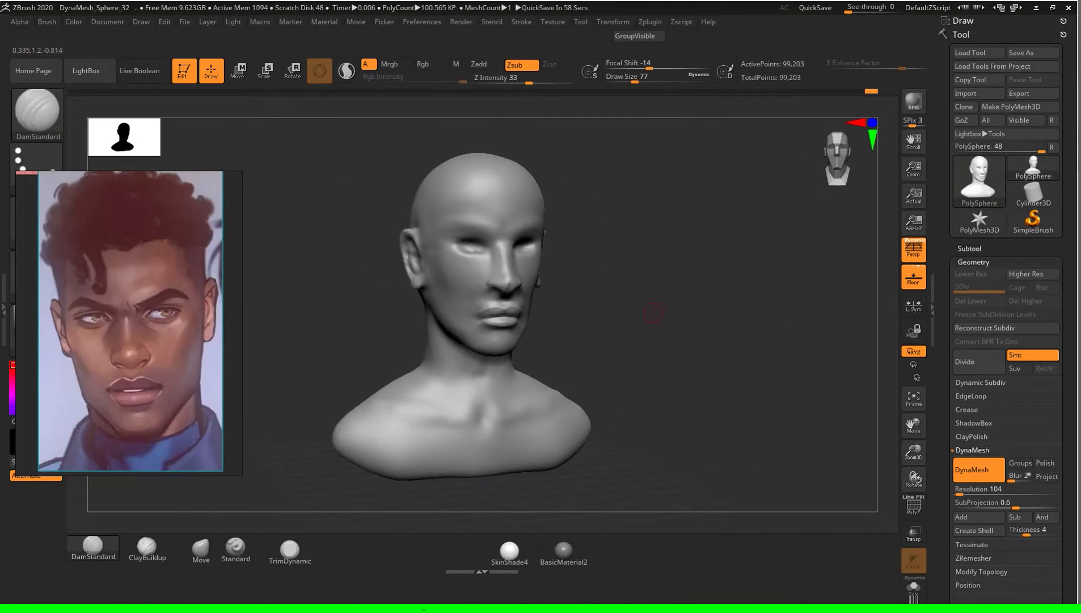
Step: Turn the bust to a side profile and enlarge the brush to Draw Size 136
mouse_move(639, 321)
left_mouse_down()
mouse_move(707, 328)
mouse_move(706, 346)
left_mouse_up()
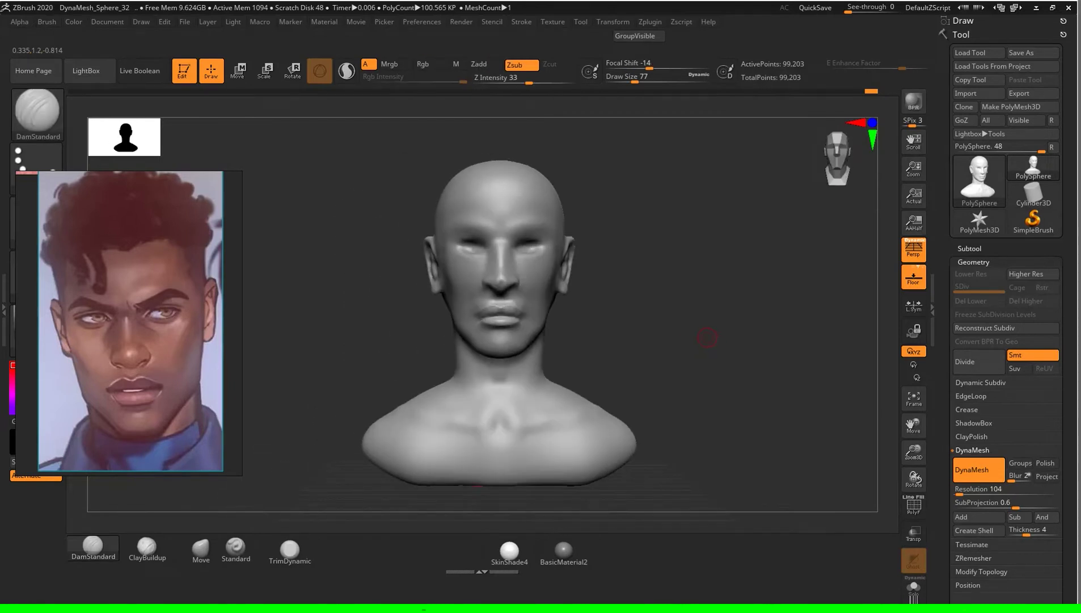
key("s")
mouse_move(716, 333)
left_mouse_down()
mouse_move(787, 316)
mouse_move(311, 457)
left_mouse_up()
key("s")
left_click(746, 319)
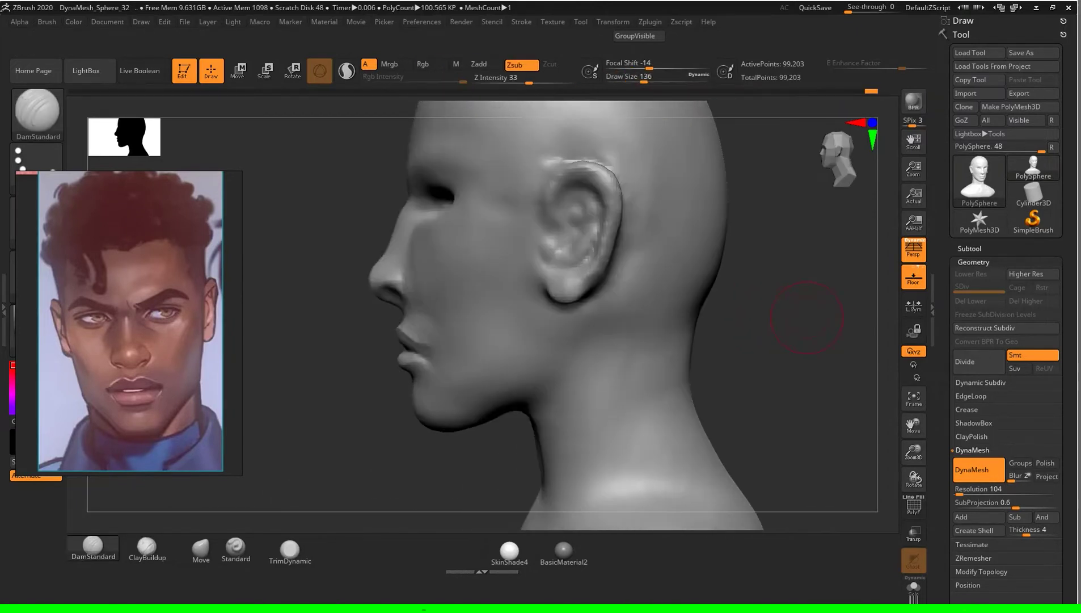
Step: Build up clay around the ear with ClayBuildup at Draw Size 101, then 56
left_click(146, 547)
left_click_drag(722, 338, 743, 326)
key("s")
left_click_drag(743, 327, 700, 338)
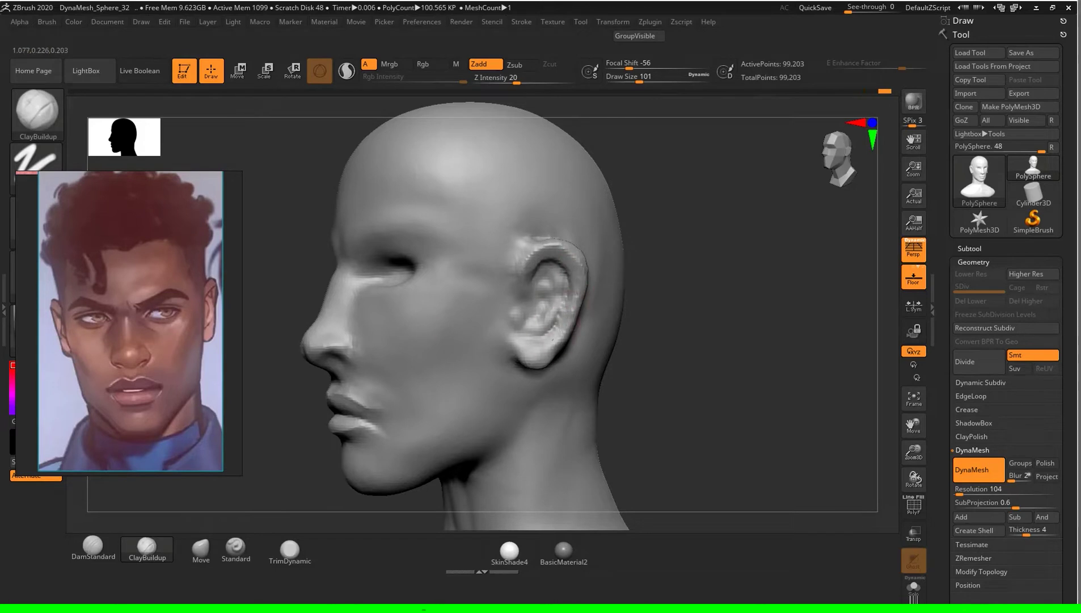
mouse_move(687, 357)
left_mouse_down()
mouse_move(703, 346)
mouse_move(680, 346)
left_mouse_up()
key("s")
mouse_move(681, 346)
left_mouse_down()
mouse_move(653, 341)
mouse_move(703, 300)
mouse_move(725, 300)
mouse_move(566, 272)
mouse_move(527, 315)
left_mouse_up()
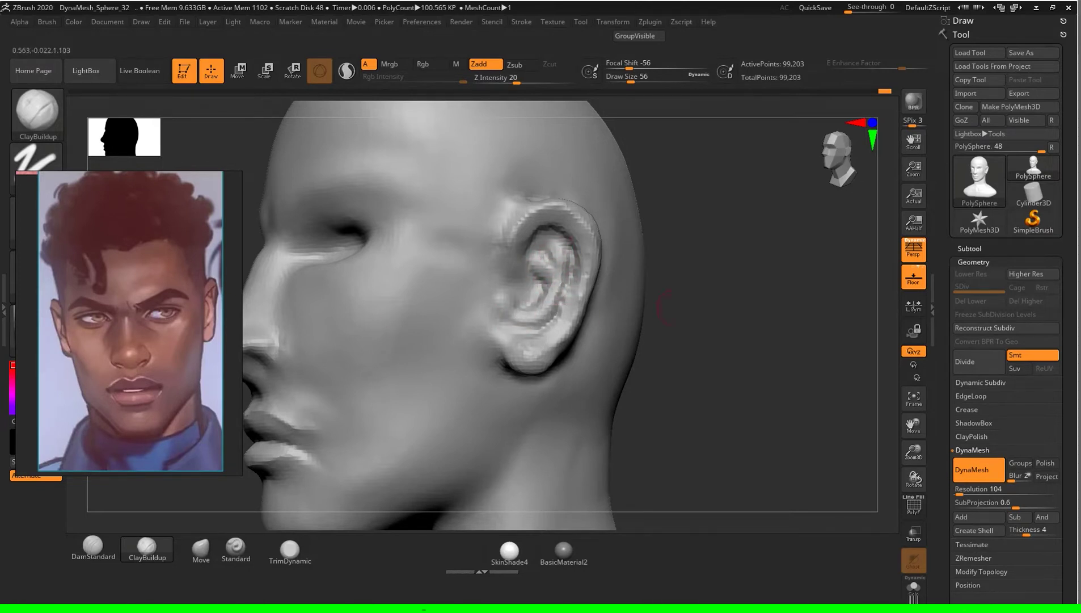
right_click_drag(821, 379, 821, 408, "ctrl")
mouse_move(737, 341)
left_mouse_down()
mouse_move(783, 346)
mouse_move(441, 321)
left_mouse_up()
Step: Zoom in on the ear and sculpt the upper ear and antihelix ridge at brush size 65
scroll(248, 278, "down", 2)
scroll(249, 278, "down", 3)
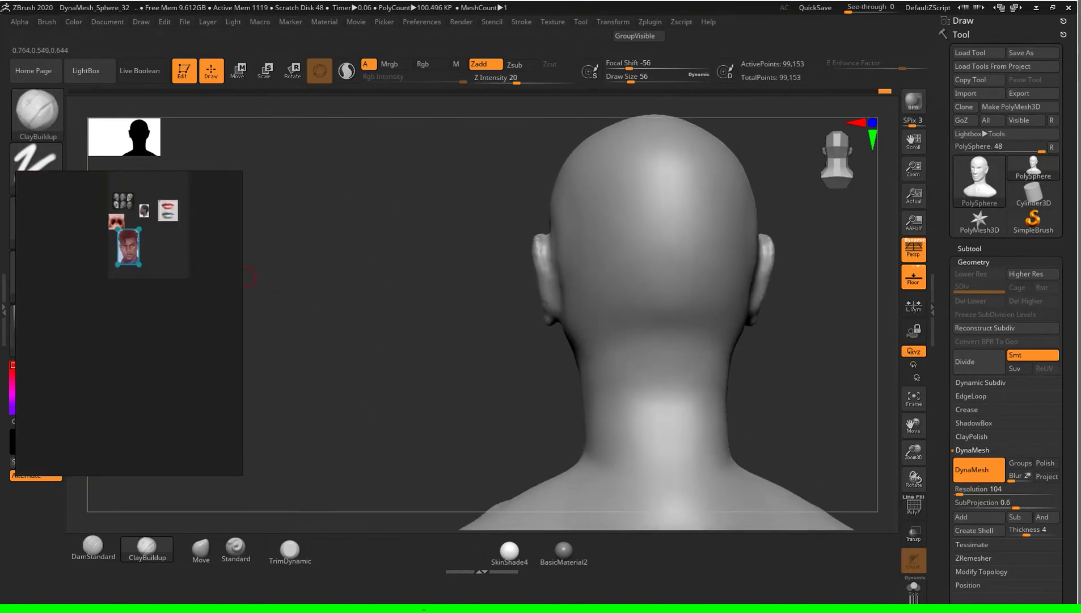
scroll(248, 278, "up", 3)
scroll(249, 278, "up", 3)
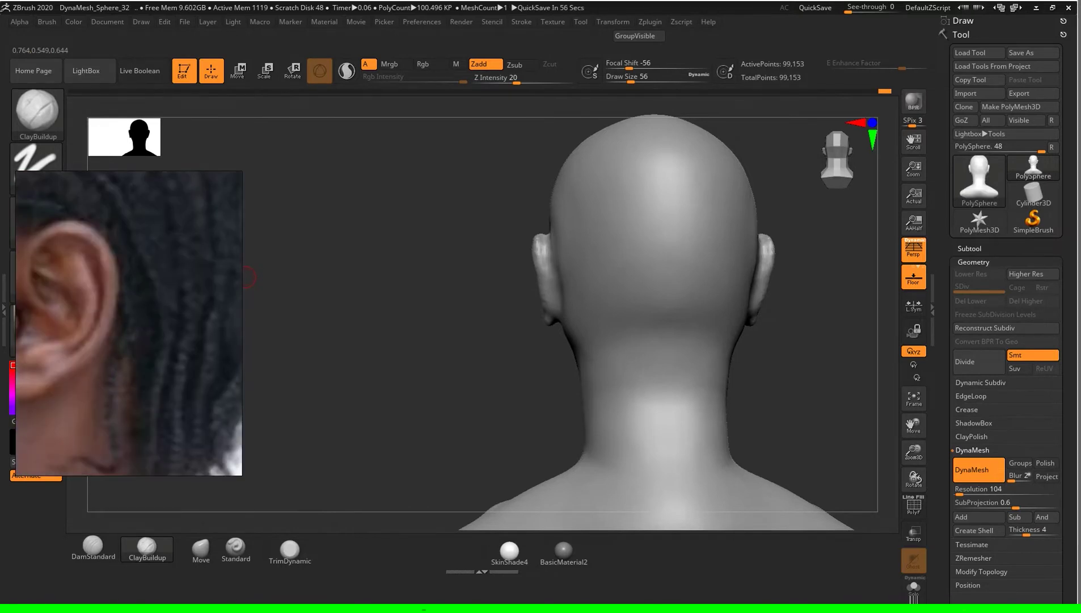
mouse_move(249, 278)
left_mouse_down()
mouse_move(397, 284)
mouse_move(397, 227)
left_mouse_up()
mouse_move(737, 340)
left_mouse_down()
mouse_move(681, 352)
mouse_move(687, 306)
mouse_move(704, 314)
left_mouse_up()
key("s")
key("s")
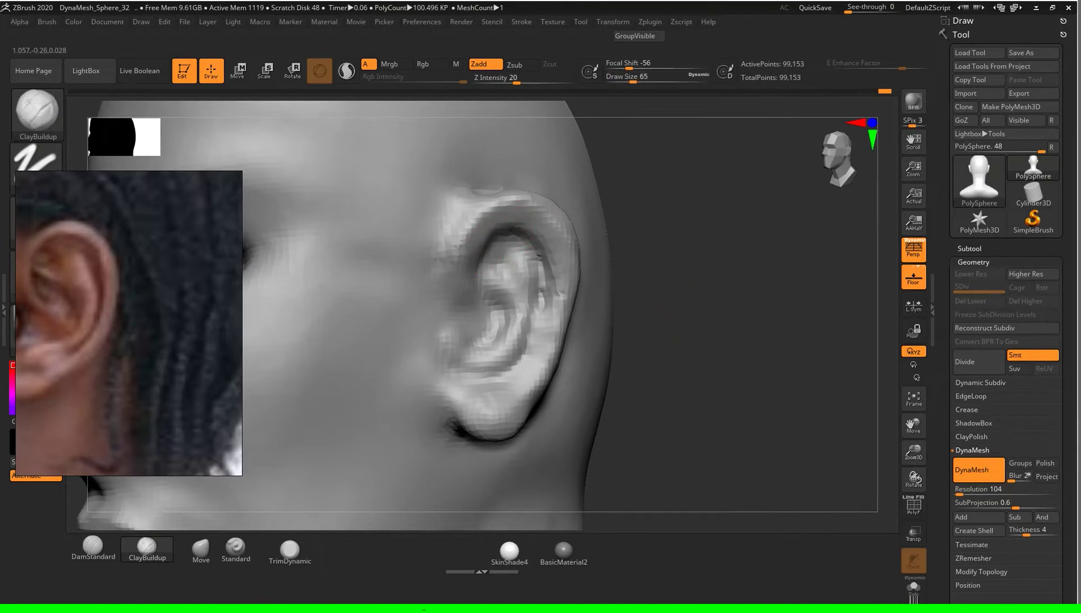
mouse_move(539, 215)
left_mouse_down()
mouse_move(508, 224)
mouse_move(545, 286)
mouse_move(531, 303)
left_mouse_up()
left_click_drag(562, 266, 533, 312)
mouse_move(564, 229)
left_mouse_down()
mouse_move(539, 267)
mouse_move(507, 234)
left_mouse_up()
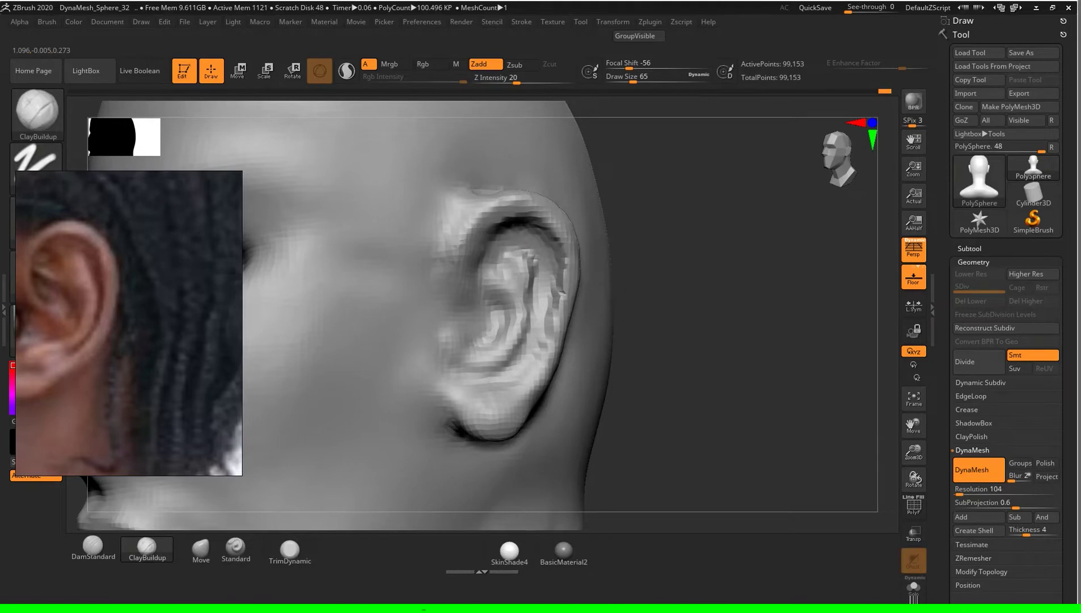
Step: Smooth the small rough spots inside the ear with the Shift Smooth brush
mouse_move(851, 341)
left_mouse_down()
mouse_move(882, 318)
mouse_move(737, 397)
left_mouse_up()
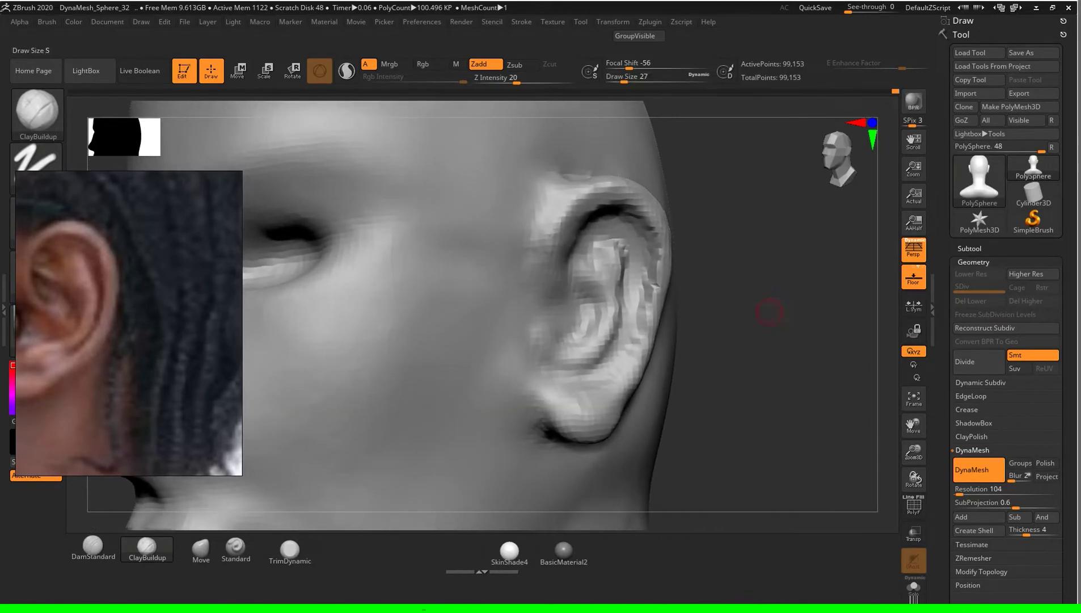
key("shift")
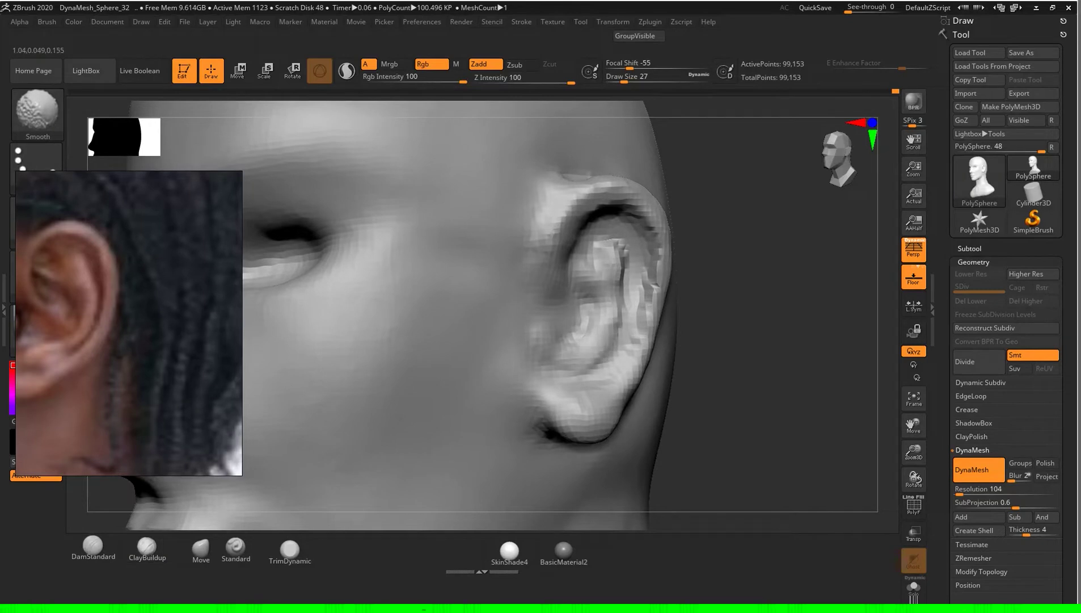
mouse_move(613, 238)
left_mouse_down("shift")
mouse_move(610, 334)
mouse_move(564, 326)
left_mouse_up("shift")
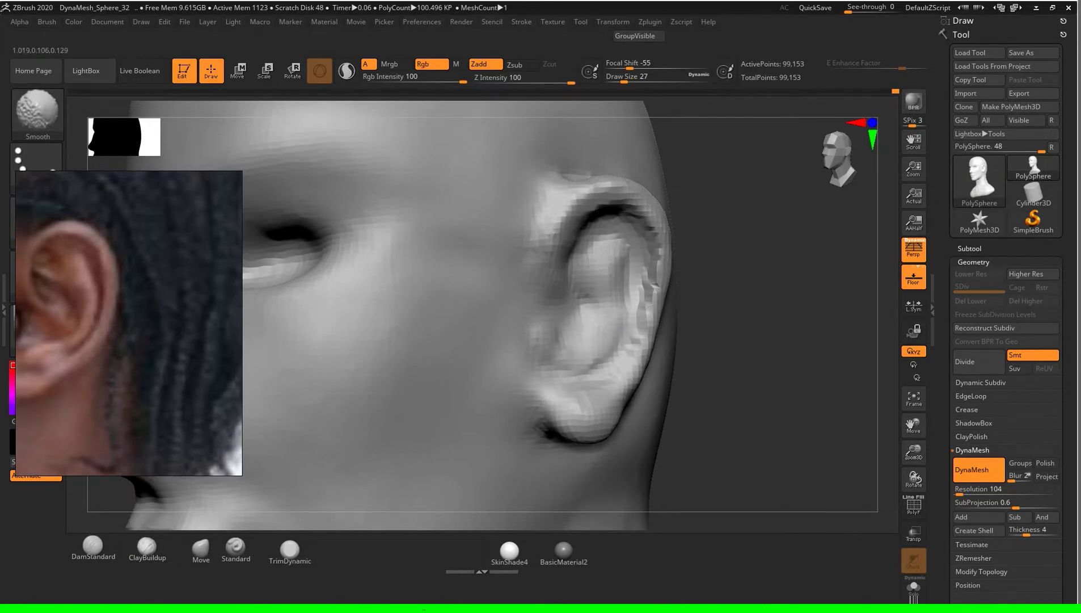
left_click_drag(590, 258, 604, 269, "shift")
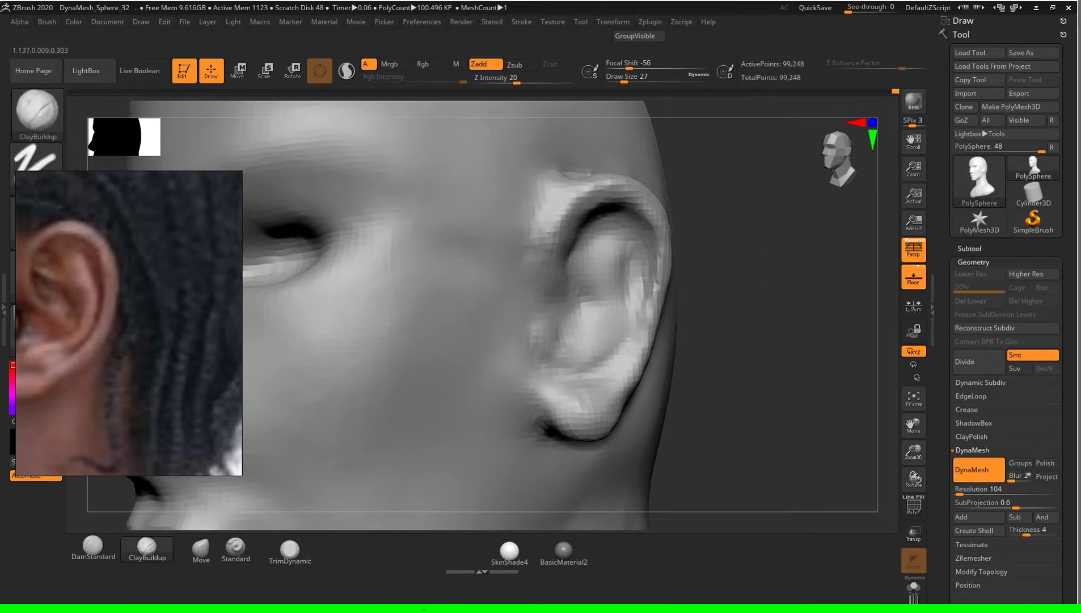
Step: Reframe the head in side profile and set the brush to Draw Size 46
key("f")
mouse_move(737, 369)
left_mouse_down()
mouse_move(783, 358)
mouse_move(752, 331)
mouse_move(437, 437)
left_mouse_up()
mouse_move(760, 327)
left_mouse_down()
mouse_move(780, 322)
mouse_move(622, 330)
left_mouse_up()
key("s")
mouse_move(749, 337)
left_mouse_down()
mouse_move(769, 357)
mouse_move(546, 443)
left_mouse_up()
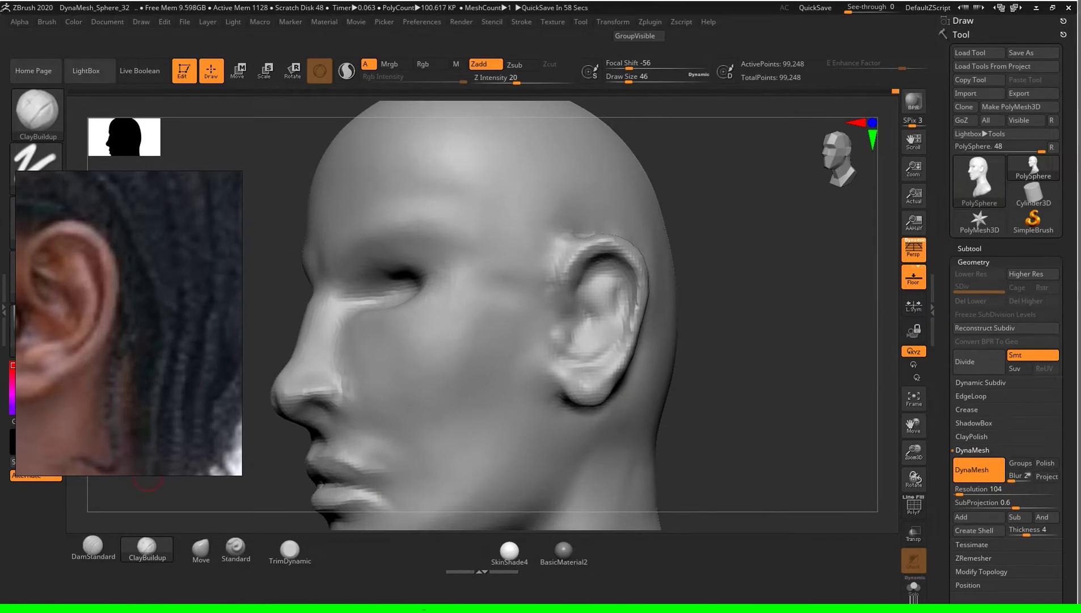
Step: Alternate DamStandard and ClayBuildup on the ear in profile, with the brush at size 44
left_click(93, 544)
mouse_move(709, 318)
left_mouse_down()
mouse_move(748, 314)
mouse_move(741, 341)
left_mouse_up()
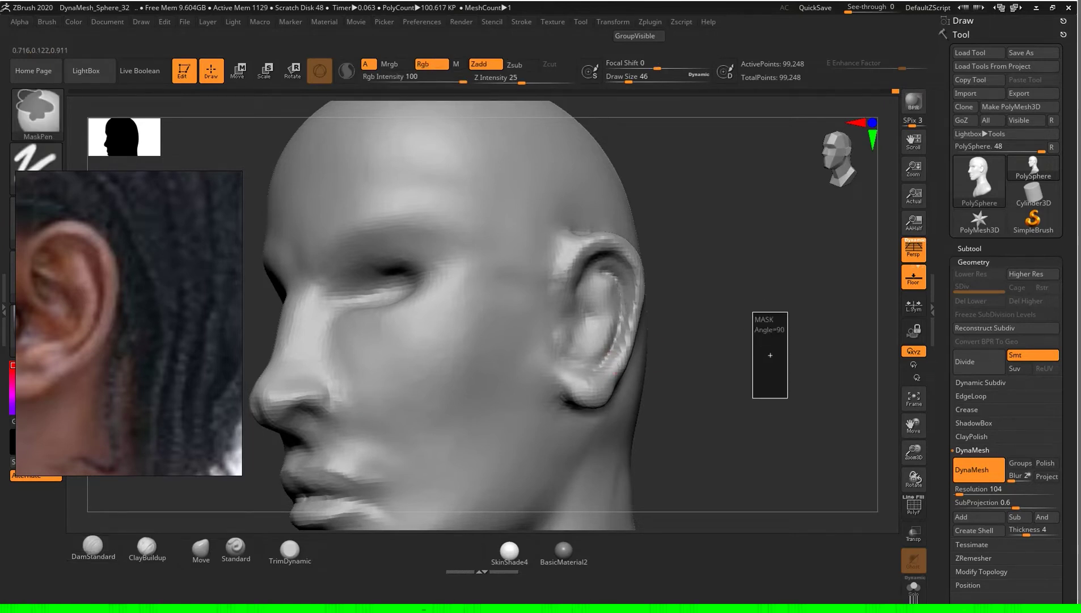
left_click_drag(766, 346, 851, 352, "shift")
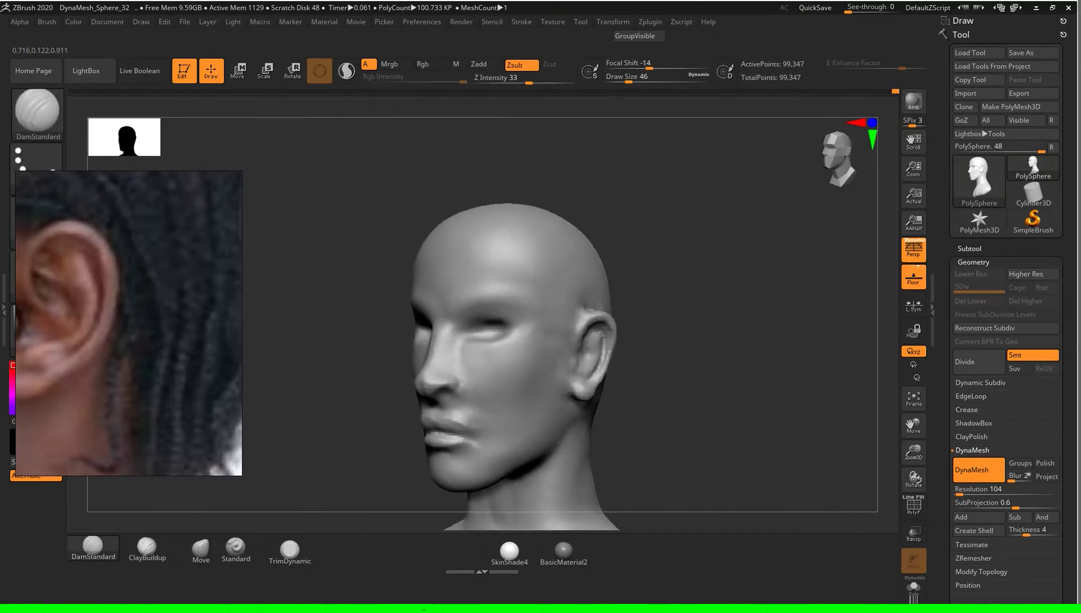
left_click_drag(851, 352, 794, 351)
left_click_drag(561, 401, 544, 400)
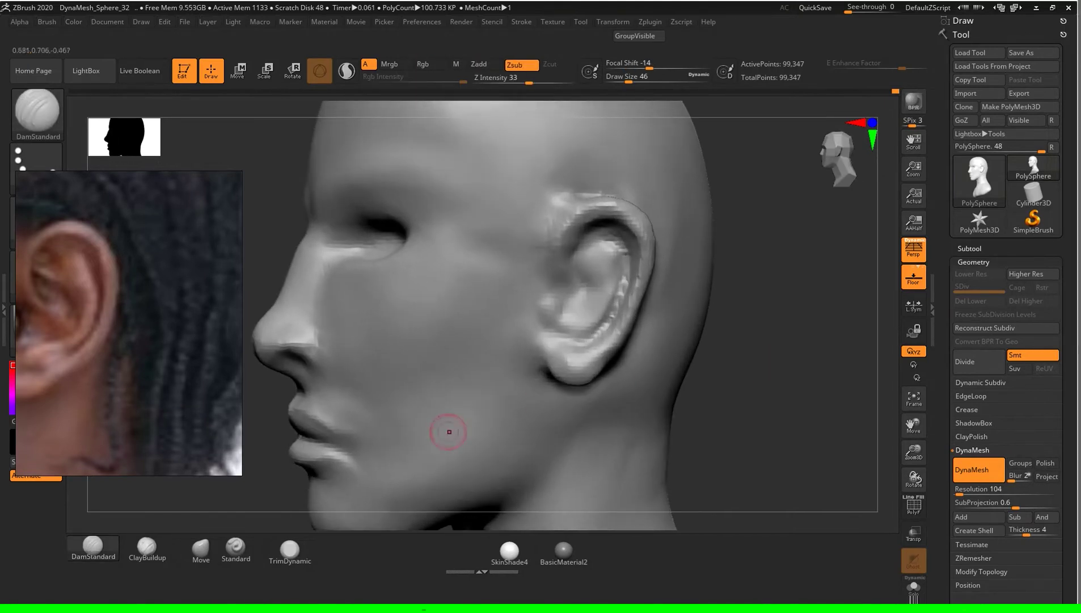
left_click(147, 548)
key("s")
left_click_drag(824, 278, 821, 278)
Step: Carve fine ear creases with DamStandard at size 16 and smooth them with Shift
left_click(93, 546)
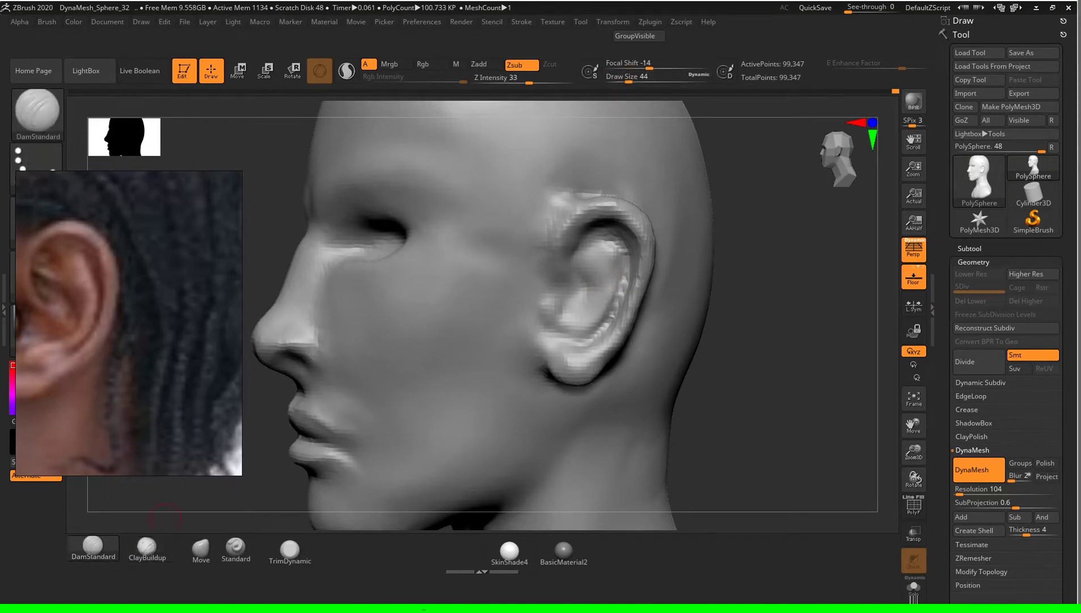
right_click_drag(779, 289, 788, 289, "alt")
key("s")
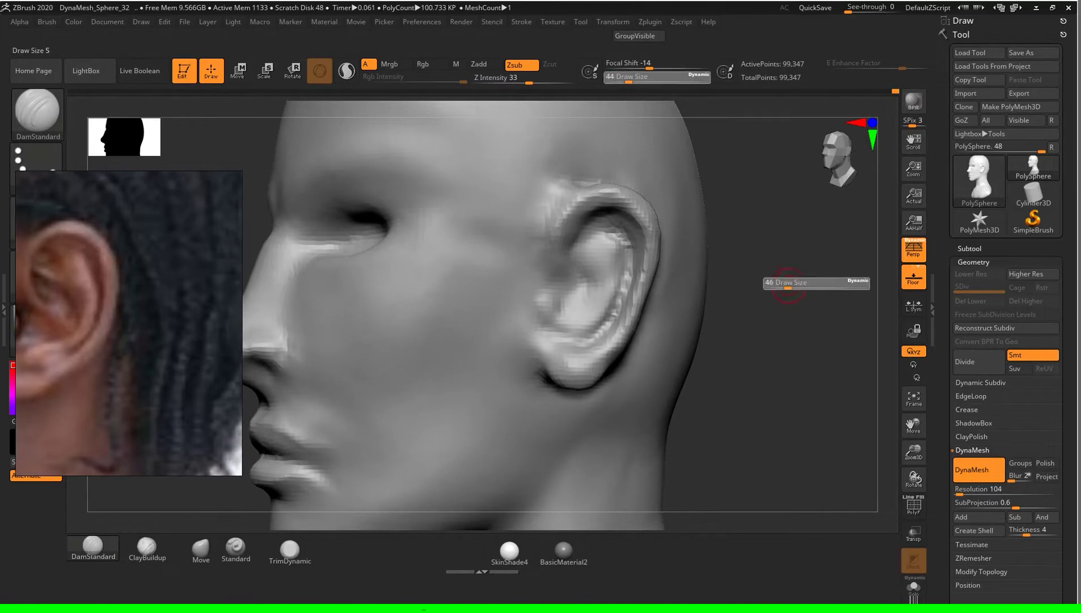
left_click_drag(782, 288, 777, 287)
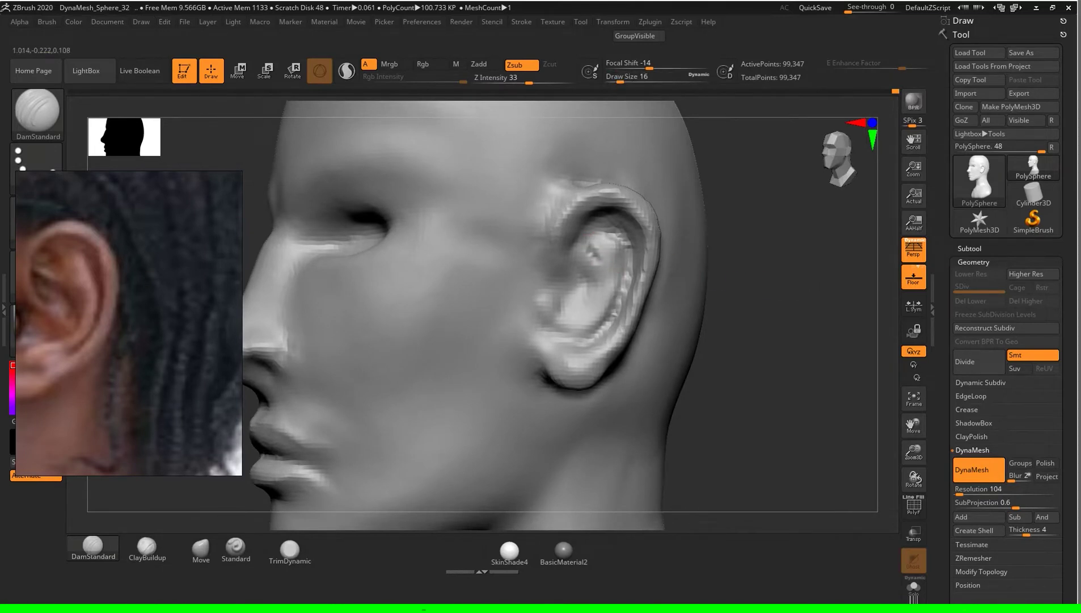
key("shift")
mouse_move(760, 335)
left_mouse_down()
mouse_move(796, 352)
mouse_move(764, 346)
left_mouse_up()
Step: Reshape the hollow of the ear's concha with the Move brush
left_click(147, 547)
key("s")
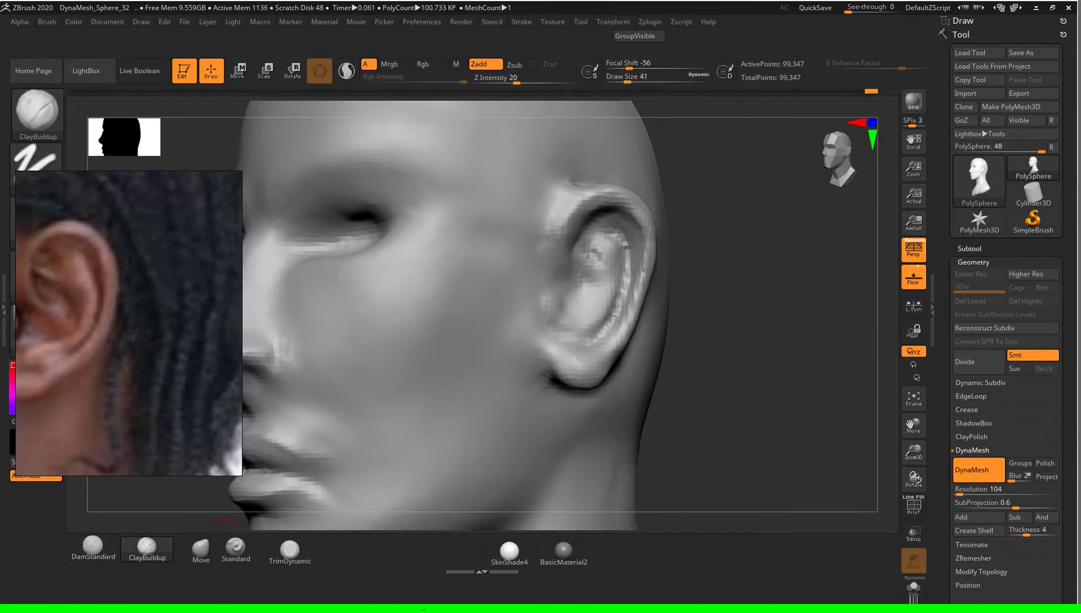
left_click(200, 548)
key("s")
left_click_drag(812, 339, 710, 340)
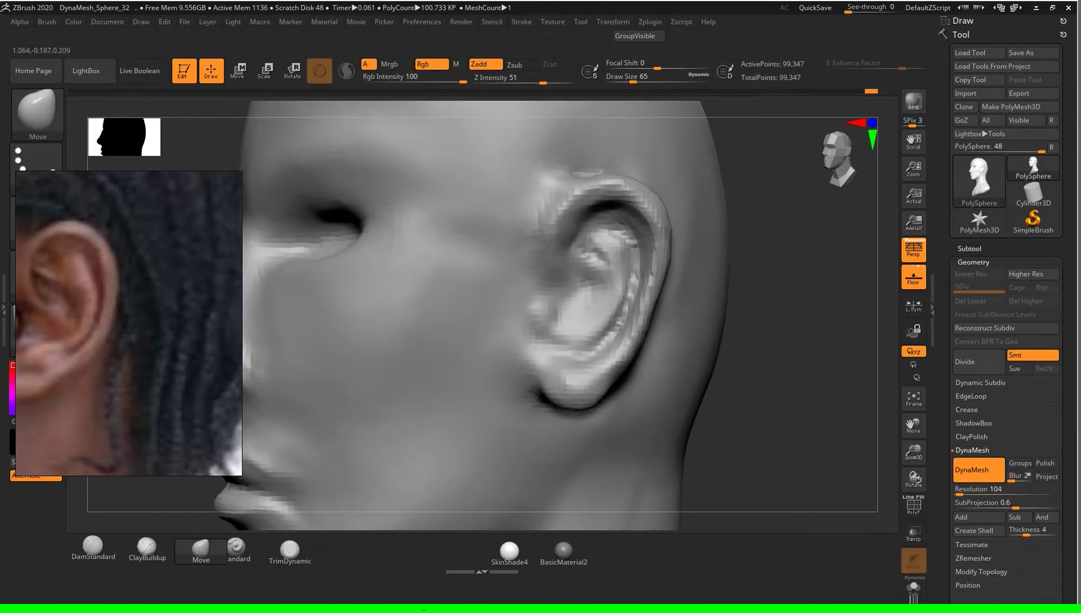
left_click_drag(586, 321, 593, 309)
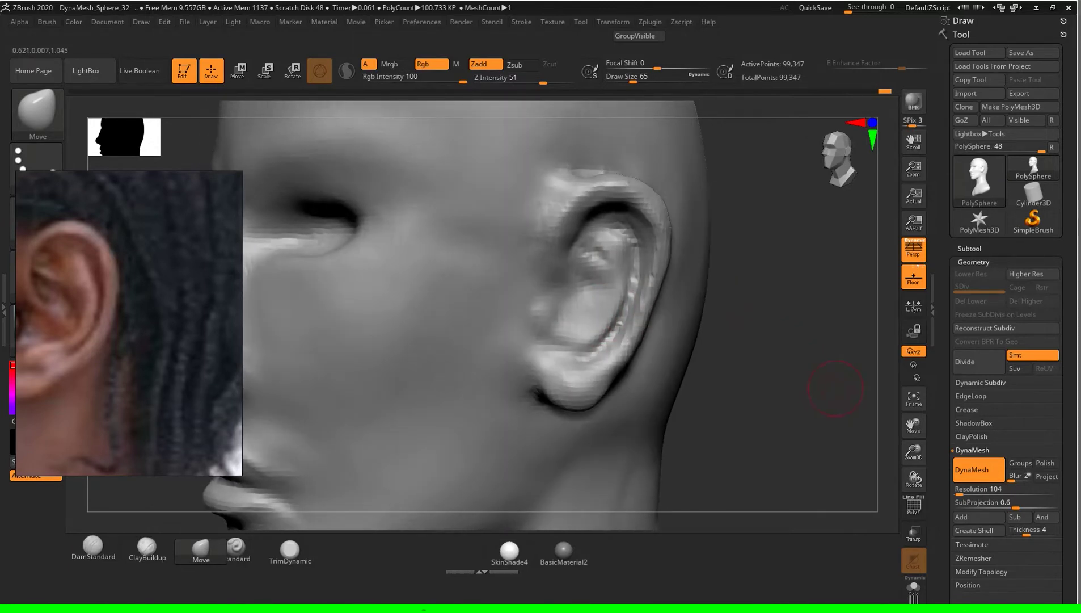
key("f")
right_click_drag(501, 350, 483, 425)
Step: Rotate to a three-quarter front view and set ClayBuildup to Draw Size 104
left_click(94, 545)
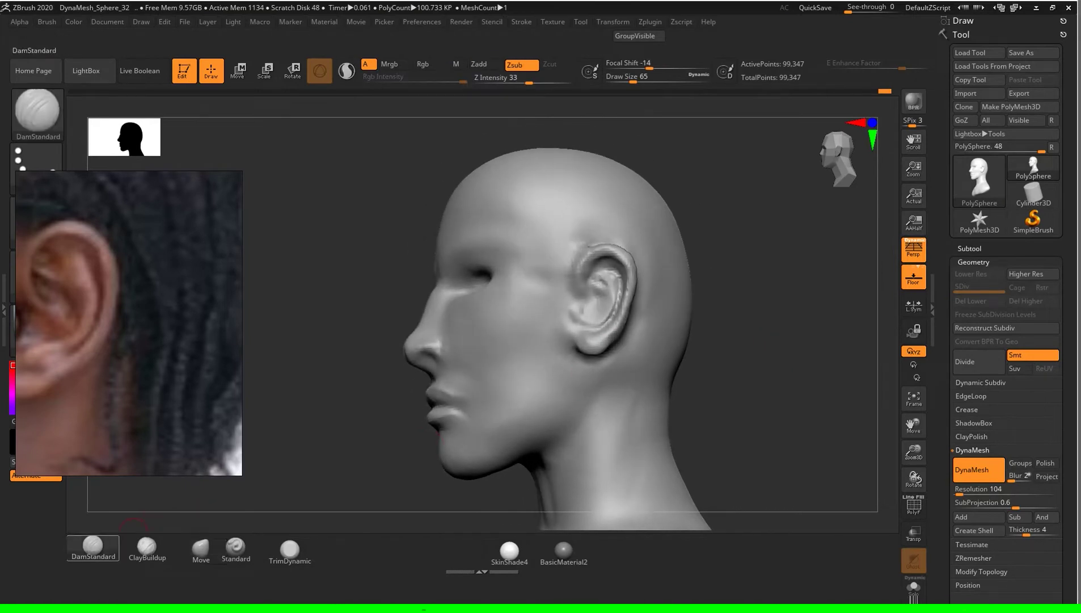
right_click_drag(748, 314, 597, 271)
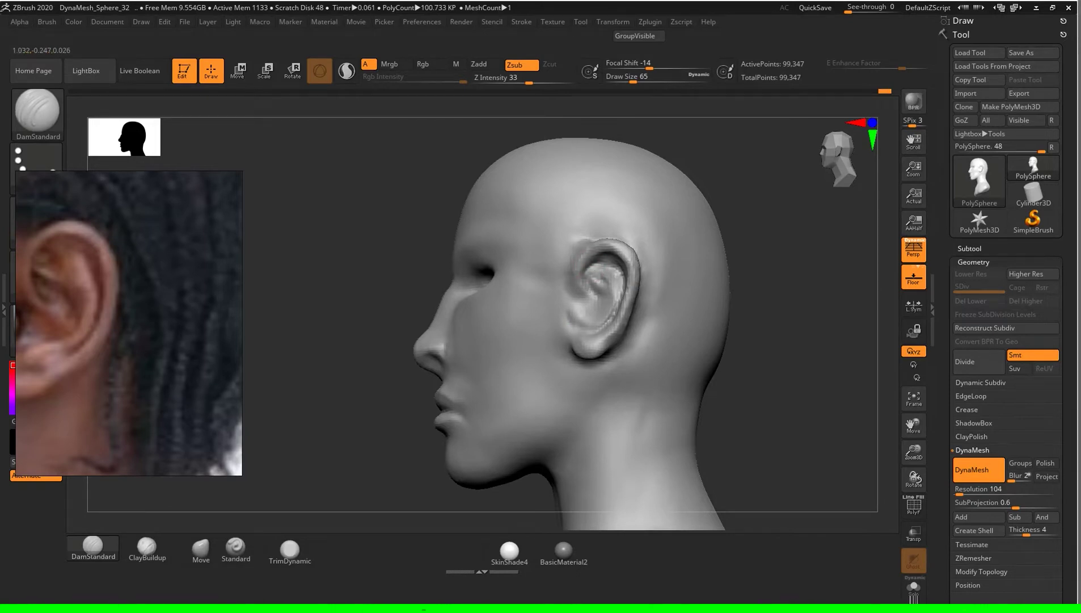
mouse_move(803, 316)
right_mouse_down()
mouse_move(715, 309)
mouse_move(772, 312)
right_mouse_up()
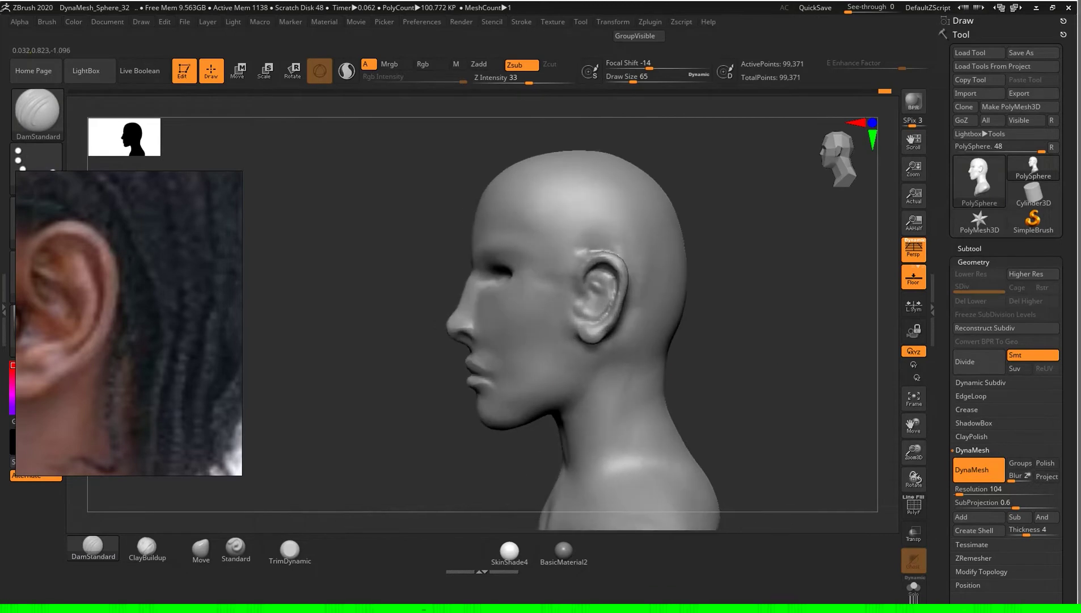
right_click_drag(255, 361, 227, 361)
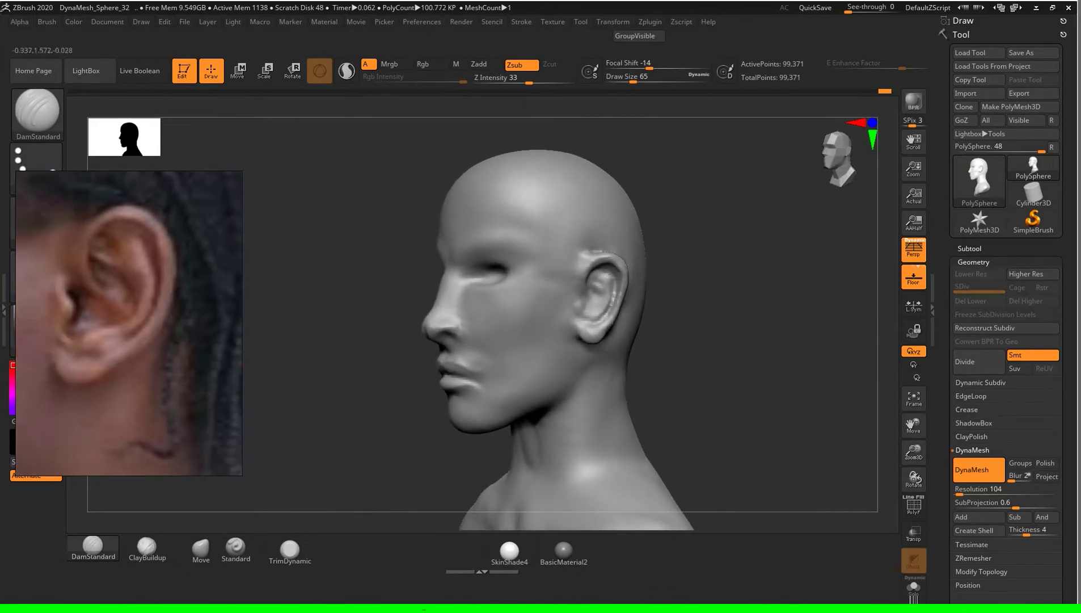
left_click(147, 546)
key("s")
left_click_drag(795, 328, 817, 327)
right_click_drag(817, 328, 817, 284, "alt")
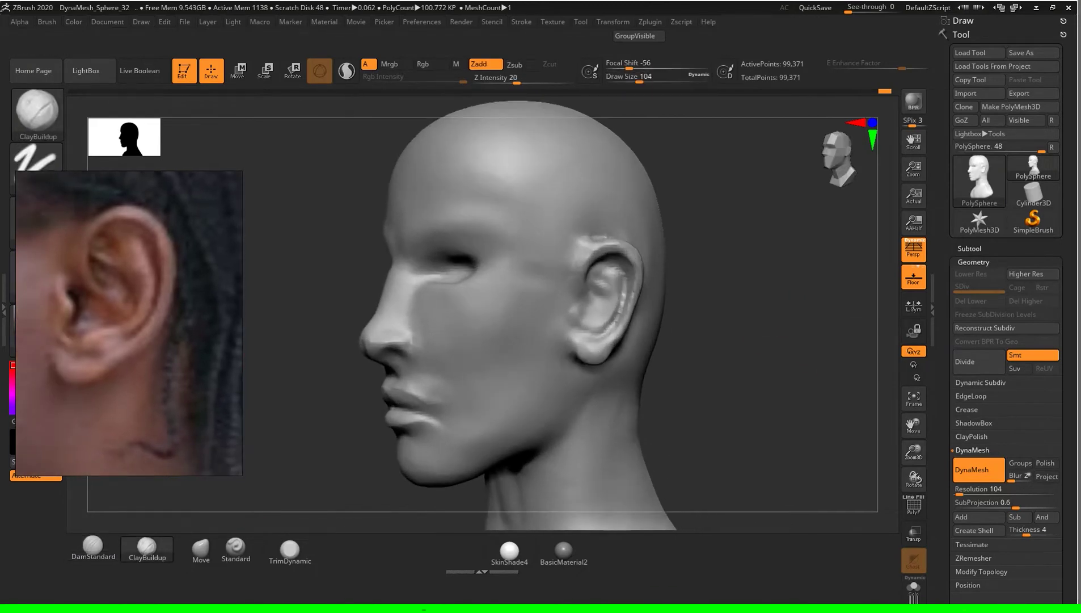
Step: Deepen the concha with ClayBuildup, reducing the brush to 83 and then 46
right_click_drag(783, 340, 792, 347)
key("s")
left_click_drag(806, 347, 791, 347)
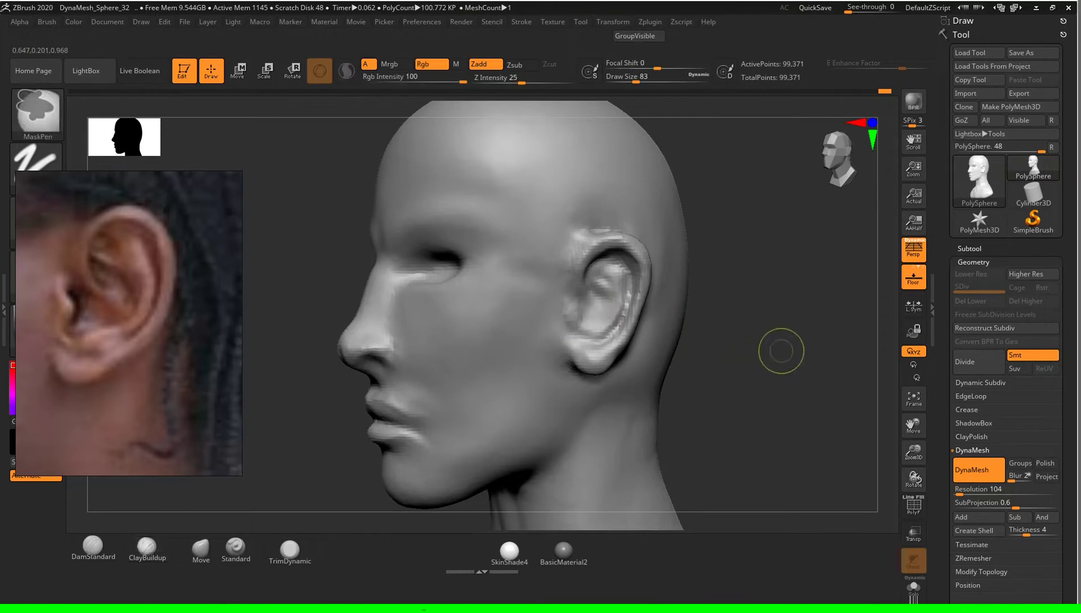
key("s")
left_click_drag(785, 352, 774, 352)
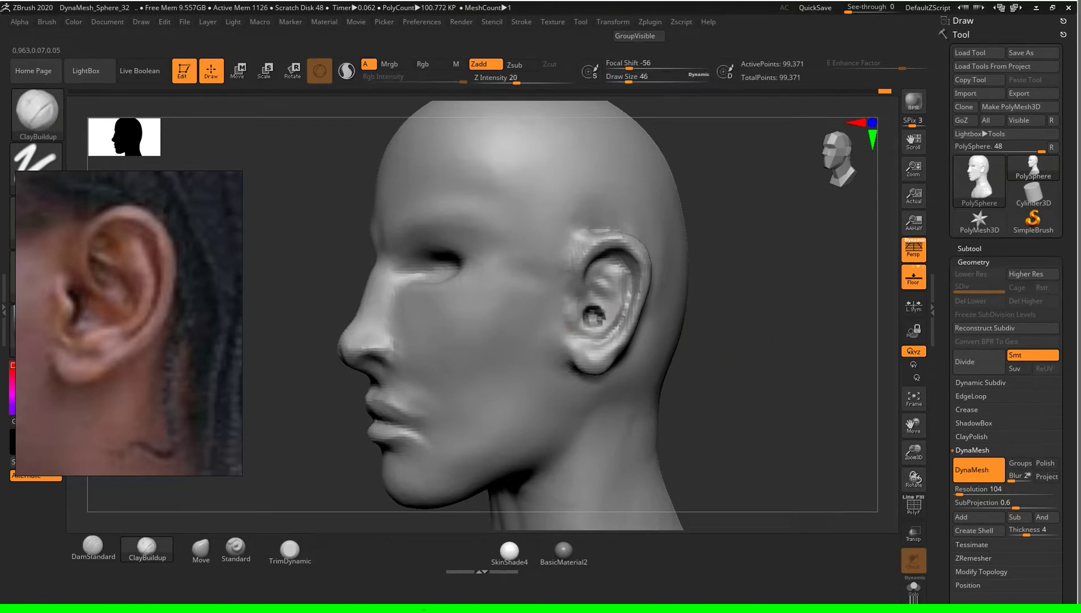
left_click_drag(794, 380, 645, 267, "shift")
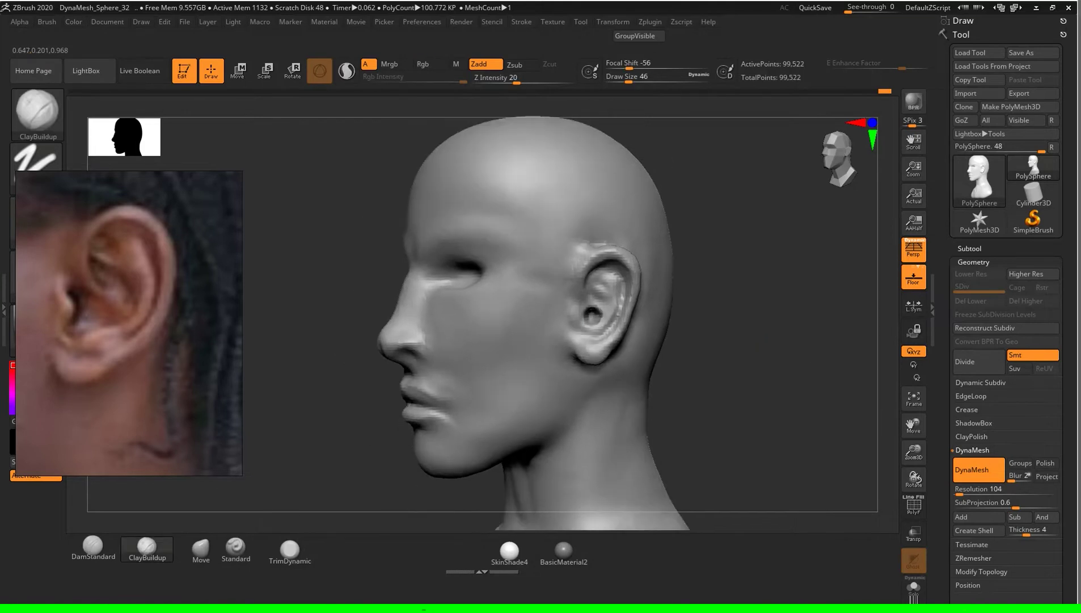
mouse_move(872, 307)
left_mouse_down()
mouse_move(794, 397)
mouse_move(746, 349)
left_mouse_up()
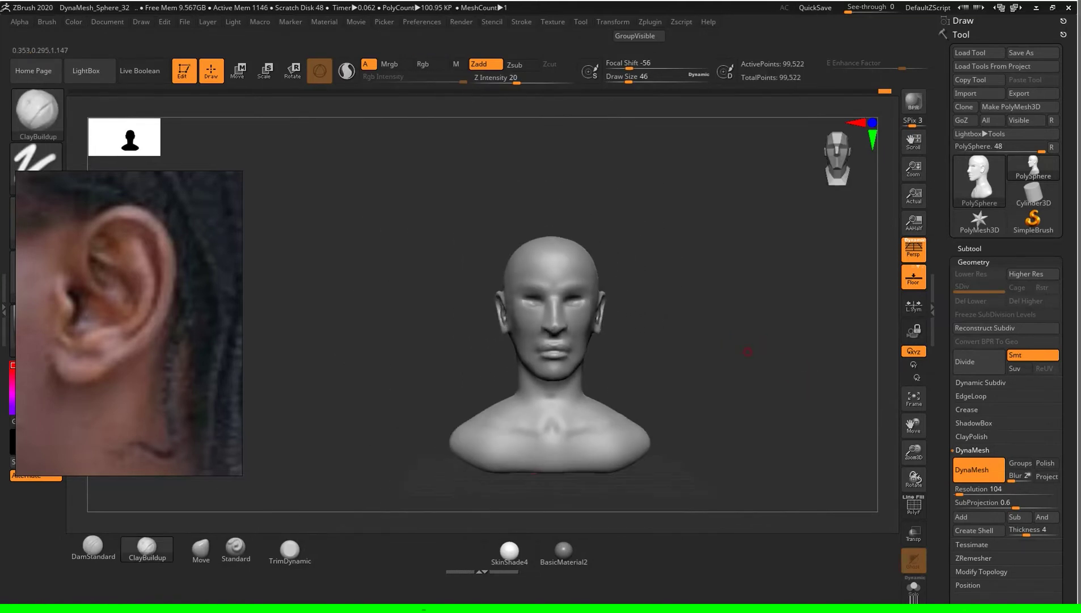
Step: Pull both ear rims outward symmetrically with the Move brush at Draw Size 140
left_click(200, 547)
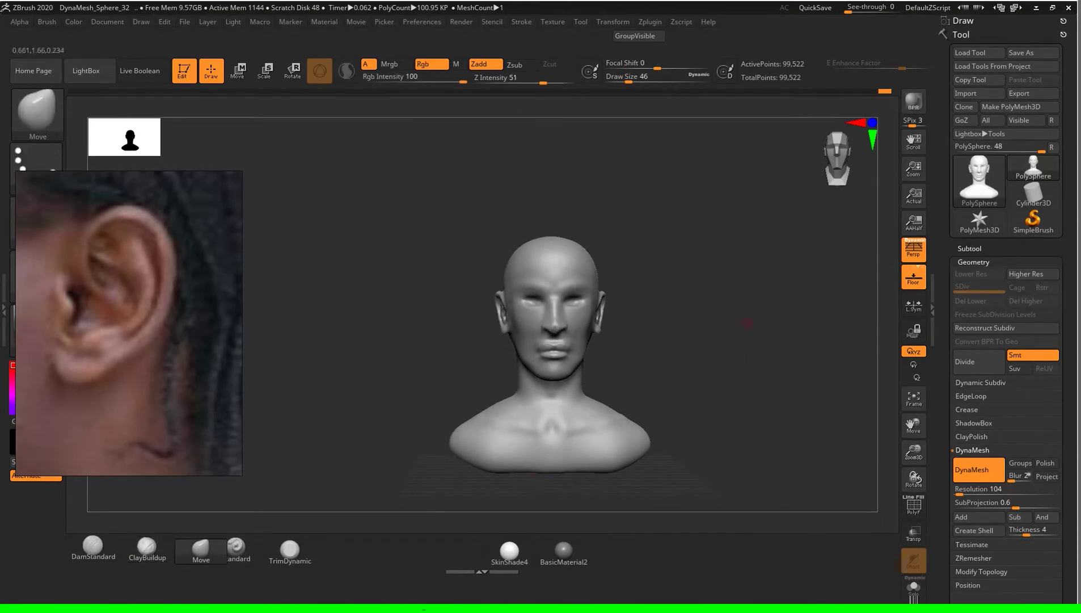
key("s")
mouse_move(766, 324)
right_mouse_down("ctrl")
mouse_move(737, 332)
mouse_move(737, 307)
right_mouse_up("ctrl")
type("s187")
key("Return")
type("s140")
key("Return")
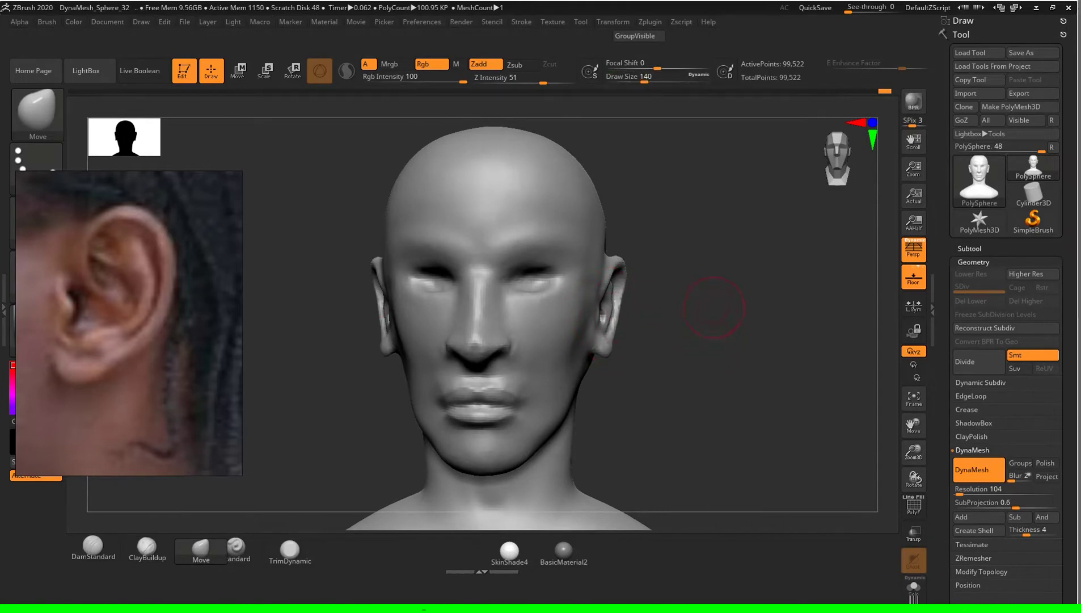
right_click_drag(709, 318, 716, 319, "ctrl")
left_click_drag(608, 311, 610, 315)
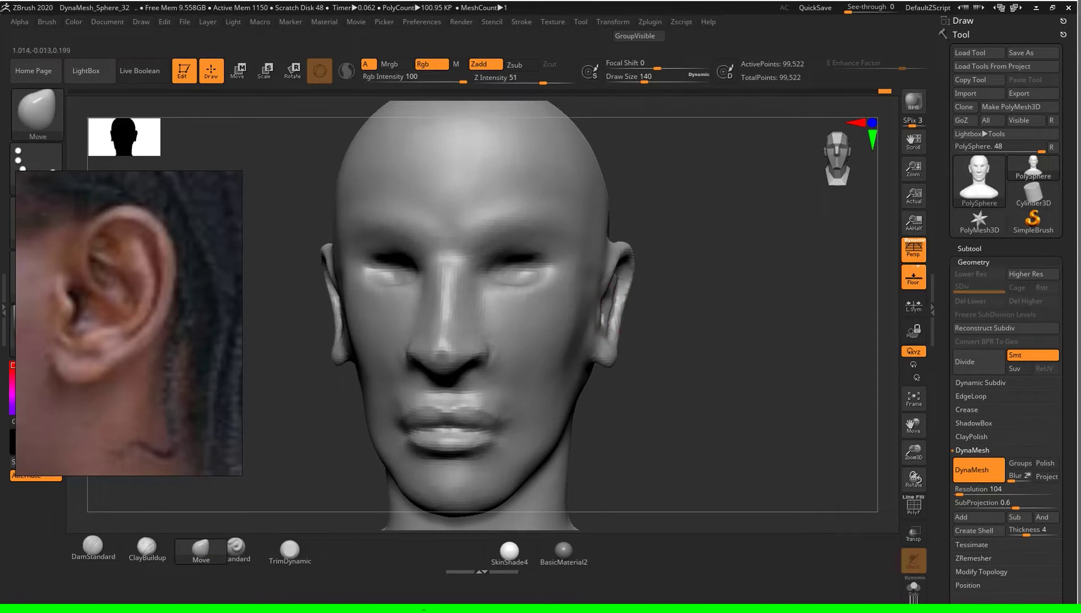
Step: Set Move to Draw Size 177 and check the bust from front, three-quarter and profile
left_click_drag(716, 317, 621, 323)
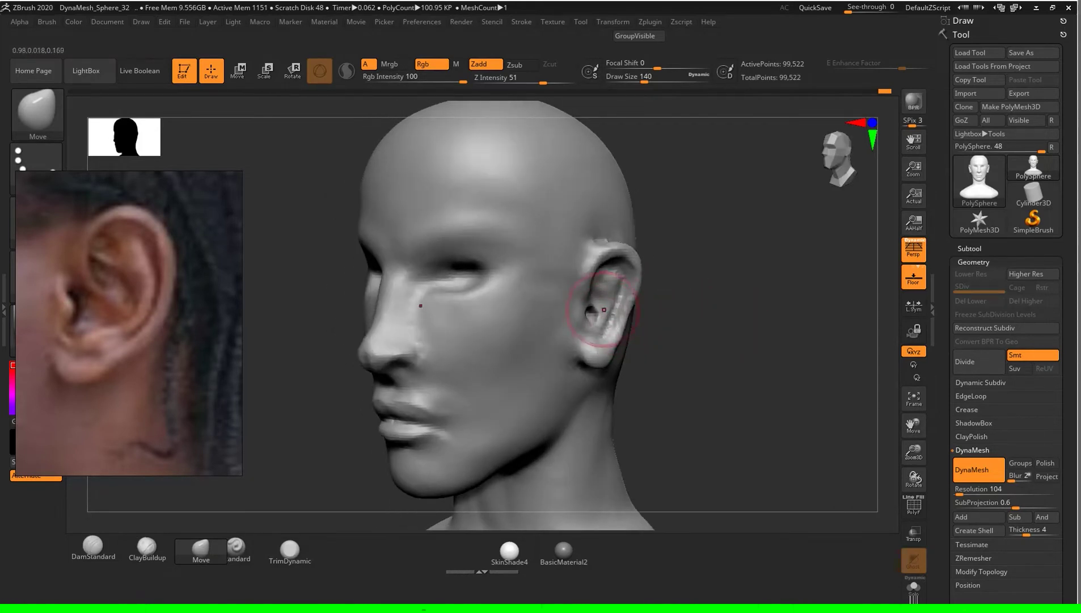
left_click_drag(621, 323, 732, 312)
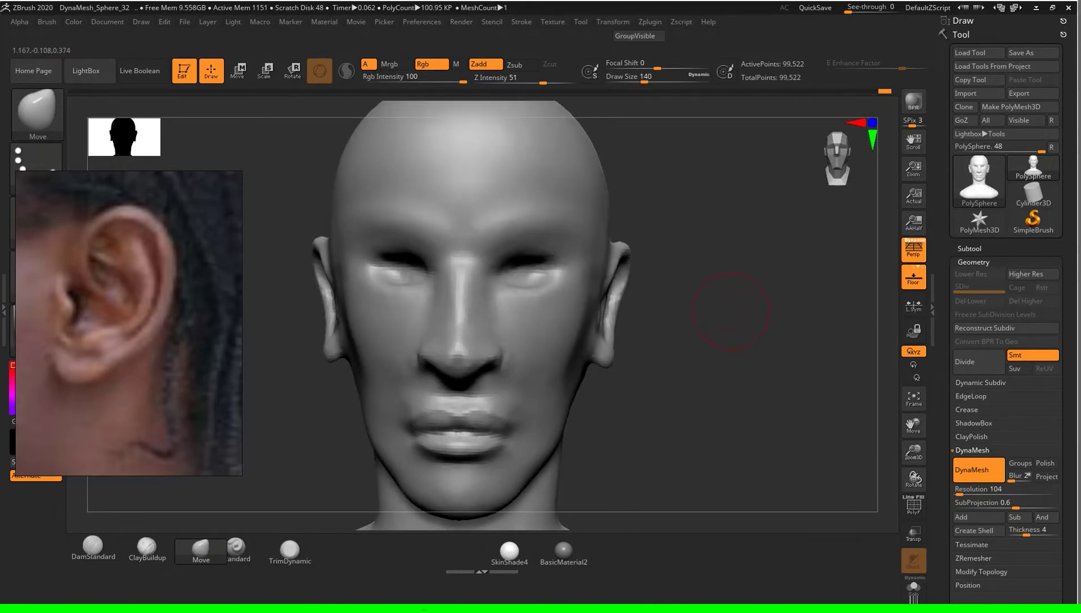
type("s177")
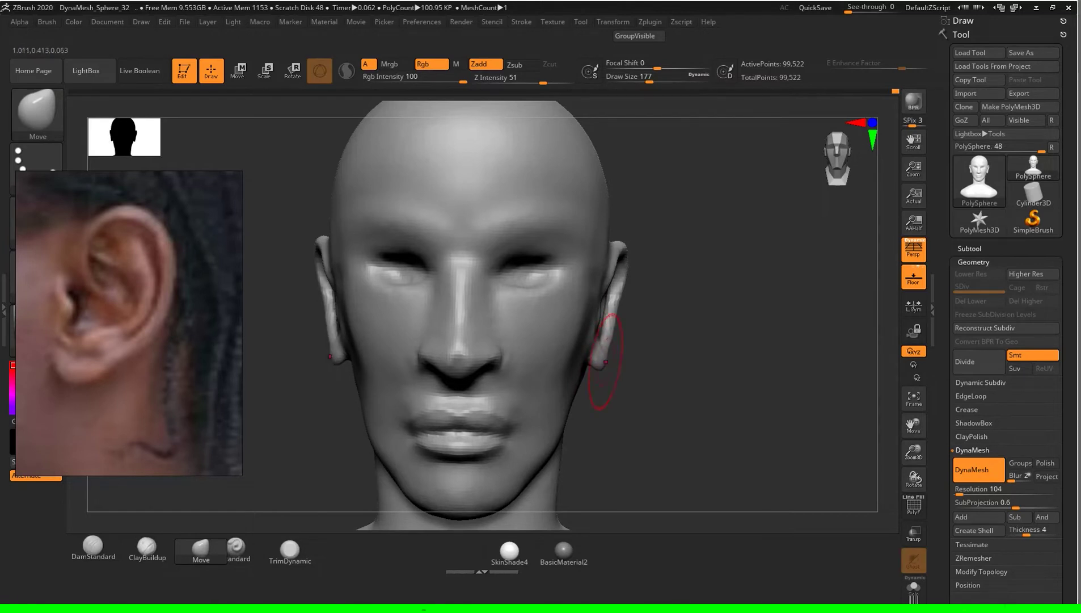
left_click_drag(669, 315, 567, 318)
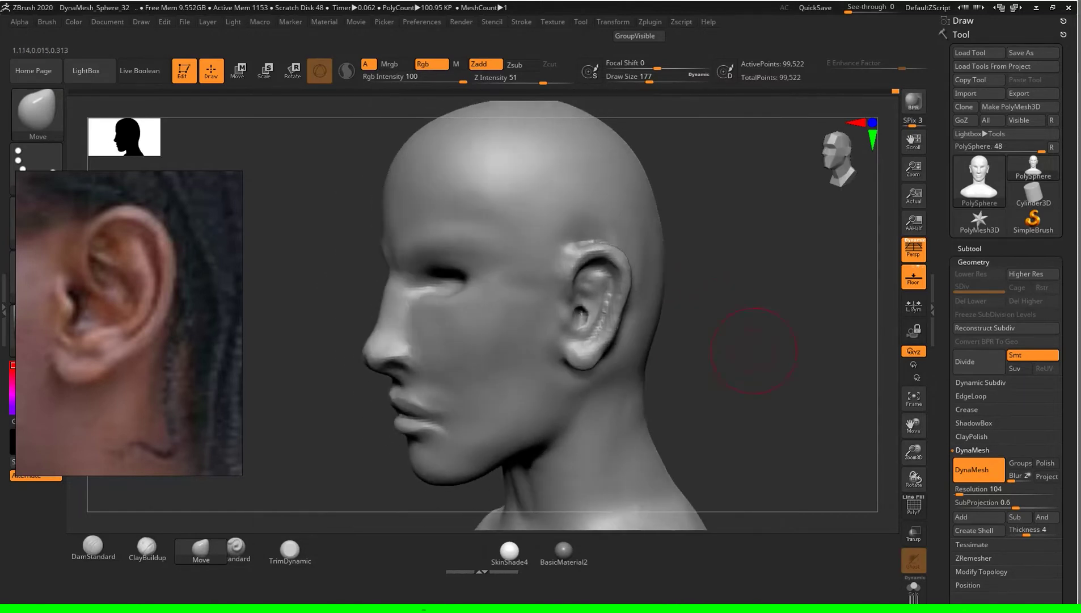
key("b")
key("m")
key("v")
mouse_move(709, 227)
left_mouse_down("alt")
mouse_move(738, 340)
mouse_move(774, 332)
mouse_move(584, 404)
left_mouse_up("alt")
mouse_move(732, 314)
left_mouse_down()
mouse_move(834, 318)
mouse_move(741, 330)
left_mouse_up()
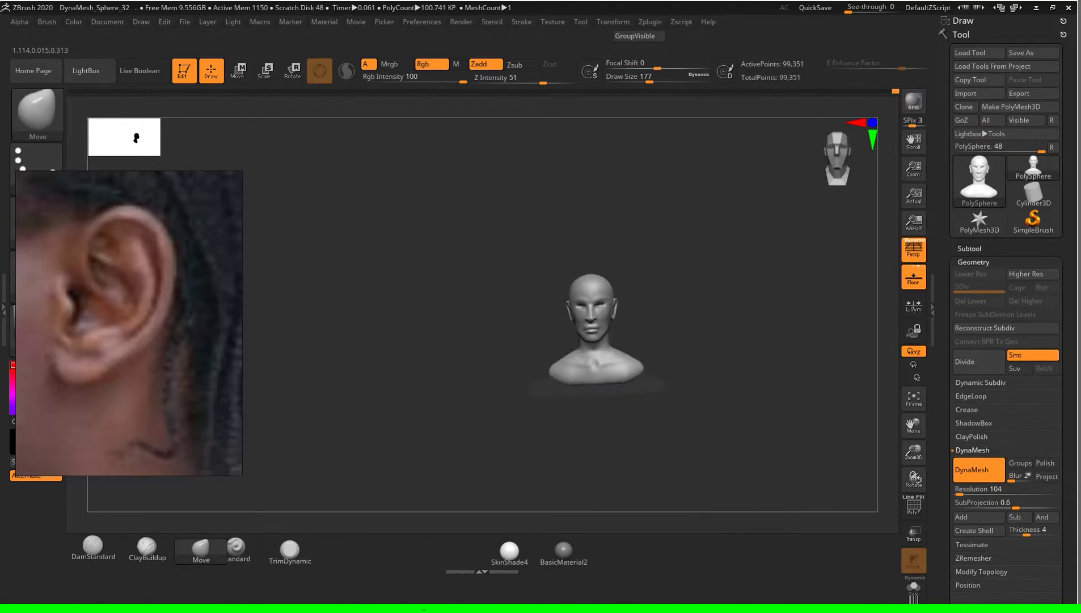
key("f")
mouse_move(737, 340)
left_mouse_down()
mouse_move(709, 351)
mouse_move(737, 317)
mouse_move(755, 384)
mouse_move(765, 338)
left_mouse_up()
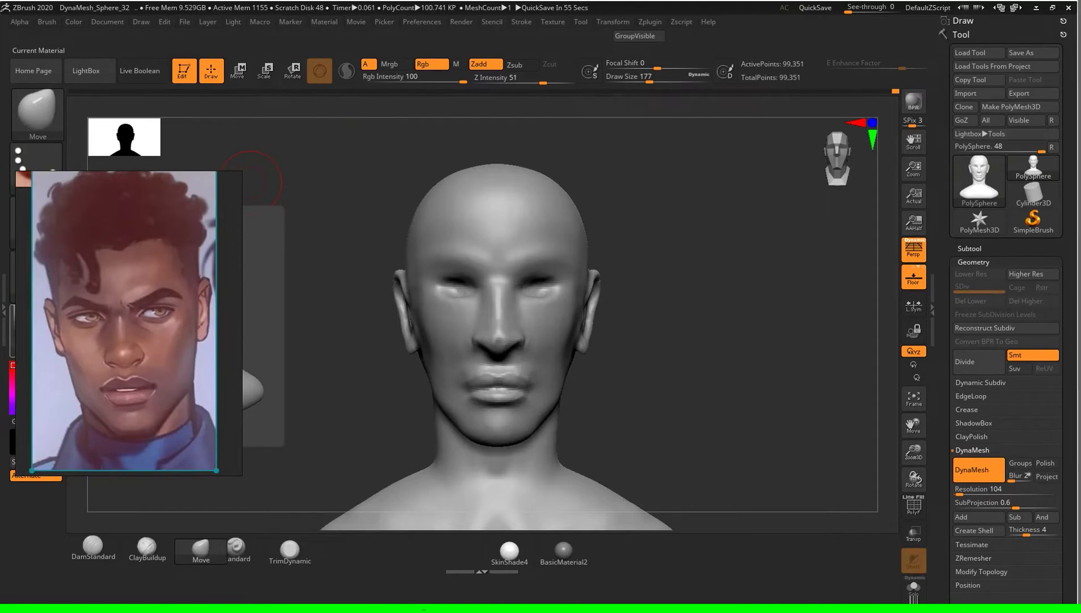
Step: Sculpt grooves beside the nose with ClayBuildup at Draw Size 116
left_click_drag(251, 181, 664, 386)
left_click(146, 545)
key("s")
left_click_drag(738, 347, 615, 341)
key("s")
scroll(724, 335, "up", 2)
key("s")
left_click_drag(535, 314, 519, 334)
mouse_move(797, 325)
left_mouse_down()
mouse_move(738, 329)
mouse_move(797, 336)
mouse_move(783, 340)
mouse_move(568, 357)
left_mouse_up()
Step: Smooth the grooves beside the nose and check the bust from front and three-quarter views
key("s")
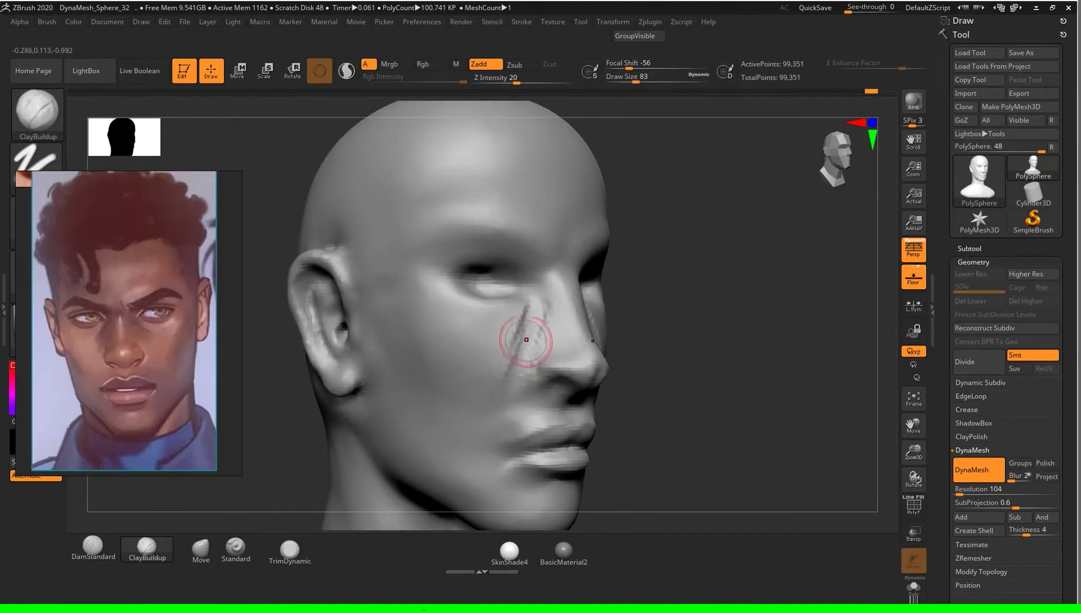
mouse_move(502, 344)
left_mouse_down("shift")
mouse_move(519, 316)
mouse_move(500, 409)
left_mouse_up("shift")
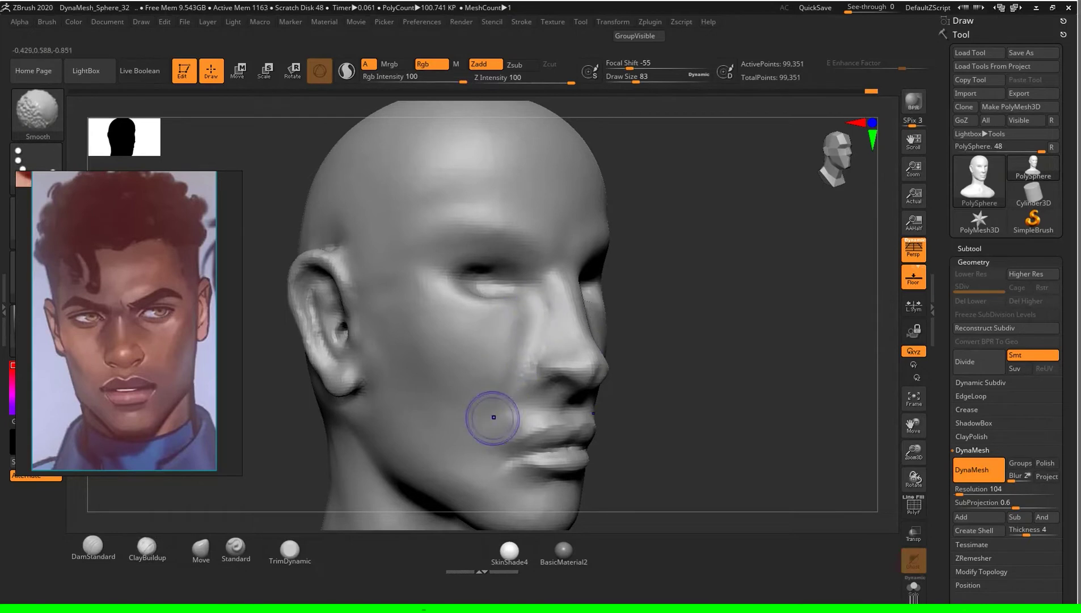
mouse_move(749, 437)
left_mouse_down()
mouse_move(808, 445)
mouse_move(809, 369)
mouse_move(737, 369)
mouse_move(794, 369)
mouse_move(779, 369)
left_mouse_up()
left_click_drag(397, 369, 530, 371)
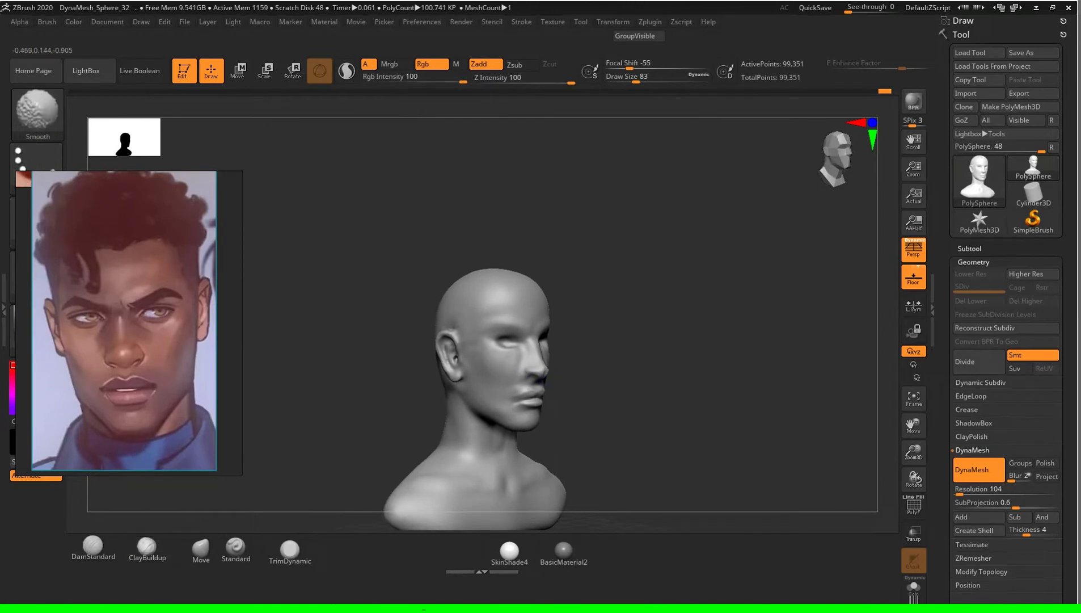
mouse_move(755, 284)
left_mouse_down("shift")
mouse_move(802, 271)
mouse_move(698, 301)
mouse_move(719, 302)
mouse_move(703, 282)
mouse_move(712, 298)
left_mouse_up("shift")
left_click_drag(890, 404, 892, 318)
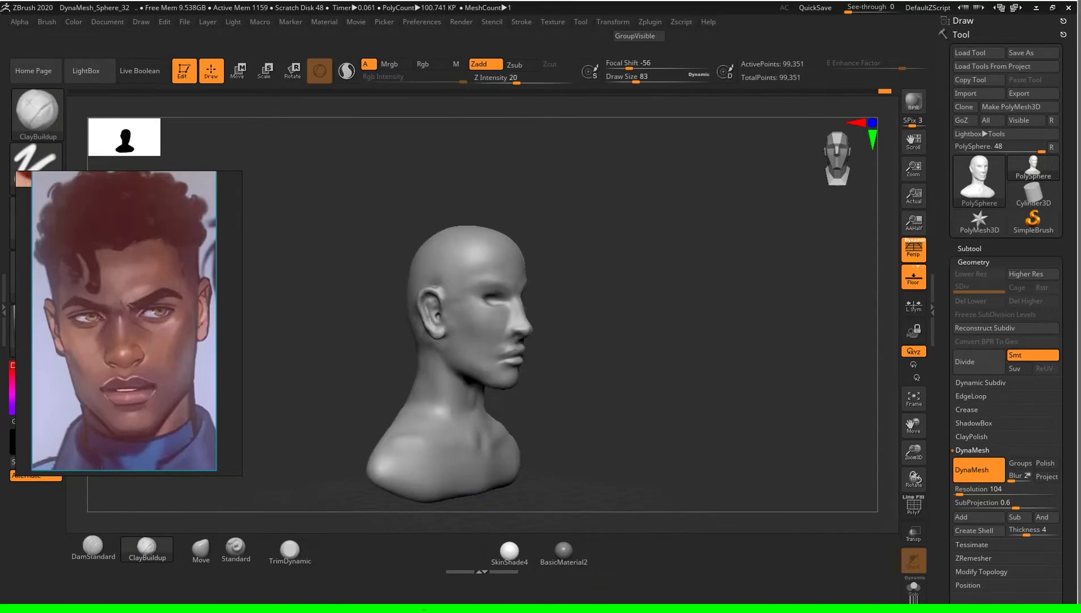
Step: Append a Sphere3D as a new subtool from the Subtool panel
left_click(970, 248)
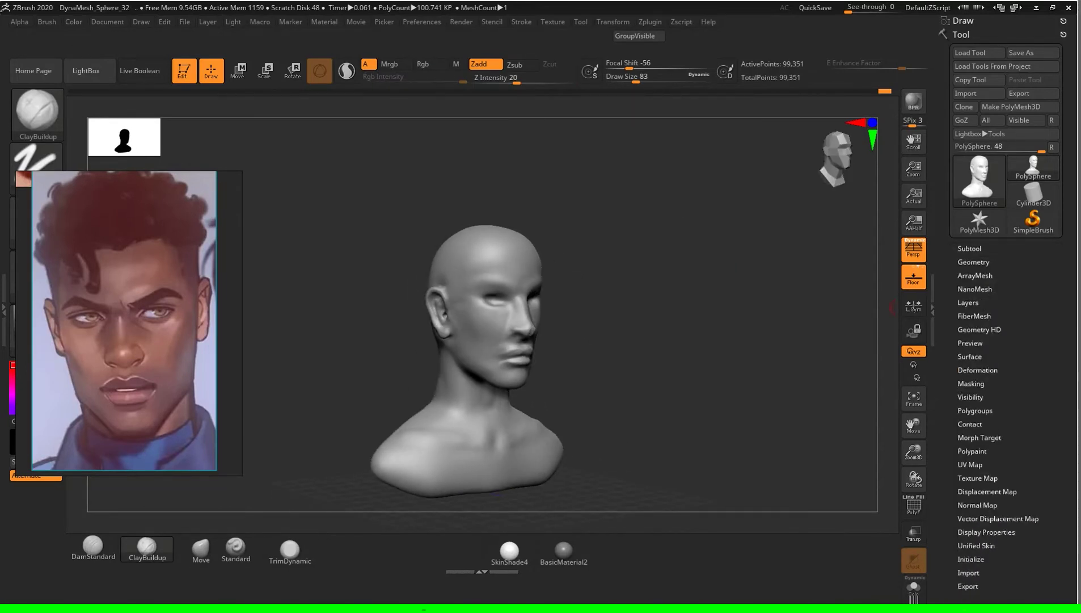
left_click(973, 261)
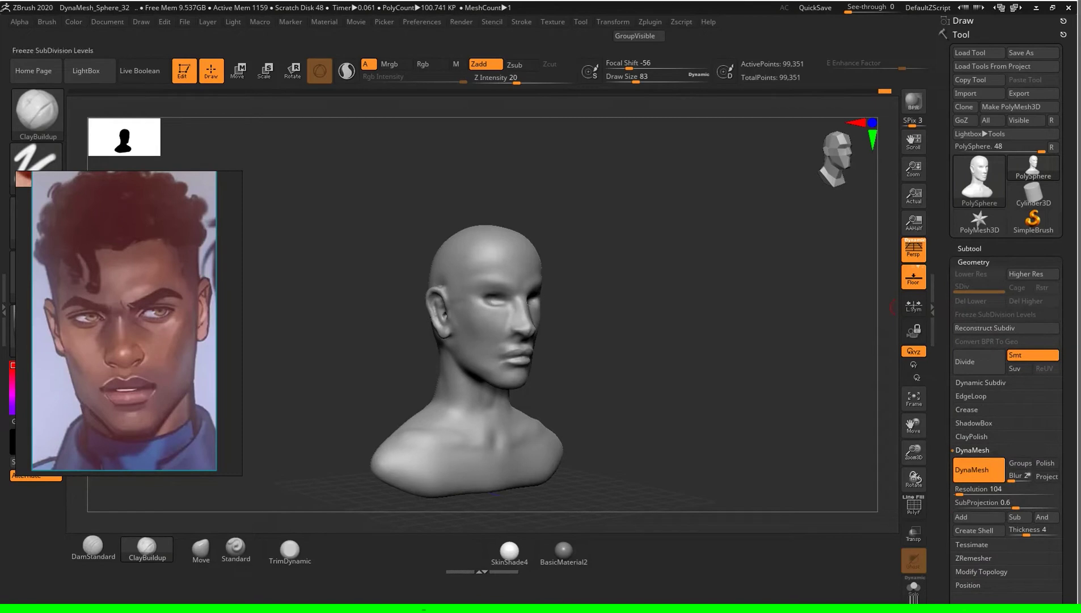
left_click(970, 248)
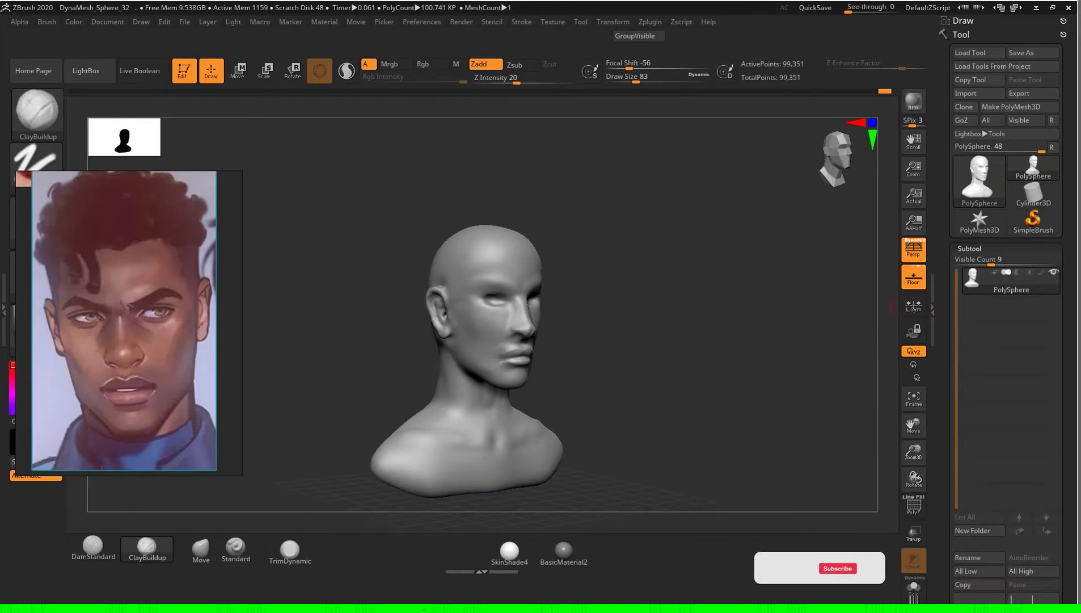
scroll(979, 478, "down", 3)
left_click(1033, 445)
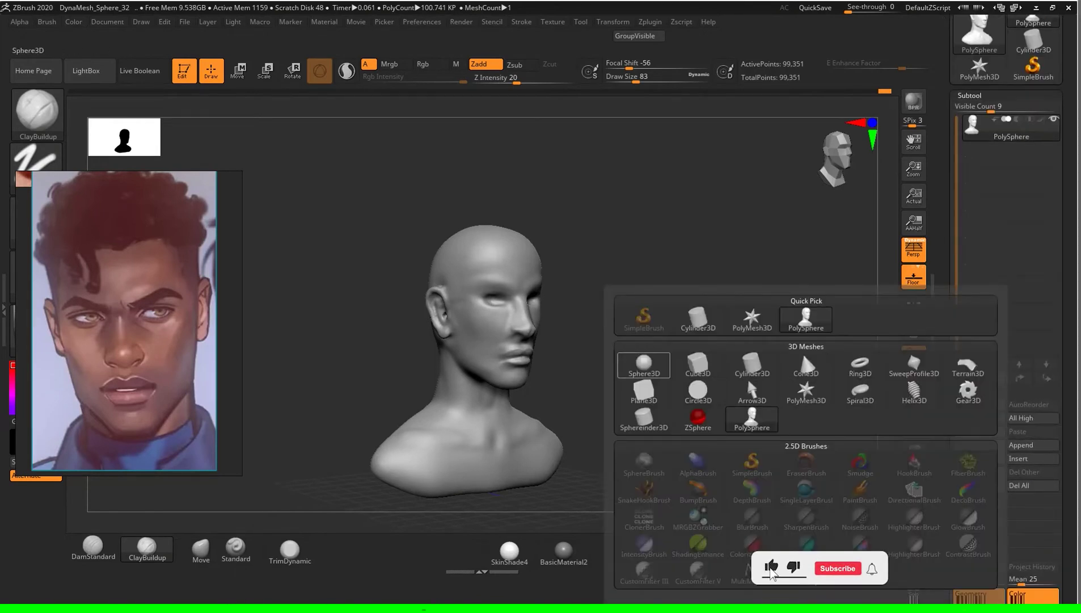
left_click(699, 366)
Step: Select the sphere subtool and scale it down to eyeball size with the Move gizmo
left_click_drag(699, 357, 683, 357, "shift")
key("w")
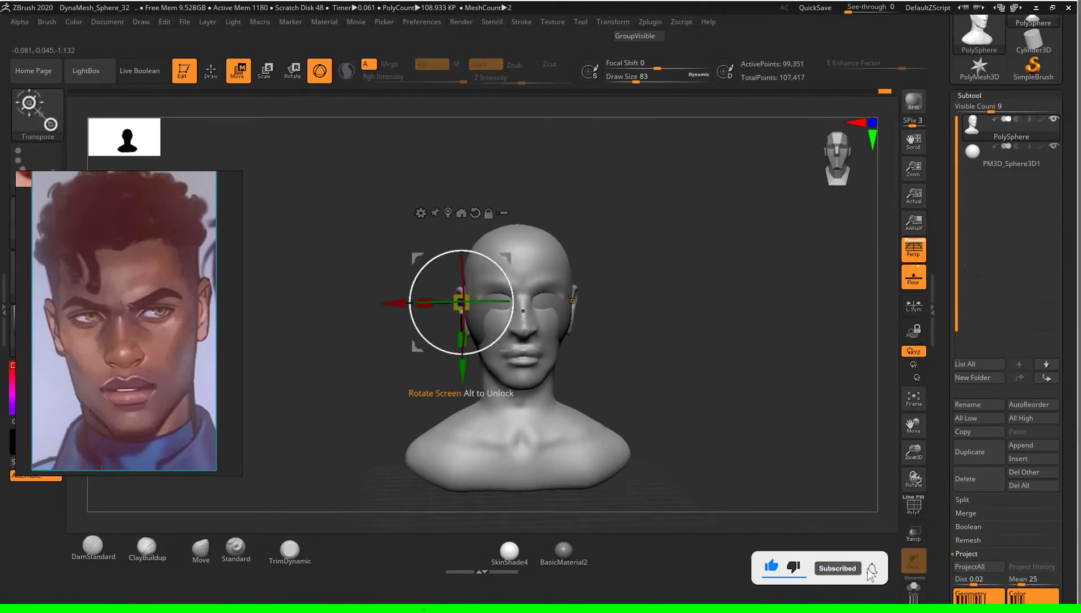
mouse_move(572, 301)
left_mouse_down()
mouse_move(574, 358)
mouse_move(536, 355)
left_mouse_up()
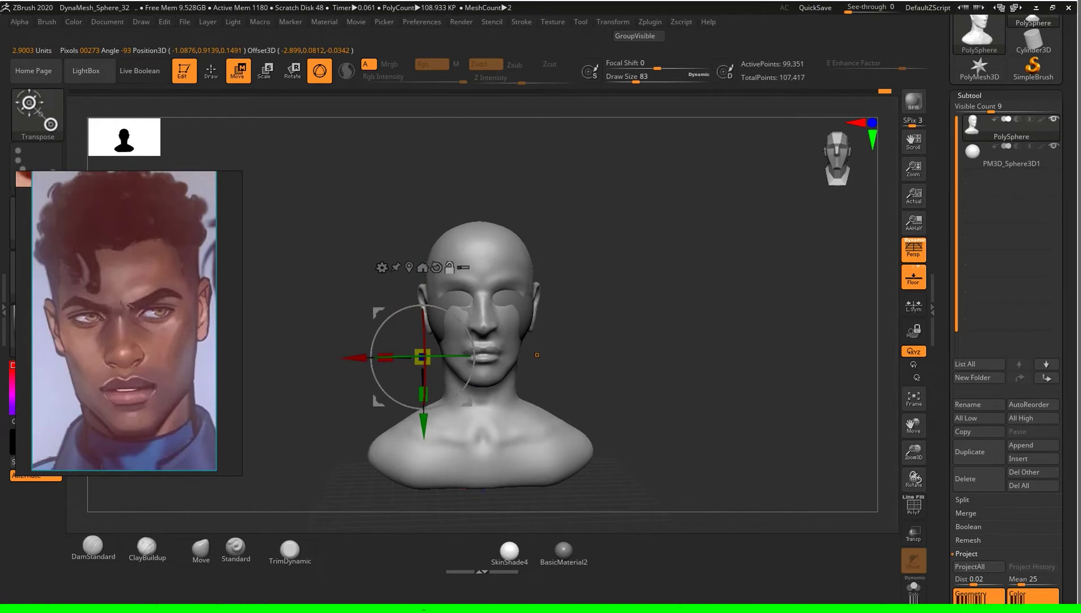
left_click(1011, 154)
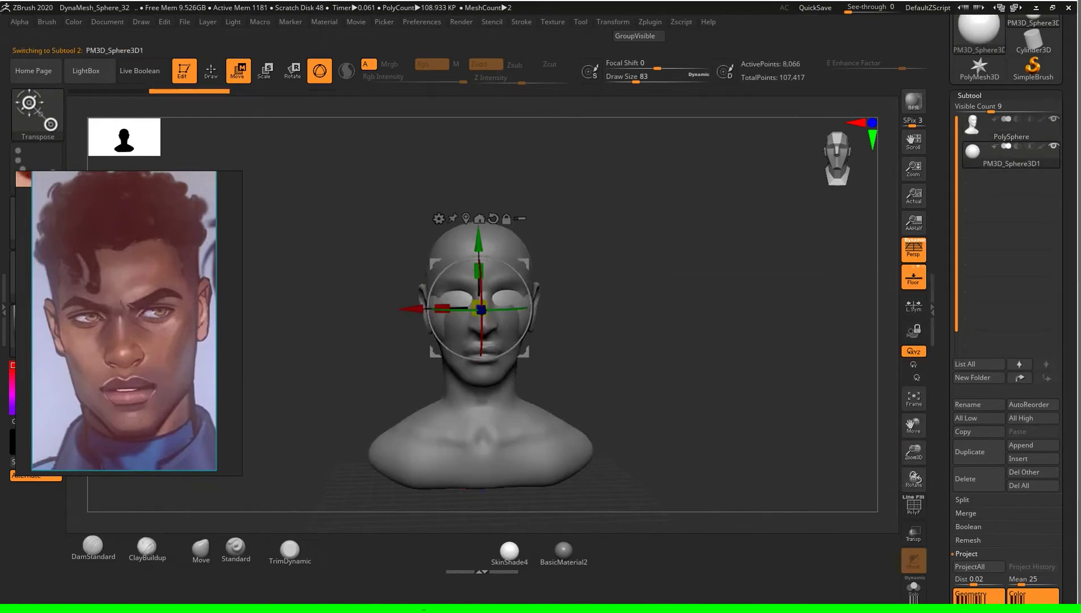
left_click_drag(680, 284, 794, 284, "shift")
left_click_drag(542, 314, 542, 397)
mouse_move(562, 341)
left_mouse_down()
mouse_move(661, 349)
mouse_move(642, 267)
left_mouse_up()
mouse_move(643, 323)
left_mouse_down()
mouse_move(643, 352)
mouse_move(518, 332)
left_mouse_up()
Step: Raise the sphere to eye height and slide it into the left eye socket
left_click_drag(766, 426, 851, 425, "shift")
left_click_drag(737, 397, 772, 397, "shift")
left_click_drag(542, 272, 542, 246)
left_click_drag(476, 290, 434, 290)
mouse_move(737, 369)
left_mouse_down()
mouse_move(806, 368)
mouse_move(709, 397)
left_mouse_up()
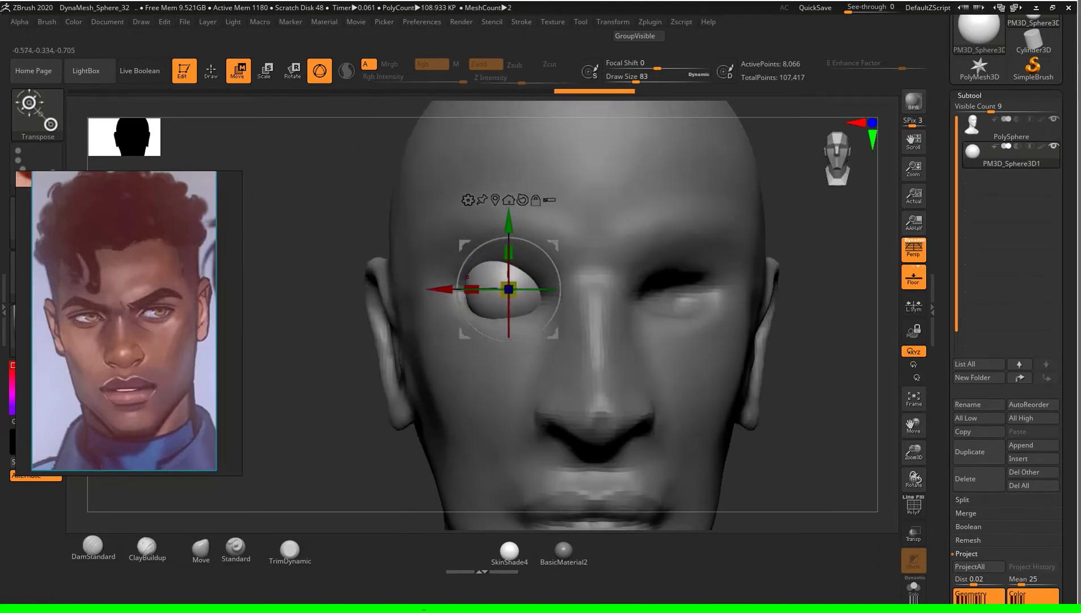
left_click_drag(542, 255, 539, 267)
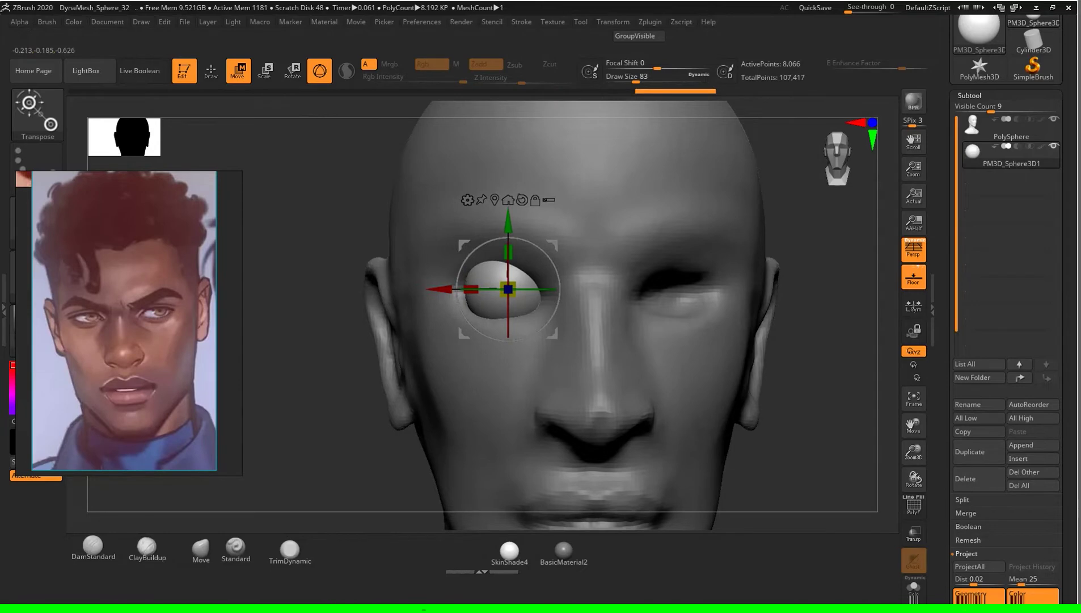
Step: Check the eyeball's depth from several views, then reselect the head subtool in Draw mode
left_click_drag(737, 369, 822, 369, "shift")
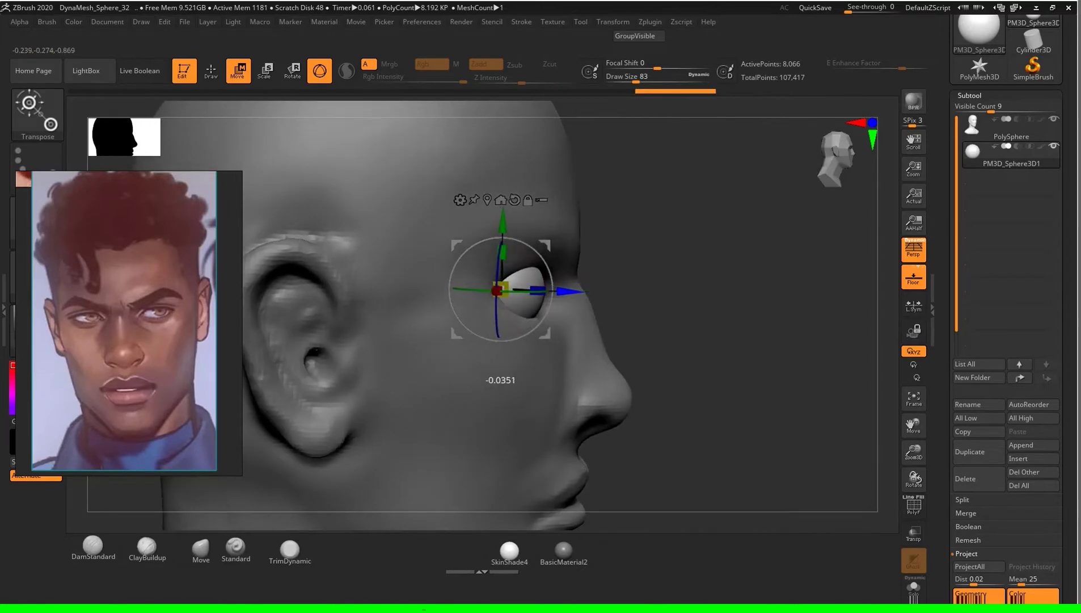
left_click_drag(766, 368, 709, 369)
left_click_drag(795, 369, 738, 369)
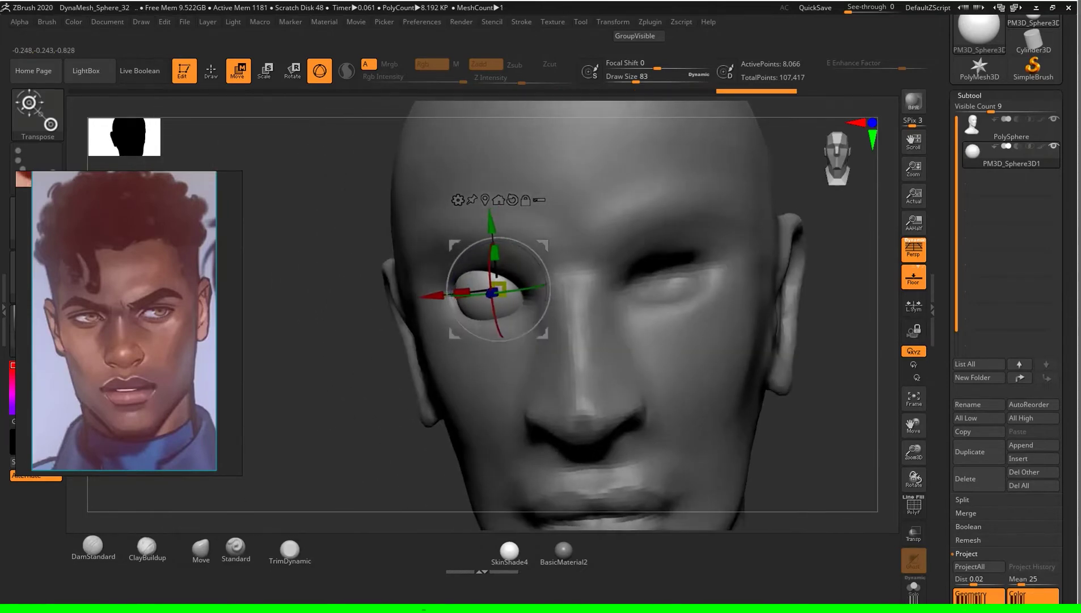
left_click_drag(794, 397, 794, 340, "alt")
mouse_move(738, 369)
left_mouse_down()
mouse_move(624, 369)
mouse_move(582, 390)
mouse_move(602, 401)
left_mouse_up()
left_click(387, 393)
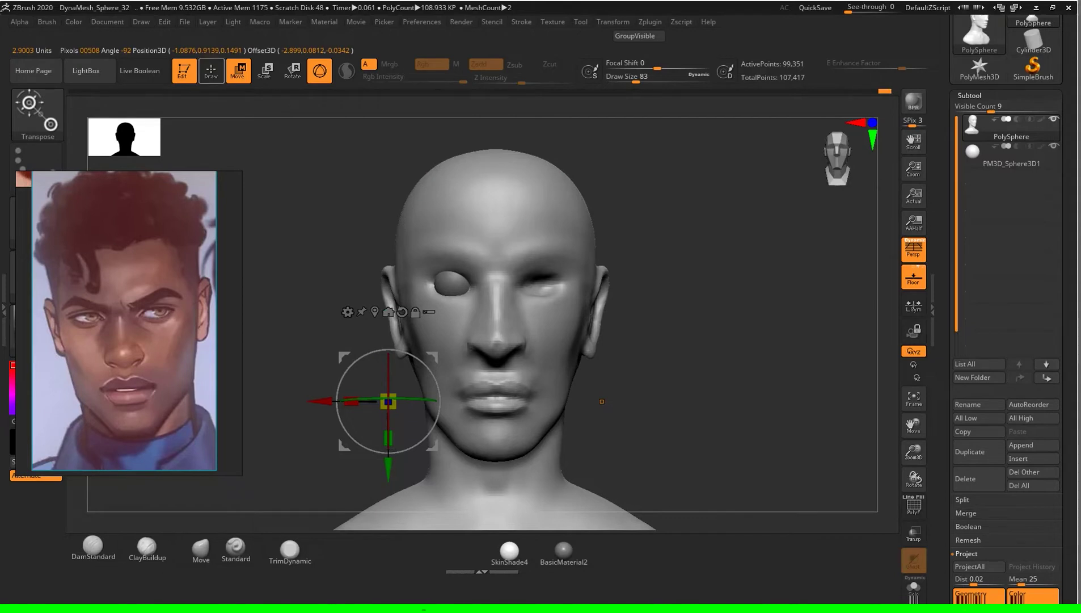
left_click(211, 71)
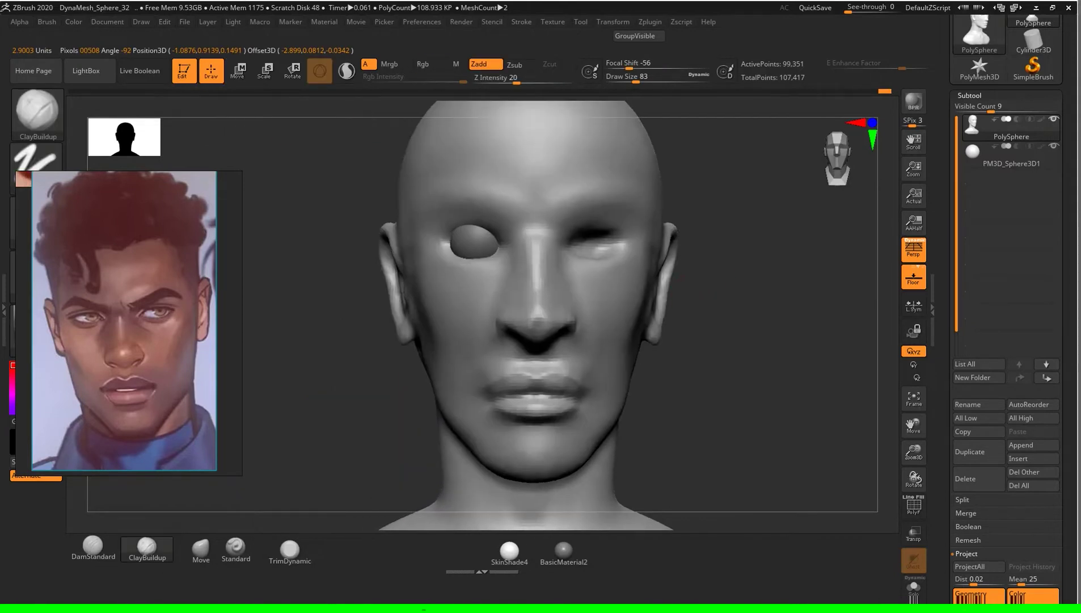
Step: Choose the Move brush at Draw Size 132 and orbit to view the eyeball in profile
left_click_drag(737, 340, 783, 346)
mouse_move(710, 306)
left_mouse_down()
mouse_move(740, 306)
mouse_move(772, 355)
left_mouse_up()
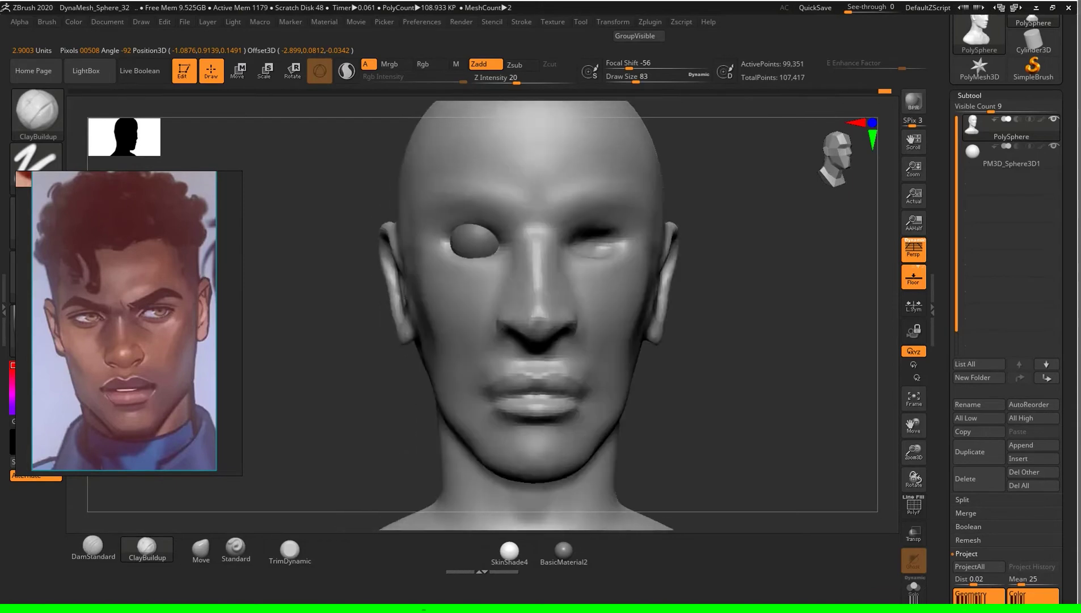
left_click(201, 548)
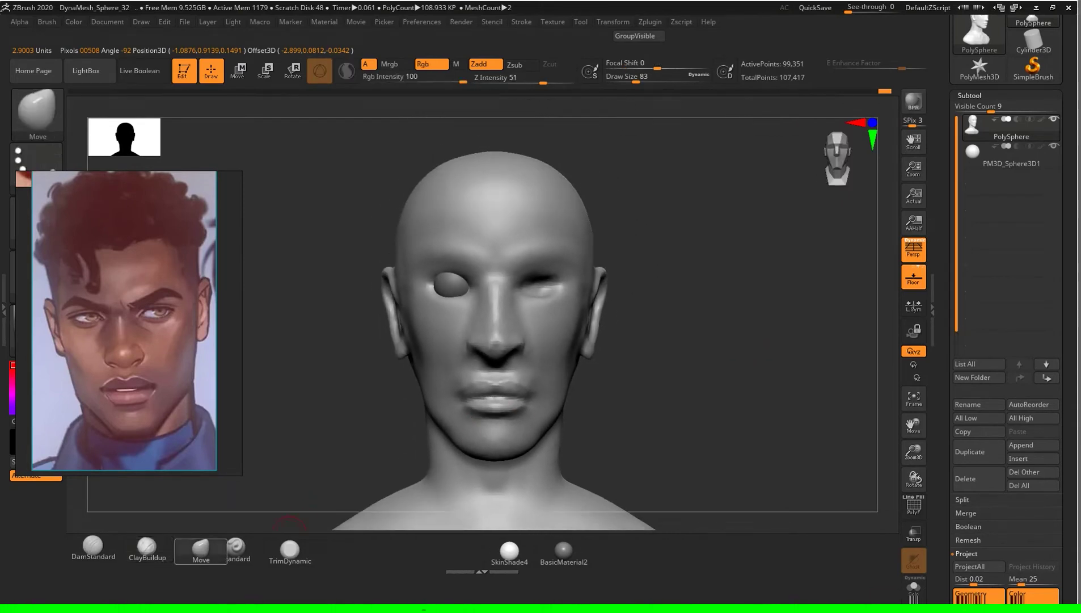
key("s")
mouse_move(670, 377)
left_mouse_down()
mouse_move(679, 376)
mouse_move(489, 275)
left_mouse_up()
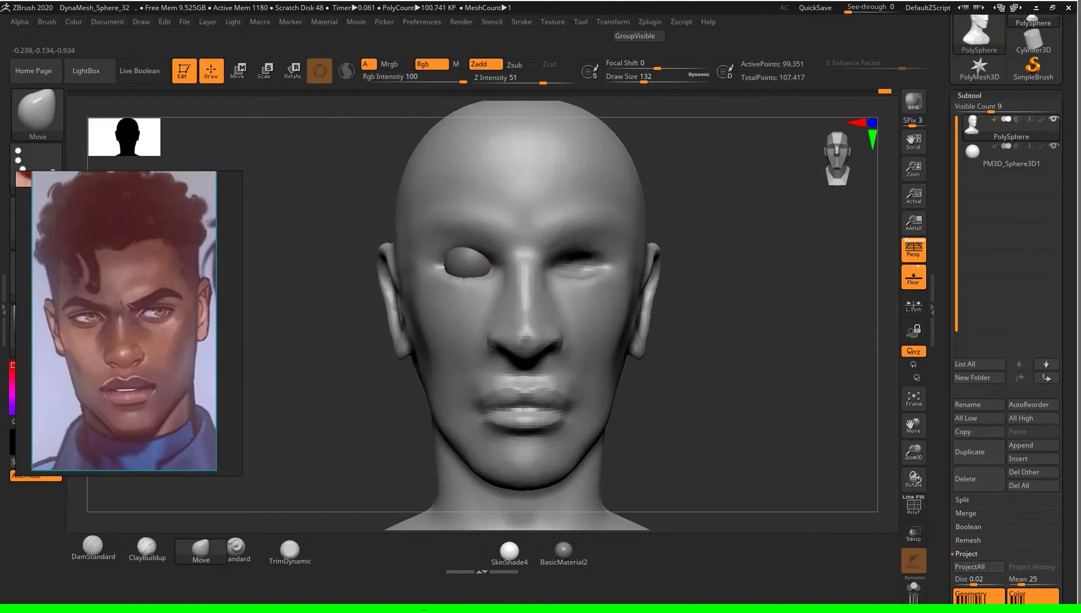
left_click_drag(715, 334, 806, 335)
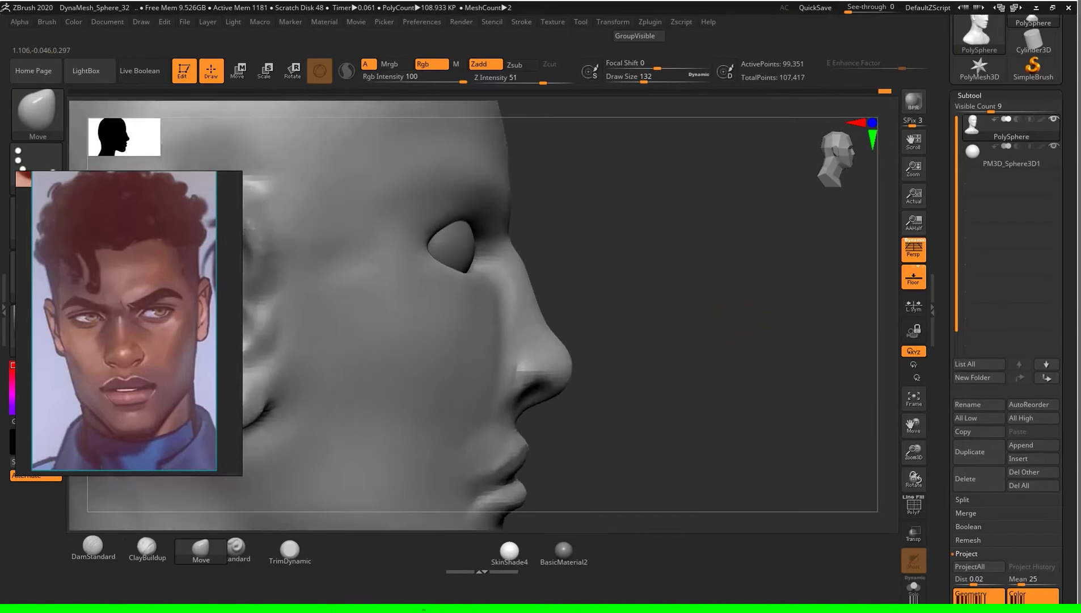
left_click_drag(737, 340, 737, 255, "alt")
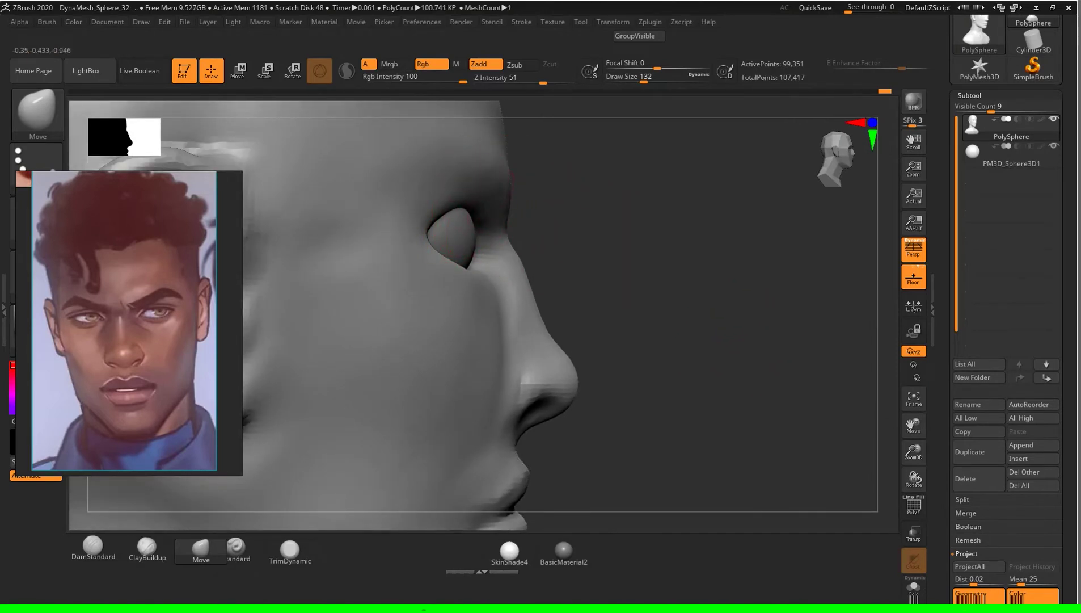
left_click_drag(454, 216, 653, 250)
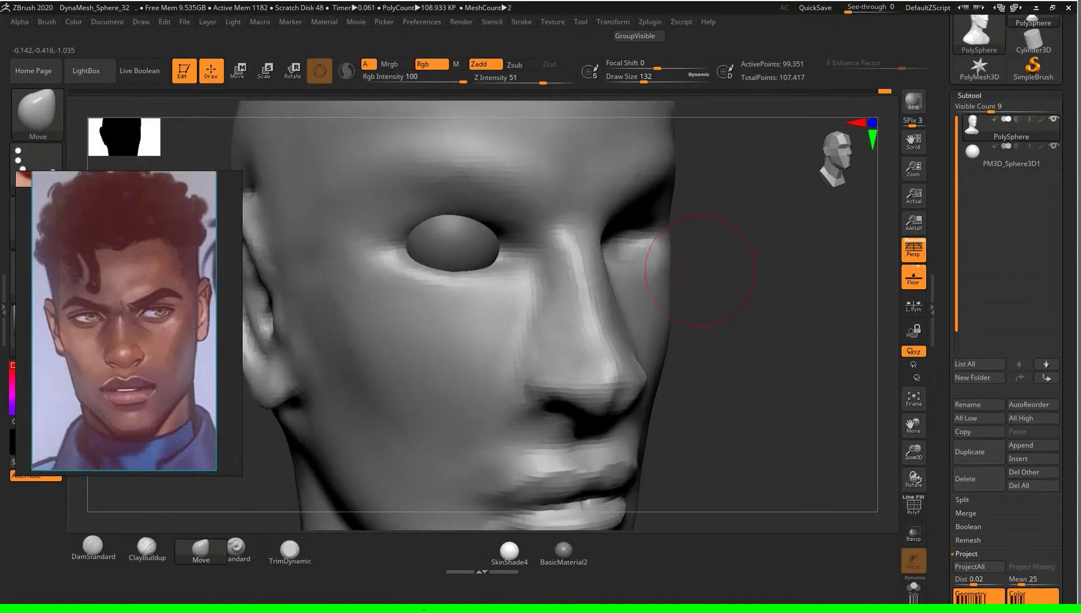
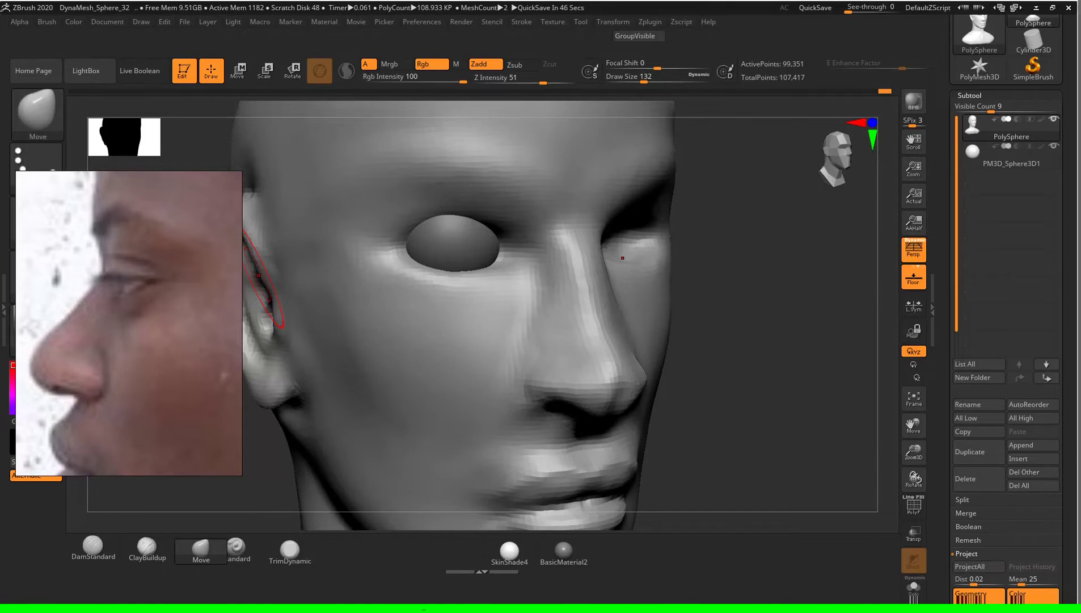
Step: Flatten the cheek and jaw planes with a smaller TrimDynamic brush
mouse_move(264, 301)
left_mouse_down()
mouse_move(810, 408)
mouse_move(767, 394)
mouse_move(436, 443)
left_mouse_up()
key("s")
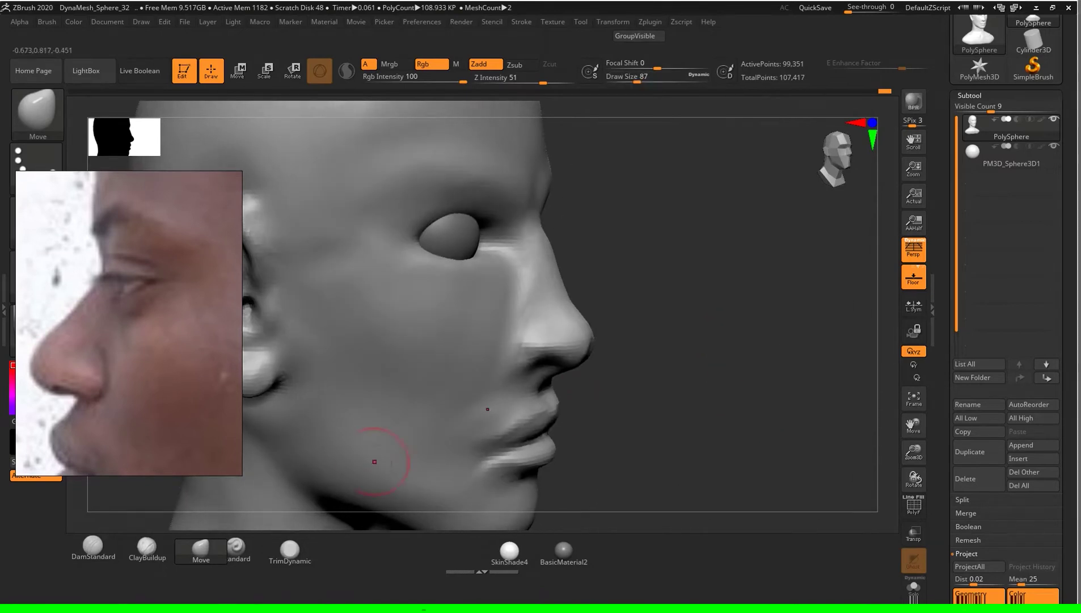
left_click(290, 550)
mouse_move(700, 362)
left_mouse_down()
mouse_move(724, 367)
mouse_move(458, 324)
left_mouse_up()
key("s")
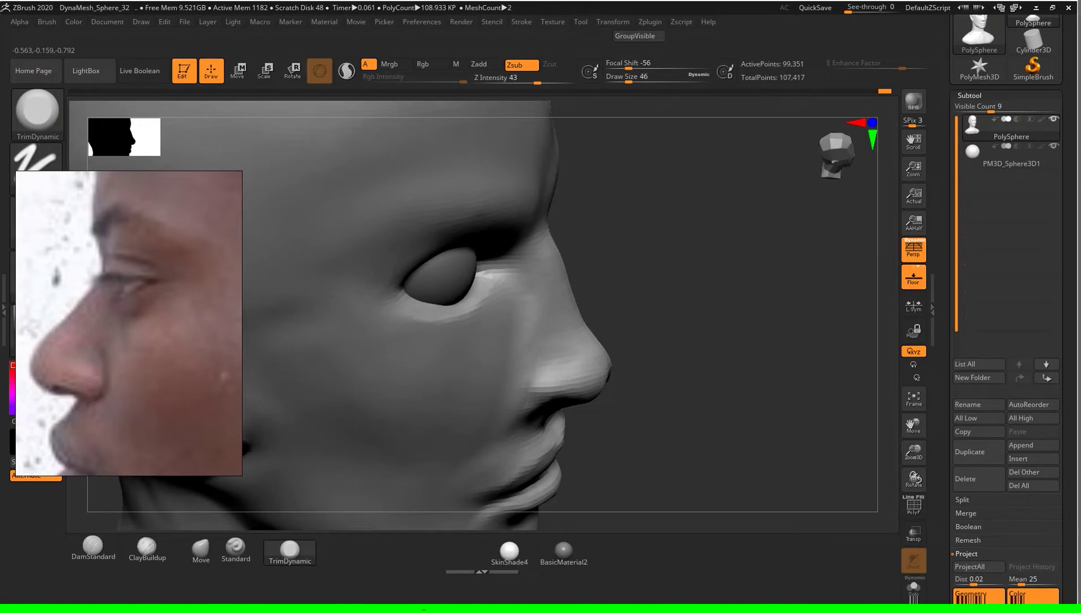
mouse_move(719, 343)
left_mouse_down()
mouse_move(319, 442)
mouse_move(270, 519)
left_mouse_up()
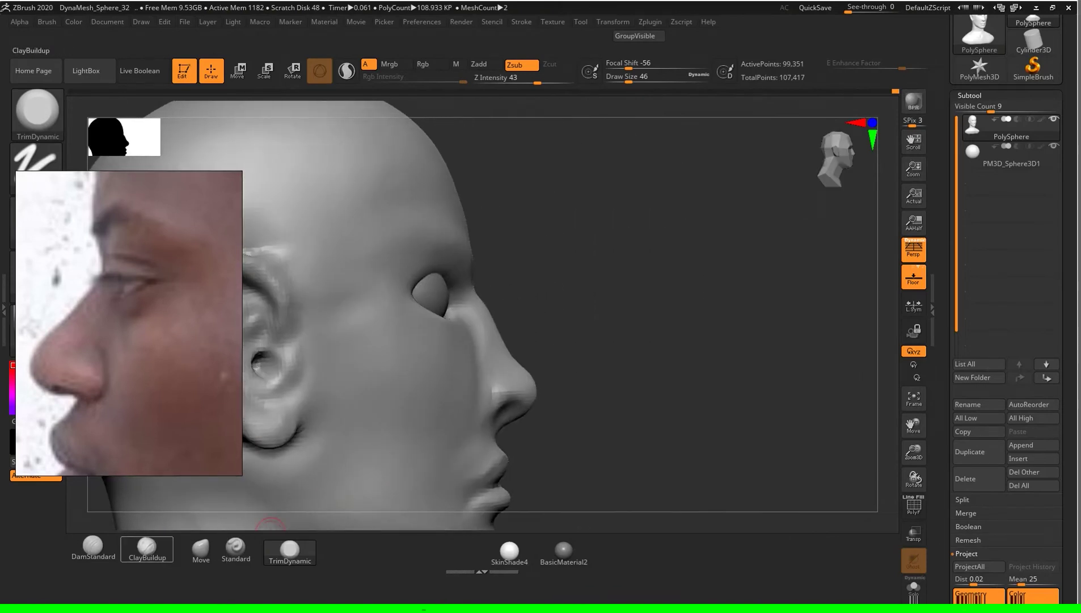
Step: Push the cheek, jaw and nose silhouette with an enlarged Move brush, comparing front and profile
left_click(201, 547)
mouse_move(653, 397)
left_mouse_down()
mouse_move(724, 352)
mouse_move(749, 352)
left_mouse_up()
key("s")
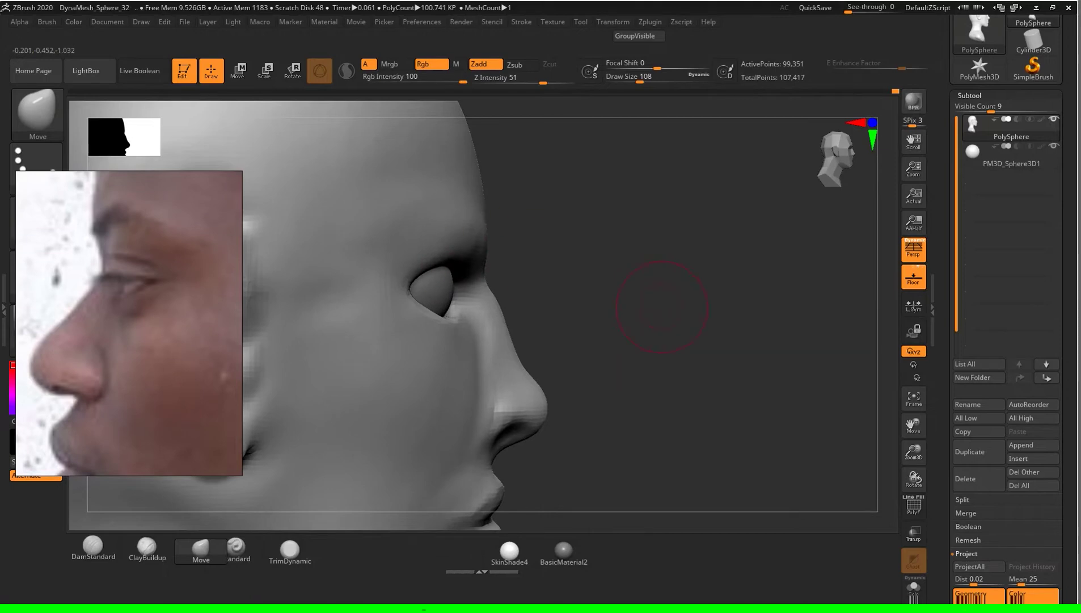
left_click_drag(662, 306, 651, 180)
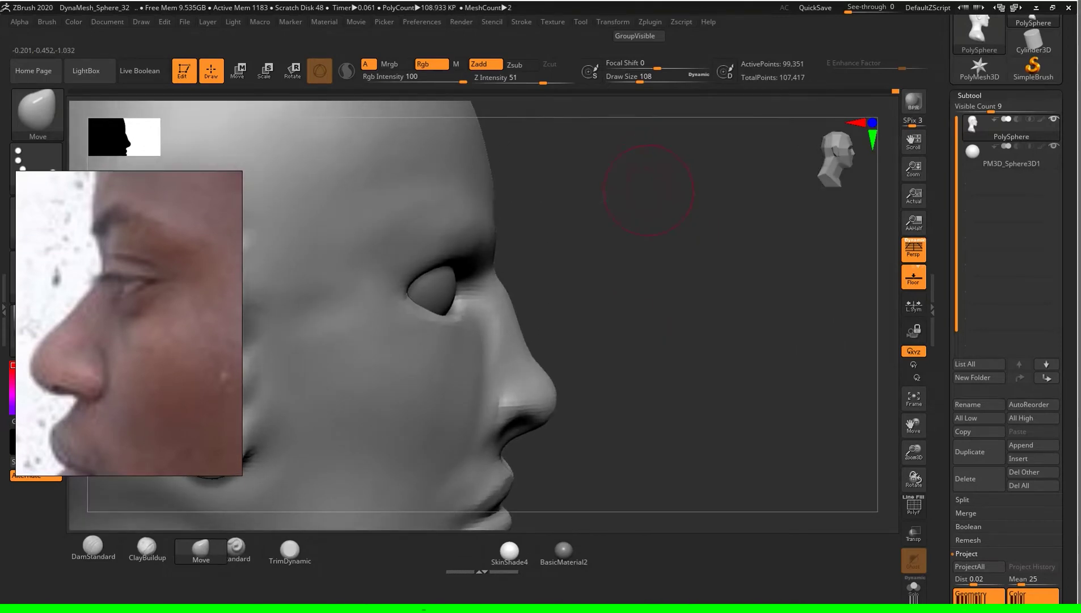
left_click_drag(695, 340, 429, 281)
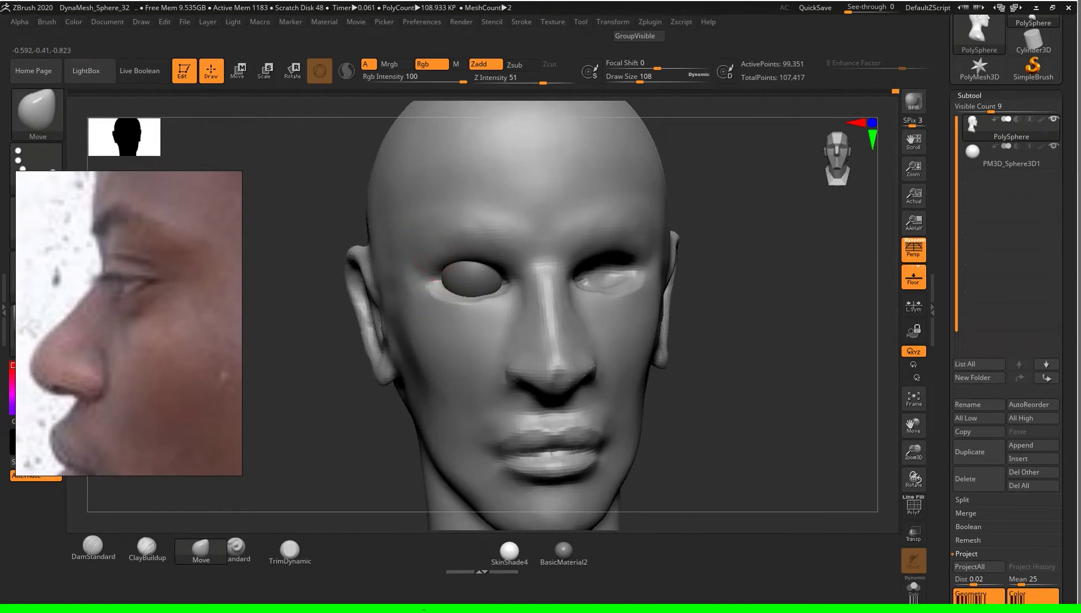
left_click_drag(722, 340, 425, 253)
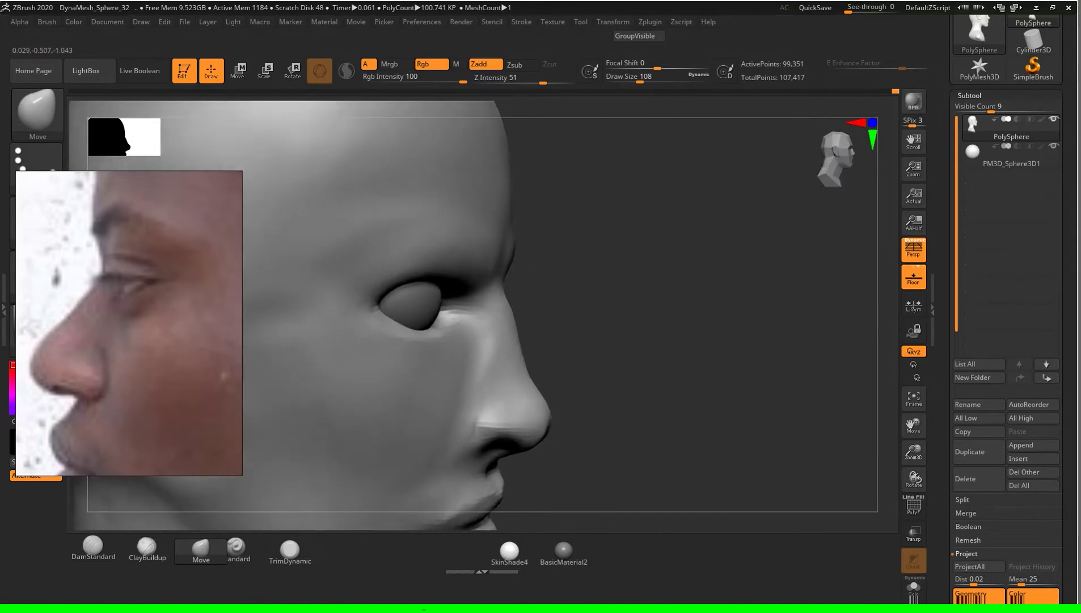
mouse_move(724, 374)
left_mouse_down()
mouse_move(567, 368)
mouse_move(567, 256)
mouse_move(791, 346)
left_mouse_up()
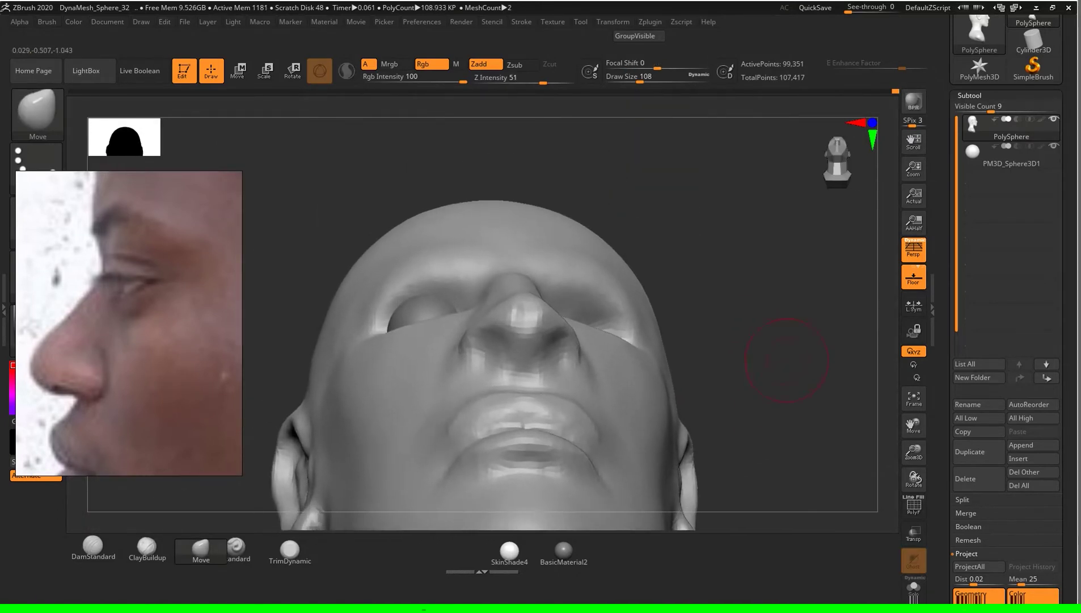
Step: Carve around the eye socket with TrimDynamic and Shift-smooth the area
type("s39")
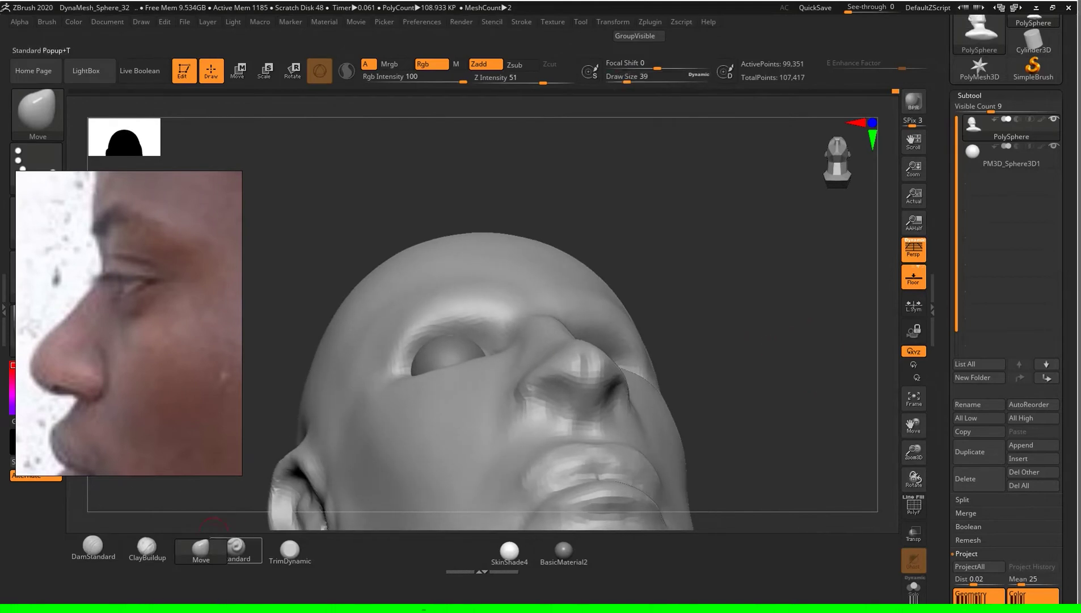
left_click(289, 549)
key("s")
mouse_move(709, 432)
left_mouse_down()
mouse_move(756, 335)
mouse_move(787, 326)
left_mouse_up()
left_click_drag(769, 274, 744, 350)
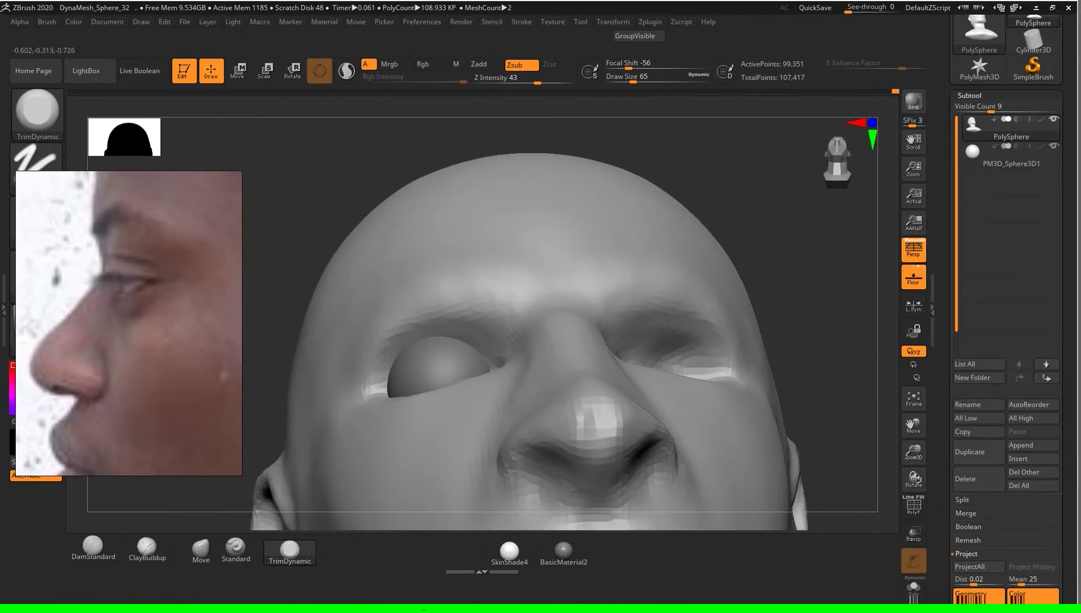
left_click_drag(806, 316, 795, 386)
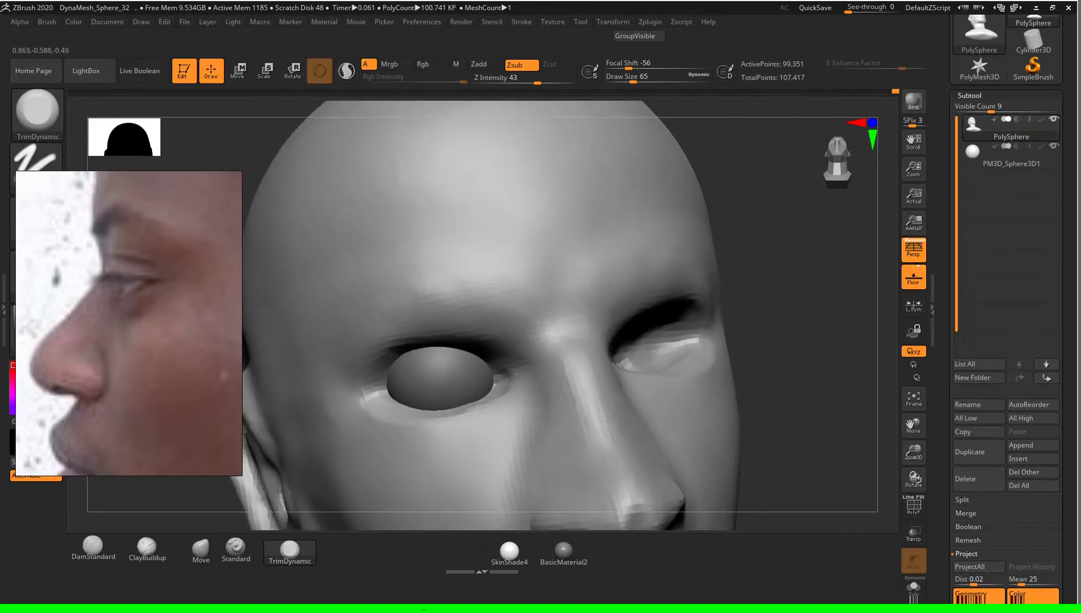
key("shift")
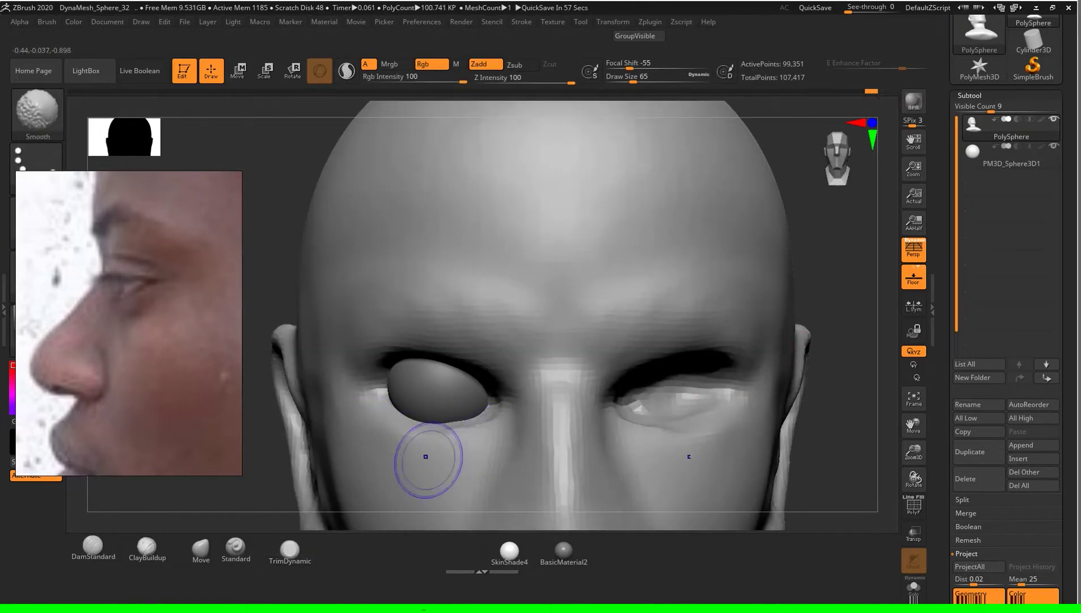
mouse_move(738, 255)
left_mouse_down("alt")
mouse_move(686, 397)
mouse_move(678, 374)
left_mouse_up("alt")
mouse_move(605, 446)
left_mouse_down()
mouse_move(632, 449)
mouse_move(599, 402)
left_mouse_up()
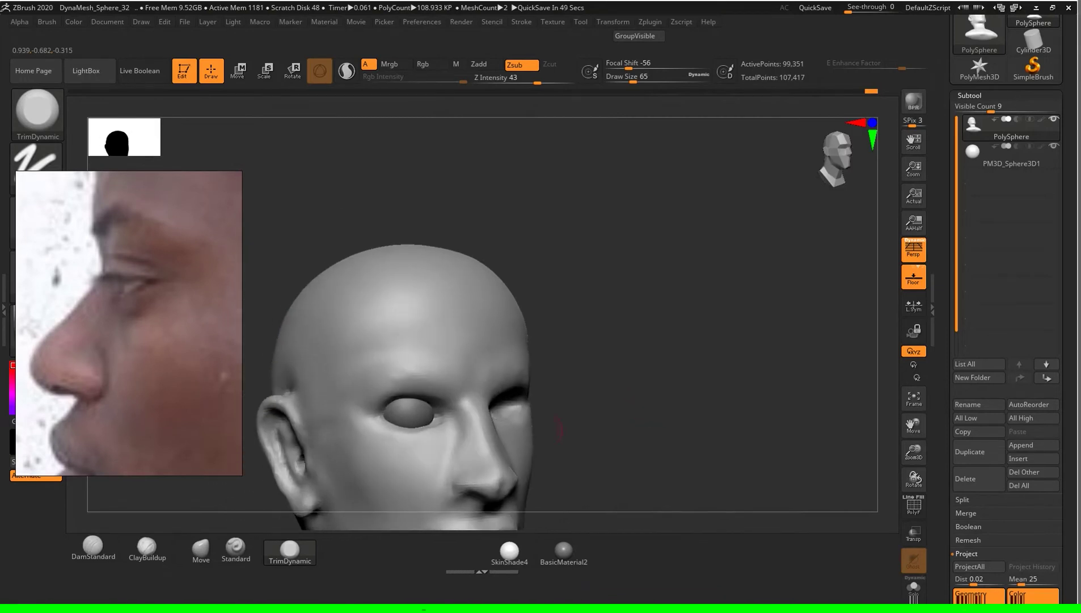
Step: Sculpt near the eye with the Standard brush at size 44 and smooth it
left_click(236, 547)
left_click_drag(250, 340, 432, 381)
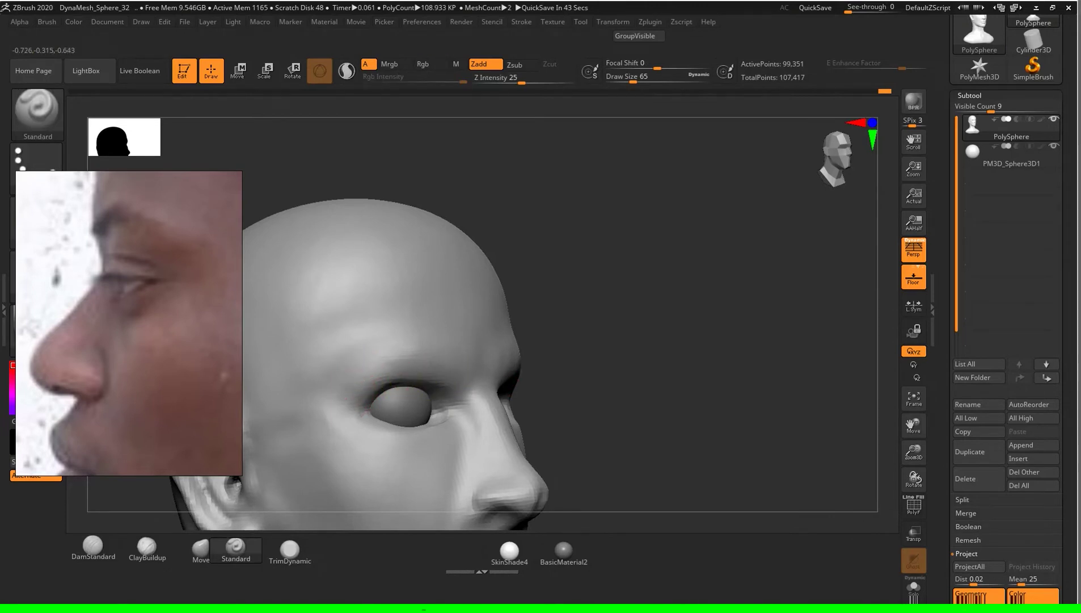
left_click_drag(541, 366, 653, 356)
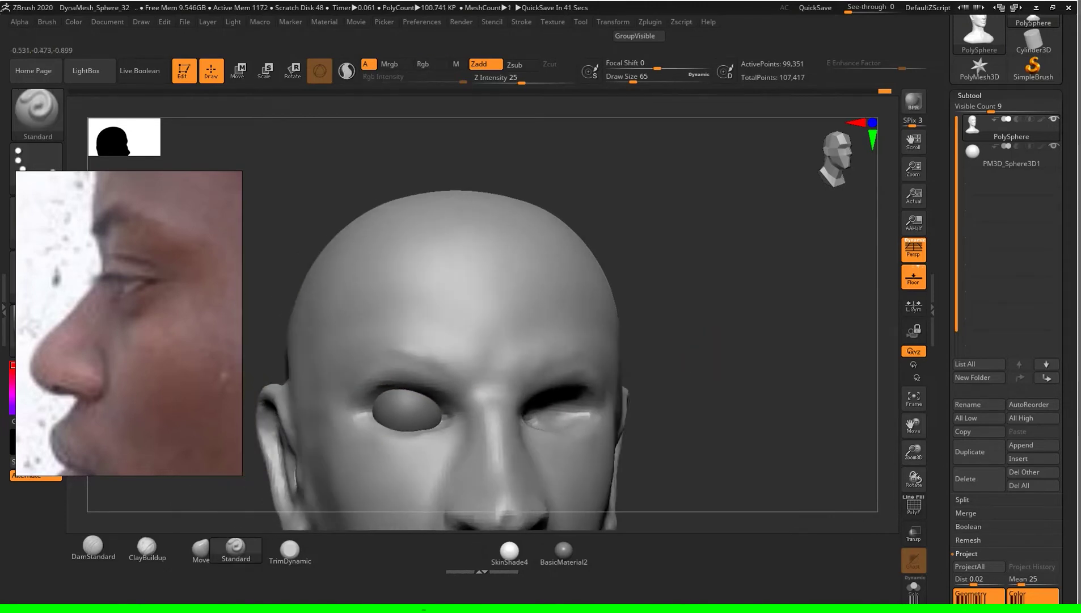
key("s")
left_click_drag(653, 356, 658, 329)
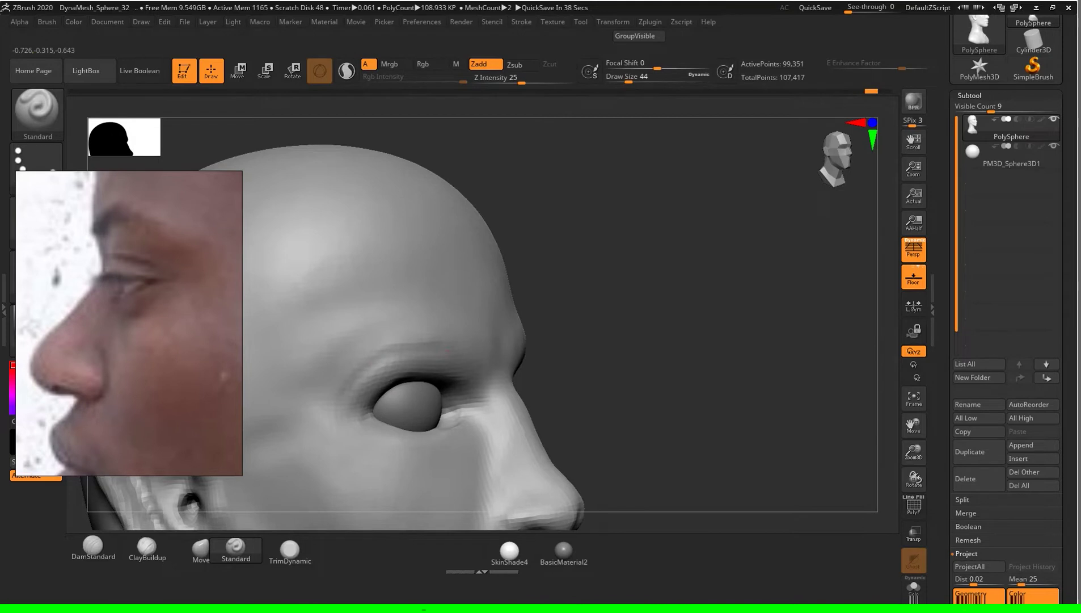
key("shift")
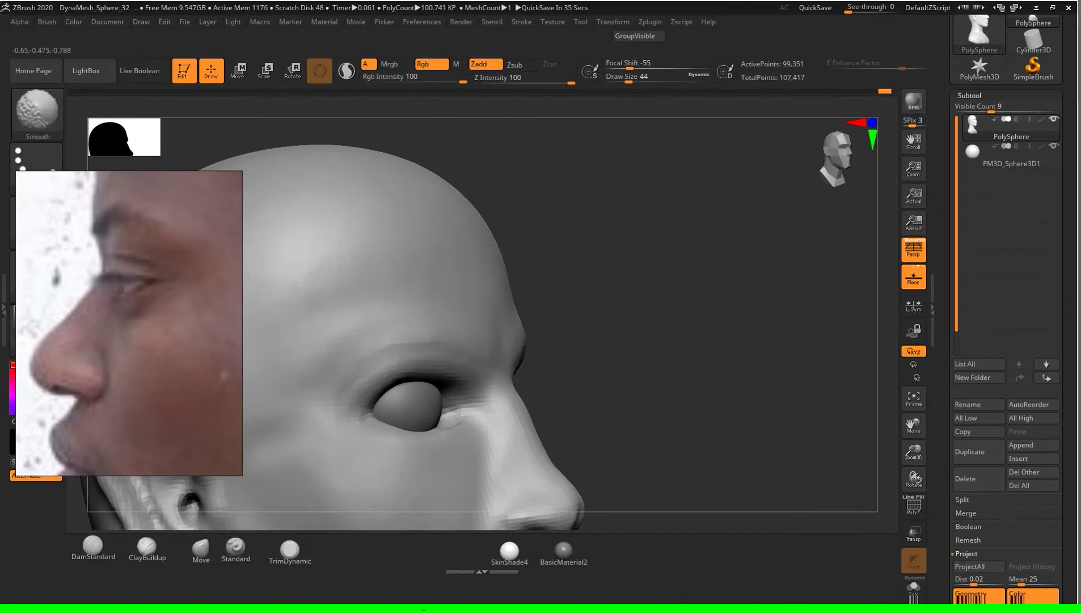
left_click_drag(364, 359, 340, 380, "shift")
mouse_move(652, 340)
left_mouse_down()
mouse_move(738, 340)
mouse_move(664, 340)
mouse_move(681, 369)
mouse_move(714, 341)
mouse_move(680, 340)
left_mouse_up()
key("f")
Step: Build up and reshape the right and left nostrils with ClayBuildup at size 54
left_click_drag(681, 425, 681, 329)
mouse_move(724, 366)
left_mouse_down("alt")
mouse_move(724, 340)
mouse_move(724, 391)
mouse_move(724, 351)
left_mouse_up("alt")
left_click(147, 547)
key("s")
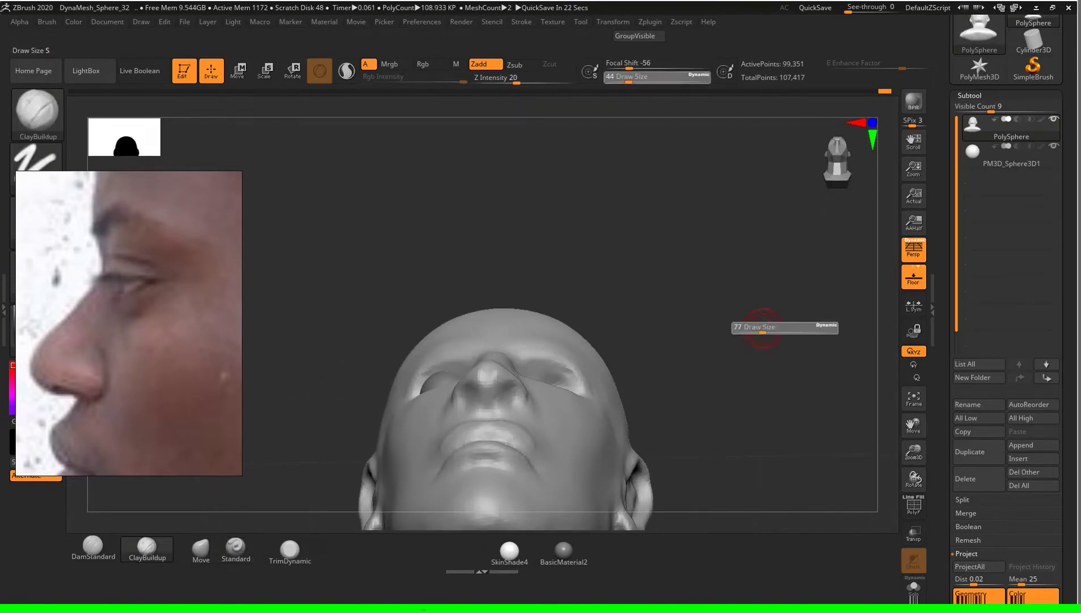
left_click_drag(745, 340, 740, 322)
key("s")
left_click_drag(575, 413, 569, 404)
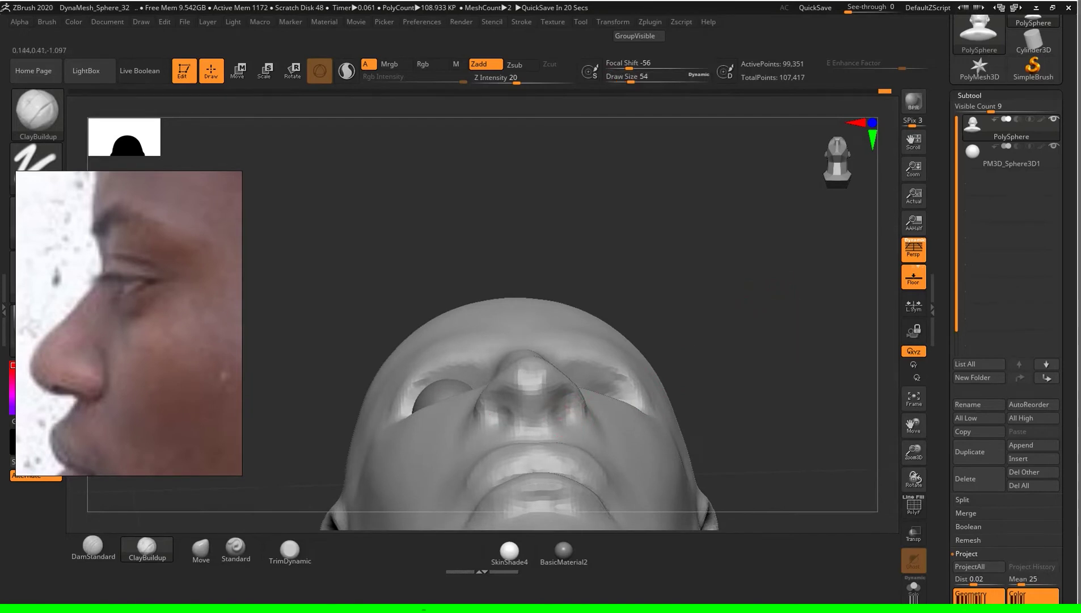
left_click_drag(499, 419, 491, 404)
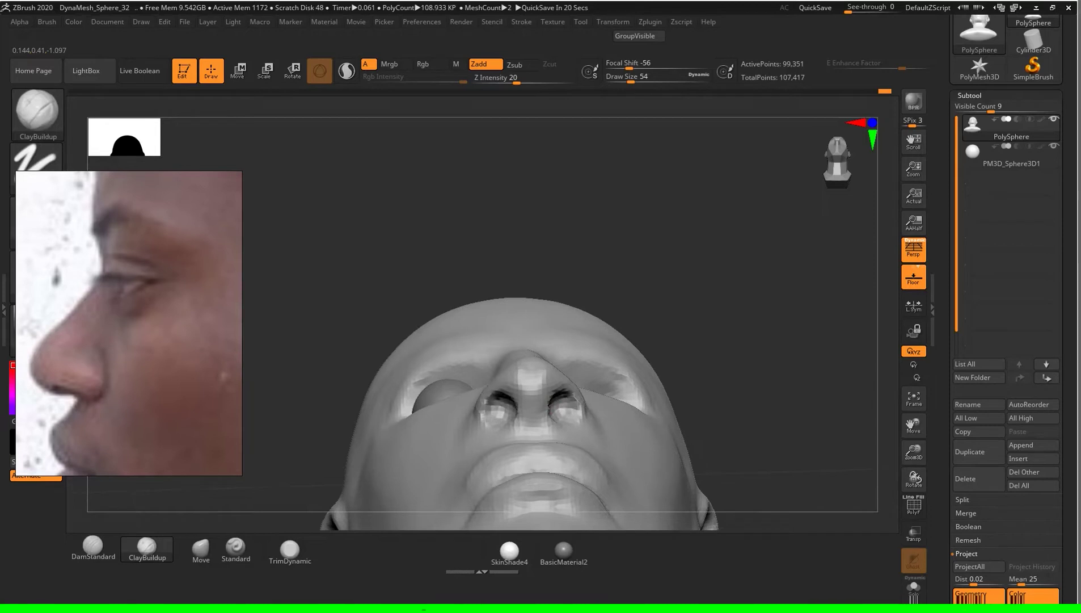
left_click_drag(609, 408, 797, 337)
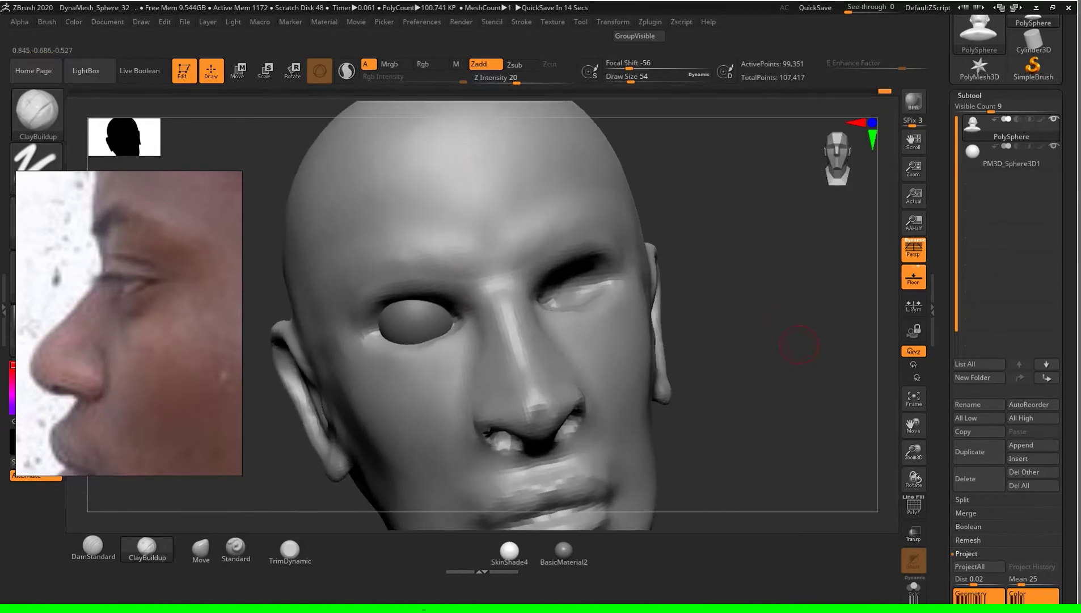
left_click(201, 548)
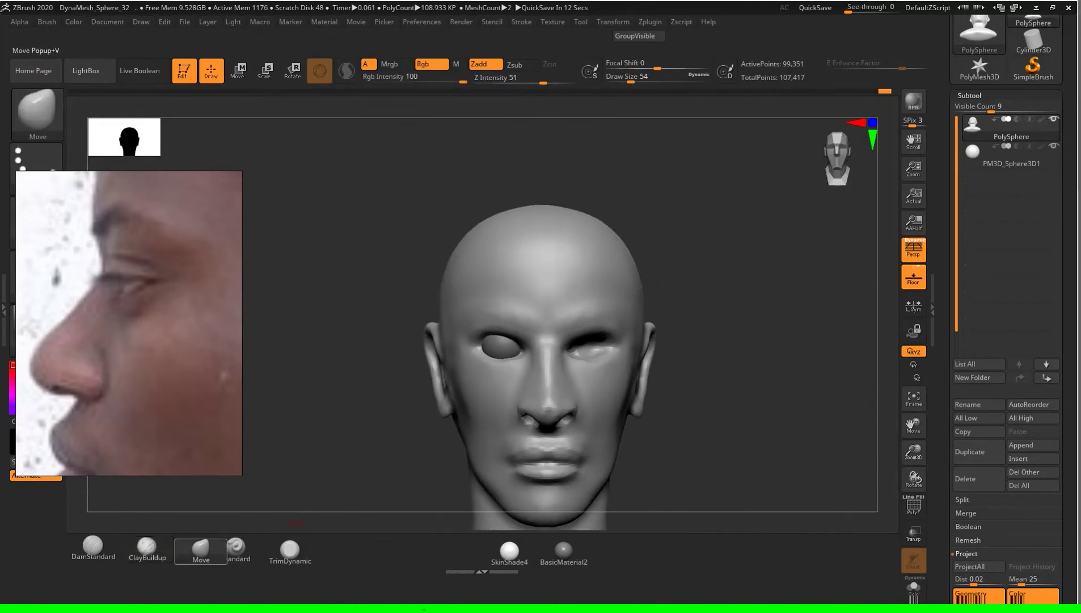
Step: Enlarge the Move brush to Draw Size 163 and push the lips and mouth profile in side view
key("s")
left_click(808, 406)
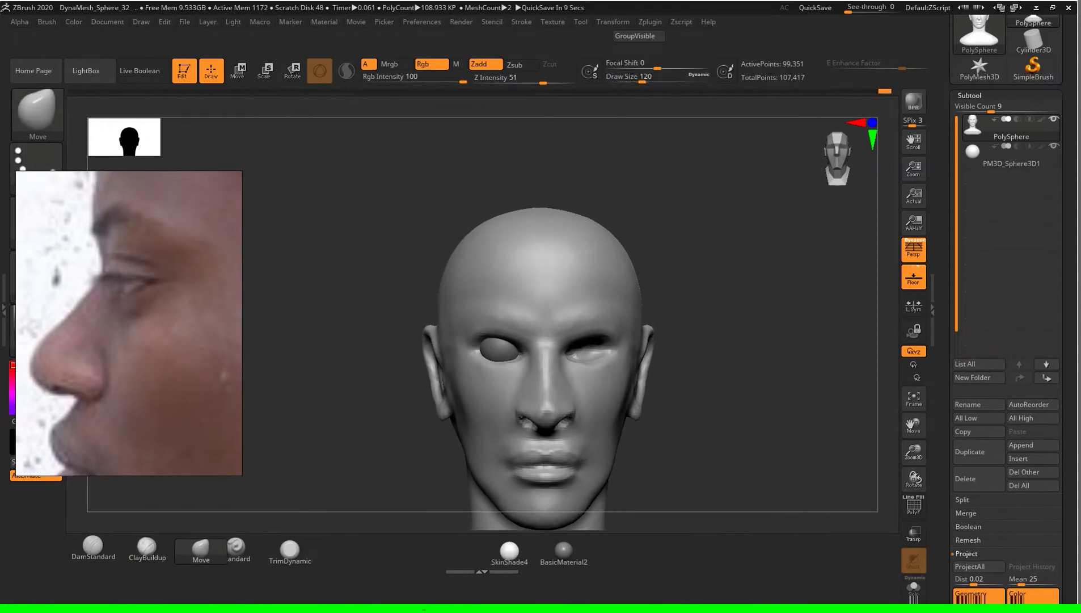
scroll(584, 375, "up", 2)
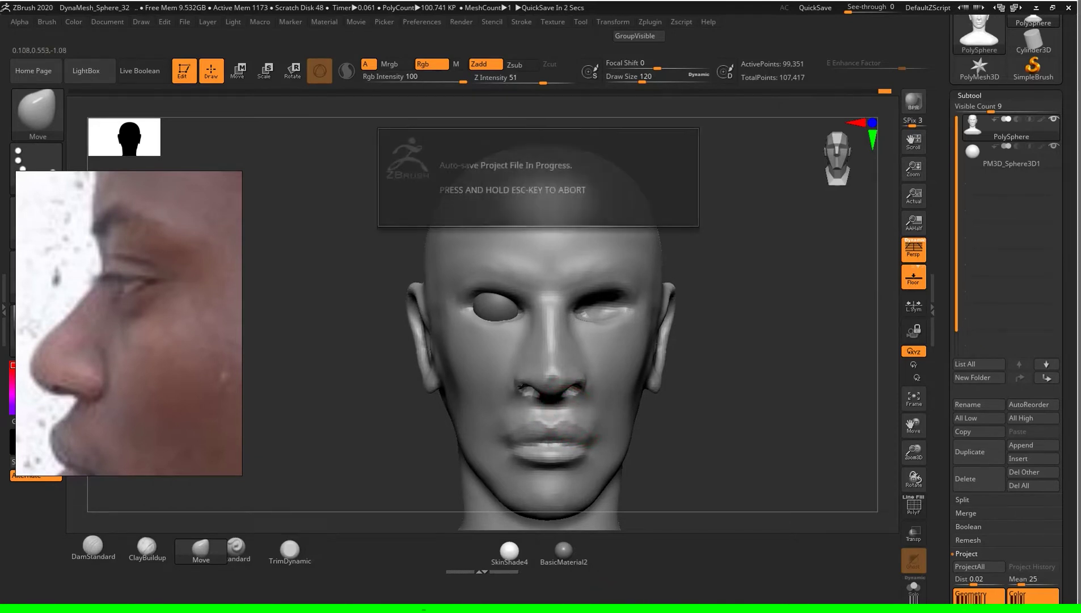
right_click_drag(567, 414, 709, 417)
right_click_drag(554, 405, 573, 405)
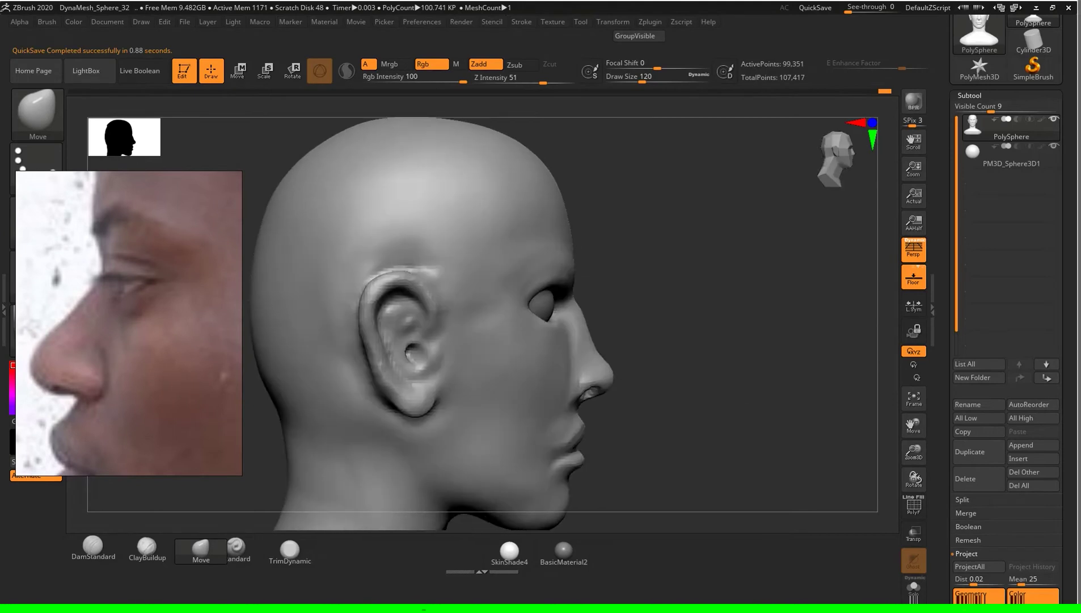
key("s")
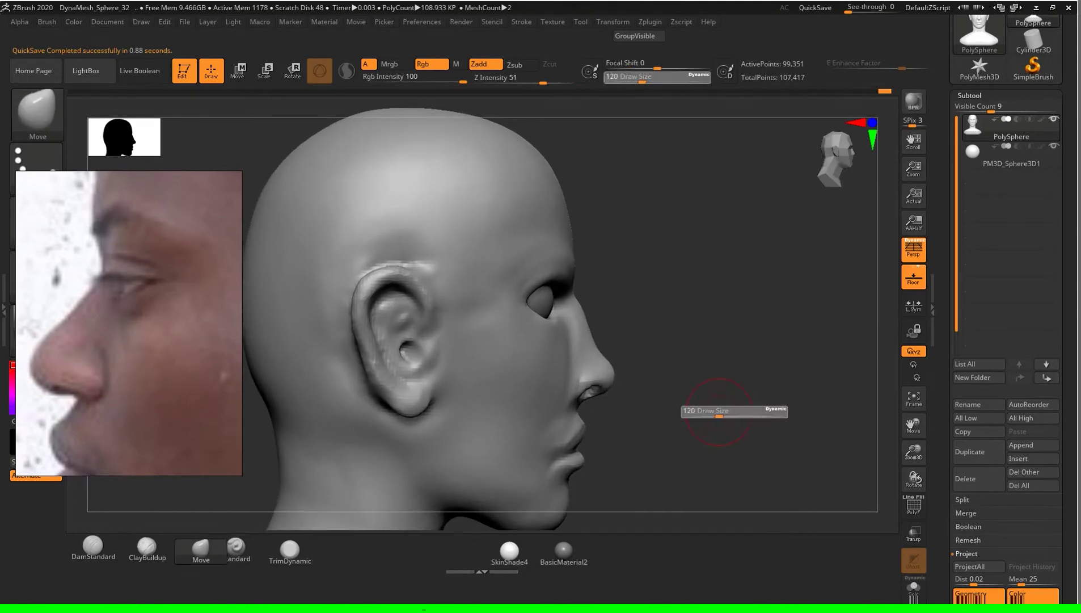
left_click_drag(694, 412, 698, 412)
right_click_drag(726, 437, 562, 354, "alt")
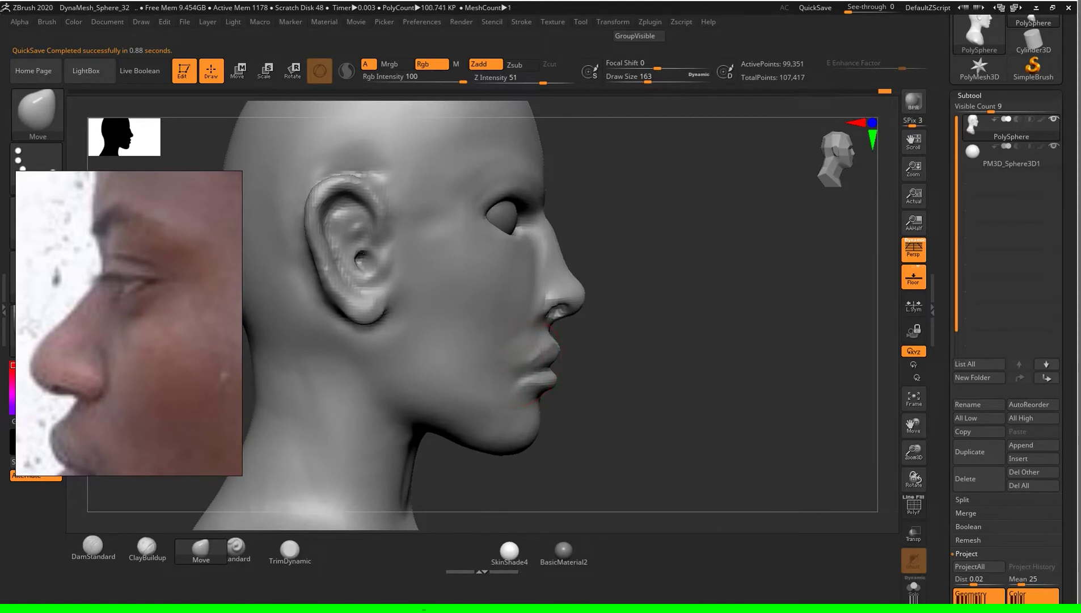
mouse_move(556, 352)
right_mouse_down()
mouse_move(758, 330)
mouse_move(780, 398)
mouse_move(776, 366)
mouse_move(775, 413)
mouse_move(788, 384)
right_mouse_up()
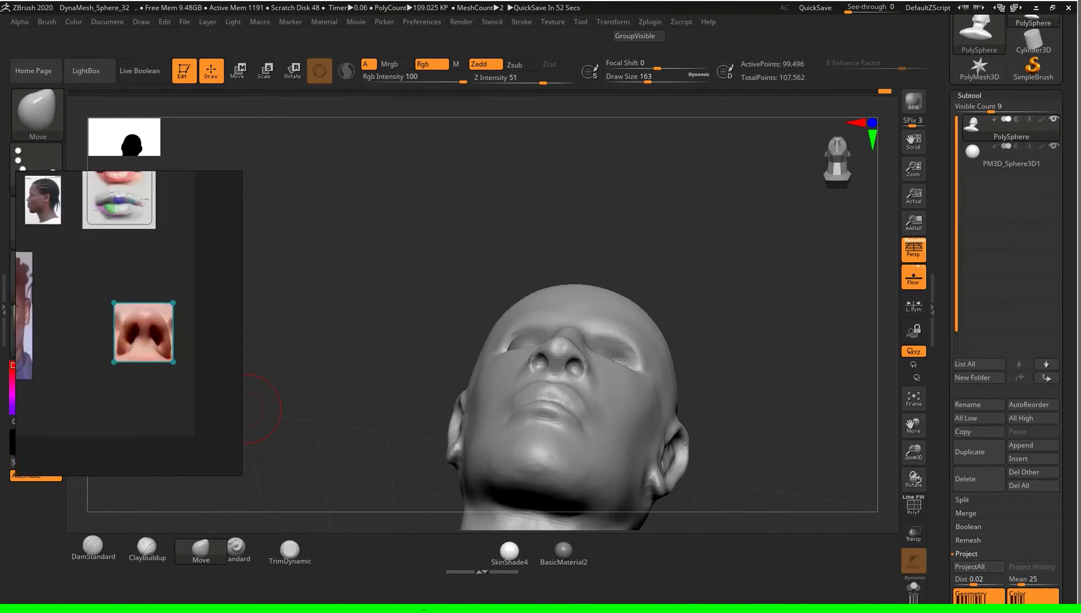
Step: Pull the nose tip forward at size 124, then smooth it with Draw Size halved to 62
mouse_move(258, 408)
left_mouse_down()
mouse_move(724, 321)
mouse_move(749, 336)
mouse_move(717, 343)
mouse_move(749, 369)
mouse_move(738, 369)
left_mouse_up()
key("s")
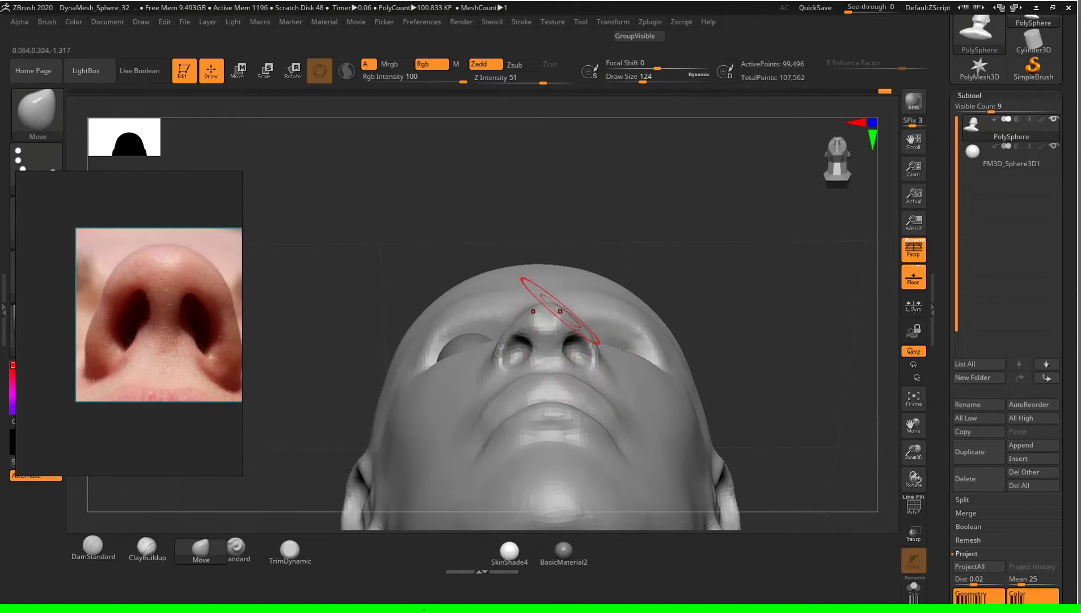
left_click_drag(568, 339, 547, 318)
mouse_move(591, 349)
left_mouse_down()
mouse_move(709, 255)
mouse_move(761, 402)
mouse_move(763, 391)
left_mouse_up()
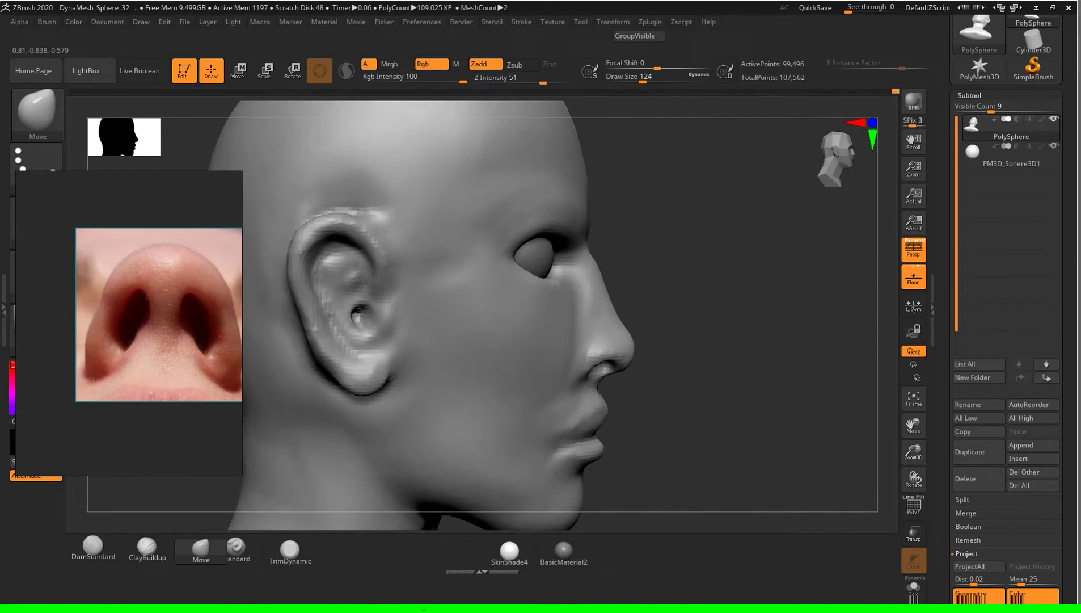
key("s")
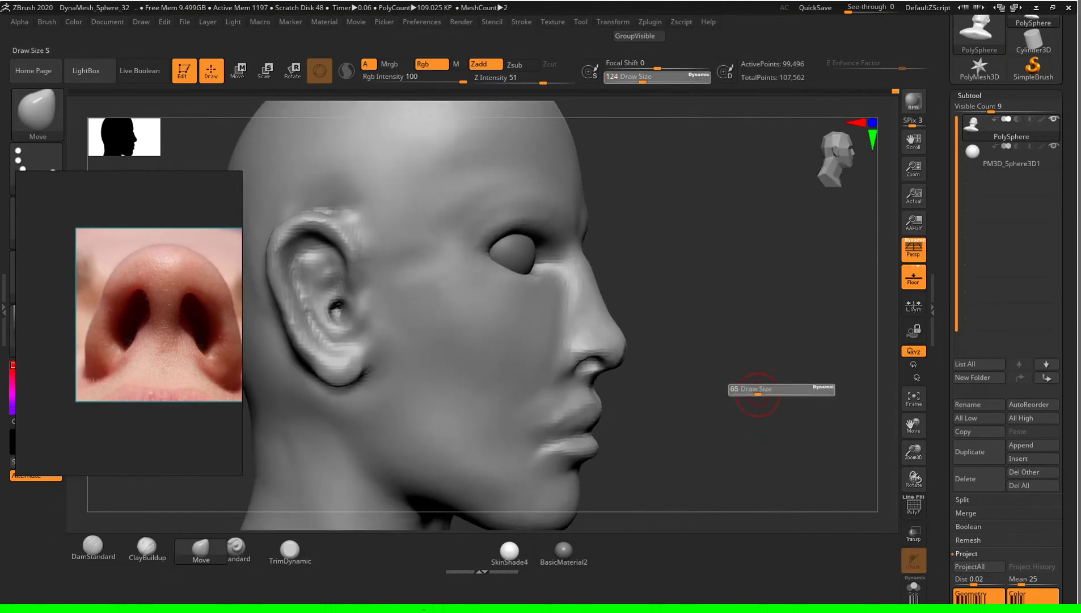
left_click_drag(758, 395, 599, 320)
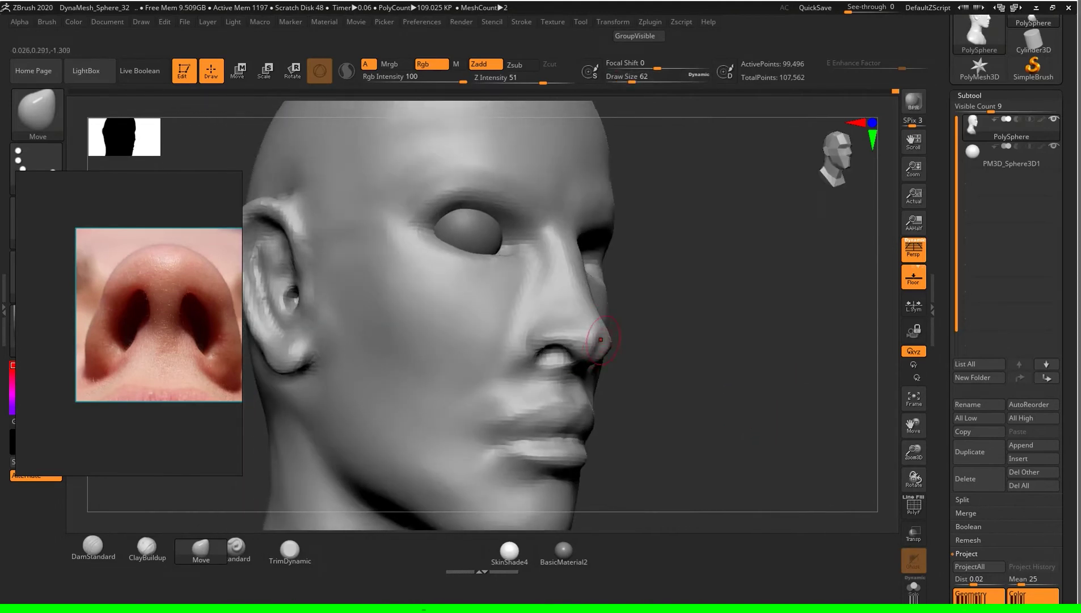
left_click_drag(735, 348, 761, 369)
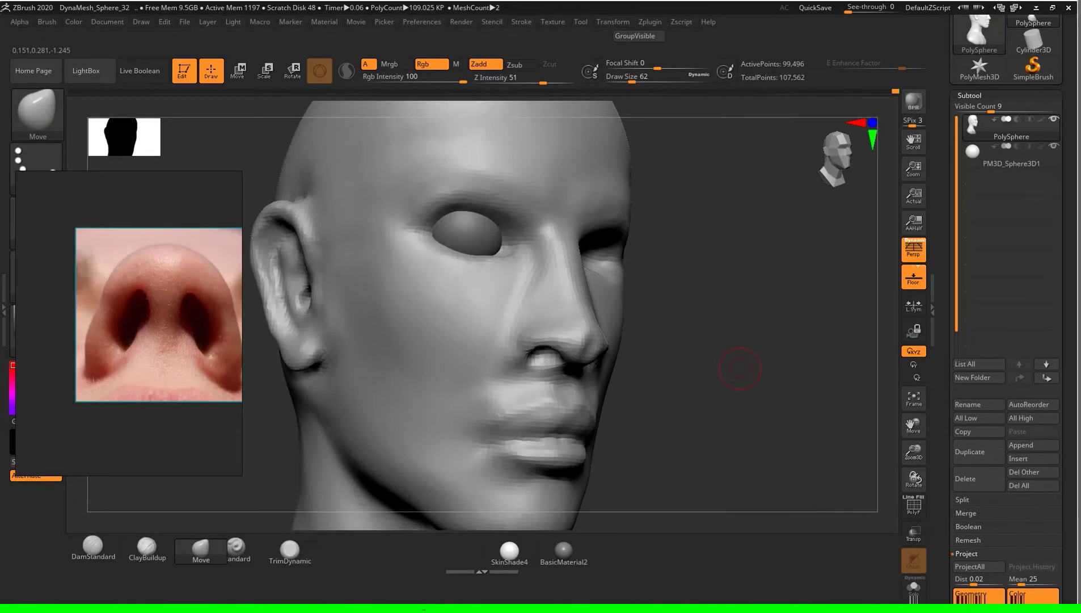
left_click_drag(759, 370, 593, 312)
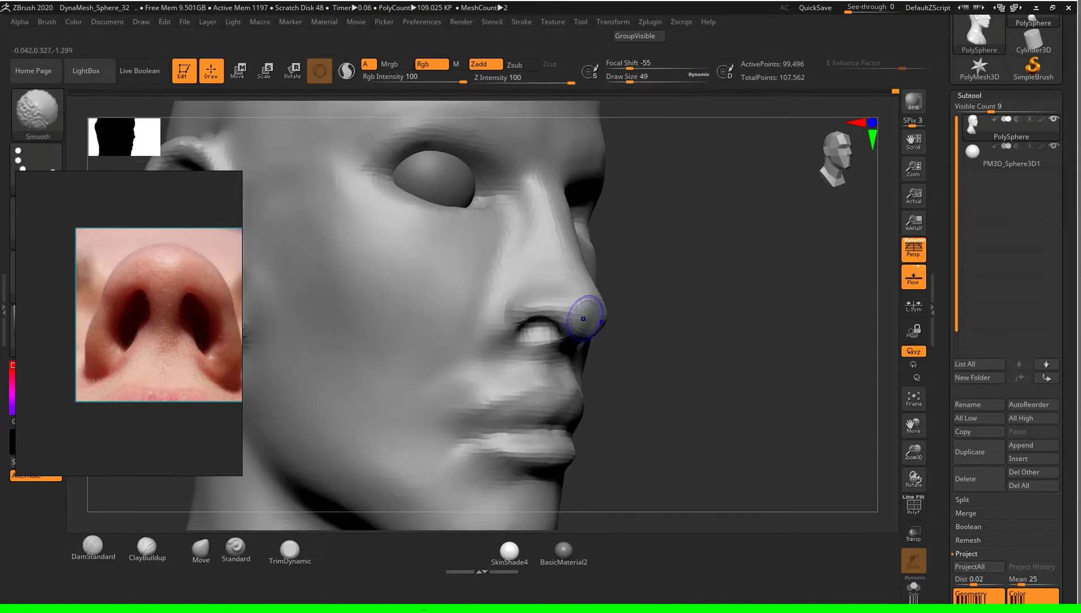
mouse_move(579, 309)
left_mouse_down("shift")
mouse_move(550, 304)
mouse_move(595, 311)
left_mouse_up("shift")
mouse_move(653, 346)
left_mouse_down("shift")
mouse_move(767, 374)
mouse_move(681, 340)
mouse_move(734, 328)
left_mouse_up("shift")
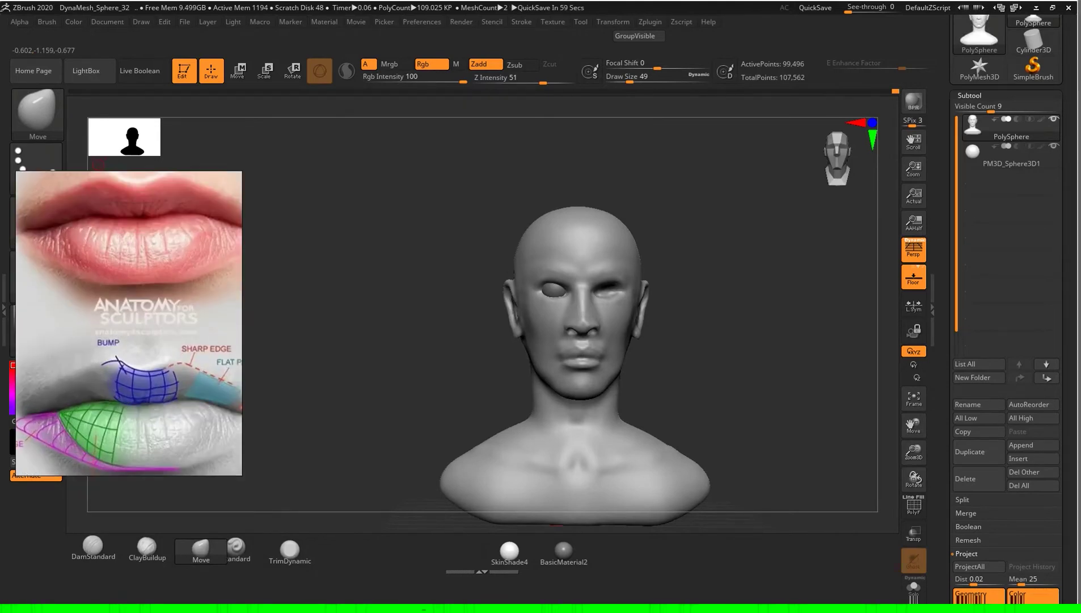
Step: Carve a DamStandard crease along the lip line and inspect it up close
mouse_move(766, 340)
left_mouse_down("alt")
mouse_move(766, 295)
mouse_move(709, 340)
mouse_move(738, 340)
mouse_move(709, 340)
mouse_move(766, 295)
mouse_move(710, 341)
mouse_move(737, 295)
left_mouse_up("alt")
left_click(94, 547)
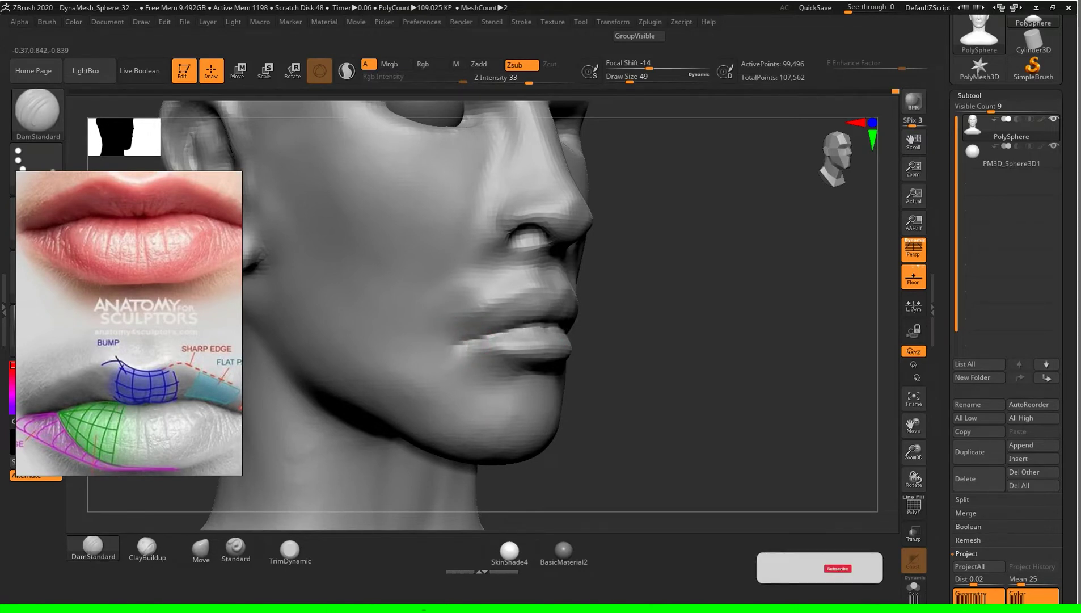
left_click_drag(544, 317, 495, 332)
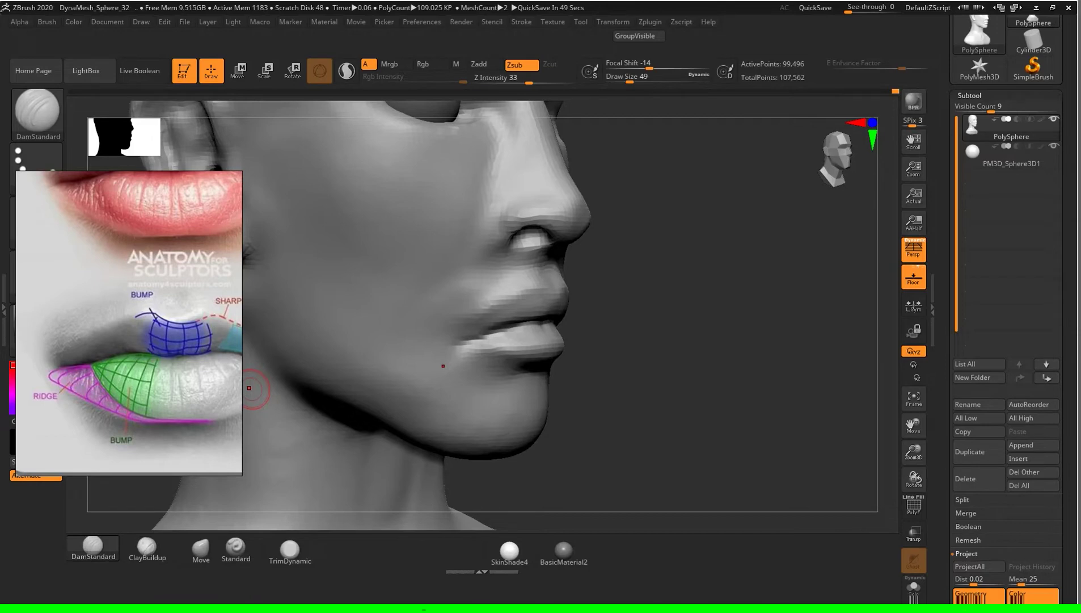
left_click_drag(249, 388, 443, 365)
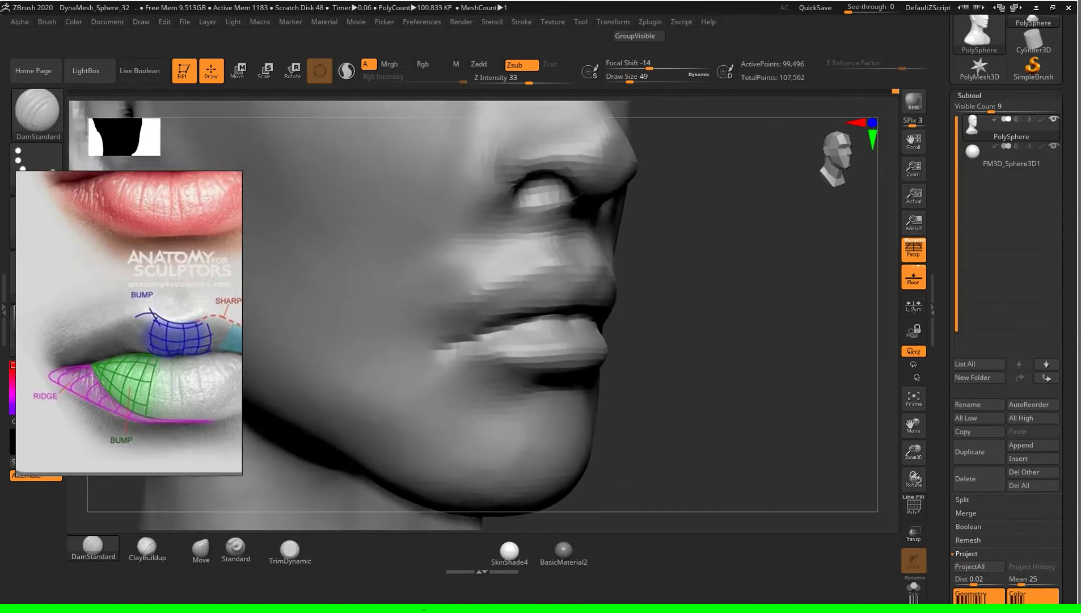
left_click_drag(737, 368, 732, 338)
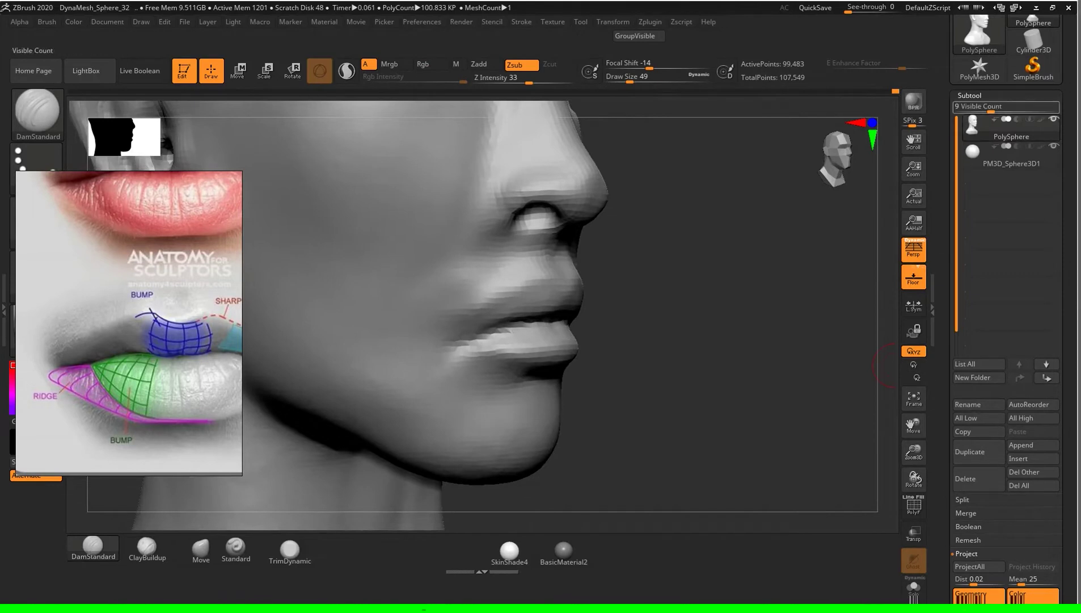
left_click(970, 94)
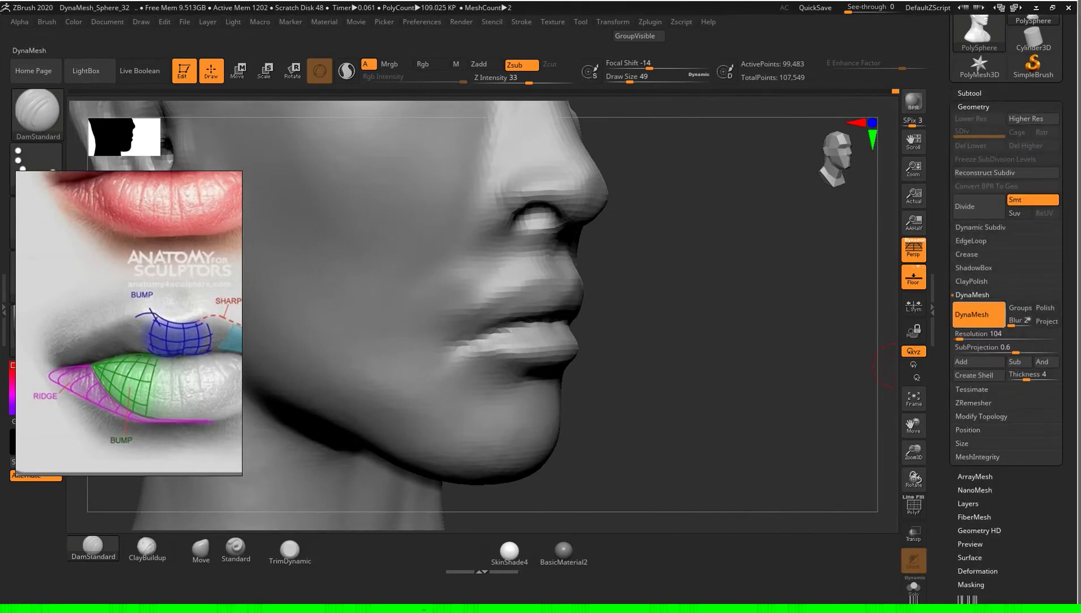
Step: Enter 152 as DynaMesh Resolution, remeshing the head into a single mesh
left_click(976, 333)
type("15")
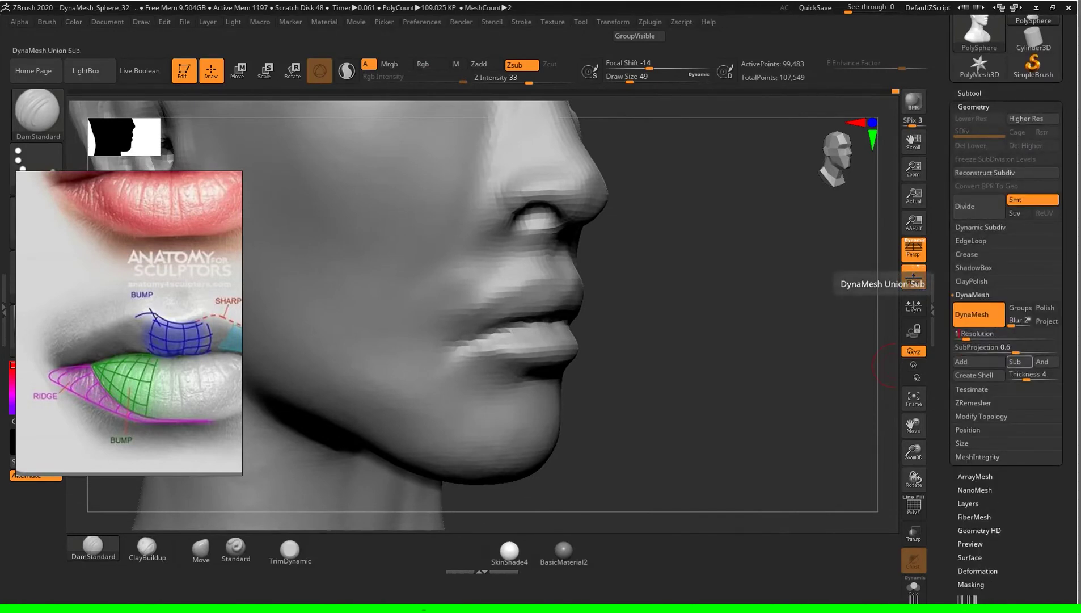
type("2")
left_click_drag(723, 355, 737, 295)
key("s")
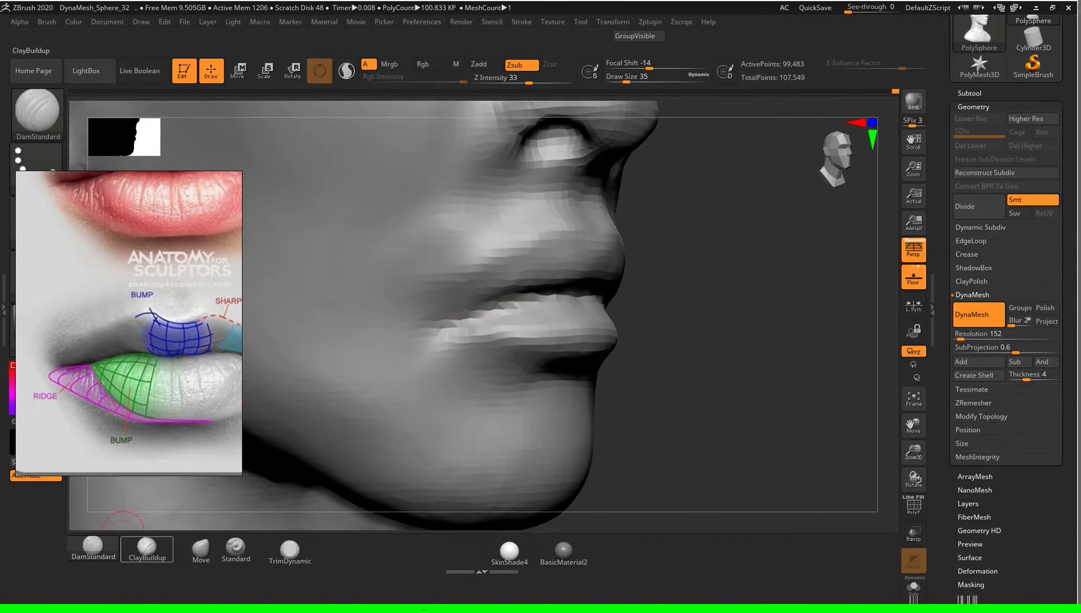
left_click(147, 547)
left_click_drag(669, 381, 490, 334, "alt")
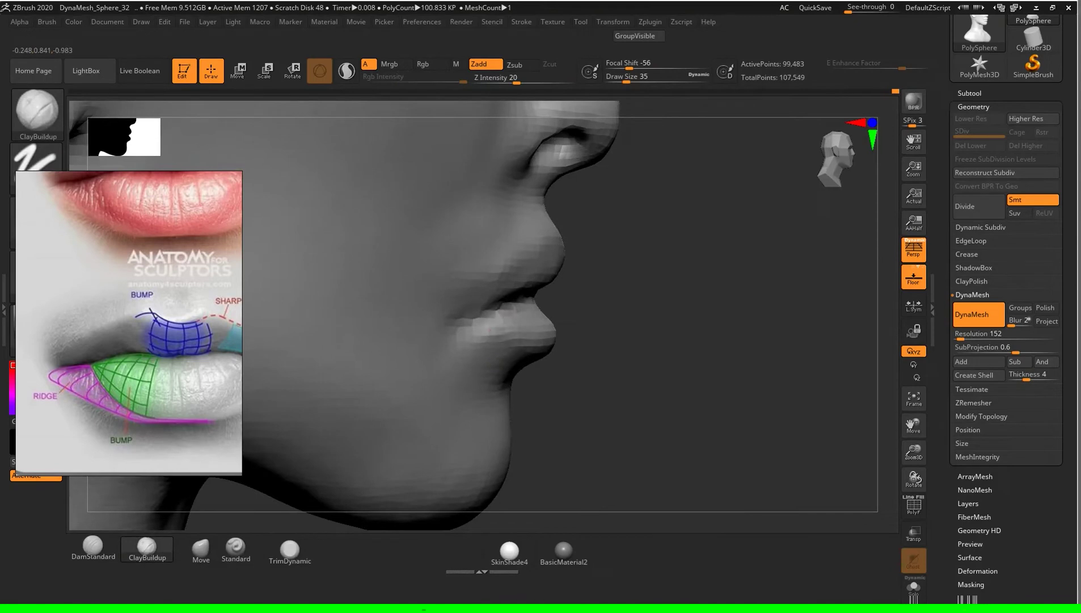
left_click_drag(539, 340, 539, 325, "alt")
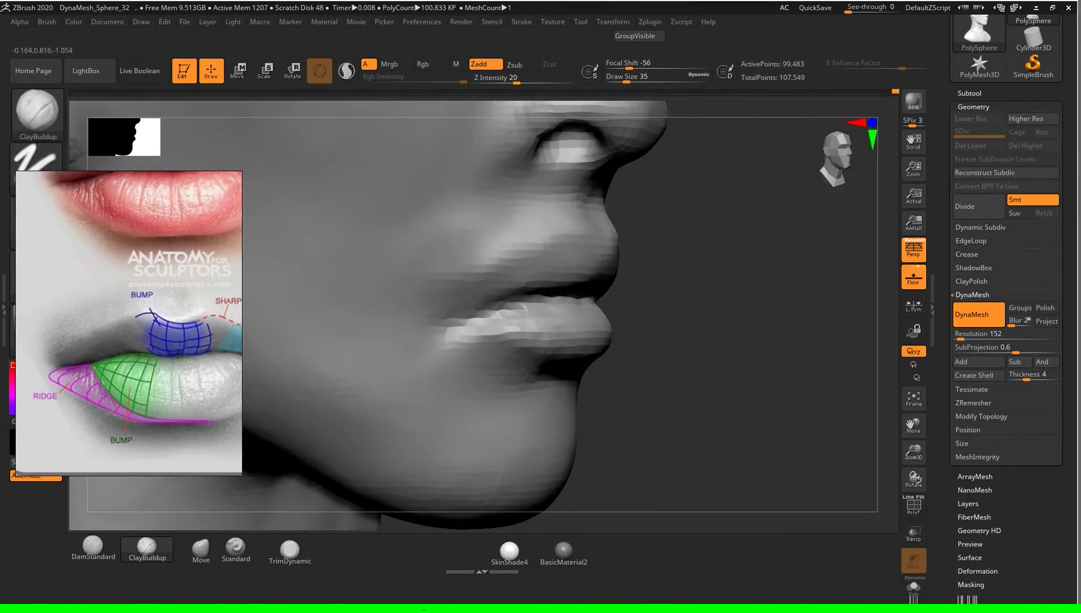
Step: Deepen the lower lip line with DamStandard and smooth the edge under the lip
left_click_drag(719, 366, 669, 368)
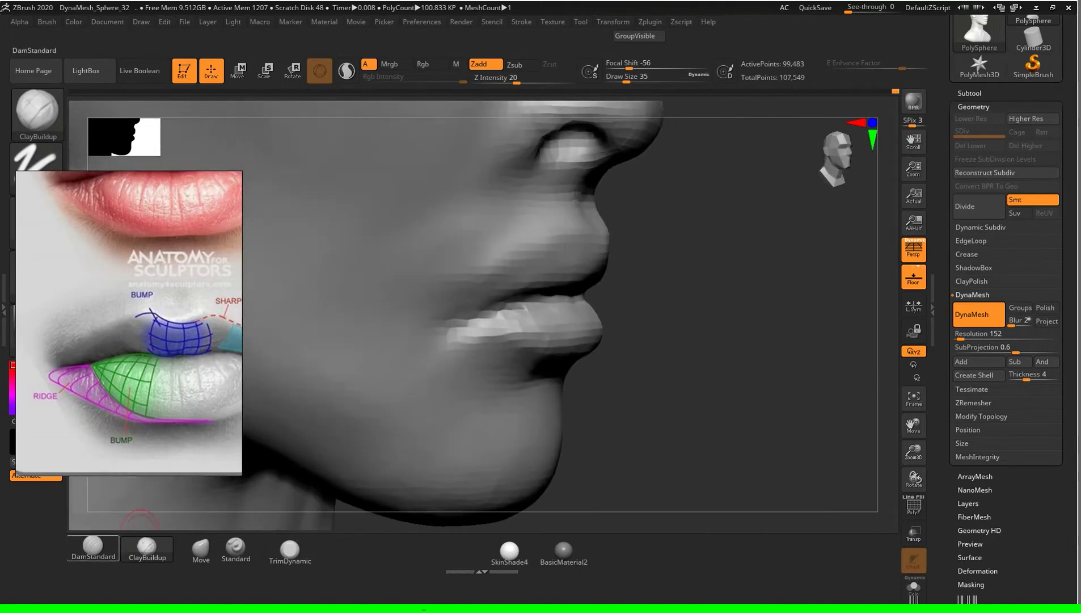
left_click(93, 546)
left_click_drag(228, 486, 267, 483)
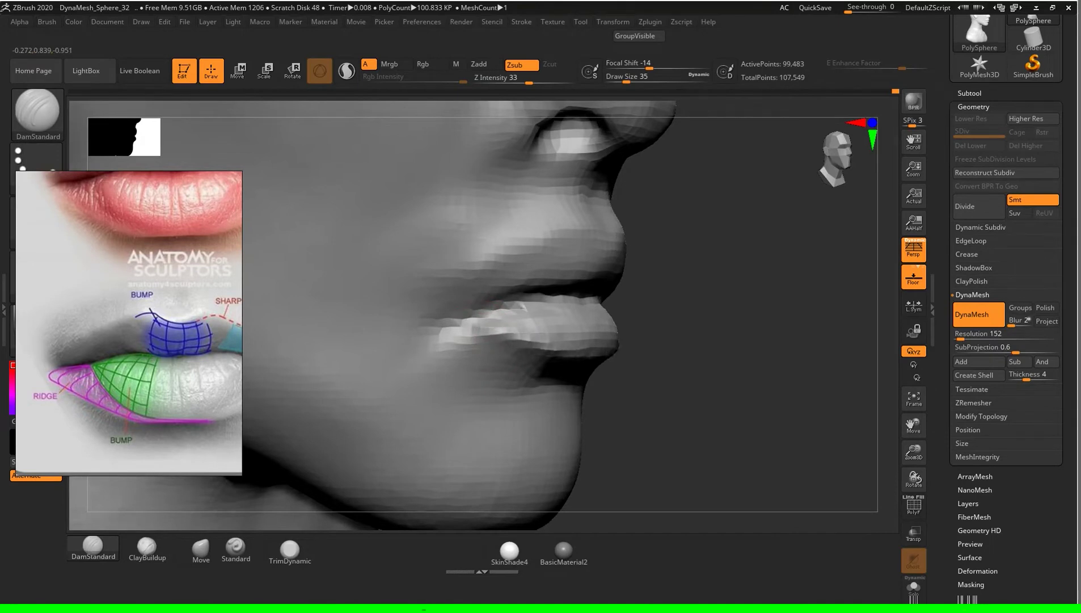
key("shift")
left_click_drag(547, 349, 519, 337, "shift")
mouse_move(763, 366)
left_mouse_down()
mouse_move(759, 374)
mouse_move(839, 375)
mouse_move(817, 375)
left_mouse_up()
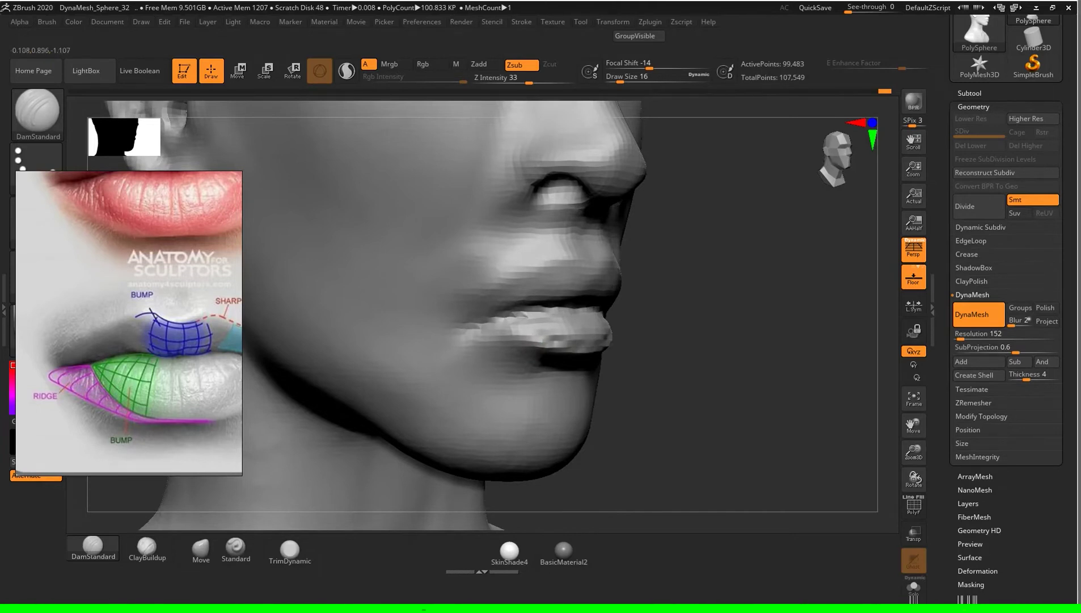
key("shift")
left_click_drag(622, 341, 578, 357, "shift")
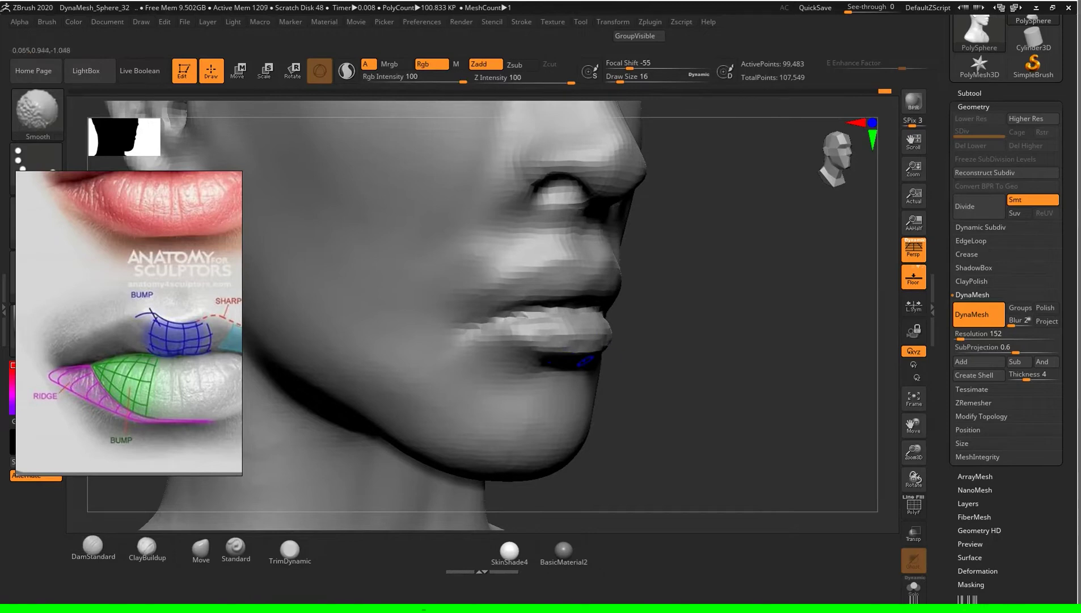
left_click_drag(709, 351, 405, 385)
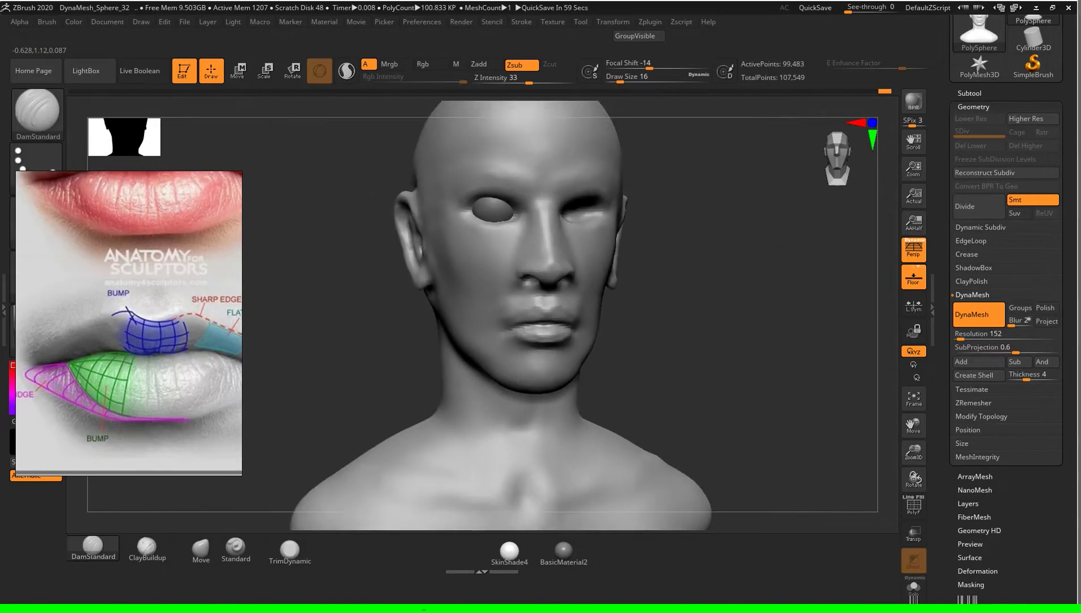
Step: Build a sharper upper lip ridge with ClayBuildup at Draw Size 62
left_click_drag(712, 226, 567, 238)
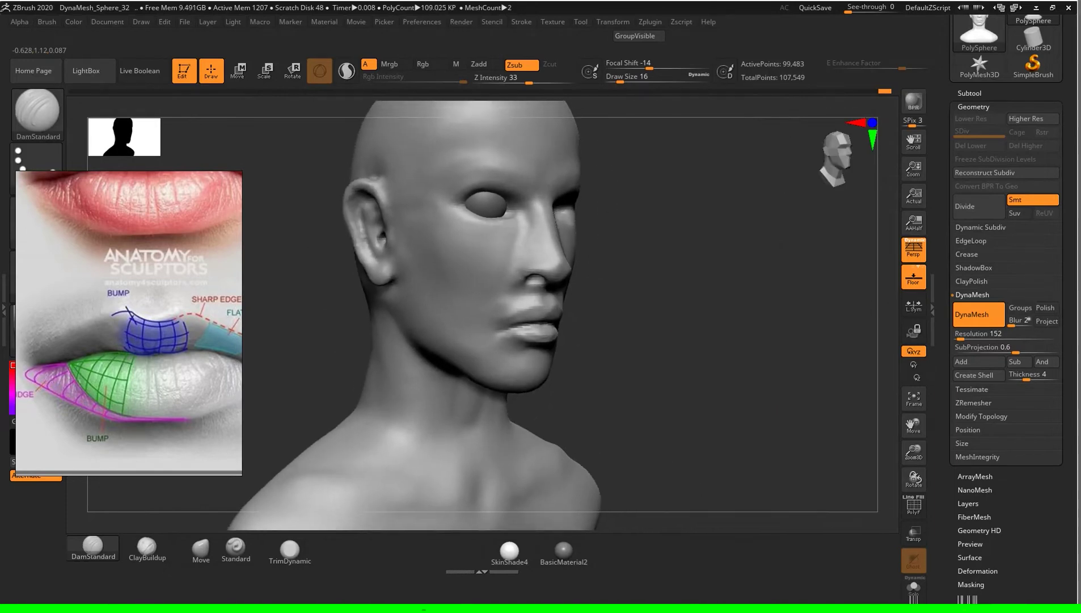
mouse_move(759, 344)
left_mouse_down()
mouse_move(681, 340)
mouse_move(759, 344)
mouse_move(713, 353)
mouse_move(743, 351)
left_mouse_up()
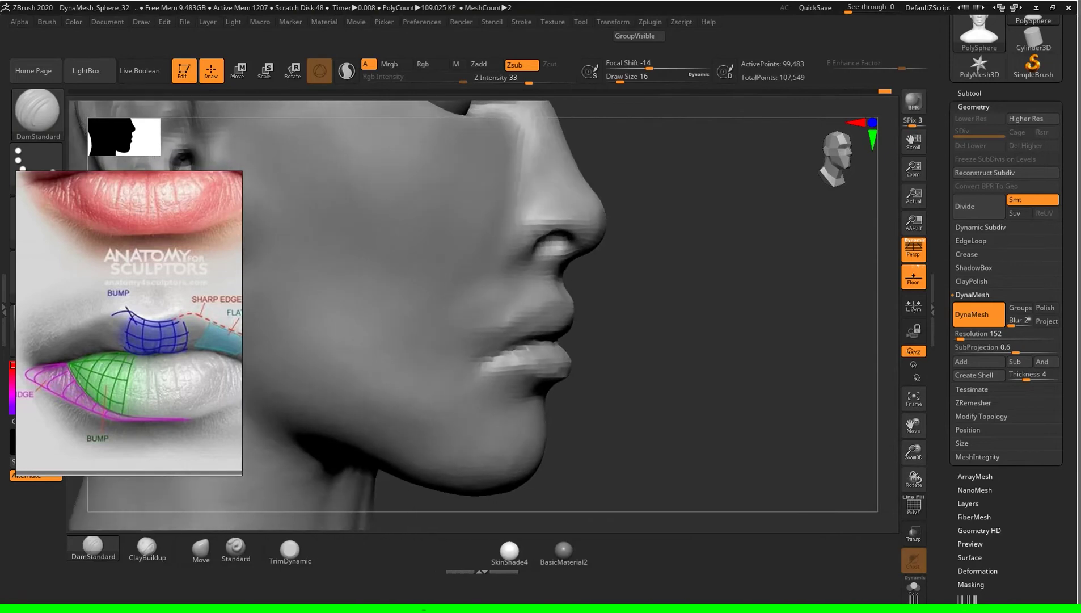
left_click_drag(693, 348, 736, 367)
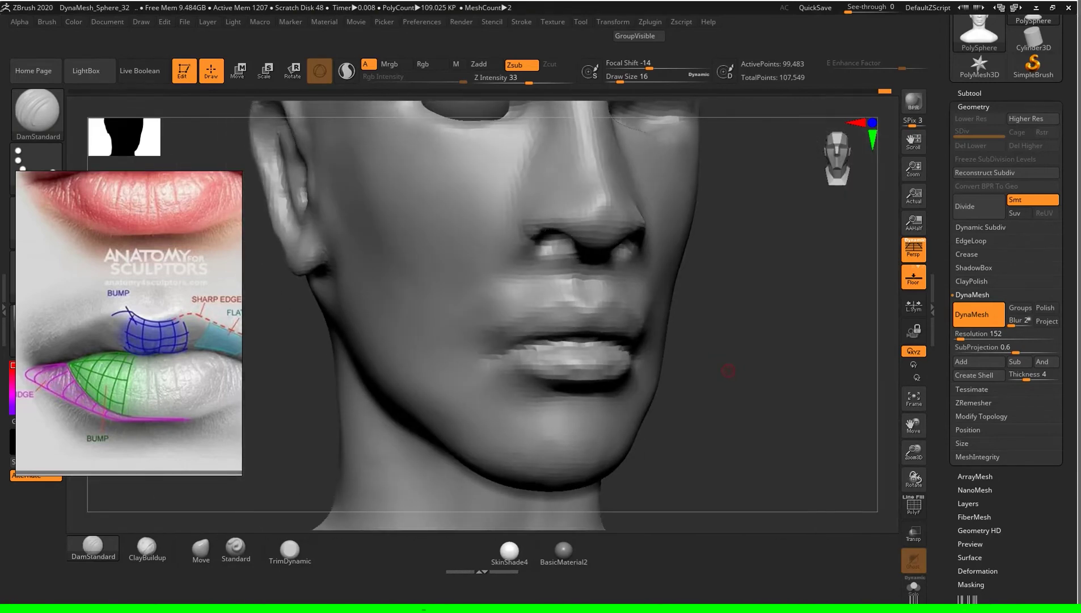
mouse_move(728, 371)
left_mouse_down()
mouse_move(754, 369)
mouse_move(681, 363)
left_mouse_up()
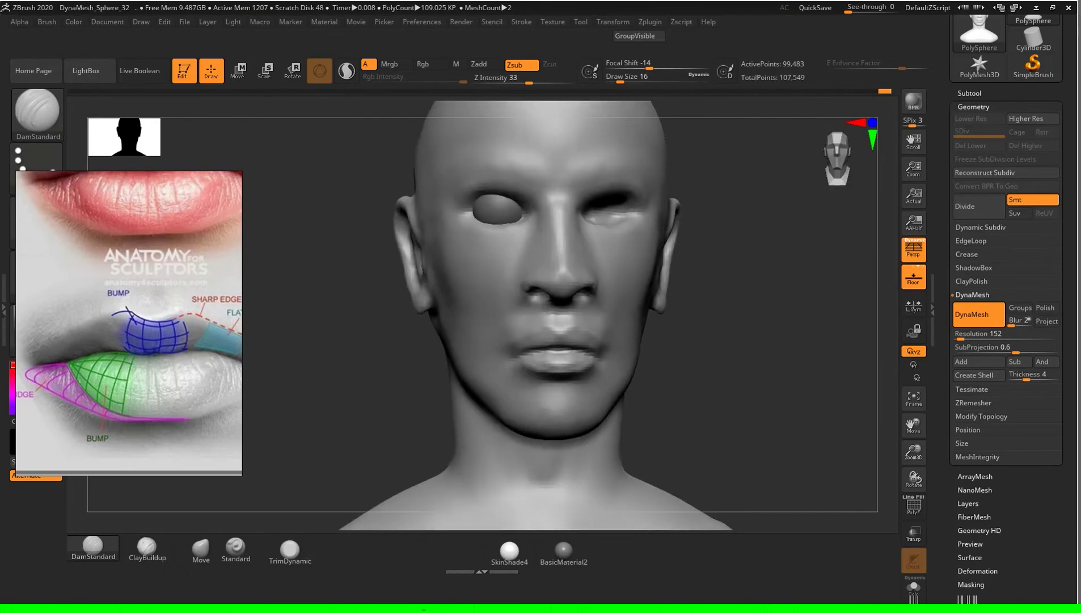
left_click(147, 548)
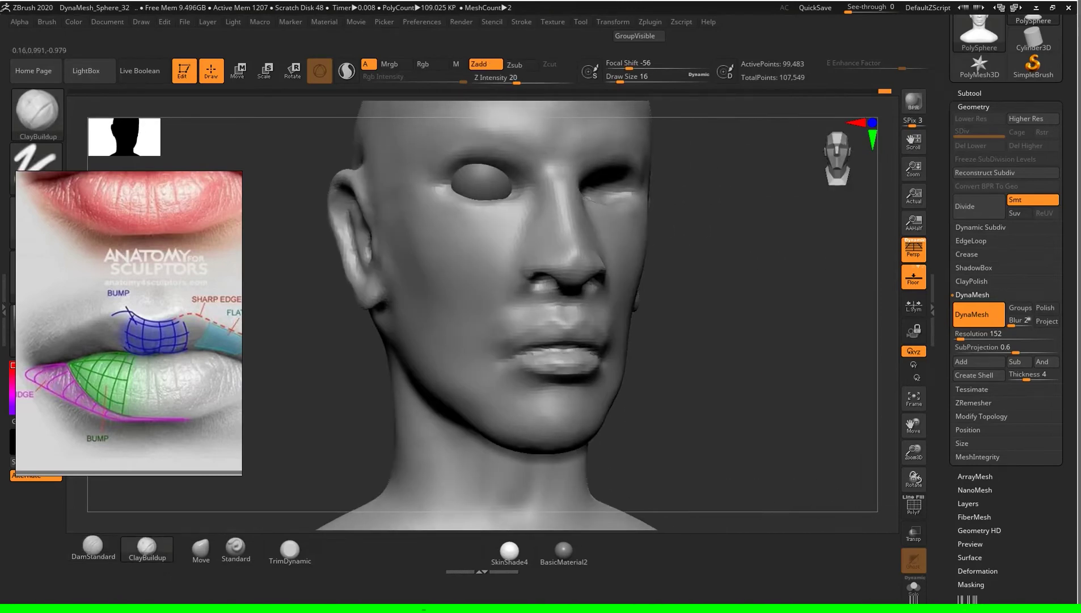
left_click_drag(680, 363, 624, 363)
left_click_drag(729, 348, 758, 352)
key("s")
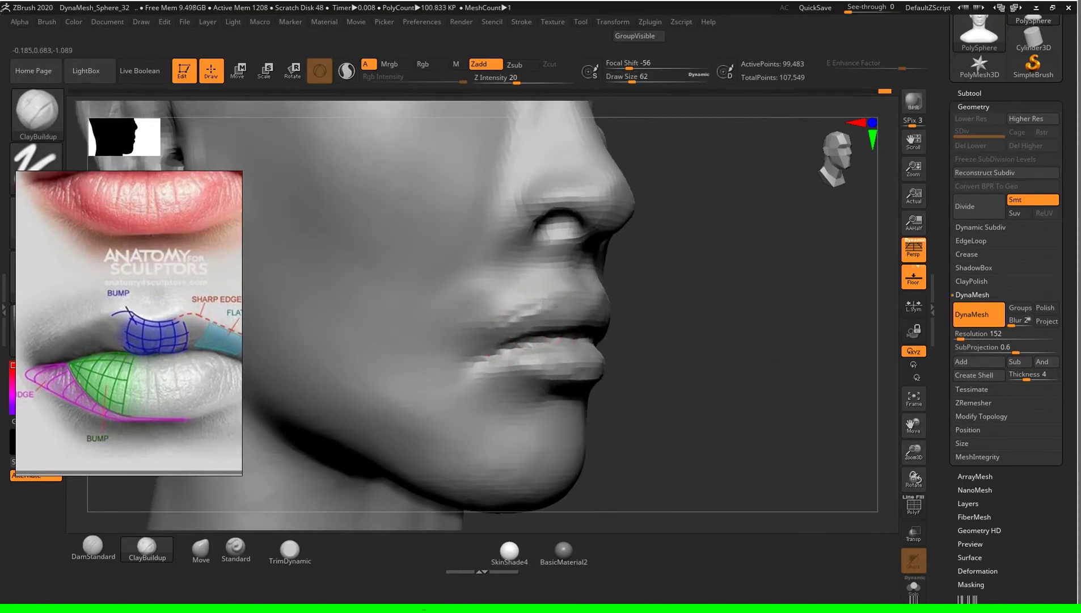
left_click_drag(564, 303, 519, 311)
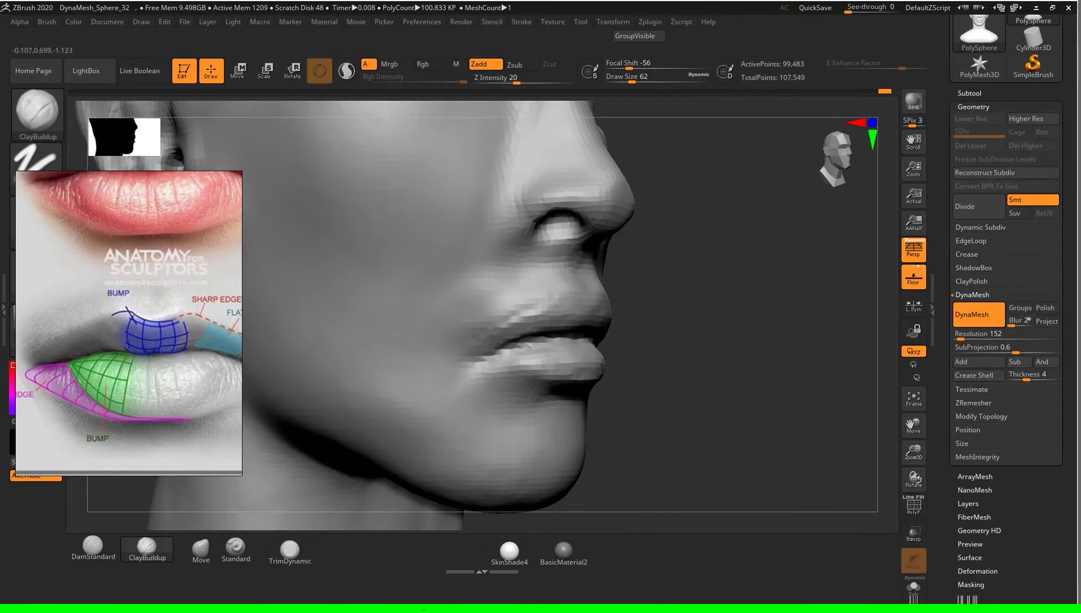
Step: Refine the upper lip and area beneath the nose with DamStandard and smoothing
left_click(92, 546)
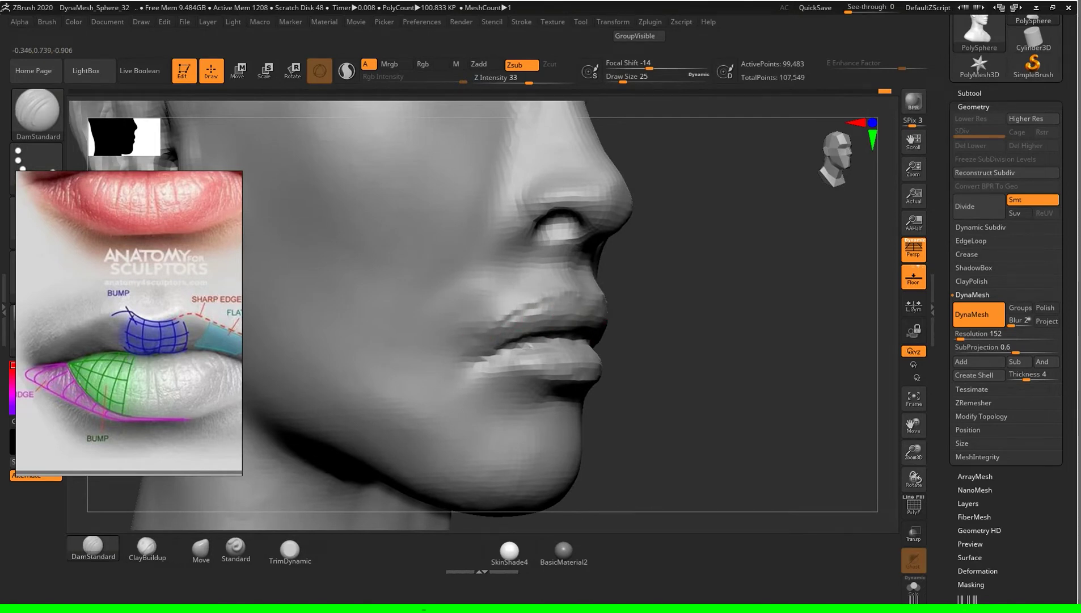
key("shift")
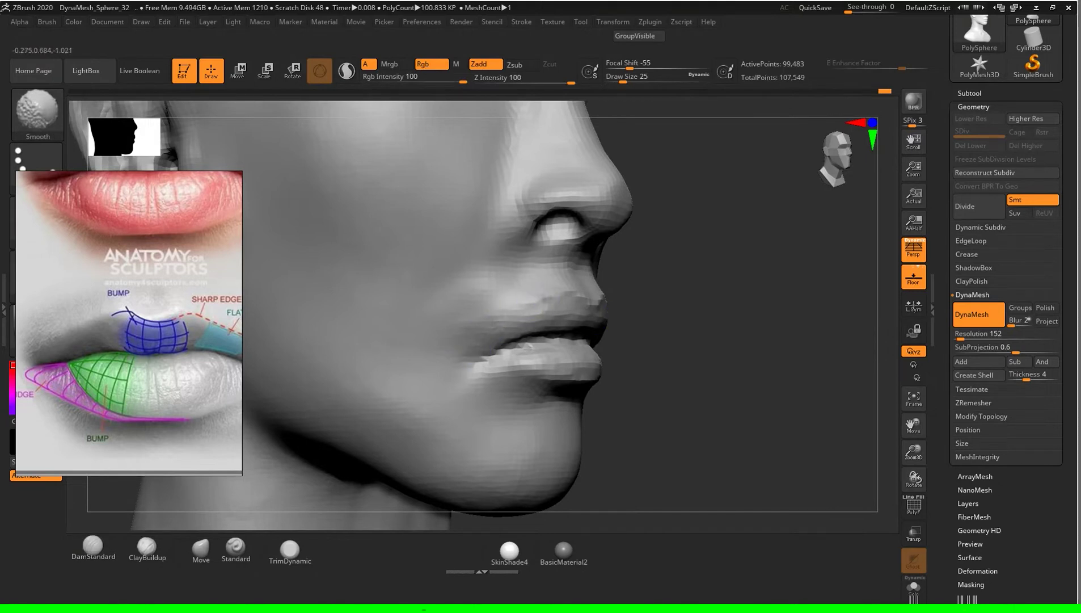
left_click_drag(590, 297, 723, 335)
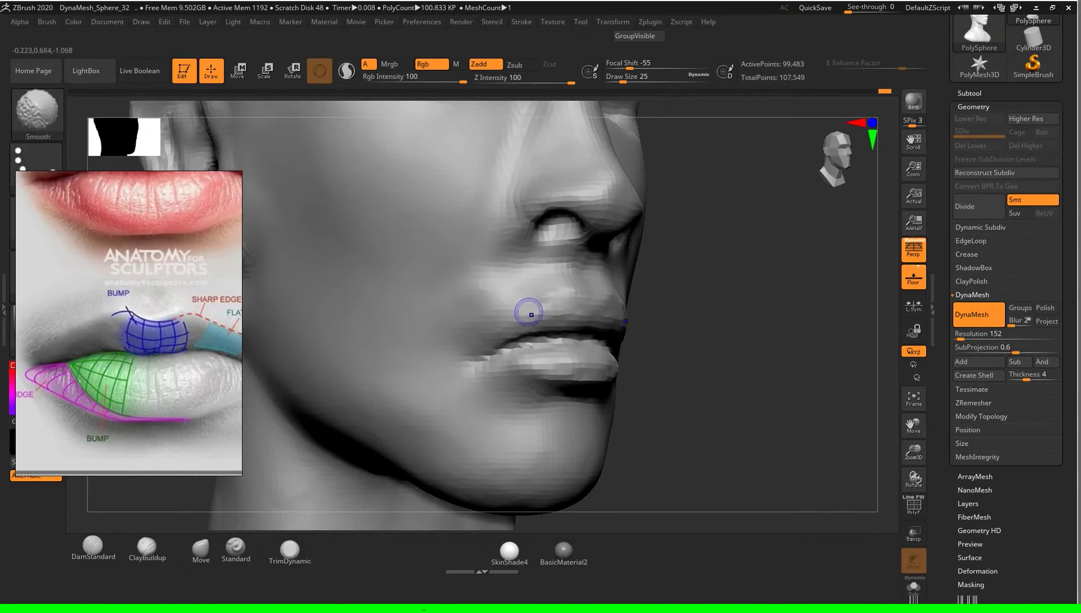
left_click_drag(526, 309, 636, 317)
mouse_move(681, 284)
left_mouse_down()
mouse_move(738, 273)
mouse_move(748, 249)
mouse_move(691, 278)
left_mouse_up()
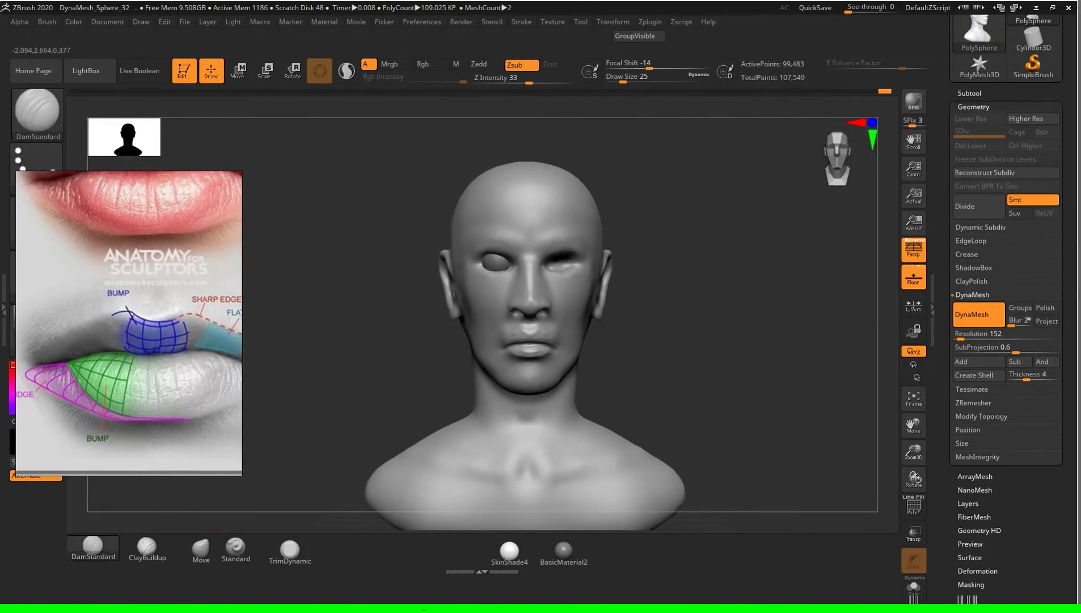
Step: Enlarge the Move brush to Draw Size 197 and turn the head to exact side profile
left_click(201, 548)
key("s")
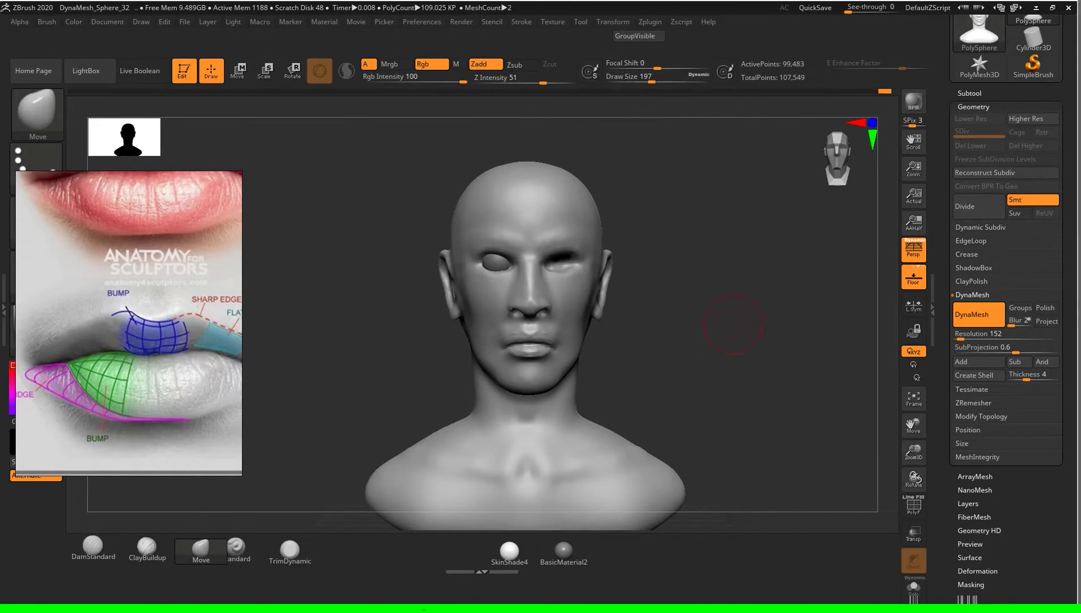
left_click_drag(738, 358, 688, 352, "alt")
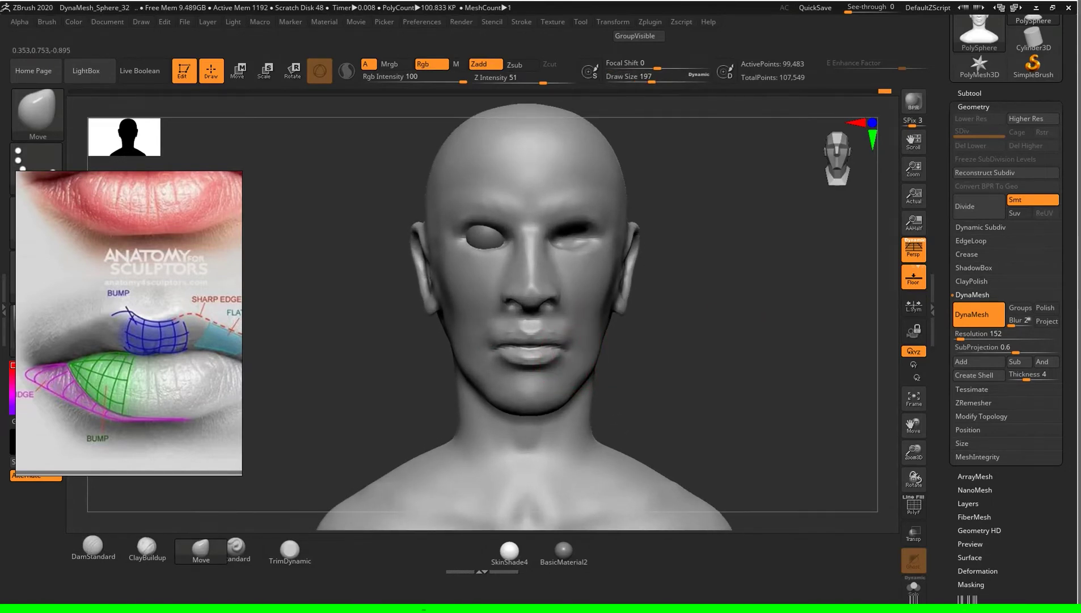
mouse_move(709, 343)
left_mouse_down("shift")
mouse_move(800, 354)
mouse_move(795, 318)
mouse_move(738, 340)
mouse_move(782, 341)
mouse_move(783, 244)
left_mouse_up("shift")
Step: Zoom the reference board onto the side-profile photo and set Move Draw Size to 158
scroll(118, 341, "down", 5)
scroll(84, 317, "up", 3)
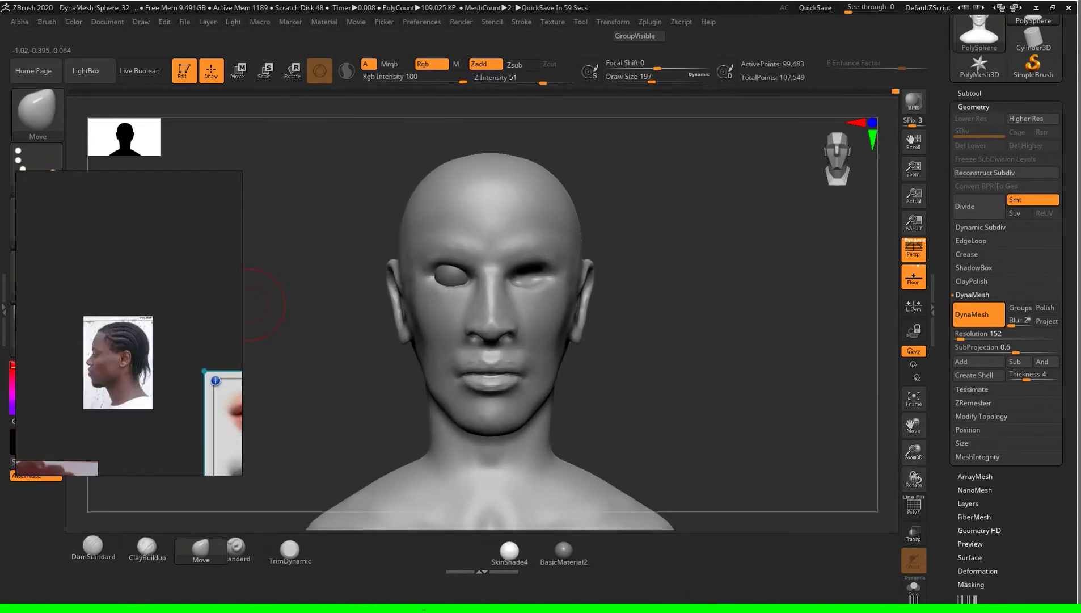
scroll(85, 317, "up", 3)
scroll(97, 383, "up", 2)
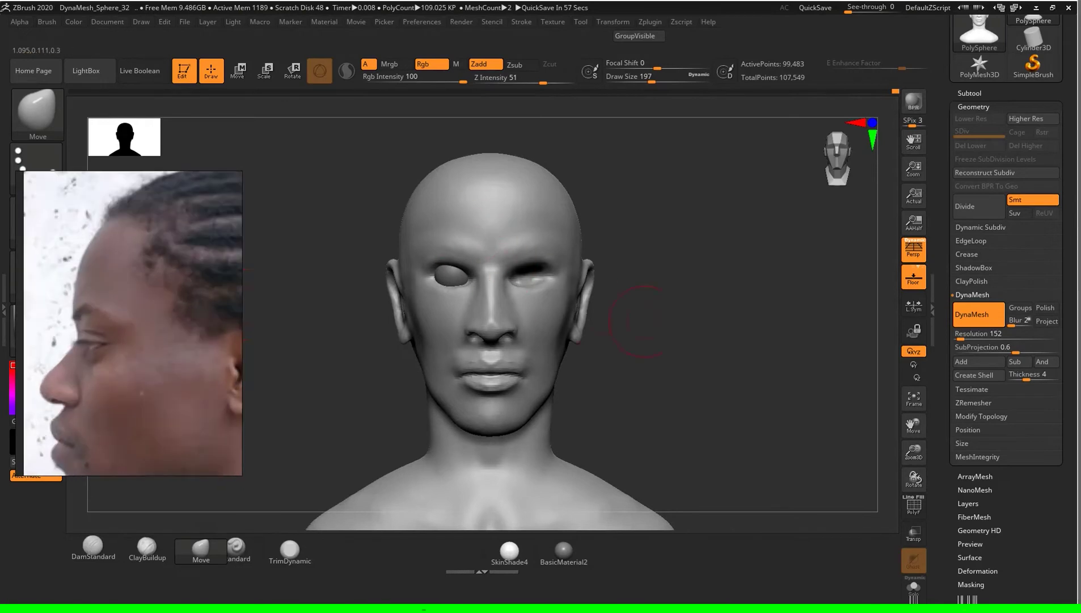
key("s")
left_click_drag(696, 352, 692, 352)
mouse_move(737, 284)
left_mouse_down("alt")
mouse_move(738, 318)
mouse_move(699, 325)
left_mouse_up("alt")
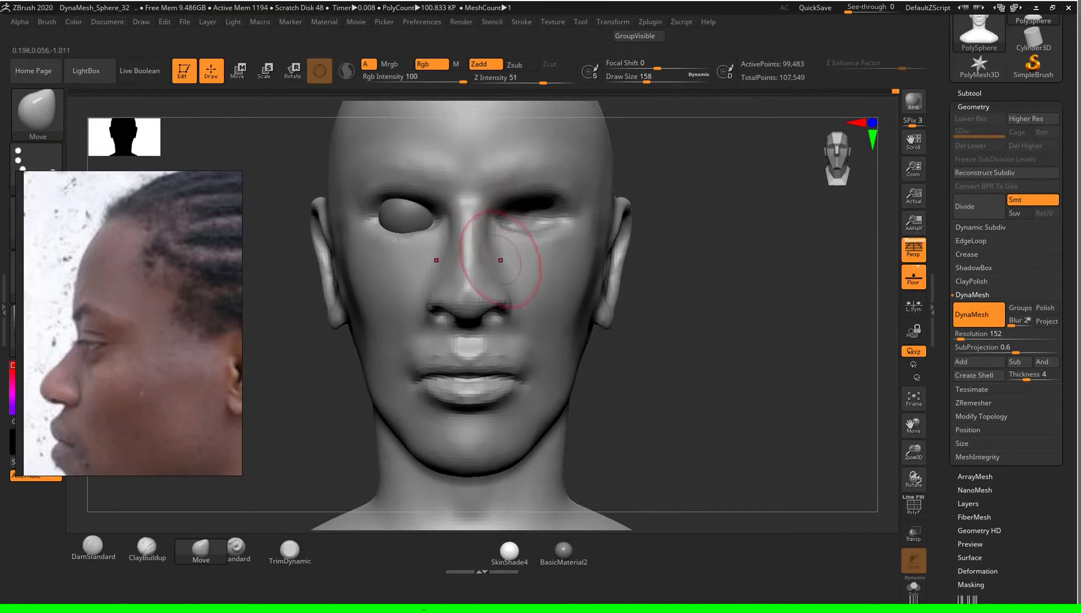
left_click_drag(726, 350, 690, 289)
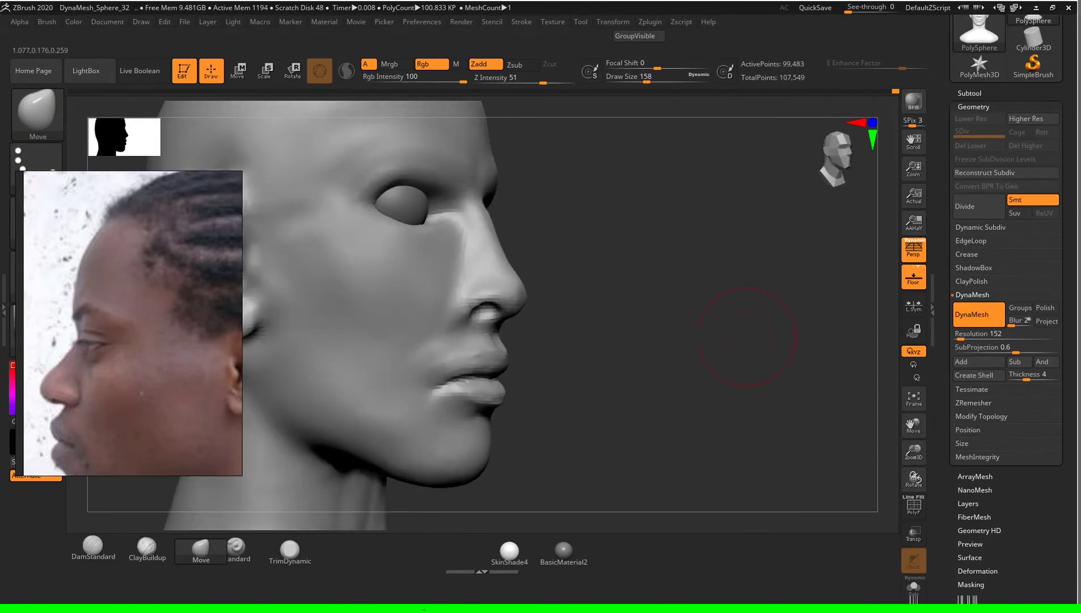
Step: Push the nose profile toward the photo with the Move brush at size 108
key("s")
left_click(688, 289)
scroll(610, 270, "up", 3)
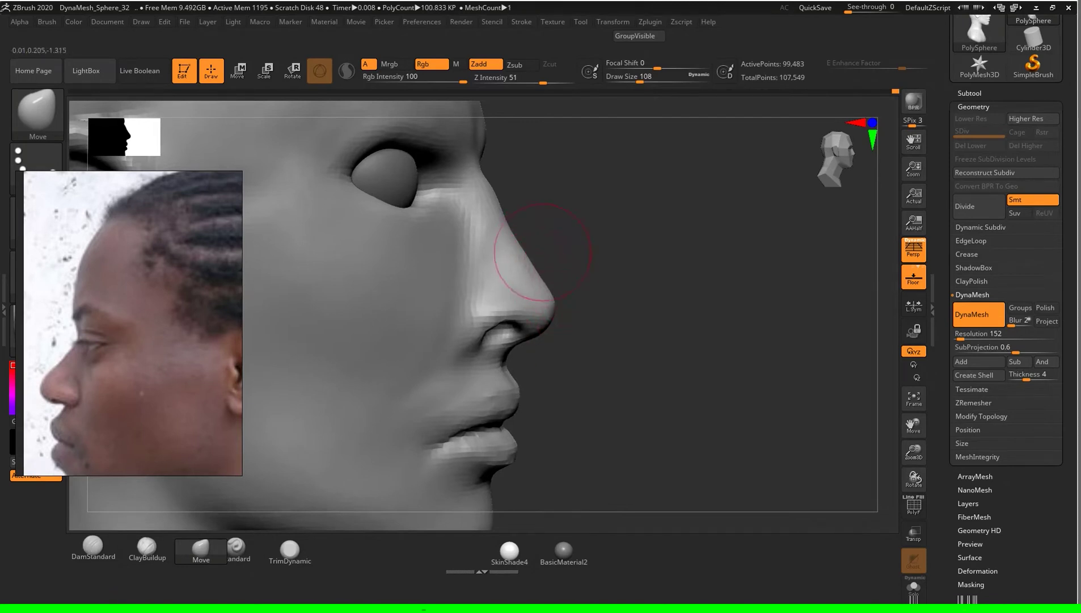
left_click_drag(822, 318, 732, 315, "shift")
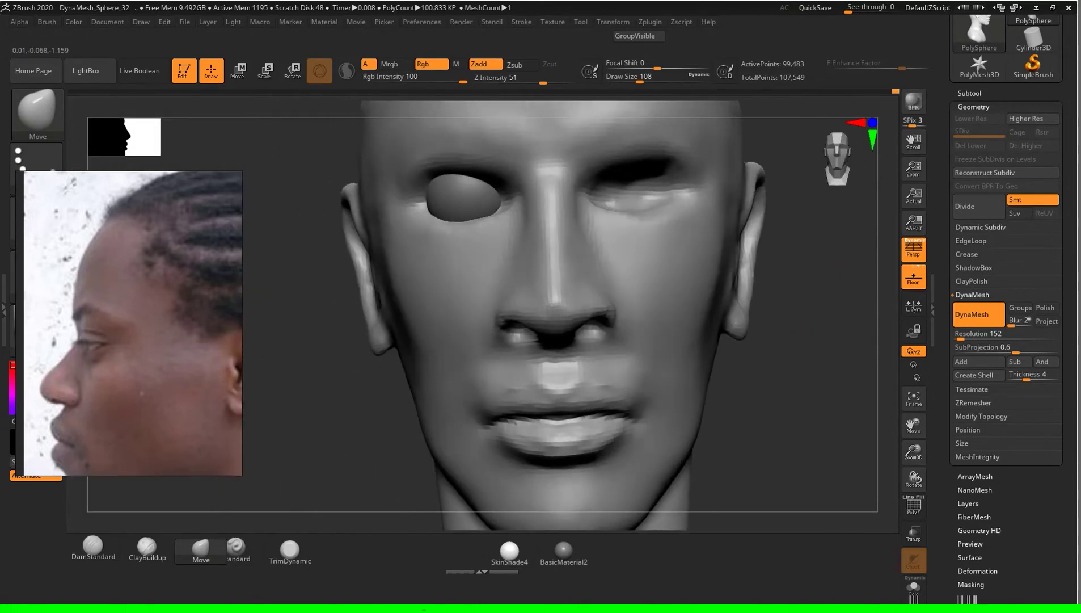
left_click_drag(777, 379, 796, 349)
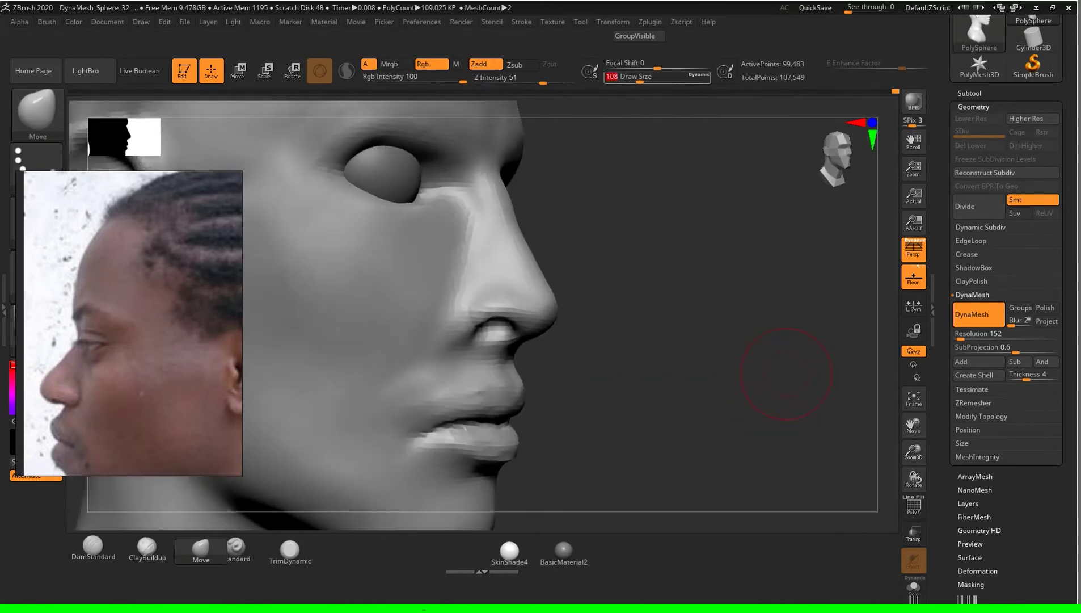
Step: Carve the crease around the nostril wing with DamStandard, then review the bust from several angles
left_click(93, 546)
mouse_move(675, 385)
left_mouse_down("shift")
mouse_move(683, 326)
mouse_move(492, 310)
left_mouse_up("shift")
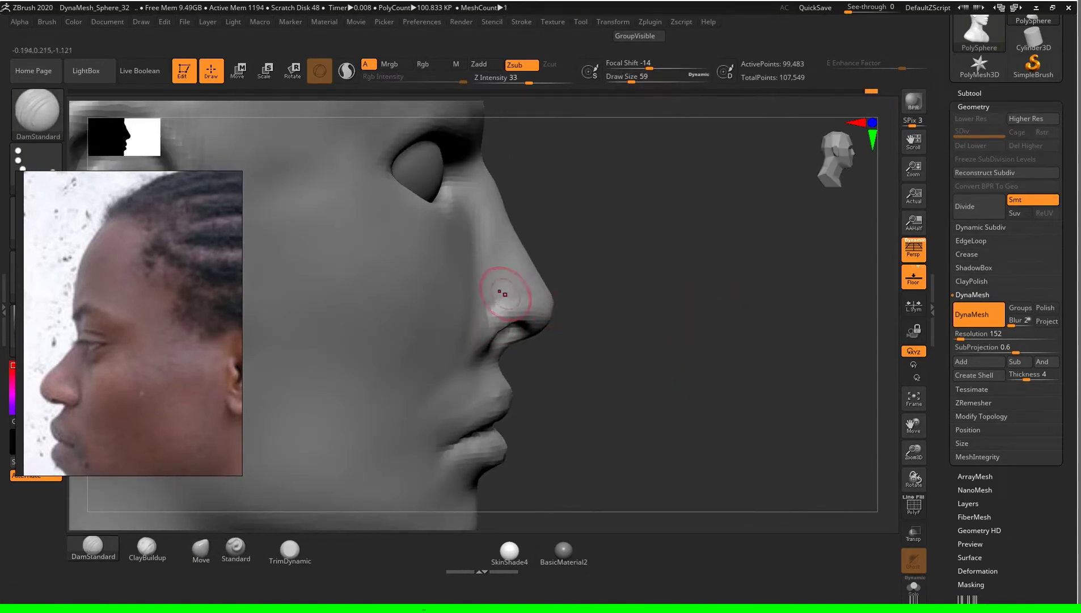
left_click_drag(737, 341, 761, 301)
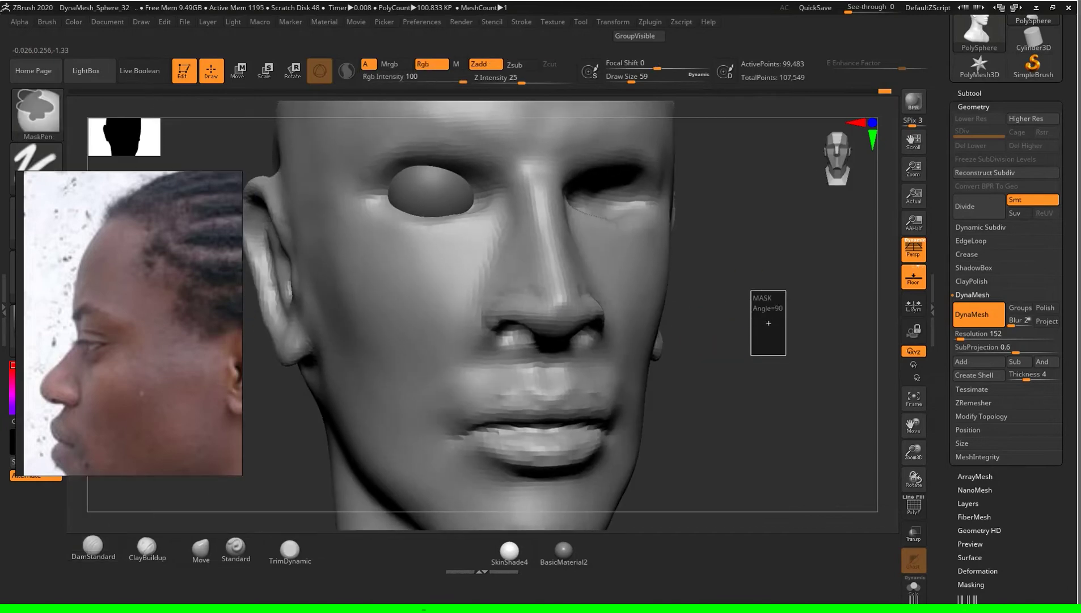
left_click_drag(784, 382, 504, 304)
key("f")
left_click_drag(738, 341, 652, 341)
left_click_drag(737, 397, 738, 454, "alt")
left_click_drag(738, 341, 624, 340)
left_click_drag(737, 341, 851, 340)
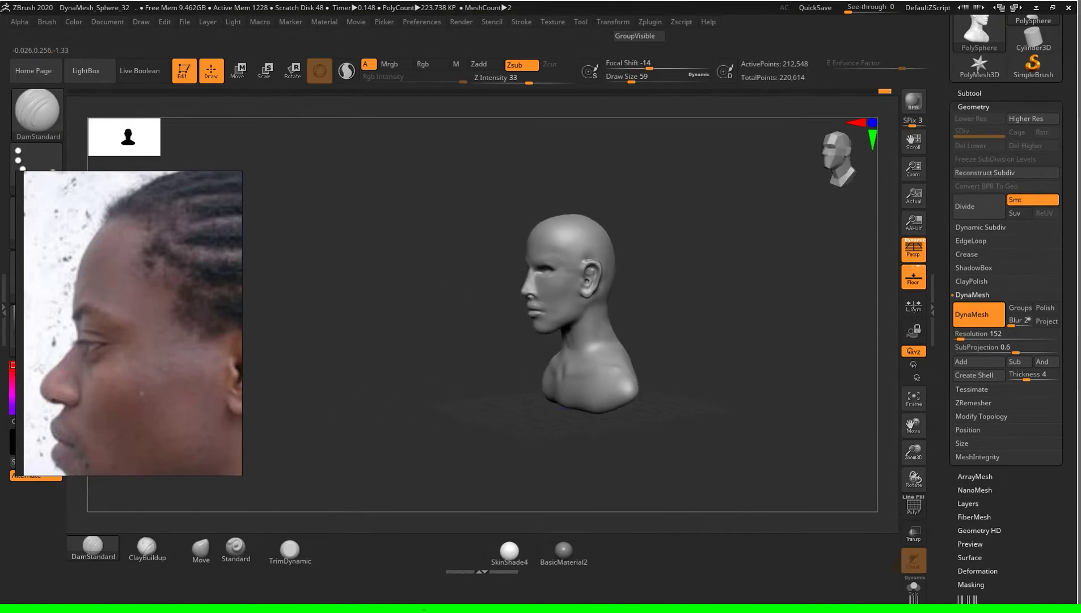
Step: Smooth around the ear and side of the head, then frame the whole bust in three-quarter view
left_click_drag(723, 340, 724, 255, "alt")
mouse_move(794, 341)
left_mouse_down("alt")
mouse_move(721, 340)
mouse_move(724, 327)
mouse_move(646, 333)
left_mouse_up("alt")
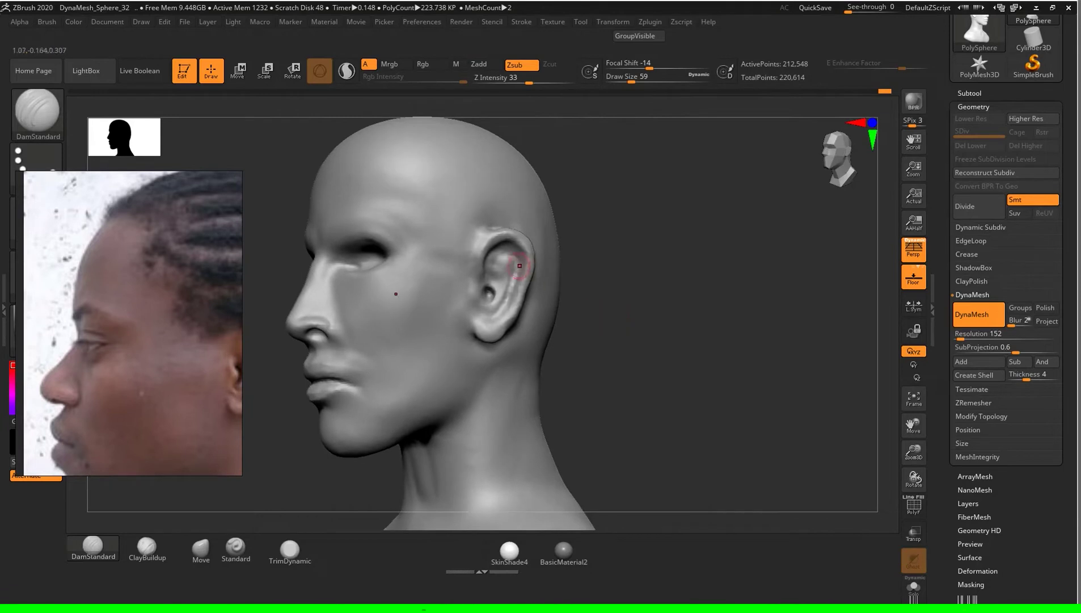
key("shift")
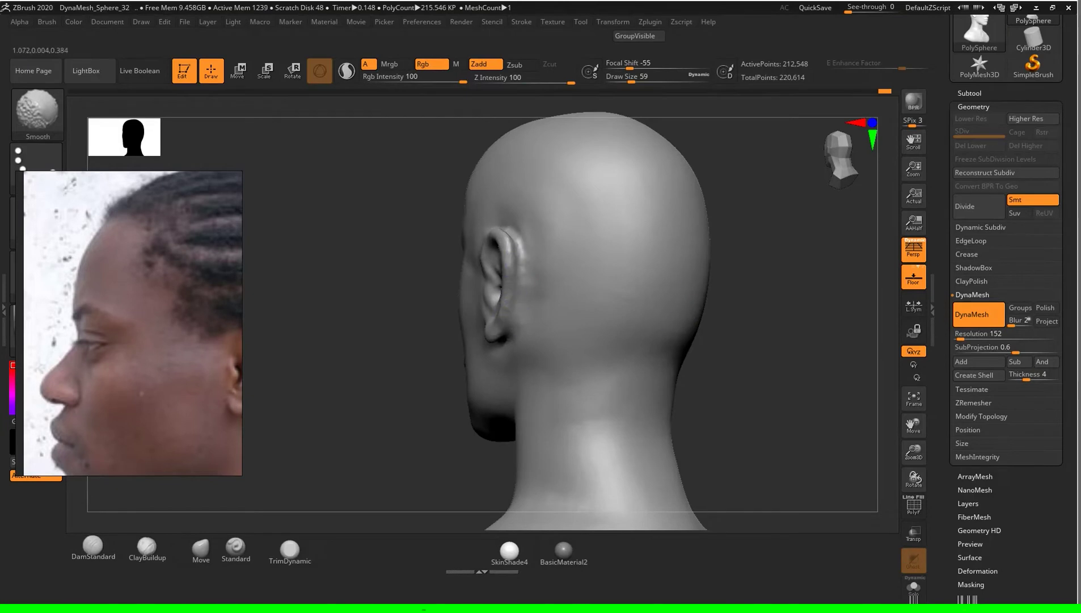
mouse_move(808, 397)
left_mouse_down("shift")
mouse_move(770, 368)
mouse_move(840, 366)
mouse_move(741, 378)
left_mouse_up("shift")
key("f")
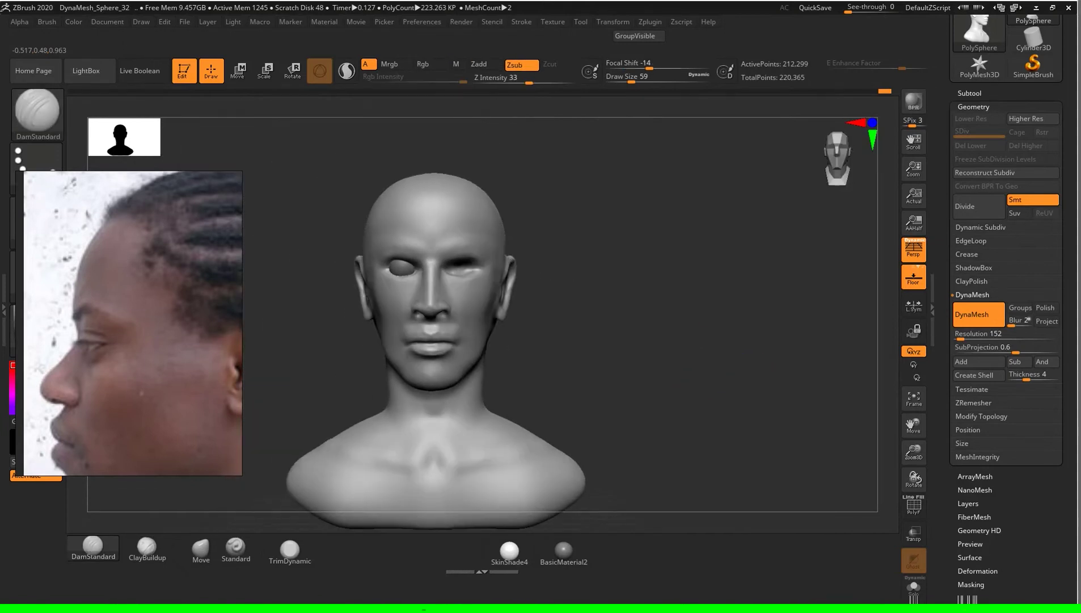
left_click_drag(740, 379, 756, 214)
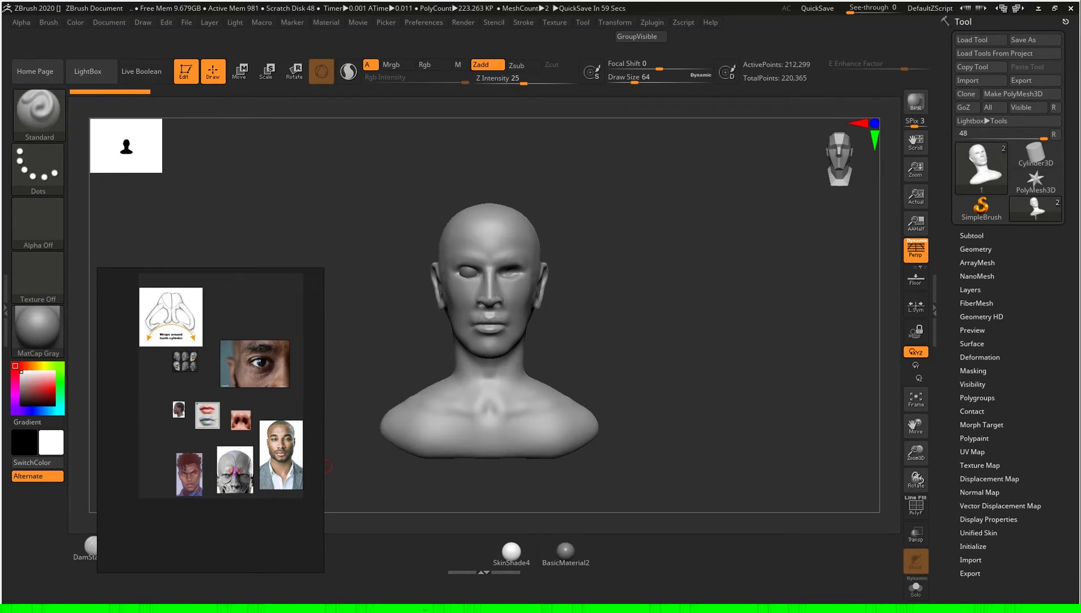
Step: Move the PureRef board up, rearrange the skull and portrait images, and select the bald man's portrait
left_click_drag(318, 465, 262, 357)
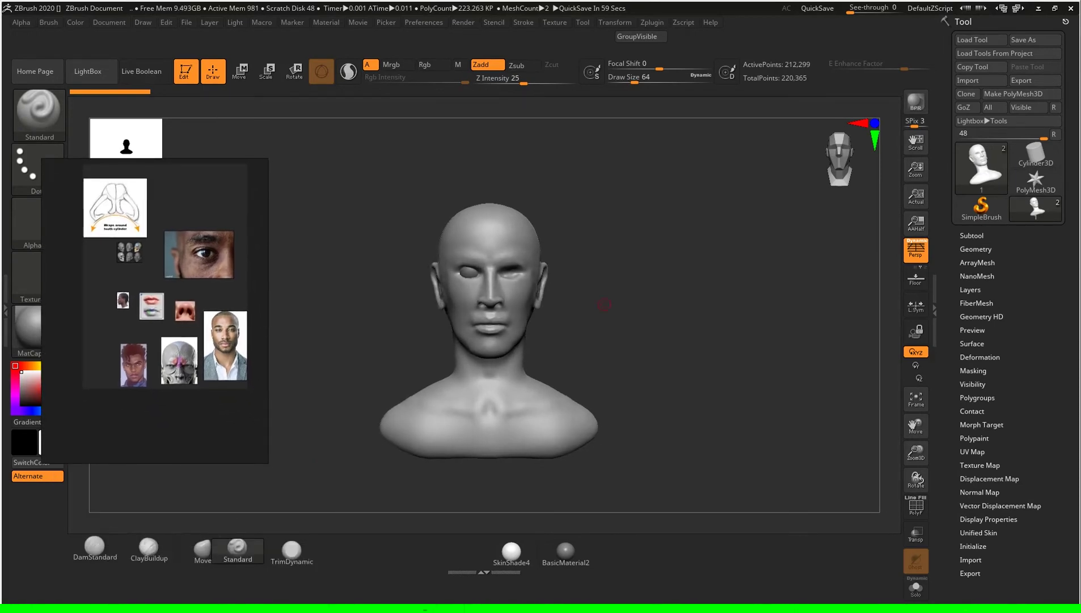
scroll(201, 260, "up", 4)
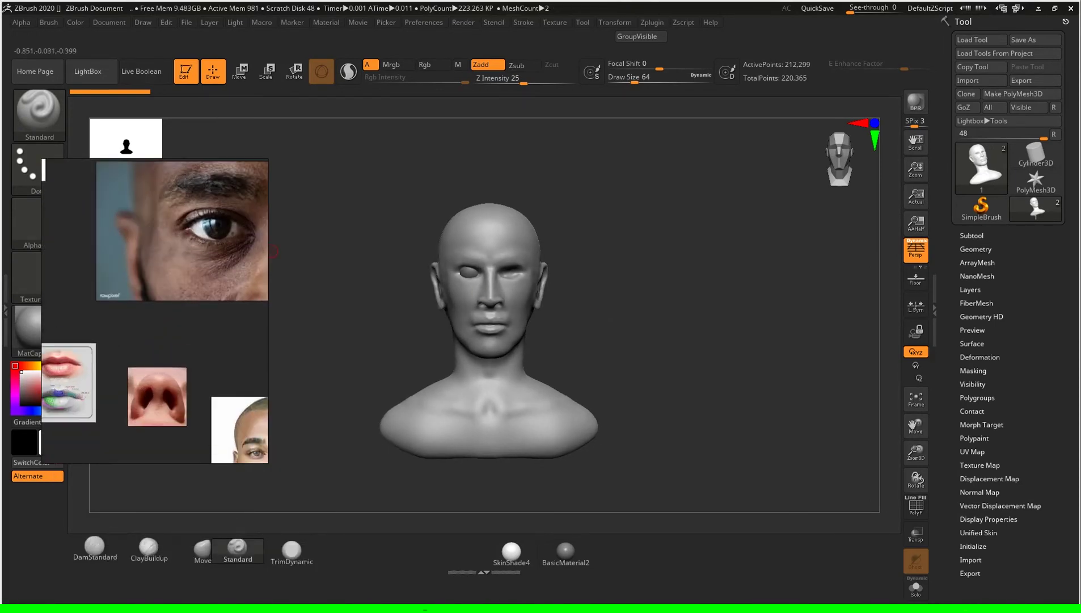
middle_click_drag(170, 341, 122, 178)
scroll(154, 311, "down", 3)
left_click_drag(209, 327, 84, 353)
left_click_drag(170, 338, 239, 336)
left_click_drag(113, 342, 156, 352)
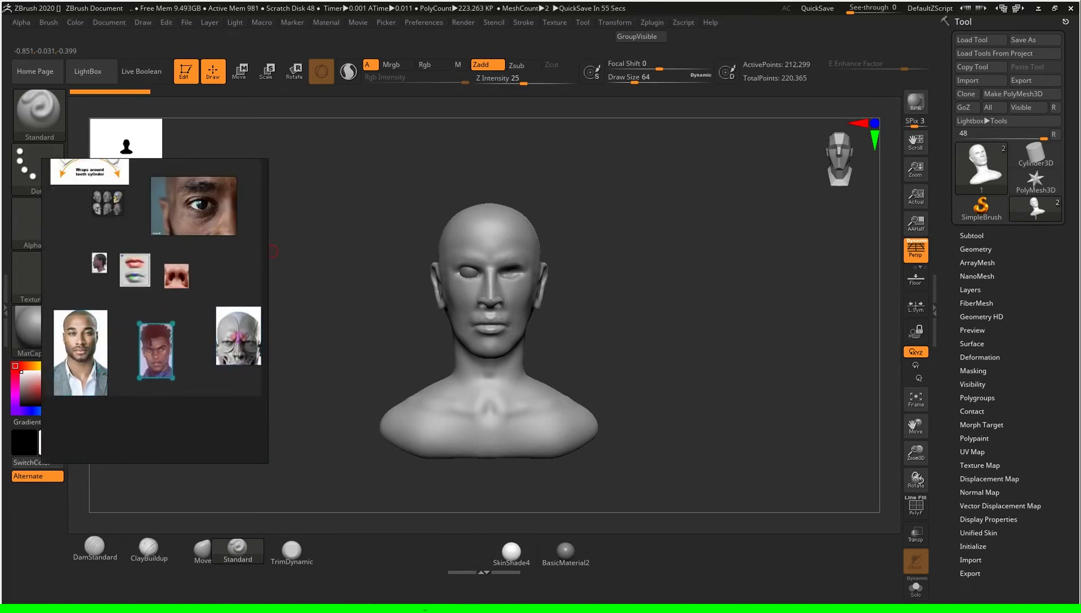
scroll(156, 349, "up", 3)
scroll(153, 354, "down", 3)
left_click(102, 350)
Step: Browse the reference board to the nose anatomy diagram and shift the close-up to its lower part
scroll(91, 337, "up", 4)
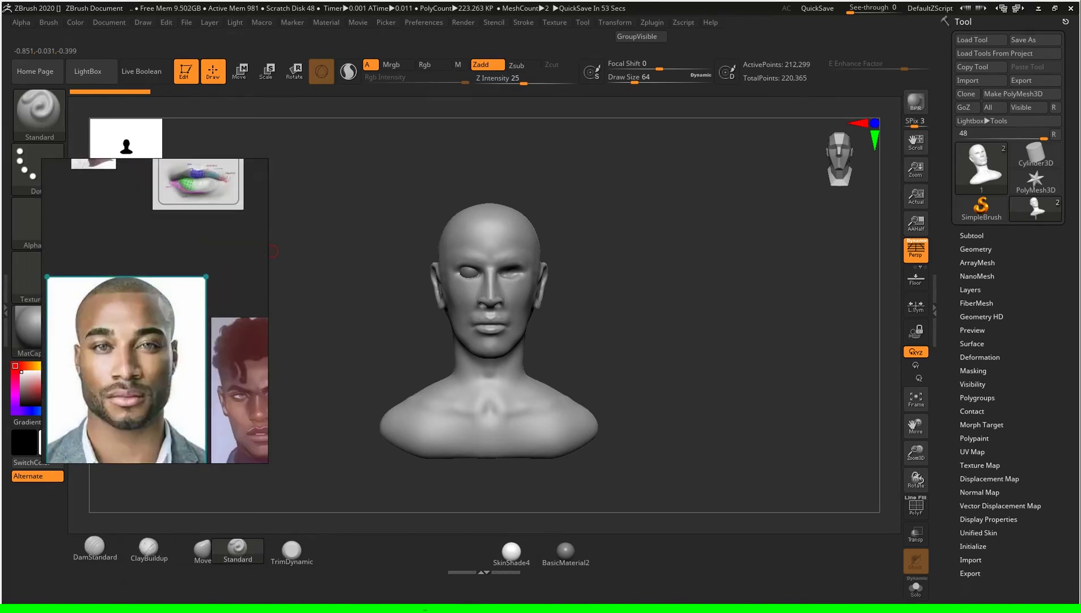
scroll(126, 341, "down", 2)
scroll(145, 262, "down", 3)
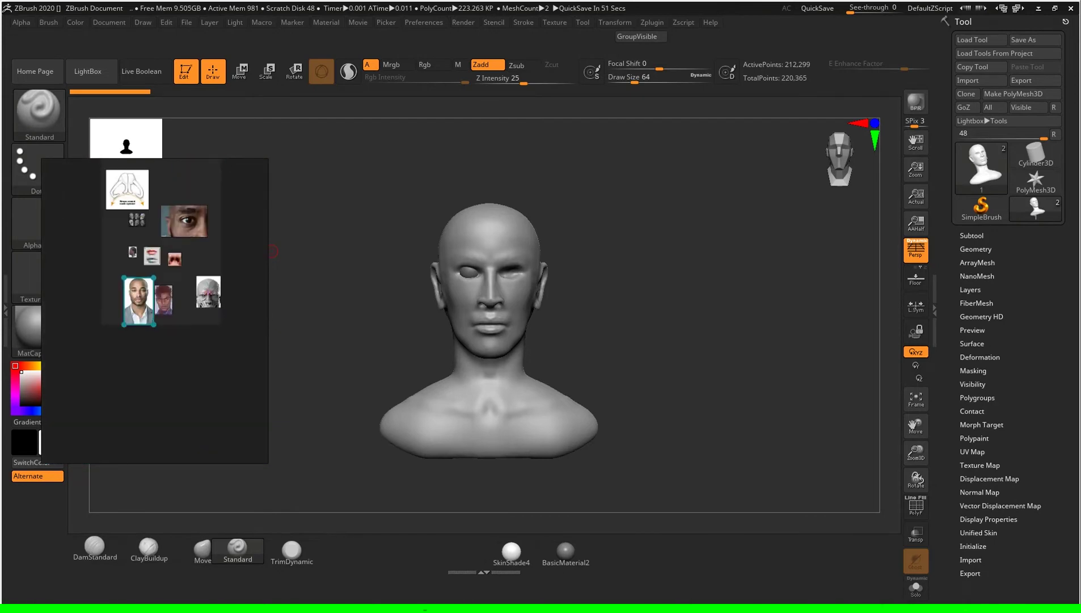
scroll(138, 221, "up", 2)
left_click(102, 221)
scroll(102, 222, "up", 1)
scroll(102, 222, "up", 3)
scroll(160, 245, "down", 1)
scroll(160, 245, "down", 2)
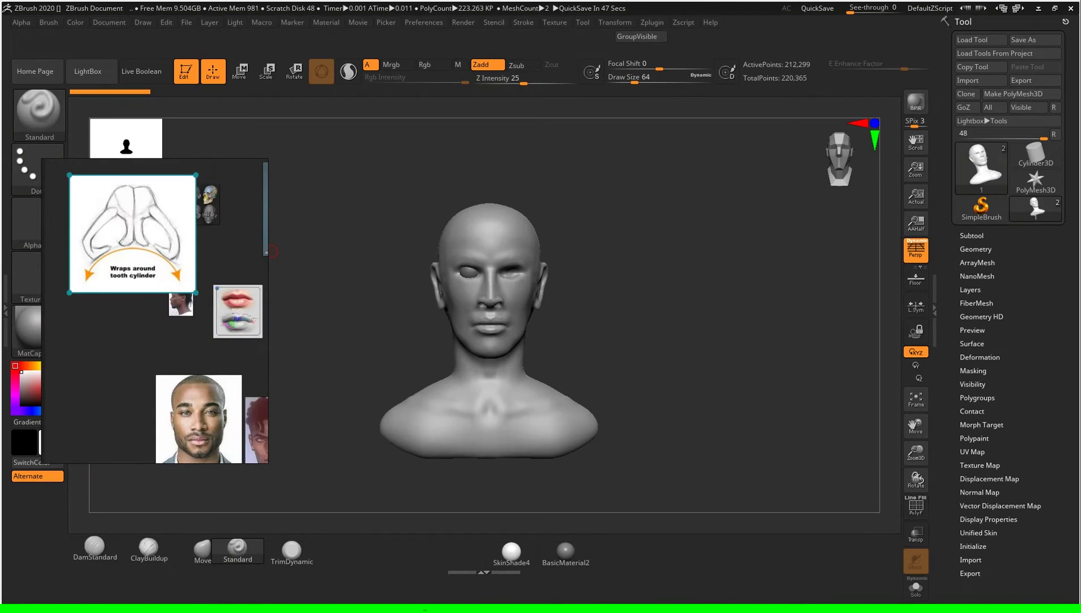
scroll(126, 273, "up", 3)
scroll(104, 252, "down", 2)
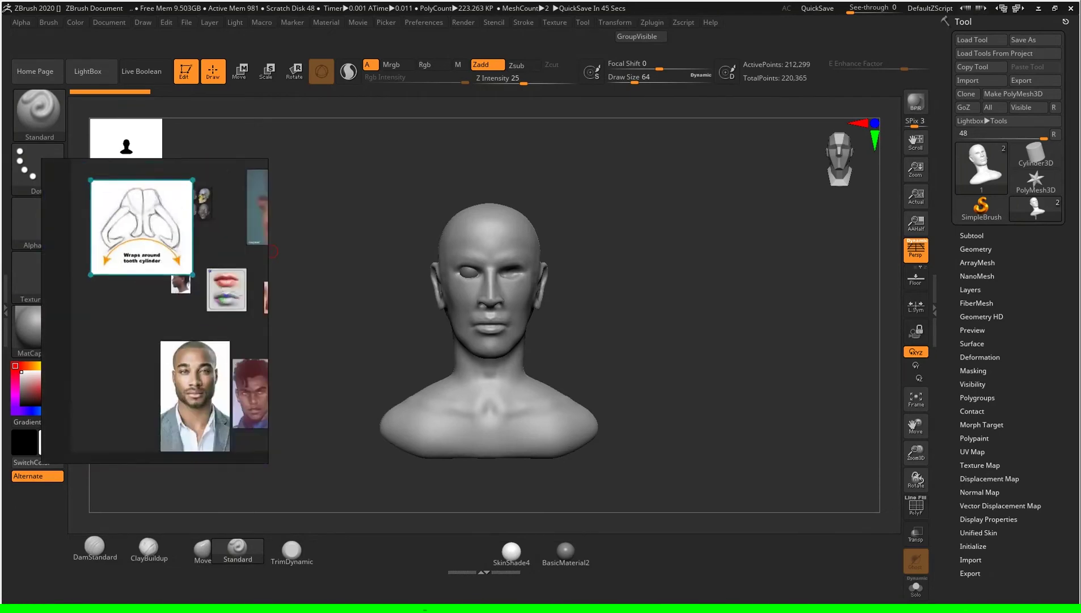
scroll(104, 251, "down", 2)
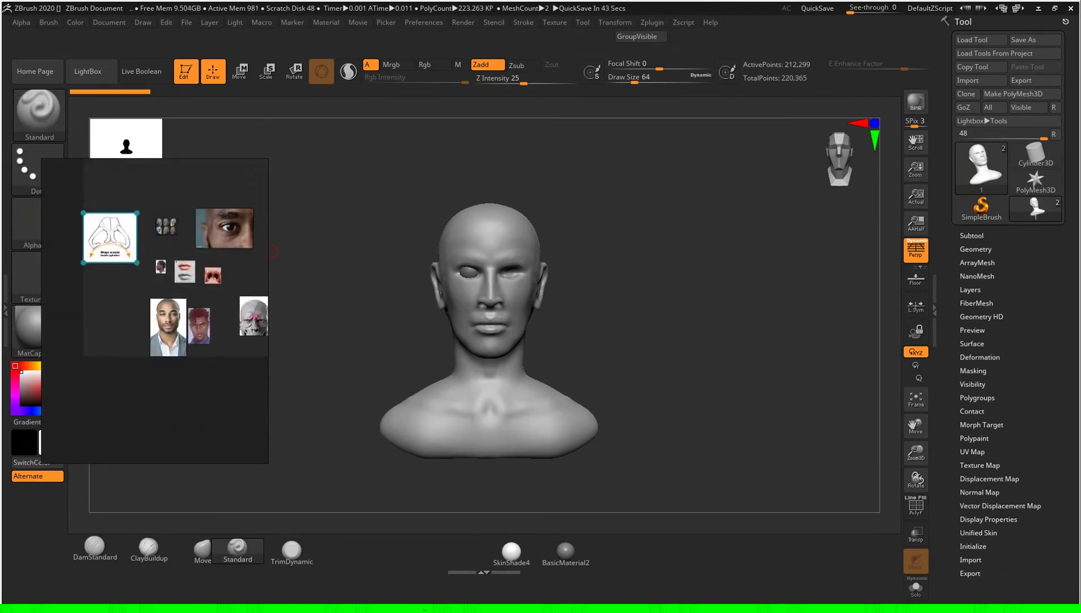
scroll(259, 314, "up", 2)
scroll(259, 314, "up", 2)
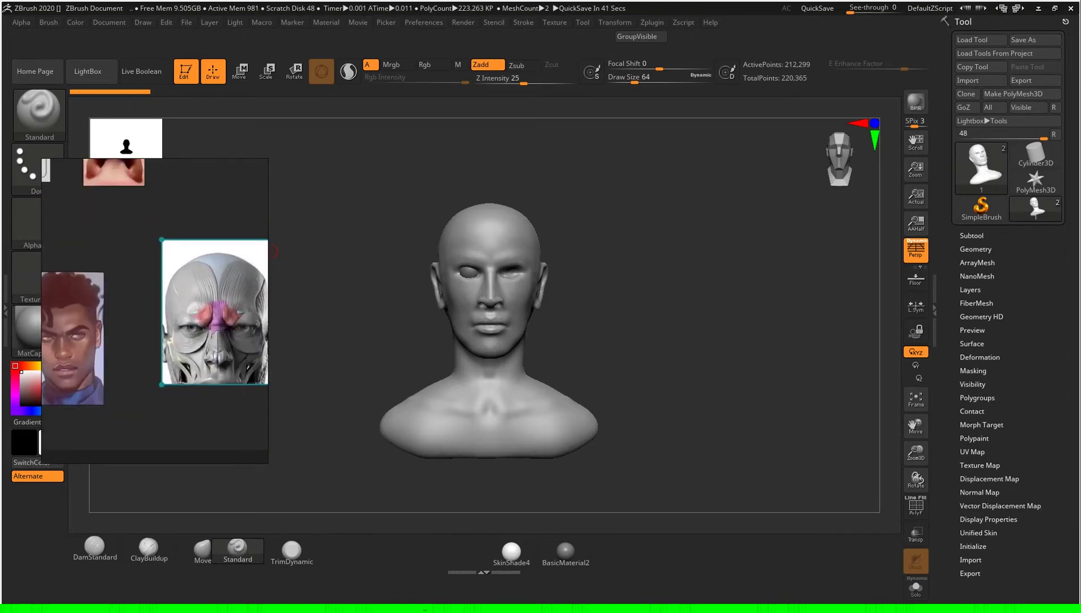
scroll(259, 314, "up", 3)
scroll(188, 306, "down", 2)
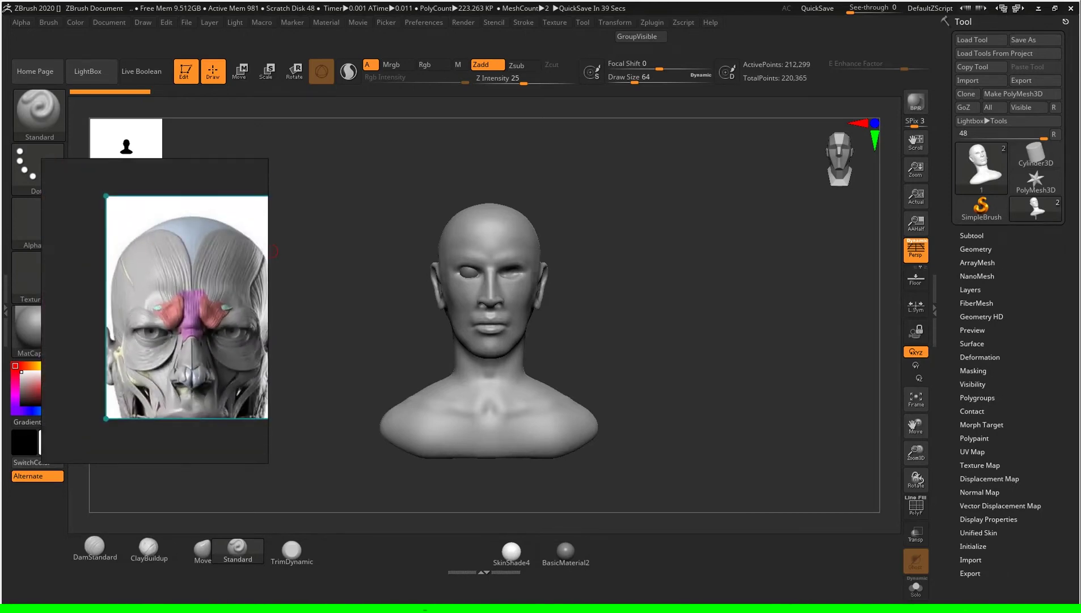
scroll(188, 340, "down", 2)
scroll(187, 341, "down", 1)
scroll(187, 341, "up", 3)
scroll(187, 340, "up", 3)
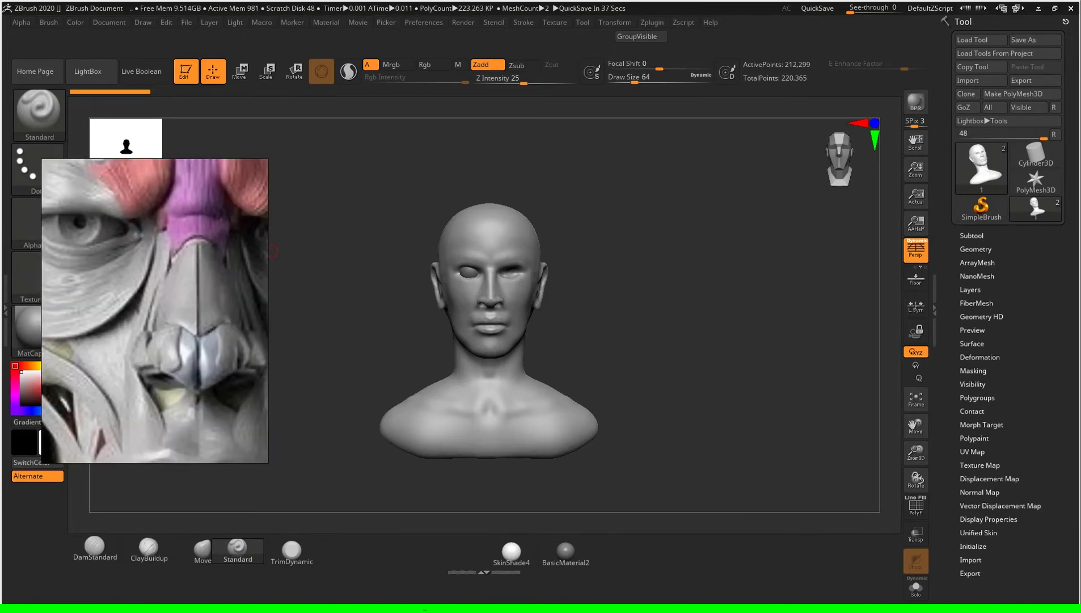
middle_click_drag(170, 312, 163, 270)
Step: Fill the reference view with the suited man's portrait and turn the head to a straight-on front view
mouse_move(272, 251)
left_mouse_down()
mouse_move(318, 256)
mouse_move(341, 170)
mouse_move(473, 348)
left_mouse_up()
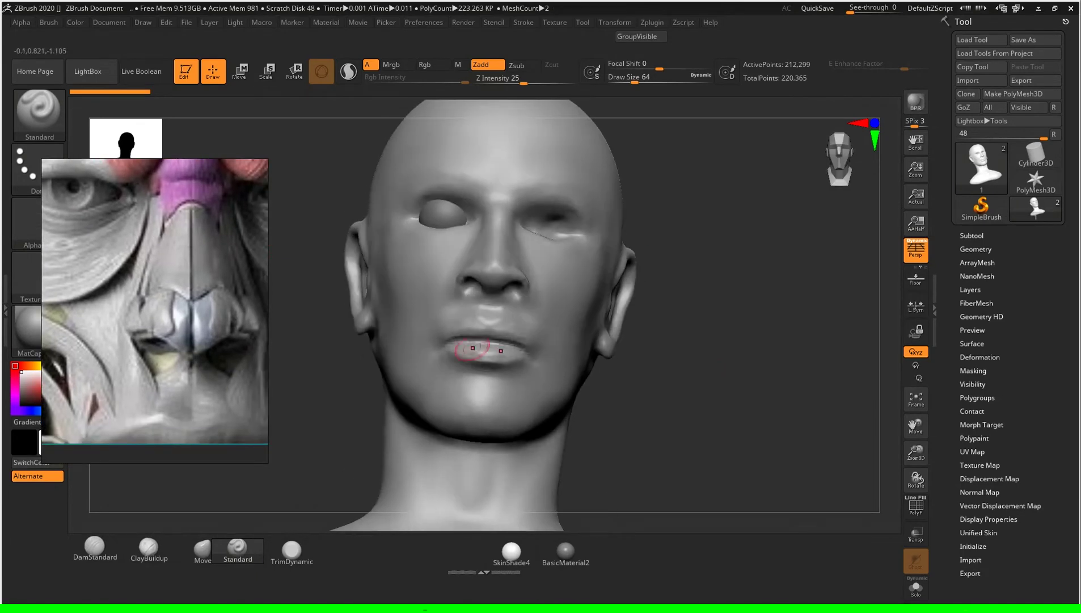
scroll(238, 317, "down", 3)
scroll(239, 318, "down", 3)
double_click(113, 313)
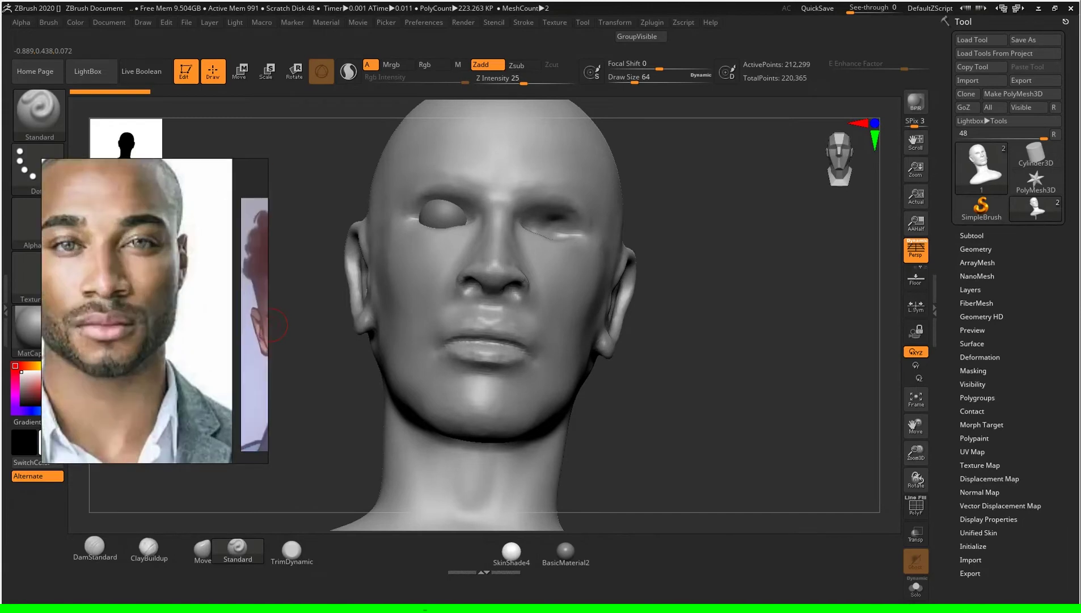
left_click_drag(753, 415, 760, 420)
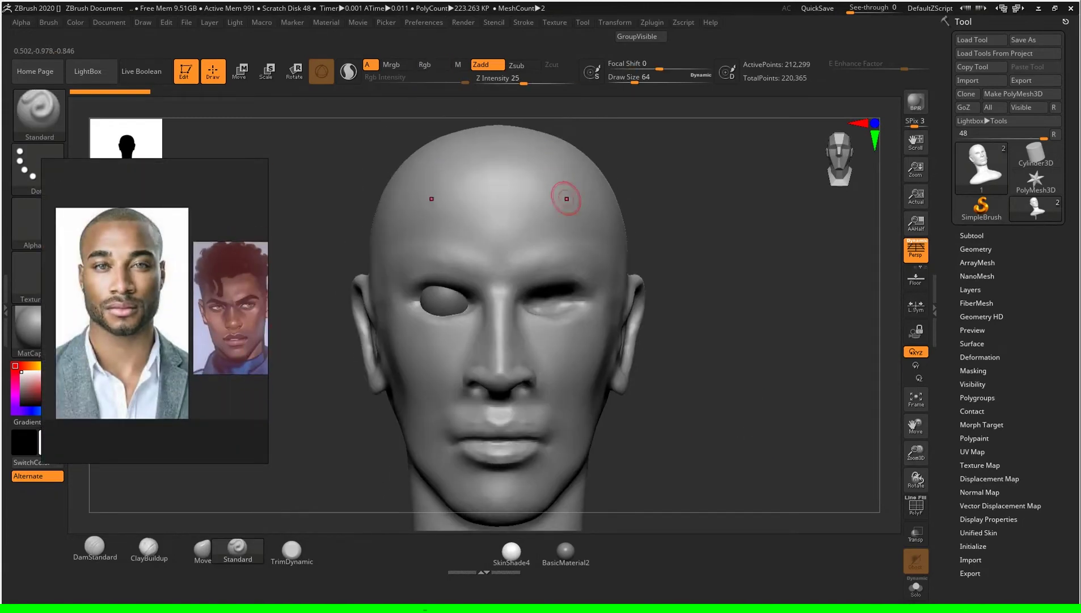
left_click_drag(681, 344, 704, 341)
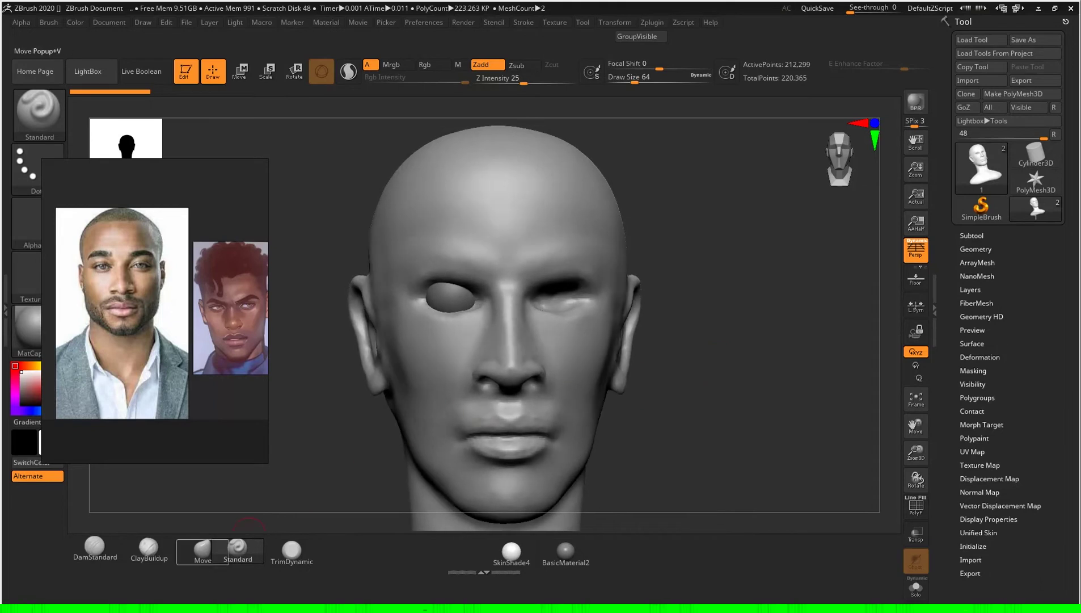
left_click(203, 550)
Step: Frame the bust and enlarge the Move brush to 430, then 550, checking the head from several angles
key("f")
mouse_move(681, 374)
left_mouse_down()
mouse_move(705, 382)
mouse_move(674, 348)
mouse_move(699, 353)
left_mouse_up()
key("s")
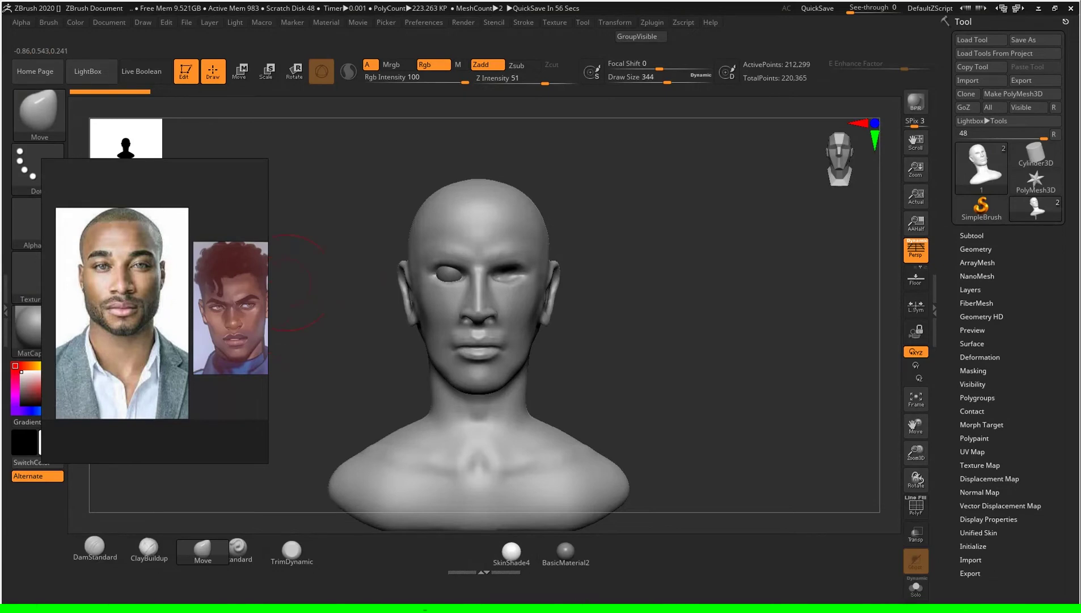
mouse_move(679, 365)
left_mouse_down()
mouse_move(601, 367)
mouse_move(680, 368)
mouse_move(641, 368)
mouse_move(687, 314)
mouse_move(684, 340)
mouse_move(579, 341)
left_mouse_up()
key("s")
left_click(688, 344)
key("s")
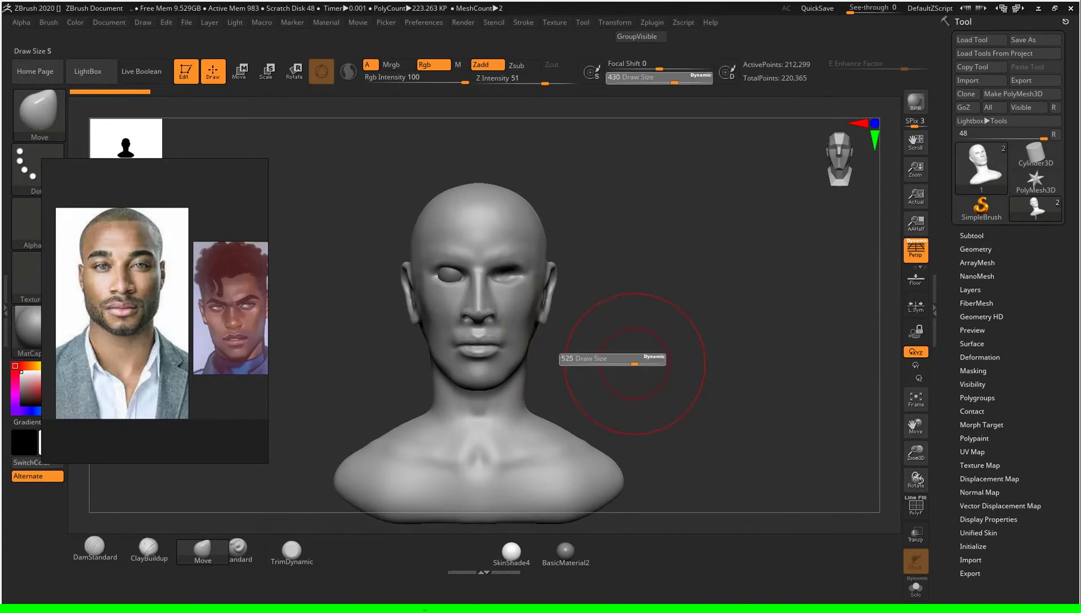
left_click_drag(628, 360, 637, 360)
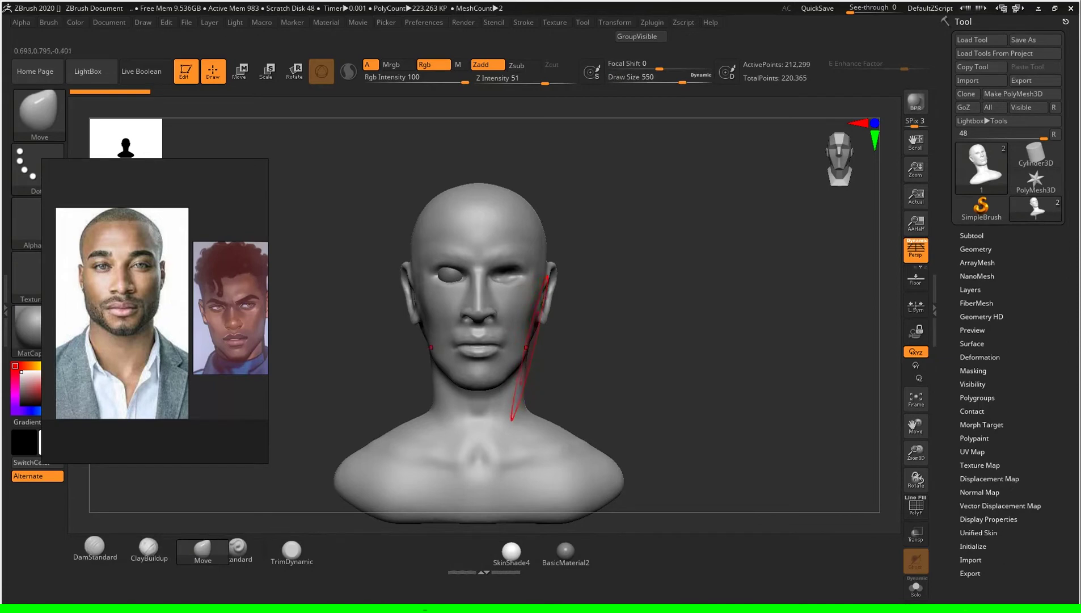
left_click_drag(561, 353, 555, 352)
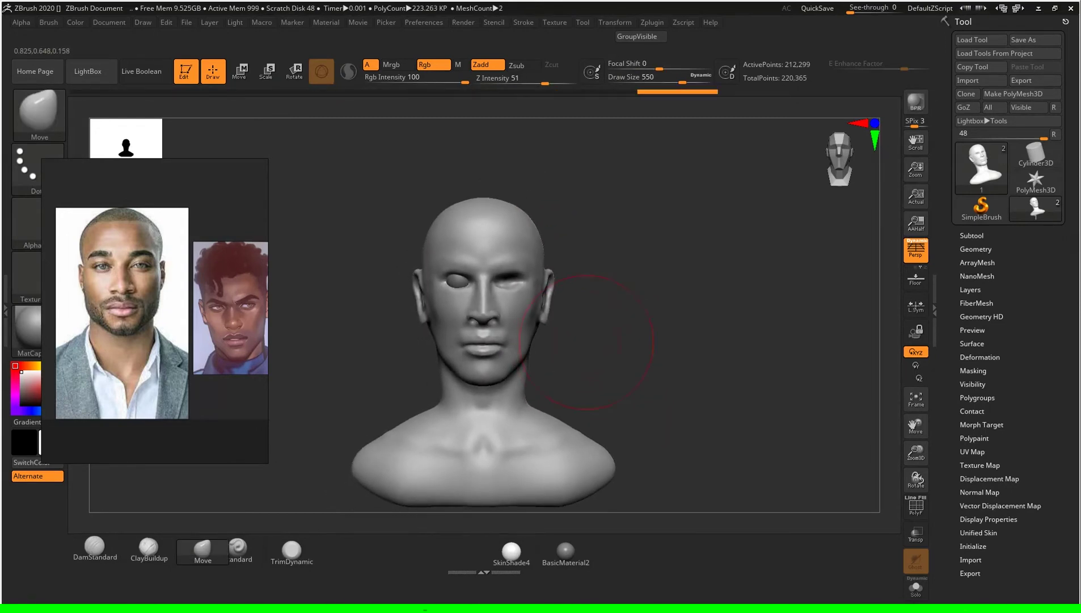
left_click_drag(590, 342, 558, 345)
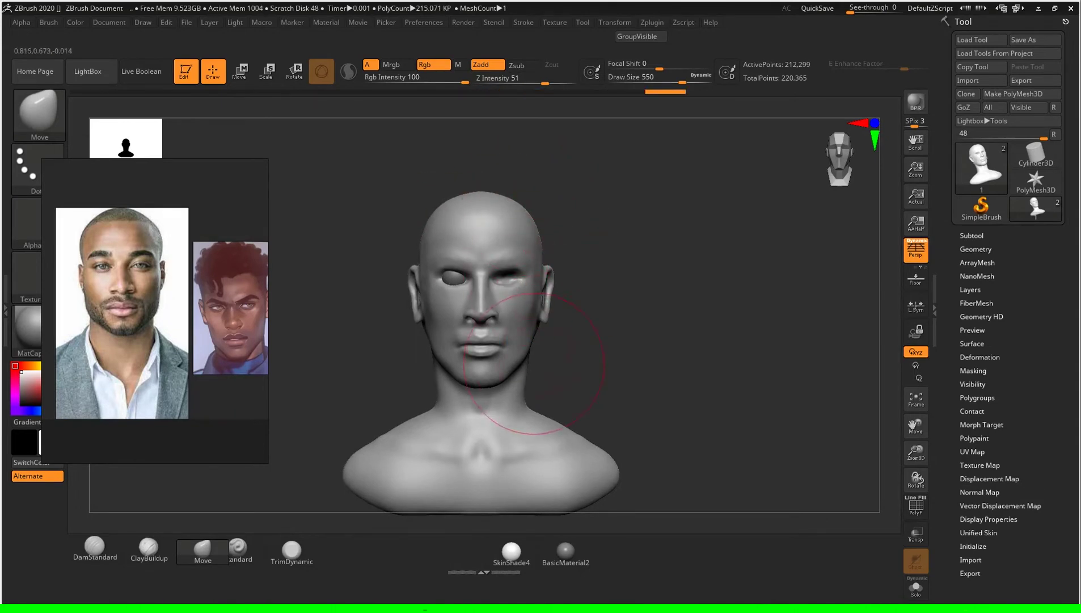
left_click_drag(536, 363, 625, 362)
Step: At brush size 324, pull the chin and jaw downward and check the profile and front
left_click_drag(617, 353, 639, 370, "alt")
key("s")
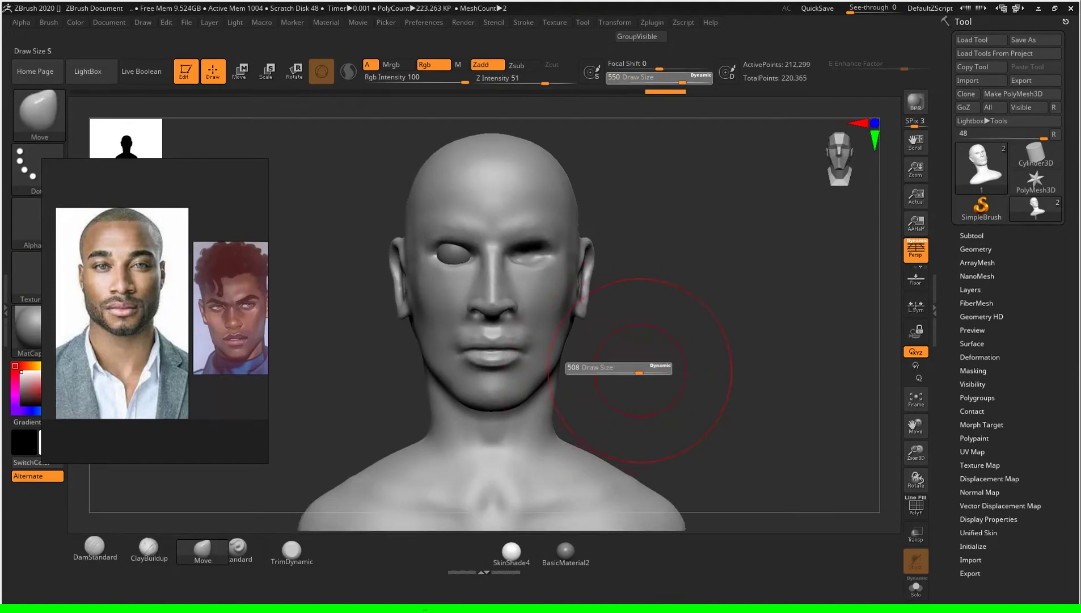
left_click_drag(632, 373, 644, 316, "alt")
key("s")
left_click_drag(491, 342, 491, 357)
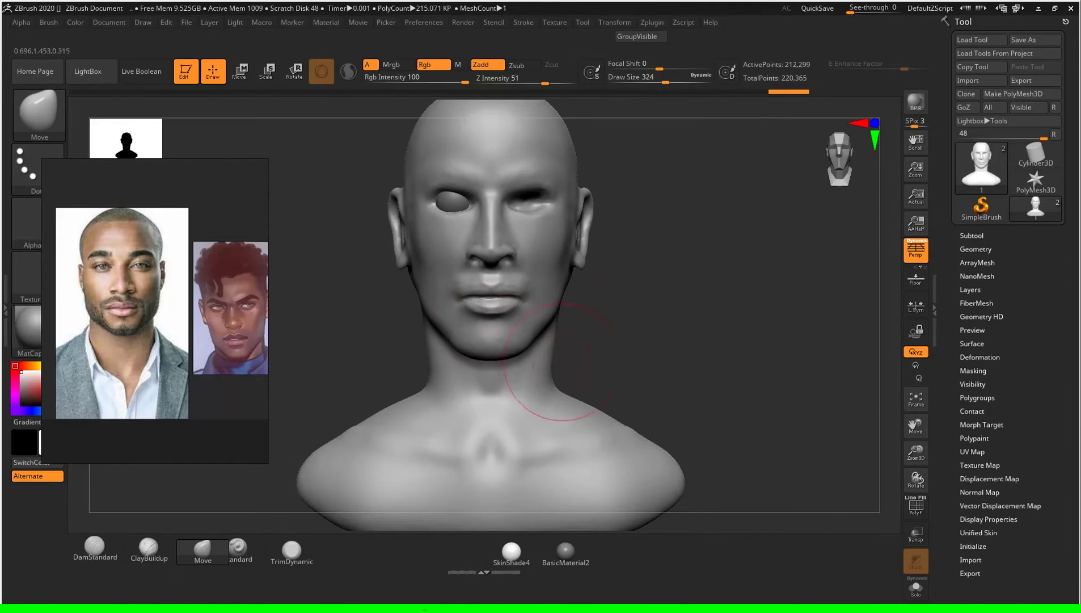
left_click_drag(488, 456, 499, 363)
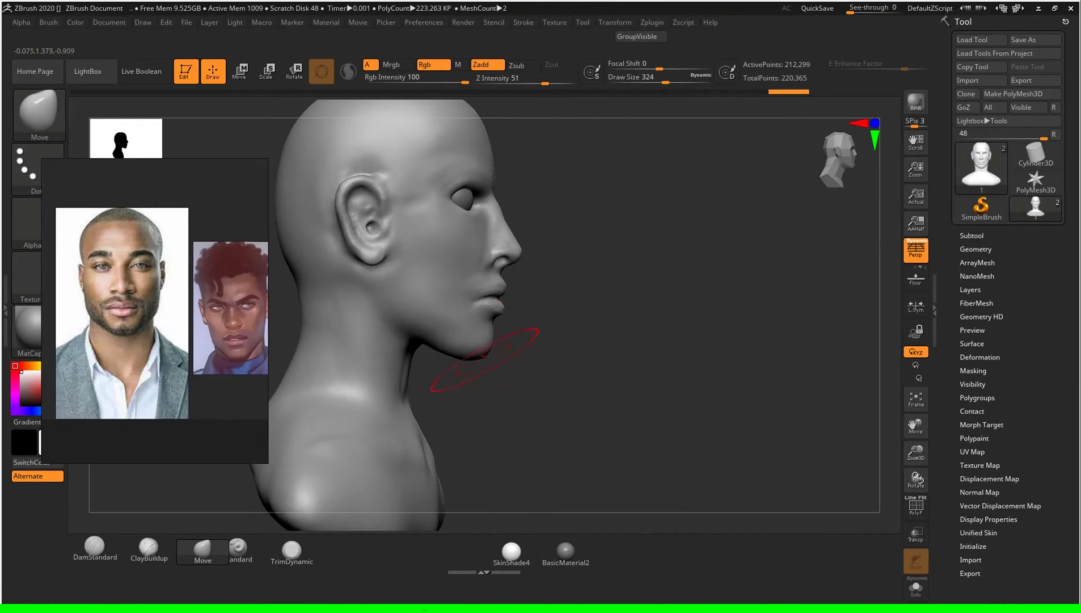
mouse_move(486, 358)
left_mouse_down()
mouse_move(397, 363)
mouse_move(567, 363)
left_mouse_up()
mouse_move(652, 318)
left_mouse_down("alt")
mouse_move(652, 374)
mouse_move(662, 339)
left_mouse_up("alt")
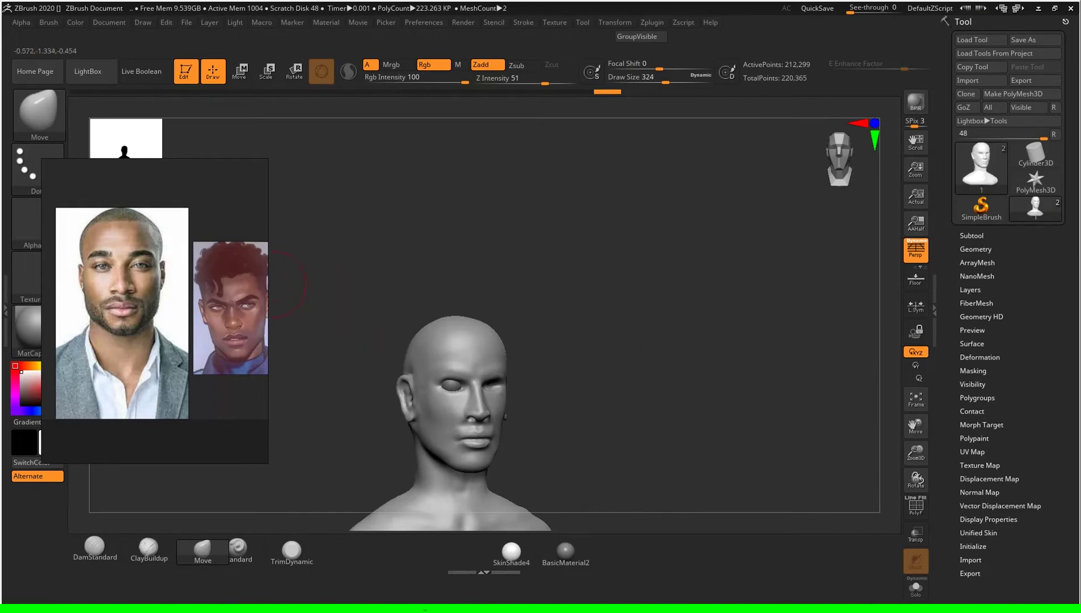
Step: Bring the eye close-up photo into the reference board and reposition it to show the eyebrow
scroll(155, 311, "down", 3)
scroll(155, 311, "up", 6)
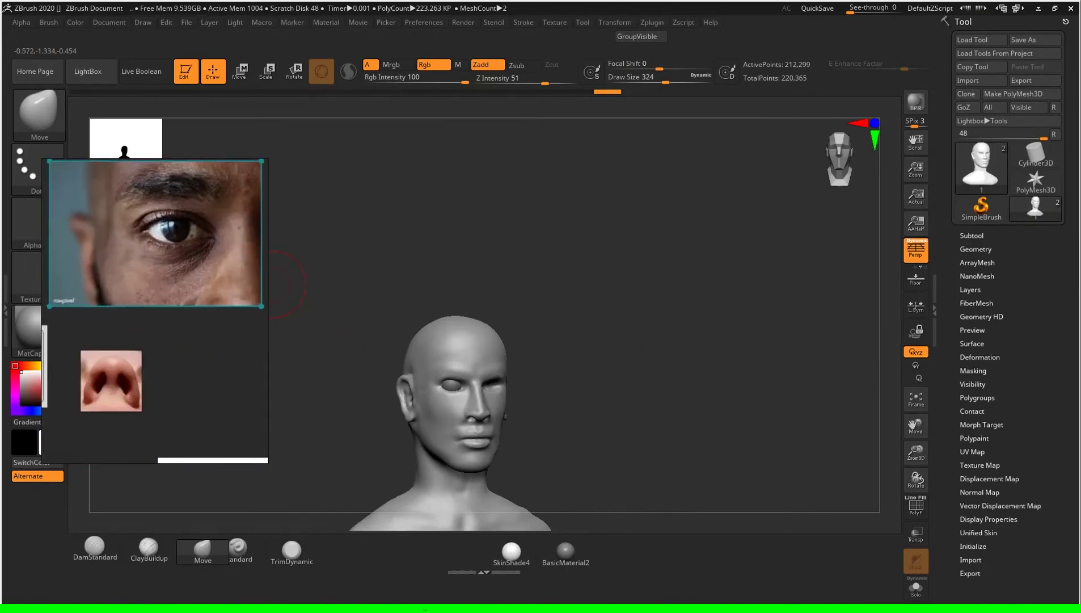
scroll(176, 249, "up", 3)
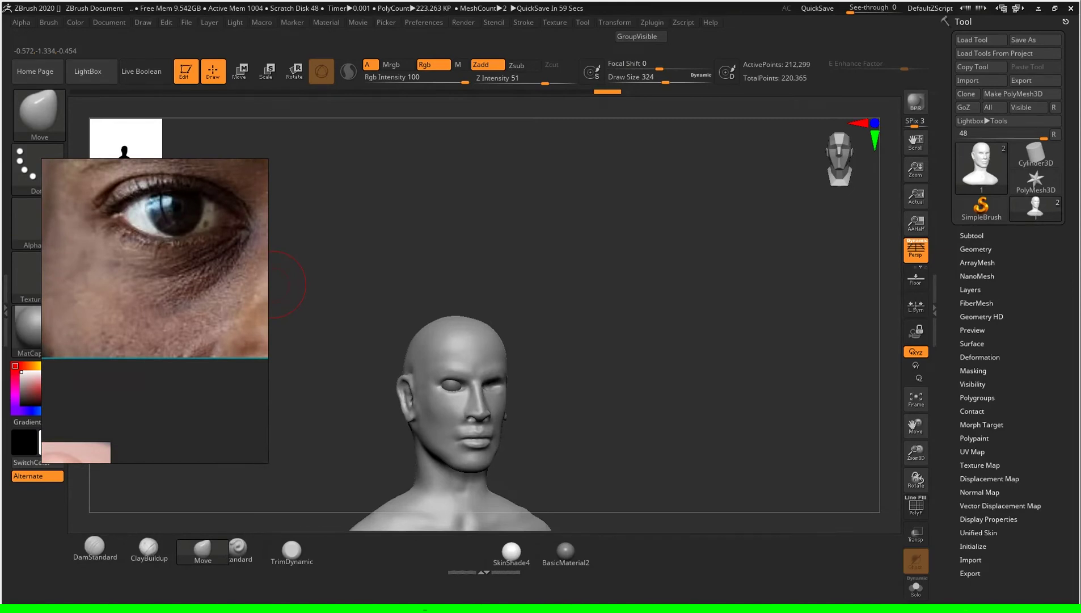
mouse_move(272, 284)
left_mouse_down()
mouse_move(684, 362)
mouse_move(652, 340)
left_mouse_up()
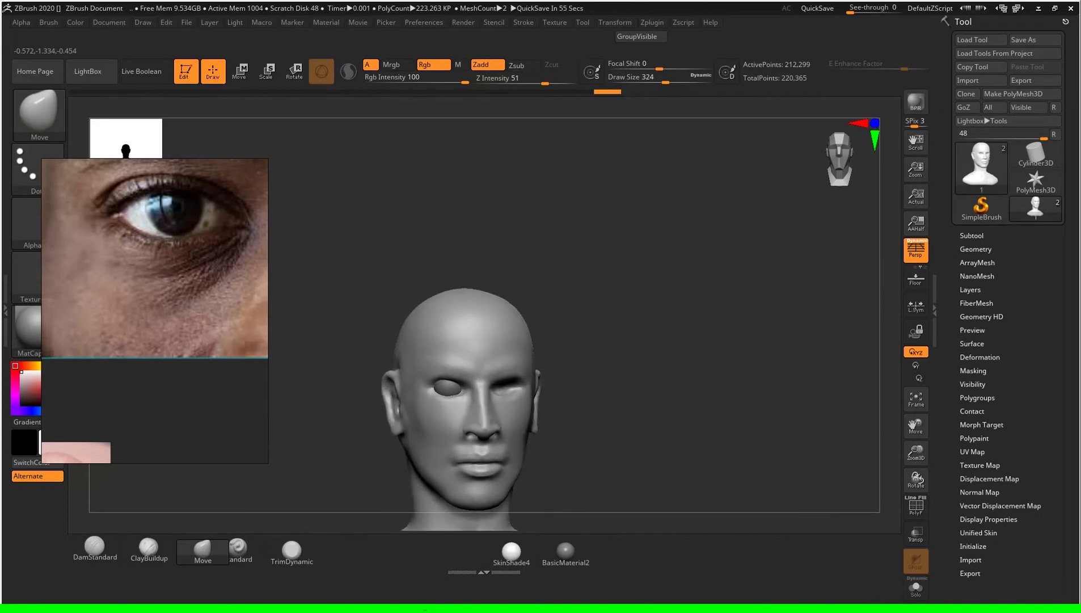
mouse_move(159, 227)
left_mouse_down()
mouse_move(137, 290)
mouse_move(176, 255)
left_mouse_up()
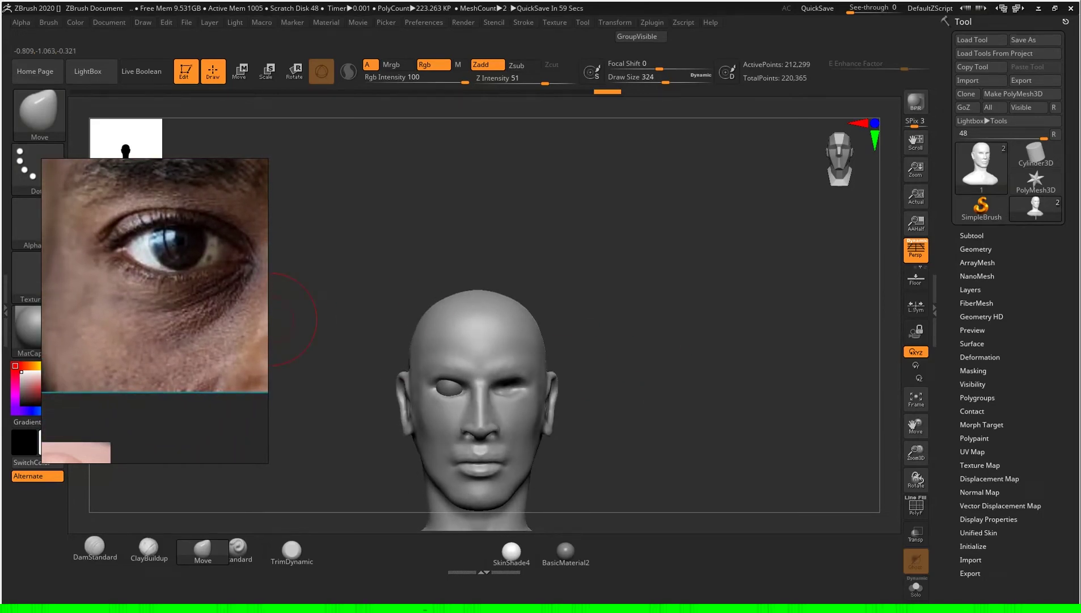
left_click_drag(153, 272, 167, 259)
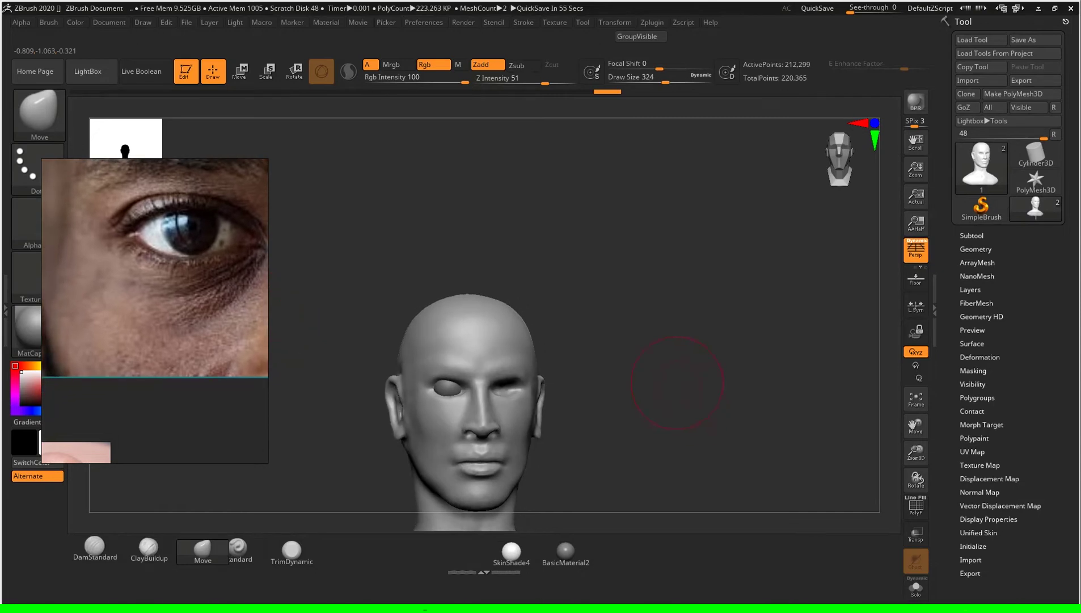
Step: Switch to the Standard brush and carve under the eye at small sizes: 116, 17, then 46
right_click_drag(639, 362, 670, 341, "ctrl")
key("s")
mouse_move(670, 341)
left_mouse_down()
mouse_move(696, 393)
mouse_move(607, 370)
left_mouse_up()
left_click(238, 547)
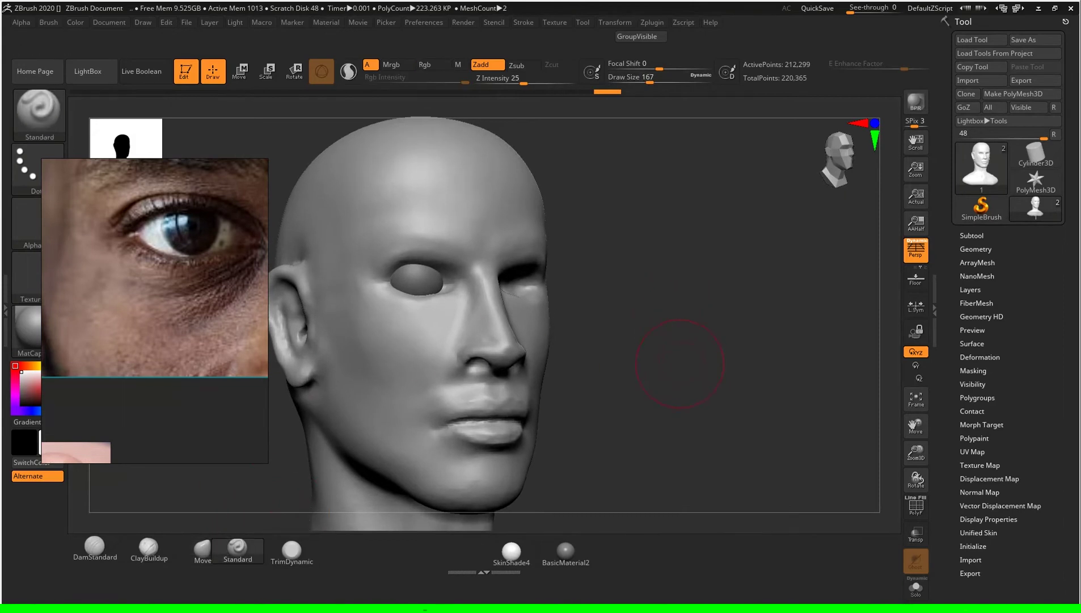
key("s")
left_click_drag(700, 373, 482, 321)
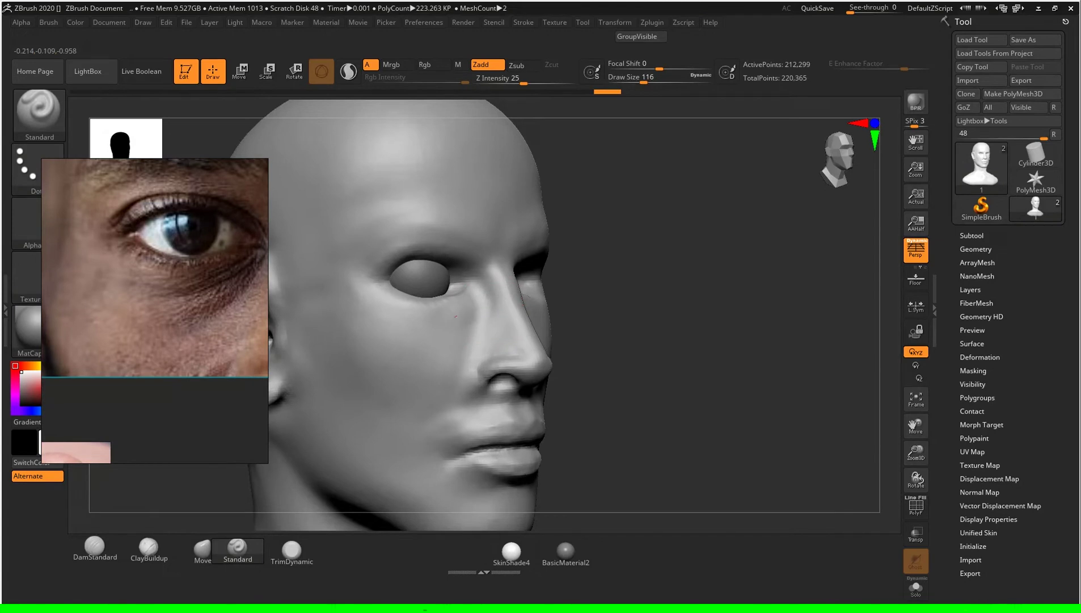
left_click(463, 284, "ctrl+shift")
type("s17")
key("Return")
key("ctrl+z")
type("s46")
key("Return")
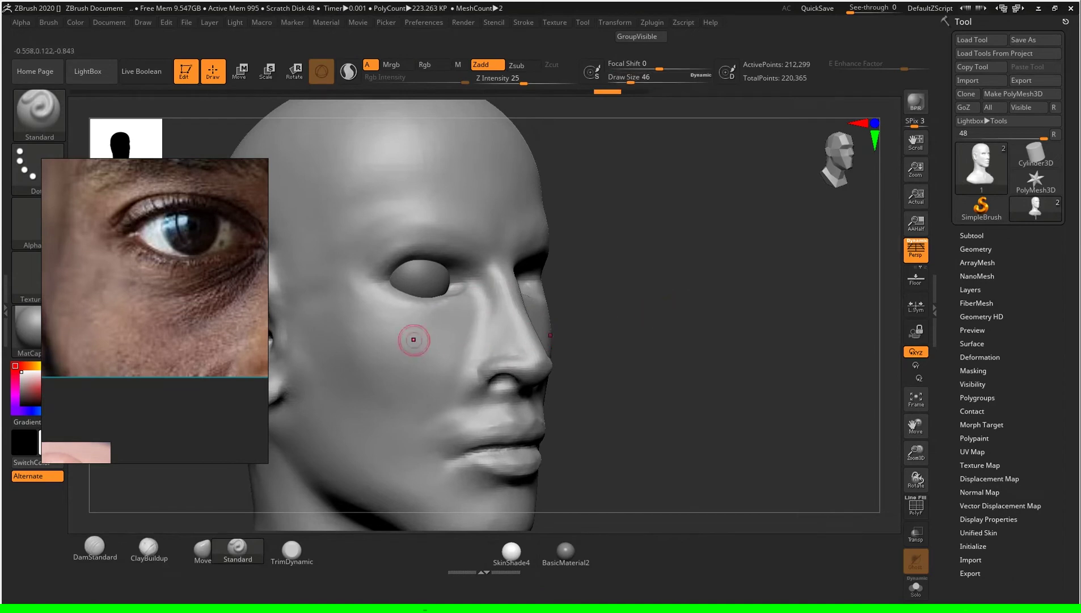
Step: Keep refining the lower eye socket, trying brush size 145 and settling on 90
left_click(485, 335, "ctrl+shift")
type("s145")
key("Return")
key("ctrl+z")
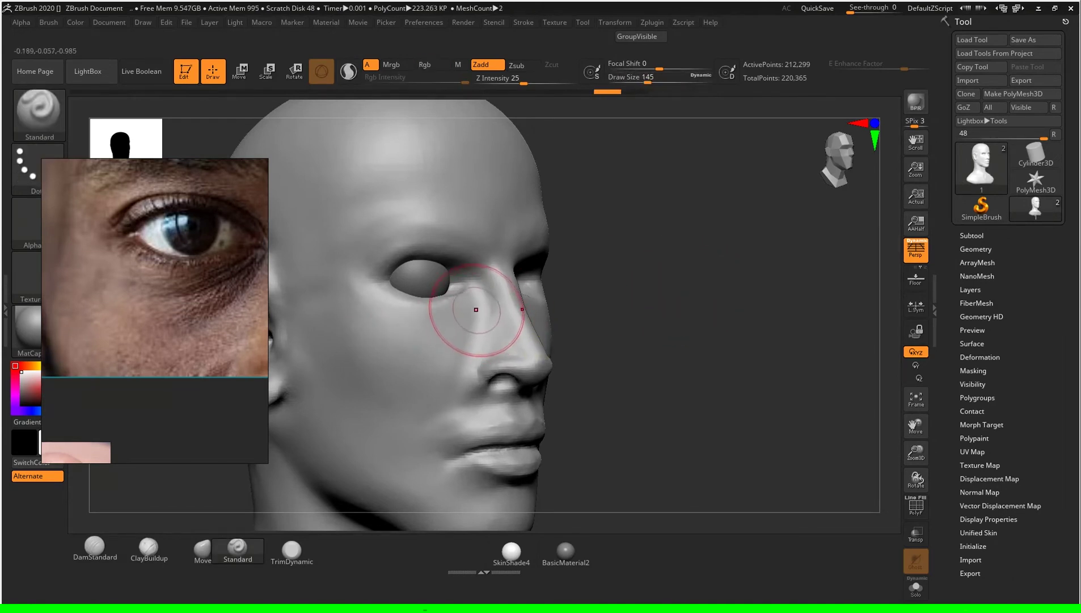
mouse_move(700, 338)
left_mouse_down()
mouse_move(613, 341)
mouse_move(394, 316)
left_mouse_up()
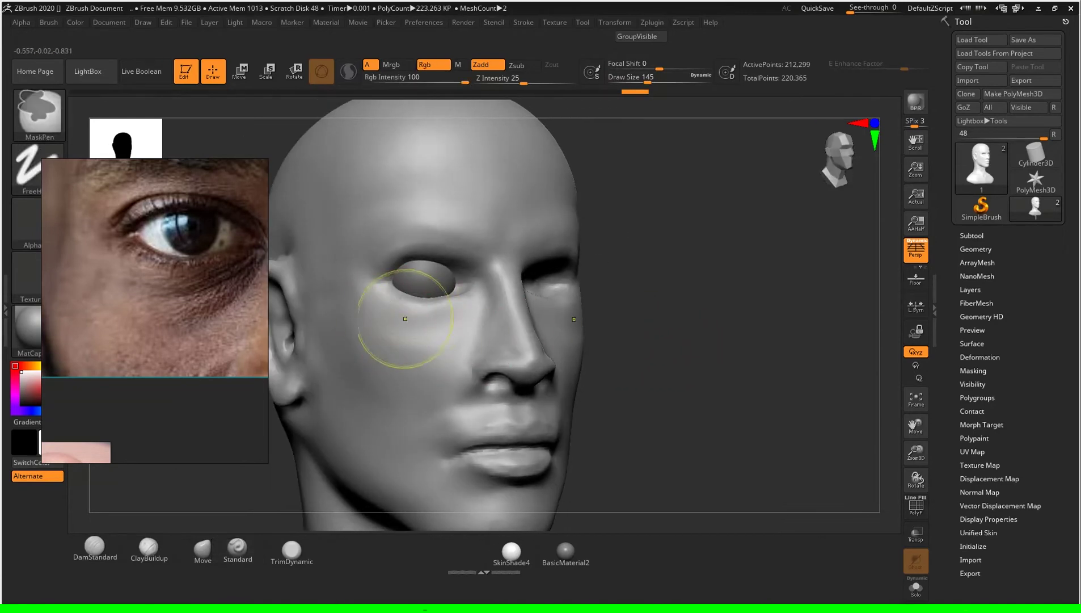
key("ctrl+shift+z")
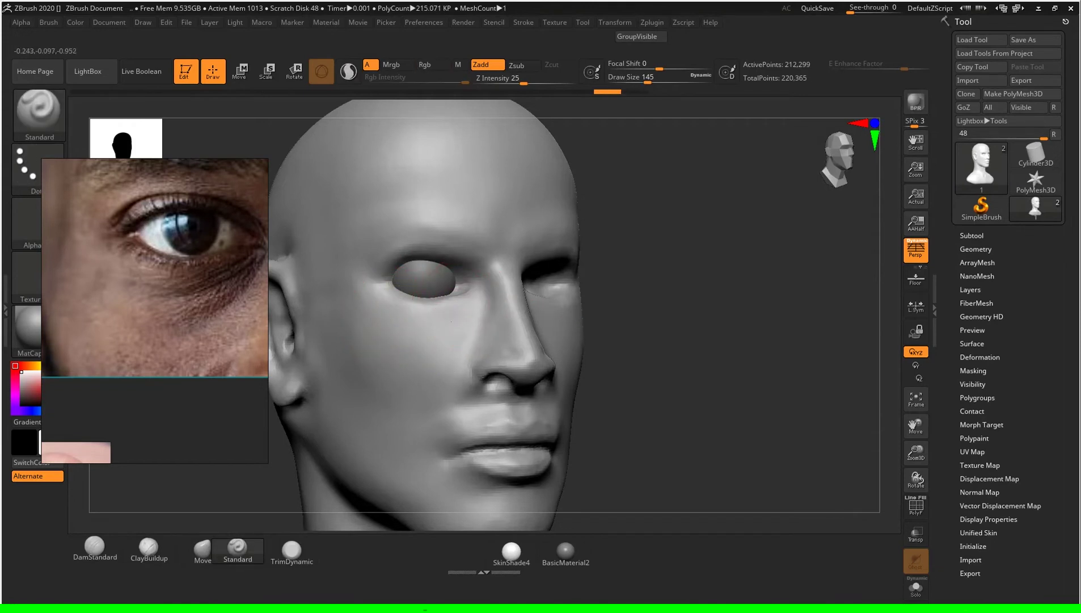
type("s90")
key("Return")
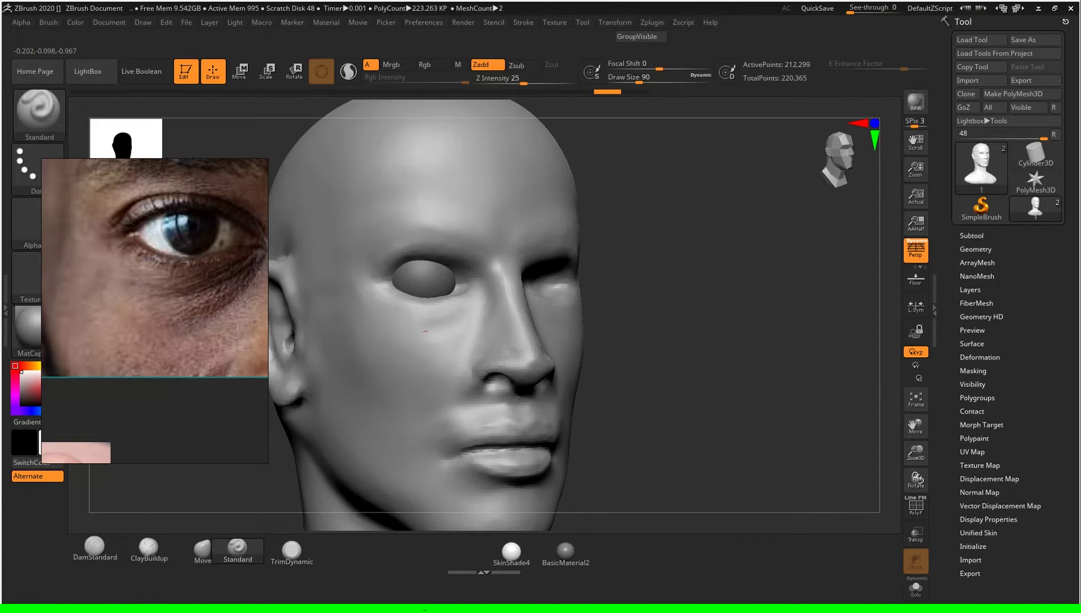
left_click_drag(354, 319, 603, 346)
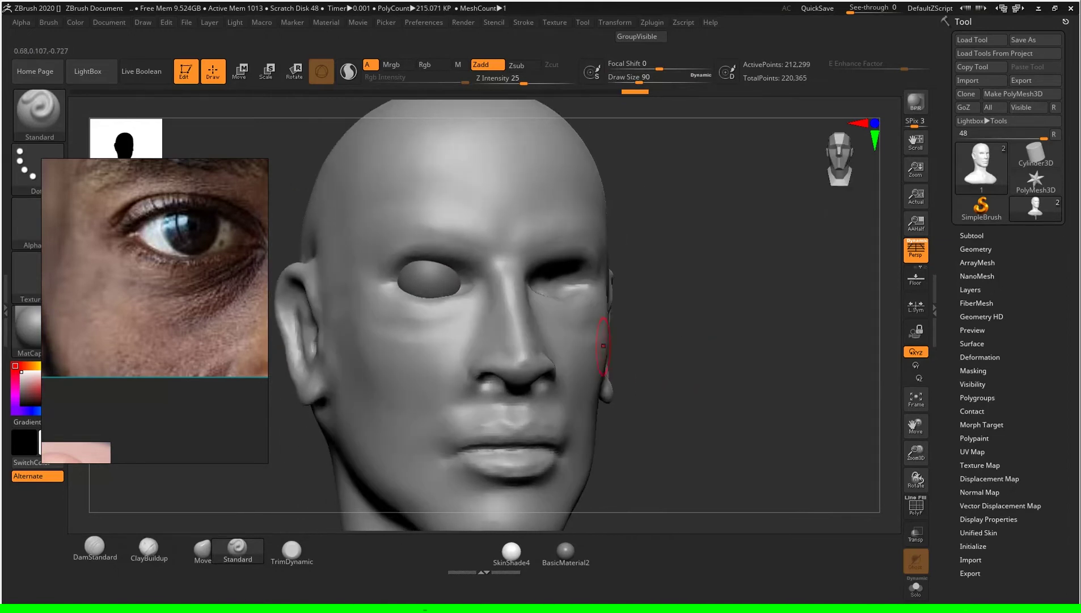
Step: Smooth the cheek and the surface around the nose, then view the full bust from below
key("shift")
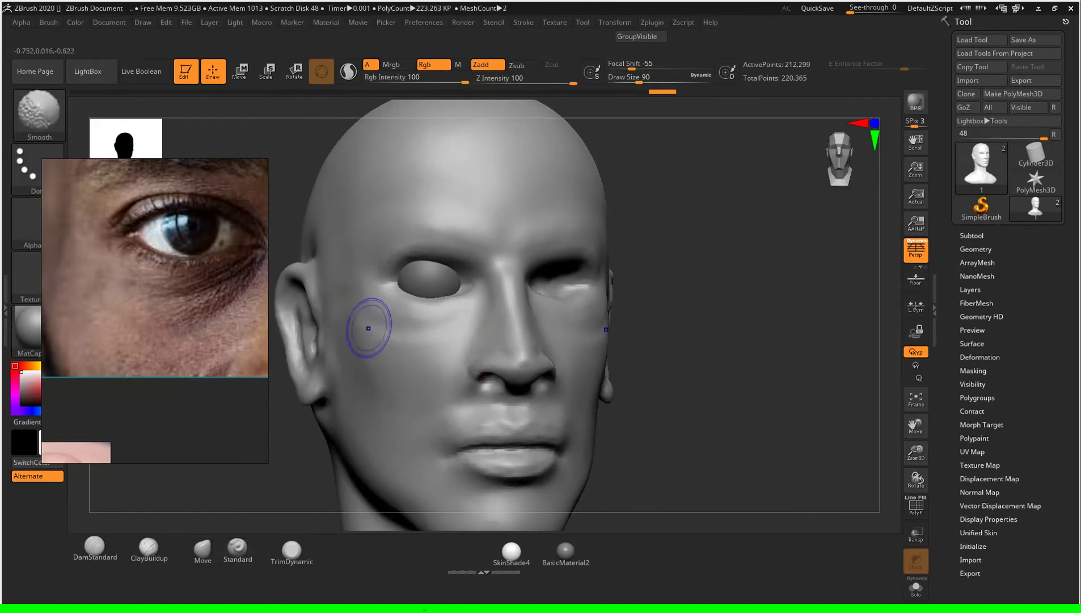
key("ctrl+z")
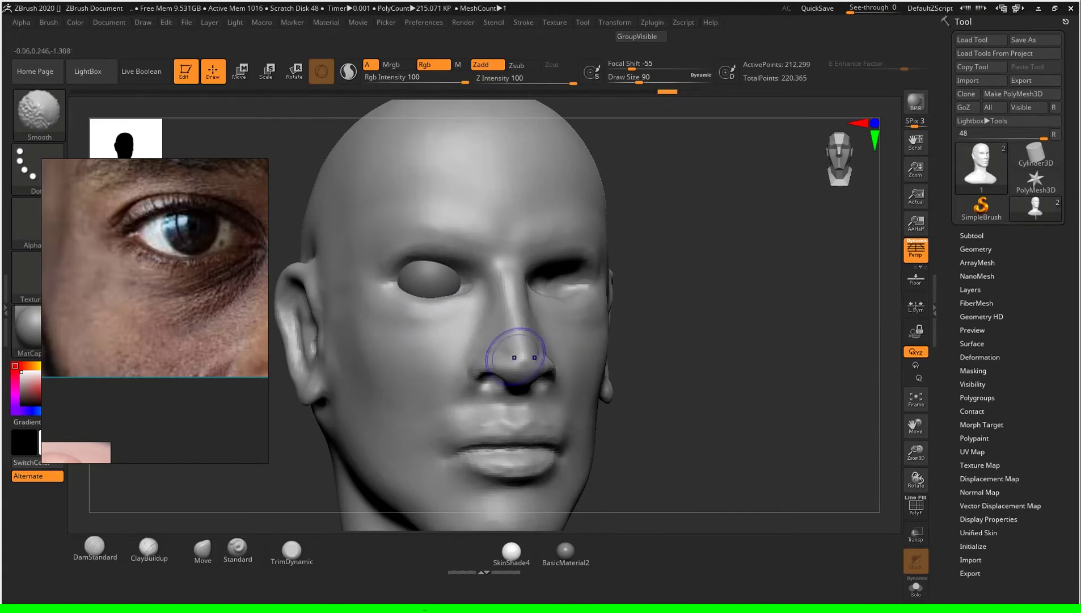
left_click_drag(512, 357, 545, 357)
mouse_move(737, 397)
left_mouse_down()
mouse_move(767, 372)
mouse_move(716, 364)
mouse_move(753, 366)
left_mouse_up()
mouse_move(678, 335)
left_mouse_down()
mouse_move(709, 397)
mouse_move(767, 382)
mouse_move(558, 342)
left_mouse_up()
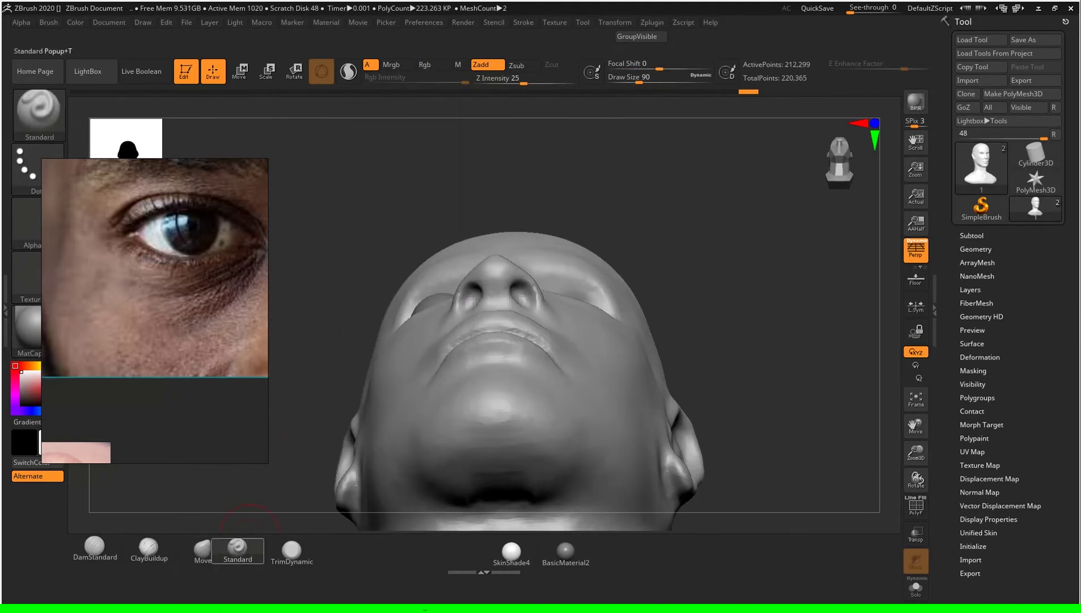
left_click(203, 549)
Step: Set the Move brush to size 177 and reframe the head, checking its side view
key("s")
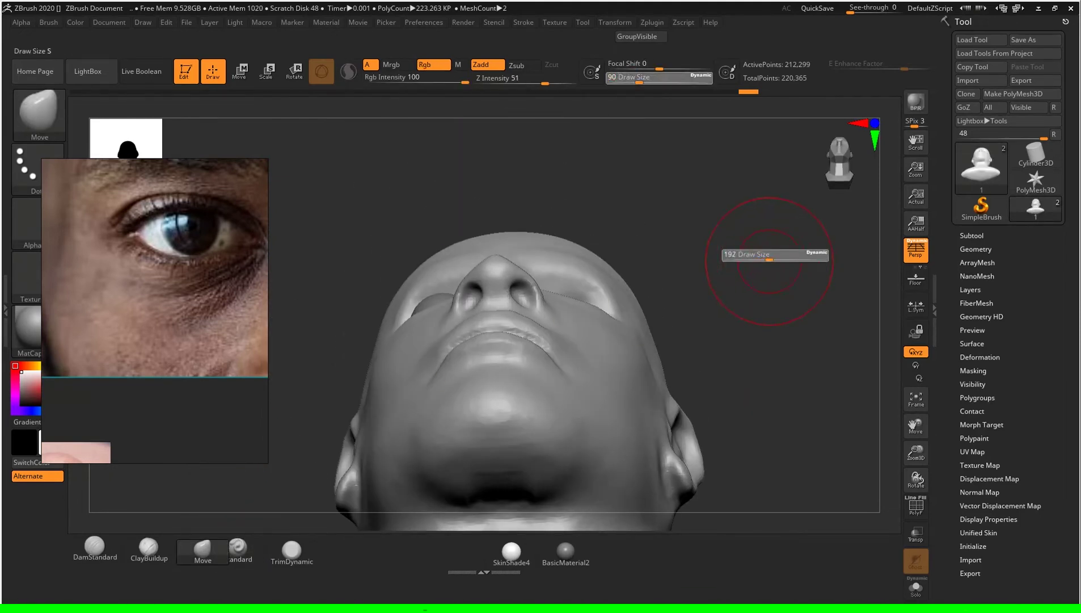
mouse_move(770, 261)
left_mouse_down()
mouse_move(709, 318)
mouse_move(704, 369)
left_mouse_up()
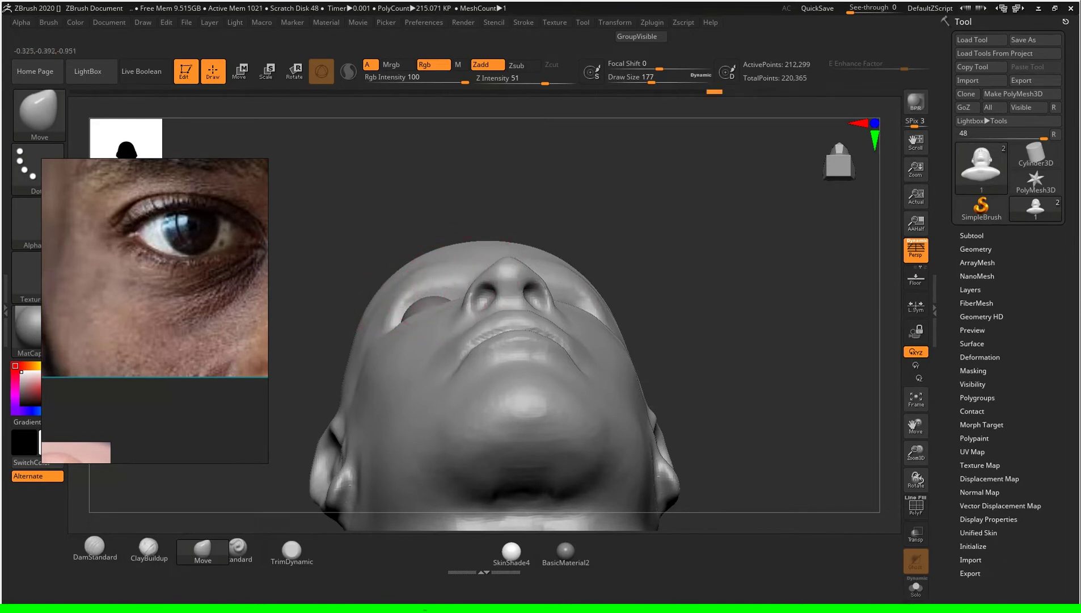
left_click_drag(784, 337, 785, 431)
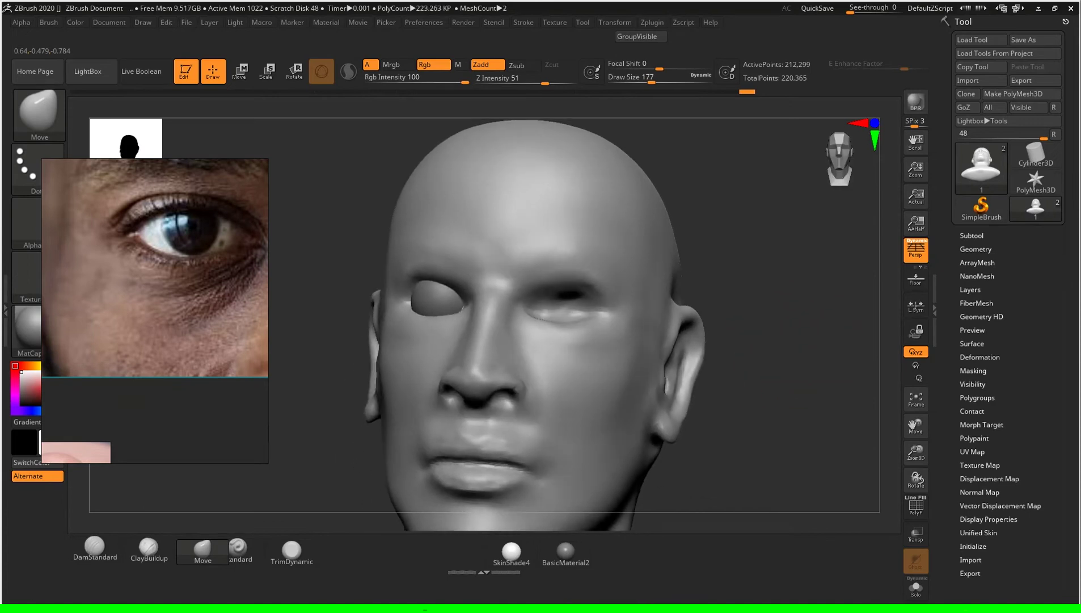
key("f")
left_click_drag(794, 323, 797, 326)
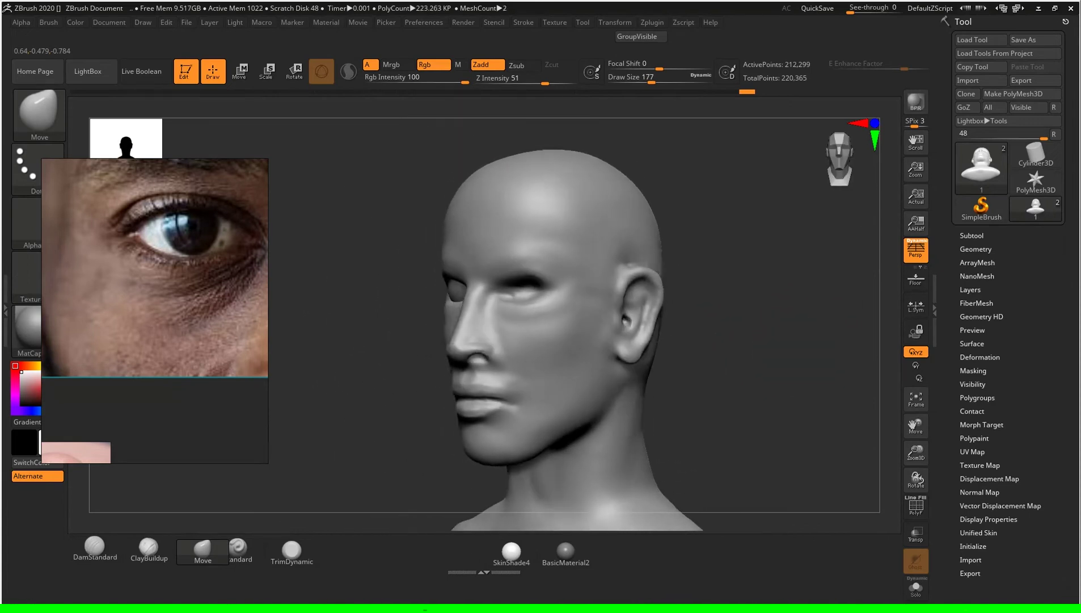
scroll(274, 383, "down", 2)
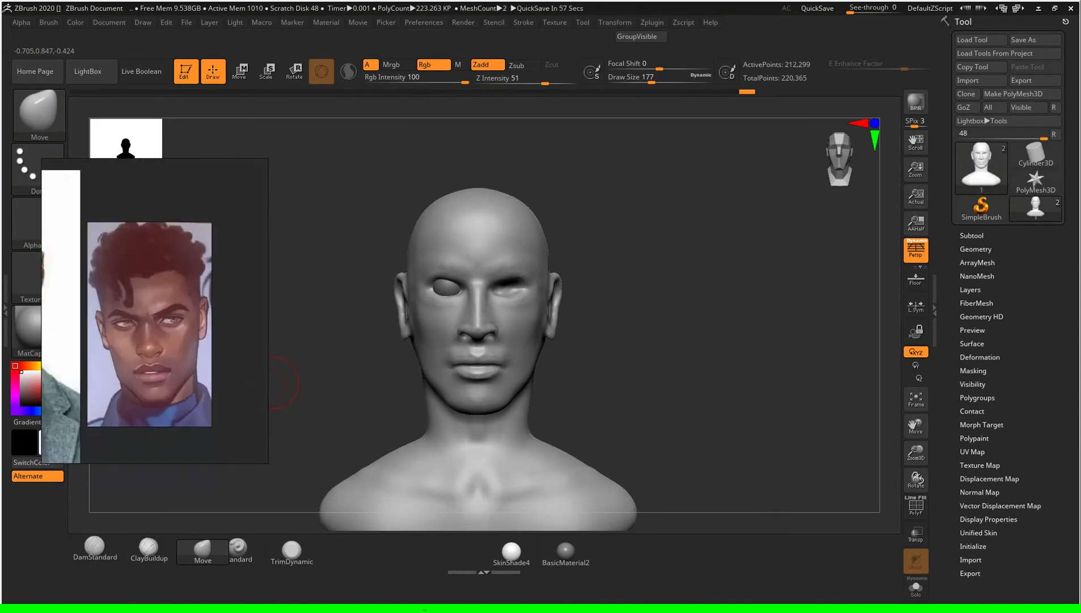
mouse_move(614, 234)
left_mouse_down()
mouse_move(737, 236)
mouse_move(615, 234)
left_mouse_up()
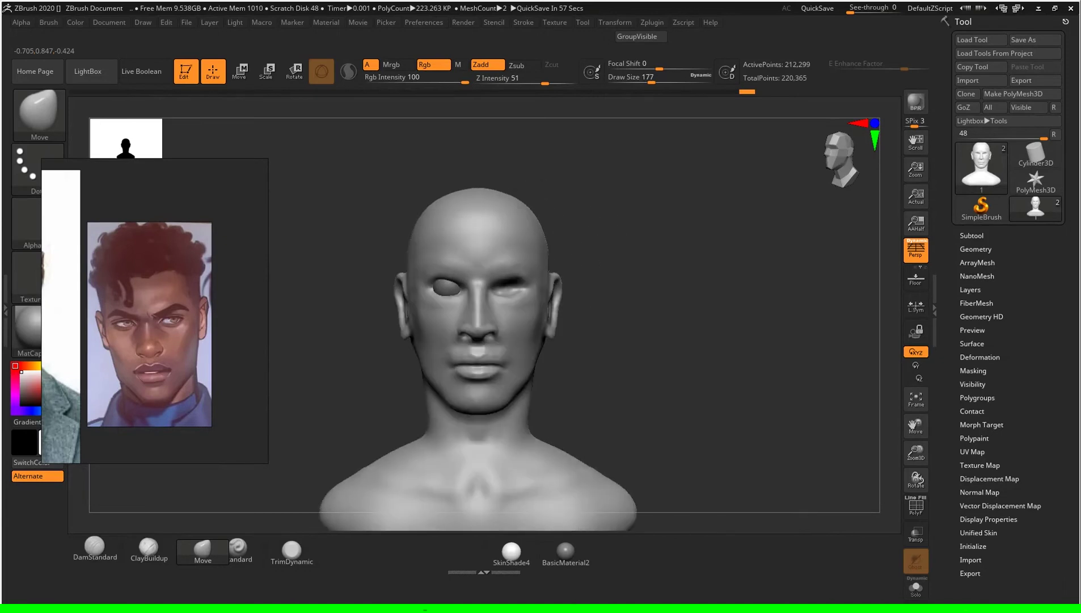
left_click_drag(681, 361, 719, 340, "alt")
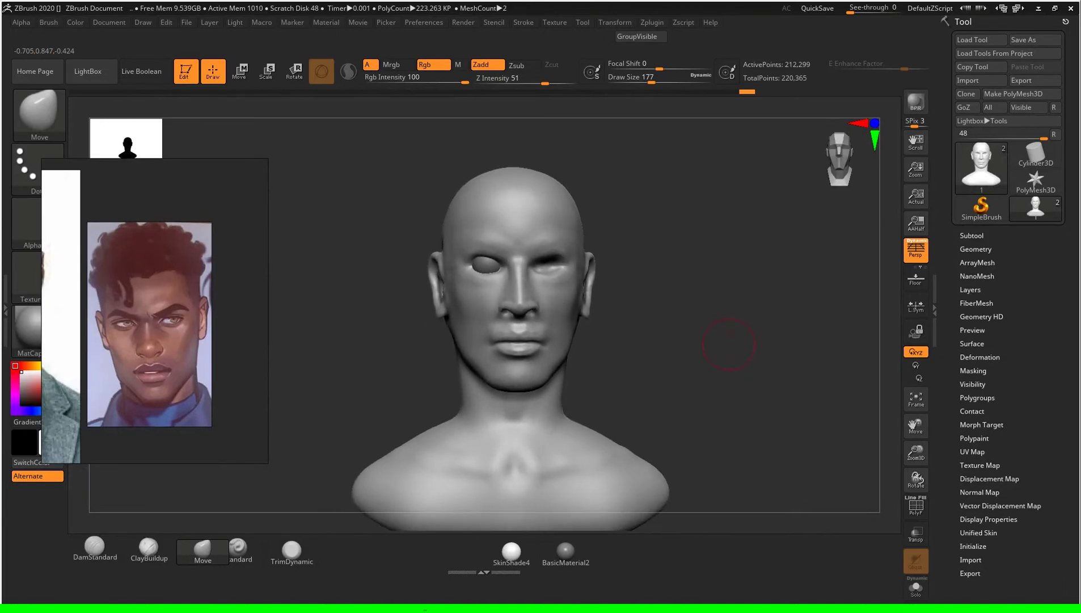
Step: Enlarge the brush to 268, then 305 and beyond, and push the cheek beside the right ear
key("s")
left_click_drag(720, 341, 737, 341)
left_click_drag(737, 341, 735, 370, "alt")
key("s")
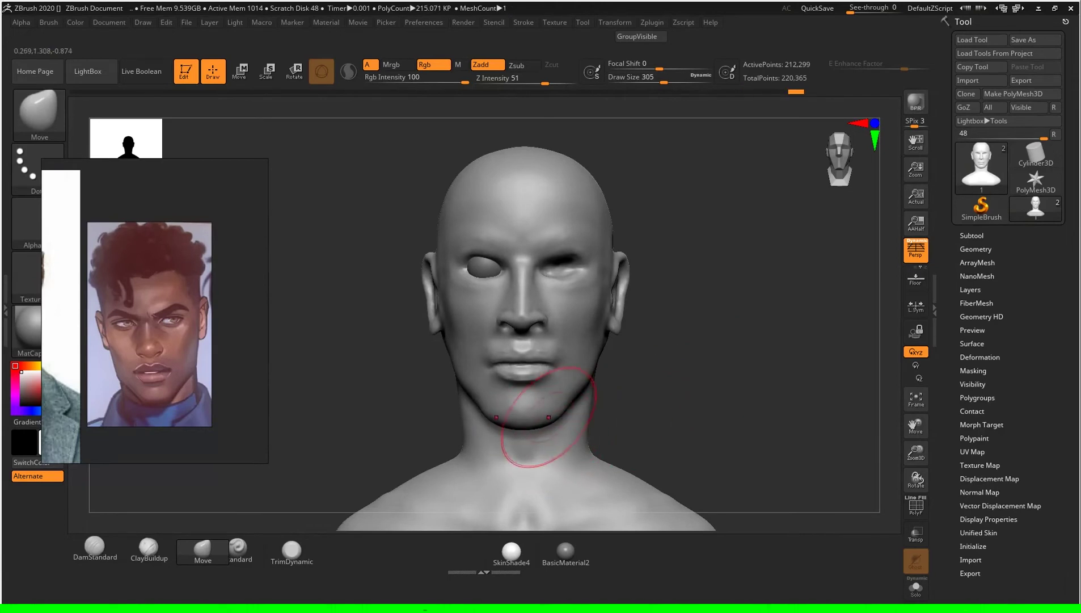
left_click_drag(694, 364, 597, 314, "alt")
key("s")
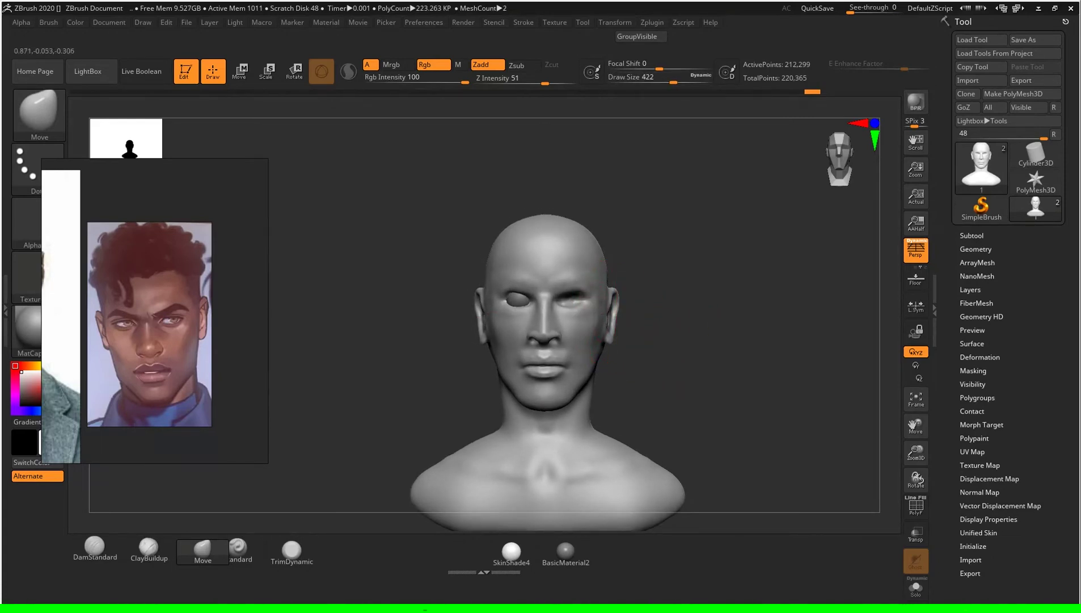
left_click_drag(669, 293, 615, 335)
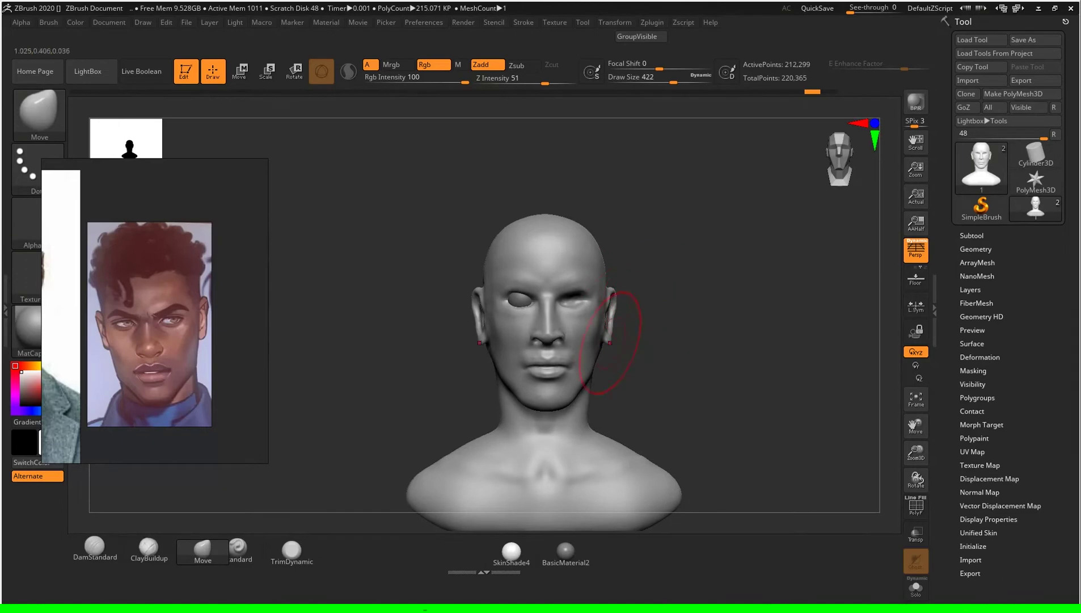
Step: Spin the bust to check all sides and settle on a centred left-facing profile
left_click_drag(715, 352, 610, 341)
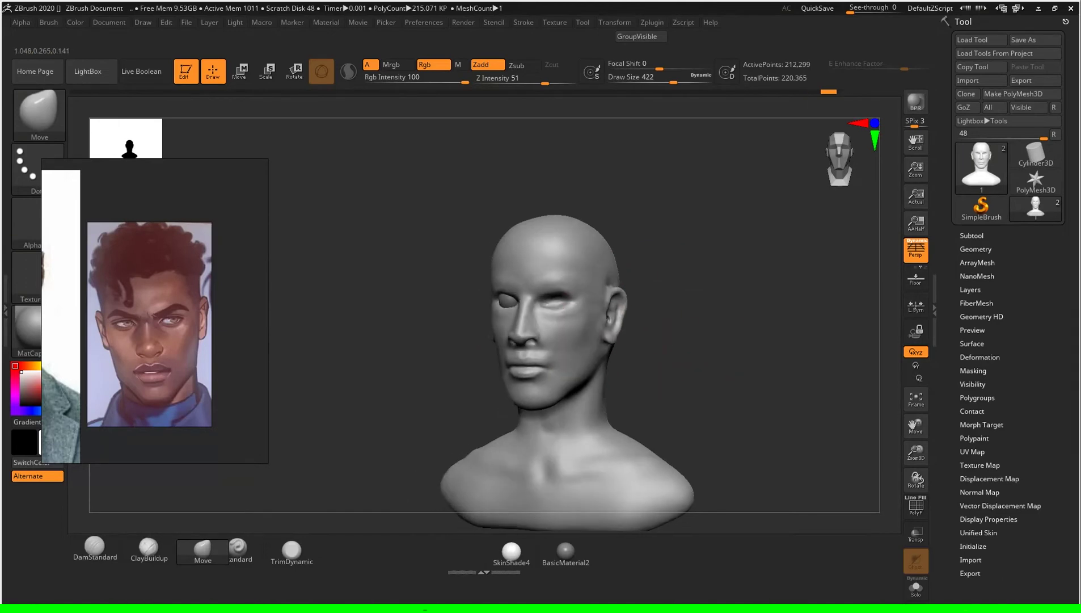
mouse_move(709, 341)
left_mouse_down()
mouse_move(652, 340)
mouse_move(710, 386)
left_mouse_up()
left_click_drag(653, 357, 749, 358)
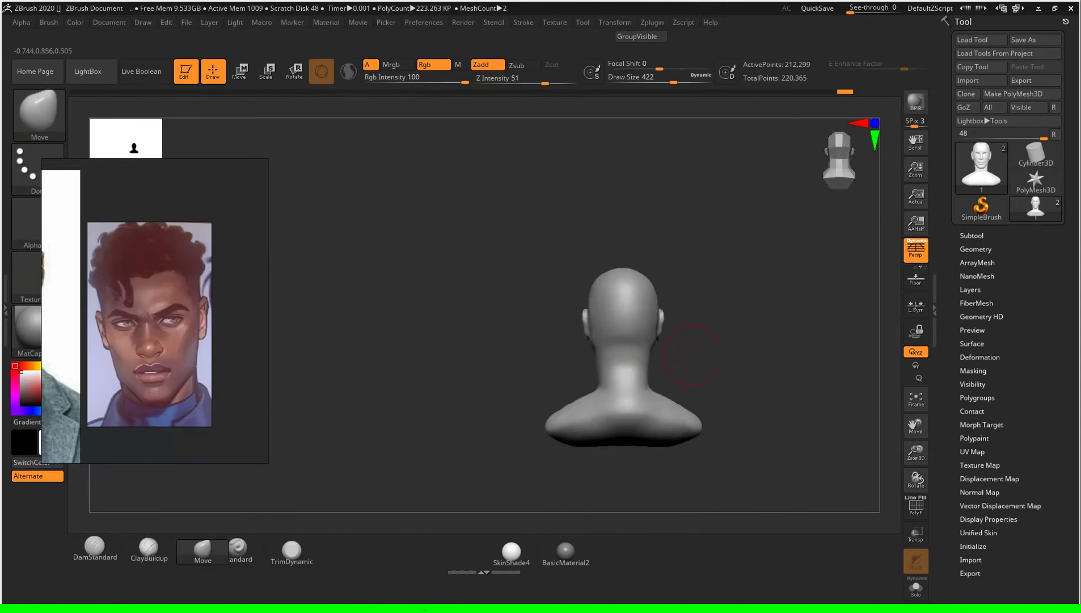
mouse_move(681, 359)
left_mouse_down()
mouse_move(749, 359)
mouse_move(711, 313)
mouse_move(659, 371)
mouse_move(687, 337)
mouse_move(687, 295)
left_mouse_up()
left_click_drag(766, 386, 681, 386)
left_click_drag(747, 431, 747, 410)
left_click_drag(747, 409, 691, 316, "alt")
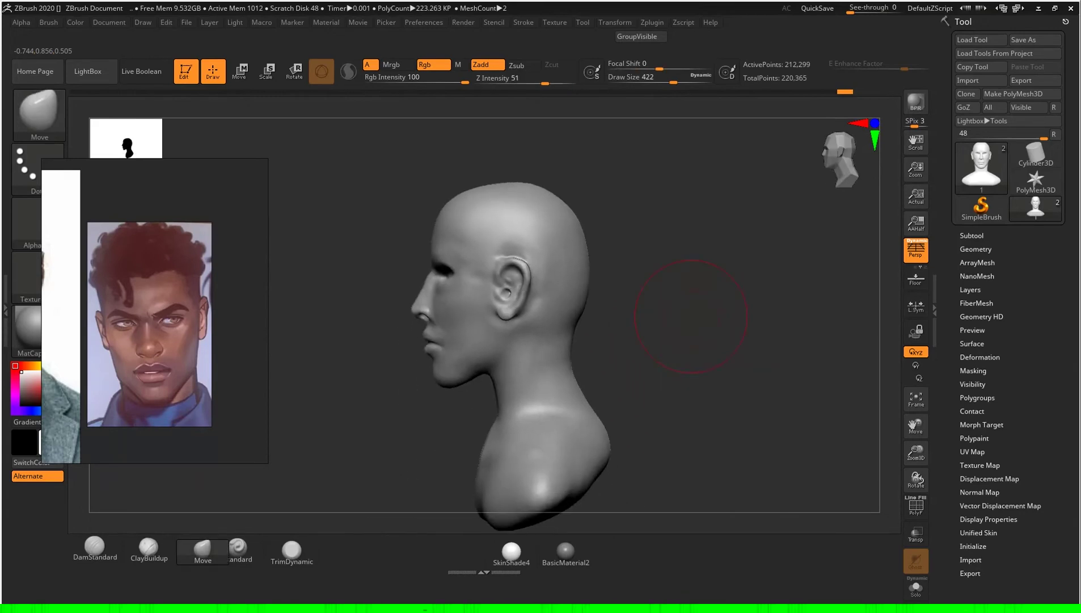
Step: Select the eye photo and zoom out the PureRef board to show the full reference board
scroll(227, 312, "down", 3)
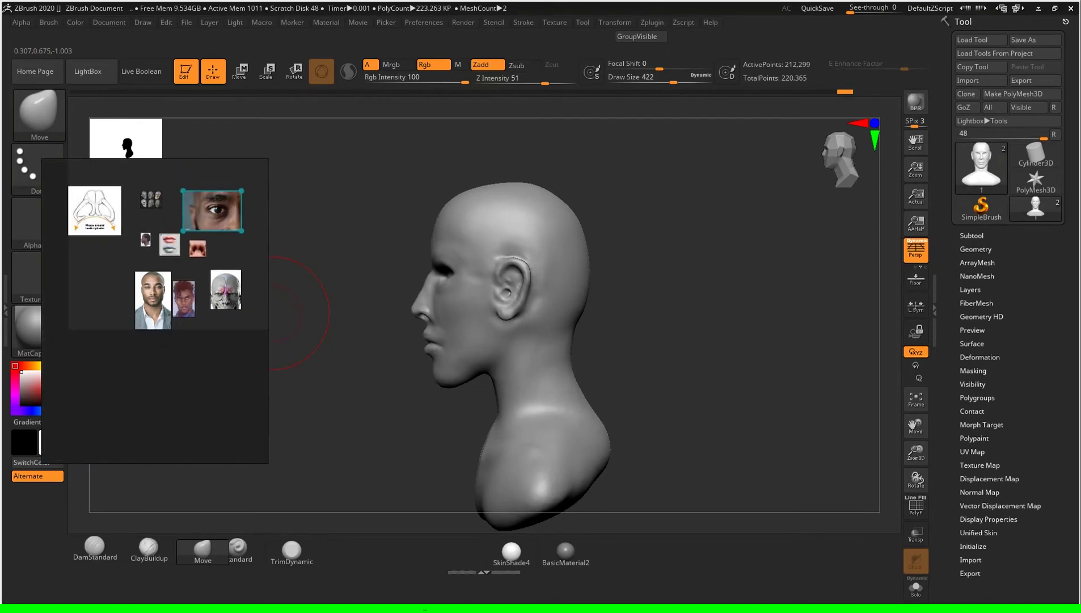
left_click(202, 217)
scroll(130, 220, "down", 2)
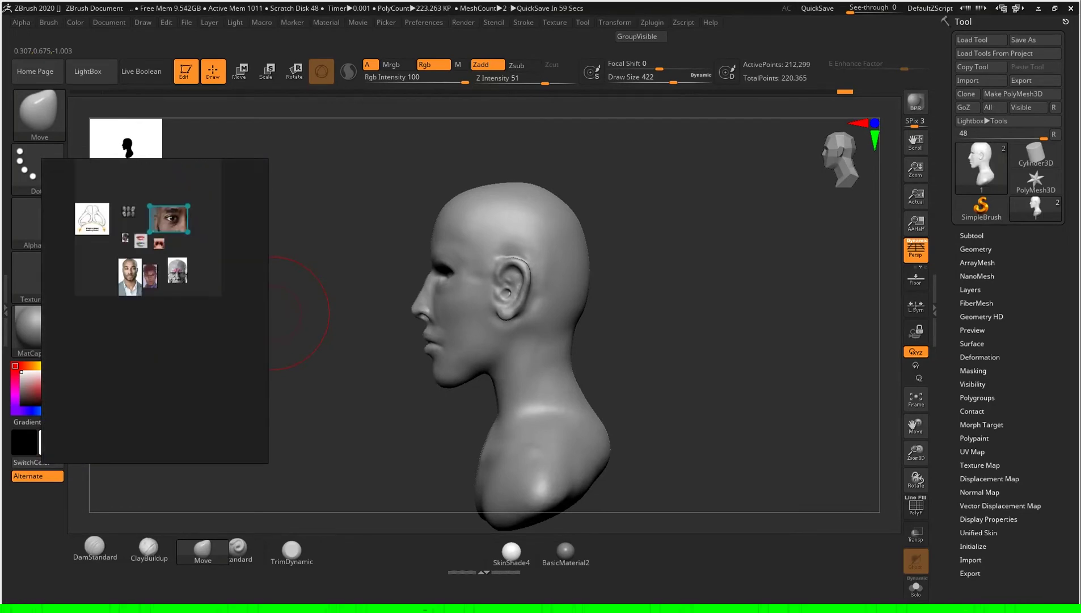
scroll(125, 244, "up", 2)
scroll(125, 244, "down", 2)
scroll(125, 244, "up", 1)
scroll(125, 244, "up", 3)
scroll(133, 244, "up", 2)
scroll(133, 244, "up", 2)
Step: Zoom the ear reference photo and frame the head's ear up close, brush size 149
scroll(133, 244, "down", 2)
scroll(133, 244, "up", 3)
scroll(133, 244, "up", 1)
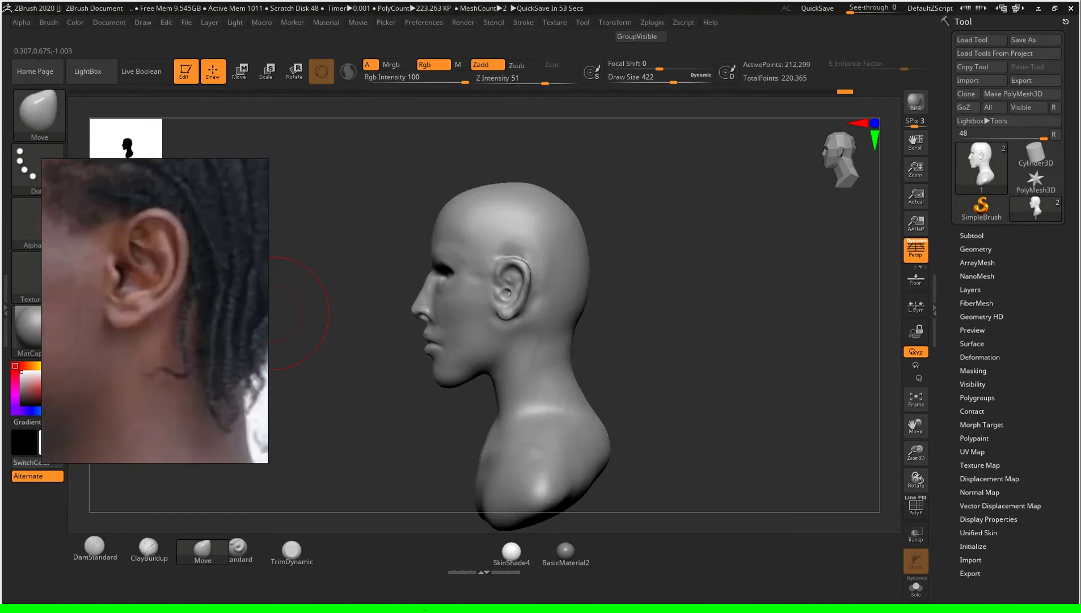
left_click_drag(298, 312, 701, 337)
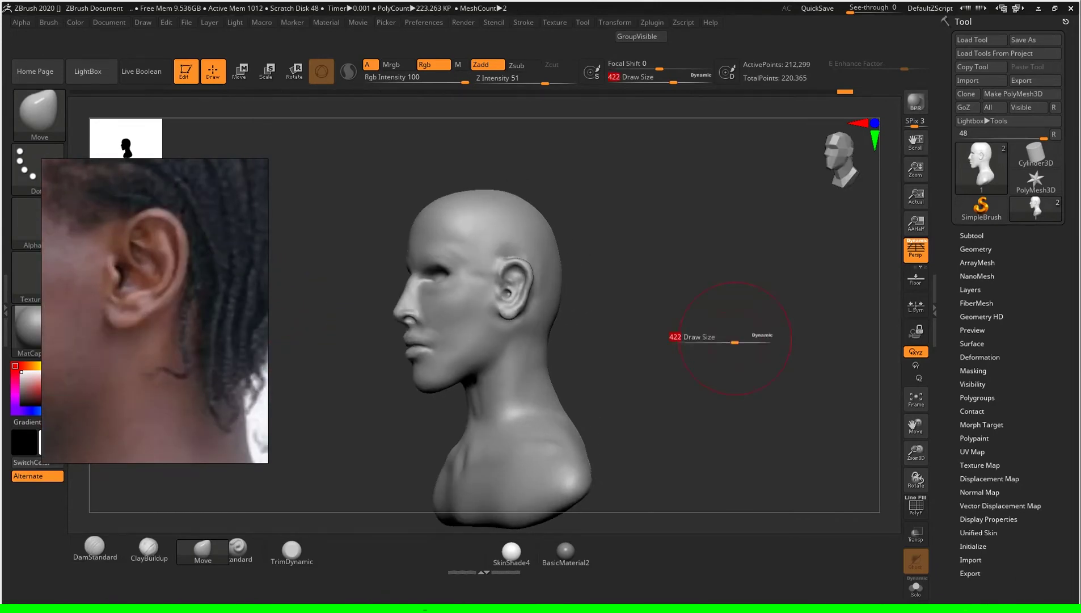
key("s")
left_click(703, 340)
left_click_drag(738, 398, 233, 513, "alt")
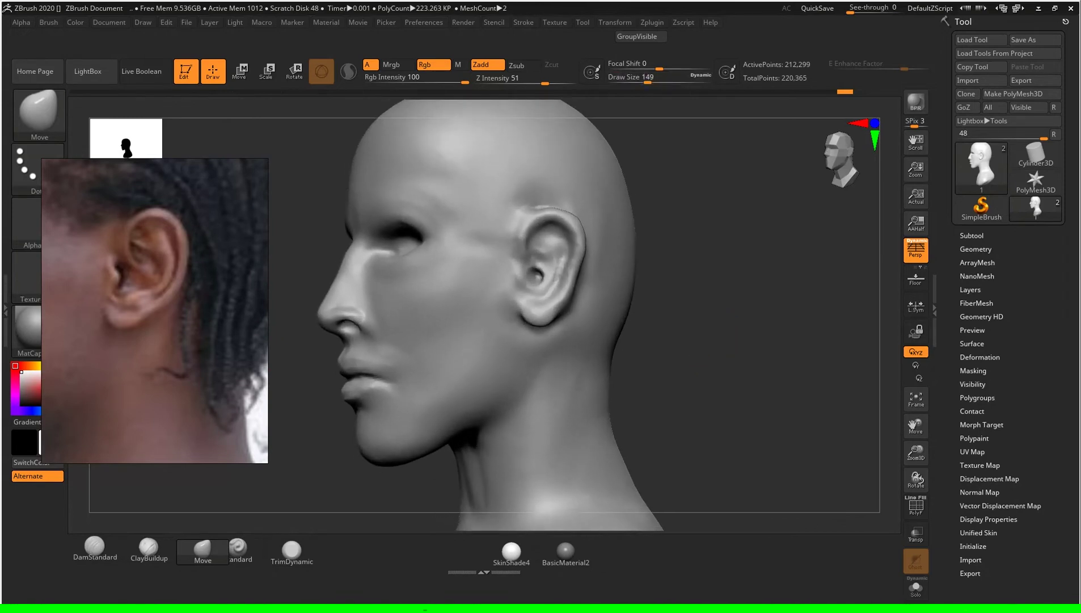
Step: Build up clay inside the ear's concha with ClayBuildup at size 94, then 49
left_click(149, 547)
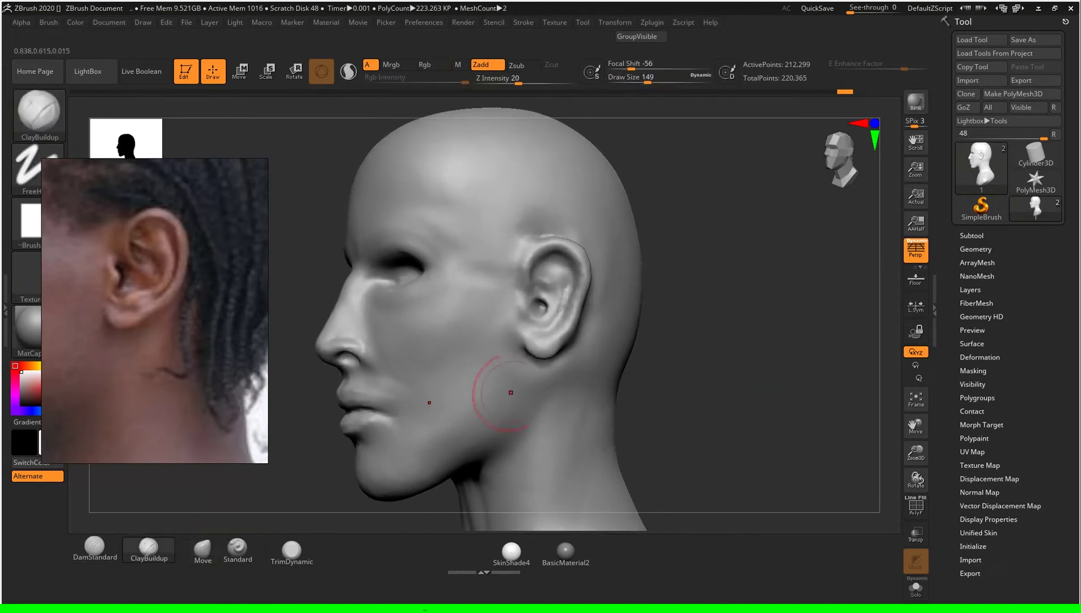
type("s94")
key("Return")
mouse_move(737, 306)
left_mouse_down()
mouse_move(754, 309)
mouse_move(536, 299)
left_mouse_up()
key("ctrl+z")
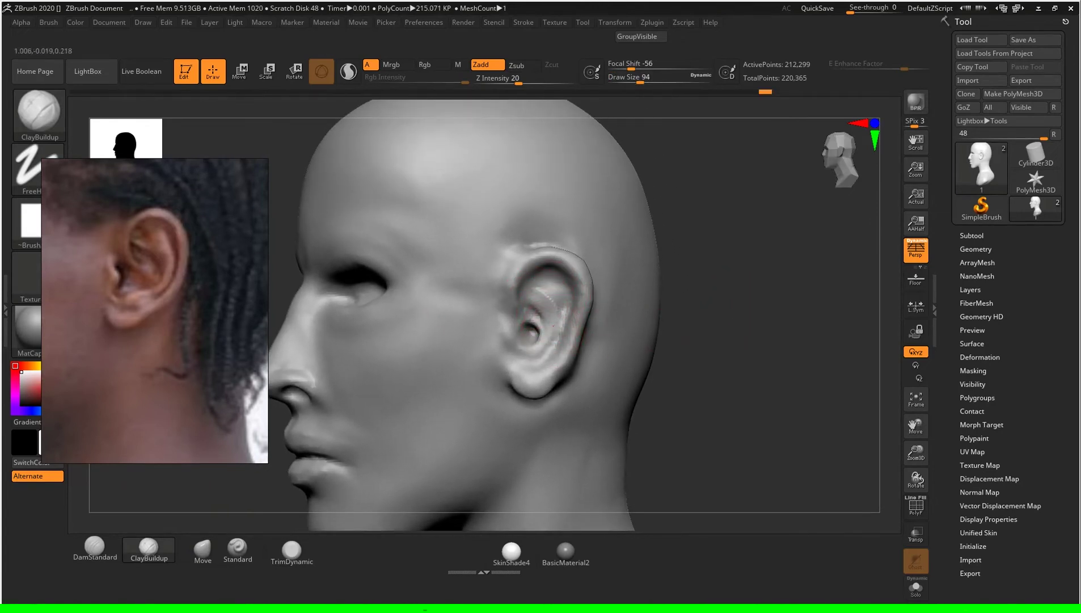
key("s")
left_click_drag(768, 314, 752, 314)
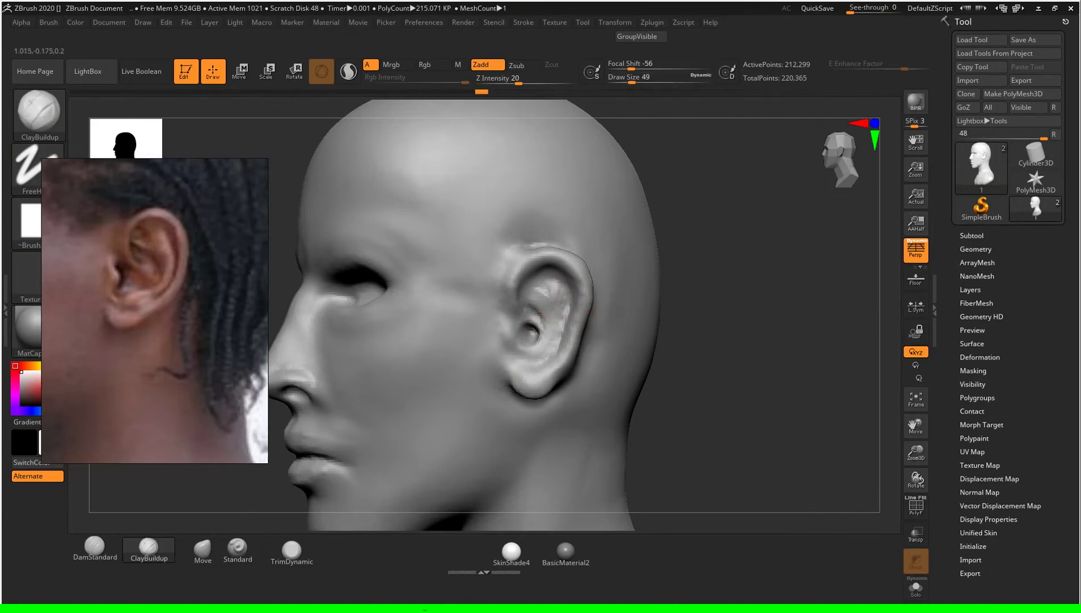
left_click_drag(563, 310, 551, 339)
left_click_drag(521, 366, 547, 346)
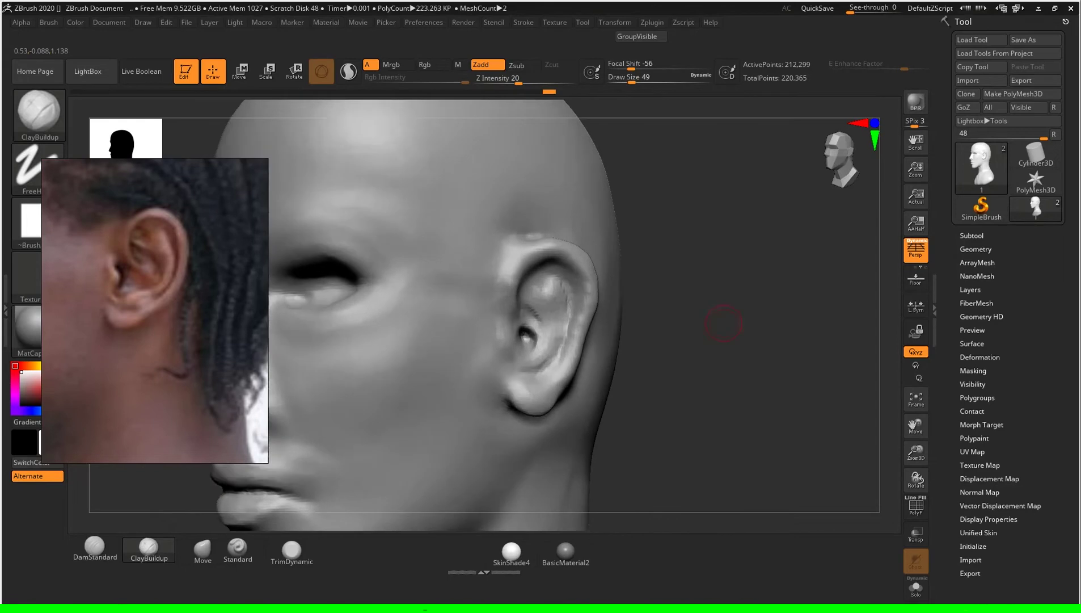
Step: Carve creases along the ear's folds with DamStandard at size 65
left_click_drag(709, 397, 216, 499)
left_click(95, 546)
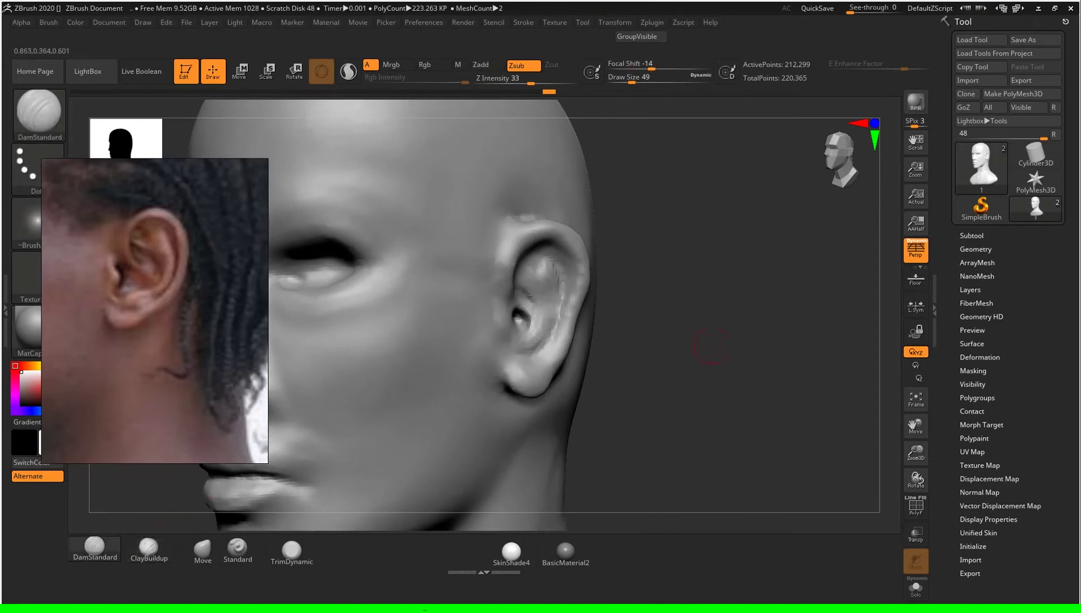
key("s")
left_click_drag(712, 320, 585, 298)
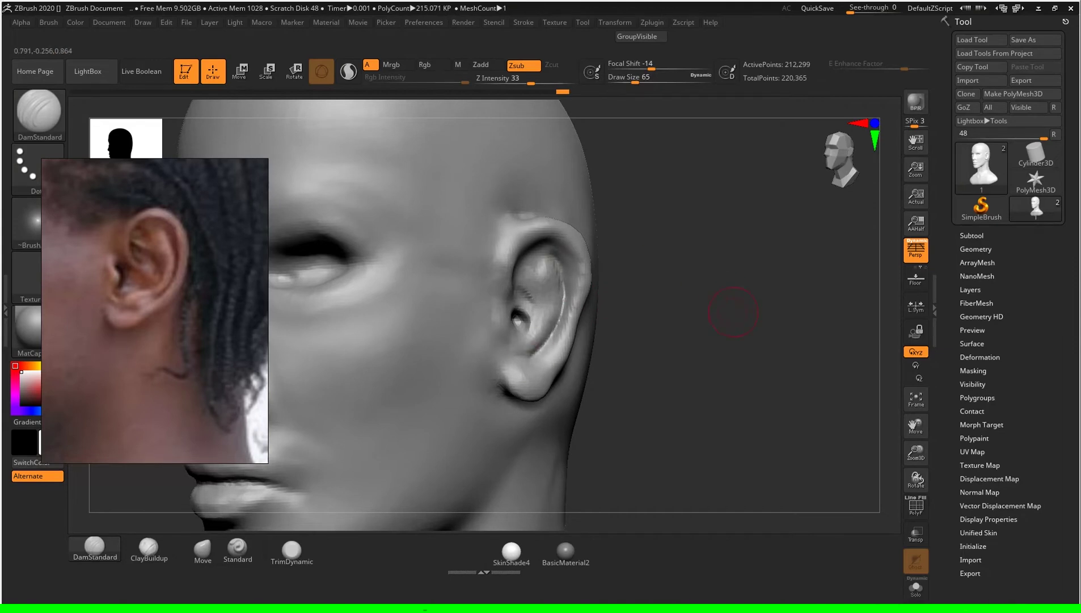
left_click_drag(806, 318, 725, 315)
left_click_drag(820, 377, 790, 296)
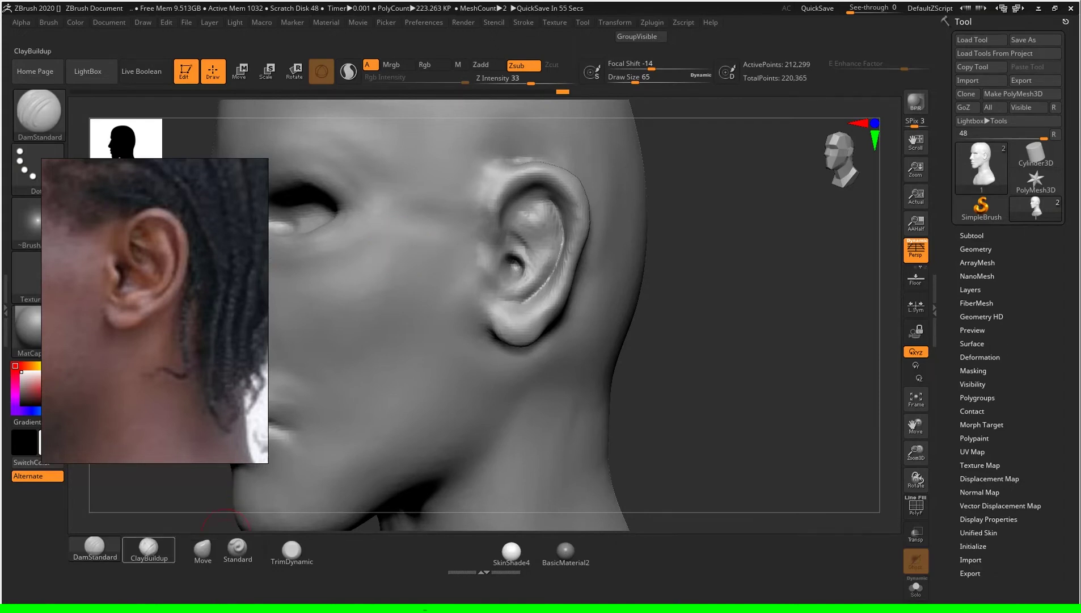
Step: Pull the antihelix inside the ear into shape with the Move brush at size 83, then view the whole head
left_click(238, 549)
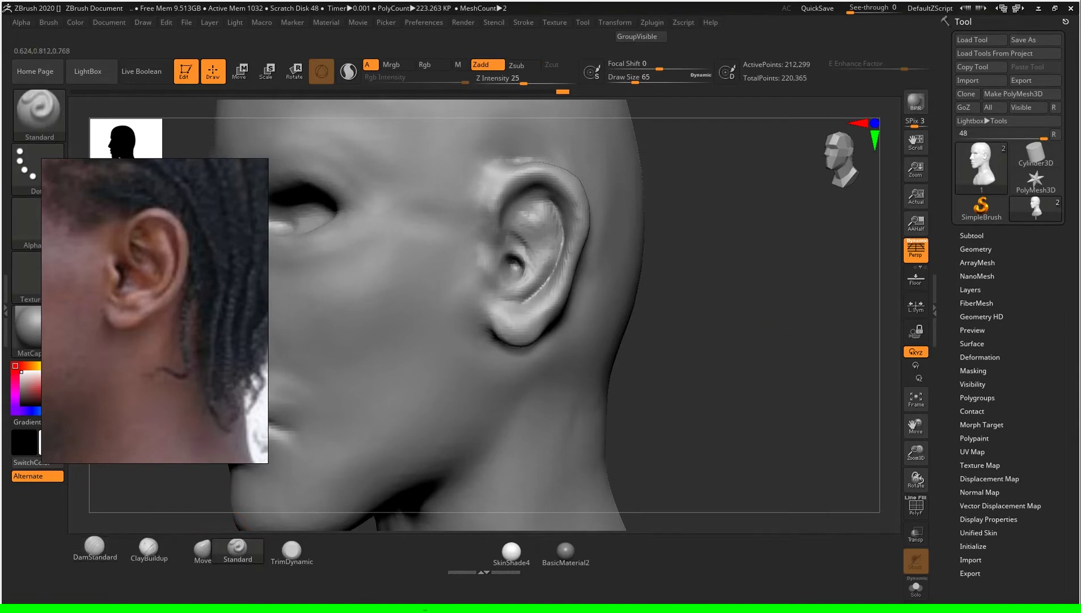
type("s56")
key("Return")
mouse_move(762, 355)
left_mouse_down("alt")
mouse_move(761, 306)
mouse_move(590, 264)
left_mouse_up("alt")
left_click_drag(656, 264, 695, 295)
left_click(202, 549)
left_click_drag(697, 361, 736, 342)
key("s")
left_click_drag(527, 277, 515, 267)
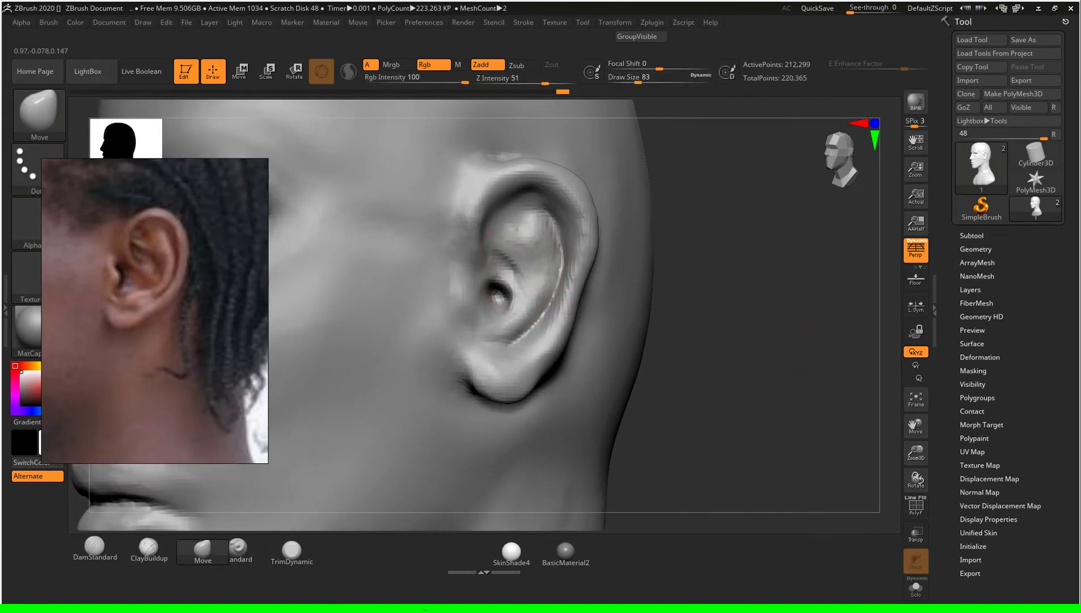
left_click_drag(515, 267, 514, 295)
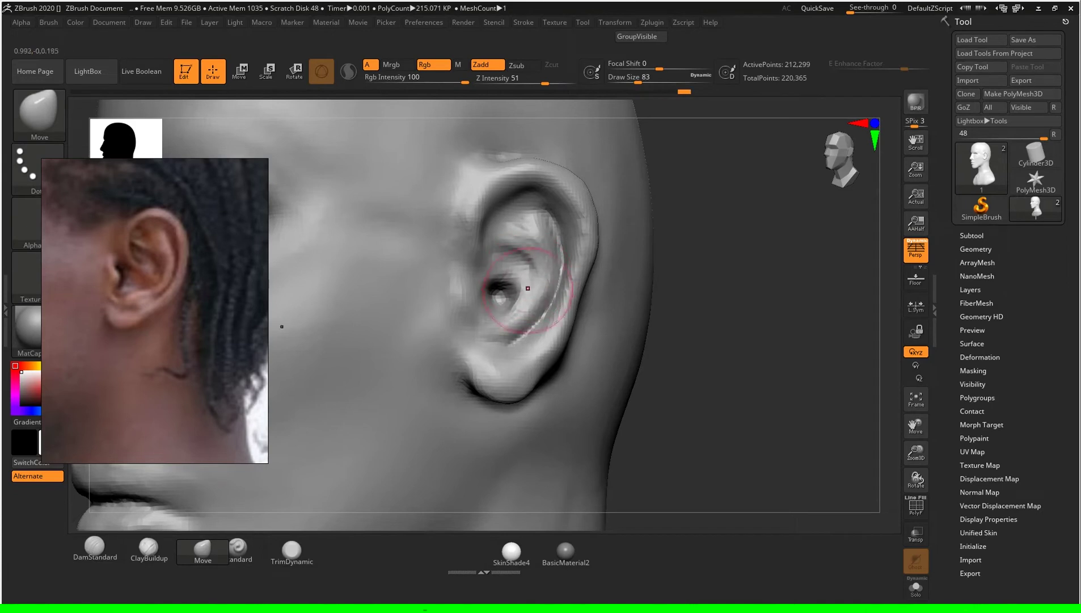
left_click_drag(513, 295, 518, 309)
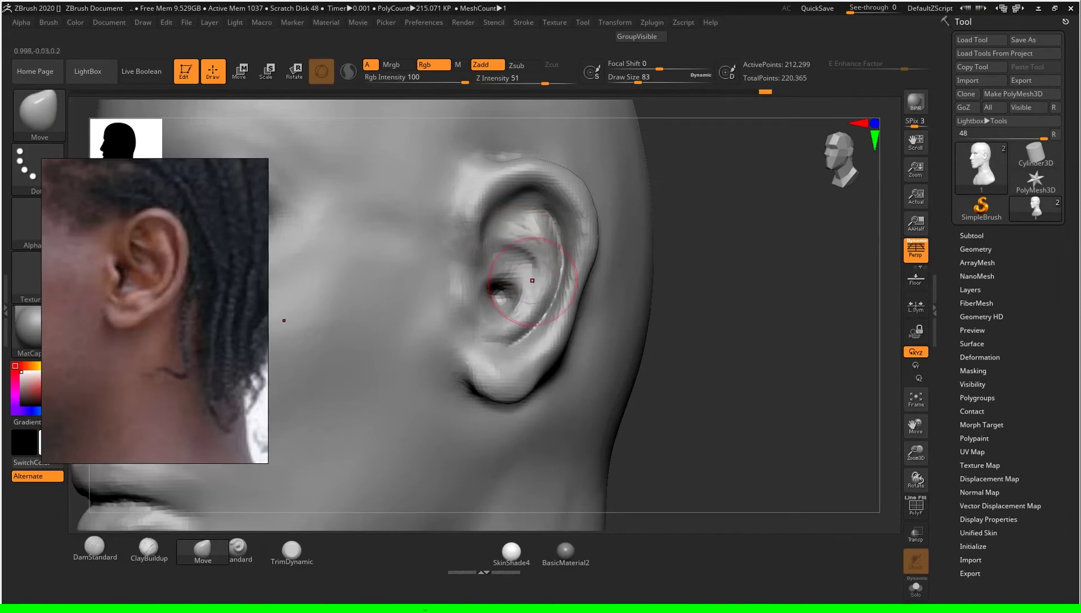
mouse_move(844, 316)
left_mouse_down("alt")
mouse_move(790, 269)
mouse_move(779, 280)
mouse_move(804, 307)
mouse_move(557, 294)
left_mouse_up("alt")
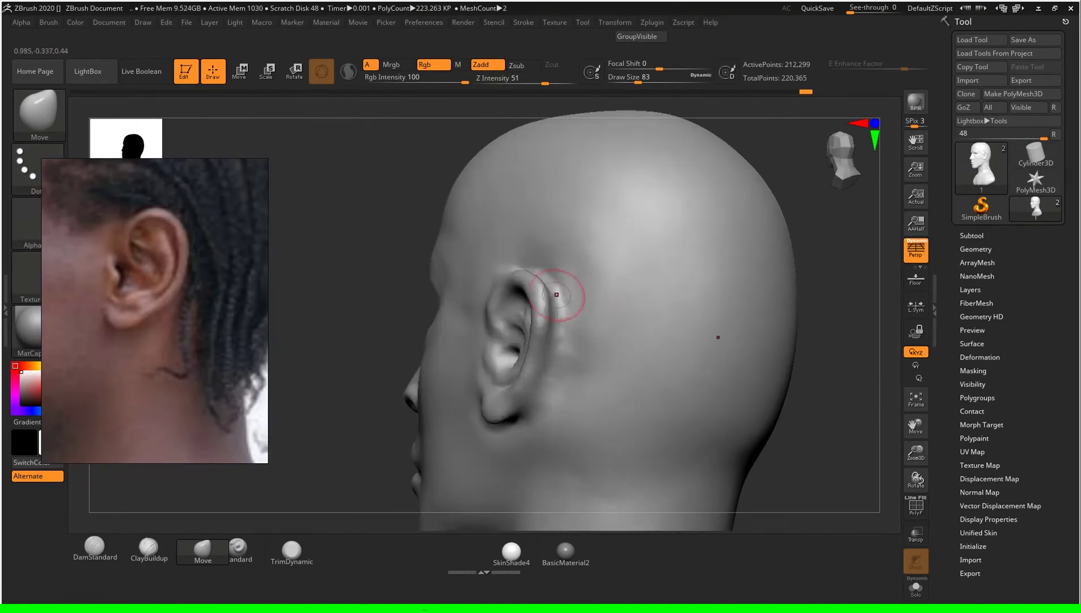
Step: Smooth the ridge inside the ear from a close profile view
key("shift")
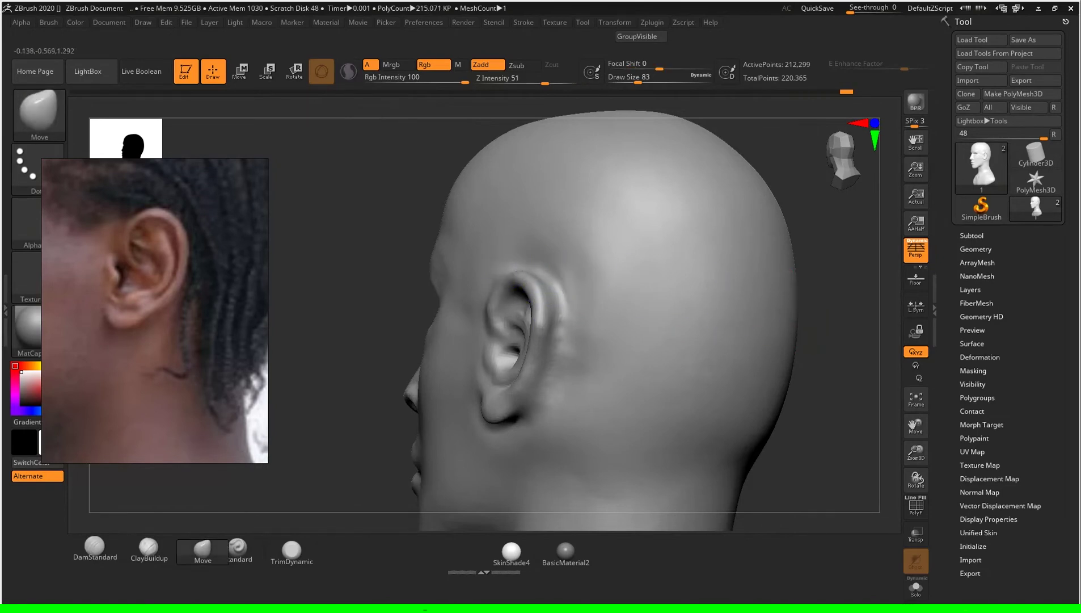
mouse_move(835, 342)
left_mouse_down()
mouse_move(885, 346)
mouse_move(731, 241)
left_mouse_up()
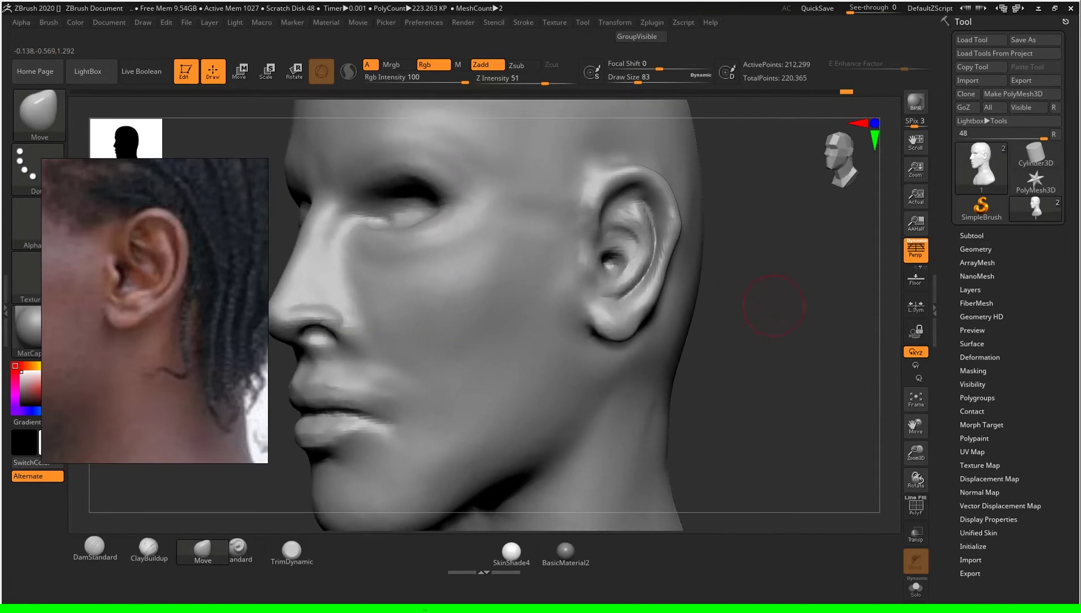
key("shift")
left_click_drag(638, 294, 646, 267, "shift")
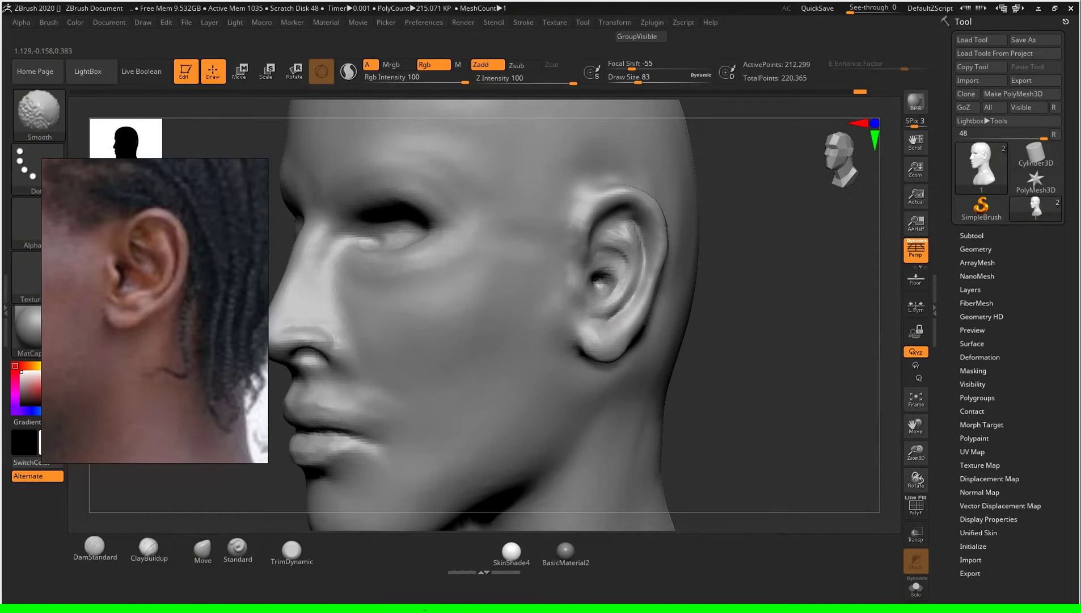
mouse_move(821, 338)
left_mouse_down()
mouse_move(863, 329)
mouse_move(683, 321)
mouse_move(652, 397)
left_mouse_up()
Step: Smooth the skin beside the ear with a size-90 brush
left_click(149, 547)
key("s")
left_click_drag(397, 352, 404, 352)
left_click(238, 548)
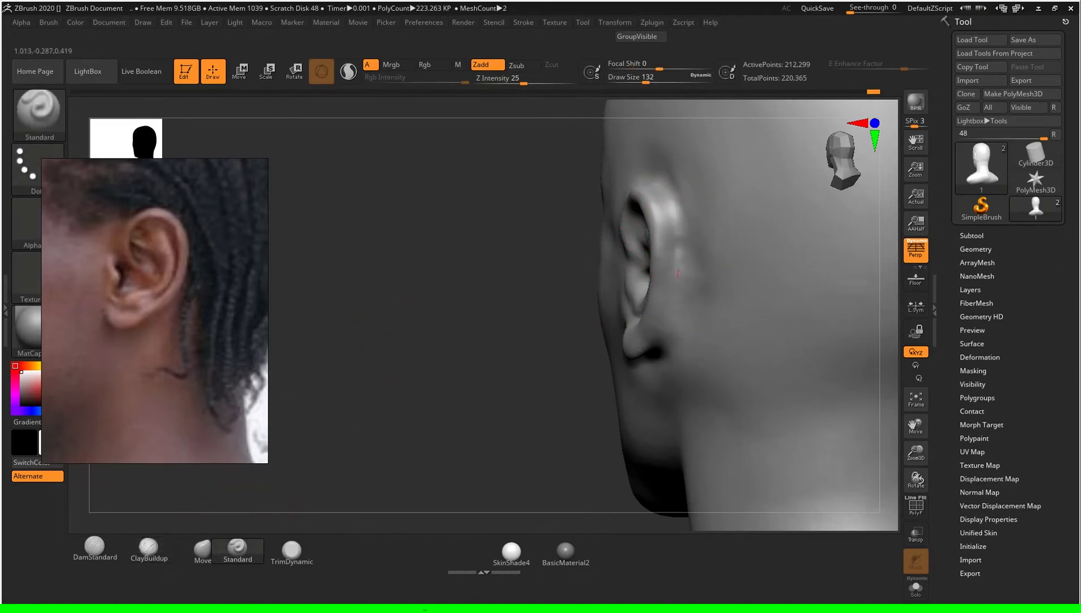
type("s90")
key("Return")
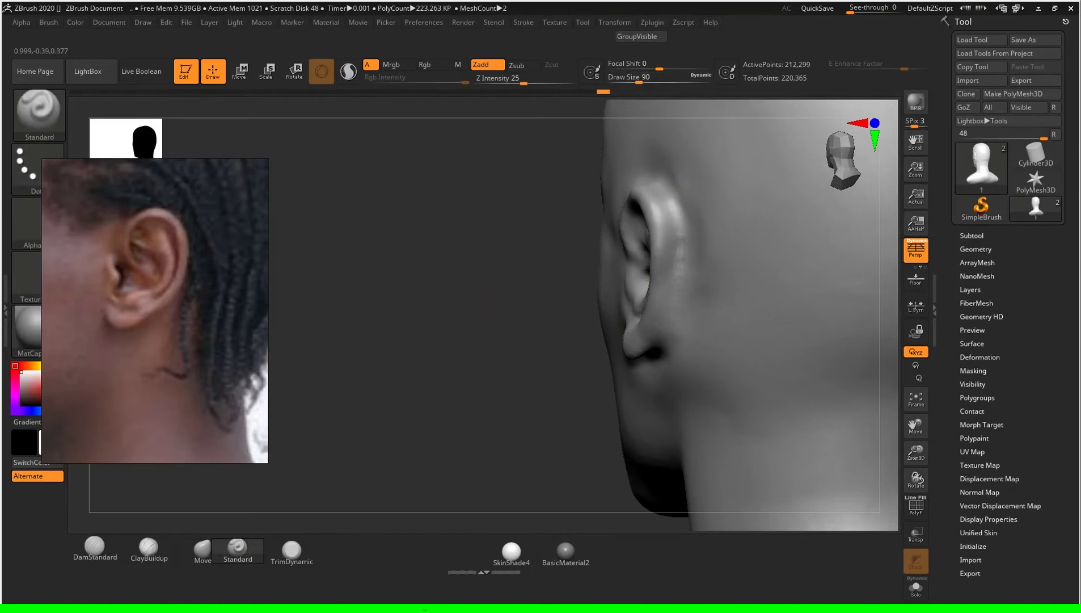
left_click_drag(490, 334, 729, 255, "alt")
key("shift")
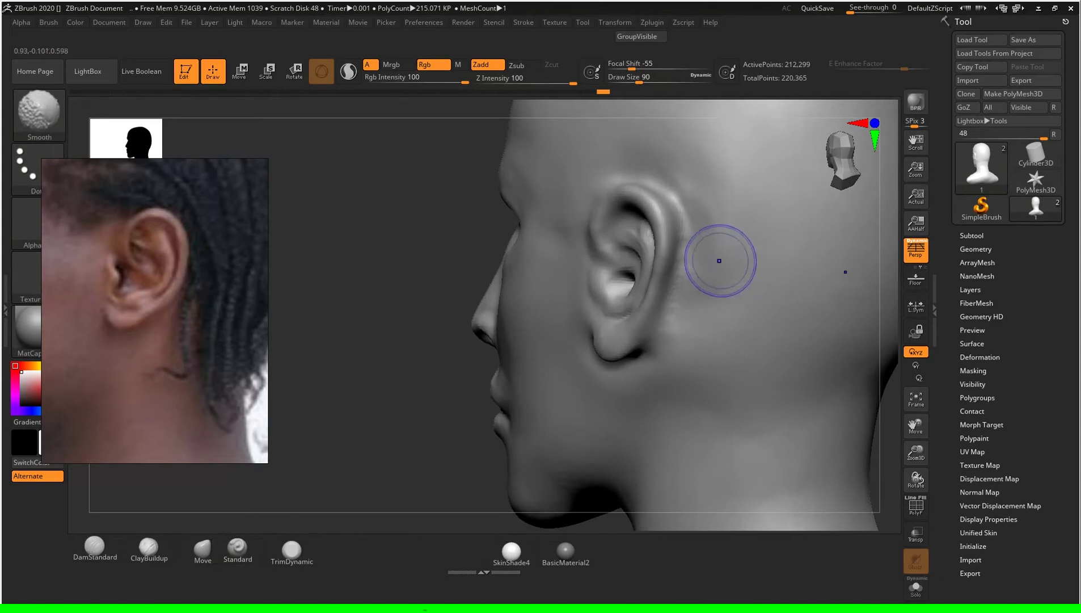
mouse_move(494, 265)
left_mouse_down()
mouse_move(788, 352)
mouse_move(725, 339)
left_mouse_up()
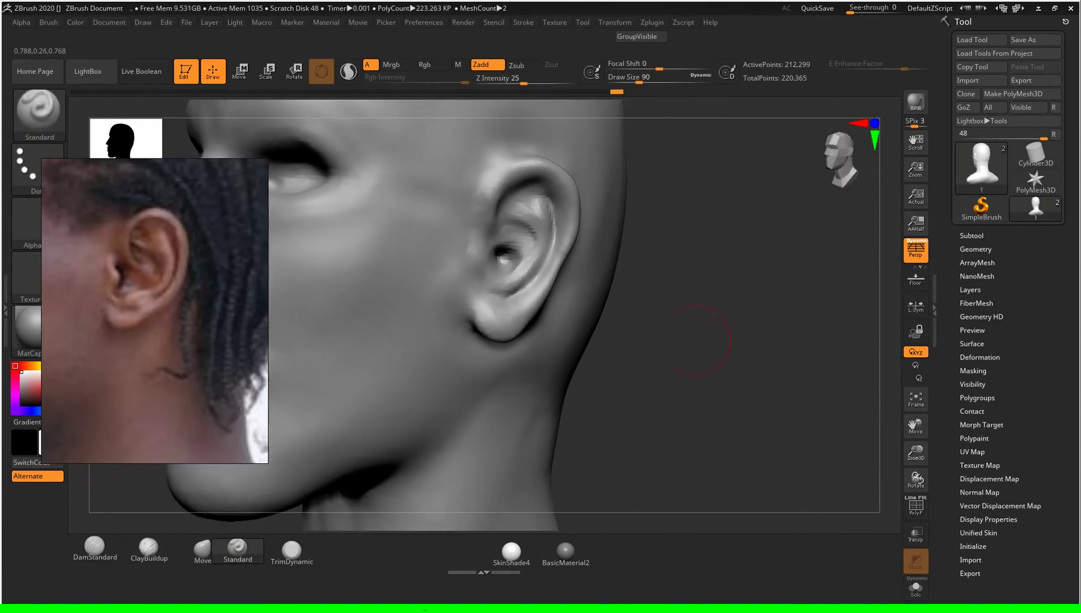
Step: Carve deeper creases into the ear folds with DamStandard
left_click(95, 548)
left_click_drag(868, 386, 510, 214)
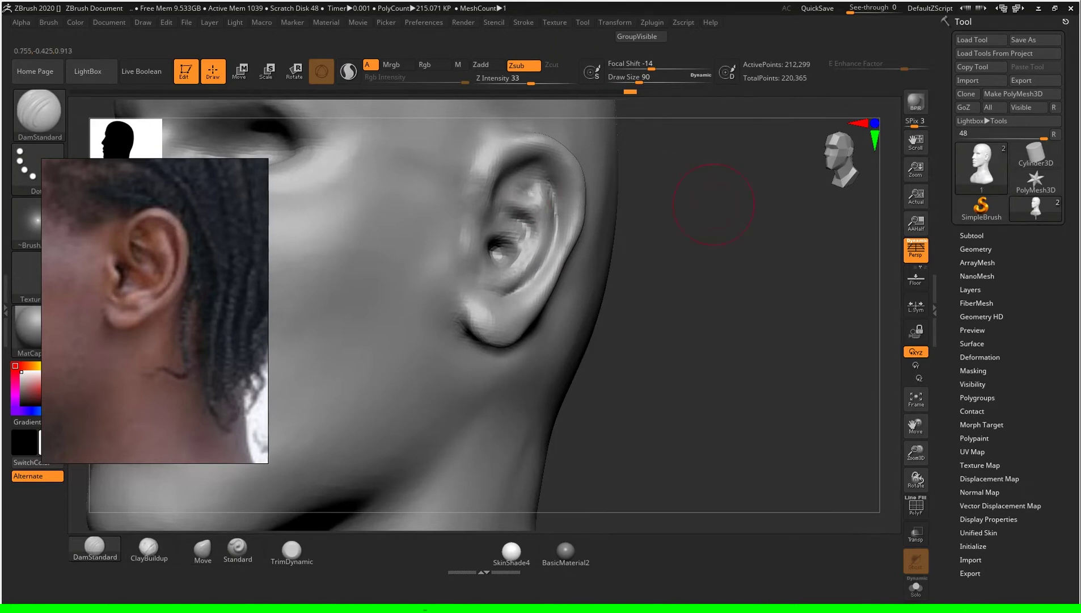
mouse_move(667, 195)
right_mouse_down("ctrl")
mouse_move(753, 314)
mouse_move(783, 295)
mouse_move(749, 318)
right_mouse_up("ctrl")
Step: Build up clay inside the ear with ClayBuildup at size 41, then orbit out to view the bust
left_click(148, 547)
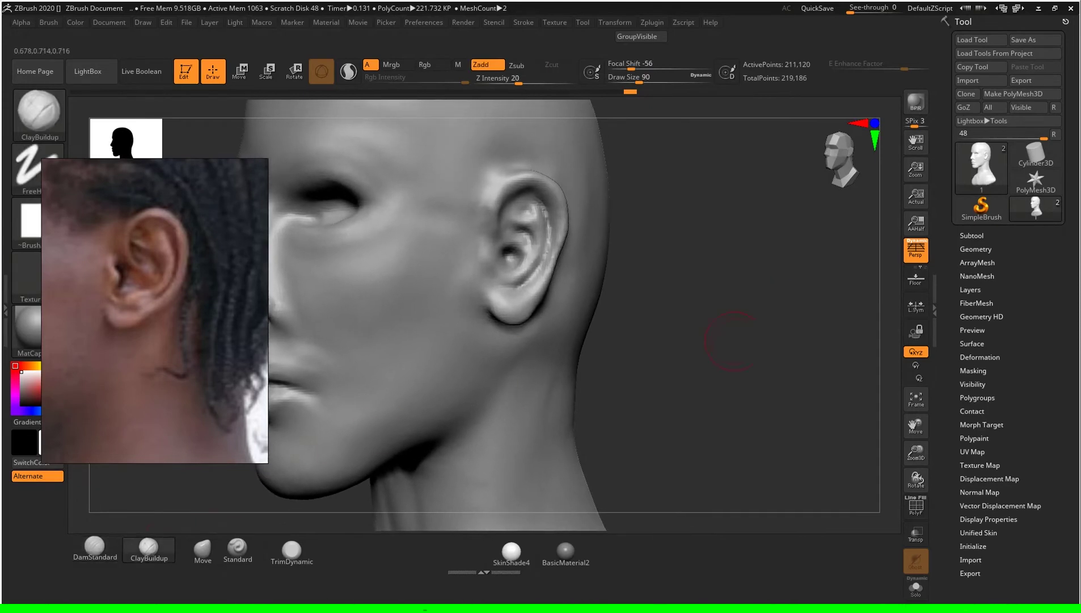
left_click_drag(760, 375, 743, 383)
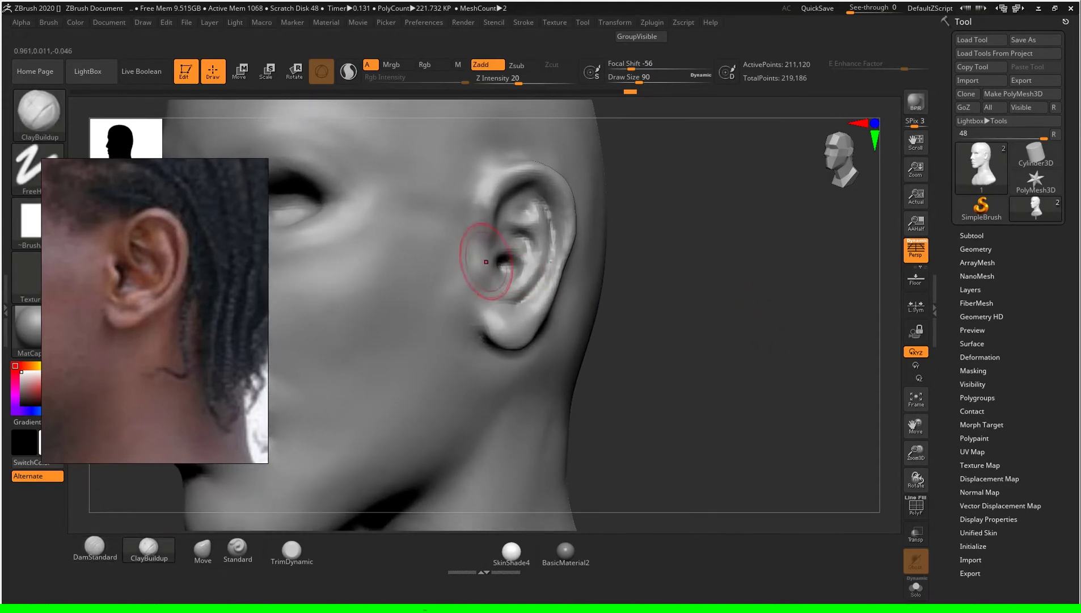
key("s")
left_click_drag(746, 282, 737, 282)
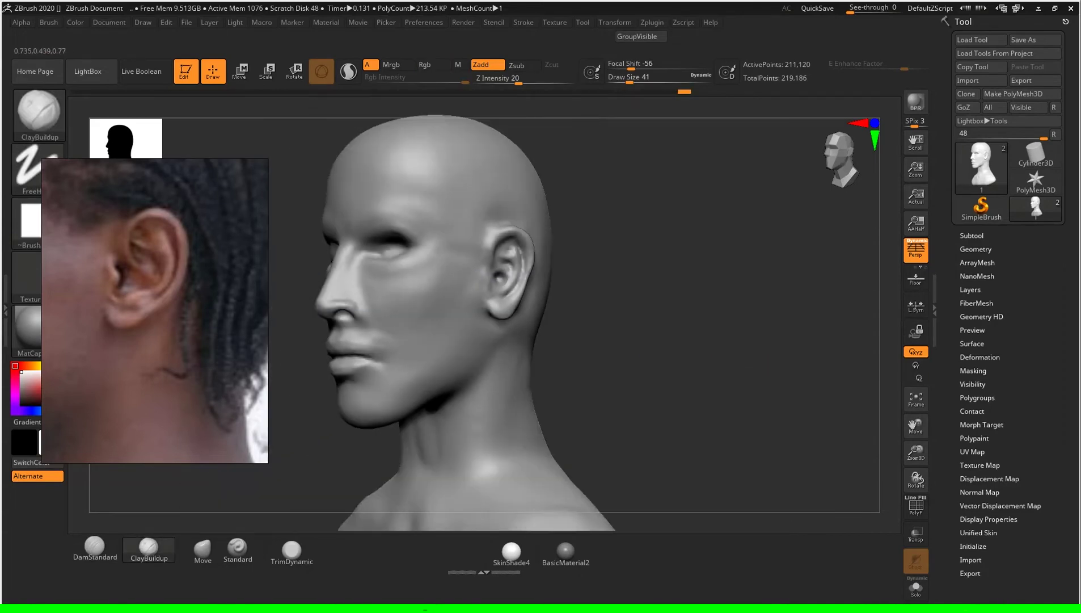
left_click_drag(697, 227, 721, 216)
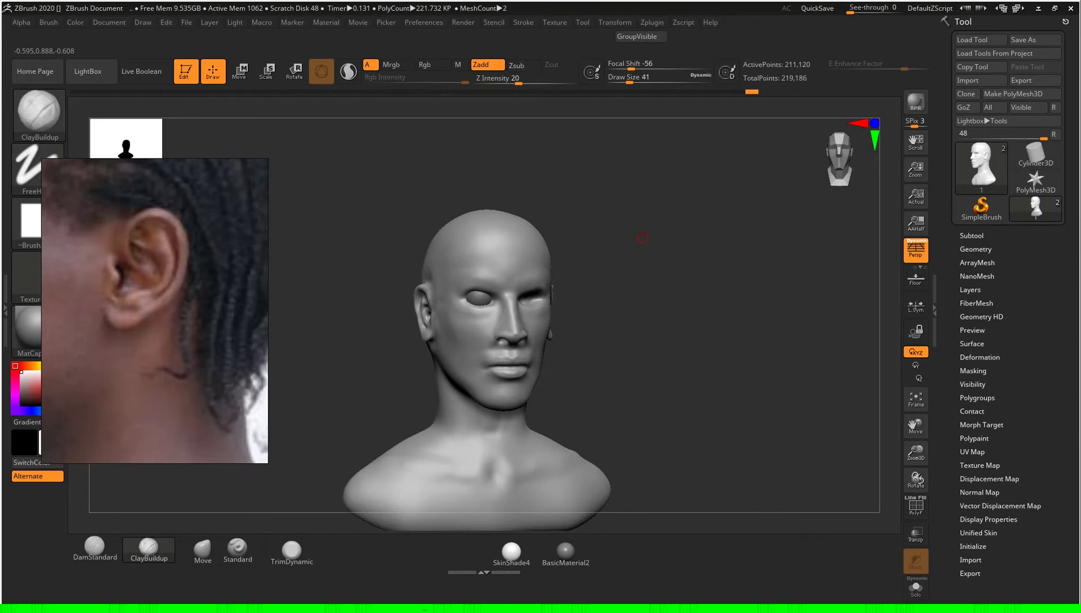
Step: Frame the head in side profile and set the Move brush to size 112
left_click_drag(642, 237, 300, 301)
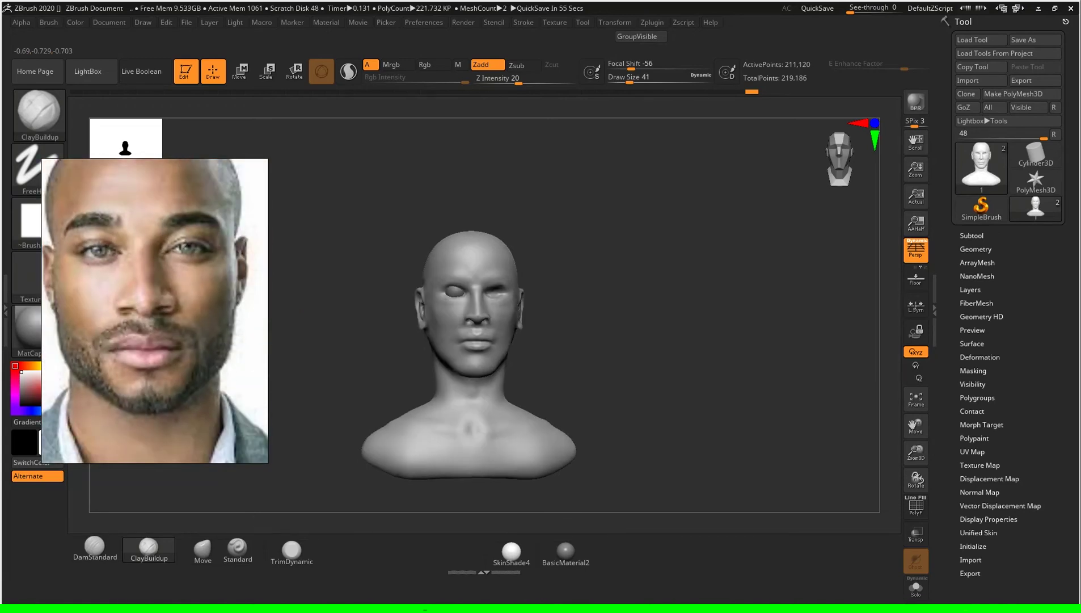
right_click_drag(299, 302, 767, 380, "ctrl")
mouse_move(767, 380)
left_mouse_down()
mouse_move(713, 355)
mouse_move(635, 352)
left_mouse_up()
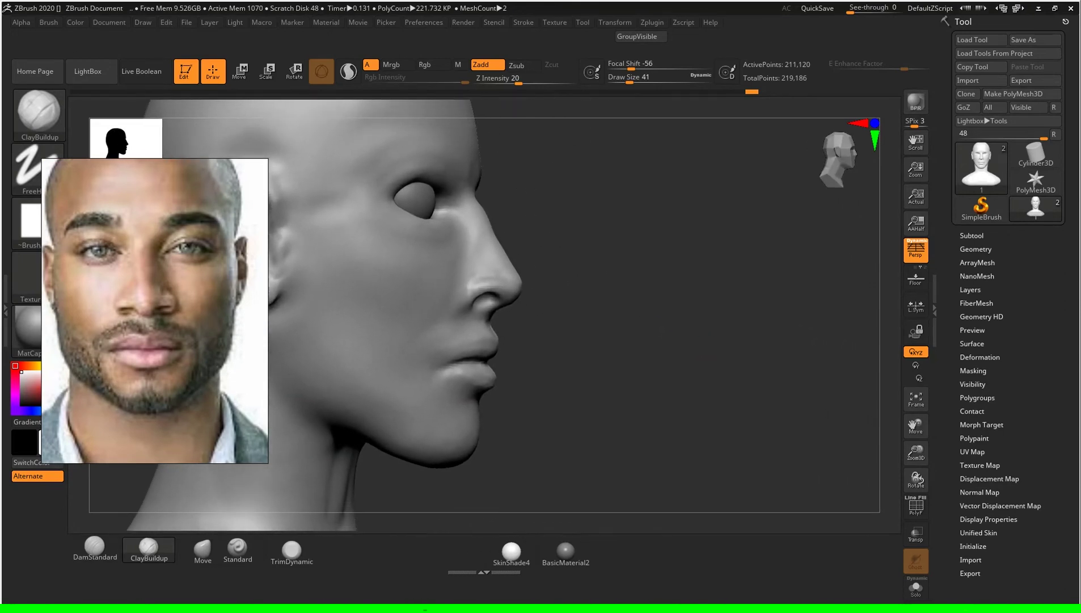
left_click_drag(635, 351, 590, 349)
left_click(203, 548)
key("s")
left_click_drag(610, 392, 607, 360)
key("s")
left_click_drag(678, 361, 684, 361)
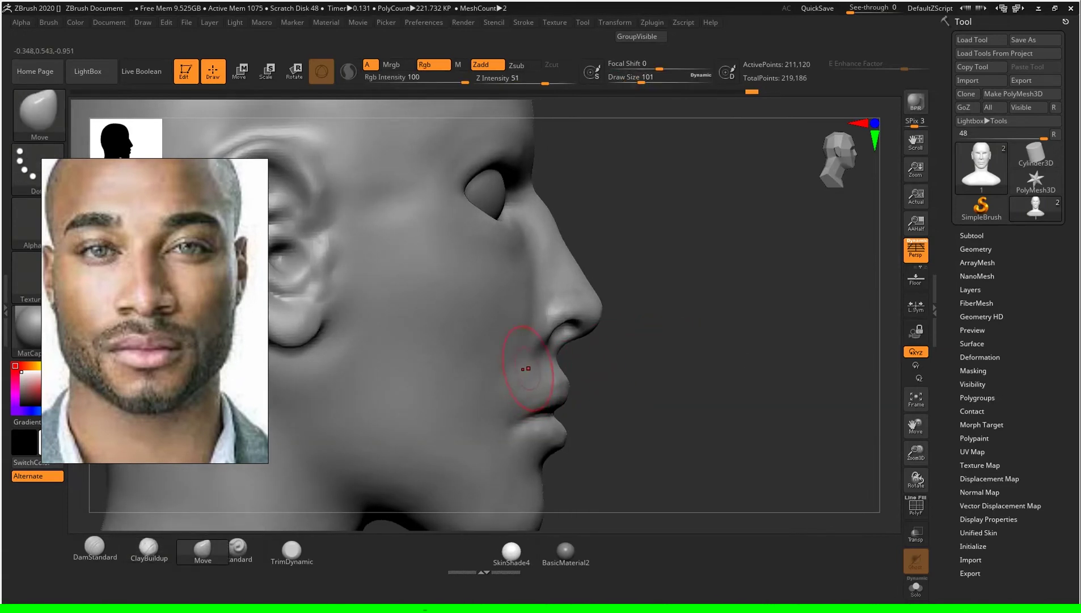
key("s")
left_click_drag(680, 354, 687, 354)
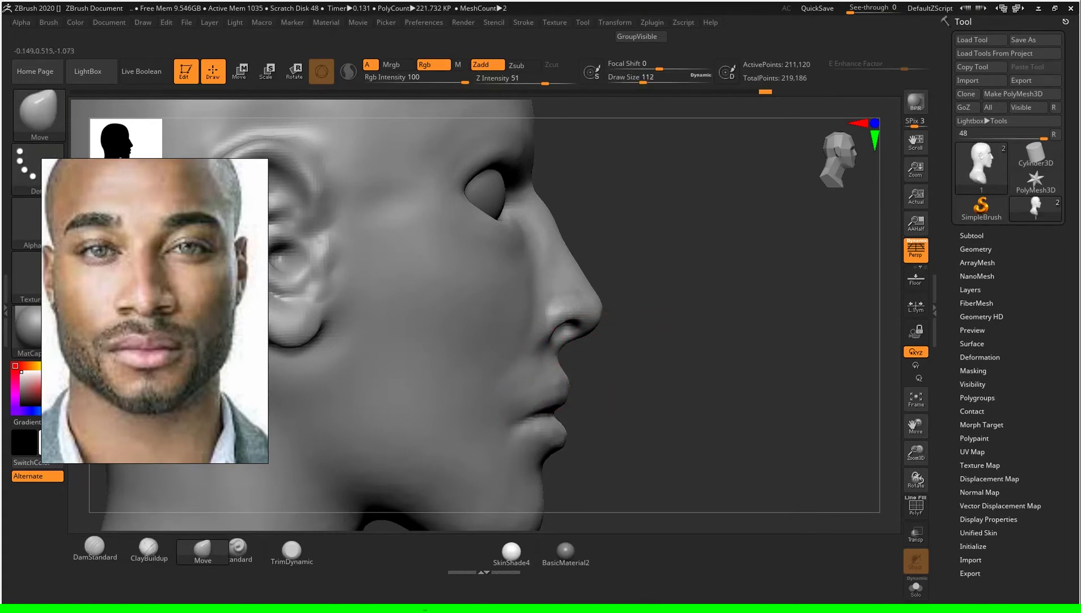
Step: Shape the lips and mouth while orbiting between frontal, profile and three-quarter views
left_click_drag(795, 375, 701, 383)
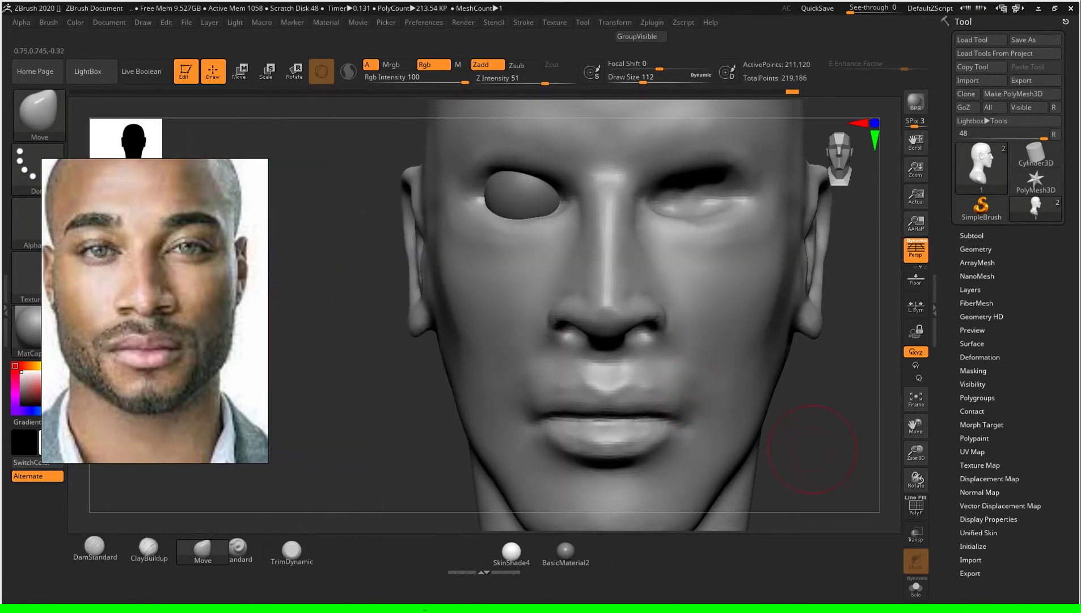
left_click_drag(812, 449, 661, 415)
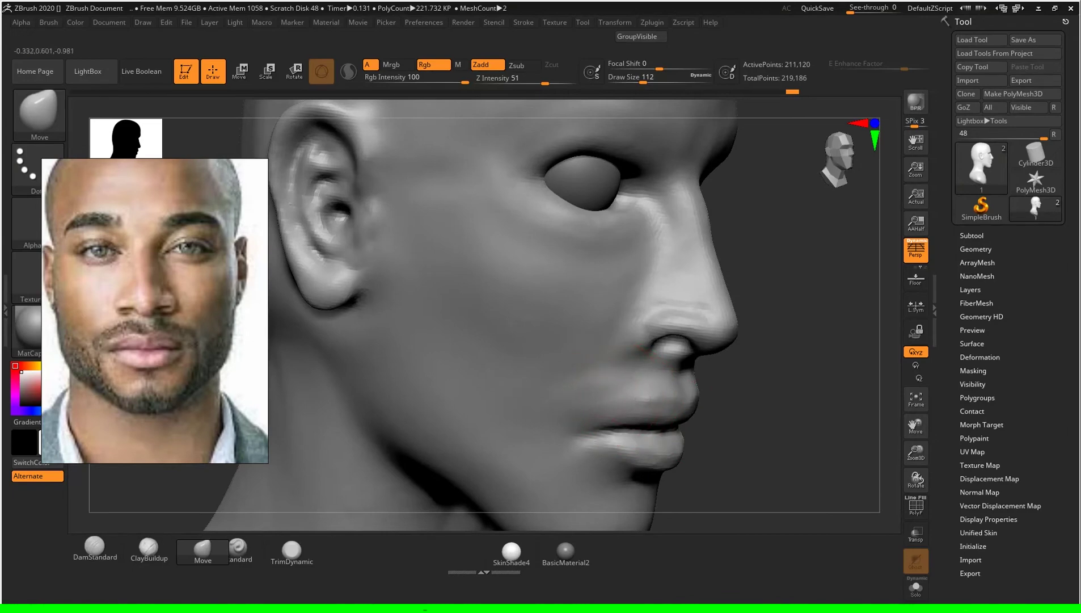
mouse_move(796, 399)
left_mouse_down()
mouse_move(624, 385)
mouse_move(737, 385)
left_mouse_up()
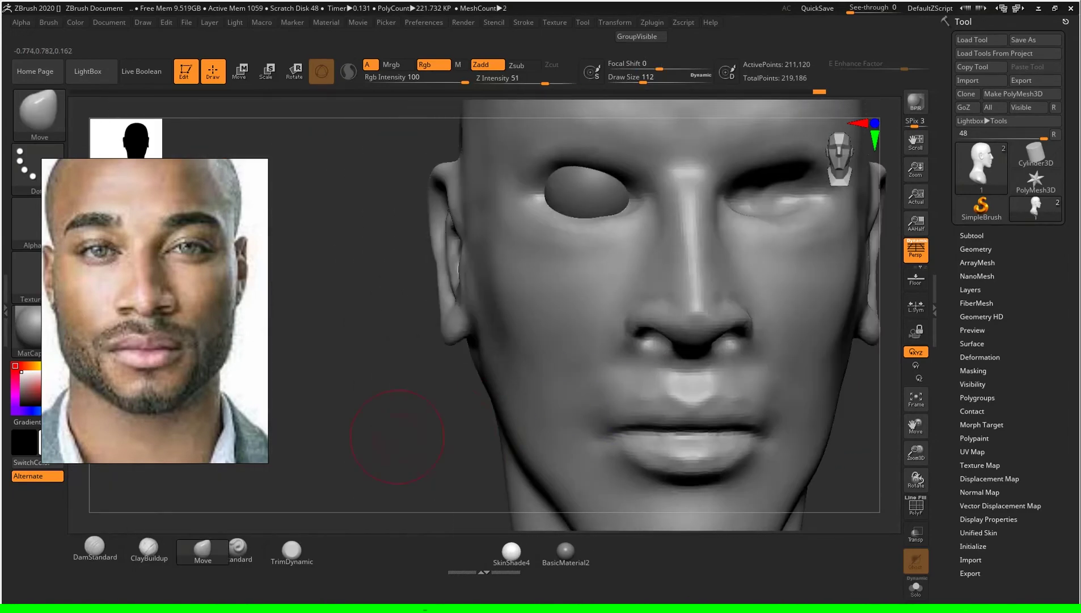
mouse_move(797, 393)
left_mouse_down()
mouse_move(713, 338)
mouse_move(510, 369)
left_mouse_up()
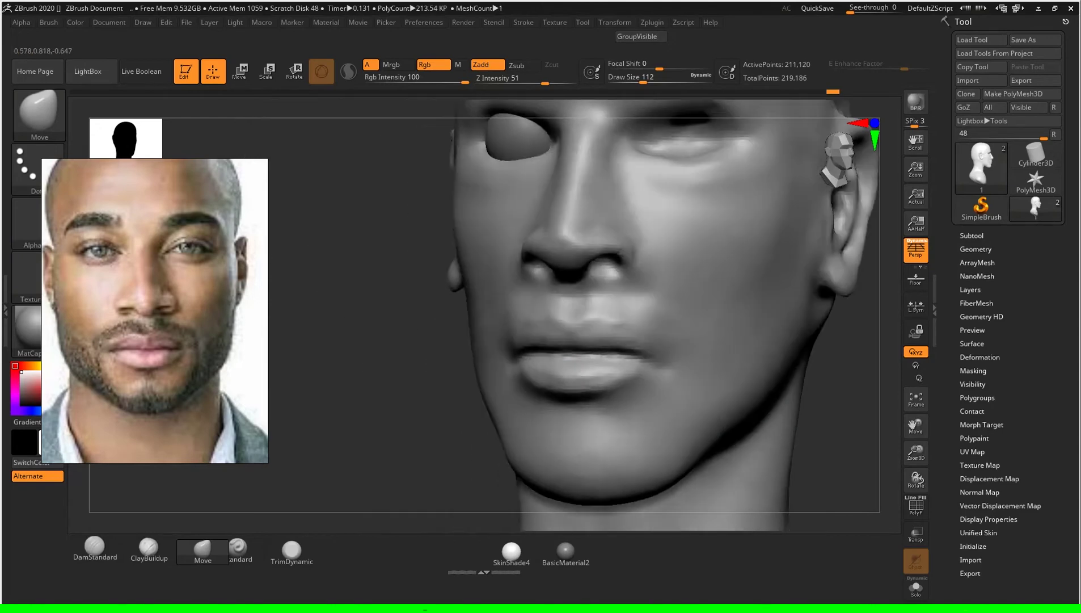
left_click_drag(738, 352, 545, 341)
Step: Carve the lip line into the mouth corner with DamStandard and check it from several angles
left_click(95, 547)
key("s")
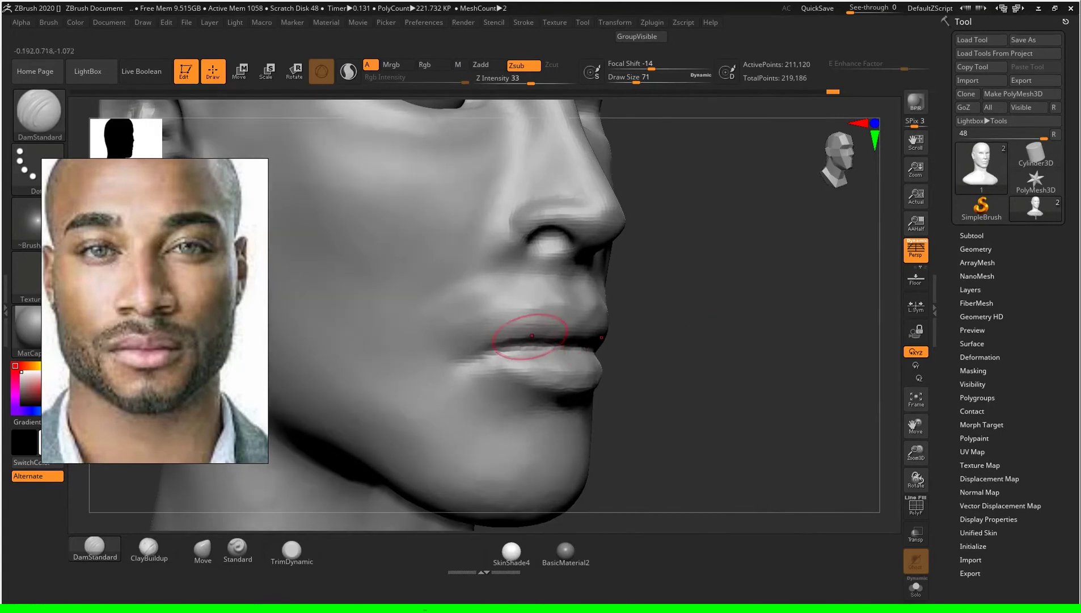
left_click_drag(457, 344, 485, 346)
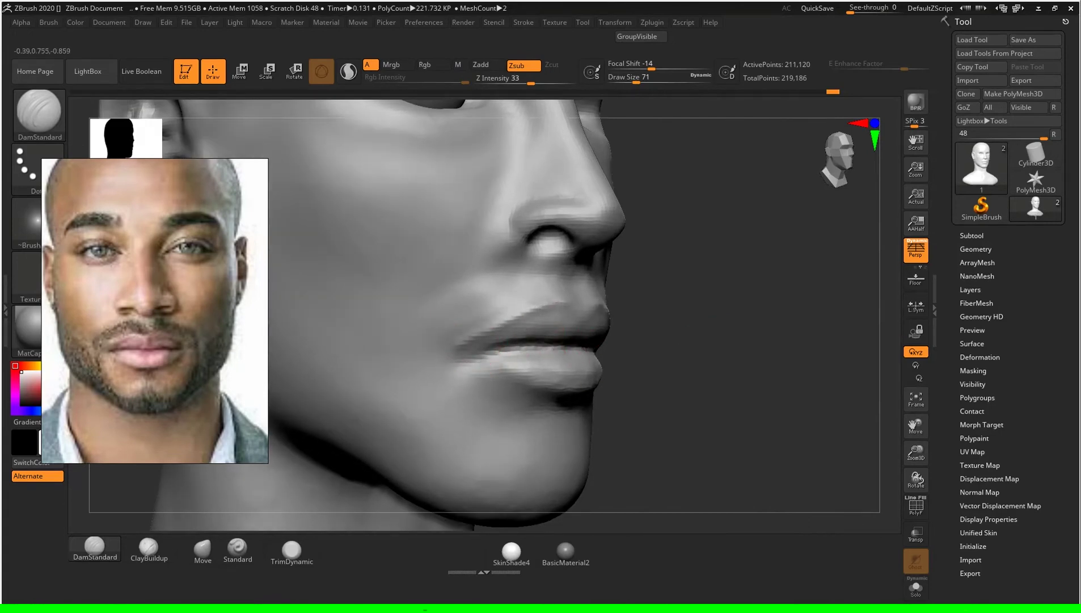
left_click_drag(742, 350, 721, 352)
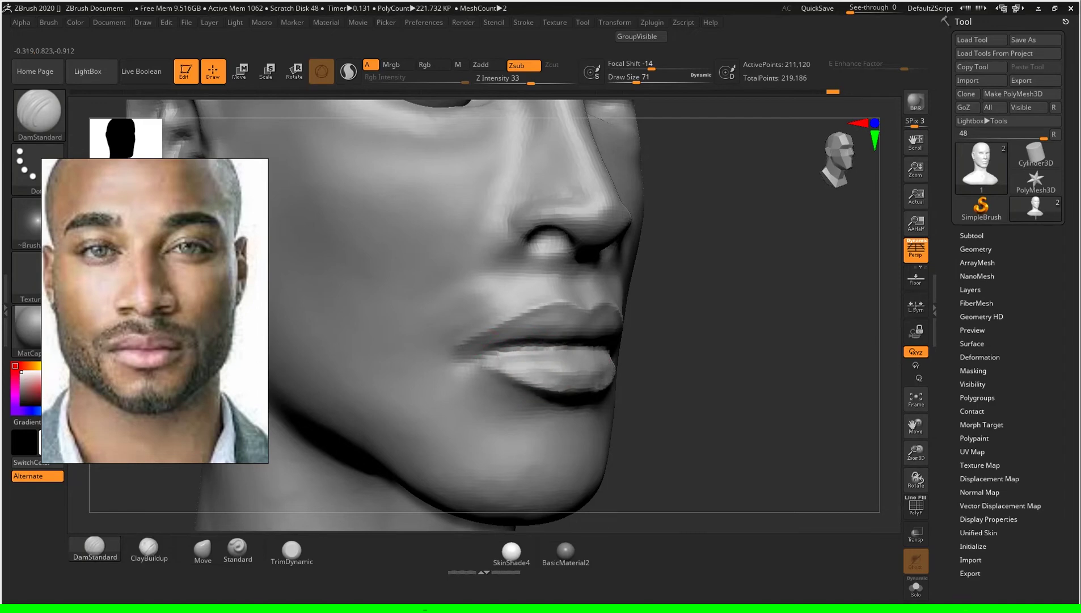
mouse_move(717, 386)
left_mouse_down()
mouse_move(624, 392)
mouse_move(732, 395)
left_mouse_up()
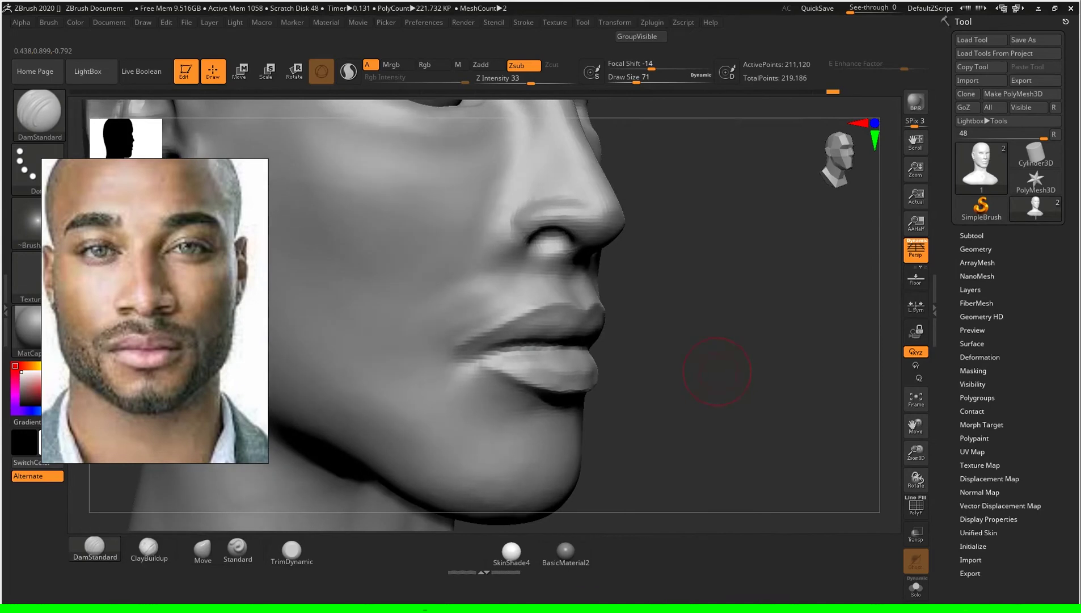
left_click_drag(642, 369, 531, 363)
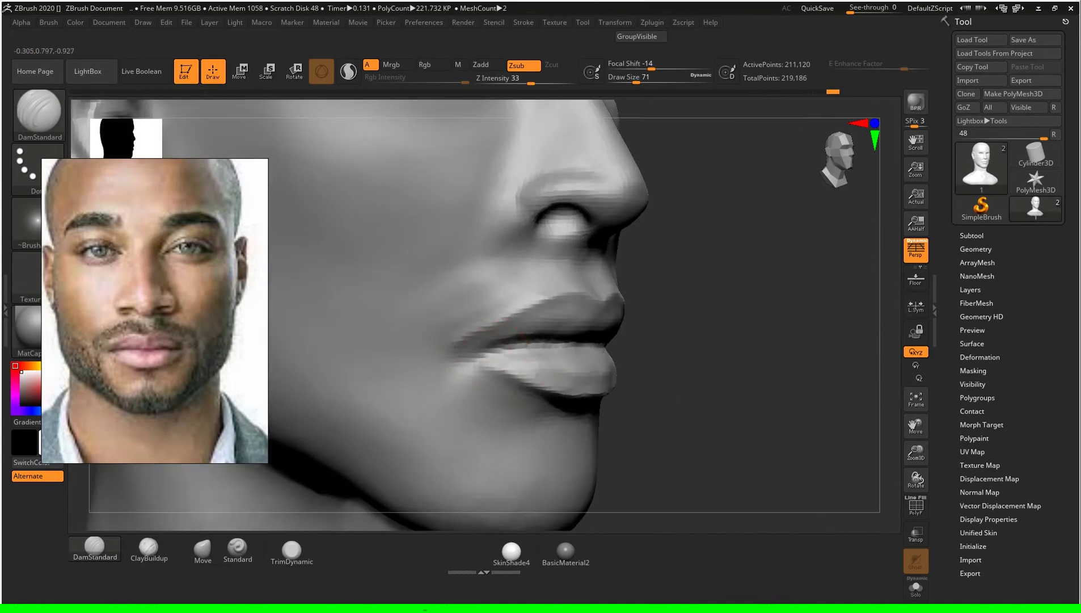
left_click_drag(699, 350, 583, 328)
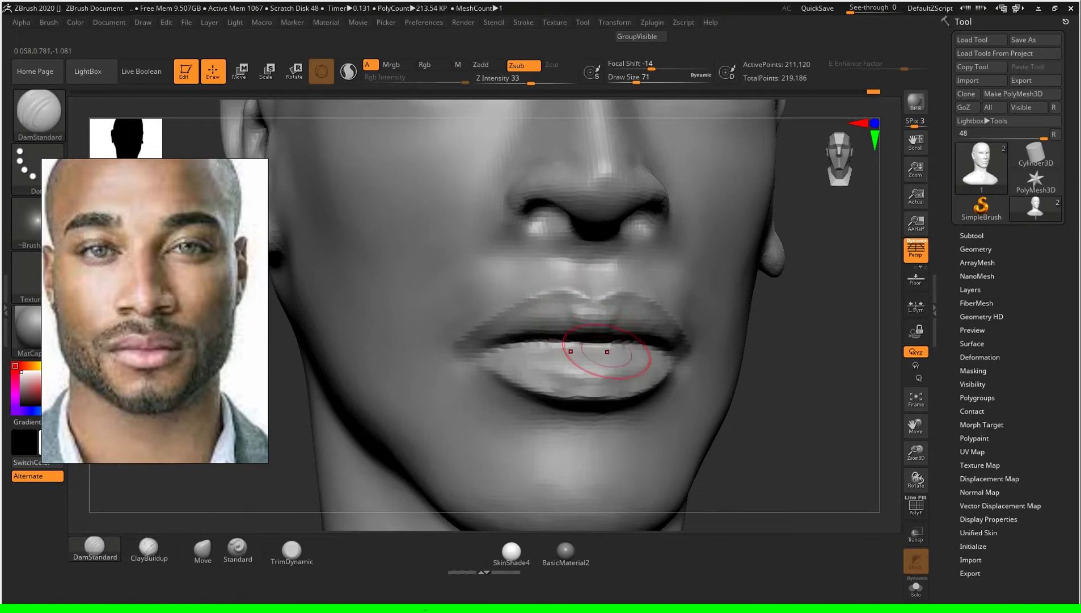
left_click_drag(777, 410, 601, 356)
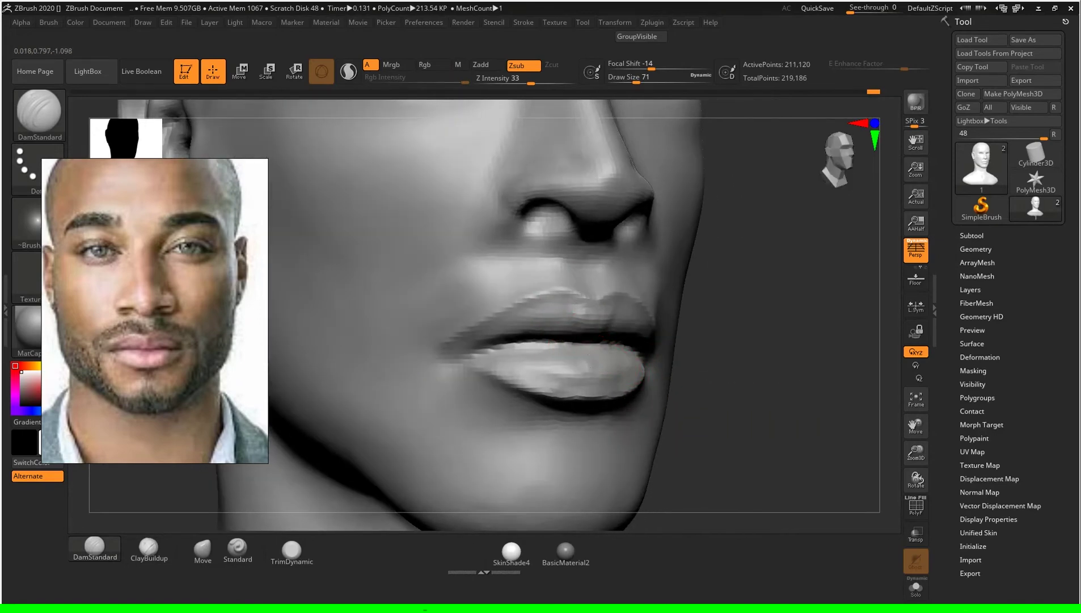
left_click_drag(766, 397, 601, 369)
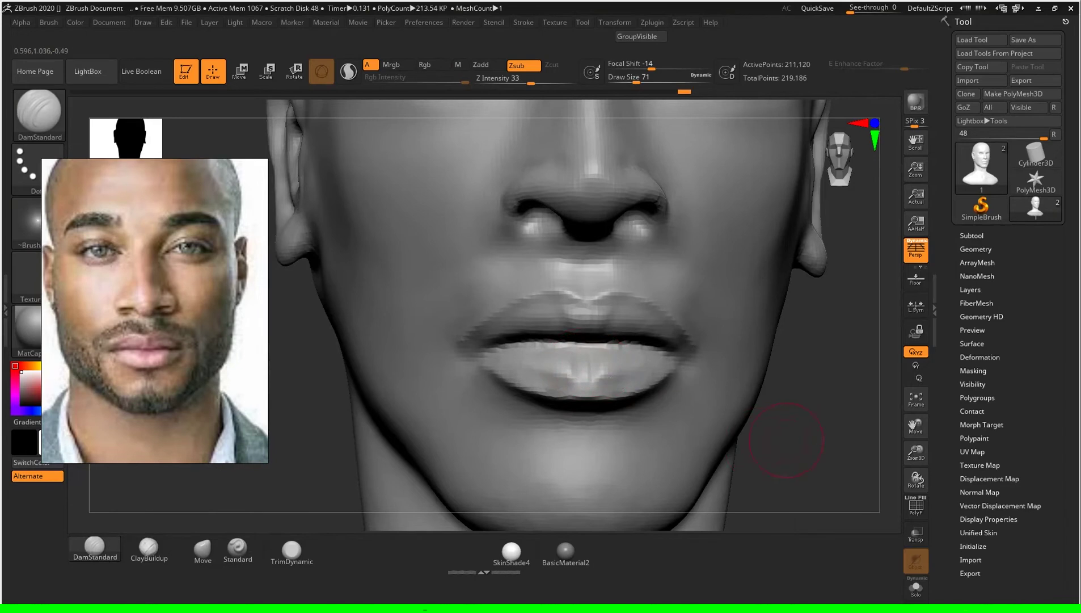
Step: Smooth the lower lip with a size-158 brush and show all reference images in PureRef
key("s")
mouse_move(806, 435)
left_mouse_down()
mouse_move(818, 434)
mouse_move(805, 397)
left_mouse_up()
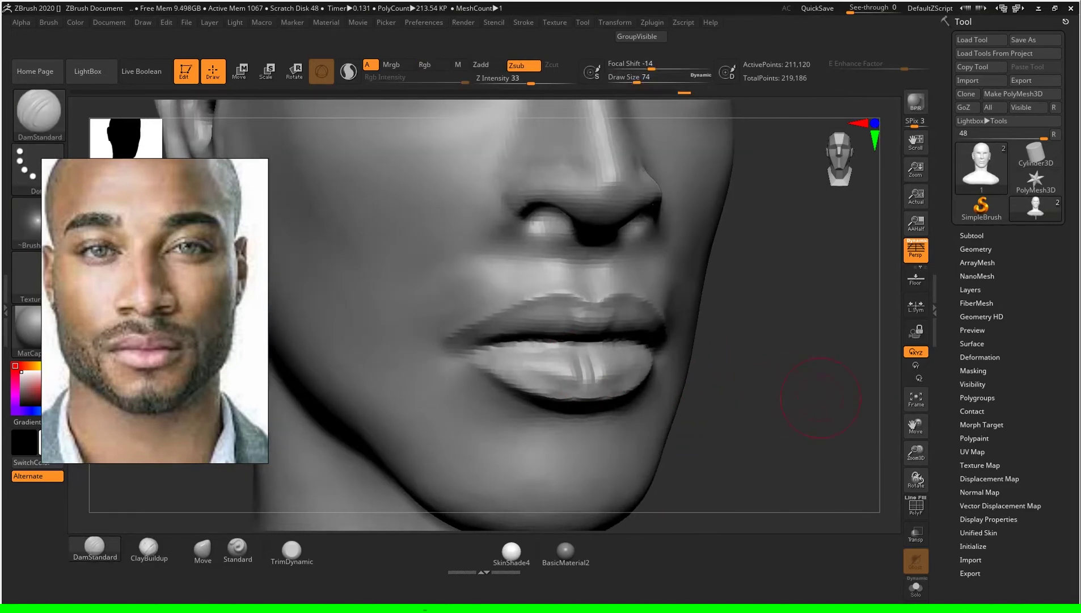
key("ctrl")
left_click_drag(806, 341, 738, 343)
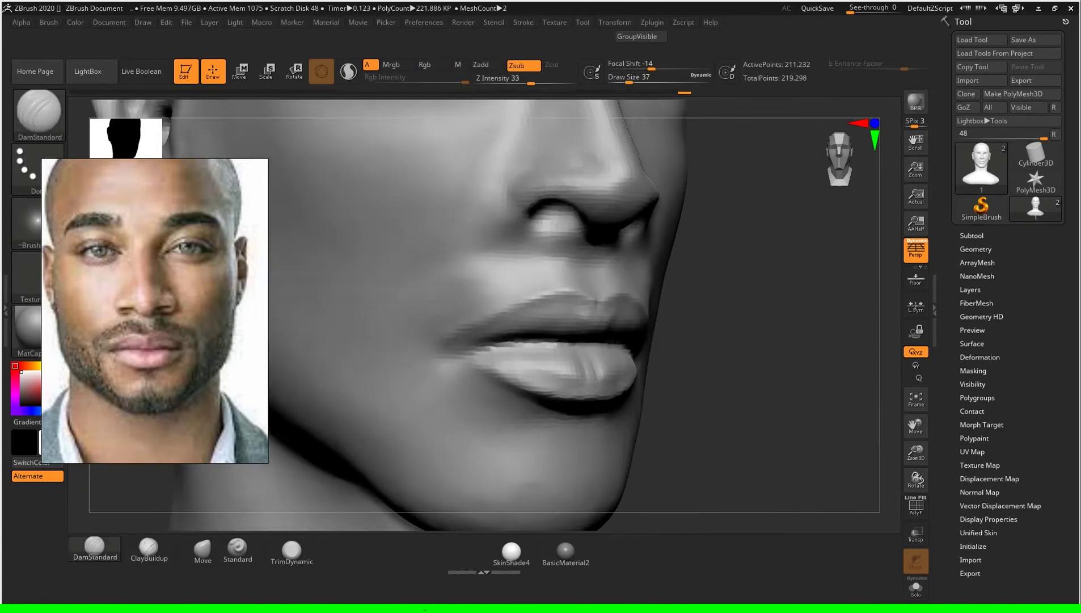
key("shift")
mouse_move(584, 362)
left_mouse_down("shift")
mouse_move(512, 347)
mouse_move(507, 384)
left_mouse_up("shift")
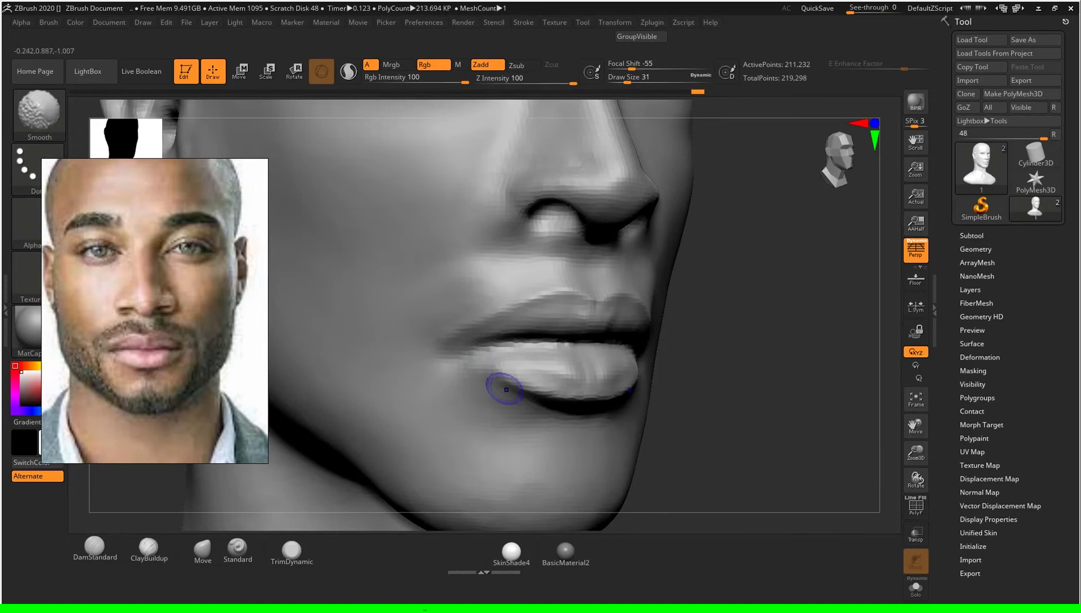
key("alt")
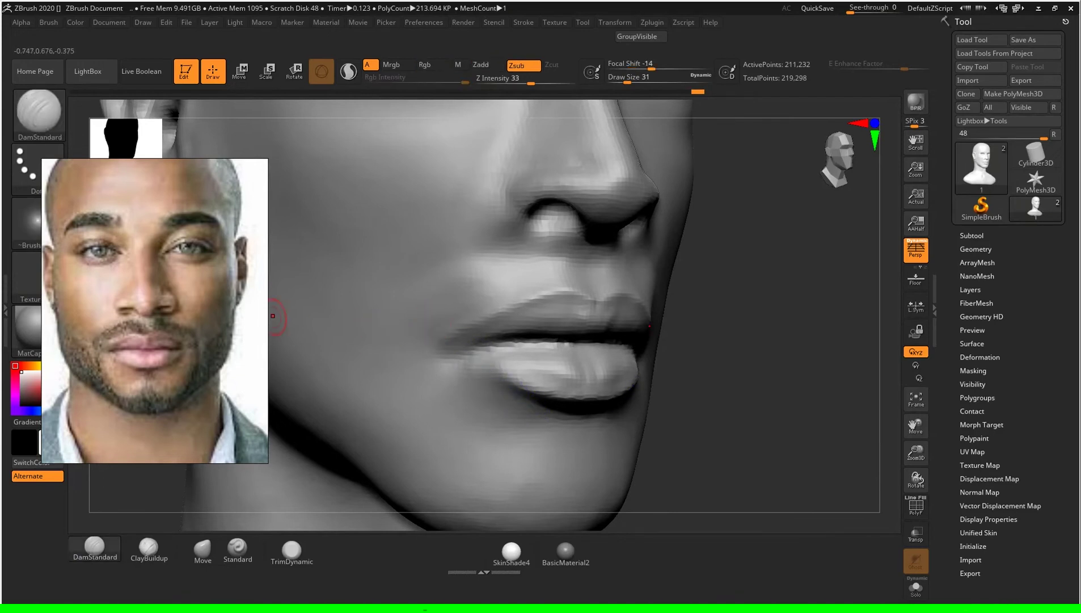
key("Home")
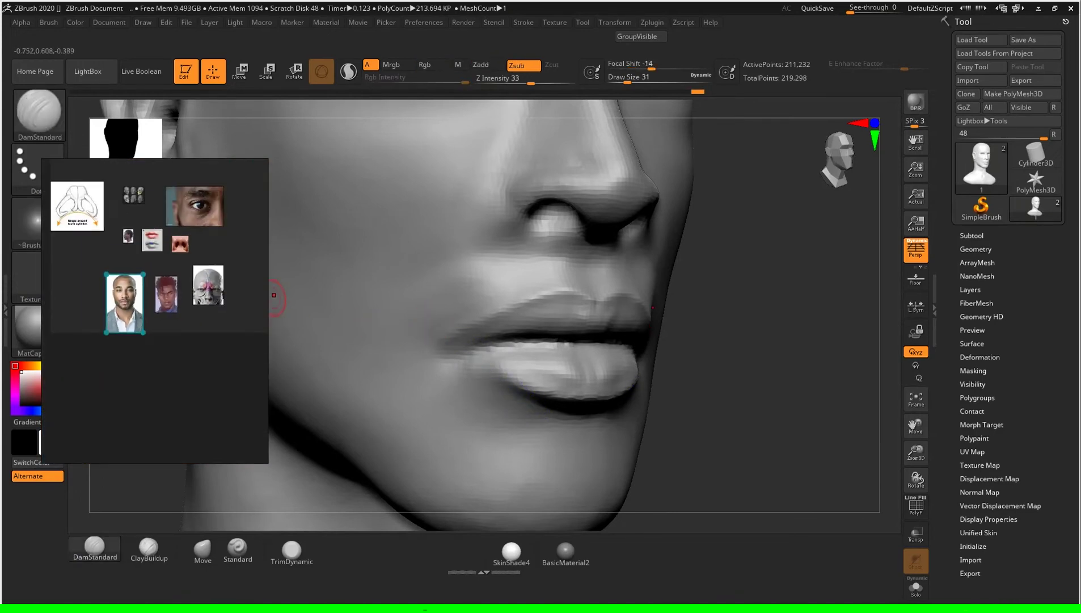
scroll(170, 231, "up", 3)
double_click(134, 248)
scroll(167, 290, "up", 1)
scroll(167, 290, "up", 1)
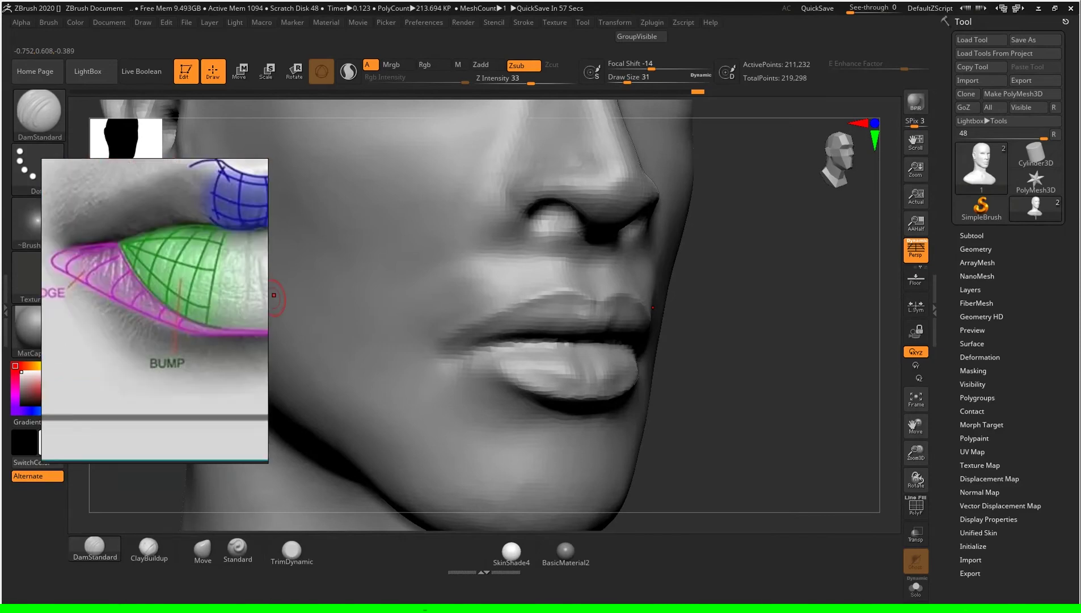
right_click_drag(274, 295, 553, 381)
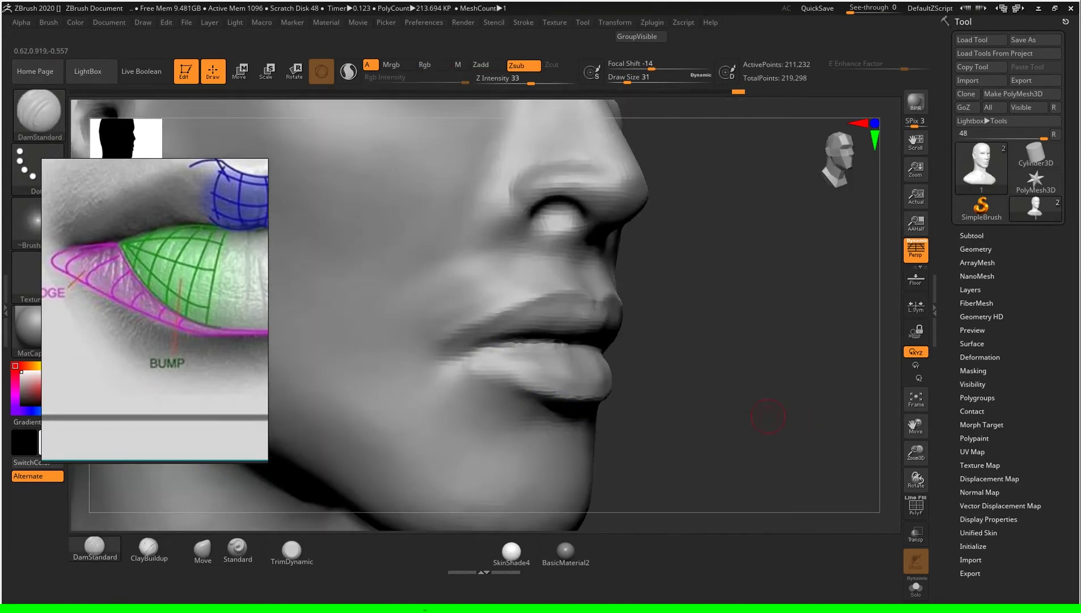
left_click_drag(737, 340, 735, 353)
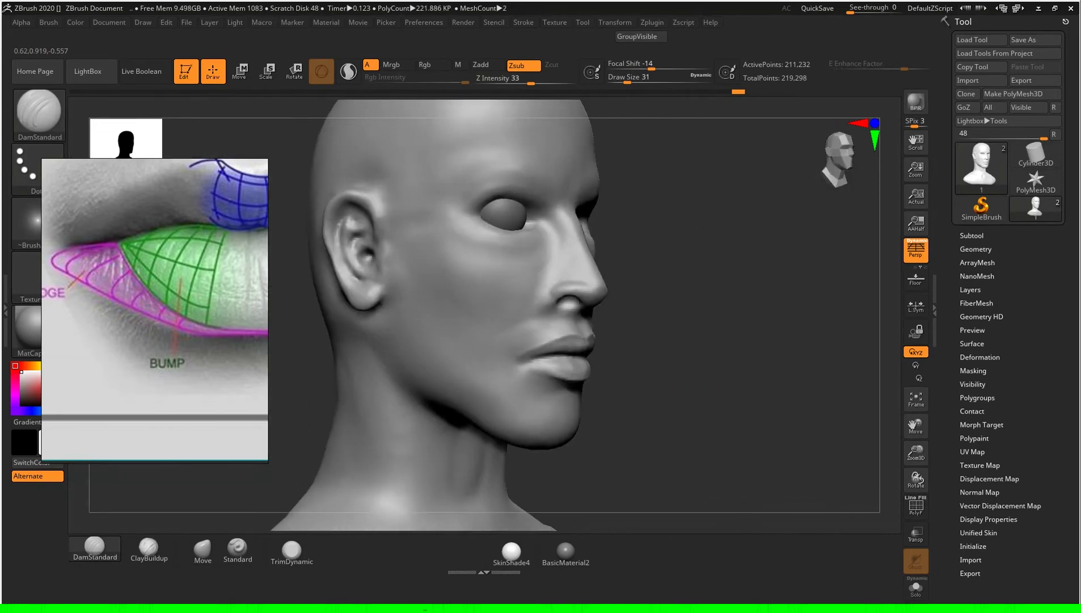
left_click_drag(736, 354, 636, 351)
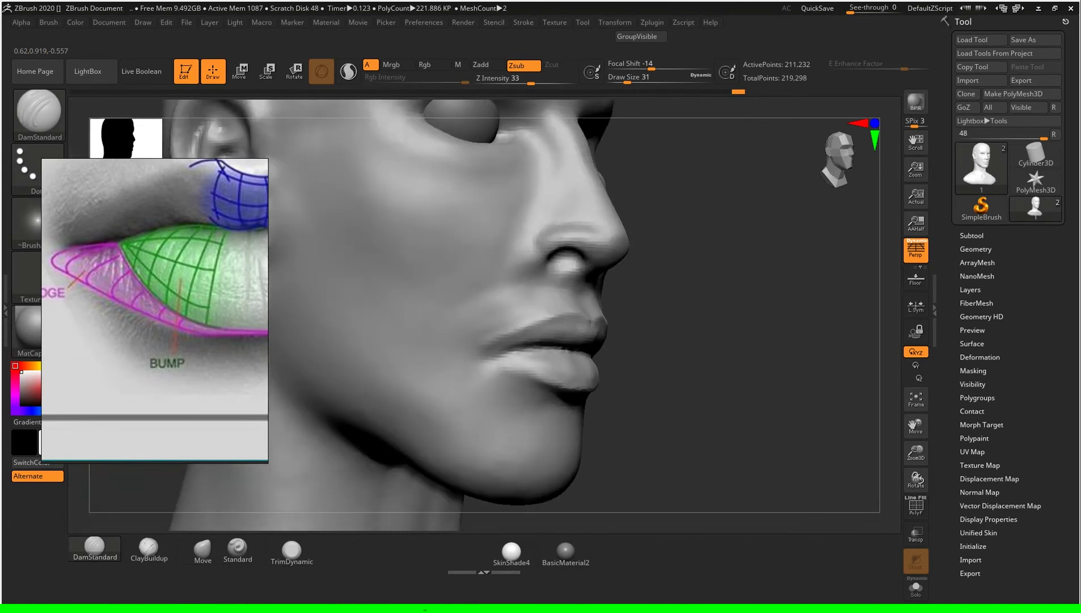
left_click_drag(806, 369, 706, 369)
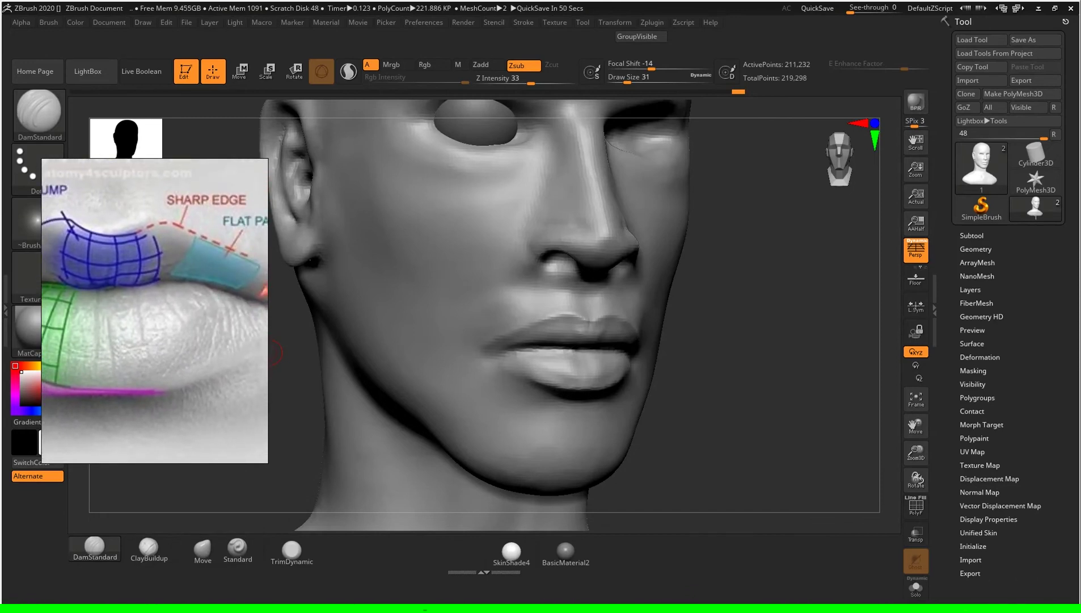
left_click(238, 547)
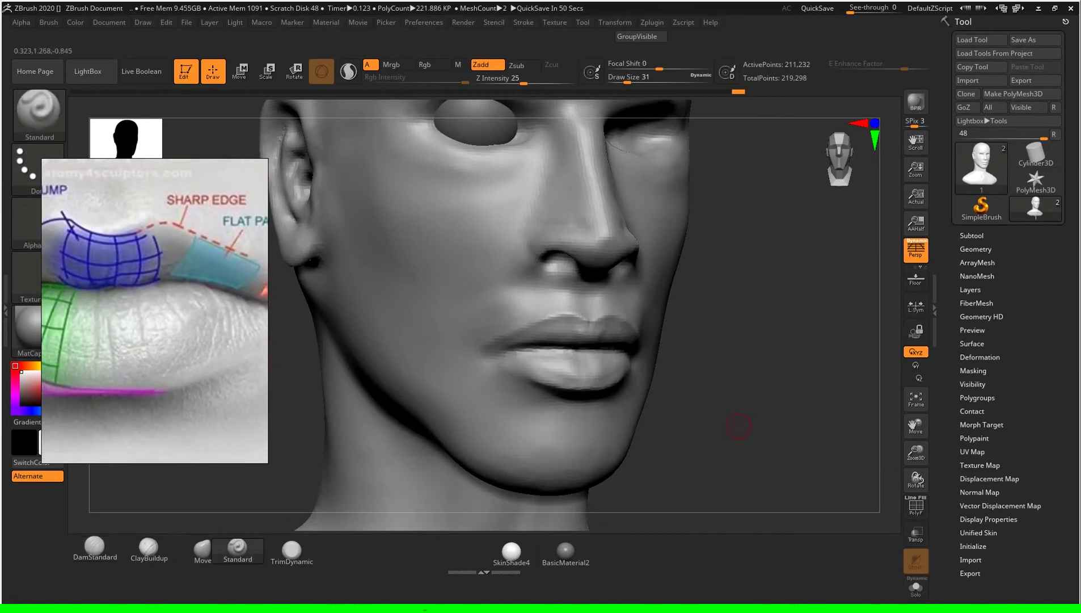
Step: Build up the upper lip with the Standard brush at size 65
left_click_drag(797, 374, 742, 408)
left_click_drag(593, 374, 586, 366, "shift")
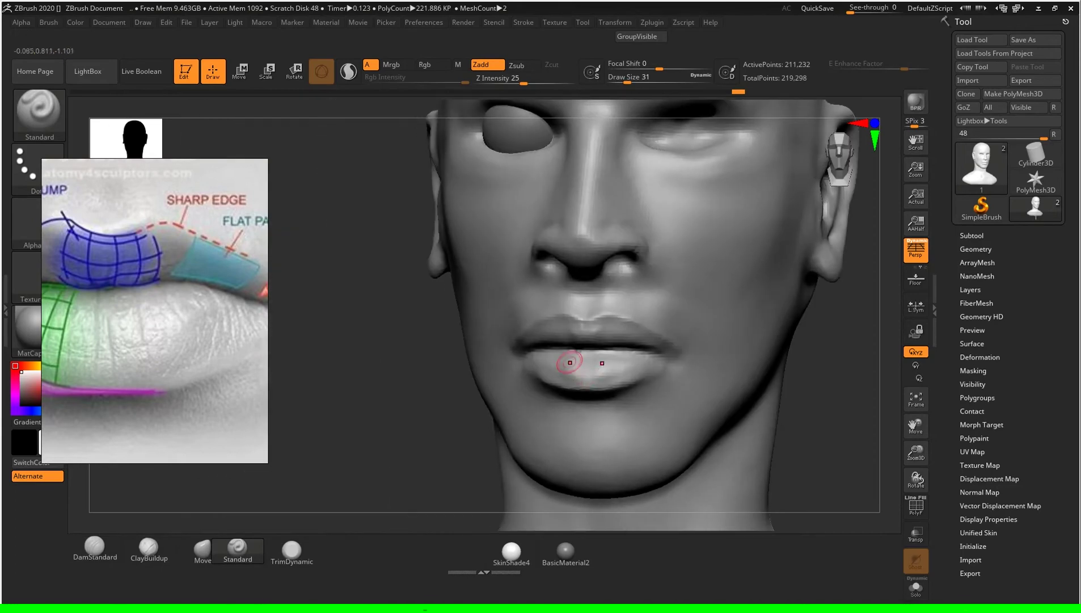
left_click_drag(472, 395, 707, 363)
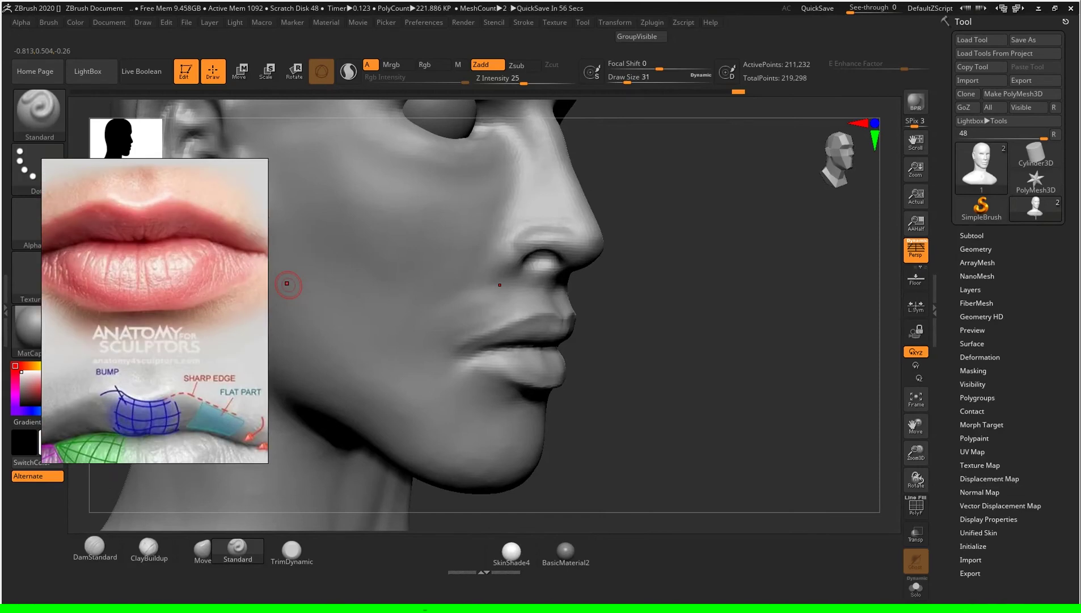
left_click_drag(707, 387, 776, 376)
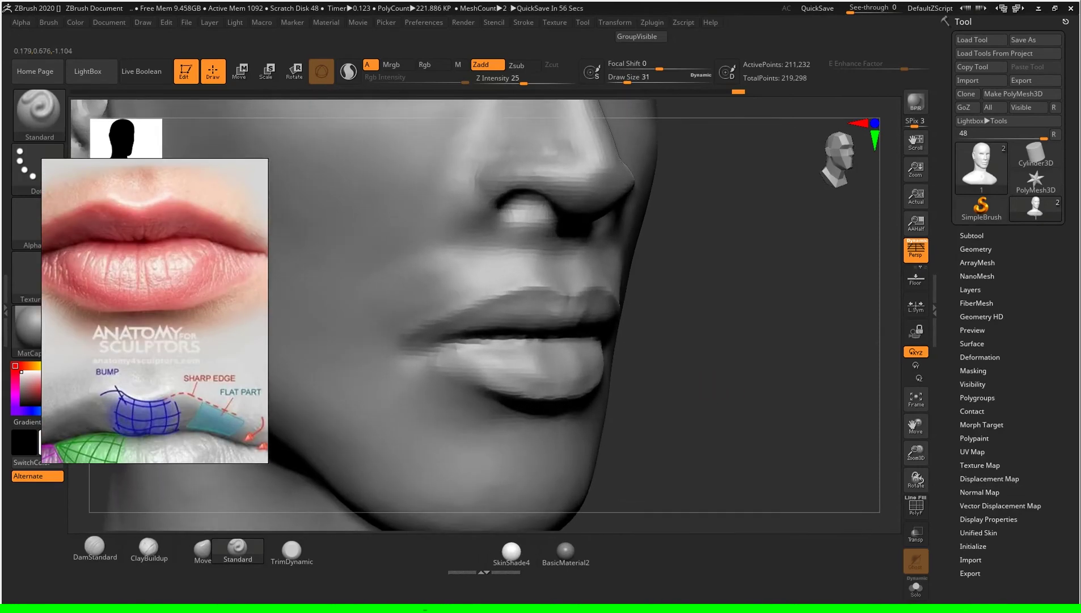
key("s")
left_click_drag(737, 374, 567, 363)
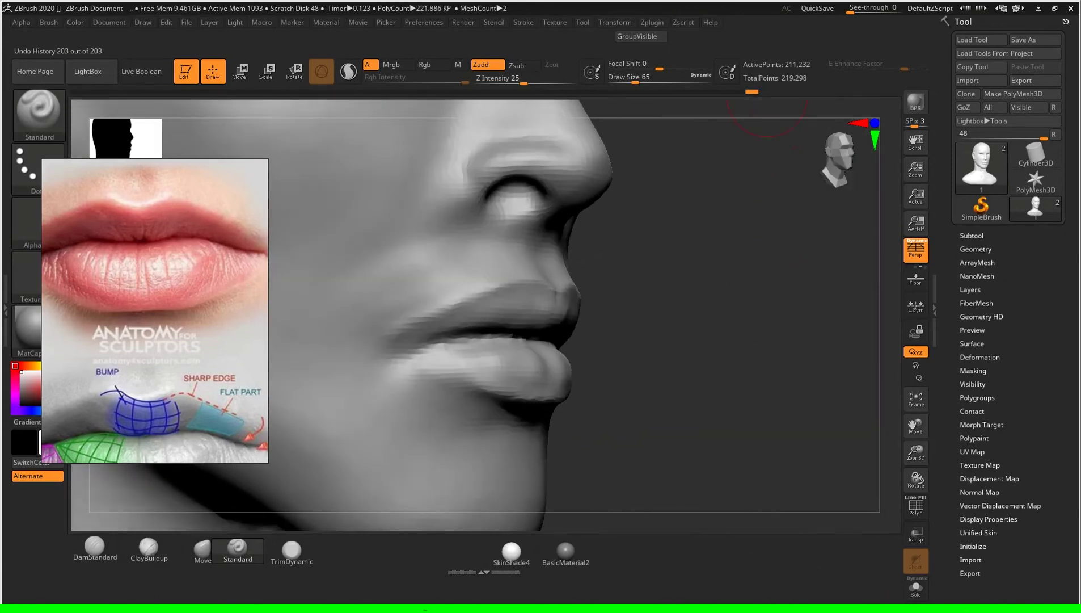
Step: Undo the last lip strokes, redo one, and review the bust from front and side
left_click(745, 92)
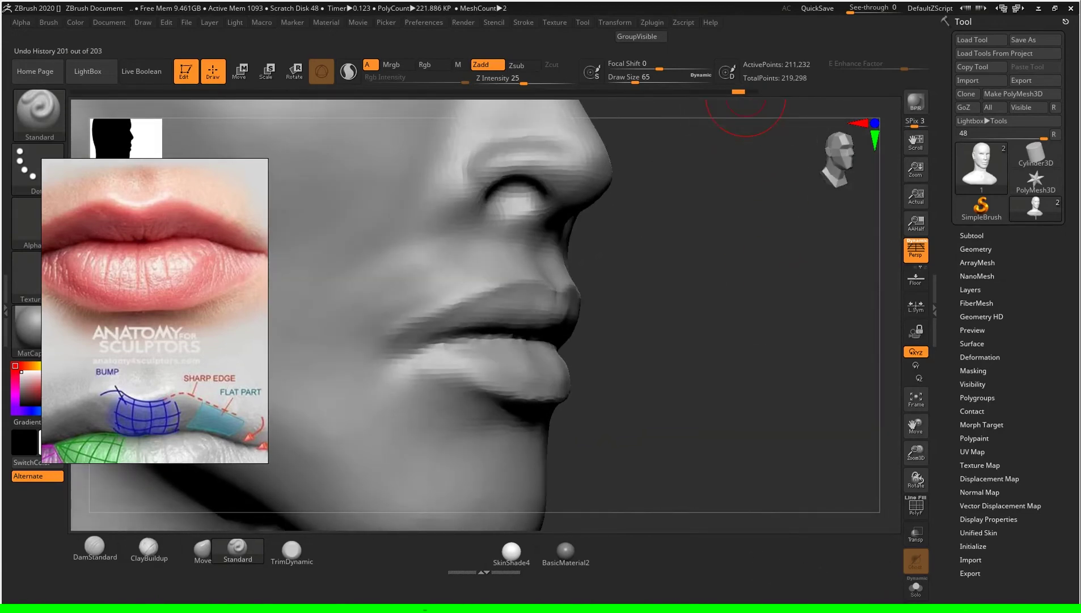
key("ctrl+shift+z")
left_click_drag(823, 394, 817, 393)
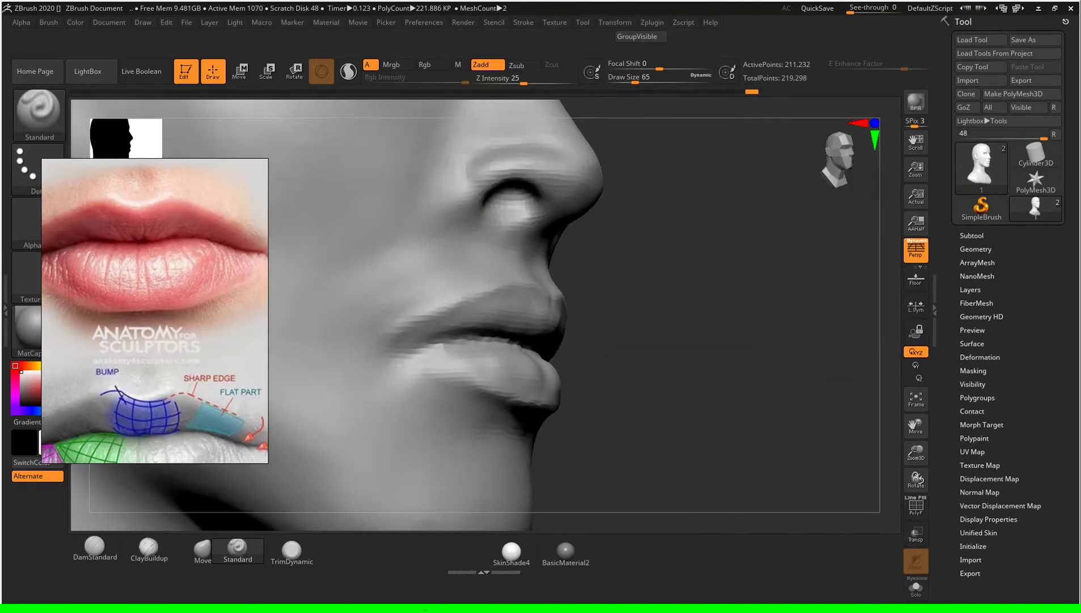
mouse_move(817, 393)
left_mouse_down()
mouse_move(772, 328)
mouse_move(446, 314)
left_mouse_up()
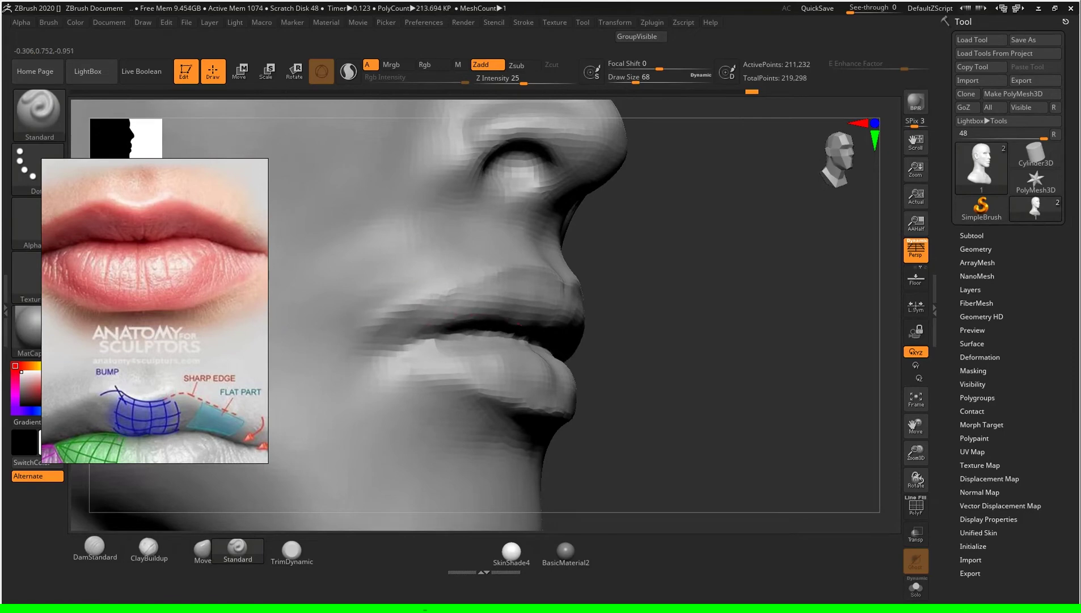
right_click_drag(473, 338, 340, 341)
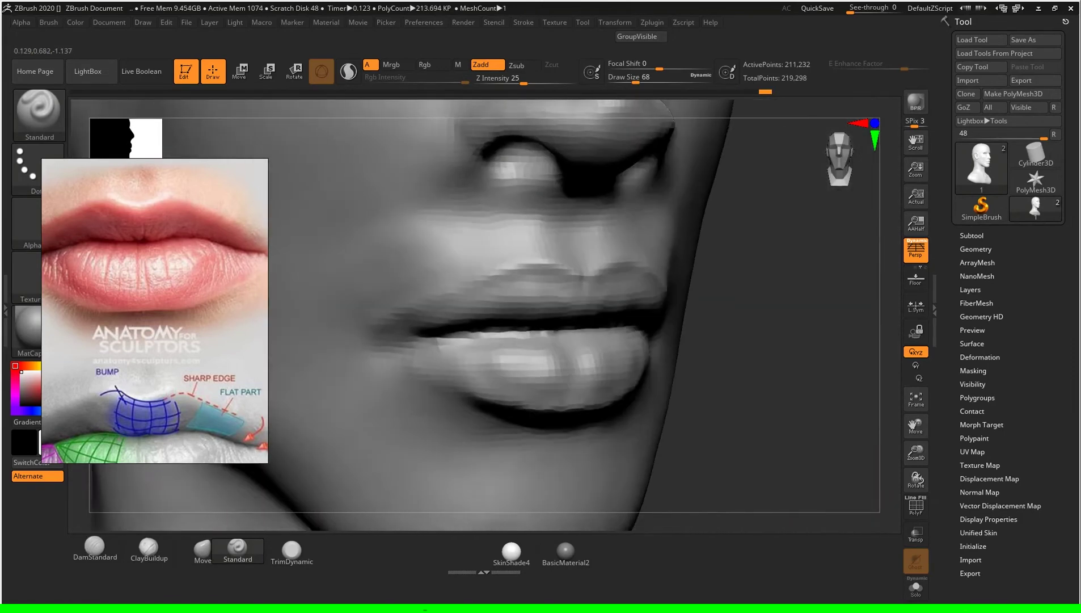
right_click_drag(473, 338, 699, 316)
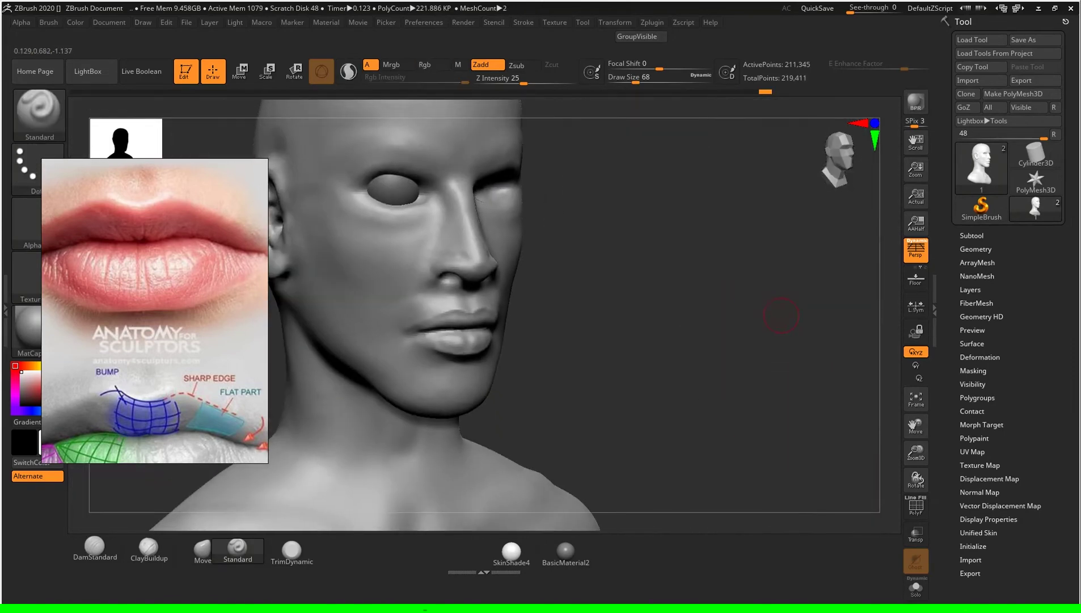
right_click_drag(782, 315, 570, 272)
mouse_move(681, 312)
right_mouse_down()
mouse_move(794, 312)
mouse_move(681, 312)
right_mouse_up()
mouse_move(709, 369)
left_mouse_down()
mouse_move(669, 363)
mouse_move(737, 431)
left_mouse_up()
Step: Switch to ClayBuildup at intensity 20, size 41, and turn the head toward the front
key("s")
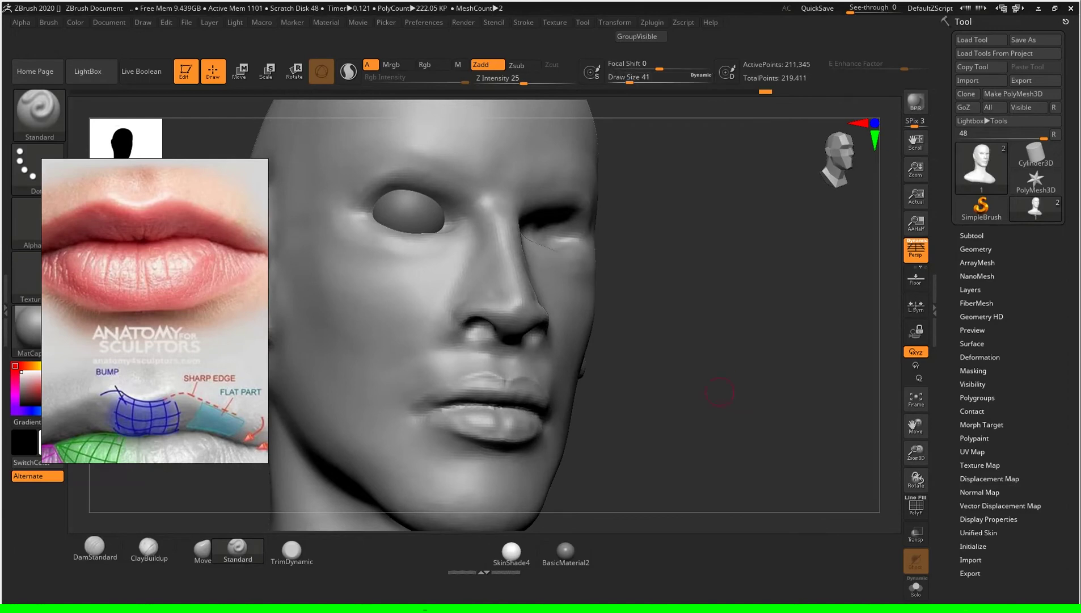
left_click(149, 548)
mouse_move(755, 363)
left_mouse_down()
mouse_move(781, 354)
mouse_move(735, 378)
left_mouse_up()
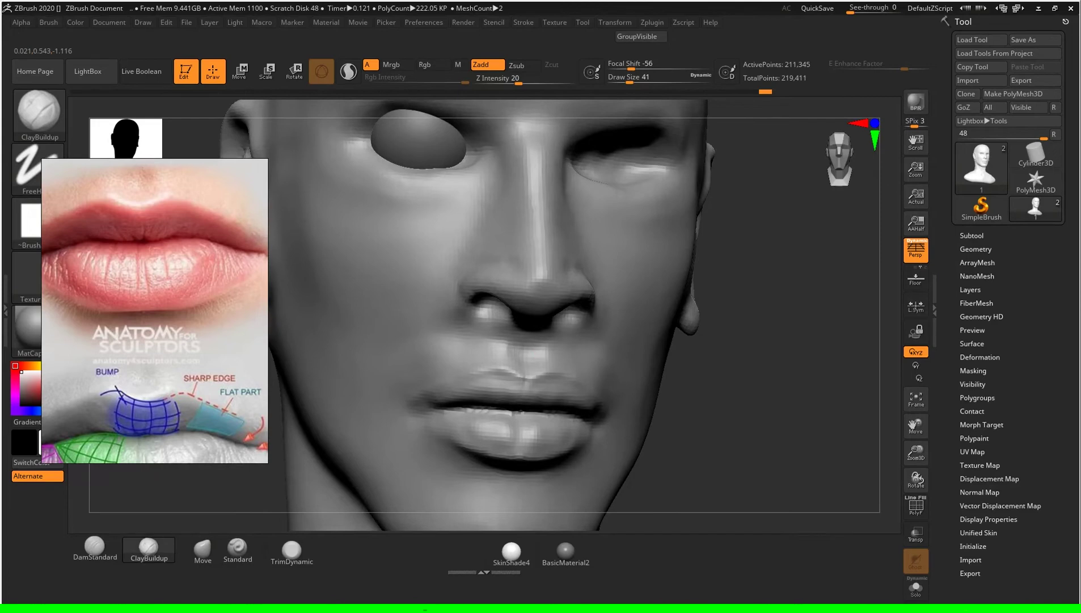
Step: Add clay along the upper lip just below the nose
left_click_drag(790, 383, 654, 345)
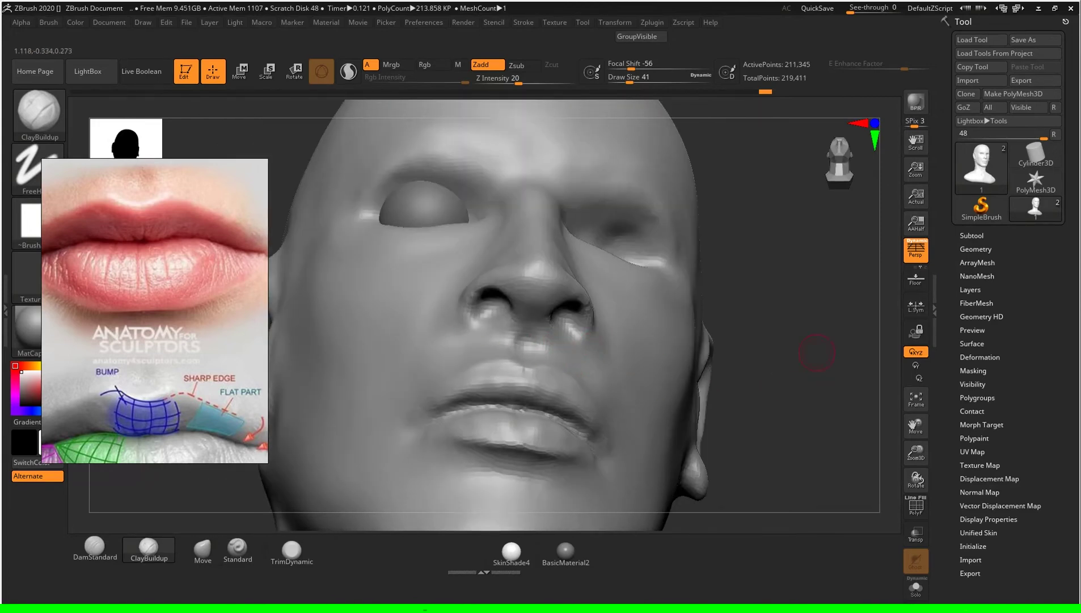
left_click_drag(817, 352, 633, 367)
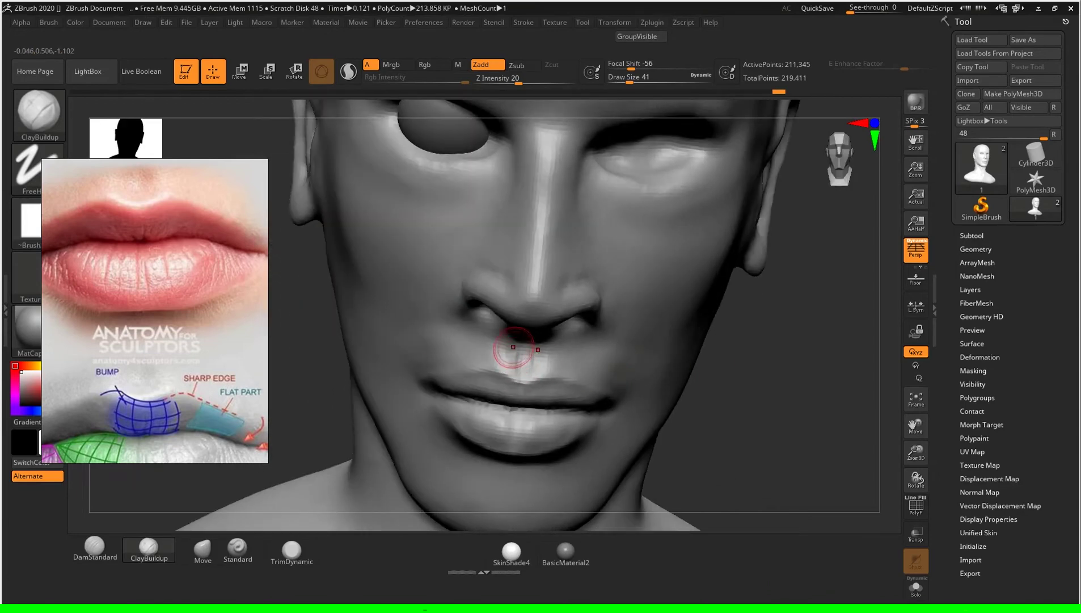
left_click_drag(509, 350, 559, 368)
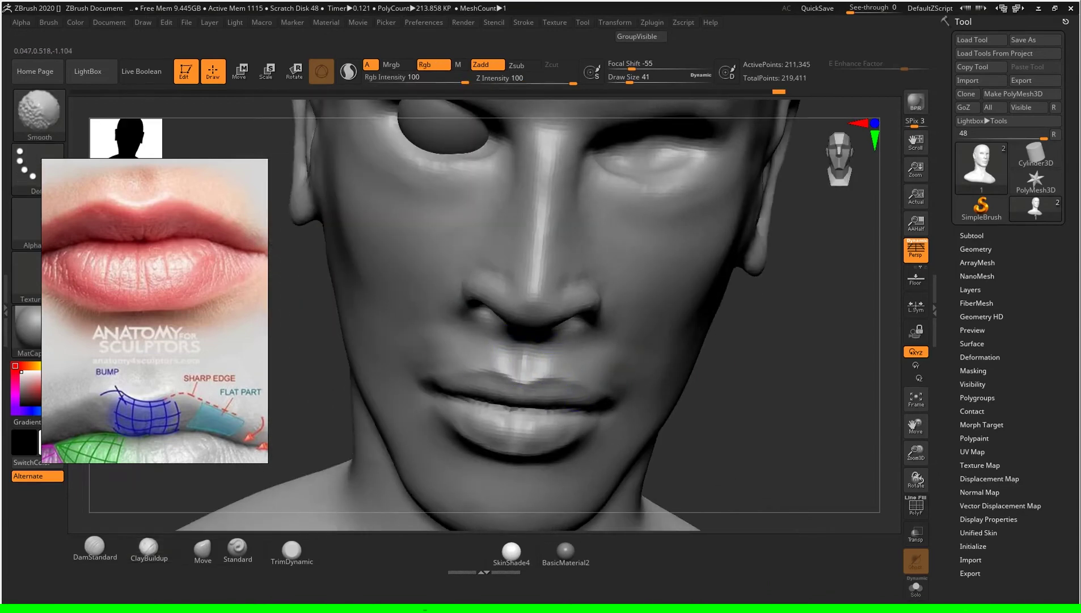
mouse_move(317, 483)
left_mouse_down()
mouse_move(283, 500)
mouse_move(740, 397)
left_mouse_up()
left_click(95, 548)
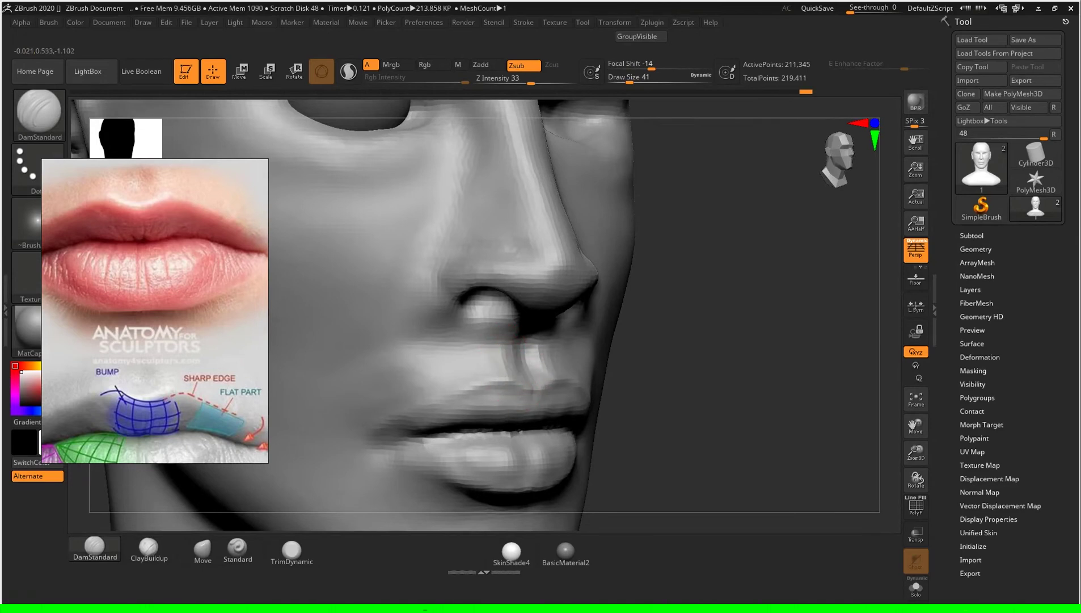
Step: Smooth around the nose and frame the head at a three-quarter angle
key("shift")
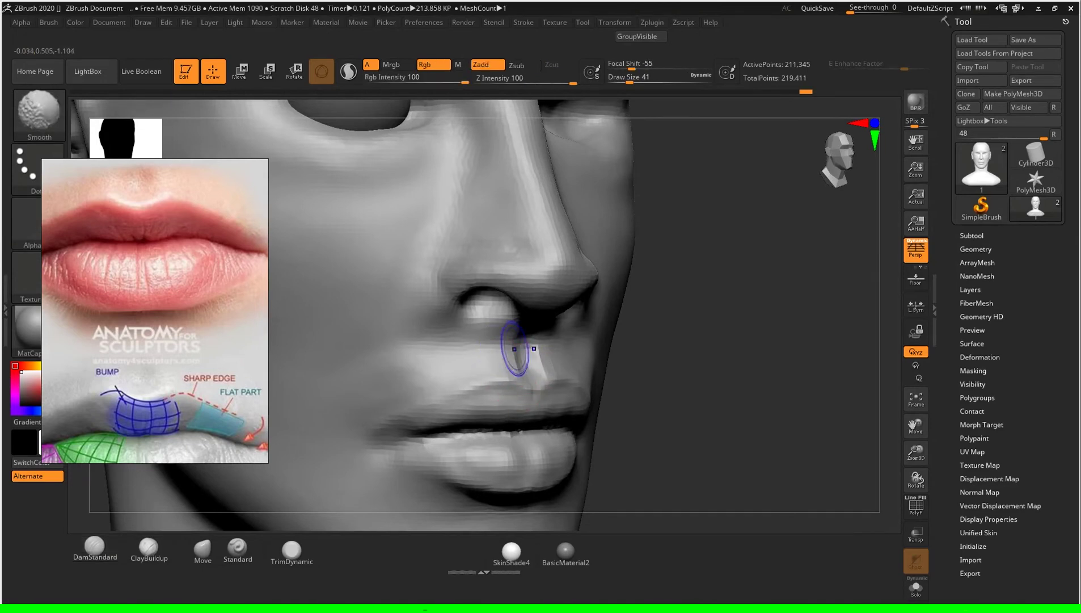
key("f")
mouse_move(776, 447)
left_mouse_down()
mouse_move(755, 431)
mouse_move(743, 352)
mouse_move(681, 283)
left_mouse_up()
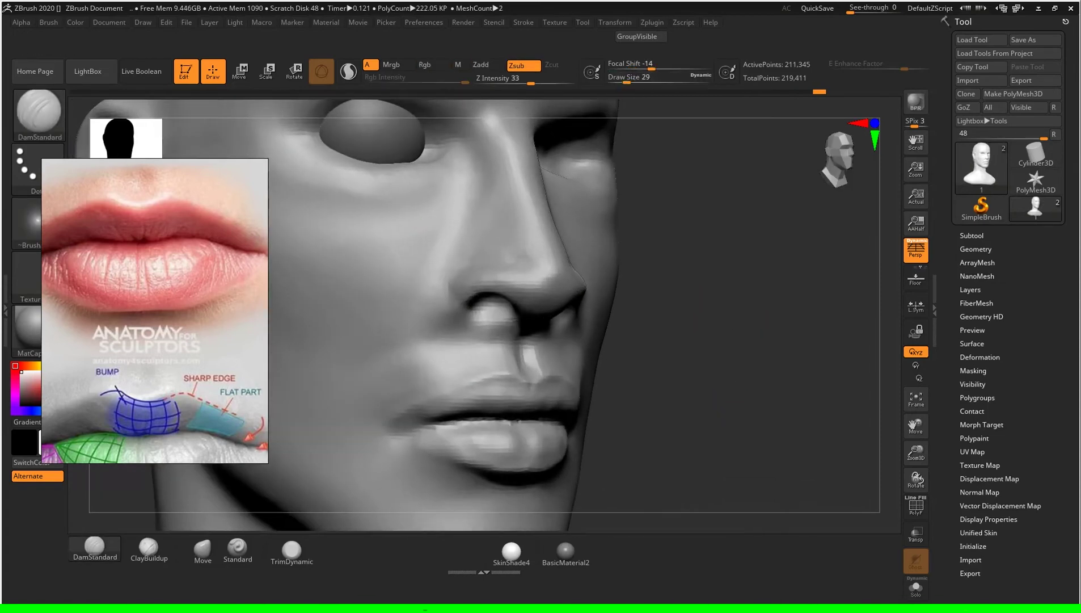
key("shift")
mouse_move(737, 397)
left_mouse_down()
mouse_move(805, 405)
mouse_move(782, 360)
mouse_move(738, 397)
left_mouse_up()
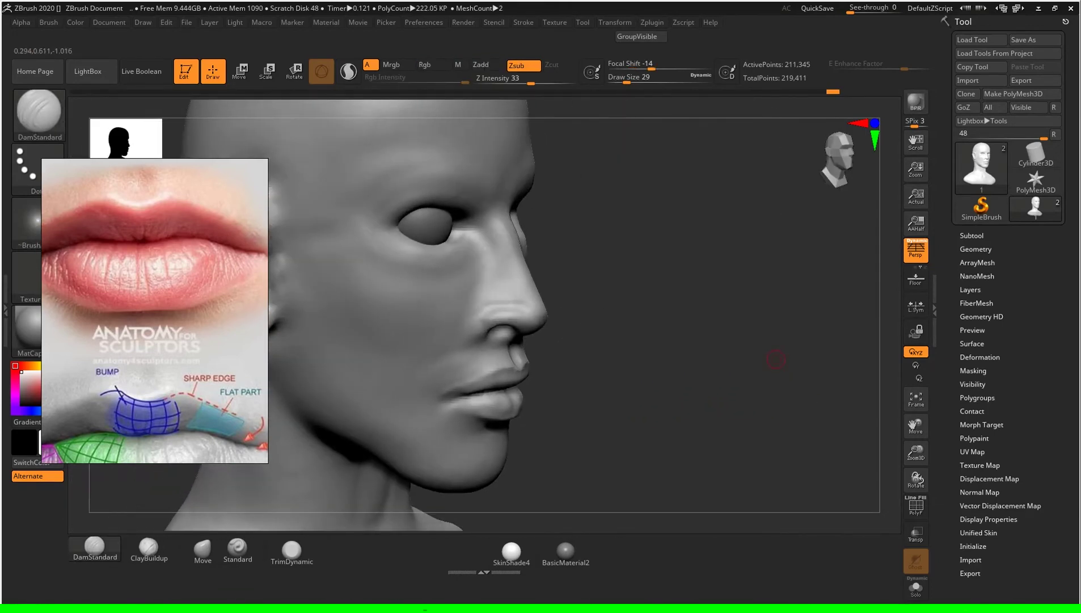
Step: Set ClayBuildup to size 68 and smooth the nose surface in profile
left_click(148, 547)
left_click_drag(688, 427, 688, 404)
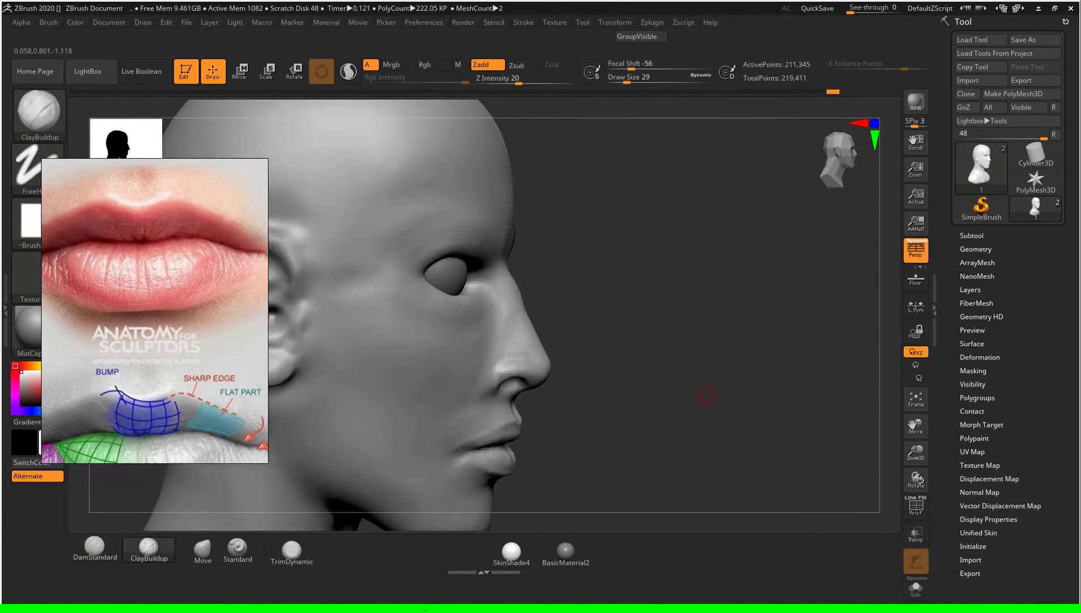
type("s68")
left_click_drag(513, 352, 512, 325)
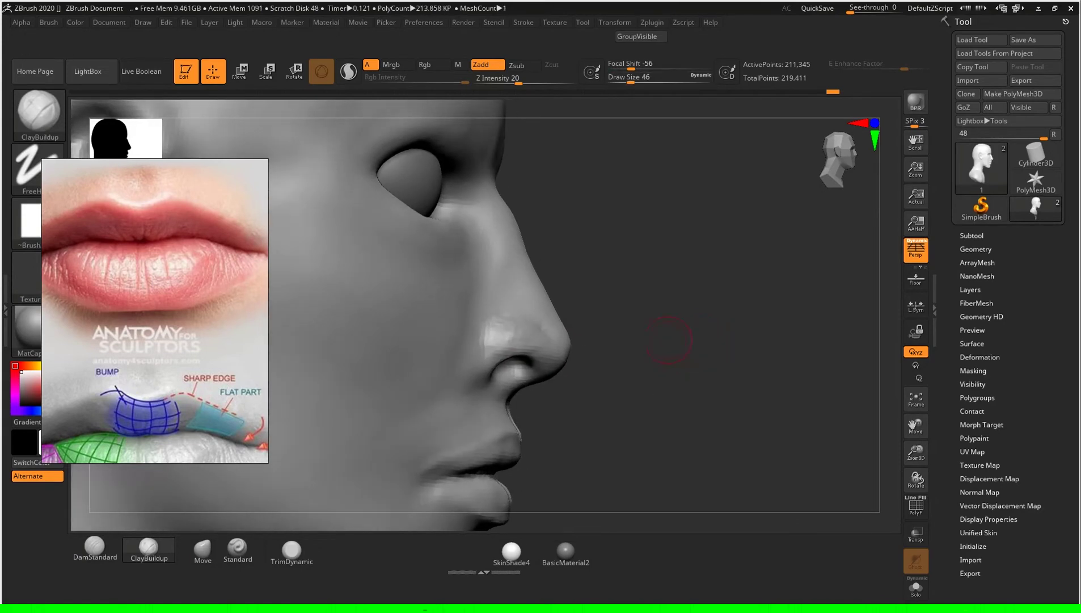
key("shift")
left_click_drag(498, 323, 522, 317, "shift")
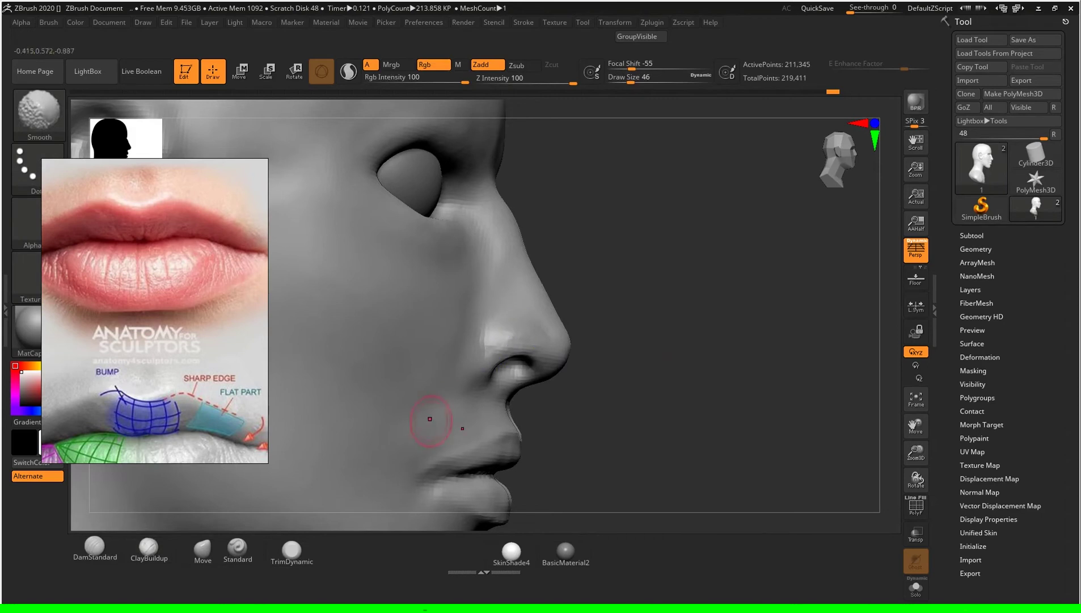
left_click(95, 548)
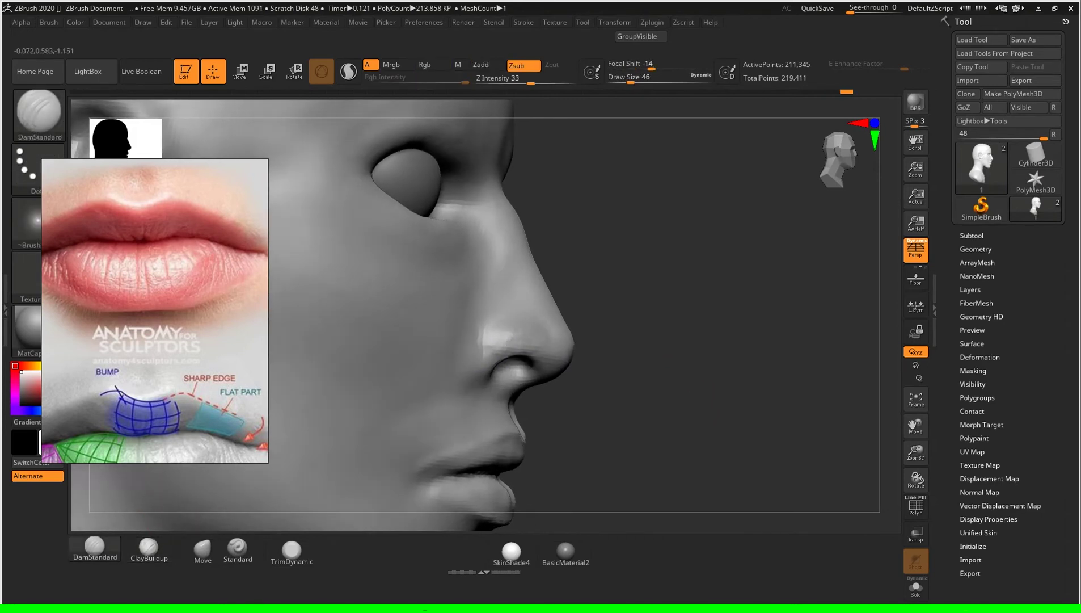
Step: Smooth the lumpy bump on the side of the nostril
left_click_drag(624, 341, 499, 333)
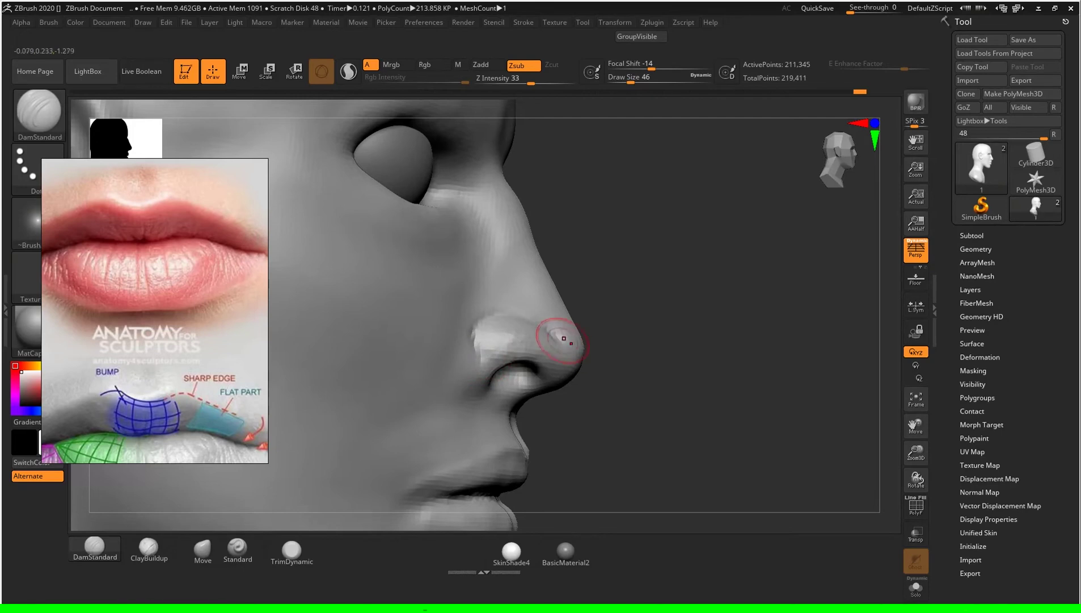
left_click_drag(703, 348, 527, 346)
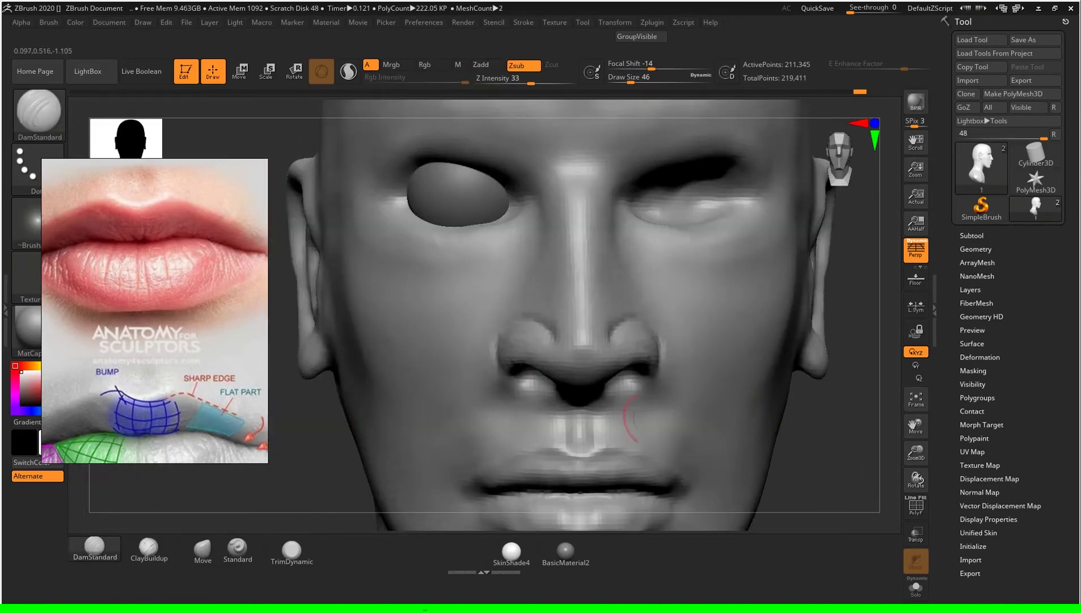
left_click_drag(809, 438, 862, 436)
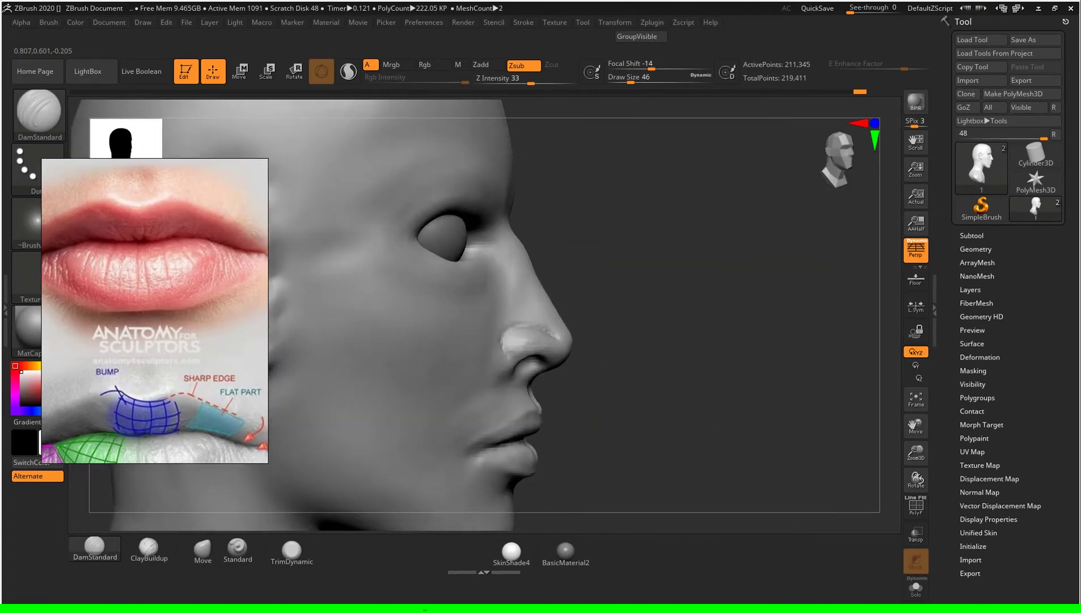
scroll(558, 337, "up", 3)
scroll(558, 337, "up", 3)
mouse_move(533, 331)
left_mouse_down("shift")
mouse_move(490, 314)
mouse_move(494, 345)
mouse_move(482, 353)
mouse_move(505, 314)
left_mouse_up("shift")
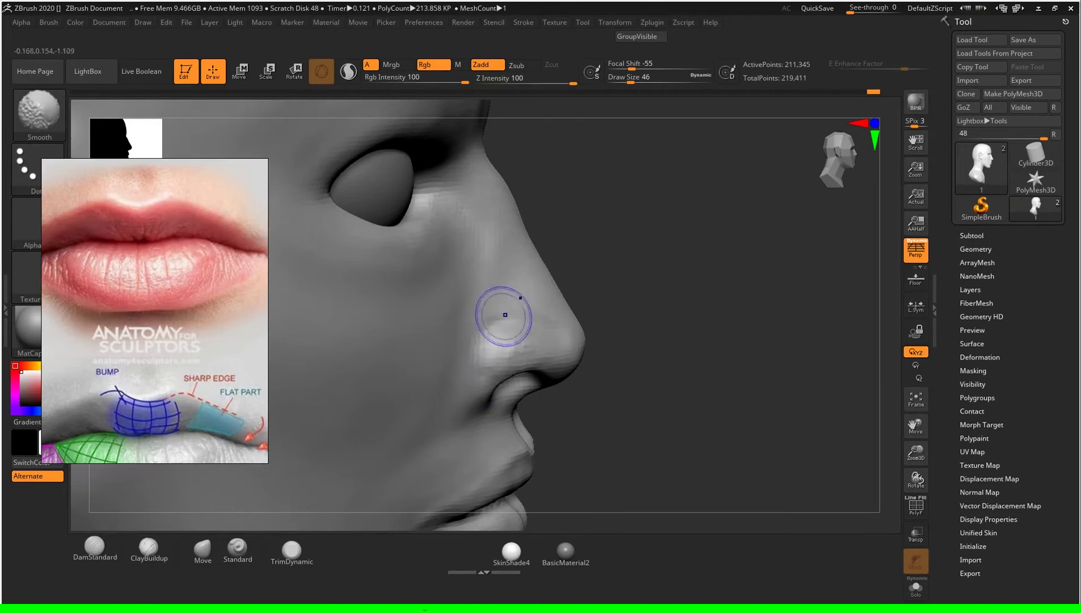
scroll(555, 362, "up", 3)
Step: Review the whole face from front and side, framing the head with F
mouse_move(709, 317)
left_mouse_down()
mouse_move(766, 318)
mouse_move(710, 318)
left_mouse_up()
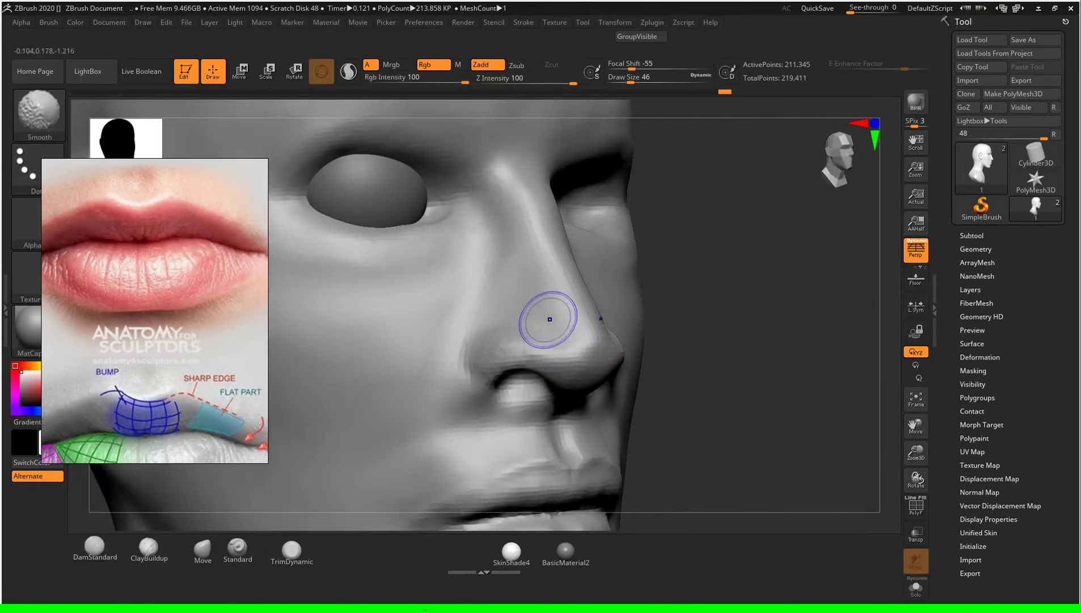
mouse_move(737, 397)
left_mouse_down()
mouse_move(664, 434)
mouse_move(738, 434)
mouse_move(663, 435)
mouse_move(663, 341)
mouse_move(560, 324)
left_mouse_up()
key("f")
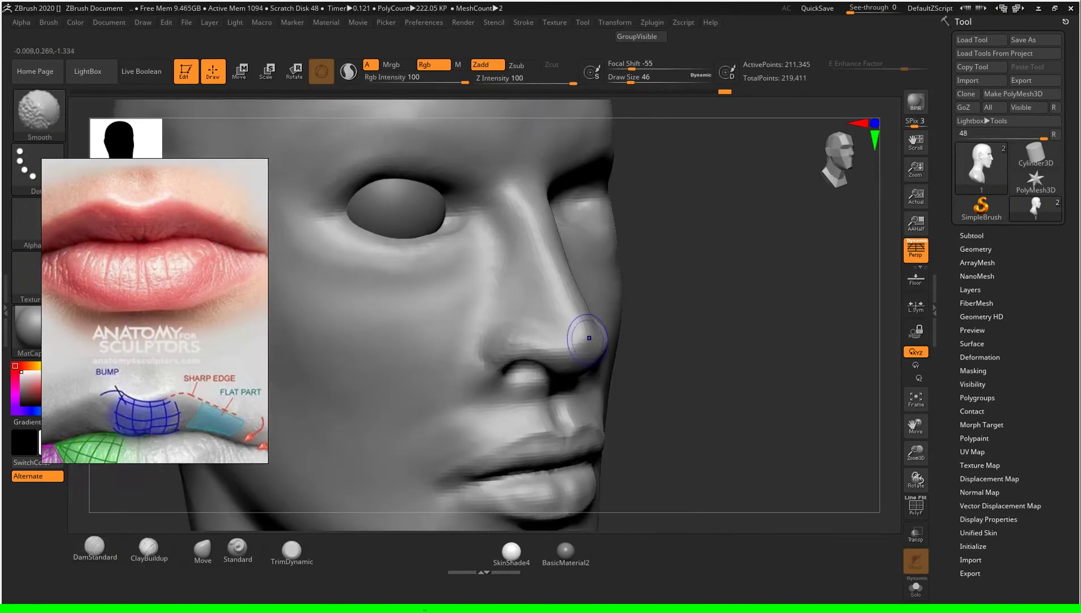
left_click_drag(738, 397, 652, 397, "shift")
key("f")
left_click_drag(596, 291, 658, 292)
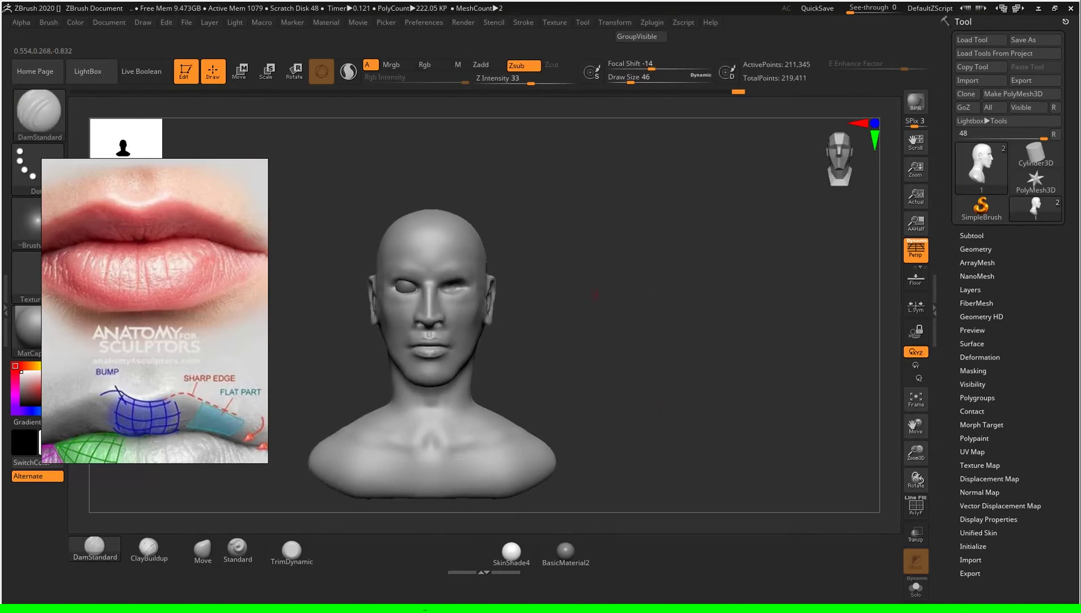
Step: Swap the PureRef reference to the curly-haired male portrait and fit his face in view
scroll(155, 311, "down", 5)
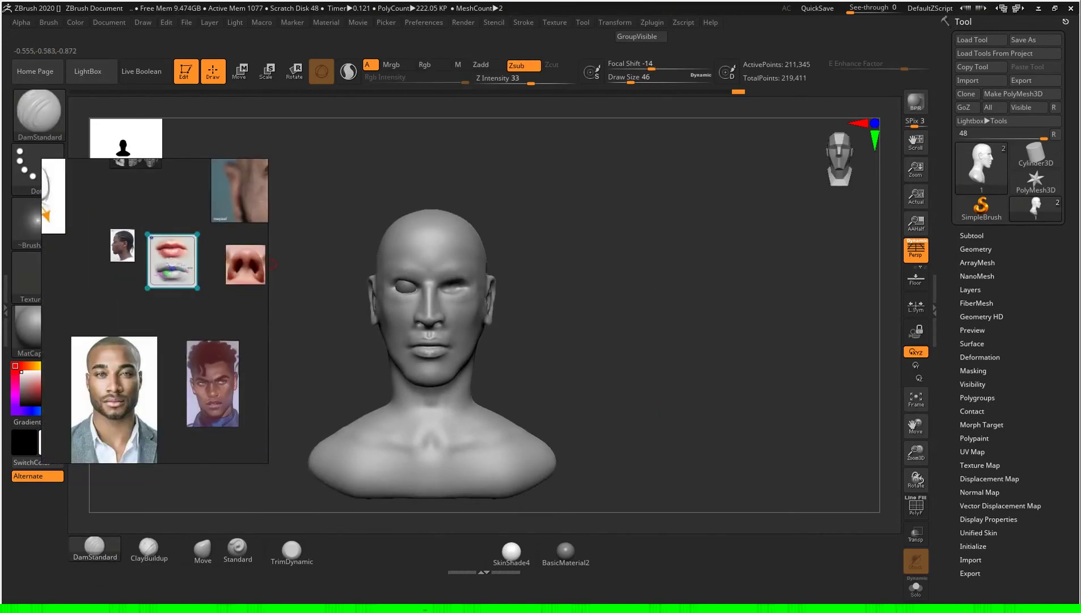
double_click(212, 383)
scroll(154, 311, "up", 3)
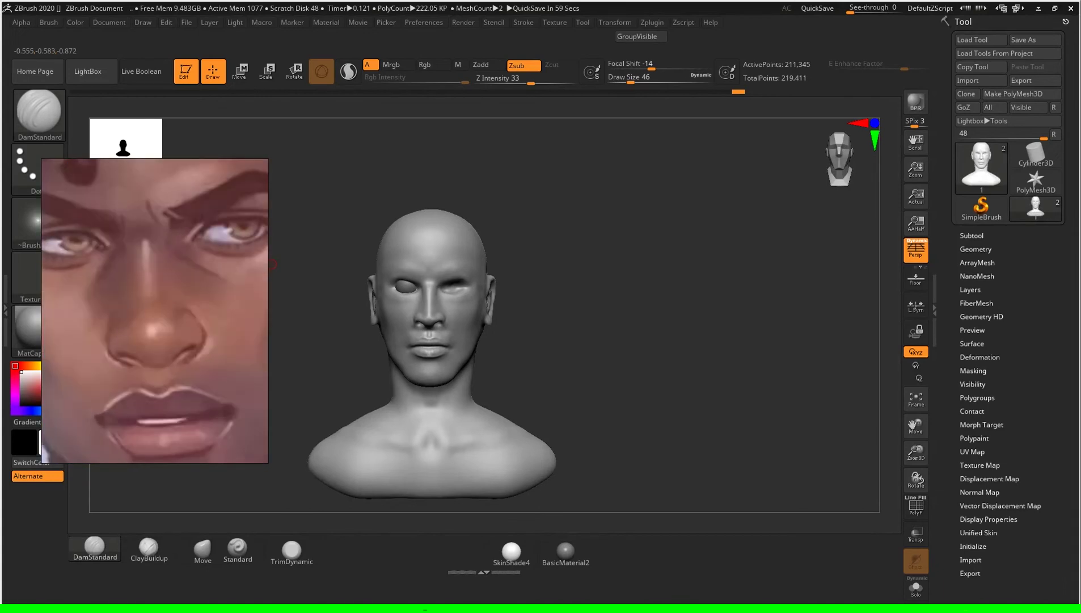
scroll(154, 311, "down", 4)
scroll(154, 311, "up", 3)
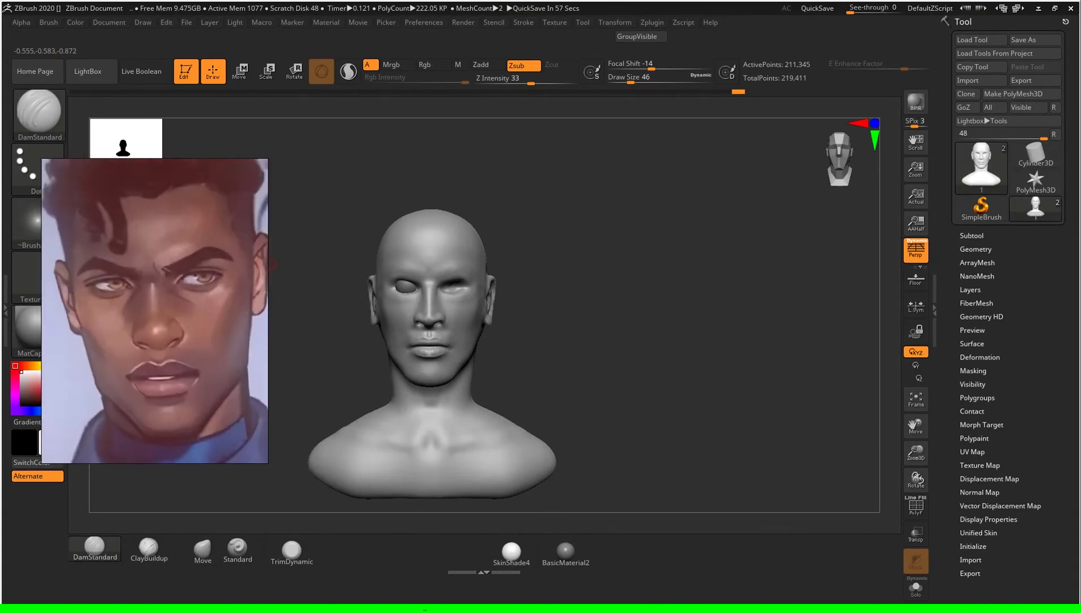
scroll(154, 311, "down", 2)
scroll(154, 311, "down", 2)
scroll(154, 311, "up", 4)
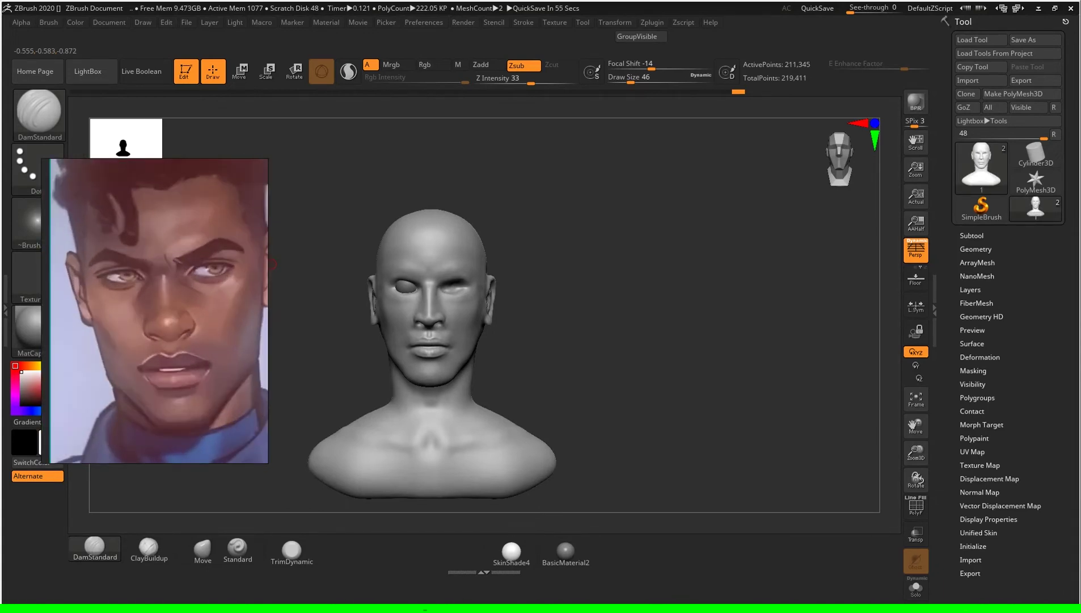
scroll(154, 311, "down", 2)
scroll(154, 311, "down", 2)
scroll(155, 310, "up", 3)
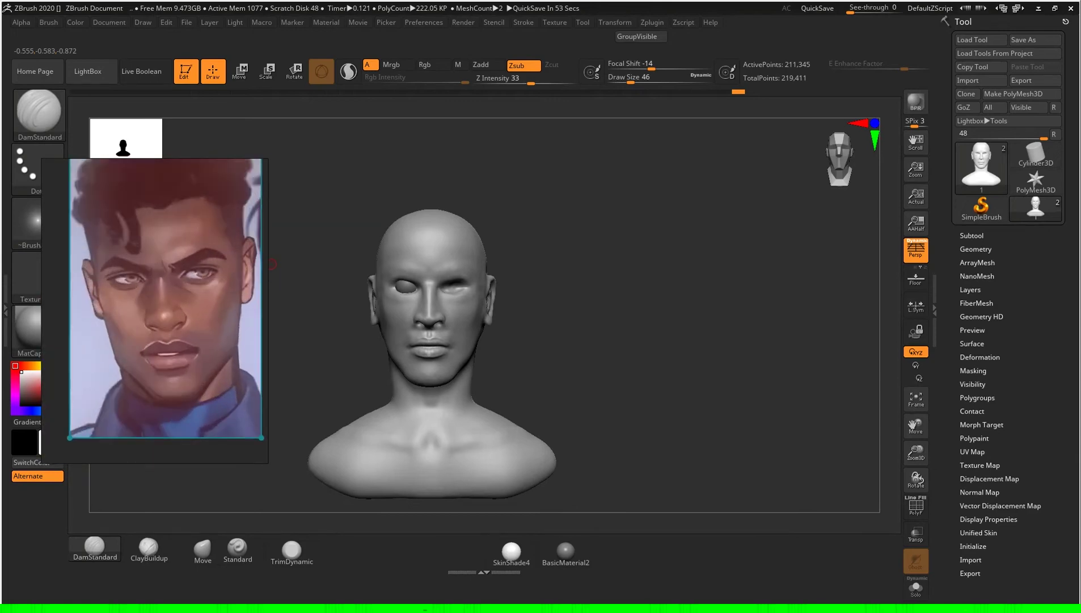
mouse_move(272, 264)
left_mouse_down()
mouse_move(634, 358)
mouse_move(573, 352)
mouse_move(622, 349)
mouse_move(622, 390)
mouse_move(602, 391)
mouse_move(602, 340)
mouse_move(613, 340)
mouse_move(681, 425)
mouse_move(689, 386)
left_mouse_up()
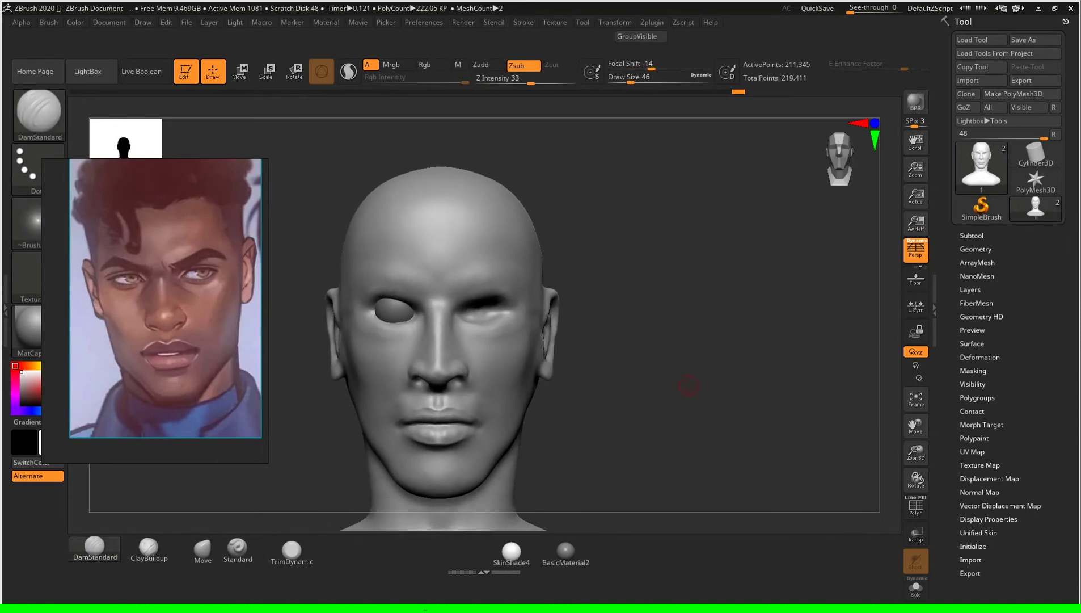
Step: Mirror the eyeball subtool across X as a new subtool with SubTool Master, then reselect the head
left_click(392, 307, "alt")
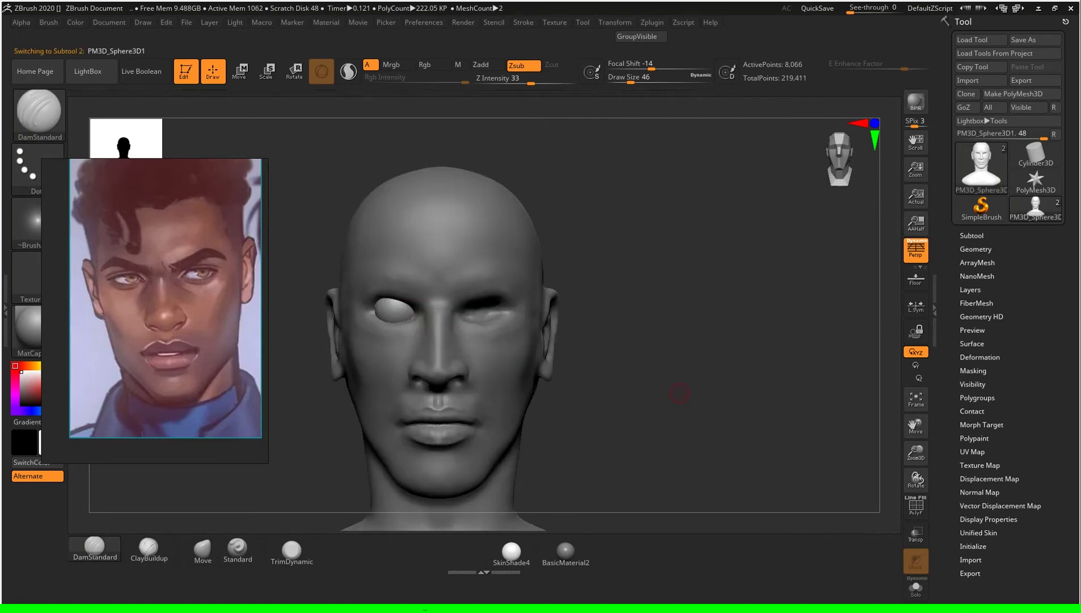
mouse_move(683, 393)
left_mouse_down()
mouse_move(629, 397)
mouse_move(683, 393)
left_mouse_up()
left_click(652, 22)
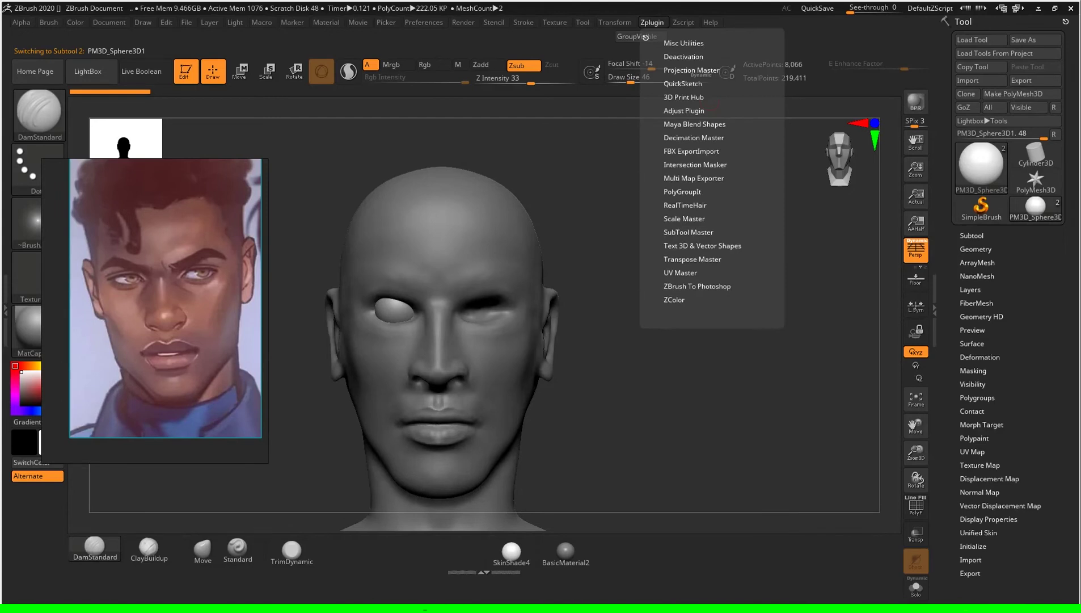
left_click(688, 232)
left_click(737, 284)
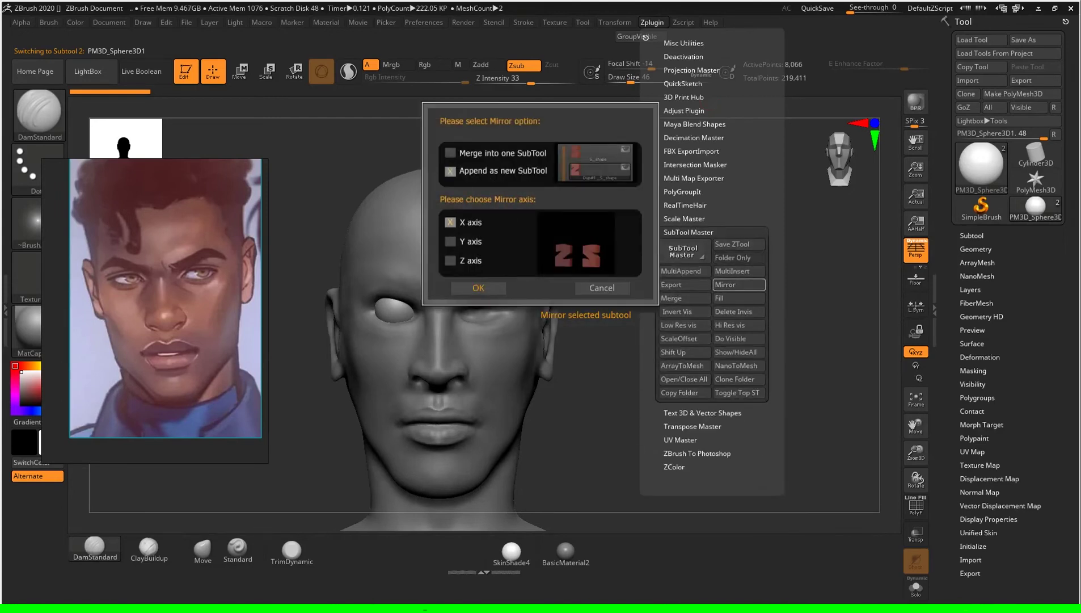
left_click(478, 287)
mouse_move(706, 381)
left_mouse_down()
mouse_move(658, 381)
mouse_move(706, 381)
mouse_move(694, 315)
left_mouse_up()
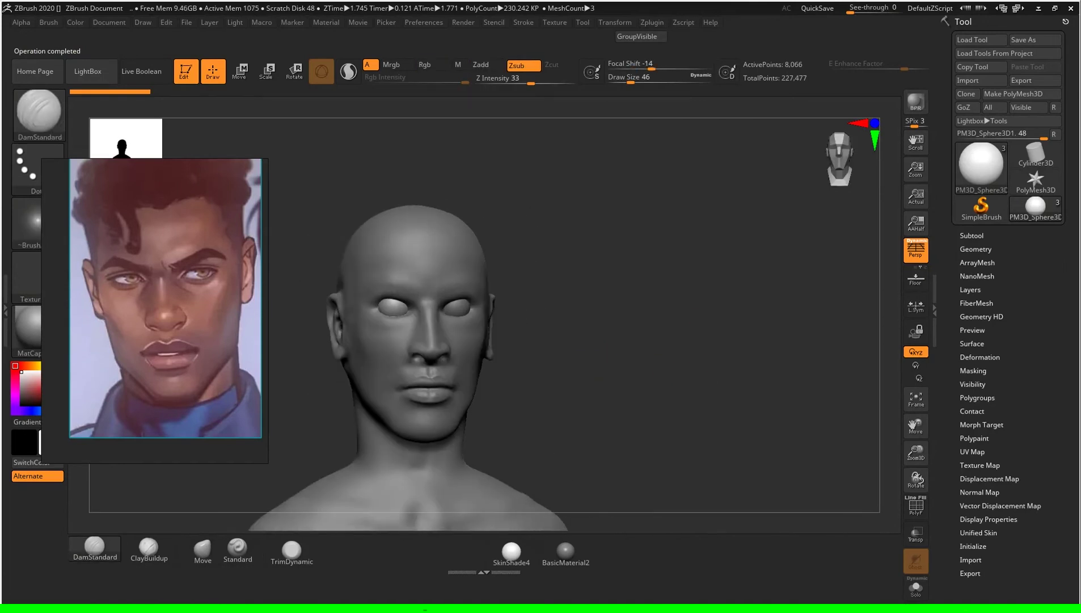
left_click(448, 244, "alt")
mouse_move(682, 357)
left_mouse_down()
mouse_move(635, 363)
mouse_move(675, 377)
mouse_move(670, 363)
mouse_move(687, 369)
mouse_move(675, 352)
mouse_move(757, 376)
left_mouse_up()
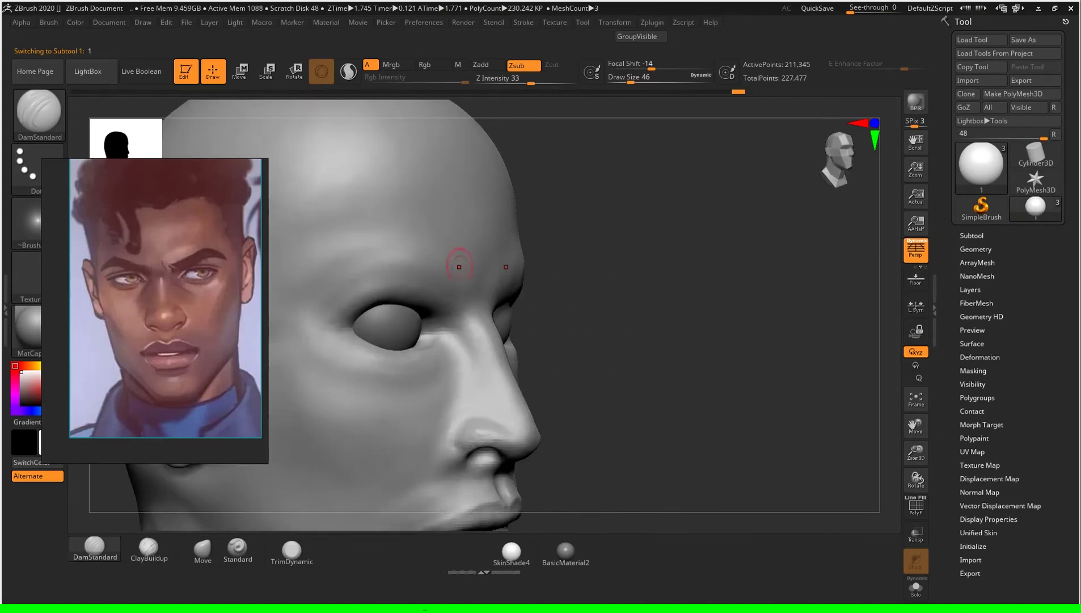
Step: In side profile, push the nose and lips profile forward with Move, then undo it
mouse_move(459, 267)
left_mouse_down()
mouse_move(693, 393)
mouse_move(651, 373)
left_mouse_up()
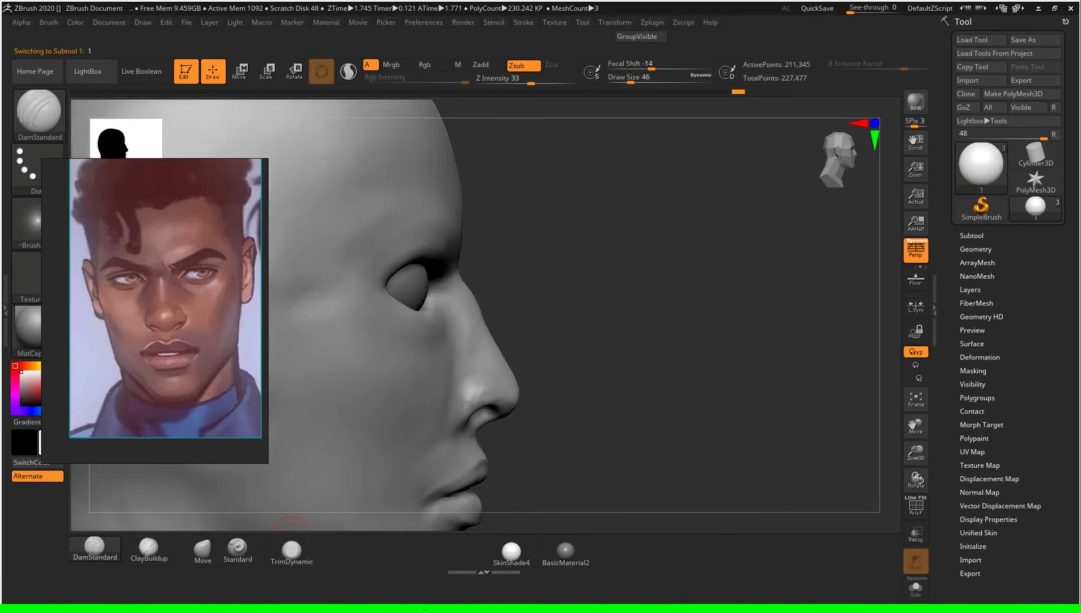
left_click(203, 548)
key("s")
left_click_drag(499, 431, 513, 434)
key("ctrl+z")
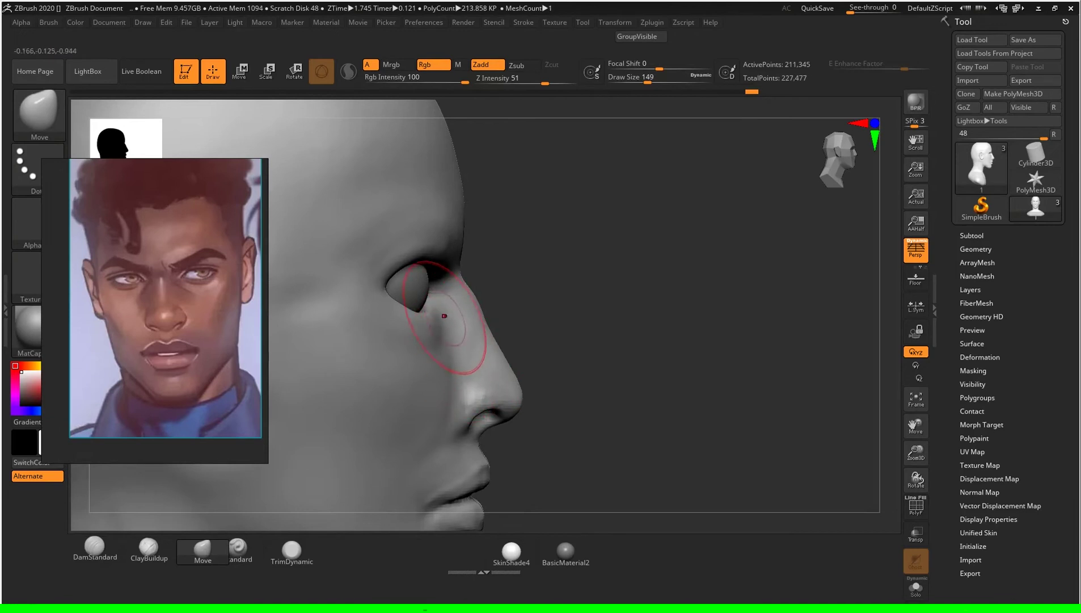
Step: Enlarge the Move brush to 182 and reshape the area around the eye socket from the front
left_click_drag(624, 283, 738, 284)
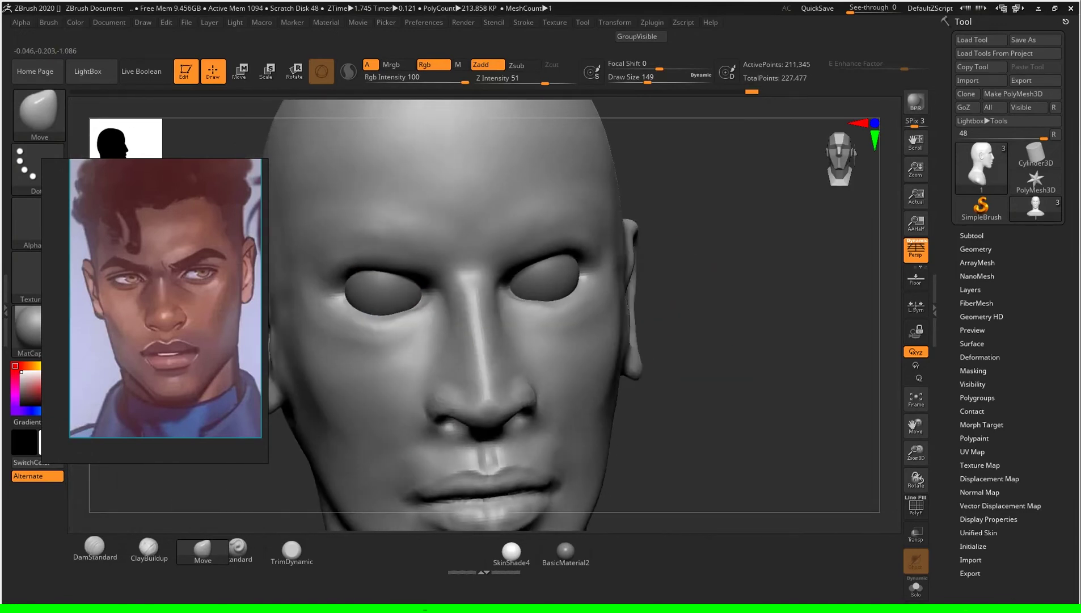
mouse_move(736, 398)
left_mouse_down("alt")
mouse_move(739, 335)
mouse_move(728, 364)
left_mouse_up("alt")
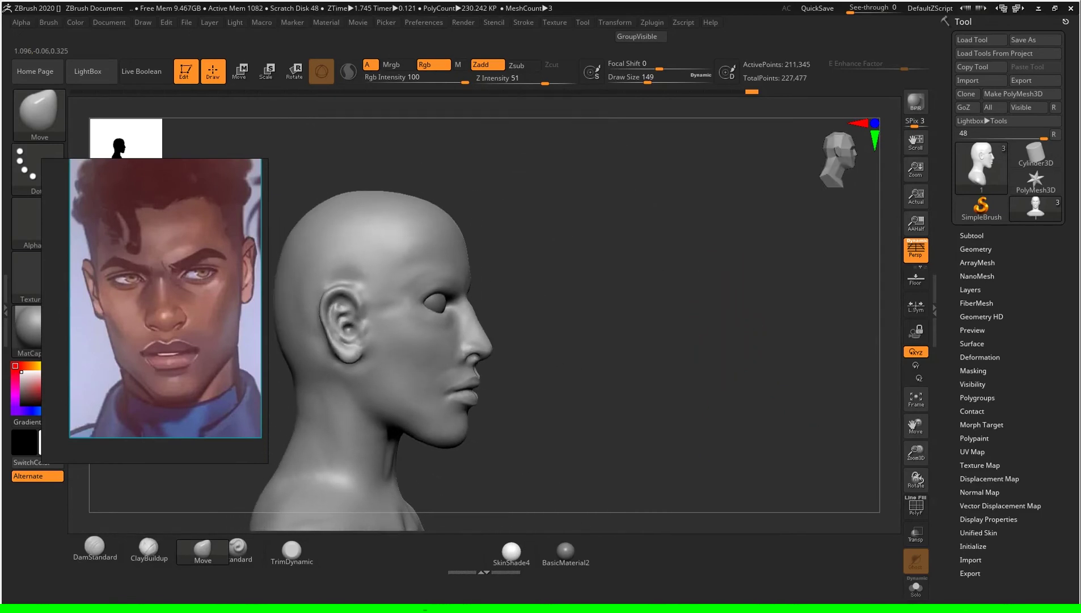
mouse_move(664, 338)
left_mouse_down("alt")
mouse_move(663, 374)
mouse_move(801, 344)
mouse_move(760, 335)
left_mouse_up("alt")
key("s")
key("s")
key("s")
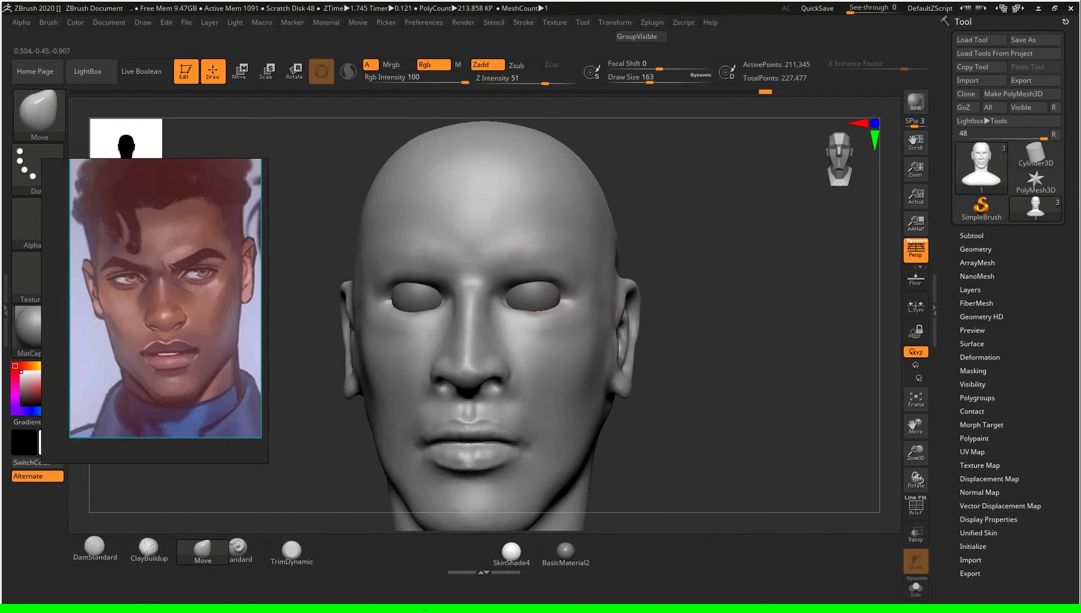
left_click_drag(570, 312, 551, 303)
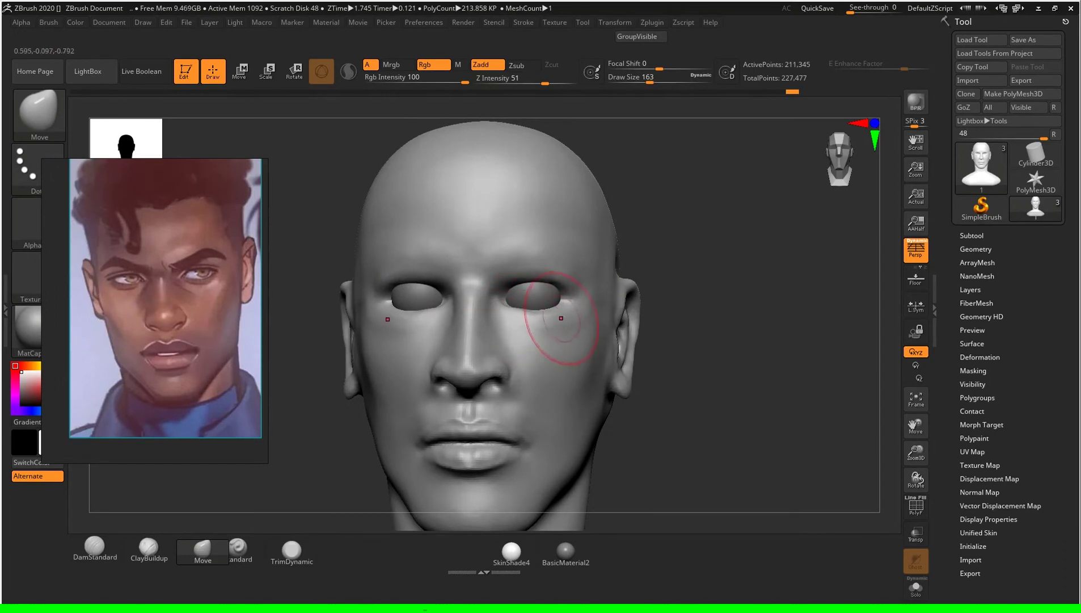
Step: Review the bust all round and toward the right eye, then frame it in straight front view
left_click_drag(709, 341, 501, 279)
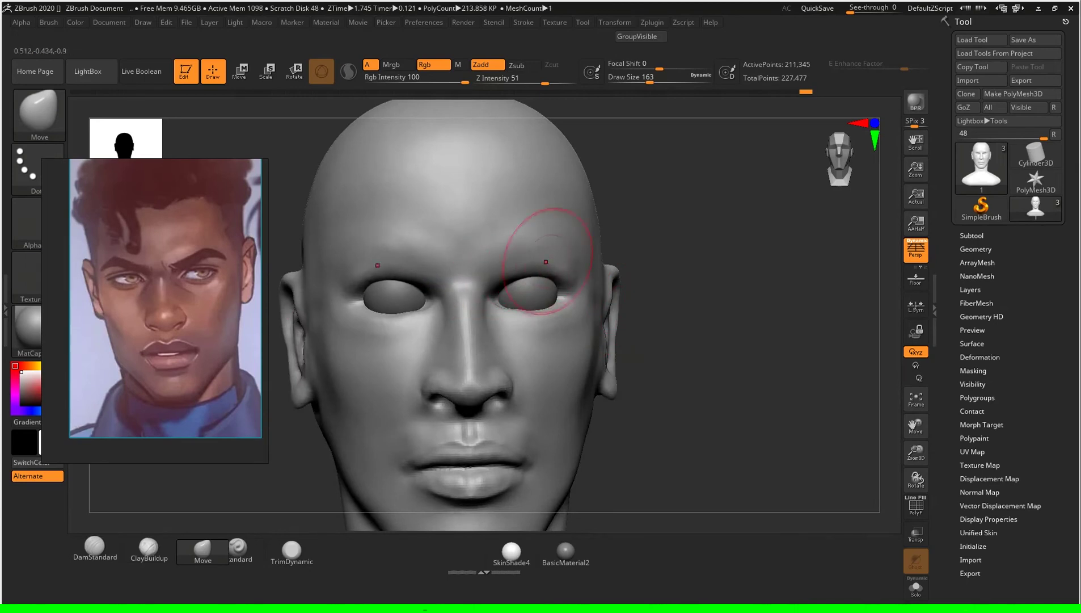
left_click_drag(736, 346, 734, 389)
key("s")
scroll(559, 344, "up", 2)
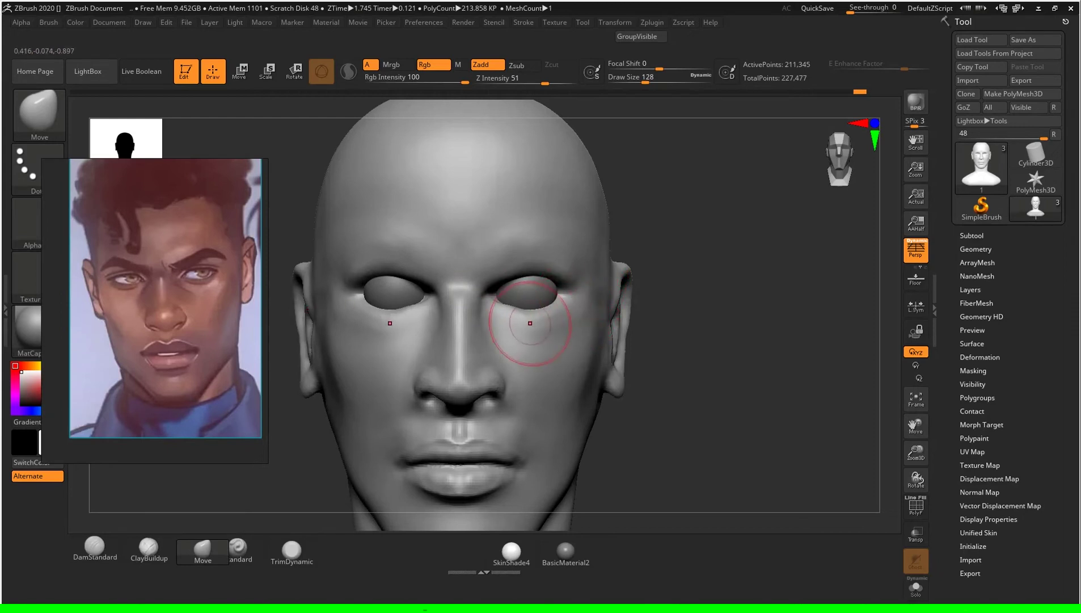
mouse_move(745, 428)
left_mouse_down()
mouse_move(692, 420)
mouse_move(738, 420)
mouse_move(709, 420)
left_mouse_up()
key("f")
left_click_drag(692, 380, 713, 380)
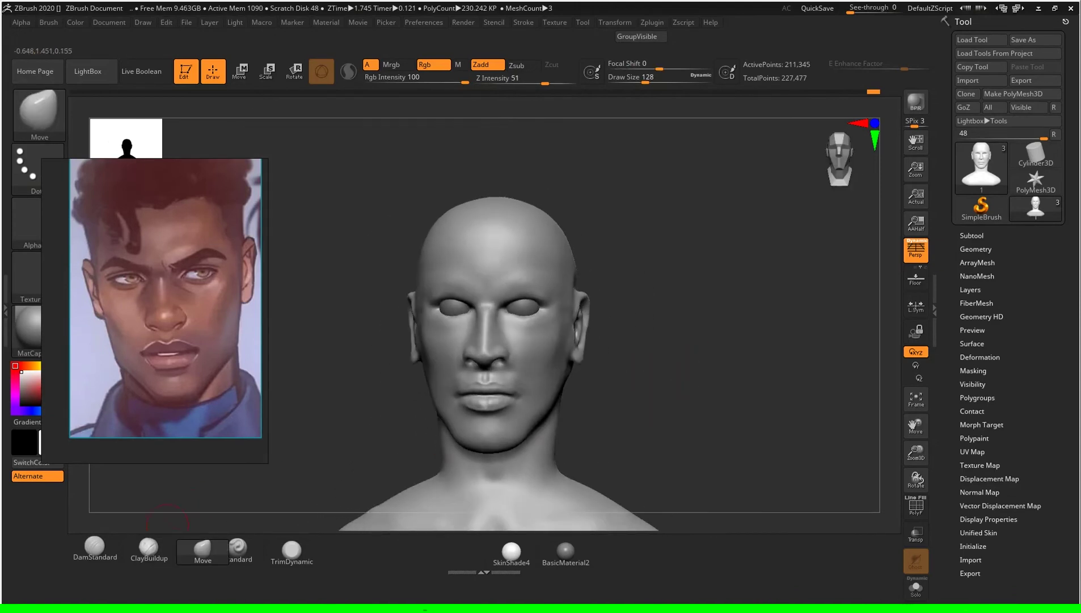
Step: Swap between carving and Move brushes, settling Move at size 167, and return to front view
left_click(94, 546)
key("s")
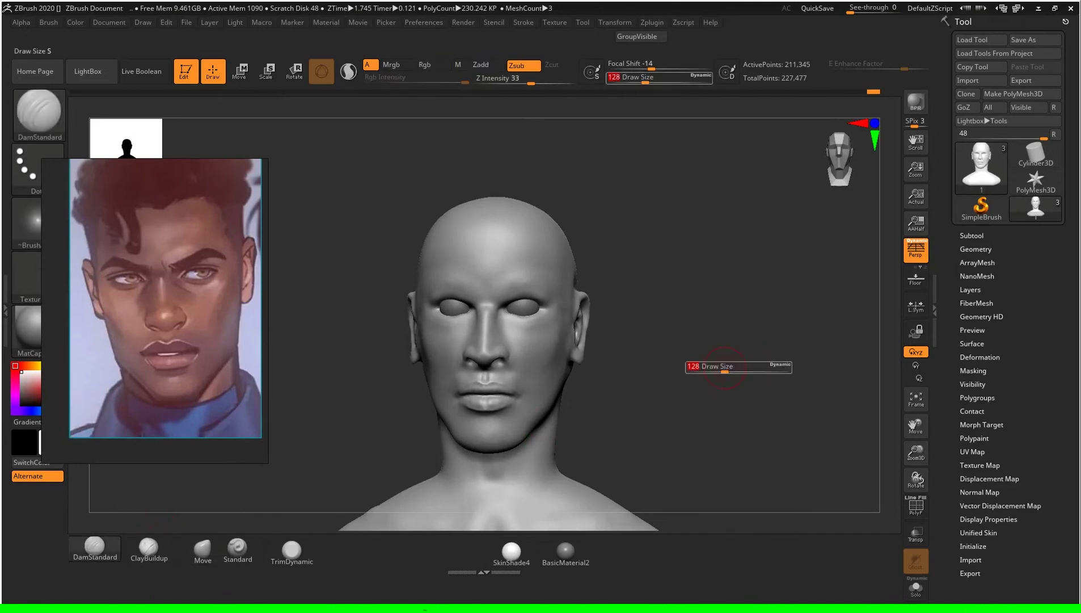
left_click_drag(726, 391, 805, 391)
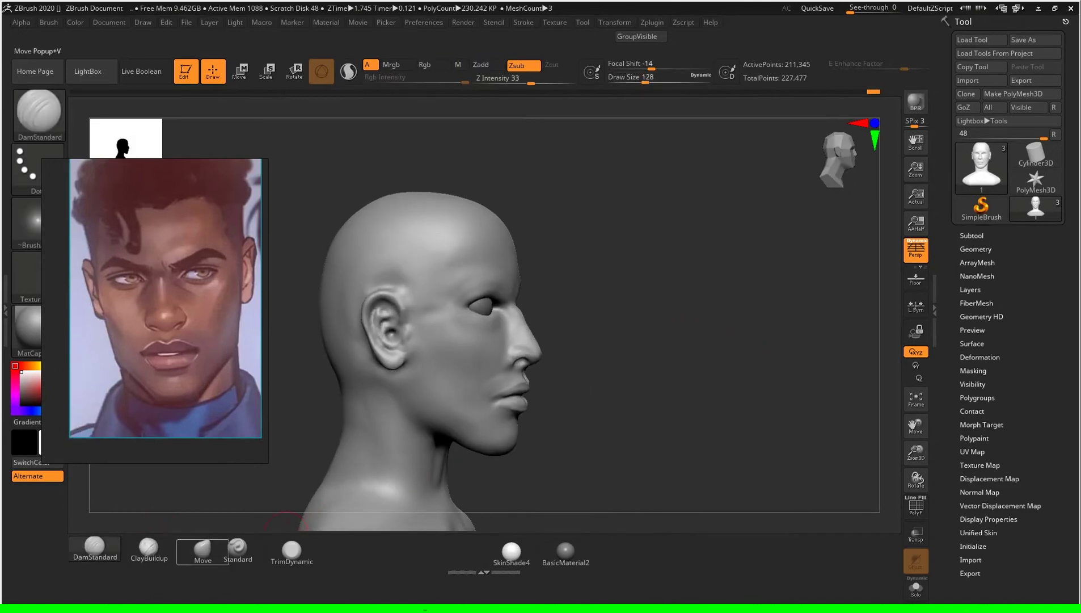
left_click(202, 549)
mouse_move(672, 337)
left_mouse_down()
mouse_move(688, 338)
mouse_move(558, 355)
left_mouse_up()
key("s")
key("s")
left_click_drag(667, 335, 600, 352)
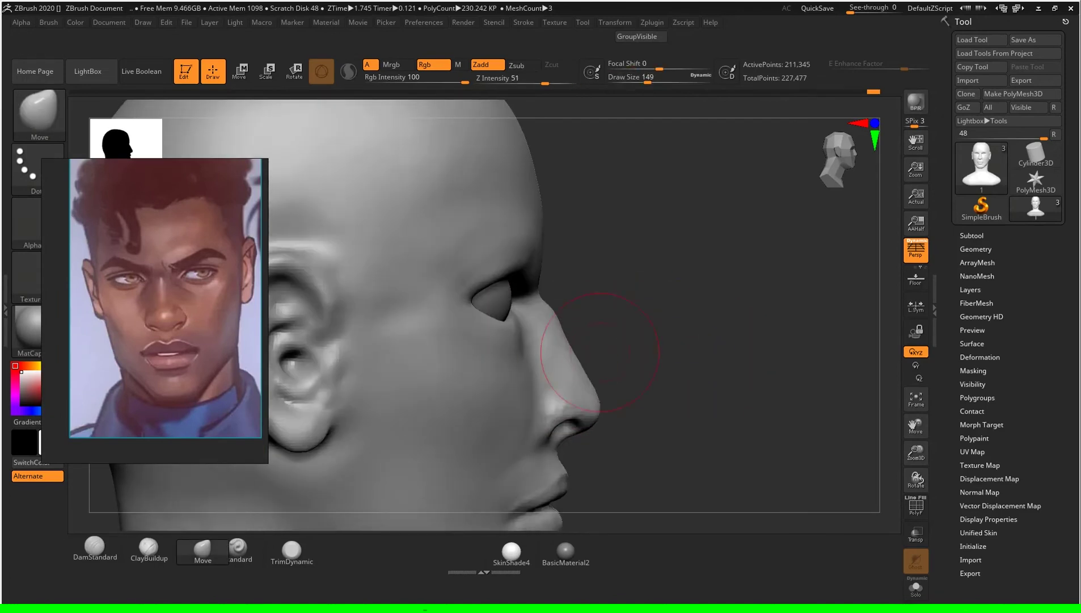
key("s")
mouse_move(710, 337)
left_mouse_down()
mouse_move(515, 354)
mouse_move(533, 332)
left_mouse_up()
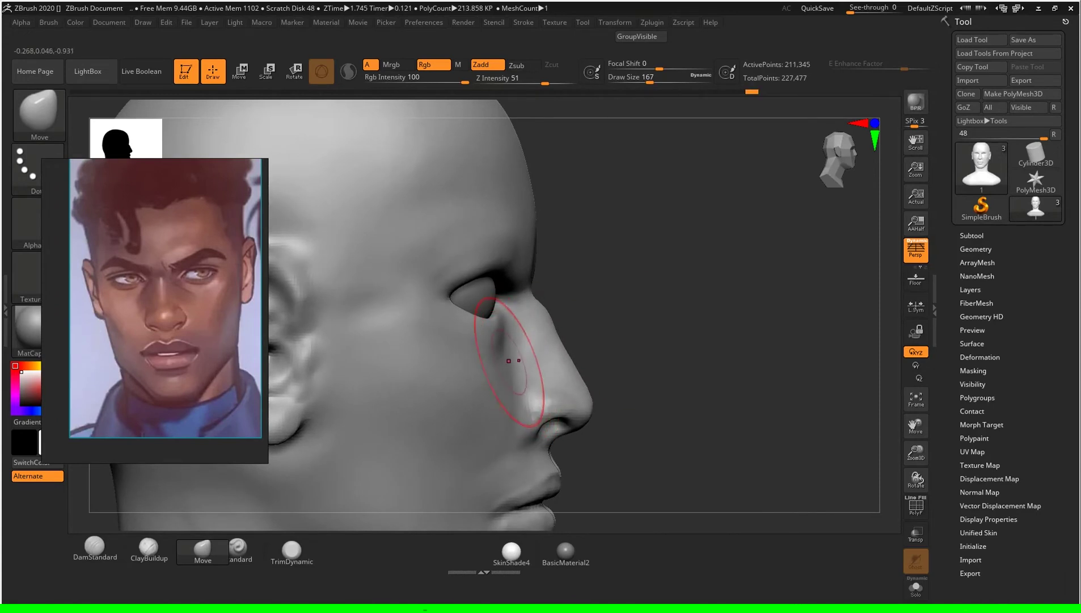
left_click(839, 158)
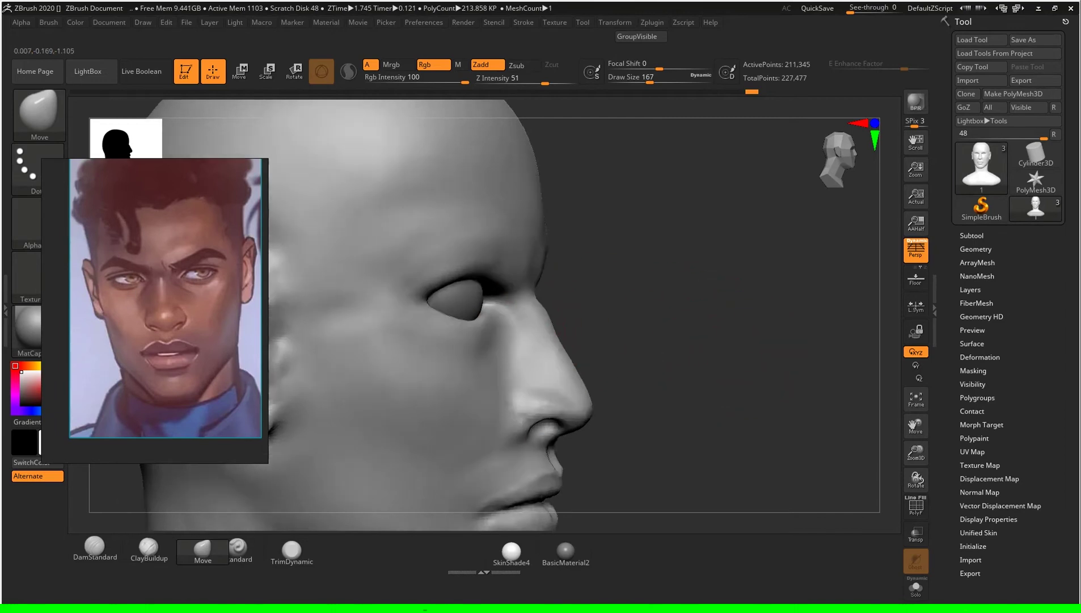
mouse_move(681, 397)
left_mouse_down()
mouse_move(754, 392)
mouse_move(520, 448)
left_mouse_up()
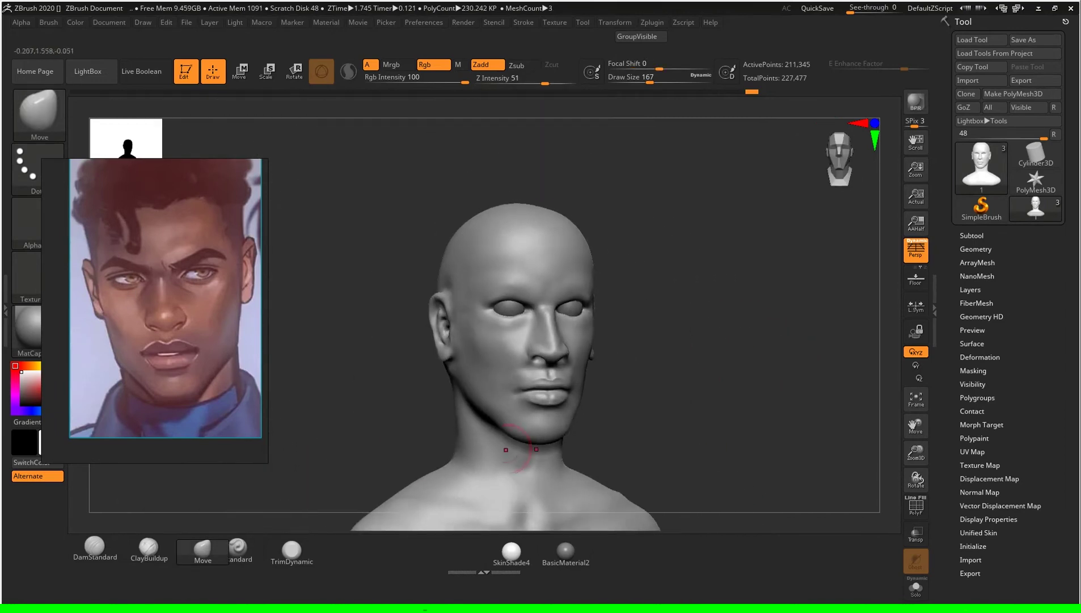
left_click(148, 548)
Step: Build up the cheek plane in three-quarter view and Shift-smooth the added clay
mouse_move(782, 369)
left_mouse_down()
mouse_move(681, 374)
mouse_move(641, 354)
left_mouse_up()
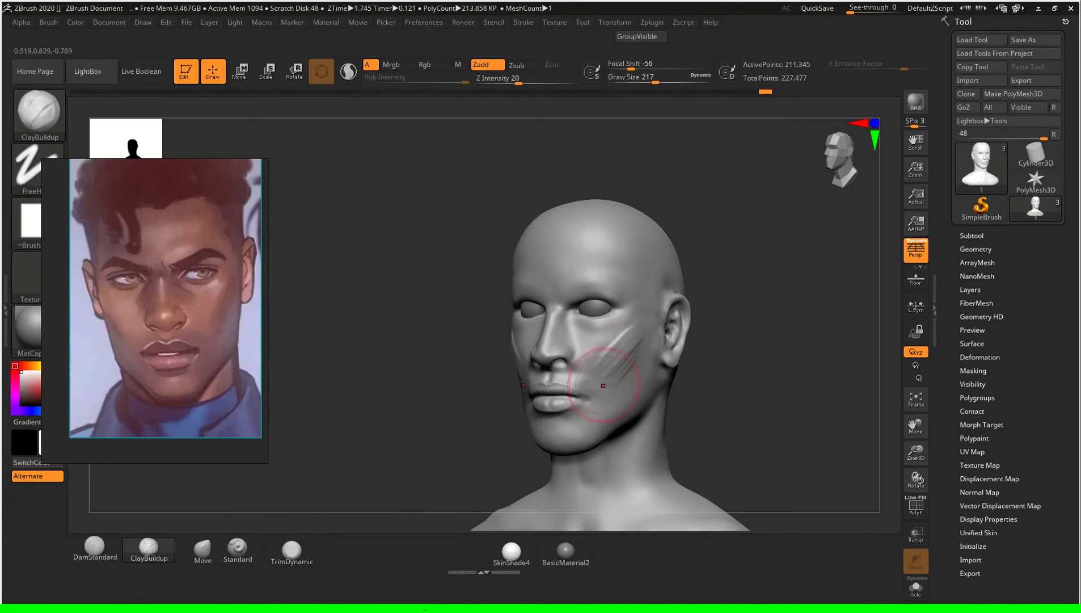
mouse_move(783, 369)
left_mouse_down()
mouse_move(618, 349)
mouse_move(573, 383)
left_mouse_up()
key("shift")
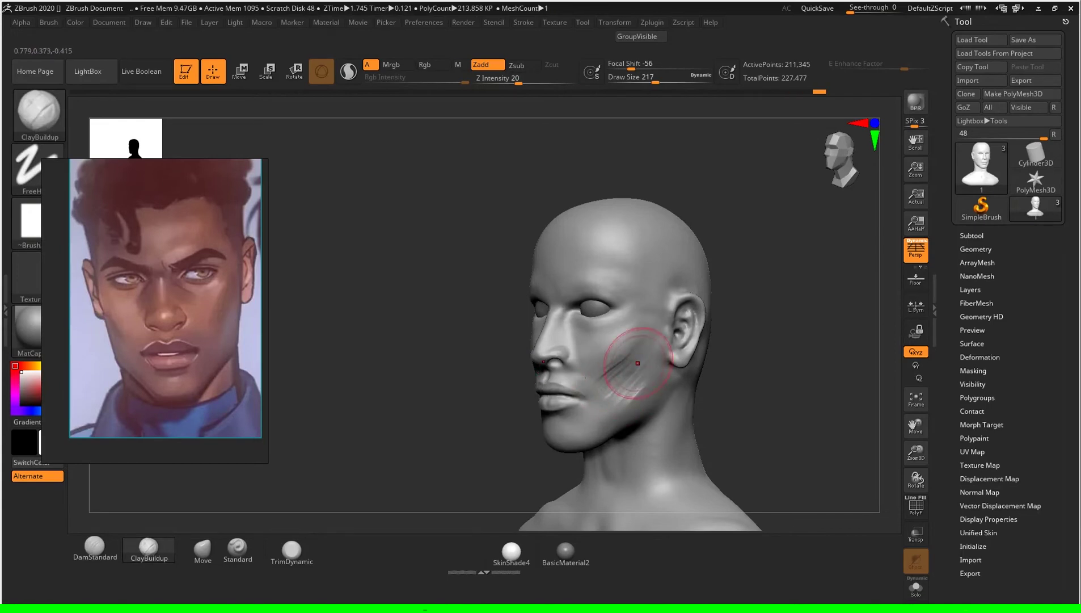
left_click_drag(638, 364, 622, 393, "shift")
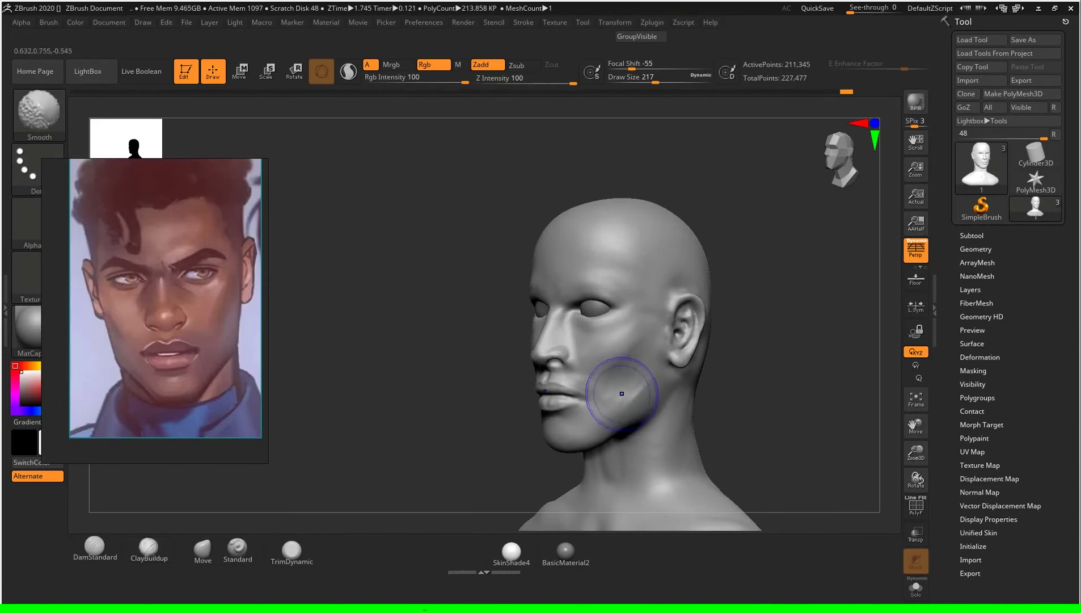
left_click_drag(341, 284, 431, 284, "shift")
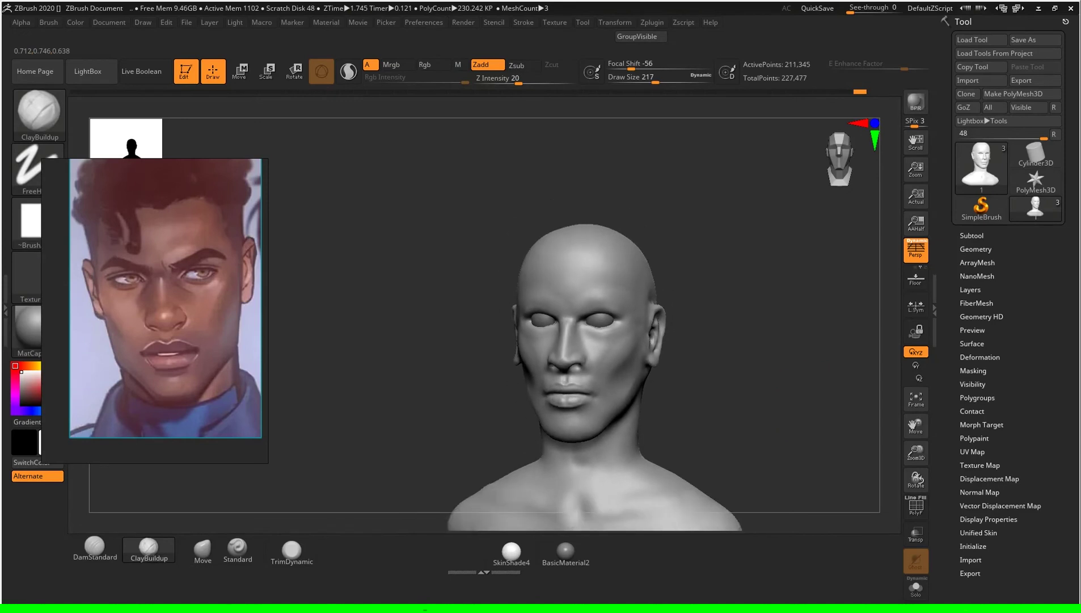
Step: Smooth away the crease lines on the cheek, then snap back to front view
left_click_drag(796, 398, 812, 394)
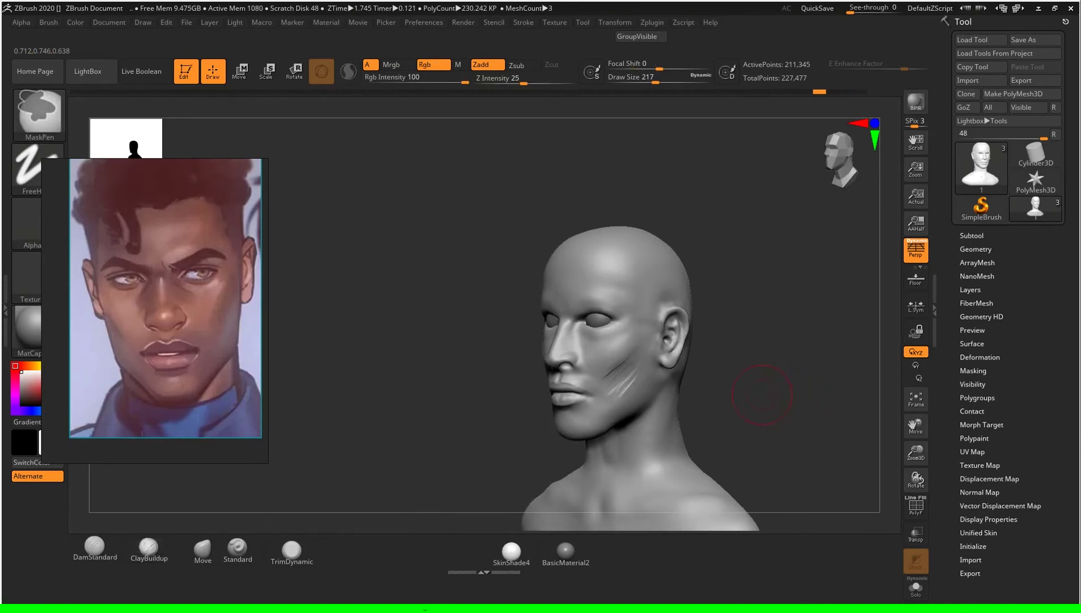
key("shift")
left_click_drag(621, 341, 633, 350, "shift")
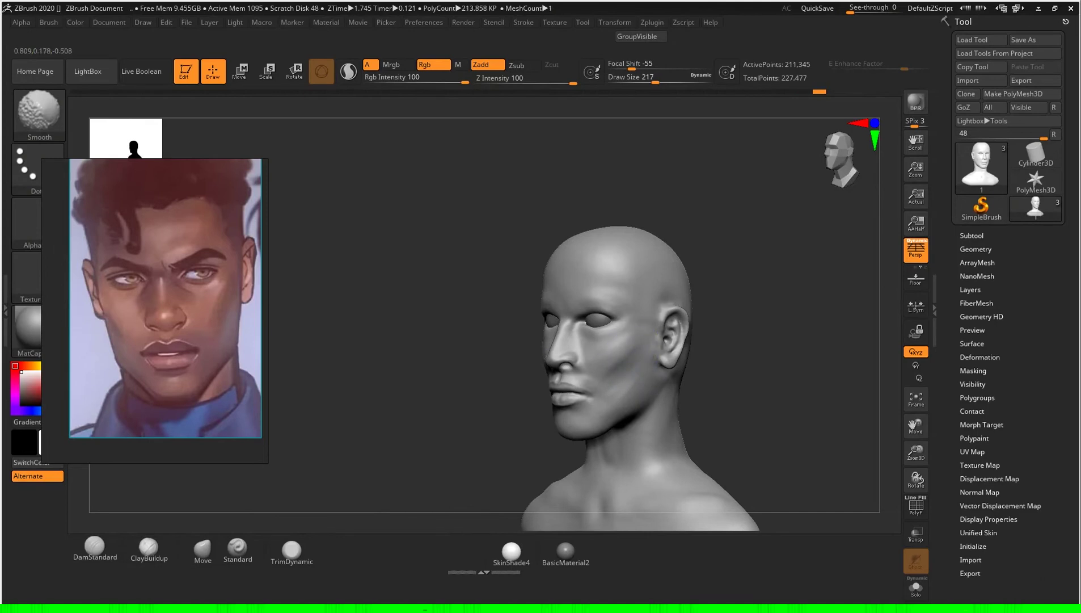
mouse_move(748, 381)
left_mouse_down("shift")
mouse_move(794, 383)
mouse_move(744, 383)
left_mouse_up("shift")
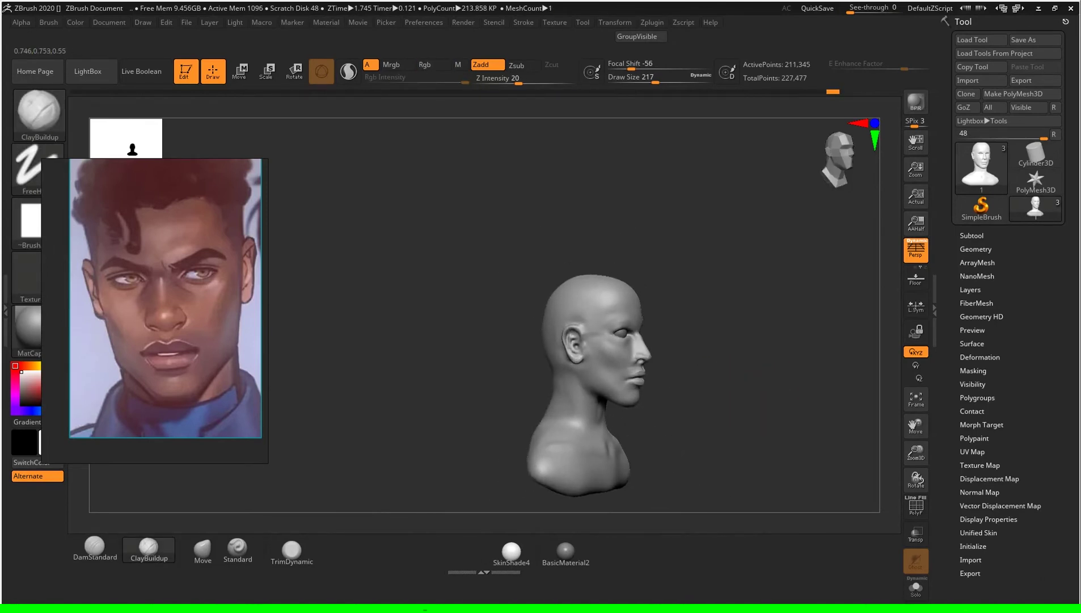
Step: Centre and enlarge the face in view, checking it from three-quarter and front angles
left_click_drag(695, 362, 683, 362, "alt")
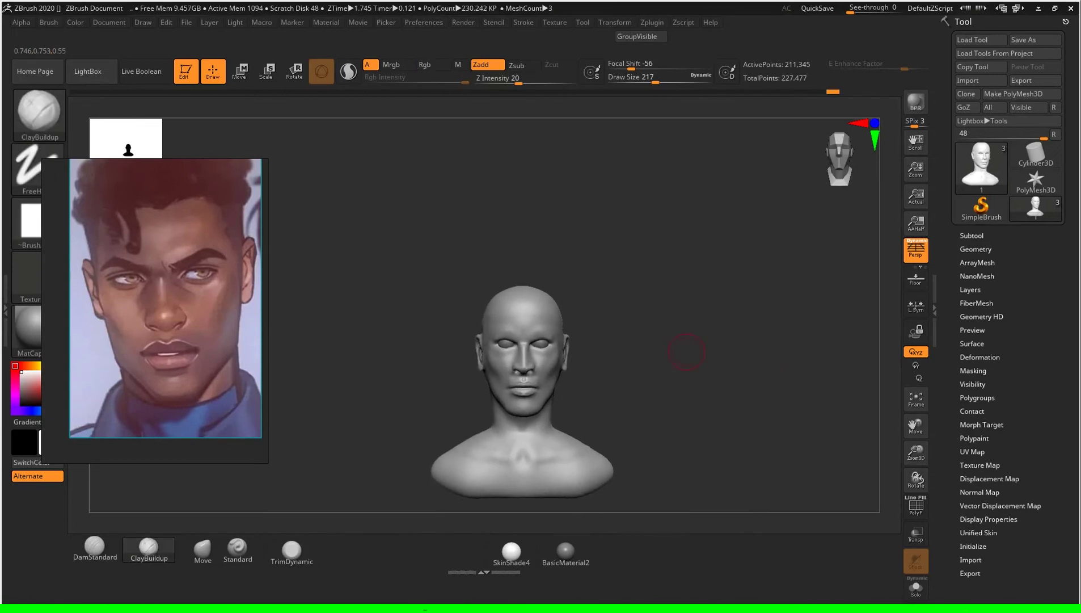
right_click_drag(682, 362, 682, 317, "ctrl")
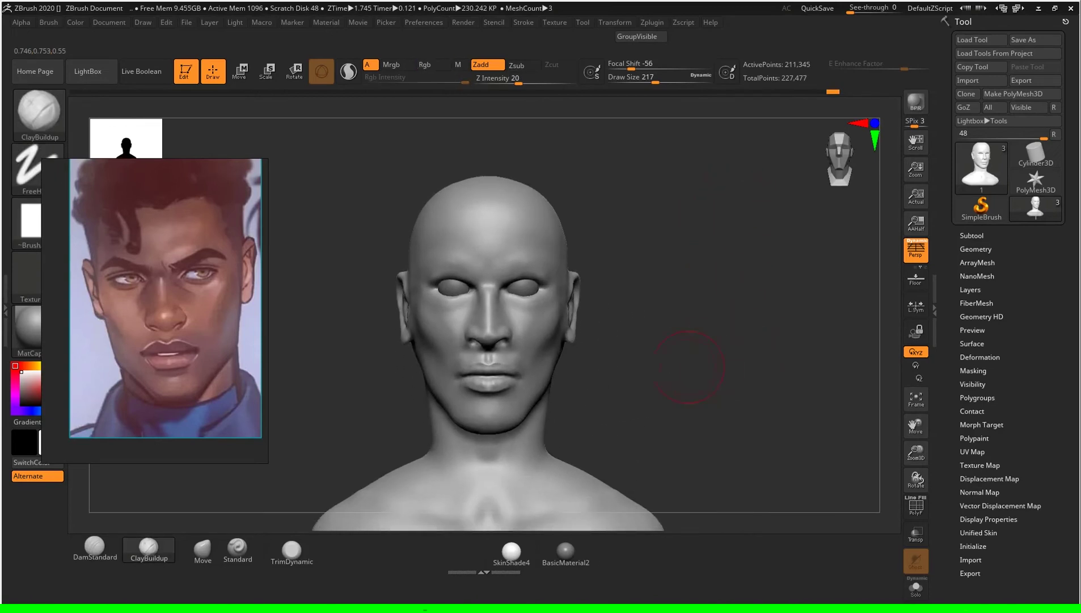
mouse_move(657, 377)
left_mouse_down()
mouse_move(568, 363)
mouse_move(510, 397)
left_mouse_up()
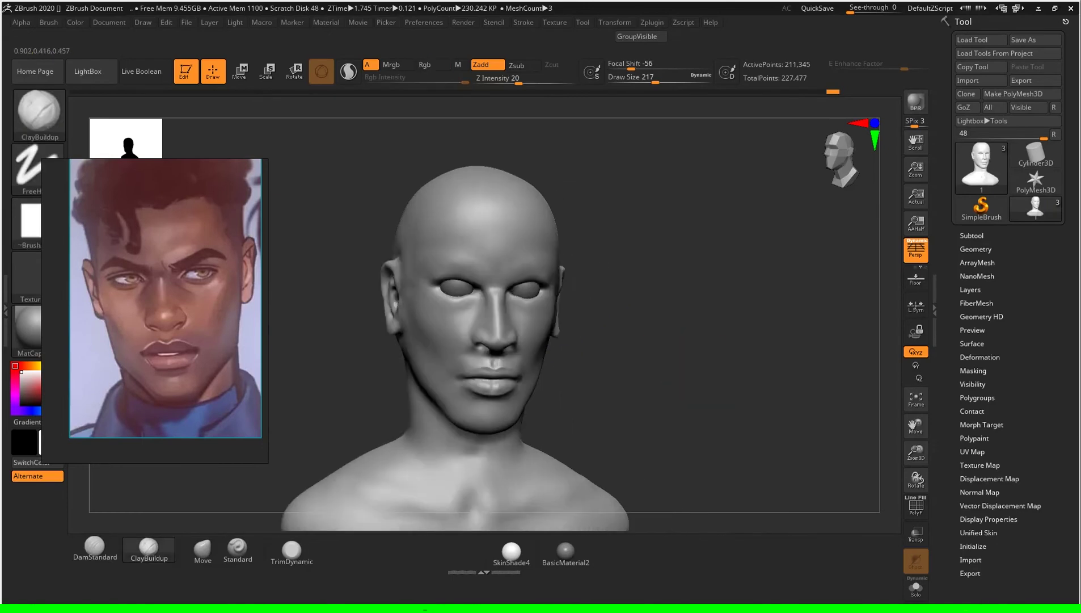
left_click_drag(340, 454, 270, 504, "alt")
left_click(202, 548)
Step: Enlarge the Move brush to 379 then 437 while turning the head to three-quarter view
key("s")
left_click_drag(734, 352, 547, 367, "alt")
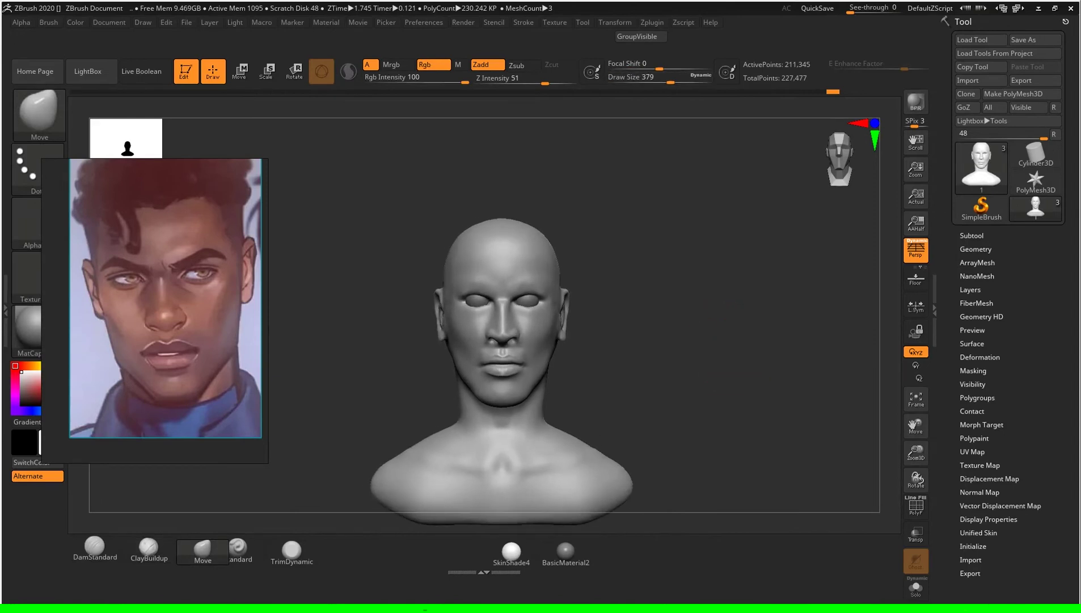
mouse_move(554, 369)
right_mouse_down()
mouse_move(533, 370)
mouse_move(568, 370)
mouse_move(567, 318)
mouse_move(567, 368)
right_mouse_up()
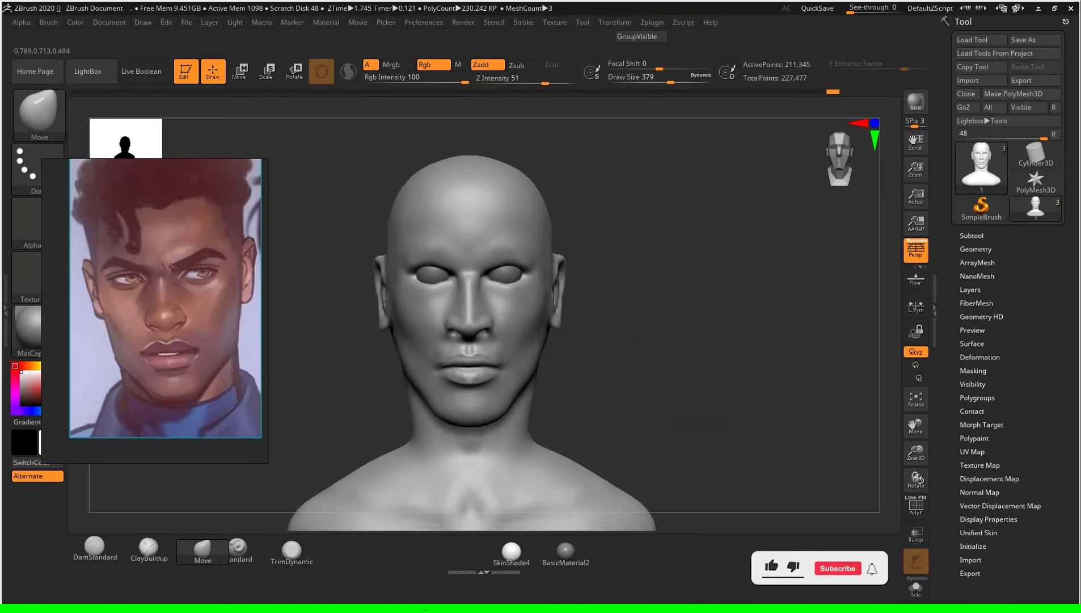
mouse_move(624, 295)
right_mouse_down("alt")
mouse_move(663, 362)
mouse_move(681, 360)
right_mouse_up("alt")
key("s")
left_click_drag(666, 362, 673, 362)
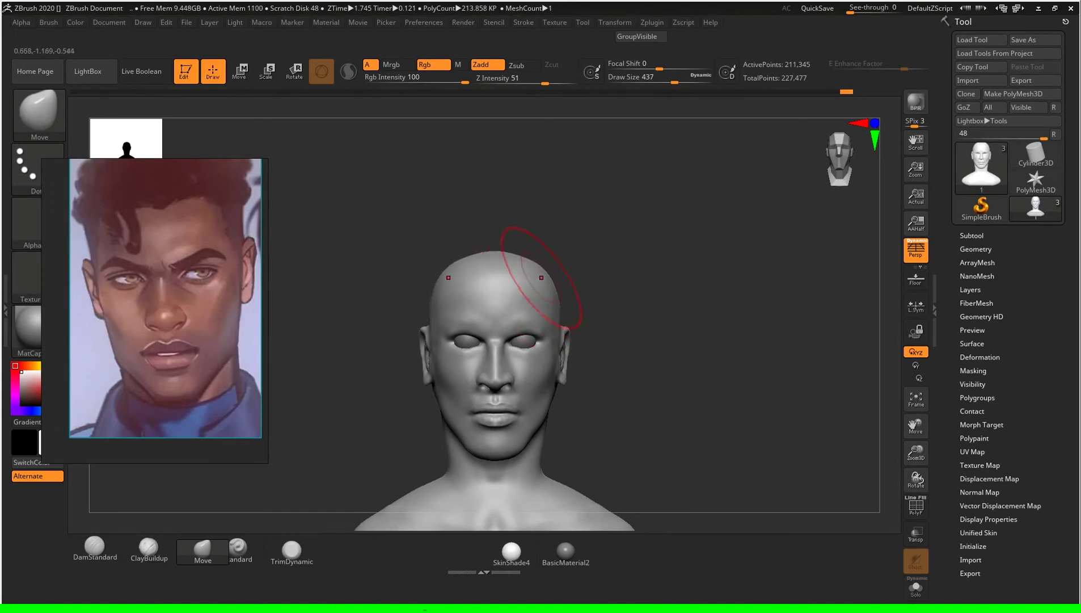
Step: Check the head in side profile and front, then shrink Move to 197 and 158 and zoom onto the face
right_click_drag(541, 278, 513, 256, "shift")
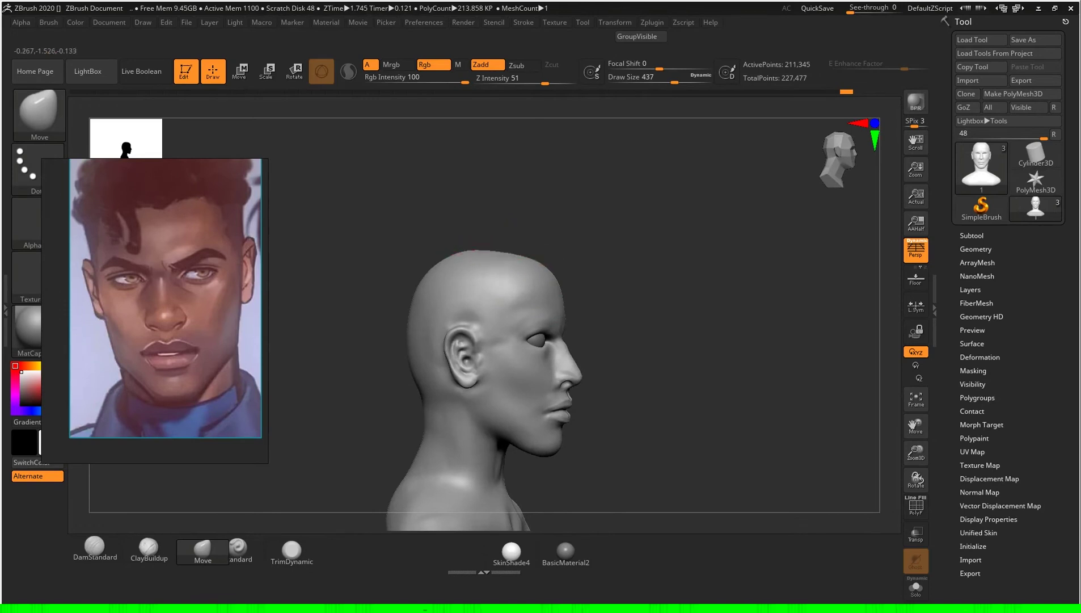
mouse_move(499, 309)
right_mouse_down("shift")
mouse_move(711, 345)
mouse_move(701, 357)
mouse_move(659, 359)
mouse_move(702, 362)
mouse_move(709, 375)
right_mouse_up("shift")
key("s")
key("s")
left_click_drag(711, 376, 684, 375)
right_click_drag(726, 255, 724, 348, "alt")
key("s")
left_click_drag(724, 355, 709, 355)
right_click_drag(724, 333, 726, 385, "ctrl")
right_click_drag(726, 340, 766, 341)
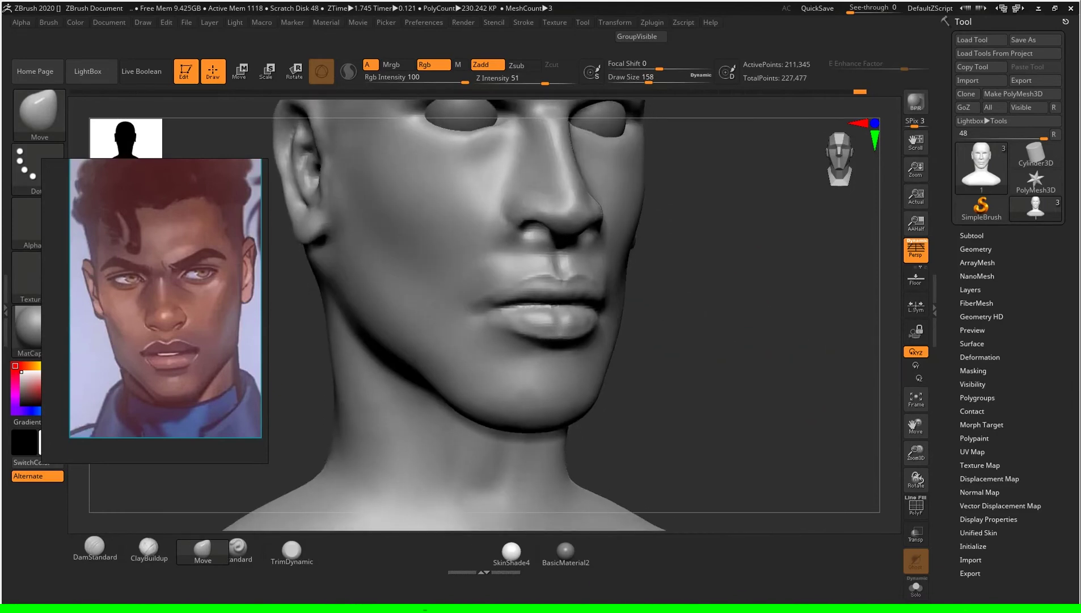
Step: Shrink the Move brush to 83 and reshape the upper-lip corner and philtrum
key("s")
left_click_drag(788, 351, 768, 351)
right_click_drag(768, 339, 653, 386)
left_click_drag(624, 386, 607, 381)
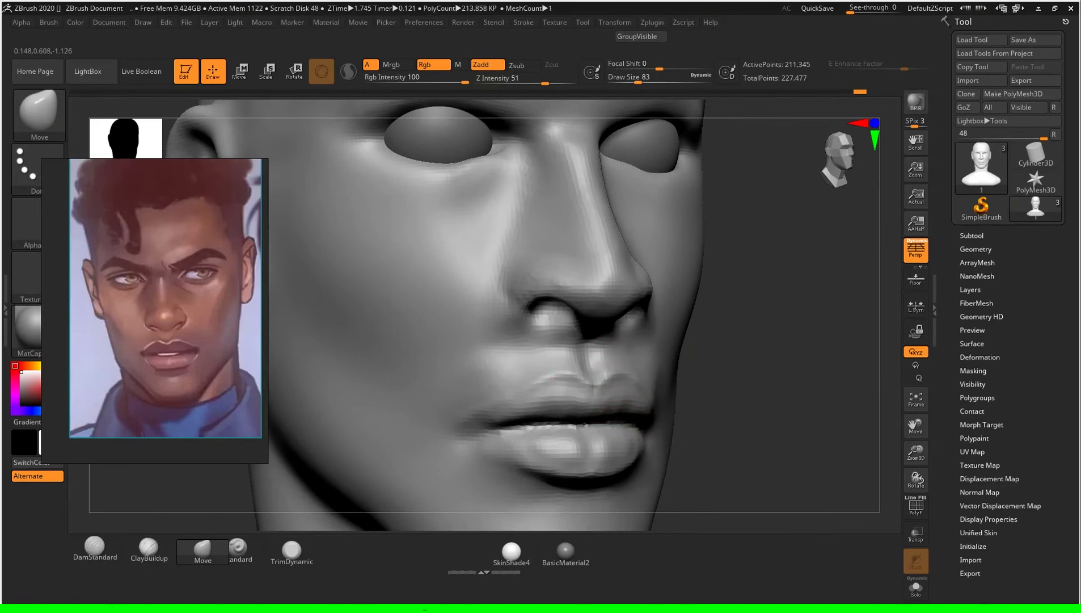
right_click_drag(568, 368, 651, 396)
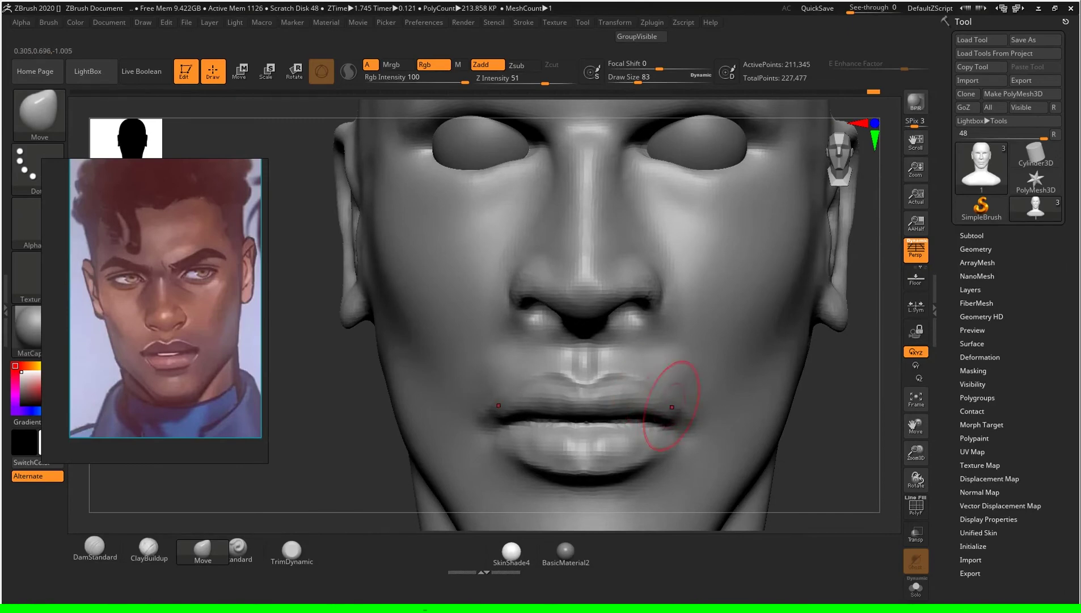
Step: Review the lips from side and front, set the brush to 51, and undo the last lip stroke
right_click_drag(844, 446, 908, 454)
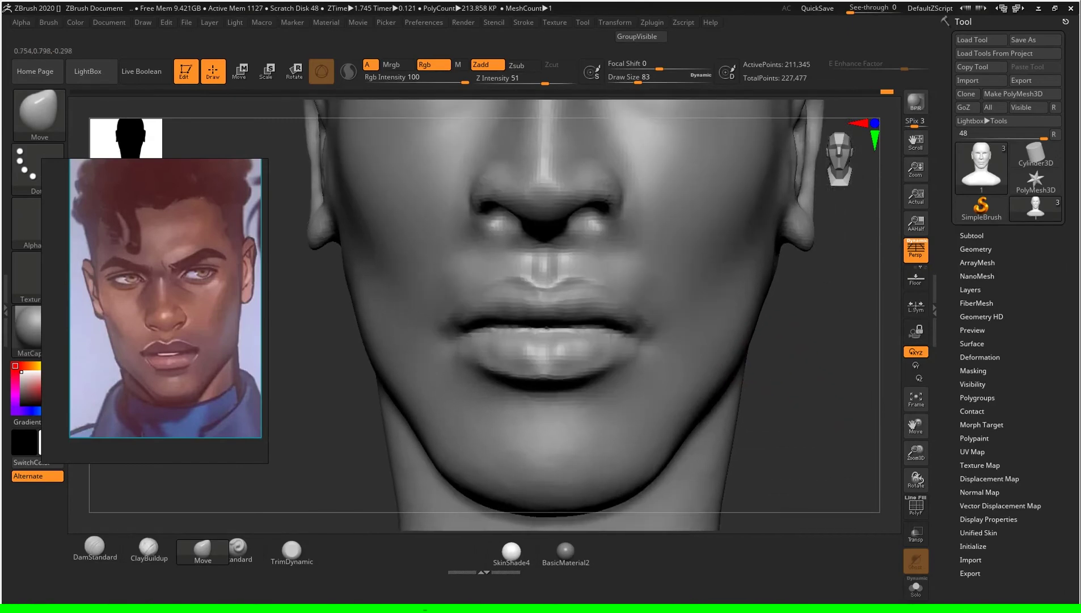
right_click_drag(556, 341, 596, 352)
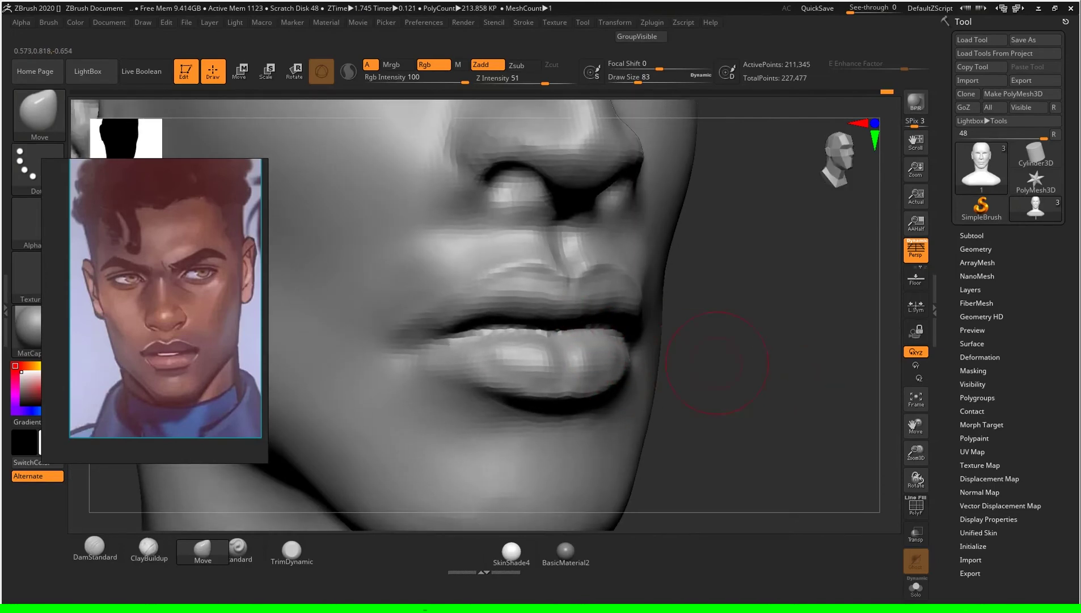
right_click_drag(717, 362, 636, 356)
key("s")
left_click_drag(628, 352, 621, 352)
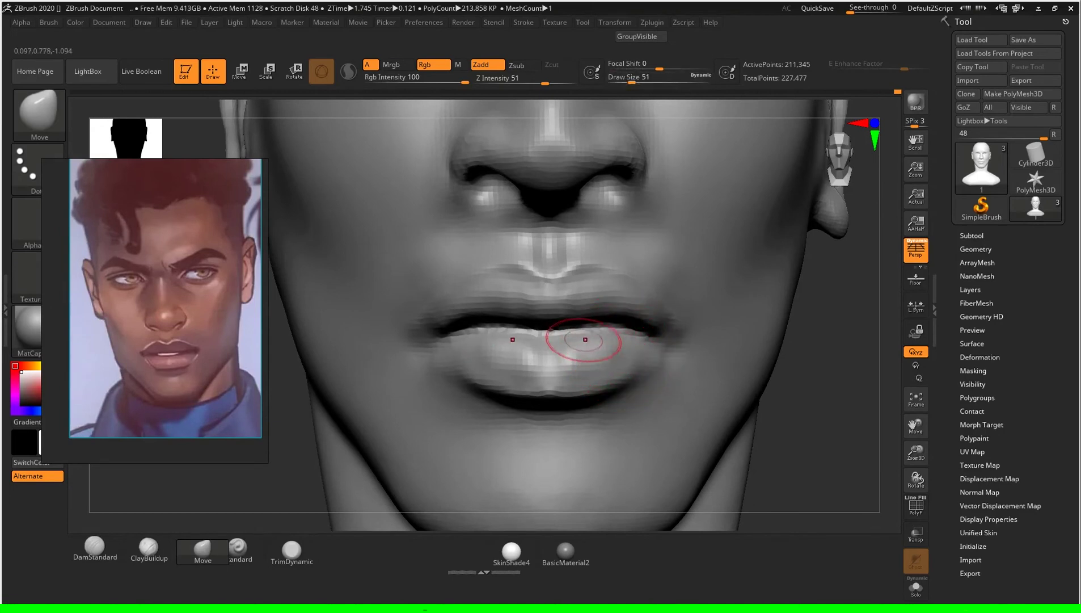
key("ctrl+z")
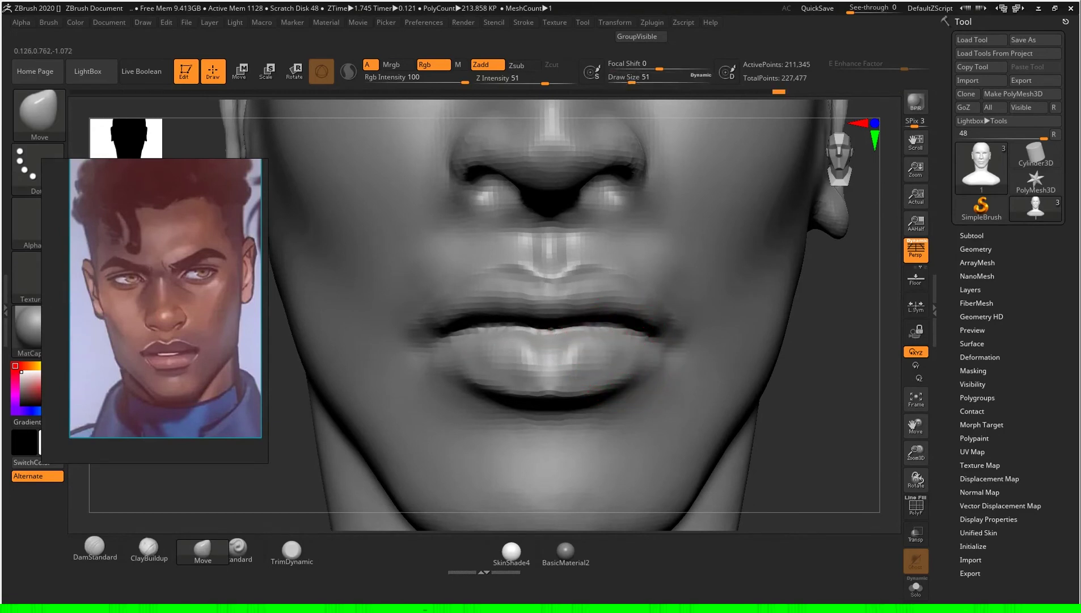
right_click_drag(658, 335, 596, 266)
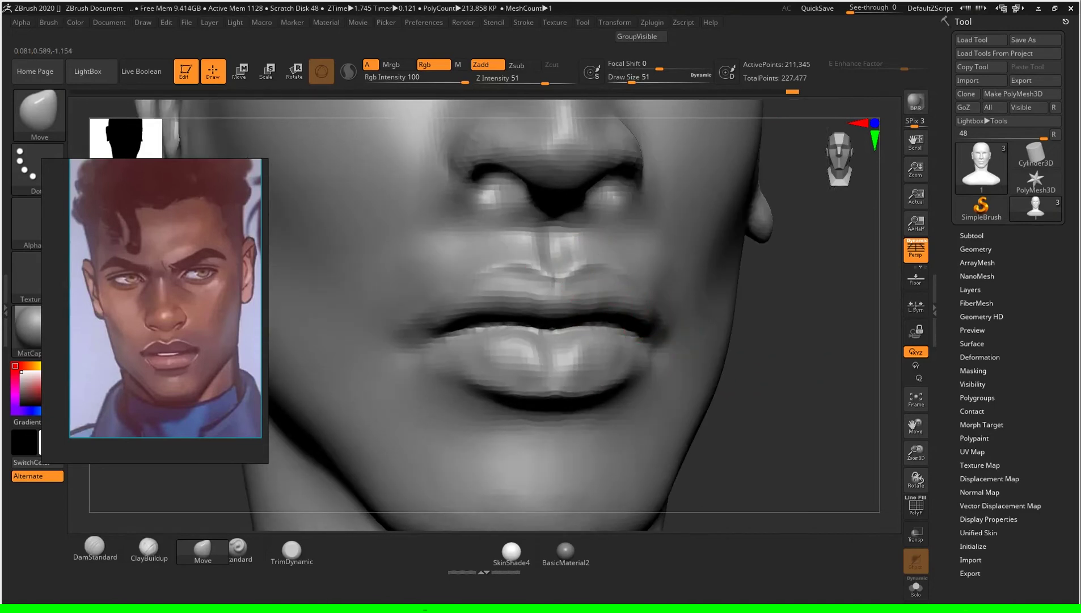
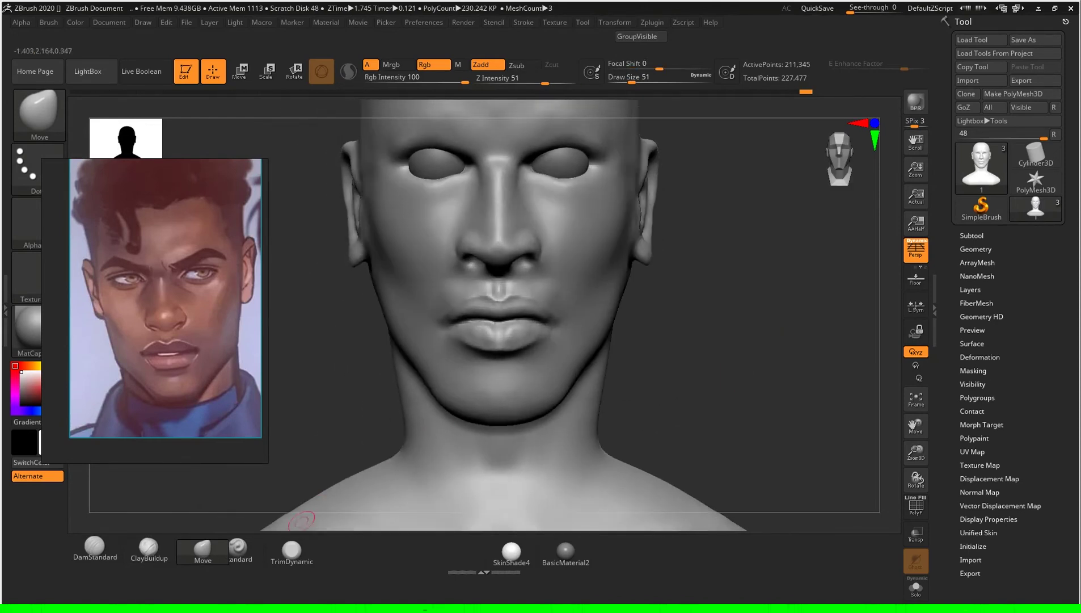
Step: Push the lips with the Move brush, resizing it to 90, 154 and 25
key("b")
key("s")
left_click_drag(781, 322, 783, 322)
key("s")
left_click_drag(748, 321, 755, 321)
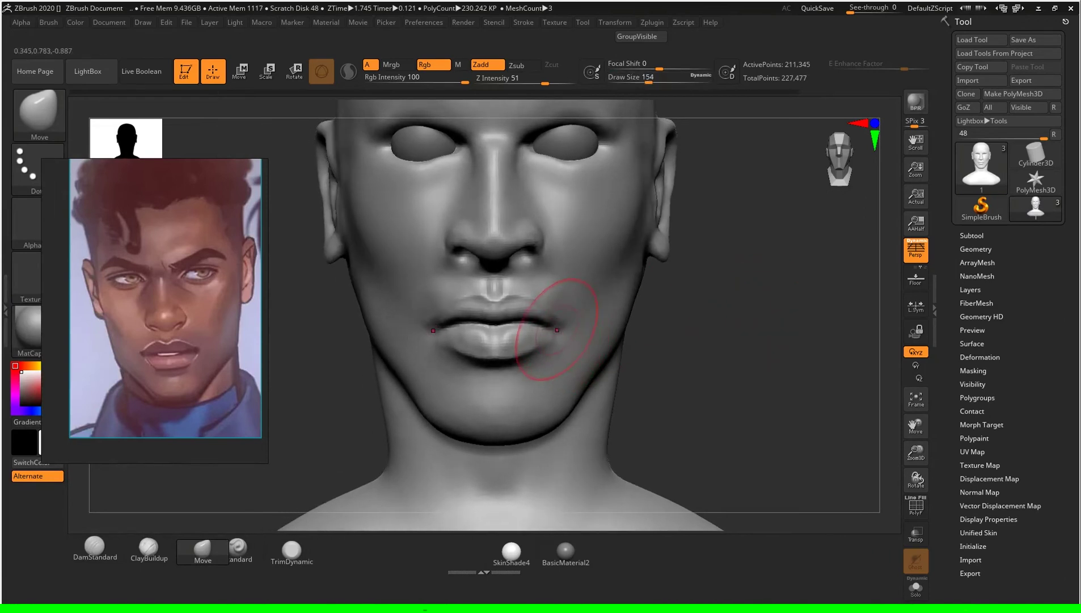
key("s")
mouse_move(755, 322)
left_mouse_down()
mouse_move(755, 343)
mouse_move(719, 339)
left_mouse_up()
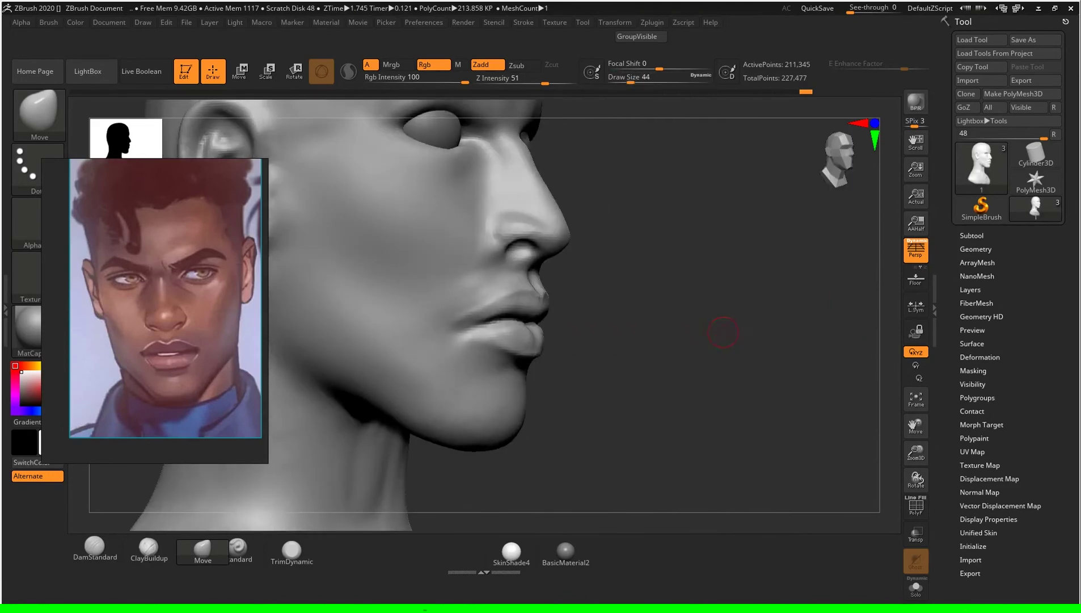
Step: Smooth the lips with a size-14 brush, then return to the Move brush
key("s")
left_click_drag(728, 363, 724, 363)
key("shift")
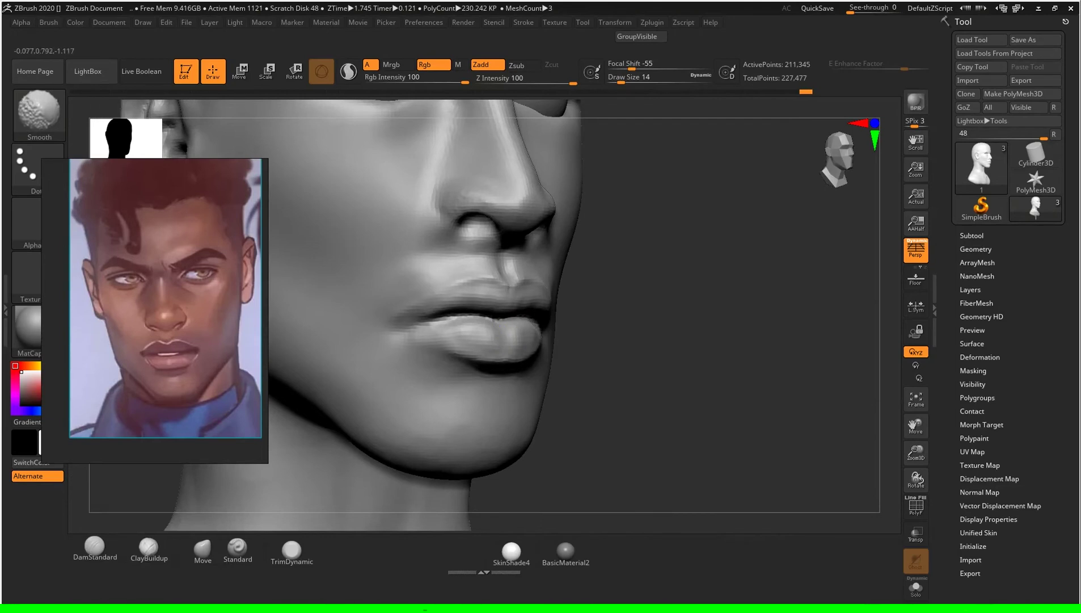
left_click(203, 549)
Step: Reframe the bust in front and three-quarter views and enlarge the brush to 132
left_click_drag(710, 369, 768, 367, "shift")
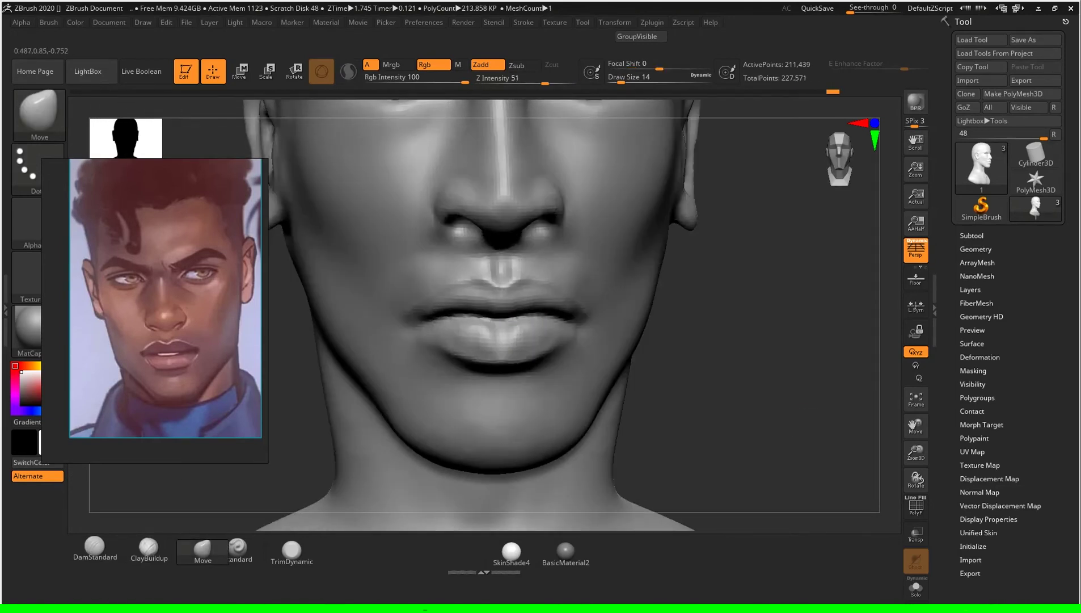
key("f")
left_click_drag(839, 234, 794, 234)
mouse_move(678, 362)
left_mouse_down()
mouse_move(694, 374)
mouse_move(273, 450)
left_mouse_up()
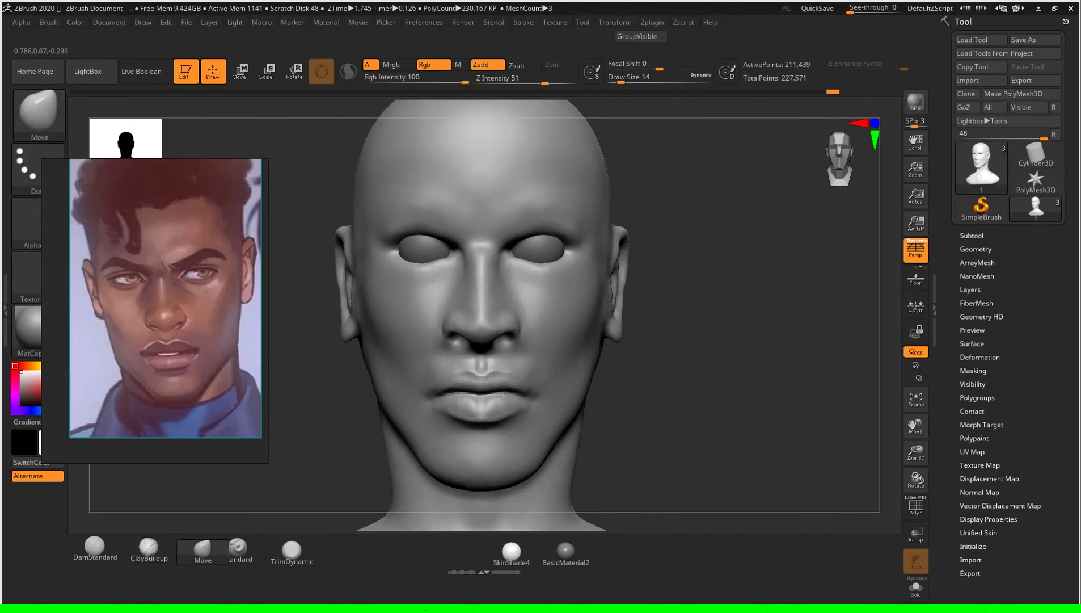
left_click_drag(749, 369, 764, 387)
key("s")
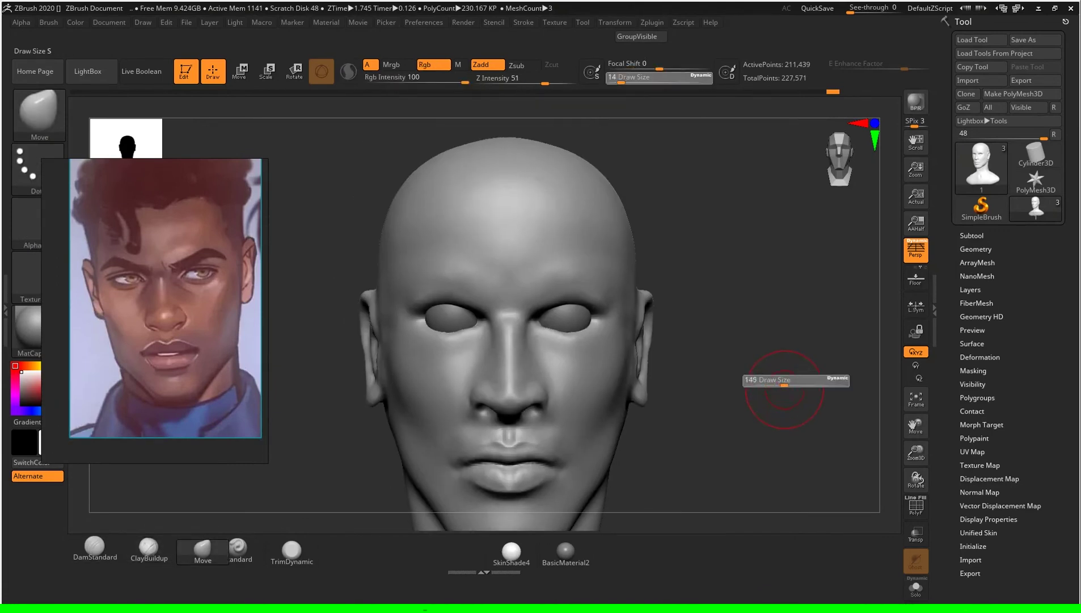
left_click_drag(796, 357, 797, 318, "alt")
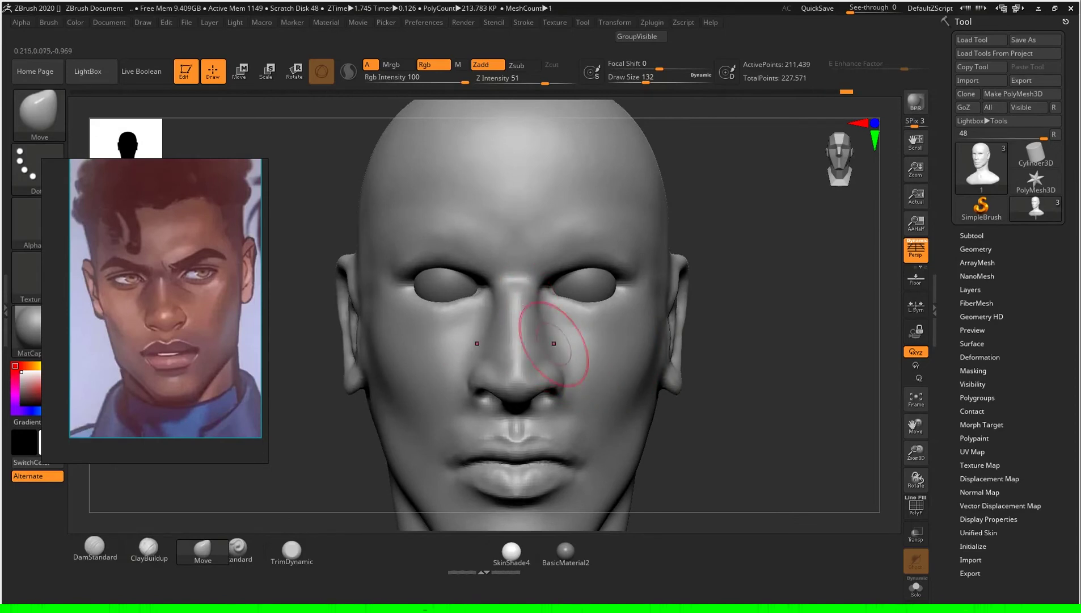
Step: Adjust the nose from a right-facing profile with brush size 68
left_click_drag(306, 340, 442, 341)
left_click_drag(567, 340, 526, 345)
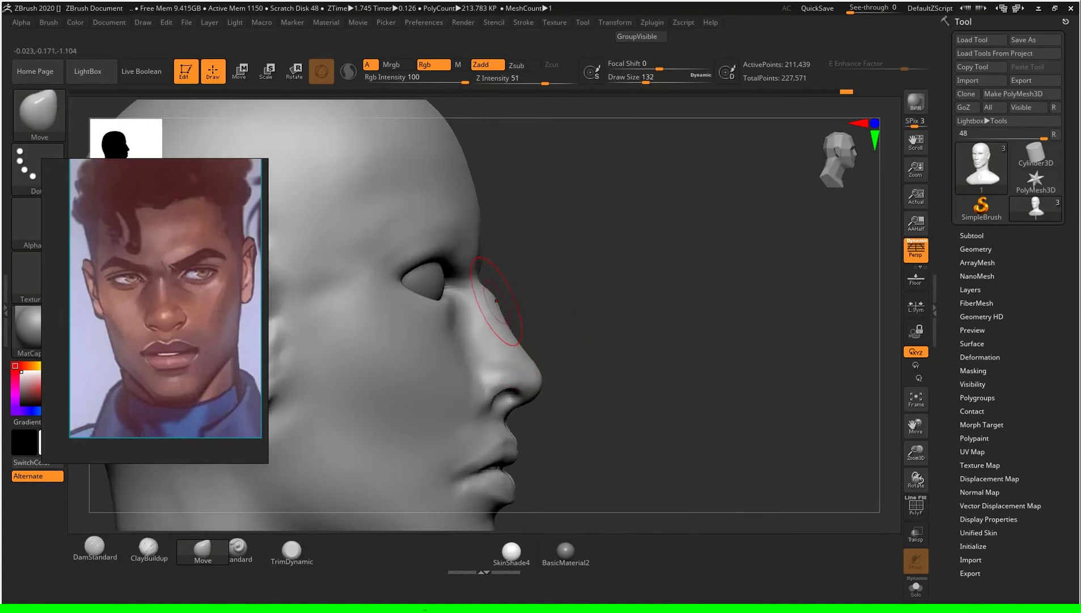
type("s68")
key("Return")
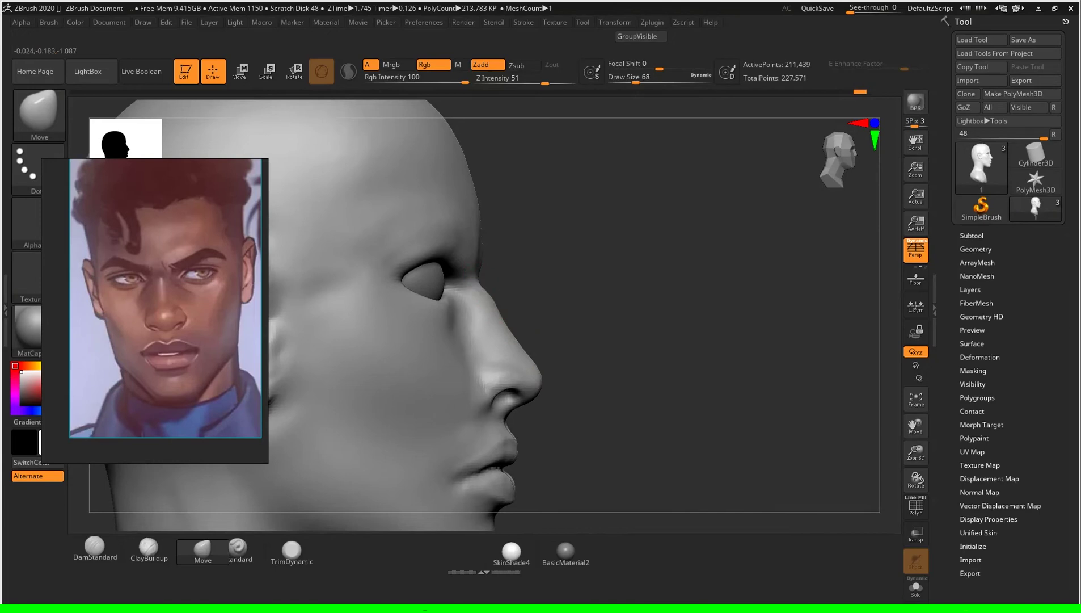
left_click_drag(489, 299, 648, 334)
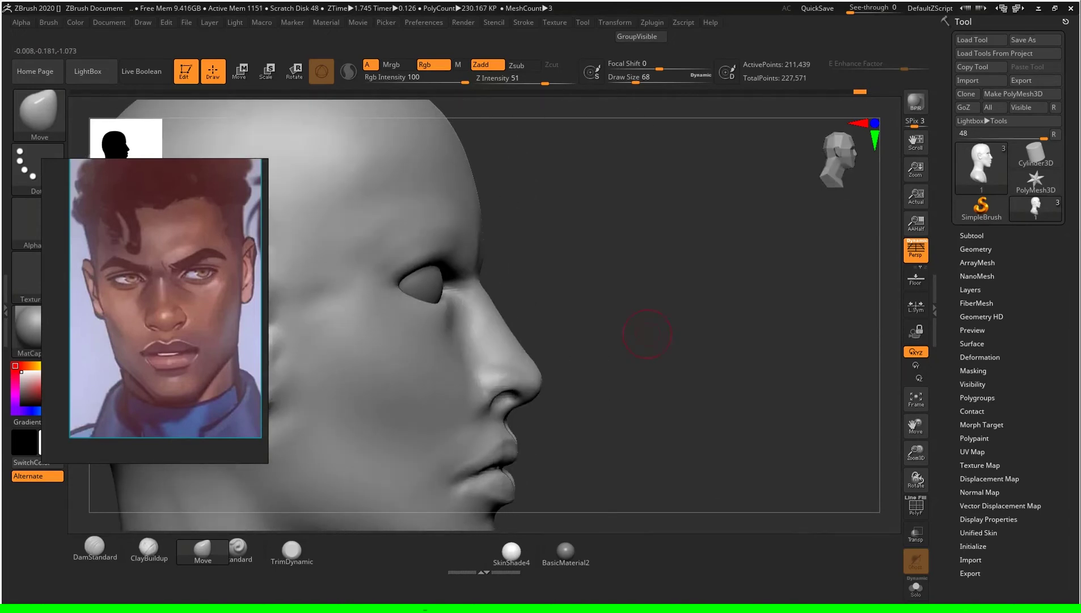
scroll(133, 325, "down", 5)
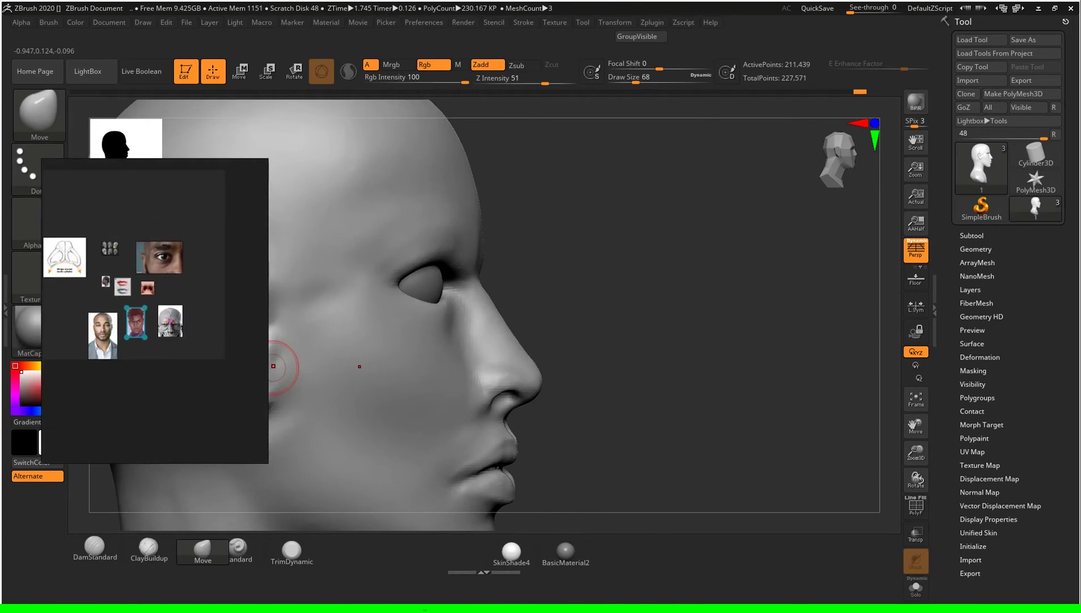
Step: Show the side-profile photo and push the nose with an 87-size brush across several views
scroll(135, 321, "up", 3)
scroll(135, 322, "up", 3)
left_click_drag(748, 358, 477, 299)
key("s")
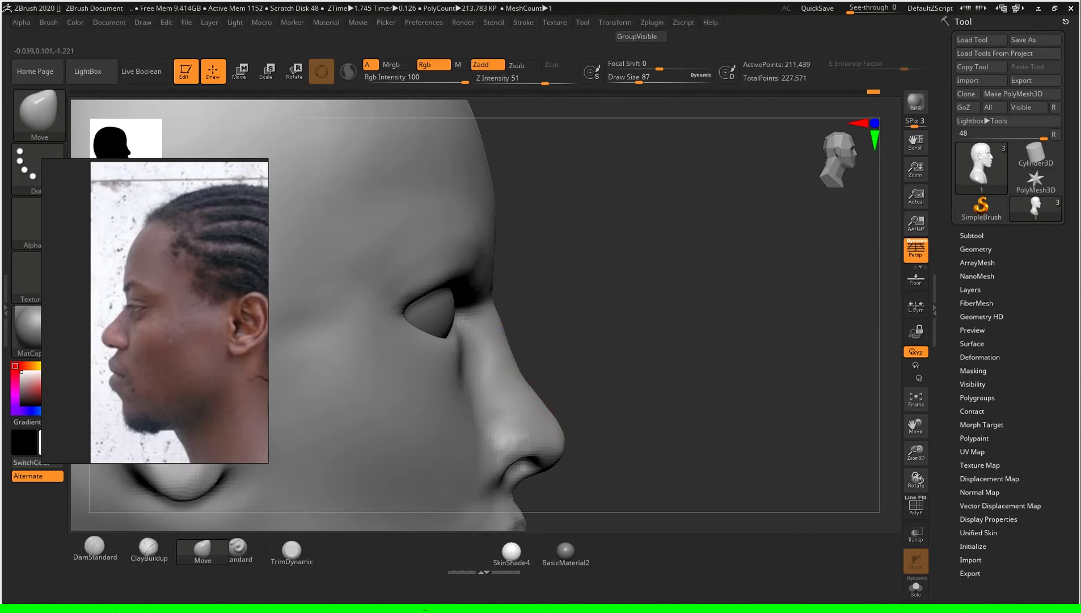
left_click_drag(639, 373, 562, 393)
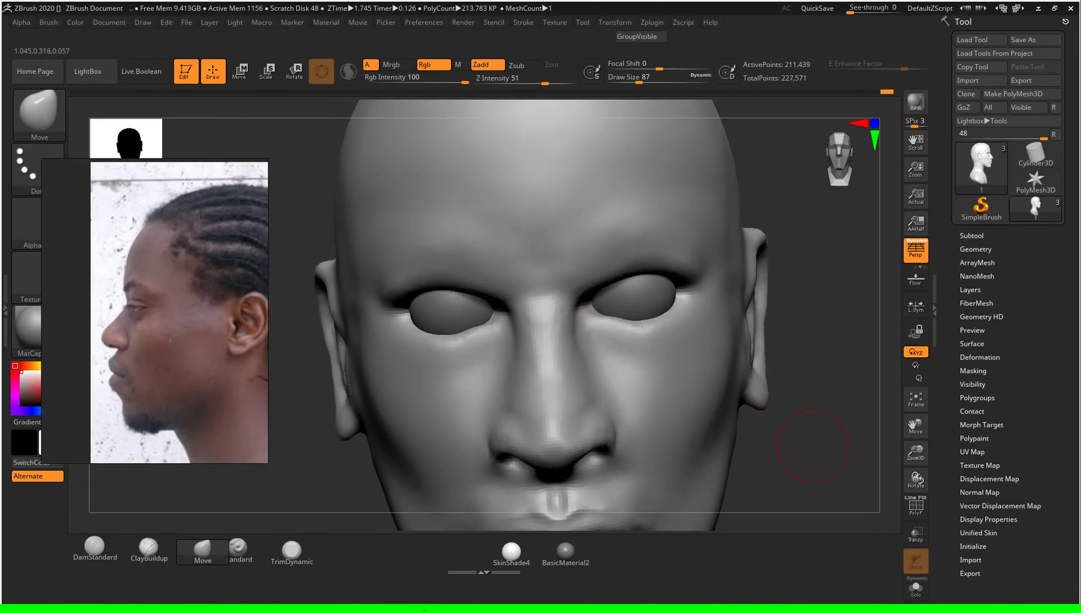
left_click_drag(811, 436, 812, 392, "alt")
mouse_move(737, 397)
left_mouse_down()
mouse_move(681, 403)
mouse_move(601, 375)
left_mouse_up()
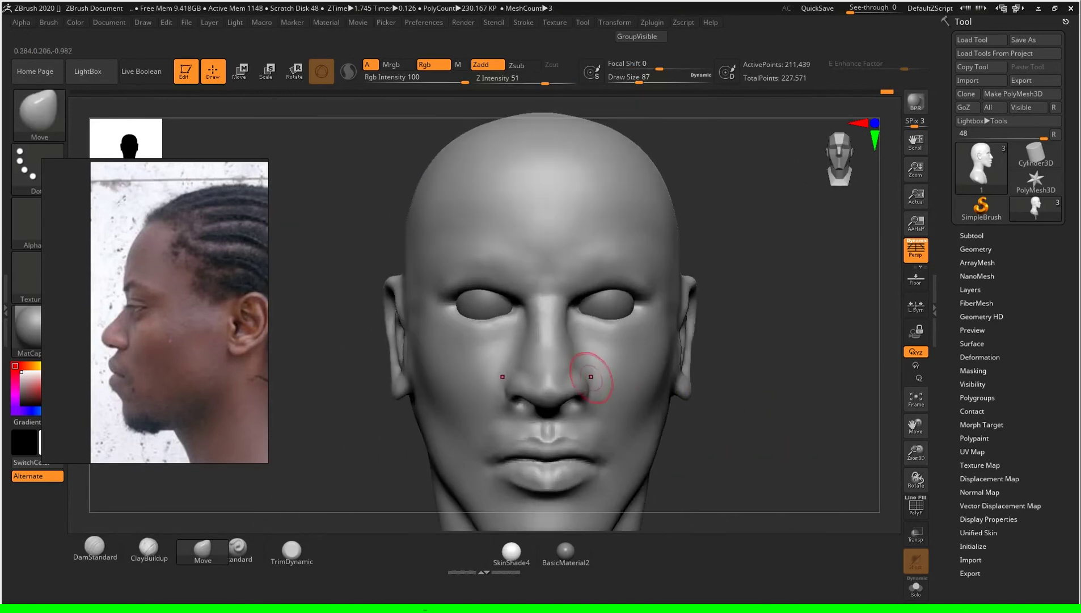
mouse_move(604, 374)
left_mouse_down("alt")
mouse_move(604, 397)
mouse_move(722, 363)
mouse_move(739, 383)
mouse_move(617, 392)
left_mouse_up("alt")
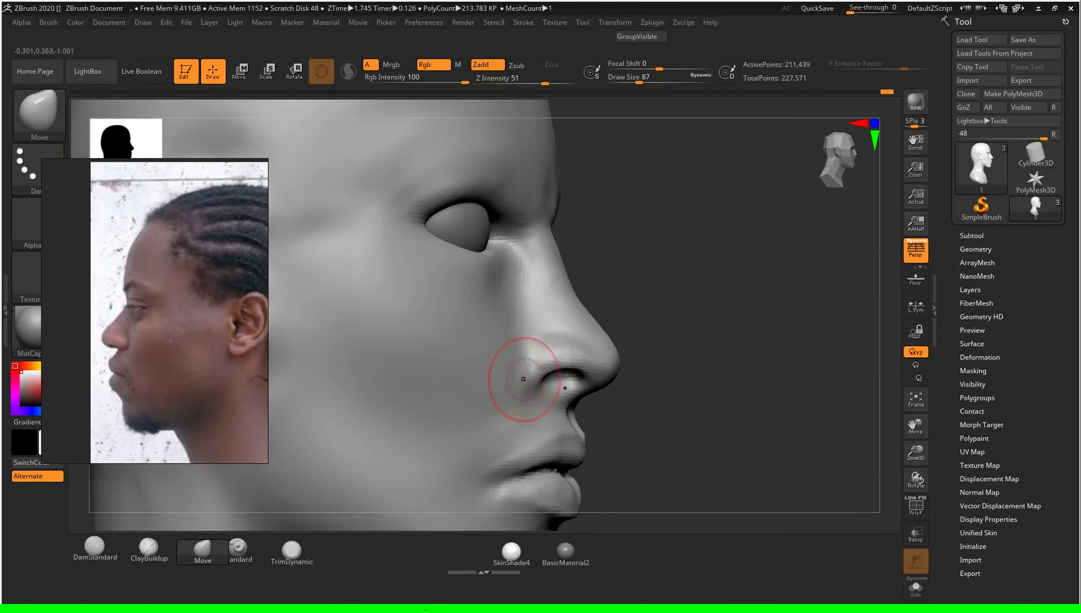
Step: Smooth the face profile from close frontal and near-profile views
left_click_drag(676, 368, 528, 370)
key("f")
mouse_move(710, 316)
left_mouse_down()
mouse_move(669, 318)
mouse_move(710, 315)
left_mouse_up()
left_click_drag(692, 322, 689, 295, "alt")
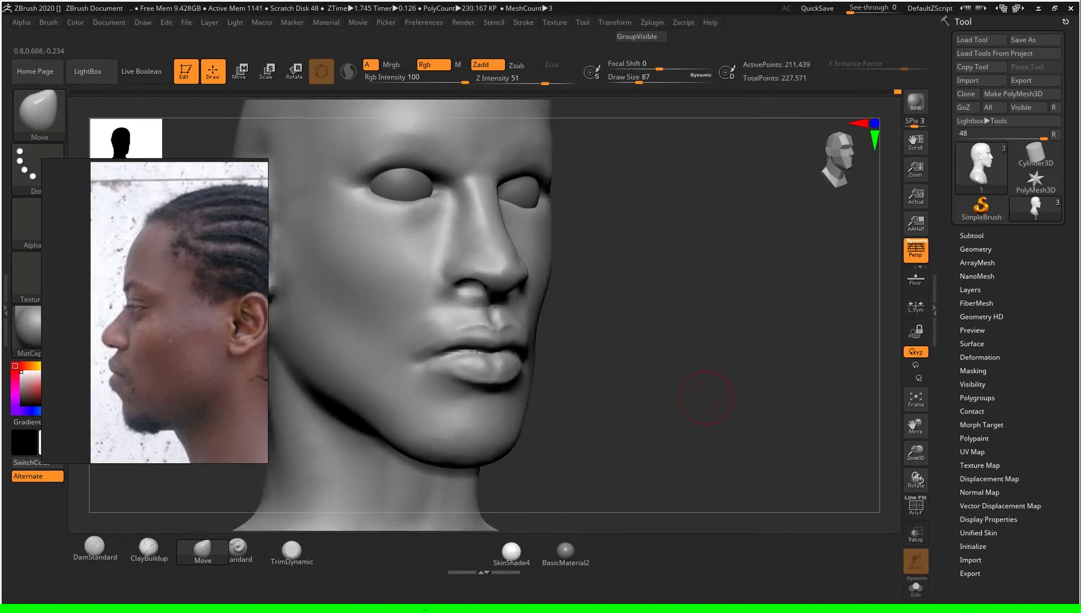
left_click_drag(690, 340, 766, 346)
left_click_drag(681, 382, 680, 346, "alt")
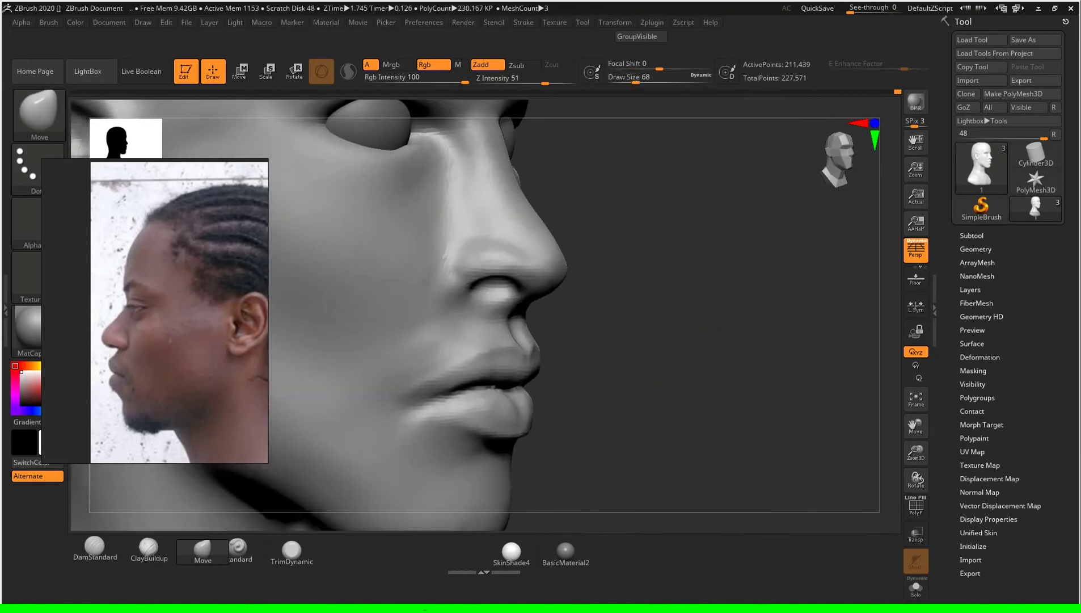
key("shift")
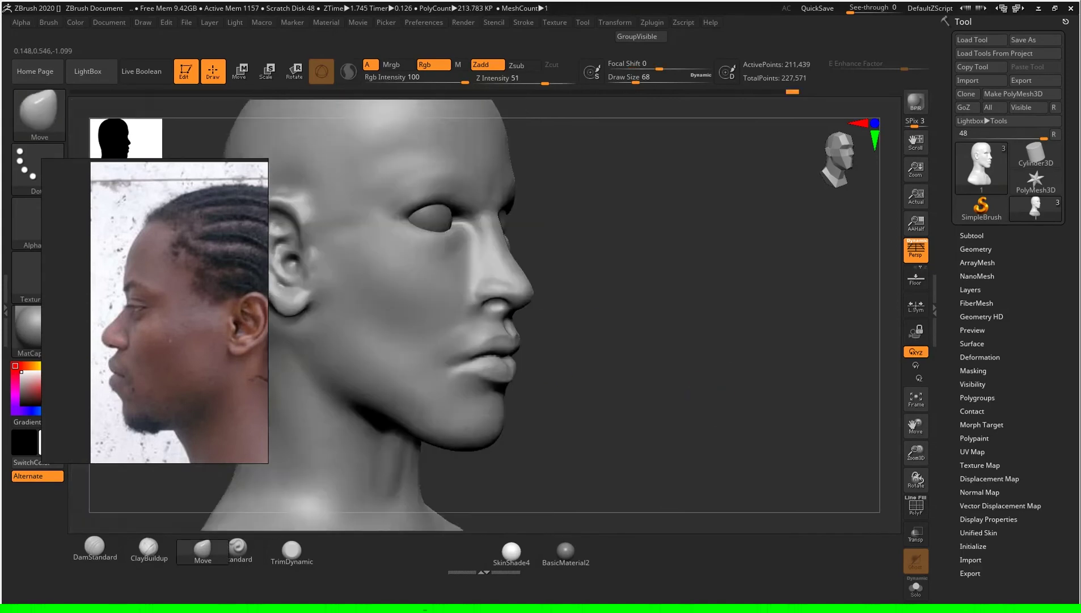
mouse_move(579, 343)
left_mouse_down("shift")
mouse_move(754, 333)
mouse_move(709, 335)
mouse_move(738, 363)
mouse_move(681, 363)
mouse_move(737, 363)
mouse_move(738, 318)
mouse_move(703, 318)
left_mouse_up("shift")
left_click_drag(732, 222, 748, 222)
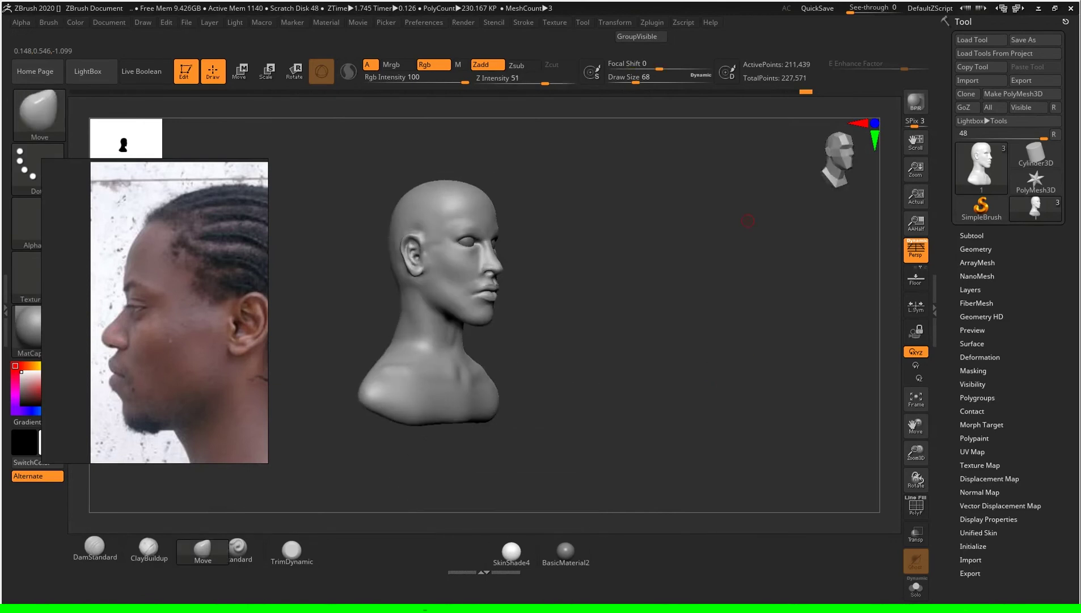
Step: Scroll the reference panel to a close-up of the bearded portrait
scroll(179, 312, "down", 3)
scroll(179, 312, "down", 2)
scroll(180, 312, "down", 2)
scroll(165, 318, "up", 5)
scroll(161, 329, "up", 5)
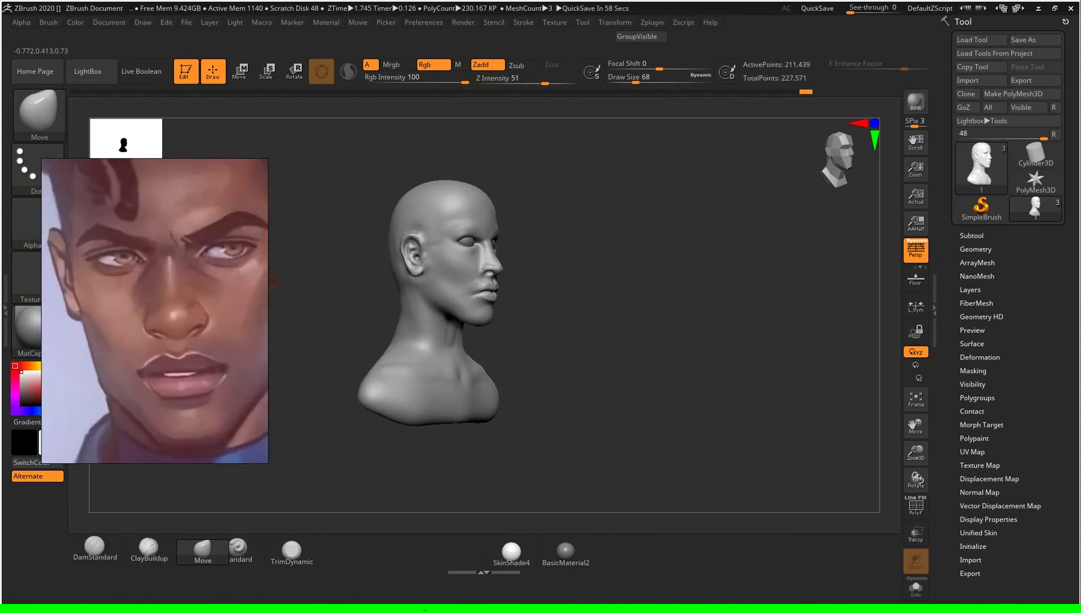
scroll(154, 311, "down", 1)
scroll(154, 311, "up", 2)
scroll(154, 311, "down", 3)
scroll(155, 311, "down", 4)
scroll(156, 301, "up", 4)
scroll(156, 300, "down", 4)
scroll(165, 255, "up", 1)
scroll(170, 250, "up", 5)
scroll(155, 311, "down", 3)
scroll(155, 311, "down", 2)
scroll(154, 310, "up", 5)
scroll(155, 311, "up", 1)
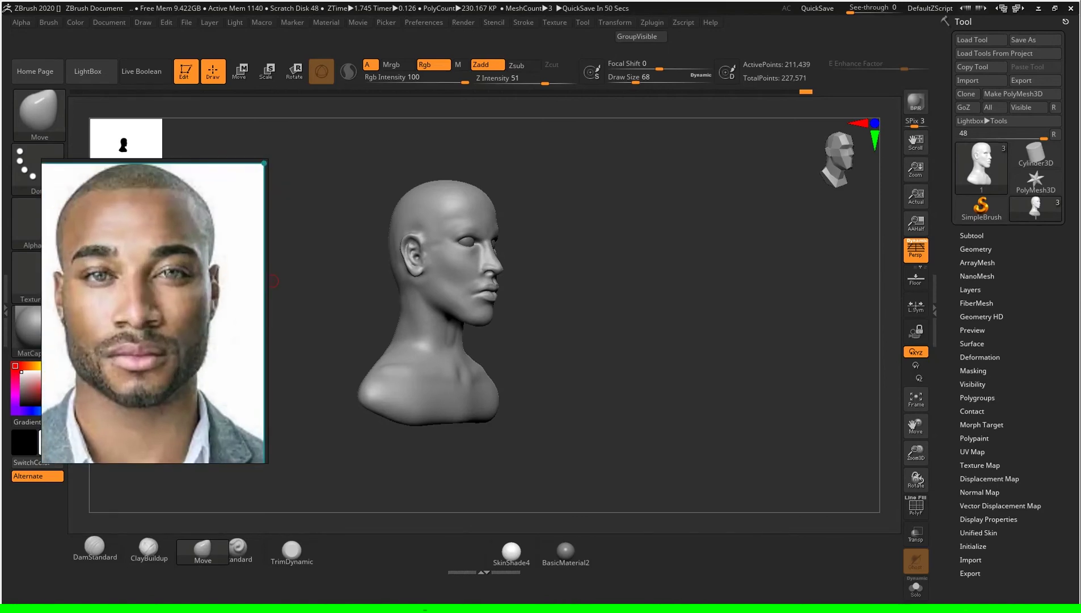
scroll(155, 311, "up", 1)
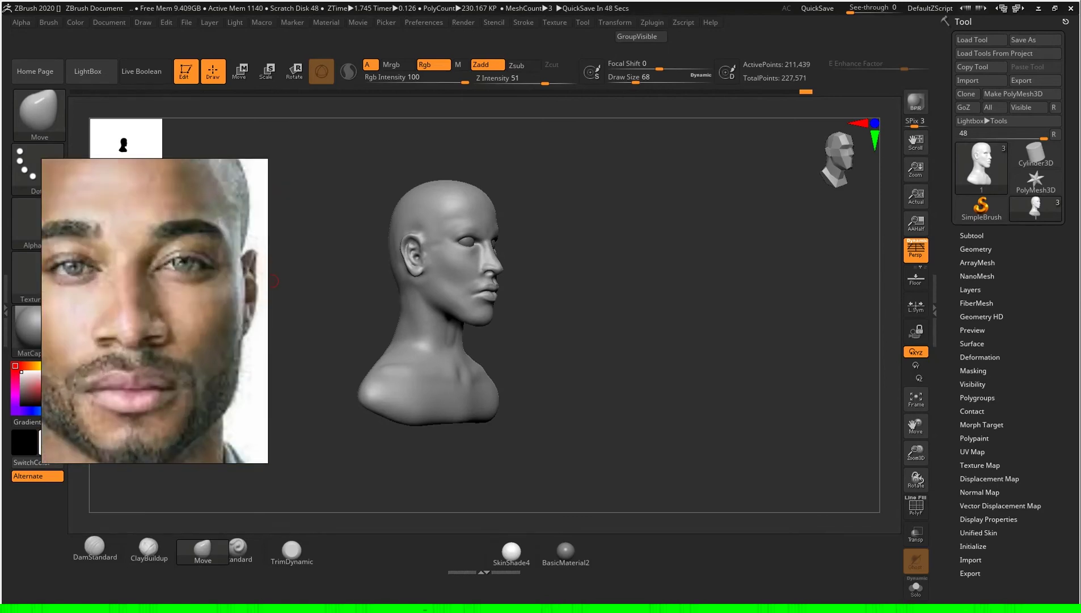
Step: Snap the head to a straight front view, zoomed in to fill the canvas
left_click_drag(273, 281, 238, 318)
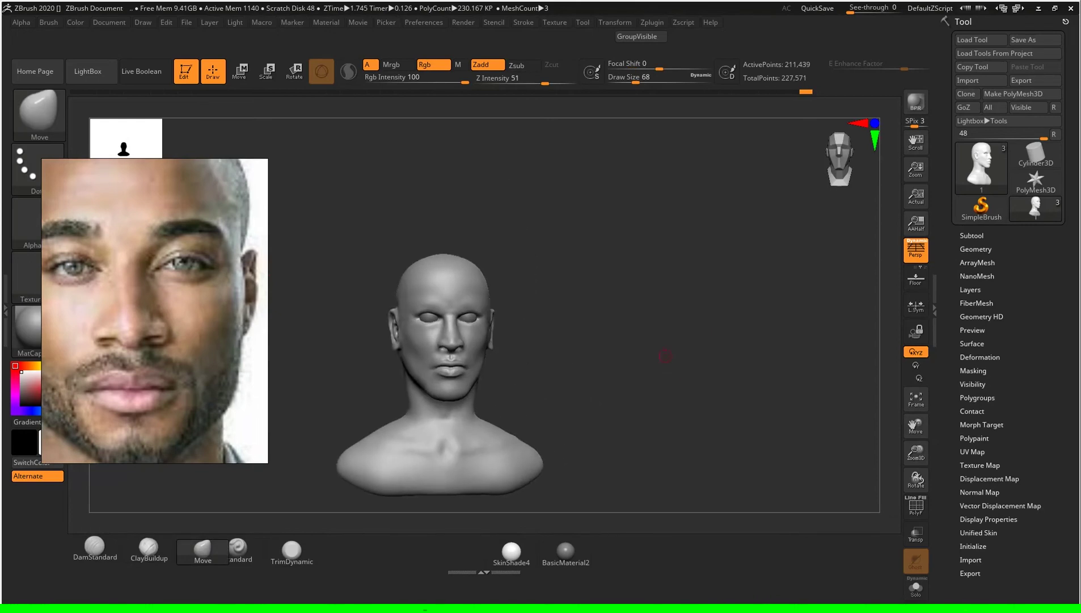
left_click_drag(680, 369, 697, 392, "shift")
left_click_drag(713, 340, 713, 404, "alt")
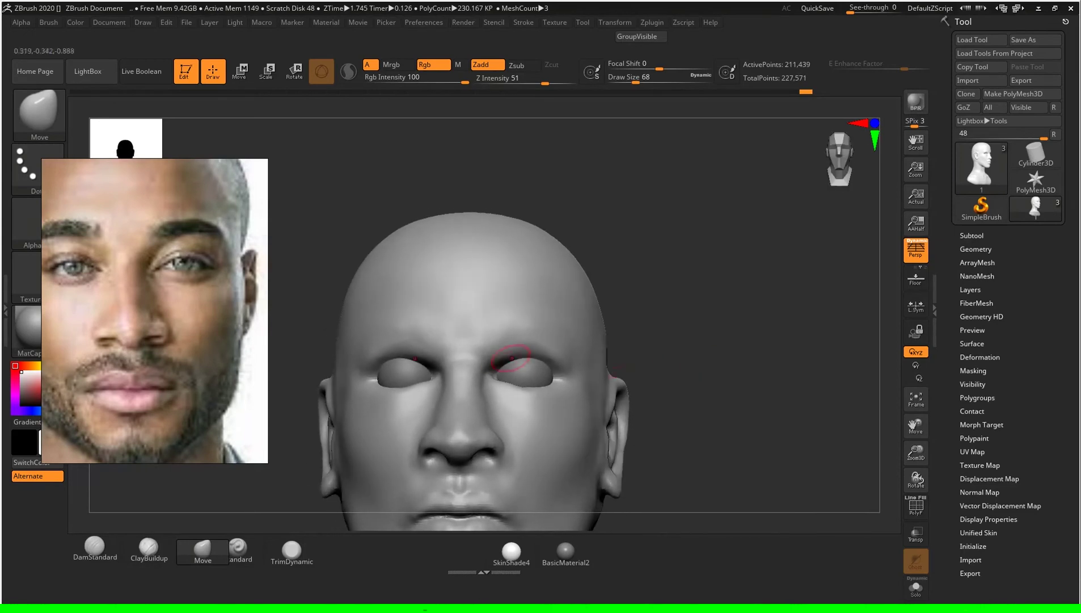
Step: Build up the brow ridge with ClayBuildup and smooth it, checking several angles
left_click(149, 548)
mouse_move(690, 355)
left_mouse_down()
mouse_move(533, 316)
mouse_move(482, 325)
left_mouse_up()
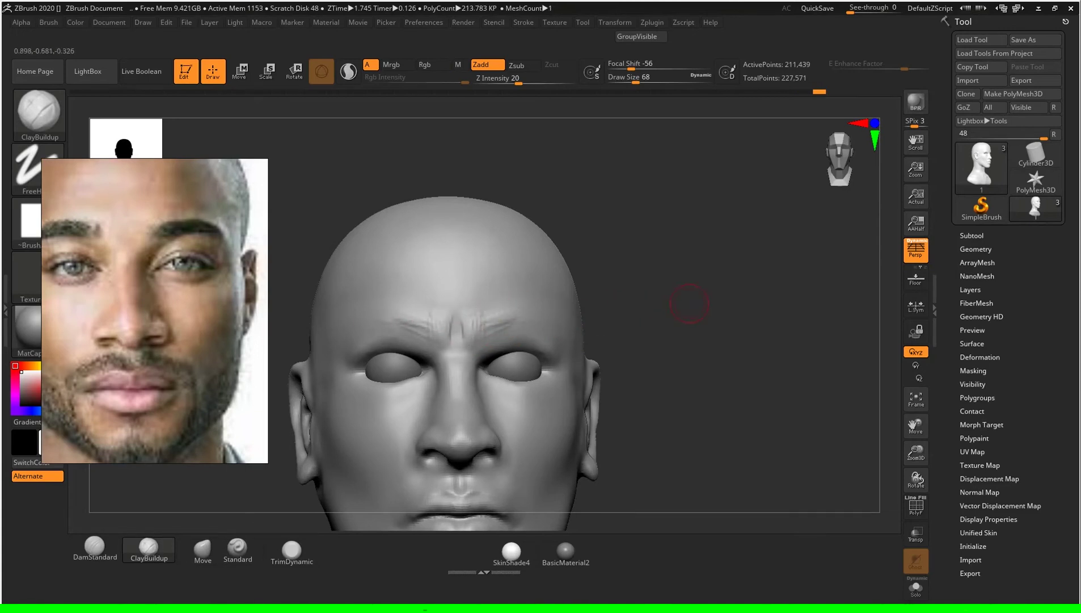
left_click_drag(687, 303, 560, 323)
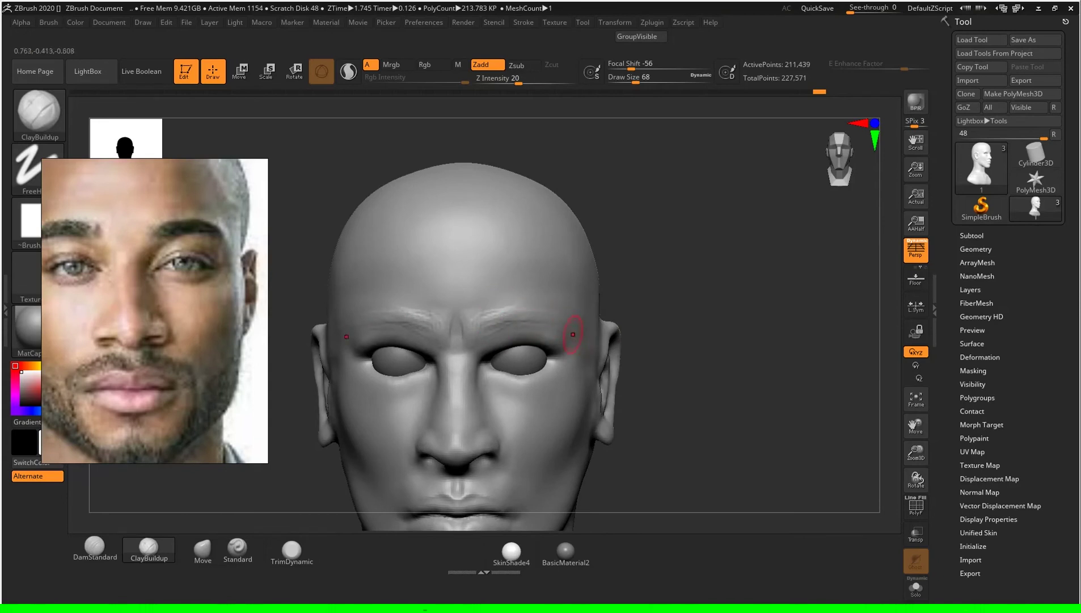
left_click_drag(593, 327, 549, 313)
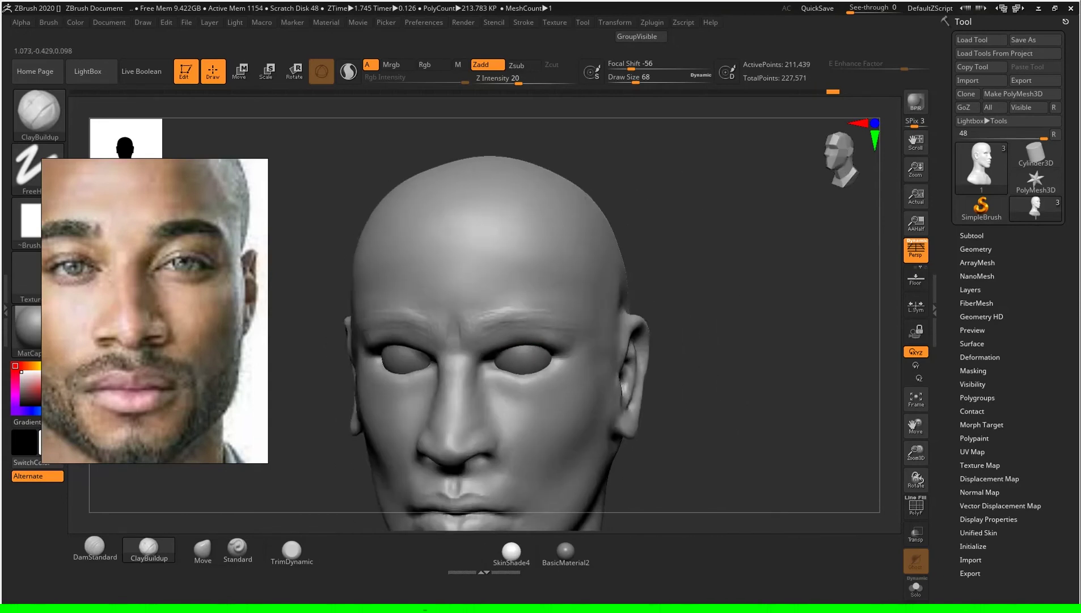
key("shift")
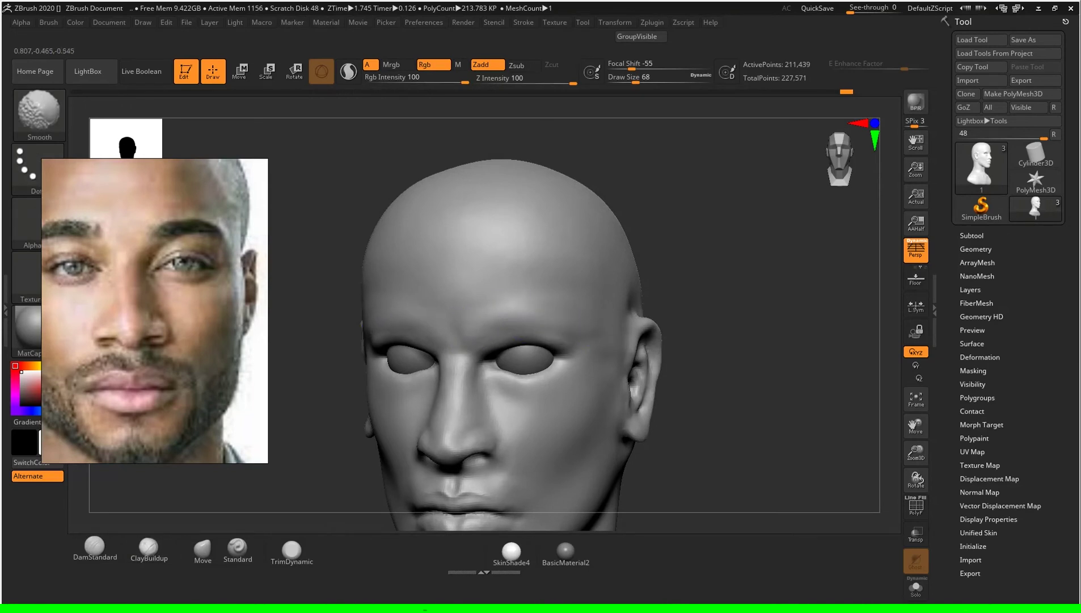
left_click_drag(767, 395, 775, 365)
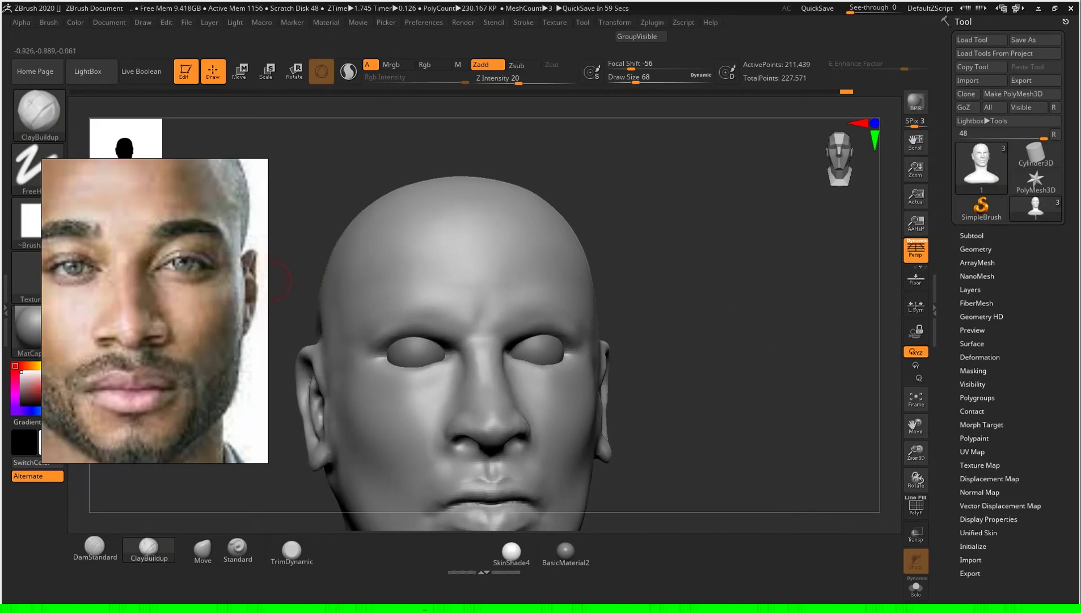
left_click_drag(278, 281, 448, 262)
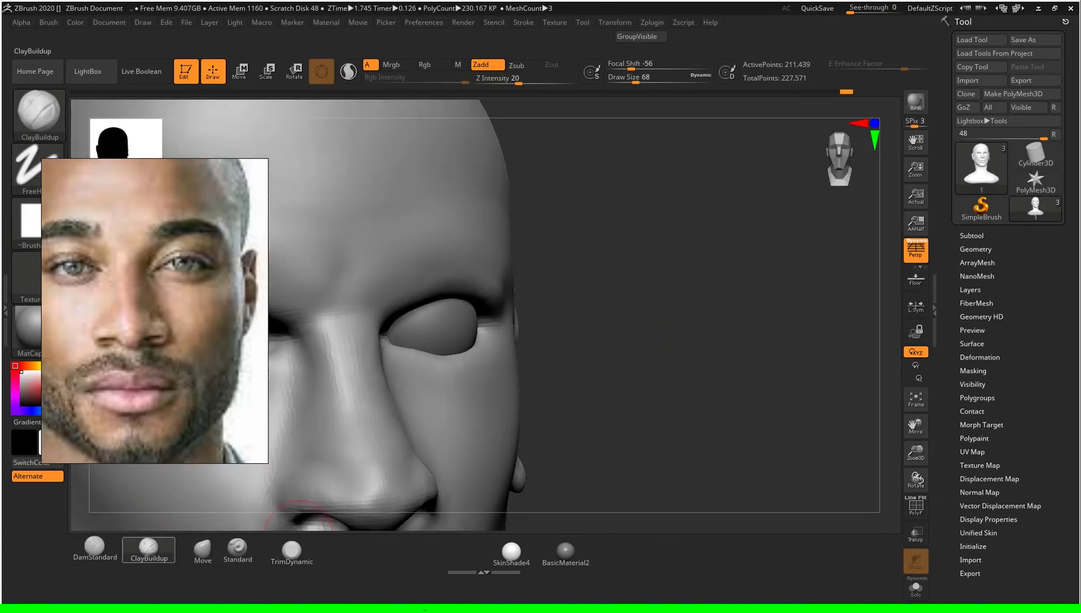
Step: With DamStandard selected, inspect the eye area from frontal and three-quarter views
left_click(95, 547)
left_click_drag(668, 326, 400, 306)
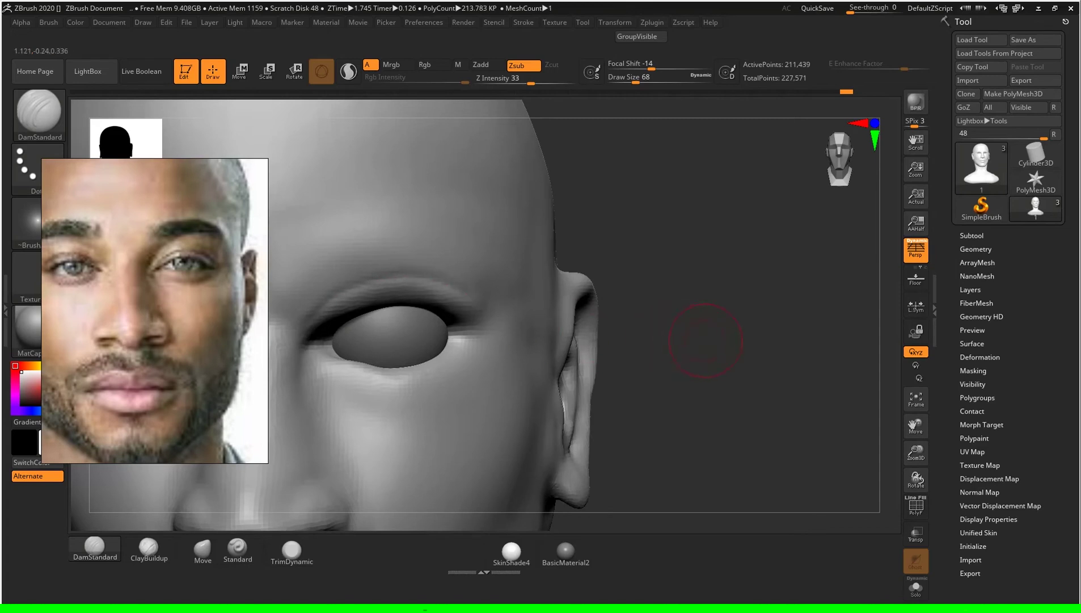
left_click_drag(705, 341, 365, 315)
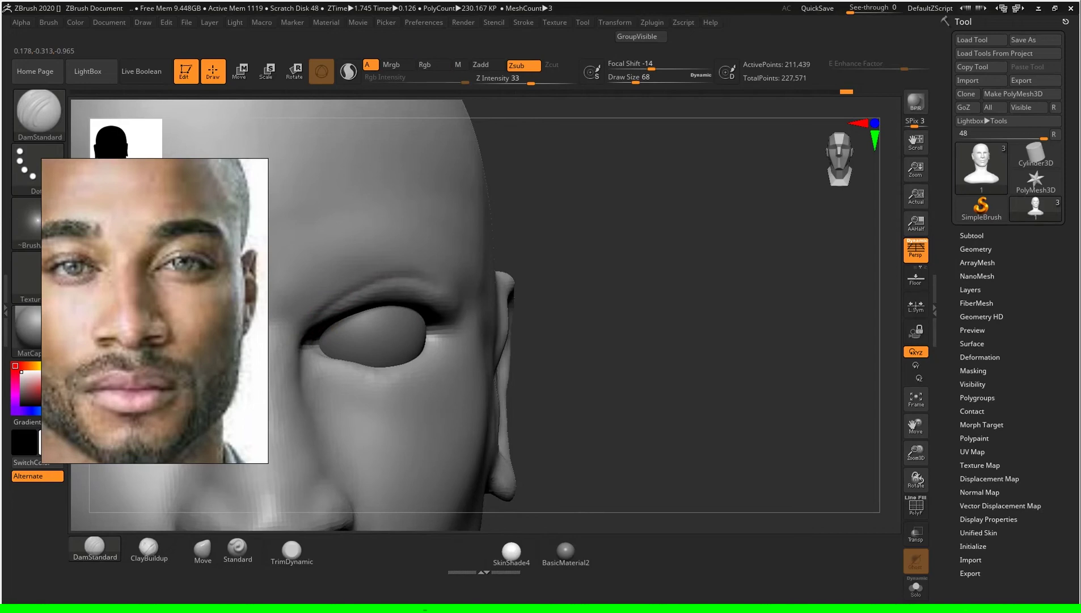
left_click_drag(618, 324, 431, 318)
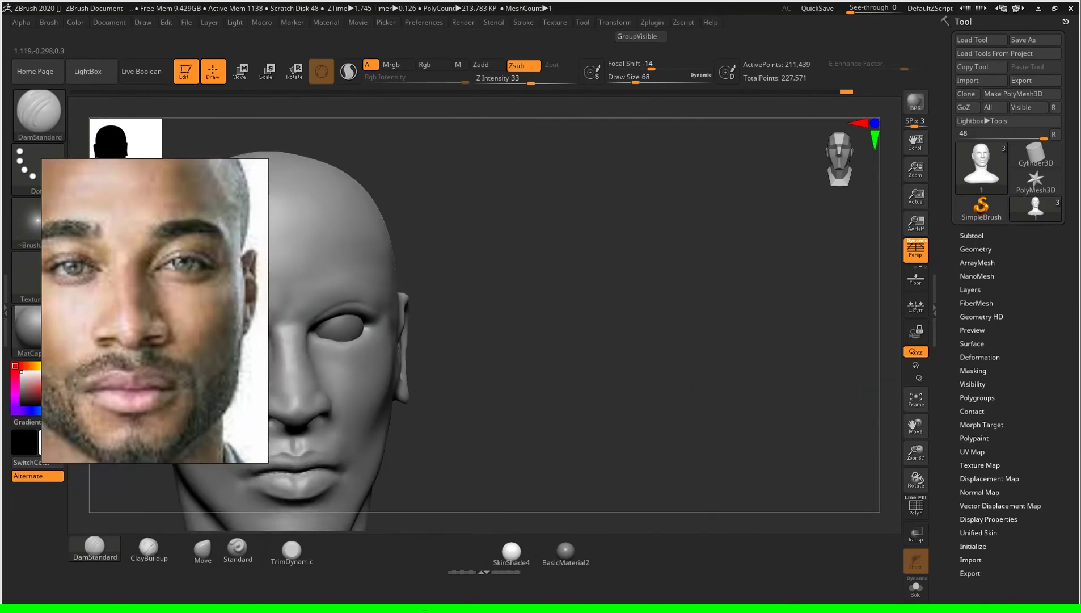
left_click_drag(624, 317, 709, 318, "shift")
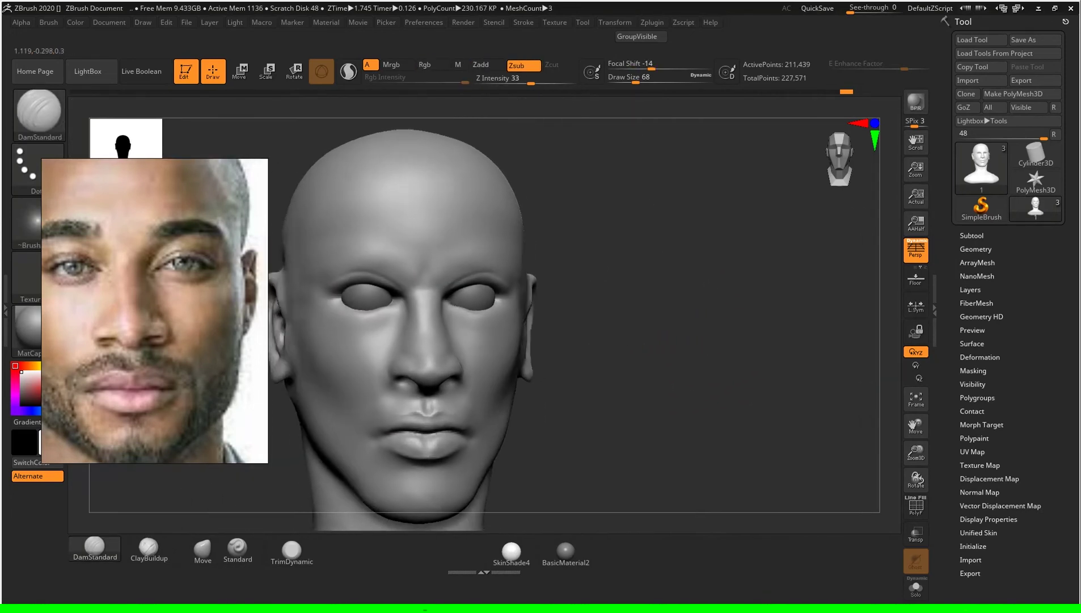
left_click_drag(624, 318, 539, 318)
left_click_drag(624, 340, 624, 255, "alt")
mouse_move(681, 340)
left_mouse_down()
mouse_move(624, 340)
mouse_move(652, 341)
left_mouse_up()
left_click_drag(726, 318, 751, 315)
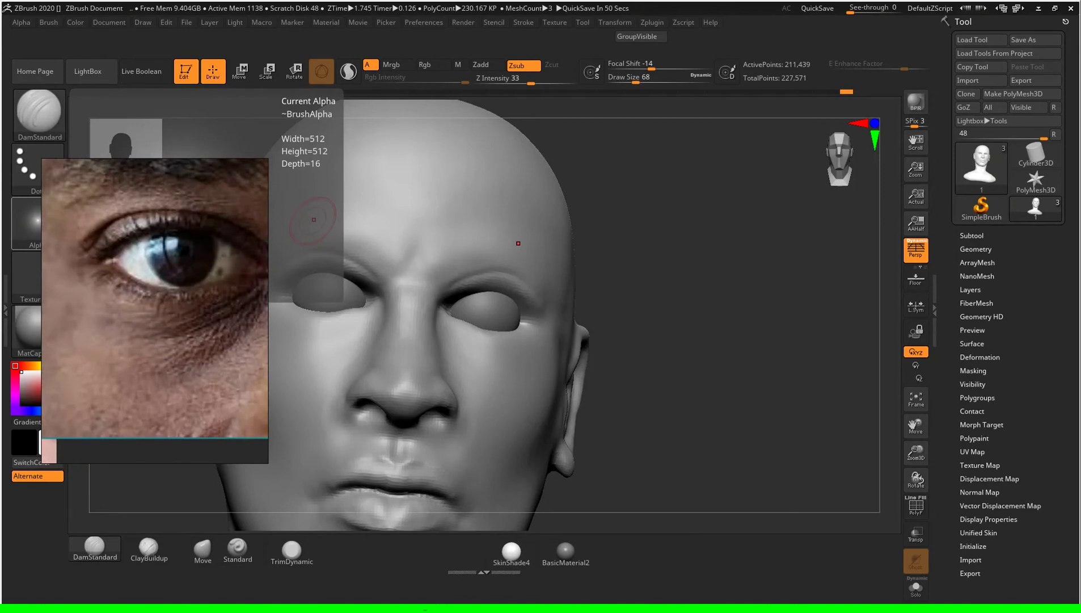
Step: Mask the upper eyelid creases on both eyes and invert the mask
left_click_drag(314, 220, 397, 227)
mouse_move(709, 317)
left_mouse_down("alt")
mouse_move(754, 336)
mouse_move(726, 335)
left_mouse_up("alt")
key("ctrl")
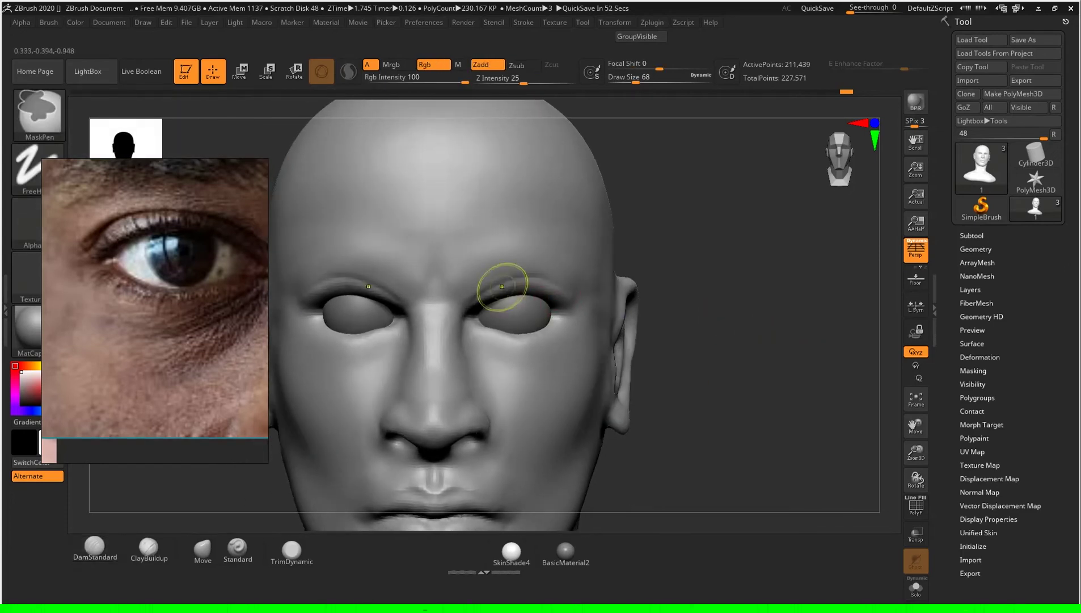
mouse_move(499, 290)
left_mouse_down("ctrl")
mouse_move(527, 282)
mouse_move(567, 298)
left_mouse_up("ctrl")
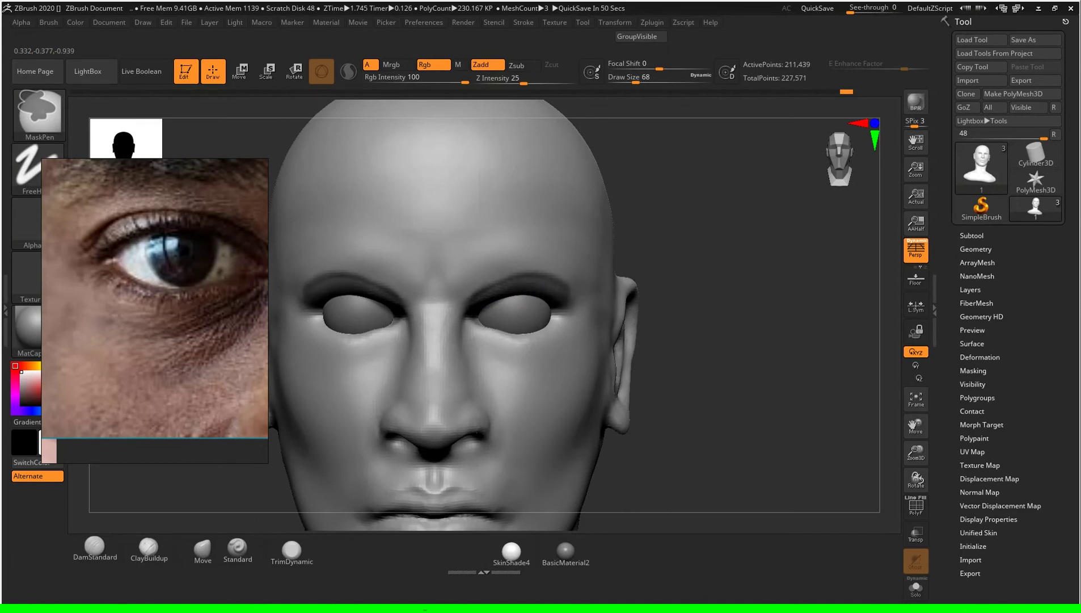
left_click(743, 326, "ctrl")
mouse_move(717, 314)
left_mouse_down()
mouse_move(664, 315)
mouse_move(752, 312)
left_mouse_up()
left_click(752, 312, "ctrl")
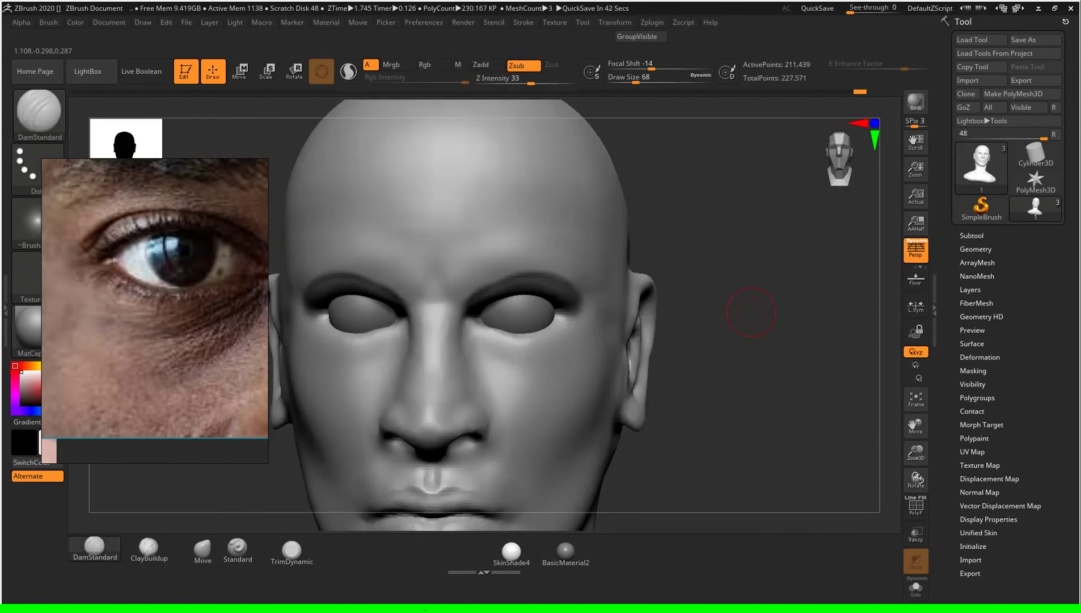
left_click_drag(752, 312, 719, 320, "alt")
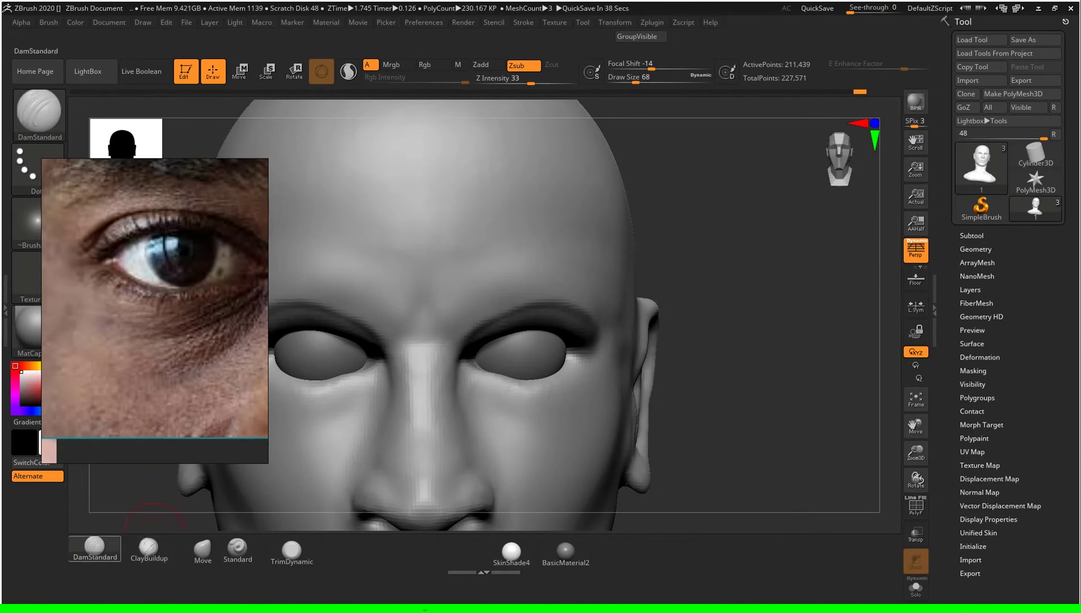
Step: Build up the inner and right brow ridges with ClayBuildup strokes
left_click(149, 548)
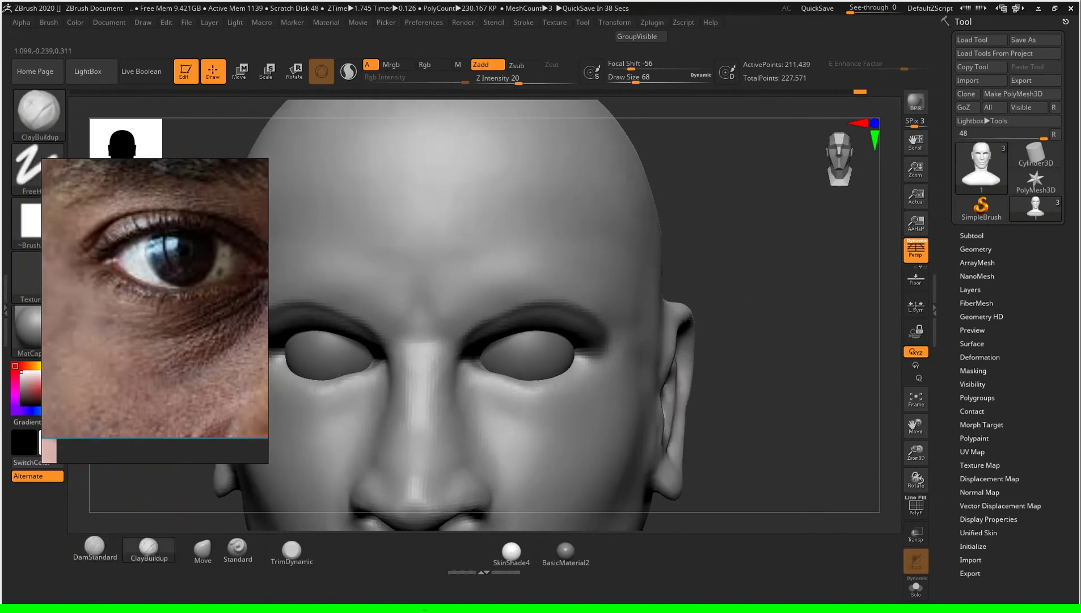
left_click_drag(453, 323, 455, 353, "alt")
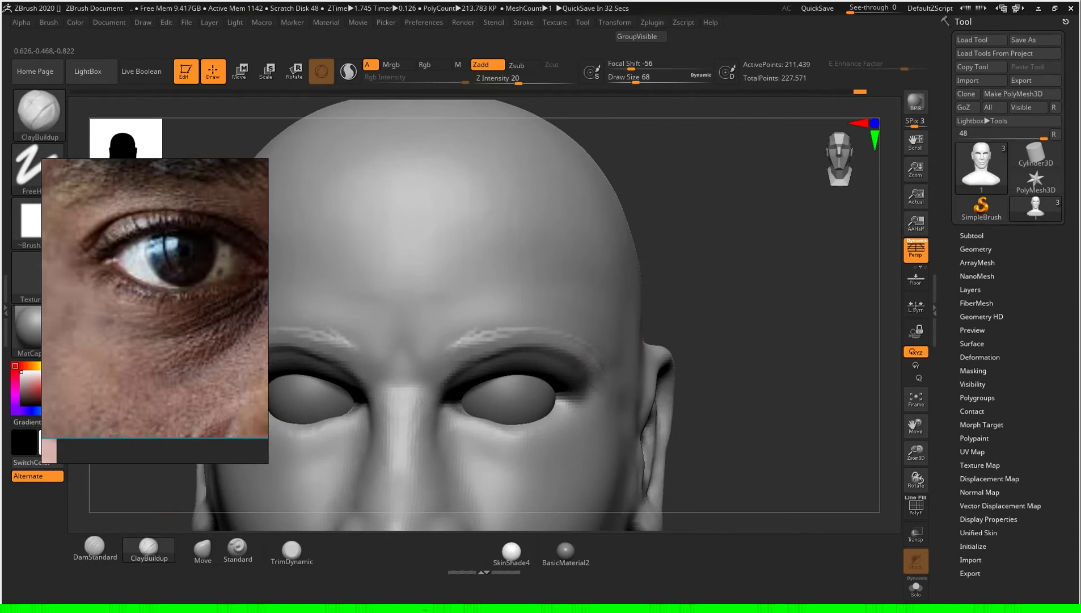
left_click_drag(442, 339, 476, 328)
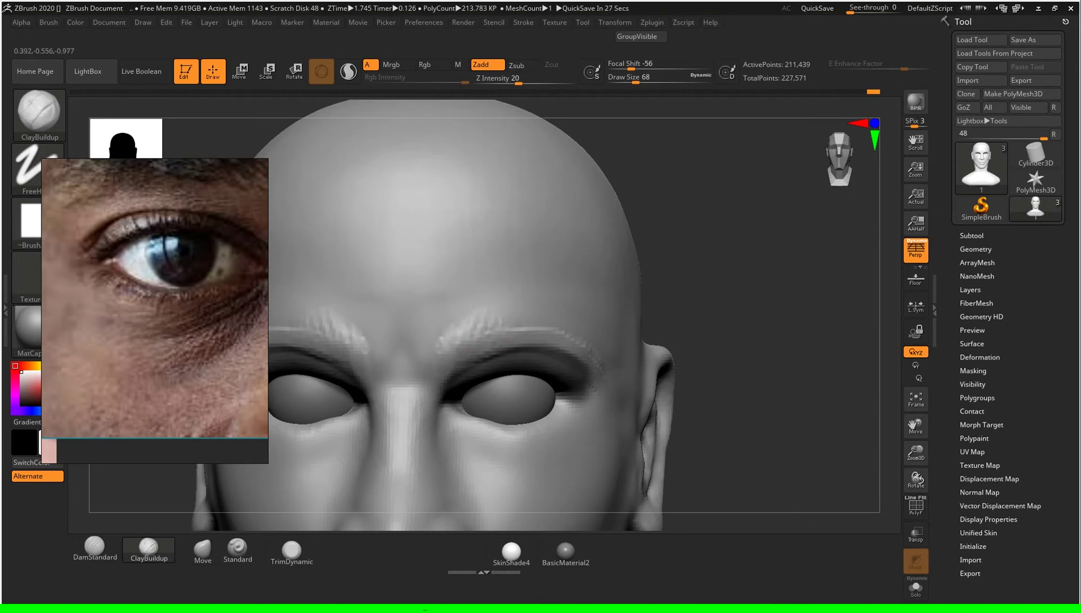
left_click_drag(476, 328, 528, 335)
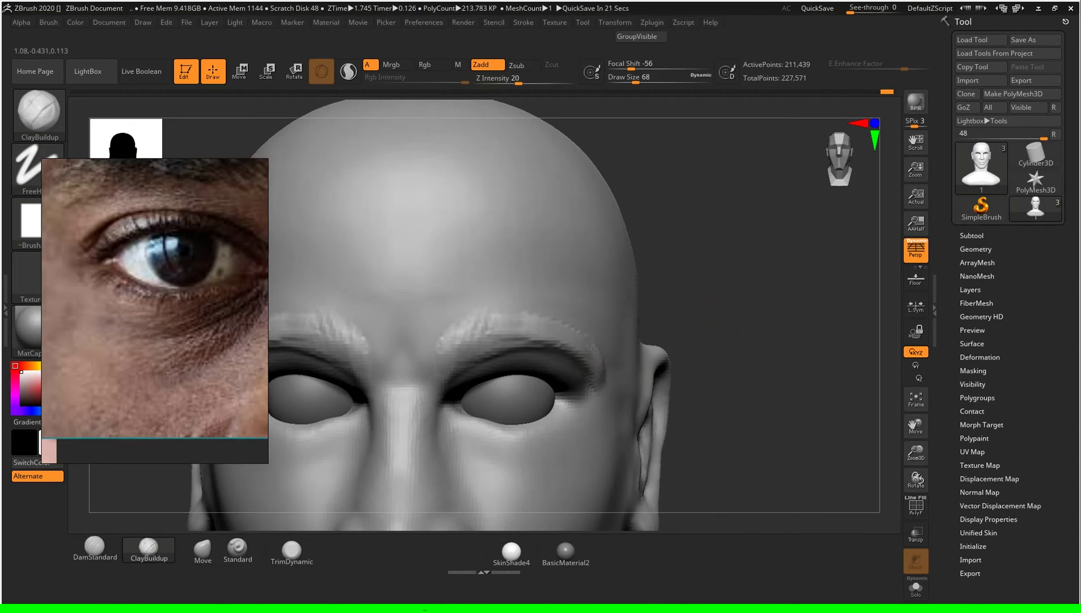
right_click_drag(499, 325, 620, 348)
left_click_drag(620, 347, 587, 330)
left_click_drag(652, 363, 585, 328)
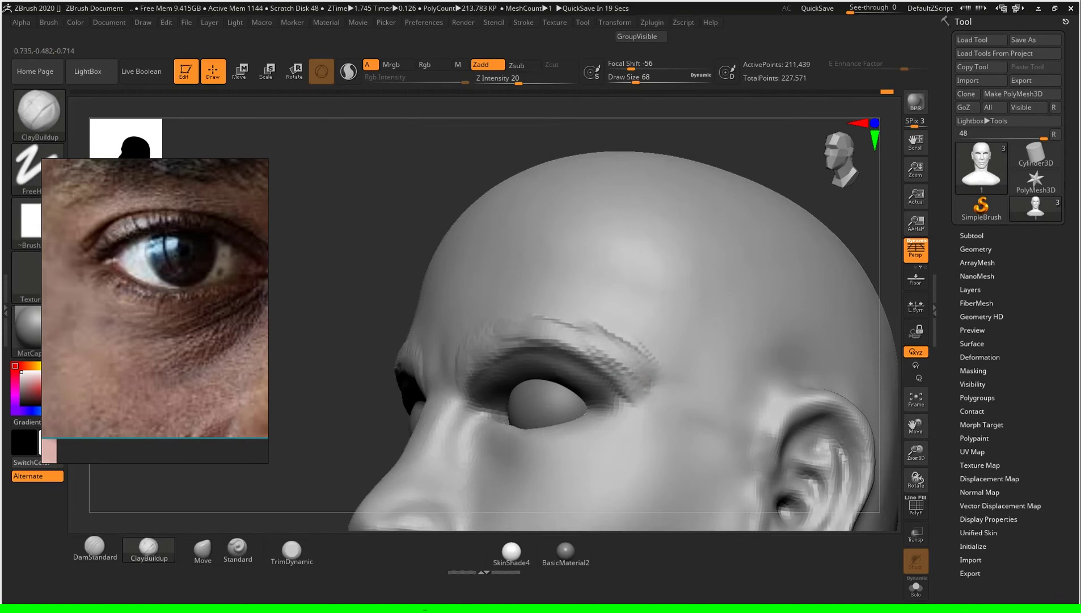
left_click_drag(638, 386, 637, 400)
mouse_move(613, 355)
left_mouse_down()
mouse_move(576, 326)
mouse_move(505, 343)
left_mouse_up()
Step: Smooth the right brow and the area toward the outer eye corner
mouse_move(567, 318)
left_mouse_down("shift")
mouse_move(511, 347)
mouse_move(615, 350)
mouse_move(641, 375)
left_mouse_up("shift")
left_click_drag(601, 335, 652, 369, "shift")
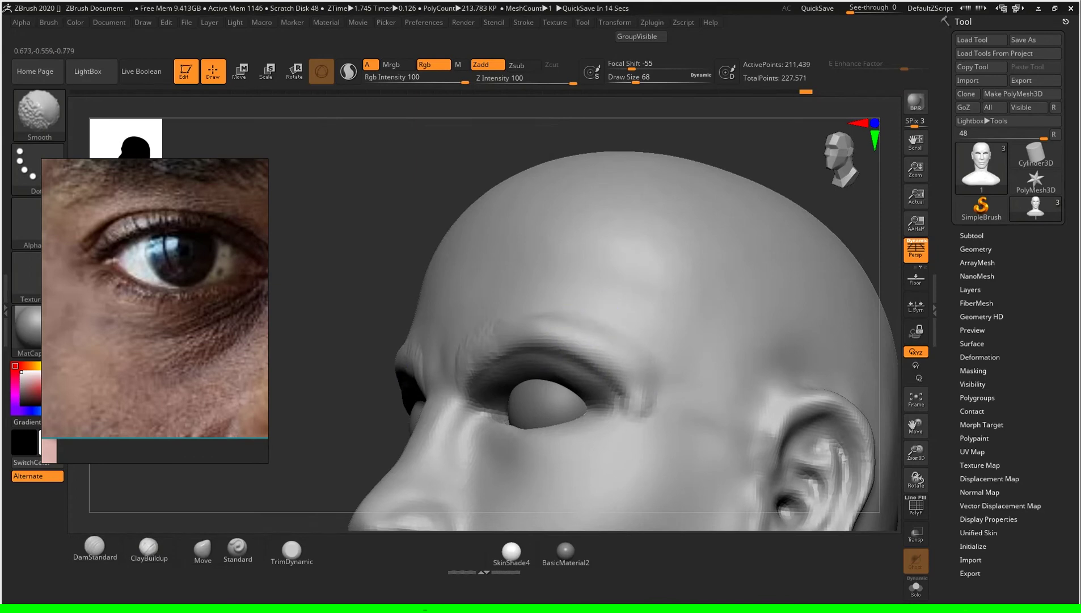
left_click_drag(463, 353, 454, 372, "shift")
mouse_move(557, 339)
left_mouse_down("shift")
mouse_move(620, 393)
mouse_move(656, 391)
left_mouse_up("shift")
mouse_move(309, 309)
left_mouse_down()
mouse_move(318, 340)
mouse_move(591, 254)
left_mouse_up()
left_click_drag(738, 170, 680, 198)
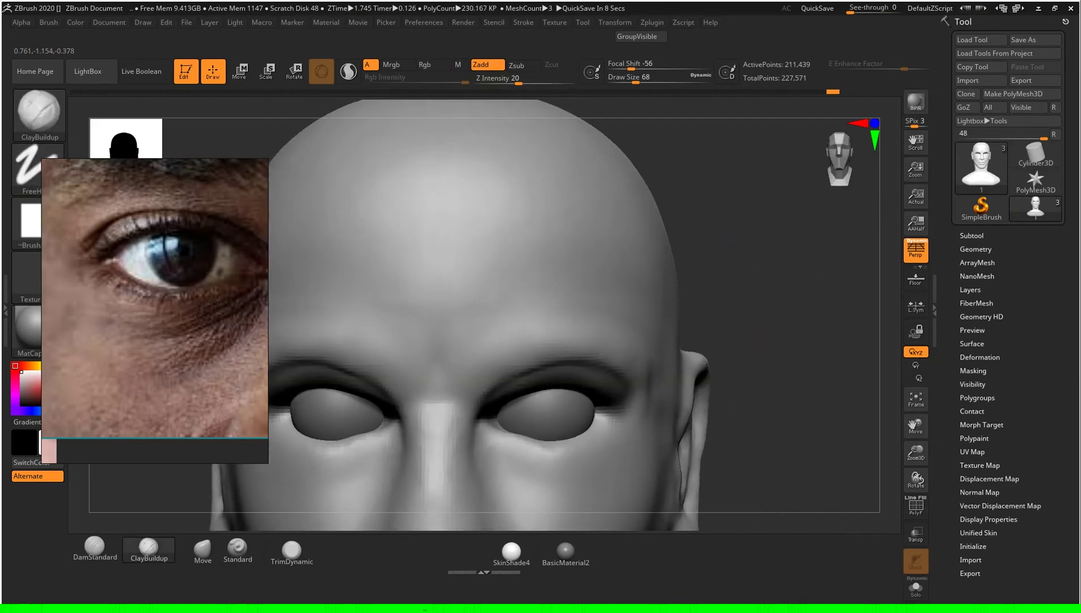
Step: Push the brow and lid forms with the Move brush at sizes 145, then 90
left_click(203, 548)
key("s")
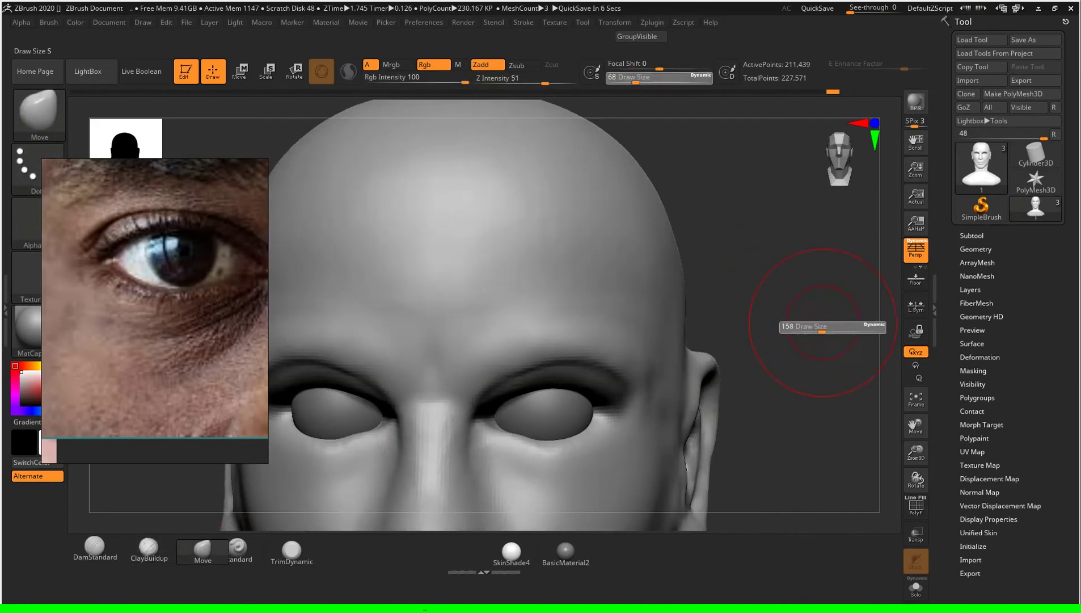
mouse_move(815, 325)
left_mouse_down()
mouse_move(805, 295)
mouse_move(576, 367)
left_mouse_up()
key("s")
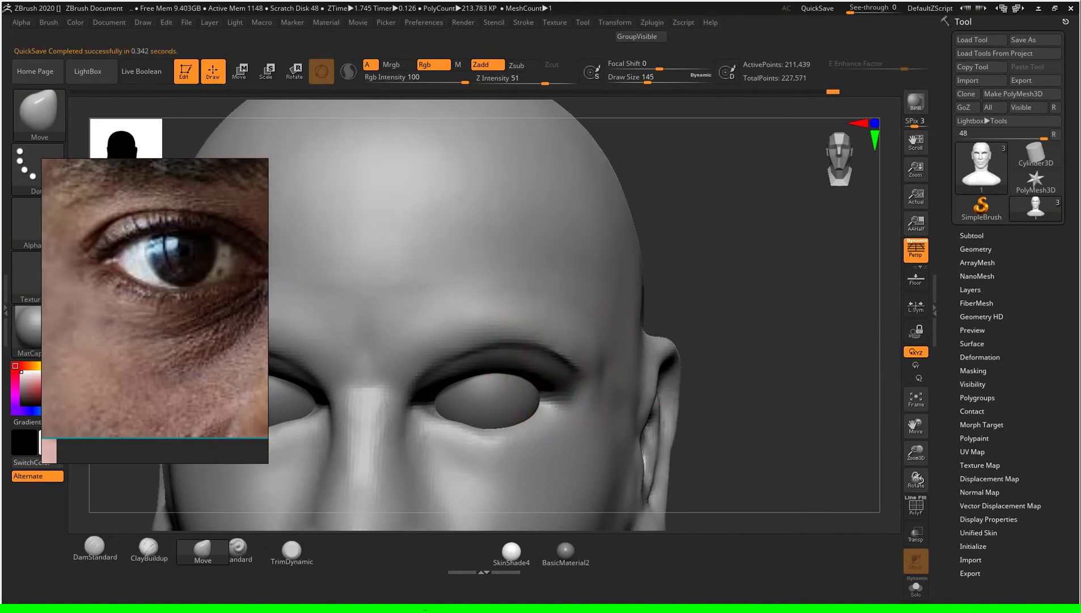
key("s")
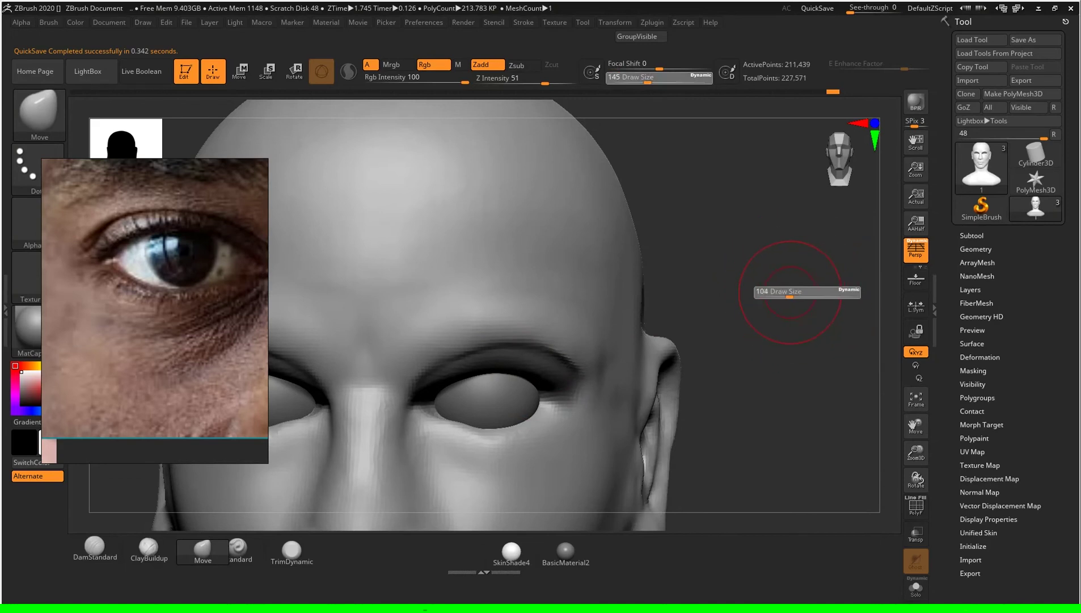
left_click_drag(791, 292, 596, 316)
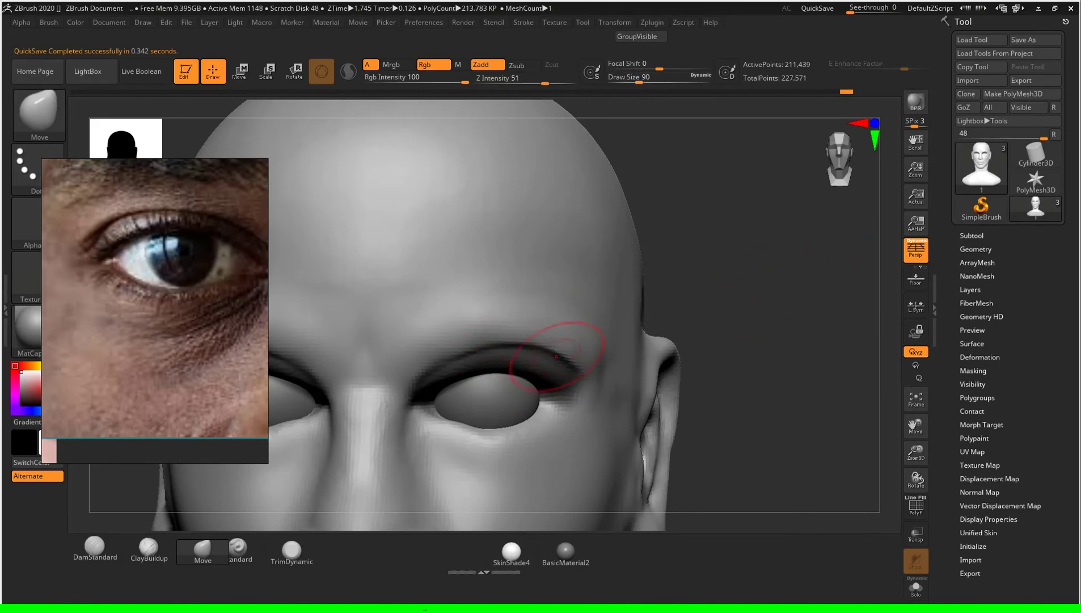
left_click_drag(755, 314, 754, 238)
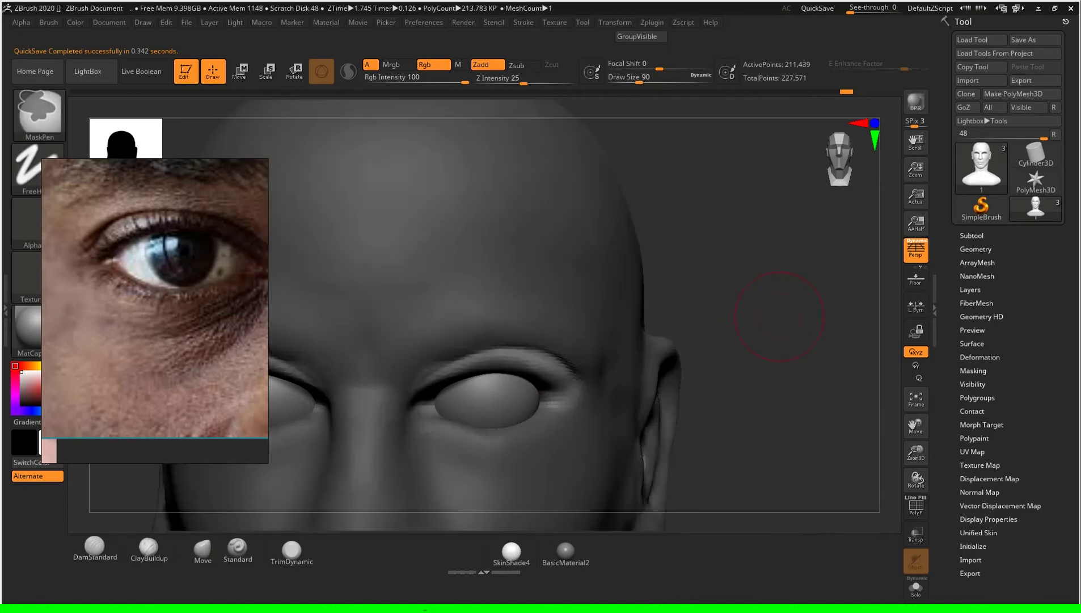
key("s")
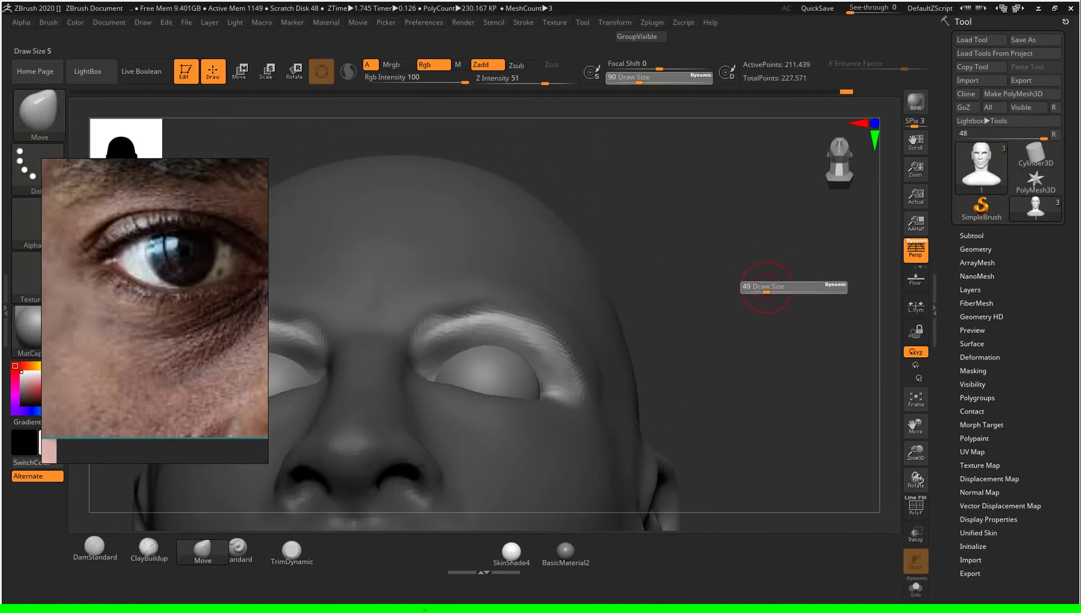
Step: Smooth the brow area from frontal and three-quarter views, shrinking the brush to 27
key("shift")
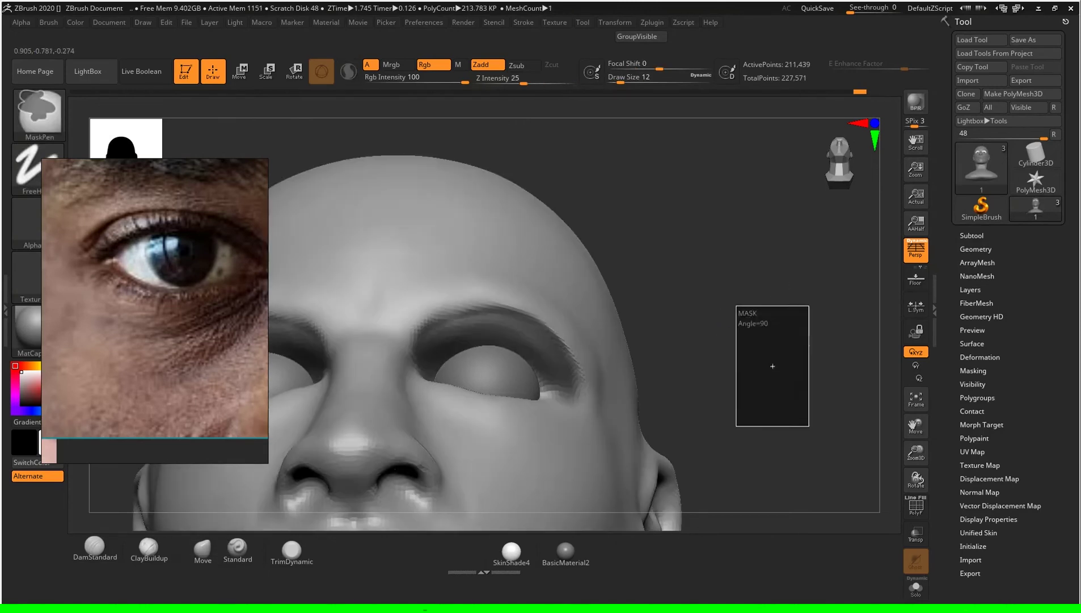
left_click_drag(808, 295, 809, 386)
key("f")
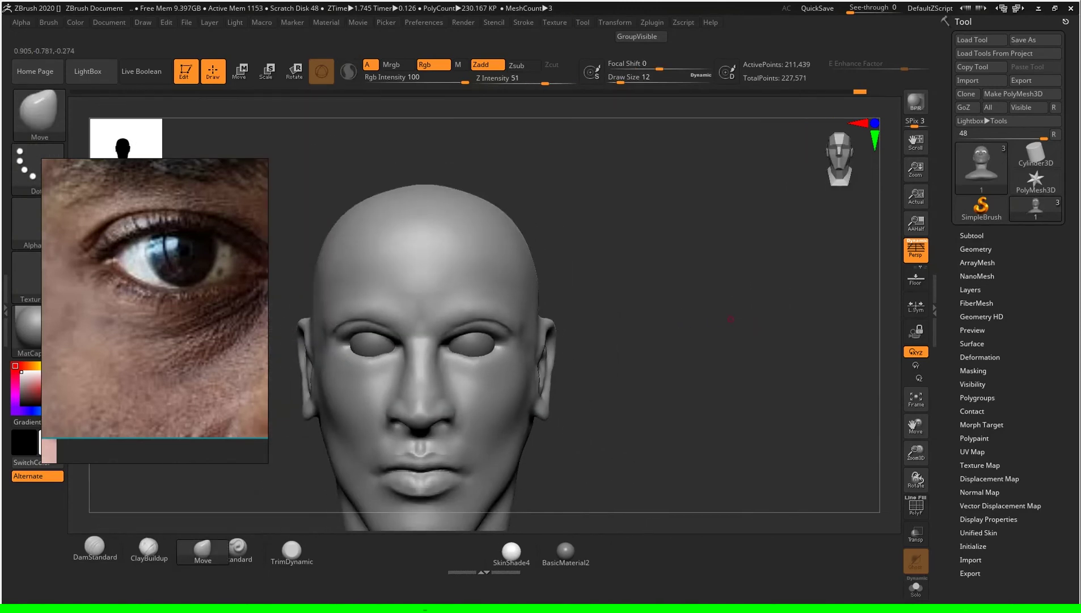
key("s")
left_click_drag(751, 320, 669, 323)
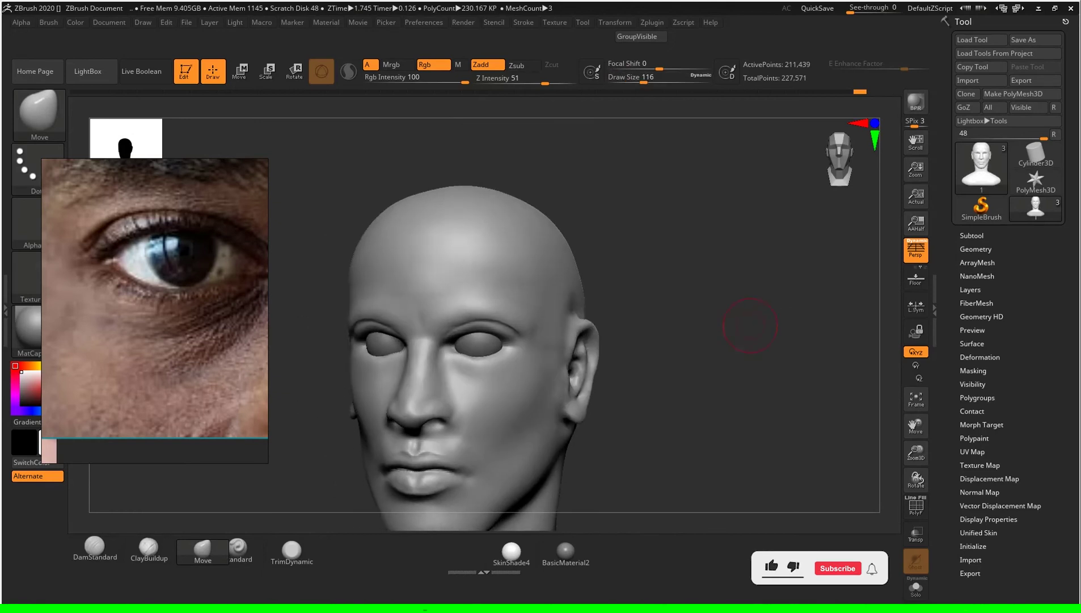
mouse_move(747, 314)
left_mouse_down()
mouse_move(777, 303)
mouse_move(786, 273)
mouse_move(772, 284)
mouse_move(760, 340)
mouse_move(709, 347)
left_mouse_up()
key("s")
key("s")
key("s")
key("s")
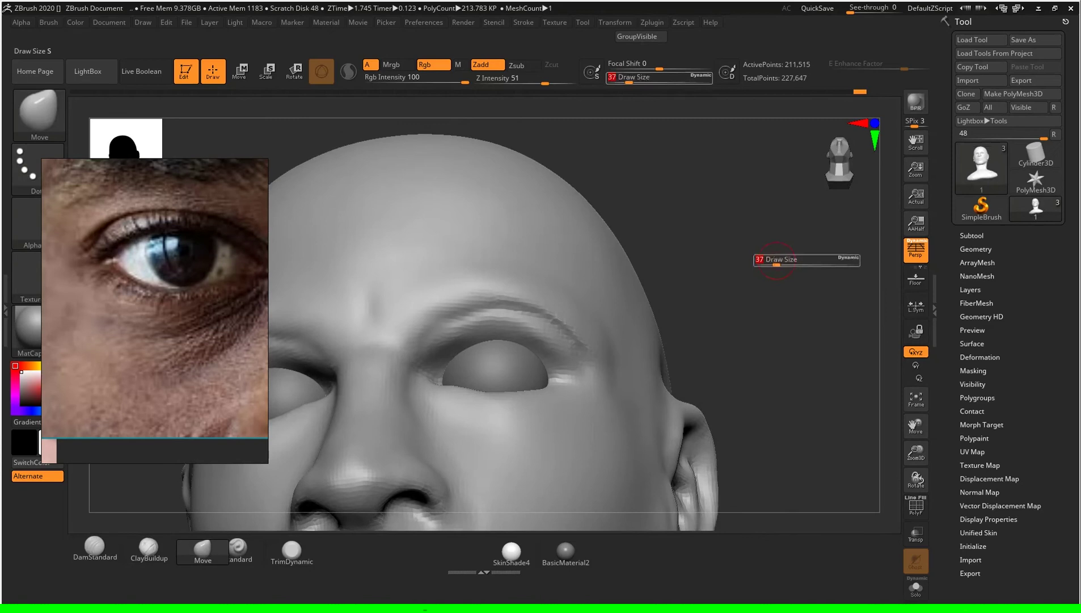
left_click_drag(608, 344, 584, 324, "shift")
Step: Smooth out the creases along the right brow and check its right side
key("s")
left_click_drag(806, 262, 794, 263)
mouse_move(525, 302)
left_mouse_down("shift")
mouse_move(458, 318)
mouse_move(556, 334)
left_mouse_up("shift")
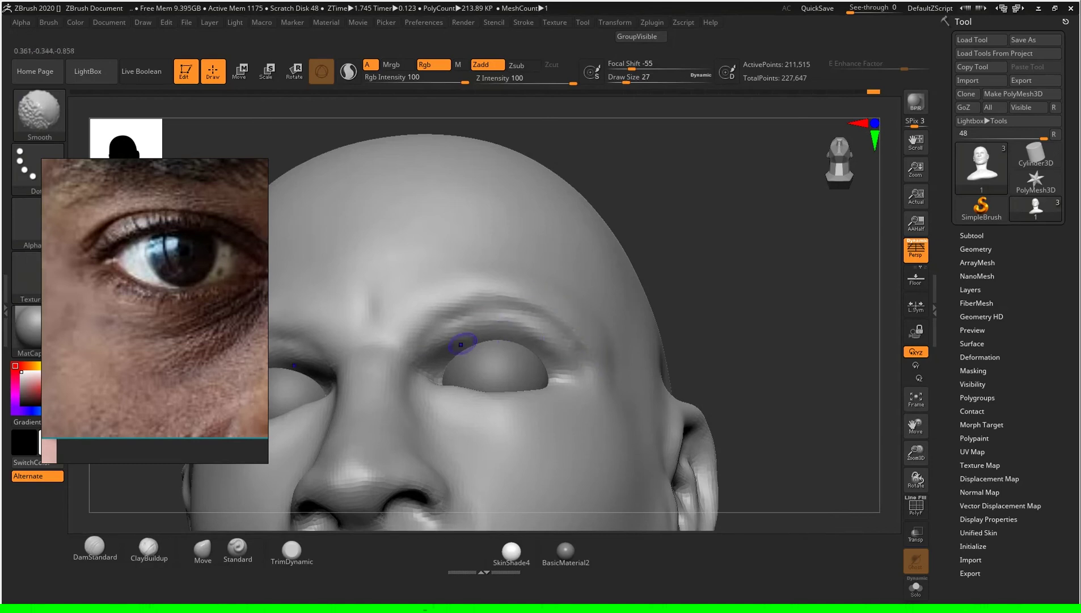
mouse_move(726, 272)
left_mouse_down()
mouse_move(771, 305)
mouse_move(533, 335)
left_mouse_up()
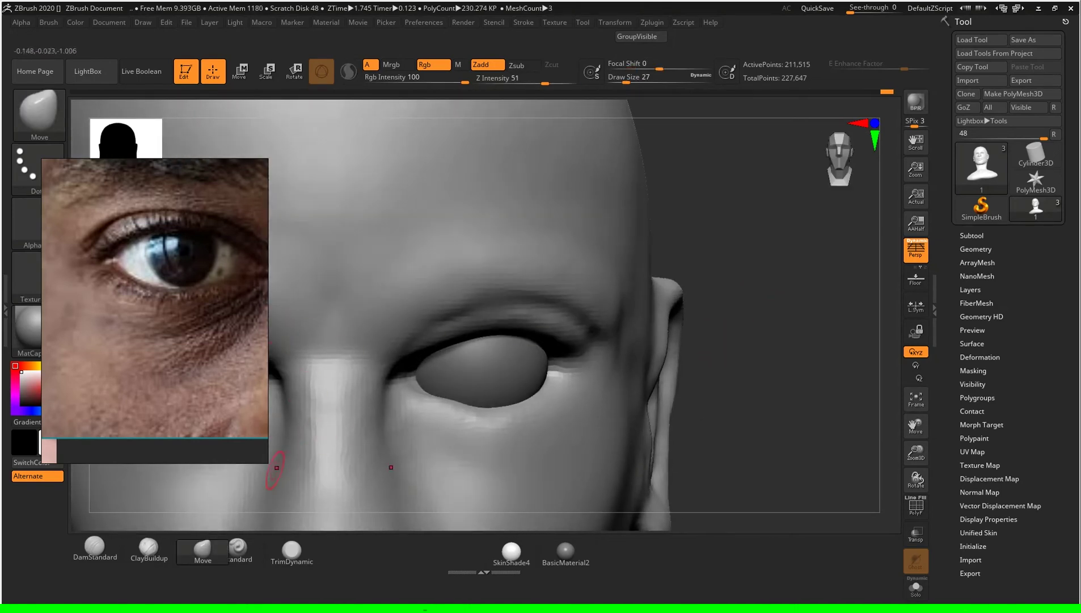
left_click(95, 546)
left_click_drag(737, 318, 811, 329)
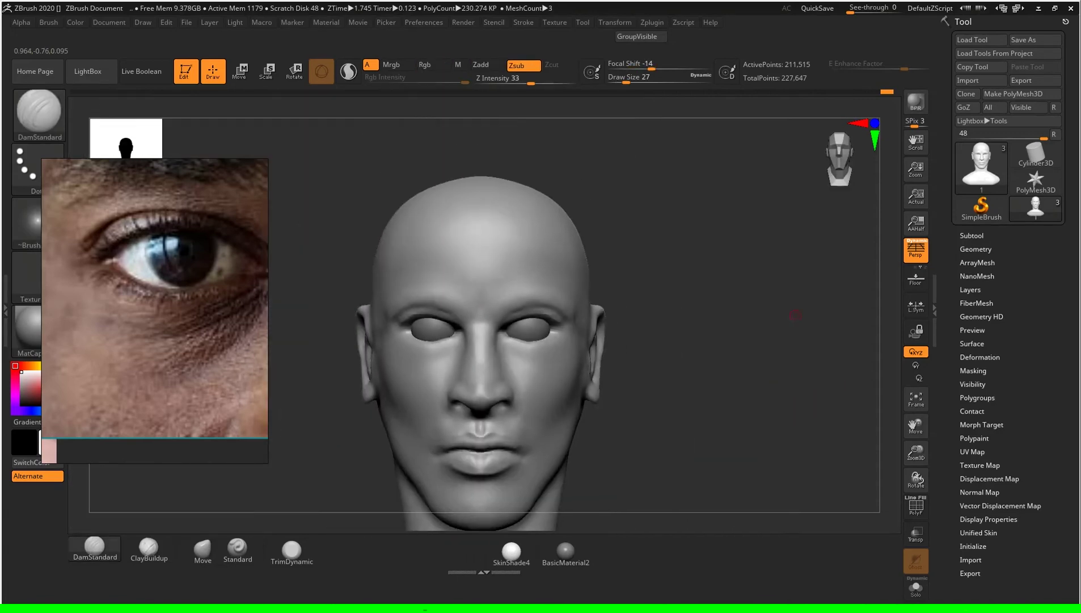
mouse_move(796, 315)
left_mouse_down()
mouse_move(741, 318)
mouse_move(779, 385)
mouse_move(732, 375)
mouse_move(773, 376)
mouse_move(681, 397)
left_mouse_up()
key("s")
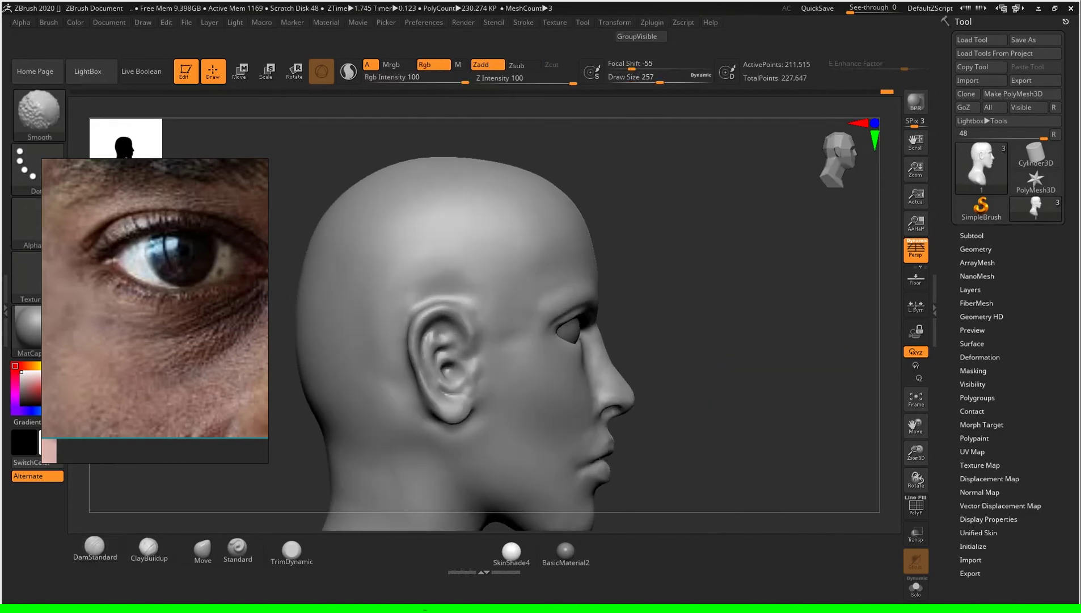
Step: Reshape the head with the Move brush at size 202, then 158, from frontal and three-quarter views
left_click(203, 548)
key("s")
left_click_drag(749, 357, 743, 357)
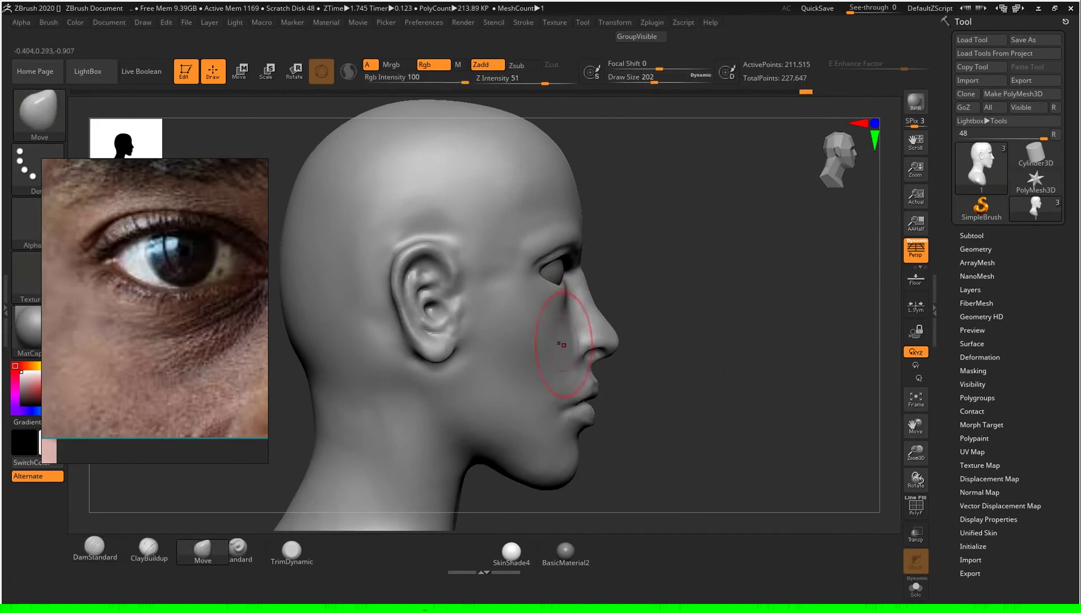
left_click_drag(642, 363, 732, 357)
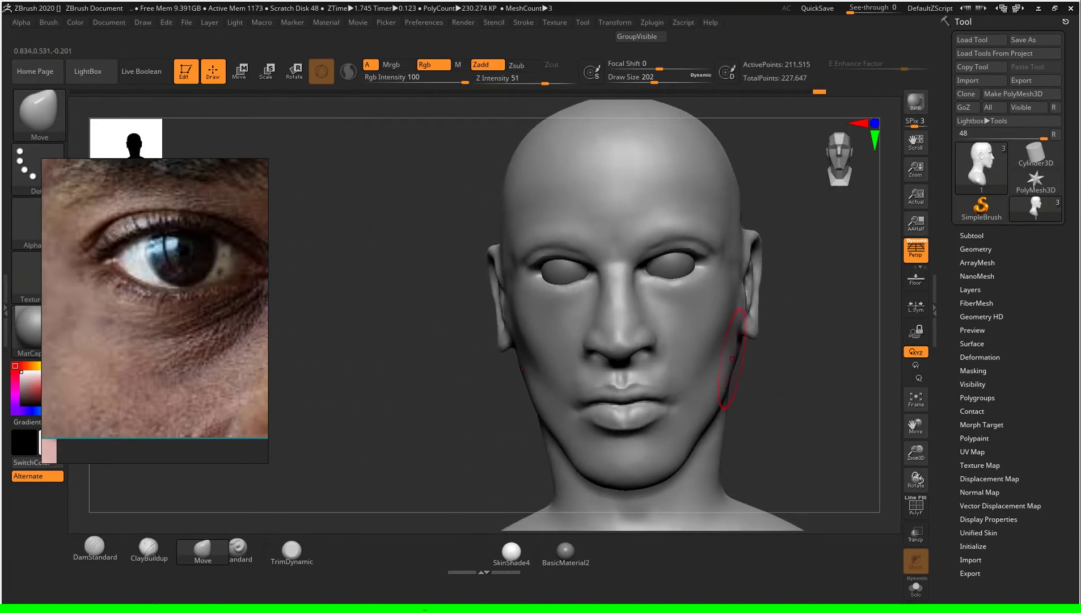
mouse_move(817, 363)
left_mouse_down()
mouse_move(777, 363)
mouse_move(808, 386)
mouse_move(732, 377)
mouse_move(733, 340)
left_mouse_up()
left_click_drag(601, 358, 608, 358)
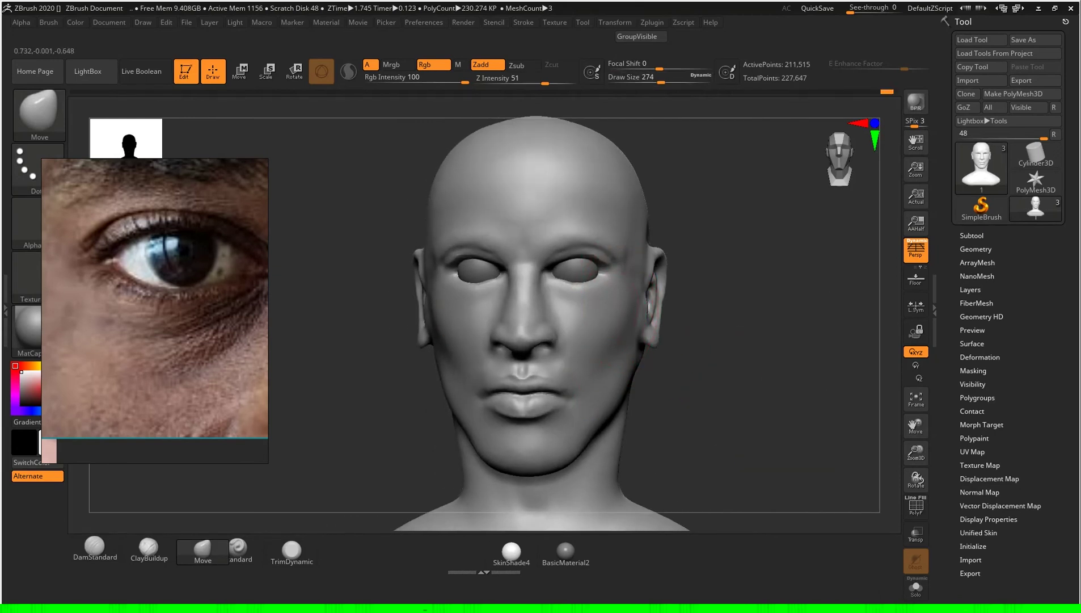
mouse_move(709, 317)
left_mouse_down()
mouse_move(738, 352)
mouse_move(755, 307)
left_mouse_up()
key("s")
Step: Refine the face with the Standard brush at sizes 80 and 39, softening the cheek
key("s")
mouse_move(783, 364)
left_mouse_down()
mouse_move(760, 363)
mouse_move(777, 367)
left_mouse_up()
left_click(238, 547)
key("s")
left_click_drag(772, 363, 771, 318, "alt")
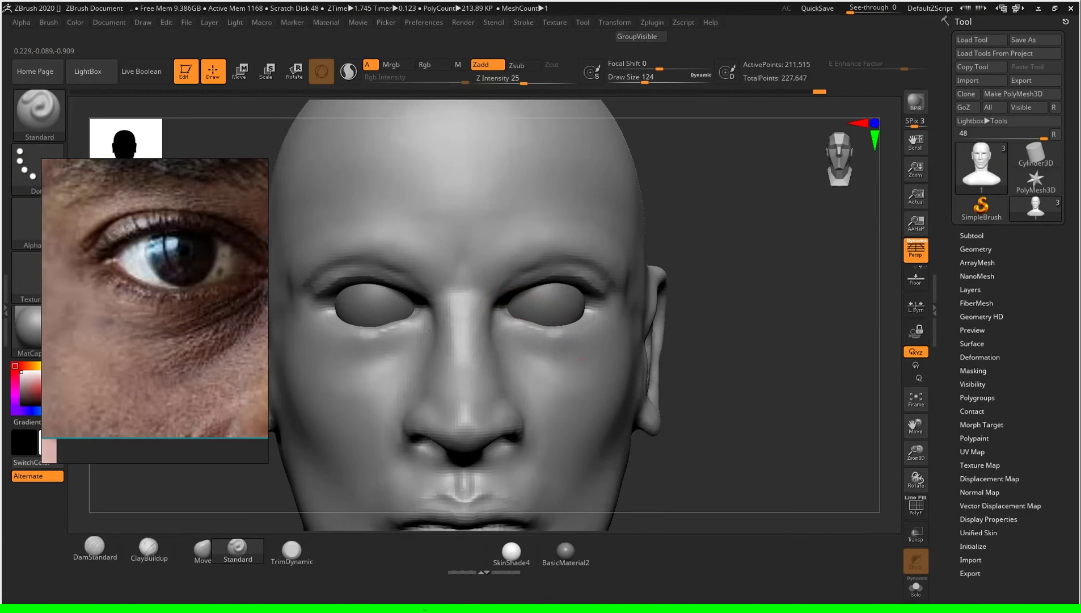
mouse_move(795, 369)
left_mouse_down()
mouse_move(710, 369)
mouse_move(793, 370)
left_mouse_up()
key("s")
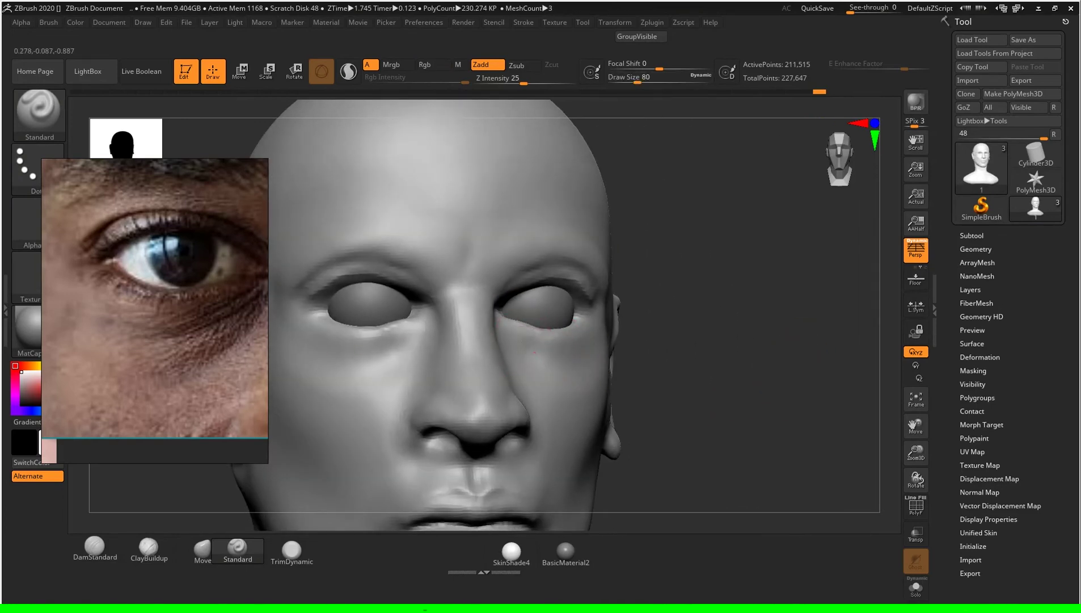
left_click_drag(654, 336, 770, 390)
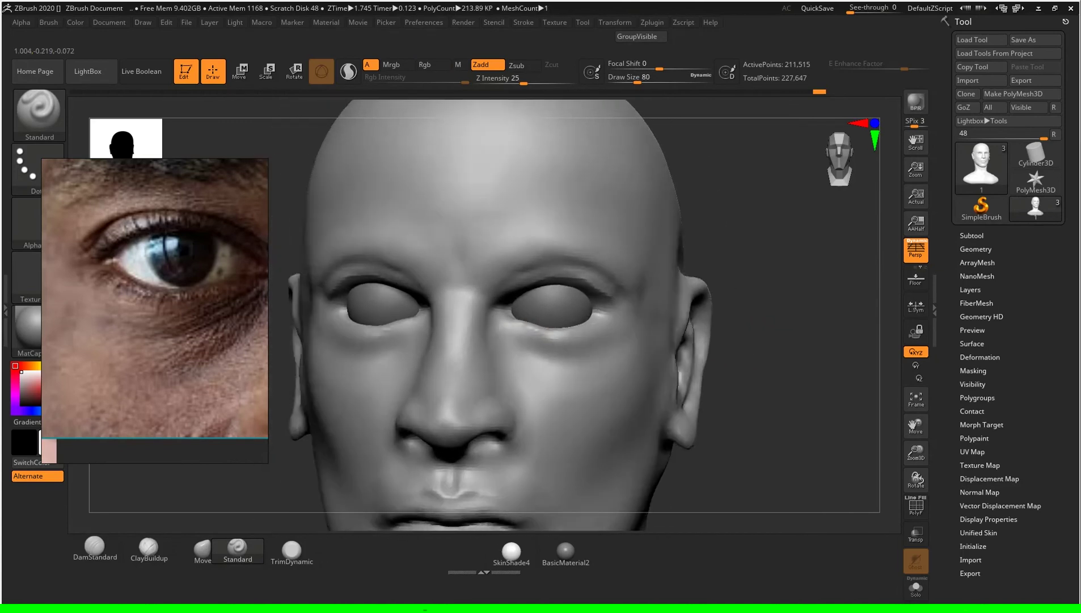
left_click_drag(170, 510, 380, 417)
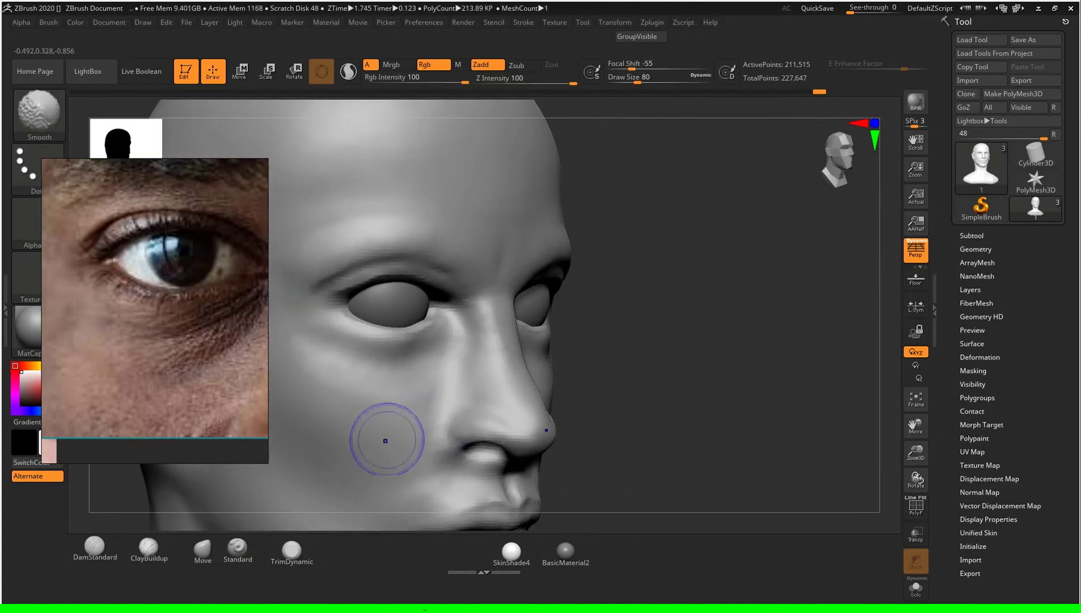
left_click(238, 548)
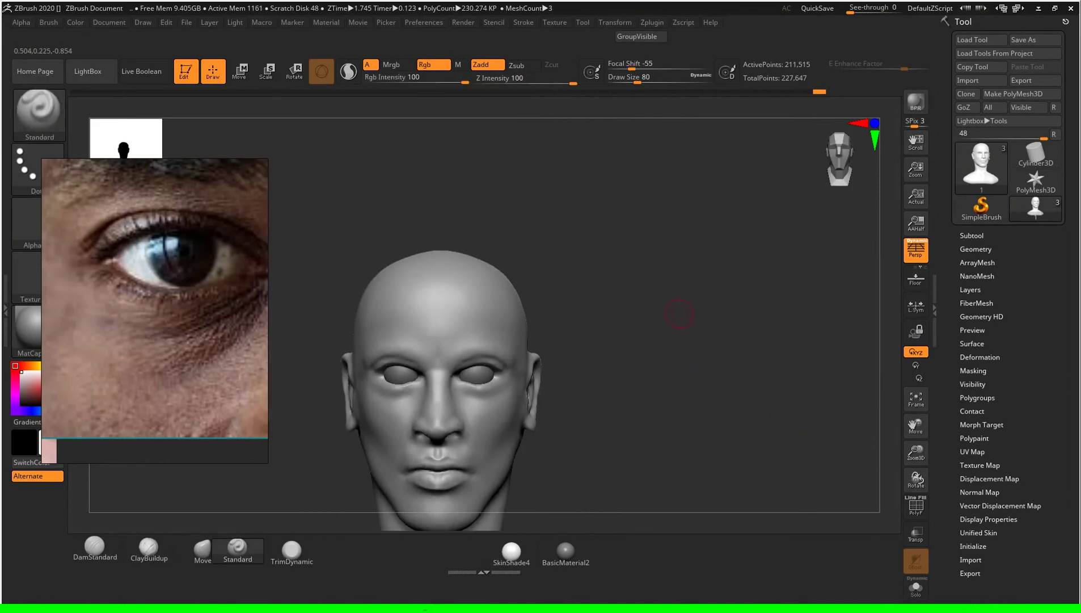
key("s")
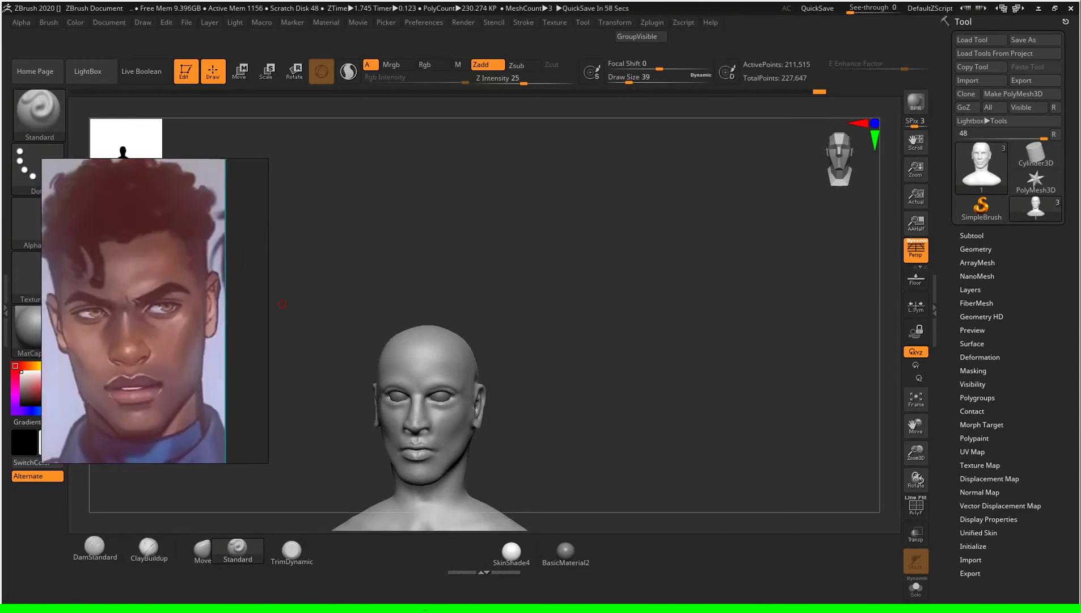
Step: Zoom in on the head and switch to the Move brush at size 94
mouse_move(282, 304)
right_mouse_down("alt")
mouse_move(700, 430)
mouse_move(744, 406)
right_mouse_up("alt")
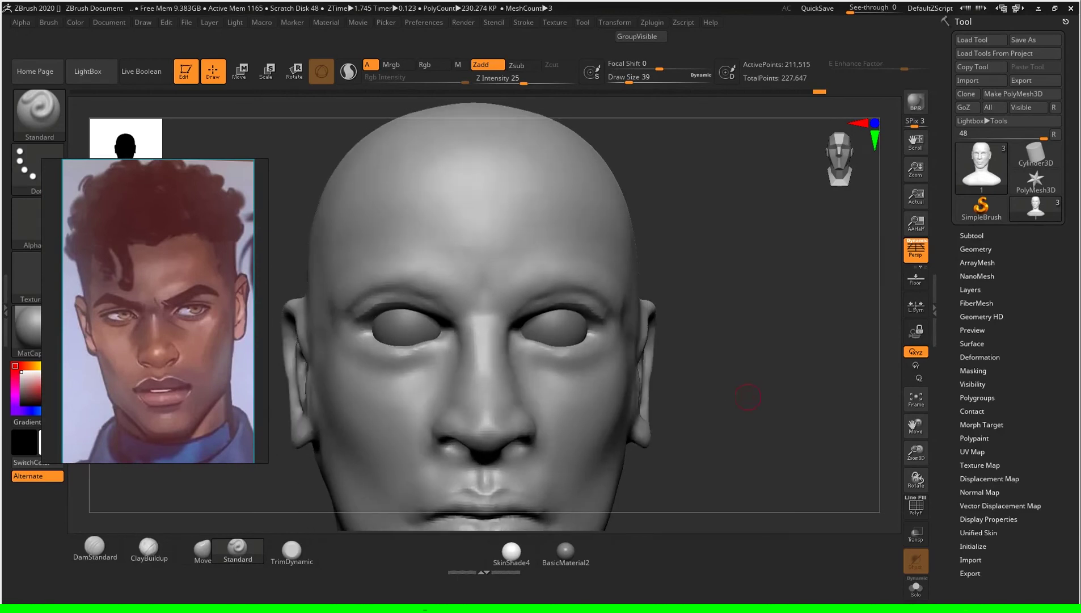
key("s")
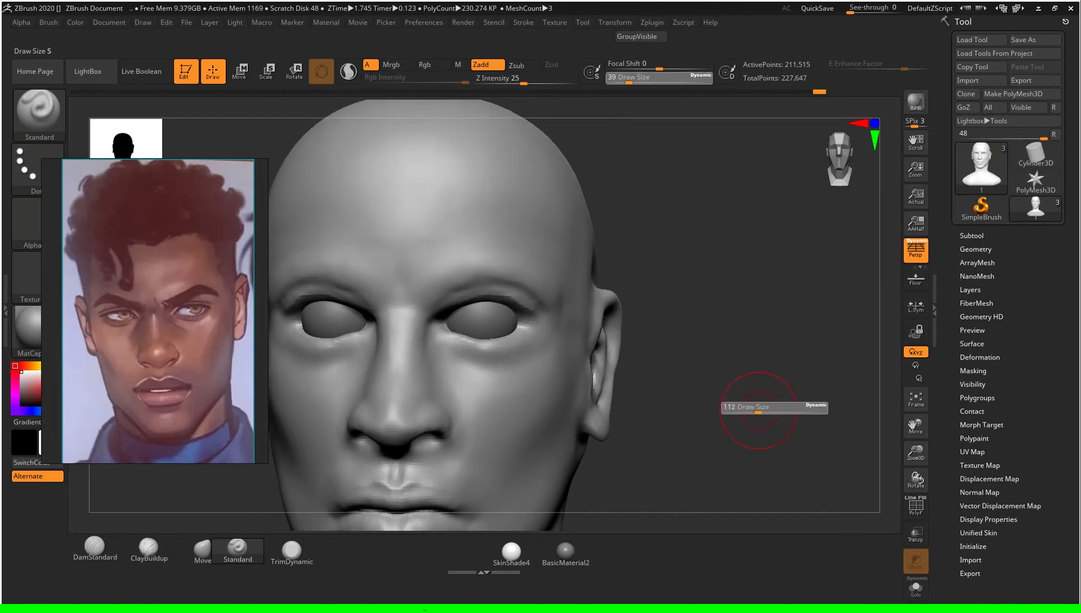
left_click_drag(757, 412, 761, 412)
left_click(203, 548)
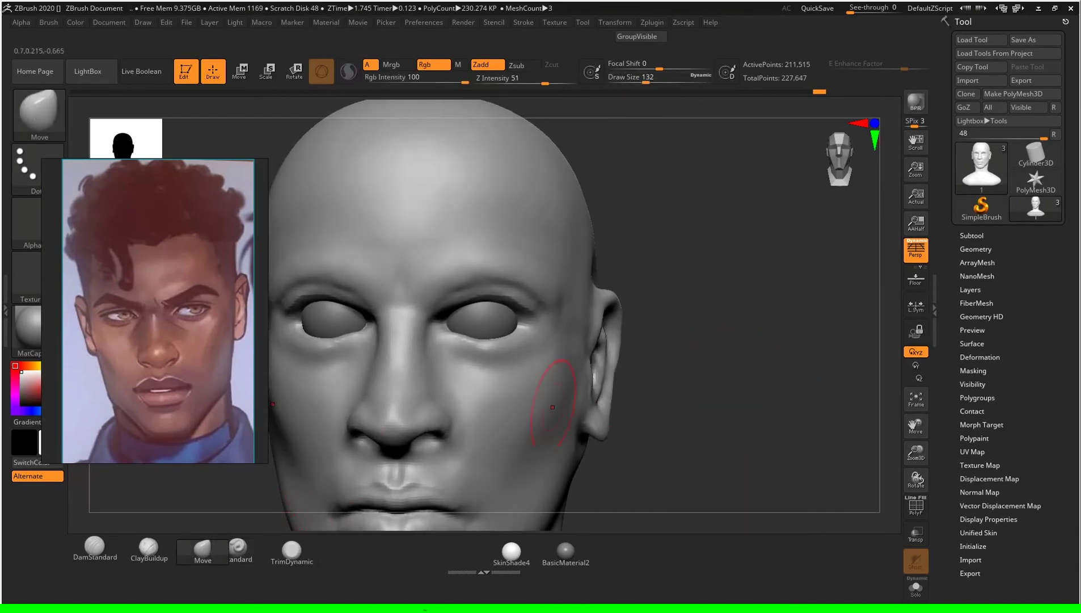
key("s")
left_click_drag(700, 355, 695, 356)
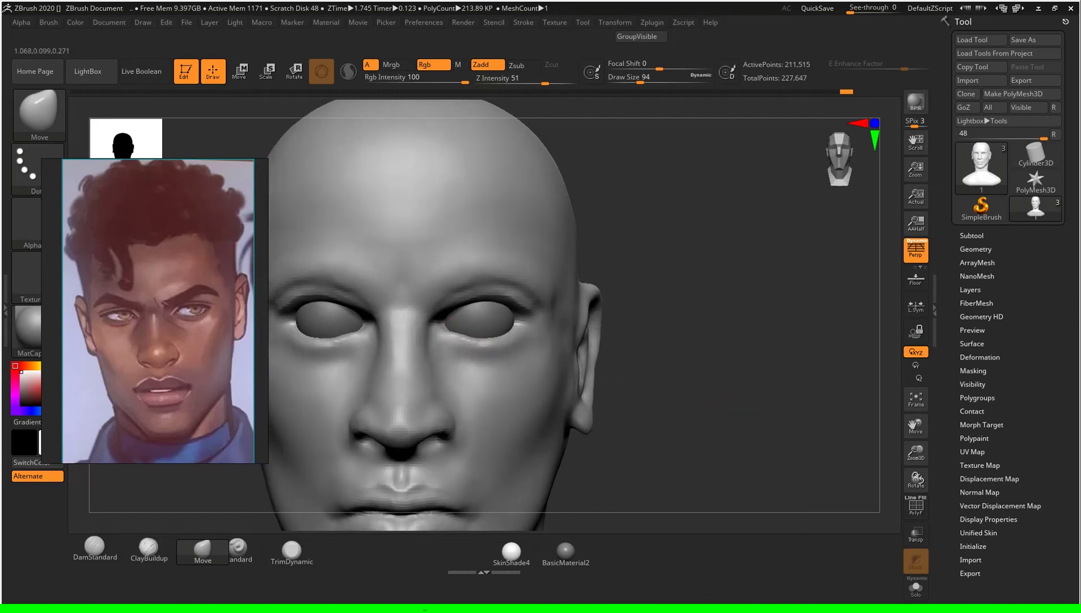
Step: Nudge the cheeks, nose and upper lip with a size-33 Move brush, smoothing and reframing the head
key("f")
left_click_drag(709, 340, 624, 340)
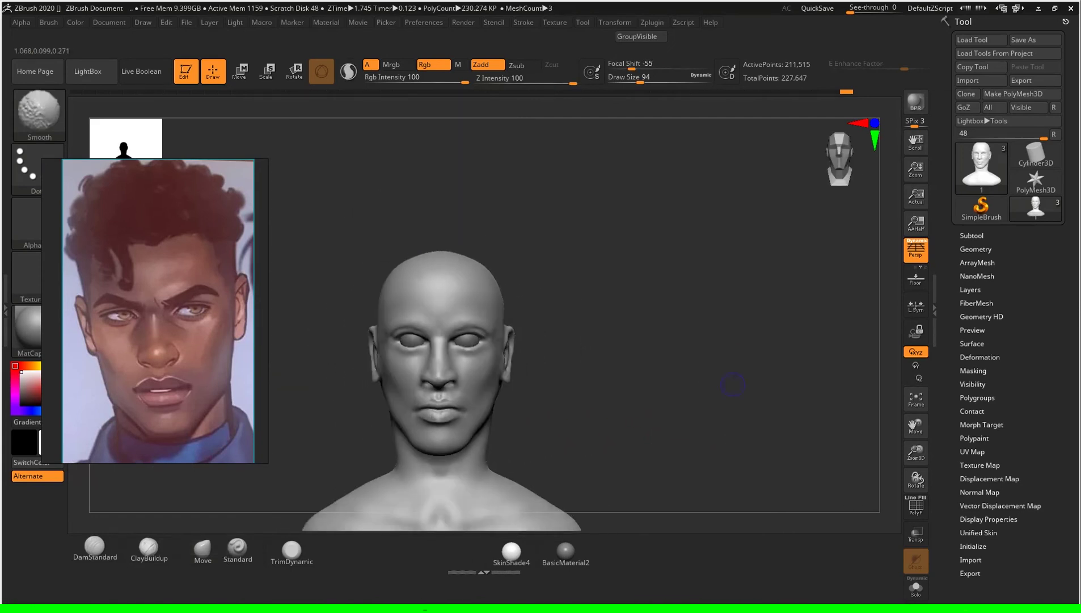
mouse_move(695, 391)
left_mouse_down()
mouse_move(713, 404)
mouse_move(712, 381)
mouse_move(705, 399)
left_mouse_up()
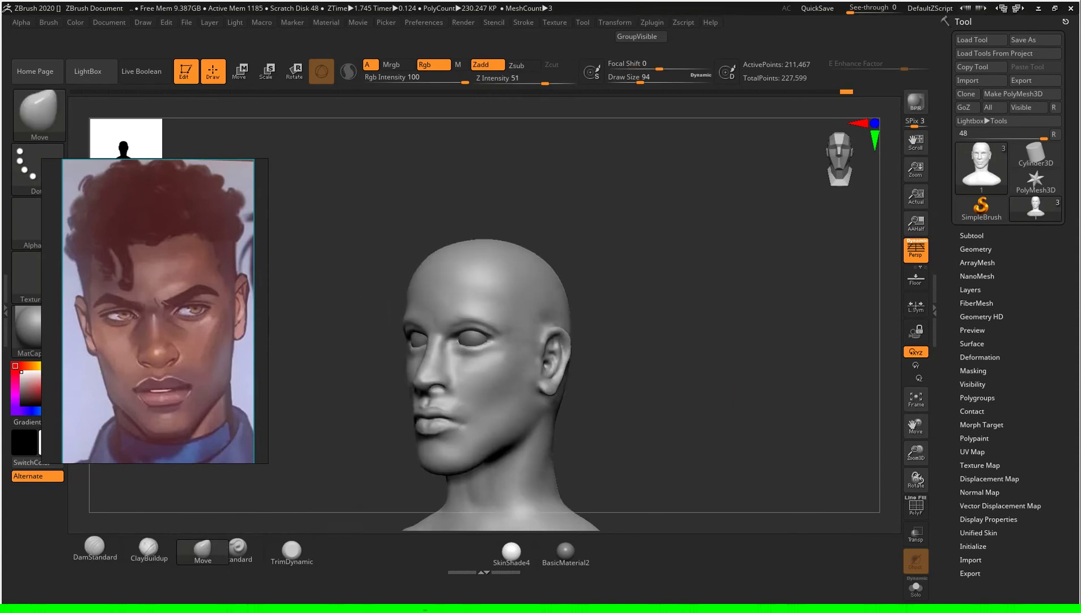
mouse_move(705, 398)
left_mouse_down()
mouse_move(712, 408)
mouse_move(695, 407)
left_mouse_up()
key("s")
key("ctrl")
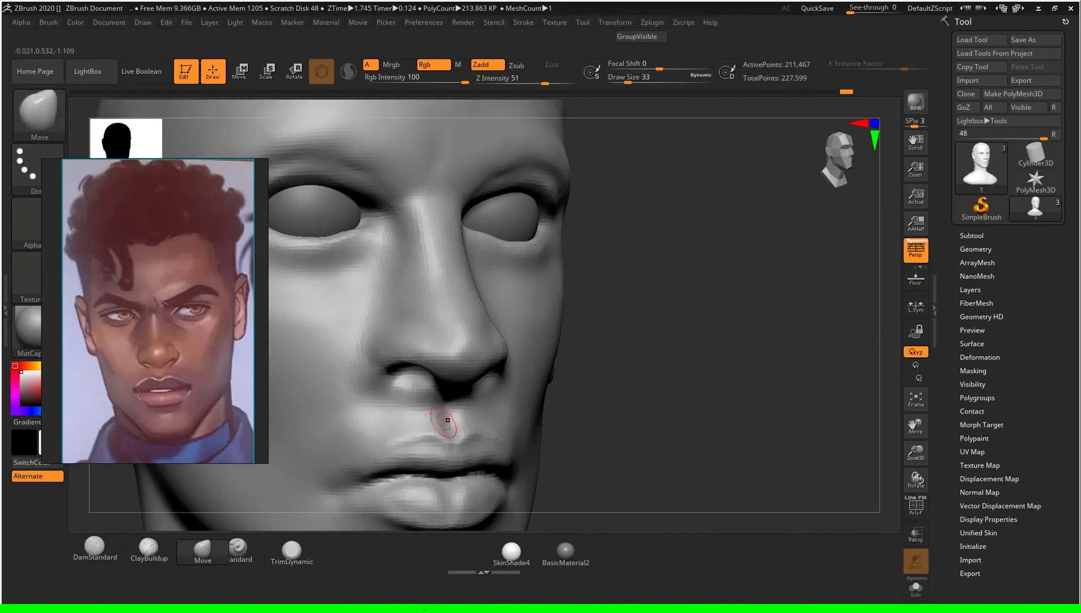
key("shift")
key("f")
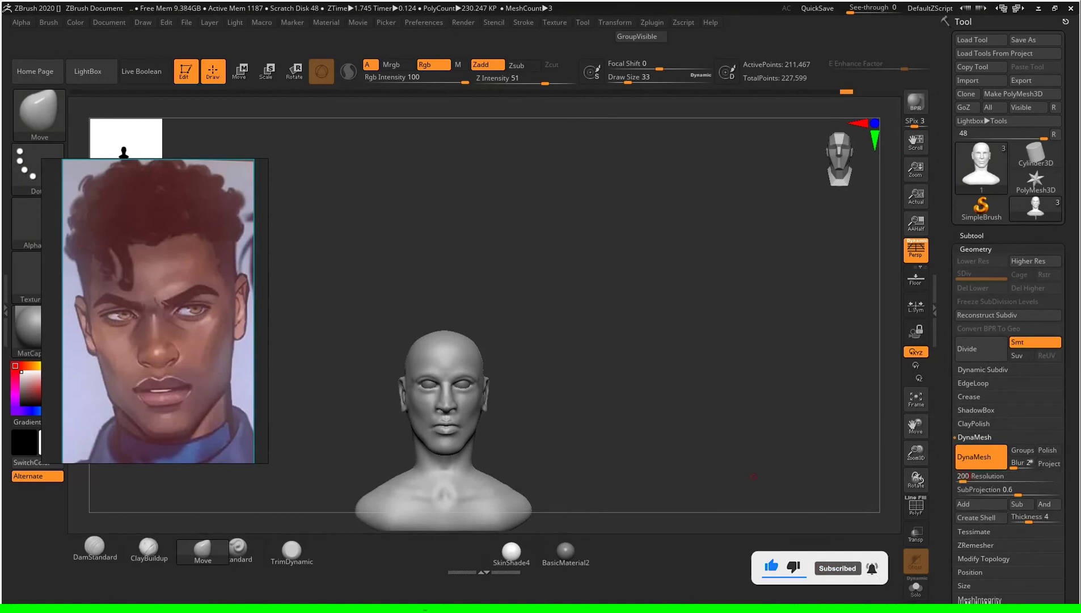
Step: Scrub the undo history back to compare the bust with earlier sculpt stages
mouse_move(559, 304)
left_mouse_down()
mouse_move(671, 327)
mouse_move(511, 327)
left_mouse_up()
key("f")
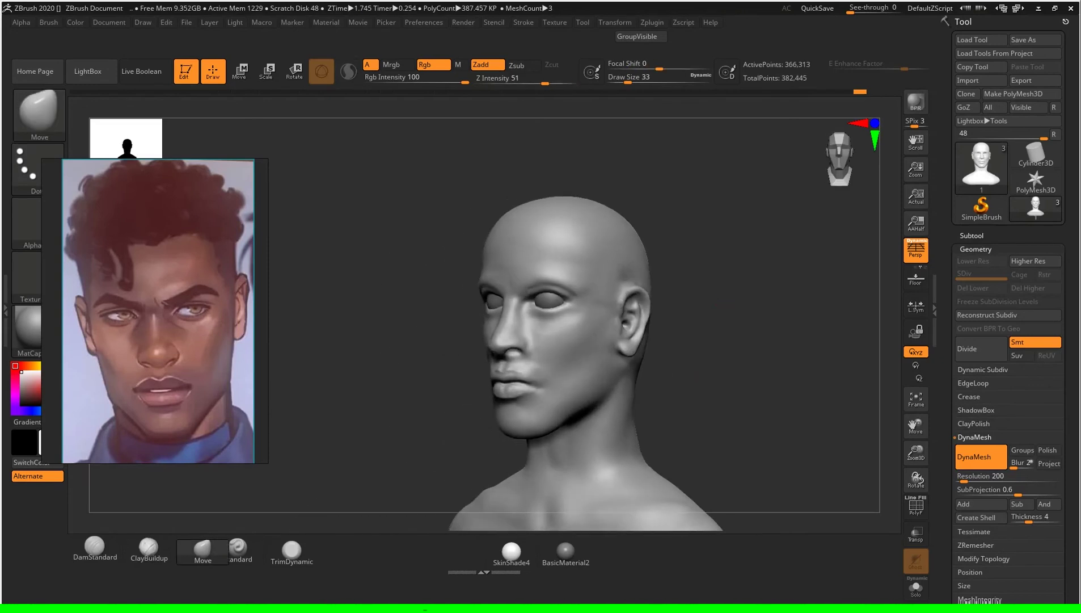
left_click_drag(652, 303, 708, 303)
left_click_drag(860, 91, 765, 91)
left_click_drag(685, 91, 346, 91)
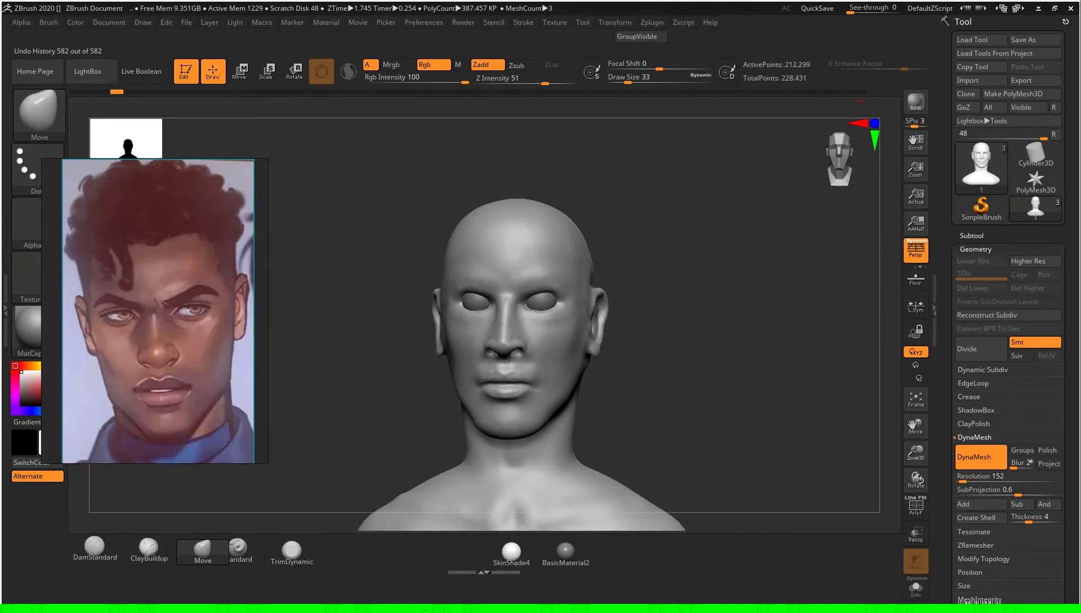
left_click_drag(116, 91, 76, 91)
Step: Review the head in side and front views and select the ClayBuildup brush
right_click_drag(371, 164, 635, 266, "ctrl")
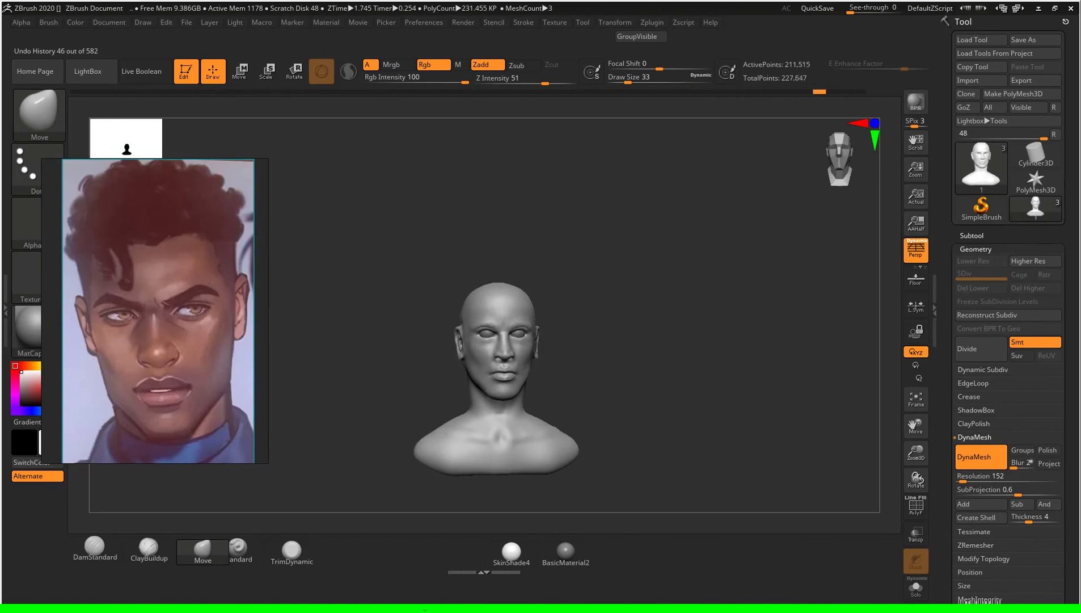
mouse_move(681, 253)
left_mouse_down()
mouse_move(587, 253)
mouse_move(680, 252)
mouse_move(681, 318)
mouse_move(775, 317)
left_mouse_up()
mouse_move(681, 317)
left_mouse_down("alt")
mouse_move(681, 255)
mouse_move(588, 255)
mouse_move(811, 255)
mouse_move(662, 251)
mouse_move(665, 287)
mouse_move(724, 302)
mouse_move(663, 307)
mouse_move(737, 303)
left_mouse_up("alt")
mouse_move(737, 363)
left_mouse_down()
mouse_move(746, 397)
mouse_move(763, 369)
mouse_move(738, 369)
mouse_move(805, 374)
mouse_move(754, 358)
mouse_move(755, 323)
mouse_move(782, 326)
mouse_move(797, 329)
mouse_move(695, 352)
left_mouse_up()
left_click(148, 547)
Step: Build up the throat and neck with size-101 ClayBuildup strokes and smooth them
key("s")
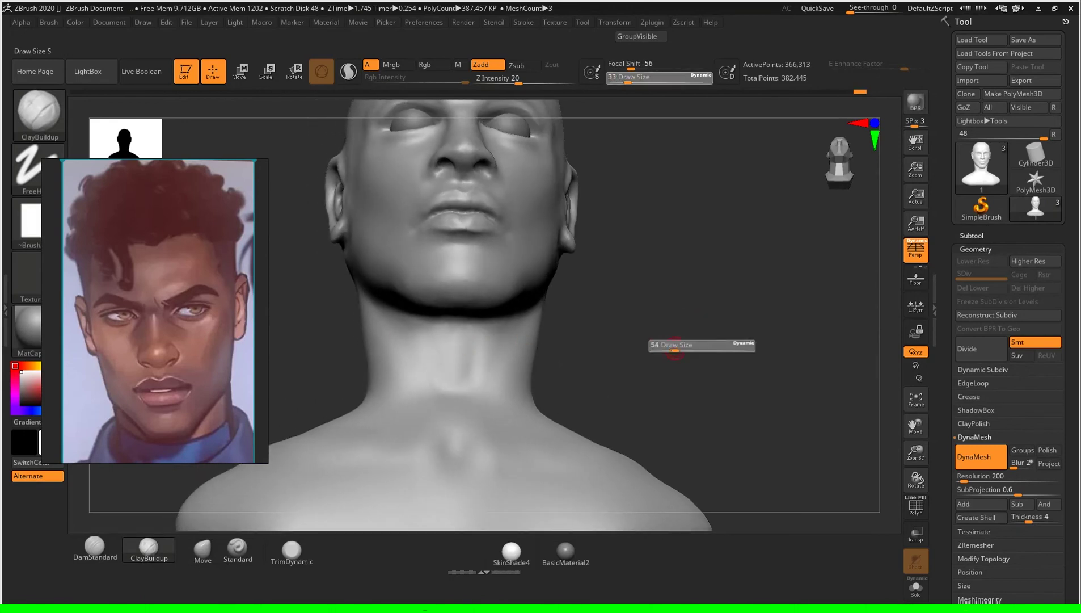
left_click(683, 350)
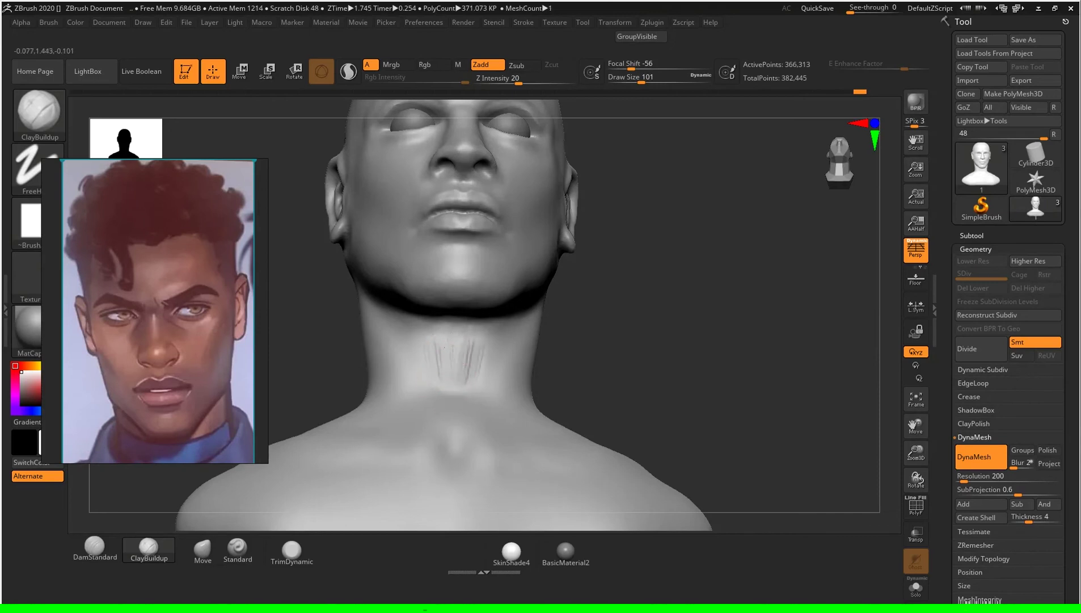
left_click_drag(444, 347, 485, 347)
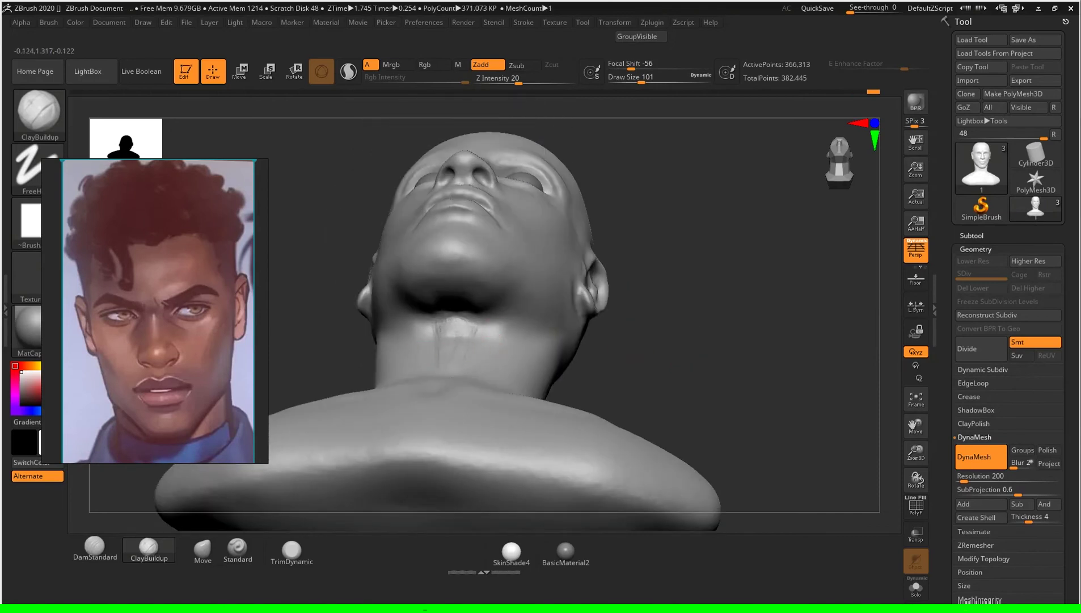
left_click_drag(460, 352, 503, 343)
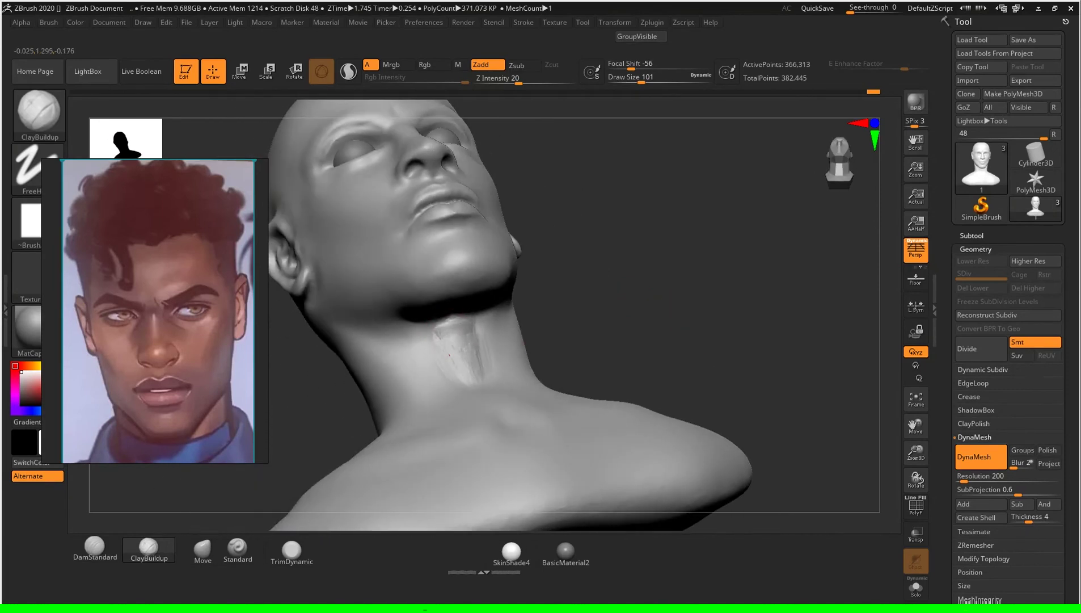
mouse_move(684, 319)
left_mouse_down()
mouse_move(772, 362)
mouse_move(699, 314)
mouse_move(650, 299)
left_mouse_up()
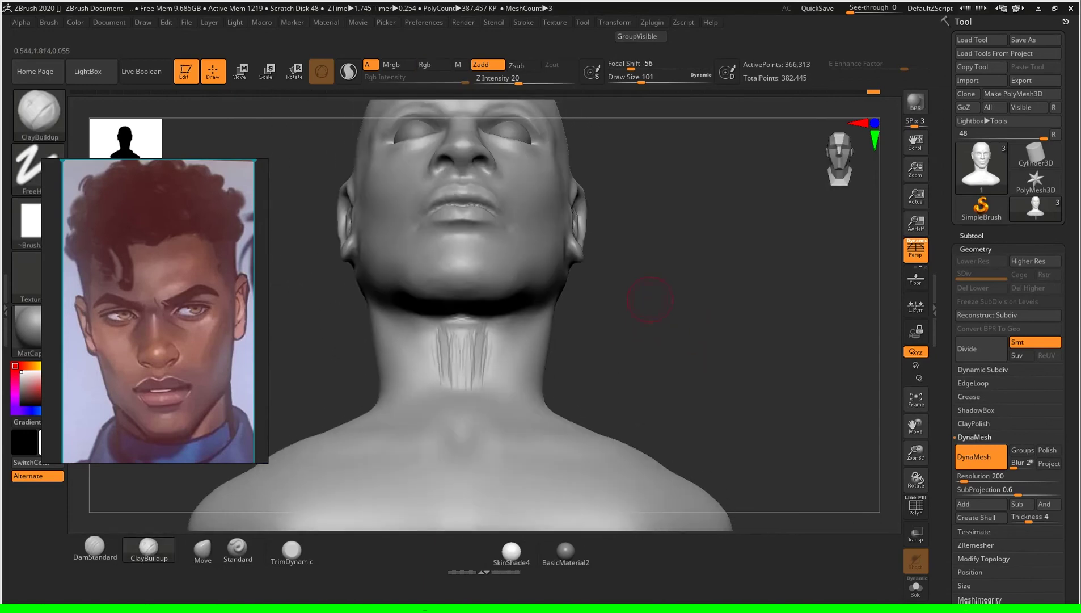
left_click_drag(462, 363, 464, 391, "shift")
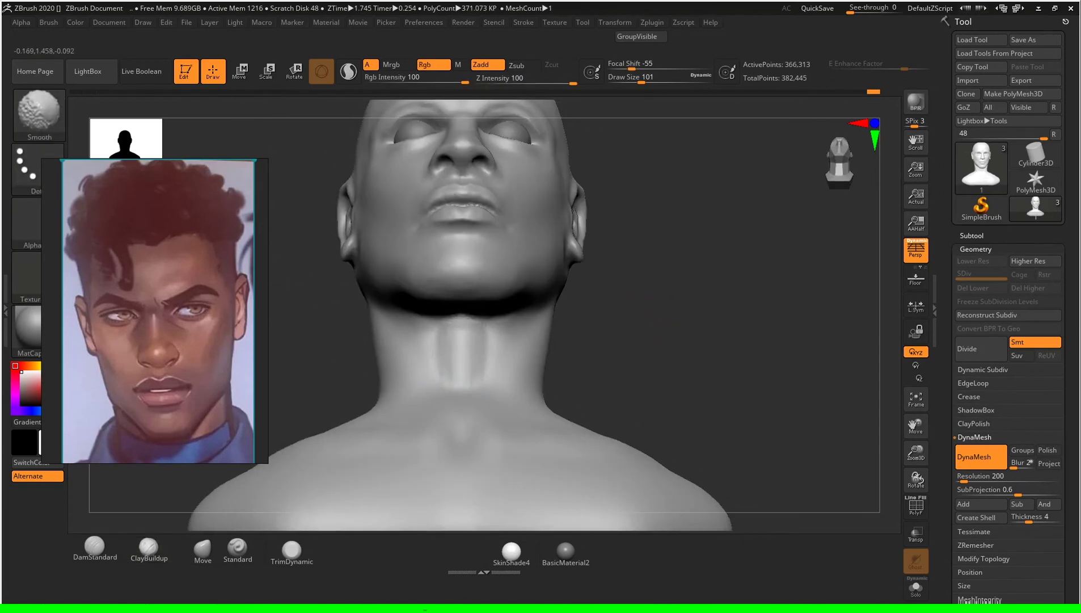
Step: Rotate the head through profile and front to check the neck, zooming in on the lips
left_click_drag(736, 326, 739, 356)
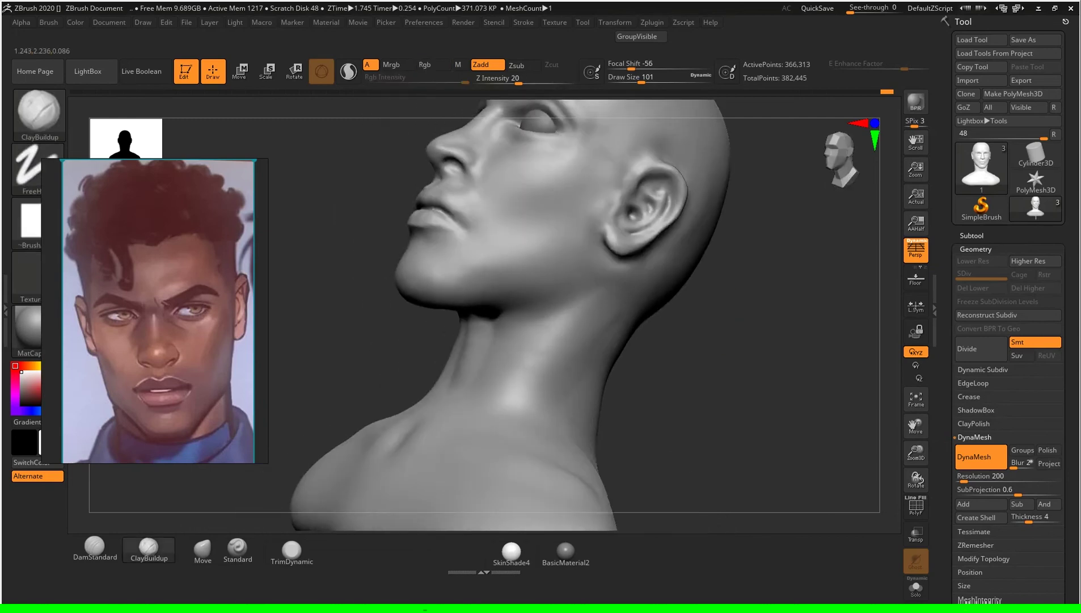
mouse_move(653, 284)
left_mouse_down()
mouse_move(738, 283)
mouse_move(732, 306)
mouse_move(687, 300)
mouse_move(715, 295)
left_mouse_up()
mouse_move(706, 196)
left_mouse_down("alt")
mouse_move(707, 307)
mouse_move(729, 304)
mouse_move(724, 379)
mouse_move(745, 344)
mouse_move(738, 362)
left_mouse_up("alt")
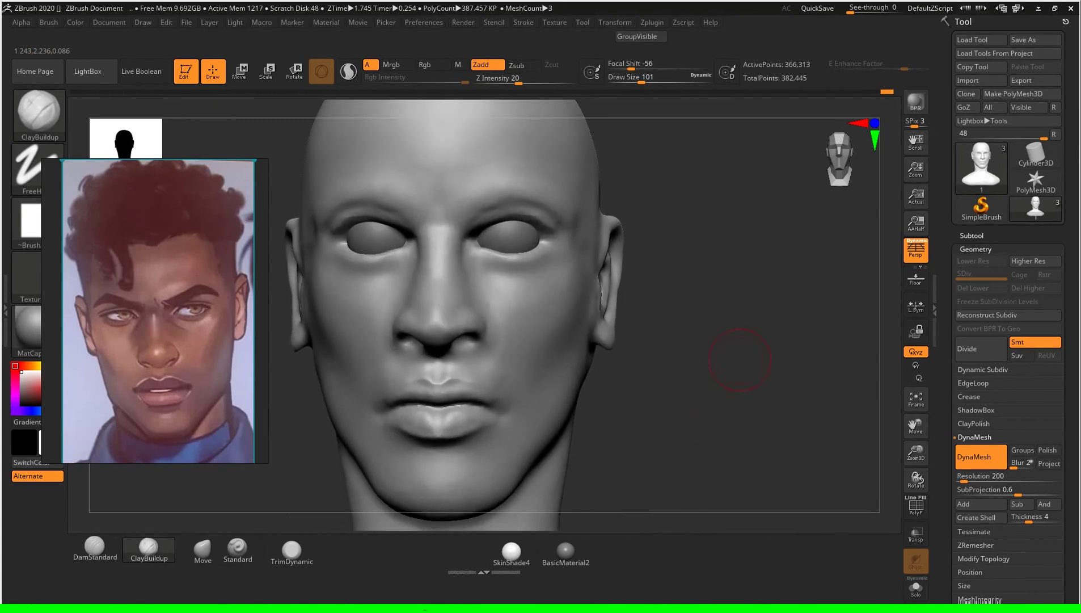
mouse_move(744, 293)
left_mouse_down("alt")
mouse_move(738, 375)
mouse_move(587, 339)
mouse_move(797, 374)
left_mouse_up("alt")
key("s")
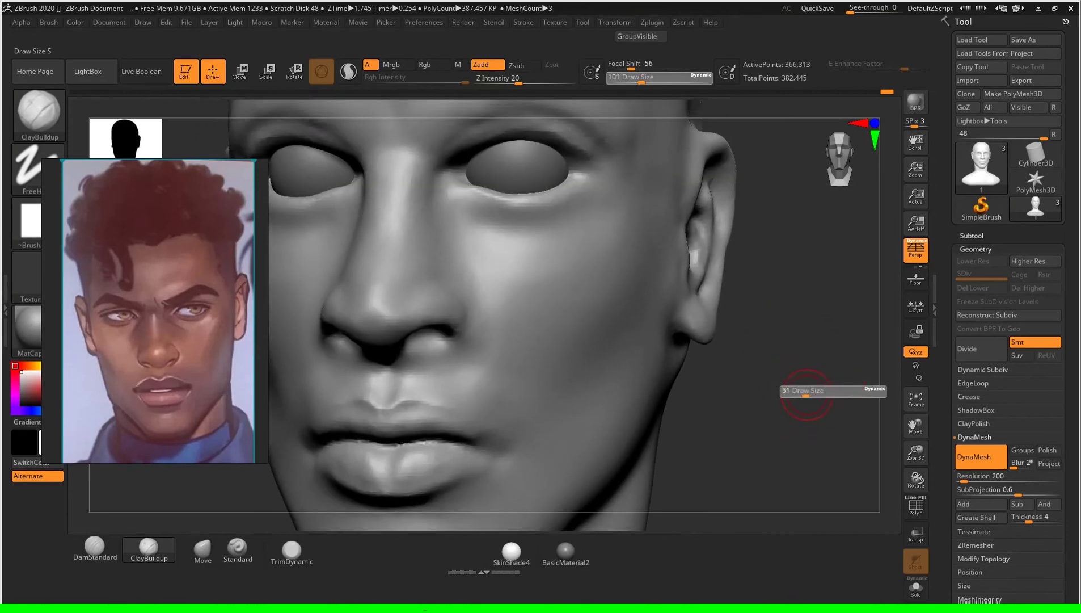
key("ctrl")
mouse_move(821, 429)
left_mouse_down("alt")
mouse_move(757, 388)
mouse_move(759, 359)
mouse_move(839, 398)
mouse_move(825, 379)
mouse_move(820, 405)
mouse_move(794, 331)
left_mouse_up("alt")
Step: Turn the PolyFrame wireframe on to inspect the mesh polygons, then off again
key("shift+f")
mouse_move(804, 390)
left_mouse_down("alt")
mouse_move(788, 318)
mouse_move(805, 306)
mouse_move(762, 338)
mouse_move(713, 336)
left_mouse_up("alt")
key("shift+f")
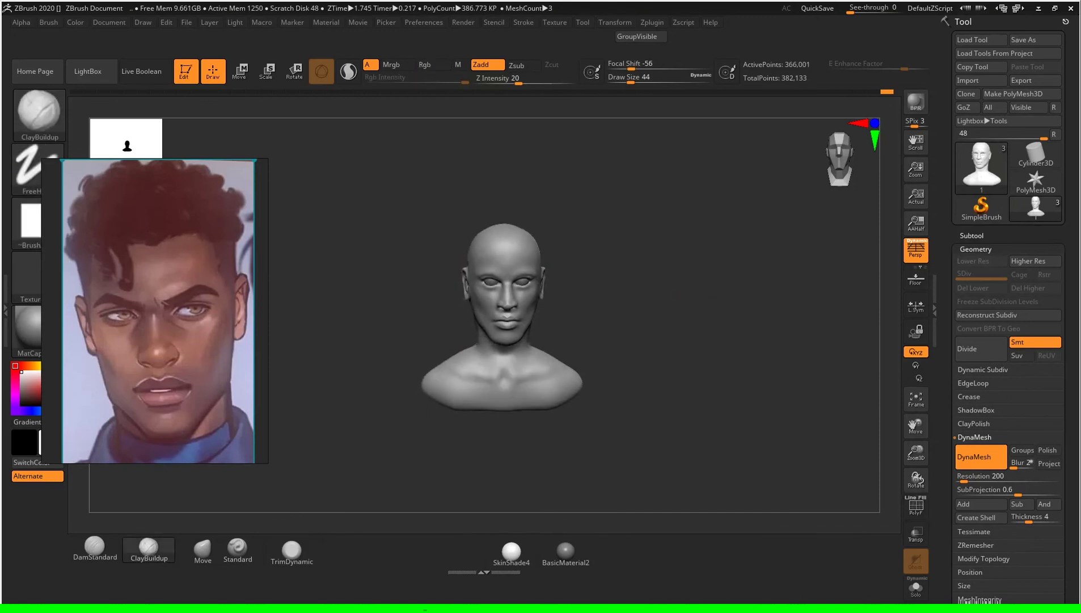
Step: Build up both brow ridges with size-83 ClayBuildup, smooth them, and lower the size to 41
key("f")
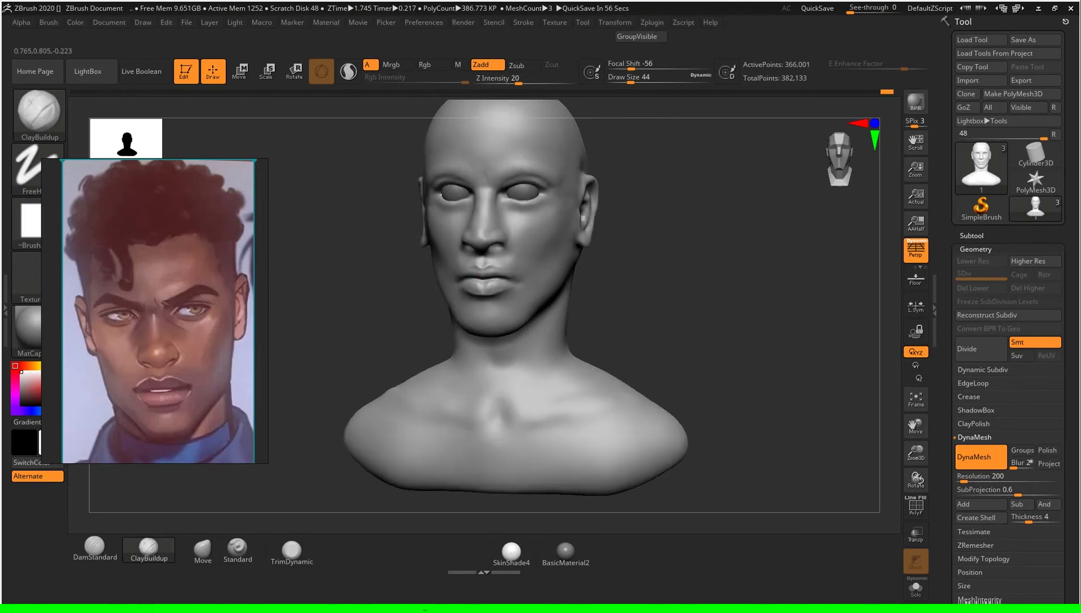
mouse_move(753, 295)
left_mouse_down("alt")
mouse_move(721, 374)
mouse_move(753, 313)
mouse_move(716, 314)
left_mouse_up("alt")
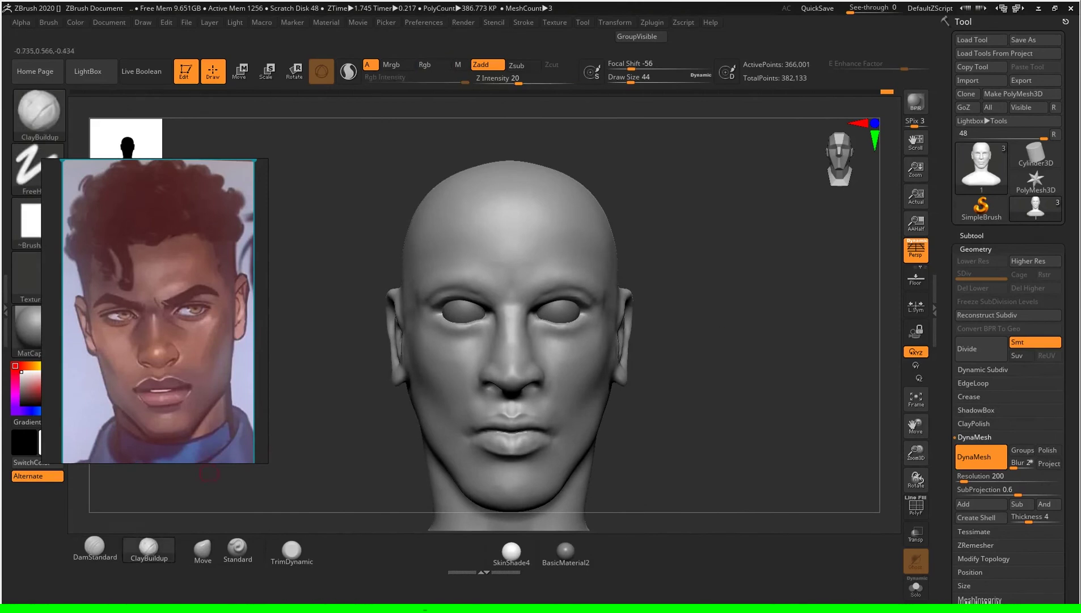
mouse_move(732, 278)
left_mouse_down("alt")
mouse_move(748, 331)
mouse_move(637, 325)
left_mouse_up("alt")
key("s")
left_click(761, 330)
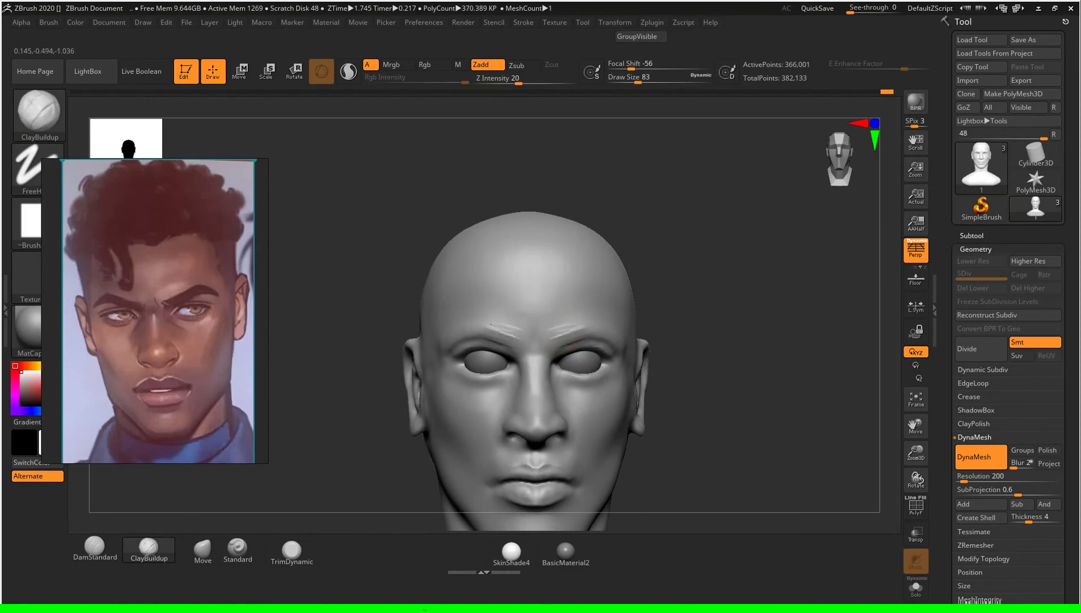
left_click_drag(684, 328, 621, 327)
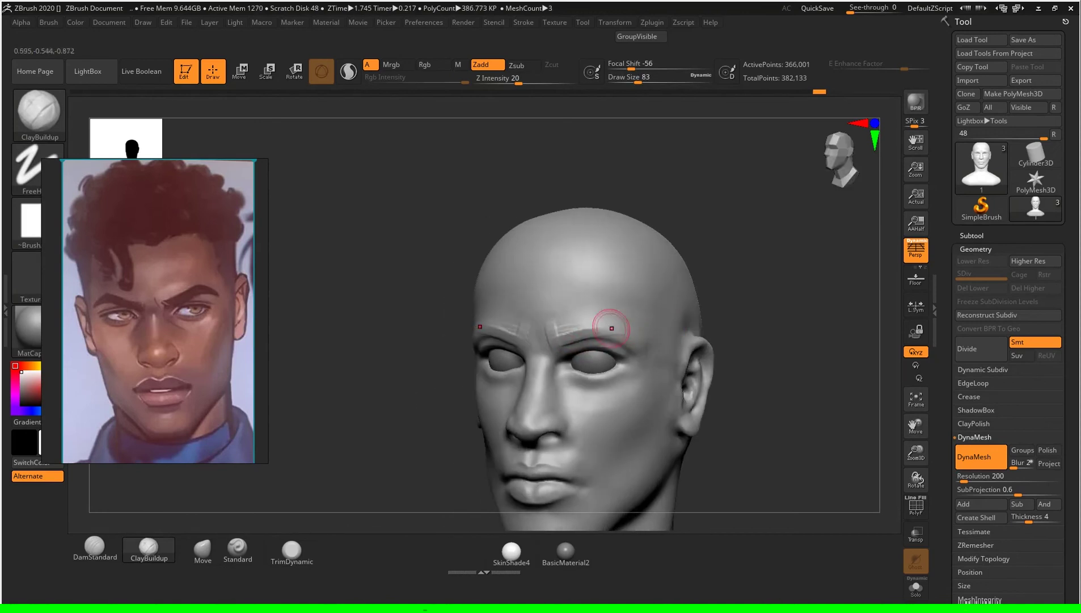
left_click_drag(699, 312, 555, 339)
key("shift")
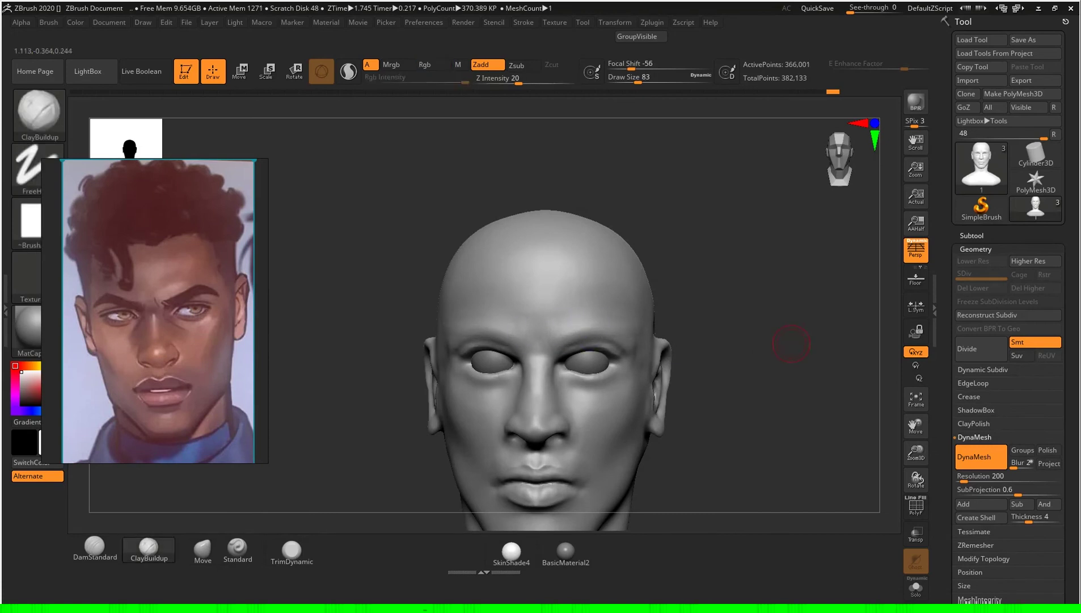
key("f")
mouse_move(692, 334)
left_mouse_down()
mouse_move(744, 336)
mouse_move(760, 373)
mouse_move(738, 318)
mouse_move(790, 386)
mouse_move(767, 309)
mouse_move(749, 311)
mouse_move(291, 518)
left_mouse_up()
key("s")
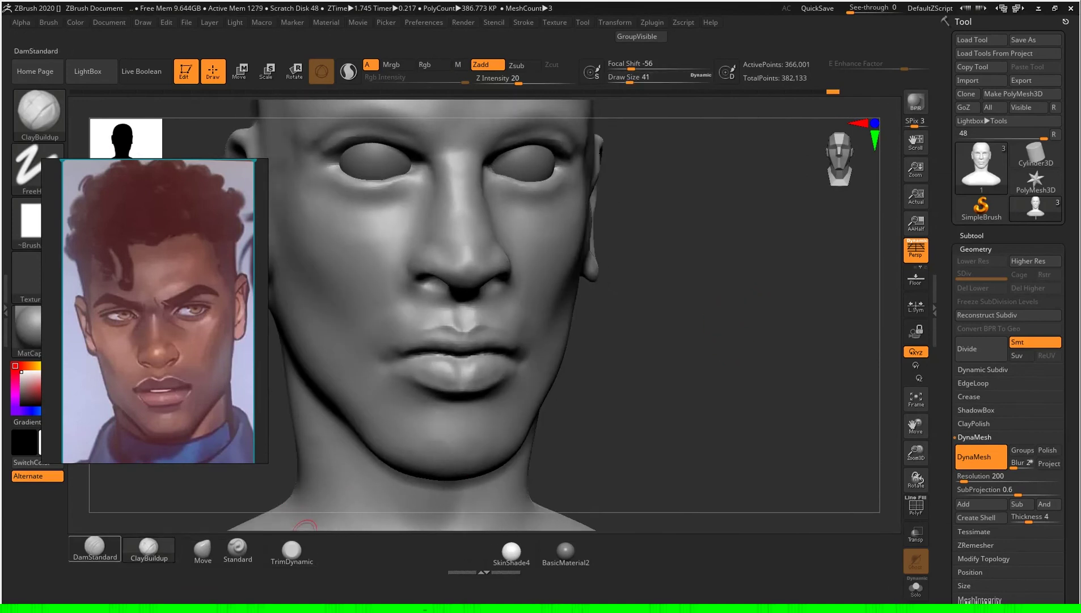
Step: Carve the lip line and mouth corners with DamStandard, then smooth the crease
left_click(95, 546)
left_click_drag(737, 340, 664, 347)
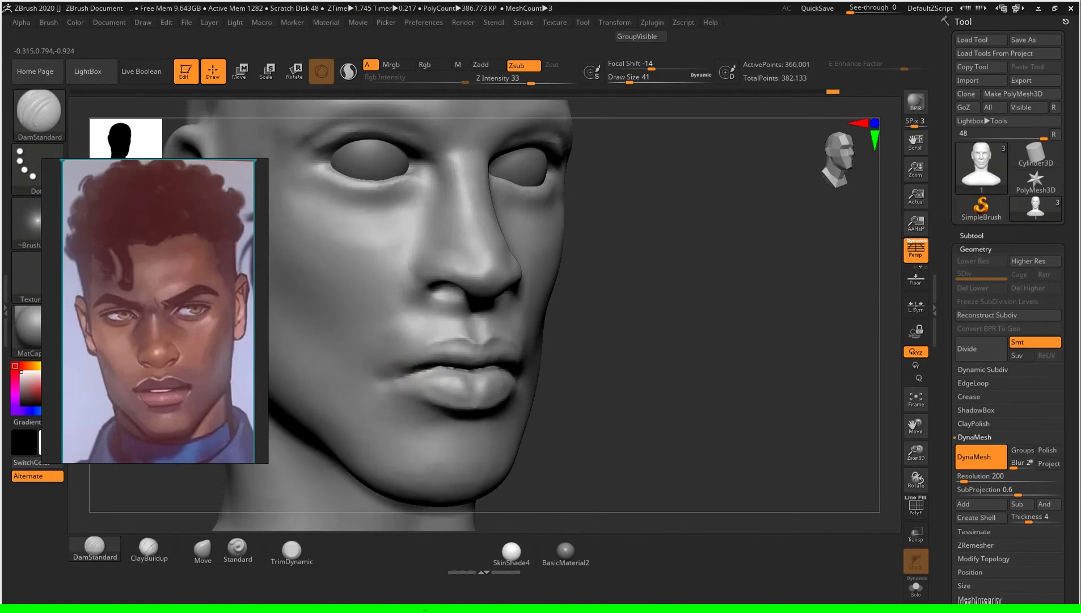
left_click_drag(705, 365, 399, 397)
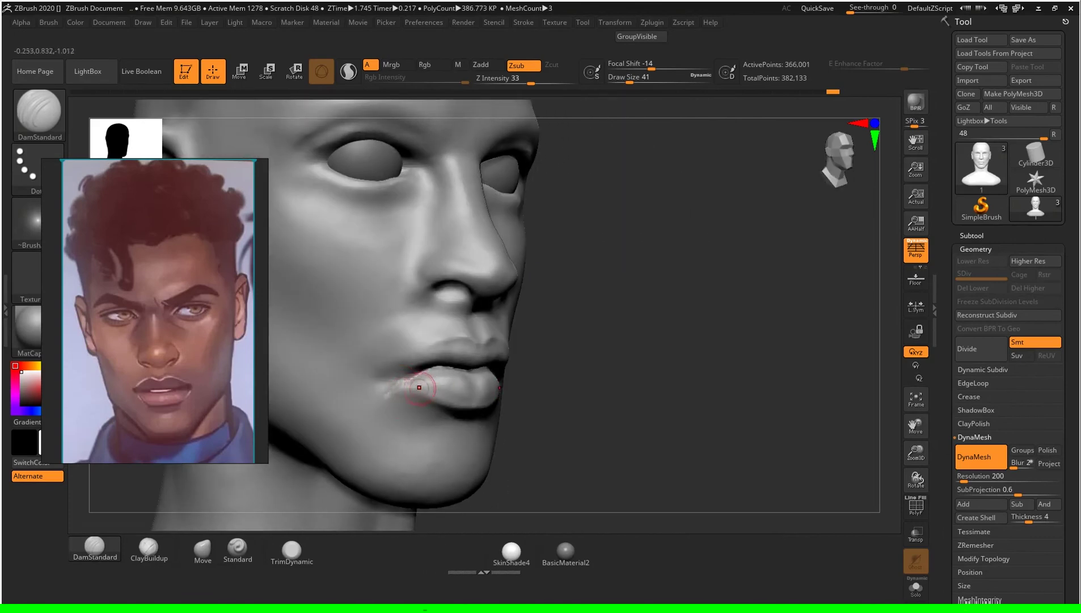
key("shift")
key("f")
mouse_move(681, 397)
left_mouse_down("shift")
mouse_move(715, 398)
mouse_move(386, 500)
left_mouse_up("shift")
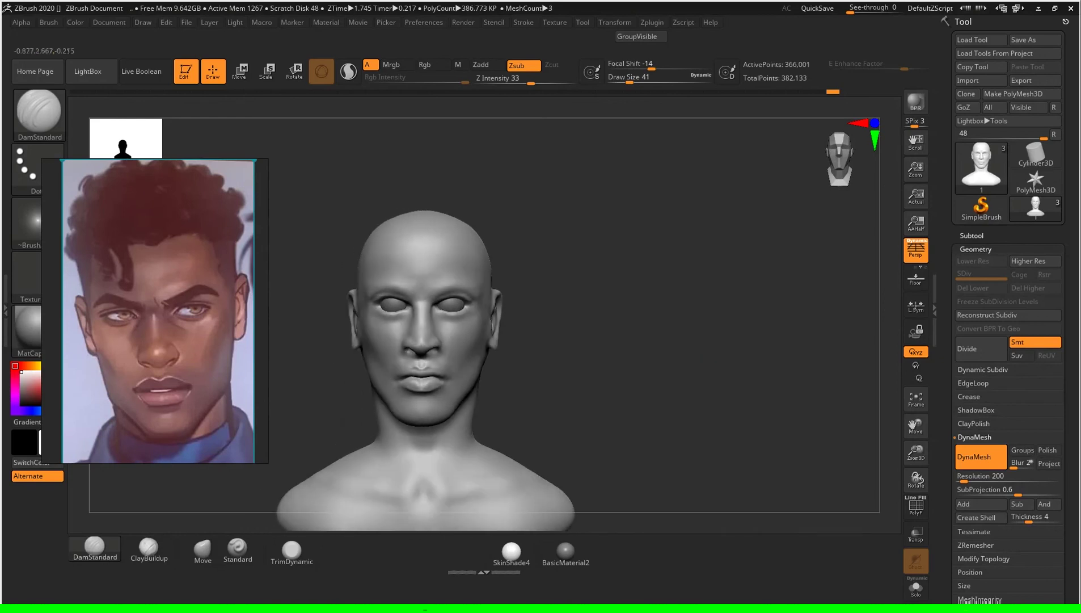
Step: Switch to the Move brush with draw size 177
left_click(203, 549)
key("s")
mouse_move(727, 363)
left_mouse_down()
mouse_move(738, 363)
mouse_move(653, 369)
mouse_move(652, 338)
mouse_move(471, 312)
left_mouse_up()
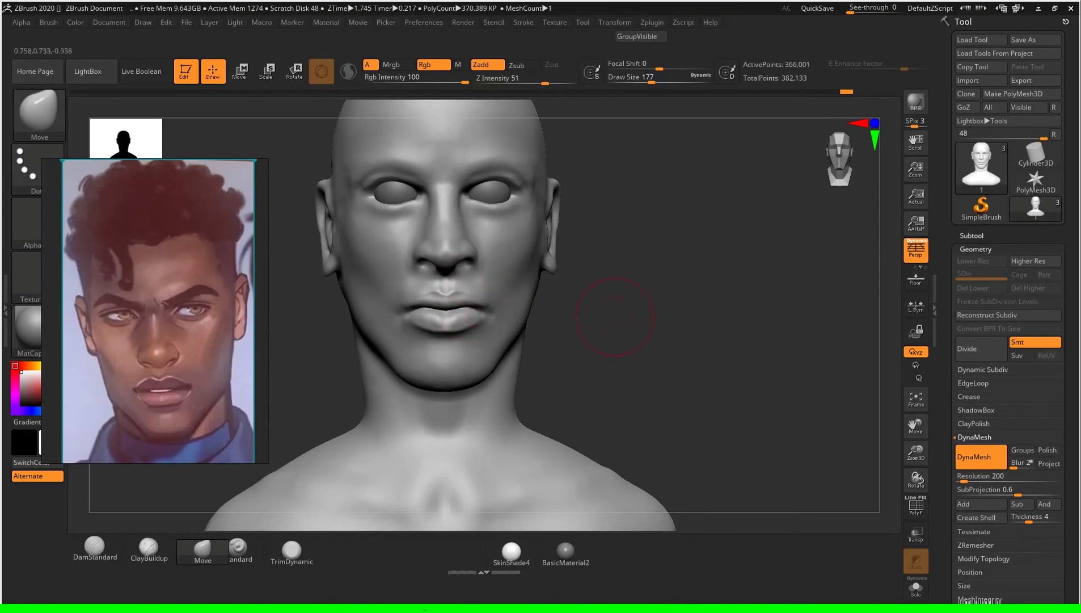
Step: Push the lips forward in profile with a size-39 Move brush, smoothing around the mouth
left_click_drag(616, 316, 467, 317)
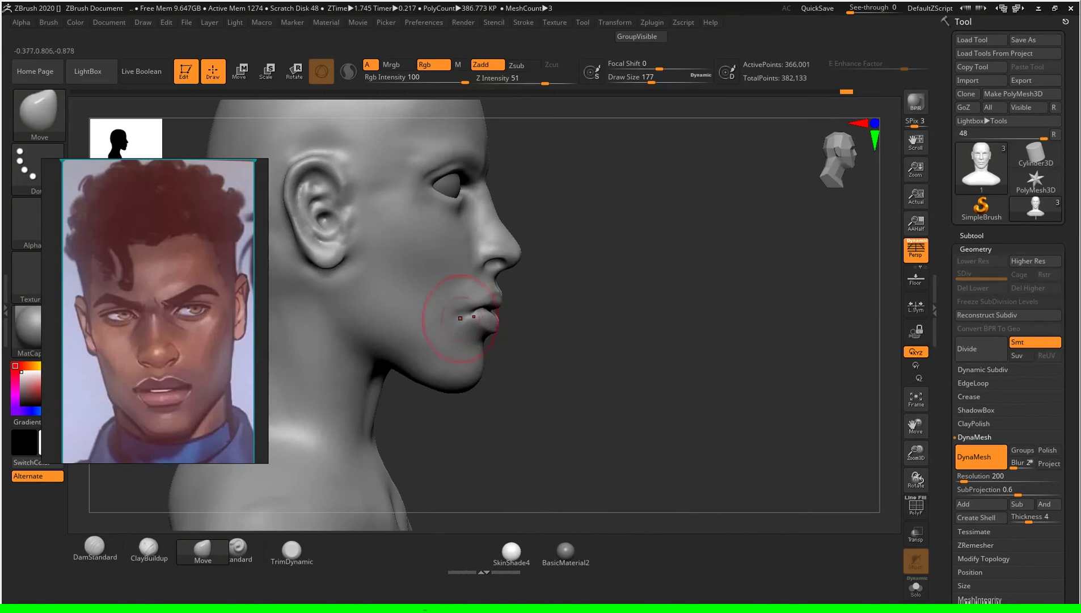
mouse_move(460, 315)
left_mouse_down()
mouse_move(680, 324)
mouse_move(693, 303)
mouse_move(693, 323)
mouse_move(715, 331)
mouse_move(705, 321)
mouse_move(711, 345)
left_mouse_up()
key("s")
key("s")
left_click(679, 325)
key("s")
key("s")
key("shift")
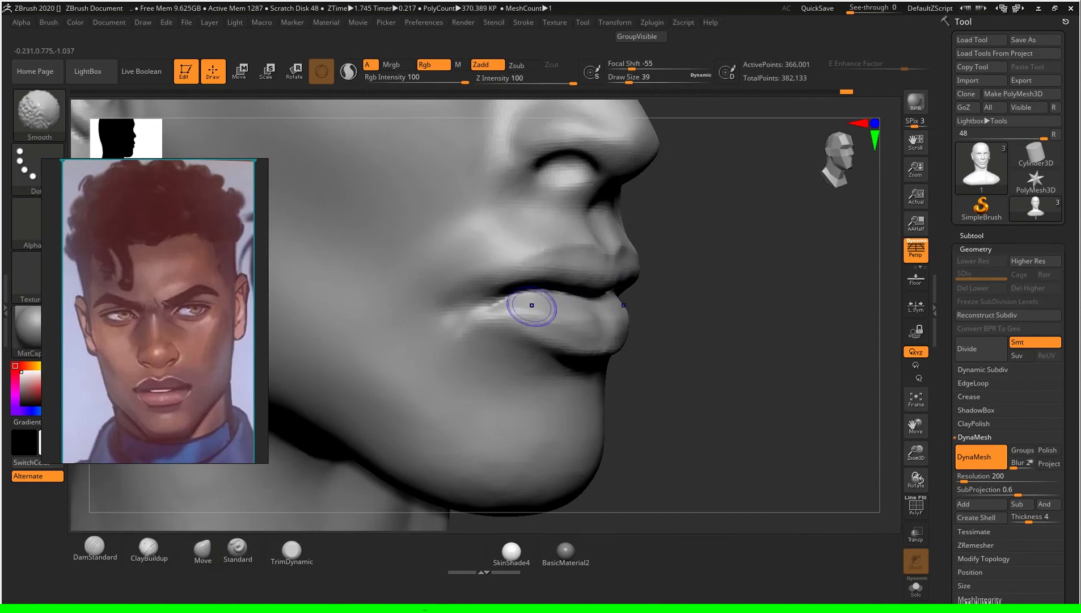
left_click_drag(772, 362, 777, 382)
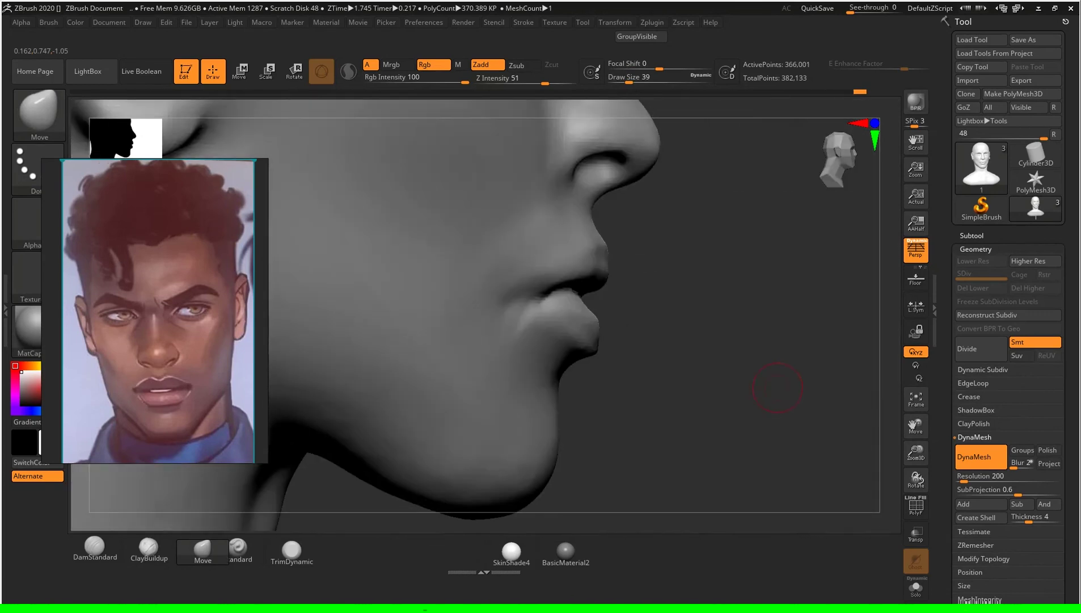
key("f")
mouse_move(778, 382)
left_mouse_down()
mouse_move(789, 356)
mouse_move(745, 358)
left_mouse_up()
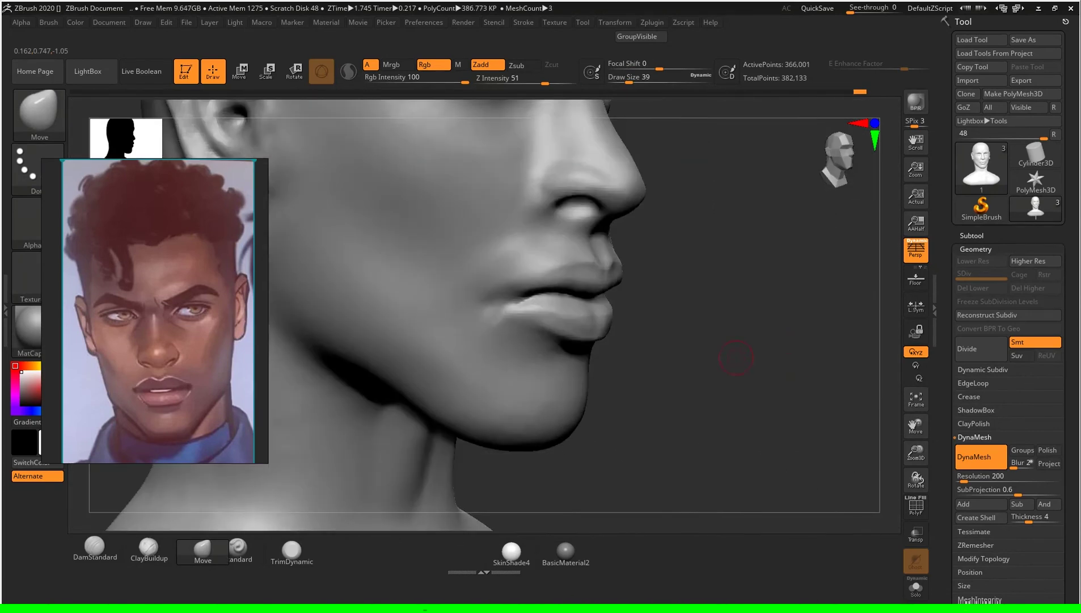
Step: Mask and smooth the mouth and chin, then enlarge the Move brush to 77 in profile
key("ctrl")
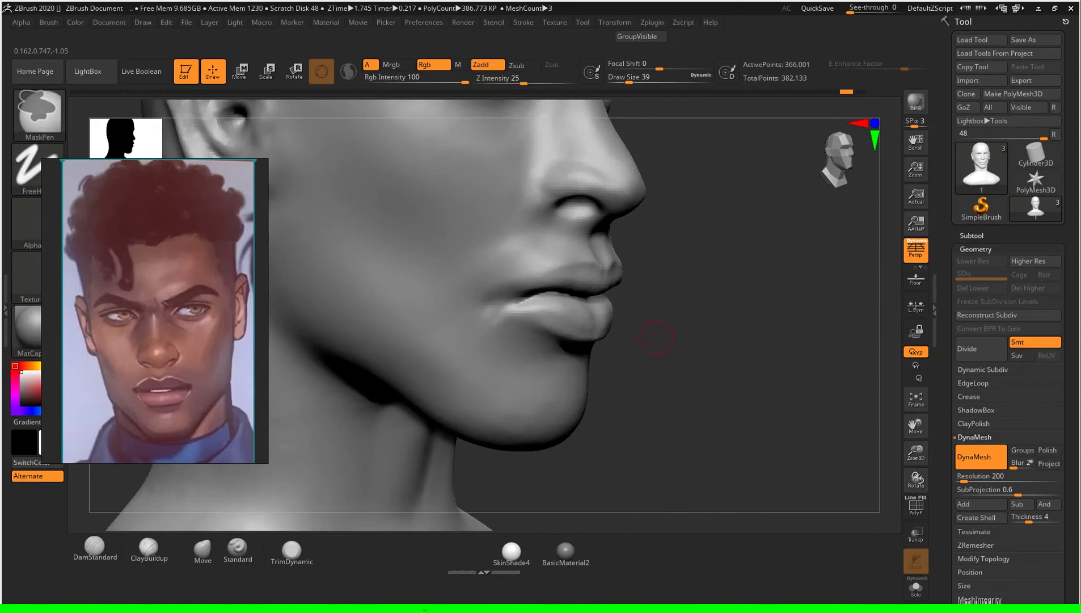
key("shift")
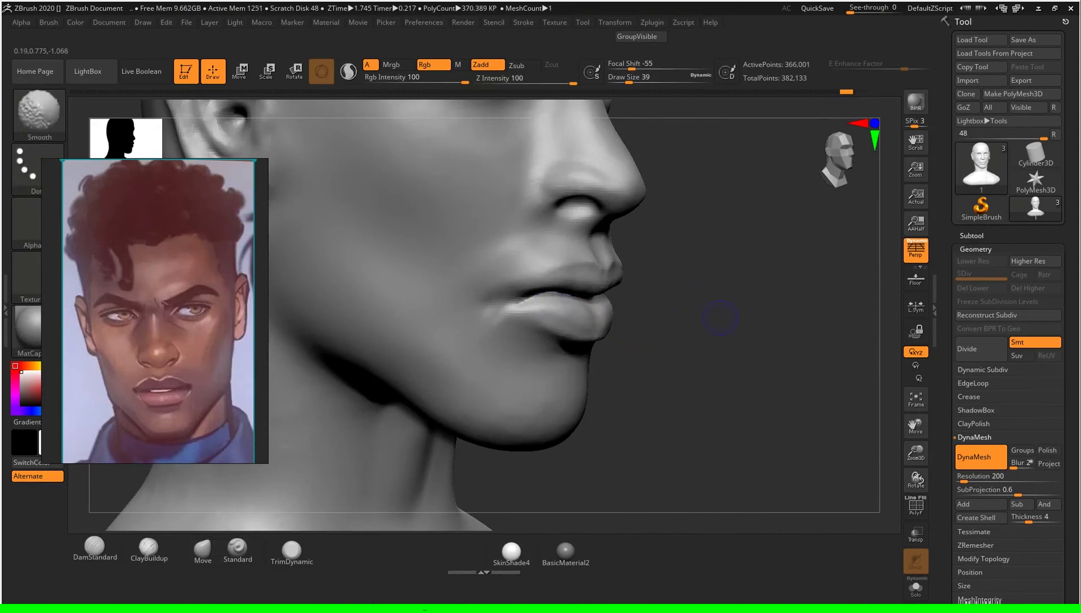
left_click_drag(695, 312, 670, 250)
left_click_drag(746, 249, 746, 238, "alt")
mouse_move(677, 332)
left_mouse_down()
mouse_move(731, 330)
mouse_move(698, 319)
left_mouse_up()
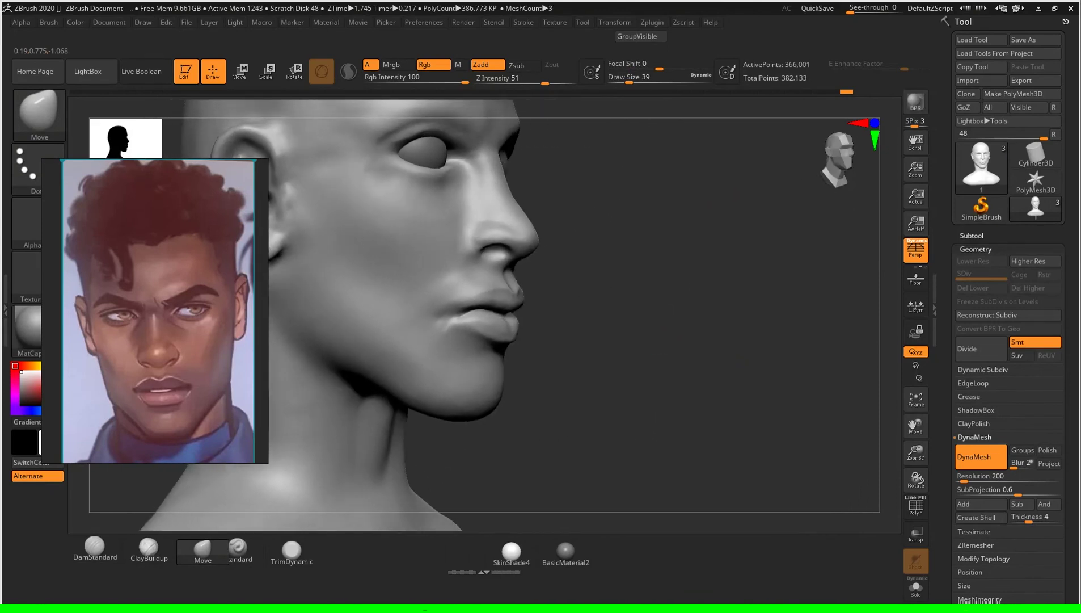
left_click_drag(656, 351, 656, 318, "alt")
key("s")
left_click_drag(755, 351, 771, 350)
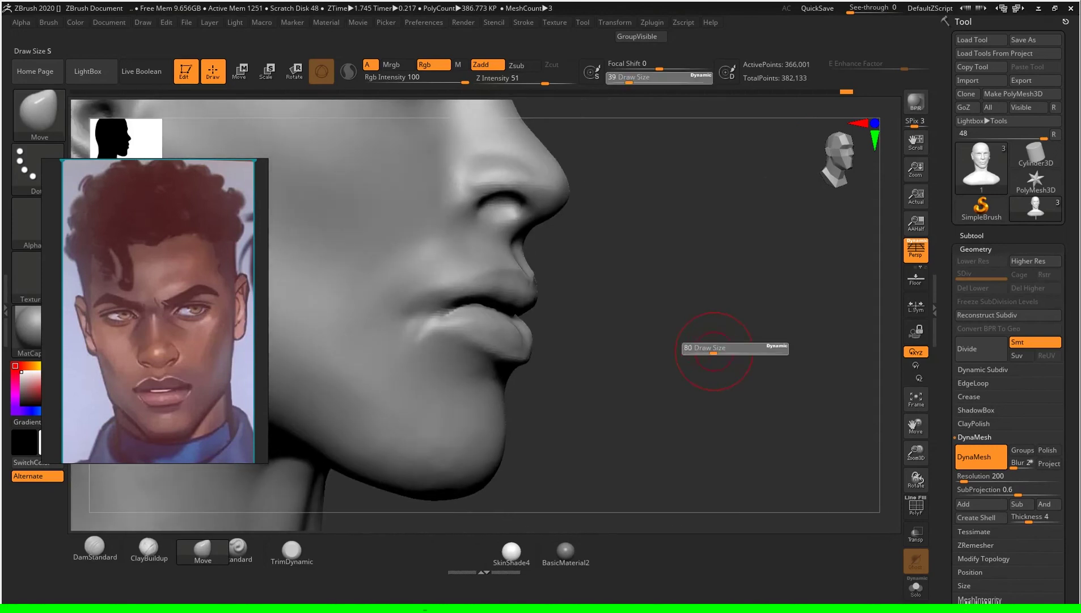
left_click_drag(709, 341, 724, 340)
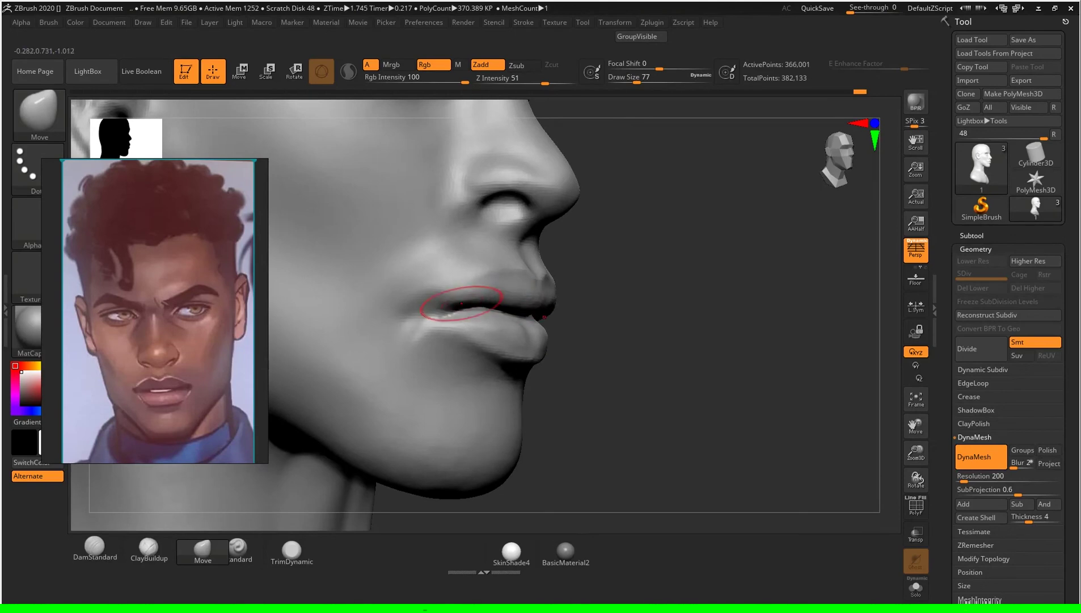
left_click_drag(690, 316, 596, 332)
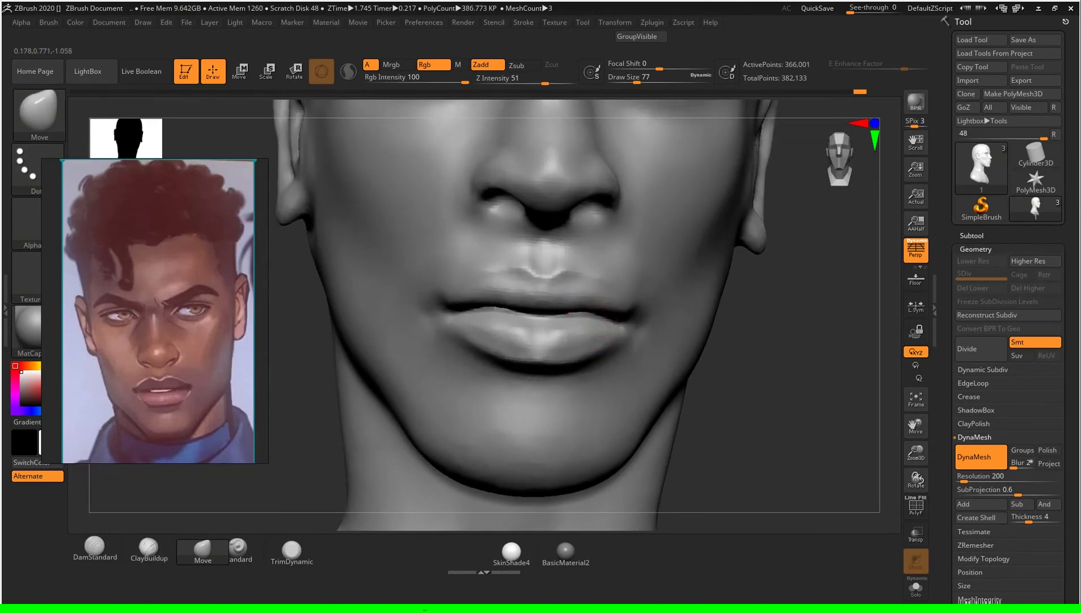
Step: Refine the lip profile with the Move brush at sizes 97 and 27
left_click_drag(728, 338, 467, 299)
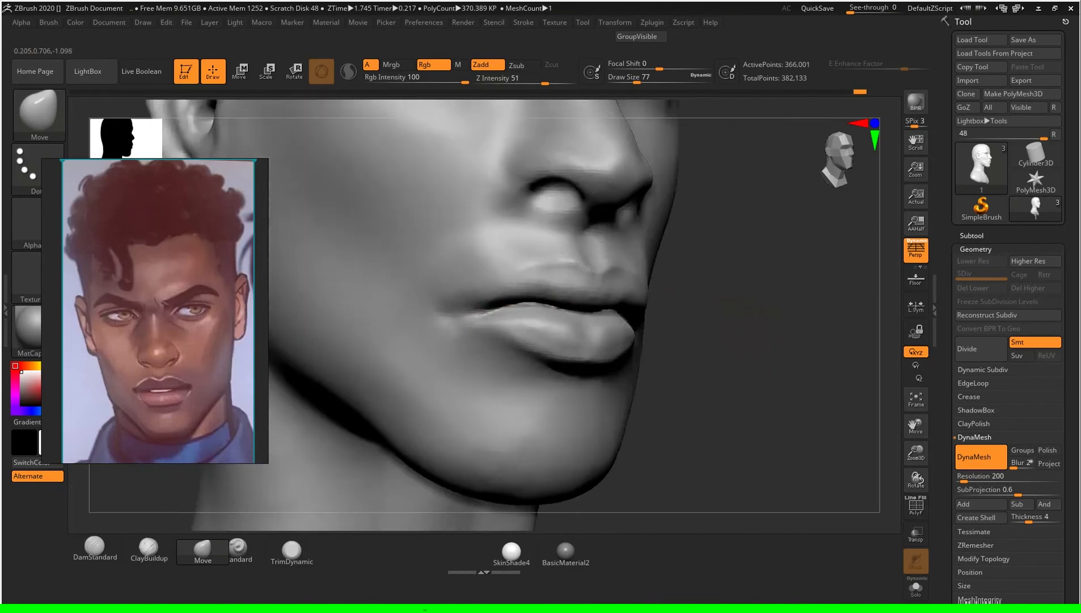
left_click_drag(669, 309, 746, 343)
key("s")
key("s")
left_click(724, 342)
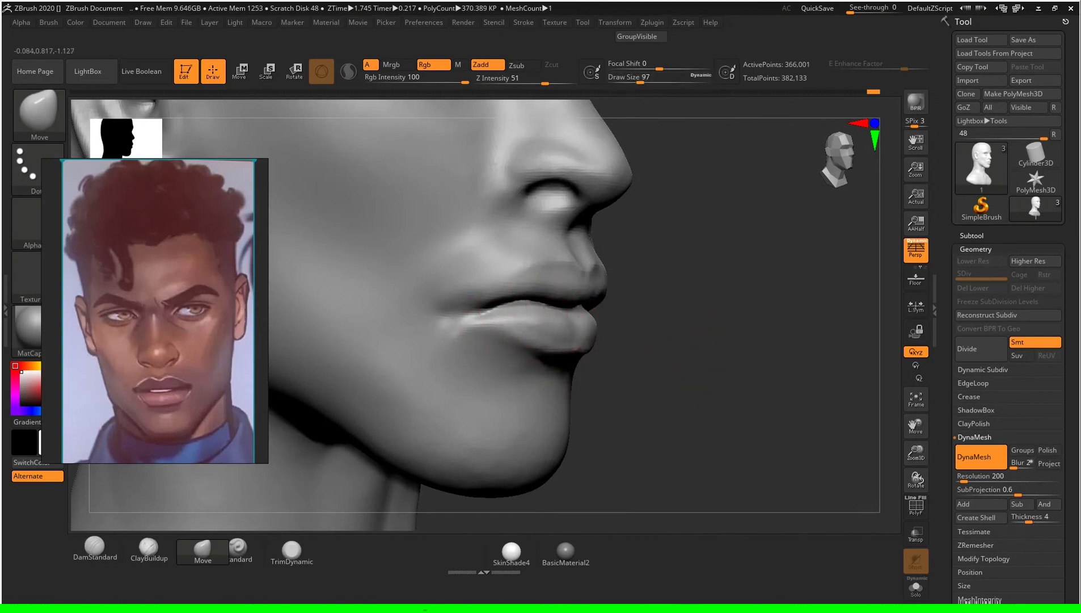
key("s")
left_click(710, 356)
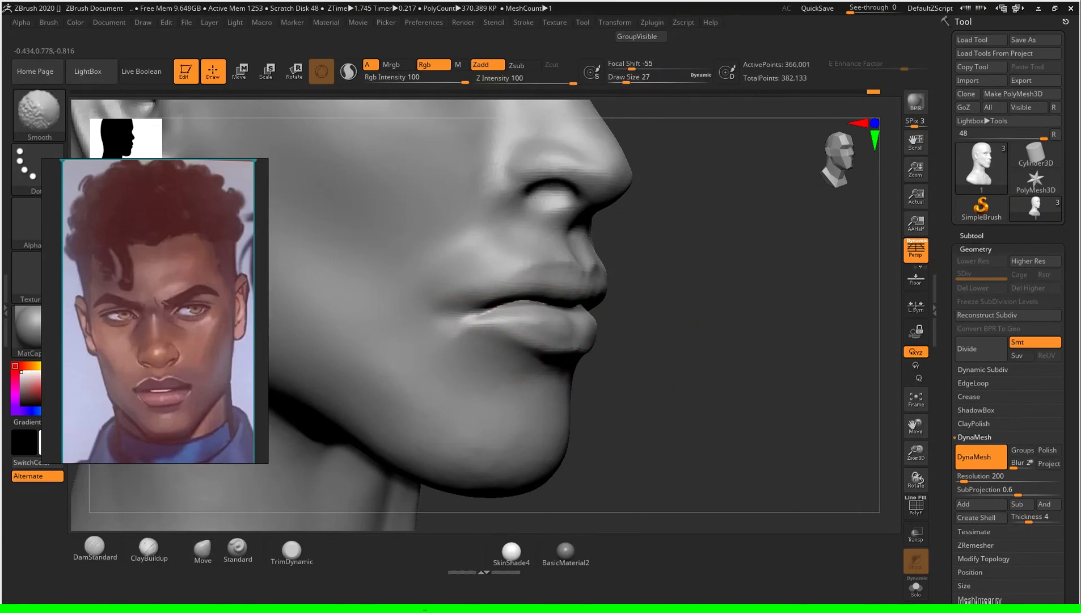
left_click(202, 548)
key("f")
mouse_move(794, 329)
left_mouse_down()
mouse_move(718, 328)
mouse_move(737, 369)
mouse_move(822, 385)
mouse_move(760, 404)
mouse_move(653, 405)
mouse_move(653, 301)
mouse_move(692, 369)
mouse_move(738, 365)
mouse_move(670, 369)
left_mouse_up()
Step: Reshape the eye socket and nose at brush size 87, undoing one stroke
key("s")
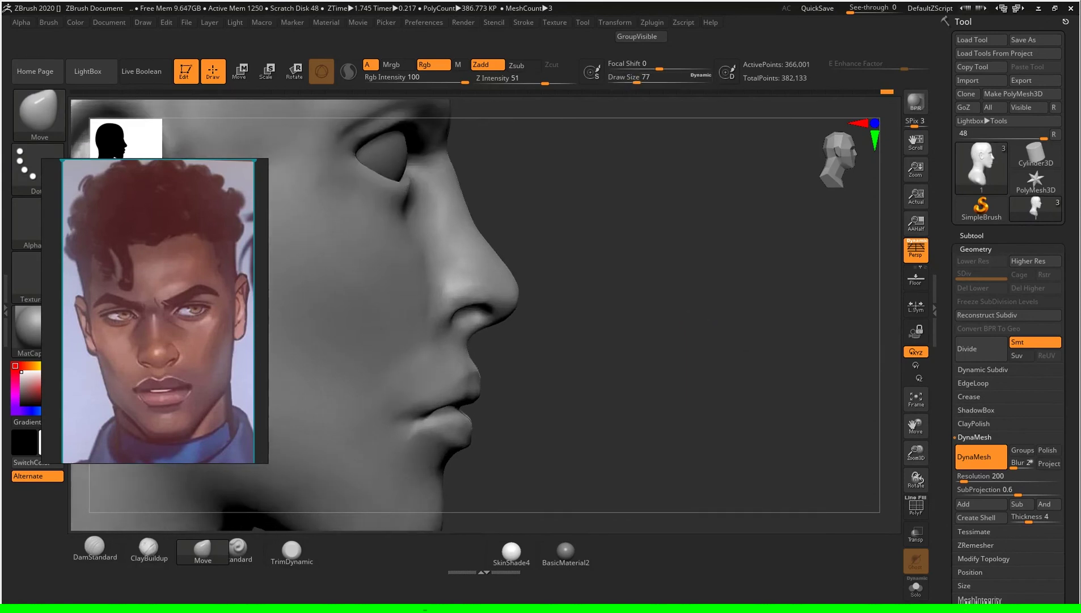
left_click_drag(579, 272, 580, 333, "alt")
type("s87")
key("Return")
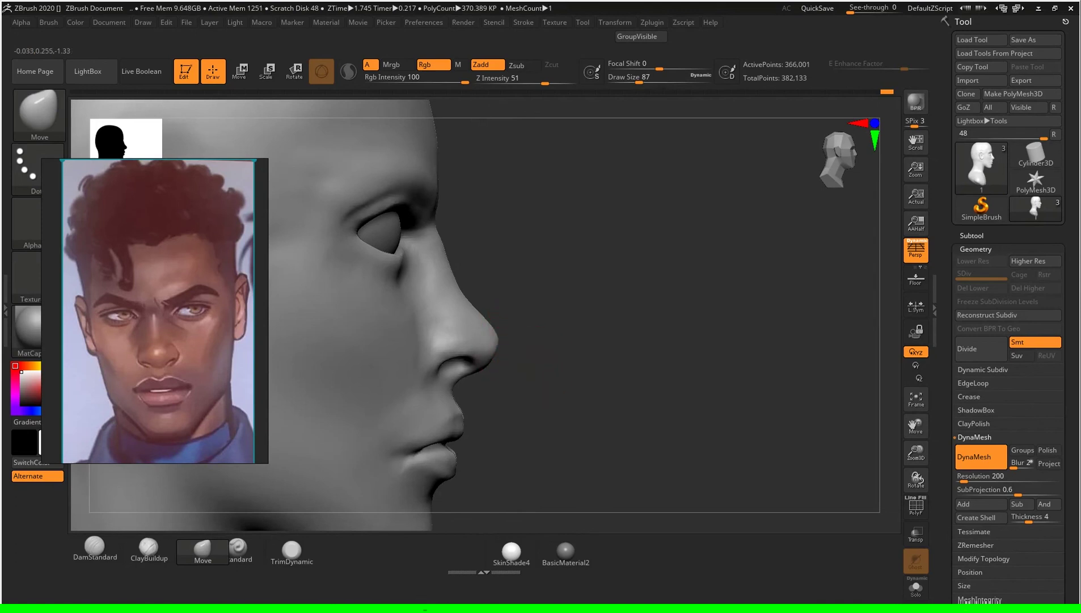
key("ctrl+z")
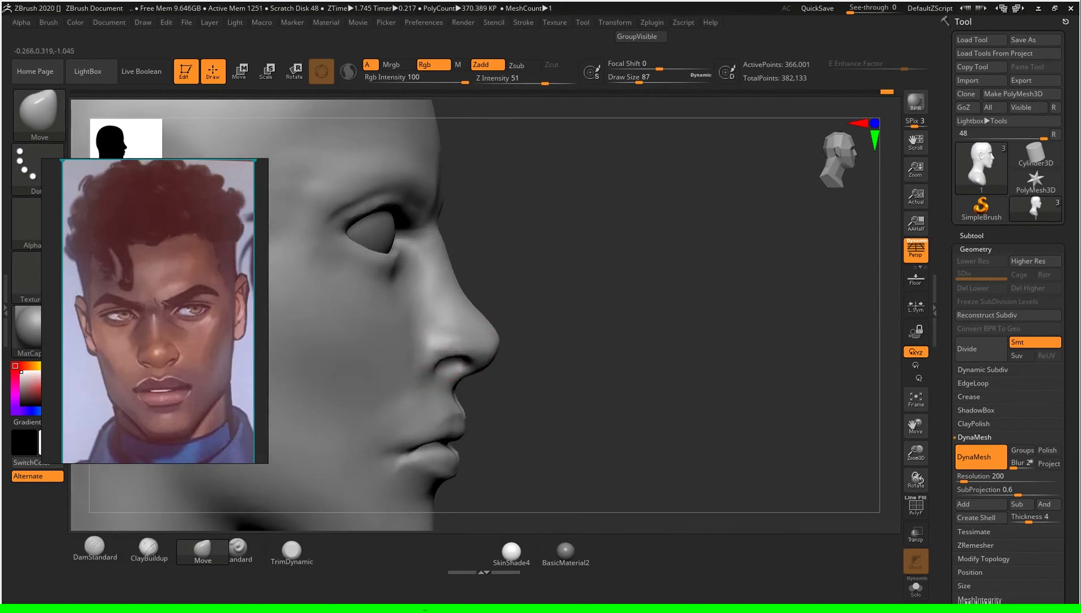
mouse_move(559, 337)
left_mouse_down()
mouse_move(653, 340)
mouse_move(653, 284)
left_mouse_up()
key("f")
left_click_drag(738, 283, 548, 337, "shift")
Step: Adjust the nose in right profile, then frame the head from the front
key("s")
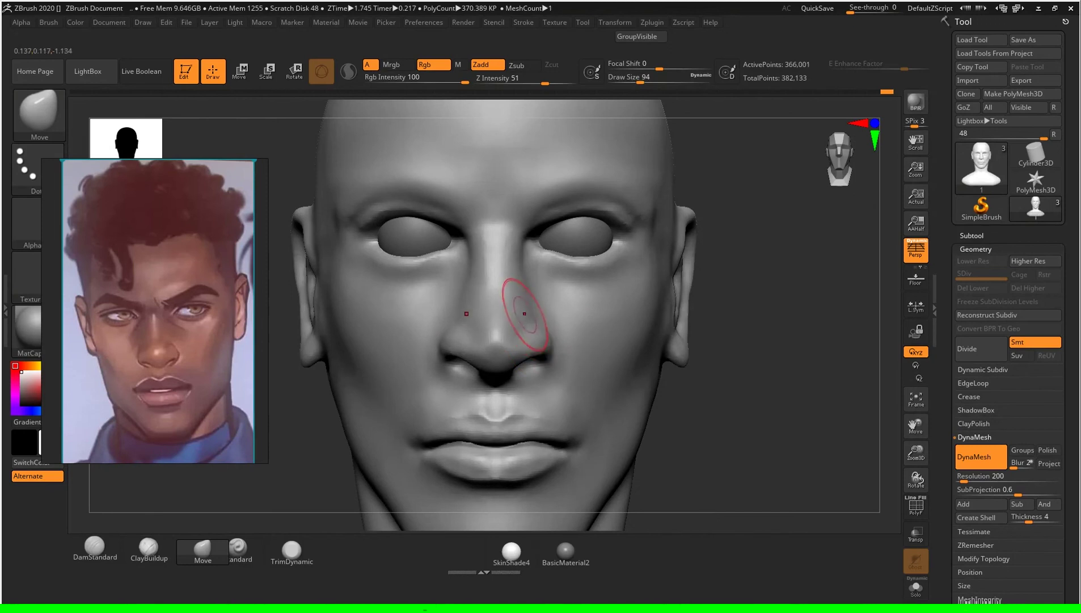
left_click_drag(740, 421, 716, 388)
key("s")
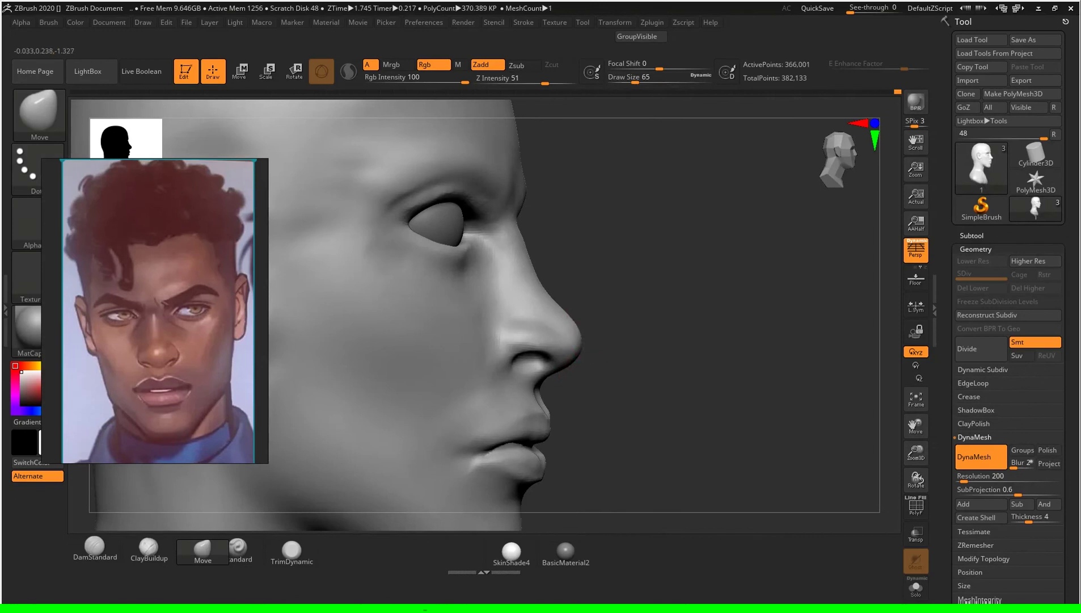
key("f")
left_click_drag(602, 338, 681, 340, "shift")
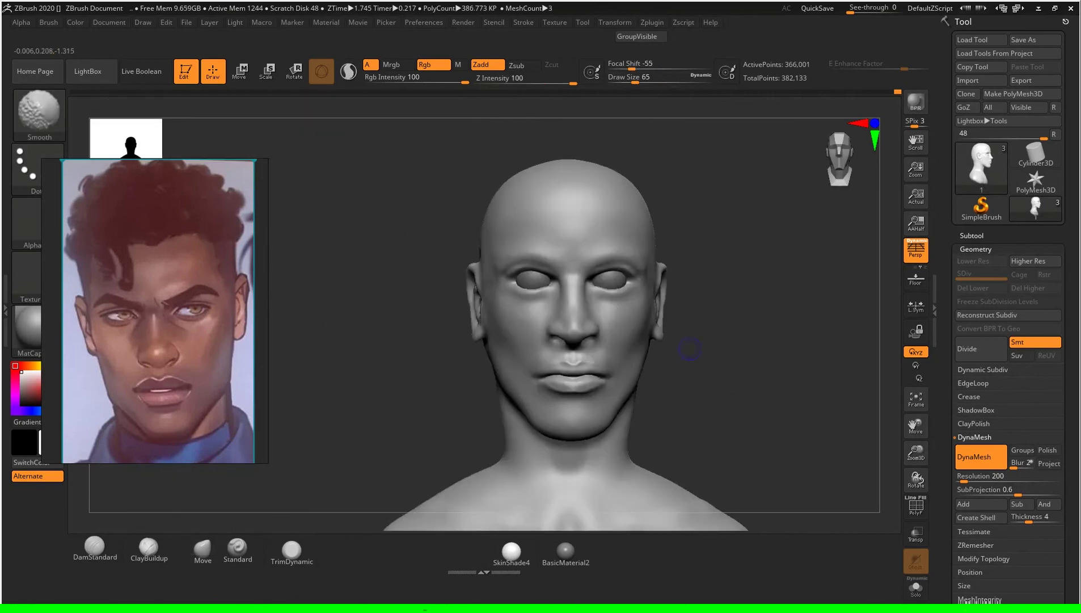
Step: Smooth the area in front of the ear with a brush size of 145
mouse_move(738, 397)
left_mouse_down()
mouse_move(772, 386)
mouse_move(739, 375)
mouse_move(783, 374)
mouse_move(749, 375)
left_mouse_up()
mouse_move(764, 418)
left_mouse_down("alt")
mouse_move(757, 373)
mouse_move(789, 372)
mouse_move(754, 375)
mouse_move(722, 408)
mouse_move(766, 407)
mouse_move(687, 408)
mouse_move(762, 386)
mouse_move(737, 318)
mouse_move(657, 344)
left_mouse_up("alt")
key("s")
key("s")
left_click_drag(784, 335, 777, 335)
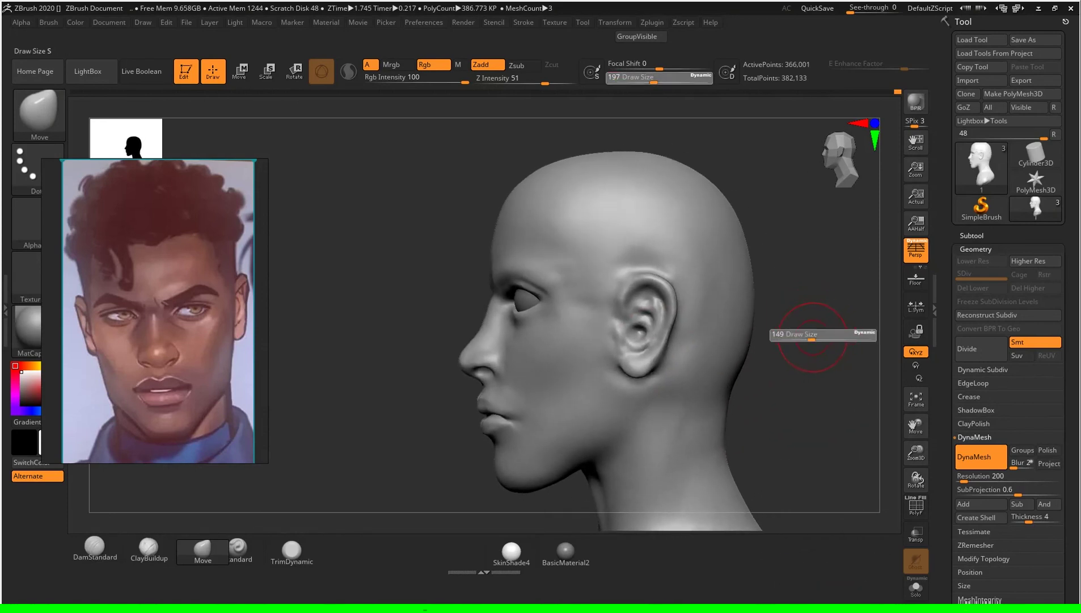
left_click_drag(653, 352, 597, 282, "shift")
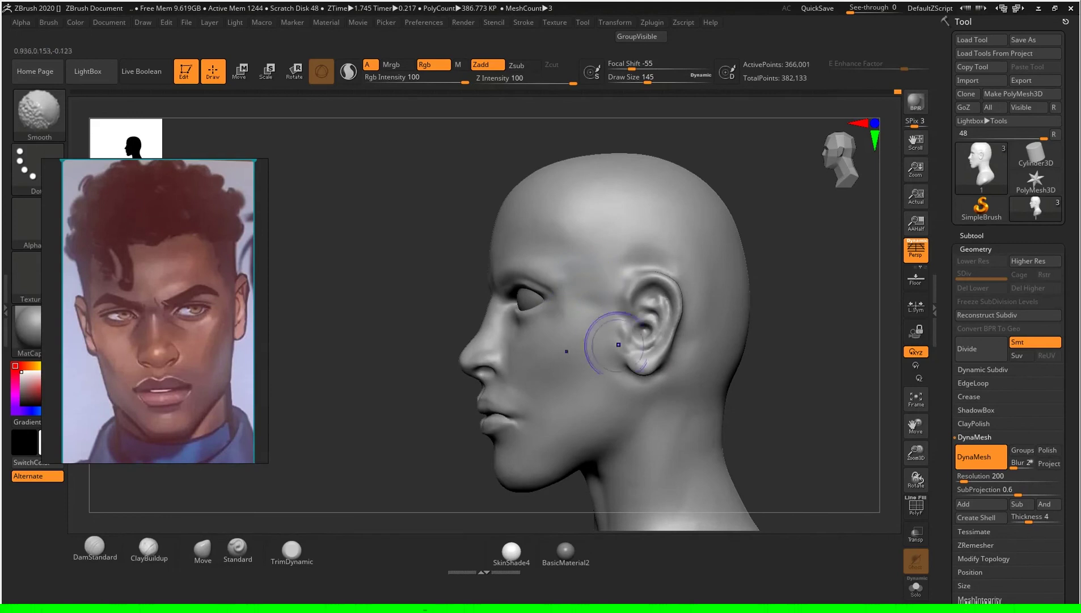
Step: Switch to the Move brush and reduce its size to 97
key("b")
key("m")
key("v")
left_click_drag(825, 385, 788, 373)
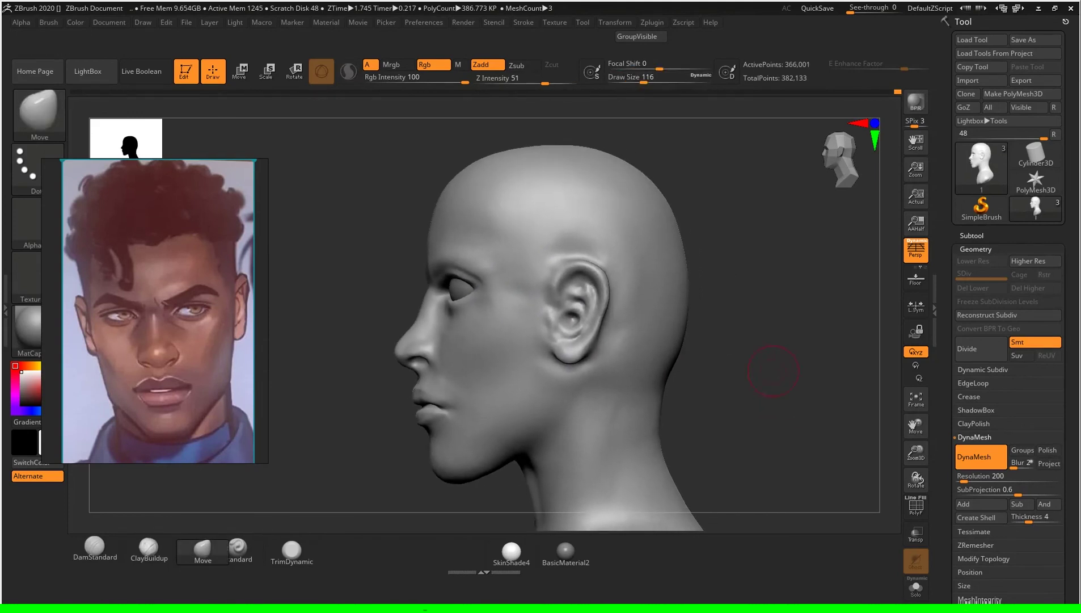
key("s")
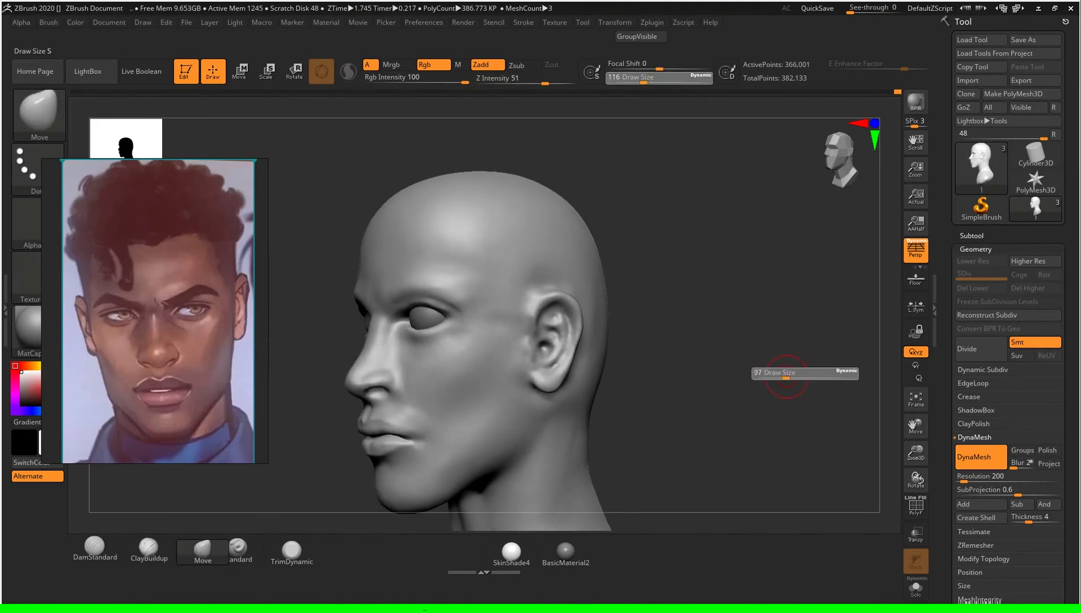
left_click_drag(788, 372, 776, 353)
key("s")
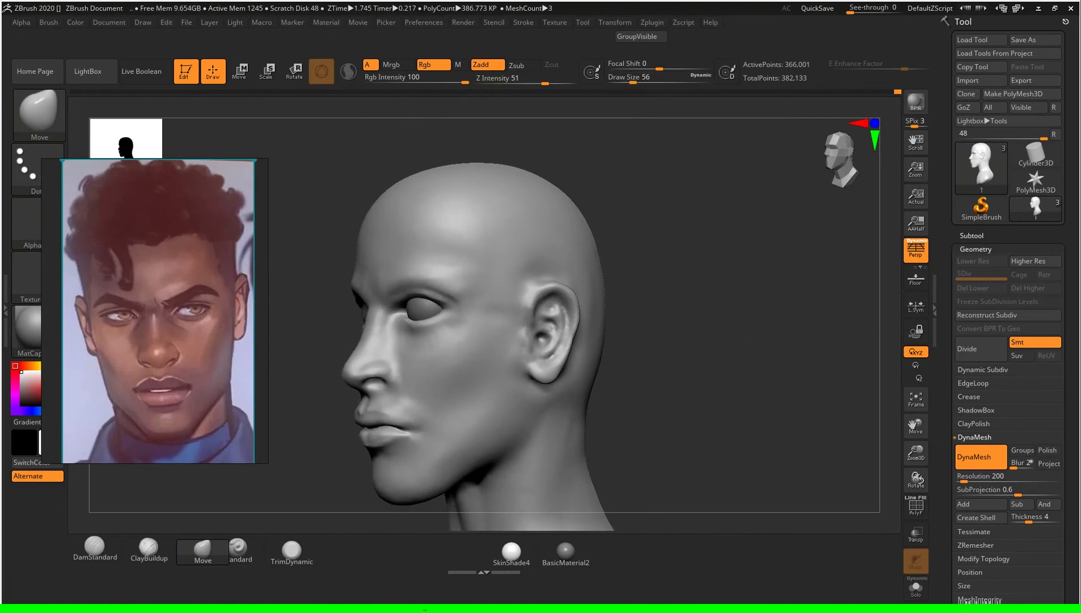
Step: Turn to side profile and build up the side of the head with ClayBuildup and Shift-smoothing
right_click_drag(783, 363, 783, 318, "ctrl")
left_click_drag(783, 340, 746, 369)
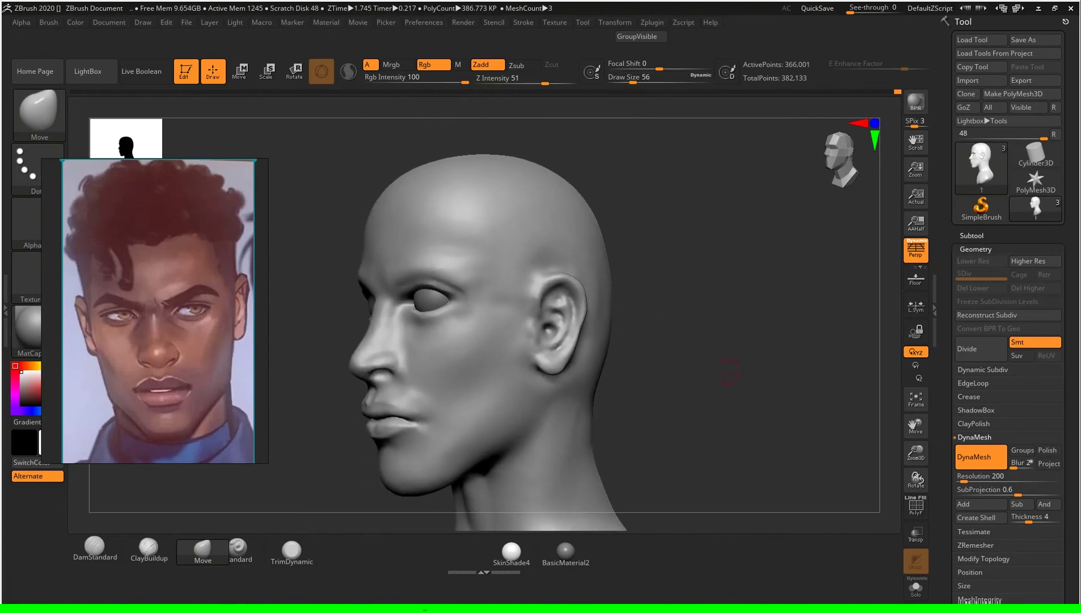
right_click_drag(748, 350, 748, 306, "ctrl")
left_click_drag(749, 307, 554, 344)
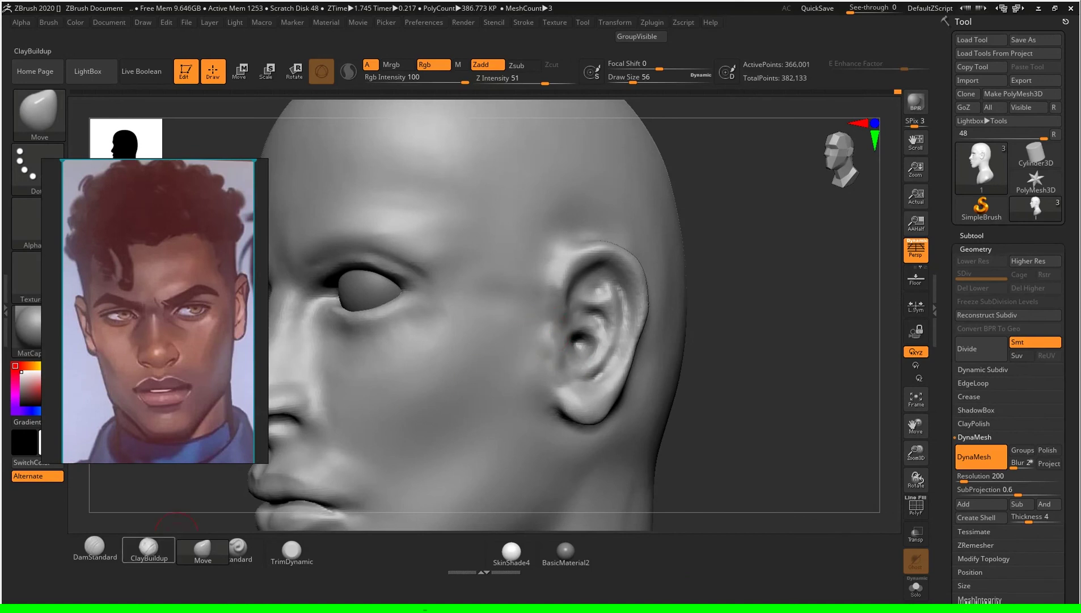
left_click(149, 547)
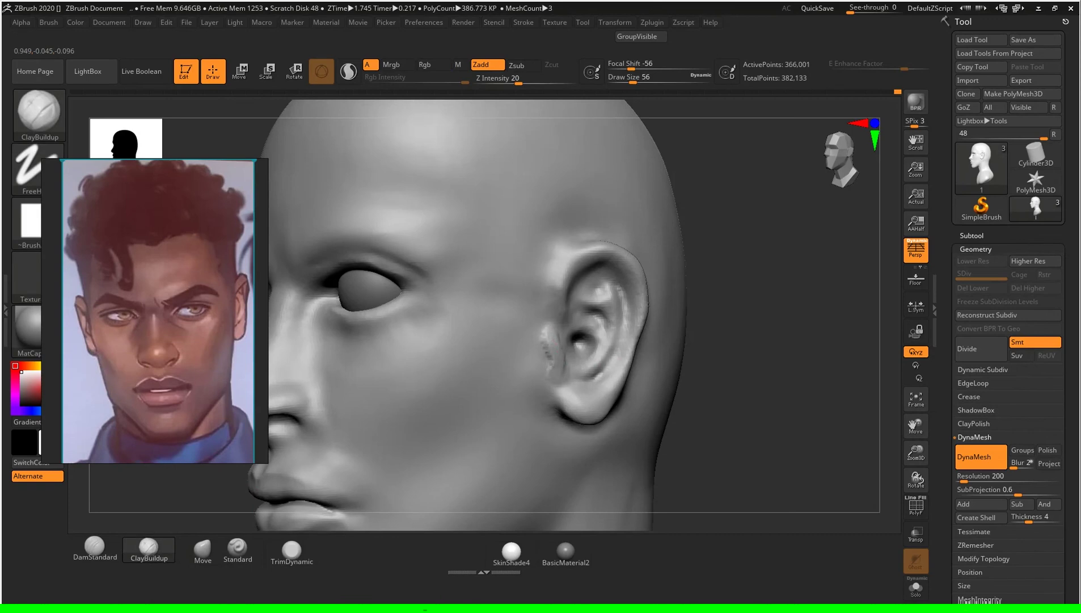
key("shift")
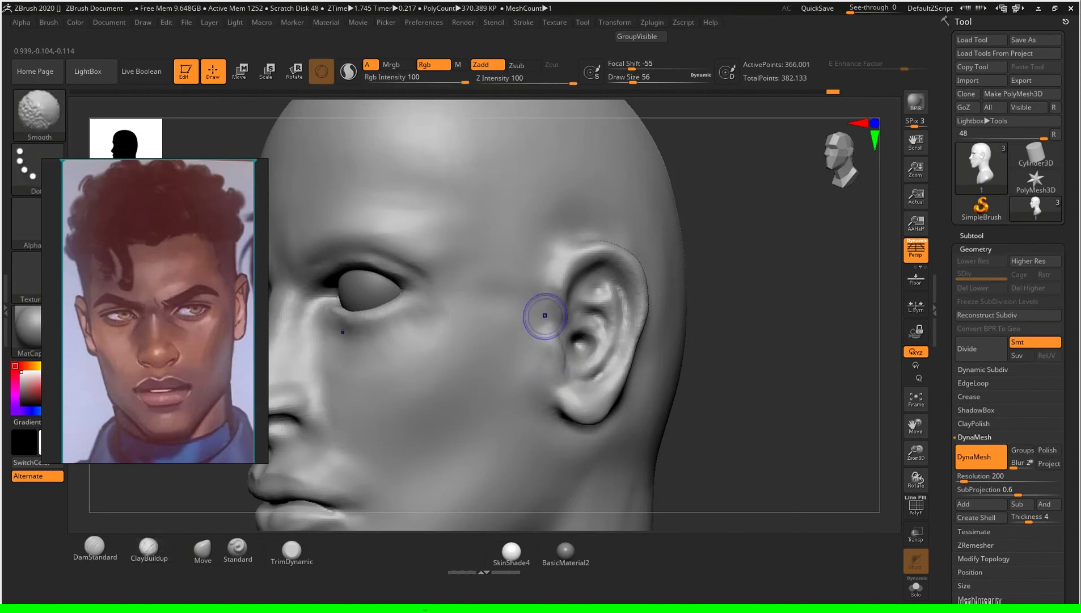
Step: Deepen the folds of the ear with DamStandard at draw size 74
left_click_drag(696, 387, 715, 391, "shift")
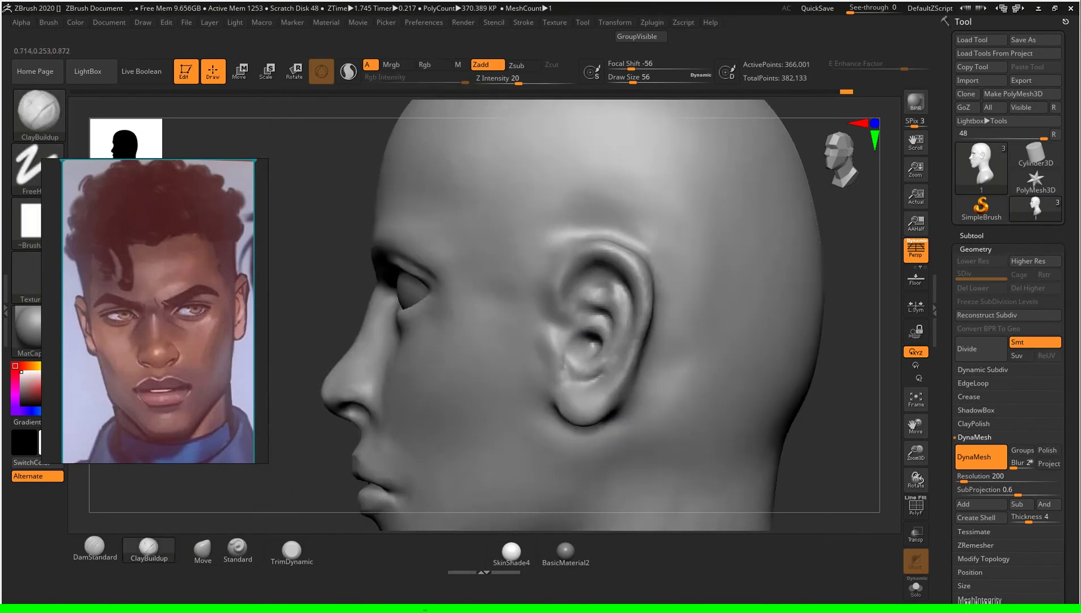
left_click_drag(311, 524, 299, 522)
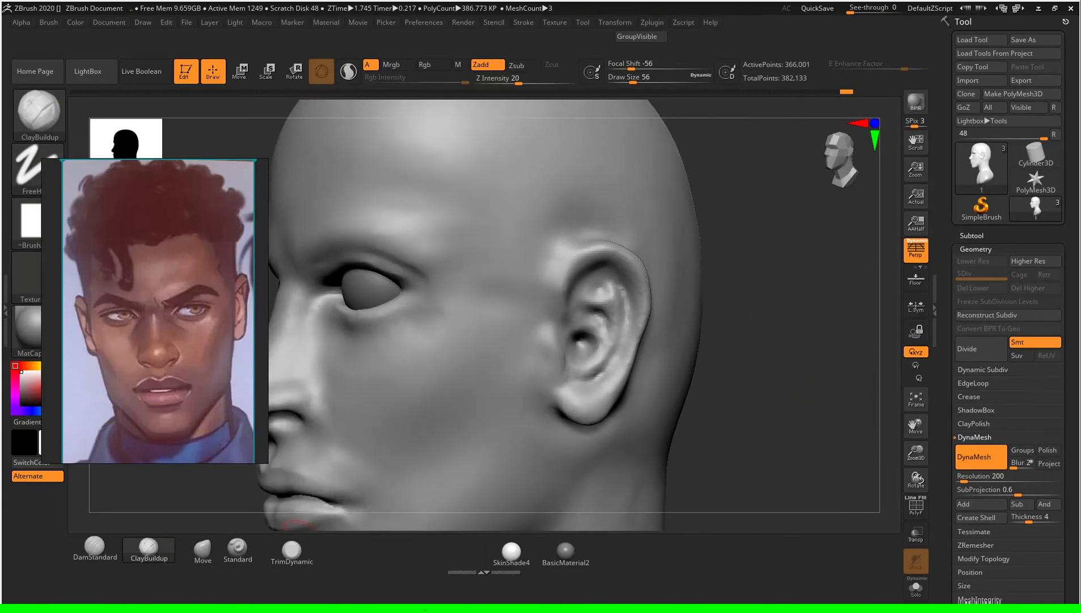
left_click(95, 547)
left_click_drag(806, 392, 619, 384)
type("s74")
key("Return")
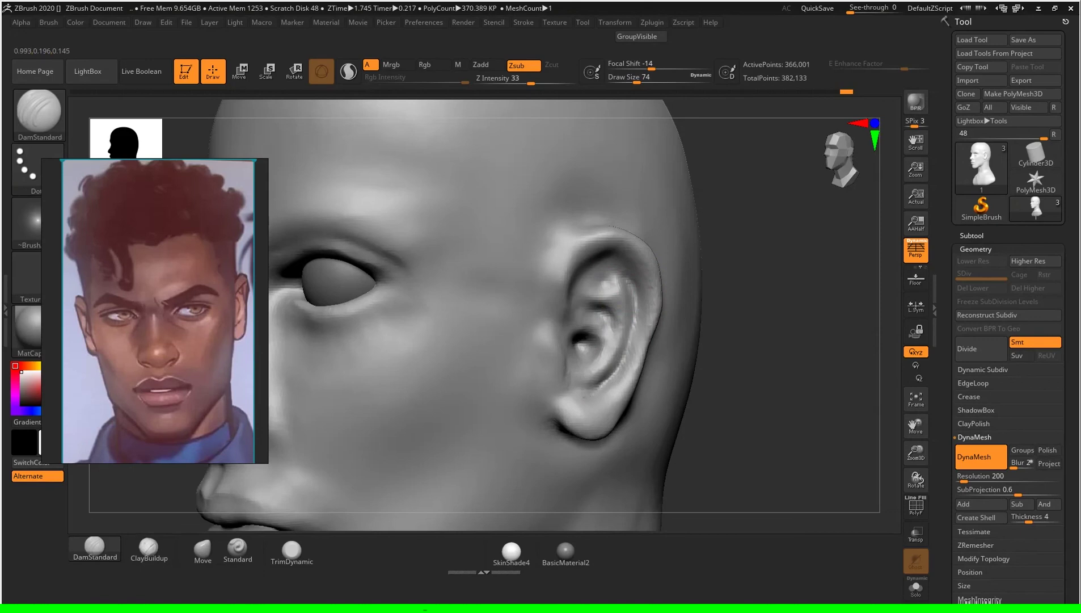
mouse_move(783, 363)
left_mouse_down()
mouse_move(860, 241)
mouse_move(604, 316)
left_mouse_up()
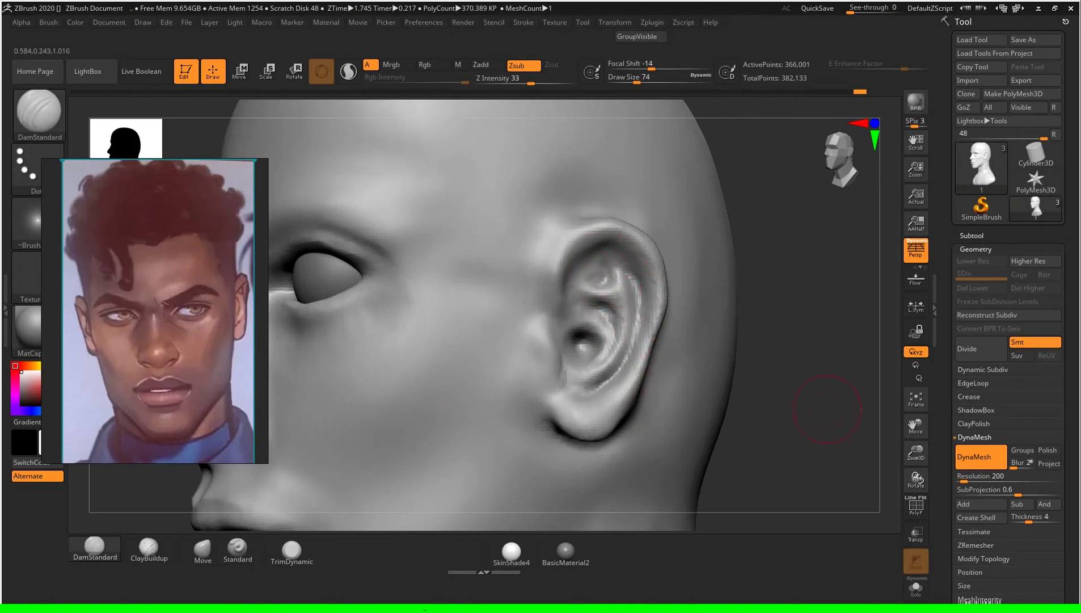
Step: Frame the head in profile and smooth the cheek in front of the ear, brush size 31
key("f")
left_click_drag(795, 408, 783, 397)
right_click_drag(463, 331, 582, 342)
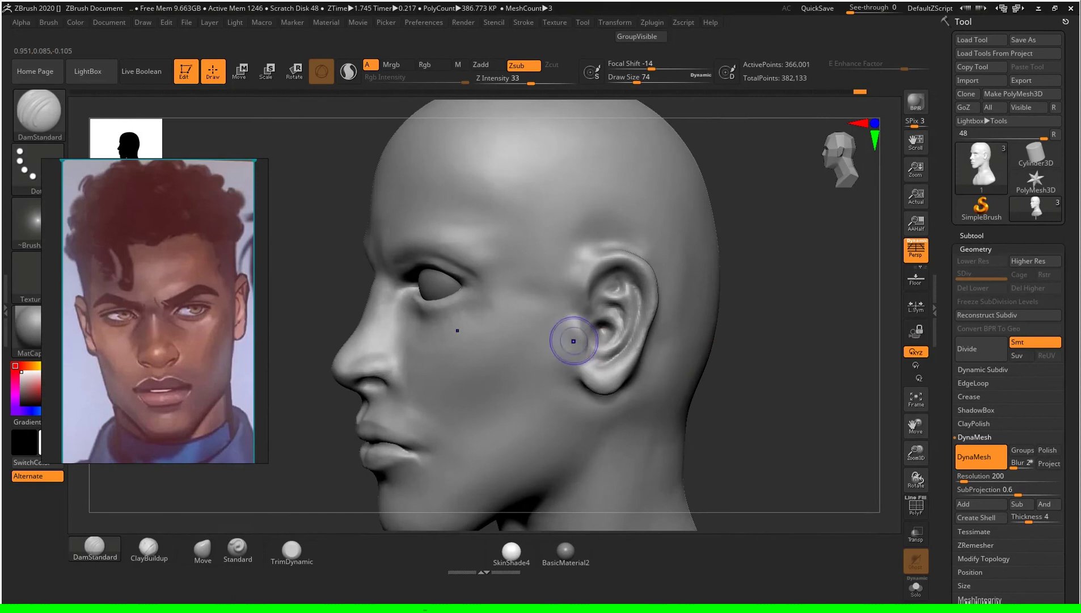
key("shift")
right_click_drag(606, 390, 761, 389)
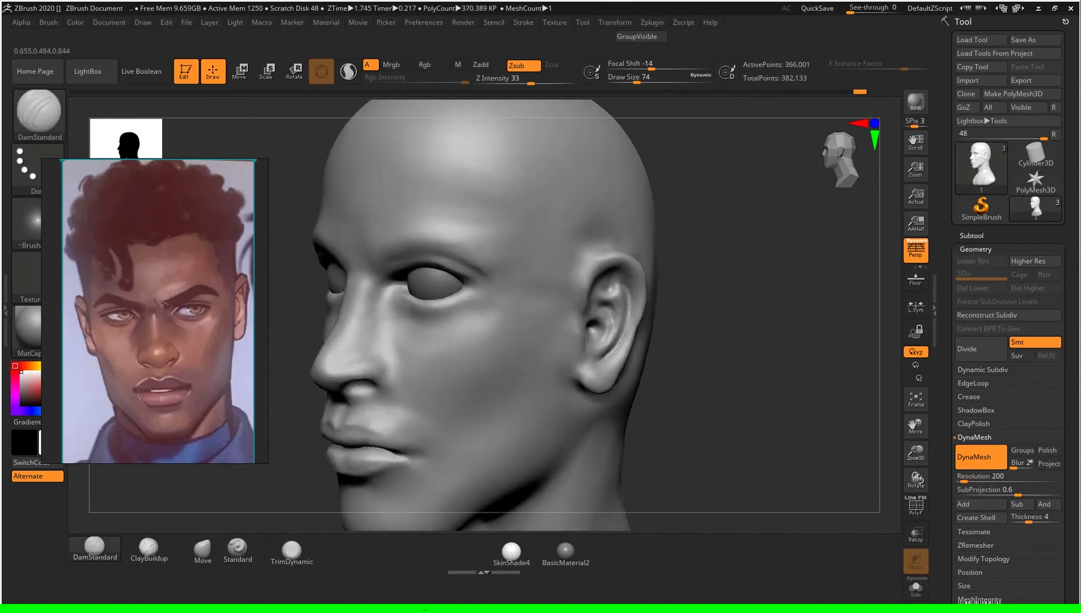
key("s")
left_click_drag(760, 390, 765, 389)
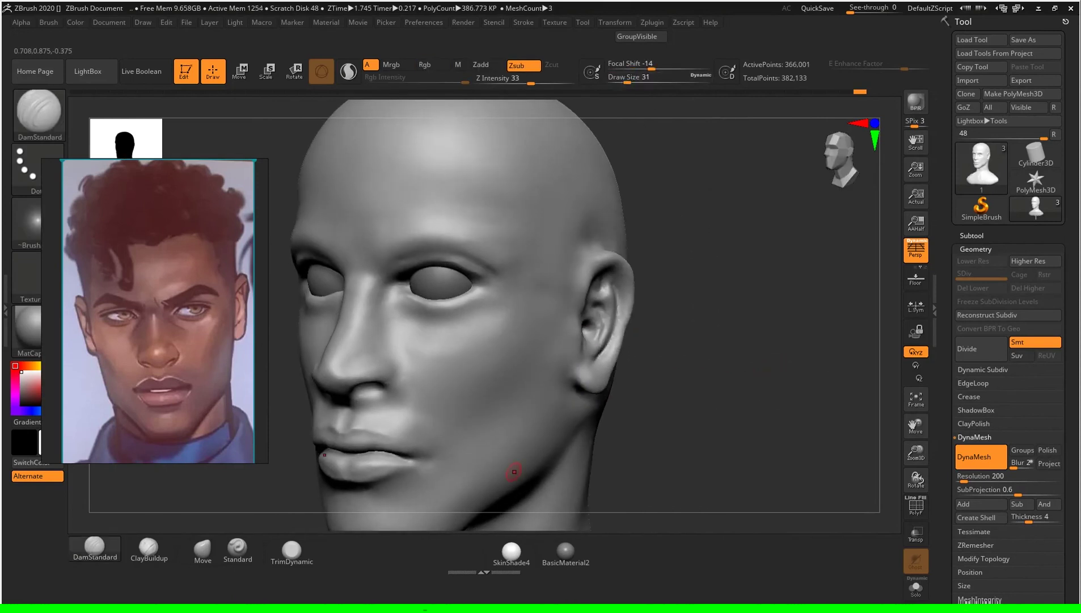
Step: Switch to the Standard brush at draw size 80 and frame the bust in three-quarter view
left_click(238, 548)
right_click_drag(709, 386, 777, 380)
key("s")
left_click_drag(761, 383, 806, 383)
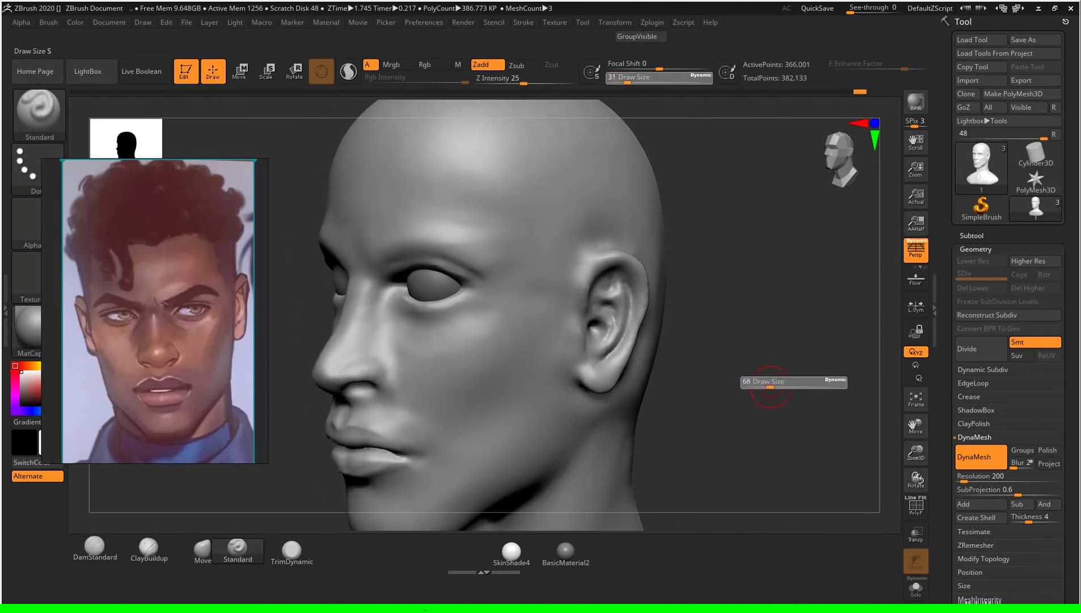
right_click_drag(781, 362, 711, 391, "ctrl")
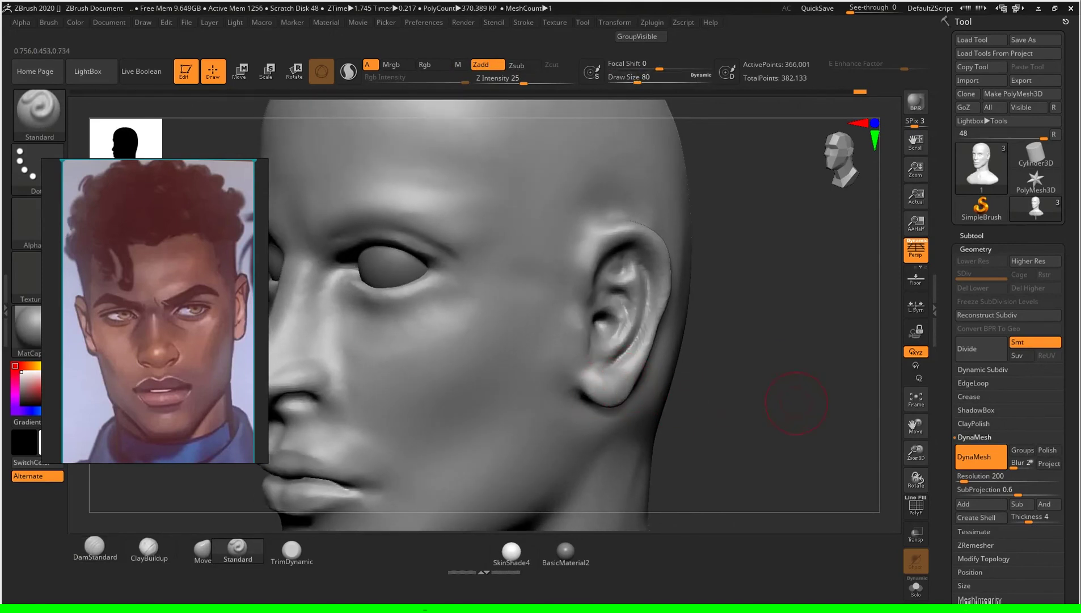
key("f")
mouse_move(796, 402)
right_mouse_down()
mouse_move(896, 379)
mouse_move(766, 386)
mouse_move(840, 385)
mouse_move(772, 366)
mouse_move(793, 361)
mouse_move(699, 359)
mouse_move(768, 374)
mouse_move(806, 369)
right_mouse_up()
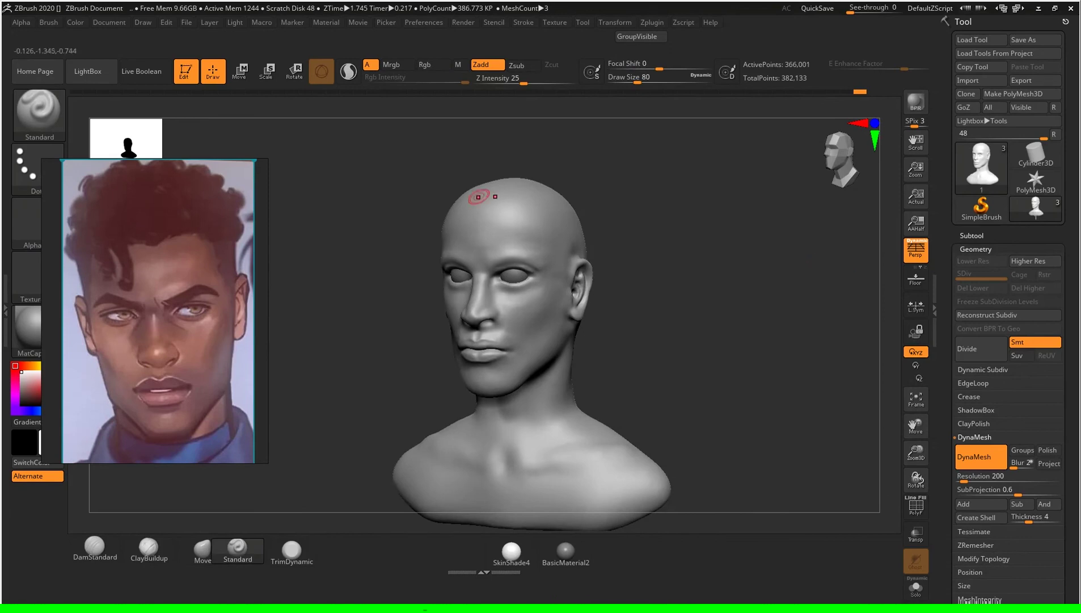
Step: Load the IMM BParts insert-mesh brush and turn the bust to a three-quarter left profile
key("b")
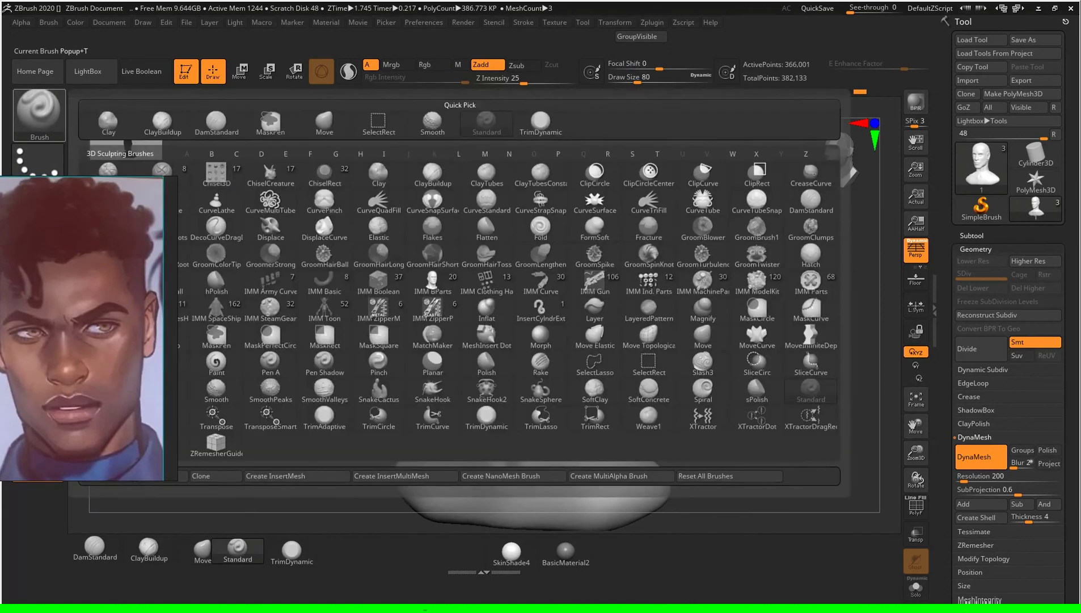
left_click(432, 282)
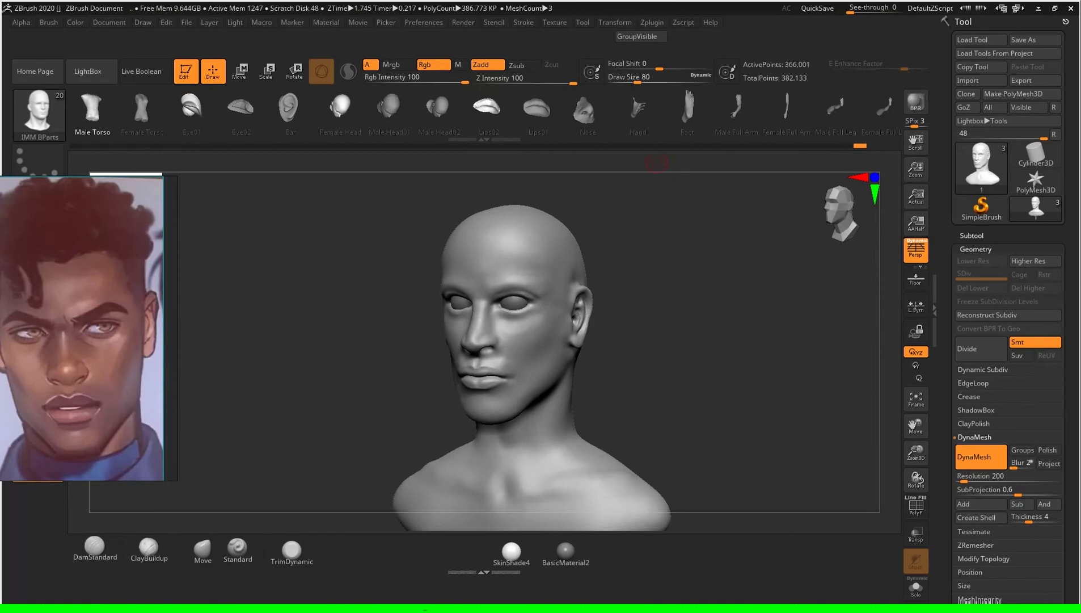
left_click_drag(738, 341, 681, 340)
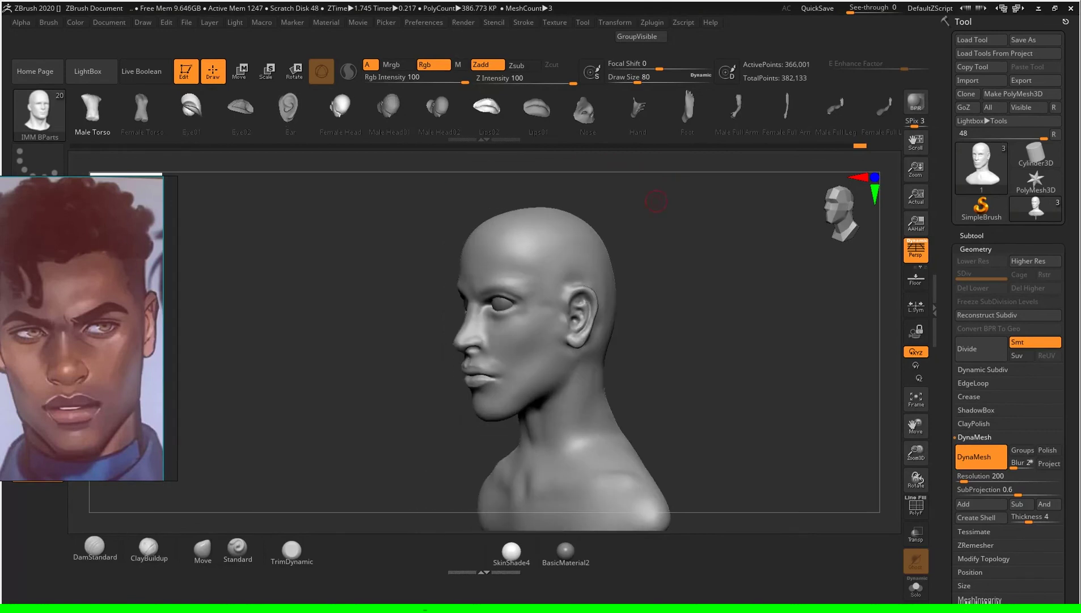
mouse_move(886, 114)
left_mouse_down()
mouse_move(689, 114)
mouse_move(904, 113)
left_mouse_up()
mouse_move(624, 341)
left_mouse_down("shift")
mouse_move(682, 339)
mouse_move(724, 381)
mouse_move(874, 381)
left_mouse_up("shift")
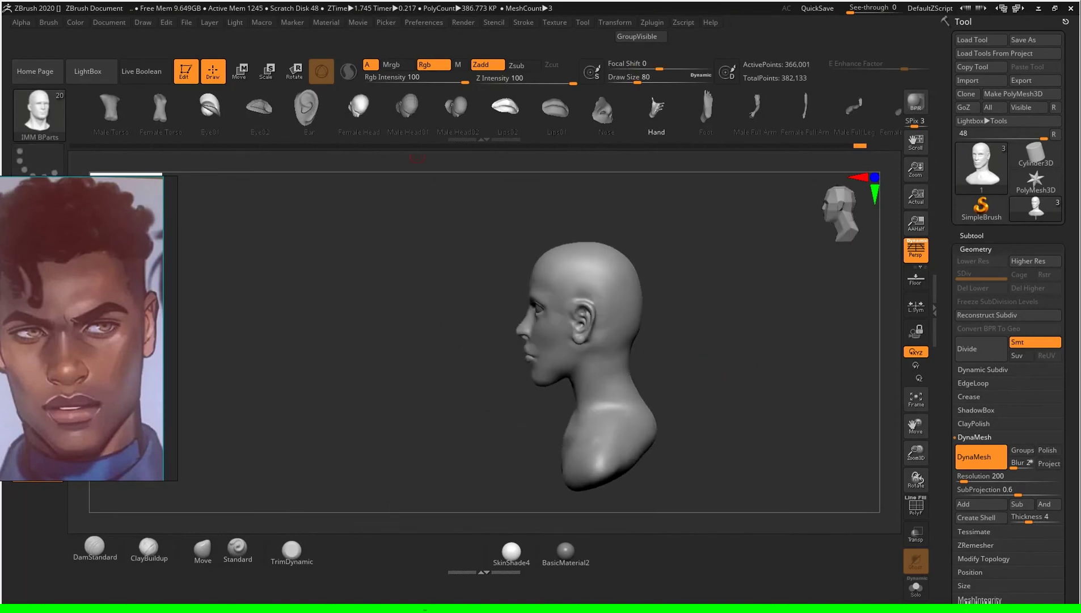
Step: Review the bust from the front at closer zoom, then reopen the brush library
mouse_move(388, 322)
left_mouse_down("shift")
mouse_move(721, 377)
mouse_move(596, 377)
mouse_move(596, 340)
mouse_move(587, 384)
mouse_move(681, 384)
mouse_move(567, 384)
left_mouse_up("shift")
mouse_move(738, 352)
left_mouse_down("alt")
mouse_move(760, 386)
mouse_move(828, 375)
mouse_move(728, 360)
mouse_move(814, 362)
mouse_move(750, 391)
mouse_move(675, 392)
mouse_move(749, 300)
mouse_move(699, 393)
mouse_move(623, 412)
mouse_move(656, 389)
mouse_move(715, 390)
left_mouse_up("alt")
mouse_move(700, 345)
left_mouse_down()
mouse_move(700, 378)
mouse_move(729, 375)
mouse_move(681, 358)
mouse_move(679, 381)
mouse_move(653, 381)
mouse_move(680, 382)
left_mouse_up()
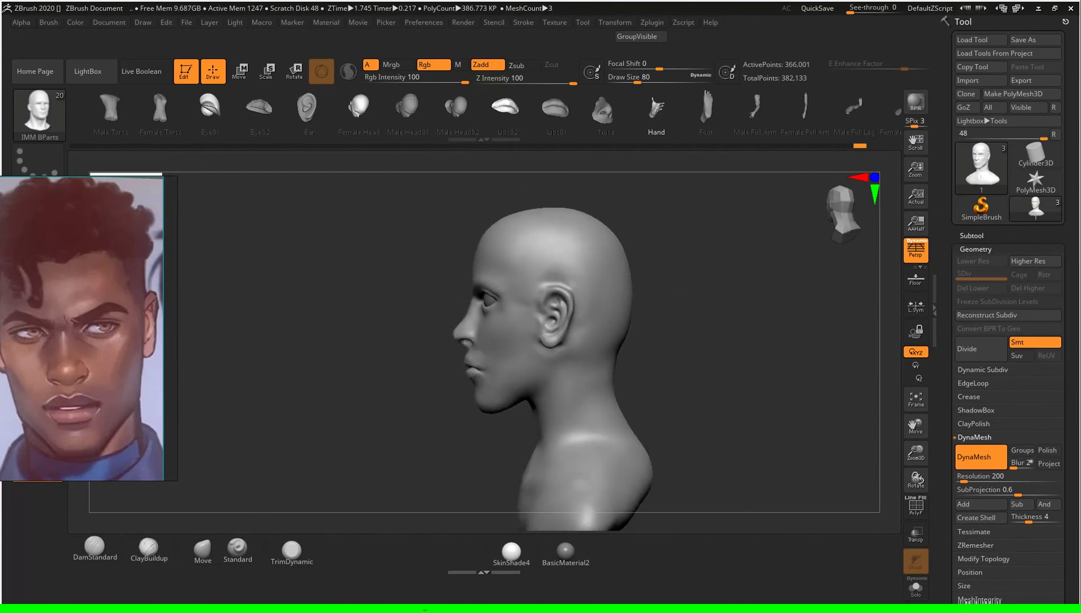
left_click(39, 114)
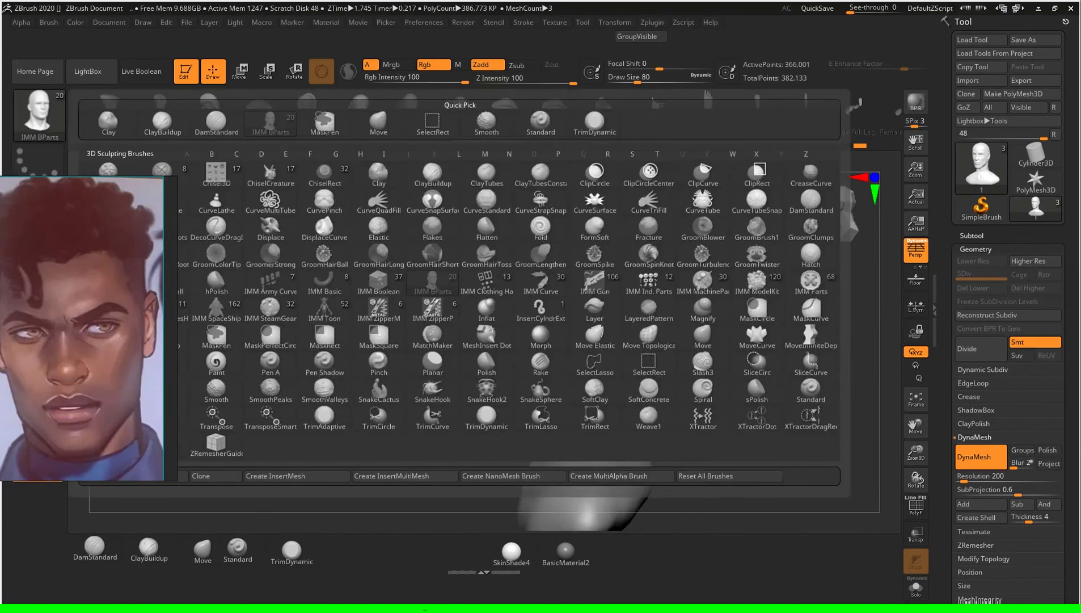
Step: Build up around the ear and back of the head with an enlarged ClayBuildup brush
left_click(541, 121)
left_click_drag(681, 381, 652, 382)
right_click_drag(404, 340, 404, 322, "ctrl")
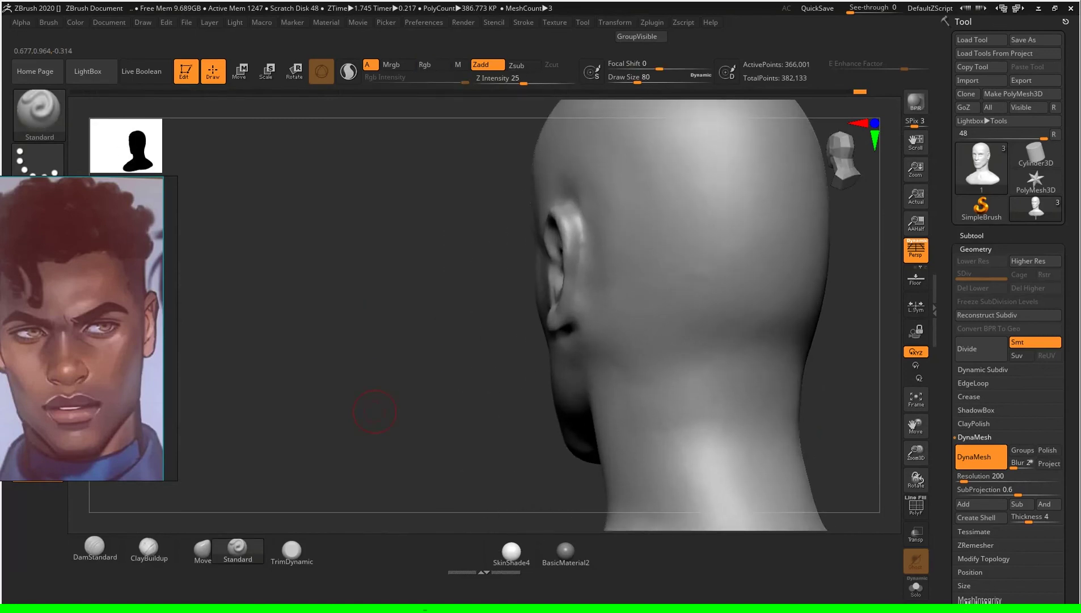
left_click(149, 546)
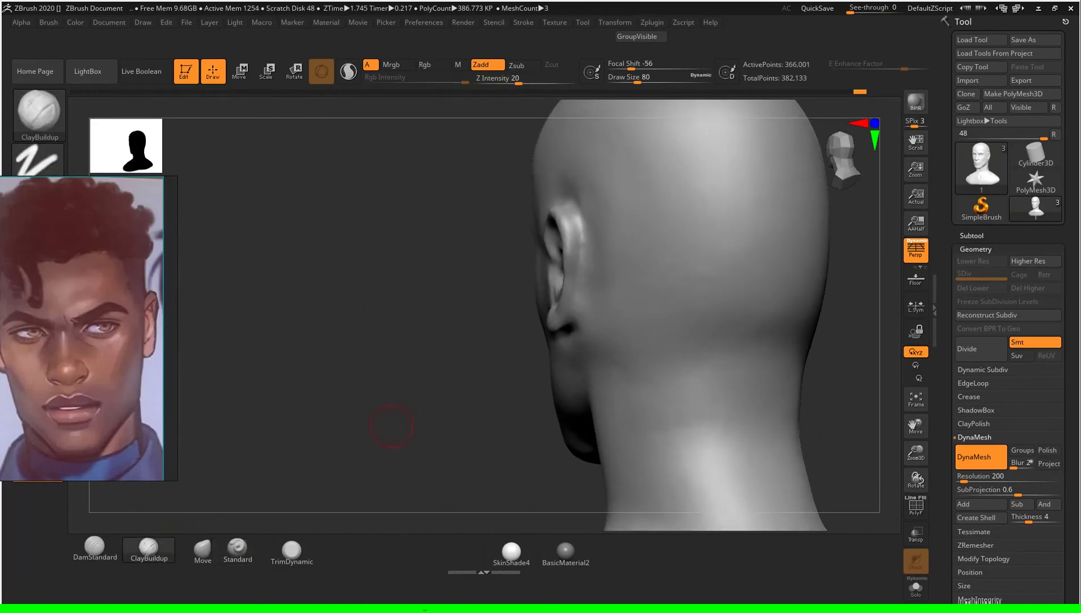
key("s")
mouse_move(363, 397)
left_mouse_down()
mouse_move(388, 374)
mouse_move(378, 368)
left_mouse_up()
key("s")
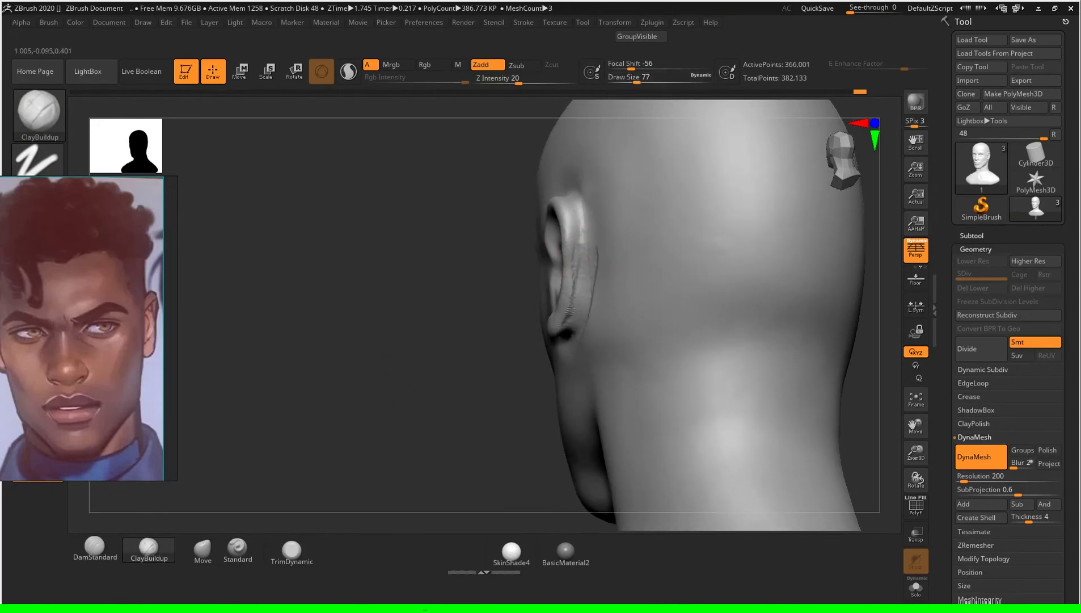
key("shift")
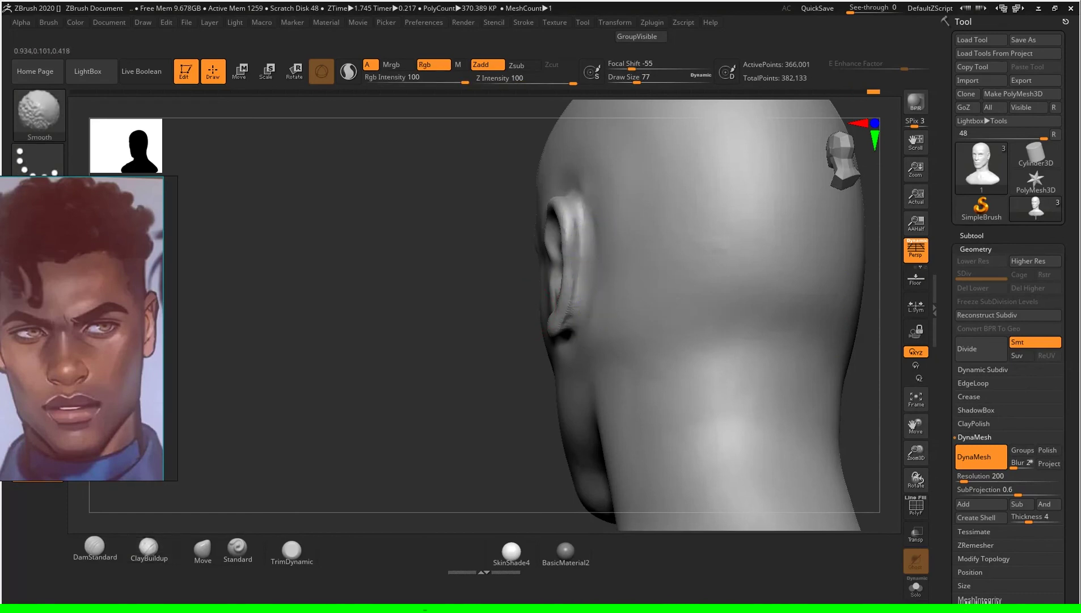
Step: Orbit around the face and smooth the jaw area below the ear
left_click_drag(255, 340, 408, 333)
key("shift")
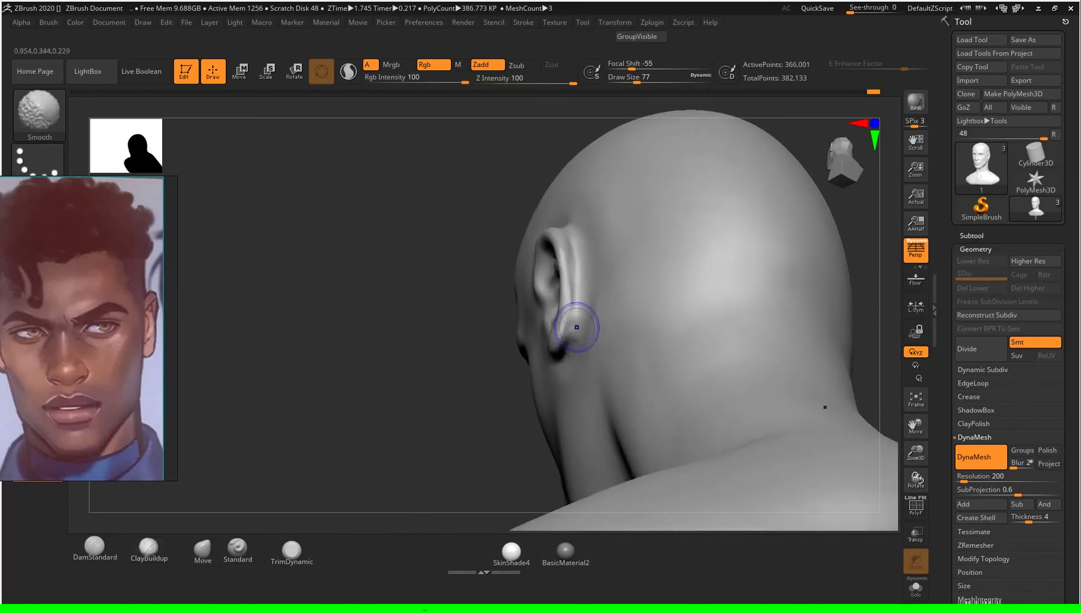
left_click_drag(577, 351, 785, 374)
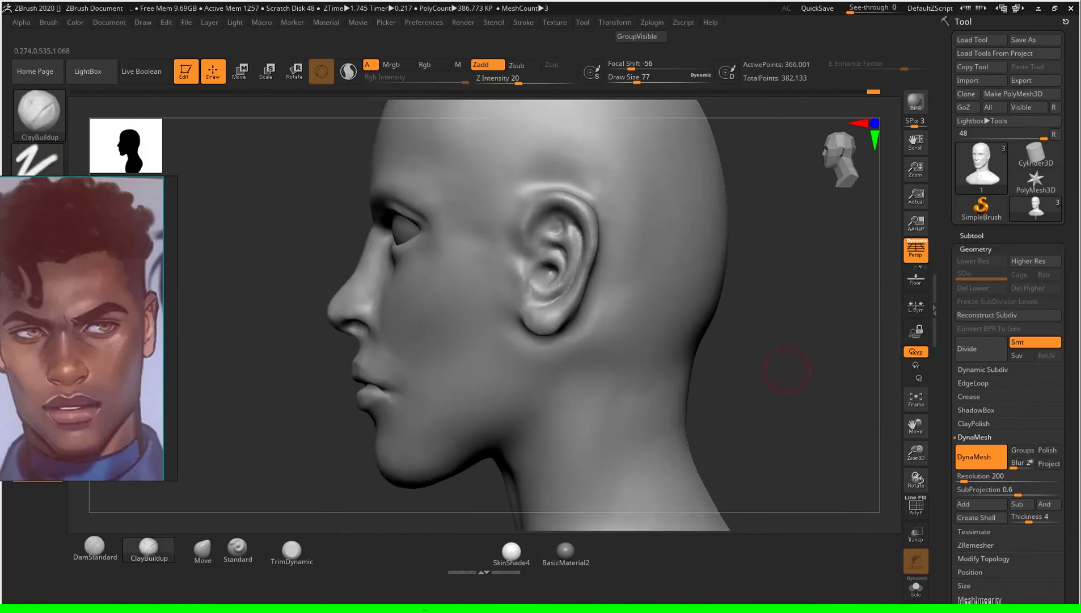
left_click_drag(681, 341, 624, 340)
mouse_move(681, 284)
left_mouse_down("alt")
mouse_move(681, 171)
mouse_move(681, 227)
left_mouse_up("alt")
left_click_drag(747, 295, 747, 252)
left_click_drag(738, 313, 624, 340)
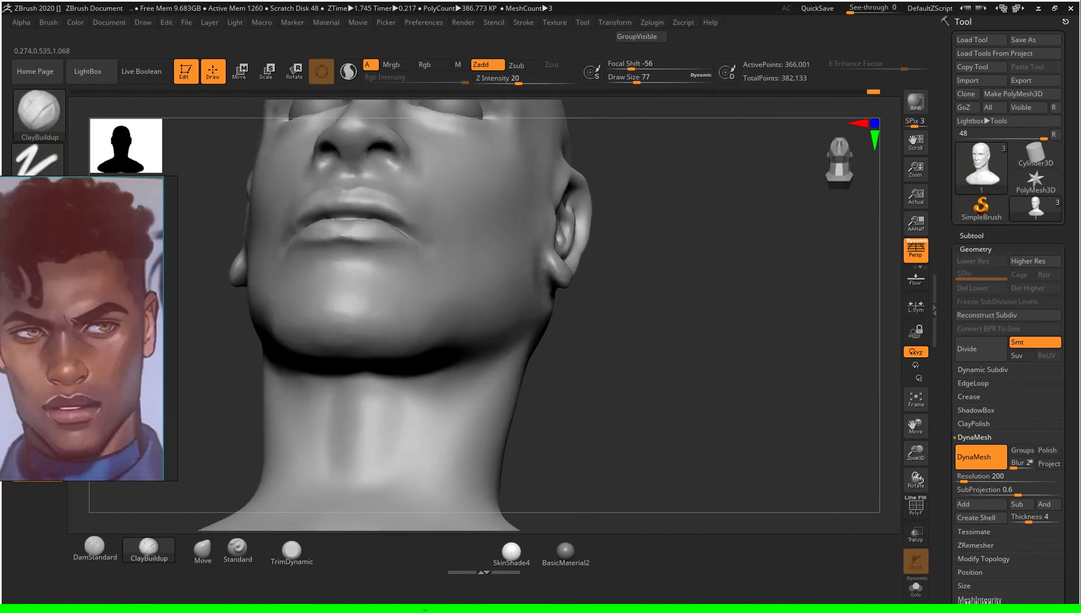
key("shift")
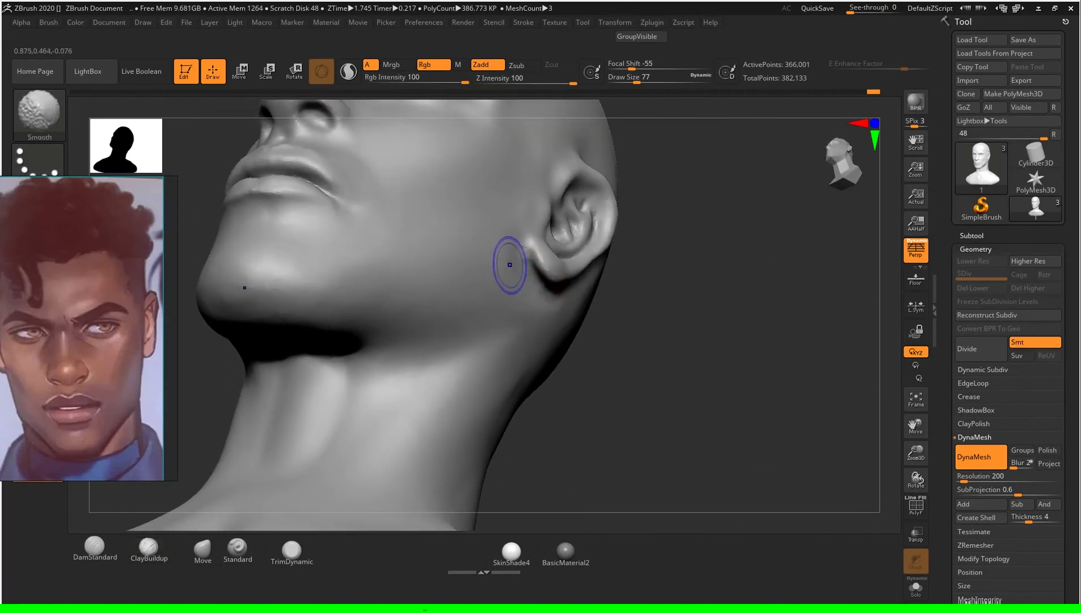
mouse_move(710, 342)
left_mouse_down("shift")
mouse_move(750, 375)
mouse_move(743, 345)
mouse_move(652, 346)
left_mouse_up("shift")
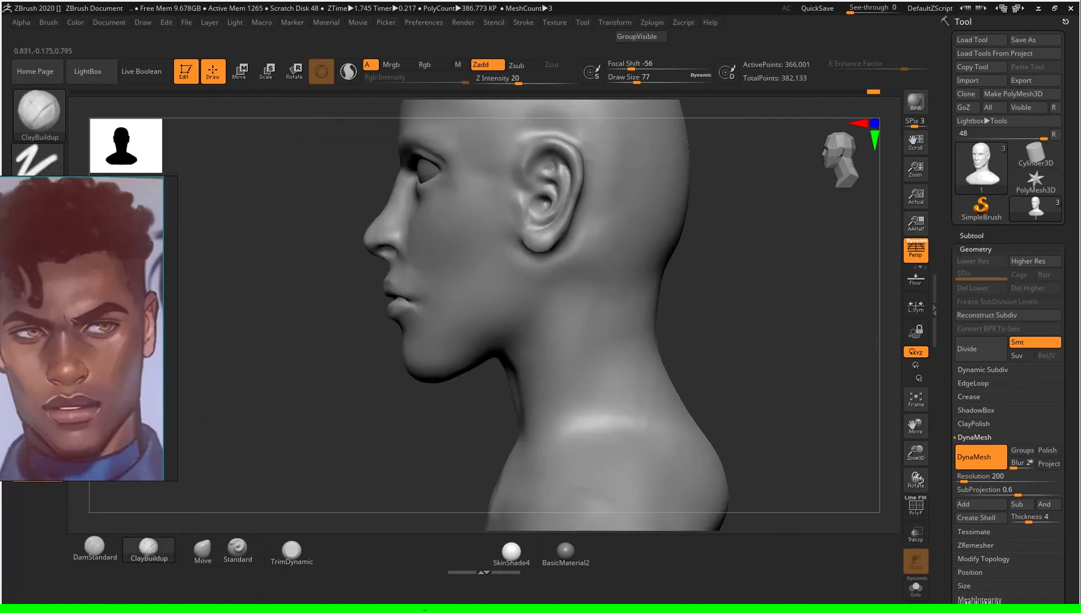
Step: Switch to the Move brush at size 108 and view the face near-frontally
left_click(203, 548)
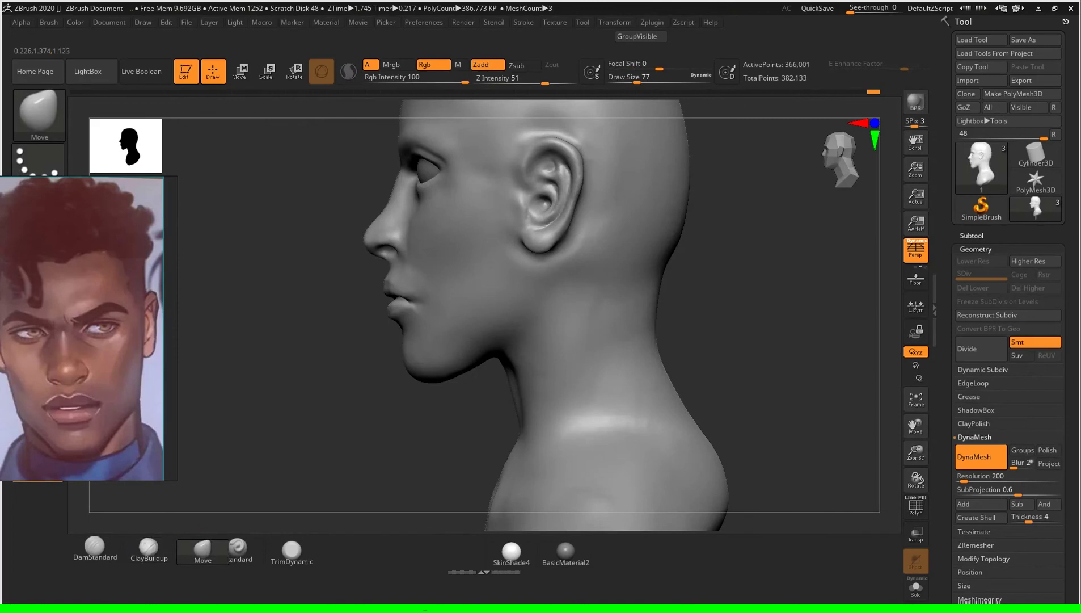
left_click_drag(765, 284, 709, 295)
mouse_move(765, 340)
left_mouse_down("alt")
mouse_move(766, 283)
mouse_move(765, 333)
left_mouse_up("alt")
key("s")
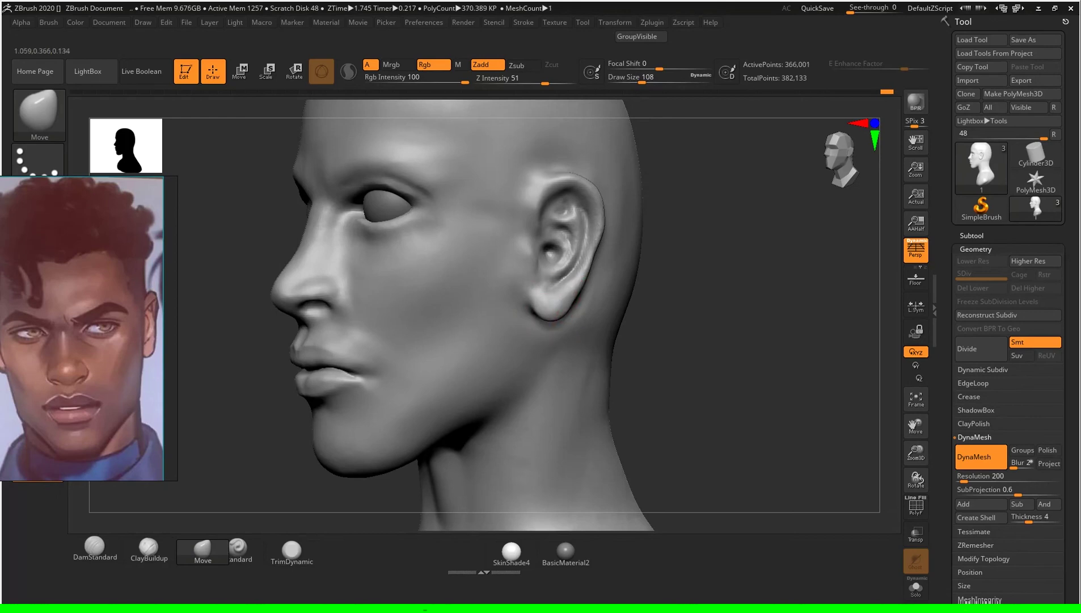
mouse_move(775, 334)
left_mouse_down()
mouse_move(828, 340)
mouse_move(506, 349)
left_mouse_up()
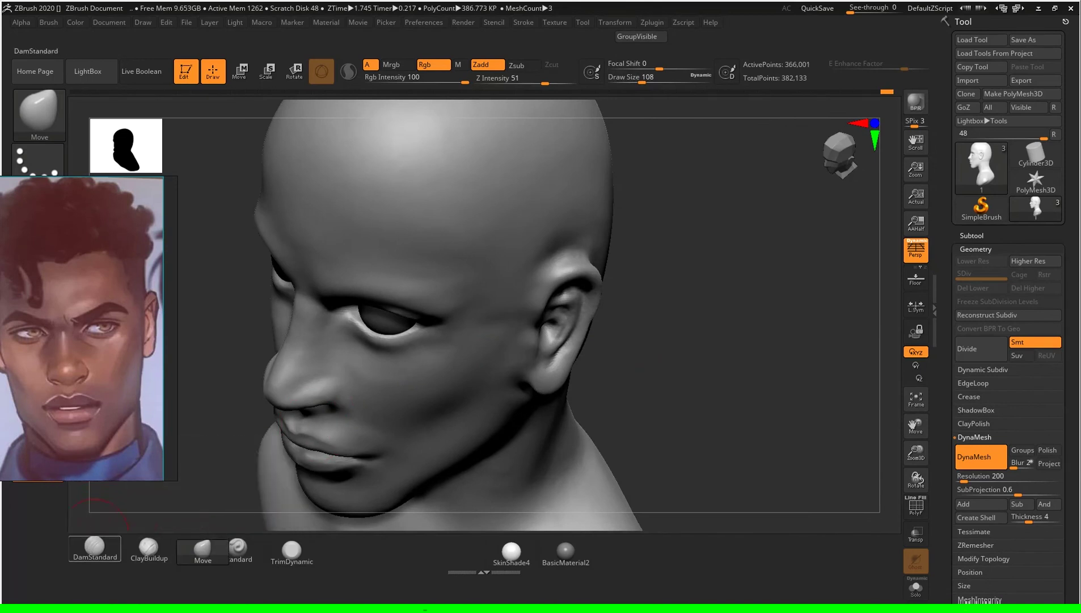
Step: Carve sharper creases into the ear folds with DamStandard, then frame the bust in profile
left_click(95, 546)
mouse_move(738, 340)
left_mouse_down()
mouse_move(692, 340)
mouse_move(897, 314)
mouse_move(645, 309)
left_mouse_up()
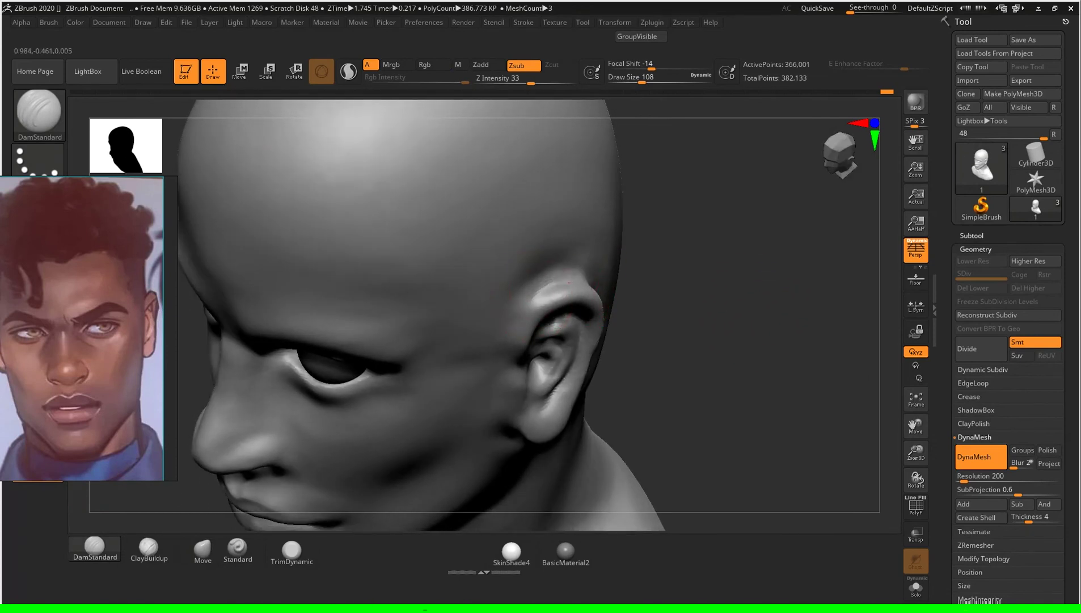
left_click_drag(766, 329, 560, 303)
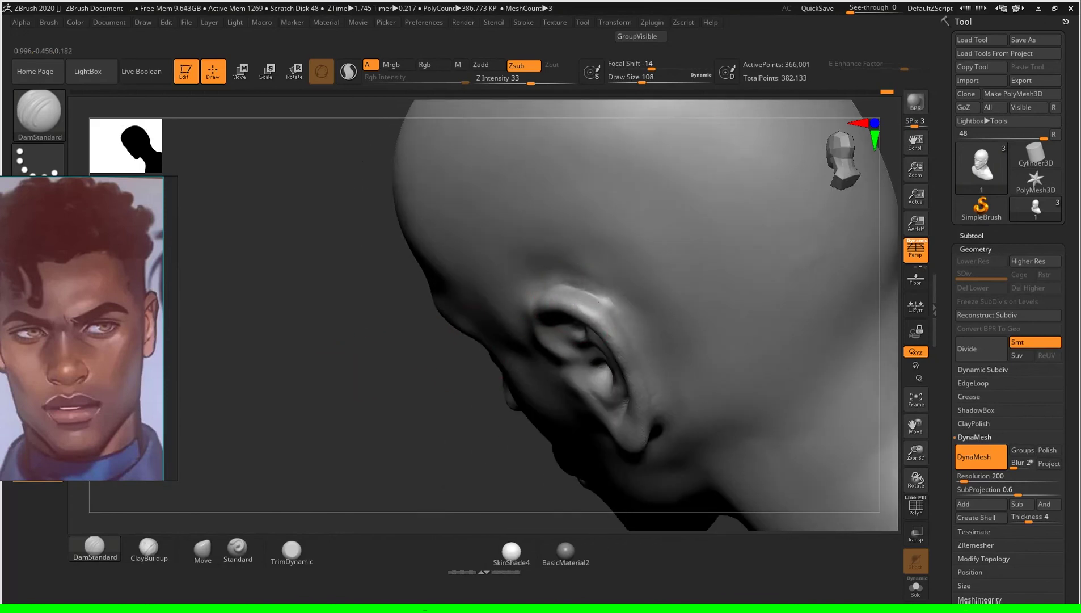
right_click_drag(629, 419, 633, 363)
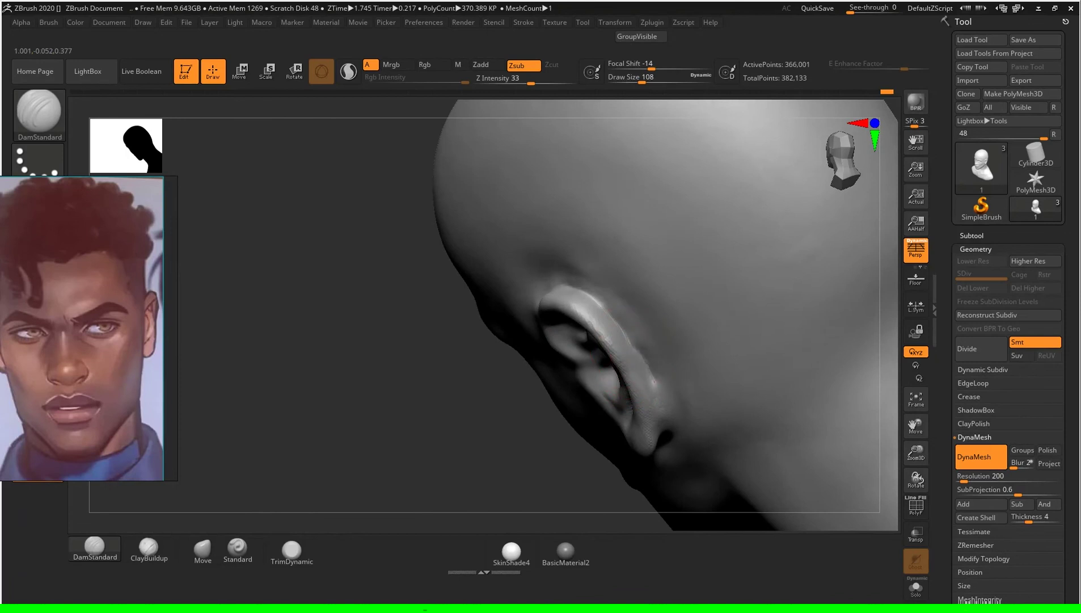
left_click_drag(401, 409, 555, 294)
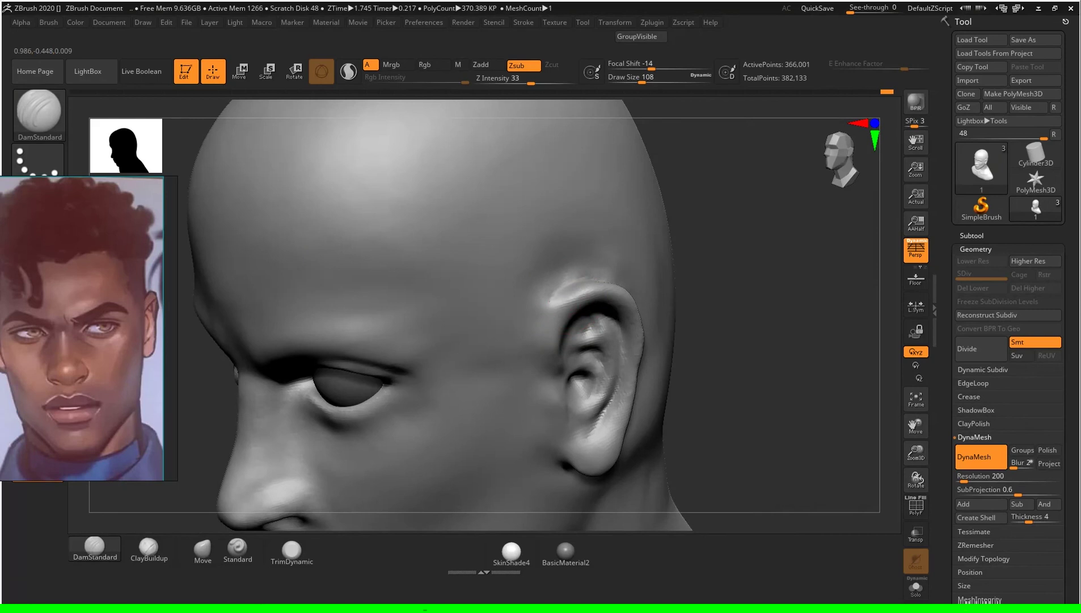
key("f")
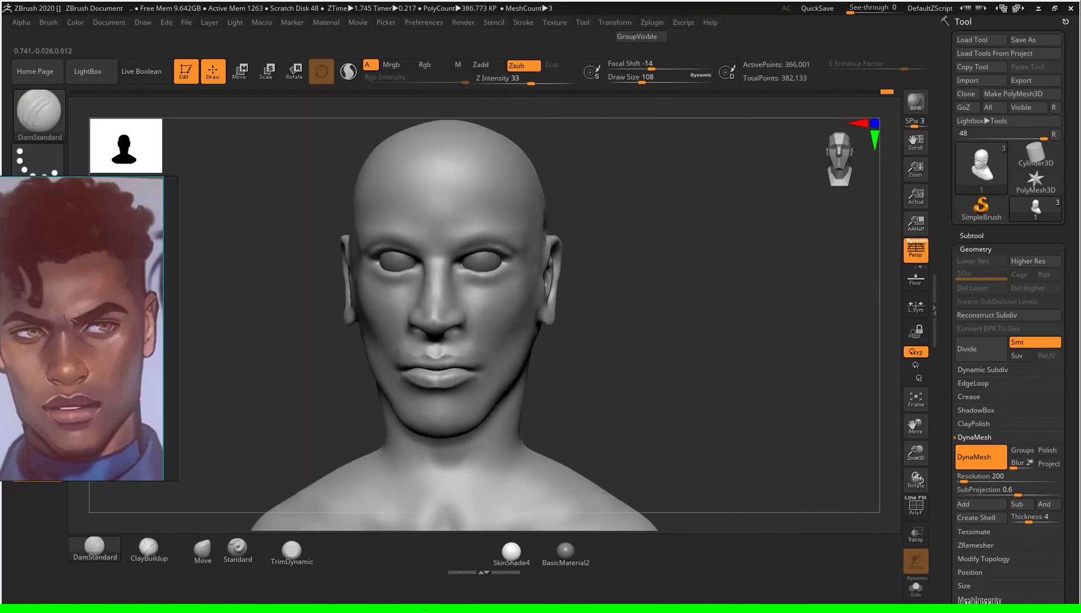
left_click_drag(736, 366, 794, 358)
left_click_drag(567, 340, 724, 337)
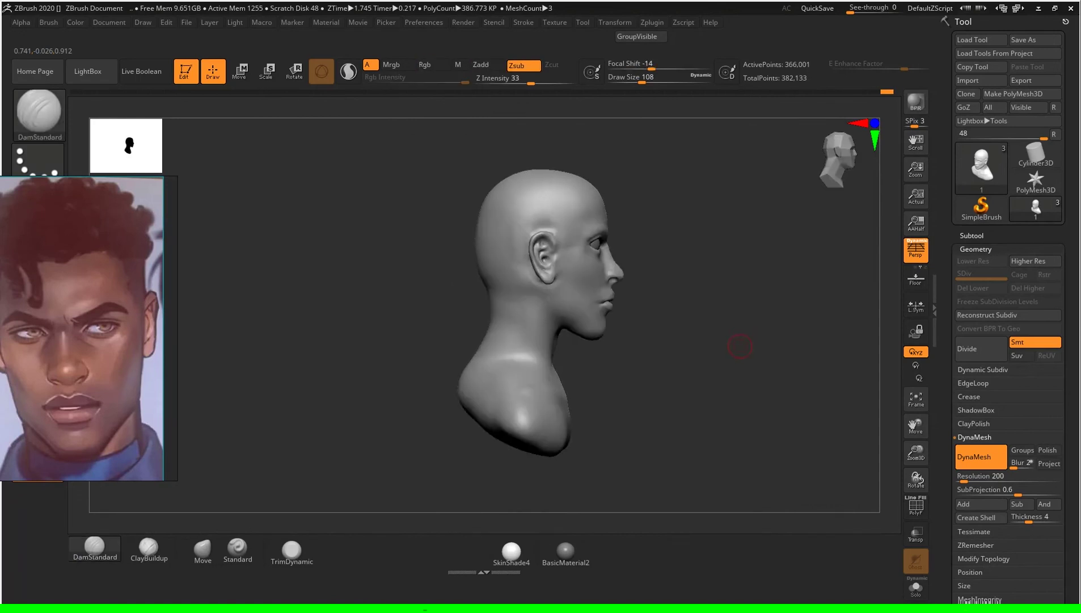
Step: Set the Move brush to size 517, then 372, with the bust facing front
key("s")
left_click_drag(776, 346, 753, 348)
left_click(202, 547)
key("s")
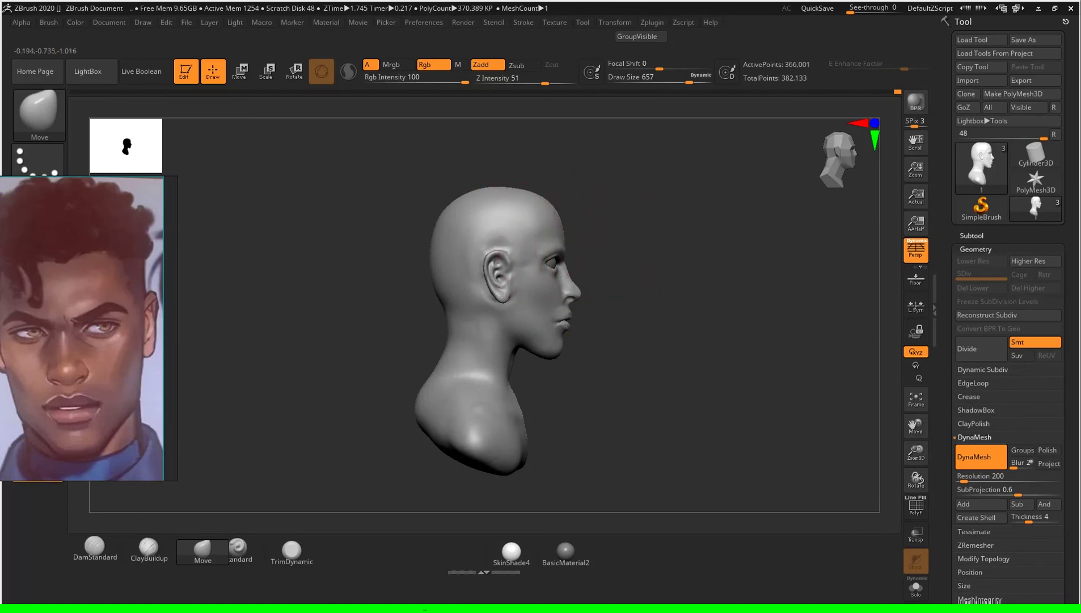
mouse_move(613, 249)
left_mouse_down()
mouse_move(704, 289)
mouse_move(721, 311)
left_mouse_up()
key("s")
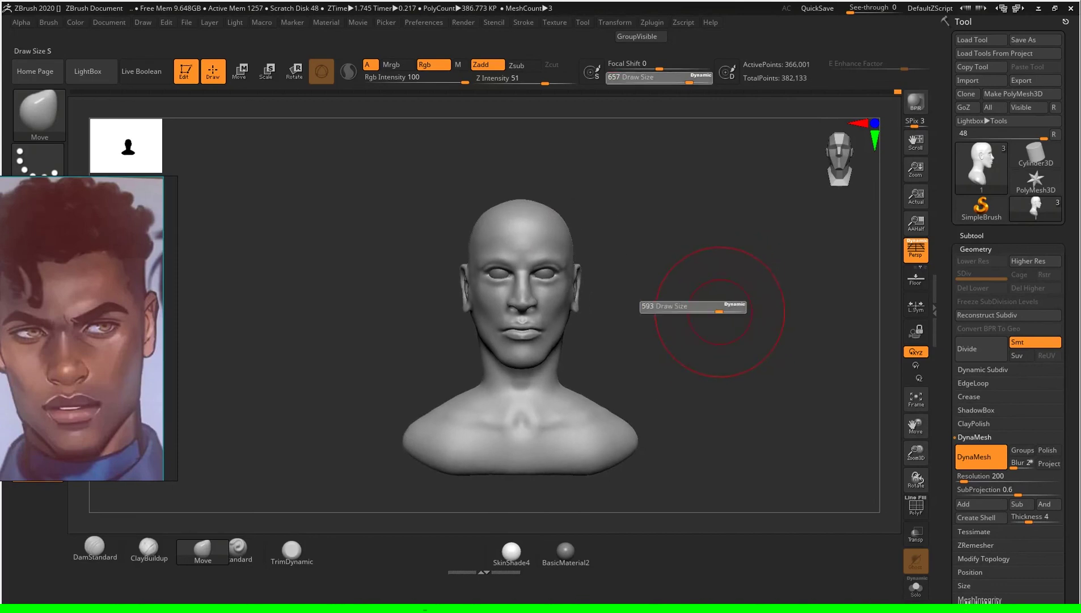
mouse_move(732, 312)
left_mouse_down("alt")
mouse_move(756, 308)
mouse_move(705, 299)
left_mouse_up("alt")
key("s")
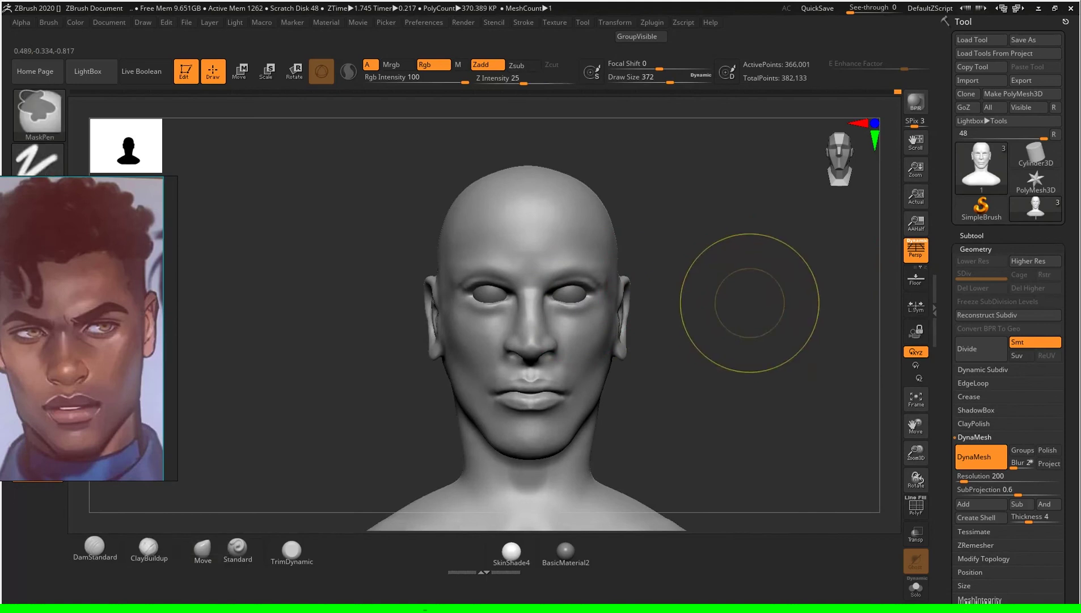
Step: Reduce the brush to 158, then push the eyeball subtool slightly deeper with the gizmo
key("s")
left_click_drag(739, 304, 713, 305)
left_click(584, 290, "alt")
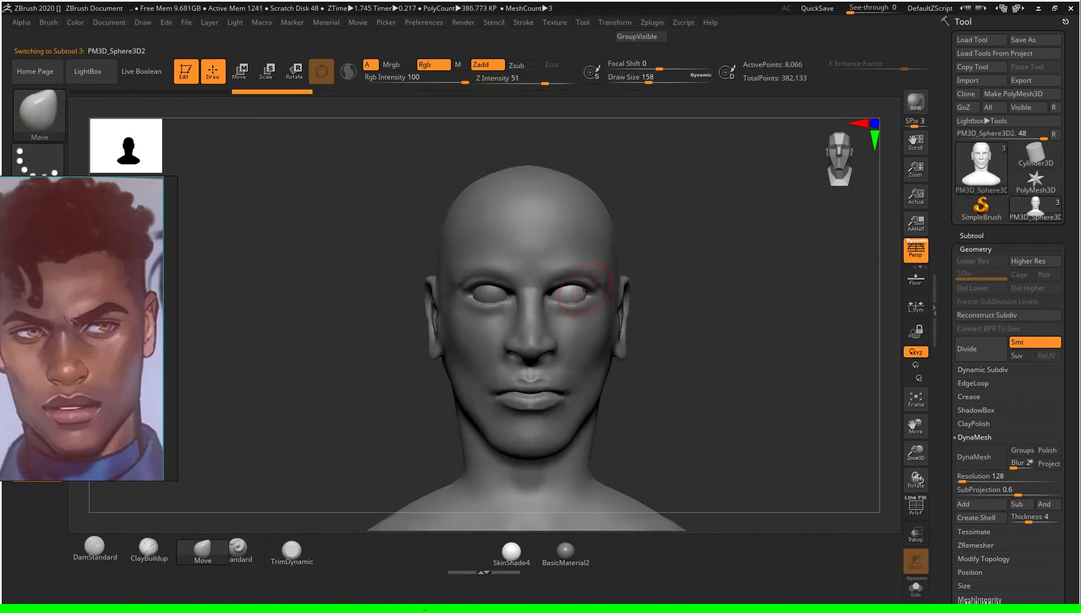
left_click(972, 236)
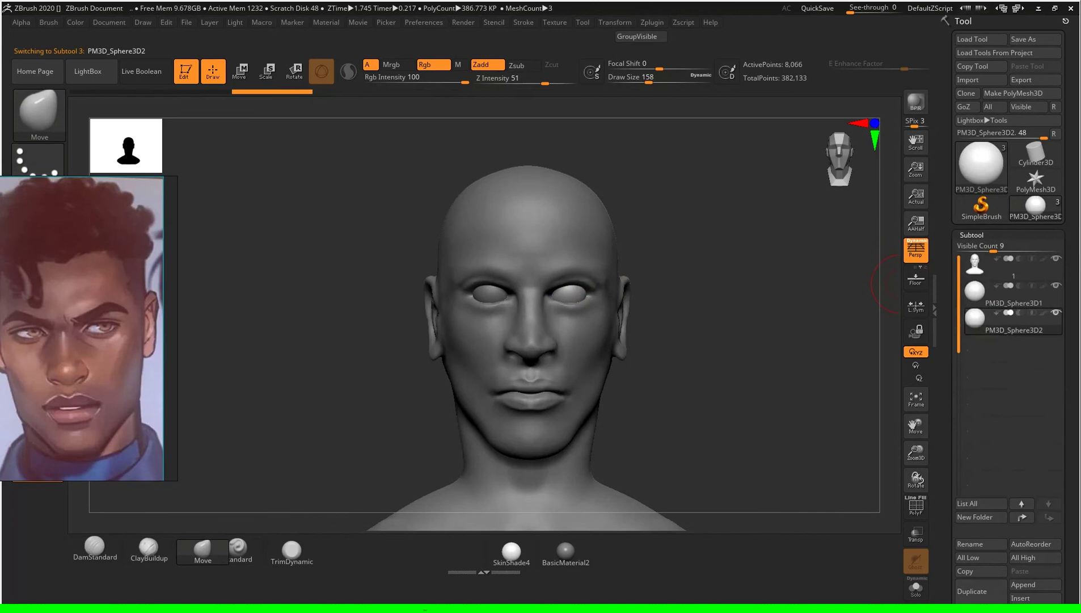
mouse_move(760, 352)
left_mouse_down()
mouse_move(652, 354)
mouse_move(676, 348)
left_mouse_up()
key("w")
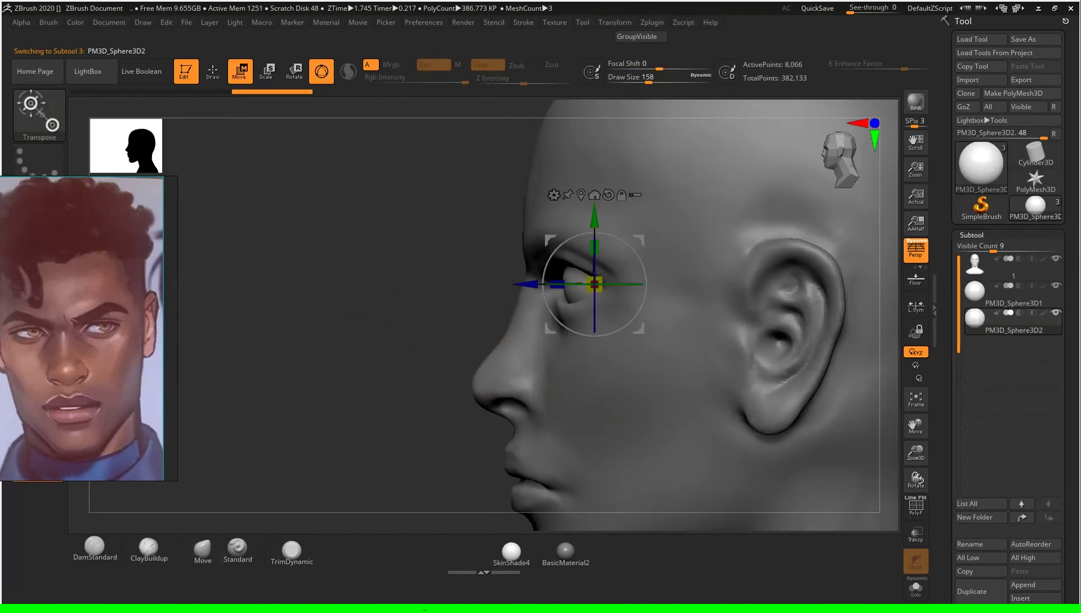
left_click_drag(569, 284, 568, 280)
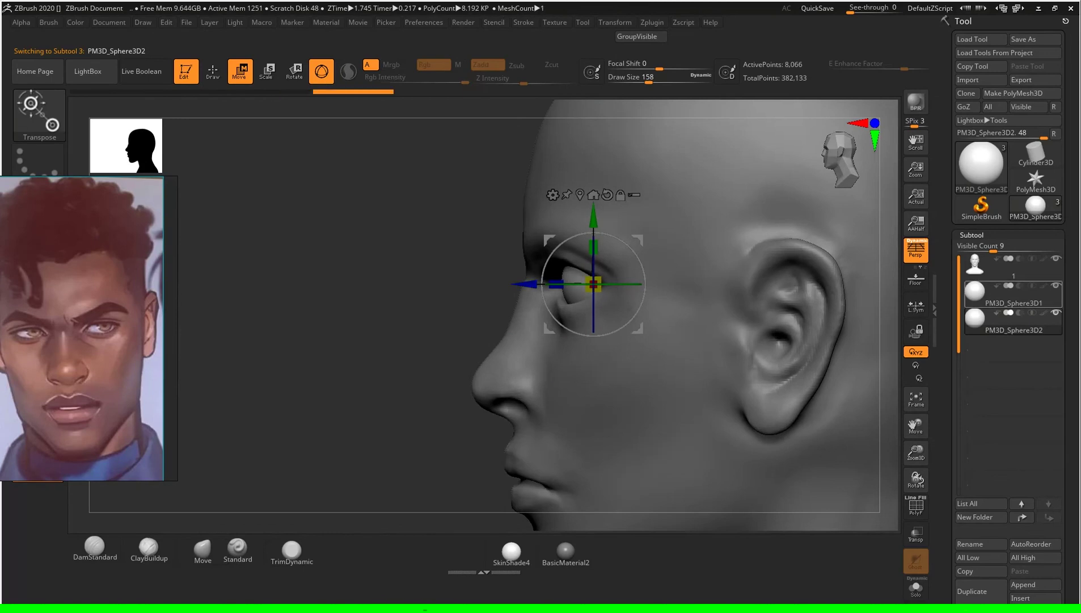
Step: Select the other eyeball subtool, check it from profile and front, and return to sculpting
key("Up")
left_click_drag(284, 340, 454, 341, "shift")
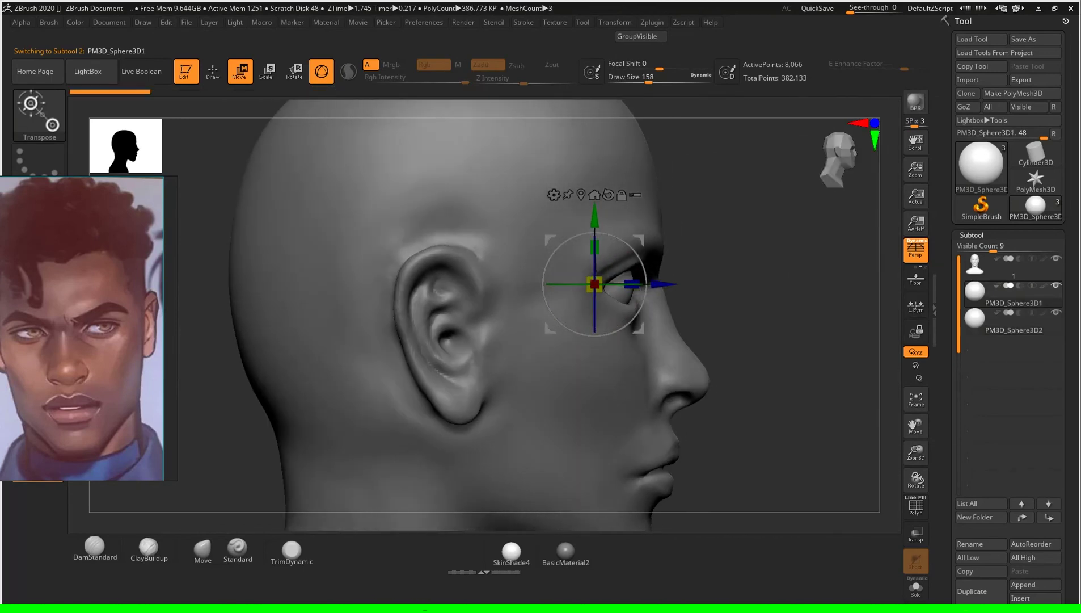
left_click_drag(783, 397, 681, 397, "shift")
scroll(598, 284, "down", 3)
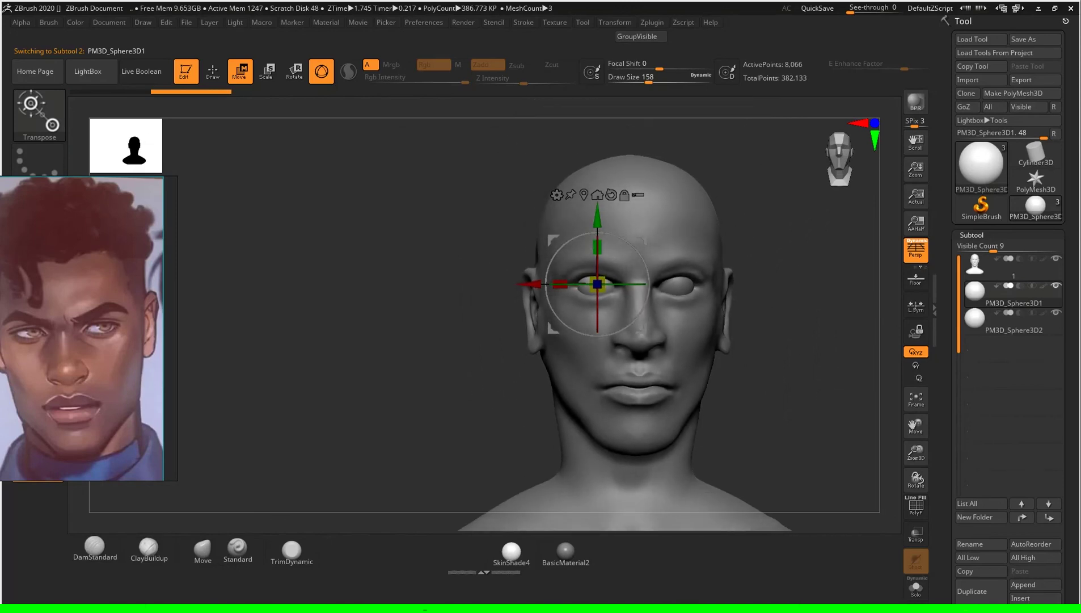
key("q")
scroll(431, 416, "down", 3)
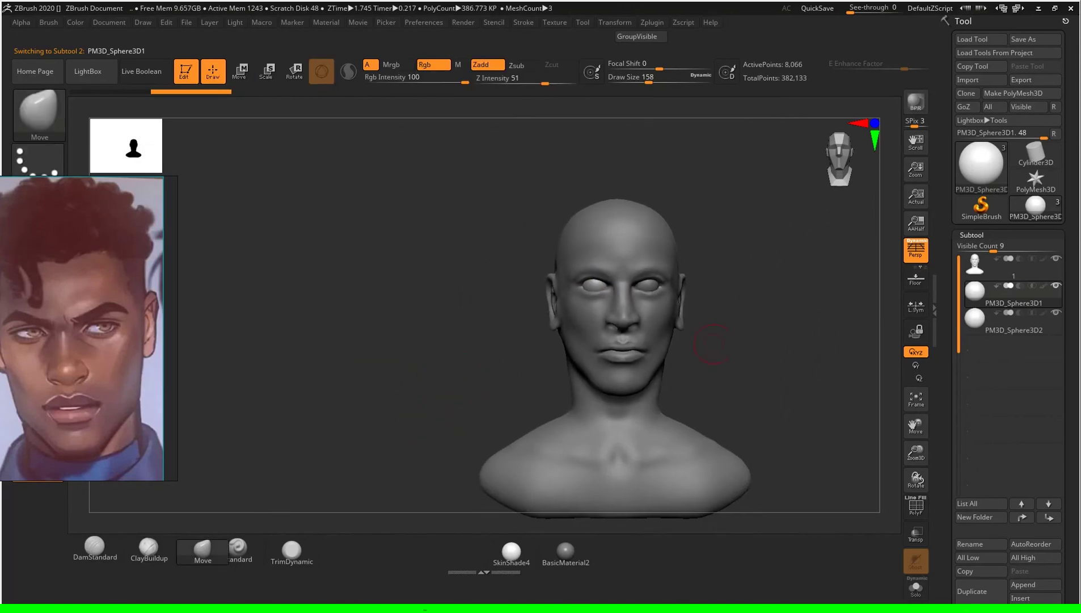
mouse_move(713, 367)
left_mouse_down()
mouse_move(754, 366)
mouse_move(786, 346)
mouse_move(712, 302)
left_mouse_up()
scroll(754, 366, "up", 3)
Step: Reselect the head subtool and set the brush size to 97
scroll(712, 301, "up", 5)
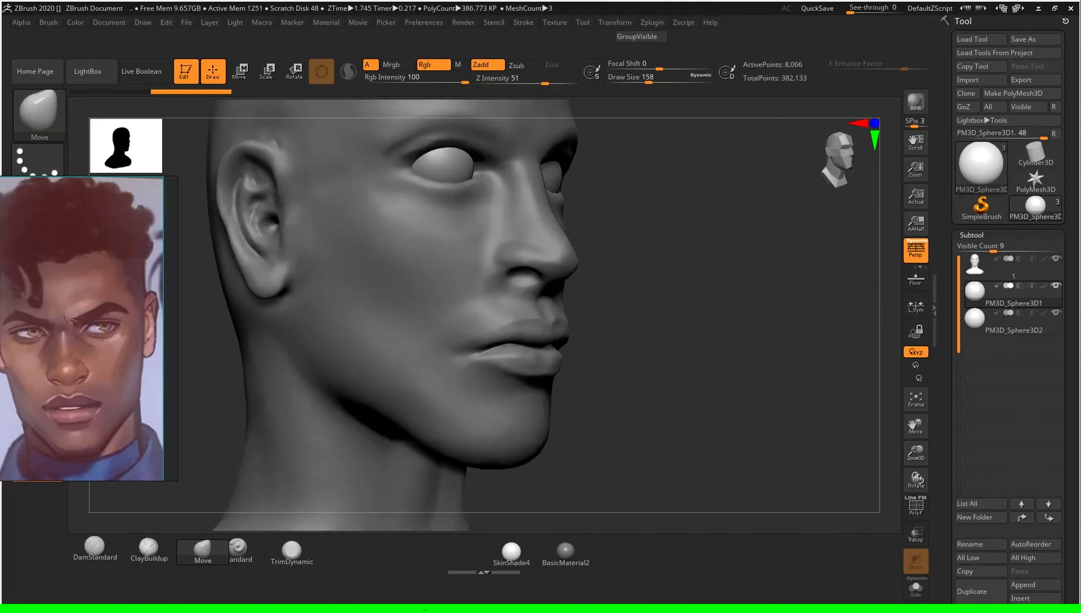
left_click_drag(374, 527, 292, 530)
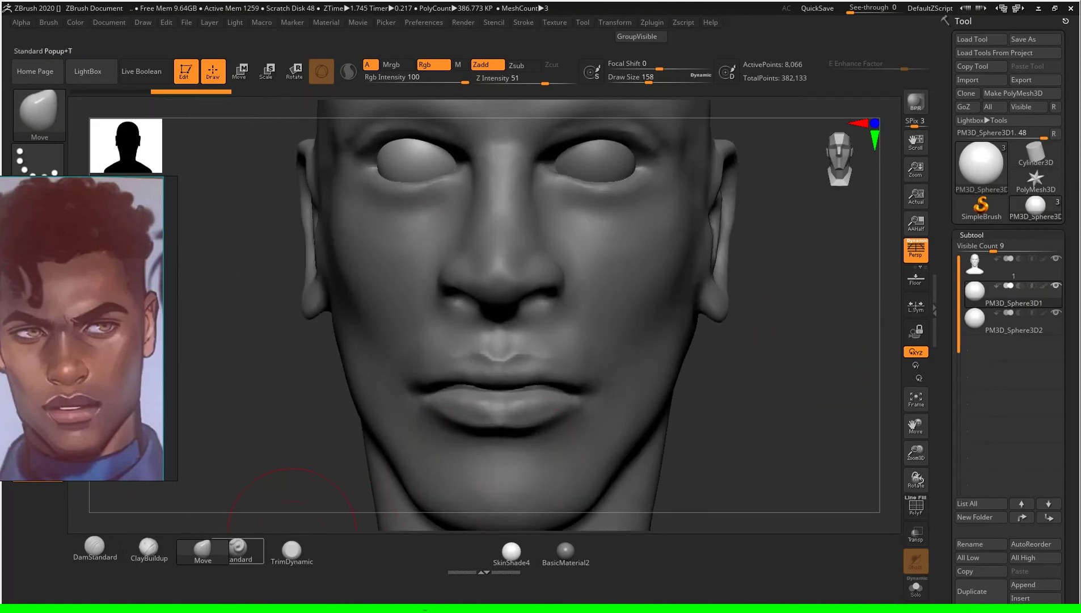
left_click(418, 385, "alt")
key("f")
key("s")
left_click_drag(776, 388, 777, 355, "alt")
key("s")
left_click(760, 352)
Step: Sculpt along the right jawline, resizing the brush to 136 and then 68
left_click_drag(612, 375, 579, 440)
key("s")
left_click(737, 384)
left_click_drag(726, 382, 640, 373)
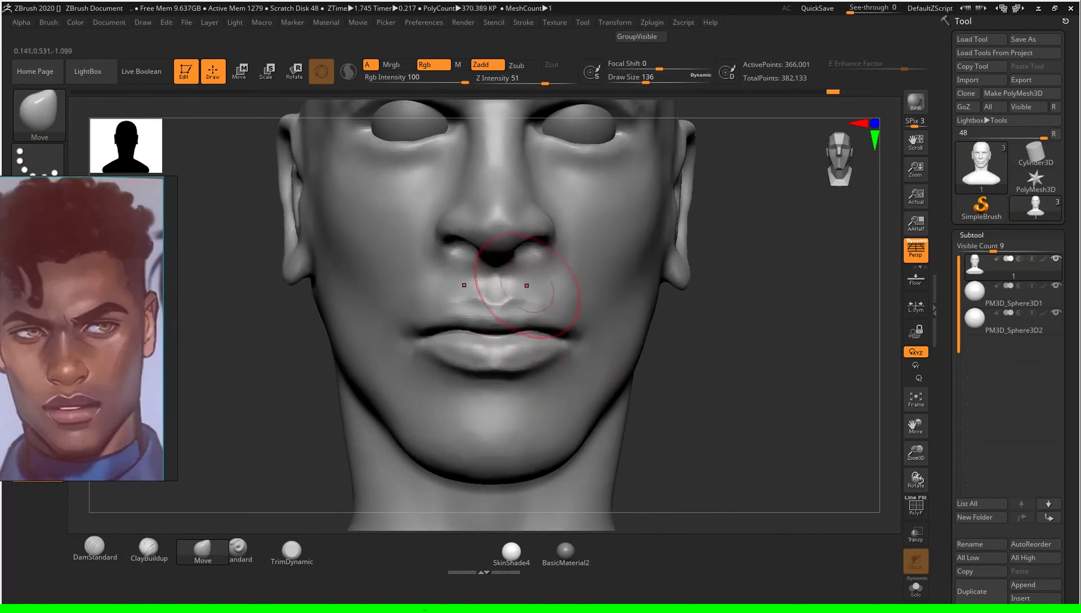
left_click_drag(694, 331, 753, 367)
key("s")
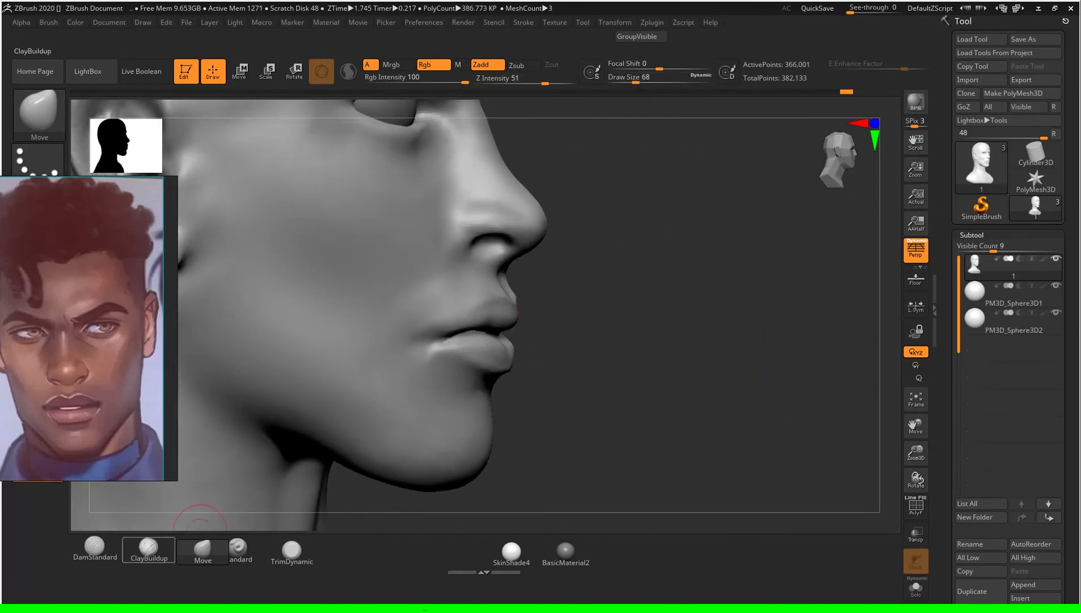
Step: Define the line between the lips with DamStandard at size 39
key("b")
key("d")
key("s")
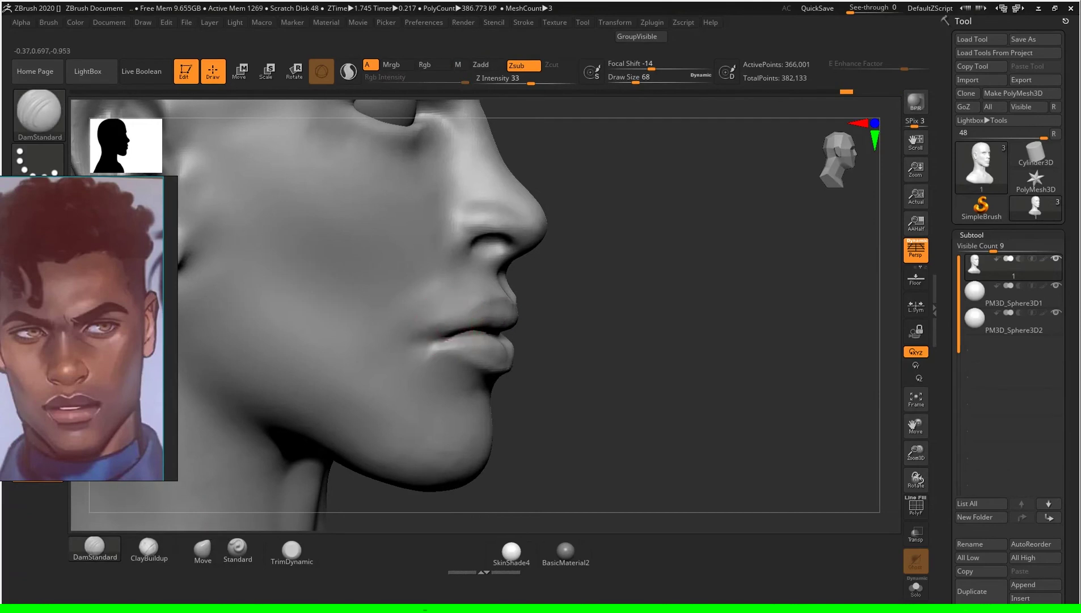
left_click_drag(653, 307, 518, 300)
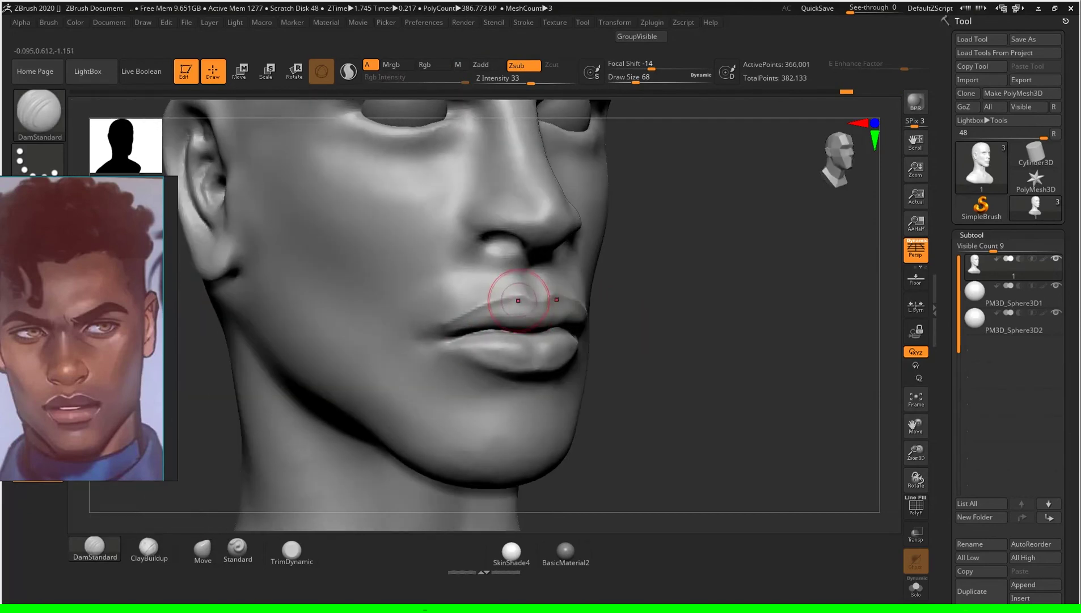
key("s")
mouse_move(647, 325)
left_mouse_down()
mouse_move(664, 340)
mouse_move(559, 370)
left_mouse_up()
Step: Smooth the upper lip and orbit the full bust to check it
key("shift")
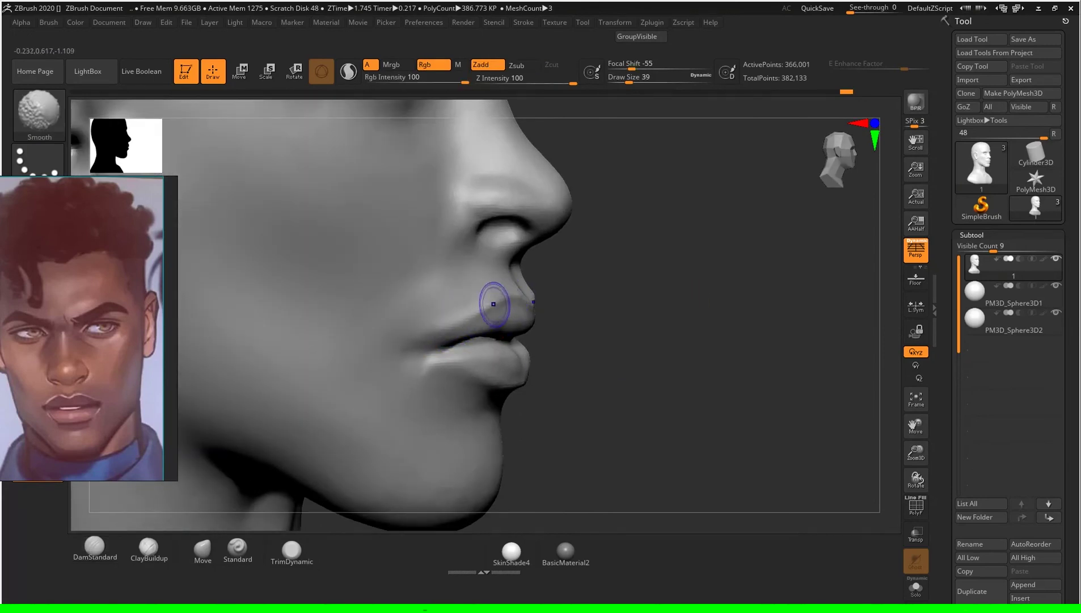
left_click_drag(579, 315, 528, 304)
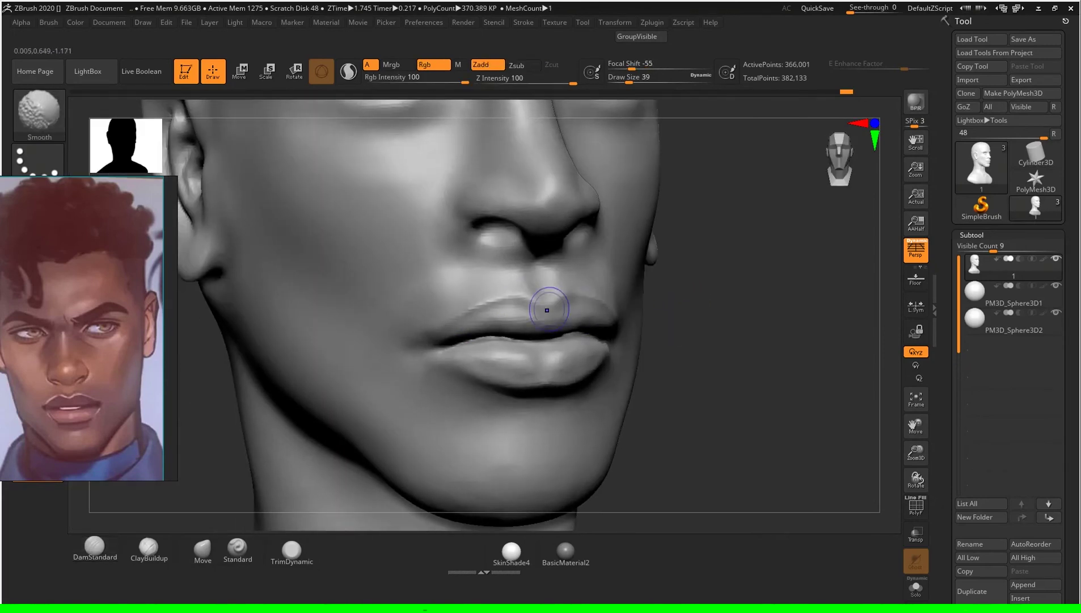
right_click_drag(504, 338, 511, 397, "ctrl")
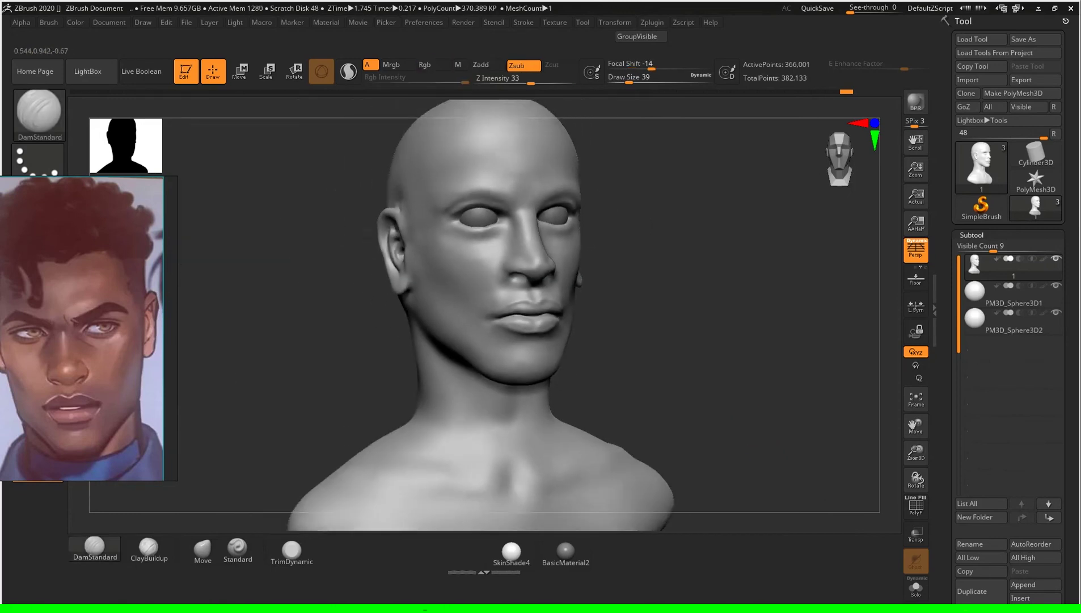
mouse_move(737, 340)
right_mouse_down("ctrl")
mouse_move(738, 397)
mouse_move(823, 340)
mouse_move(794, 329)
mouse_move(771, 341)
mouse_move(680, 340)
mouse_move(737, 340)
right_mouse_up("ctrl")
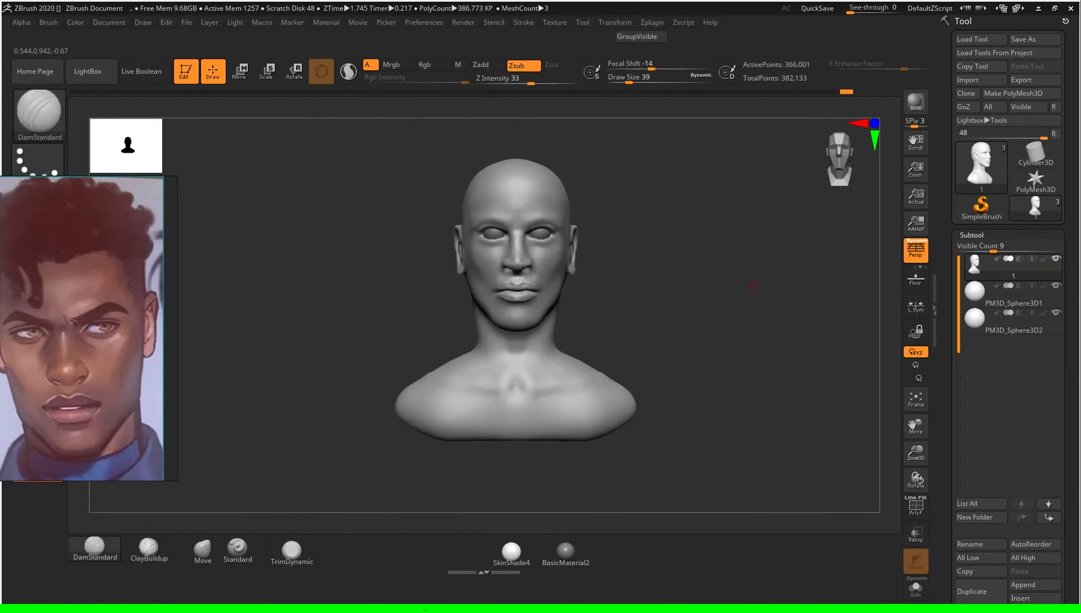
scroll(114, 329, "down", 3)
scroll(142, 312, "up", 2)
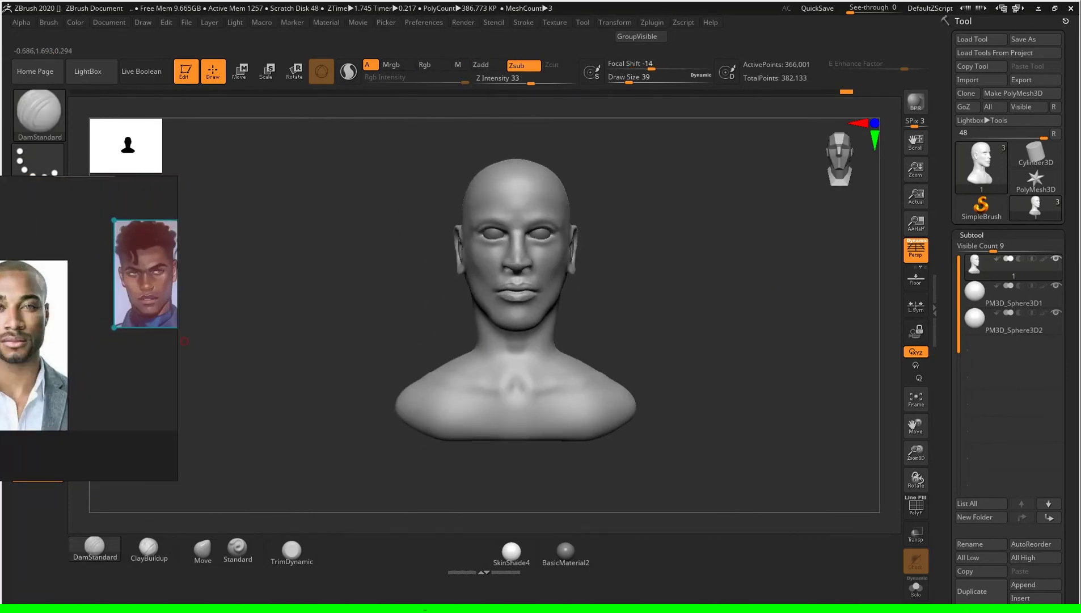
left_click_drag(34, 340, 74, 356)
scroll(89, 328, "down", 3)
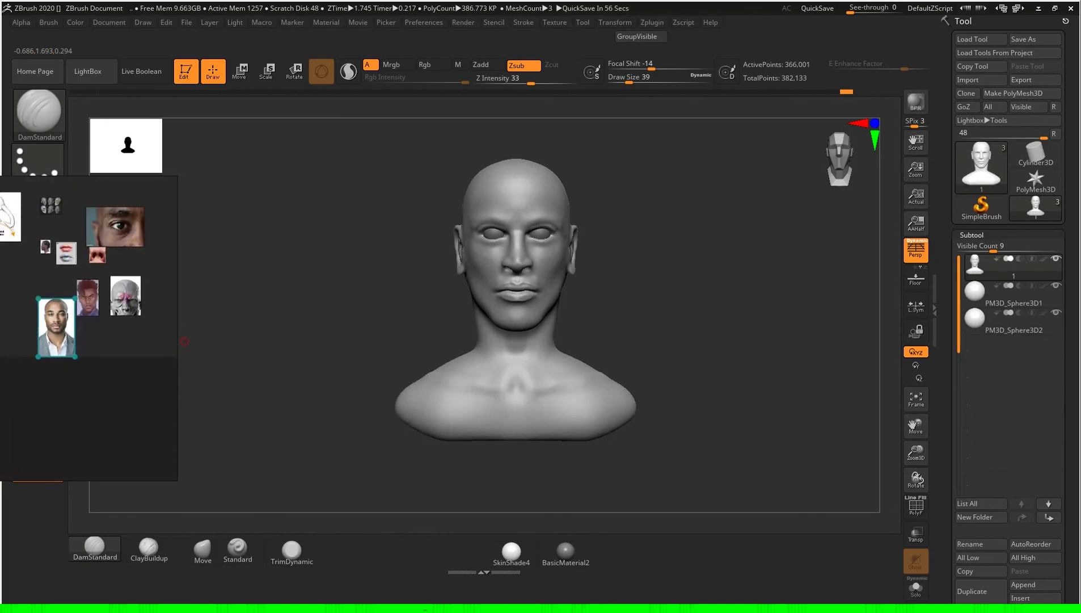
scroll(114, 227, "up", 3)
left_click(85, 244)
scroll(85, 255, "down", 2)
scroll(85, 255, "up", 3)
left_click(43, 249)
scroll(89, 284, "up", 3)
scroll(89, 283, "down", 1)
scroll(89, 283, "down", 3)
scroll(89, 284, "down", 2)
scroll(33, 218, "down", 2)
scroll(42, 220, "up", 3)
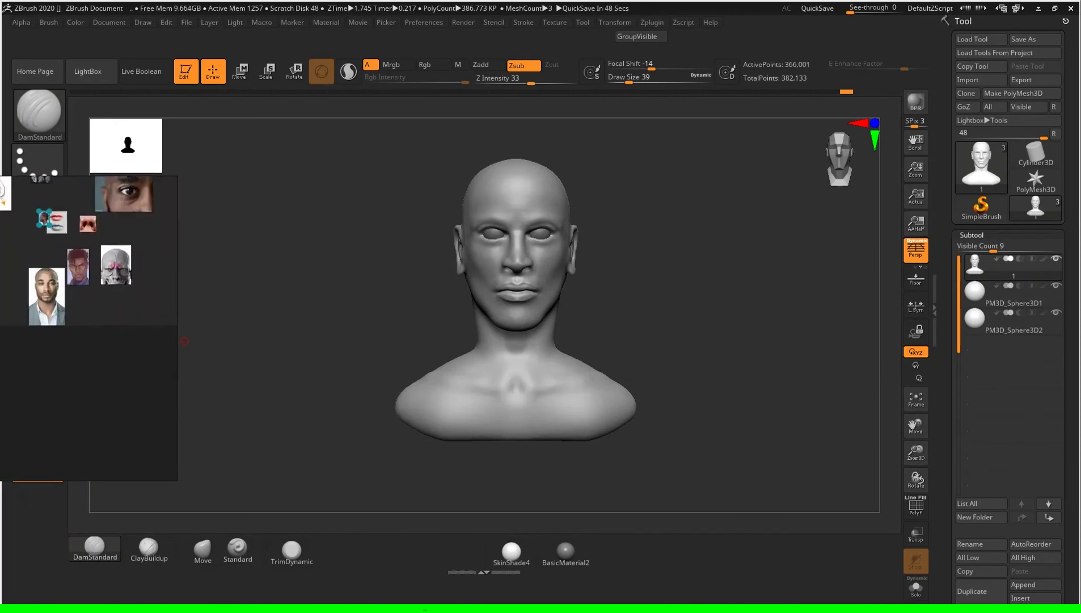
scroll(63, 258, "up", 3)
scroll(85, 283, "up", 2)
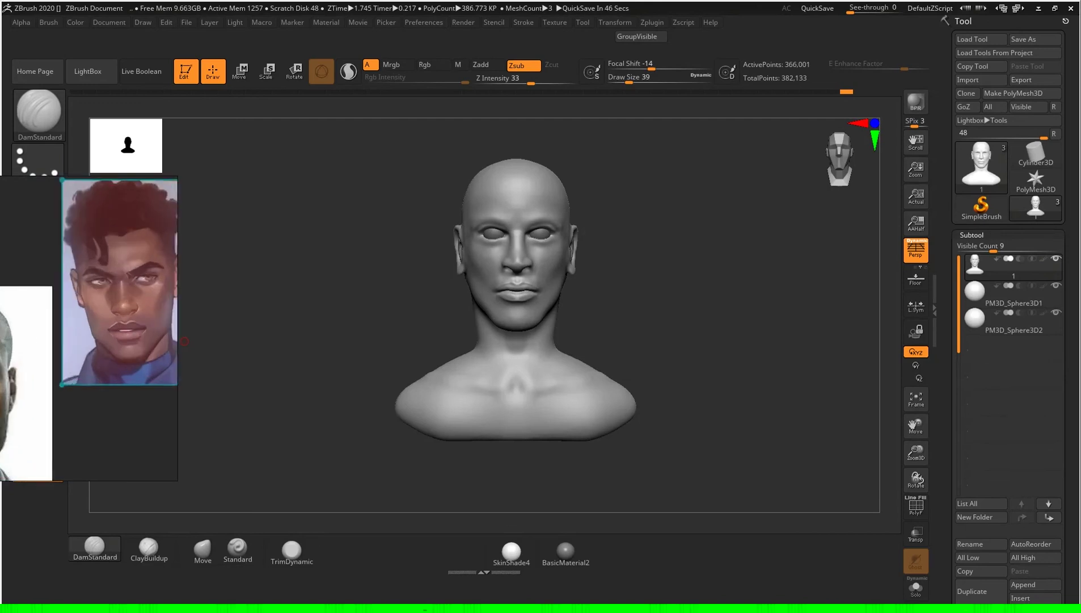
scroll(85, 312, "up", 2)
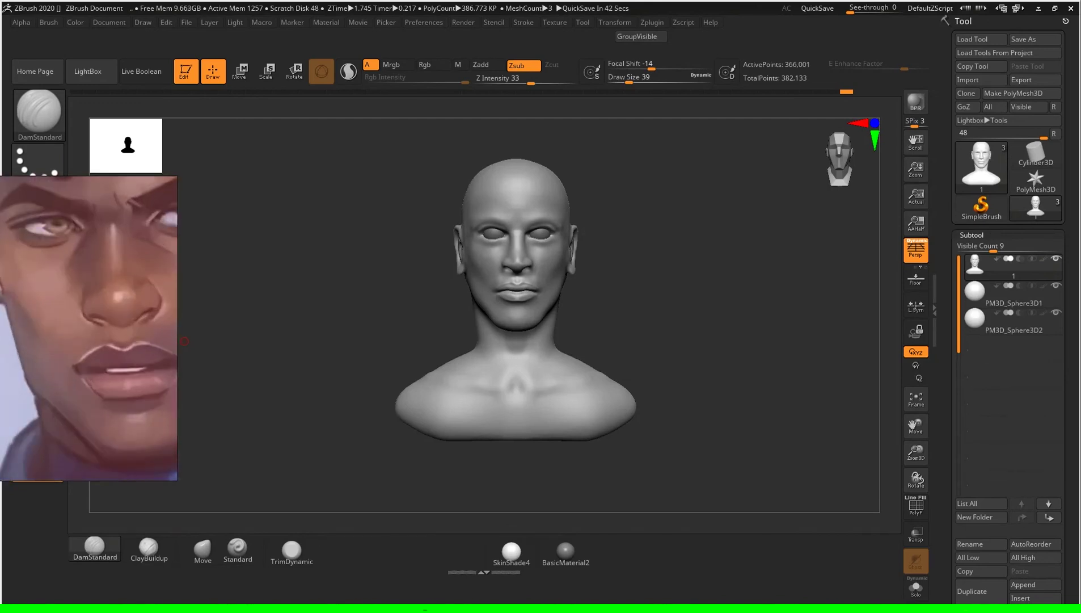
left_click_drag(635, 319, 662, 318)
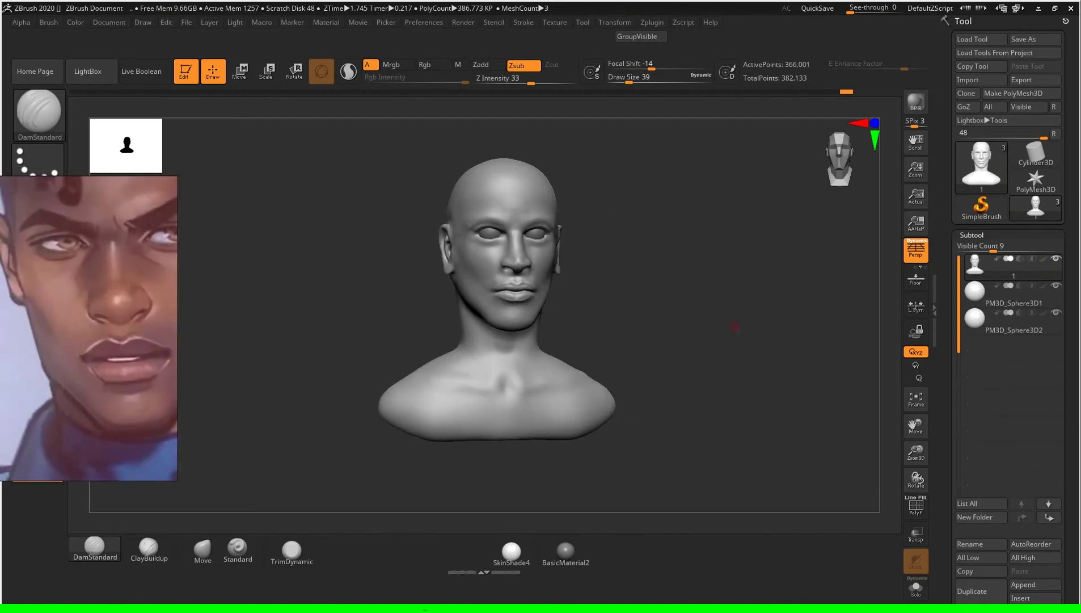
right_click_drag(735, 327, 734, 255, "ctrl")
left_click_drag(715, 335, 714, 329)
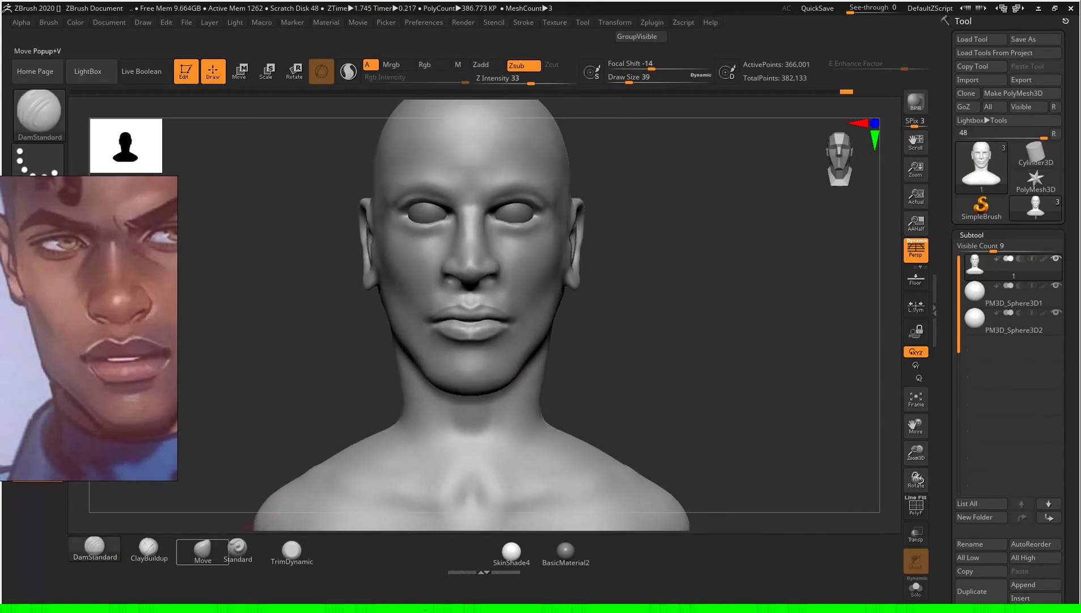
Step: Select the Move brush and orbit the bust through front, profile and three-quarter views
left_click(202, 548)
key("s")
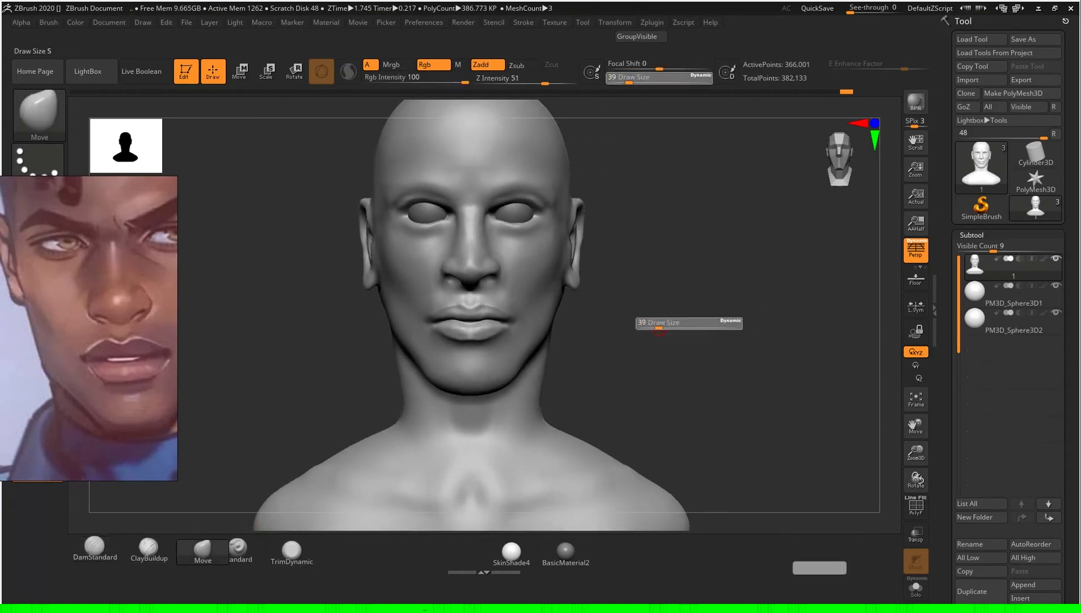
left_click_drag(697, 308, 601, 320)
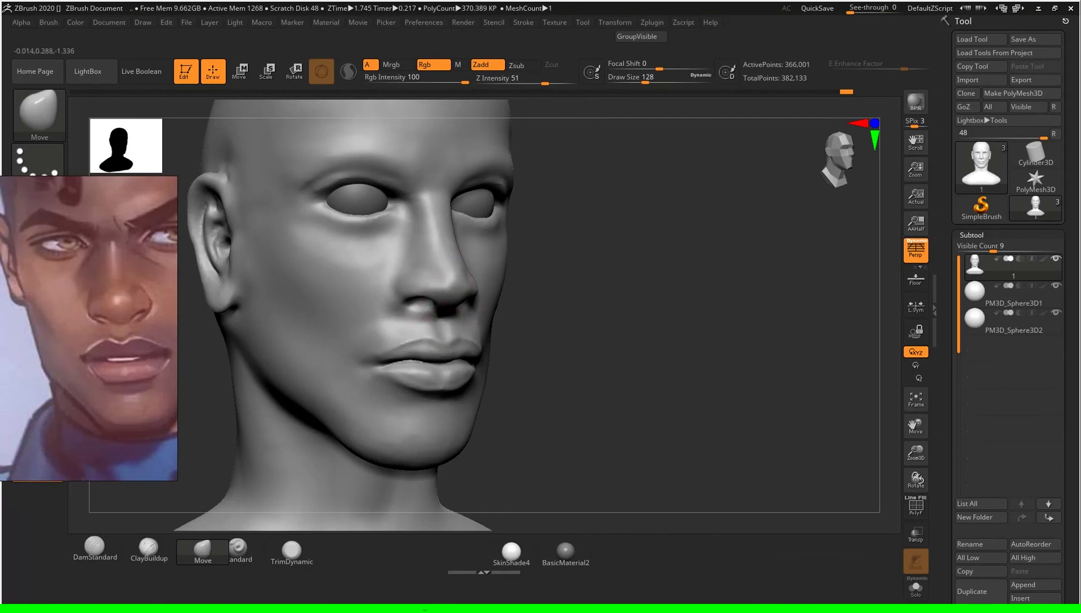
left_click_drag(583, 294, 544, 274)
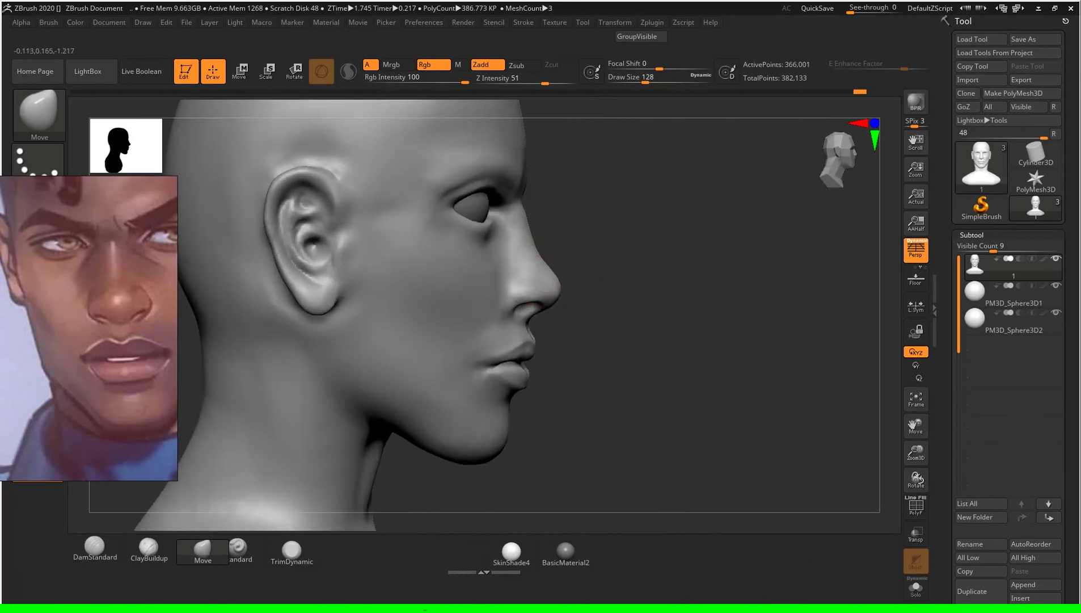
mouse_move(567, 250)
left_mouse_down()
mouse_move(533, 252)
mouse_move(640, 217)
mouse_move(560, 244)
left_mouse_up()
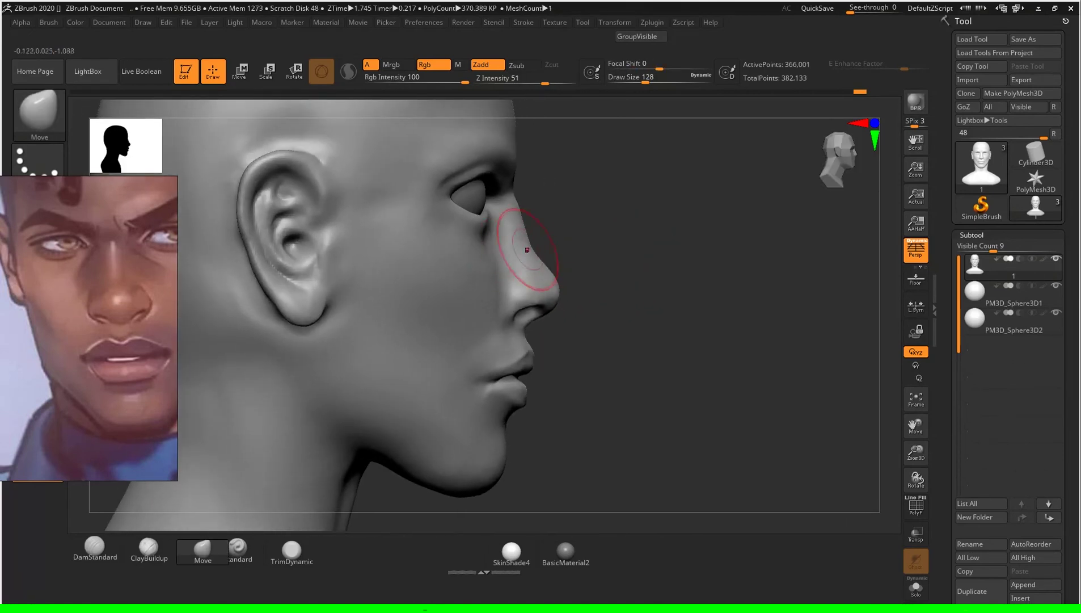
key("f")
mouse_move(499, 283)
left_mouse_down("shift")
mouse_move(772, 386)
mouse_move(738, 372)
mouse_move(763, 375)
mouse_move(754, 341)
left_mouse_up("shift")
left_click_drag(500, 284, 513, 278)
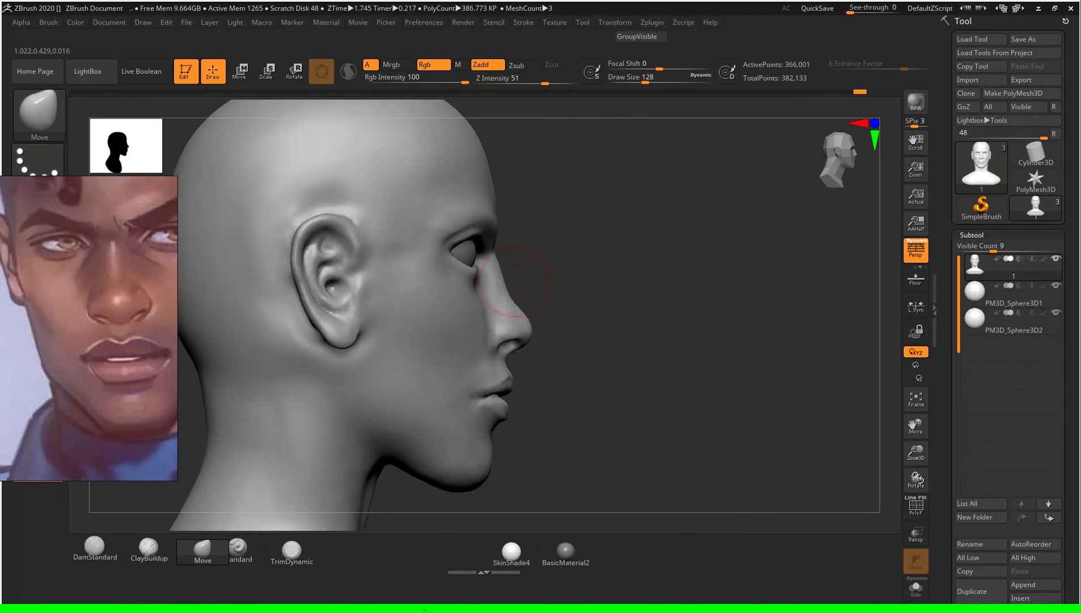
left_click_drag(544, 341, 266, 490, "shift")
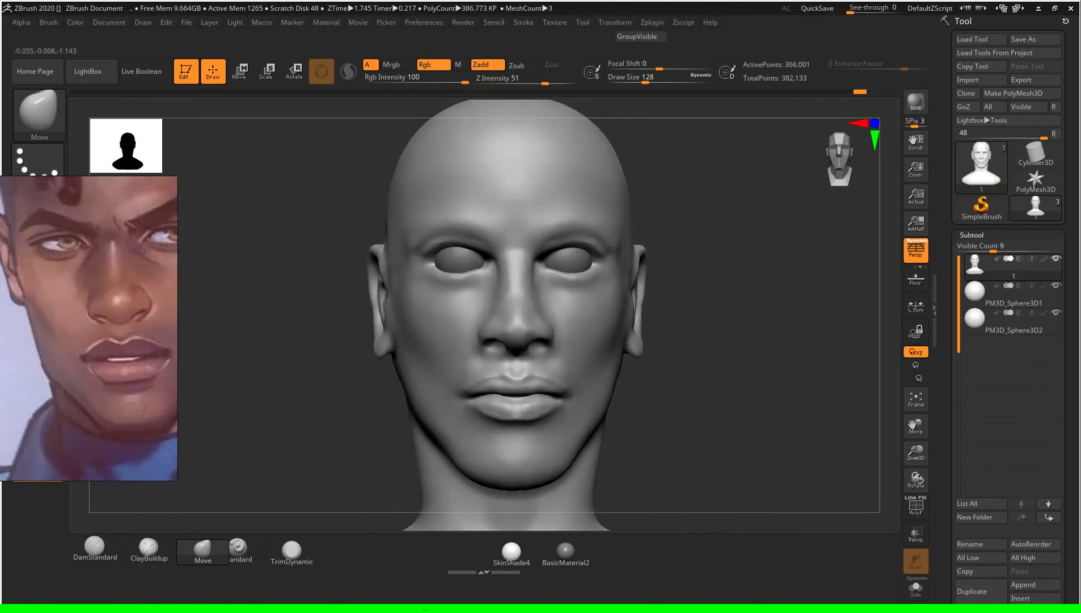
Step: Build up the cheek below the eye with ClayBuildup at Draw Size 80, then smooth it
left_click(148, 547)
left_click_drag(710, 340, 794, 340)
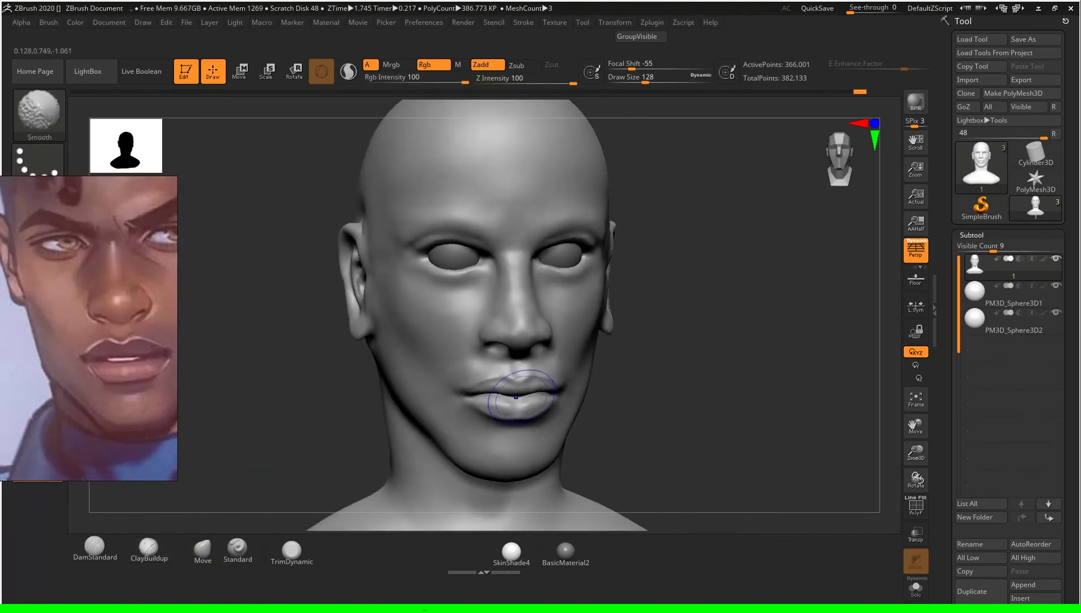
key("s")
left_click(651, 318)
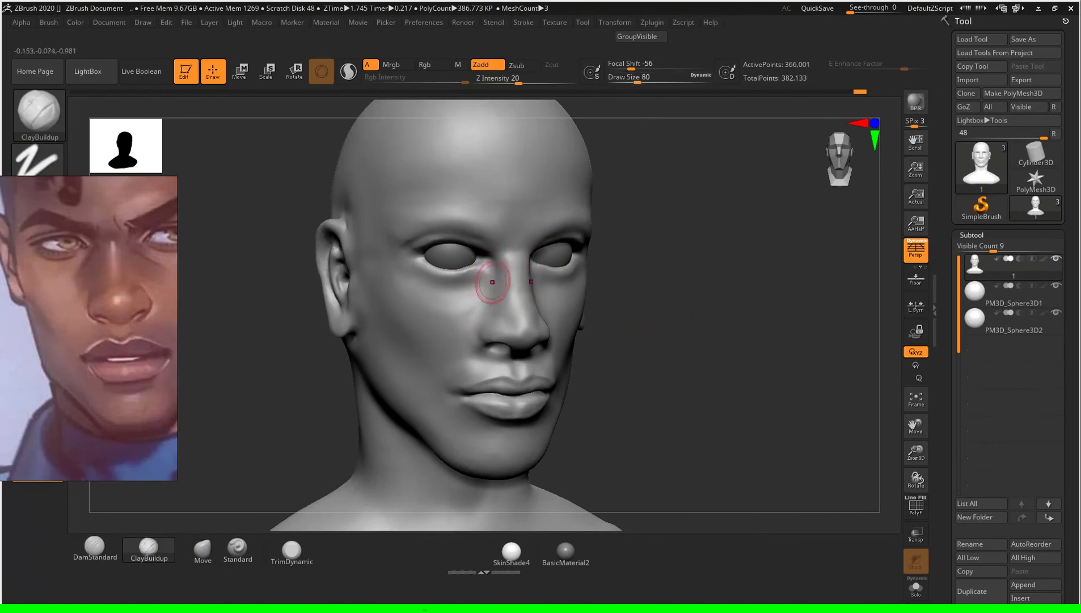
left_click_drag(493, 279, 451, 306)
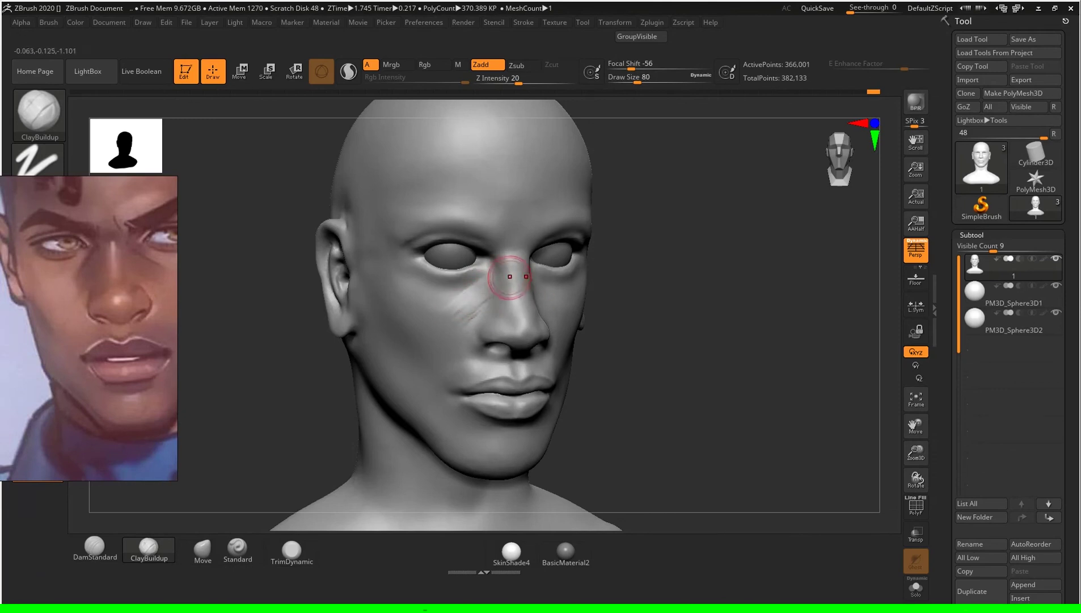
key("shift")
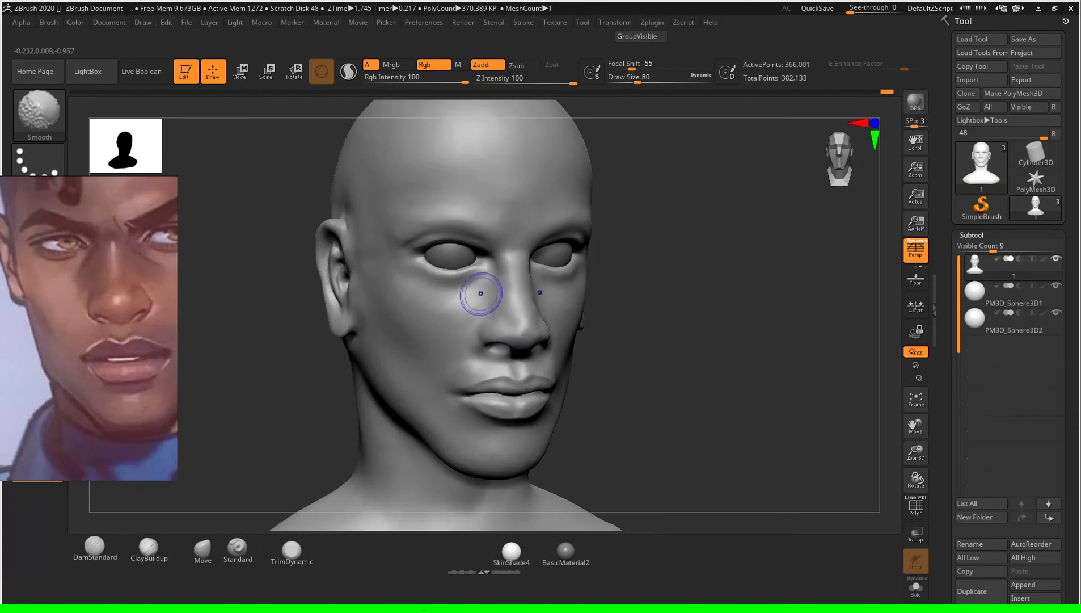
mouse_move(749, 361)
left_mouse_down("shift")
mouse_move(738, 363)
mouse_move(795, 364)
mouse_move(741, 287)
left_mouse_up("shift")
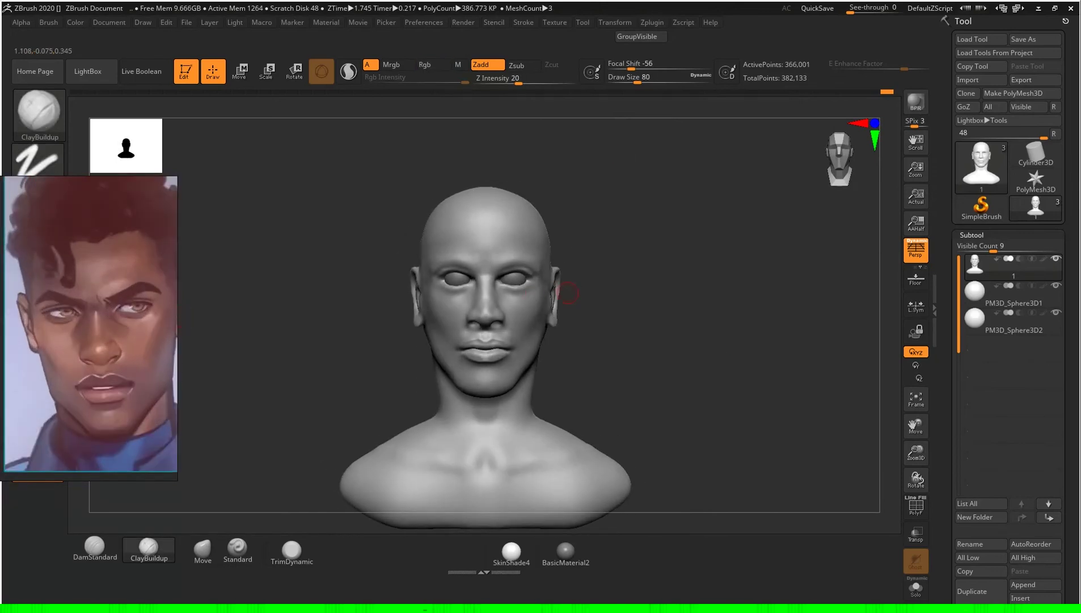
Step: Shrink the painted portrait reference so the bald-man photo shows beside the bust
mouse_move(681, 333)
left_mouse_down()
mouse_move(705, 318)
mouse_move(707, 274)
left_mouse_up()
scroll(89, 328, "down", 3)
left_click_drag(120, 321, 83, 351)
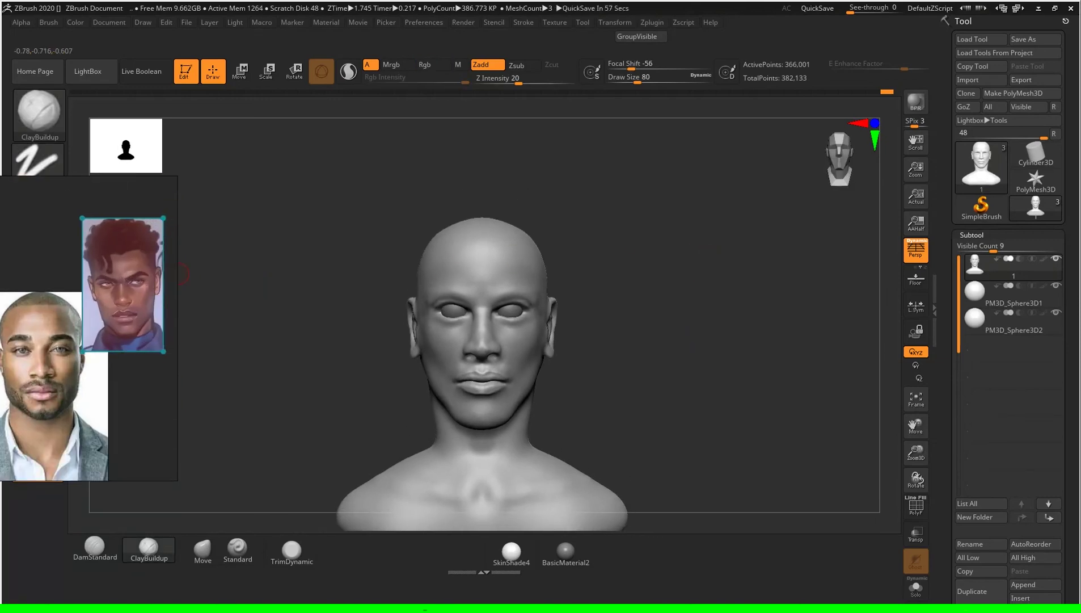
left_click_drag(635, 318, 703, 312)
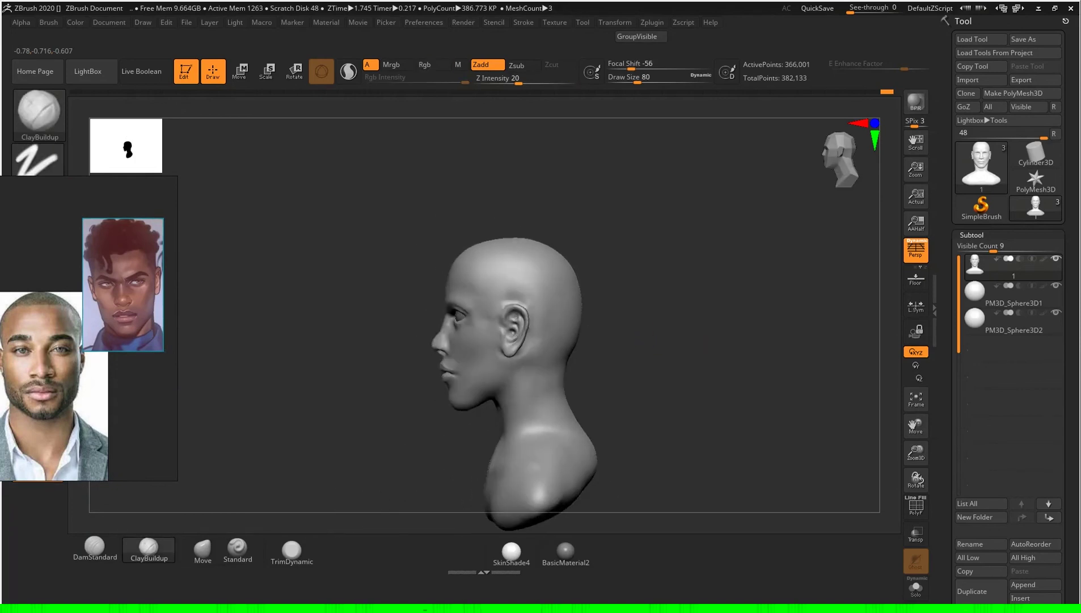
left_click_drag(686, 353, 668, 326)
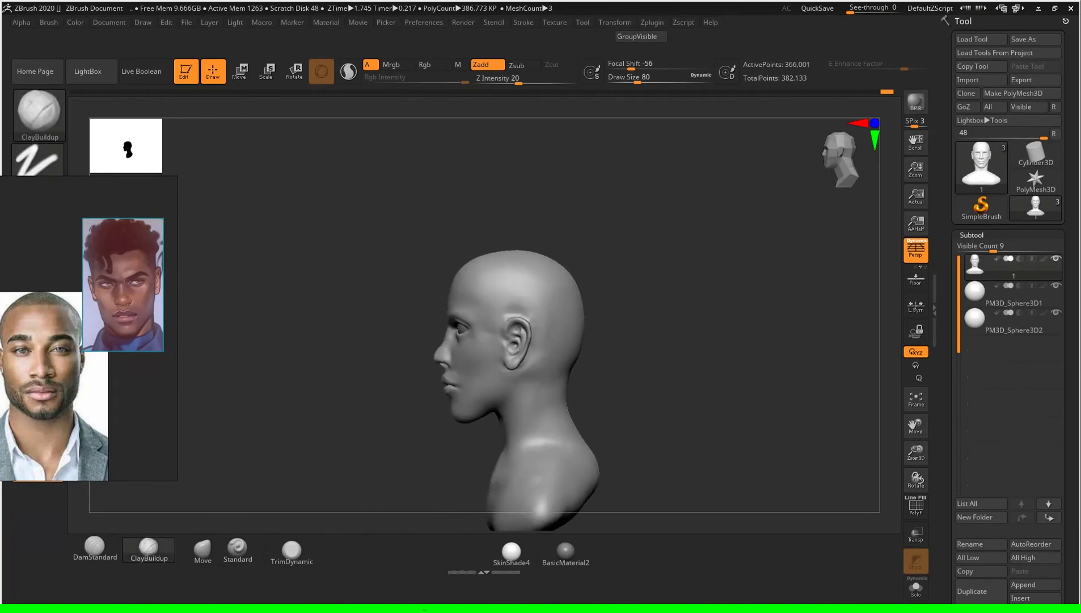
Step: Widen the brush to about 163 to cover the skull and smooth the back of the head
key("s")
mouse_move(732, 318)
left_mouse_down("alt")
mouse_move(732, 283)
mouse_move(777, 310)
mouse_move(755, 317)
left_mouse_up("alt")
key("s")
left_click(757, 299)
key("s")
left_click(736, 285)
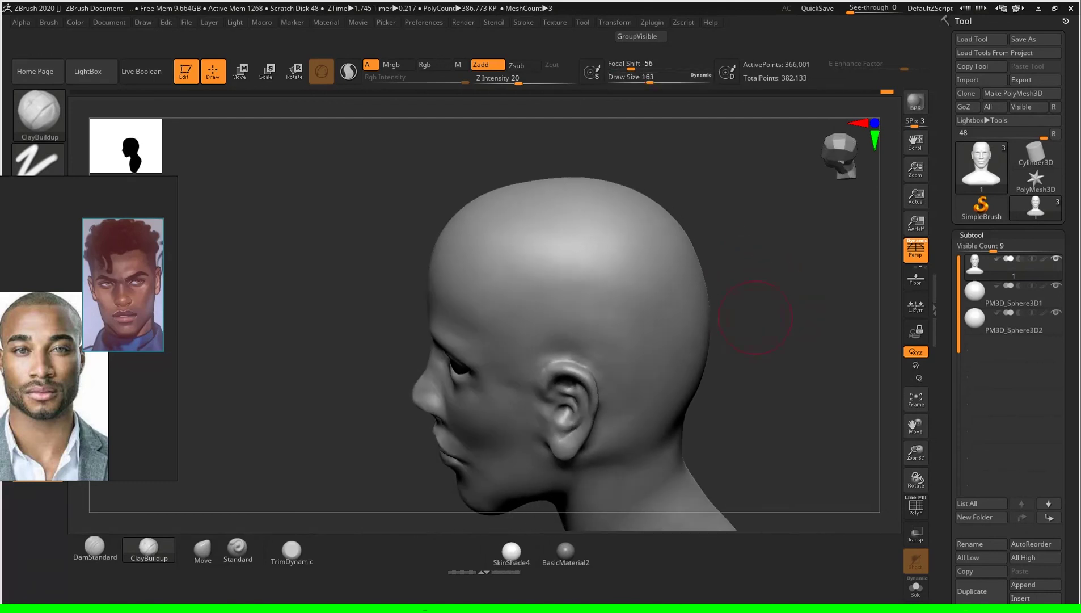
key("s")
left_click_drag(776, 241, 774, 258)
key("s")
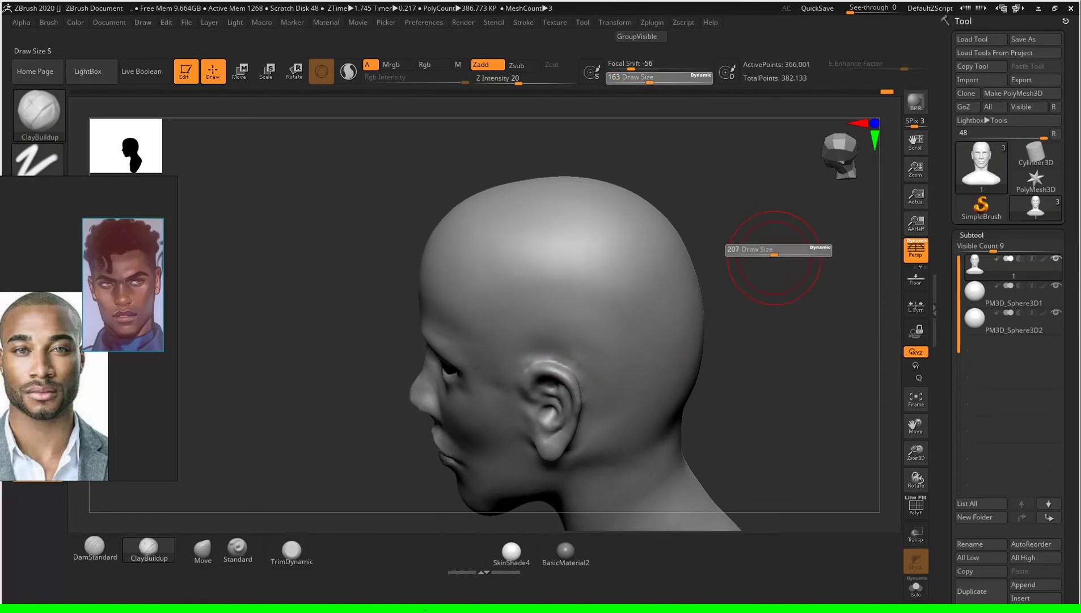
key("shift")
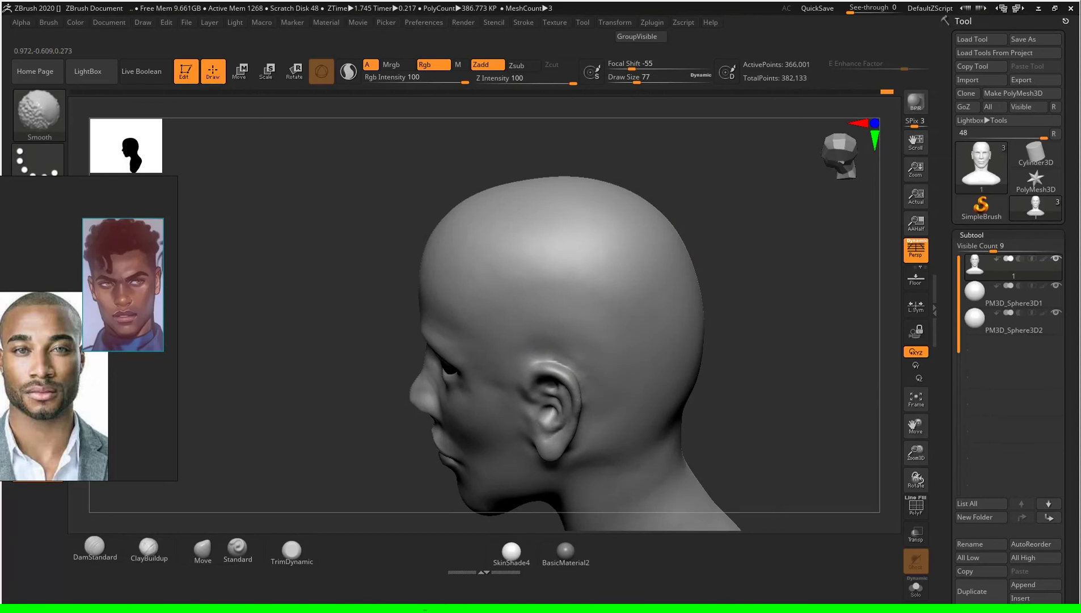
left_click_drag(765, 364, 840, 358)
Step: Orbit the bust to check its profile from the front and left three-quarter, then pick the Move brush
mouse_move(737, 352)
left_mouse_down("shift")
mouse_move(704, 352)
mouse_move(683, 312)
mouse_move(705, 352)
mouse_move(676, 353)
mouse_move(681, 397)
left_mouse_up("shift")
mouse_move(681, 352)
left_mouse_down()
mouse_move(715, 352)
mouse_move(670, 352)
left_mouse_up()
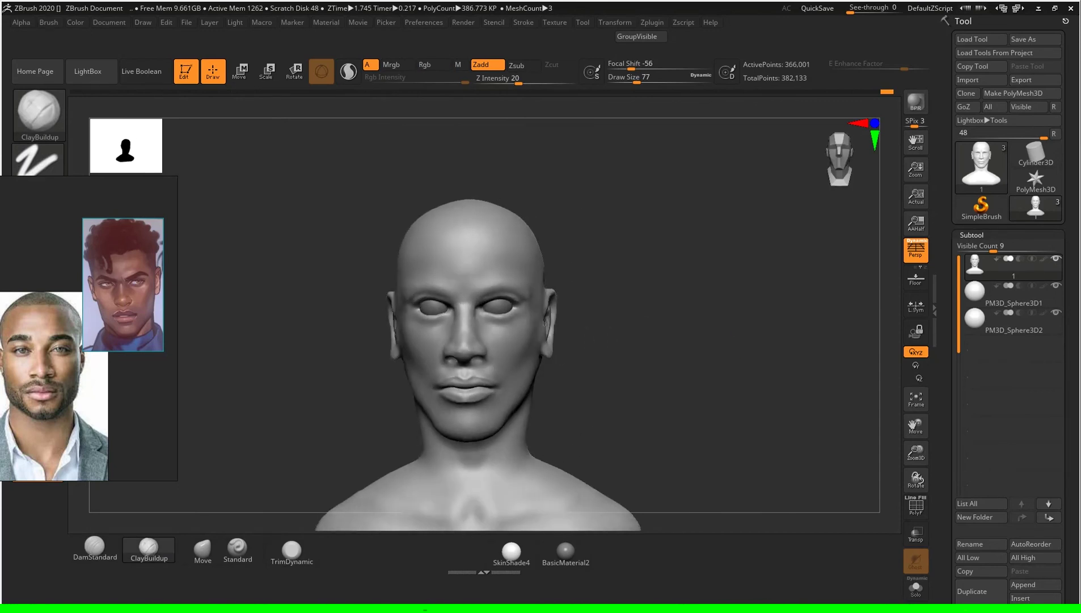
mouse_move(726, 291)
left_mouse_down("alt")
mouse_move(729, 326)
mouse_move(716, 317)
mouse_move(700, 325)
mouse_move(736, 241)
mouse_move(744, 331)
mouse_move(747, 306)
mouse_move(817, 300)
mouse_move(762, 369)
mouse_move(754, 329)
mouse_move(812, 343)
mouse_move(785, 391)
mouse_move(598, 374)
left_mouse_up("alt")
left_click(202, 549)
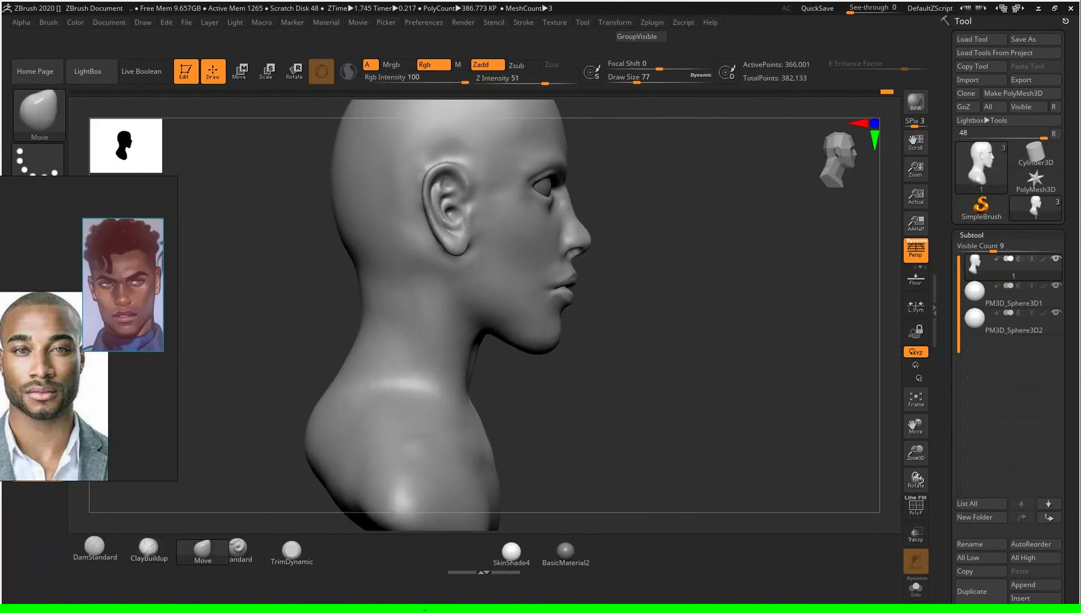
Step: Undo the last stroke and orbit the head to check the chin, jaw and neck profile
key("ctrl+z")
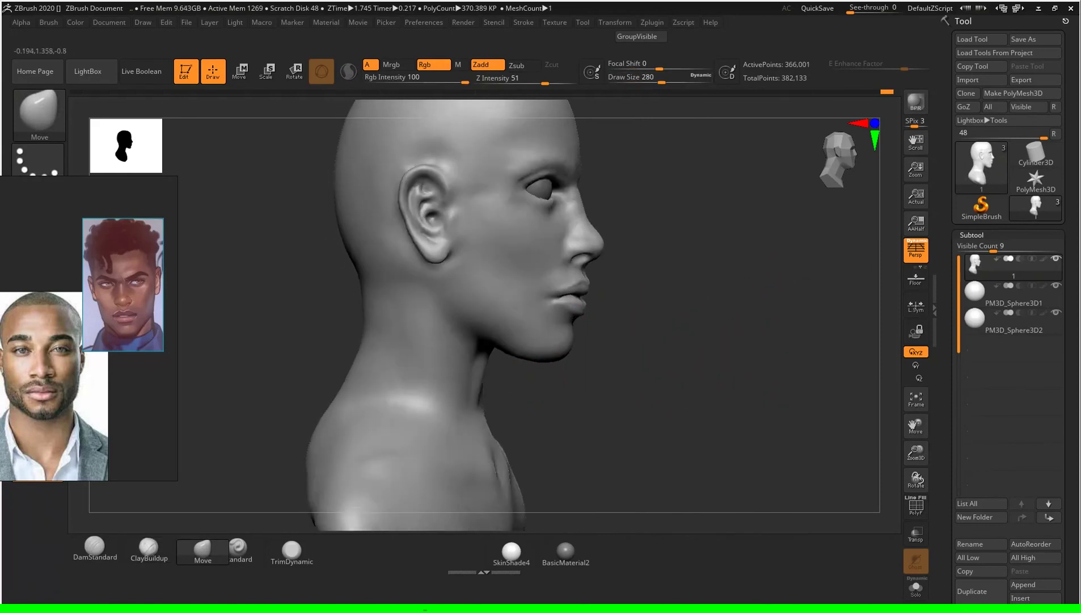
left_click_drag(709, 283, 817, 363, "shift")
mouse_move(749, 363)
left_mouse_down("alt")
mouse_move(731, 348)
mouse_move(686, 363)
left_mouse_up("alt")
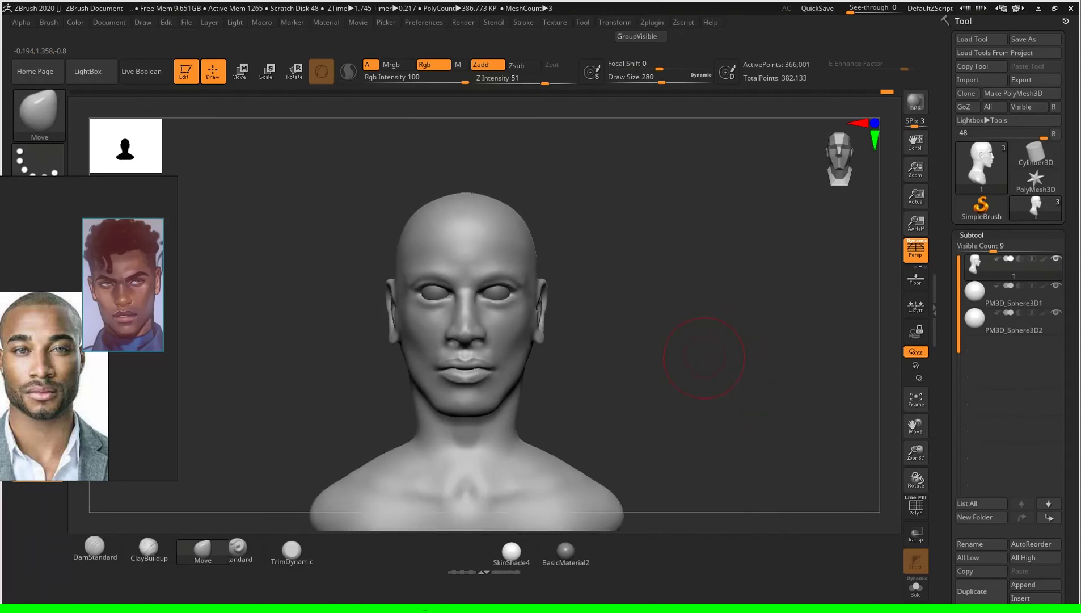
left_click_drag(703, 357, 732, 341)
mouse_move(688, 374)
left_mouse_down()
mouse_move(709, 364)
mouse_move(700, 350)
mouse_move(681, 355)
mouse_move(704, 357)
mouse_move(724, 271)
mouse_move(661, 356)
mouse_move(584, 369)
left_mouse_up()
key("f")
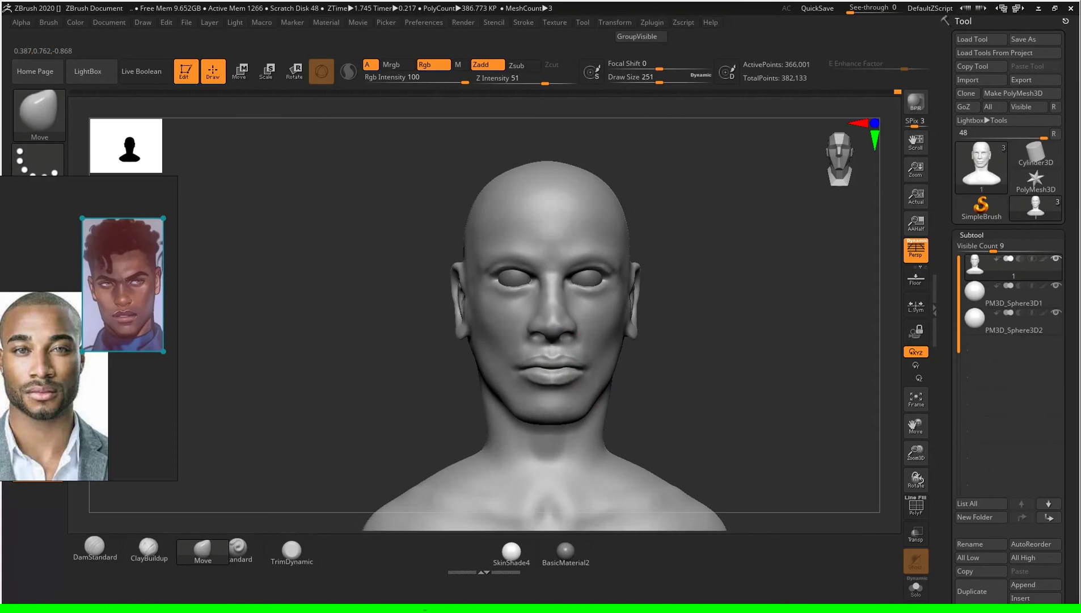
mouse_move(751, 390)
left_mouse_down()
mouse_move(738, 341)
mouse_move(681, 352)
mouse_move(709, 341)
mouse_move(567, 346)
mouse_move(596, 317)
left_mouse_up()
mouse_move(738, 340)
left_mouse_down()
mouse_move(797, 340)
mouse_move(665, 278)
left_mouse_up()
key("space")
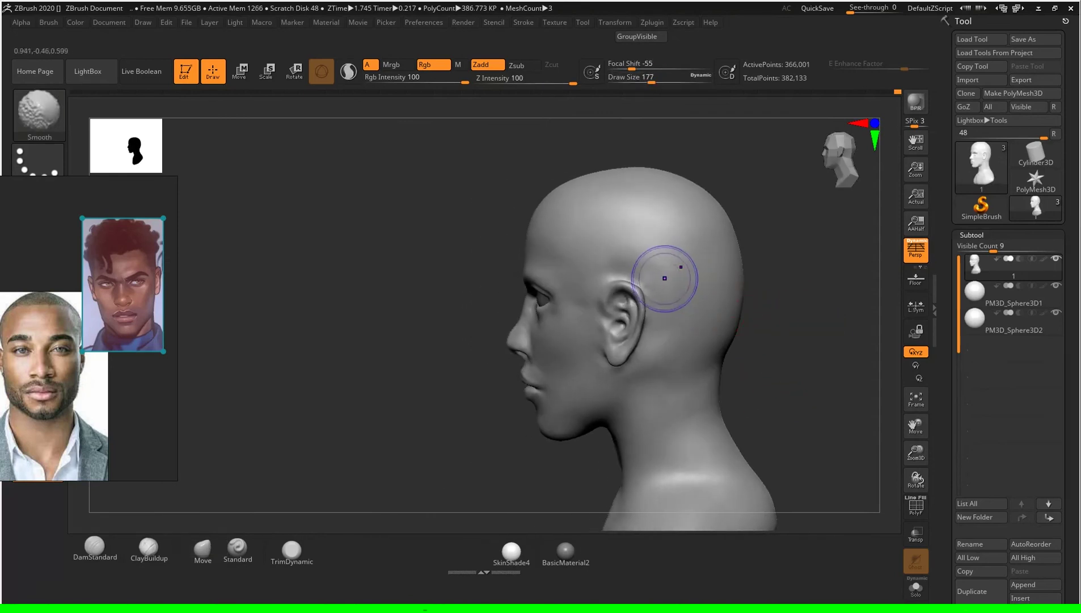